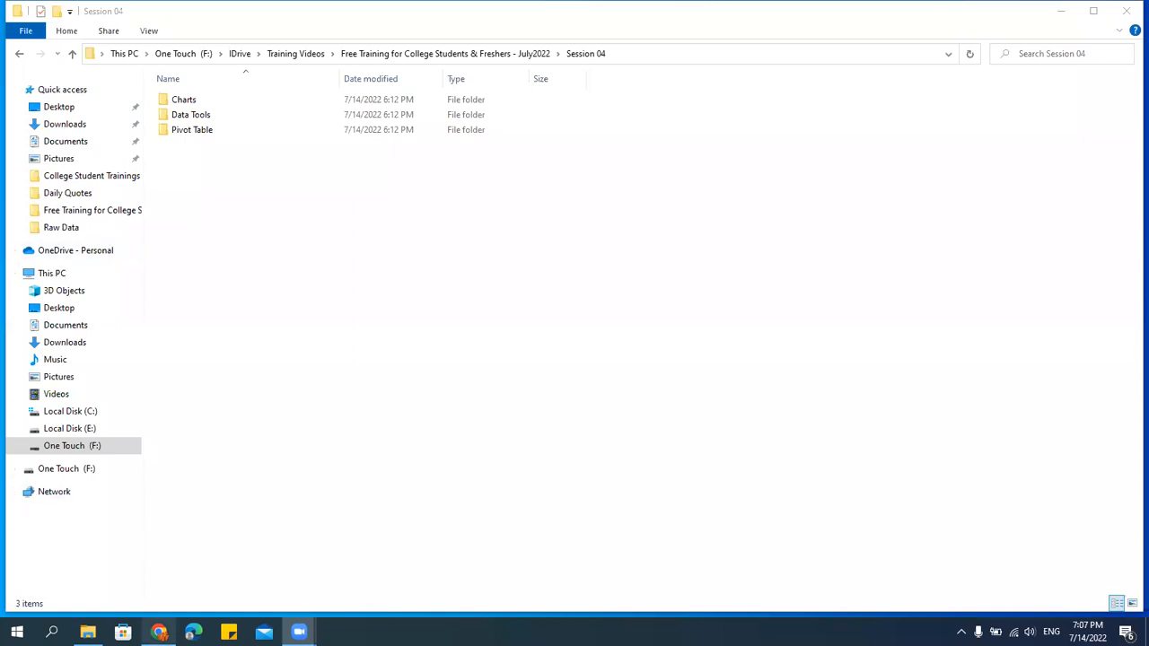
# Switch to Chrome and read through the learner reviews on the ADVANCED EXCEL live class course page.
pyautogui.click(159, 561)
pyautogui.scroll(-15, 564, 408)
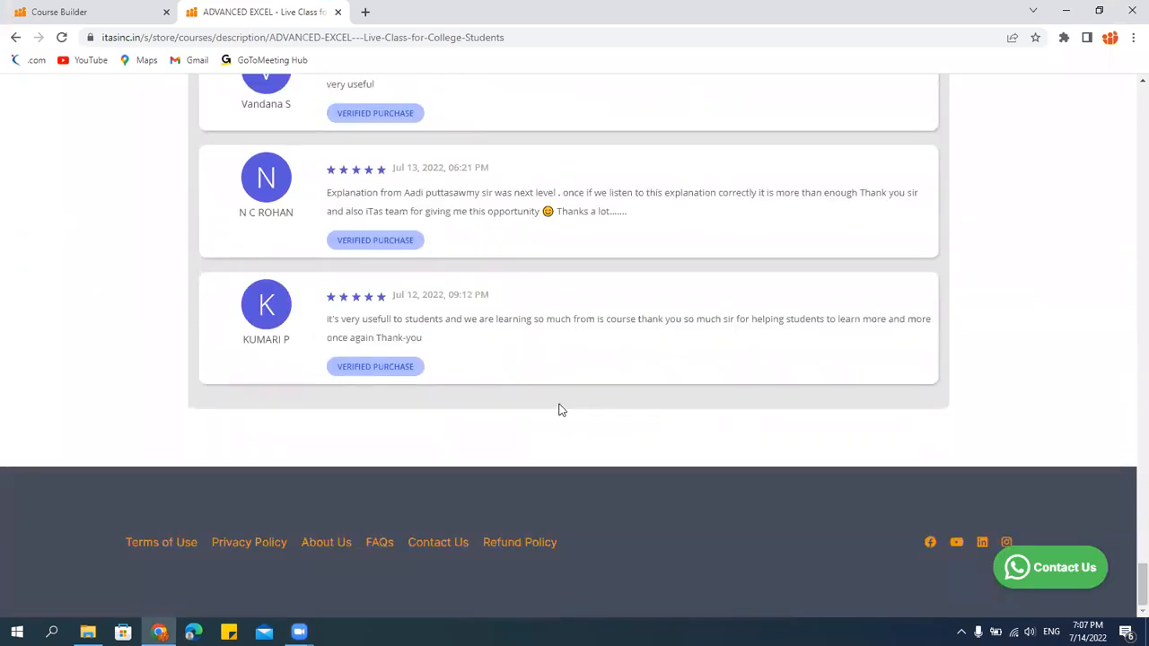
pyautogui.scroll(15, 558, 409)
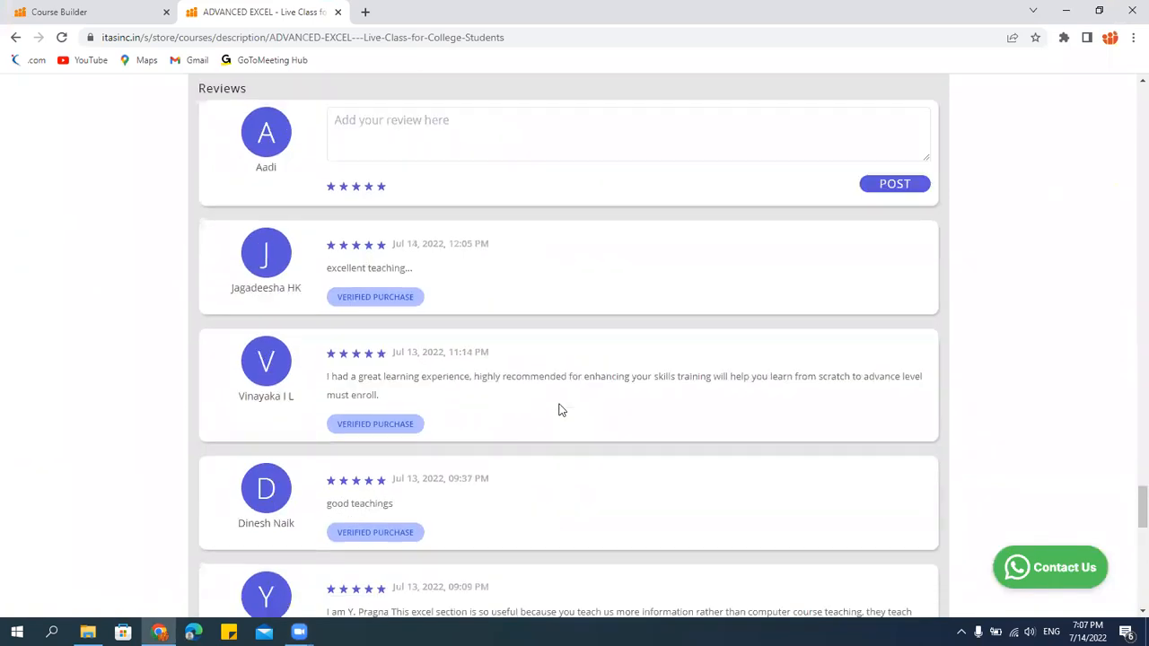
pyautogui.scroll(-4, 559, 409)
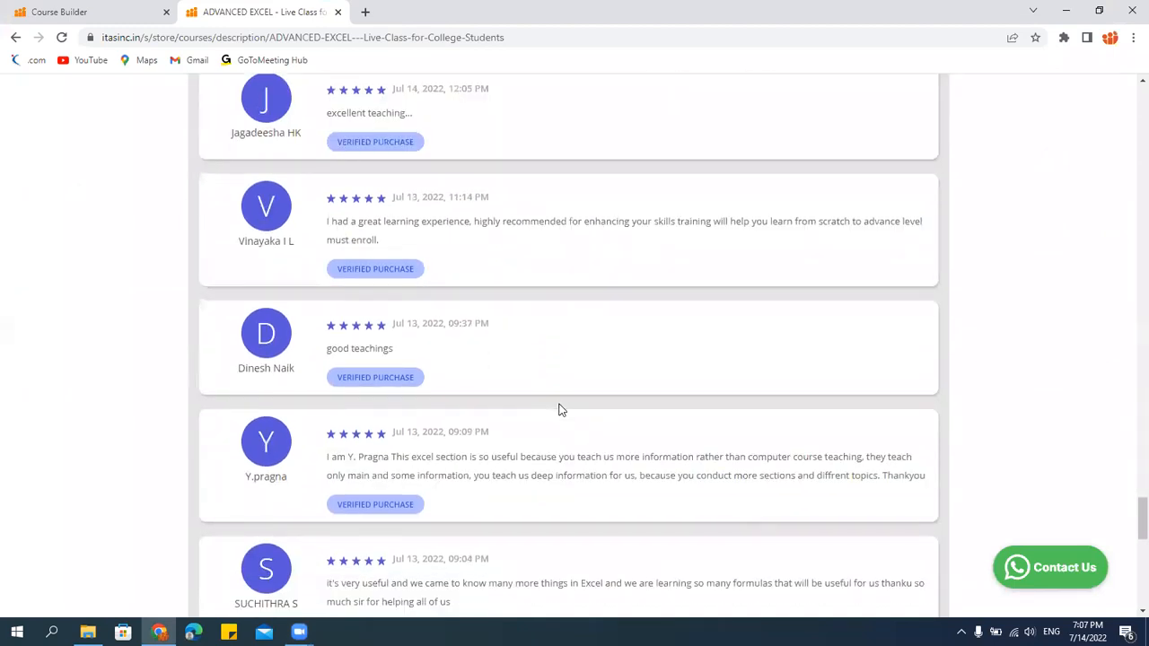
pyautogui.scroll(3, 559, 409)
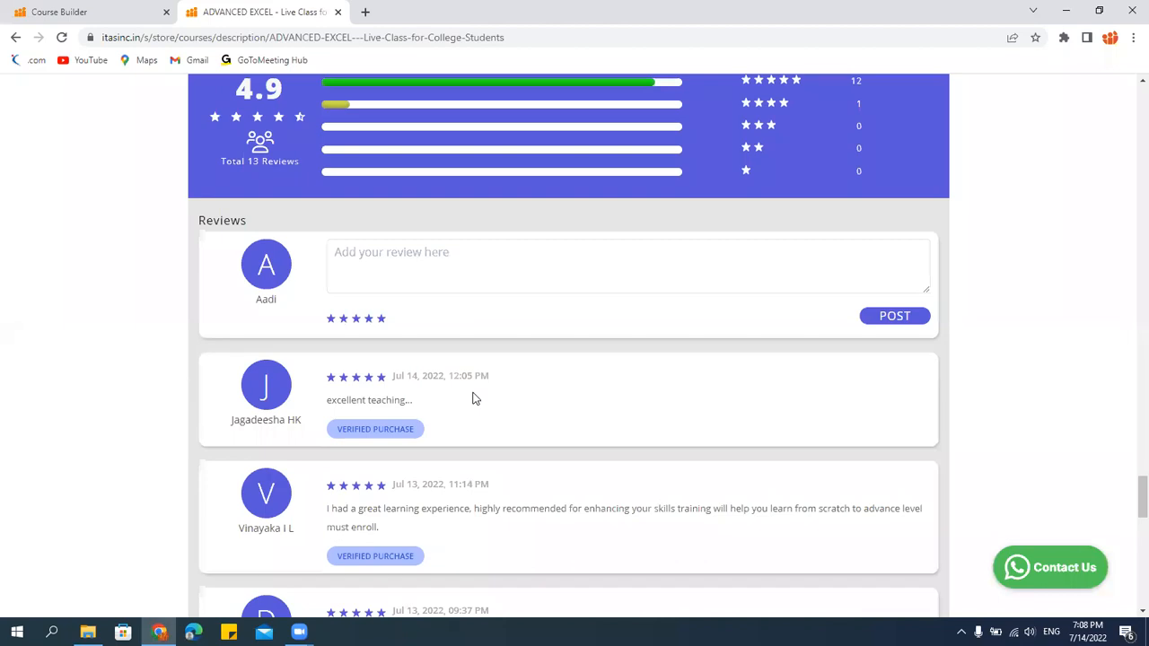
pyautogui.scroll(-7, 449, 398)
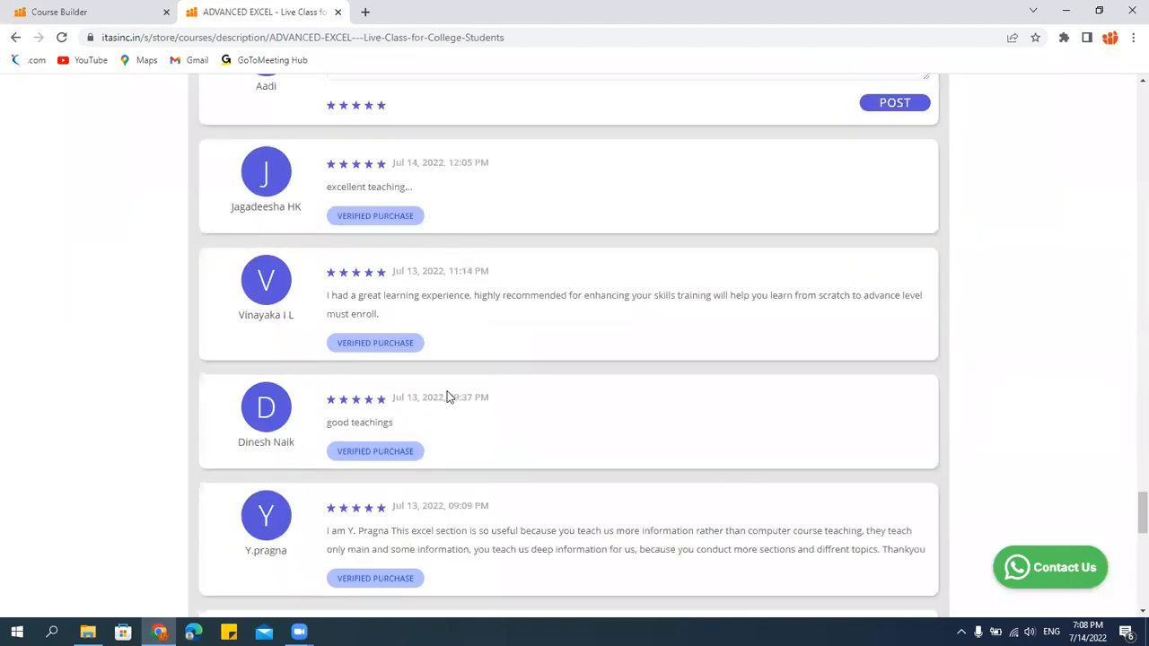
pyautogui.scroll(-5, 479, 442)
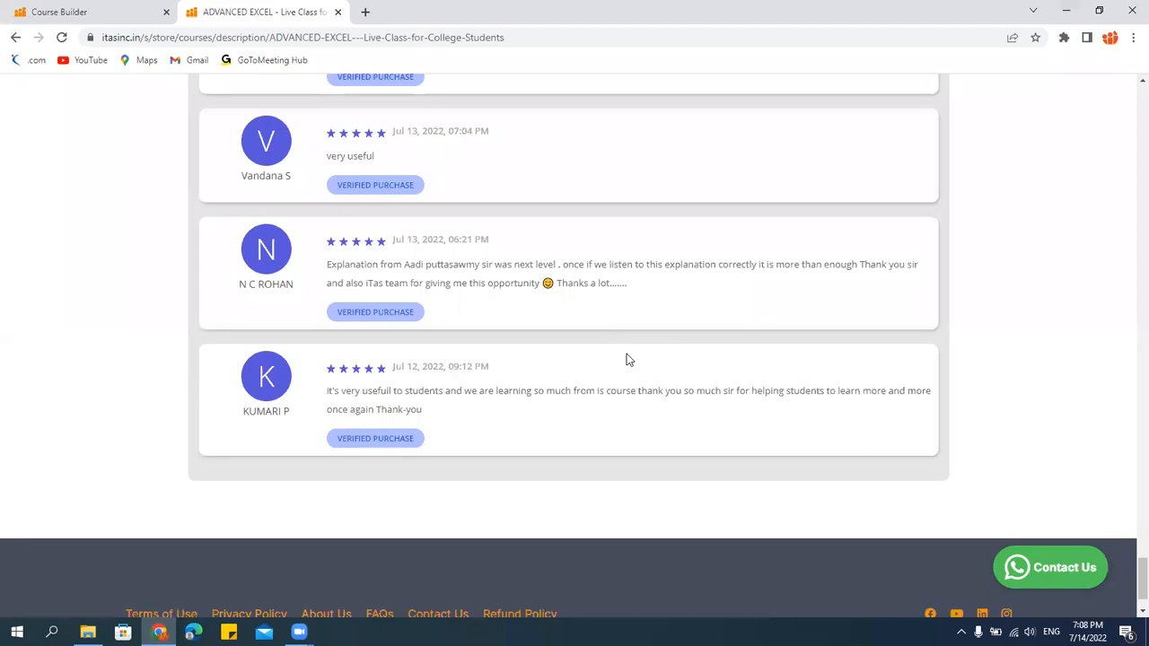
pyautogui.click(1065, 13)
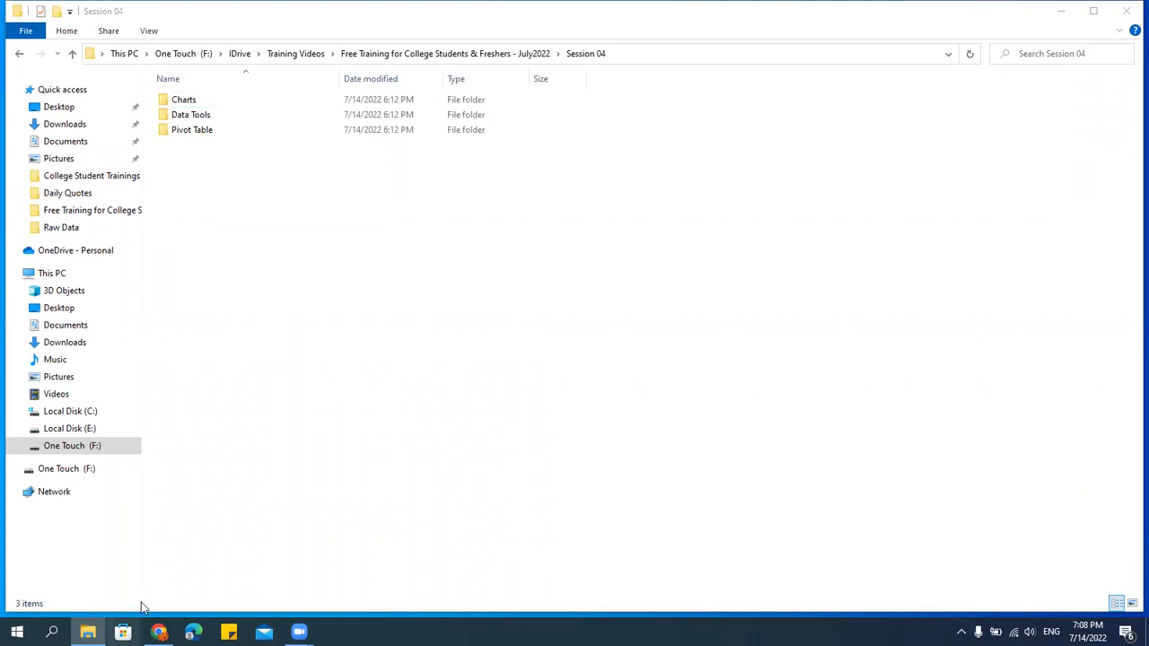
# Back in Chrome, open the ADVANCED EXCEL course's landing page settings from the Course Builder and copy its app deep link.
pyautogui.moveTo(159, 633)
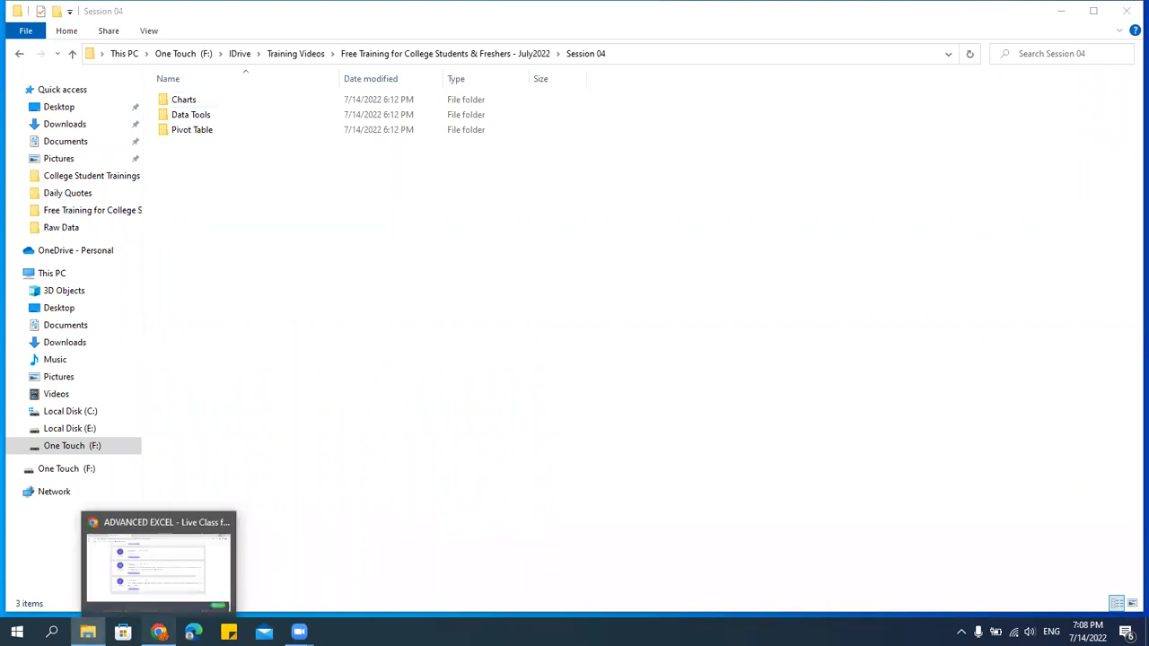
pyautogui.click(156, 593)
pyautogui.scroll(10, 243, 387)
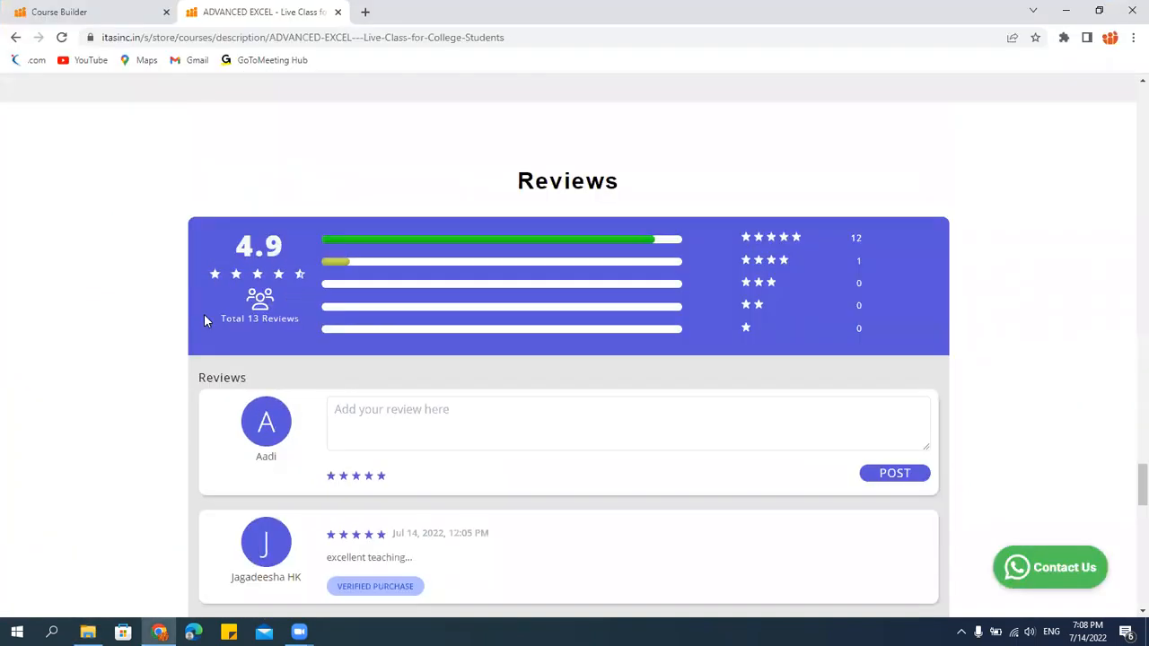
pyautogui.hotkey('ctrl', 'Tab')
pyautogui.scroll(5, 123, 290)
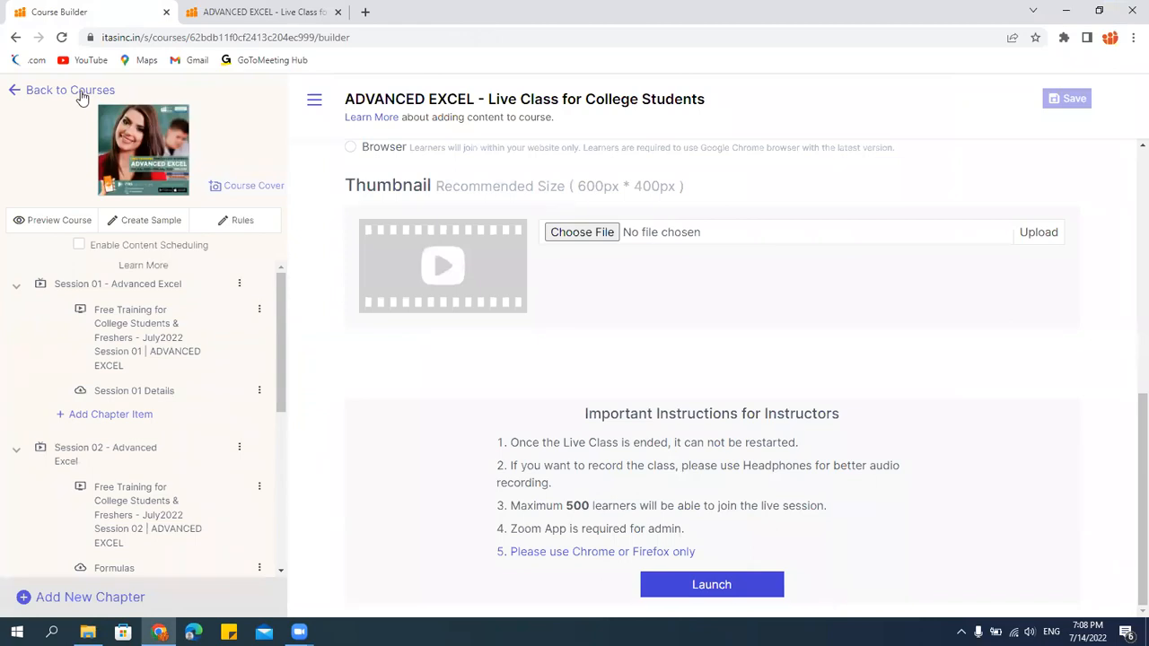
pyautogui.click(80, 93)
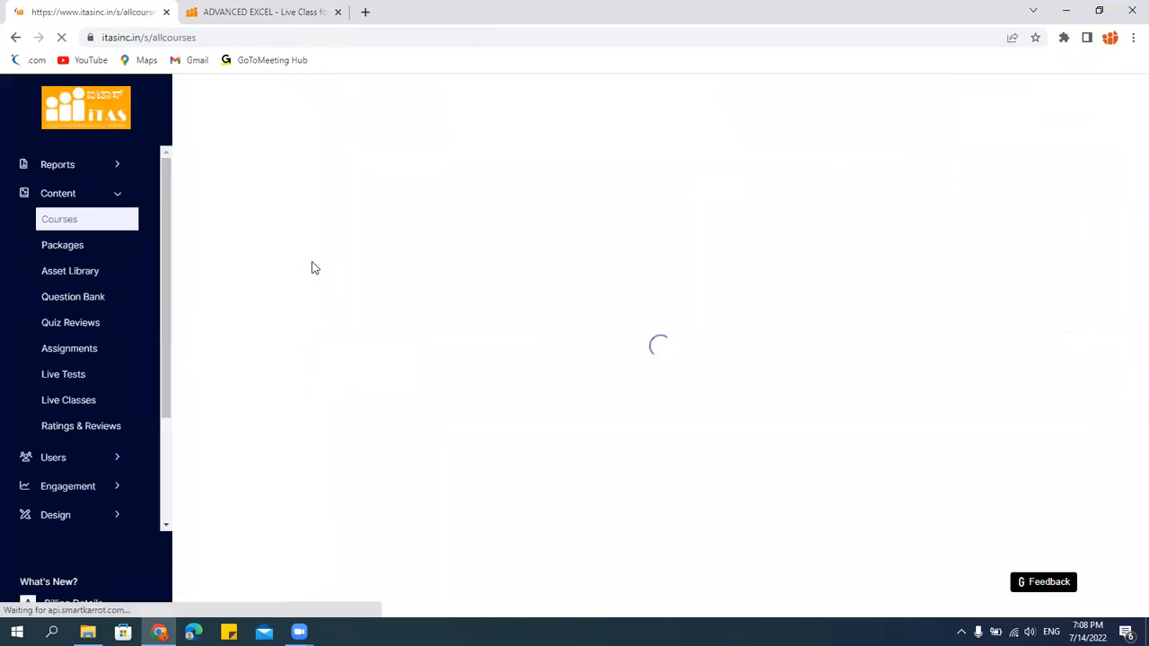
pyautogui.click(319, 301)
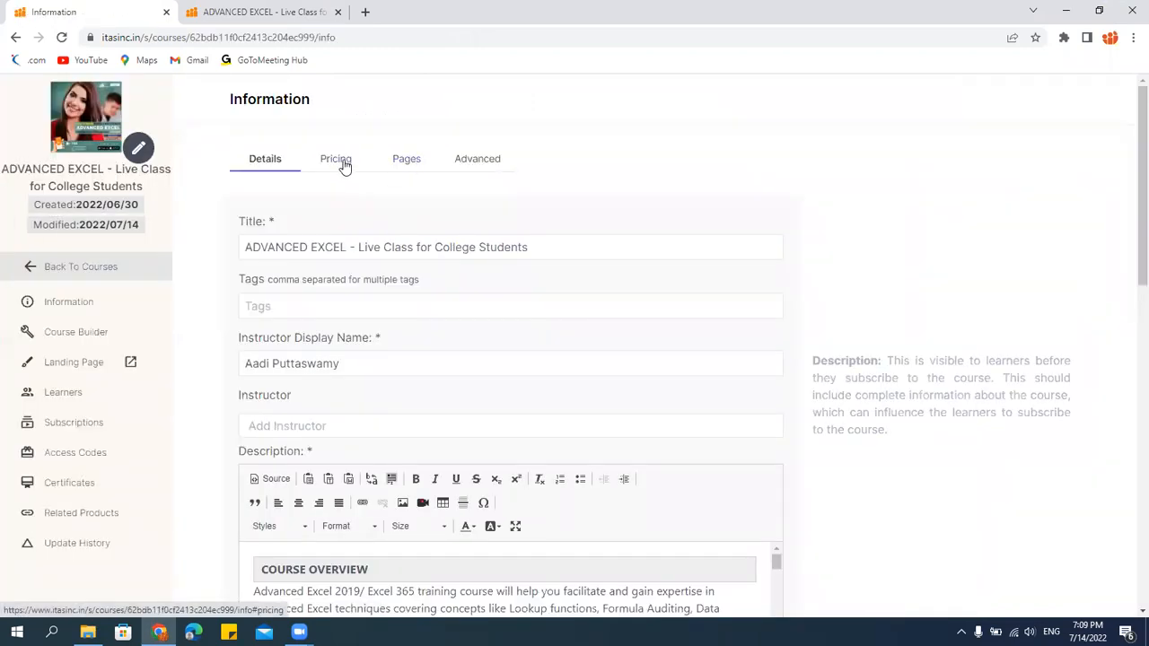
pyautogui.click(401, 168)
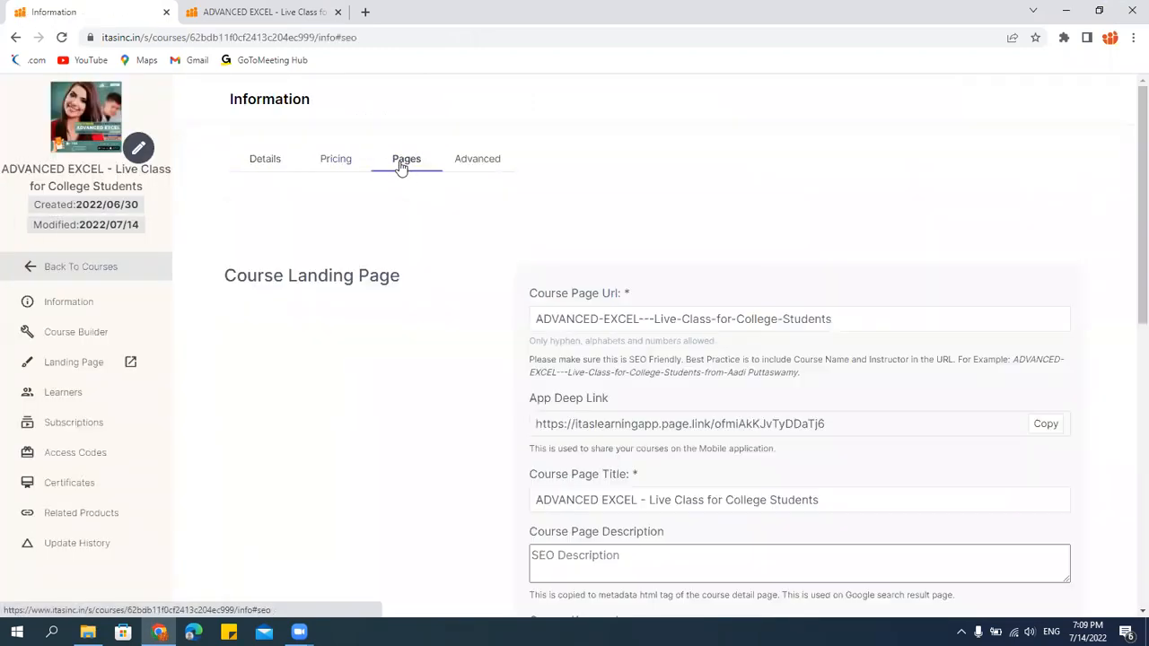
pyautogui.click(1042, 426)
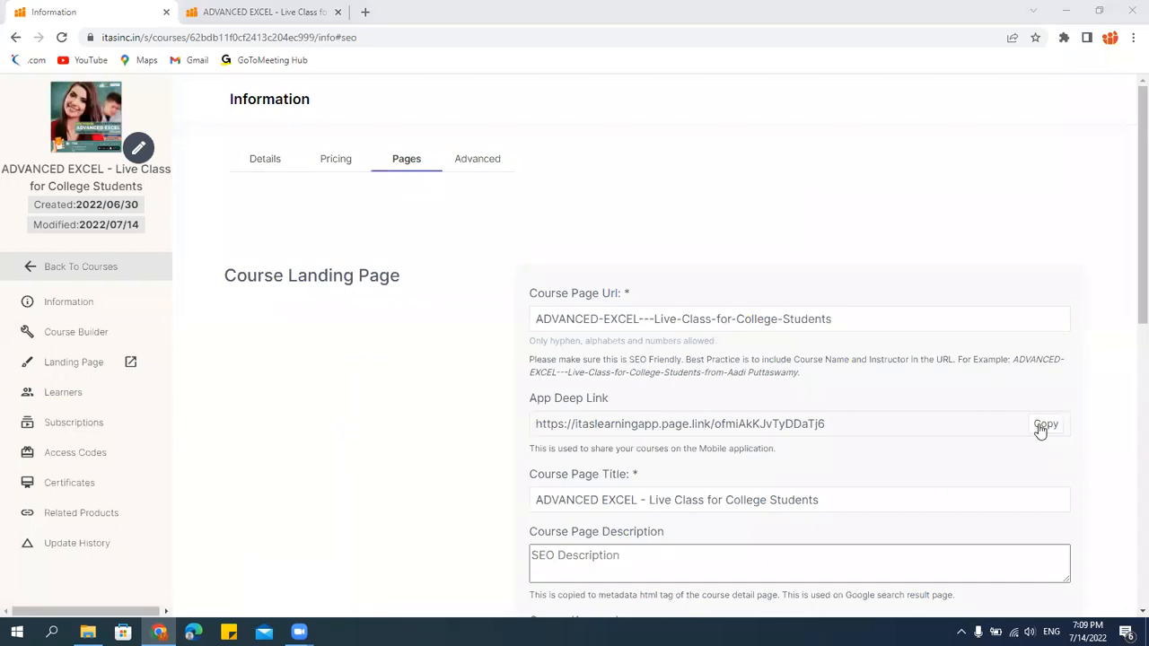
pyautogui.click(271, 15)
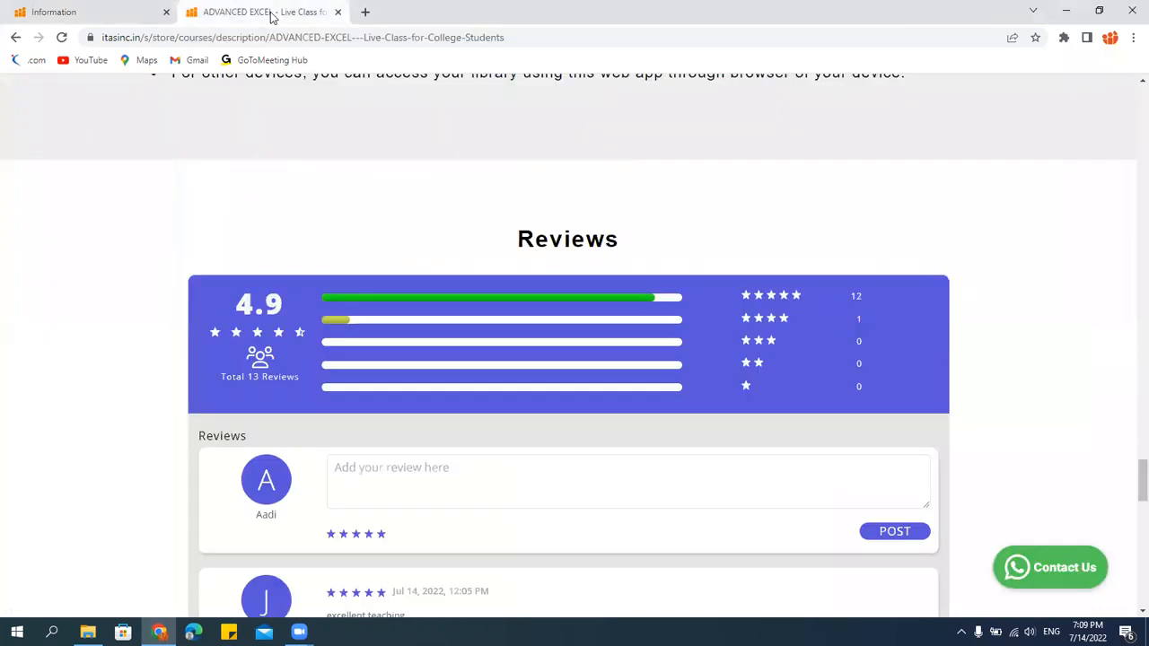
pyautogui.click(1070, 11)
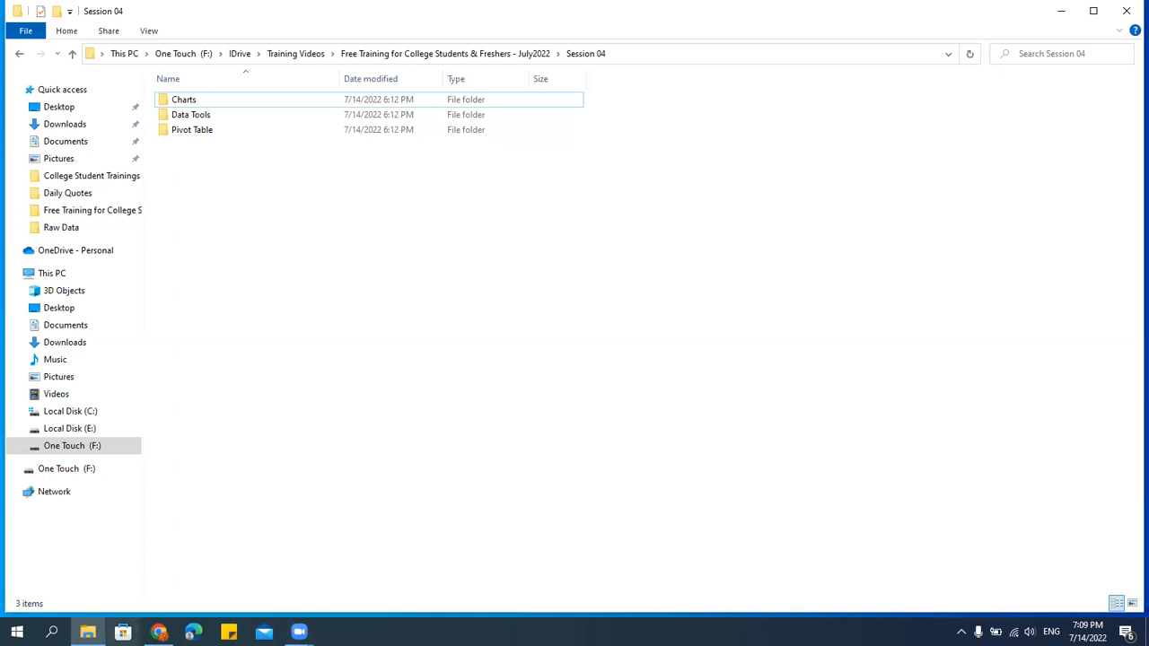
pyautogui.click(151, 630)
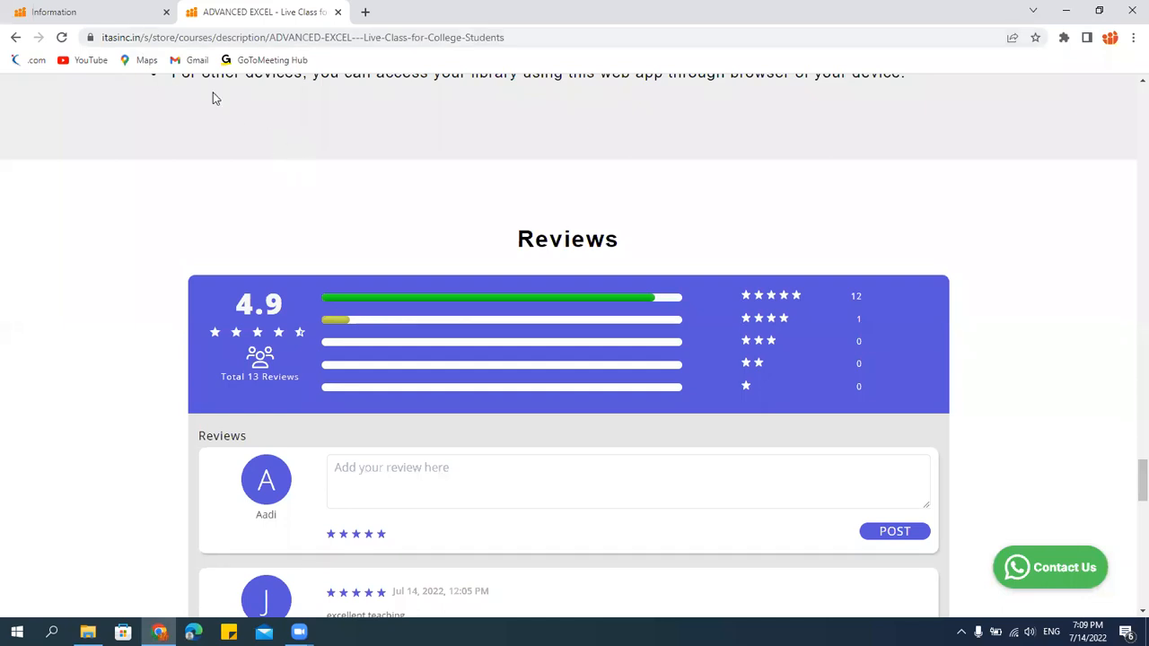
pyautogui.click(1066, 10)
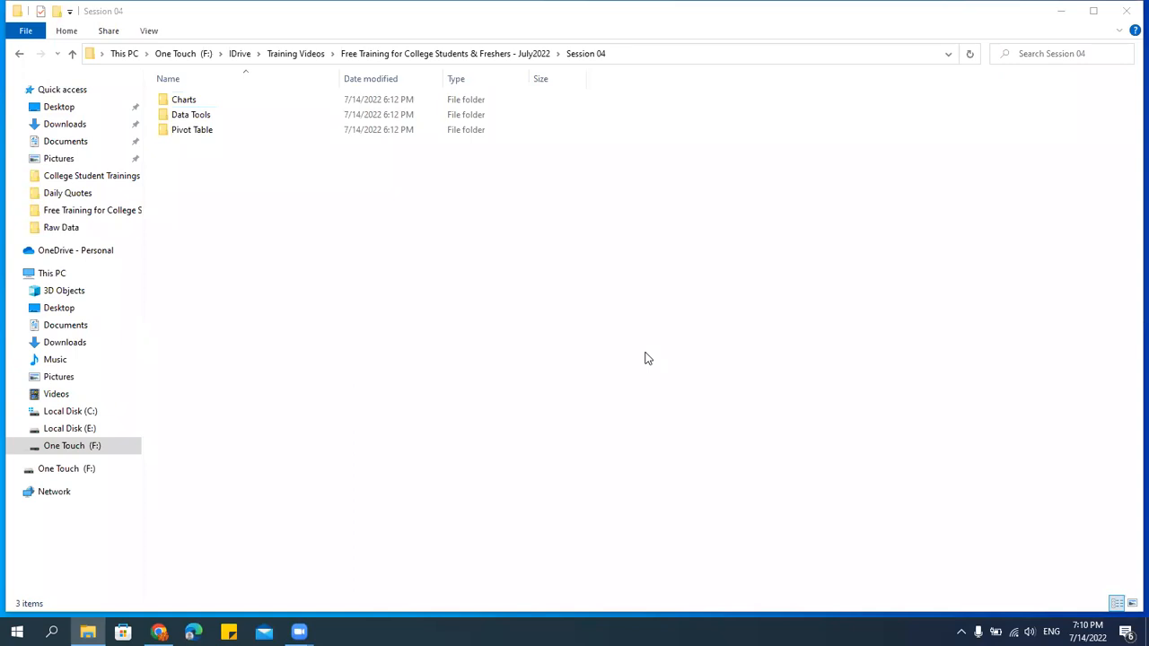
pyautogui.click(329, 248)
pyautogui.click(366, 308)
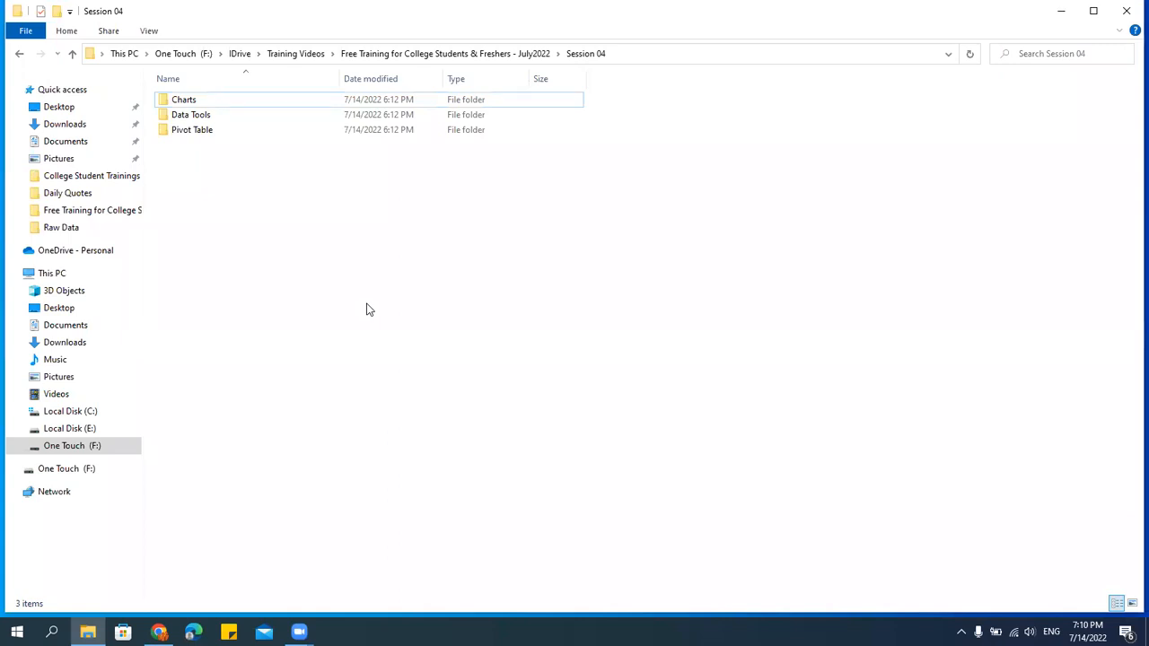
pyautogui.click(213, 118)
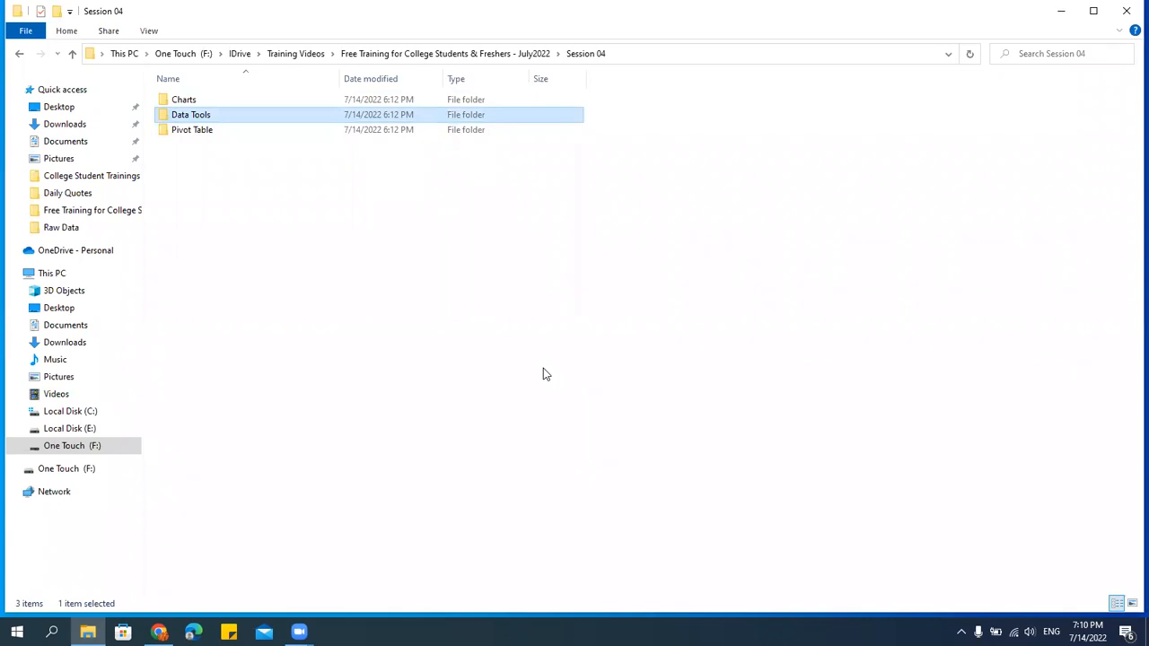
pyautogui.click(386, 252)
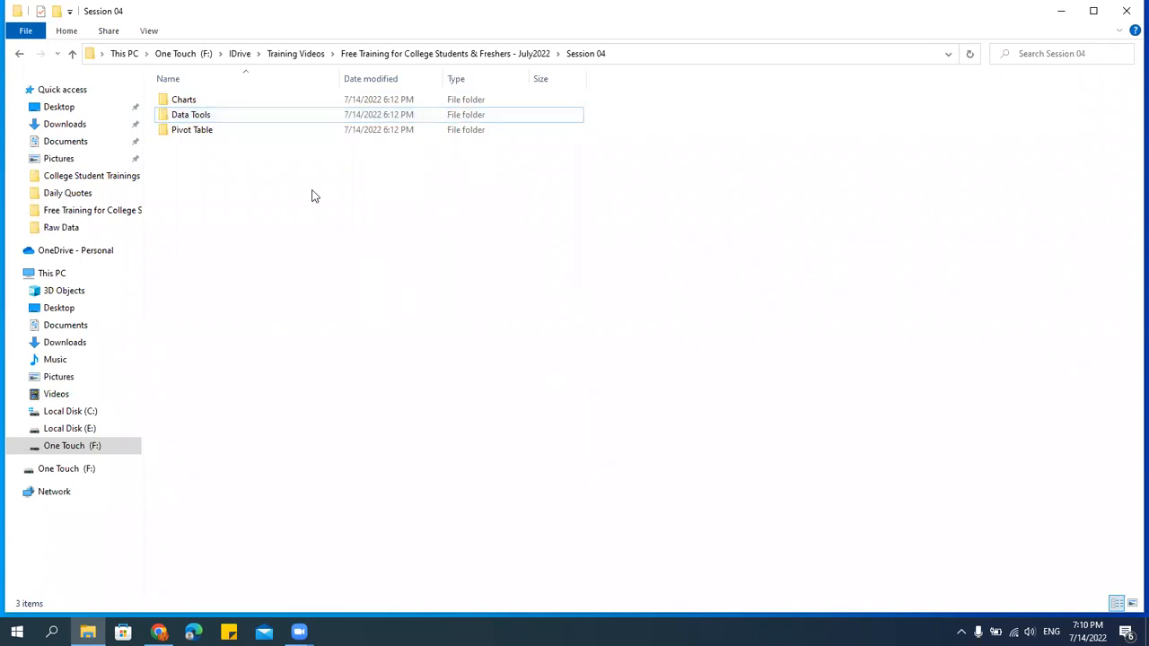
pyautogui.click(216, 115)
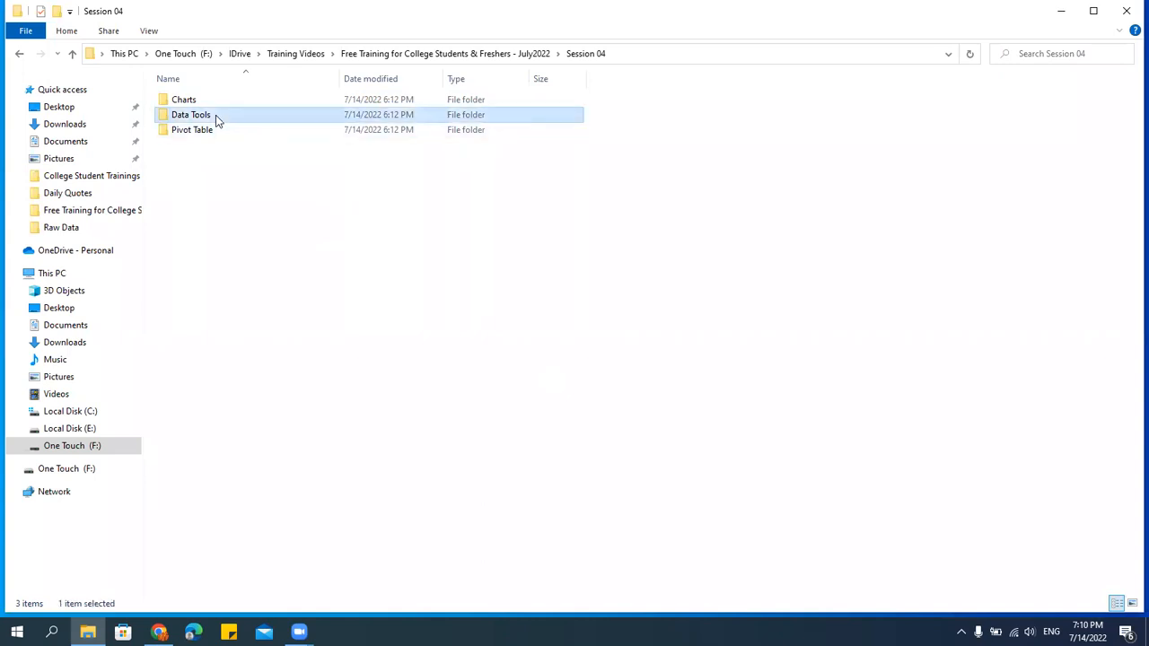
pyautogui.click(354, 414)
# Launch Excel, and start a new Notepad note with the heading "Data Tools".
pyautogui.press('super+r')
pyautogui.write('exce')
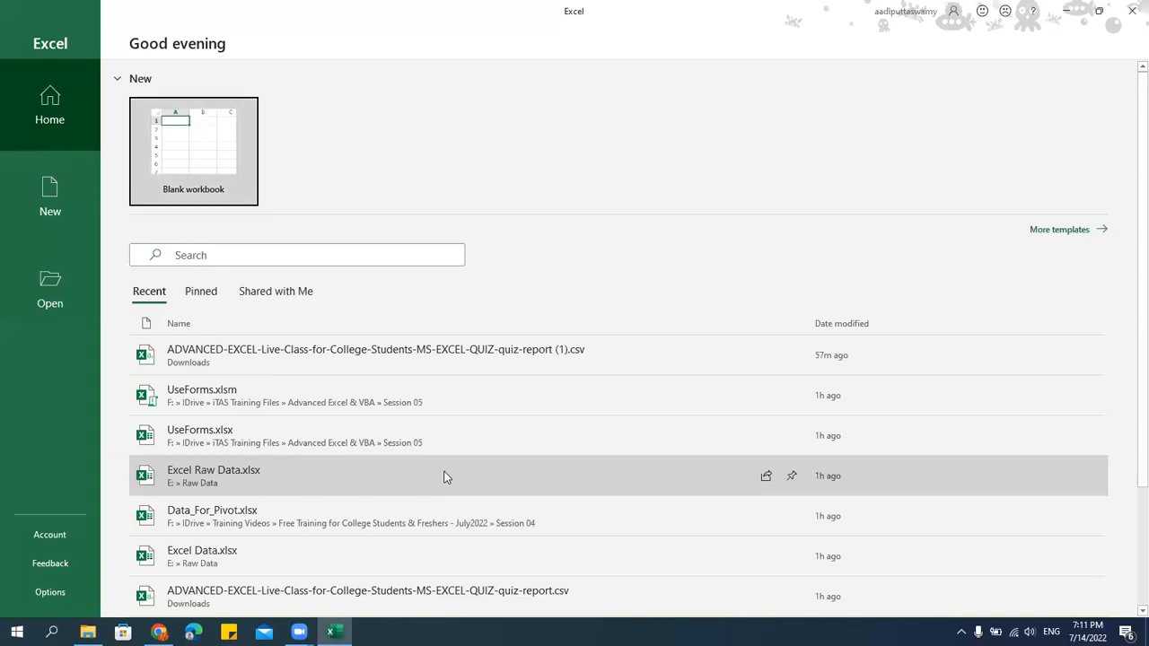
pyautogui.press('super+r')
pyautogui.write('notepad')
pyautogui.press('Return')
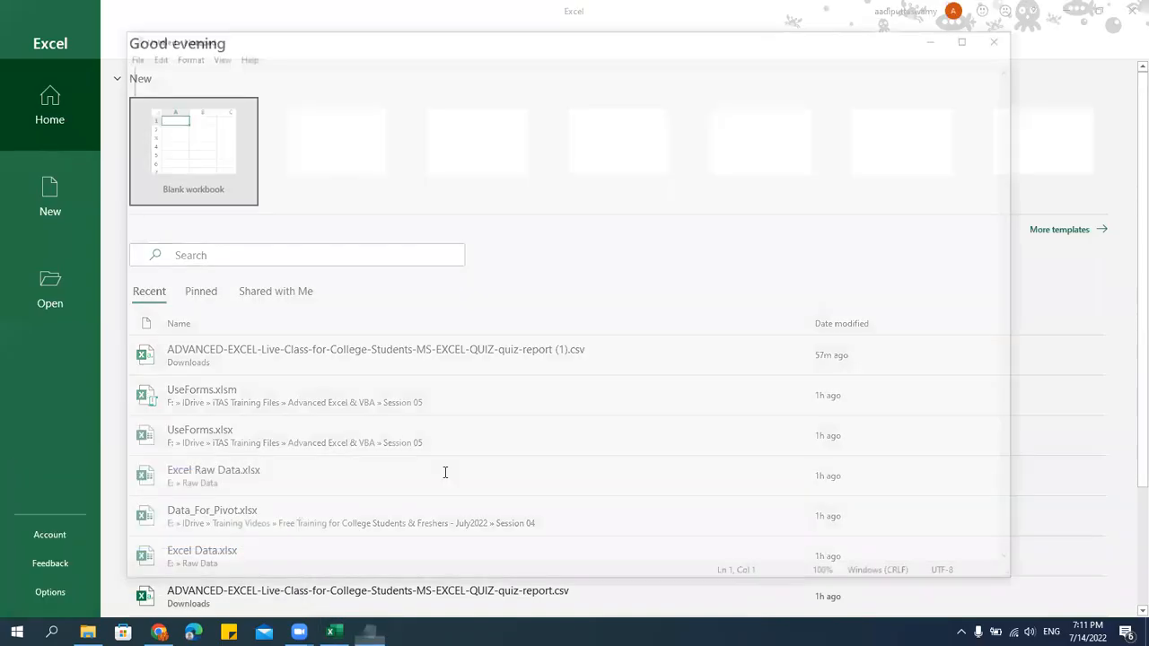
pyautogui.write('Da')
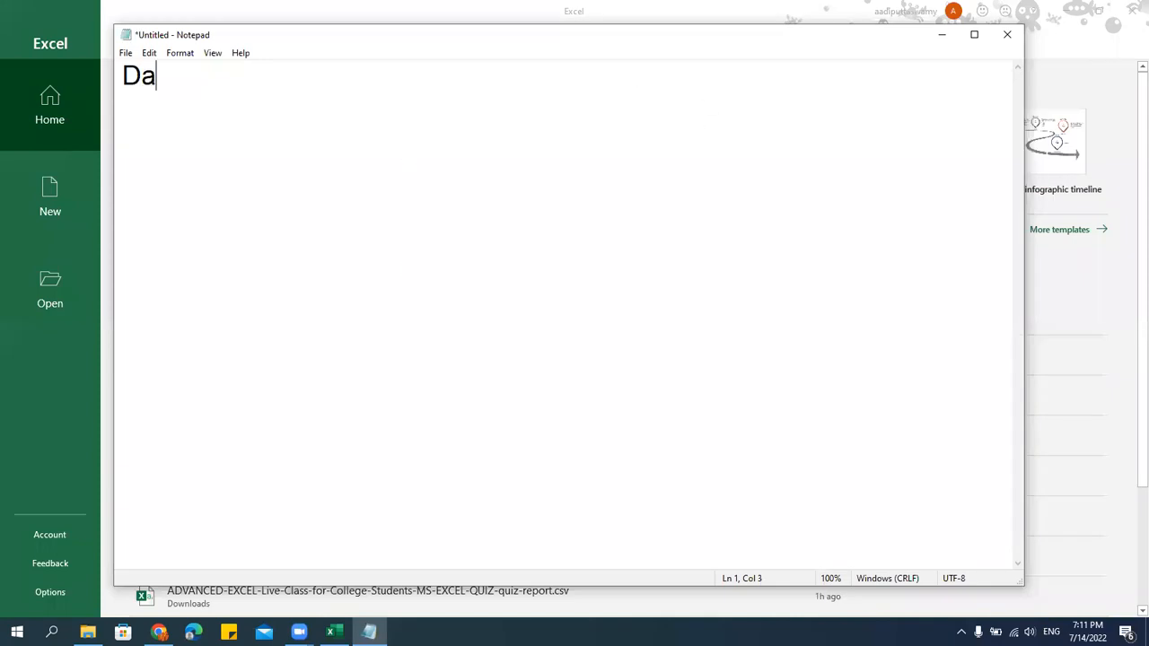
pyautogui.write('ta Tools')
pyautogui.press('Return')
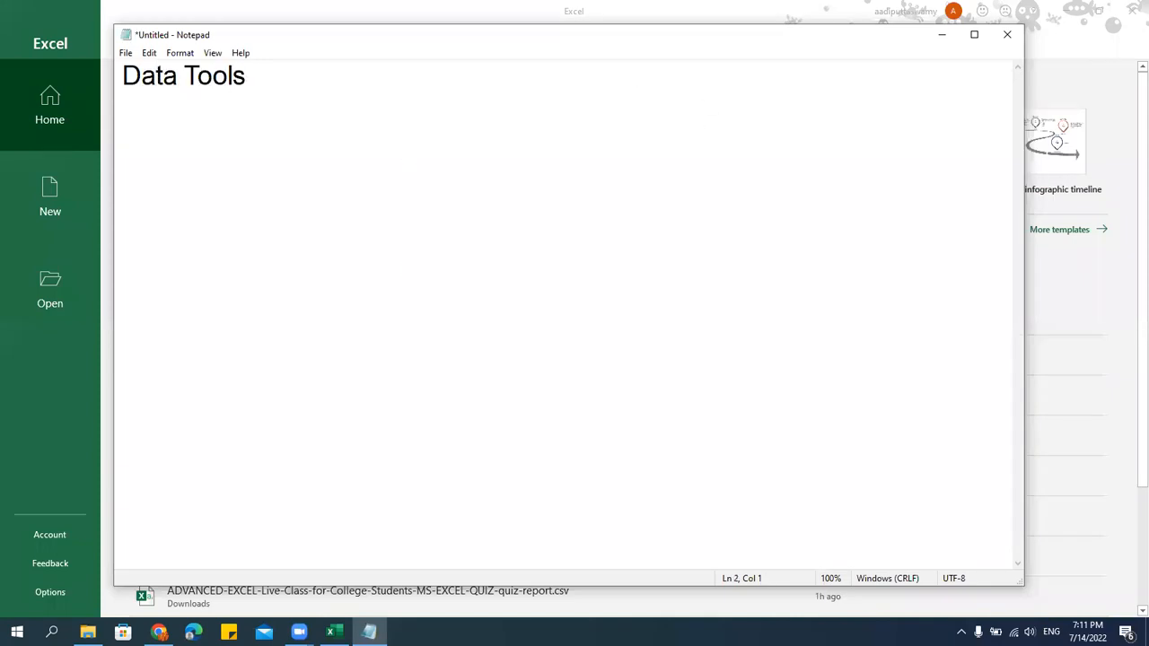
# Switch to Excel, create a blank workbook and display its data commands.
pyautogui.click(1128, 262)
pyautogui.click(201, 166)
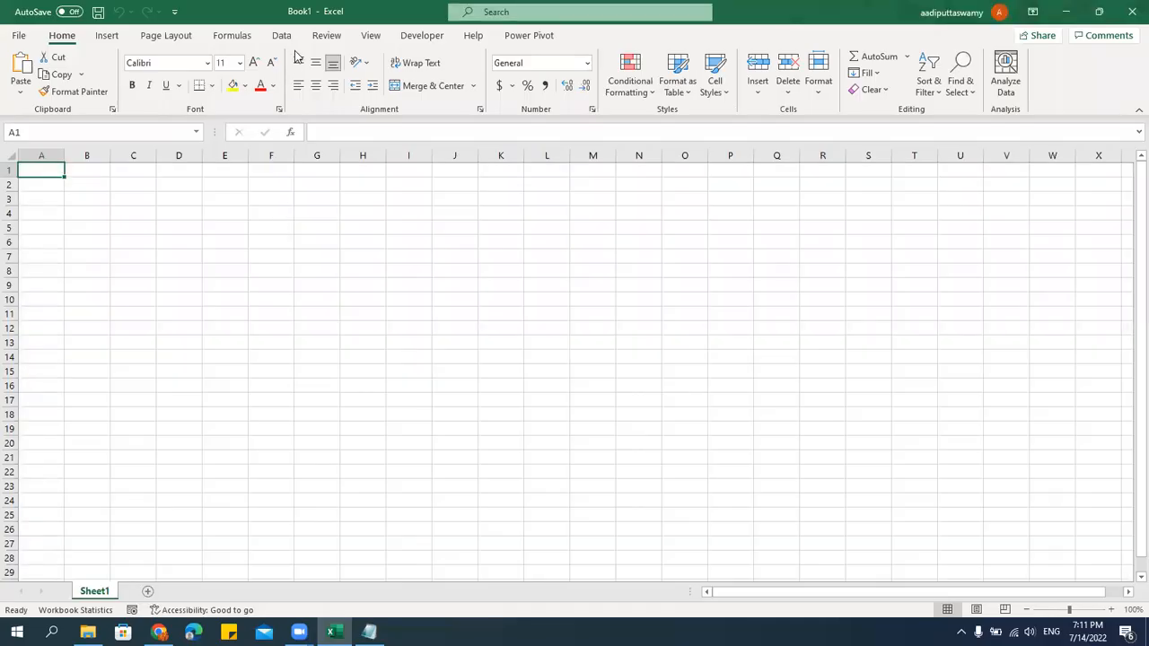
pyautogui.click(282, 36)
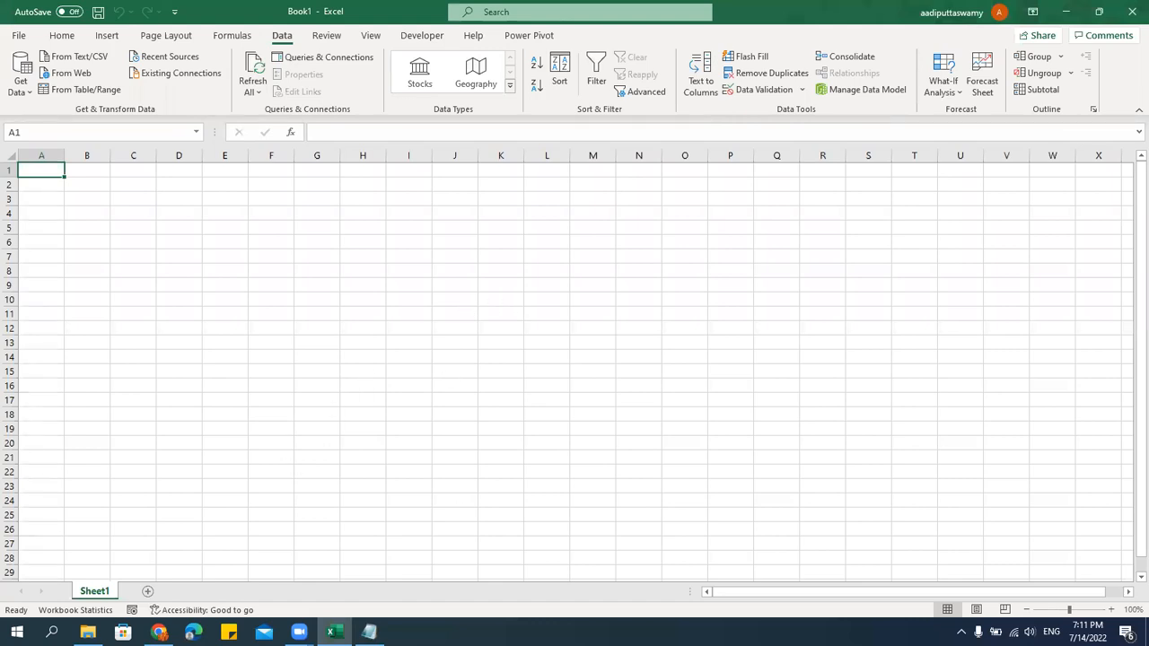
# Switch to Notepad and add the entry "> Consolidate" under the Data Tools heading.
pyautogui.hotkey('alt', 'Tab')
pyautogui.write('nso')
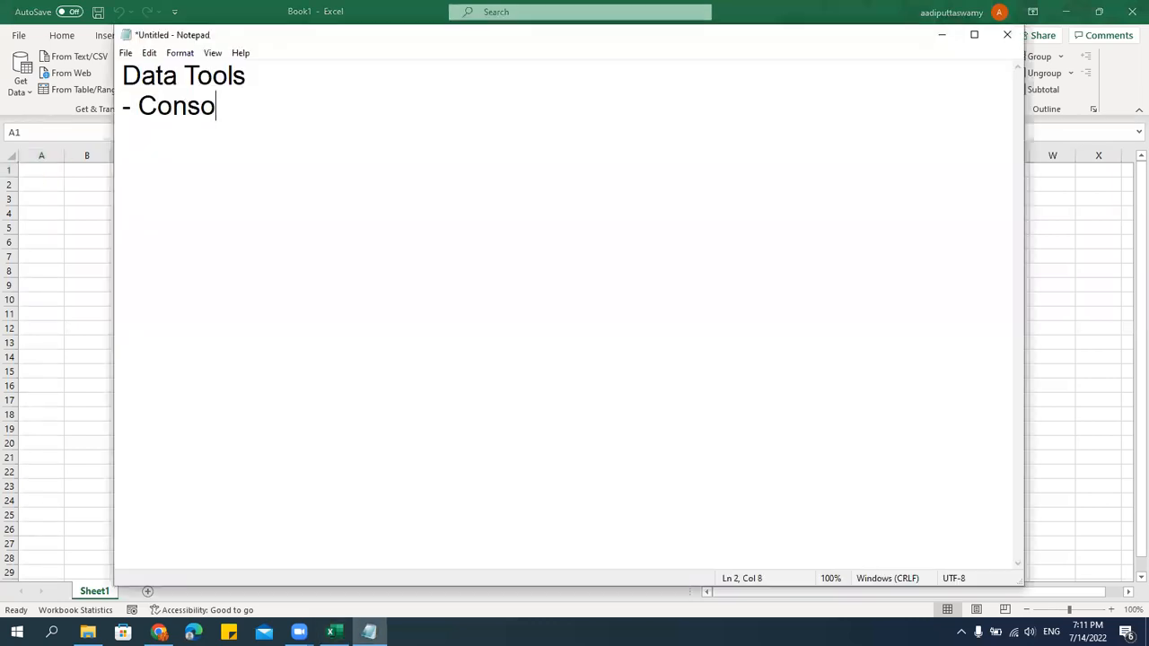
pyautogui.write('lidate\\')
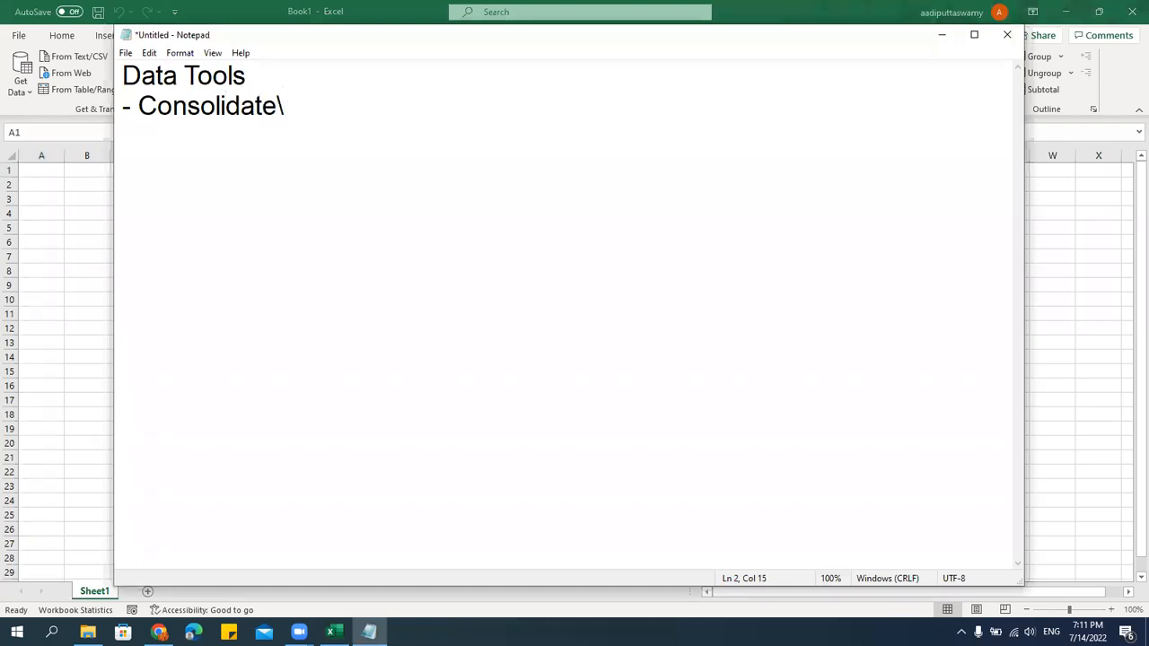
pyautogui.press('BackSpace')
pyautogui.press('Return')
pyautogui.moveTo(134, 108); pyautogui.dragTo(127, 108)
pyautogui.write('>')
# Add the indented line "- Combining or Summarizing the data from various range" under the Consolidate entry.
pyautogui.click(249, 147)
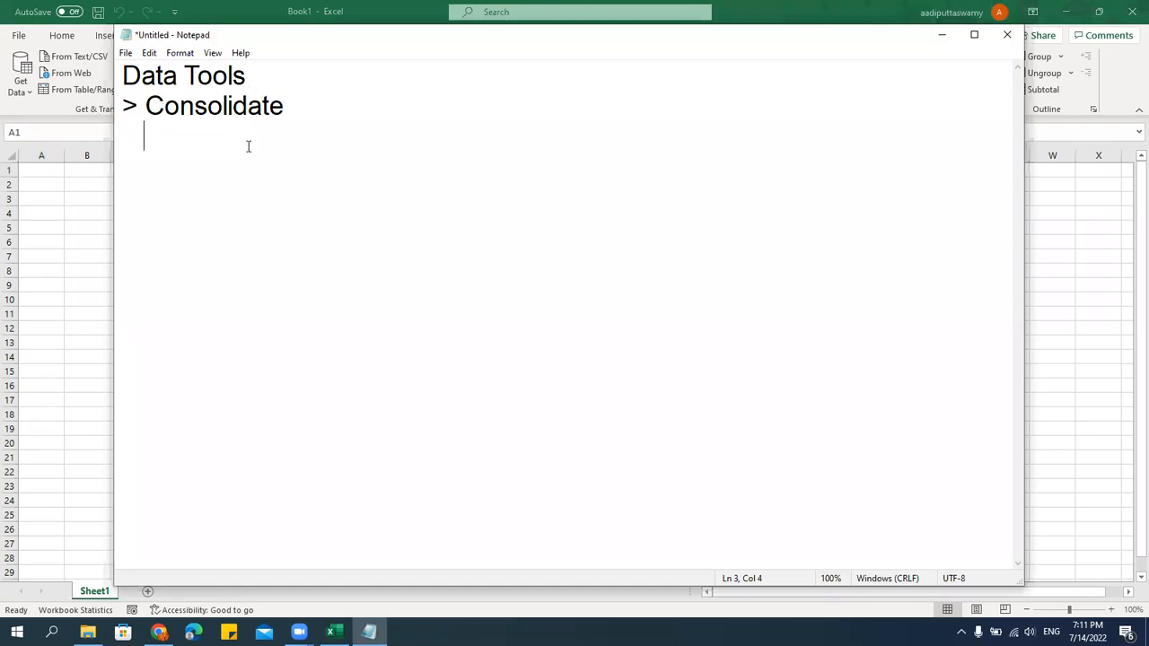
pyautogui.write('- Como')
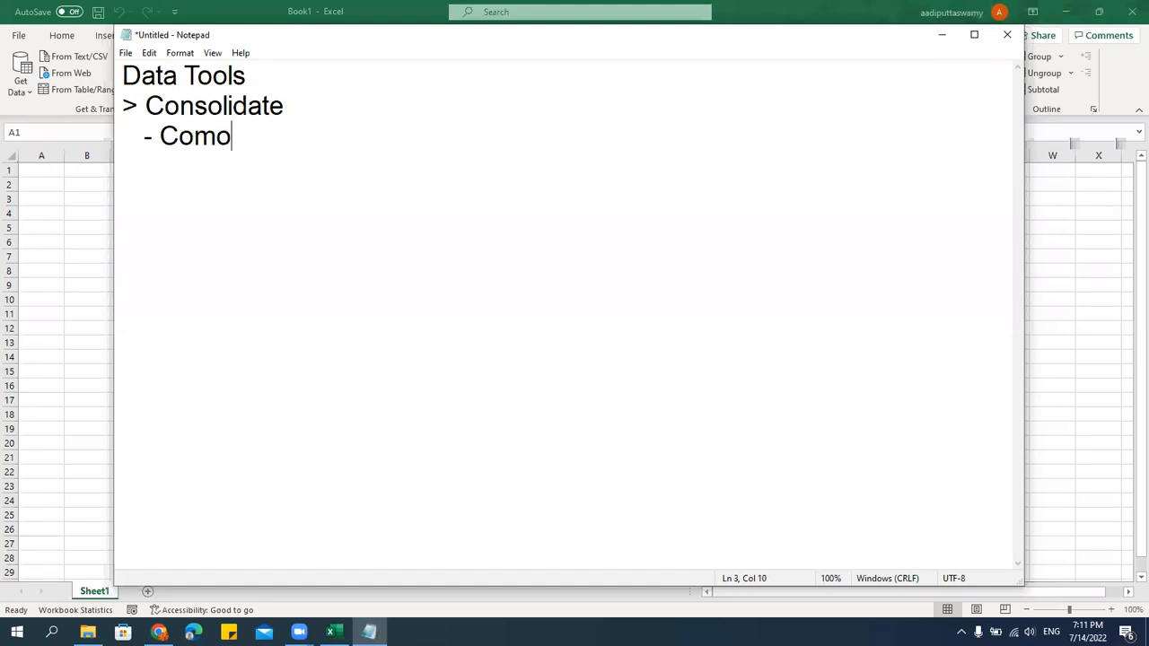
pyautogui.press('BackSpace')
pyautogui.write('bine')
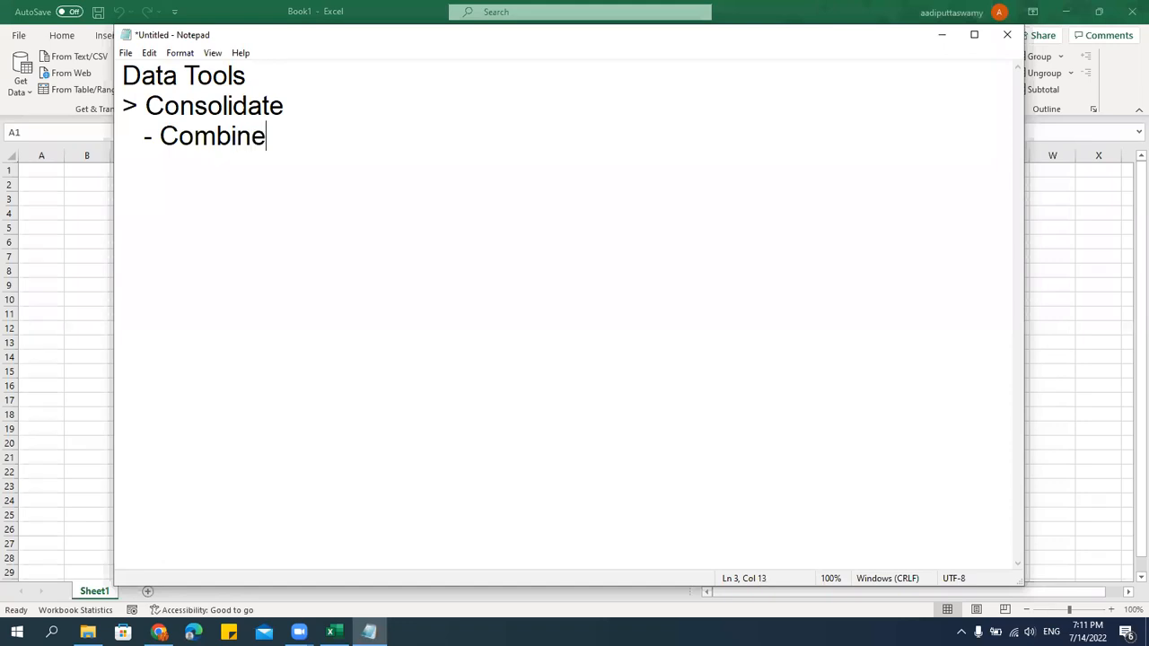
pyautogui.press('BackSpace')
pyautogui.write('ing or Summari')
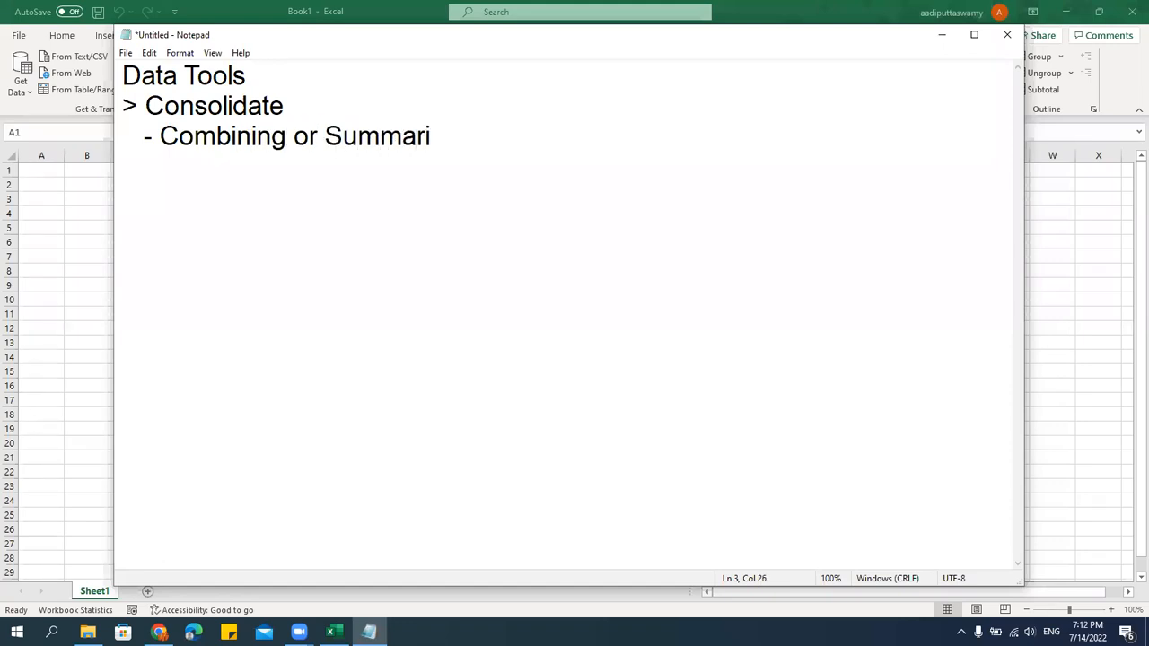
pyautogui.write('zingthe')
pyautogui.press('BackSpace')
pyautogui.press('BackSpace')
pyautogui.press('BackSpace')
pyautogui.write('the data from various range')
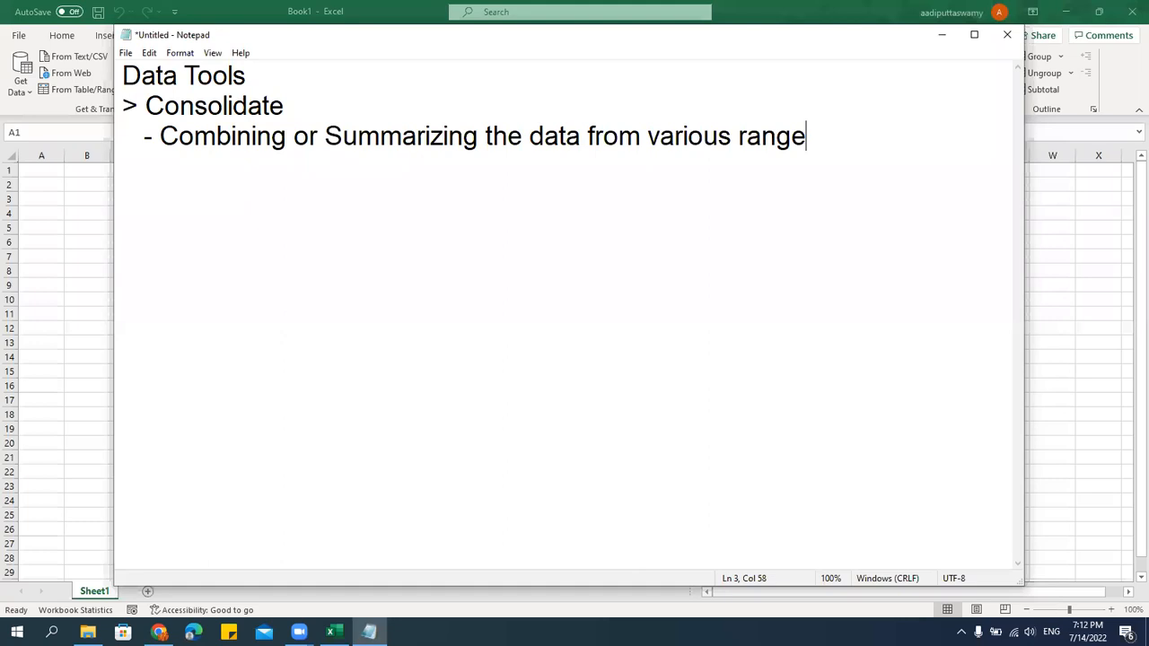
# Switch to File Explorer, open Consolidation.xlsx from the Data Tools folder of Session 04 in Excel, and enable editing.
pyautogui.click(76, 232)
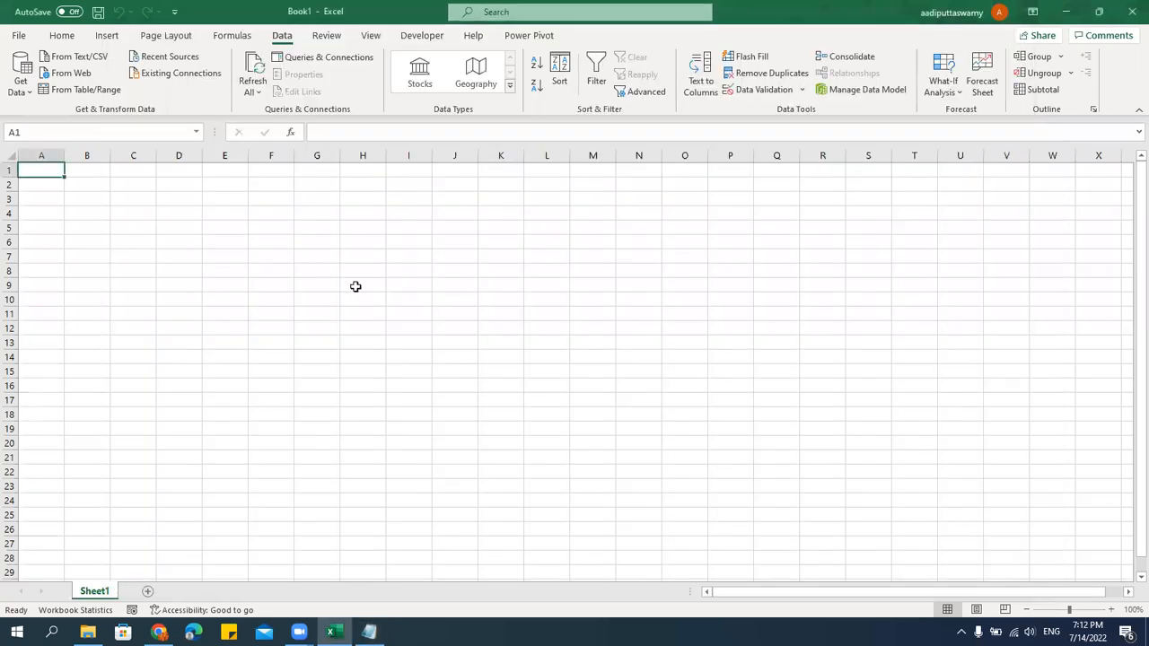
pyautogui.click(88, 632)
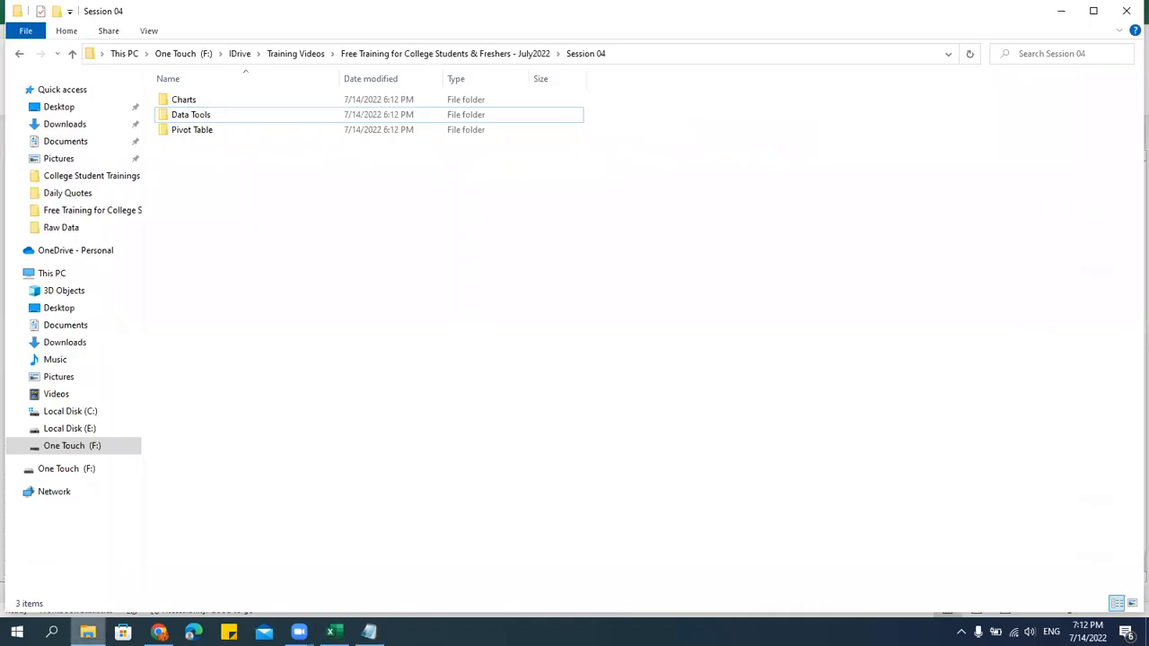
pyautogui.doubleClick(192, 115)
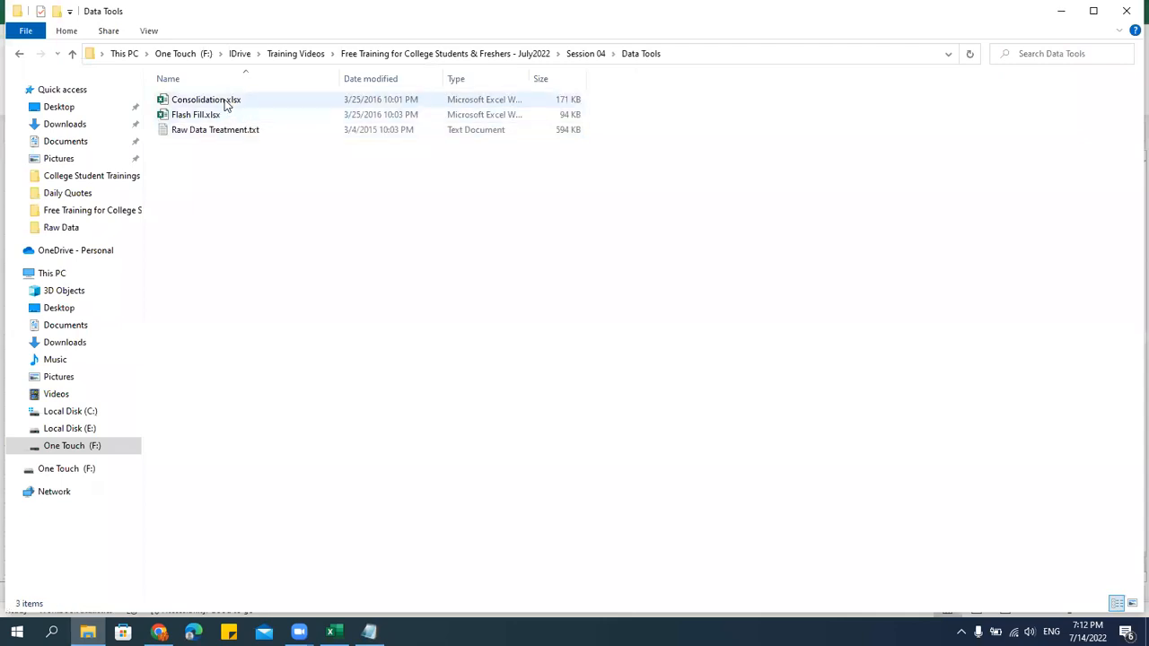
pyautogui.doubleClick(224, 102)
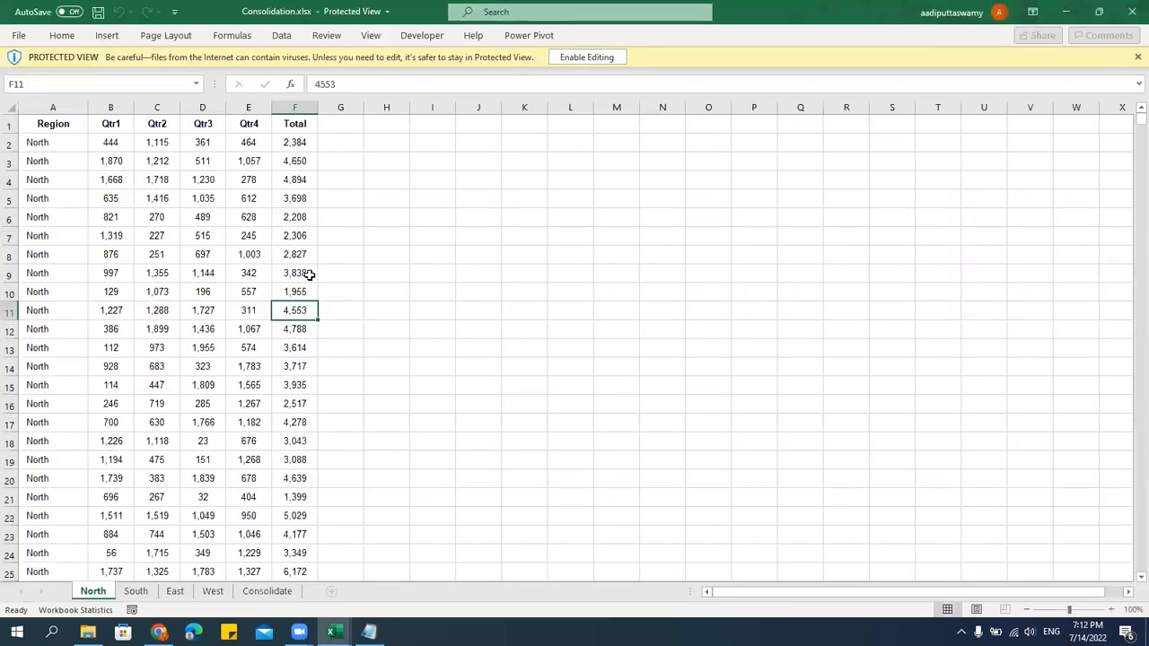
pyautogui.click(588, 56)
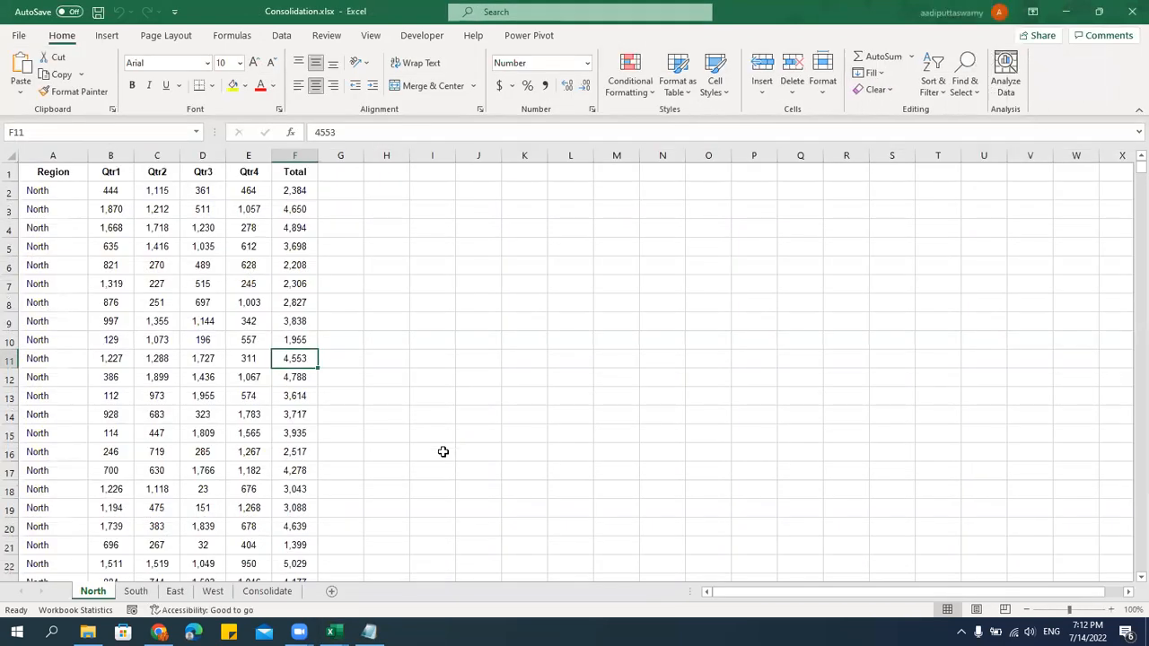
# Examine the regional data on the North, South, East and West sheets, including the North sheet's quarter and total headings.
pyautogui.click(136, 592)
pyautogui.click(175, 591)
pyautogui.click(213, 591)
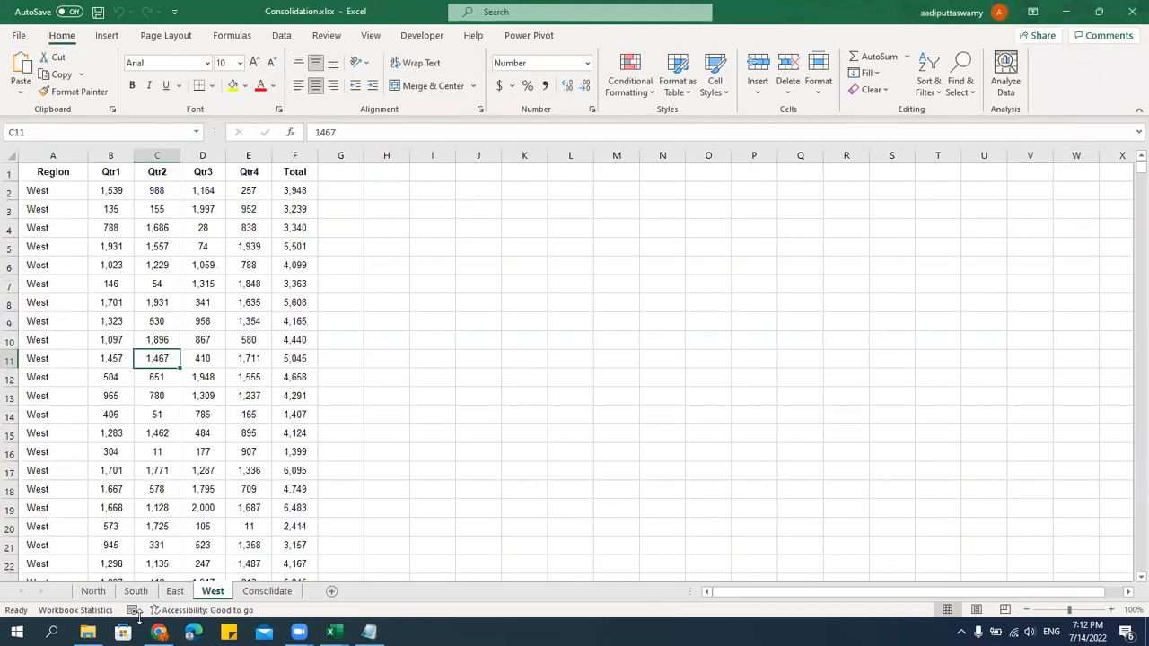
pyautogui.click(93, 591)
pyautogui.click(136, 592)
pyautogui.click(175, 592)
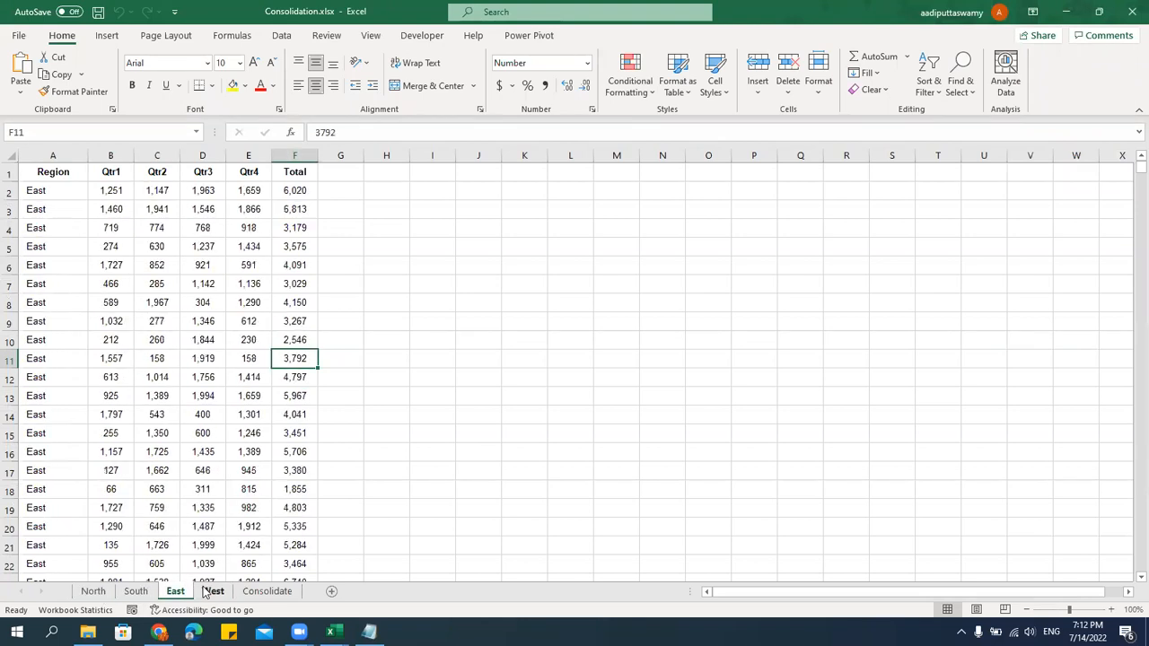
pyautogui.click(207, 592)
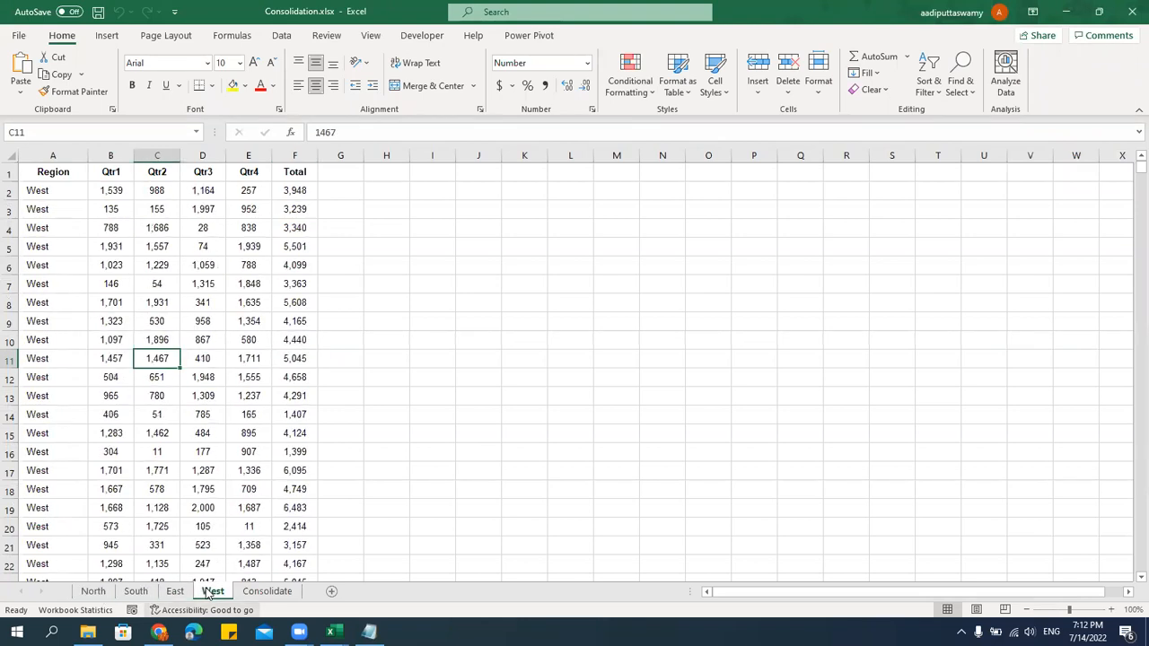
pyautogui.click(93, 592)
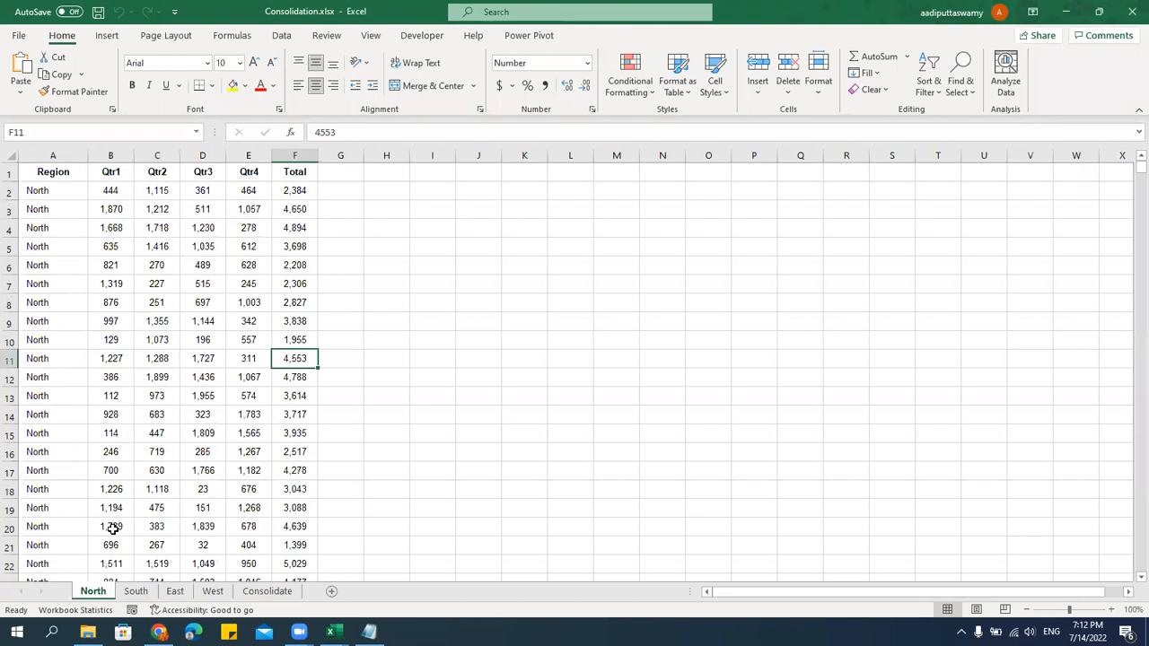
pyautogui.moveTo(110, 171); pyautogui.dragTo(297, 174)
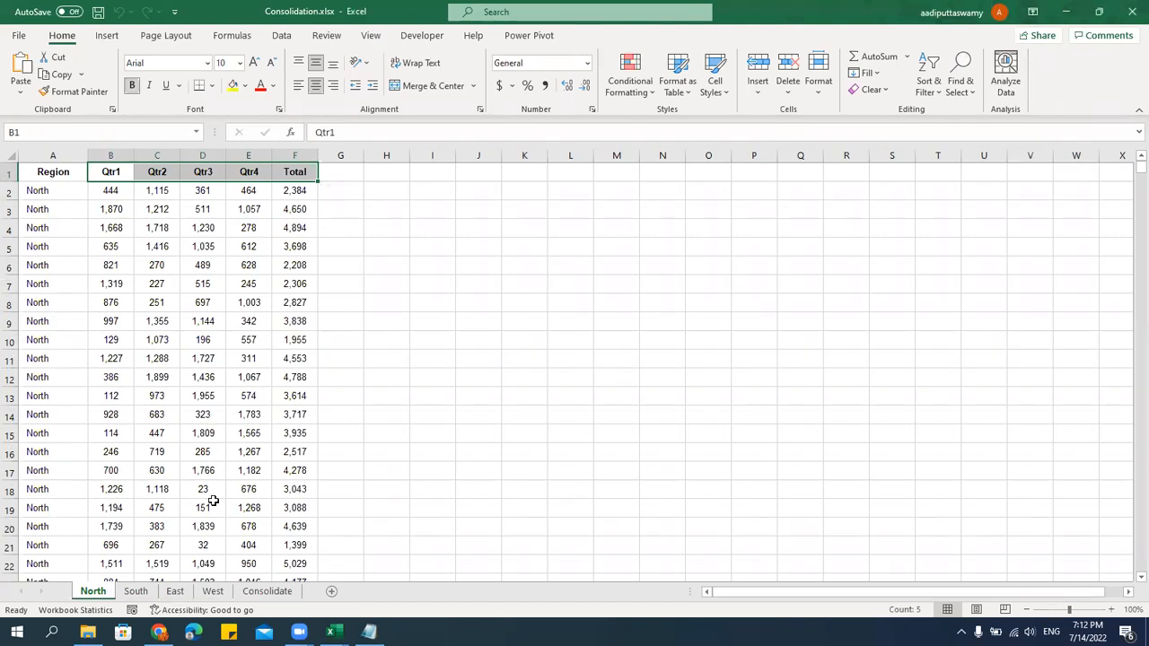
pyautogui.click(203, 246)
pyautogui.click(203, 265)
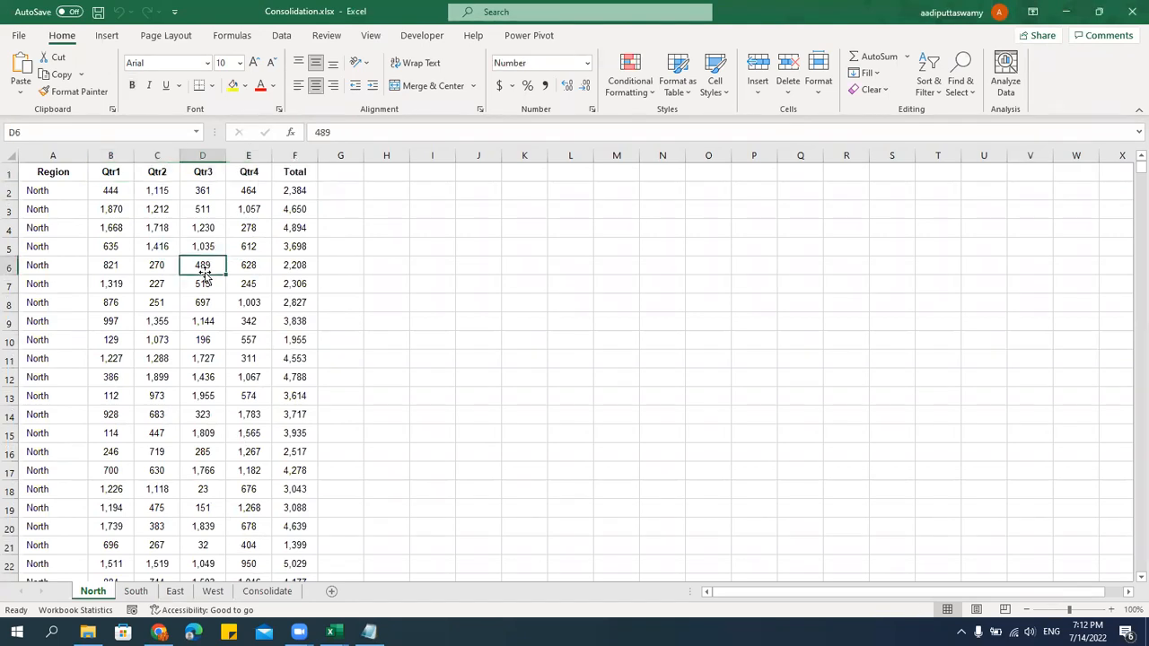
# Open the empty Consolidate sheet and select cell D5 as the destination for the combined data.
pyautogui.click(267, 592)
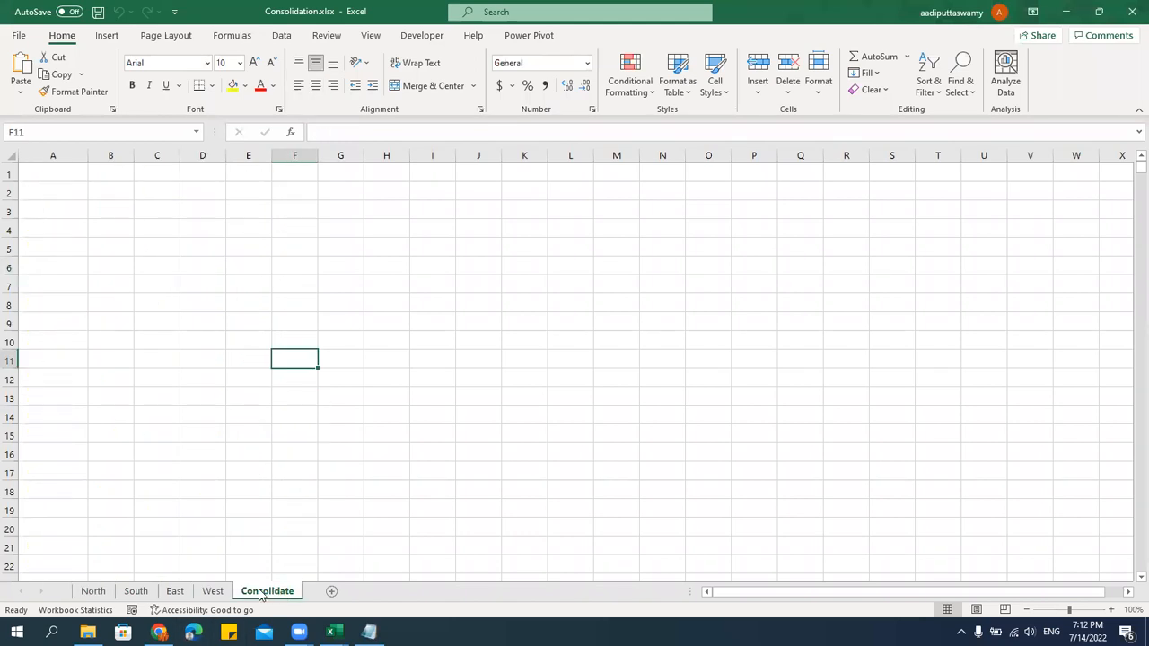
pyautogui.click(424, 233)
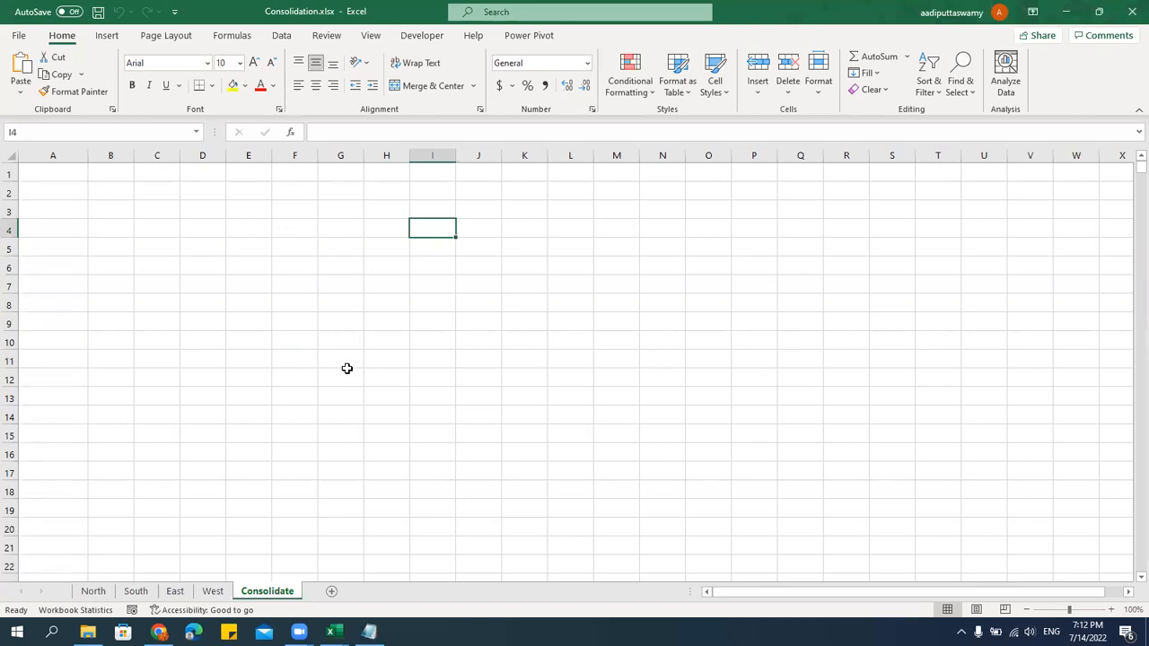
pyautogui.click(341, 267)
pyautogui.click(984, 209)
pyautogui.click(916, 315)
pyautogui.click(524, 306)
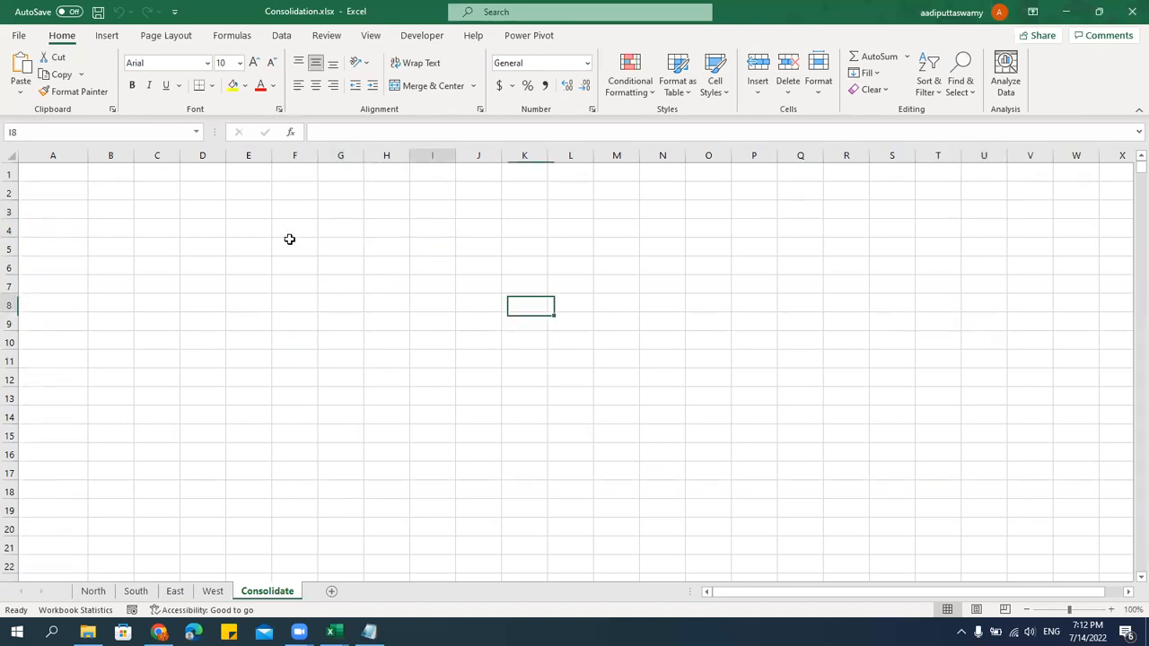
pyautogui.click(289, 242)
pyautogui.click(262, 240)
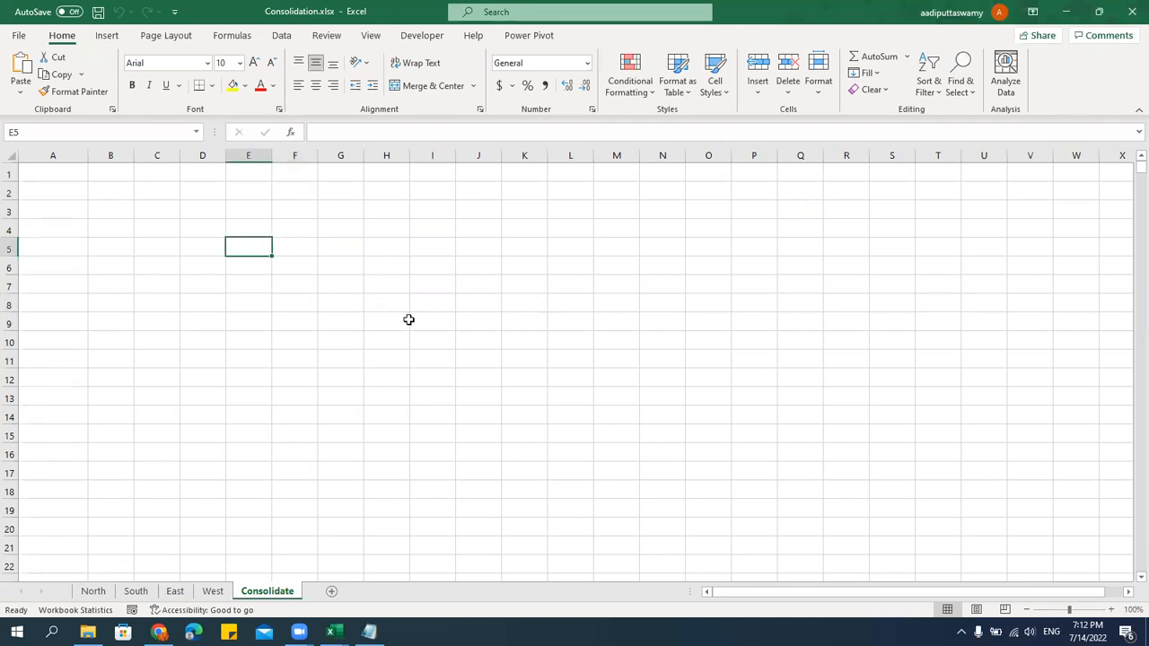
pyautogui.click(289, 291)
pyautogui.click(268, 244)
pyautogui.click(204, 250)
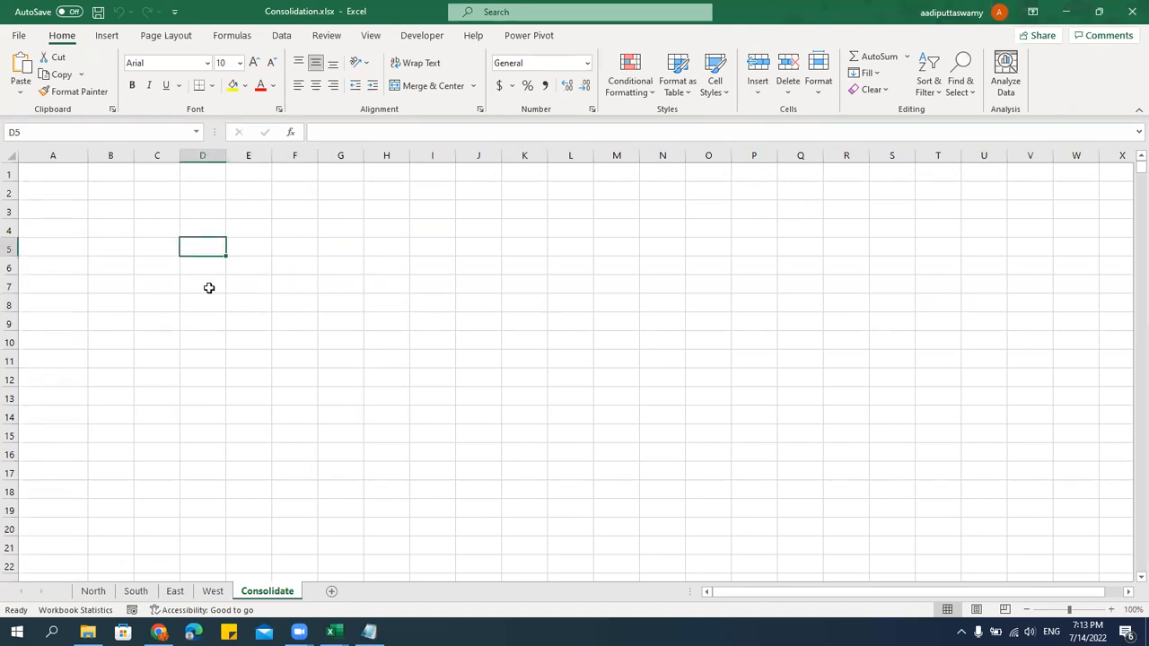
# Start the Consolidate data tool and choose Sum as its function.
pyautogui.click(296, 40)
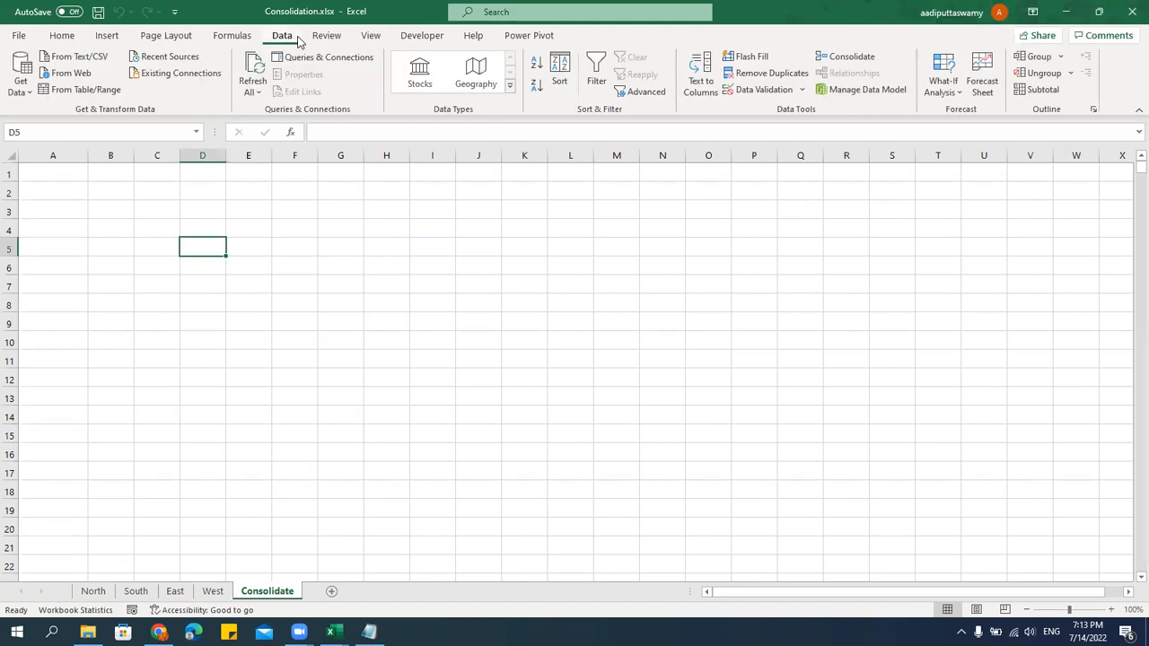
pyautogui.click(848, 58)
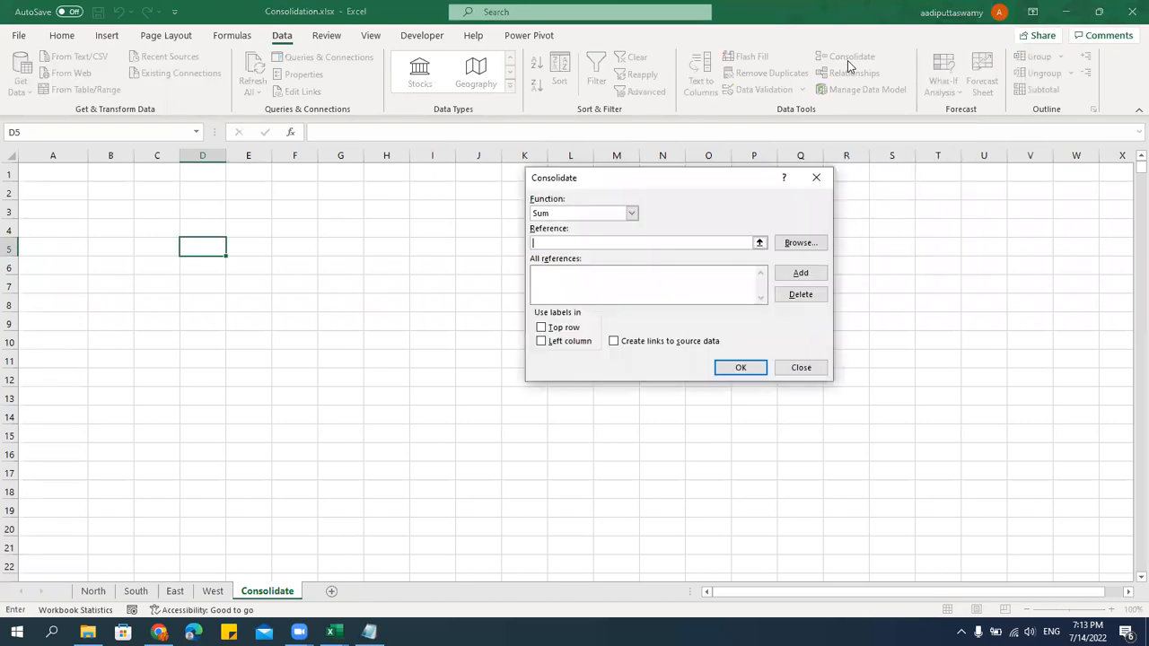
pyautogui.moveTo(689, 179); pyautogui.dragTo(555, 191)
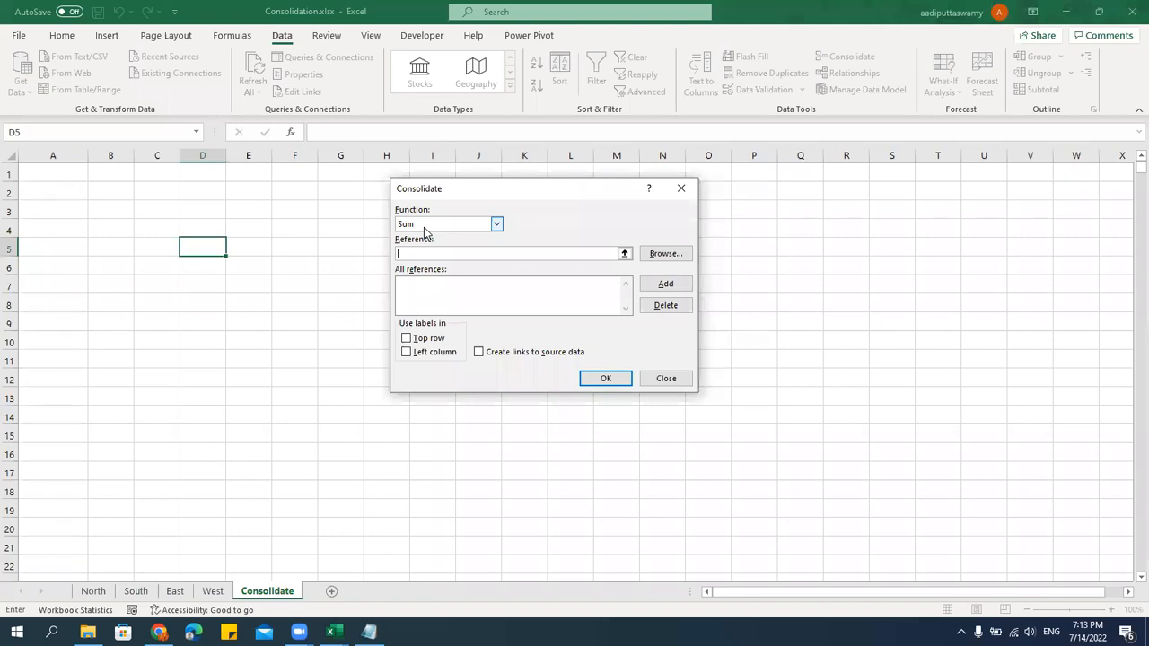
pyautogui.click(496, 223)
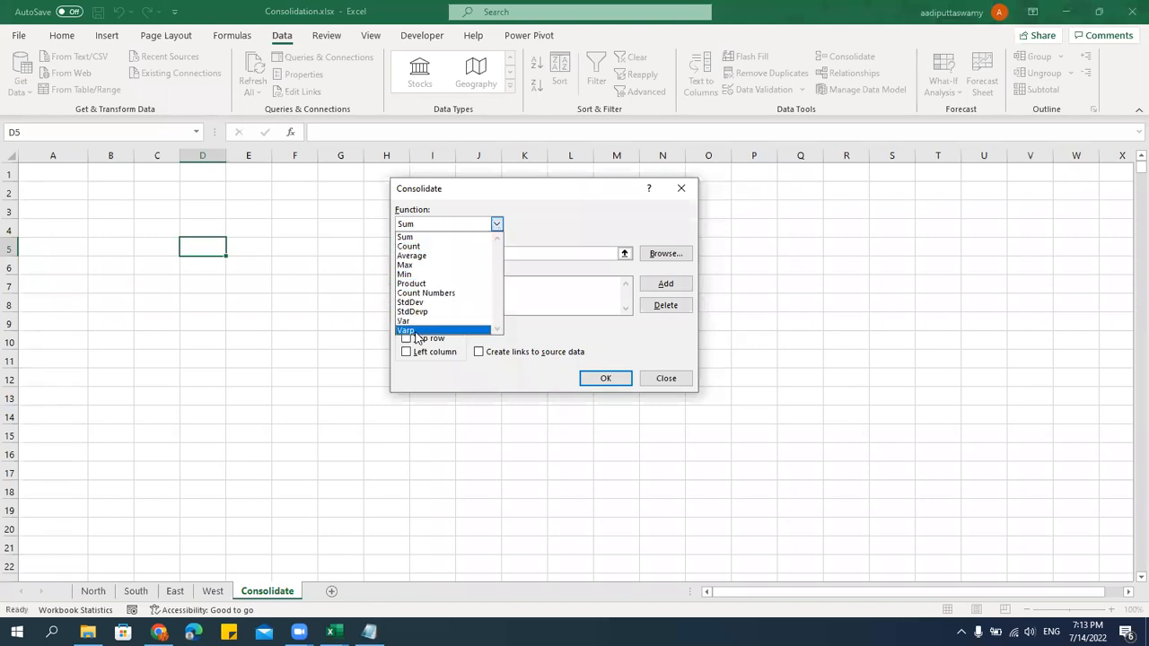
pyautogui.click(415, 238)
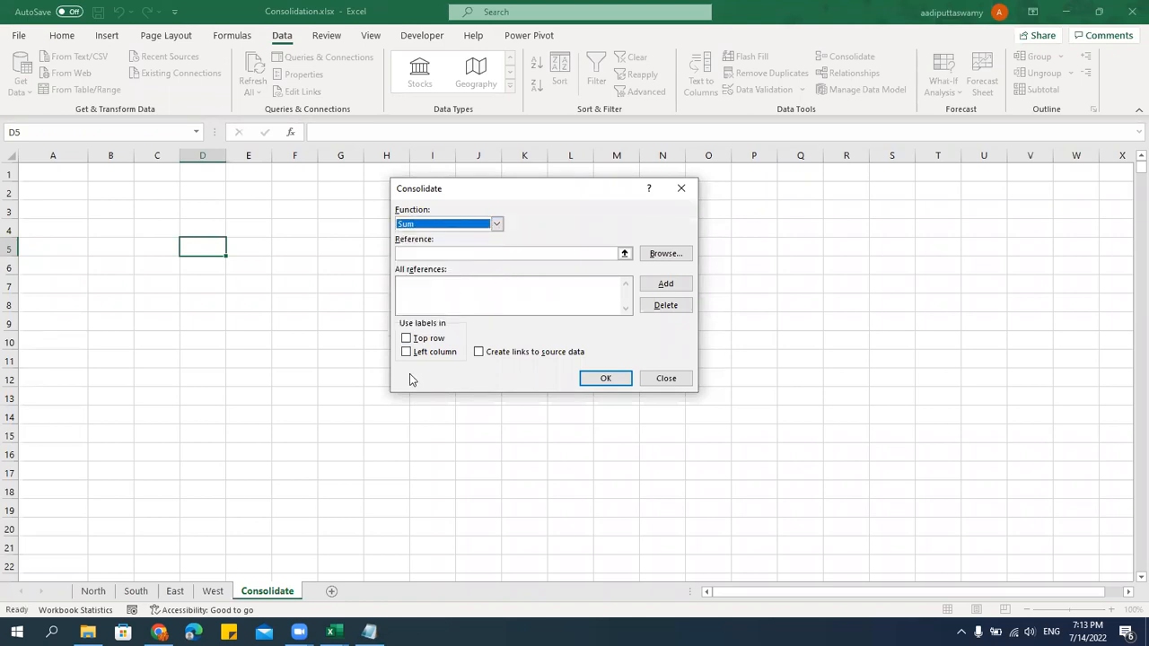
pyautogui.click(625, 254)
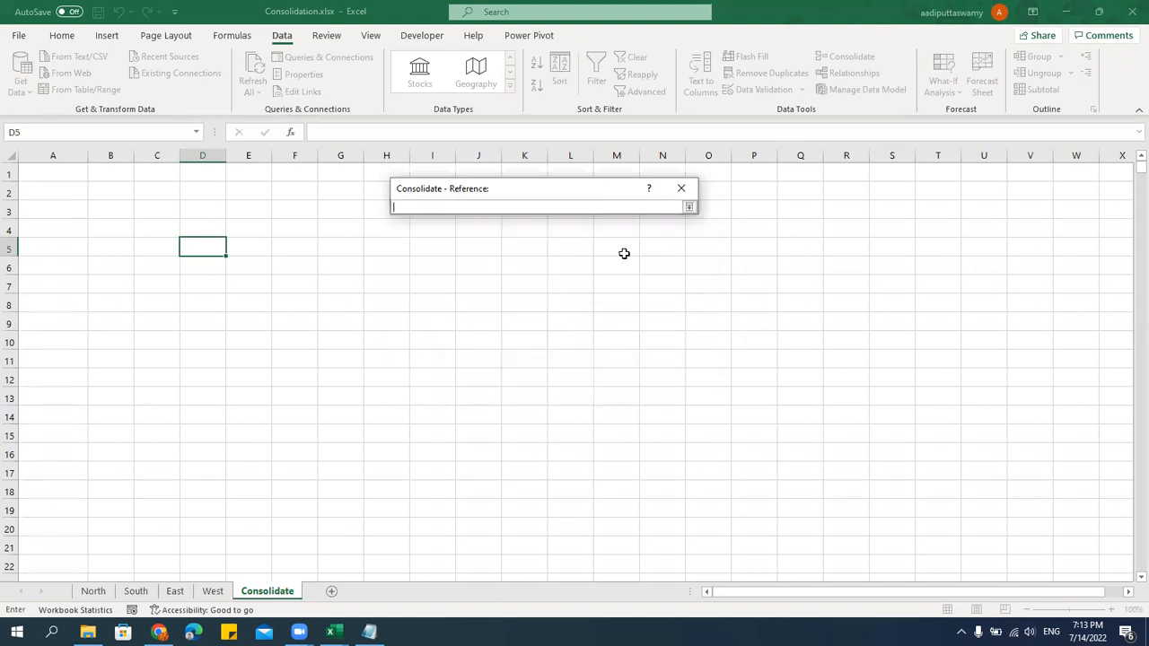
pyautogui.click(93, 590)
pyautogui.click(54, 175)
pyautogui.hotkey('ctrl', 'shift', 'Right')
pyautogui.hotkey('ctrl', 'shift', 'Down')
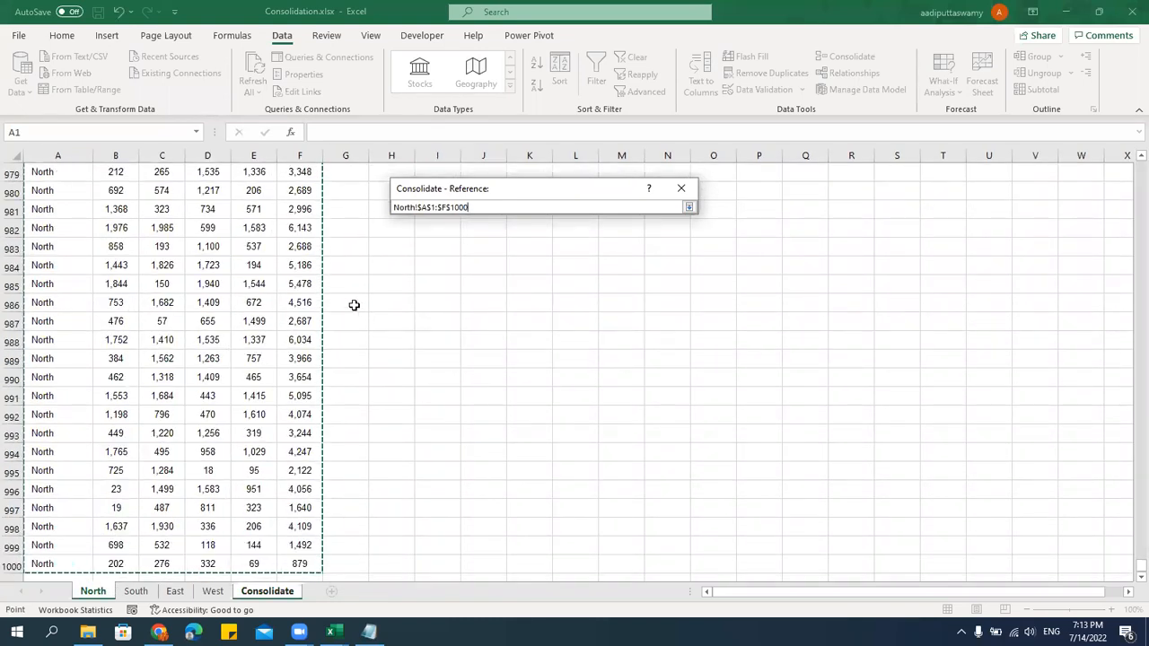
pyautogui.press('Return')
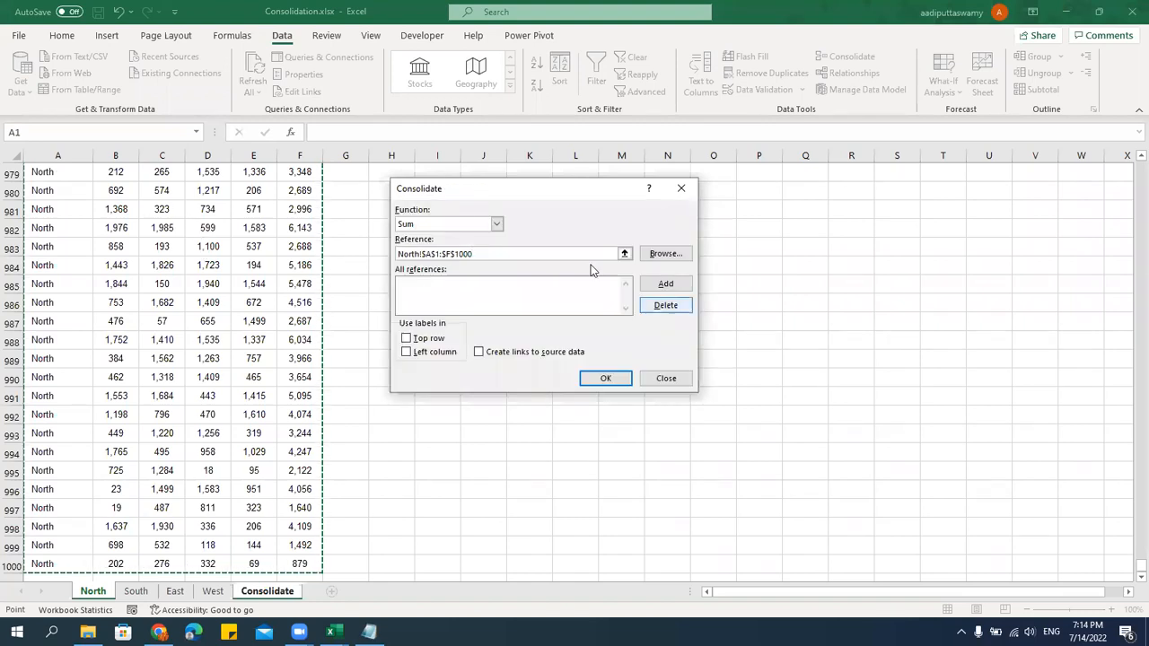
pyautogui.moveTo(510, 251); pyautogui.dragTo(267, 242)
pyautogui.press('BackSpace')
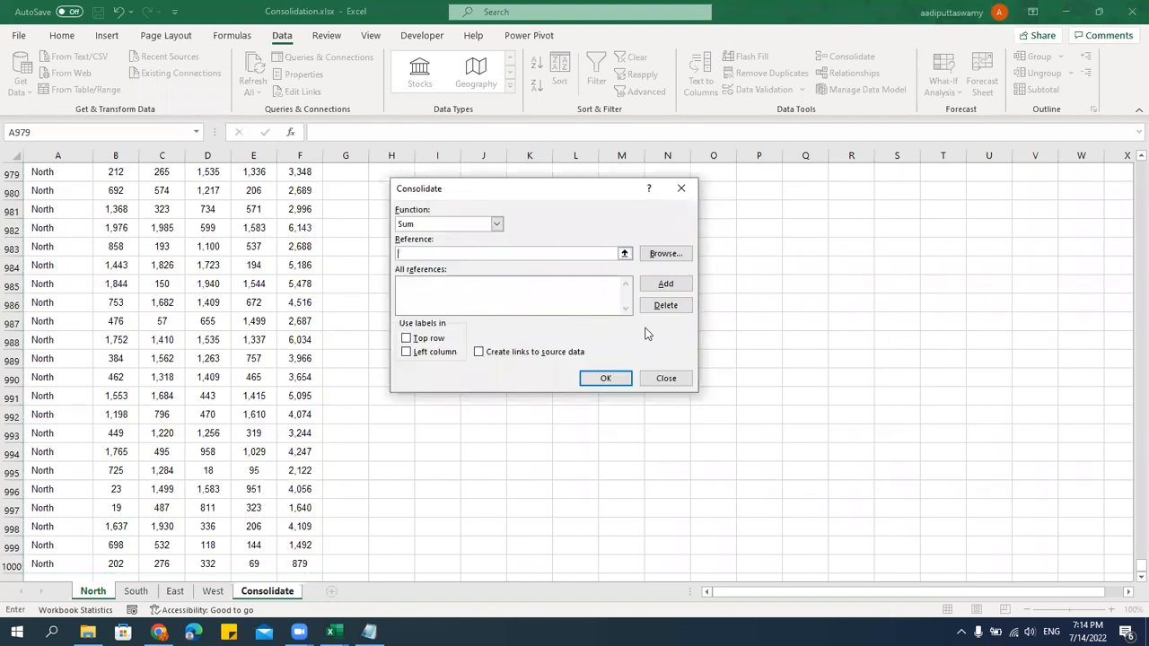
# Add the North sheet's full data range A1:F1000 to the list of consolidation references.
pyautogui.click(625, 254)
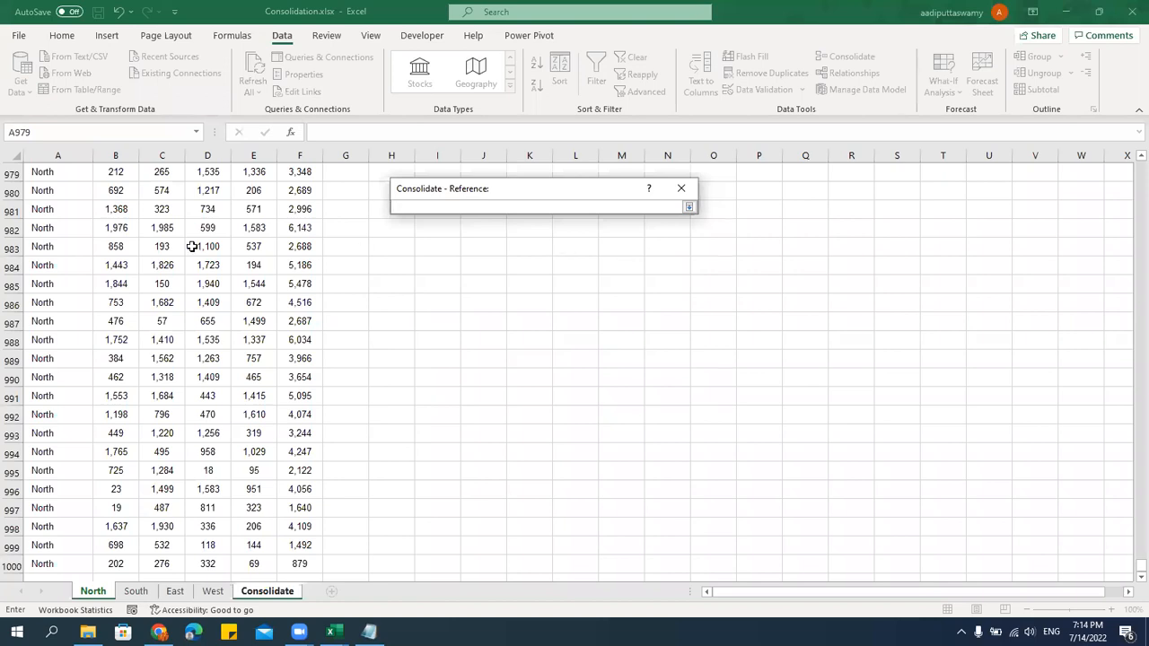
pyautogui.scroll(7, 80, 190)
pyautogui.click(72, 175)
pyautogui.hotkey('ctrl', 'Home')
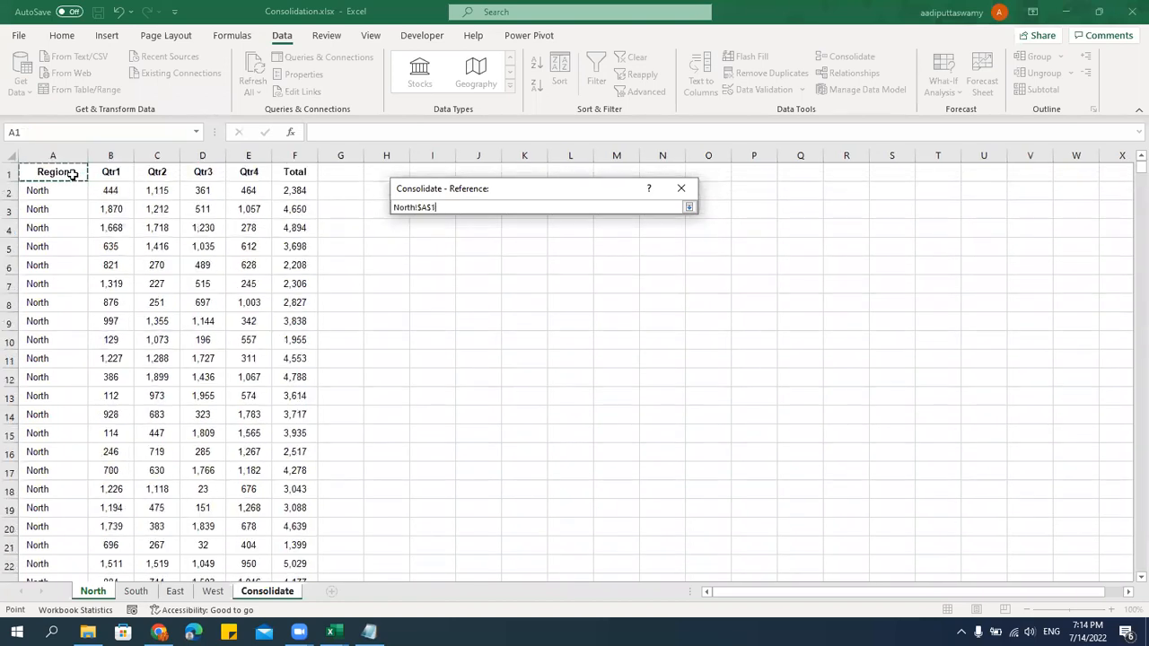
pyautogui.hotkey('ctrl', 'shift', 'Right')
pyautogui.hotkey('ctrl', 'shift', 'Down')
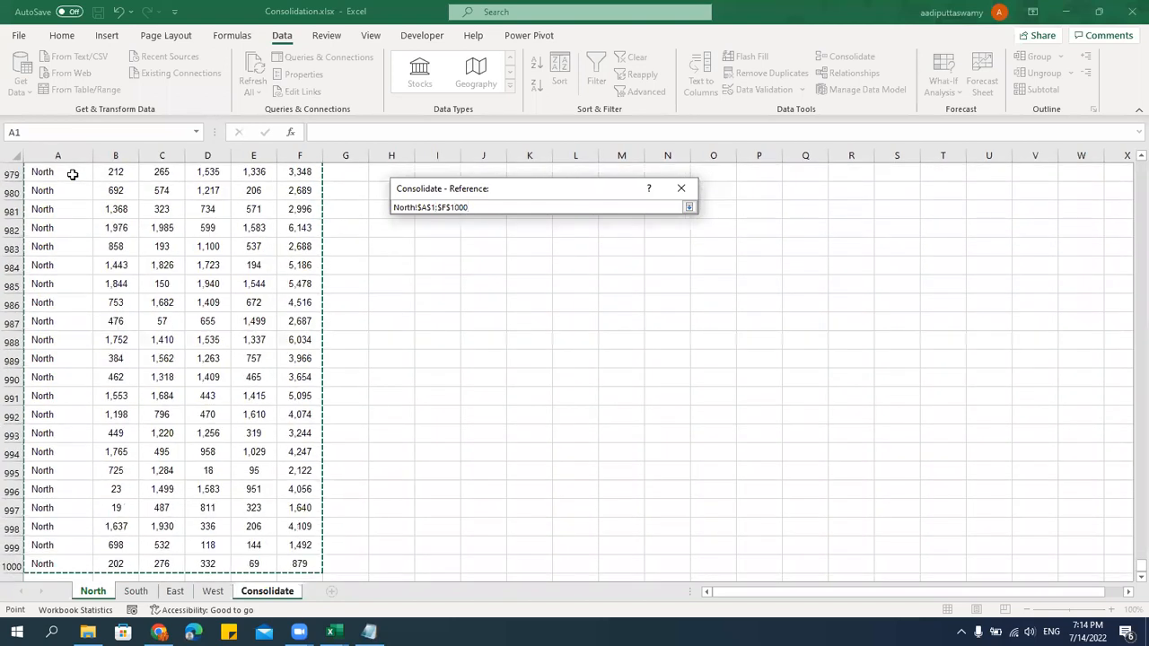
pyautogui.click(689, 206)
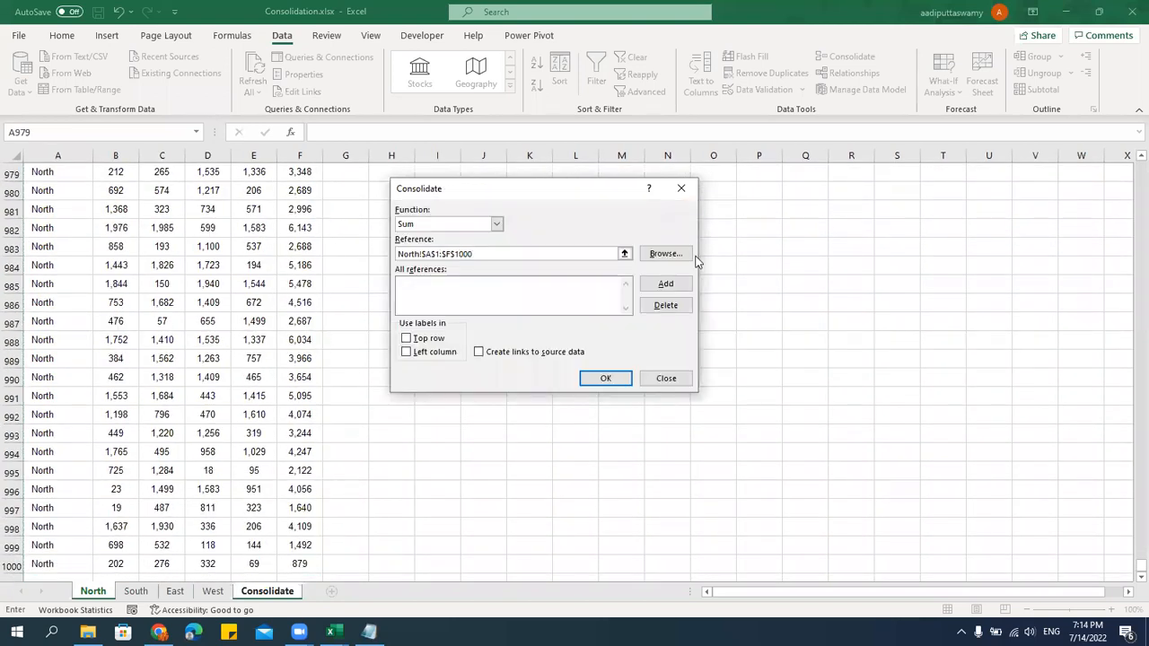
pyautogui.click(665, 284)
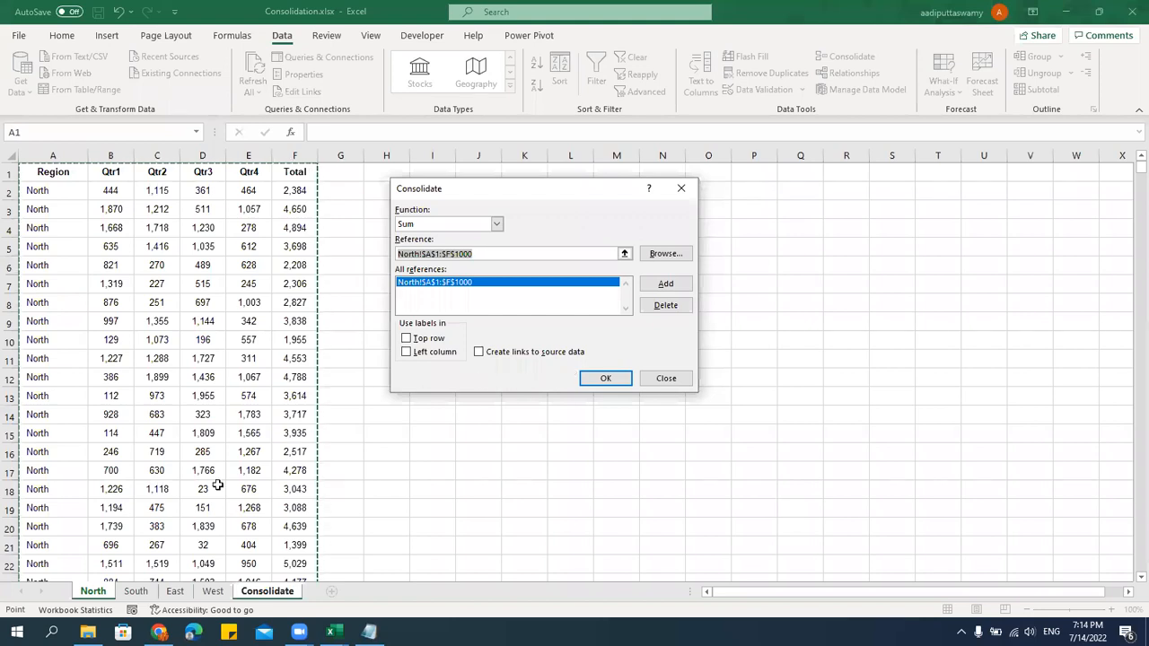
# Add the South sheet's full data range A1:F1000 to the list of consolidation references.
pyautogui.click(137, 592)
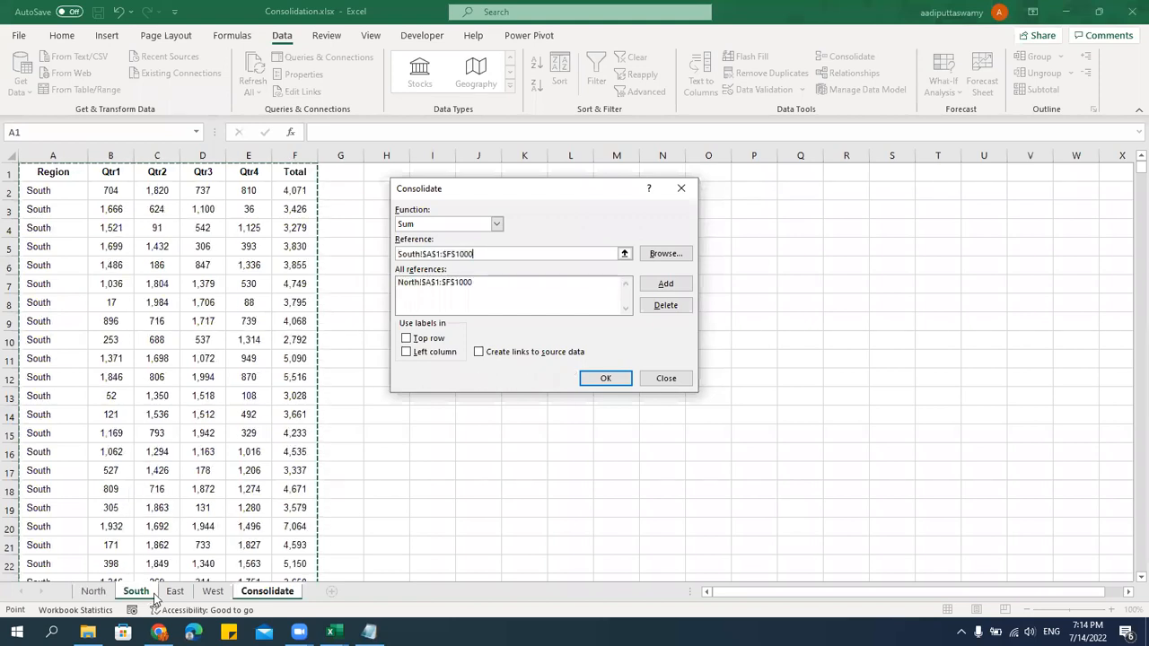
pyautogui.click(52, 176)
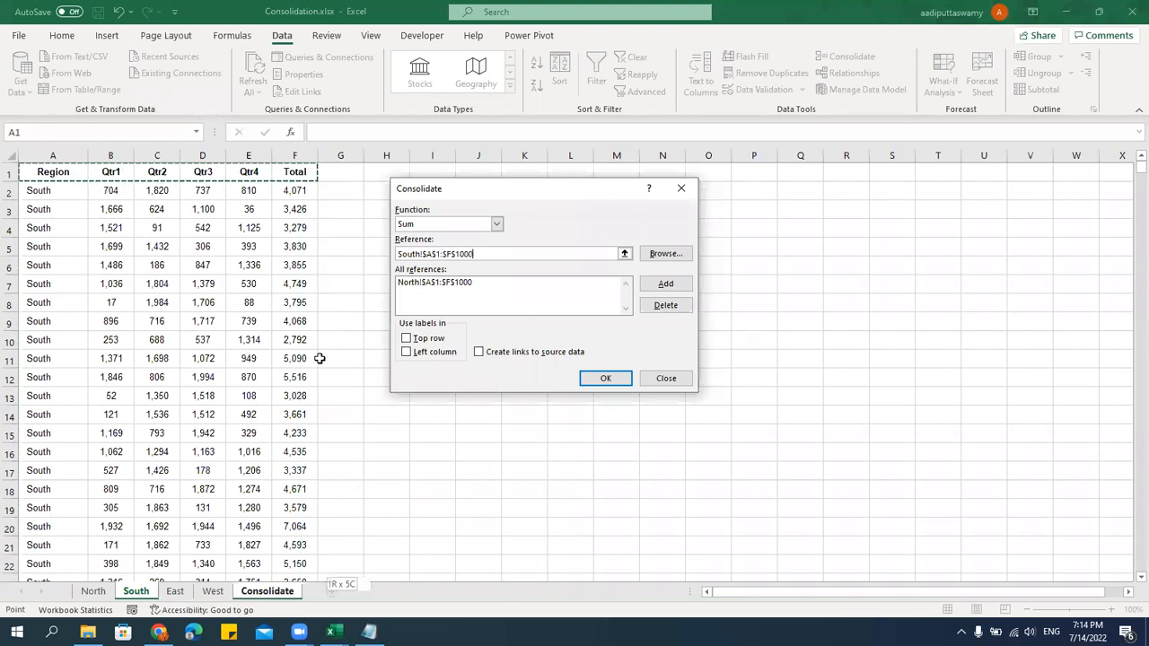
pyautogui.click(665, 284)
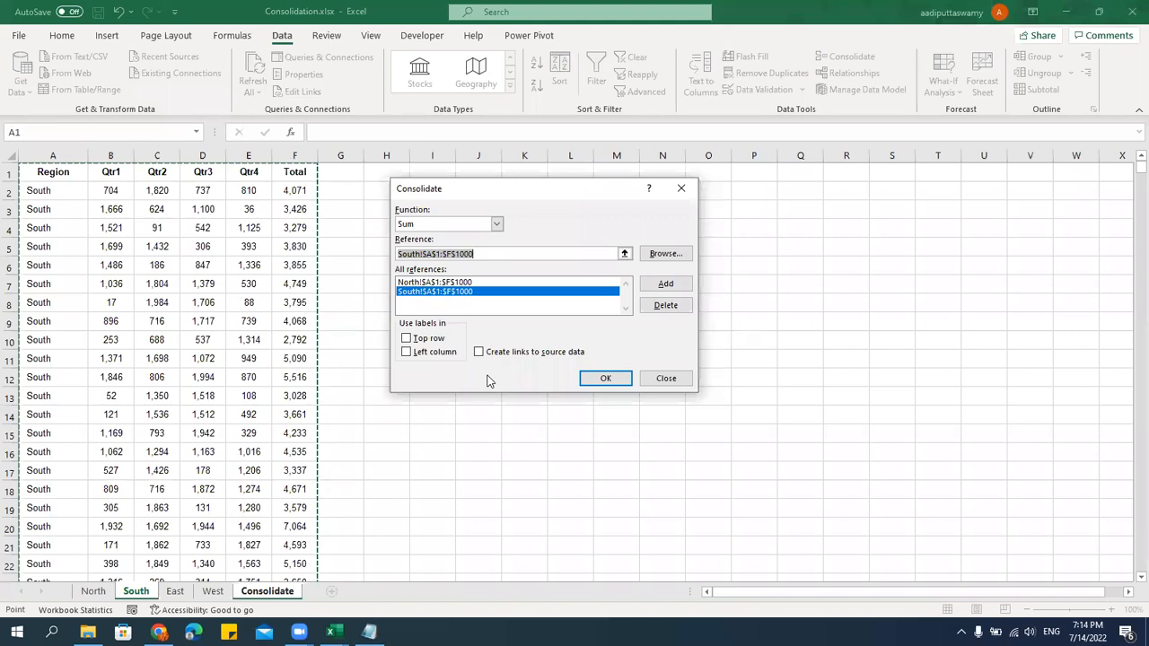
# Add the East sheet's full data range A1:F1000 to the list of consolidation references.
pyautogui.hotkey('ctrl', 'pagedown')
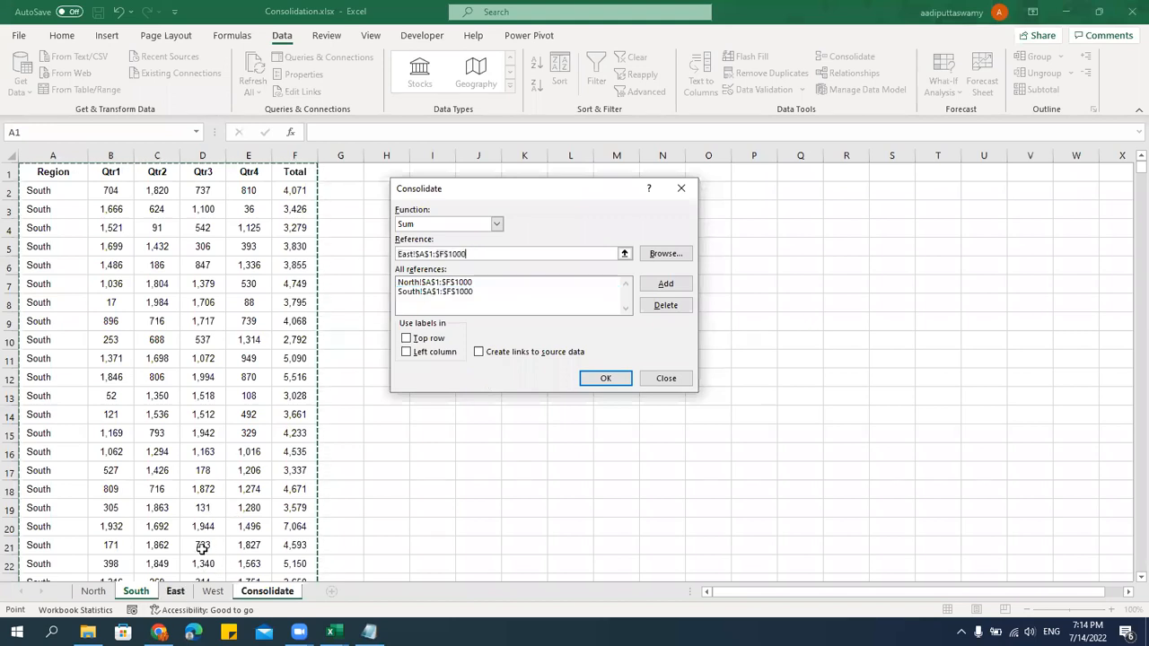
pyautogui.click(68, 174)
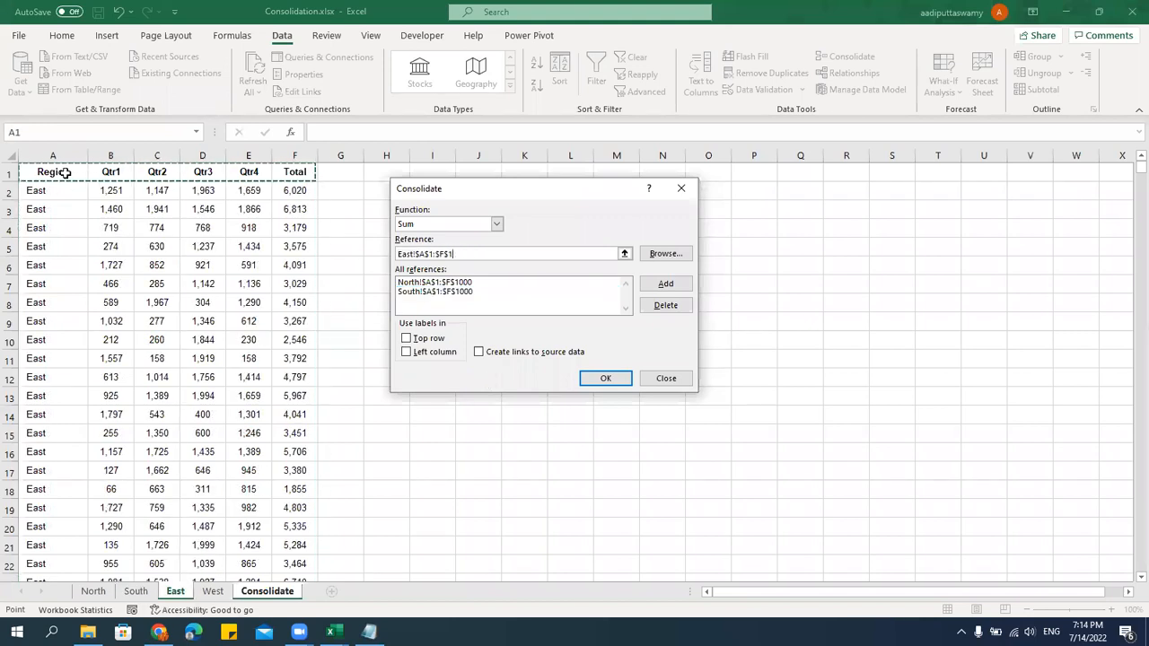
pyautogui.hotkey('ctrl', 'shift', 'Down')
pyautogui.click(665, 283)
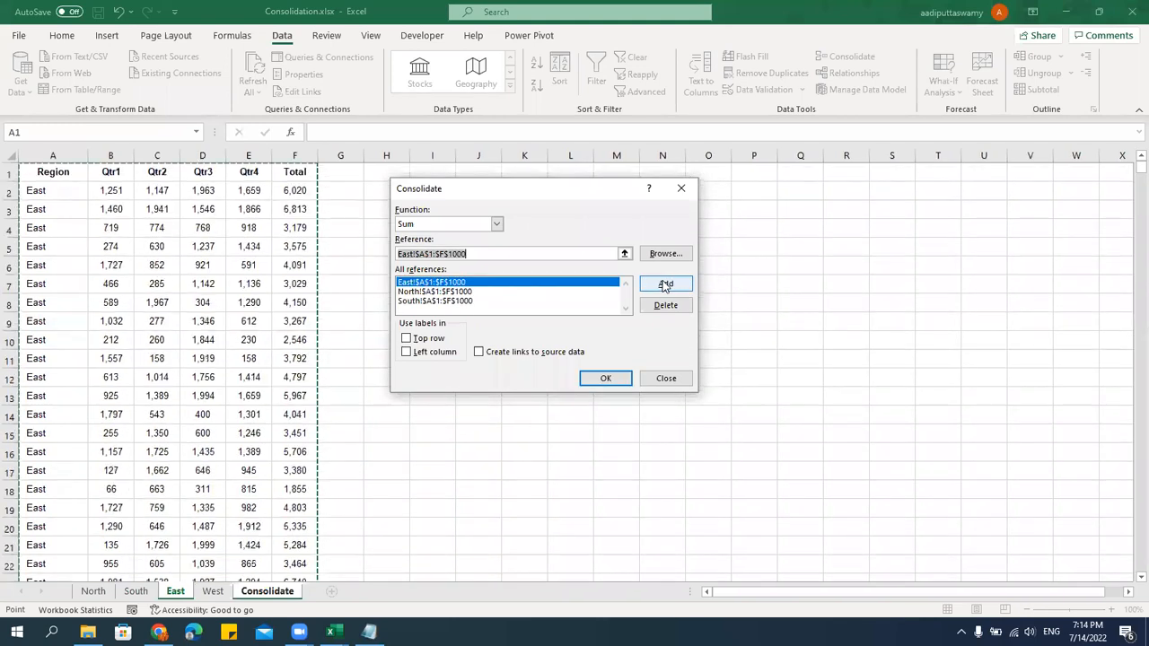
# Add the West sheet's full data range A1:F1000 to the list of consolidation references.
pyautogui.click(213, 591)
pyautogui.click(64, 179)
pyautogui.hotkey('ctrl', 'shift', 'Down')
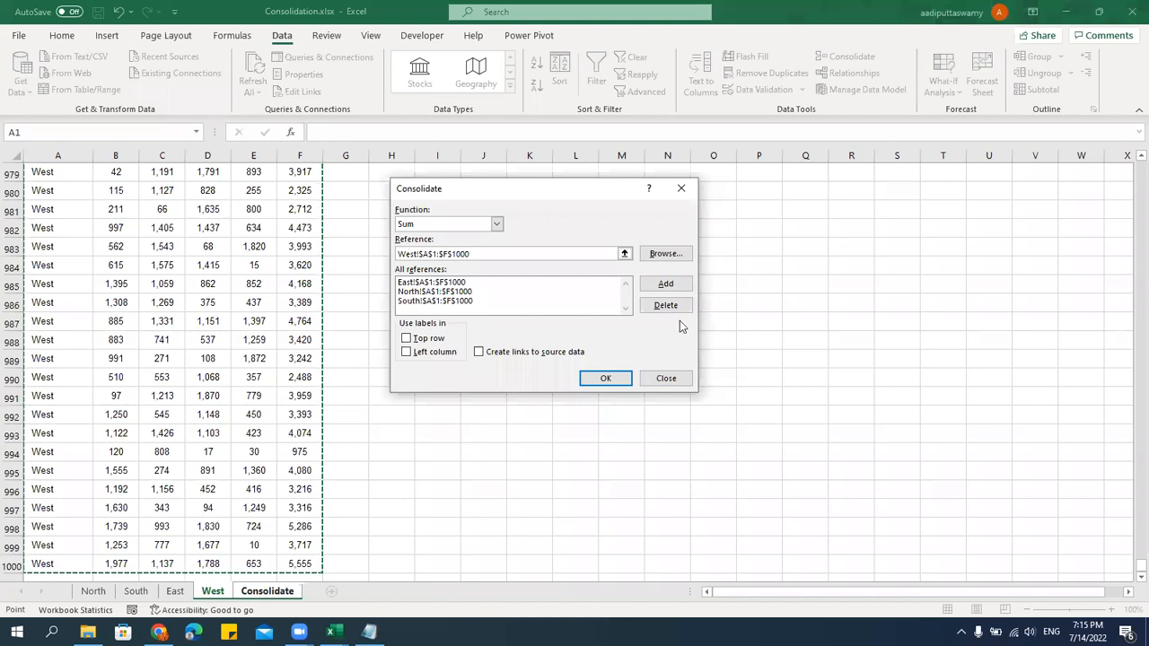
pyautogui.click(666, 284)
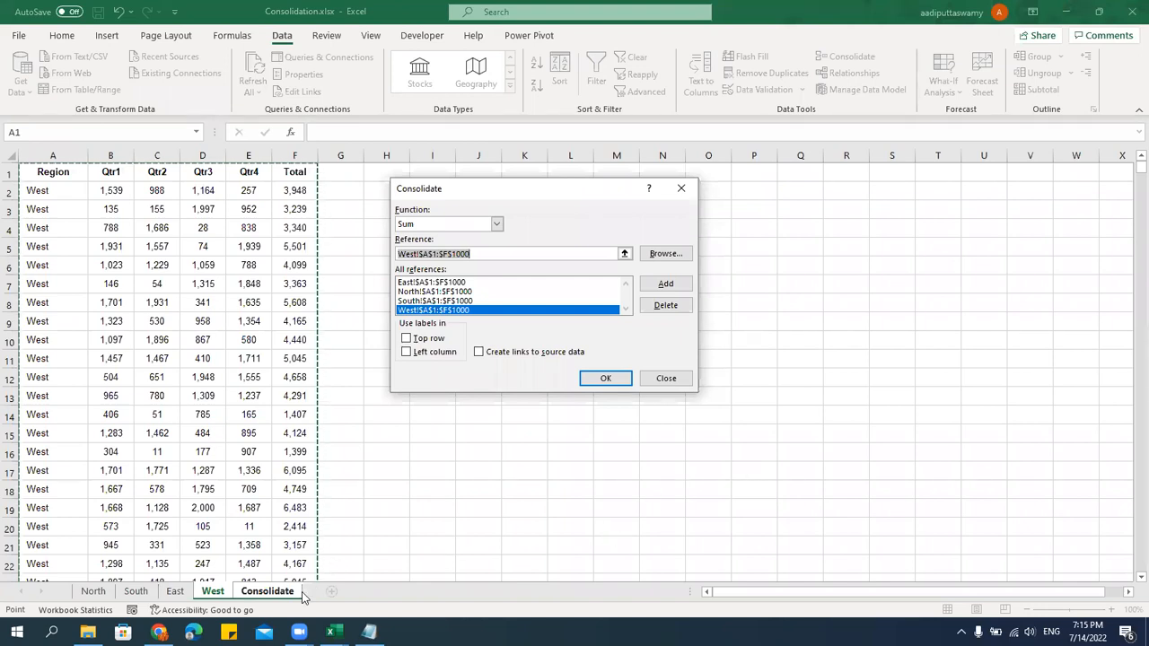
# Return to the Consolidate sheet, use labels in the top row and left column, and try to run the consolidation.
pyautogui.click(269, 592)
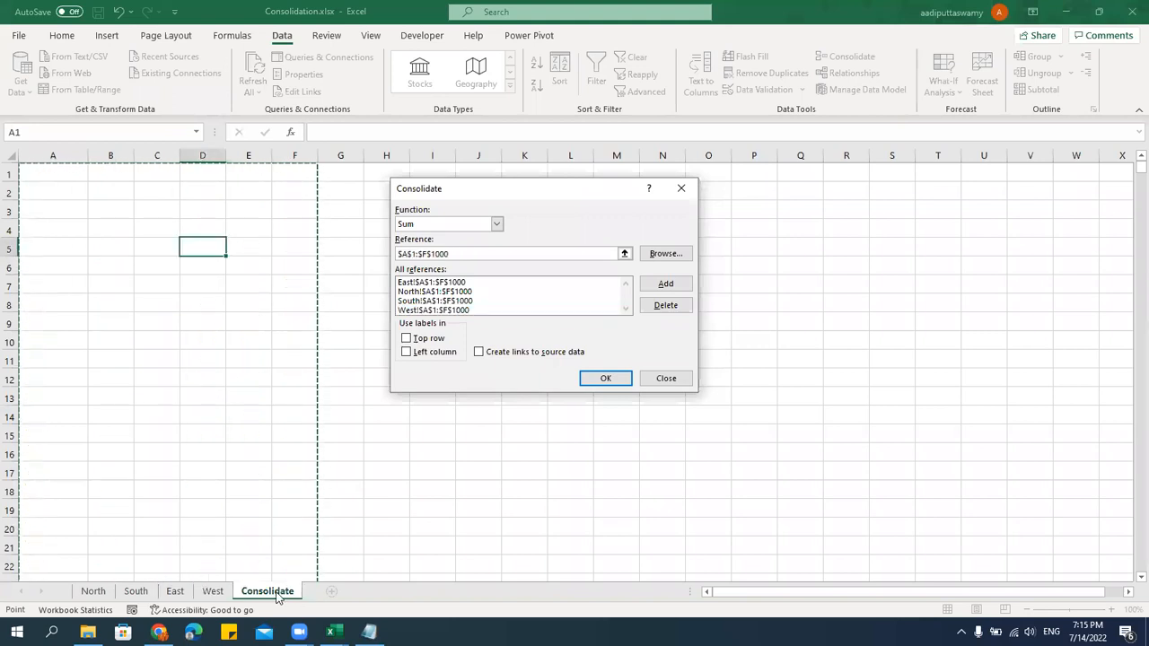
pyautogui.click(404, 339)
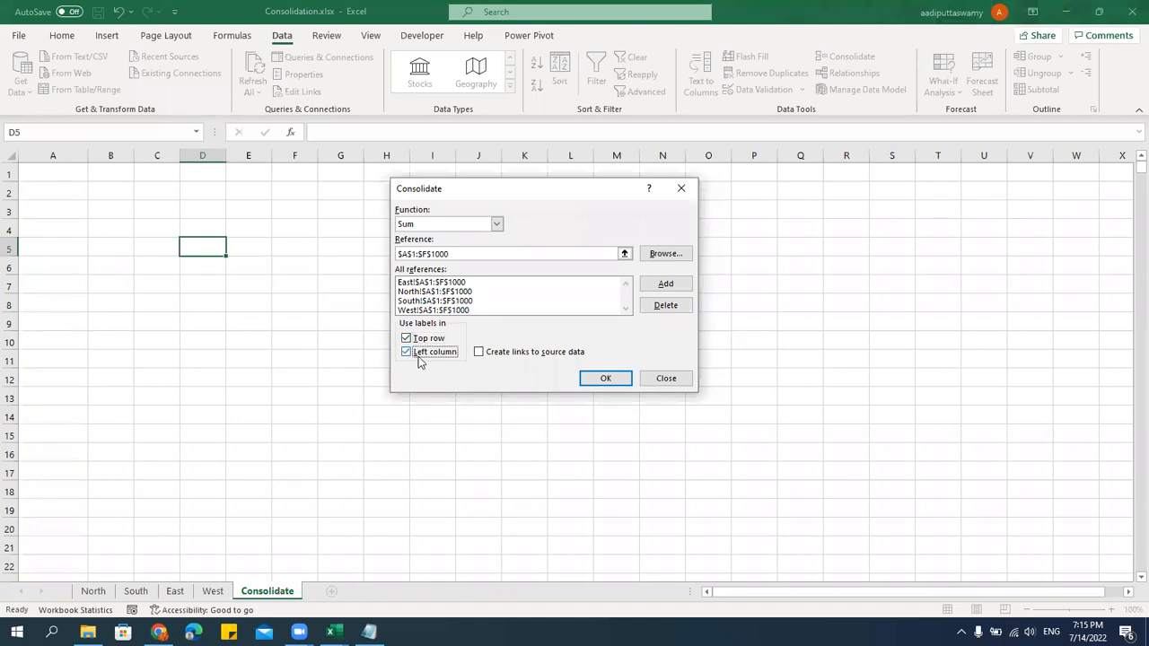
pyautogui.click(604, 377)
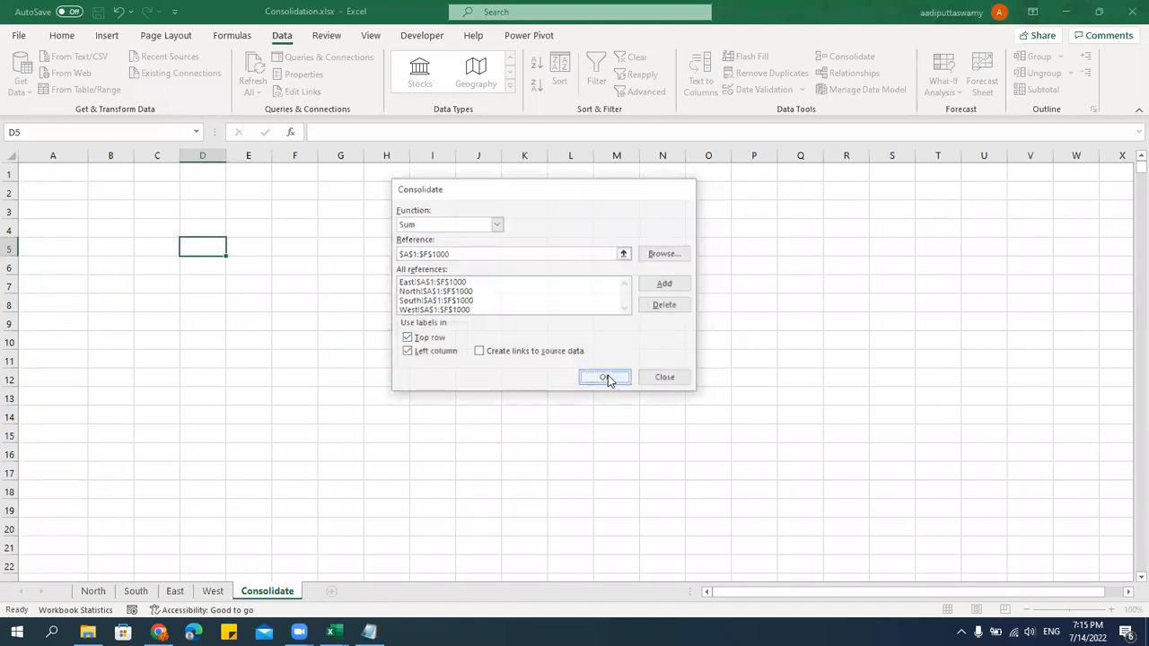
pyautogui.click(580, 356)
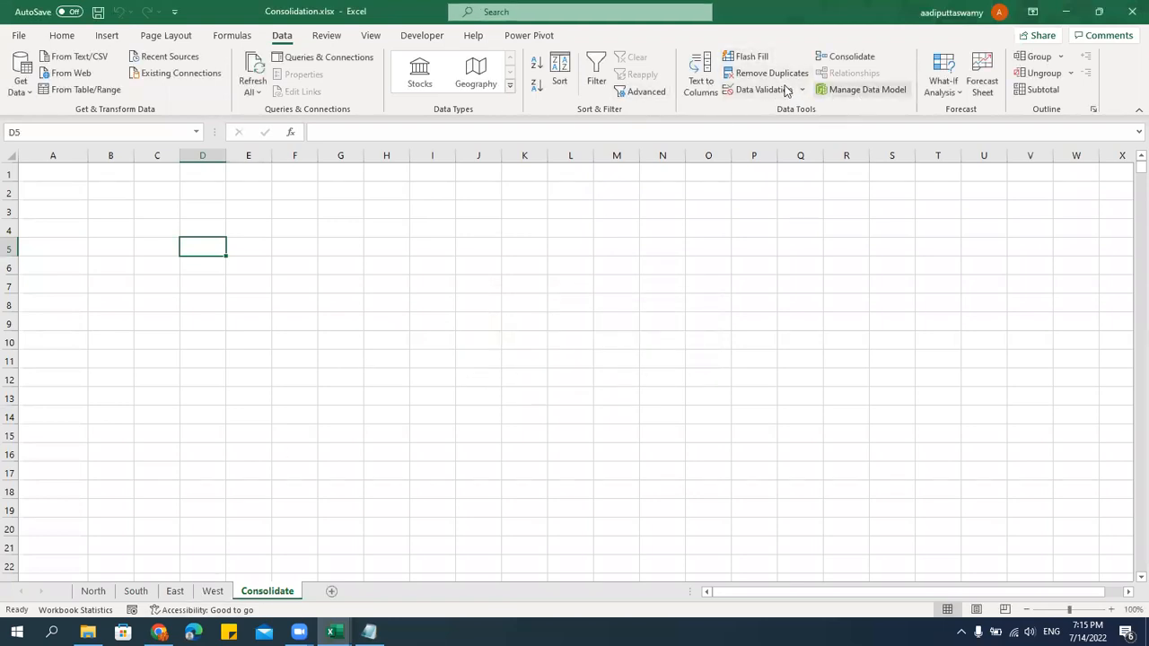
# Reopen the Consolidate tool and try to run it again with the same list of references.
pyautogui.click(844, 60)
pyautogui.scroll(-2, 485, 310)
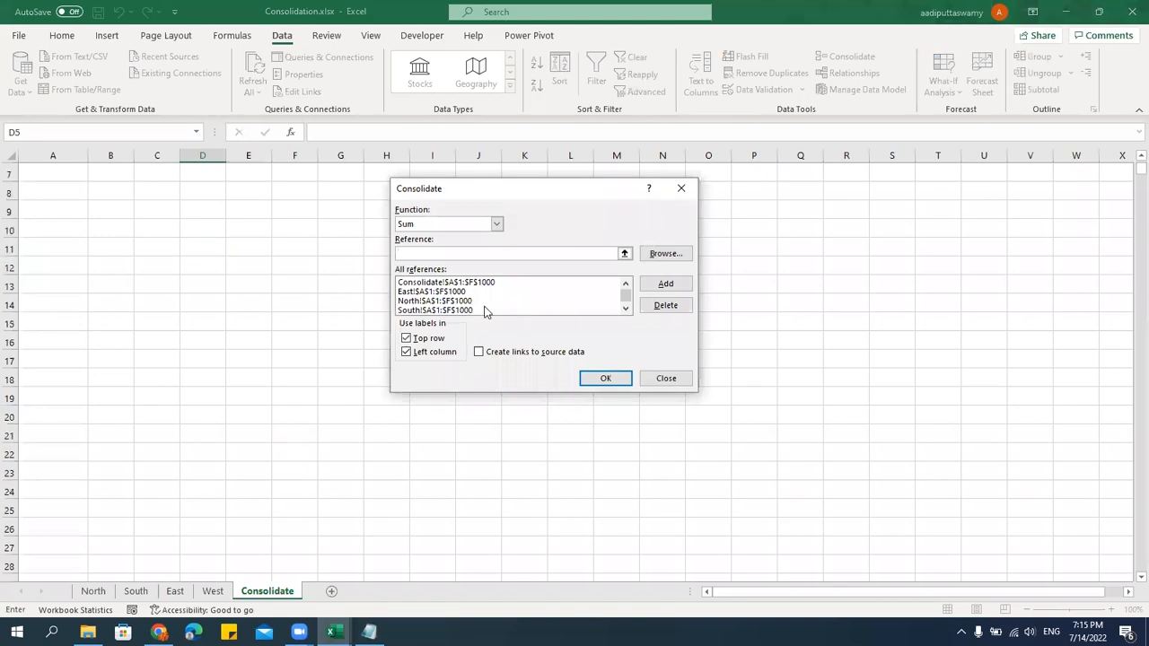
pyautogui.click(599, 379)
pyautogui.click(583, 358)
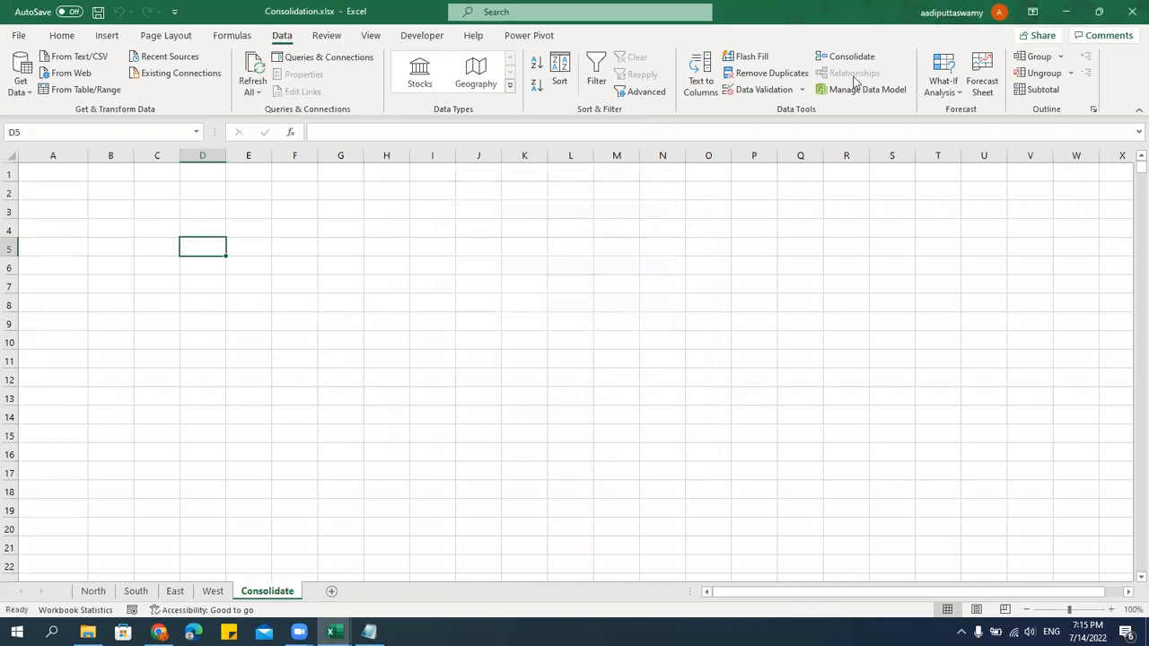
# Delete the Consolidate sheet's own A1:F1000 range from the references and run the Sum consolidation into D5.
pyautogui.click(844, 56)
pyautogui.click(454, 283)
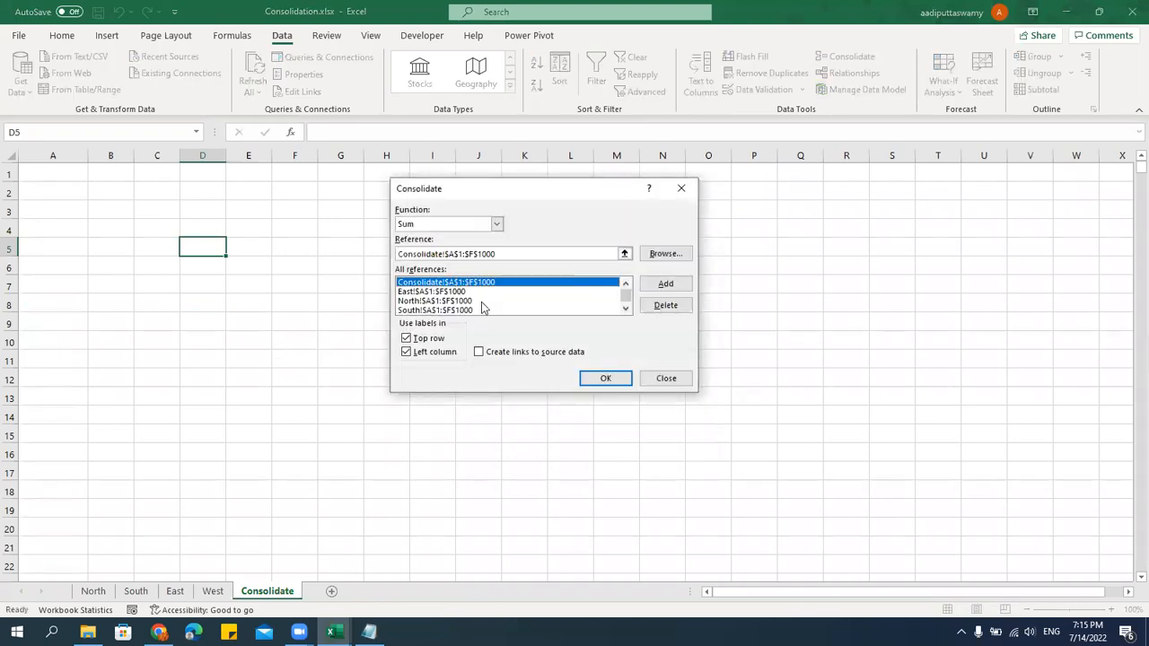
pyautogui.click(663, 307)
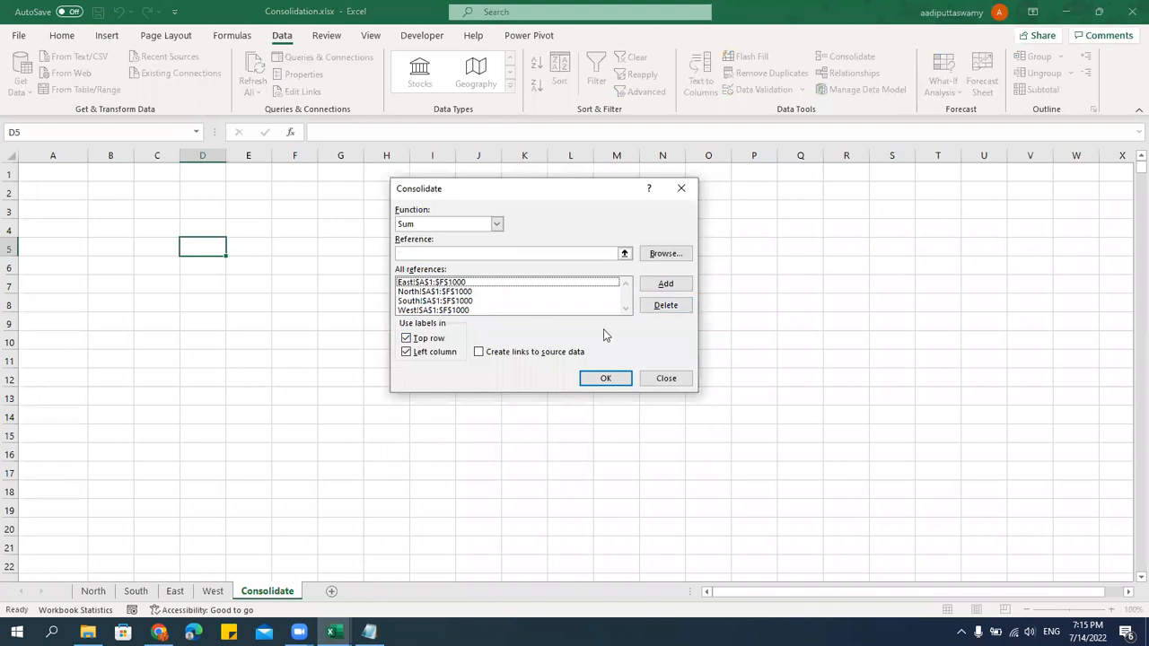
pyautogui.click(607, 377)
pyautogui.click(274, 263)
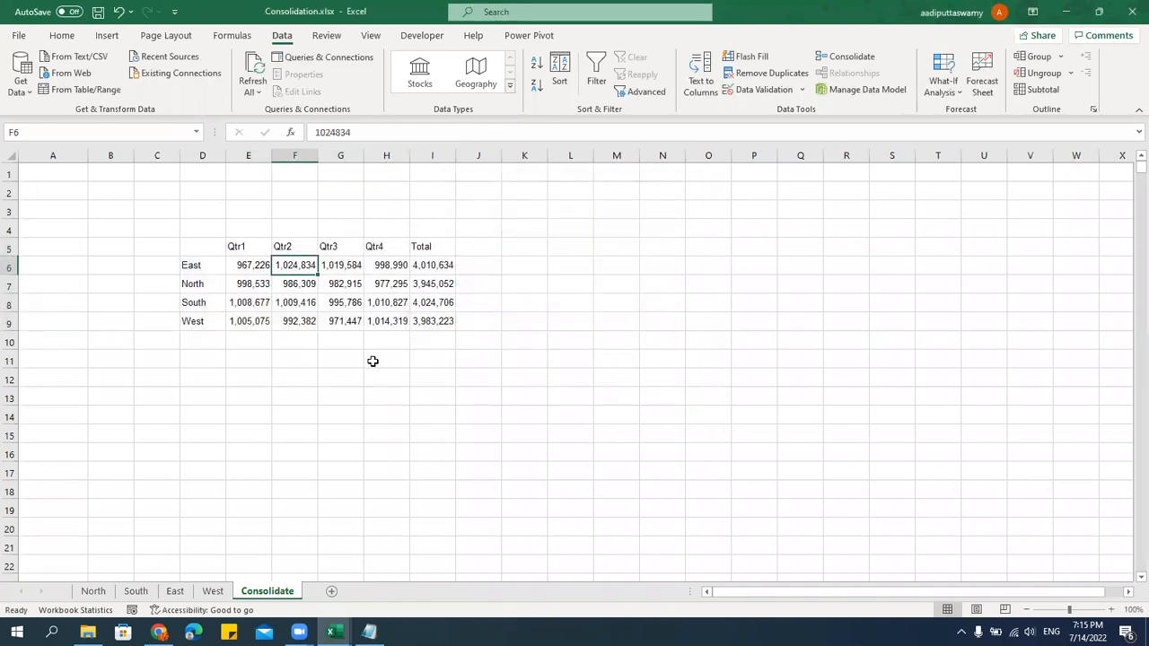
# Enter the bold heading Sum in cell D4 above the consolidated table.
pyautogui.scroll(2, 371, 359)
pyautogui.scroll(1, 374, 368)
pyautogui.click(264, 256)
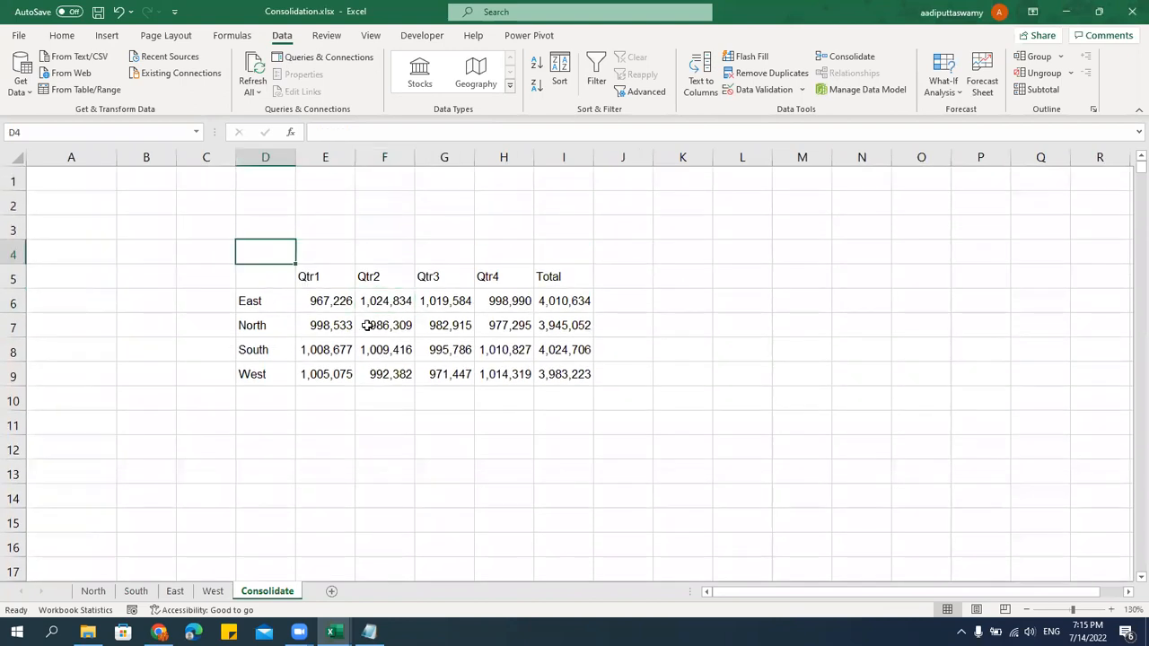
pyautogui.write('Sum')
pyautogui.press('Return')
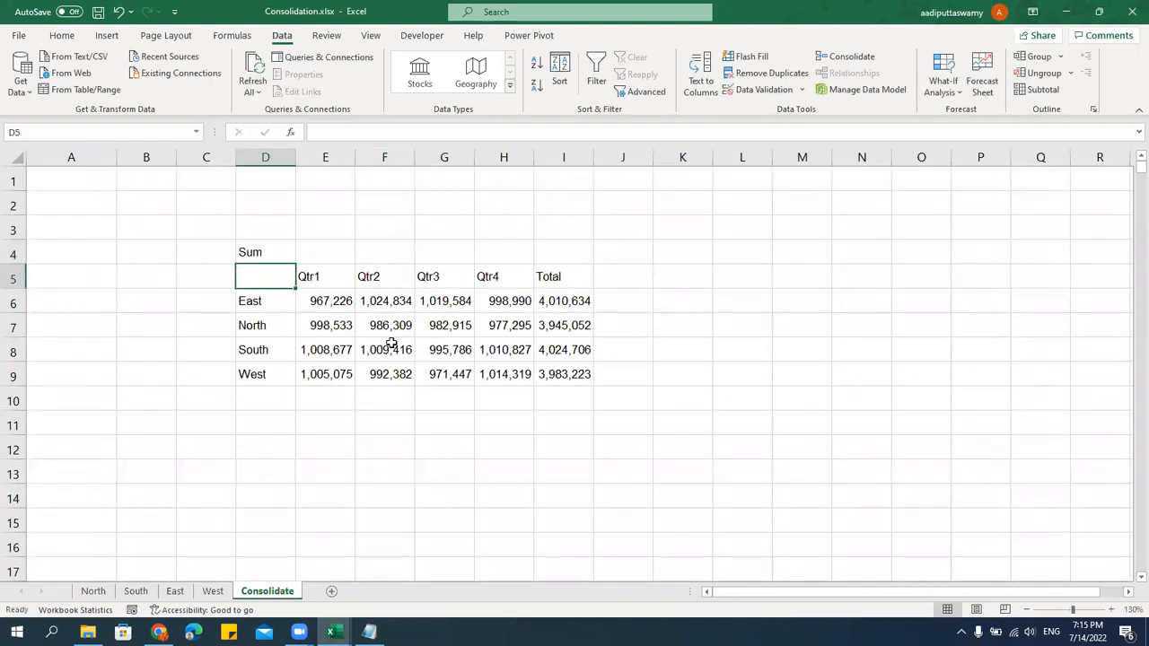
pyautogui.click(276, 254)
pyautogui.hotkey('ctrl', 'b')
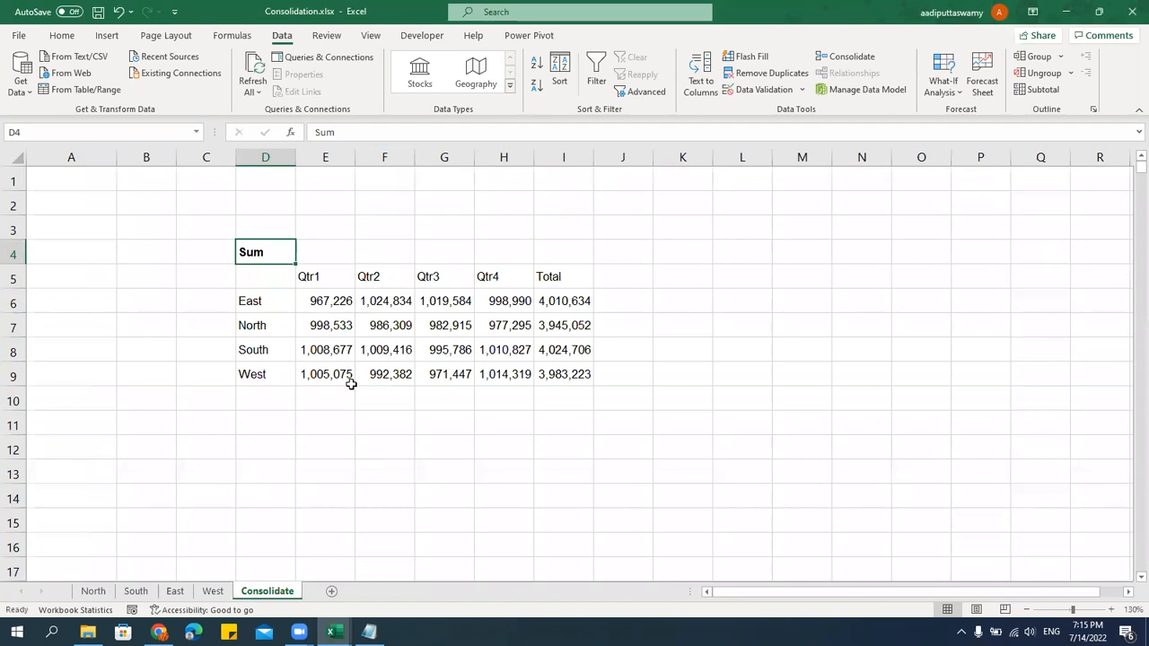
# Examine the consolidated table's region labels, quarter headings and summed values, and revisit the regional source sheets.
pyautogui.click(350, 376)
pyautogui.moveTo(276, 303); pyautogui.dragTo(269, 377)
pyautogui.moveTo(326, 279); pyautogui.dragTo(575, 277)
pyautogui.moveTo(326, 303); pyautogui.dragTo(539, 384)
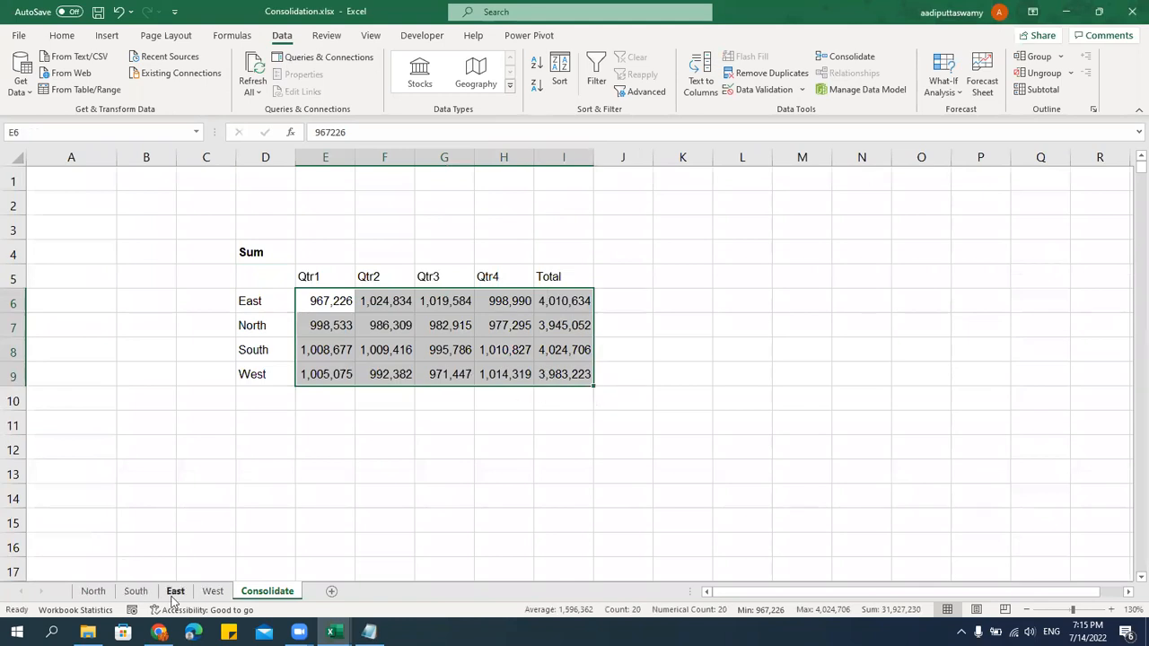
pyautogui.click(135, 592)
pyautogui.click(93, 591)
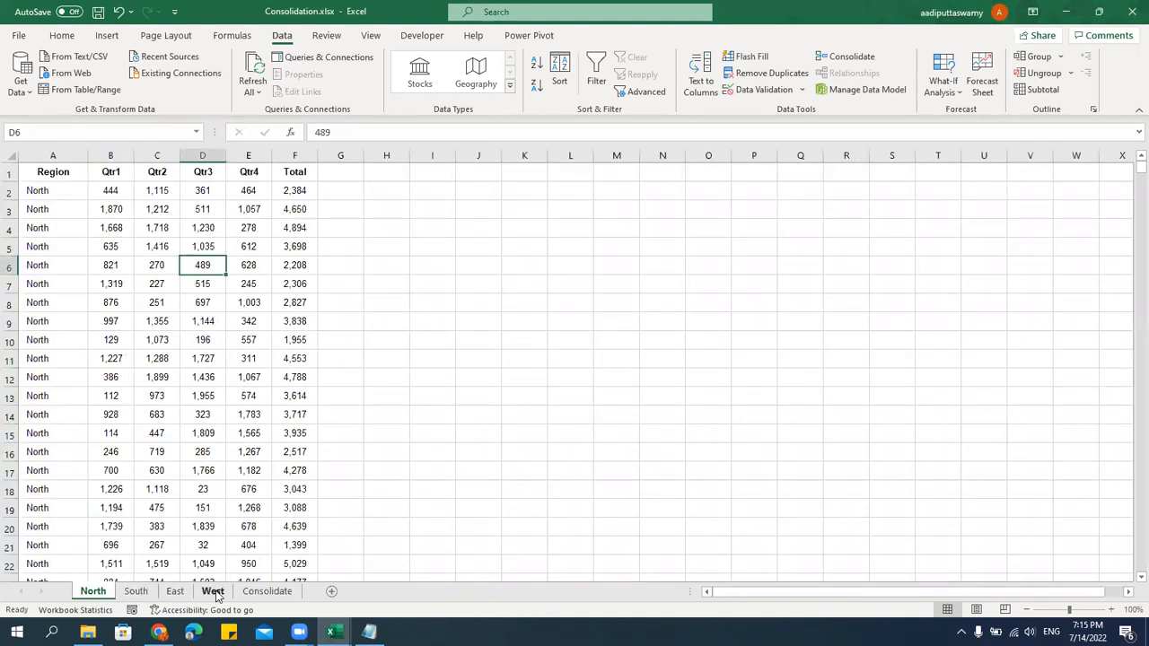
pyautogui.click(213, 592)
pyautogui.click(266, 592)
# Compare the East region's Qtr1 sum with the Qtr1 figures on the East sheet, and review the sums for all regions.
pyautogui.click(279, 304)
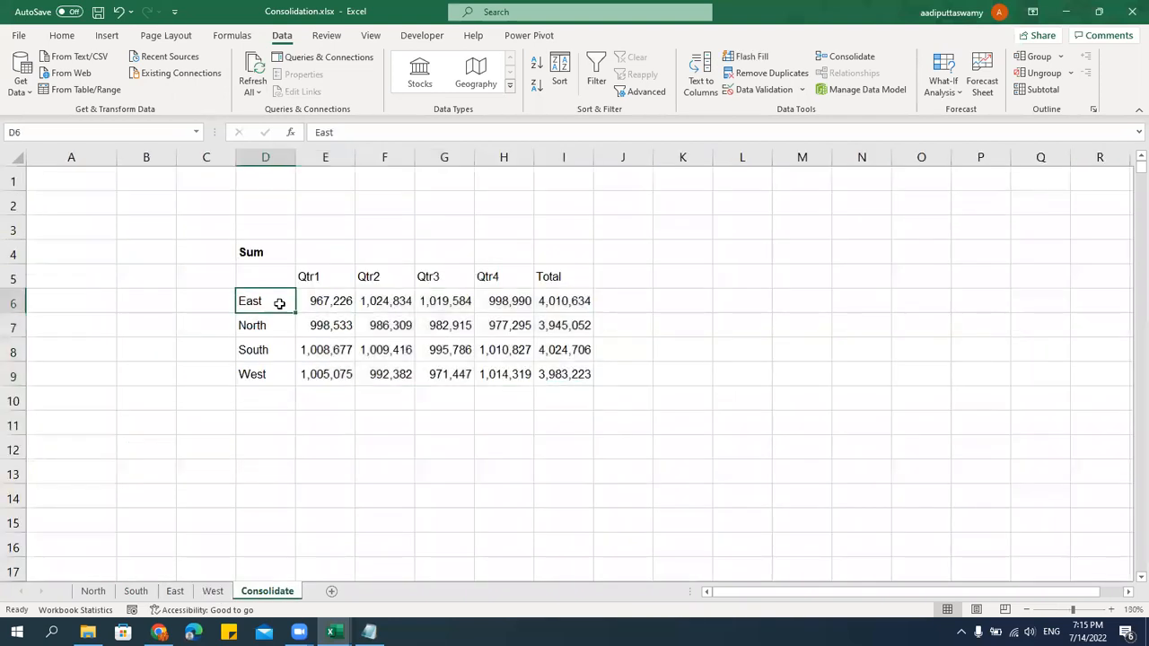
pyautogui.click(343, 297)
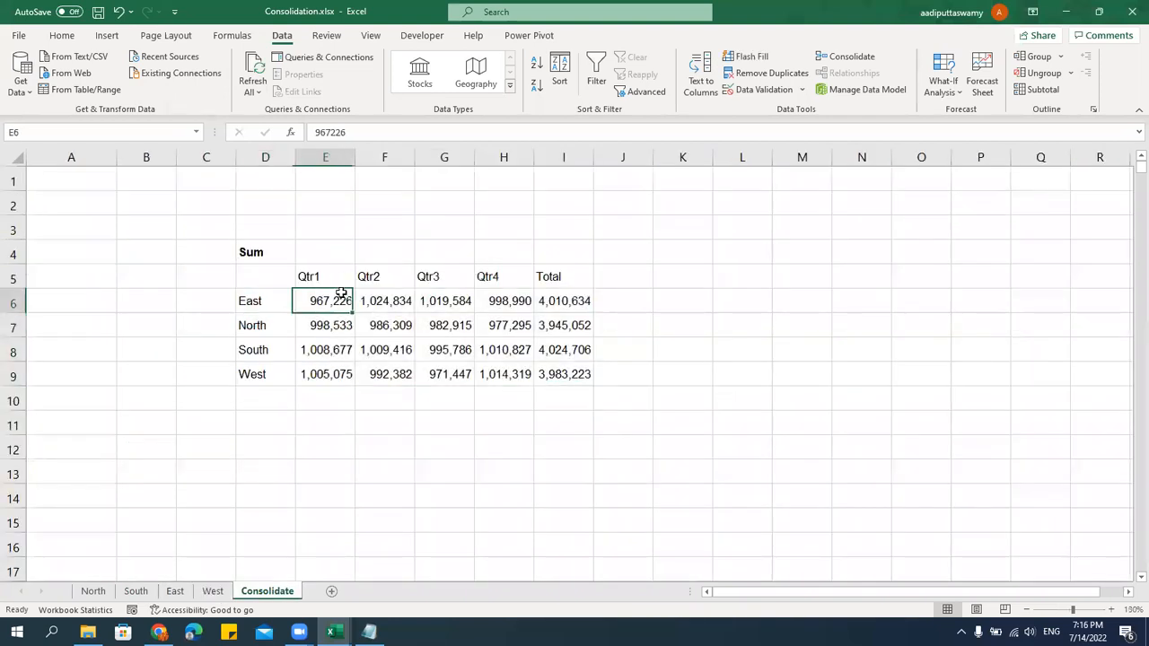
pyautogui.click(175, 592)
pyautogui.moveTo(110, 190); pyautogui.dragTo(108, 508)
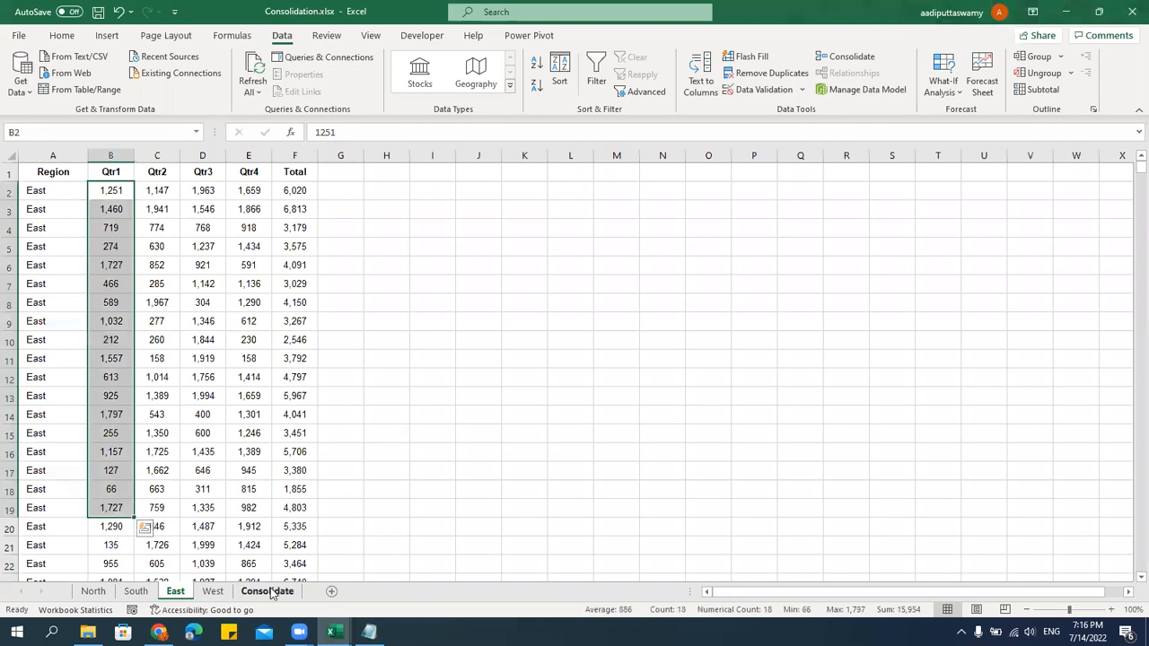
pyautogui.click(266, 592)
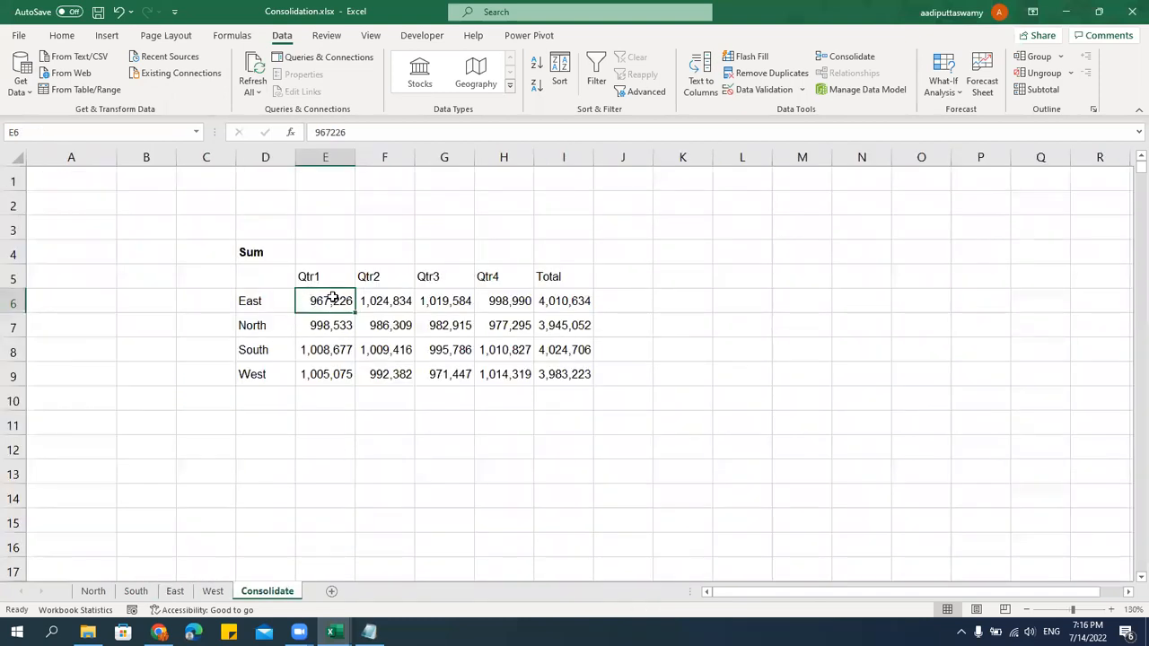
pyautogui.moveTo(332, 299); pyautogui.dragTo(586, 301)
pyautogui.moveTo(269, 302); pyautogui.dragTo(565, 375)
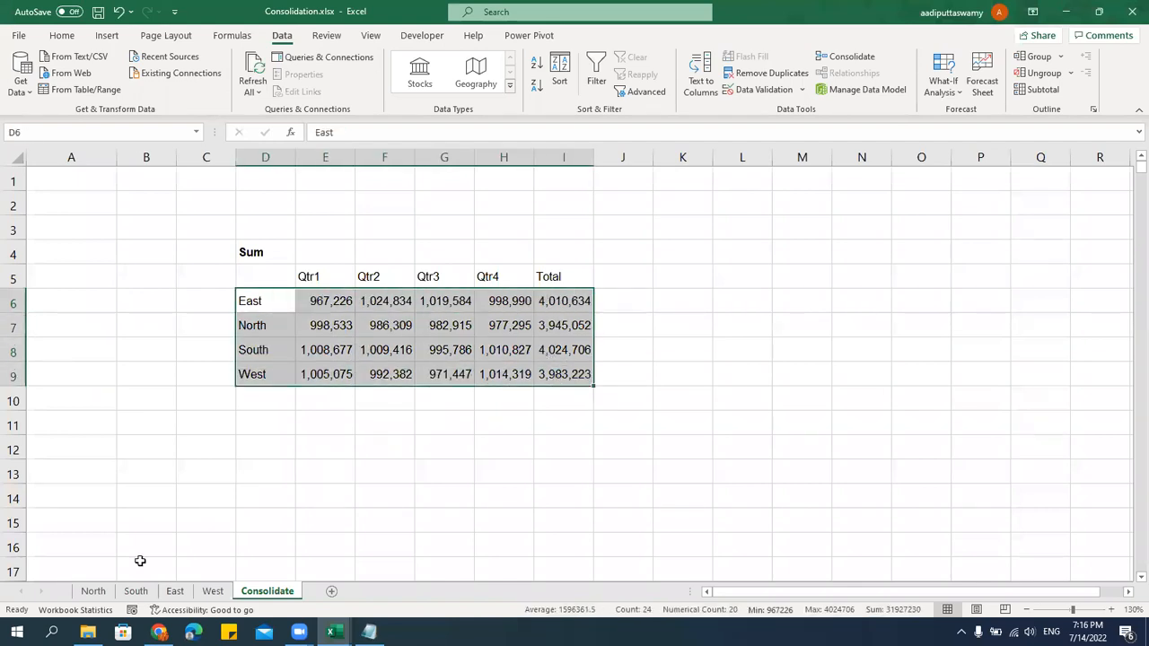
# Enter the bold heading Average in cell K4, beside the Sum table.
pyautogui.click(255, 258)
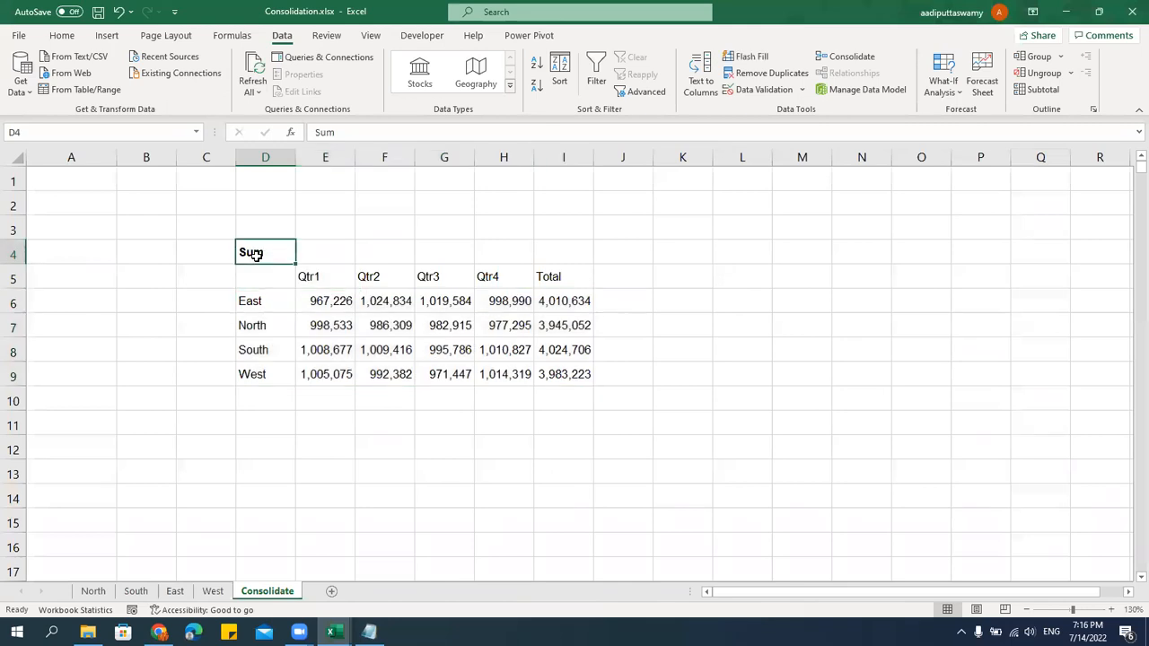
pyautogui.press('Right')
pyautogui.press('Right')
pyautogui.press('Right')
pyautogui.press('Right')
pyautogui.press('Right')
pyautogui.press('Right')
pyautogui.press('Right')
pyautogui.press('Right')
pyautogui.press('Right')
pyautogui.press('Right')
pyautogui.press('Right')
pyautogui.press('Right')
pyautogui.press('Right')
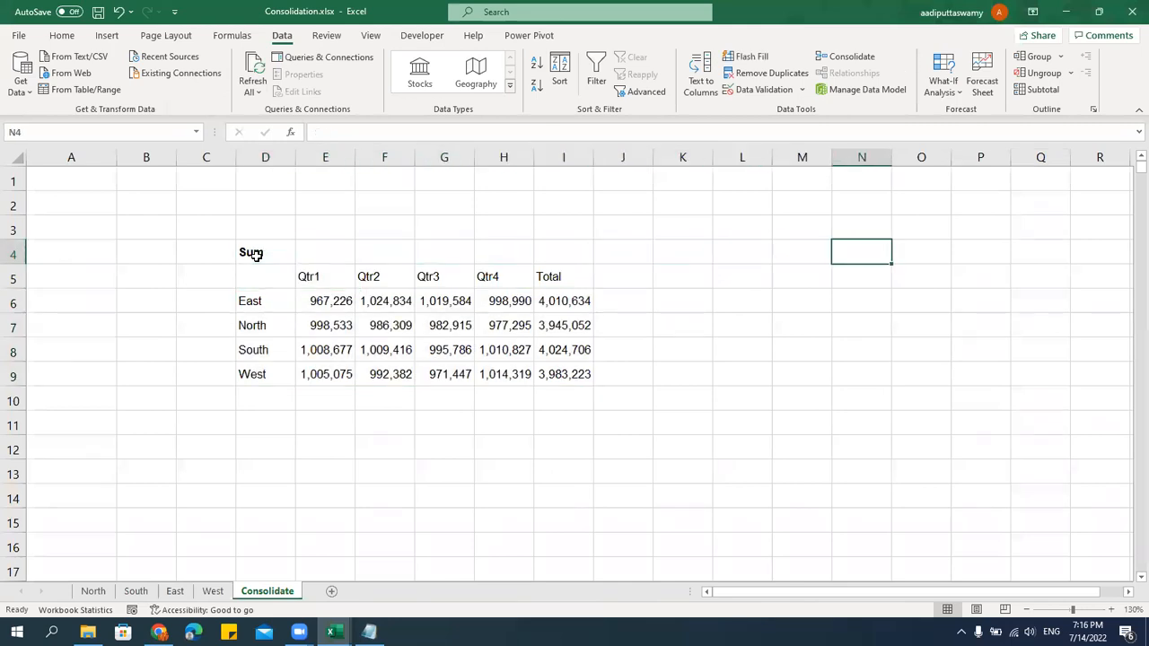
pyautogui.press('Right')
pyautogui.press('Right')
pyautogui.press('Right')
pyautogui.press('Left')
pyautogui.press('Left')
pyautogui.press('Left')
pyautogui.press('Left')
pyautogui.press('Left')
pyautogui.press('Left')
pyautogui.press('Left')
pyautogui.press('Left')
pyautogui.press('Left')
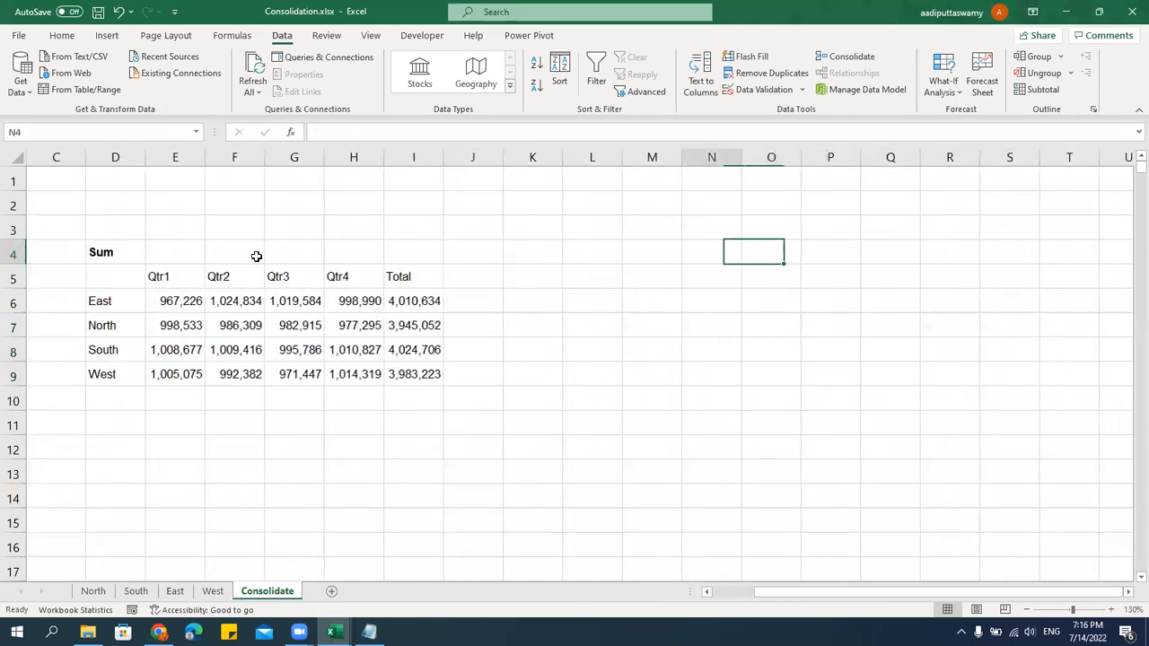
pyautogui.write('Average')
pyautogui.press('Return')
pyautogui.press('Up')
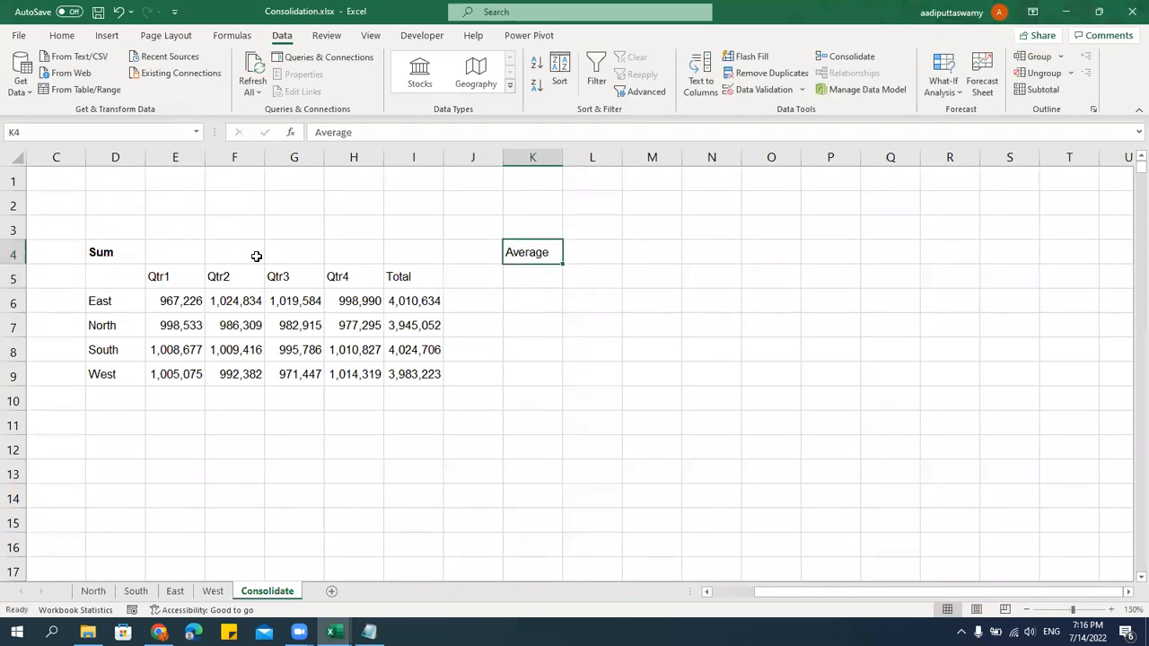
pyautogui.hotkey('ctrl', 'b')
# Consolidate the four regional sheet references with the Average function, placing the table at cell K5 under the Average heading.
pyautogui.press('Down')
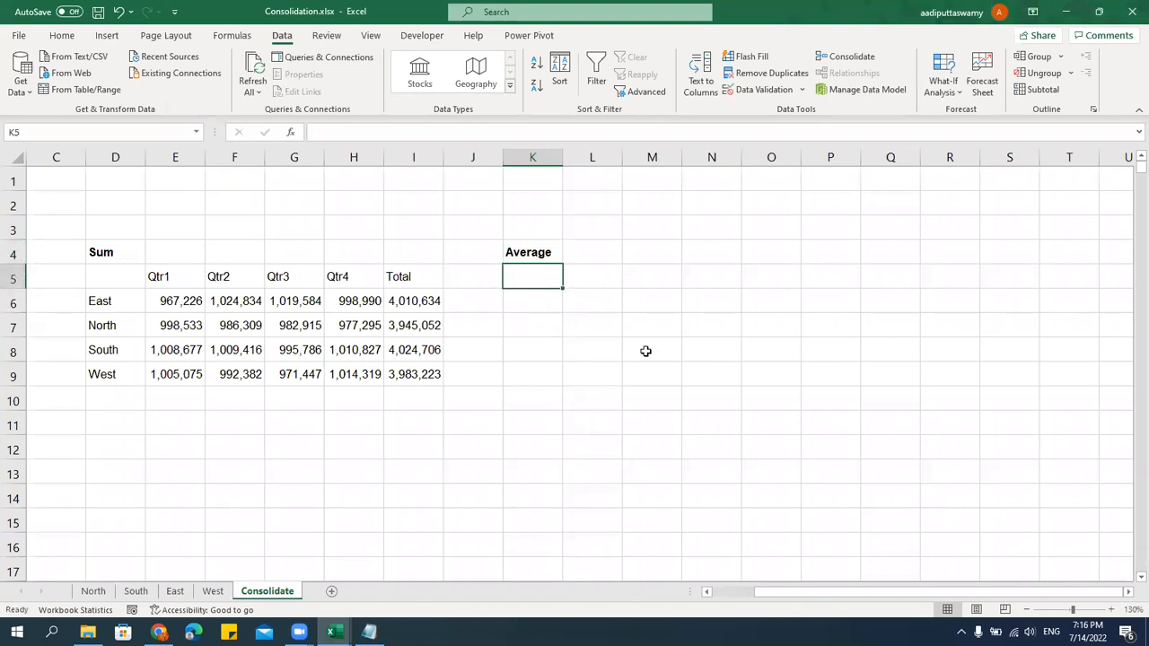
pyautogui.click(849, 57)
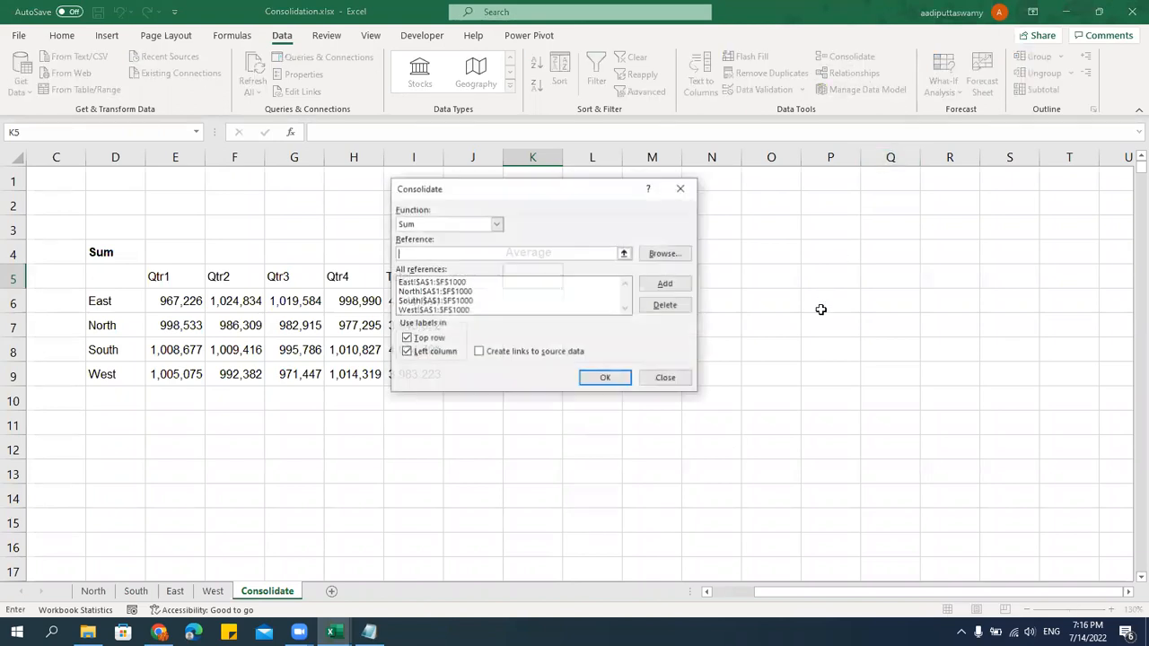
pyautogui.moveTo(509, 191); pyautogui.dragTo(799, 187)
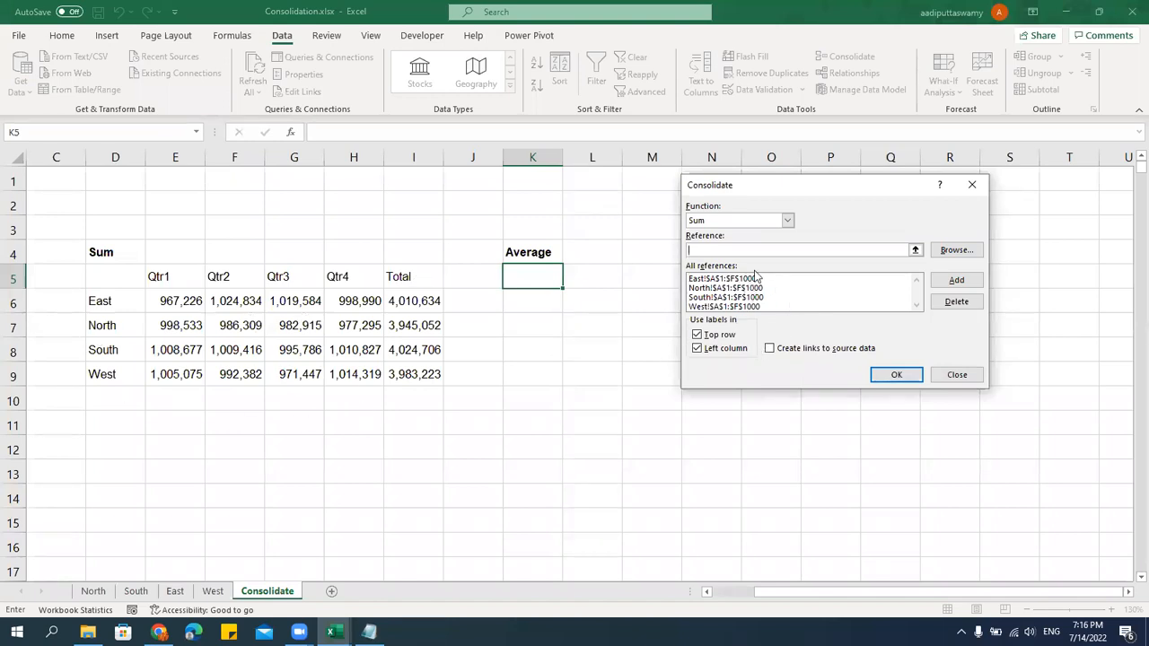
pyautogui.click(787, 220)
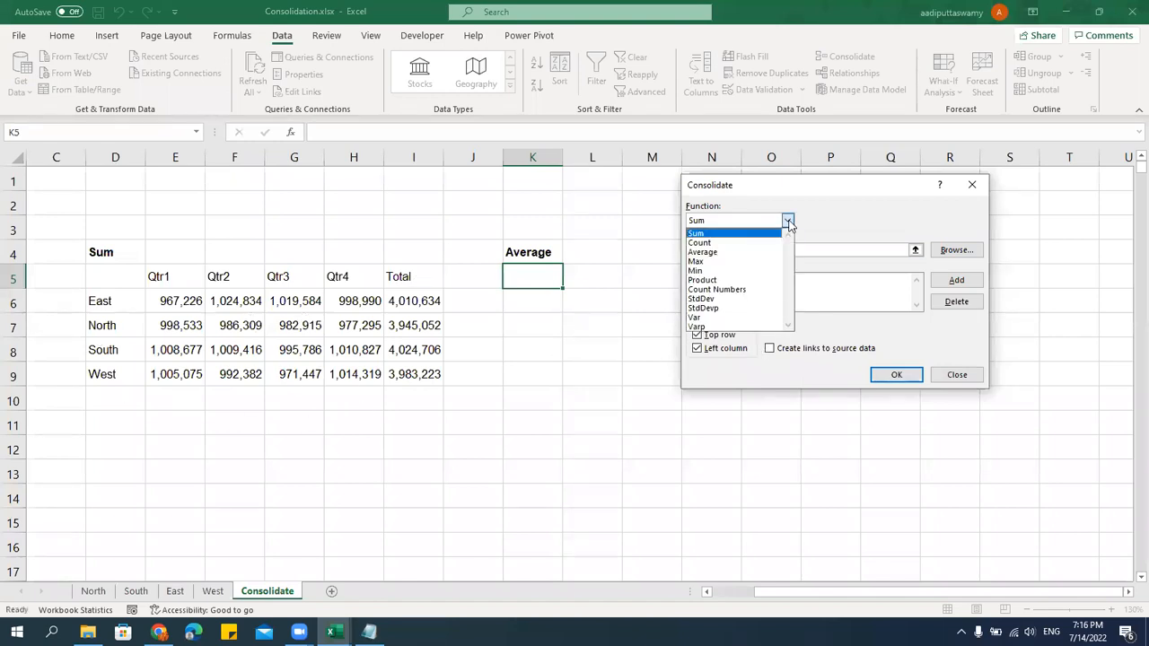
pyautogui.click(734, 253)
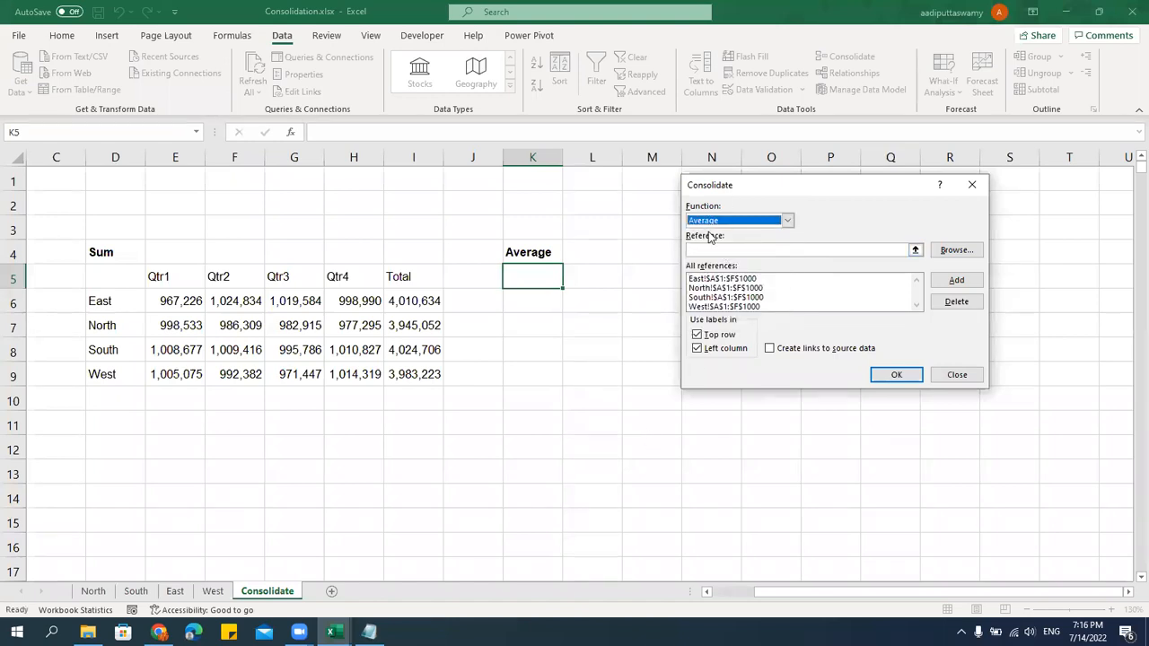
pyautogui.click(902, 377)
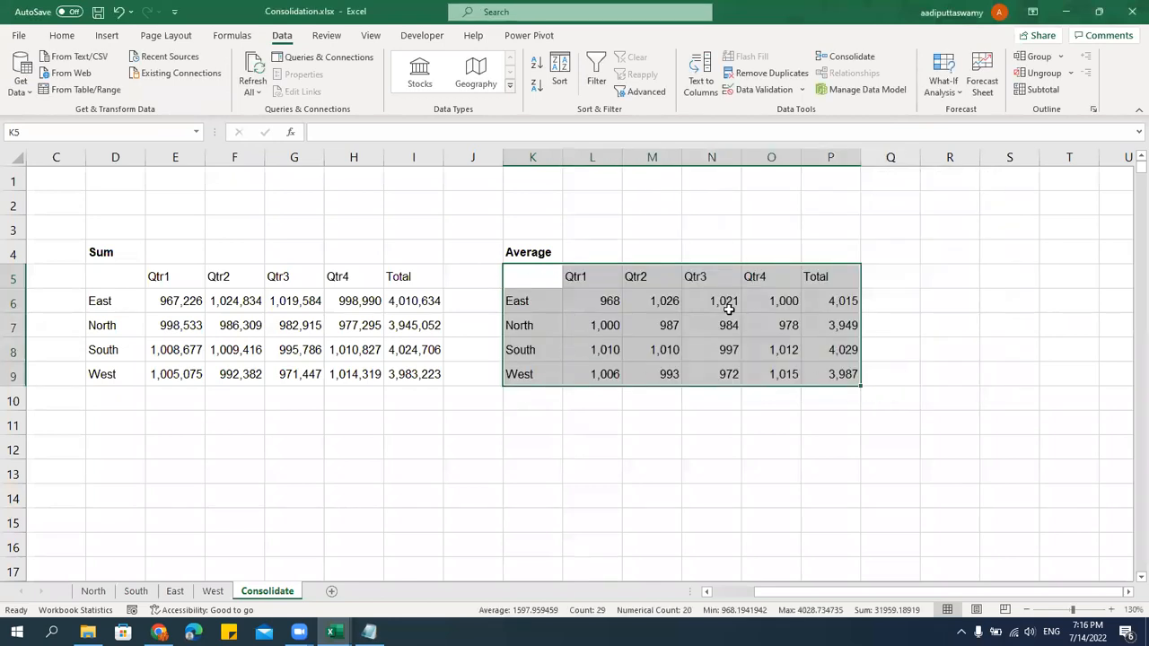
# Enter the bold heading Min in cell D11, below the Sum table.
pyautogui.click(108, 425)
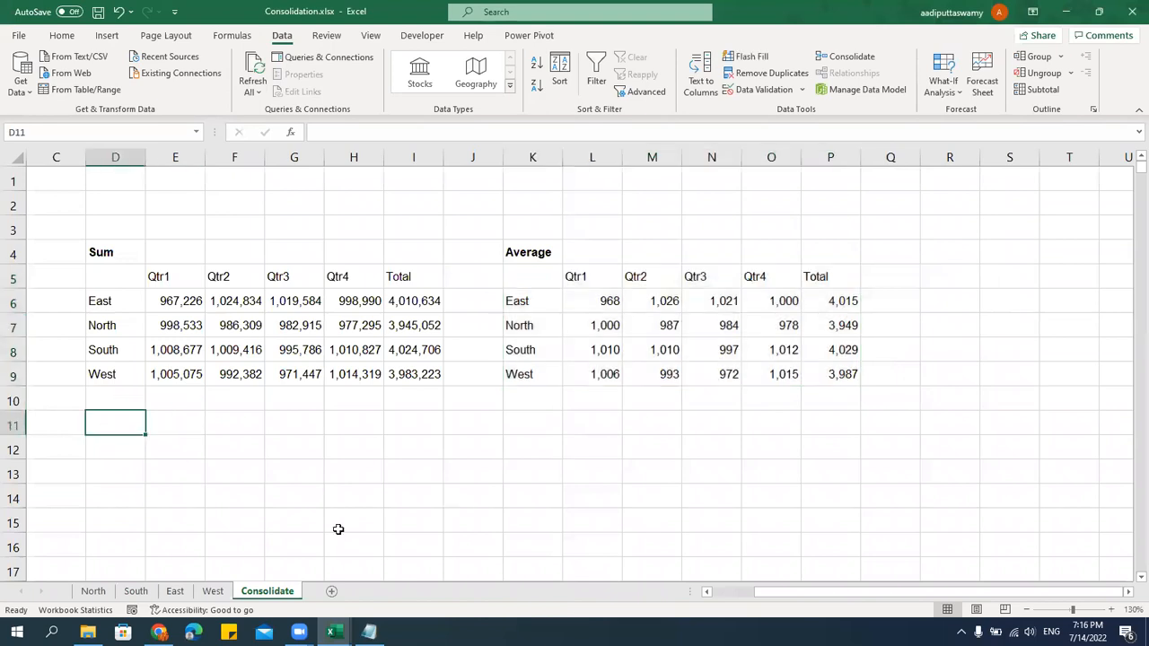
pyautogui.write('Min')
pyautogui.hotkey('ctrl', 'Return')
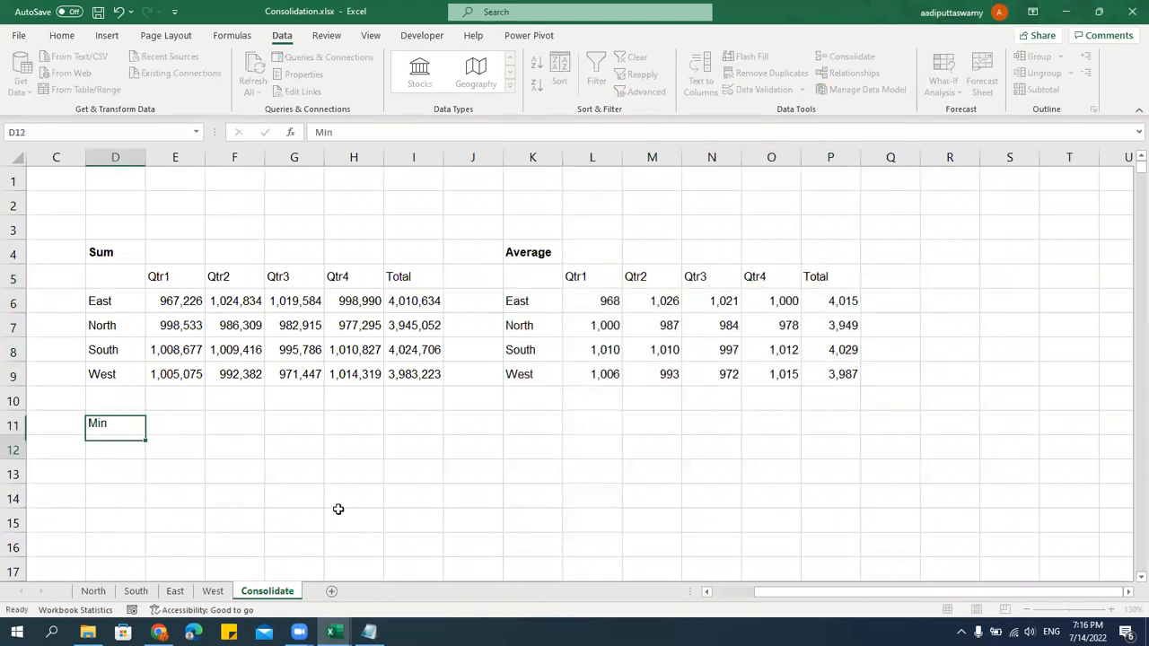
# Consolidate the four regional sheet references with the Min function, placing the table at cell D12 under the Min heading.
pyautogui.scroll(-1, 356, 501)
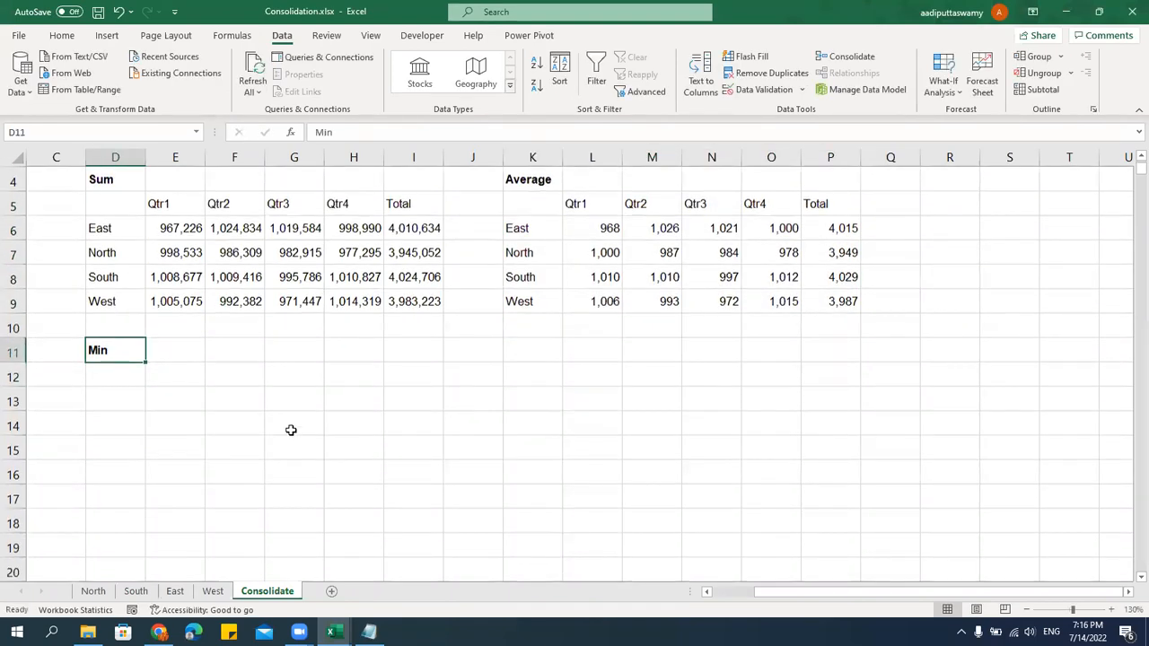
pyautogui.click(117, 373)
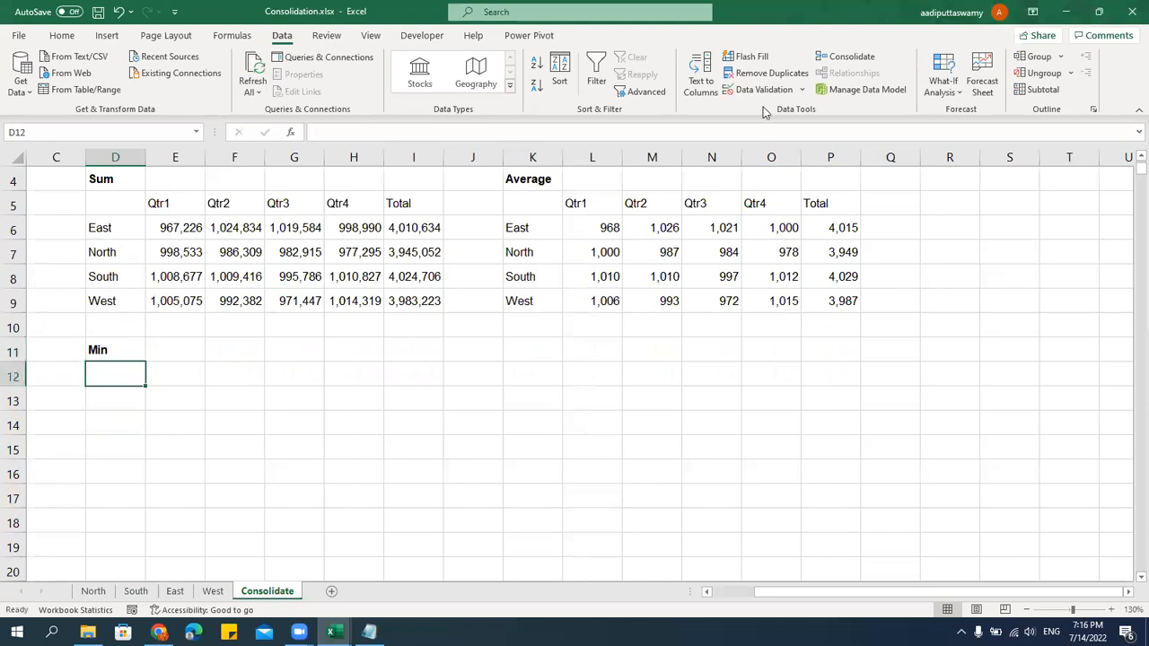
pyautogui.click(844, 56)
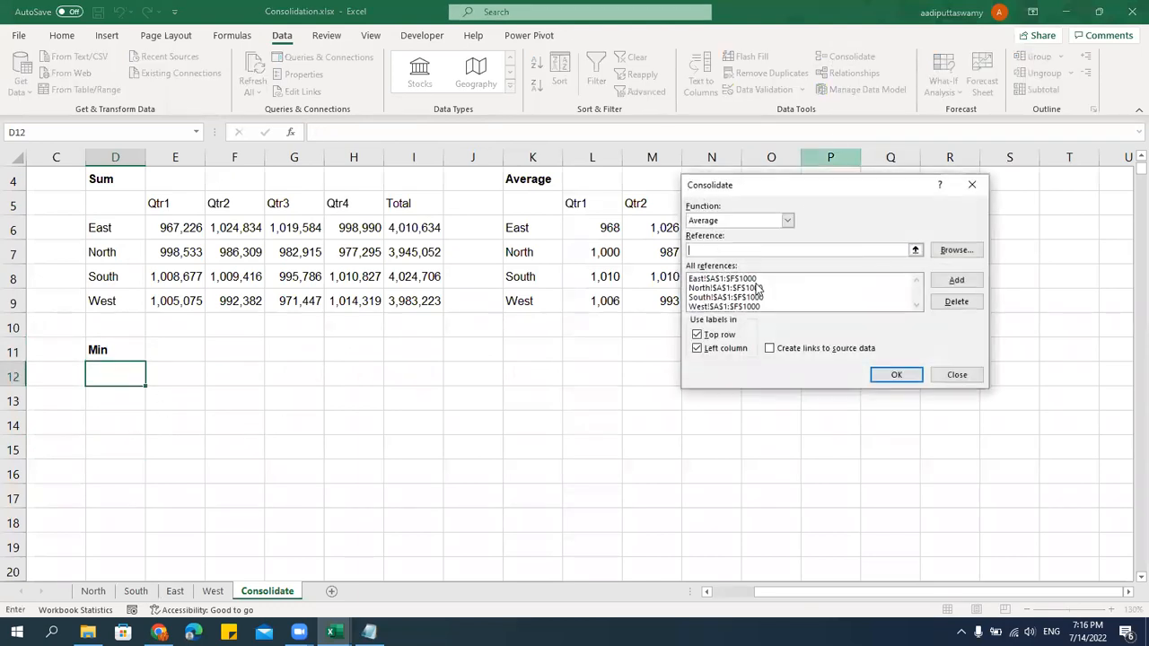
pyautogui.click(738, 225)
pyautogui.click(731, 273)
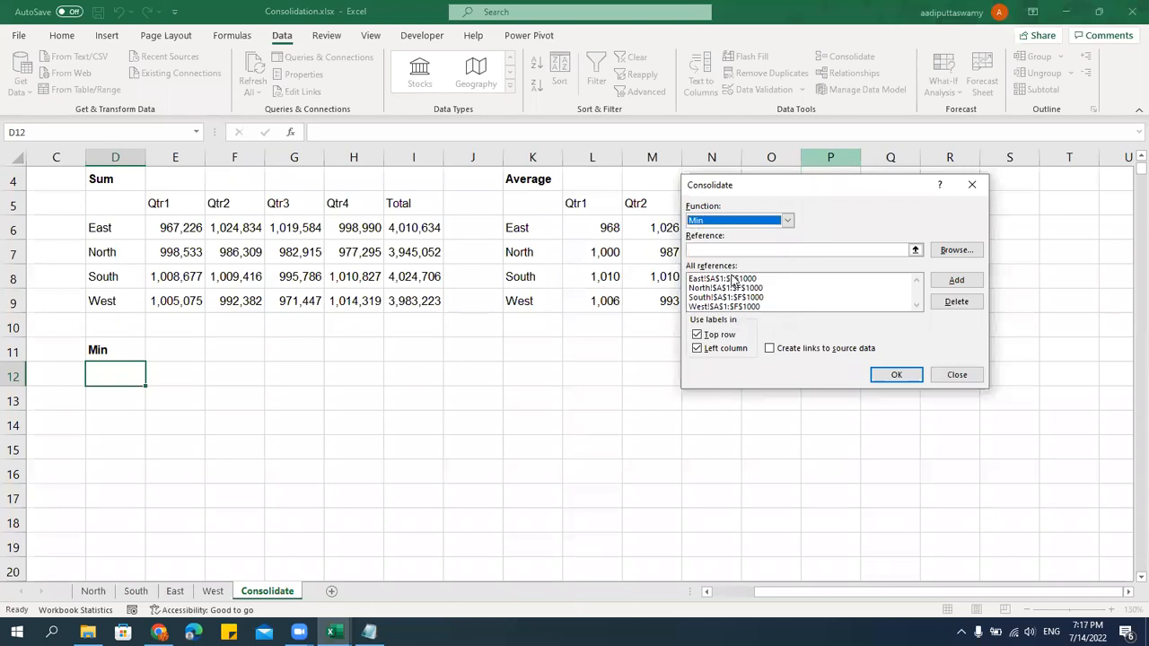
pyautogui.click(897, 379)
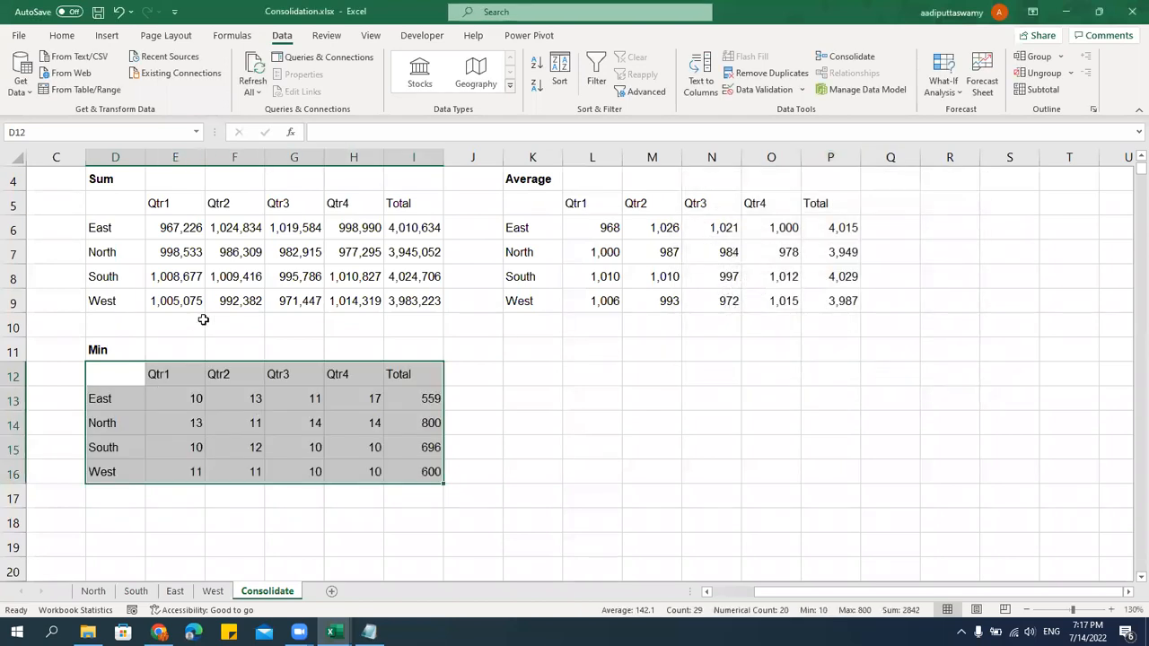
# Enter the bold heading MAX in cell K11, below the Average table.
pyautogui.click(535, 349)
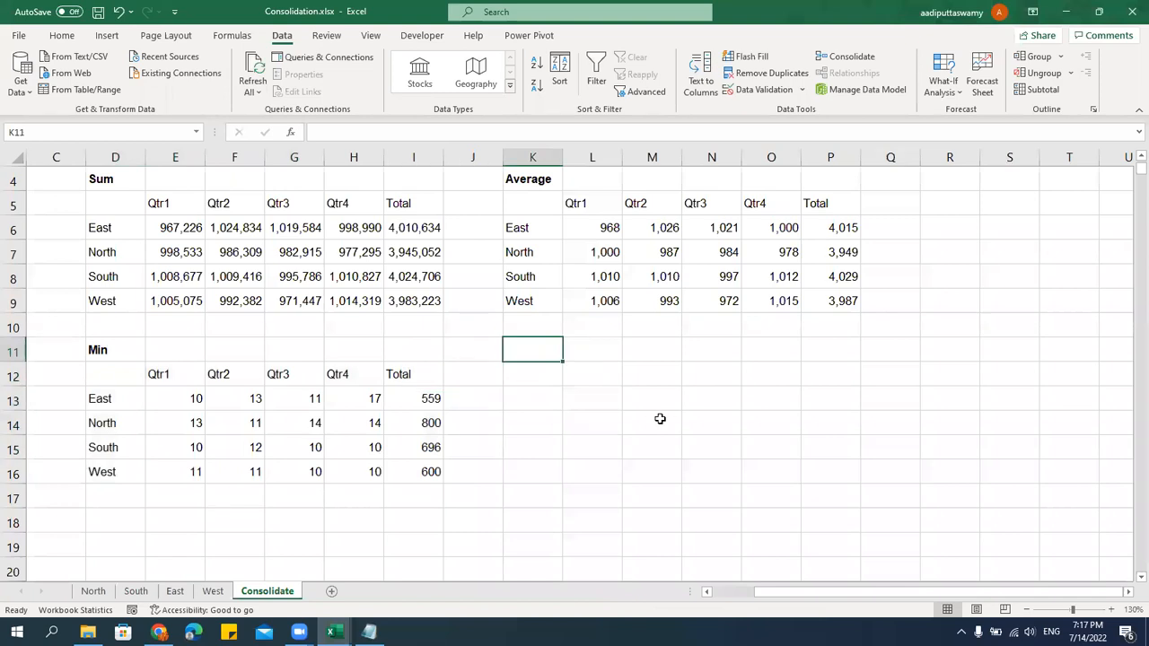
pyautogui.write('MAX')
pyautogui.press('Return')
pyautogui.press('Up')
pyautogui.hotkey('ctrl', 'b')
# Consolidate the regional sheet references with the Max function at cell K12, and check the Qtr1 maximums in the table.
pyautogui.click(552, 378)
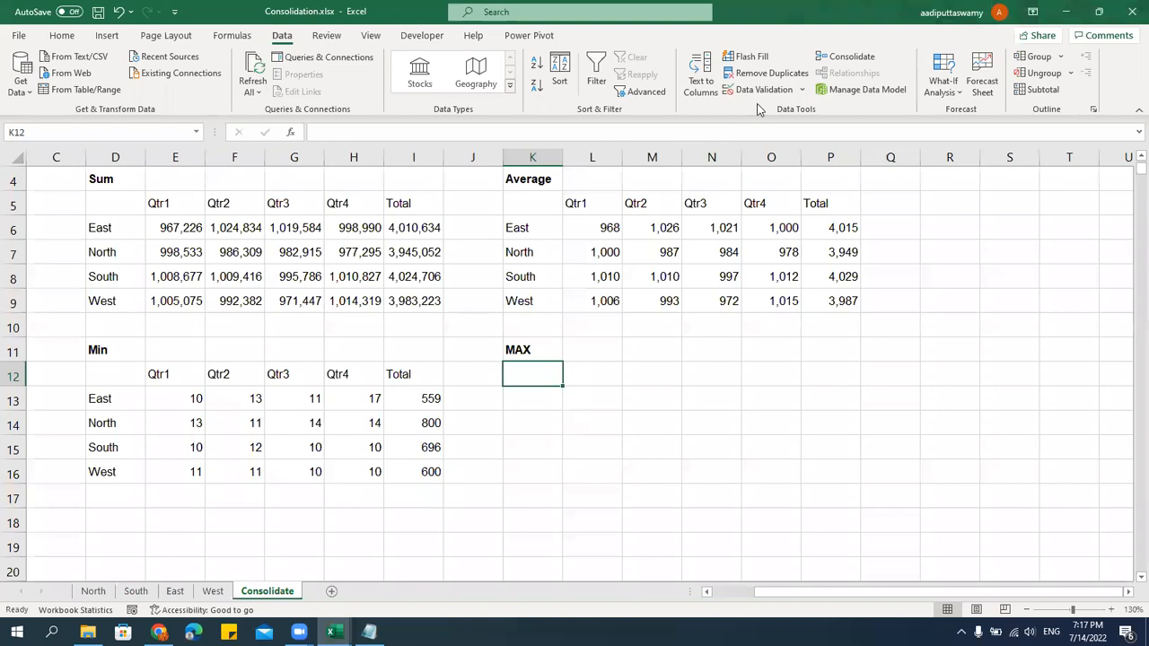
pyautogui.click(846, 55)
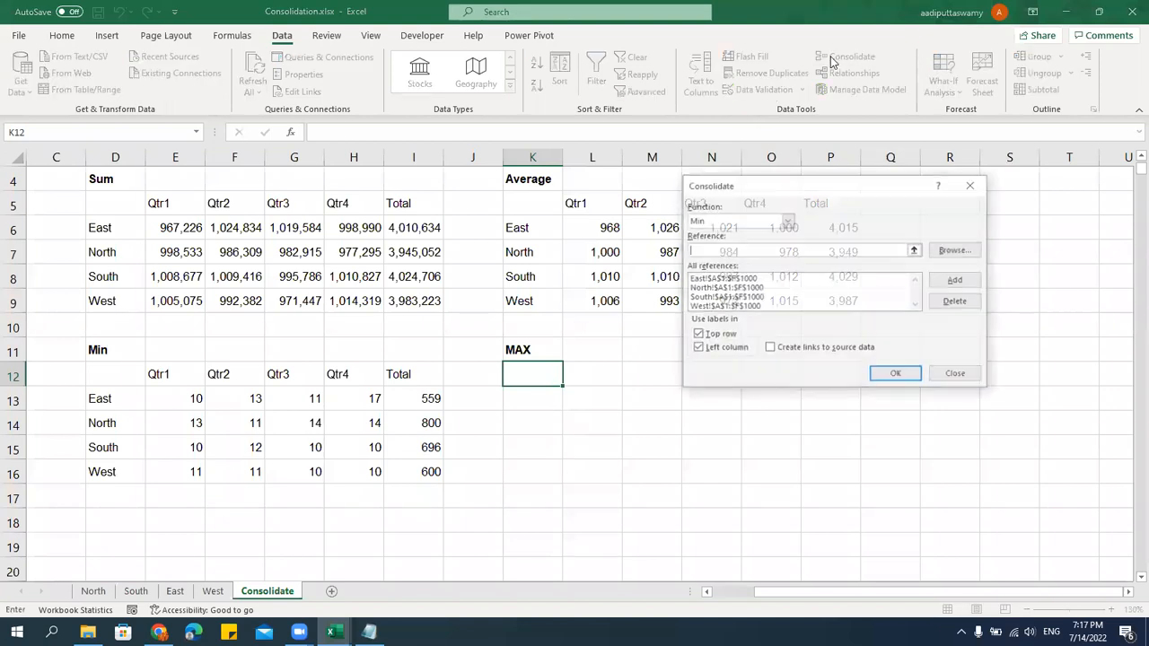
pyautogui.click(787, 221)
pyautogui.click(732, 260)
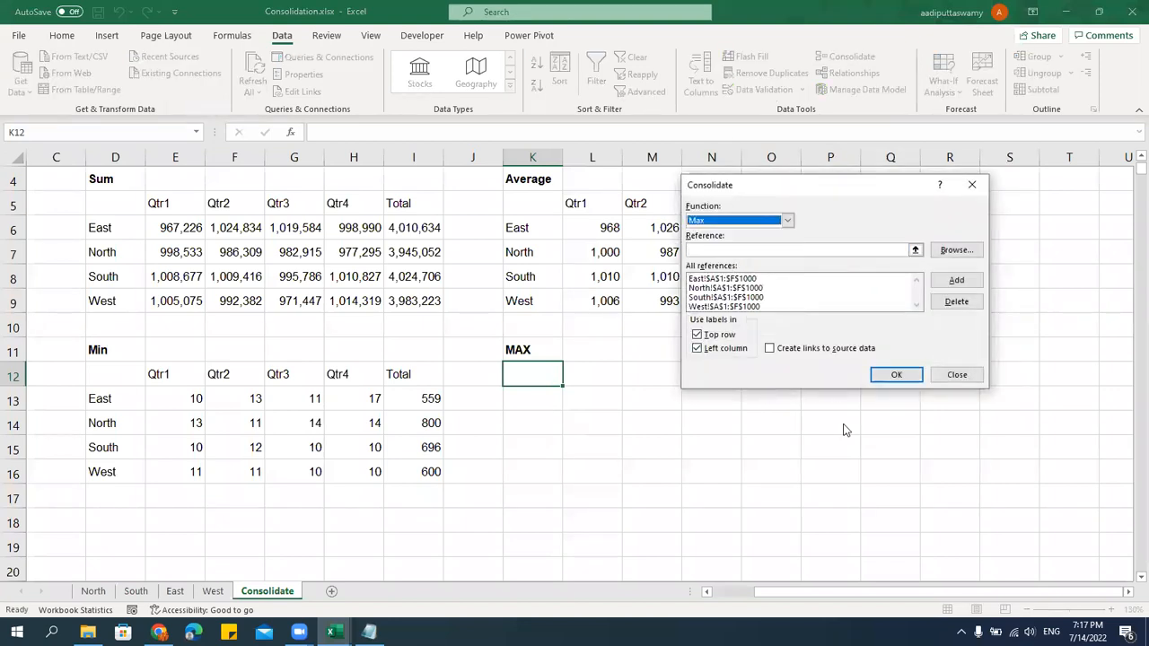
pyautogui.click(892, 375)
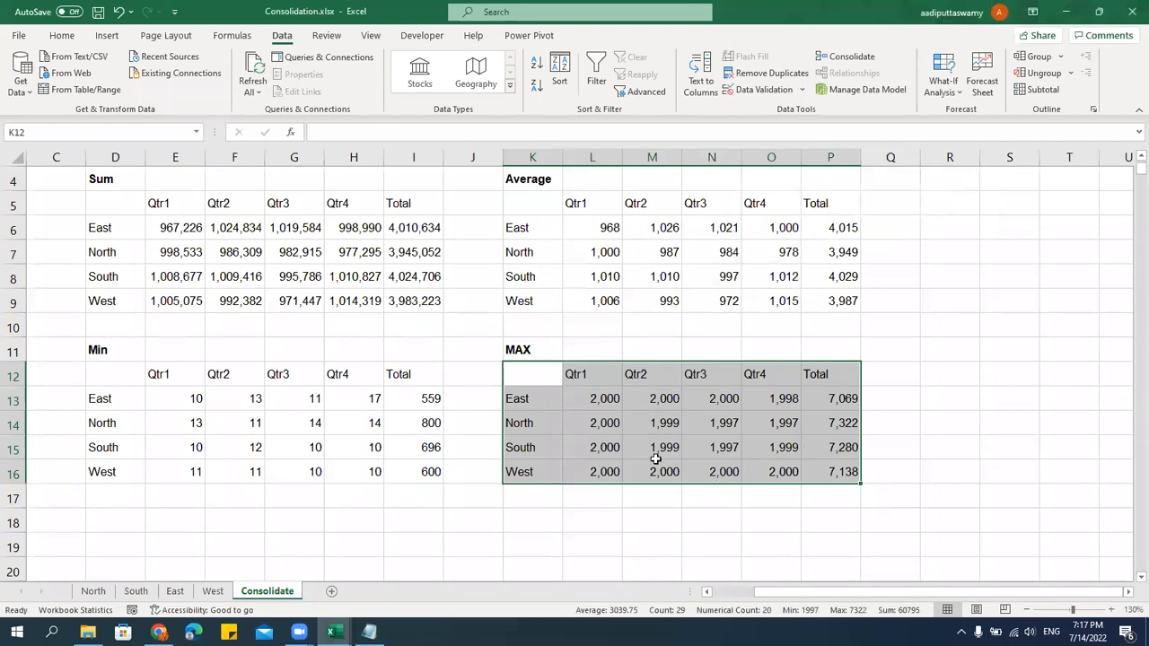
pyautogui.press('Right')
pyautogui.press('Down')
pyautogui.press('Down')
pyautogui.press('Down')
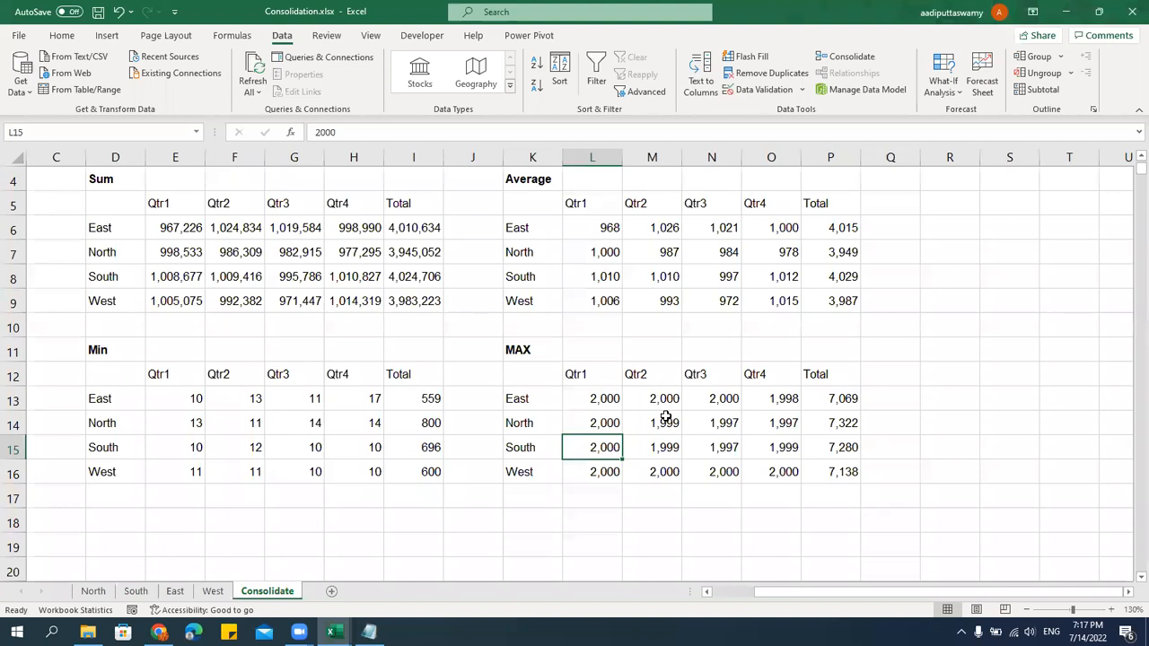
# Enter the bold heading Count in cell D18, below the Min table.
pyautogui.scroll(-2, 507, 378)
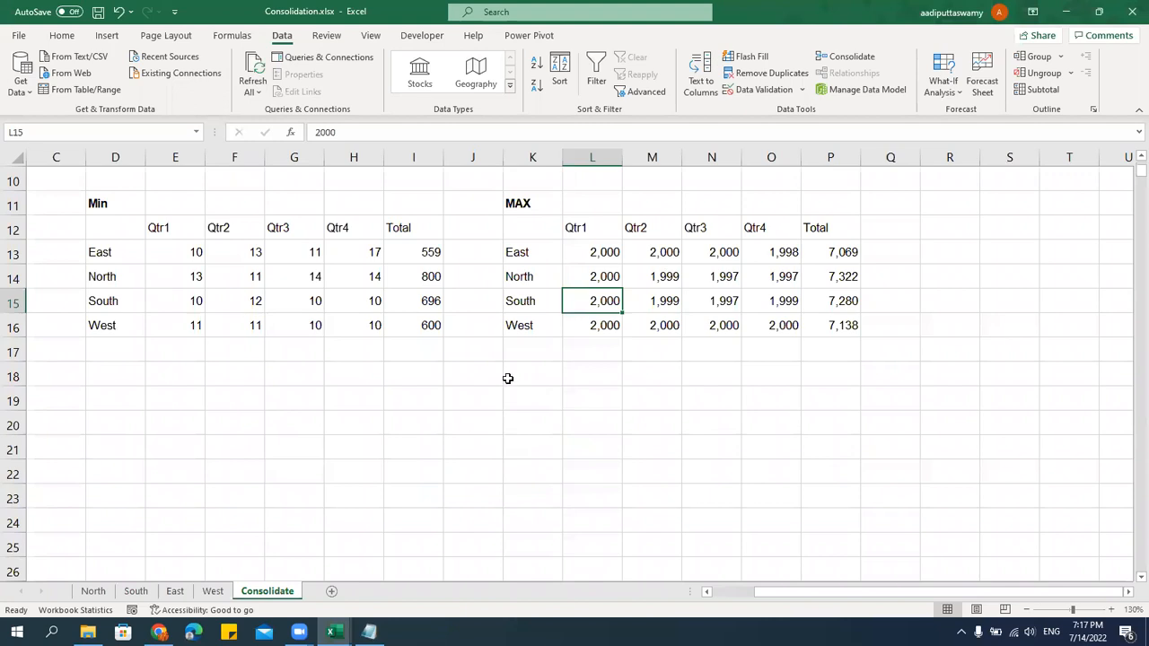
pyautogui.click(124, 381)
pyautogui.write('Count')
pyautogui.press('Return')
pyautogui.press('Up')
pyautogui.hotkey('ctrl', 'b')
# Consolidate the four regional sheet references with the Count function, placing the table at cell D19 under the Count heading.
pyautogui.click(111, 400)
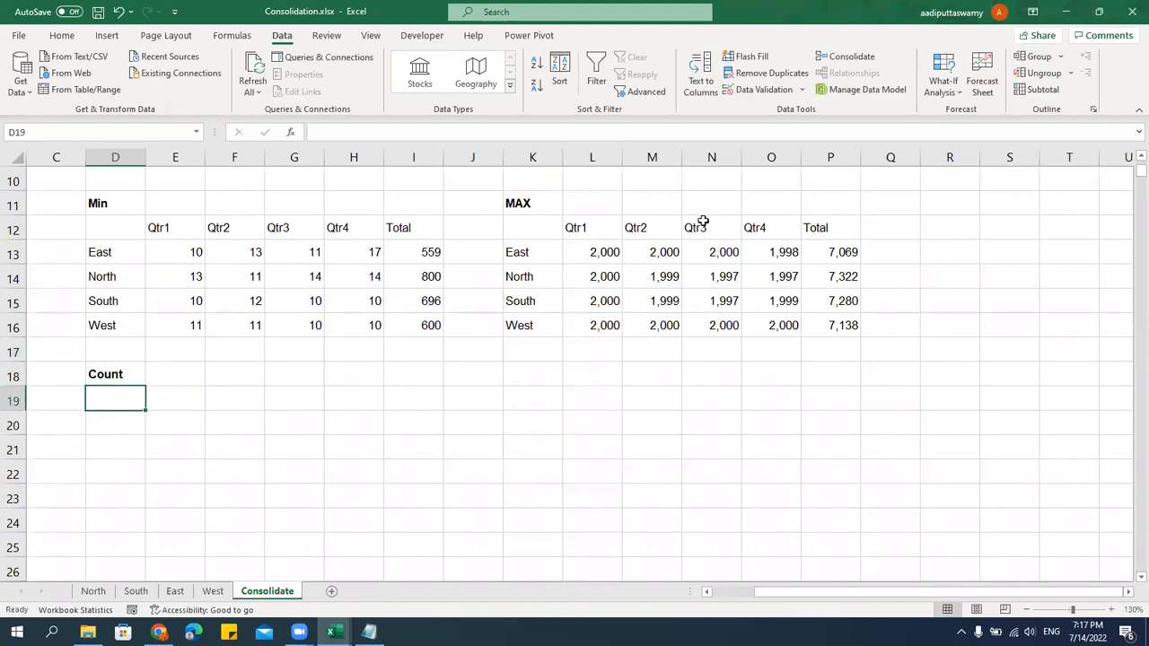
pyautogui.click(845, 56)
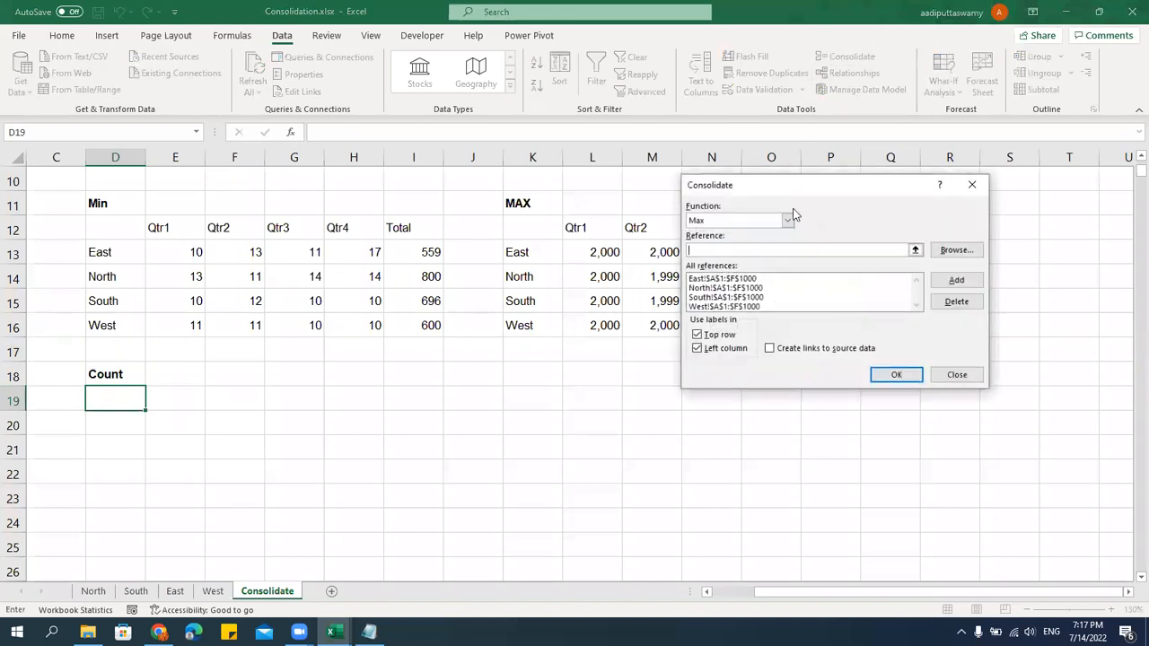
pyautogui.click(723, 222)
pyautogui.click(718, 238)
pyautogui.click(894, 375)
# Examine the Count table, compare the consolidated results with the North sheet's source data, and review the Sum table's values.
pyautogui.moveTo(157, 422); pyautogui.dragTo(418, 496)
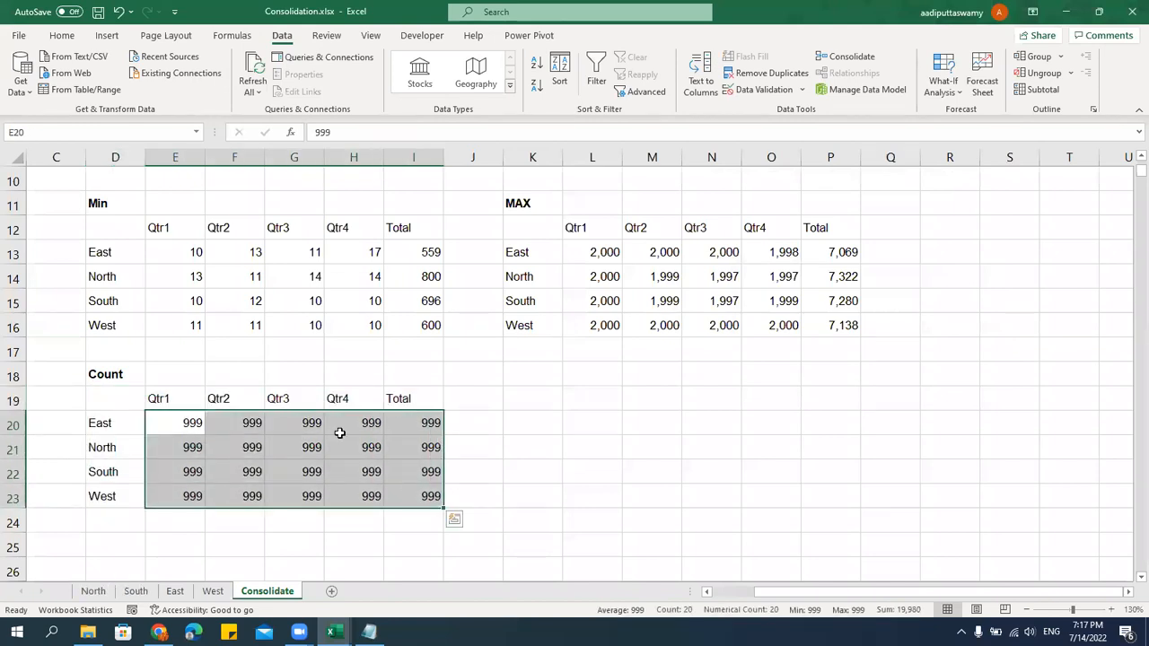
pyautogui.click(198, 426)
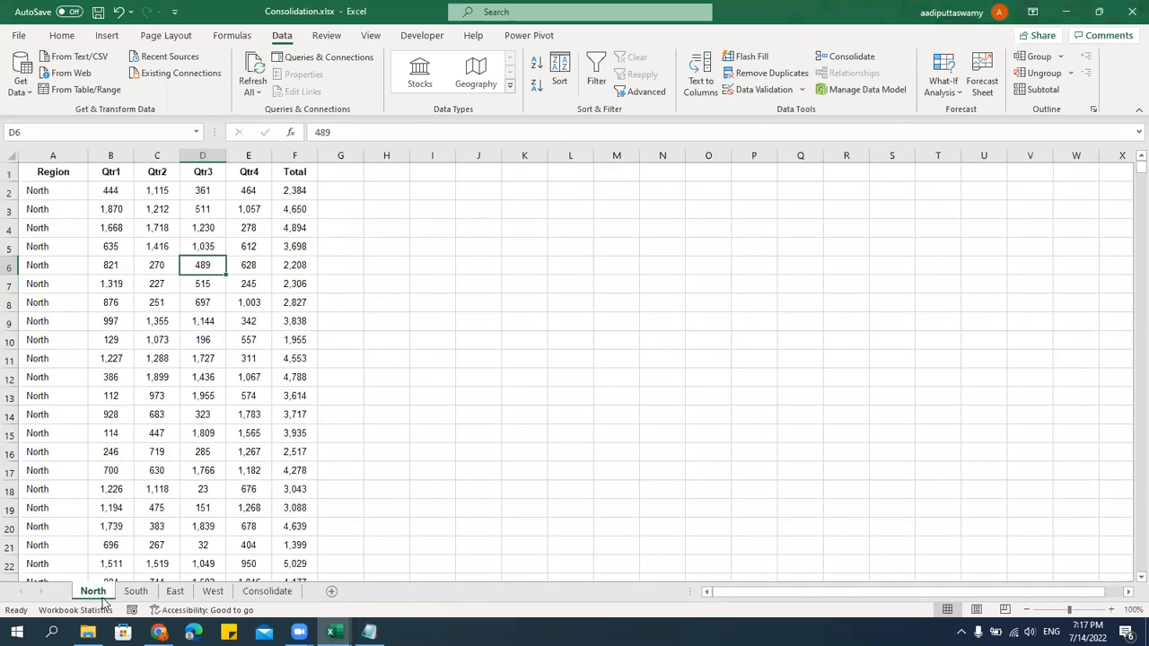
pyautogui.click(267, 590)
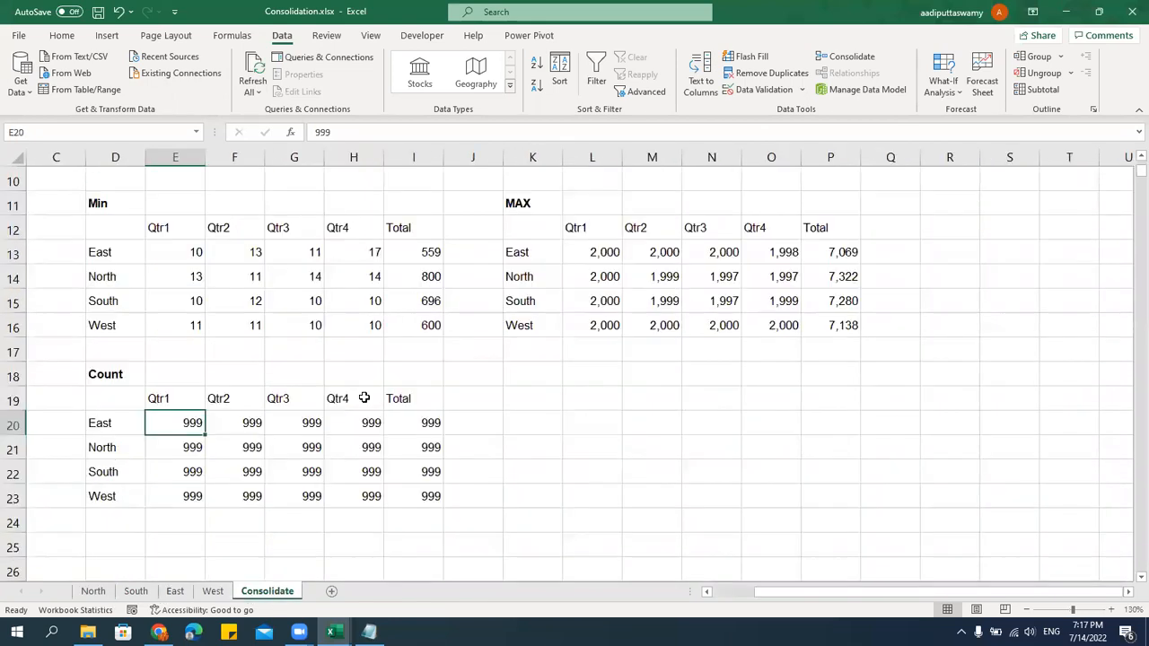
pyautogui.click(350, 304)
pyautogui.scroll(3, 379, 358)
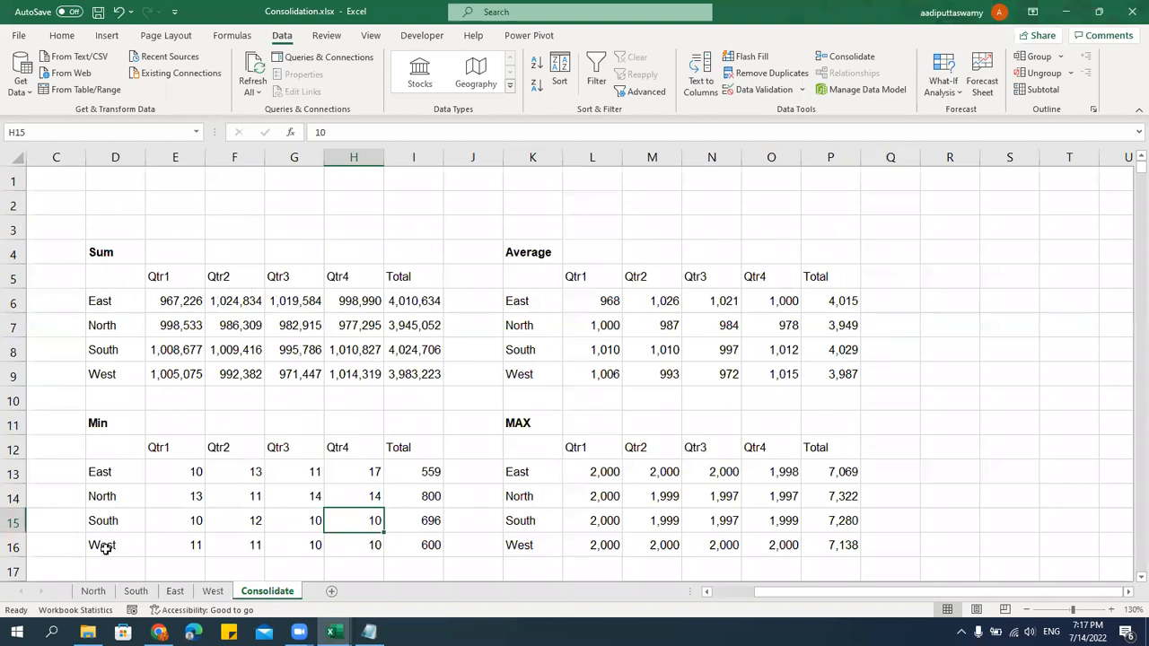
pyautogui.click(94, 591)
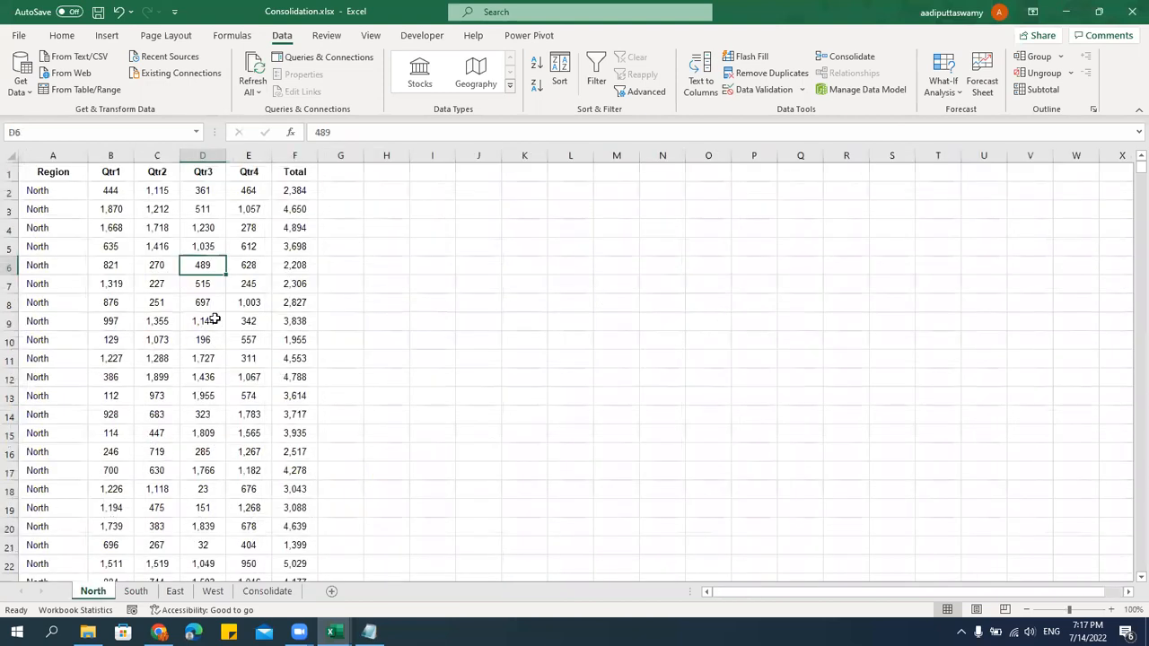
pyautogui.click(267, 592)
pyautogui.moveTo(202, 303); pyautogui.dragTo(406, 386)
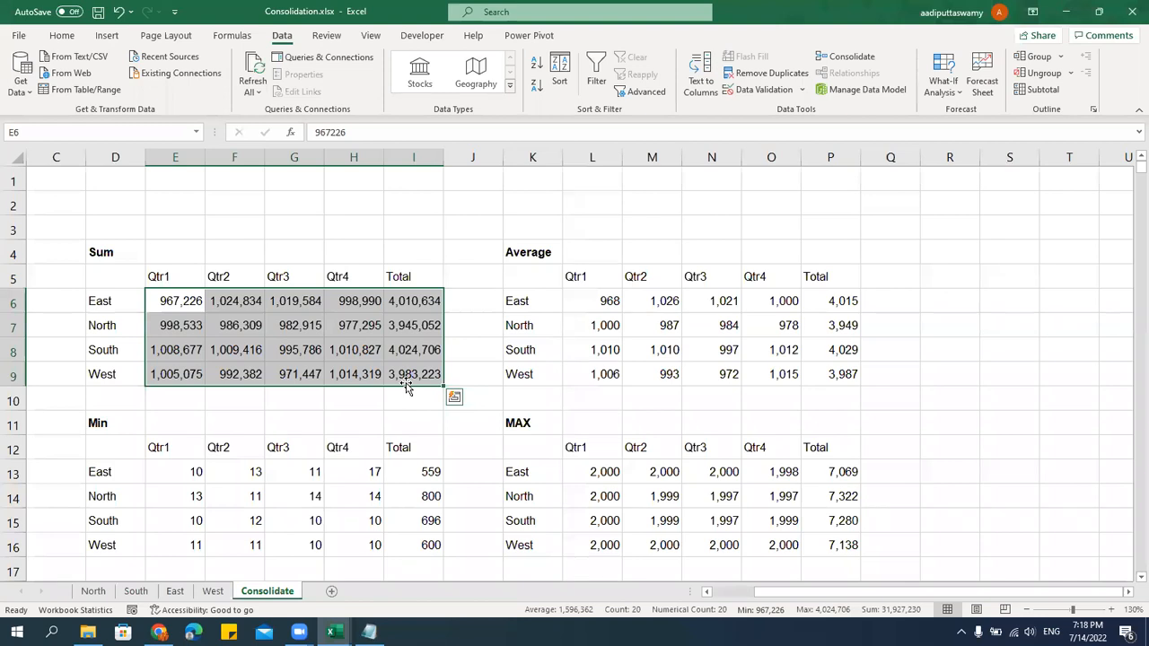
# Delete all Qtr1 values below the header in column B of the North sheet, starting at cell B2.
pyautogui.click(93, 591)
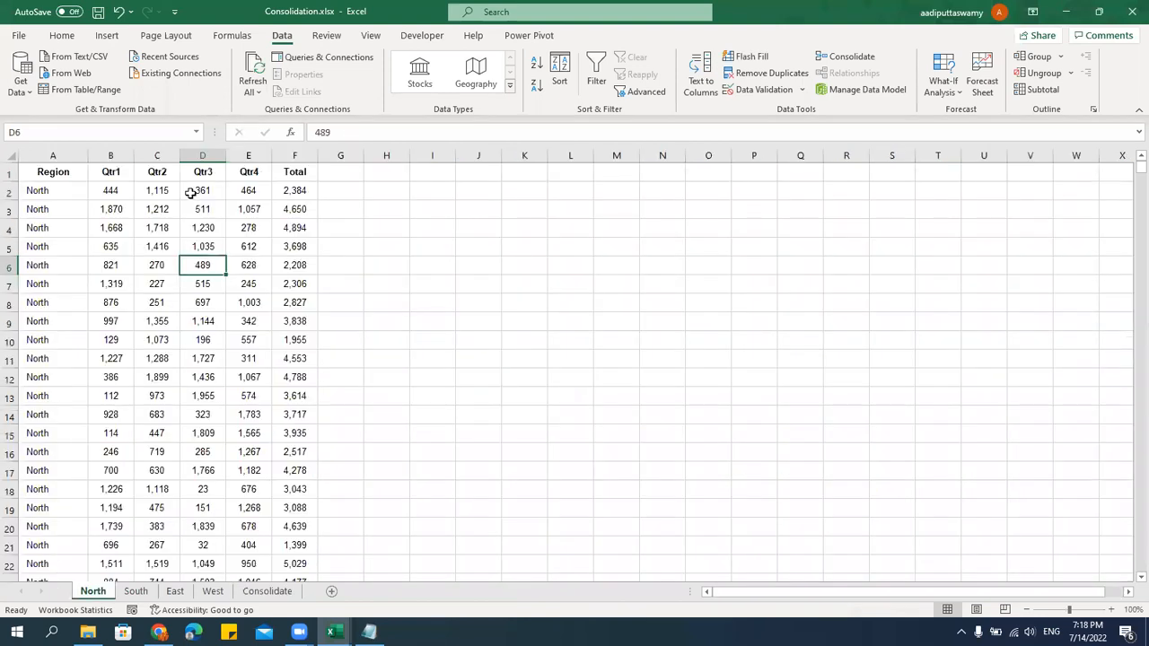
pyautogui.click(90, 172)
pyautogui.press('Down')
pyautogui.press('Up')
pyautogui.press('Down')
pyautogui.hotkey('ctrl', 'shift', 'Down')
pyautogui.press('Delete')
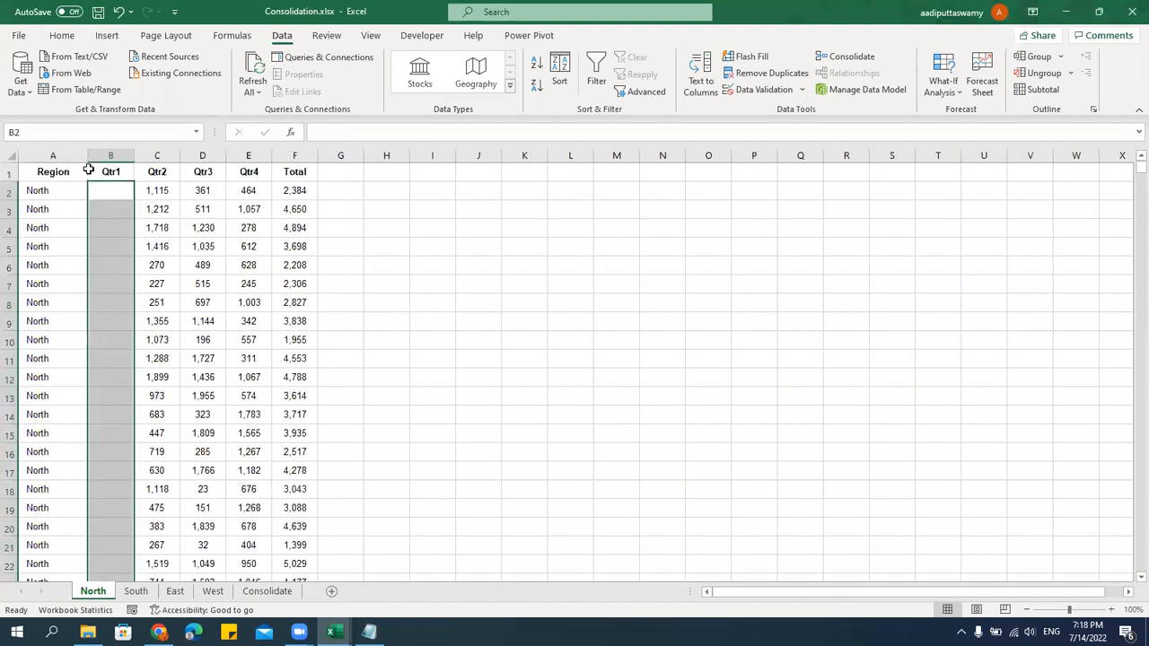
# Check the East and North Qtr1 sums on the Consolidate sheet, and clear the Sum table in D5:I9.
pyautogui.click(266, 591)
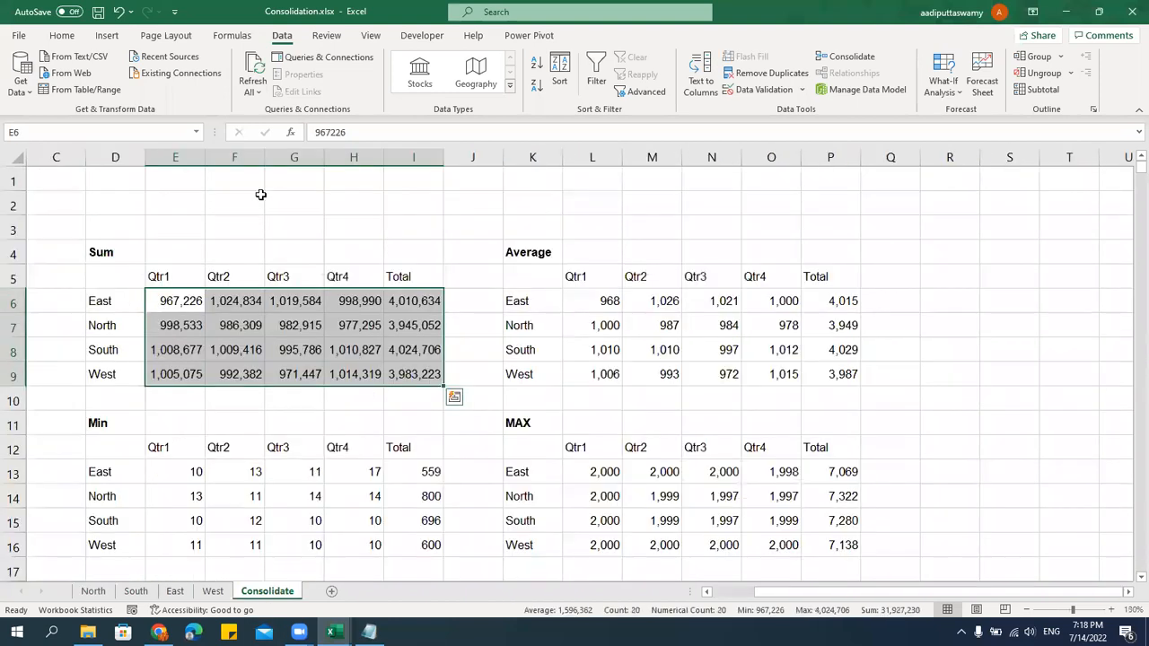
pyautogui.click(185, 296)
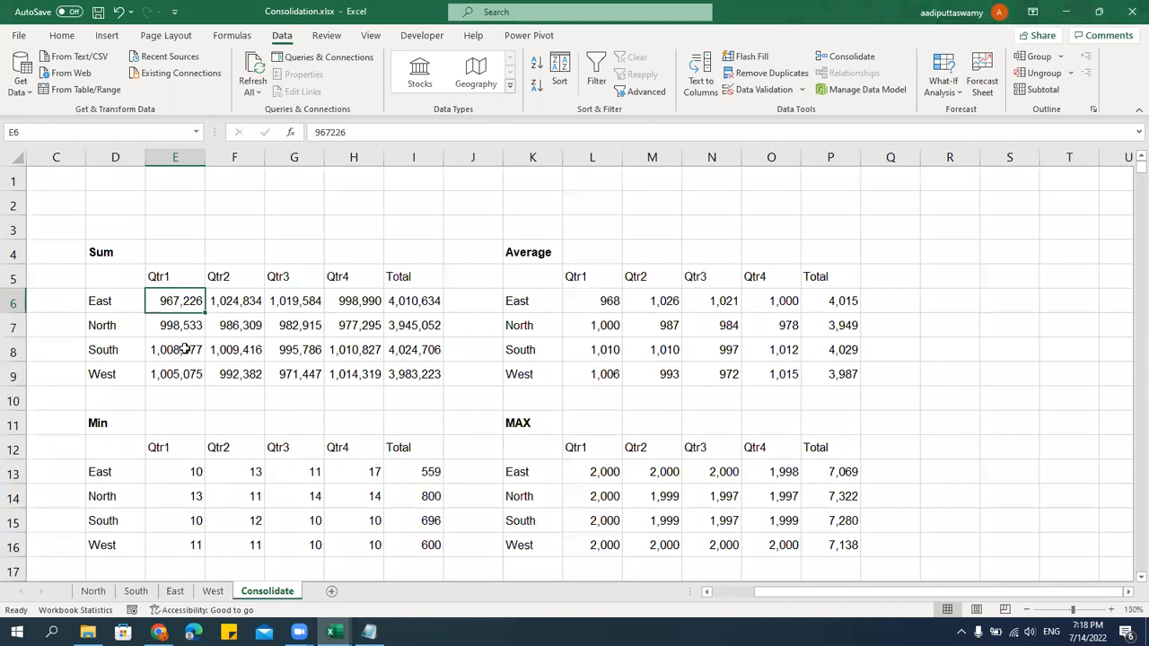
pyautogui.click(171, 326)
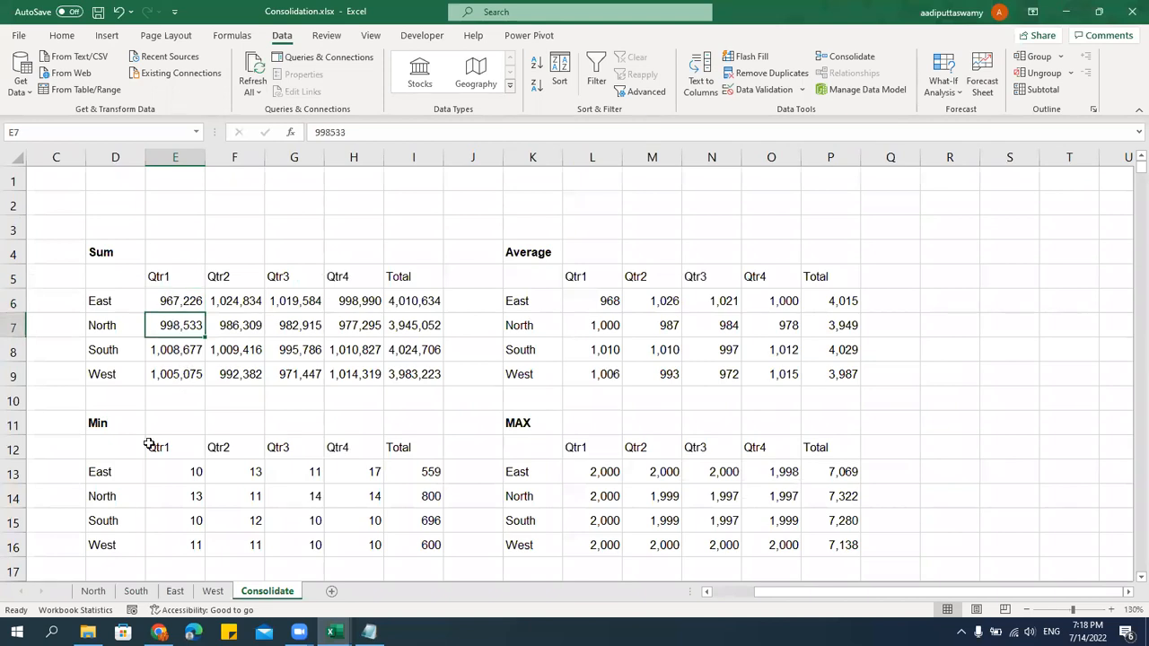
pyautogui.moveTo(139, 278); pyautogui.dragTo(406, 374)
pyautogui.press('Delete')
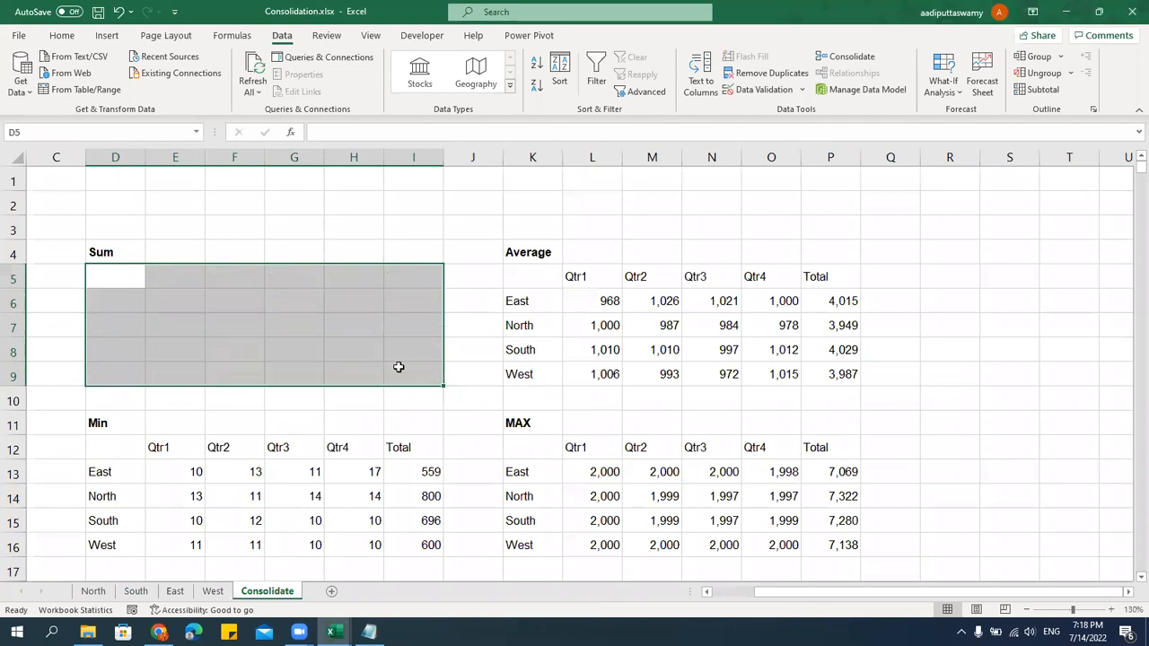
# Consolidate the four regional sheet references with the Sum function, placing the table at cell D5 under the Sum heading.
pyautogui.click(125, 269)
pyautogui.click(846, 56)
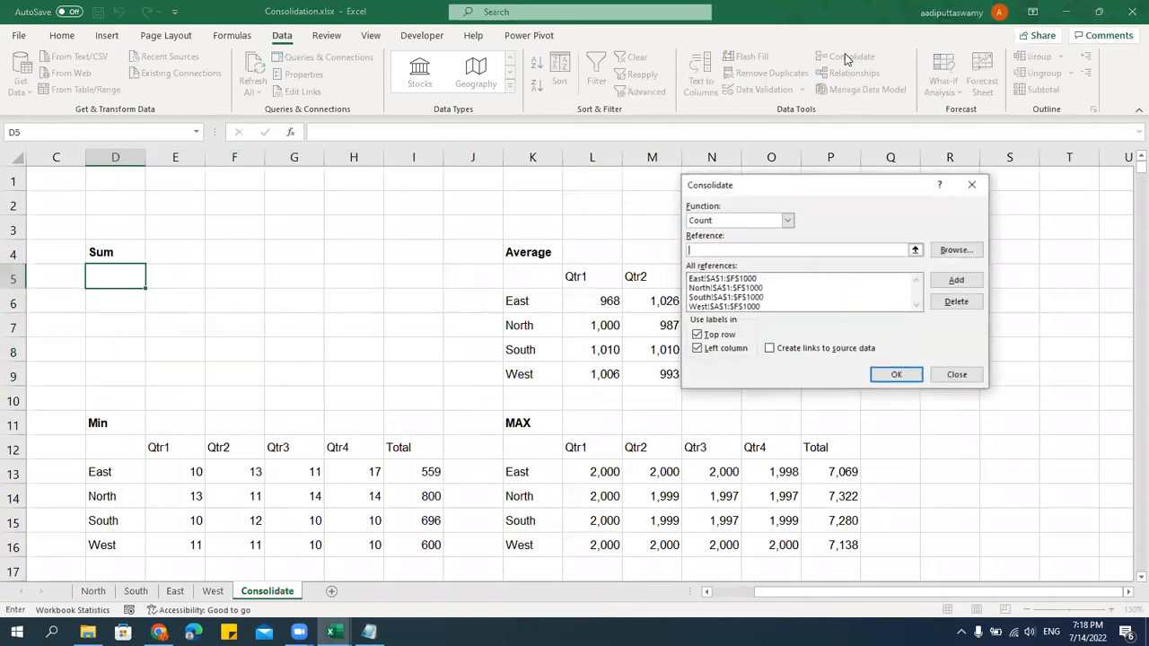
pyautogui.click(742, 220)
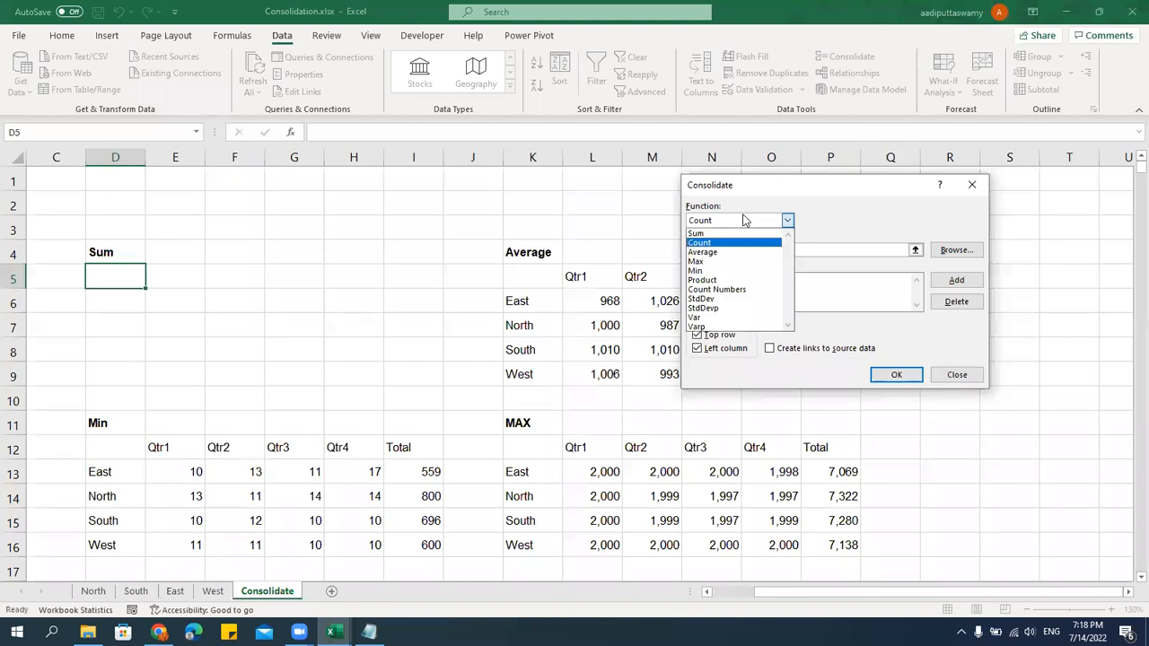
pyautogui.click(743, 231)
pyautogui.click(888, 374)
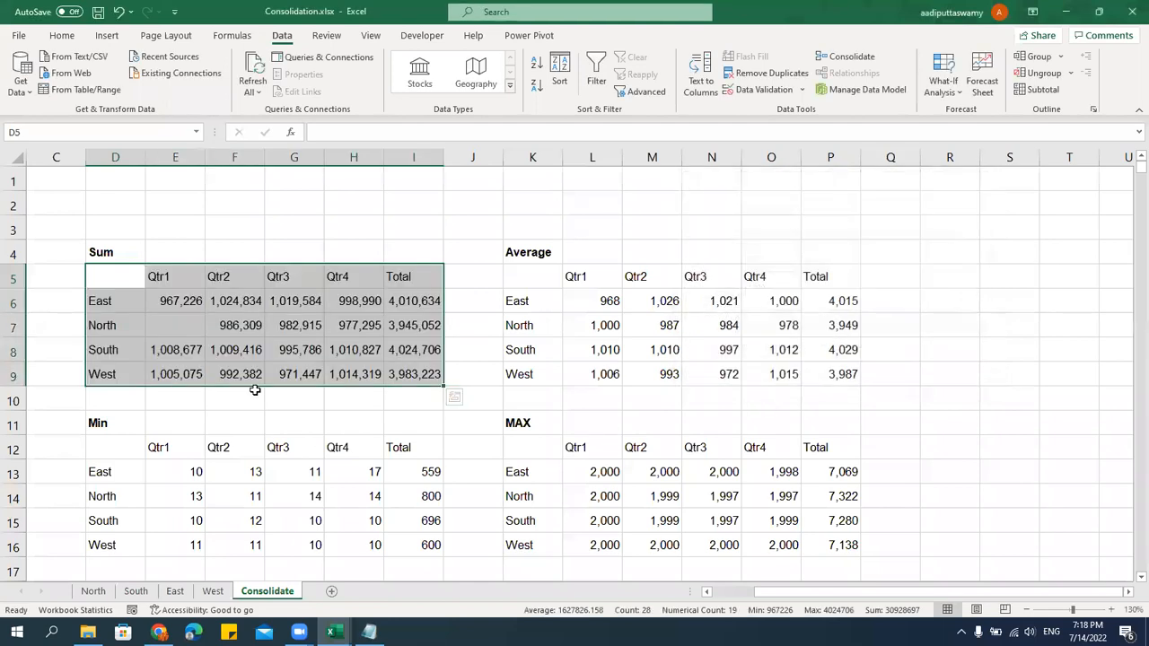
# Check the North Qtr1 sum and the Sum table's header row, and select cell D35 below the existing tables.
pyautogui.click(184, 321)
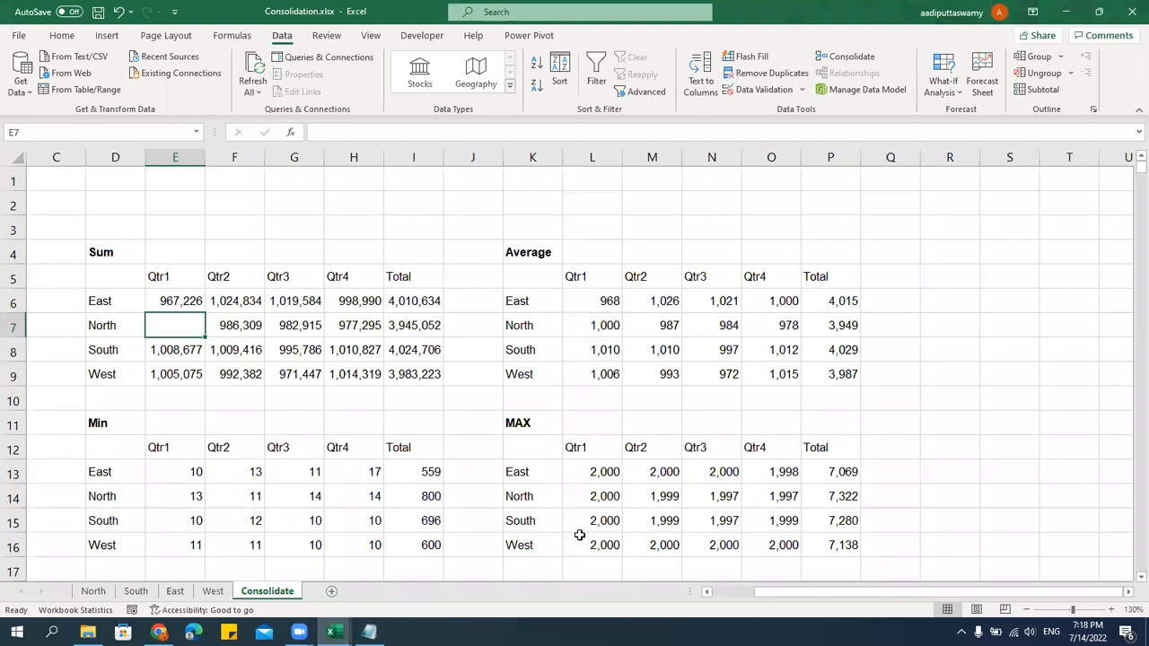
pyautogui.moveTo(178, 283); pyautogui.dragTo(395, 285)
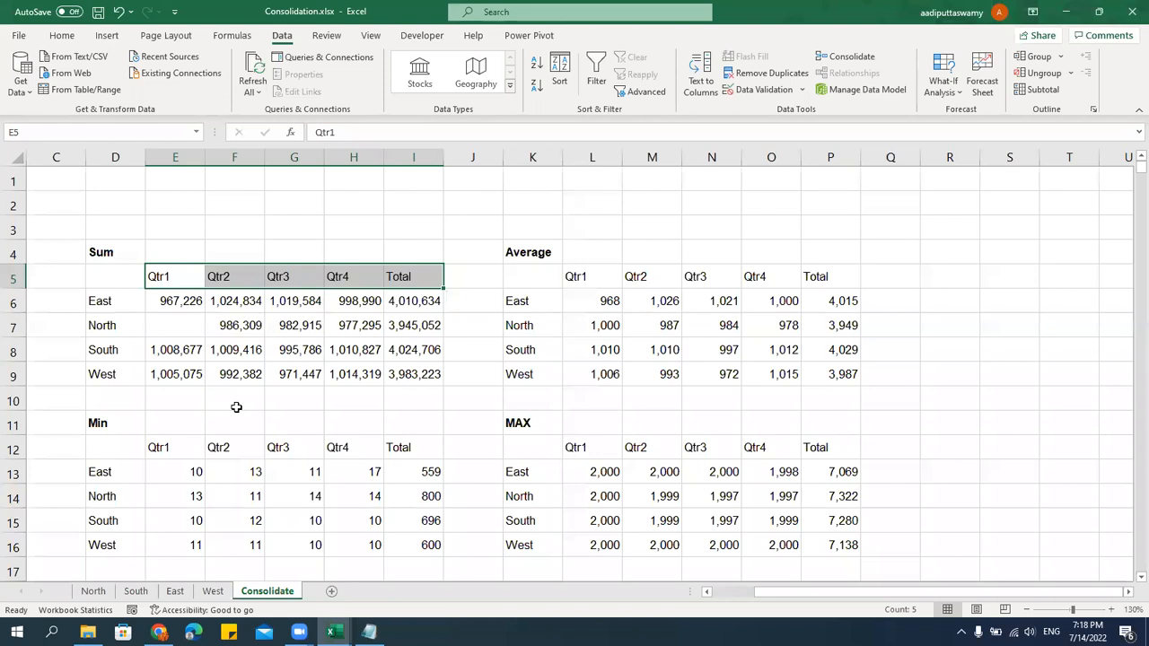
pyautogui.scroll(-10, 297, 395)
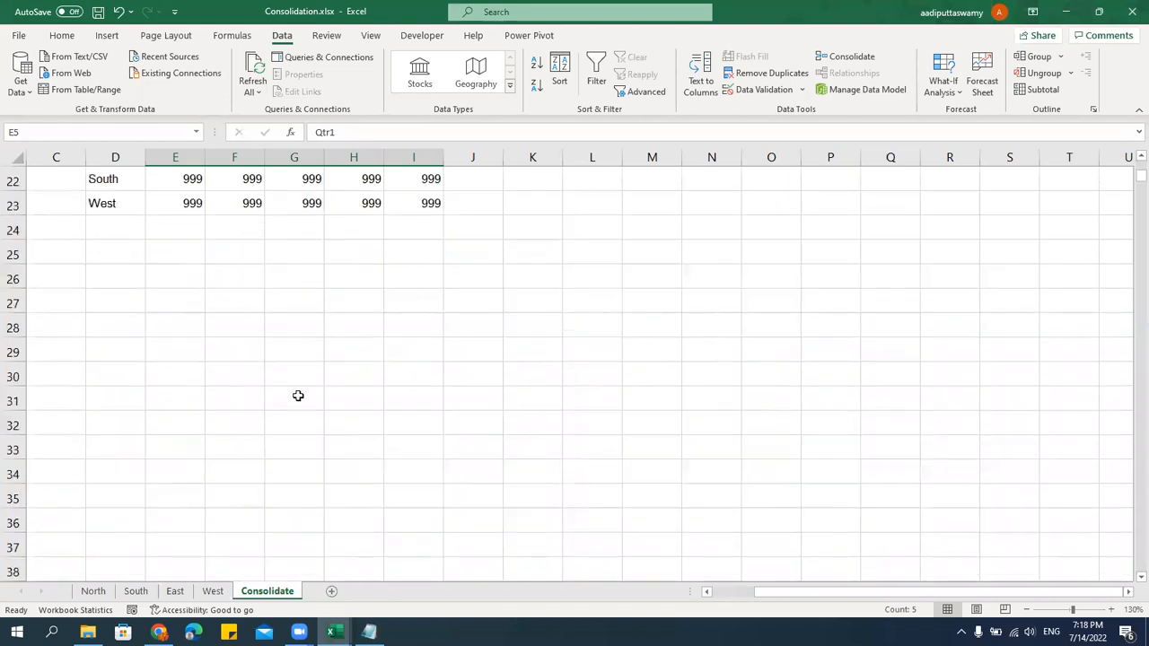
pyautogui.click(173, 269)
# Change the header in B1 of the North sheet to "Qtr 1" and the header in C1 of the South sheet to "Qtr 2".
pyautogui.click(94, 590)
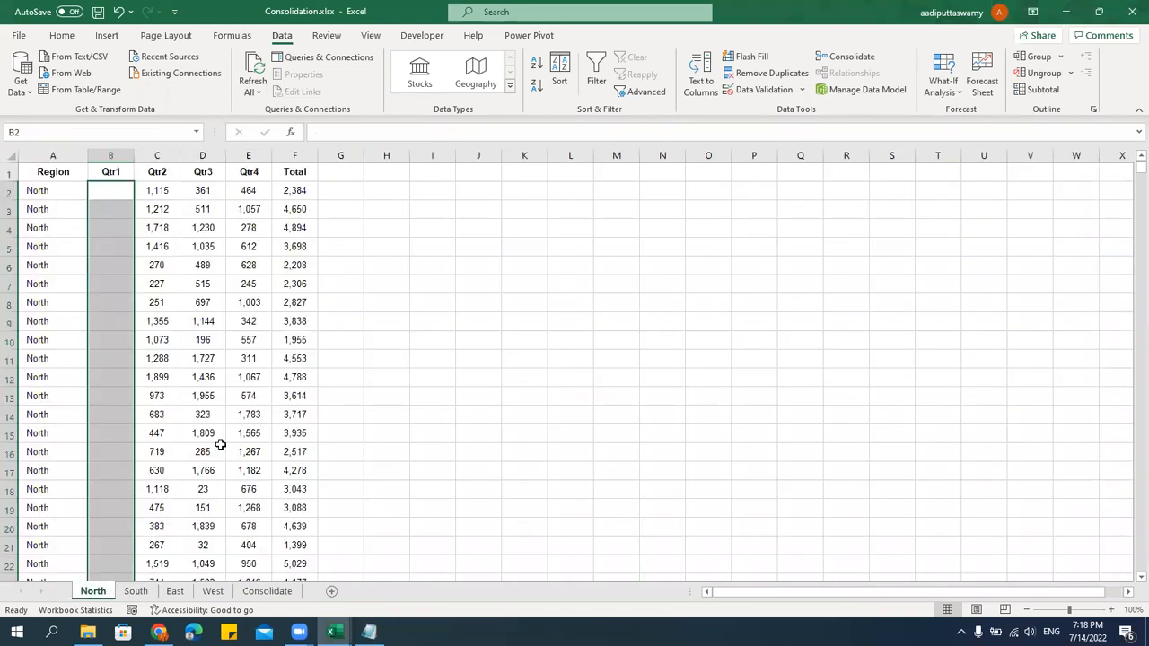
pyautogui.doubleClick(119, 171)
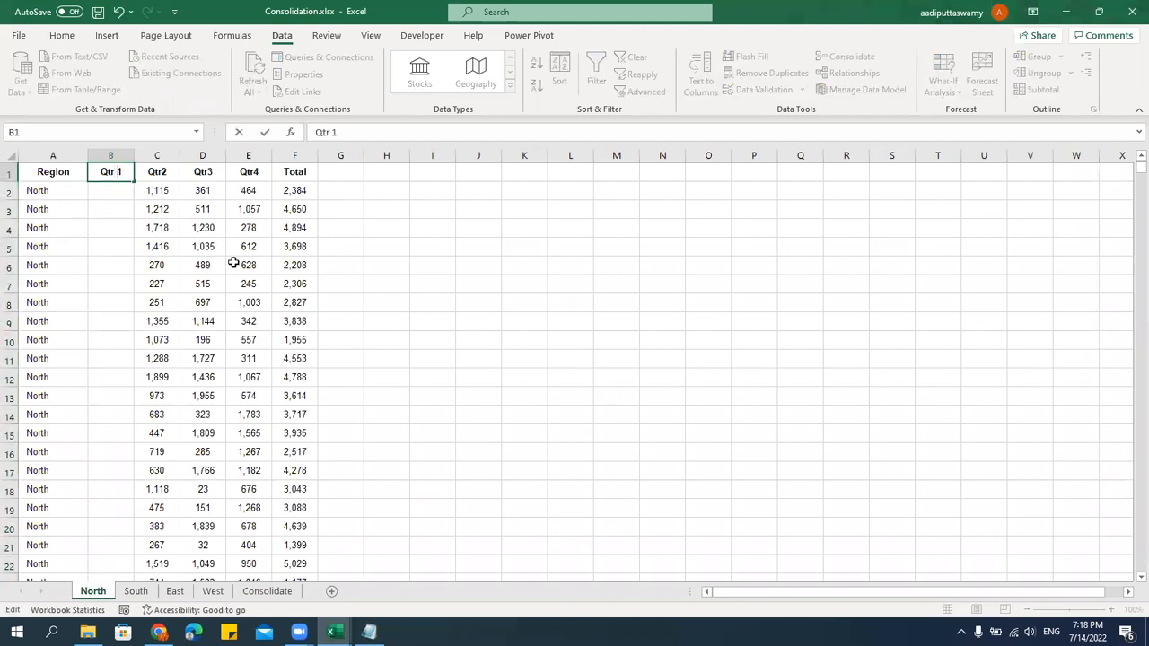
pyautogui.press('Return')
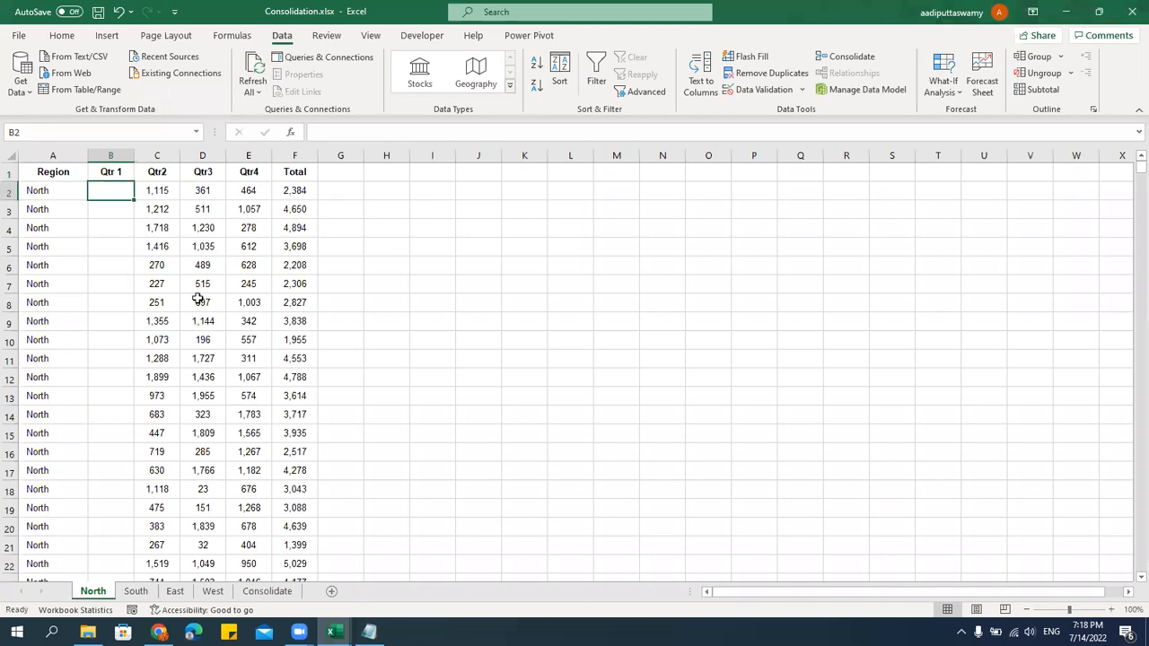
pyautogui.click(136, 591)
pyautogui.doubleClick(161, 172)
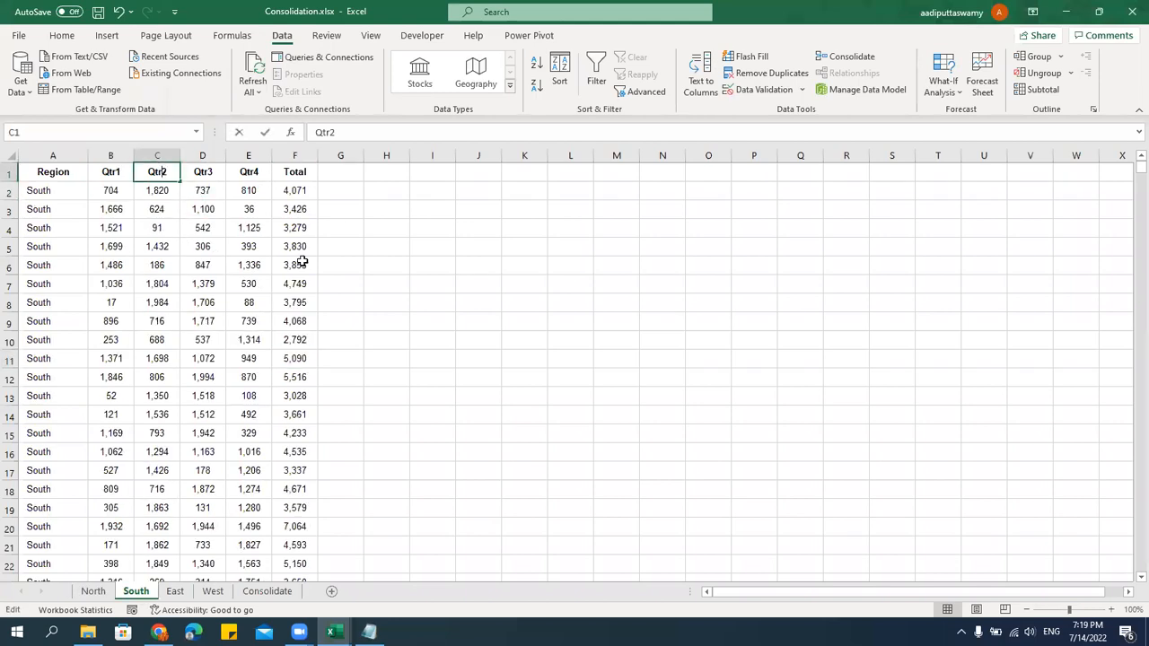
pyautogui.press('Return')
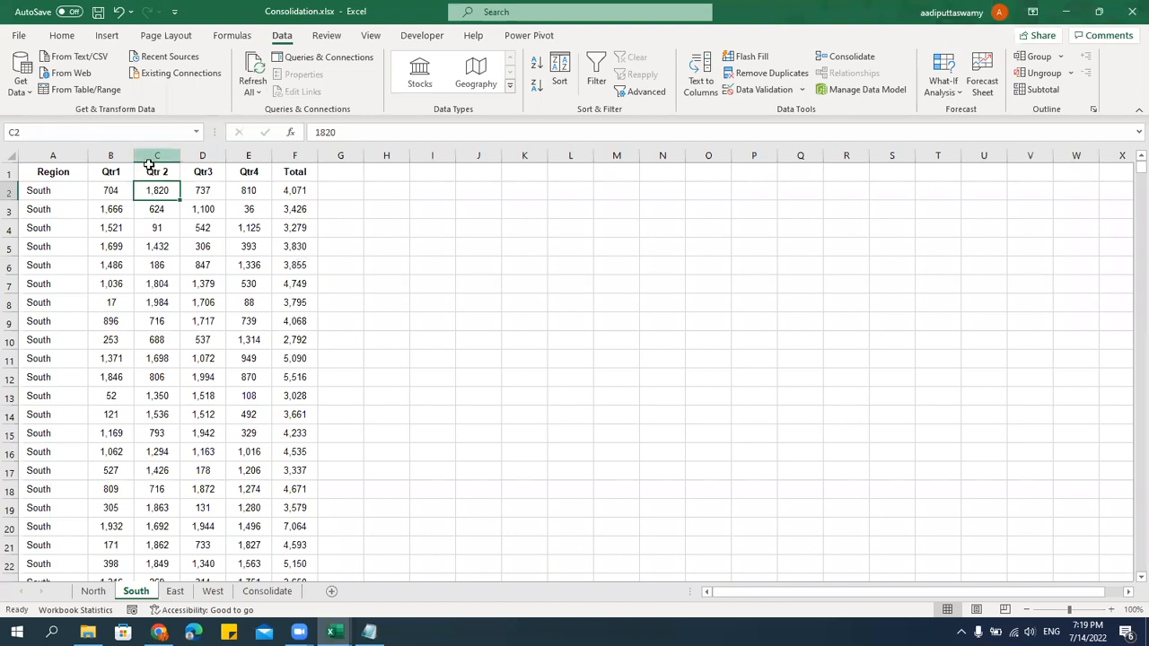
# Consolidate the four regional sheet references with the Sum function at cell D35 of the Consolidate sheet.
pyautogui.click(268, 590)
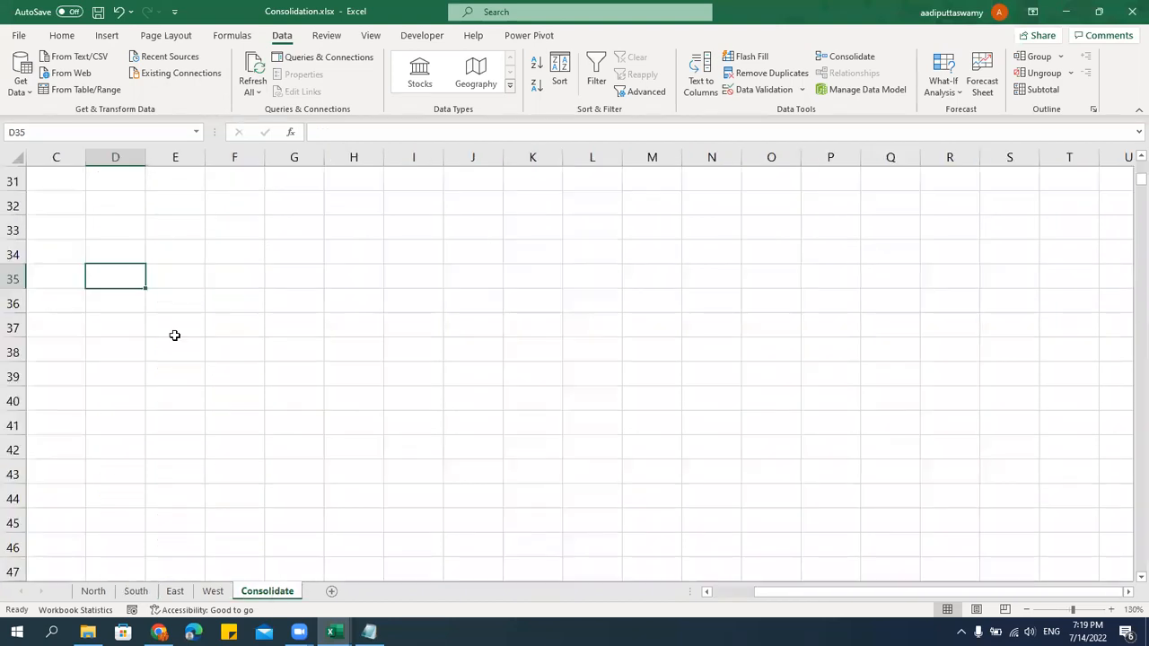
pyautogui.click(849, 56)
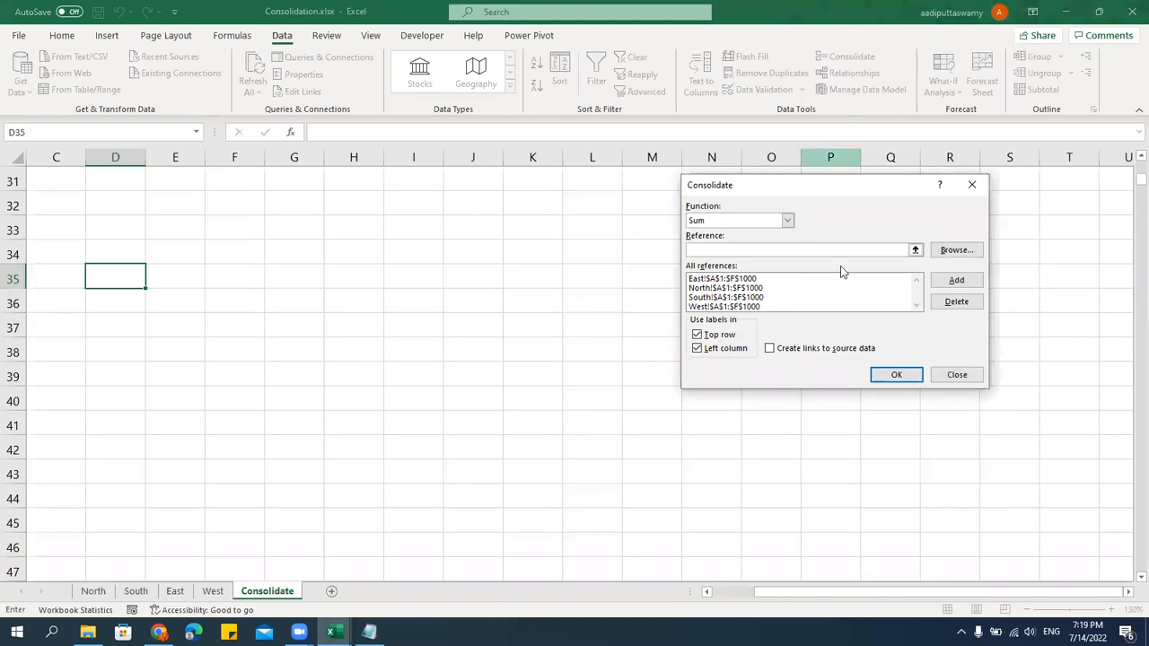
pyautogui.click(898, 375)
pyautogui.click(473, 521)
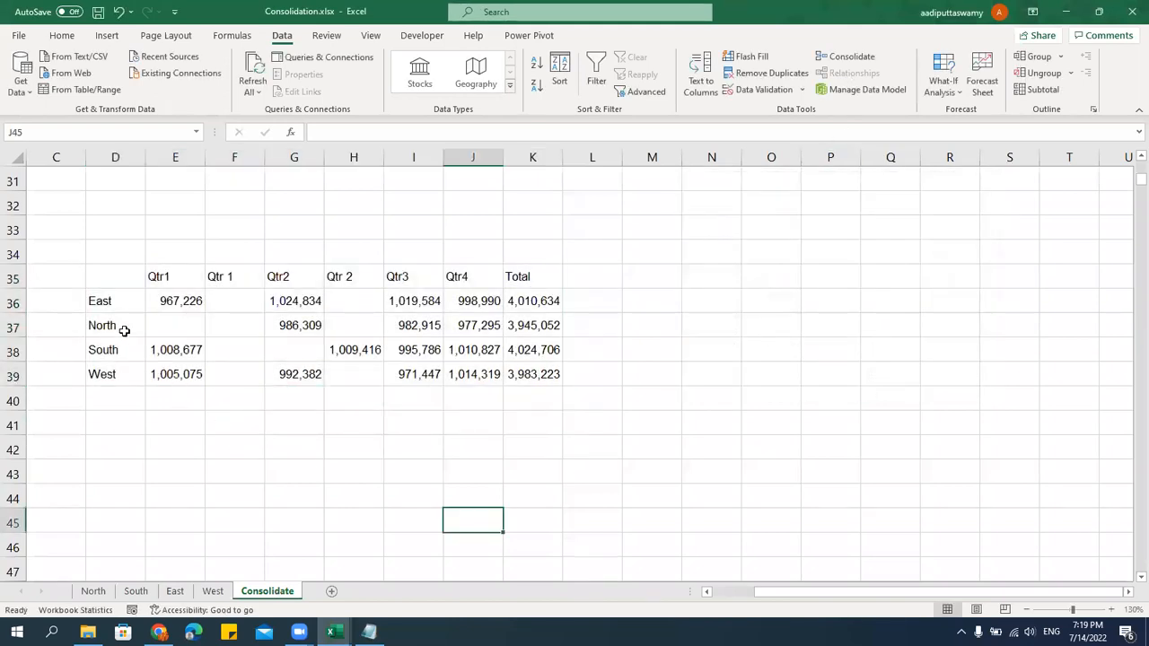
# Examine how the differently spelled Qtr 1 and Qtr 2 headers split the North and South sums across columns in the new table.
pyautogui.click(181, 321)
pyautogui.click(232, 328)
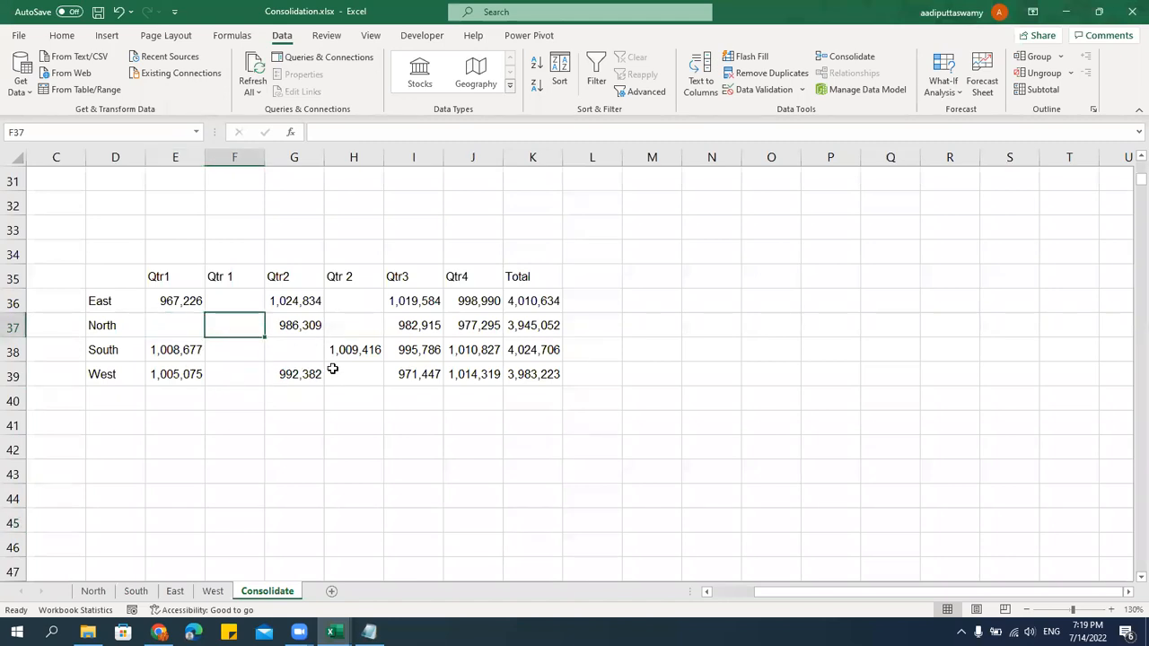
pyautogui.moveTo(294, 309); pyautogui.dragTo(296, 331)
pyautogui.click(295, 348)
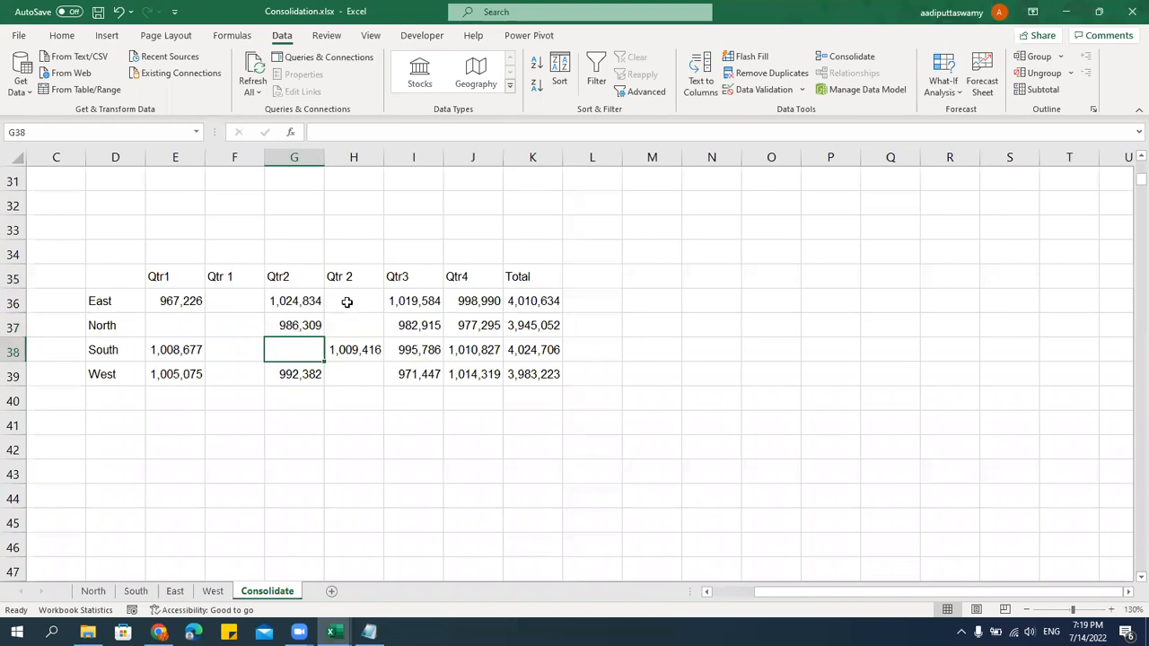
pyautogui.doubleClick(353, 278)
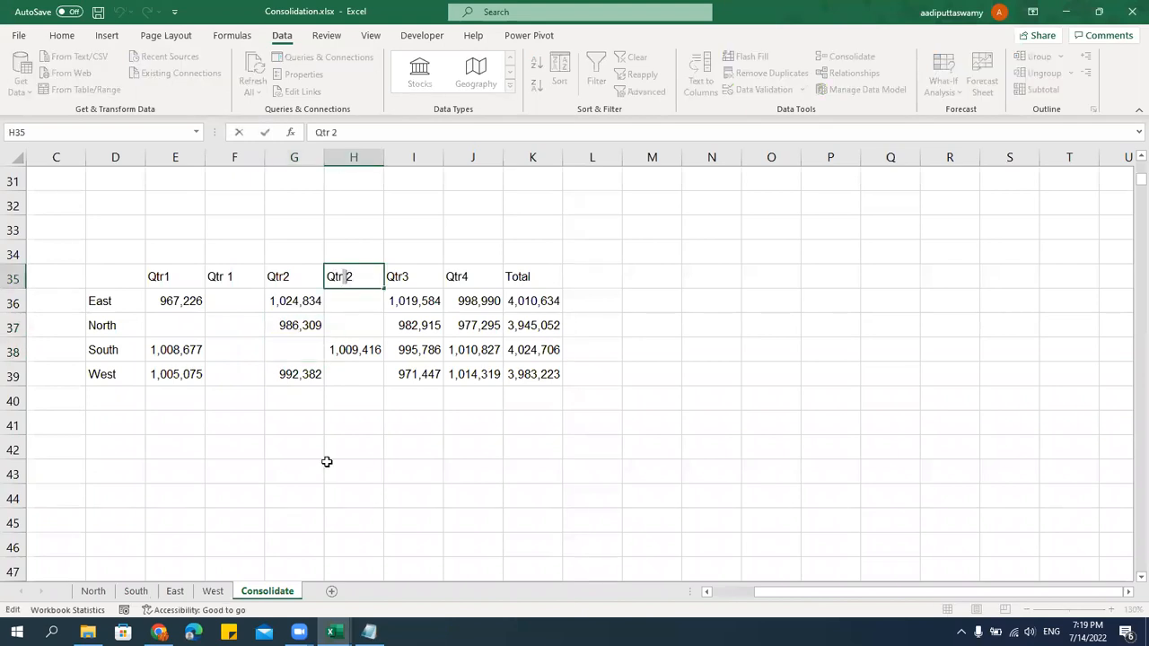
pyautogui.click(371, 346)
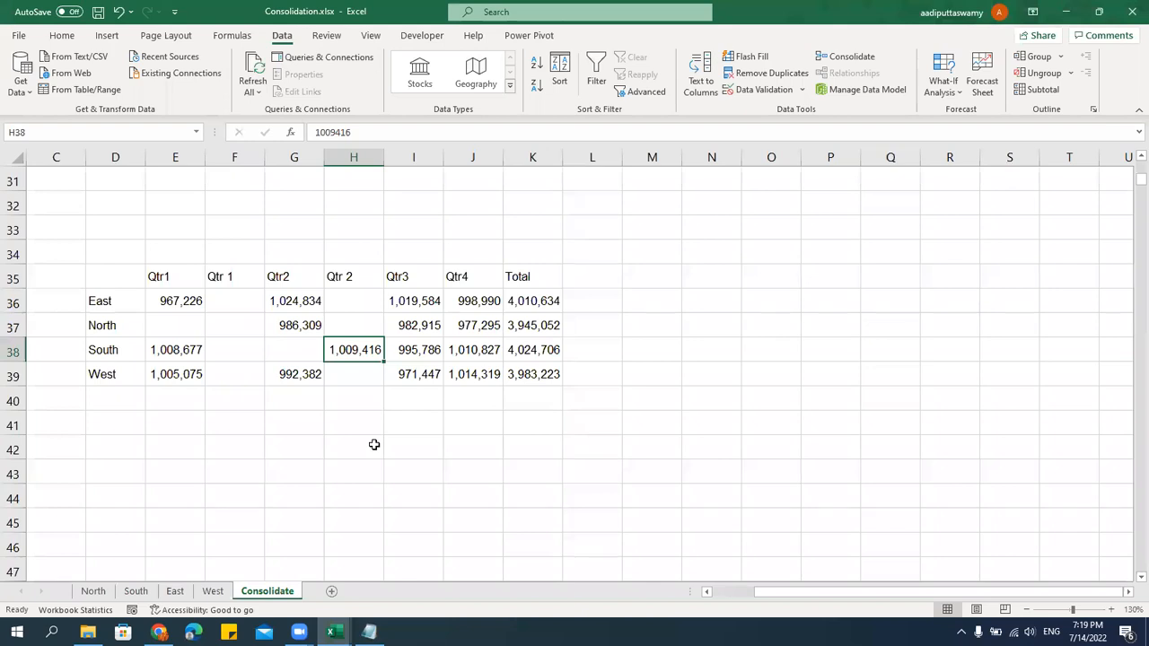
pyautogui.click(313, 280)
pyautogui.click(351, 278)
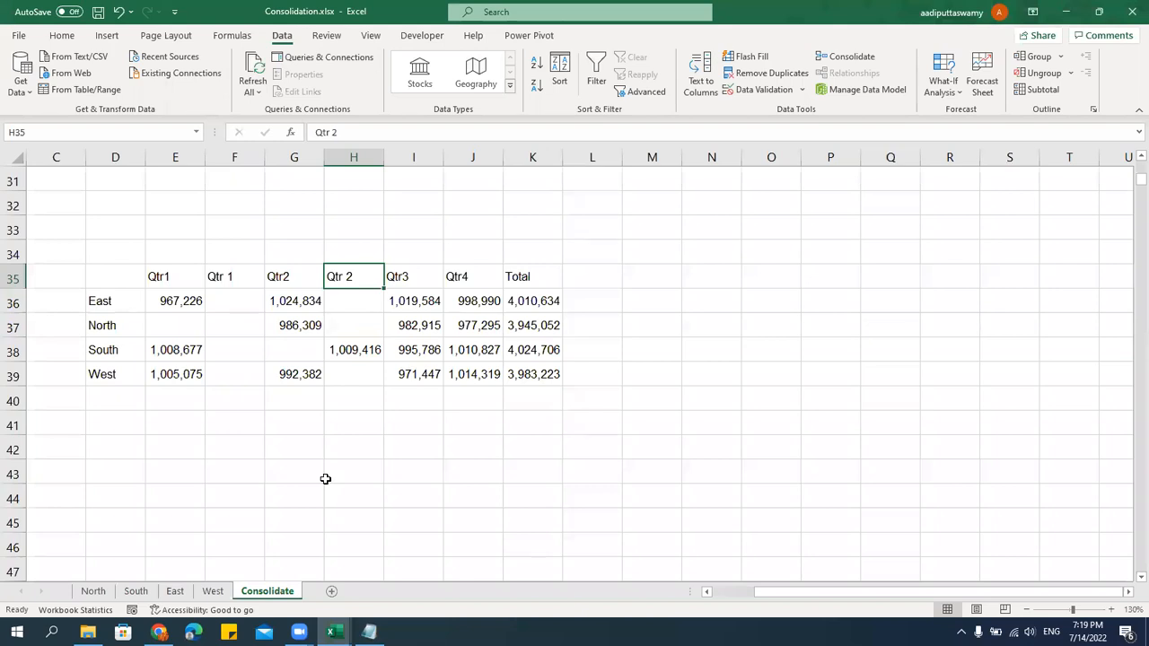
# Clear the contents of the entire Consolidate sheet.
pyautogui.click(18, 156)
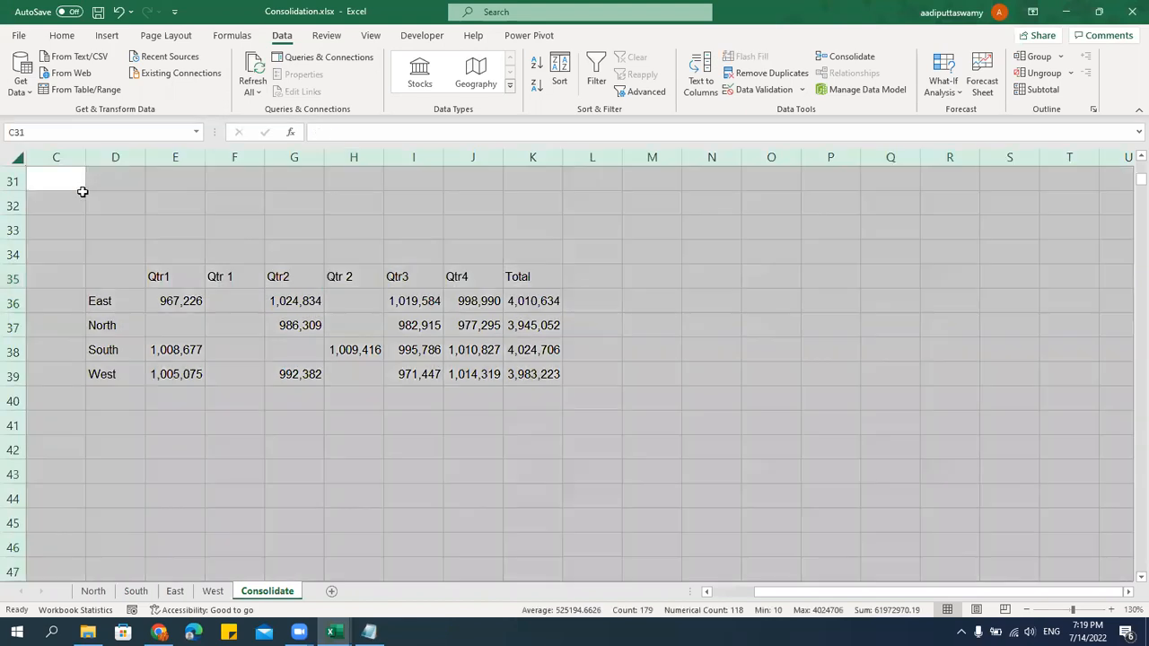
pyautogui.press('Delete')
pyautogui.click(338, 305)
pyautogui.scroll(10, 282, 293)
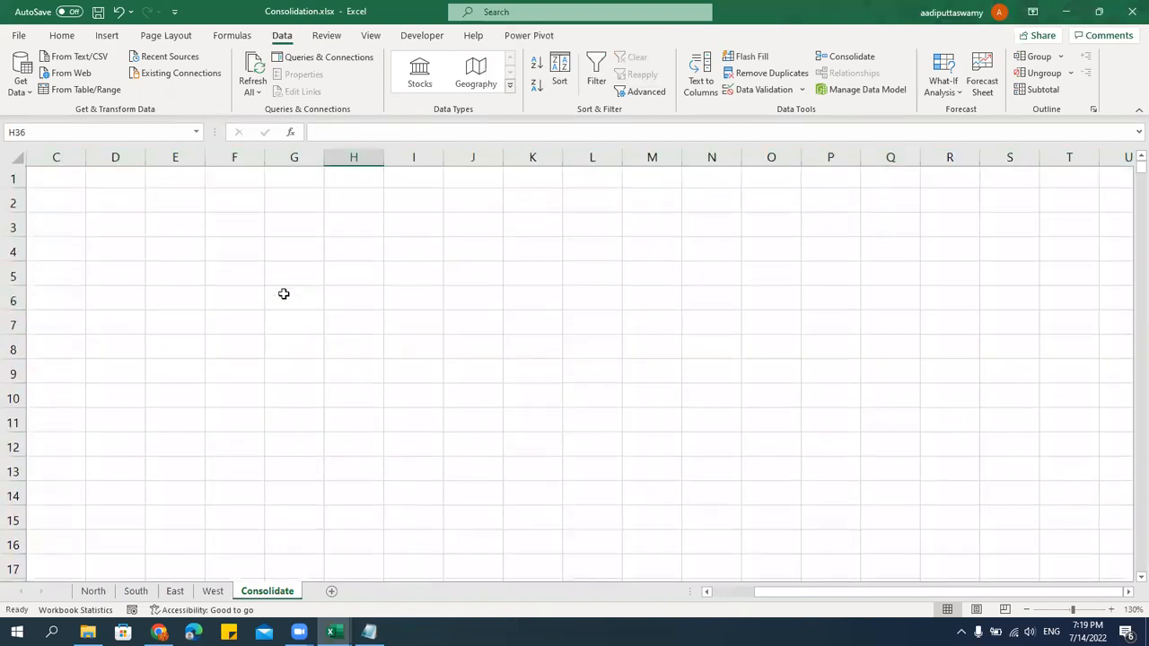
# Remove the East, North, South and West references from the Consolidate settings.
pyautogui.click(176, 202)
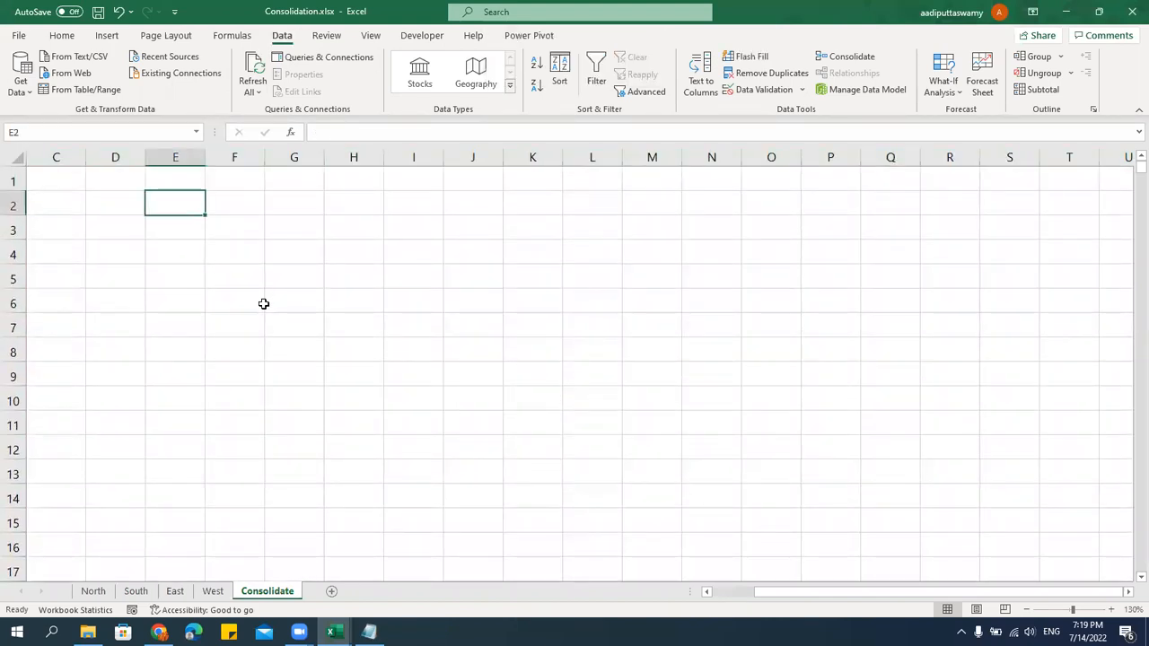
pyautogui.click(849, 59)
pyautogui.click(727, 278)
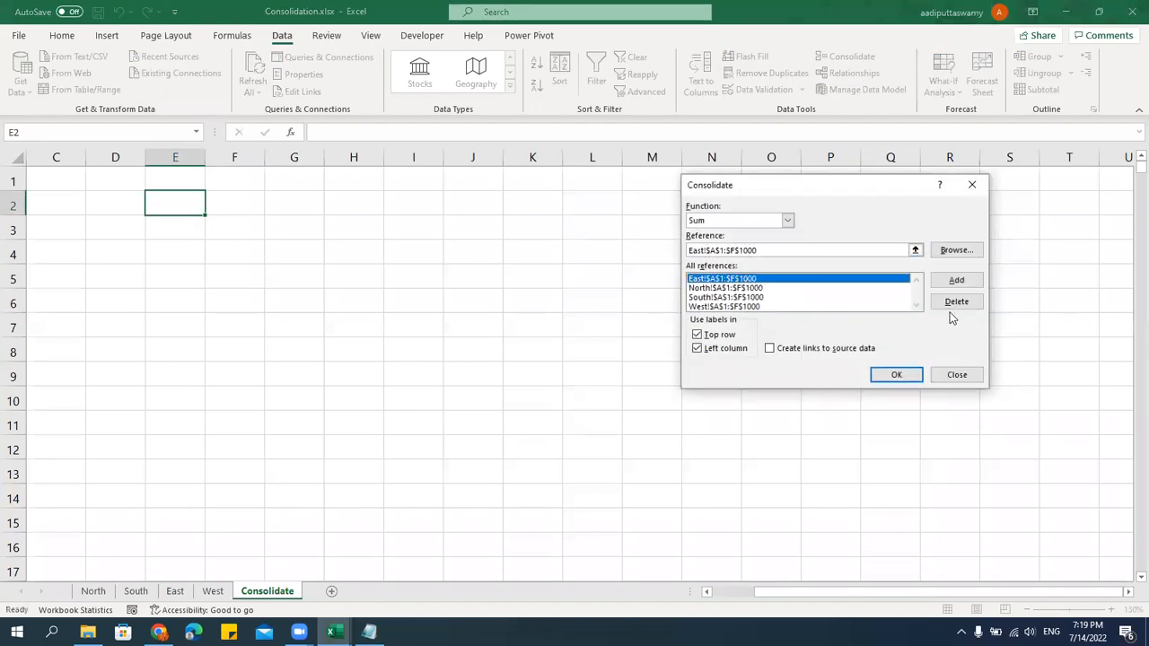
pyautogui.click(955, 302)
pyautogui.click(785, 279)
pyautogui.click(957, 302)
pyautogui.click(807, 281)
pyautogui.click(956, 302)
pyautogui.click(790, 279)
pyautogui.click(958, 303)
pyautogui.click(894, 377)
pyautogui.click(579, 358)
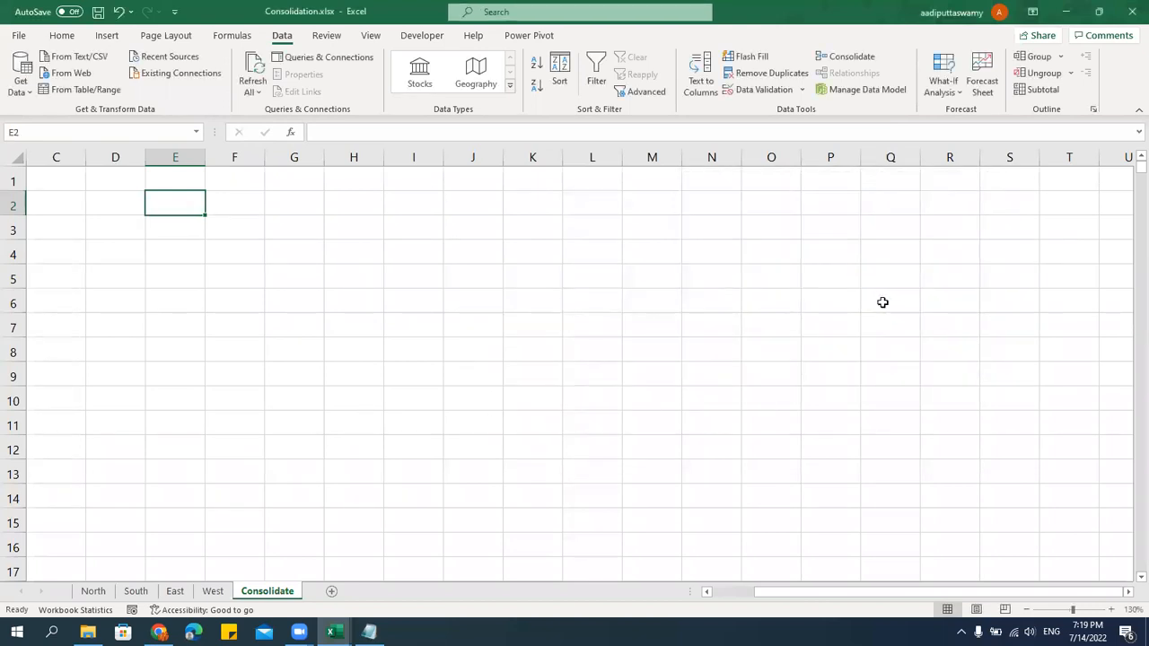
# Turn off the Top row and Left column label options in the Consolidate settings.
pyautogui.click(293, 325)
pyautogui.click(848, 58)
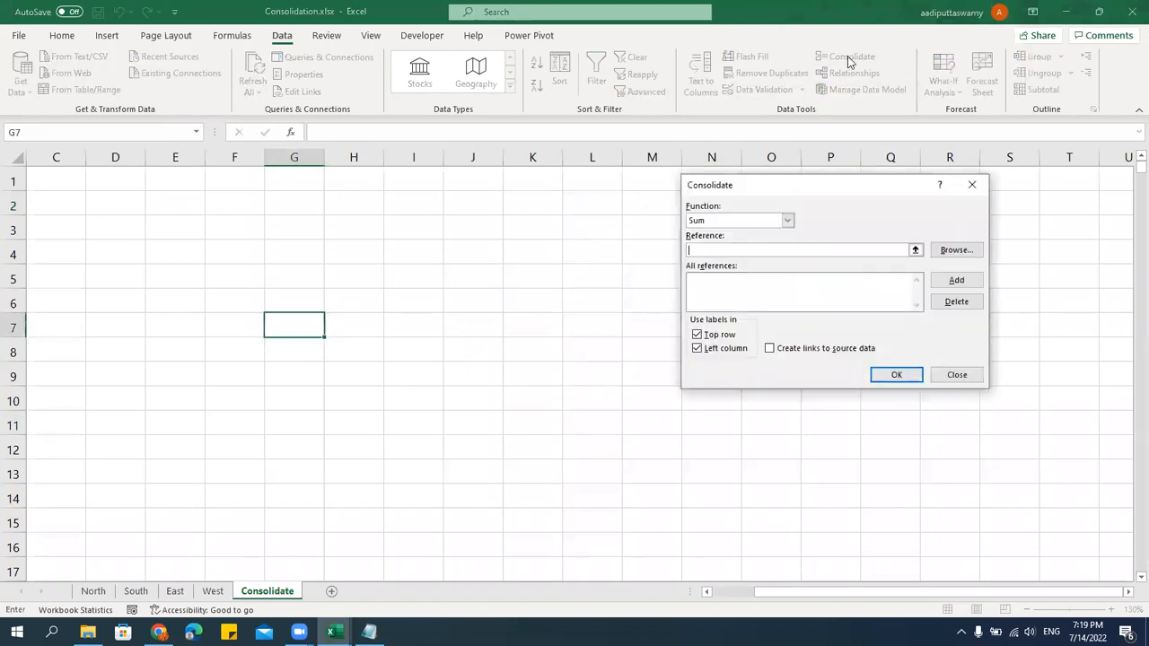
pyautogui.click(719, 335)
pyautogui.click(721, 349)
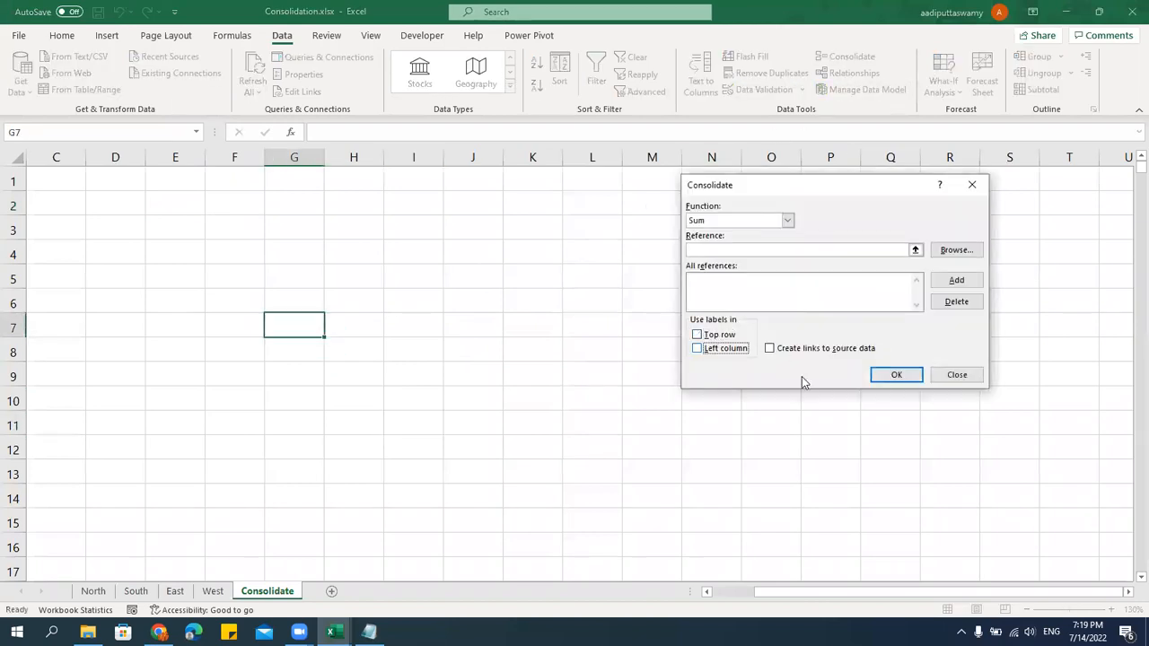
pyautogui.click(889, 375)
pyautogui.click(580, 362)
pyautogui.click(277, 293)
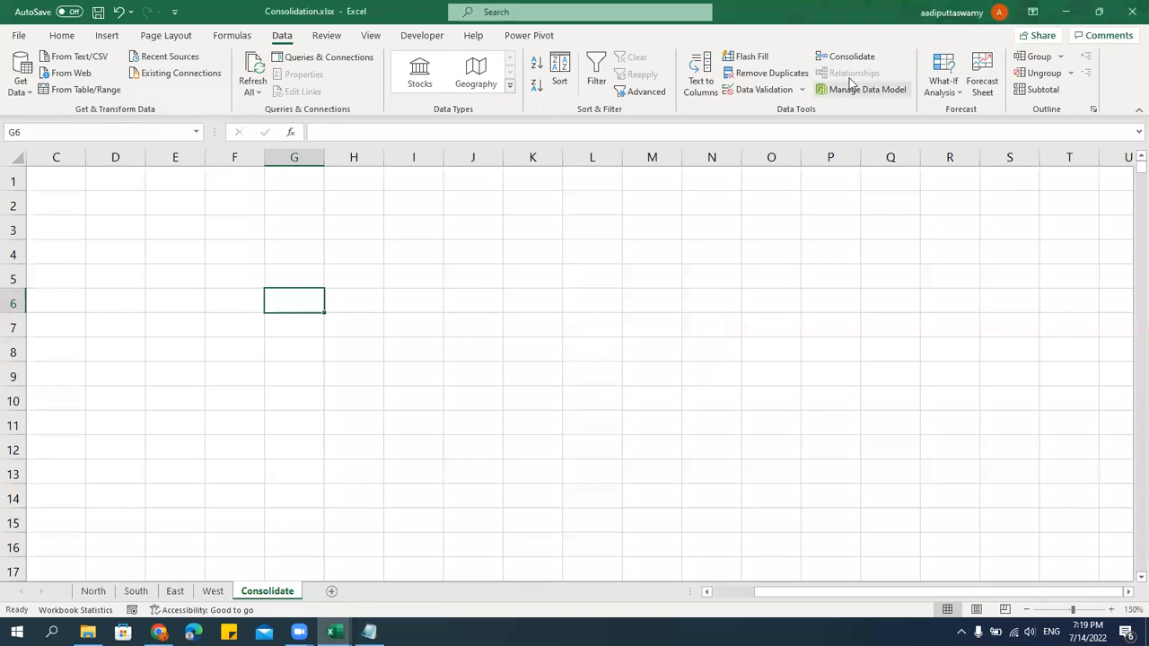
pyautogui.click(848, 58)
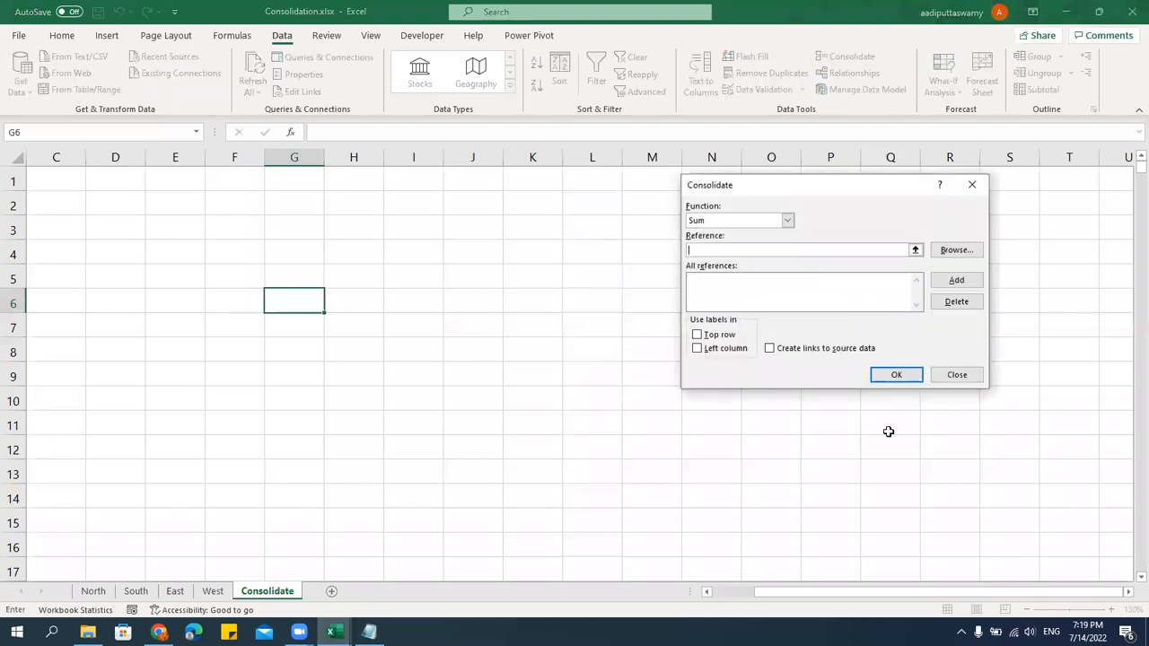
pyautogui.press('Escape')
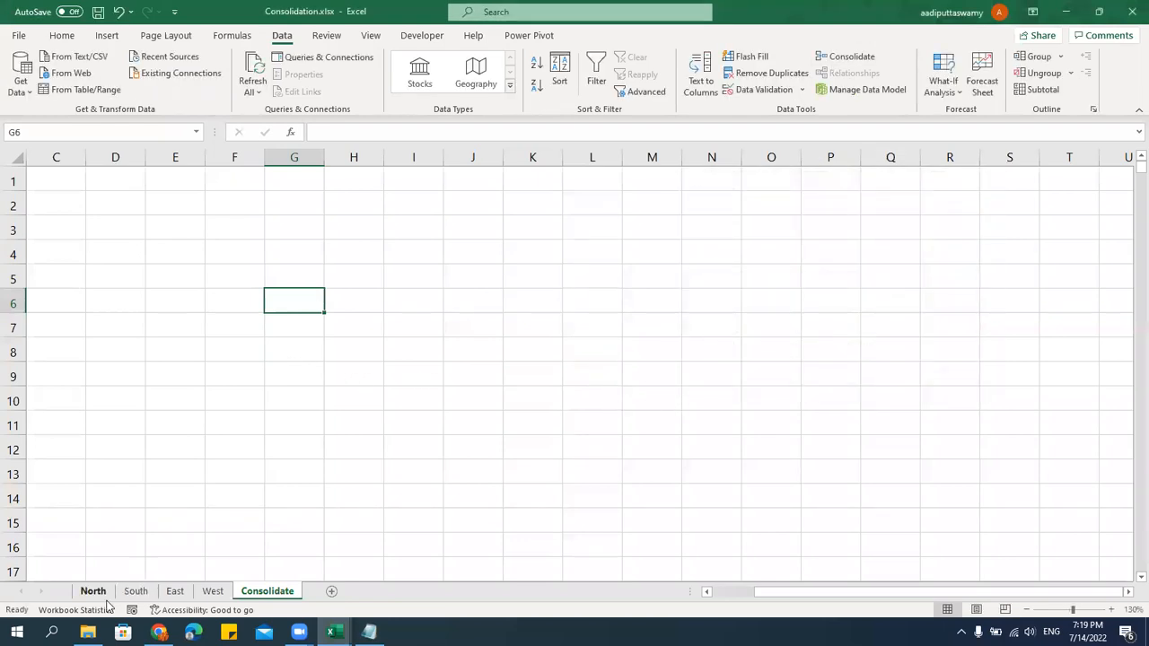
# Start a Sum consolidation at cell G6 and add the North sheet's range A1:F1000 as a reference.
pyautogui.click(851, 57)
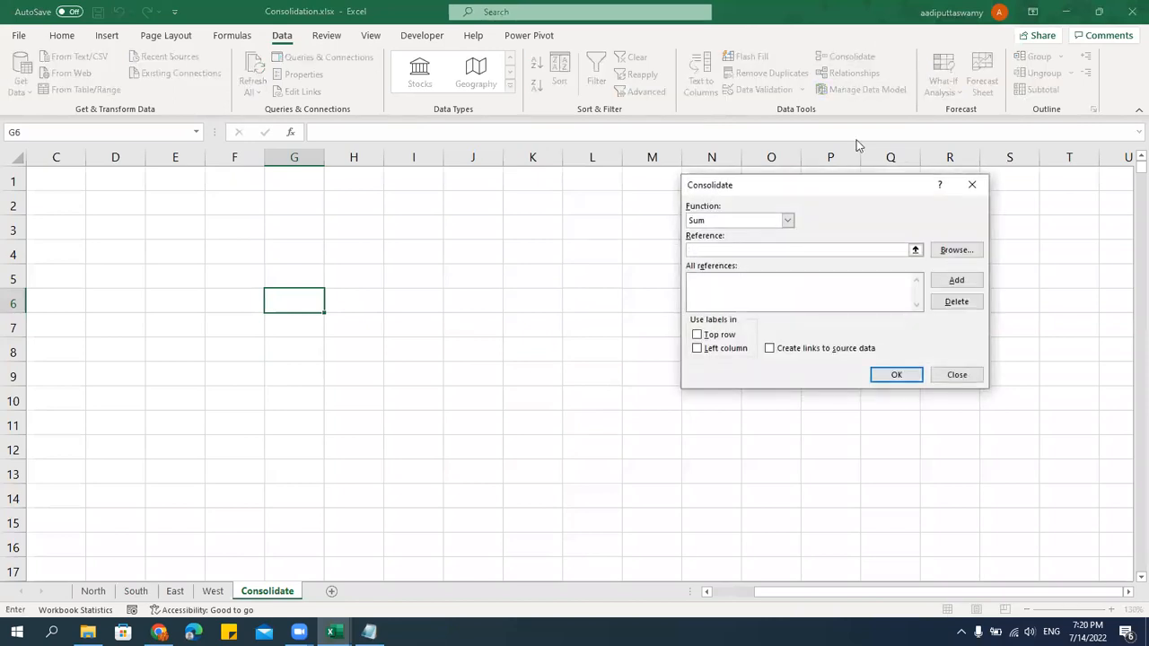
pyautogui.click(916, 249)
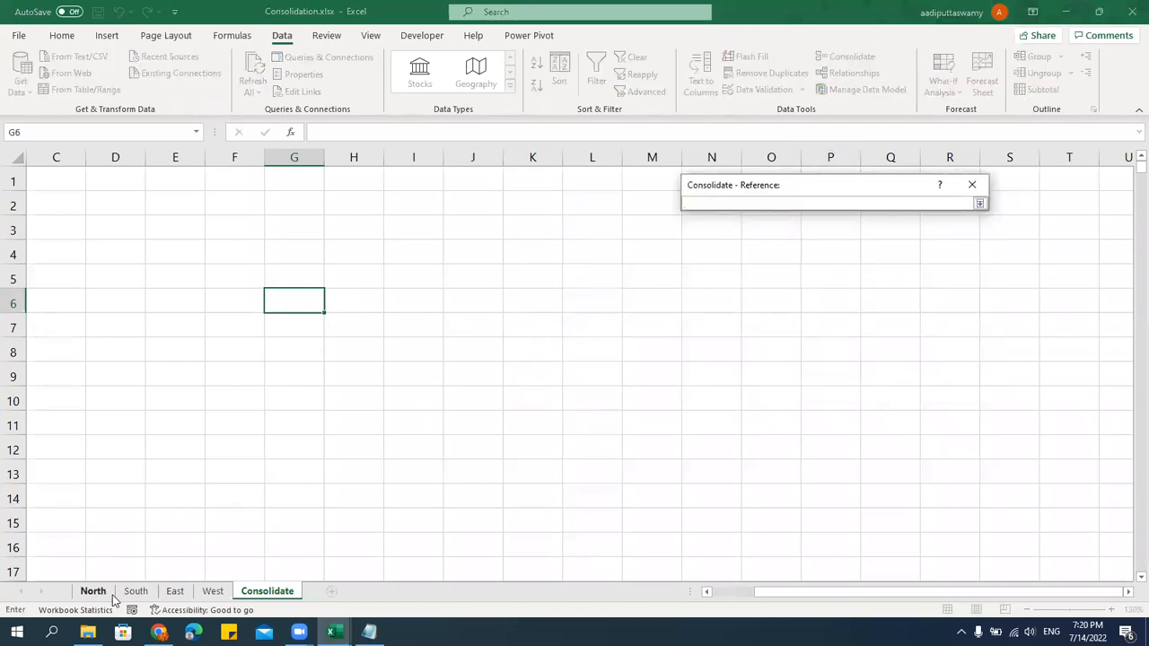
pyautogui.click(94, 592)
pyautogui.click(54, 171)
pyautogui.hotkey('ctrl', 'shift', 'Right')
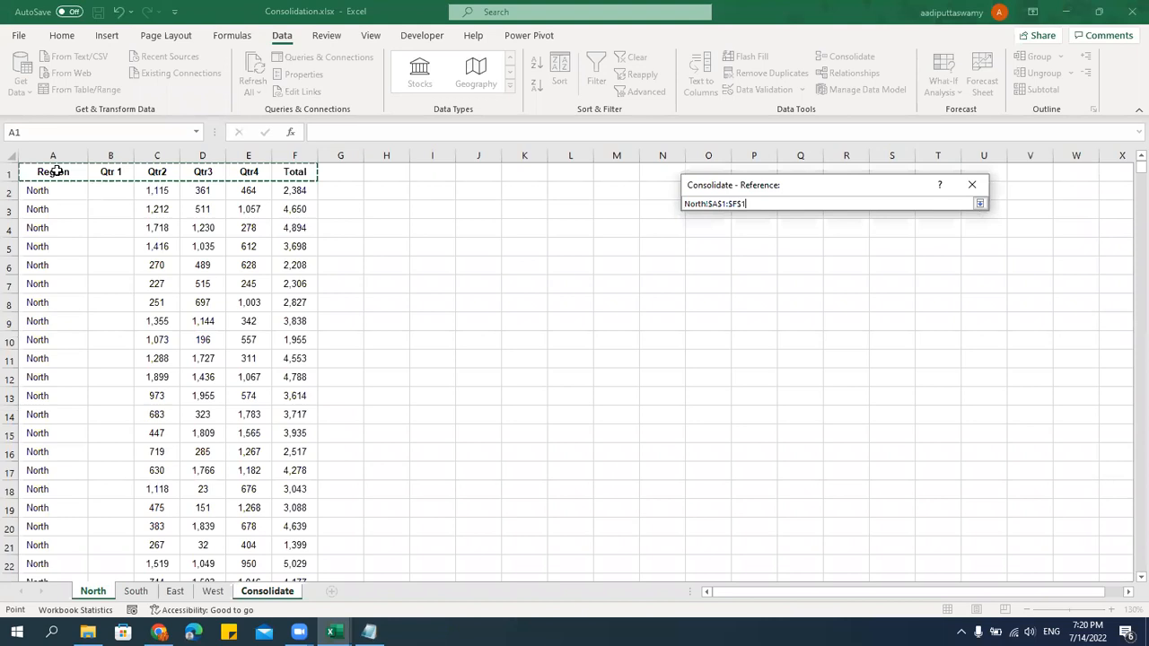
pyautogui.hotkey('ctrl', 'shift', 'Down')
pyautogui.click(981, 204)
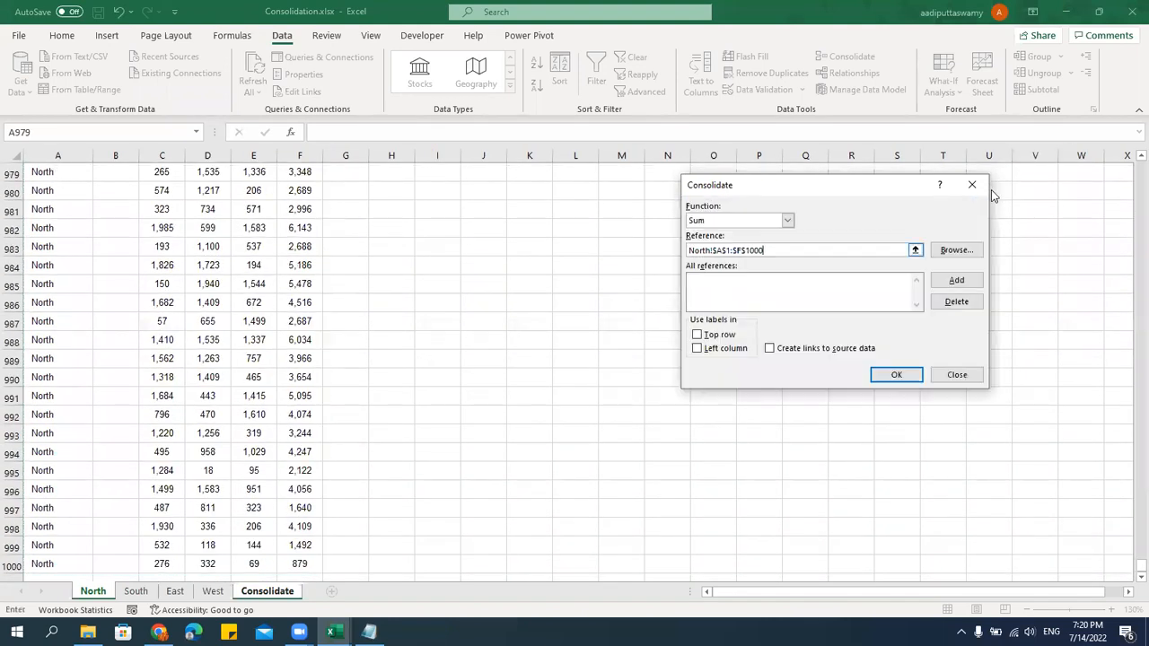
pyautogui.click(956, 280)
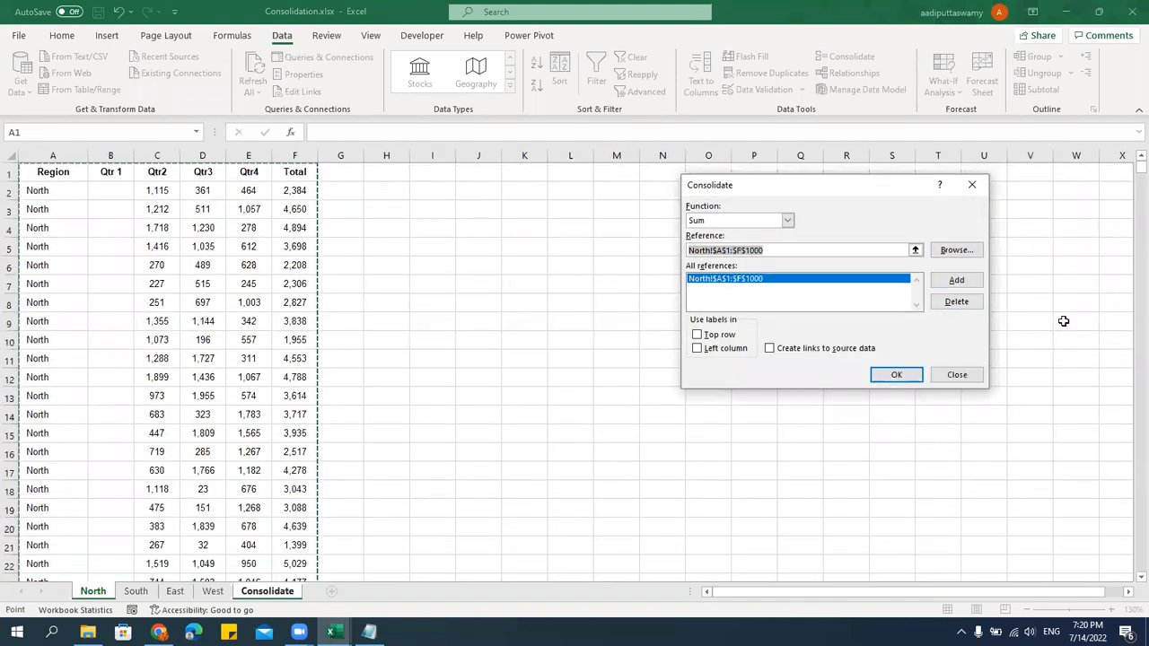
# Add the range A1:F1000 from the South, East and West sheets as consolidation references.
pyautogui.click(136, 592)
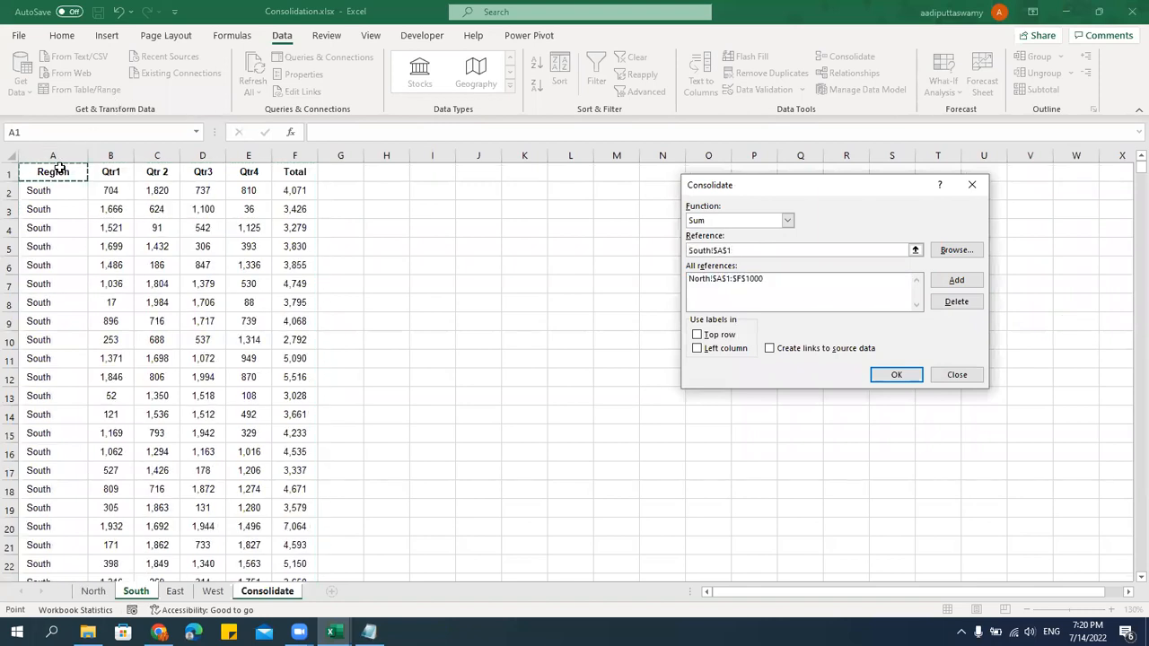
pyautogui.click(956, 280)
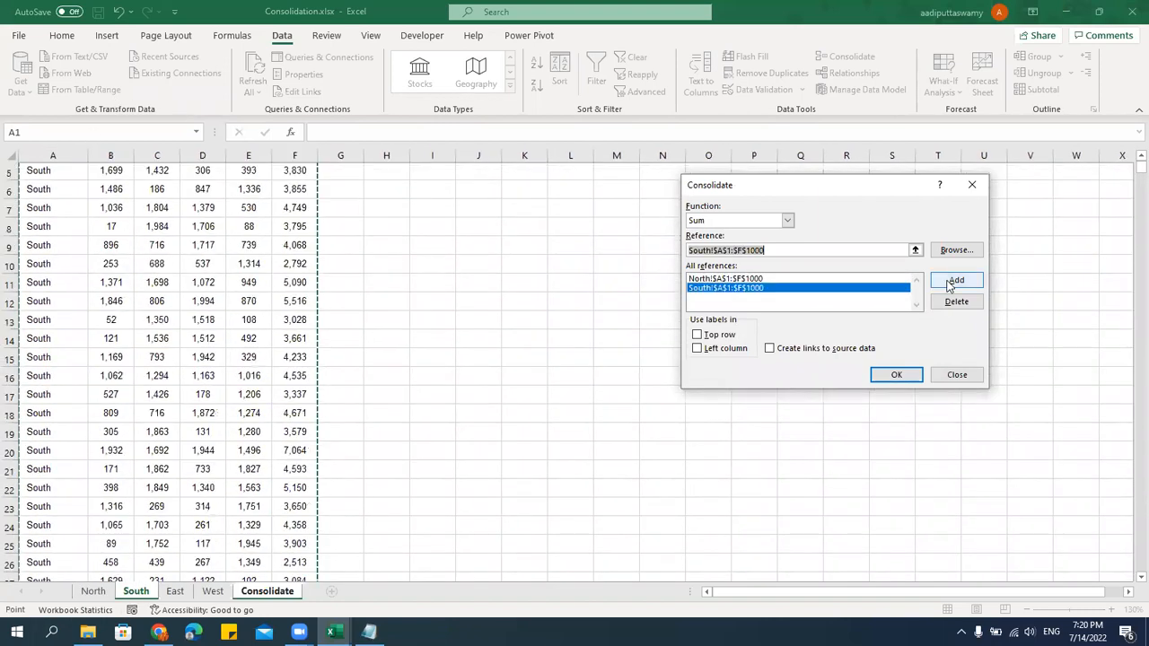
pyautogui.click(175, 591)
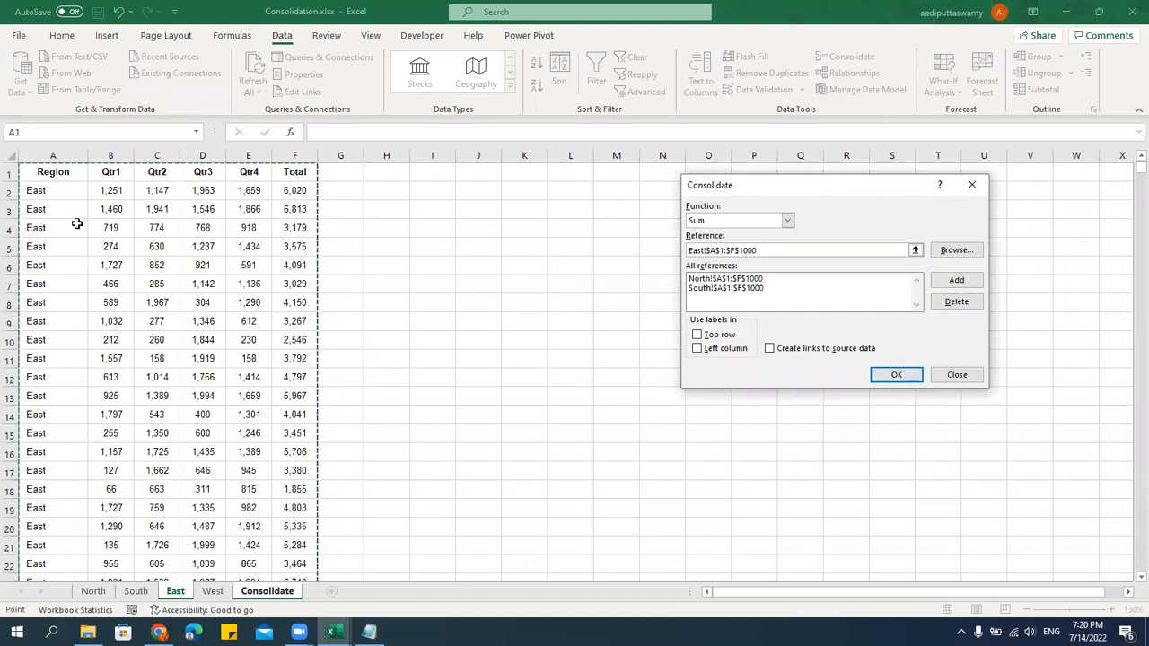
pyautogui.moveTo(49, 172); pyautogui.dragTo(56, 173)
pyautogui.write('000')
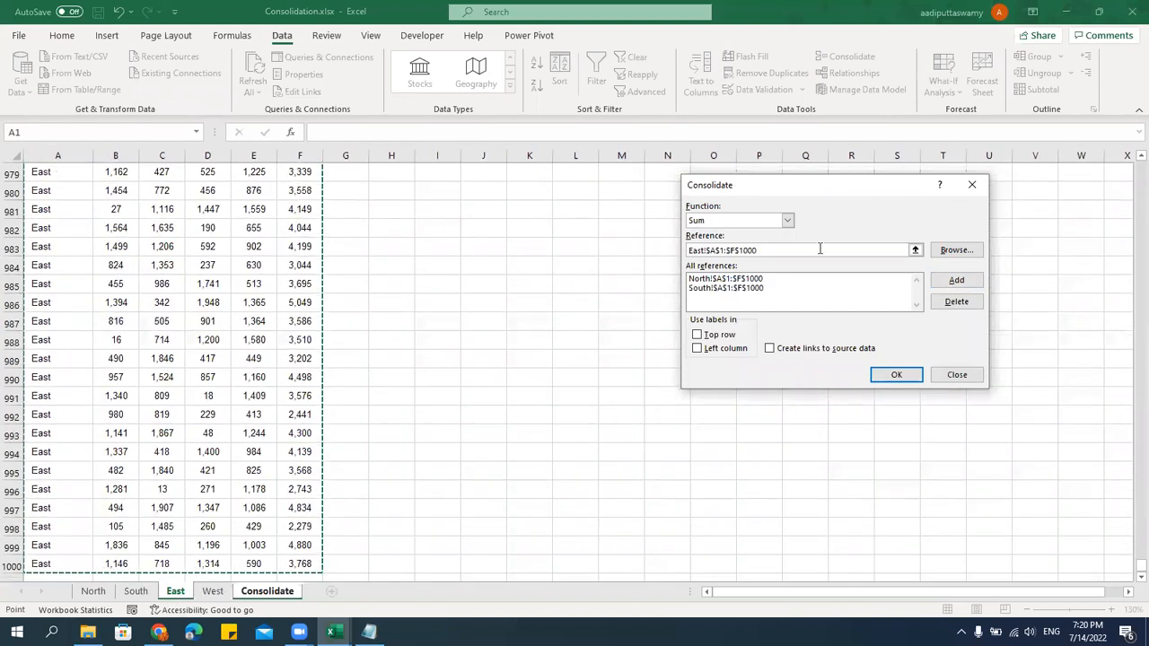
pyautogui.click(956, 280)
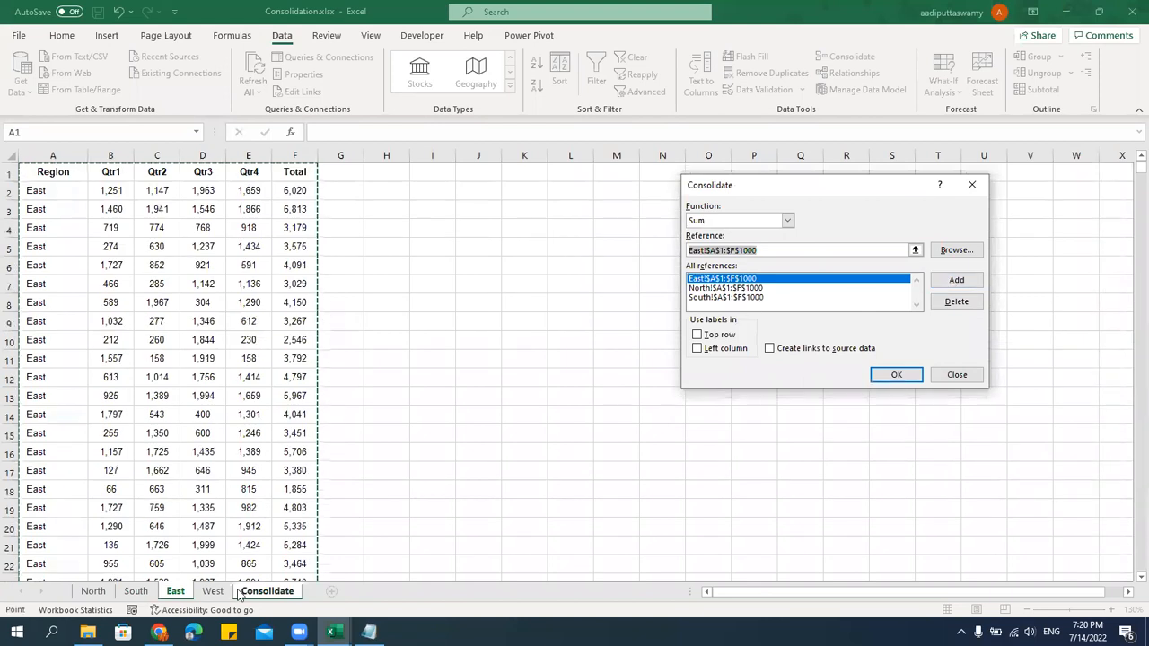
pyautogui.click(215, 591)
pyautogui.click(57, 175)
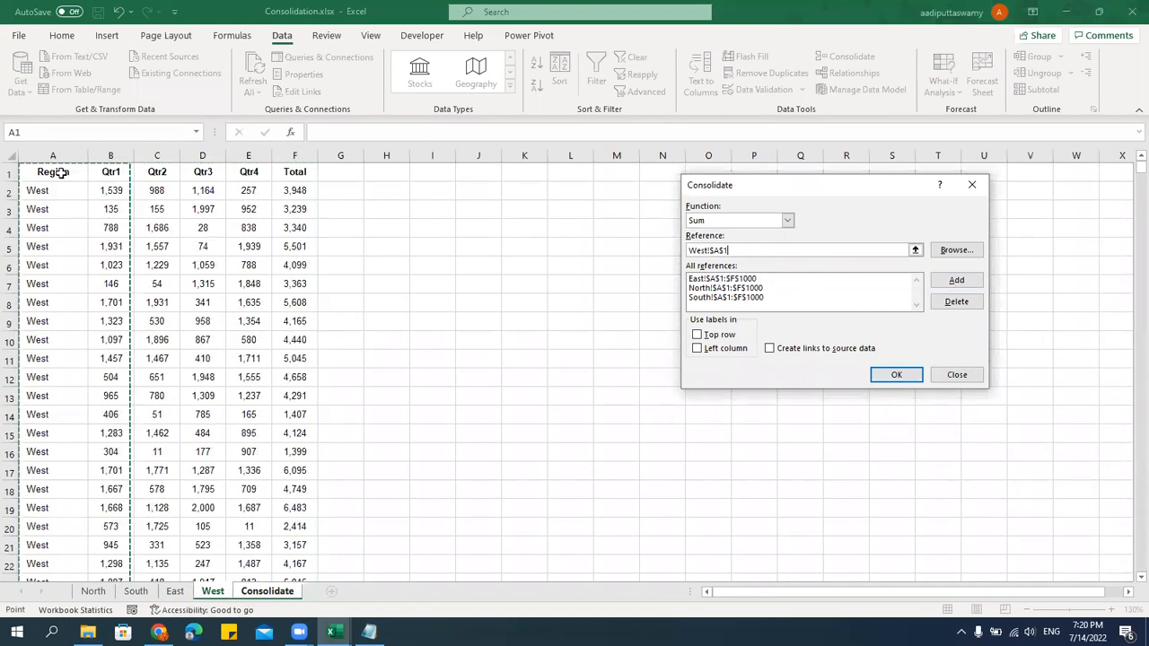
pyautogui.write(':$F$1000')
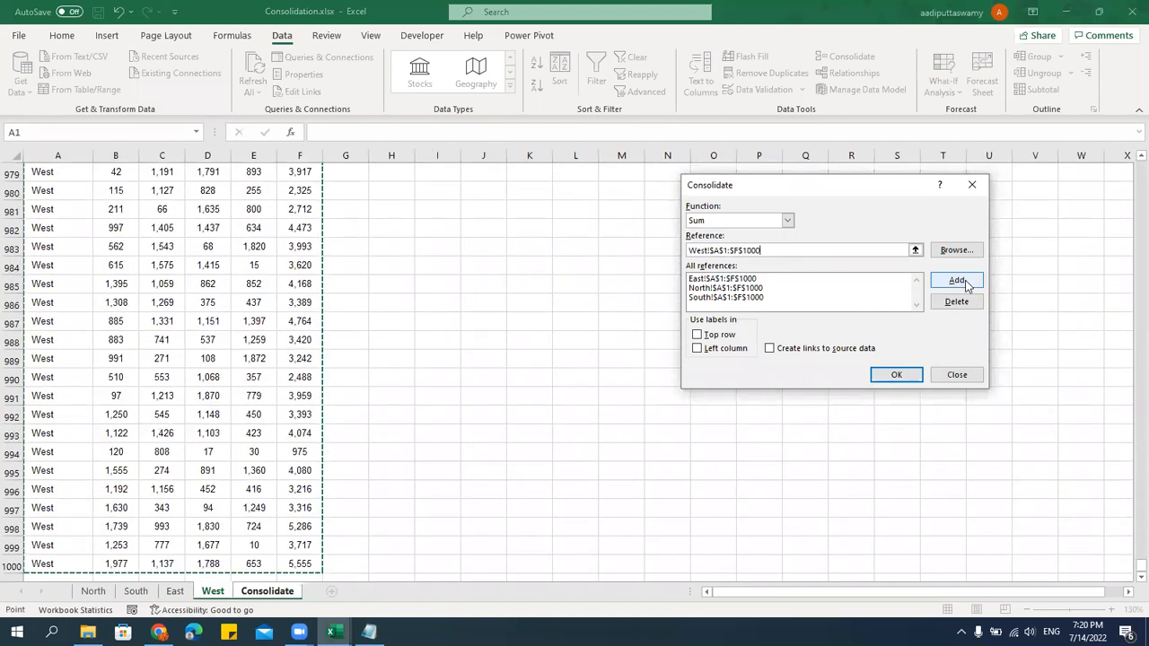
pyautogui.click(956, 280)
# Use the top row and left column as labels and generate the Sum consolidation at G6.
pyautogui.click(718, 335)
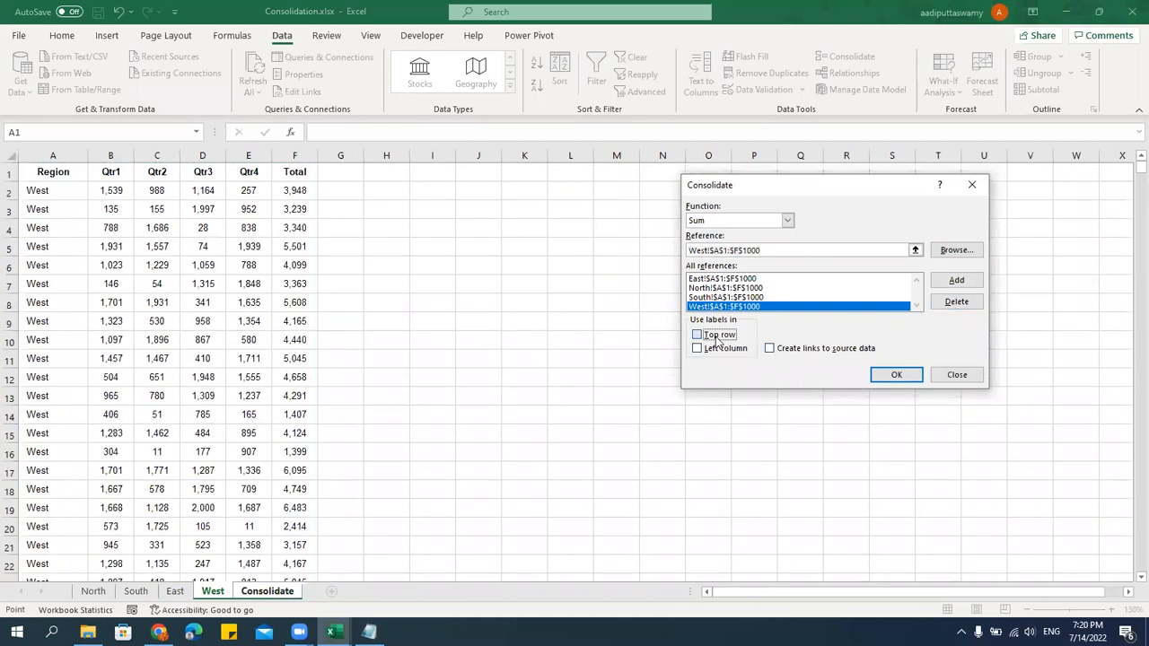
pyautogui.click(715, 350)
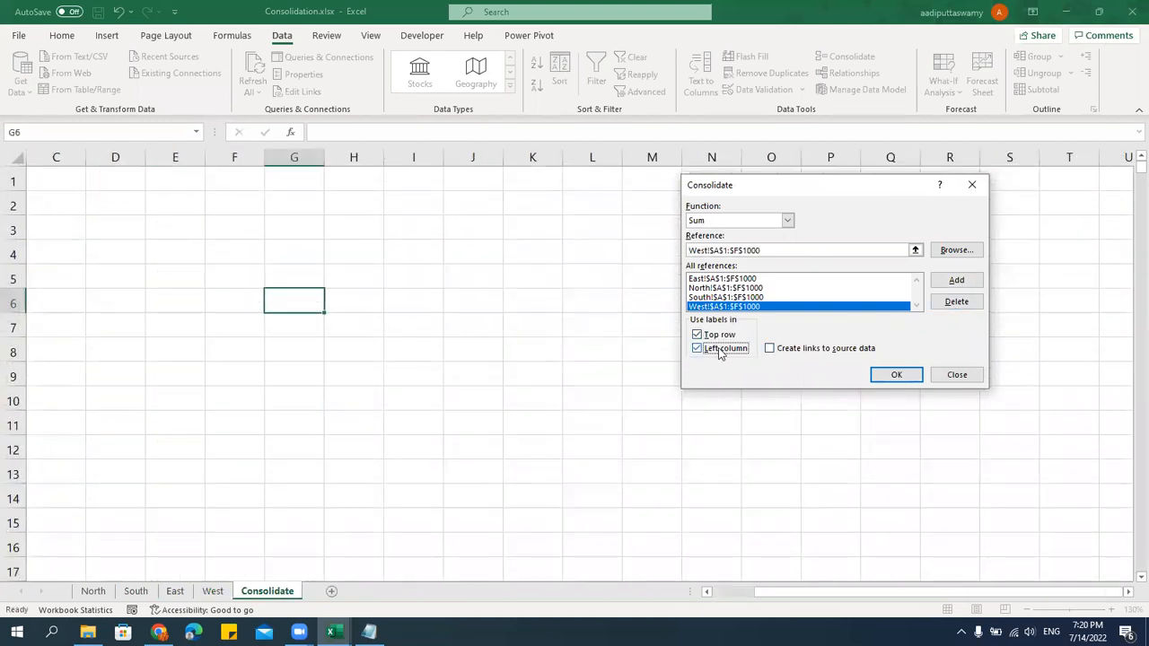
pyautogui.click(896, 374)
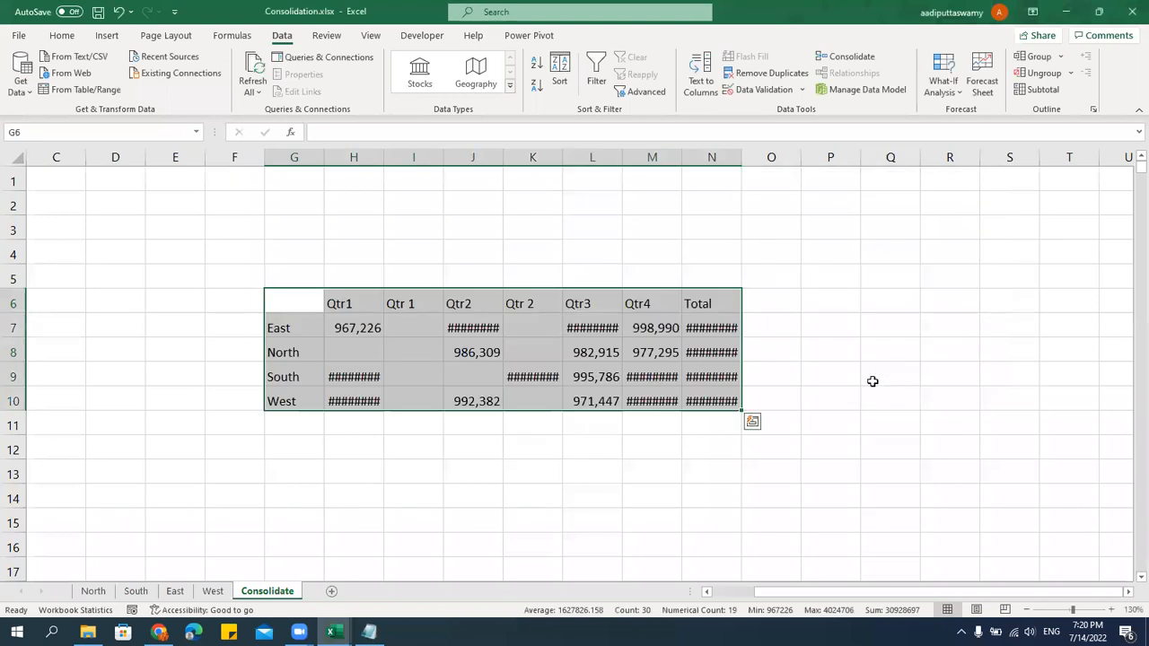
pyautogui.click(523, 304)
# Remove the space from the header in cell B1 of the North sheet so it reads Qtr1.
pyautogui.click(93, 590)
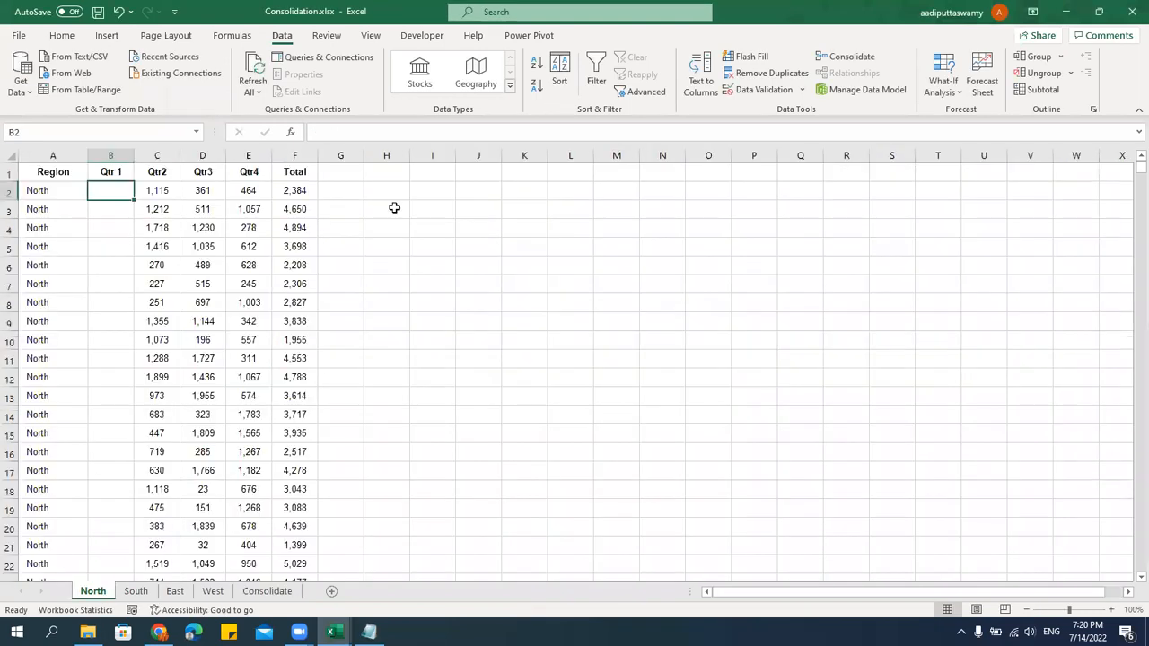
pyautogui.click(119, 173)
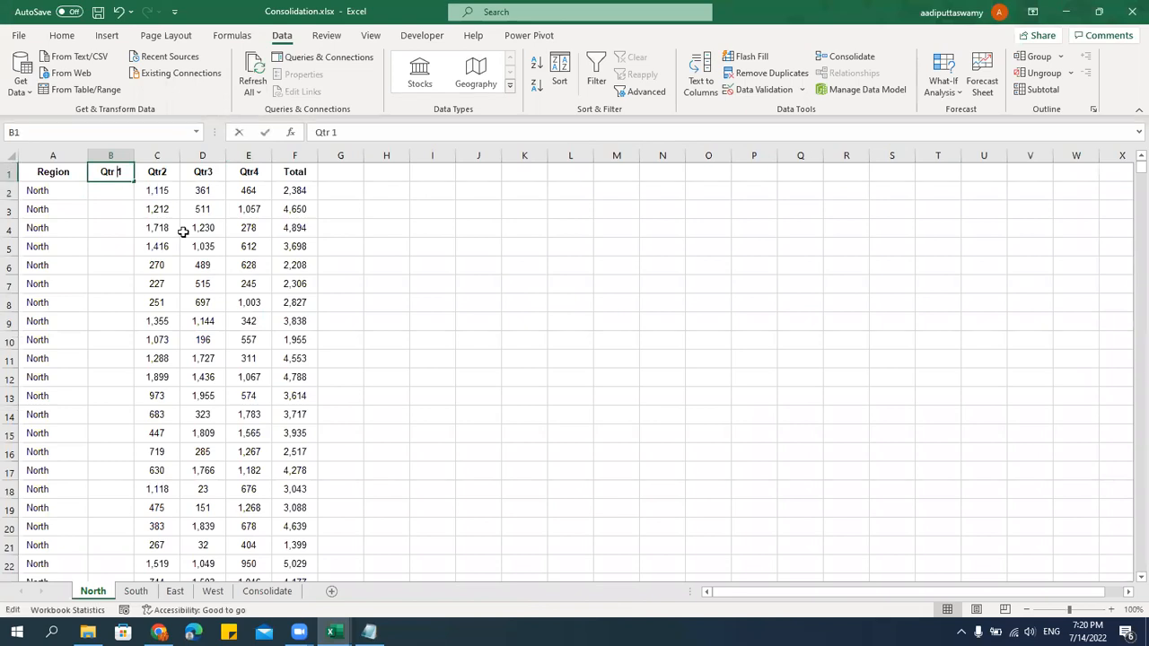
pyautogui.press('F2')
pyautogui.press('BackSpace')
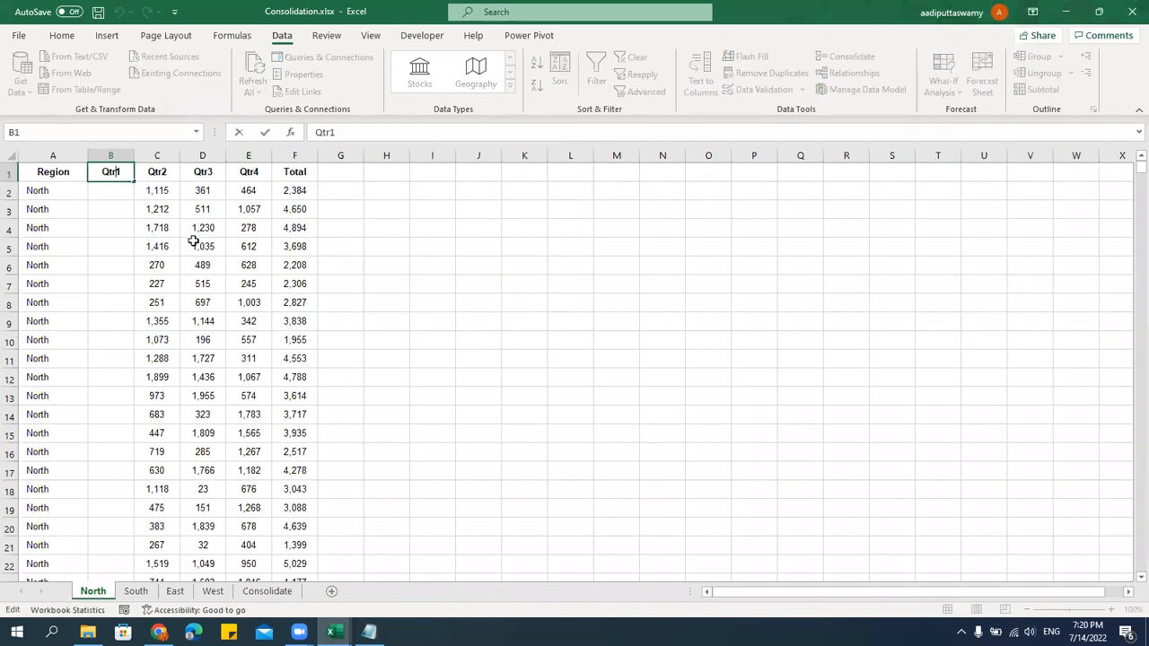
pyautogui.press('Return')
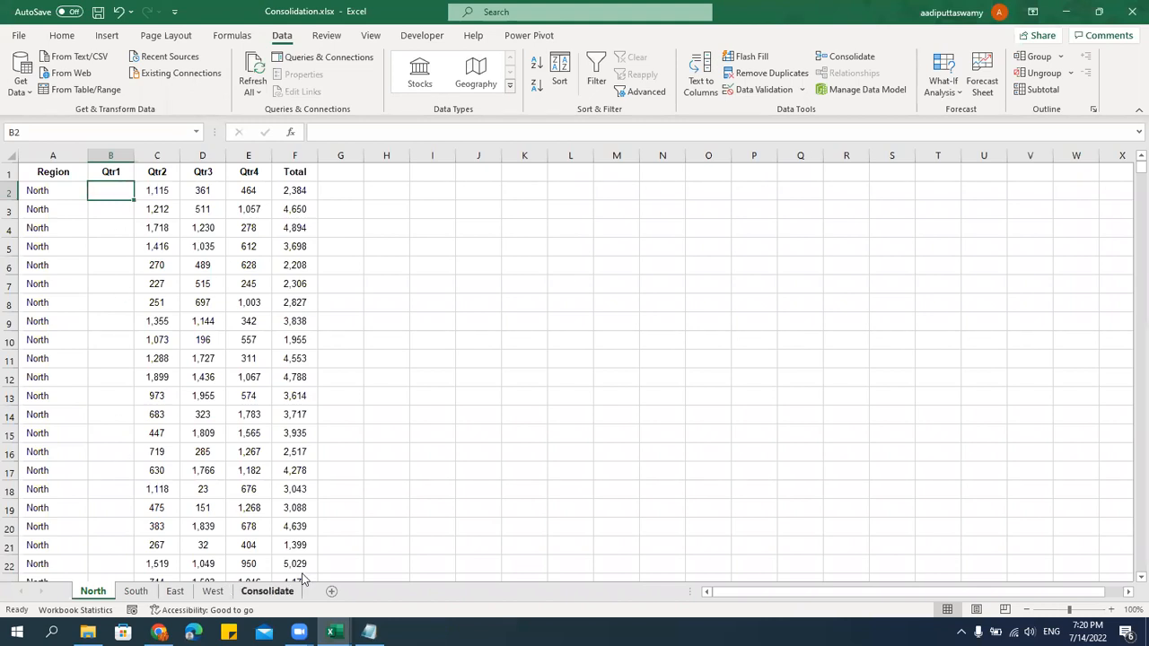
# Return to the Consolidate sheet and close the Consolidation workbook without saving.
pyautogui.click(268, 591)
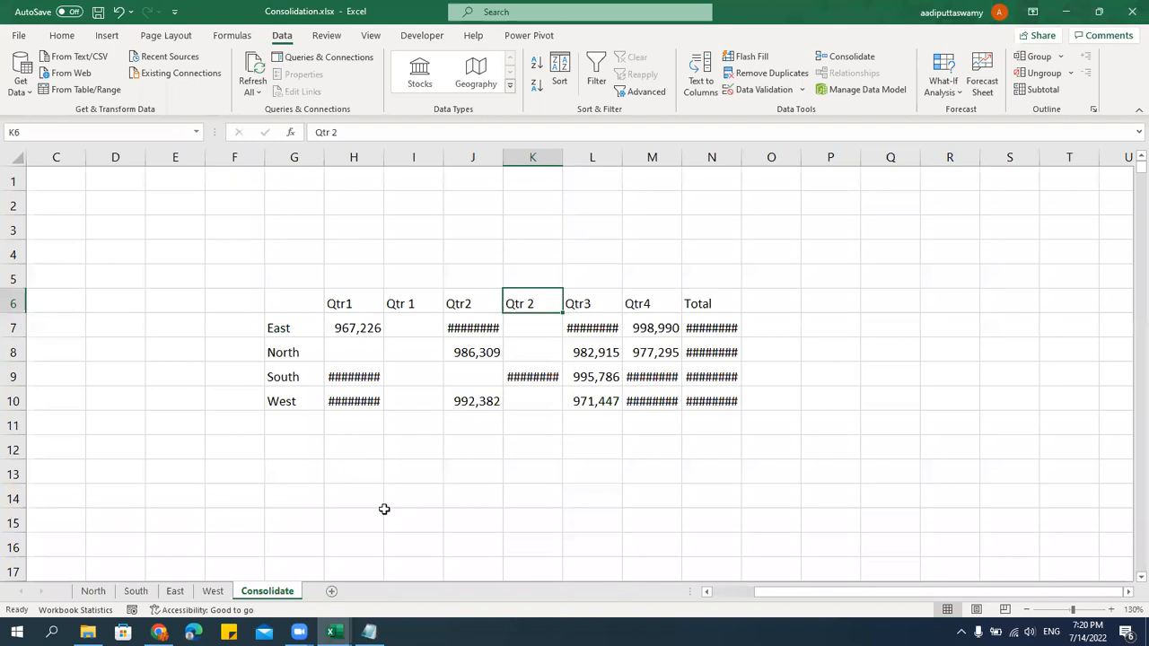
pyautogui.click(1130, 17)
pyautogui.click(579, 331)
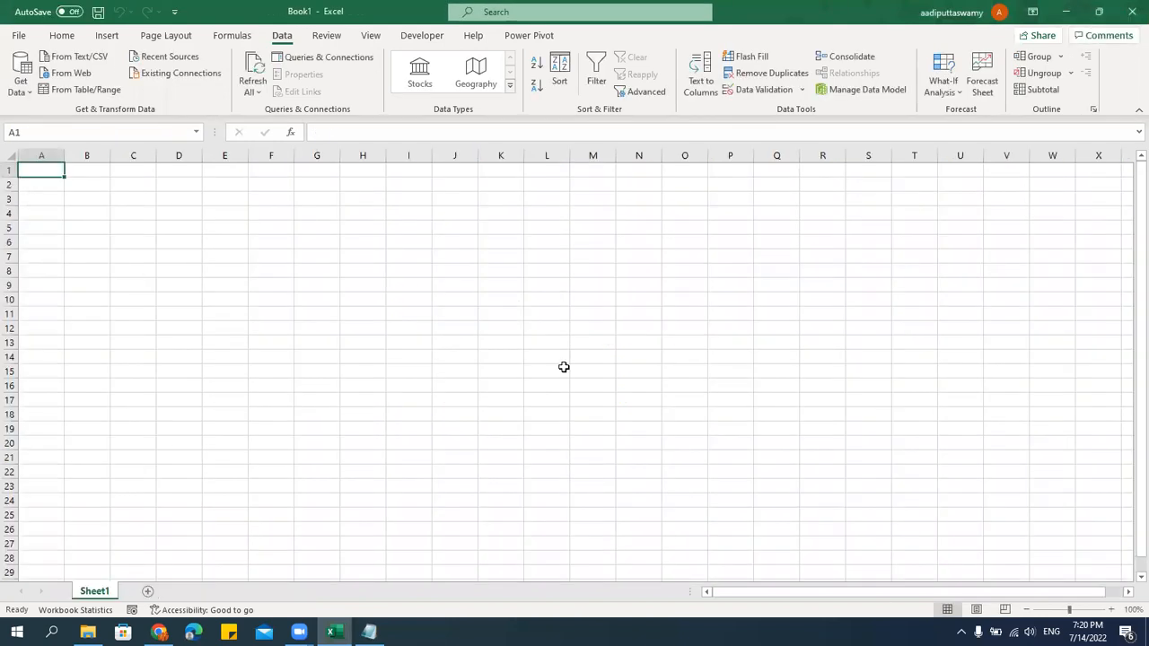
# Switch to File Explorer and locate Flash Fill.xlsx in the Data Tools folder.
pyautogui.click(88, 631)
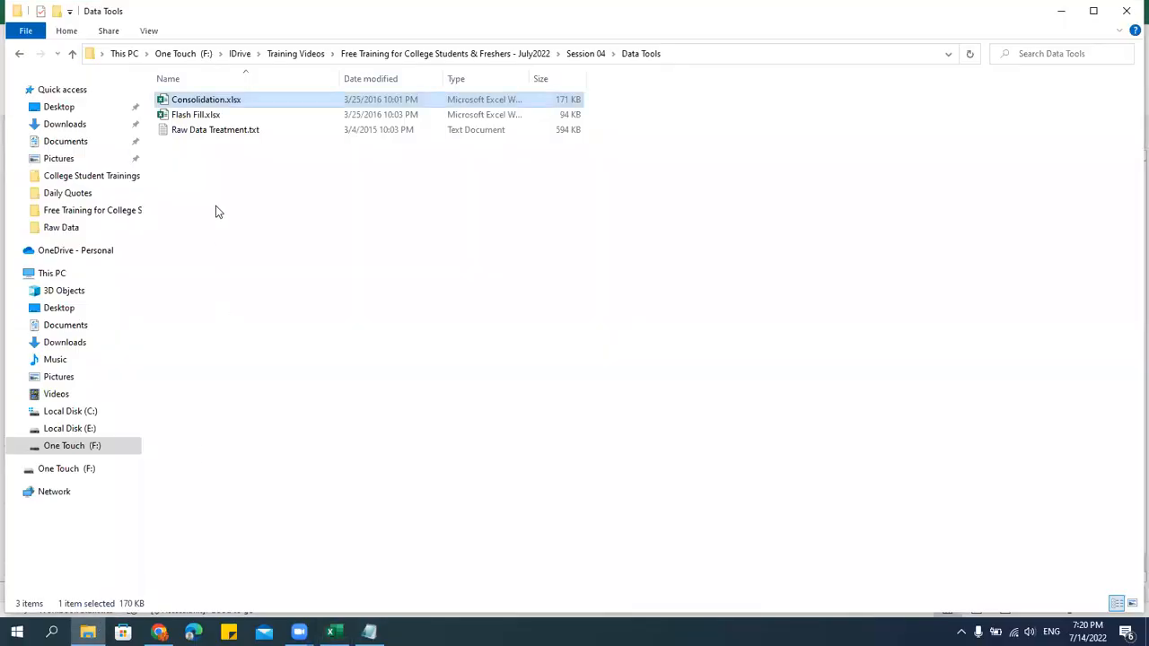
pyautogui.click(210, 115)
pyautogui.click(338, 346)
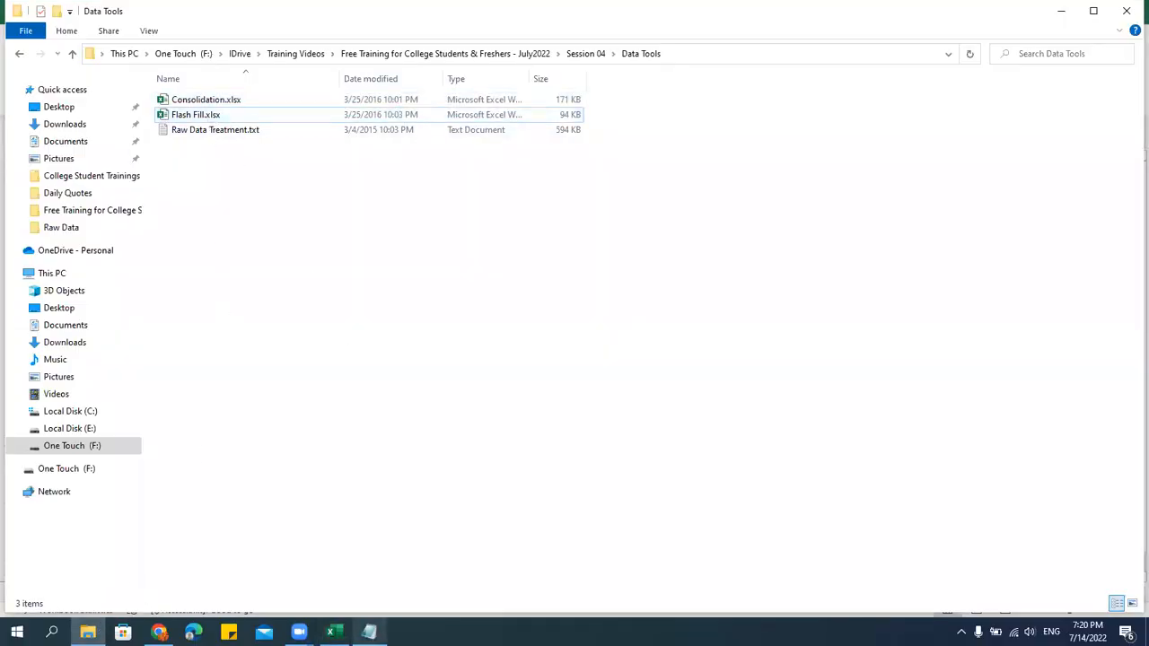
# Switch to Notepad and add the heading "> Flash Fill" with the note "- Fill the values depending on examples" below the Consolidate notes.
pyautogui.click(369, 632)
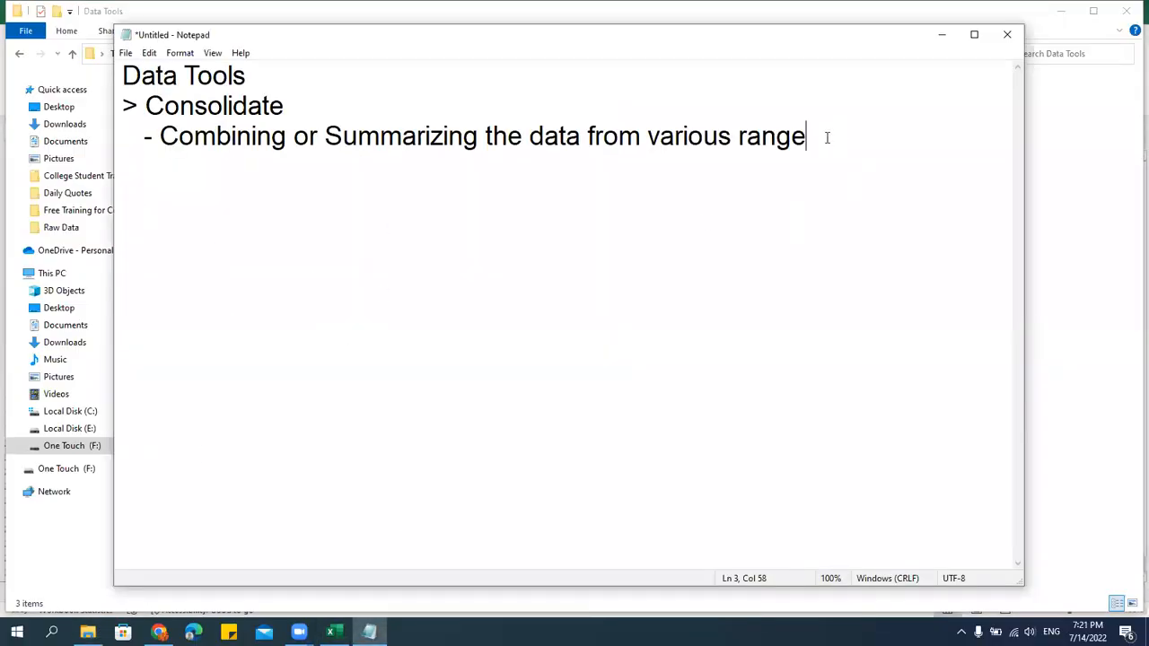
pyautogui.press('Return')
pyautogui.press('Return')
pyautogui.write('> Flash Fill')
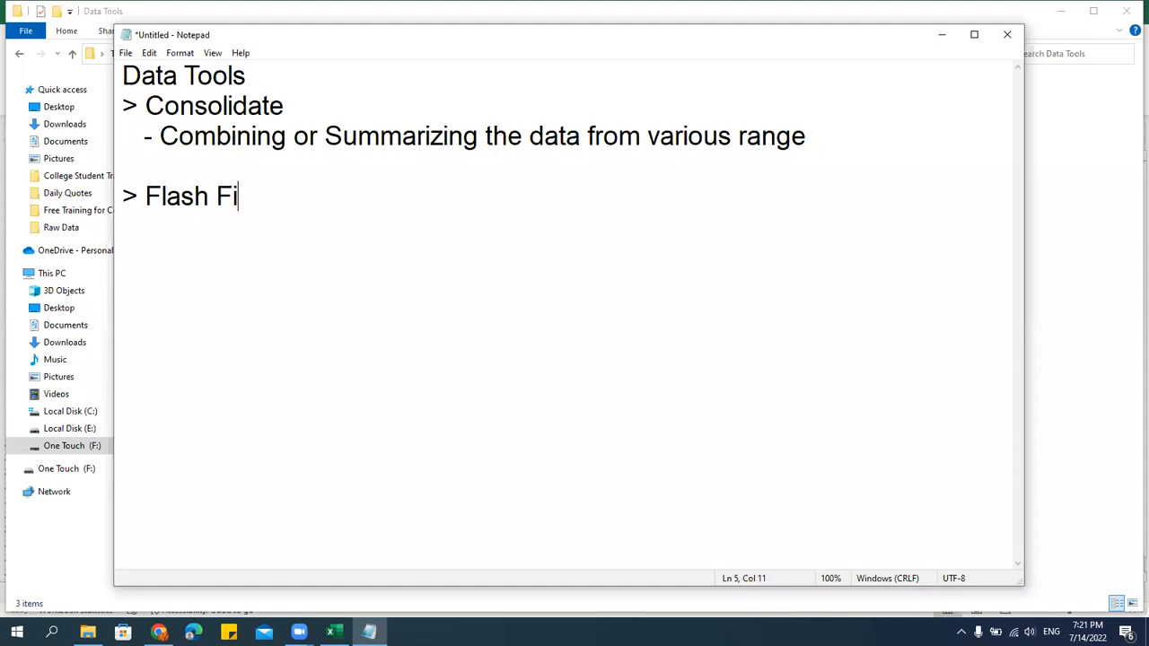
pyautogui.press('Return')
pyautogui.write('- Fill th')
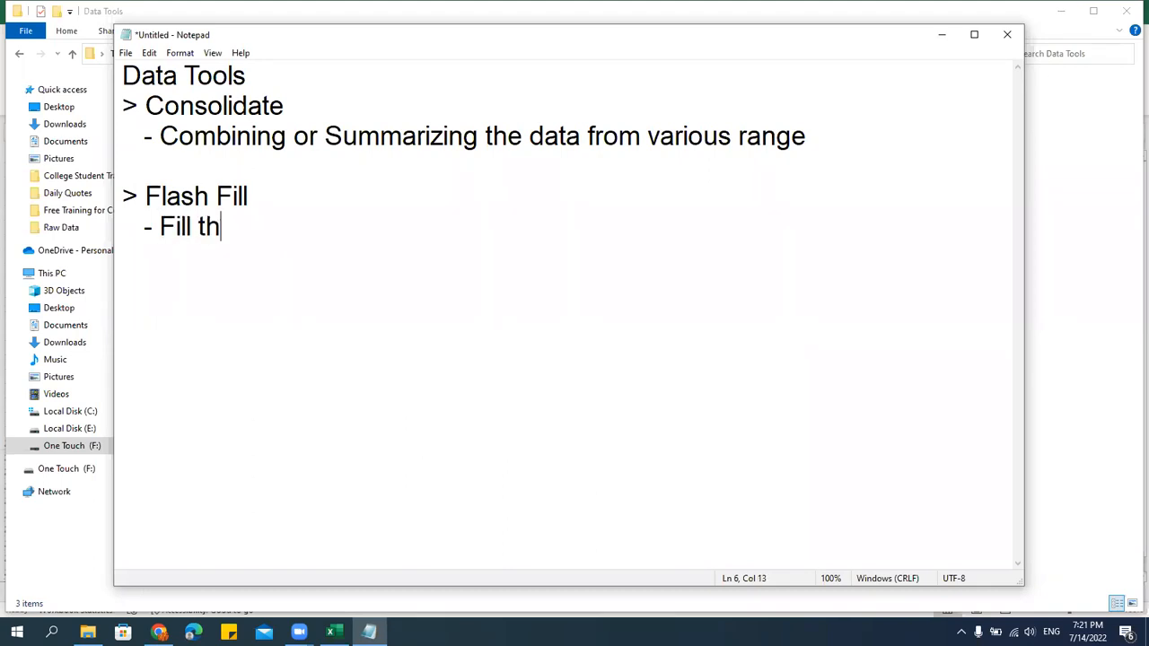
pyautogui.write('e values depending on examples')
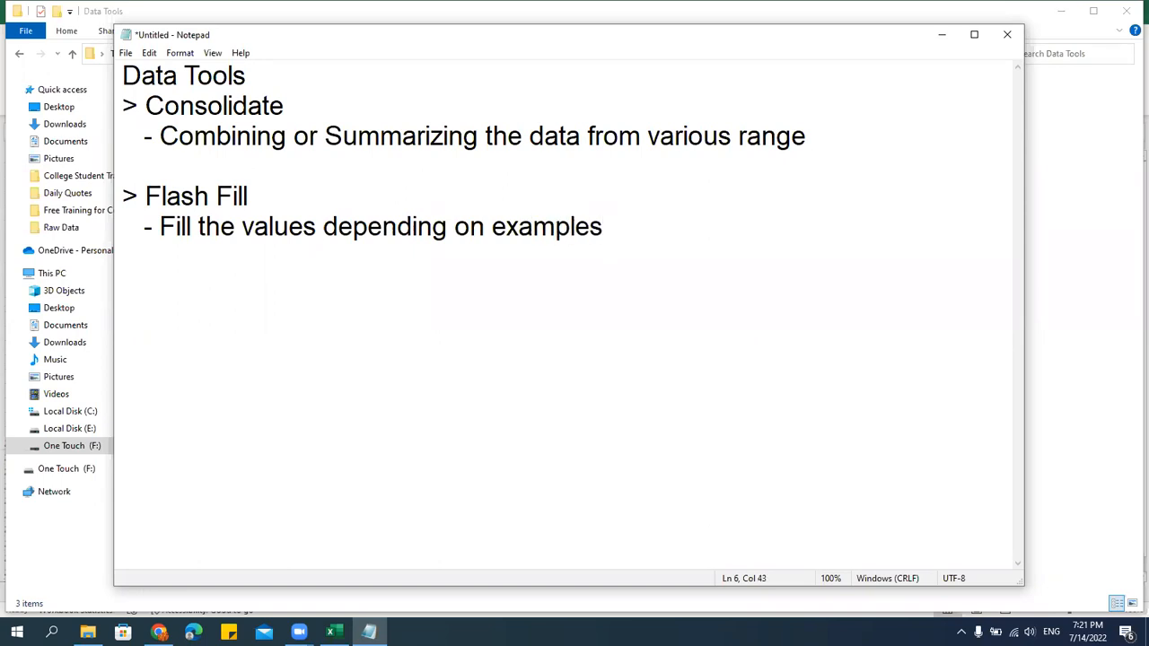
# Switch back to File Explorer, open Flash Fill.xlsx and select cell F2 beside the Sales column.
pyautogui.hotkey('alt', 'Tab')
pyautogui.doubleClick(196, 115)
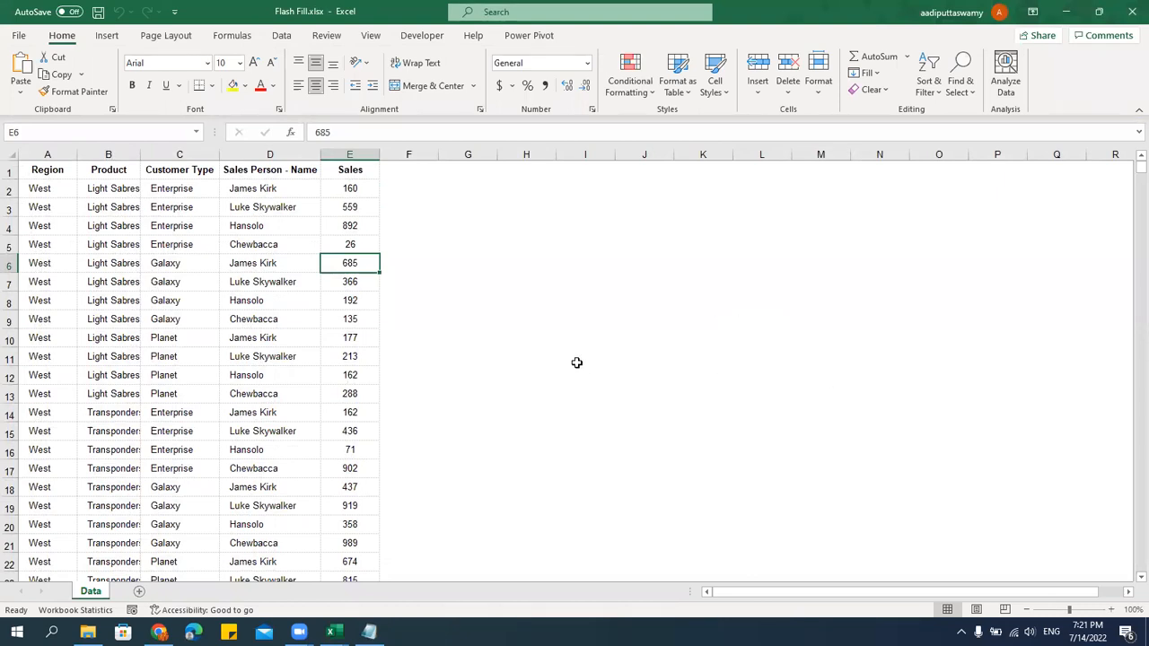
pyautogui.click(418, 175)
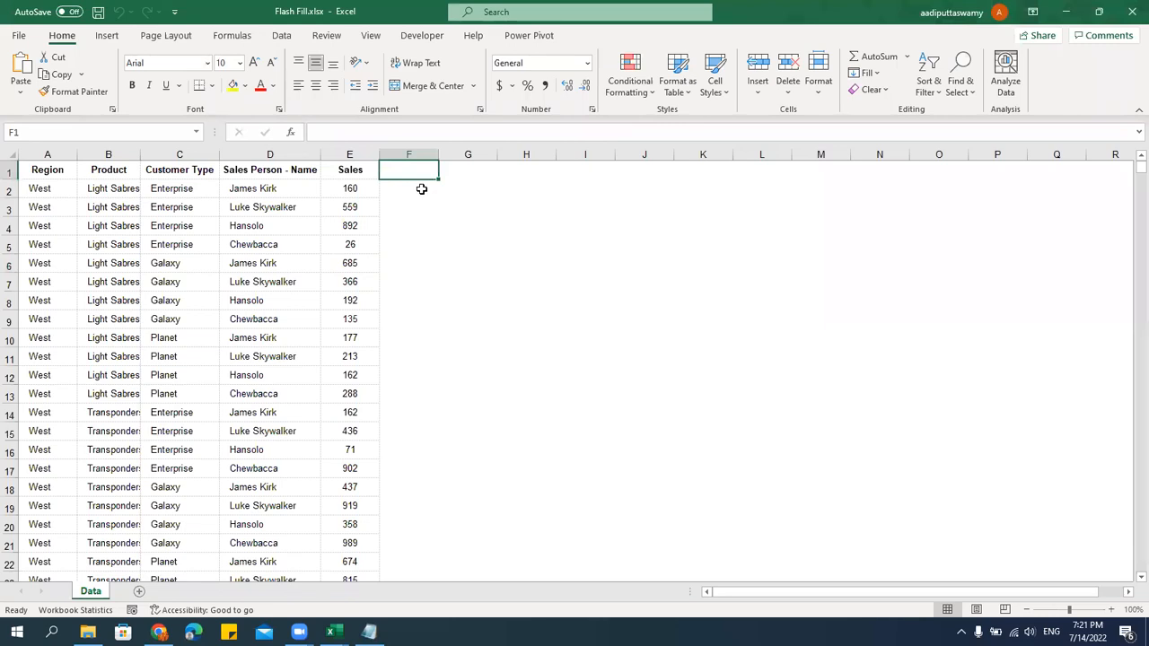
pyautogui.click(421, 187)
pyautogui.keyDown('ctrl'); pyautogui.scroll(2, 587, 310); pyautogui.keyUp('ctrl')
pyautogui.scroll(1, 586, 328)
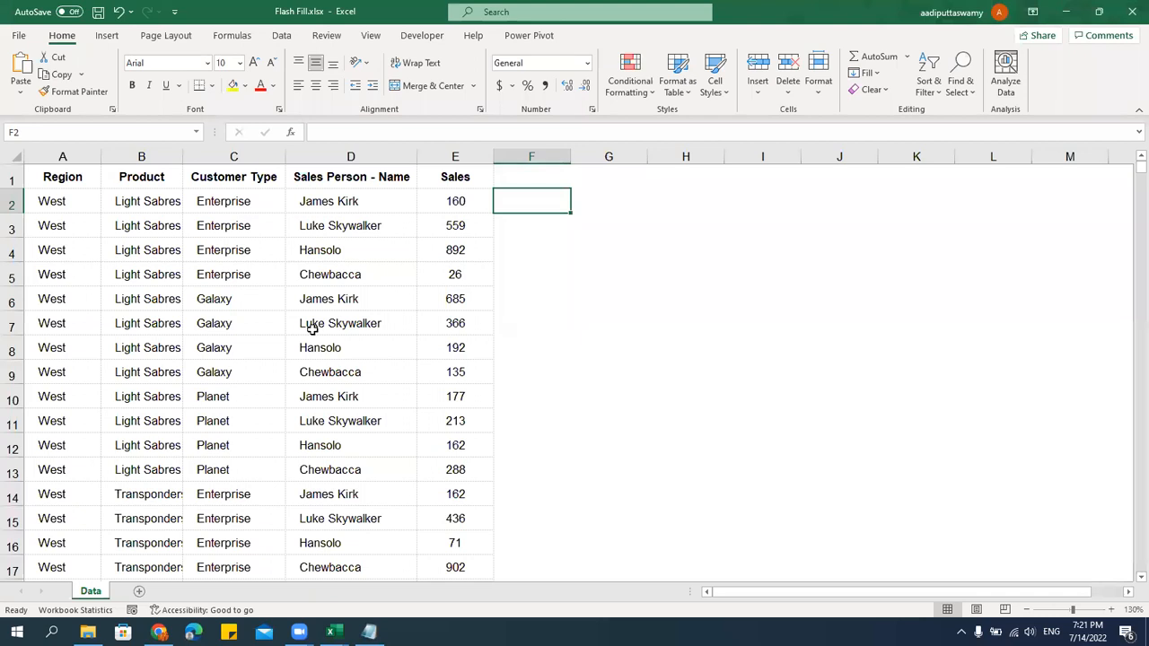
# Try a LEFT formula in F2 that extracts five characters of the salesperson's name, and clear the cell.
pyautogui.write('=left')
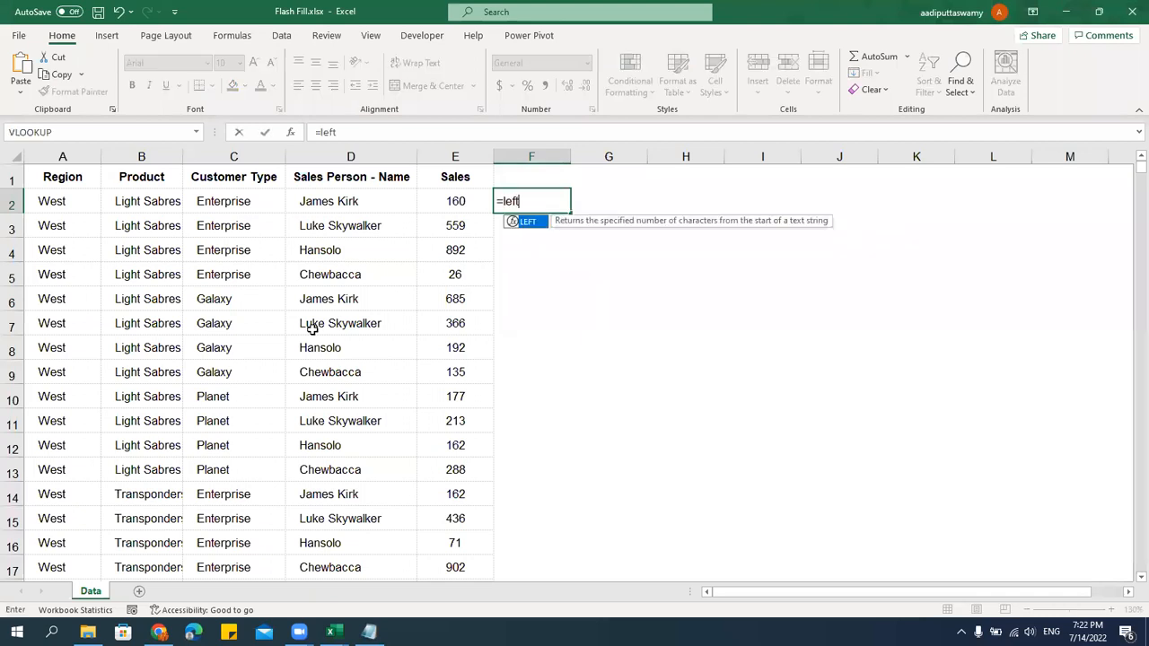
pyautogui.press('Tab')
pyautogui.press('Left')
pyautogui.press('Left')
pyautogui.write(',5')
pyautogui.press('Return')
pyautogui.press('Up')
pyautogui.press('Delete')
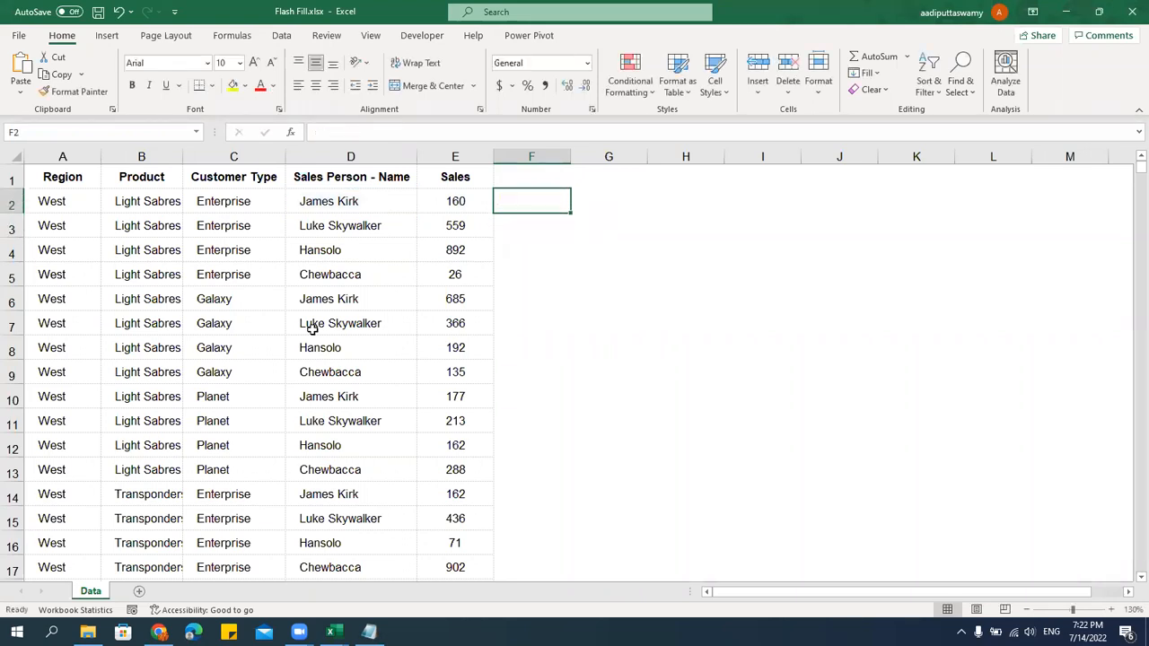
# Enter the first name of the first row's salesperson in F2 as the example value.
pyautogui.click(364, 230)
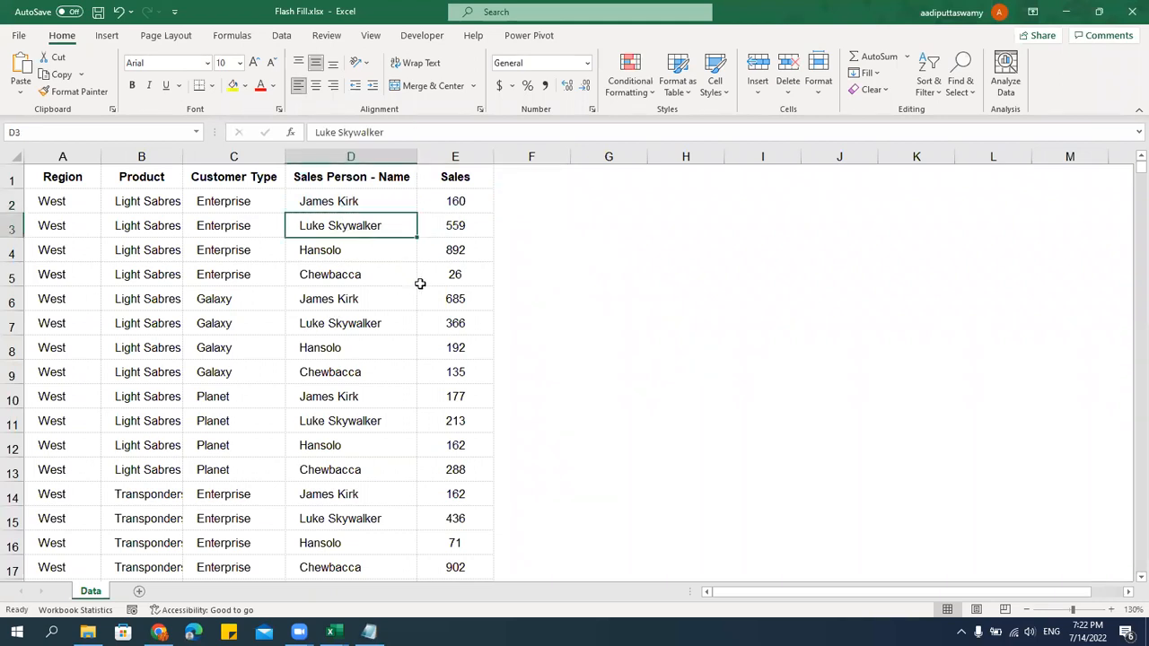
pyautogui.click(359, 255)
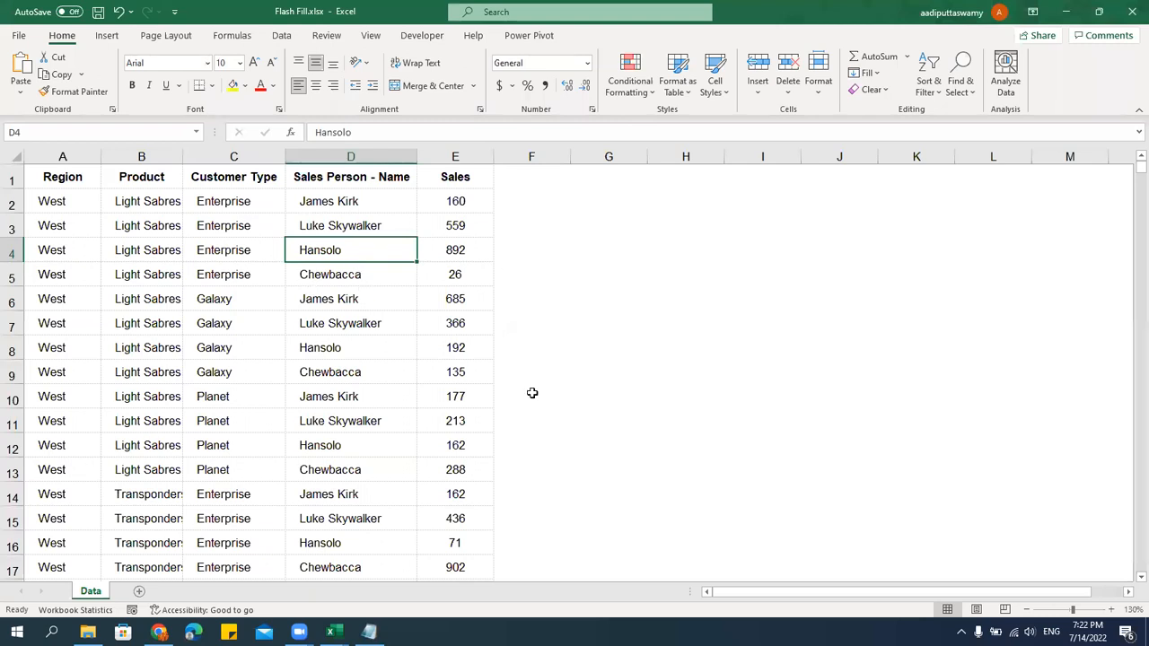
pyautogui.click(525, 200)
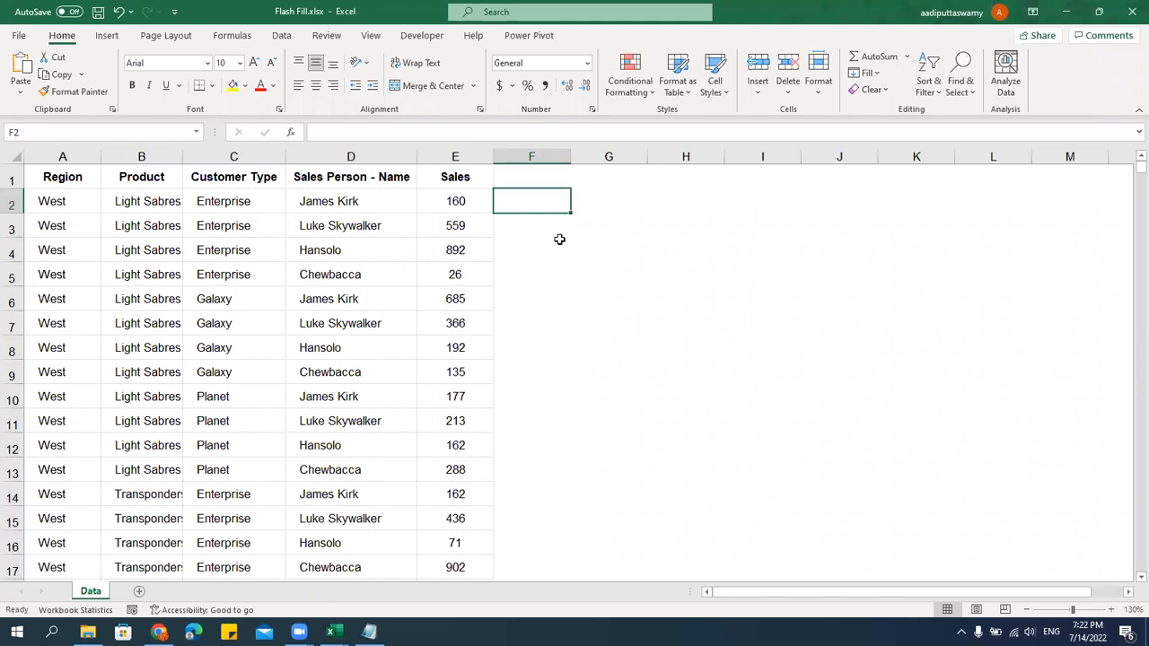
pyautogui.write('James')
pyautogui.press('Return')
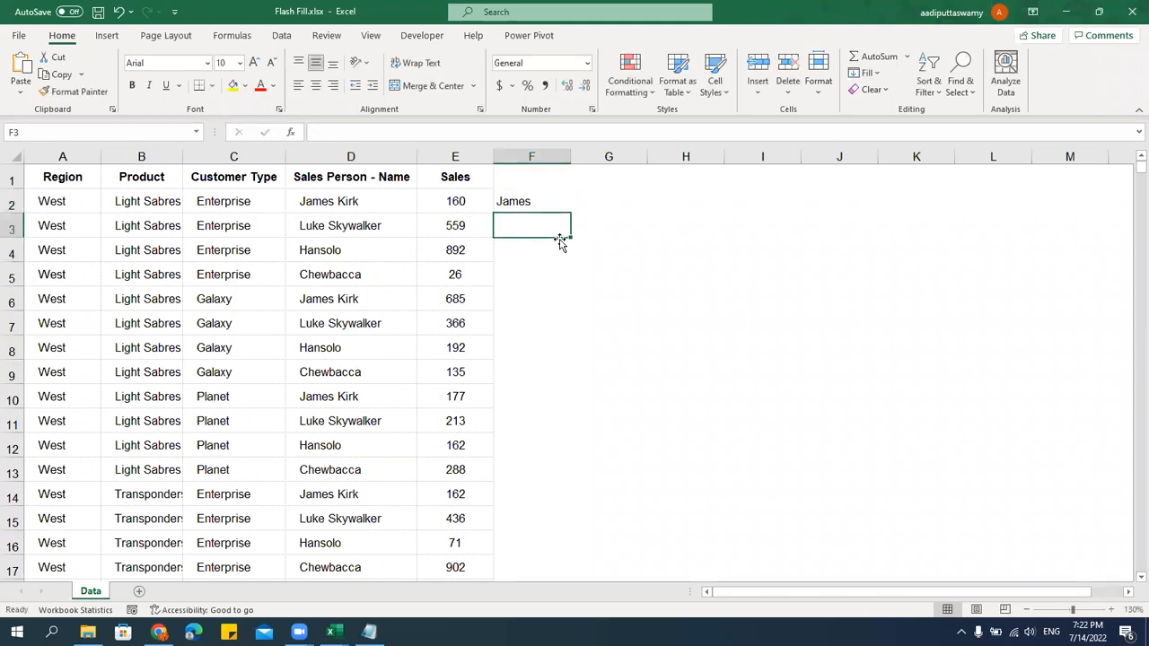
# Flash Fill column F with the salespeople's first names from the example in F2 and review the filled rows.
pyautogui.click(544, 199)
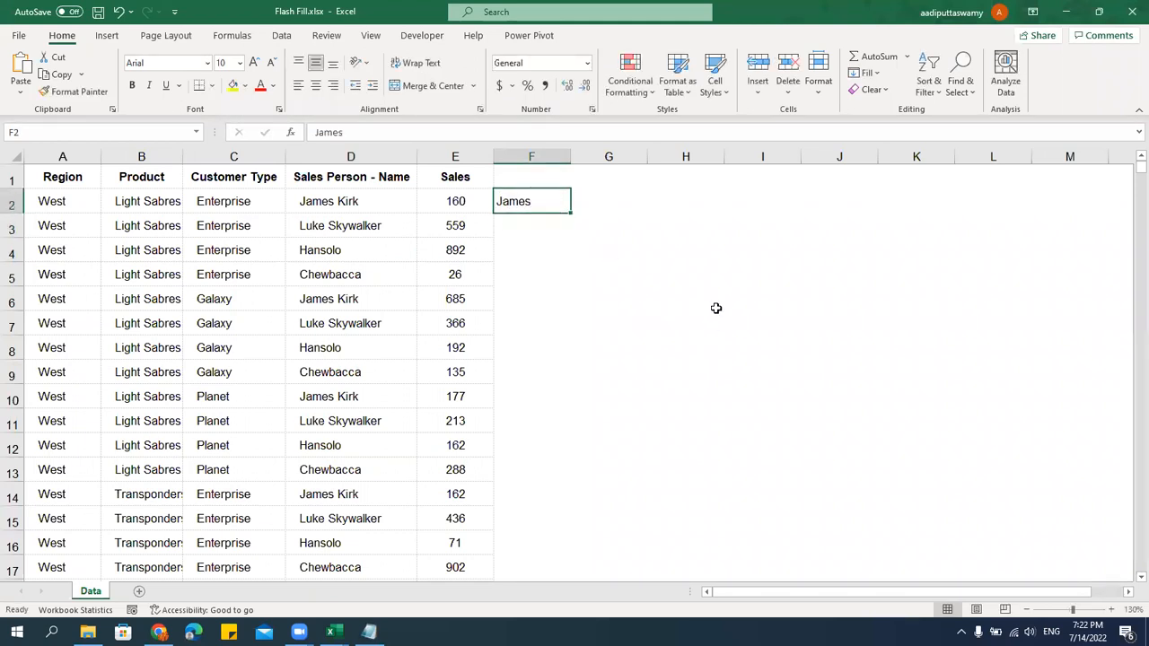
pyautogui.click(289, 38)
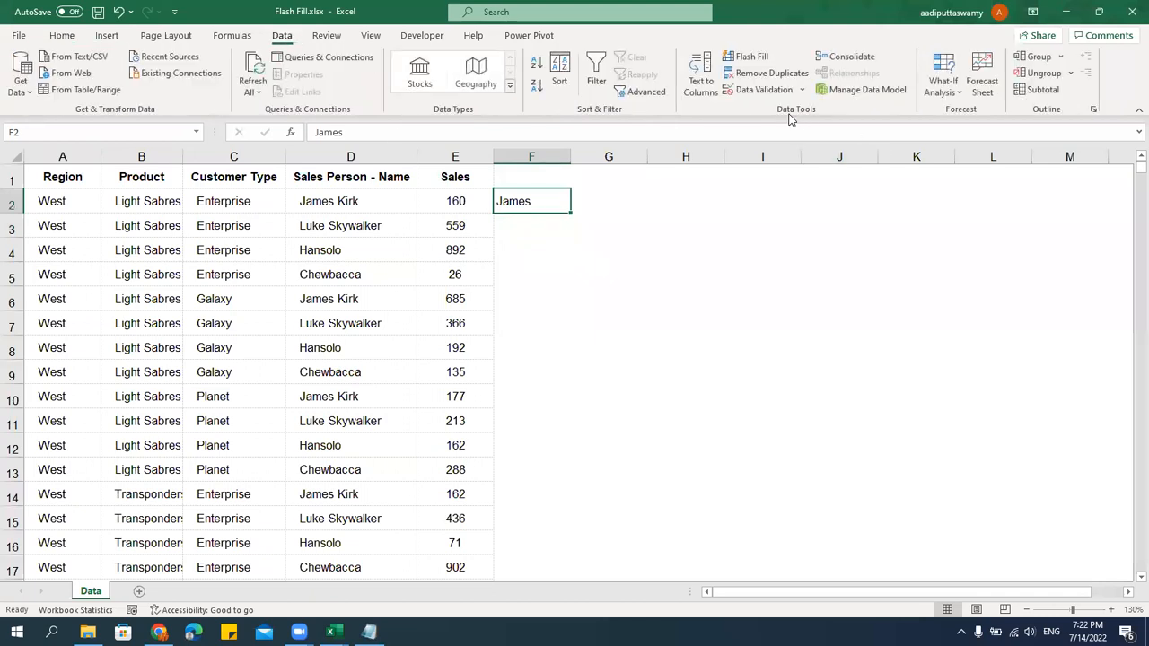
pyautogui.click(751, 56)
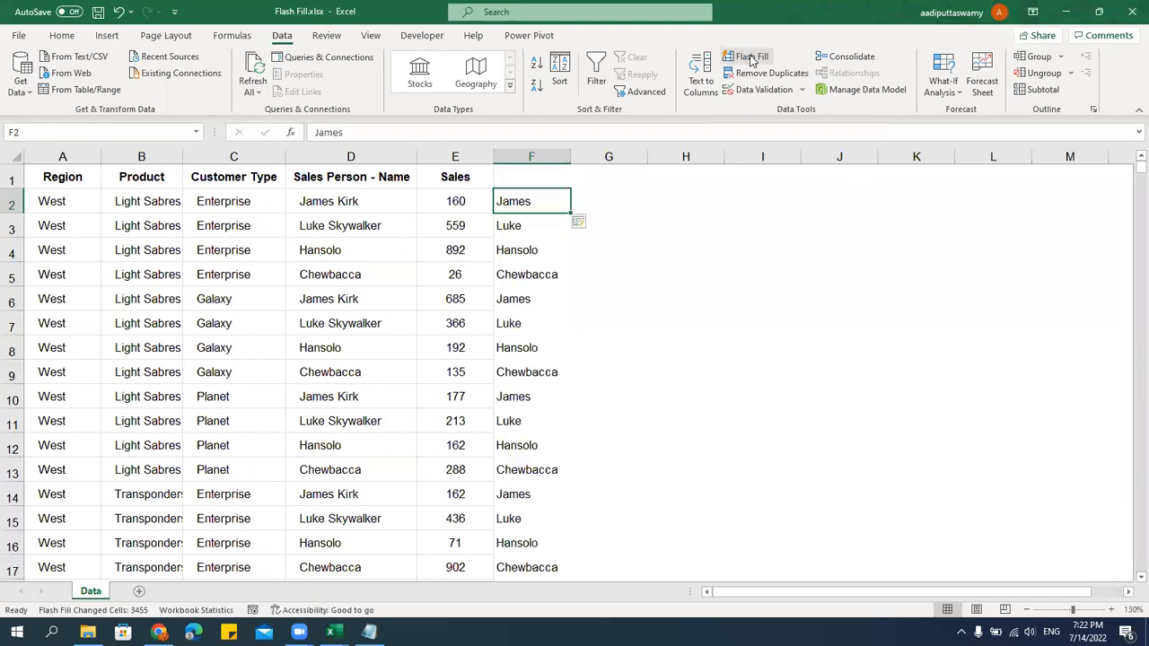
pyautogui.scroll(-5, 605, 453)
pyautogui.scroll(-9, 605, 453)
pyautogui.scroll(14, 605, 454)
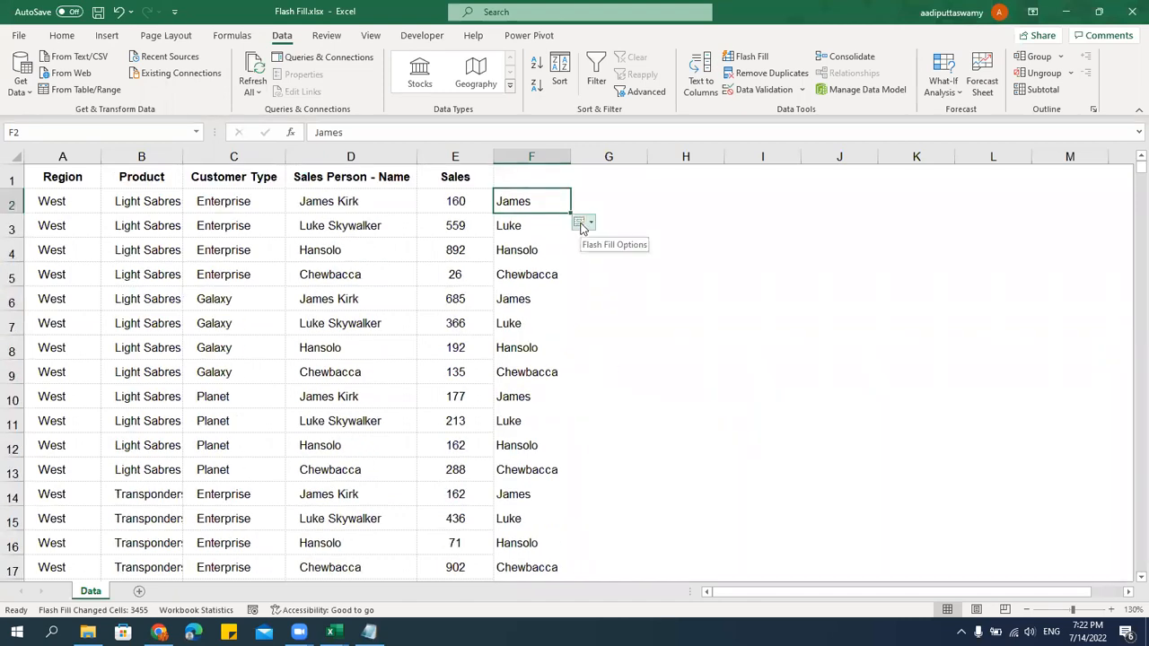
# Replace the example in F2 with the initials JK and Flash Fill column F with the salespeople's initials.
pyautogui.click(629, 278)
pyautogui.click(514, 191)
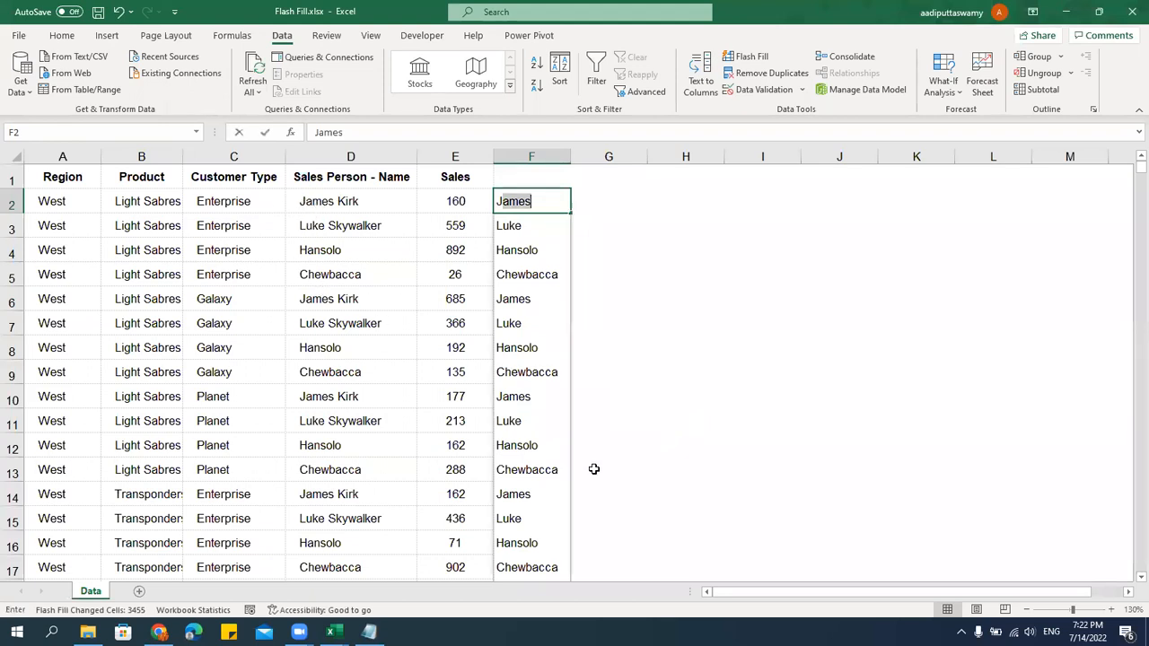
pyautogui.write('JK')
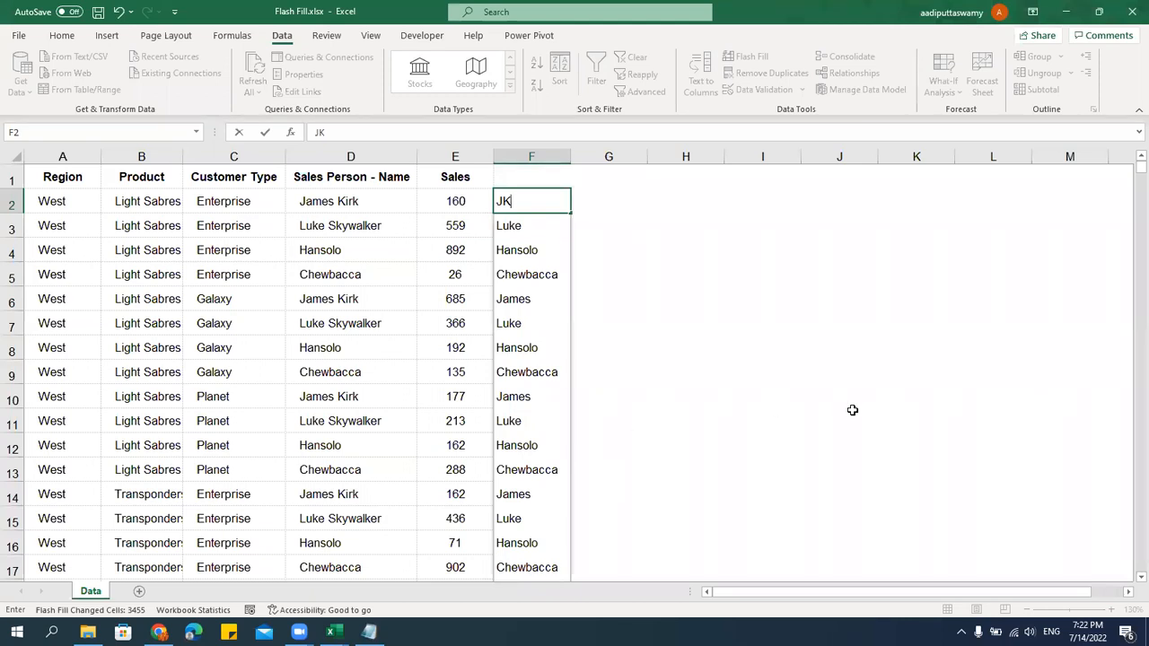
pyautogui.press('Return')
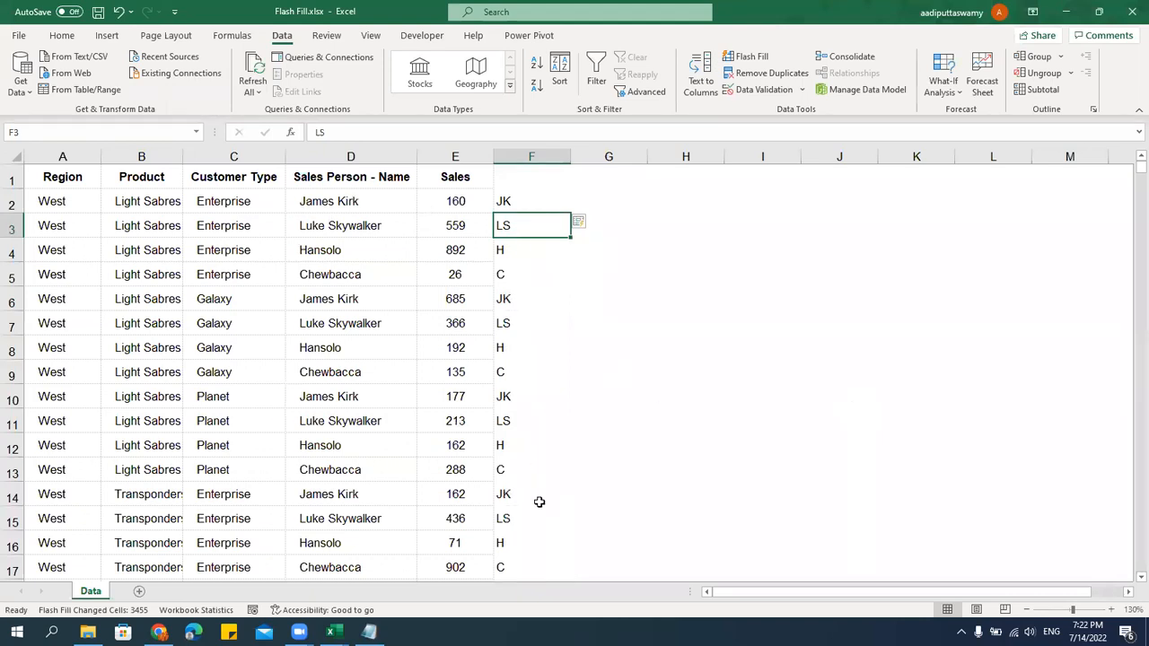
# Change the F2 example to "J K" and Flash Fill column F with initials separated by a space.
pyautogui.click(525, 193)
pyautogui.write('J')
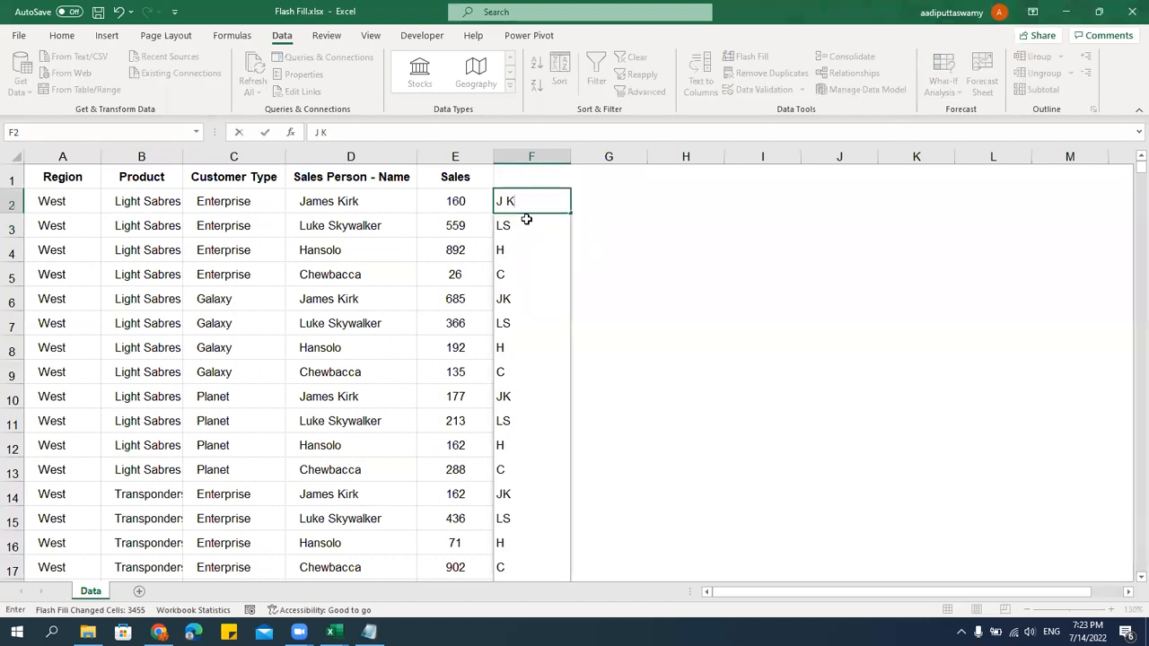
pyautogui.press('Return')
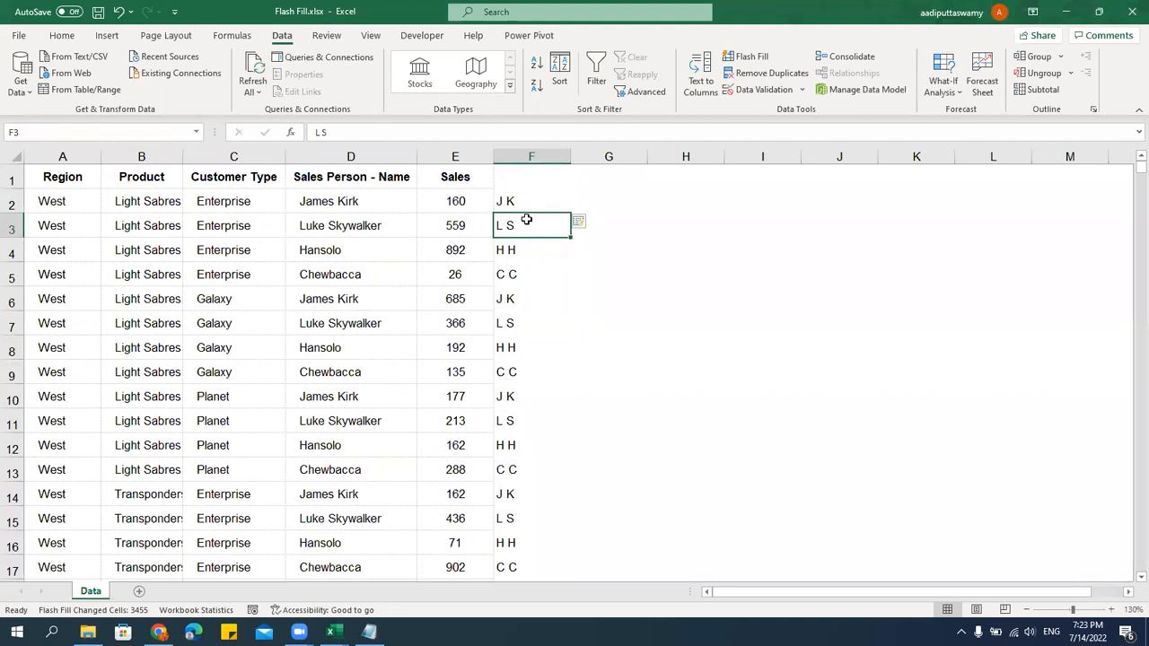
# Change the F2 example to lowercase "jk" and Flash Fill column F with lowercase initials.
pyautogui.click(522, 201)
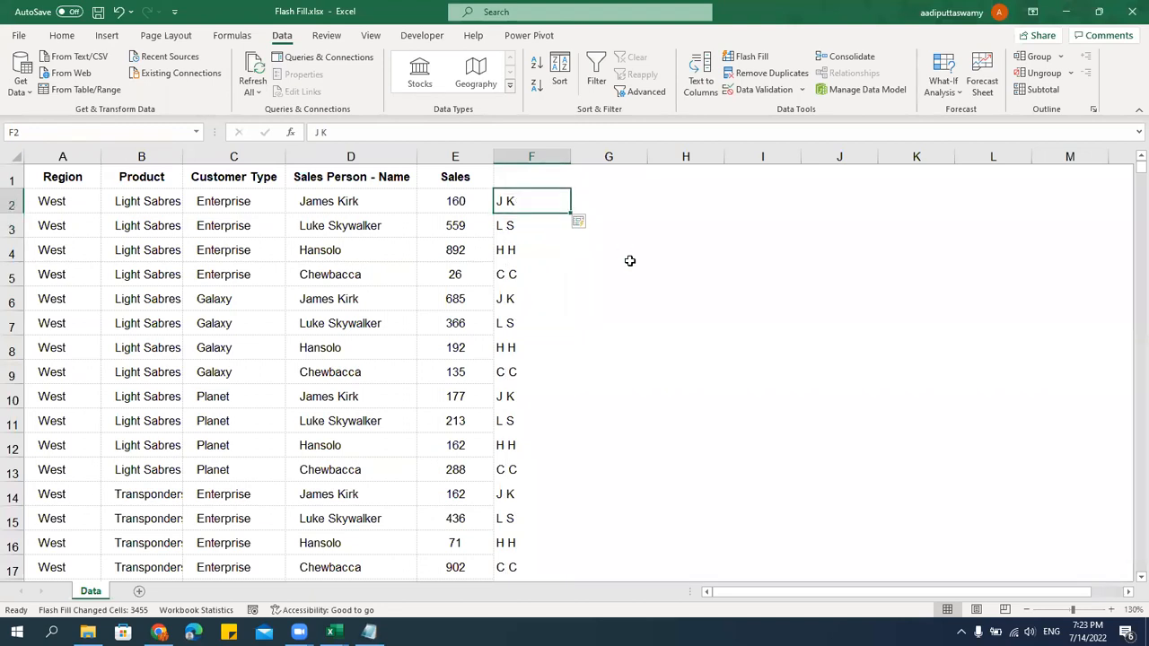
pyautogui.write('j')
pyautogui.write('j')
pyautogui.write('k')
pyautogui.press('Return')
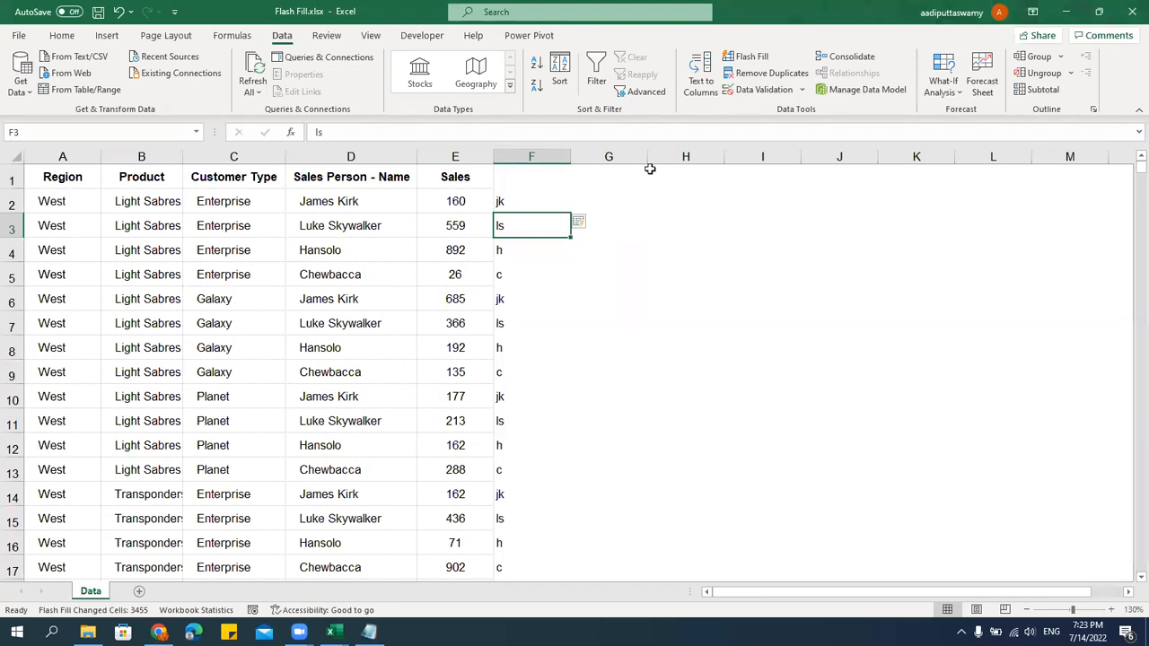
# Enter WE in F2 as an abbreviation of the region and Flash Fill it down column F.
pyautogui.click(558, 202)
pyautogui.write('WE')
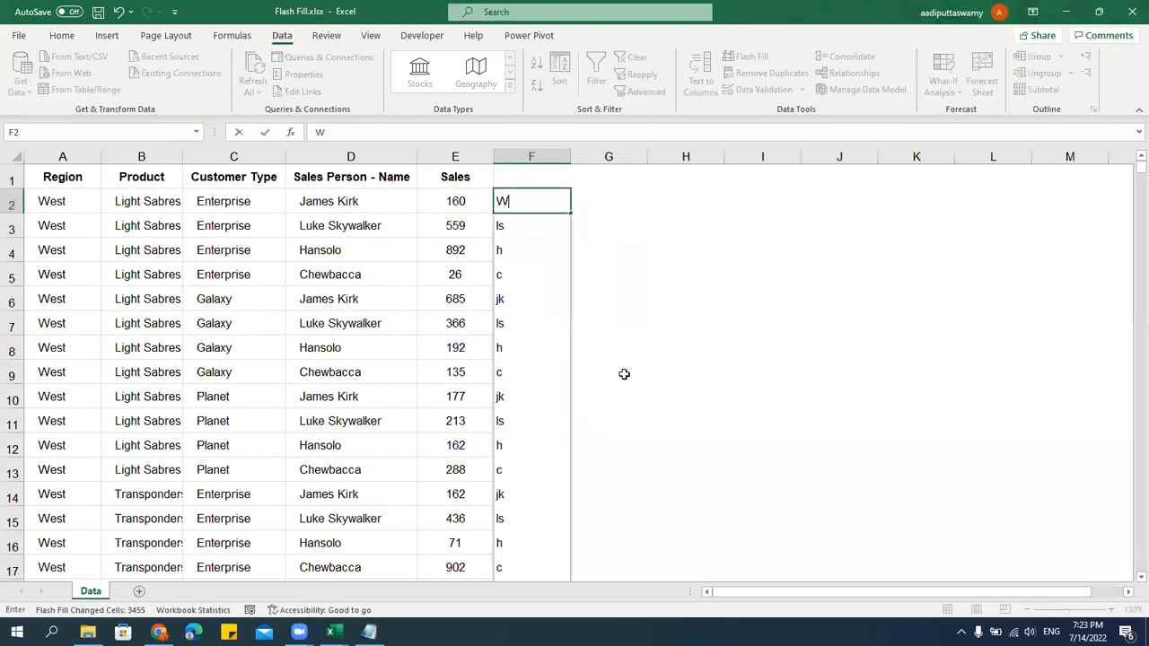
pyautogui.press('Return')
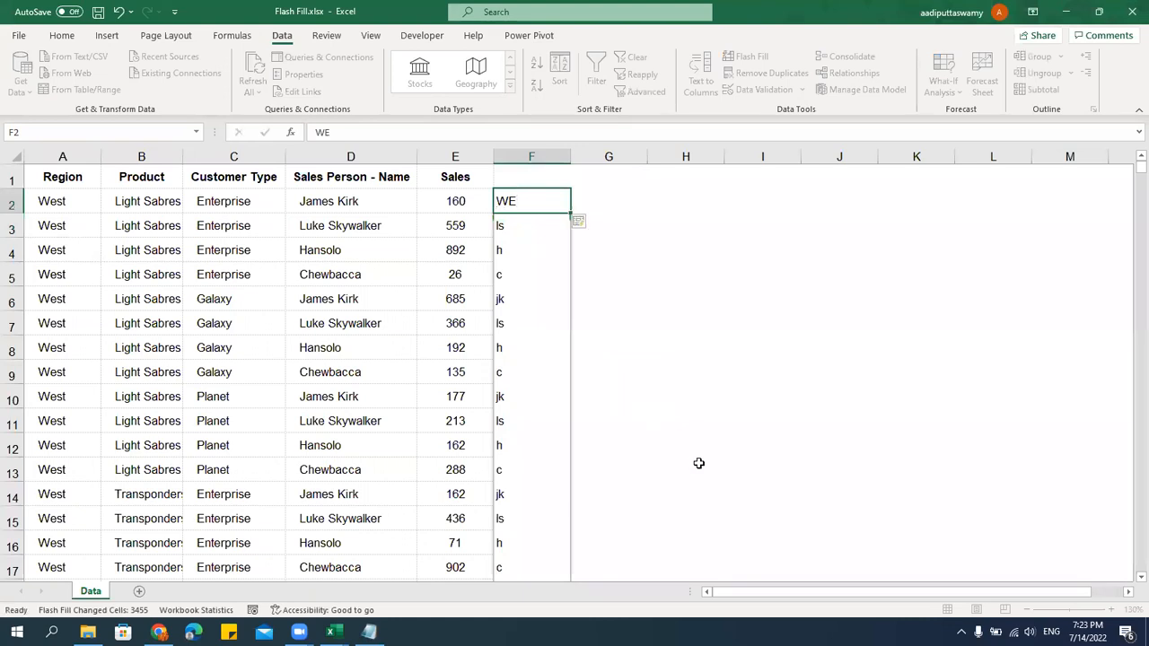
pyautogui.click(69, 200)
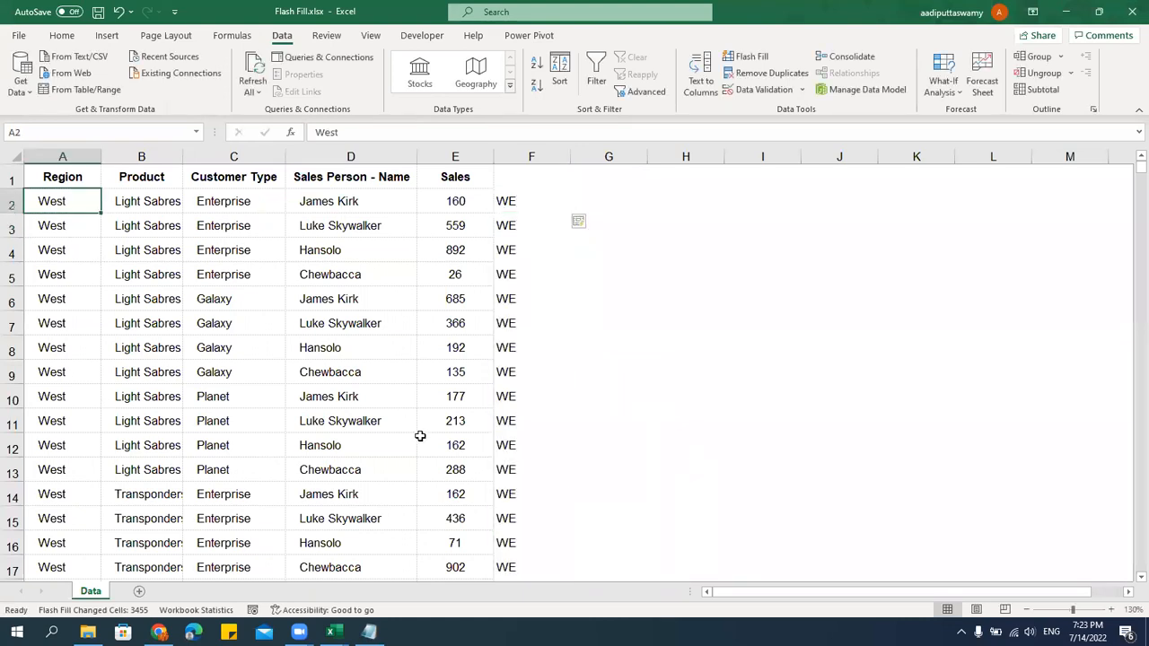
# Enter LS in F2 as the product's initials, Flash Fill column F and review the filled rows.
pyautogui.click(539, 202)
pyautogui.write('LS')
pyautogui.press('Return')
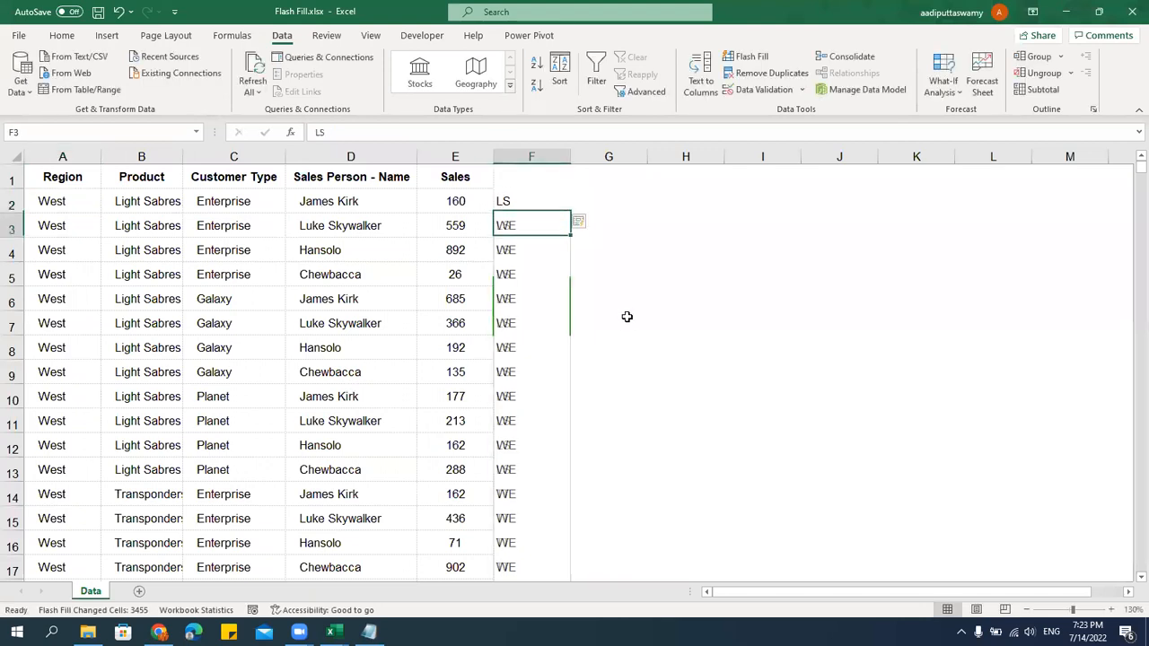
pyautogui.scroll(-2, 557, 442)
pyautogui.scroll(-6, 557, 442)
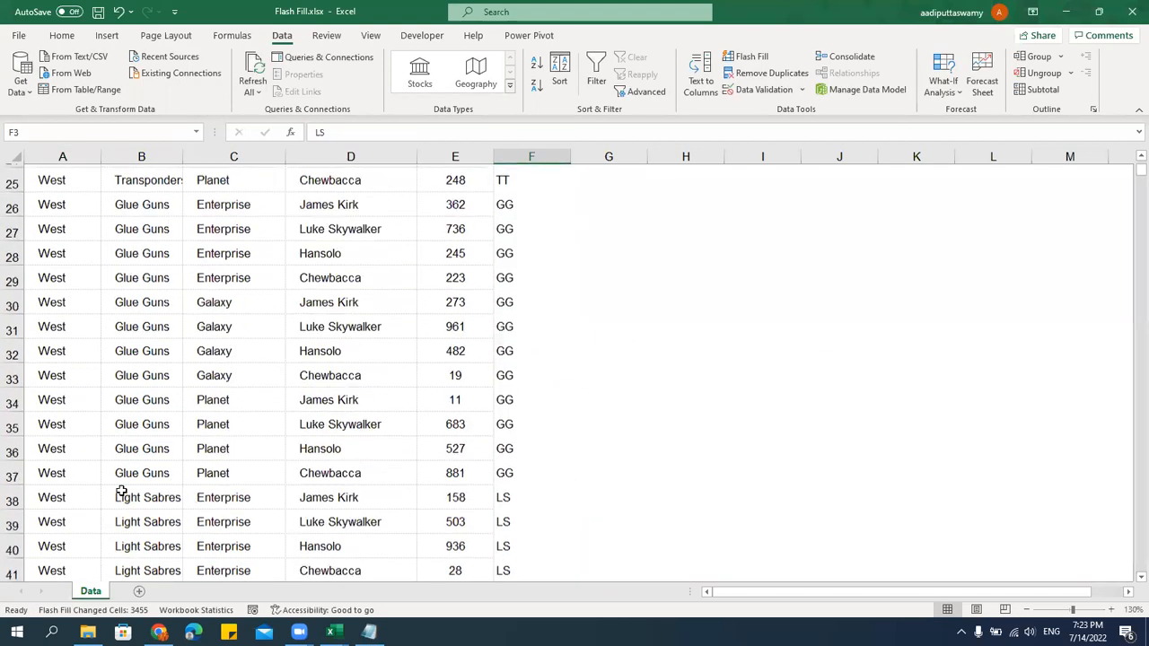
pyautogui.scroll(8, 544, 482)
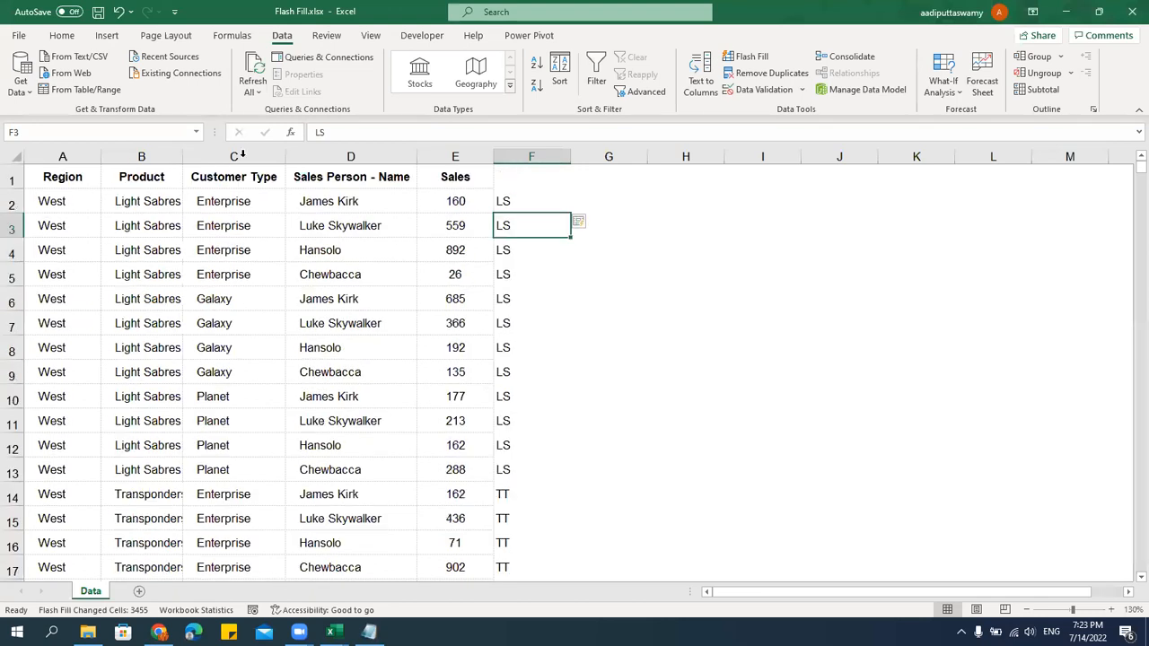
# Enter Ent in F2, Flash Fill column F with the first three letters of the customer types and check the rows.
pyautogui.click(530, 206)
pyautogui.press('BackSpace')
pyautogui.write('Ent')
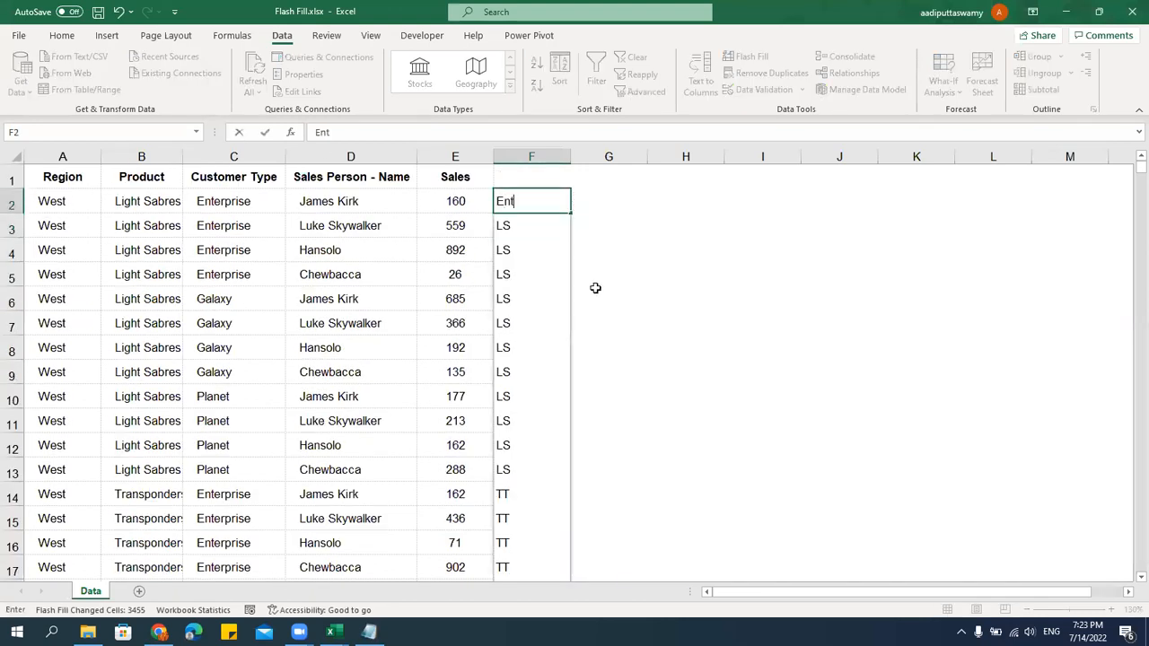
pyautogui.press('Return')
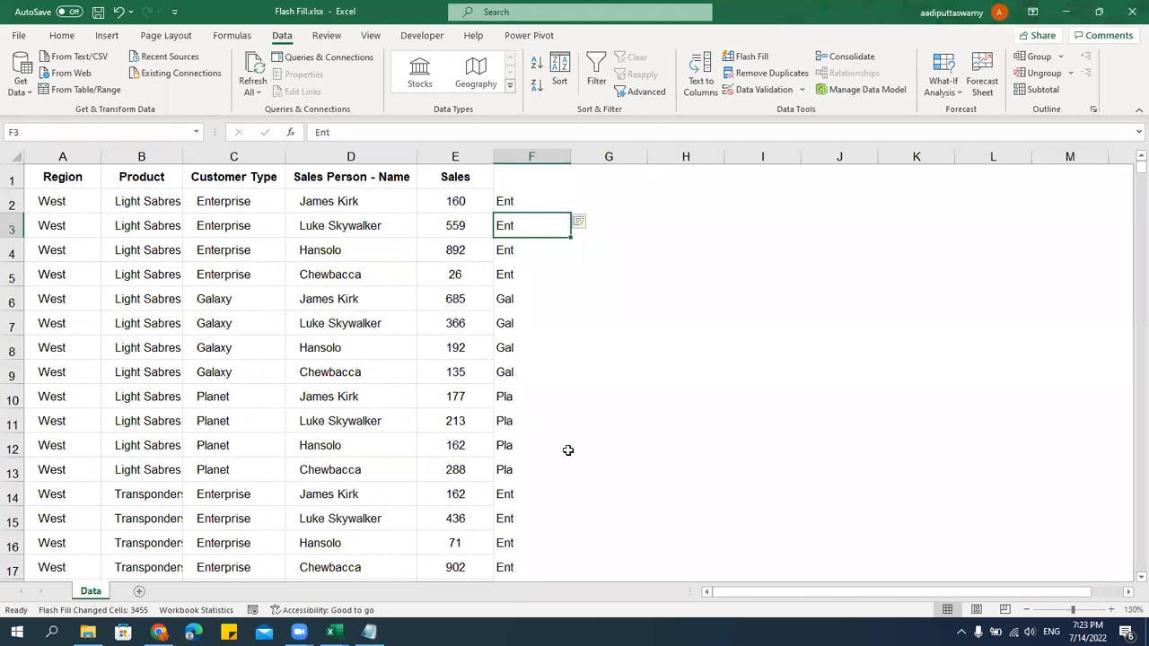
pyautogui.scroll(-12, 569, 452)
pyautogui.scroll(12, 572, 453)
# Enter 16 in F2 and Flash Fill column F with the first two digits of the Sales values.
pyautogui.moveTo(359, 177); pyautogui.dragTo(348, 417)
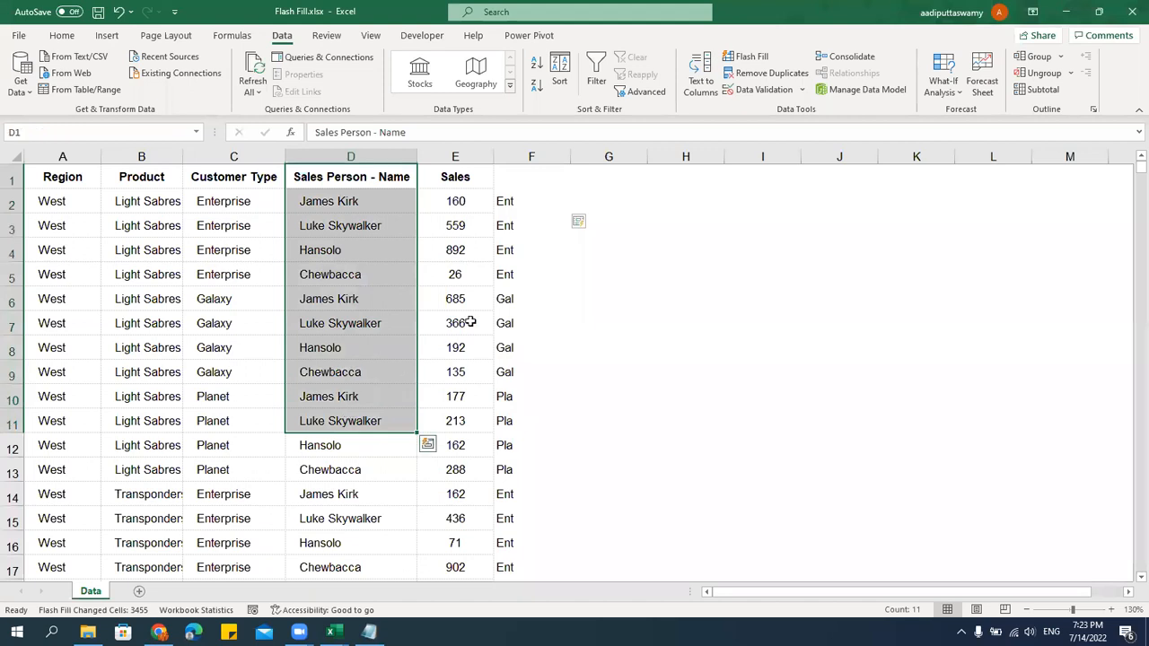
pyautogui.click(512, 201)
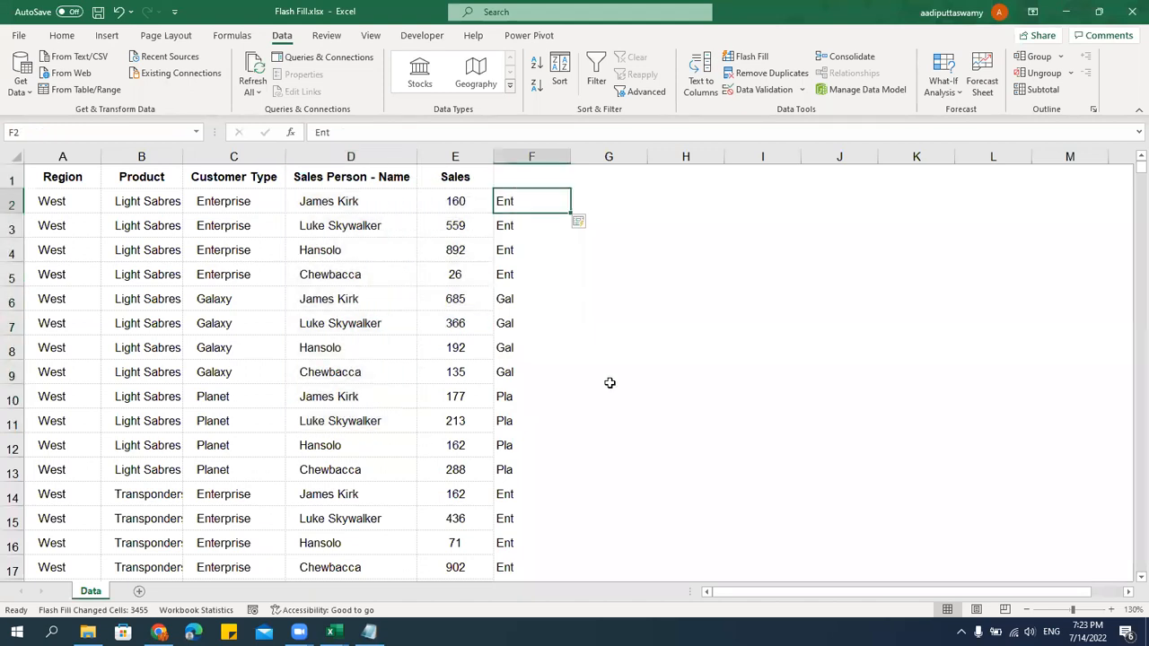
pyautogui.click(84, 202)
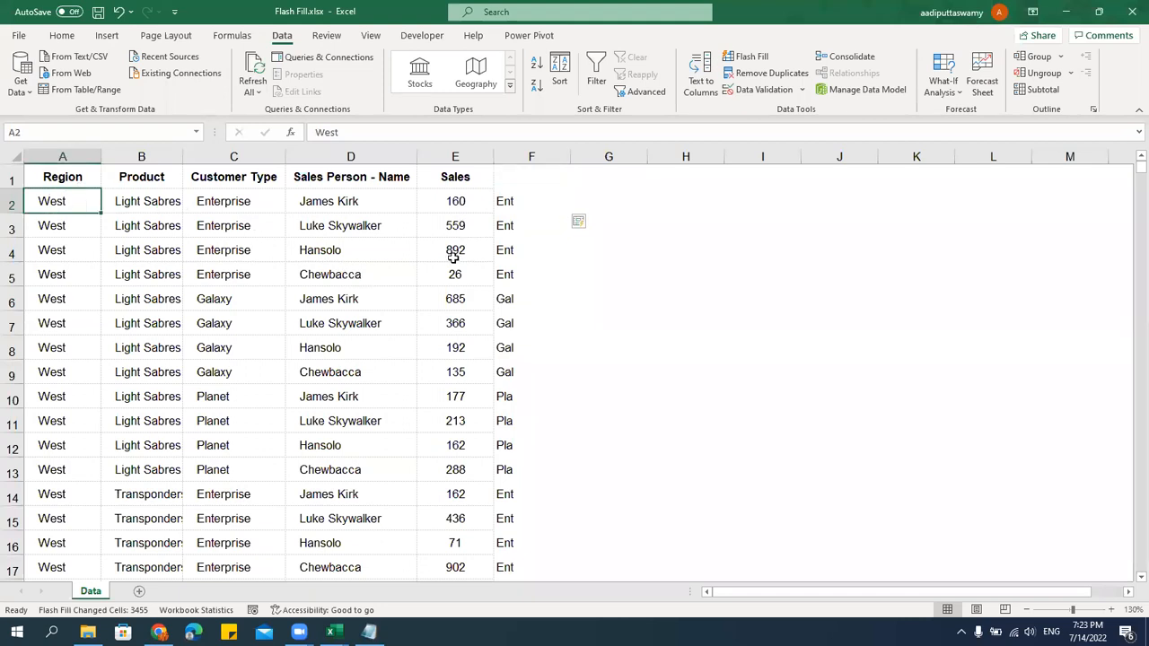
pyautogui.click(456, 201)
pyautogui.click(515, 201)
pyautogui.write('16')
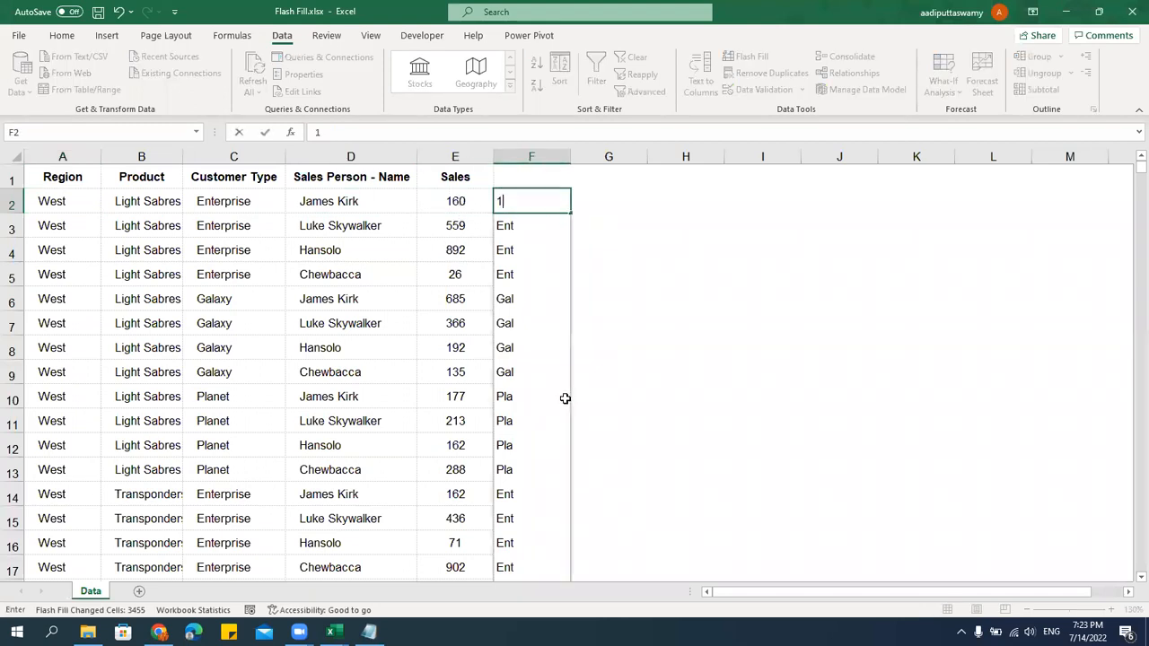
pyautogui.press('Return')
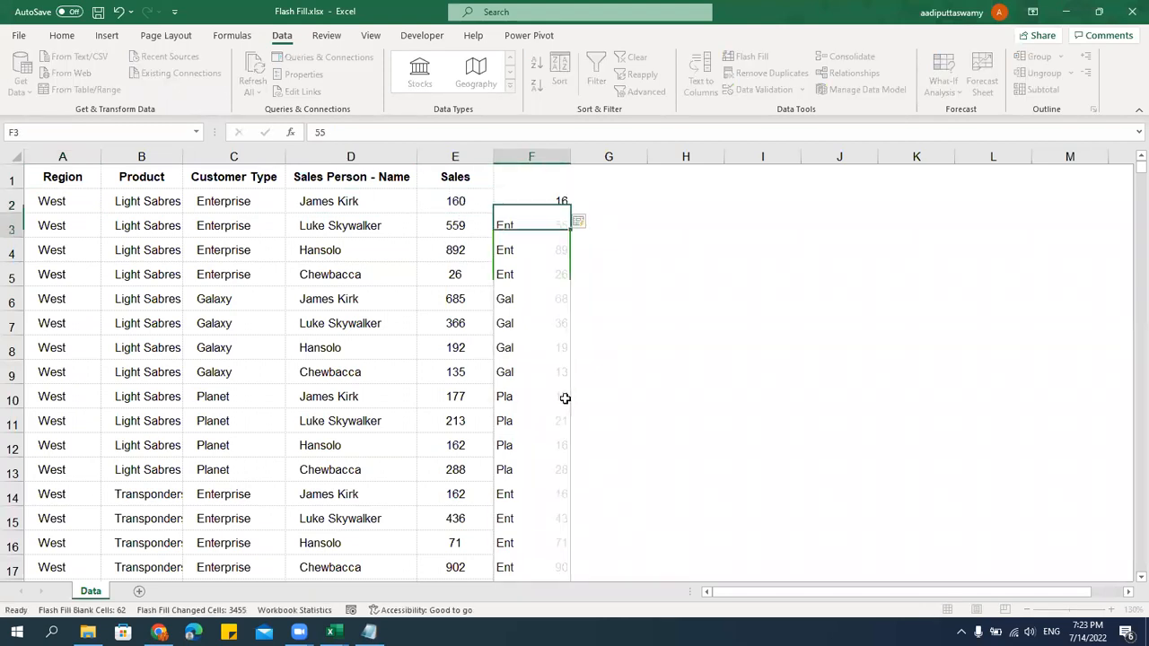
pyautogui.hotkey('ctrl', 'e')
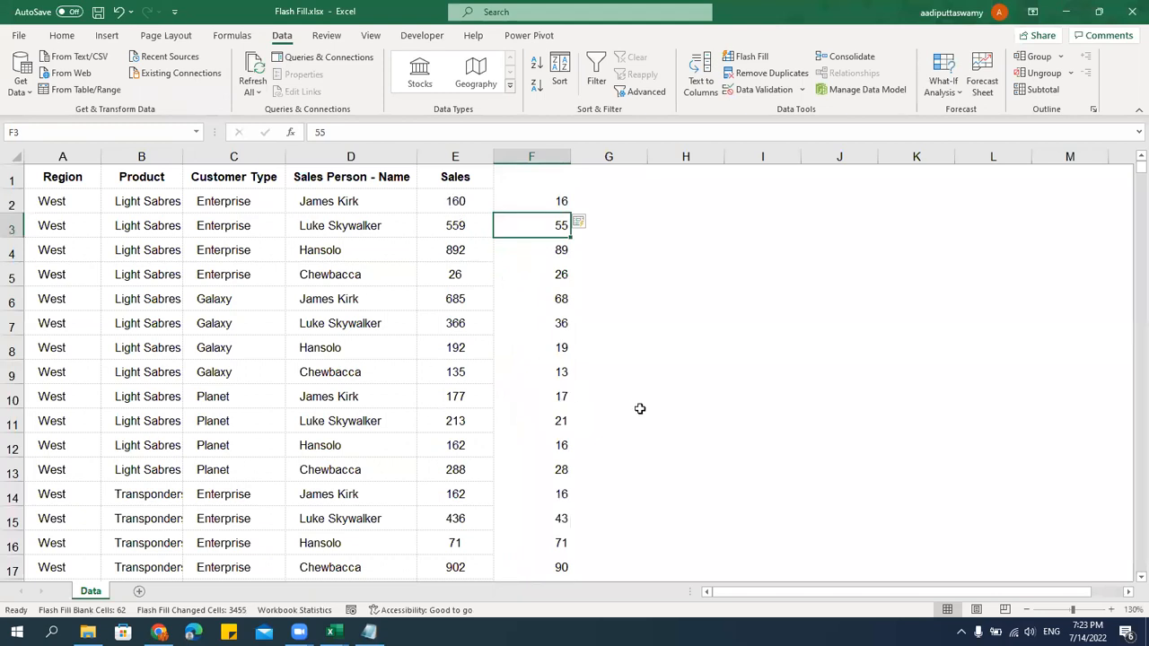
# Enter the first row's salesperson name followed by "is from Region West" in F2 and Flash Fill column F with that sentence pattern.
pyautogui.click(554, 199)
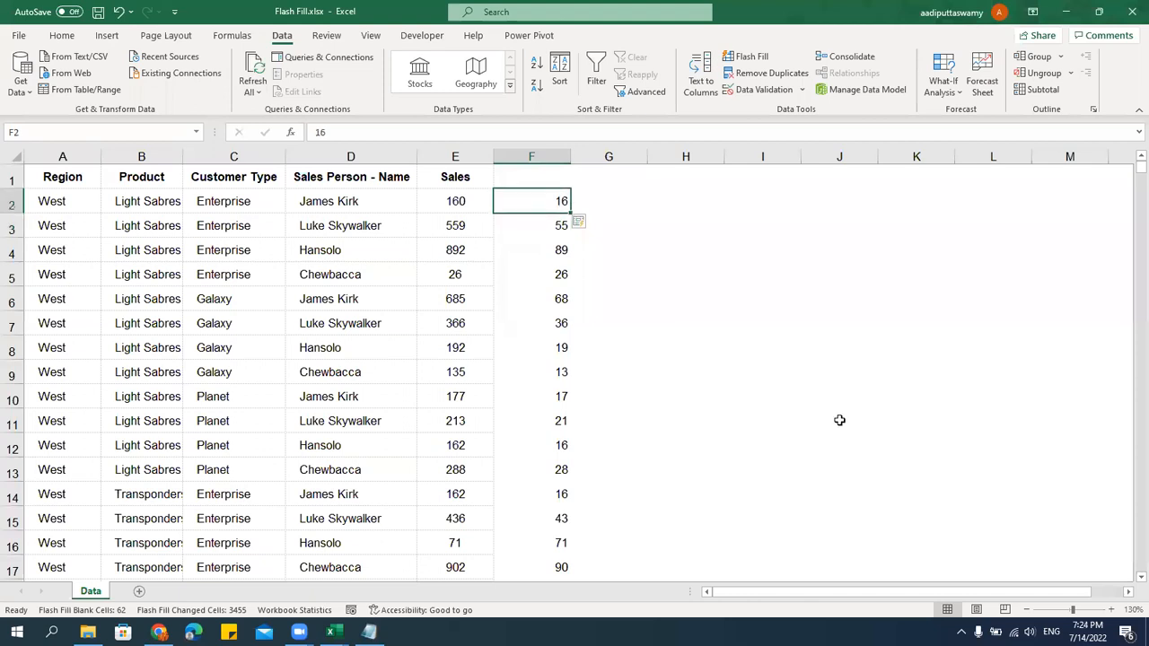
pyautogui.write('James Kirk')
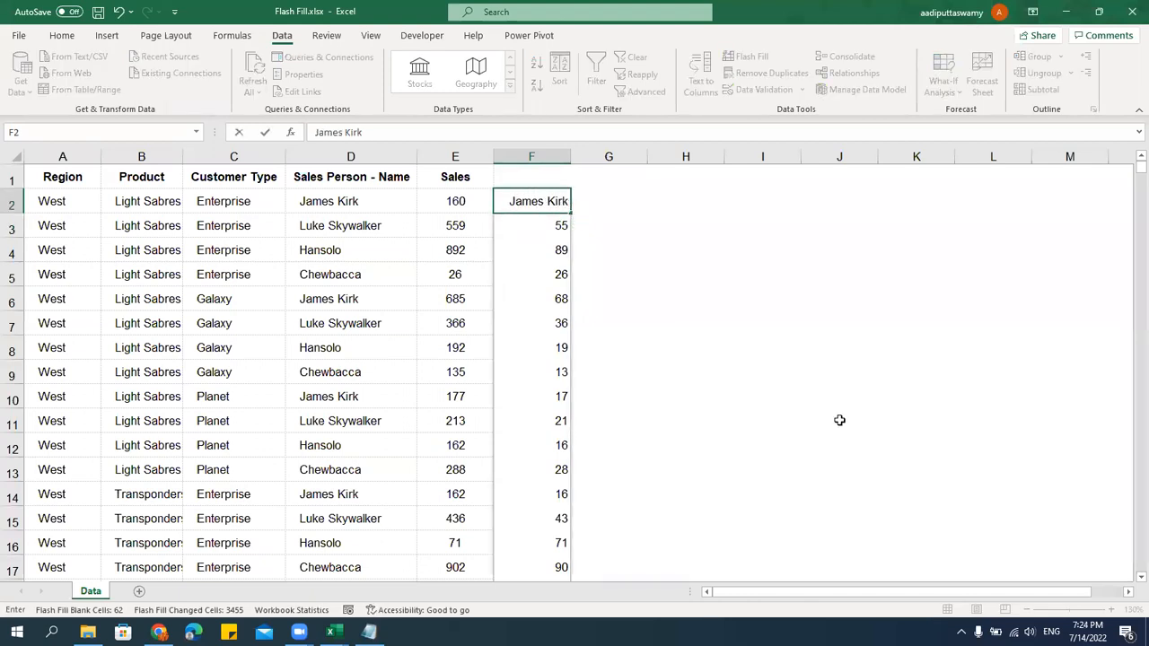
pyautogui.write(' is from')
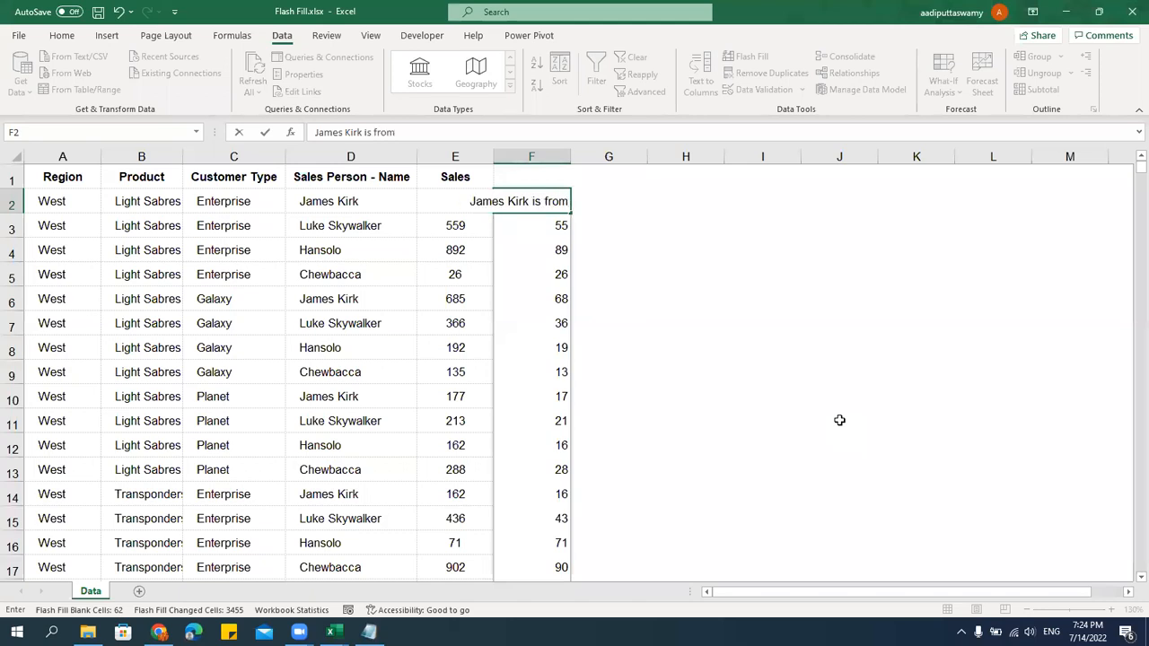
pyautogui.write('  Region')
pyautogui.press('BackSpace')
pyautogui.press('BackSpace')
pyautogui.press('BackSpace')
pyautogui.press('BackSpace')
pyautogui.press('BackSpace')
pyautogui.press('BackSpace')
pyautogui.press('BackSpace')
pyautogui.press('BackSpace')
pyautogui.write('R')
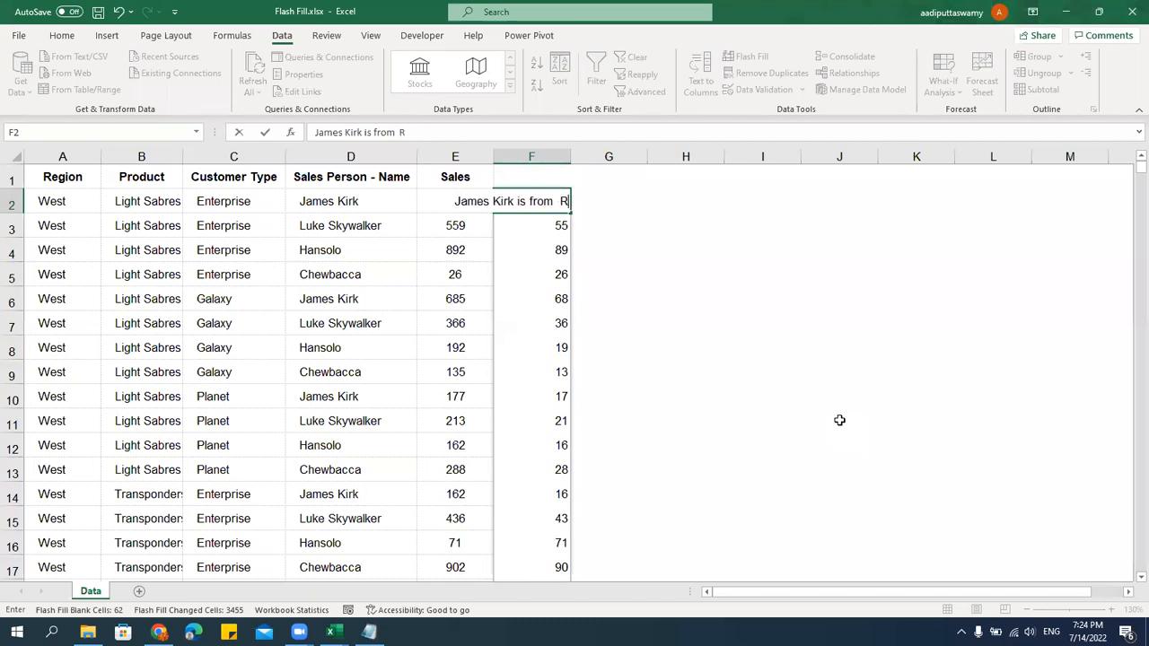
pyautogui.write('egion West')
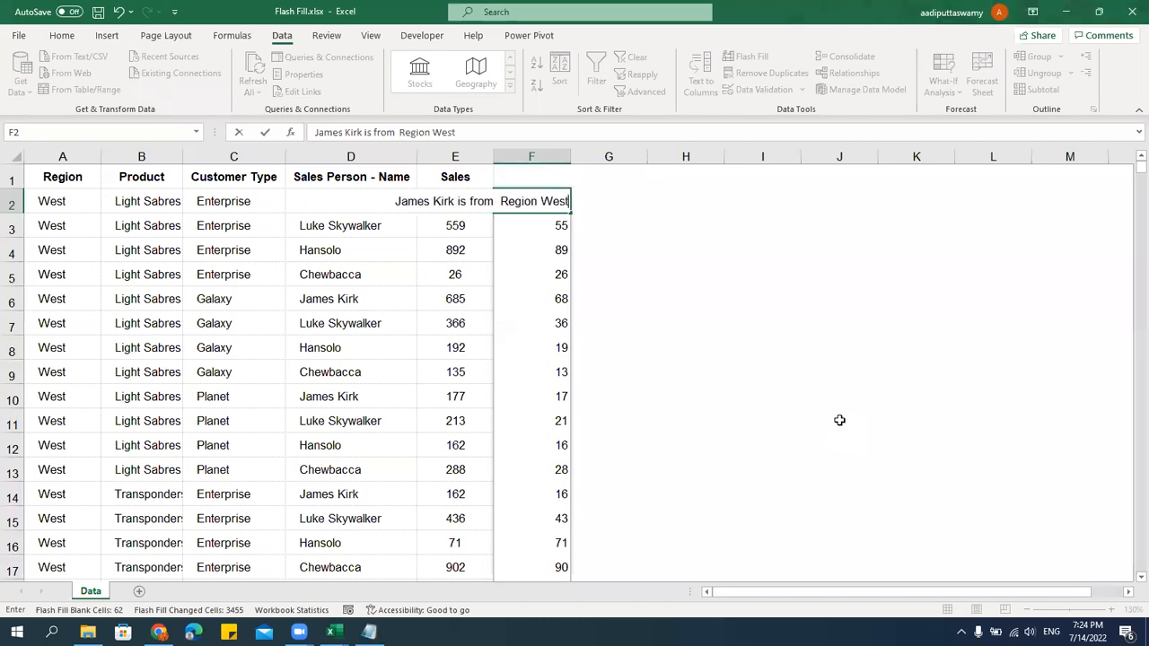
pyautogui.press('Return')
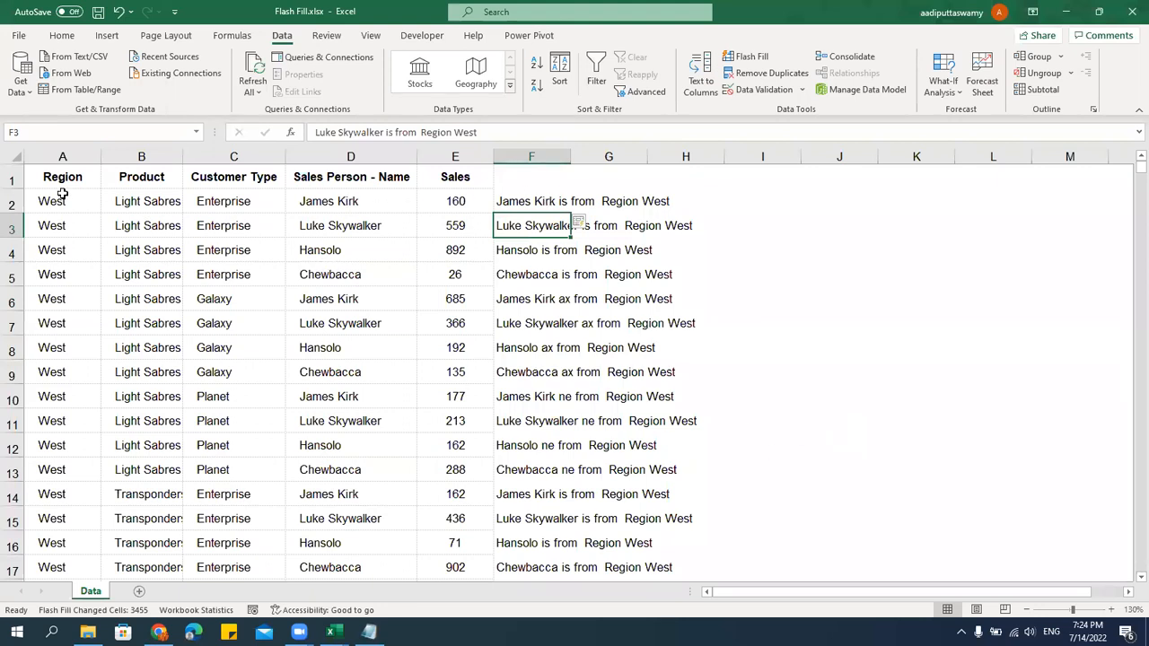
# Examine the filled sentences in column F and compare their wording with the example in F2.
pyautogui.scroll(-7, 661, 440)
pyautogui.scroll(-16, 661, 440)
pyautogui.scroll(13, 663, 438)
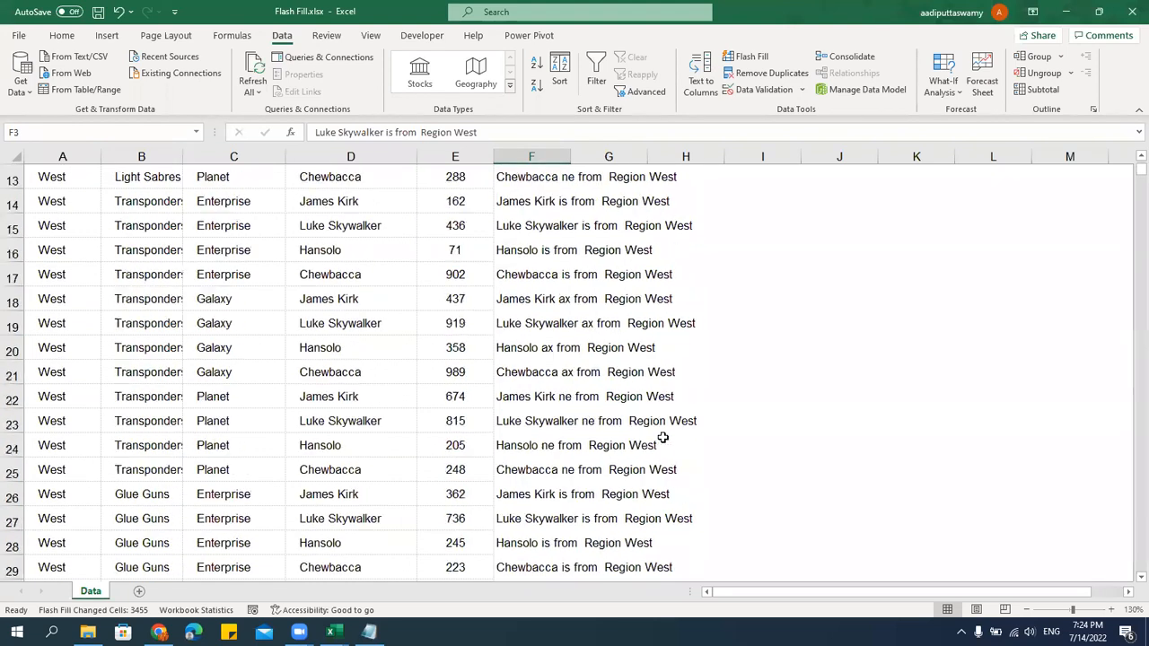
pyautogui.click(526, 203)
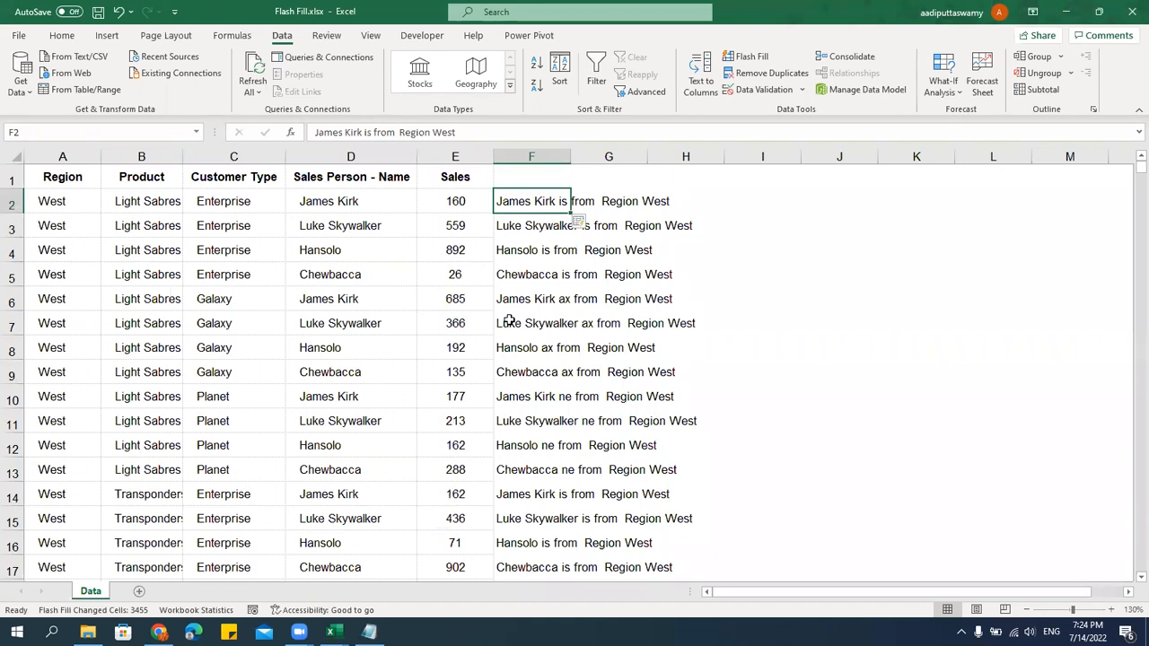
pyautogui.scroll(-16, 530, 449)
pyautogui.scroll(3, 542, 518)
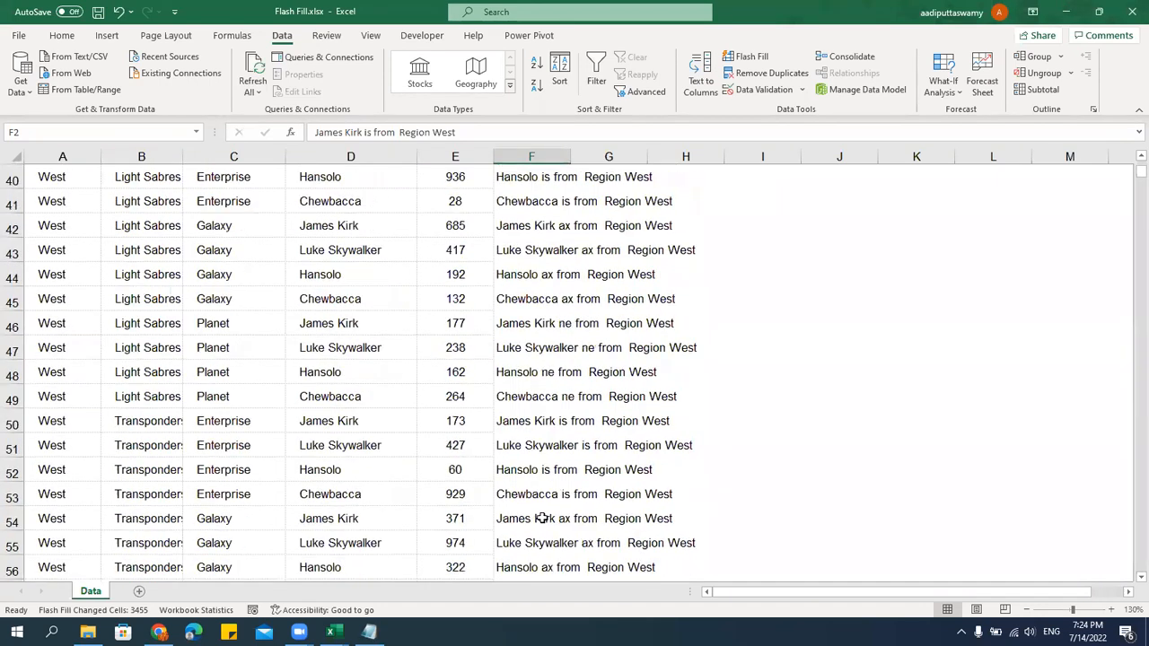
pyautogui.scroll(13, 542, 518)
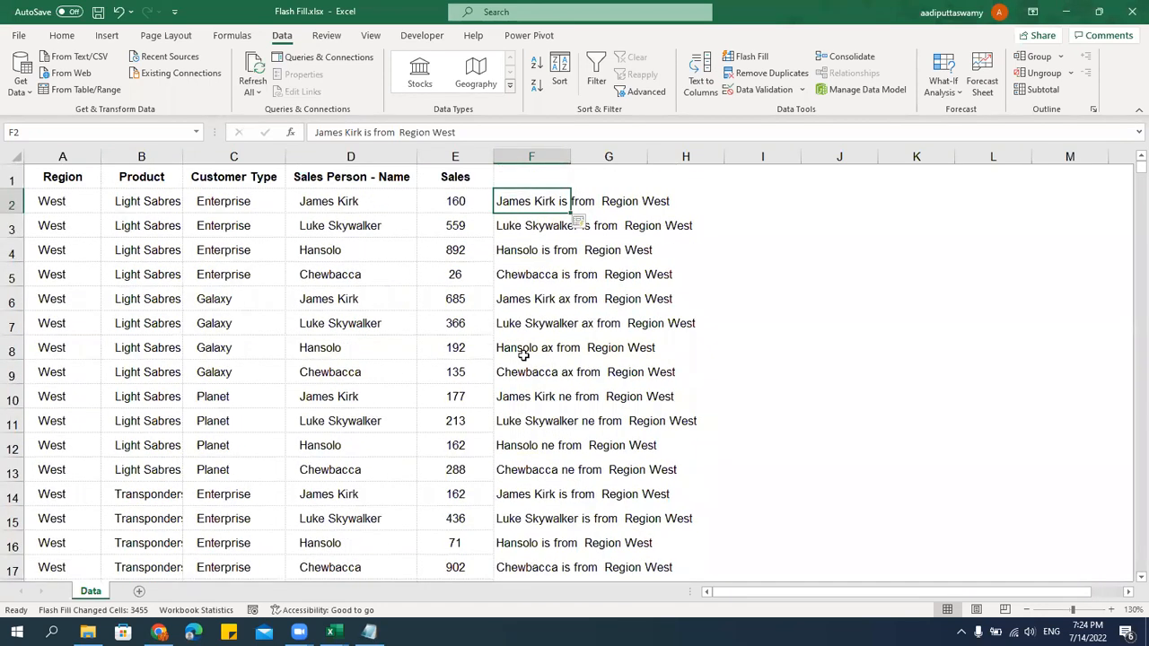
pyautogui.click(524, 225)
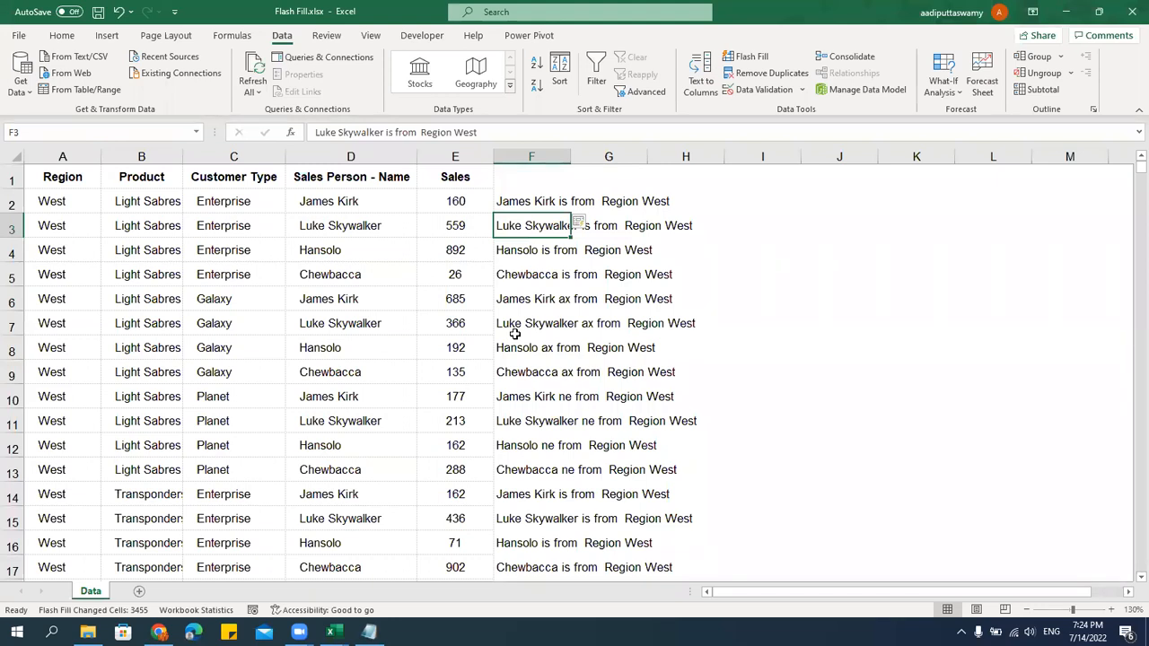
pyautogui.click(538, 207)
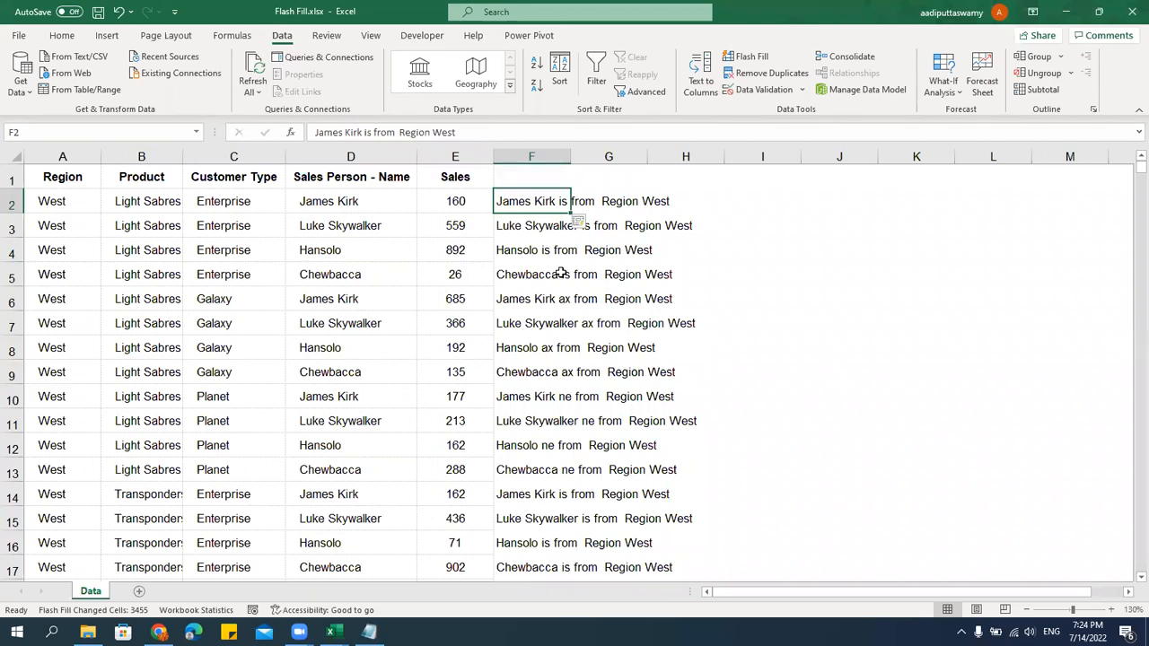
pyautogui.click(512, 226)
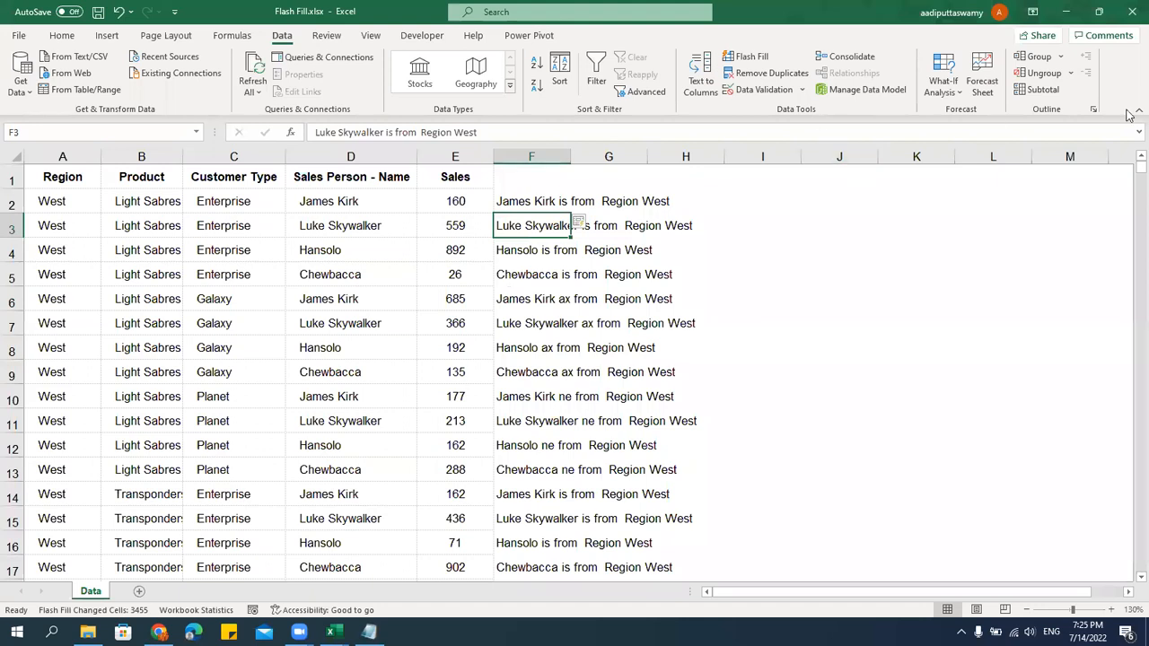
# Close the Flash Fill workbook without saving its changes and bring up the Data Tools folder in File Explorer.
pyautogui.click(1130, 15)
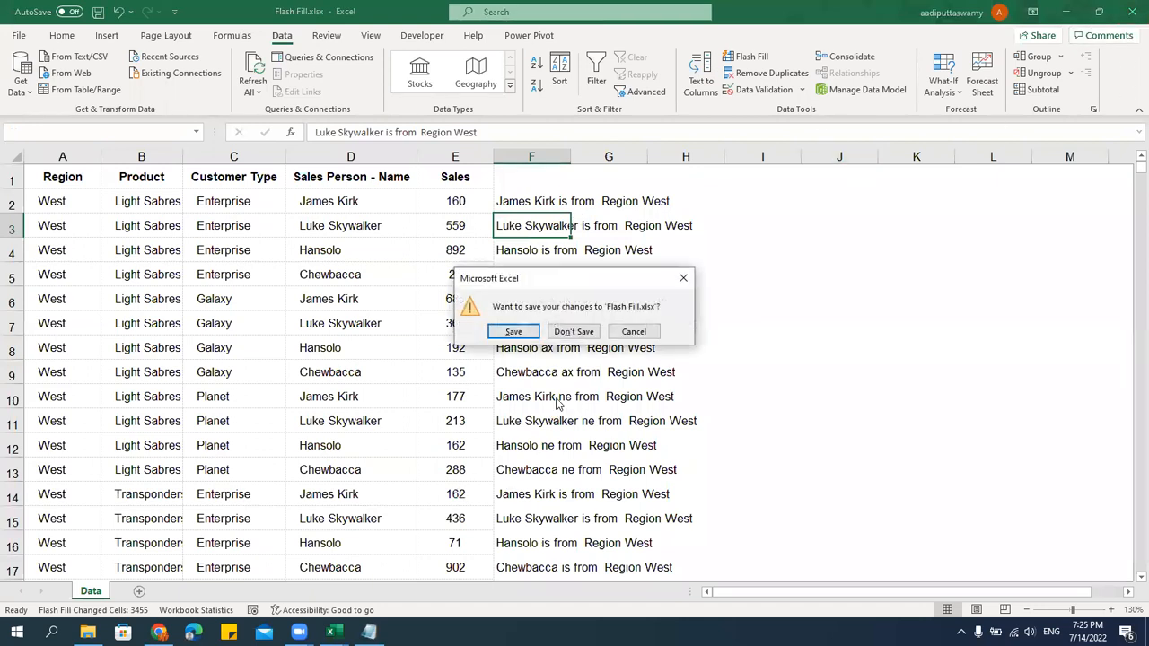
pyautogui.click(574, 330)
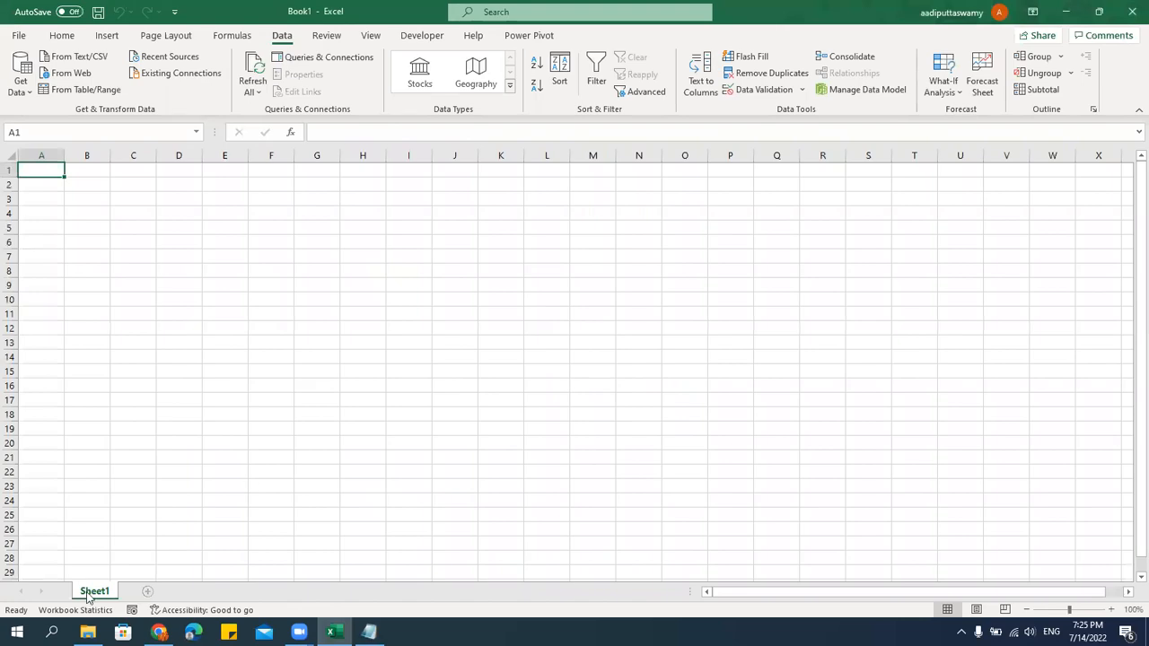
pyautogui.click(88, 632)
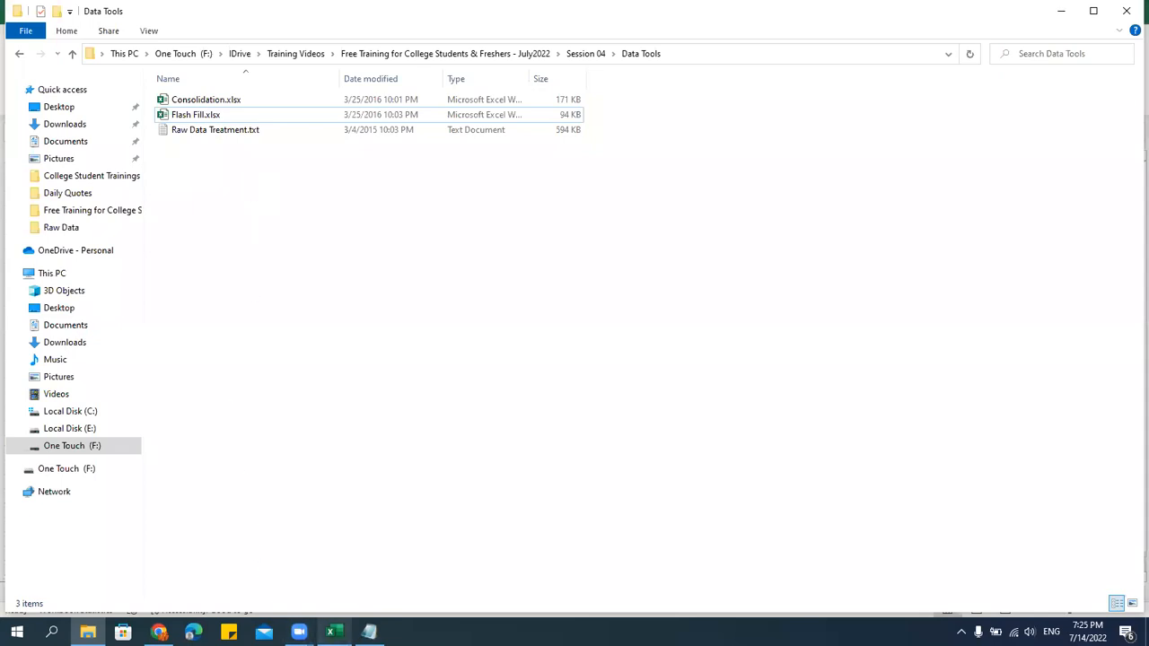
pyautogui.click(334, 633)
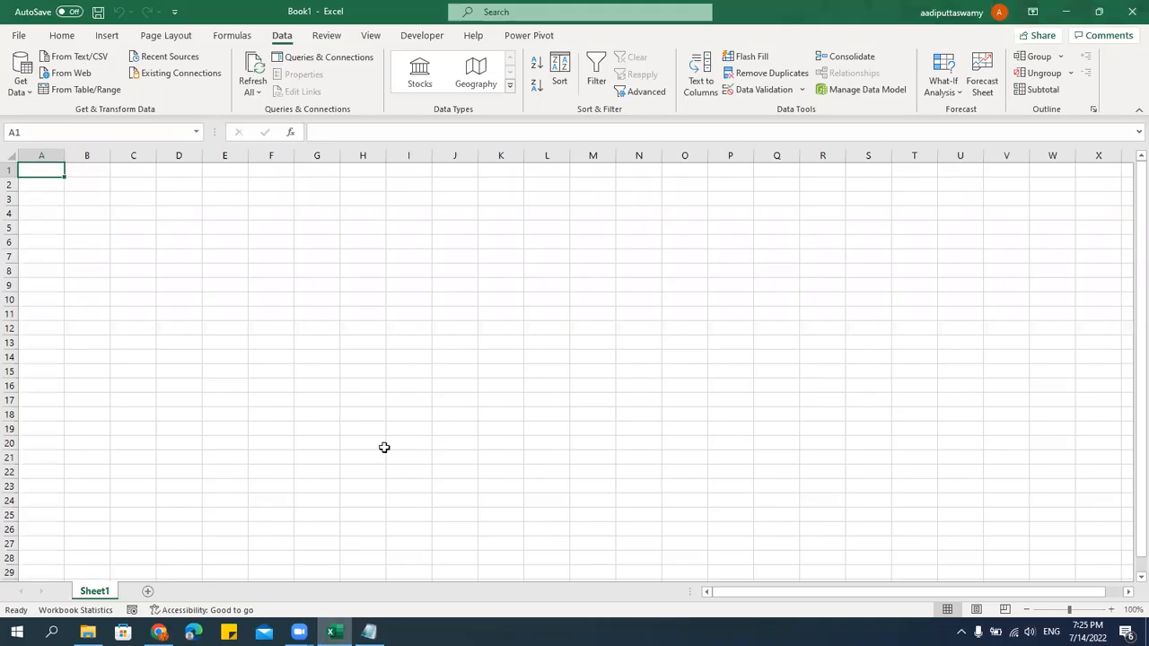
pyautogui.click(1065, 10)
# Open Raw Data Treatment.txt from the Data Tools folder in a maximized Notepad window and look through its records.
pyautogui.doubleClick(234, 131)
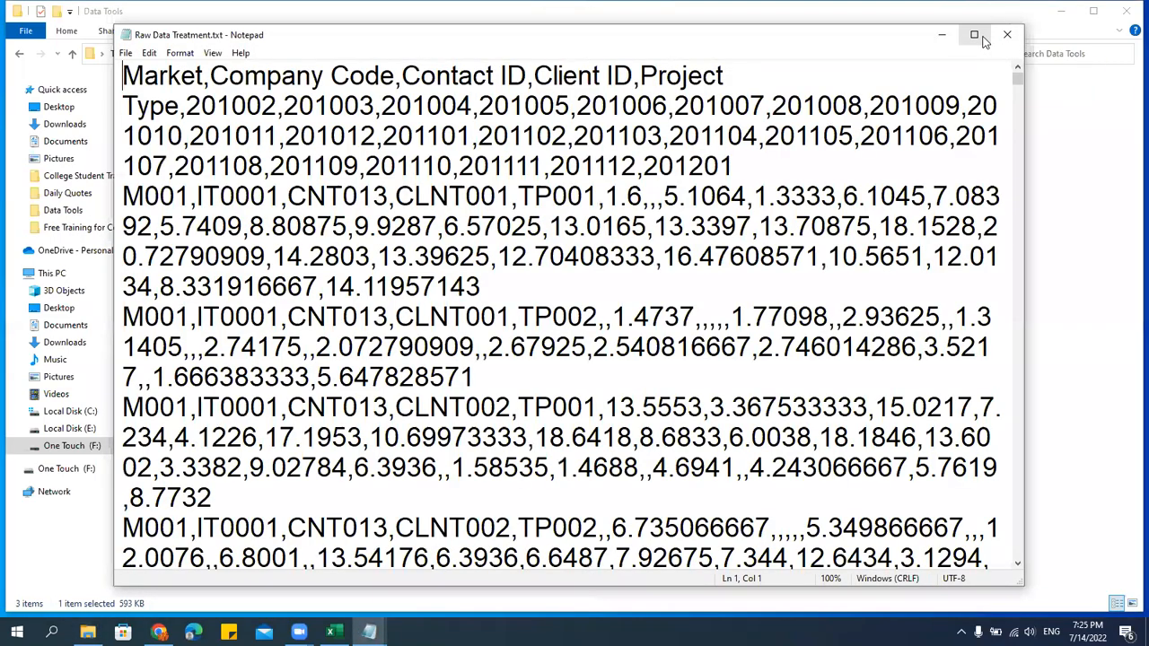
pyautogui.click(974, 34)
pyautogui.scroll(-20, 583, 401)
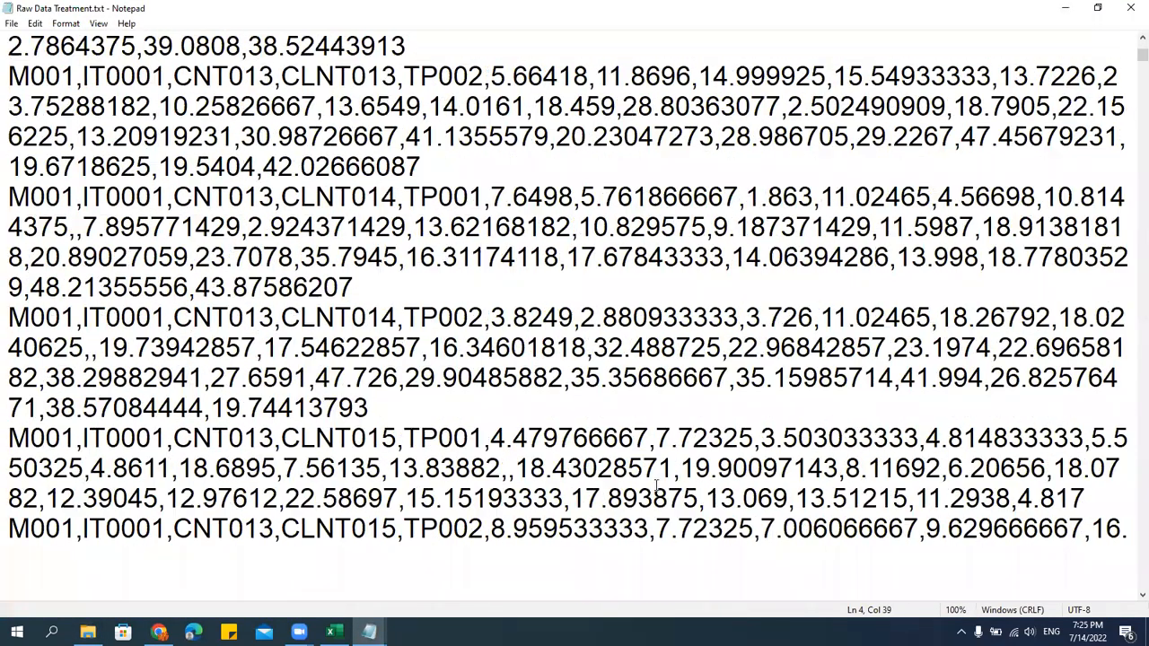
pyautogui.moveTo(1129, 63); pyautogui.dragTo(1129, 130)
pyautogui.scroll(15, 574, 254)
pyautogui.click(575, 257)
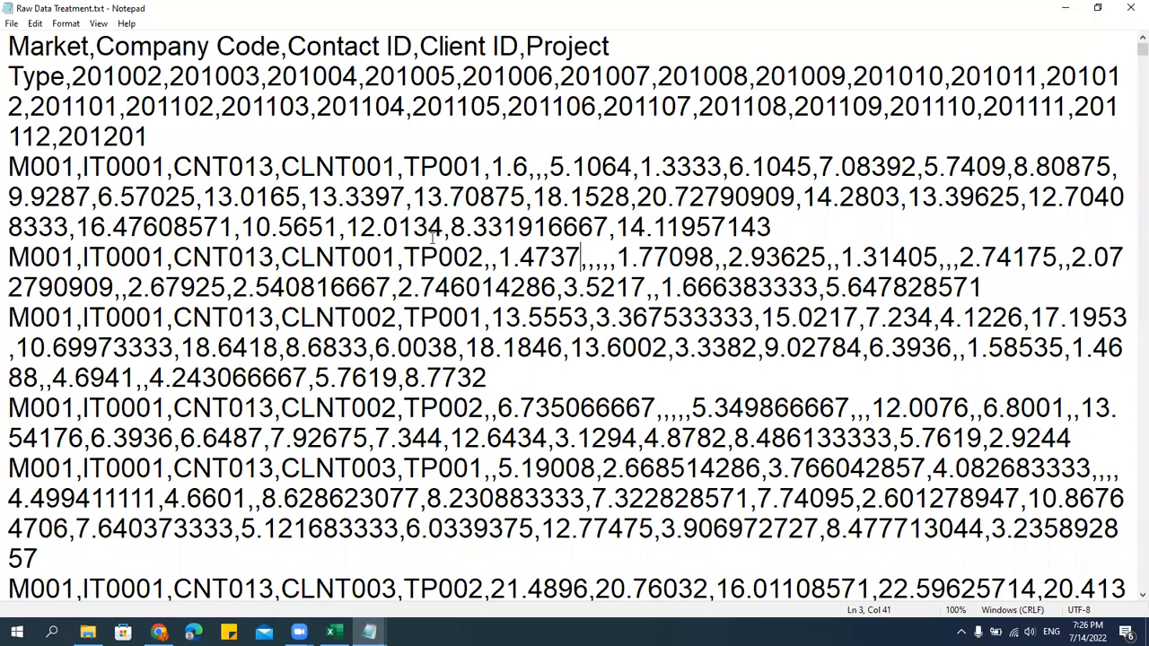
pyautogui.click(359, 128)
pyautogui.moveTo(14, 46); pyautogui.dragTo(330, 377)
pyautogui.click(439, 348)
# Set the Notepad font size to 12 and look through the comma-separated records.
pyautogui.click(66, 23)
pyautogui.click(90, 59)
pyautogui.scroll(3, 305, 189)
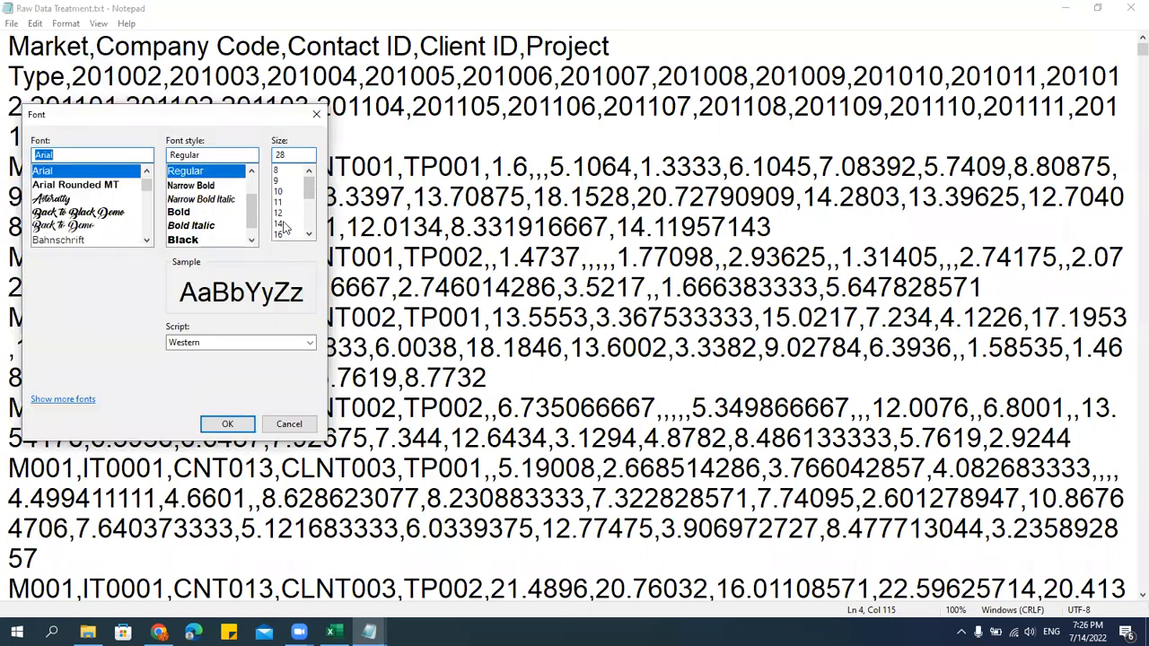
pyautogui.click(285, 213)
pyautogui.click(227, 424)
pyautogui.click(504, 357)
pyautogui.scroll(-10, 505, 443)
pyautogui.scroll(-7, 505, 443)
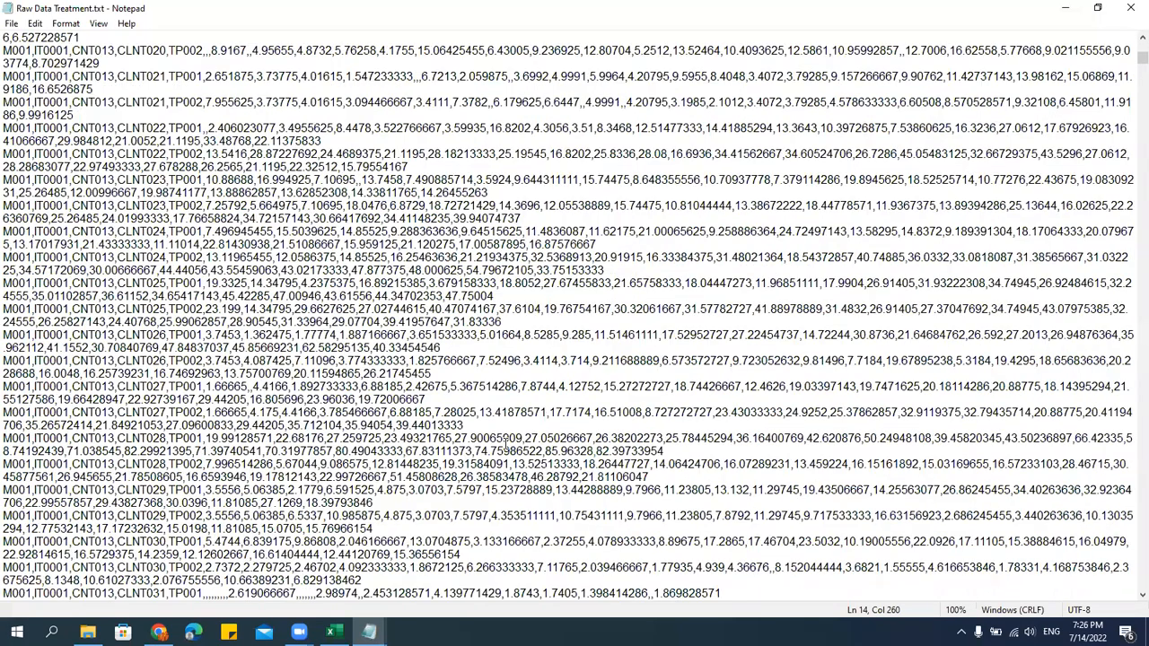
pyautogui.scroll(20, 505, 442)
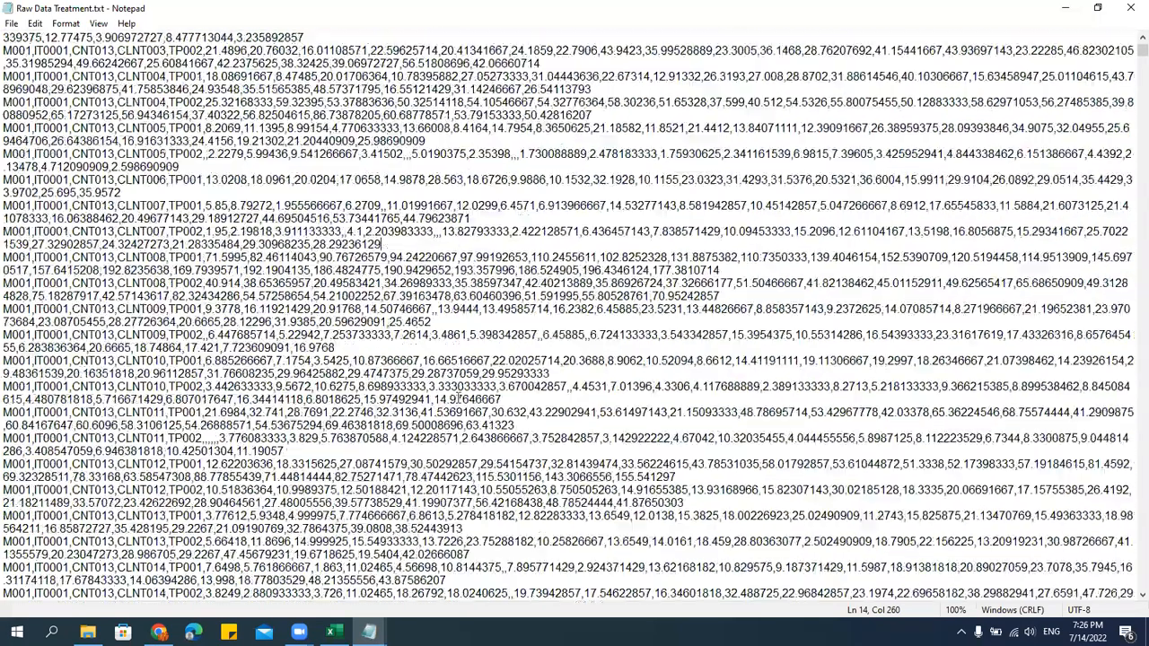
pyautogui.scroll(3, 457, 397)
pyautogui.click(389, 278)
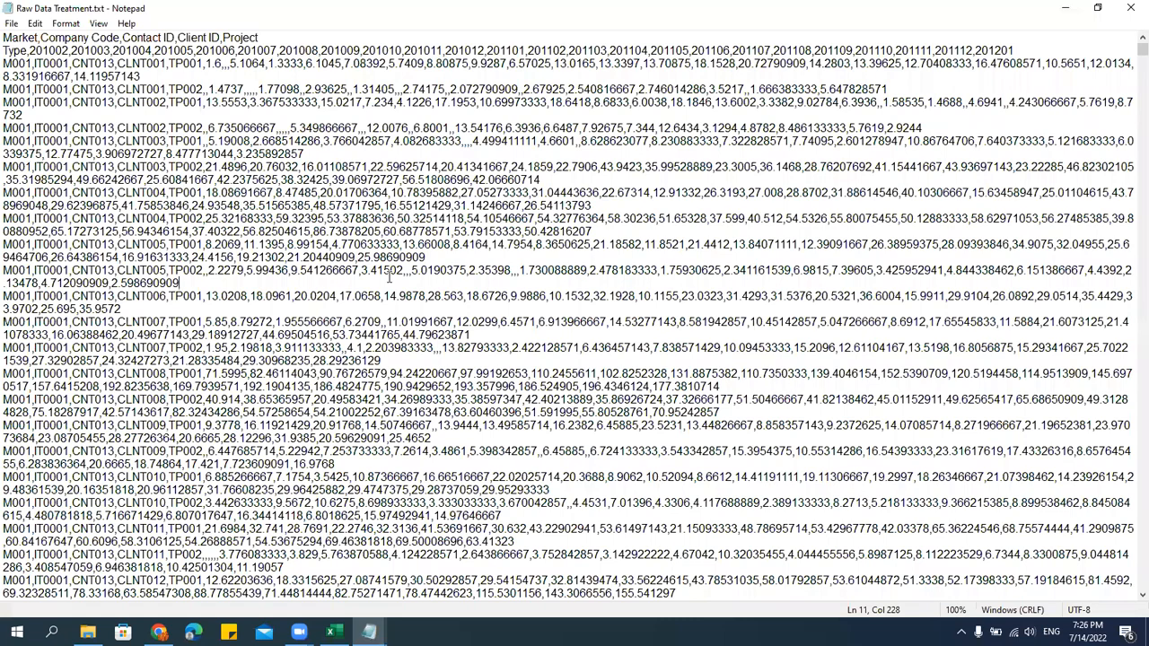
# Set the Notepad font size back to 28.
pyautogui.click(65, 23)
pyautogui.click(82, 56)
pyautogui.click(308, 235)
pyautogui.click(280, 224)
pyautogui.click(309, 236)
pyautogui.click(309, 235)
pyautogui.click(289, 234)
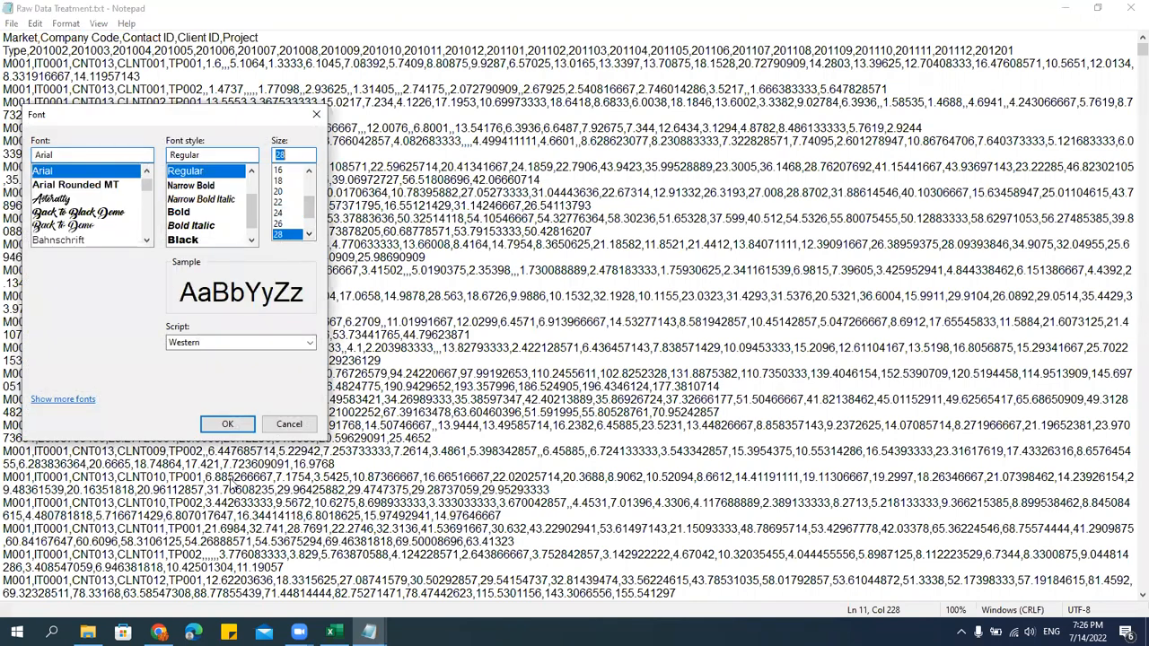
pyautogui.click(227, 424)
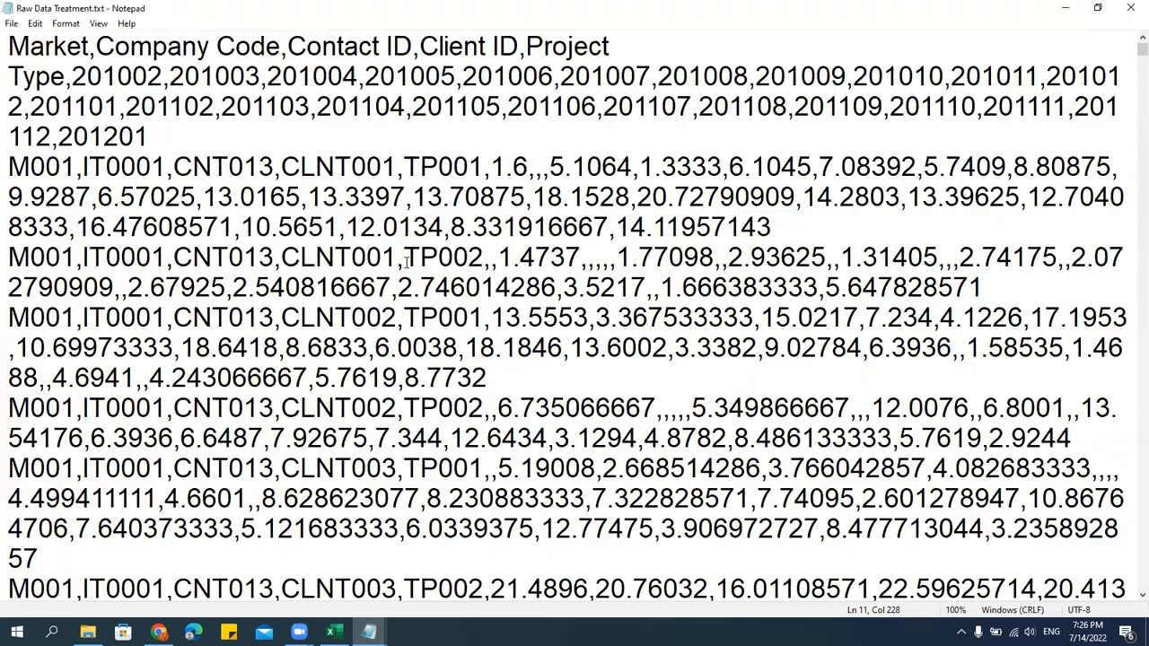
# Examine how commas separate the header fields and the first data records in the text file.
pyautogui.click(406, 260)
pyautogui.moveTo(214, 106); pyautogui.dragTo(266, 83)
pyautogui.moveTo(308, 197); pyautogui.dragTo(321, 197)
pyautogui.click(308, 196)
pyautogui.moveTo(76, 167); pyautogui.dragTo(528, 435)
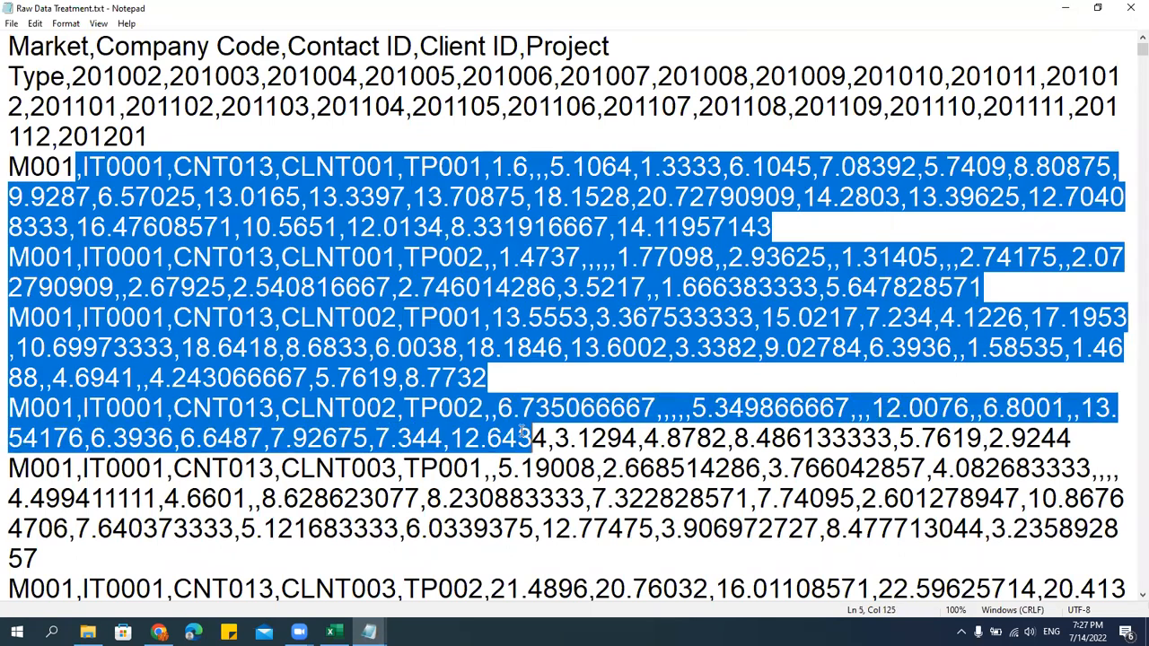
pyautogui.click(477, 350)
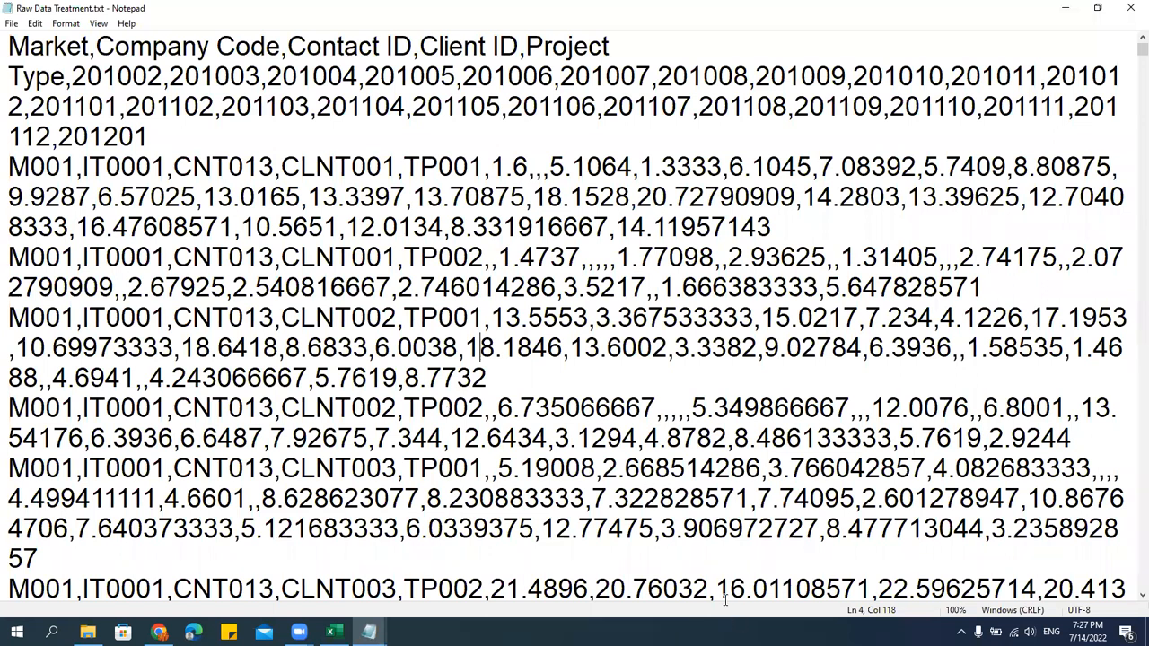
pyautogui.click(91, 49)
pyautogui.click(286, 50)
pyautogui.click(94, 46)
pyautogui.click(174, 170)
# Close Notepad and open Raw Data Treatment.txt from the Data Tools folder in Excel.
pyautogui.click(1130, 9)
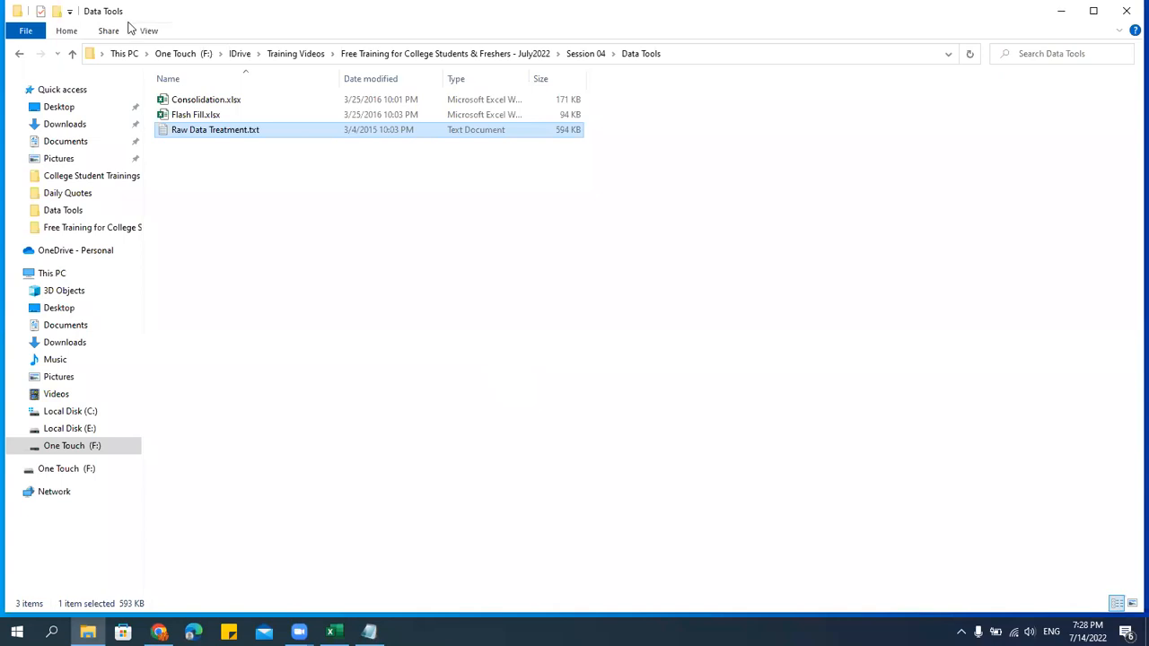
pyautogui.moveTo(197, 135); pyautogui.dragTo(275, 302)
pyautogui.hotkey('alt', 'Tab')
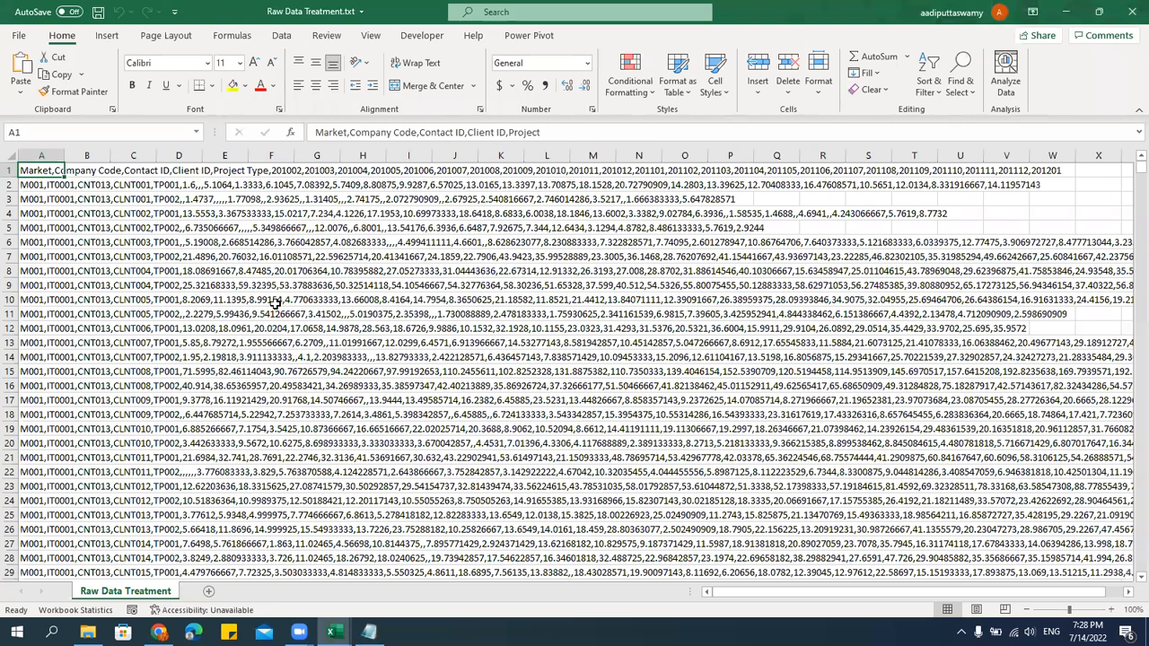
# Examine the imported rows in column A to see where each record's text is stored.
pyautogui.press('Down')
pyautogui.press('Down')
pyautogui.press('Down')
pyautogui.press('Down')
pyautogui.press('Down')
pyautogui.press('Down')
pyautogui.press('Down')
pyautogui.press('Down')
pyautogui.press('Down')
pyautogui.press('Down')
pyautogui.press('Down')
pyautogui.press('Down')
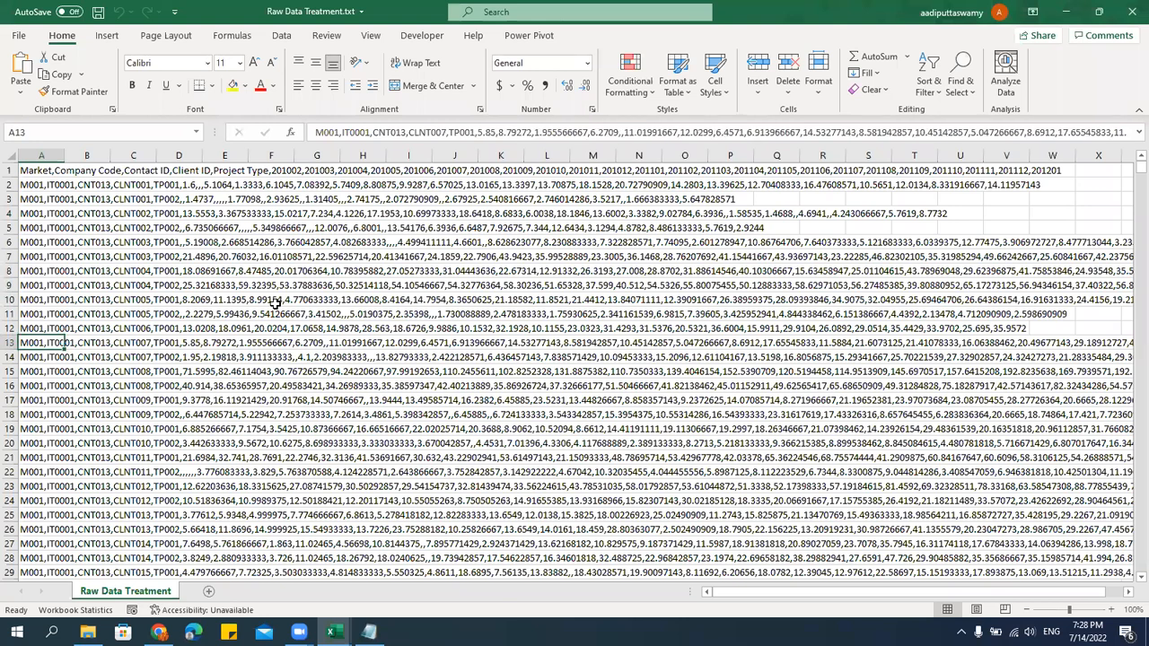
pyautogui.click(45, 183)
pyautogui.click(41, 170)
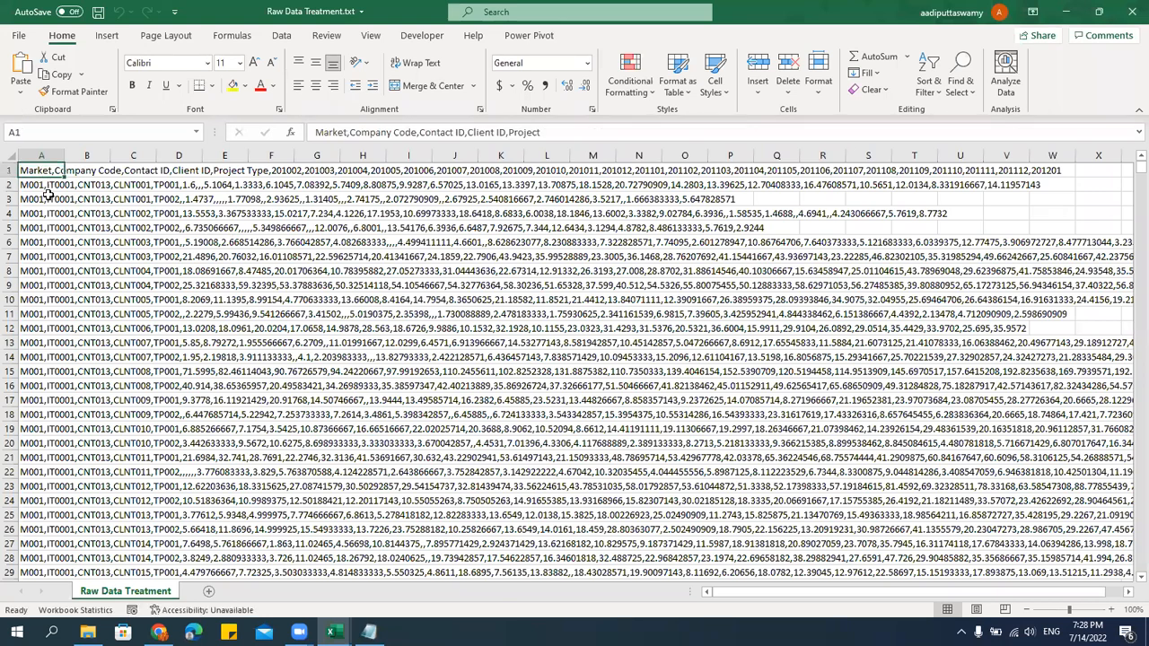
pyautogui.click(44, 188)
pyautogui.click(48, 214)
pyautogui.click(49, 241)
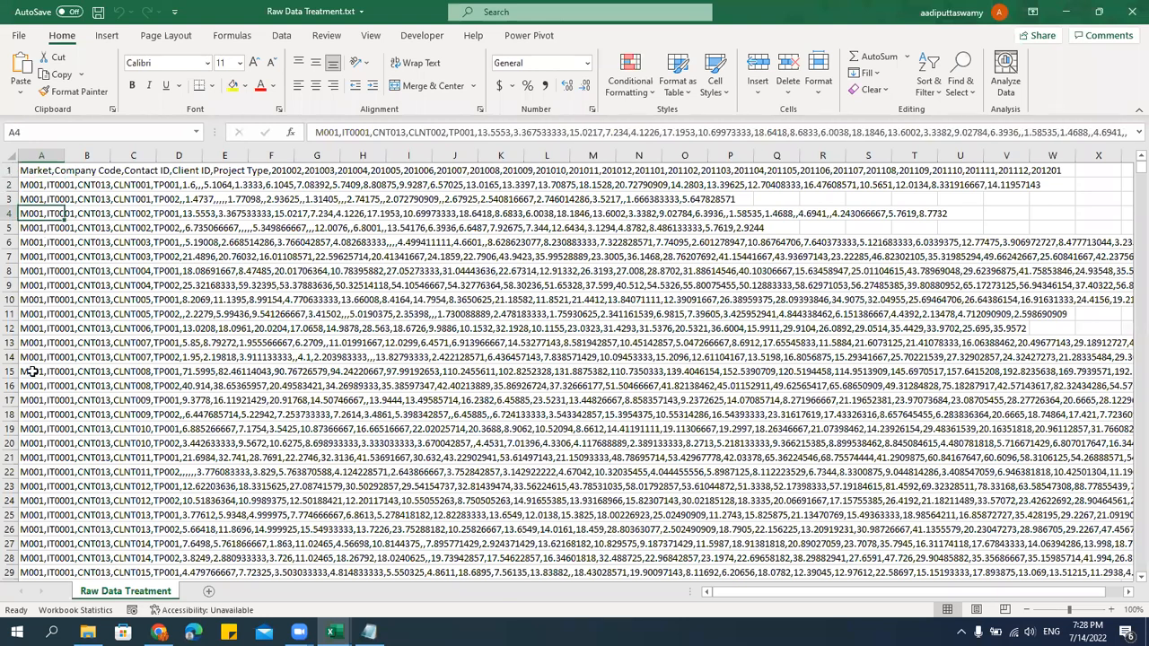
# Select the data in column A from A1 to the last record and start Text to Columns.
pyautogui.click(33, 169)
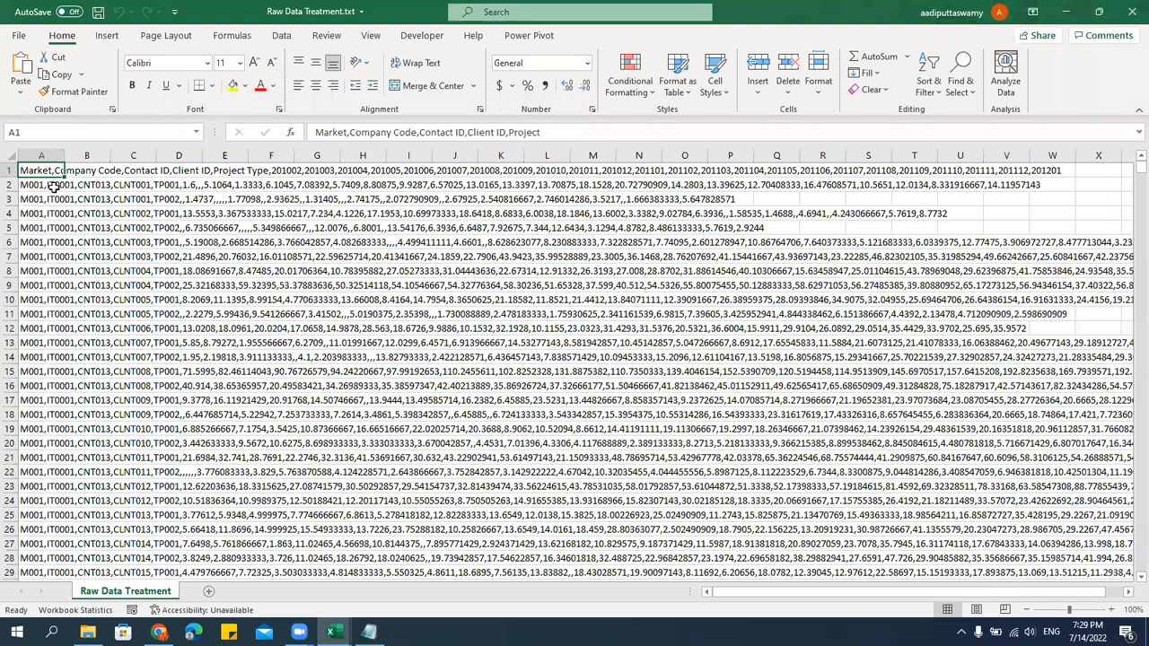
pyautogui.hotkey('ctrl', 'shift', 'Down')
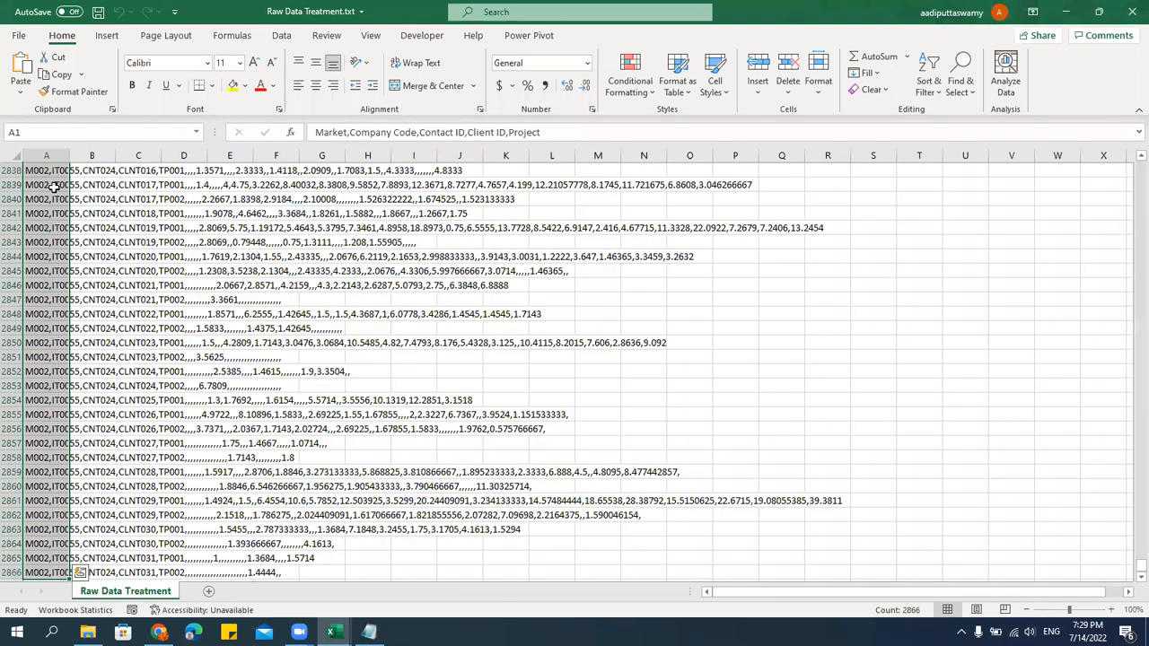
pyautogui.click(285, 36)
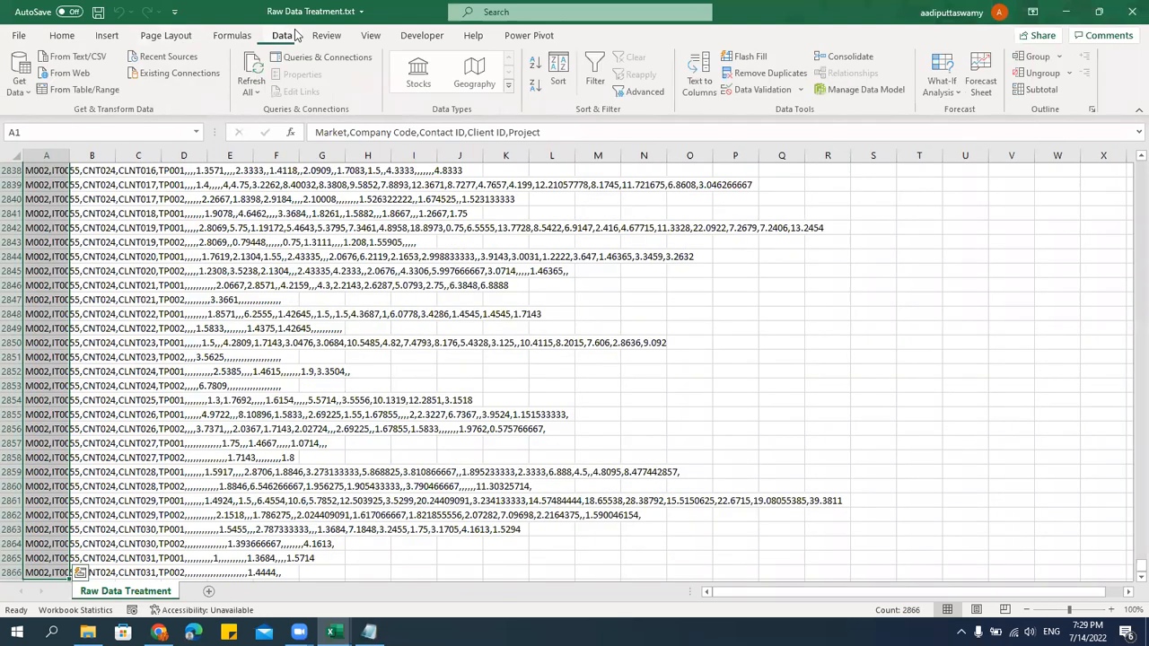
pyautogui.click(705, 89)
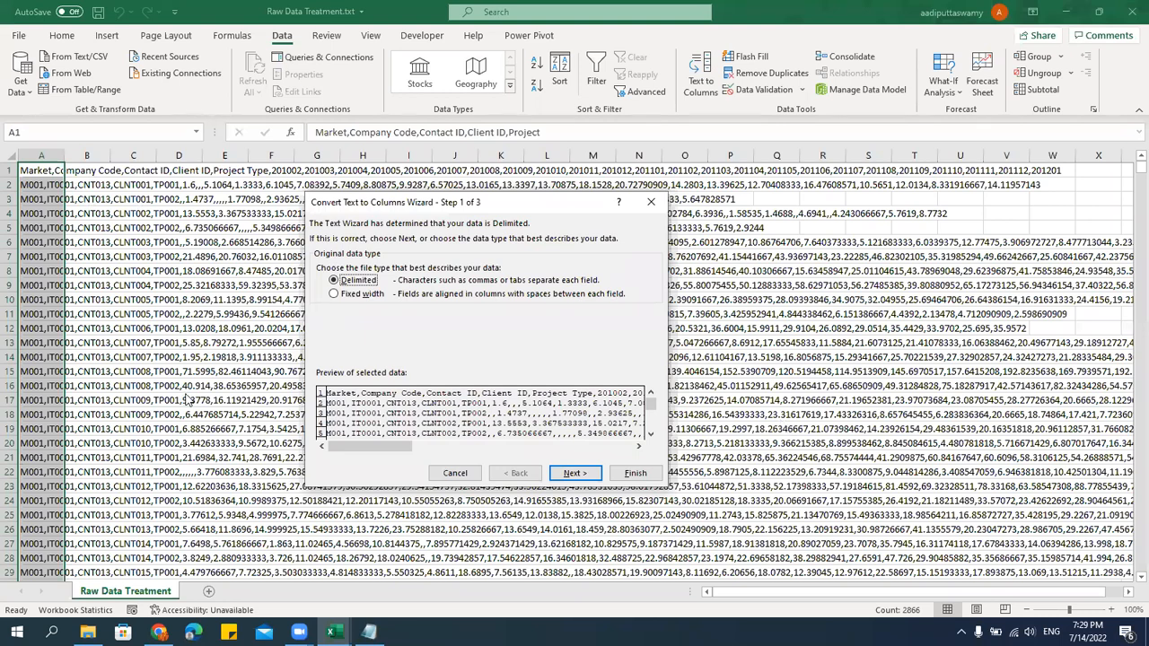
# Try fixed-width splitting with column breaks at about 8, 23, 41 and 53 characters.
pyautogui.click(363, 294)
pyautogui.click(573, 473)
pyautogui.click(356, 401)
pyautogui.click(432, 401)
pyautogui.click(521, 402)
pyautogui.click(584, 401)
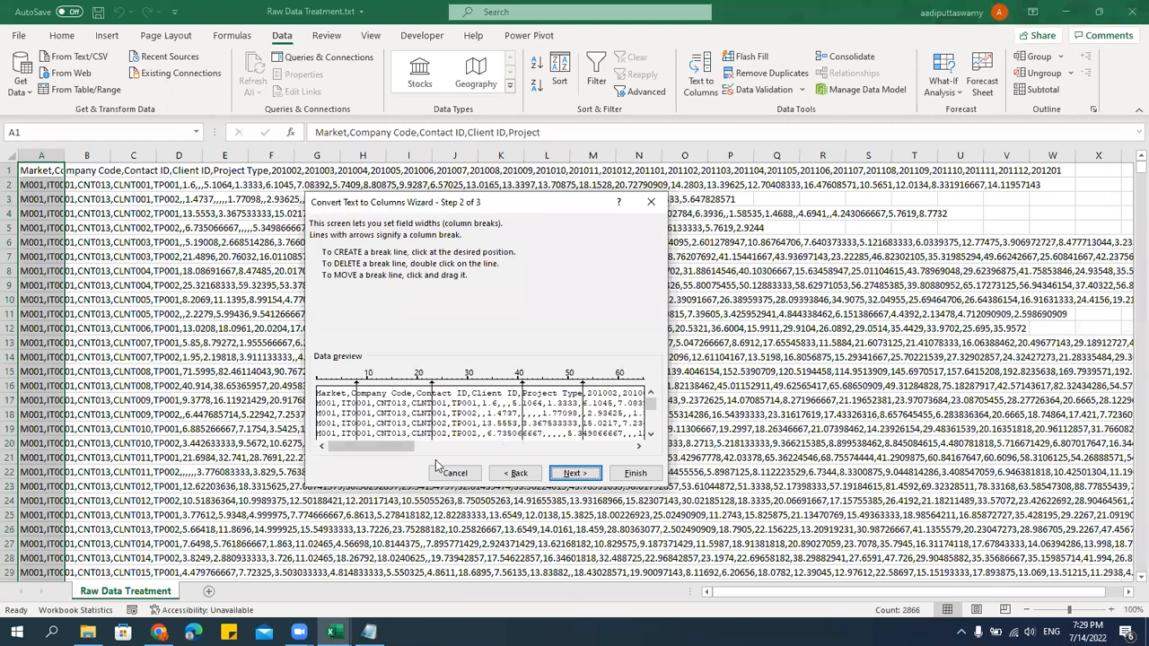
pyautogui.click(519, 473)
# Choose Delimited as the file type and turn off the Tab delimiter.
pyautogui.click(366, 283)
pyautogui.click(573, 473)
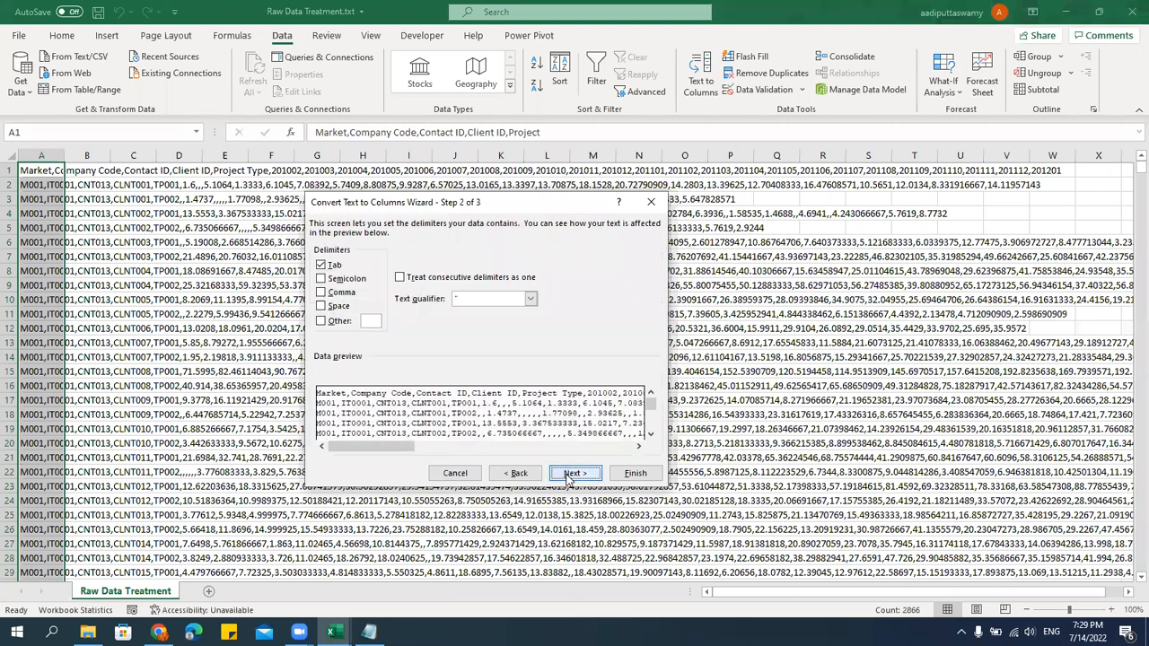
pyautogui.click(321, 266)
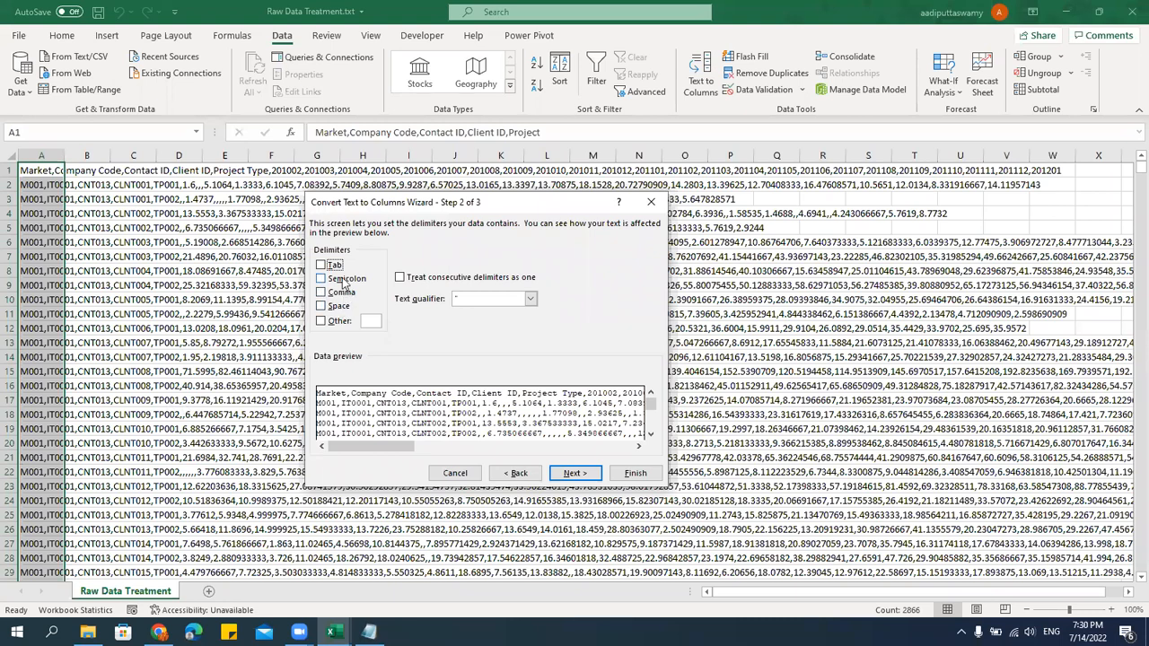
# Try the Tab, Semicolon, Comma, Space and Other delimiters together, and clear all of them again.
pyautogui.click(339, 321)
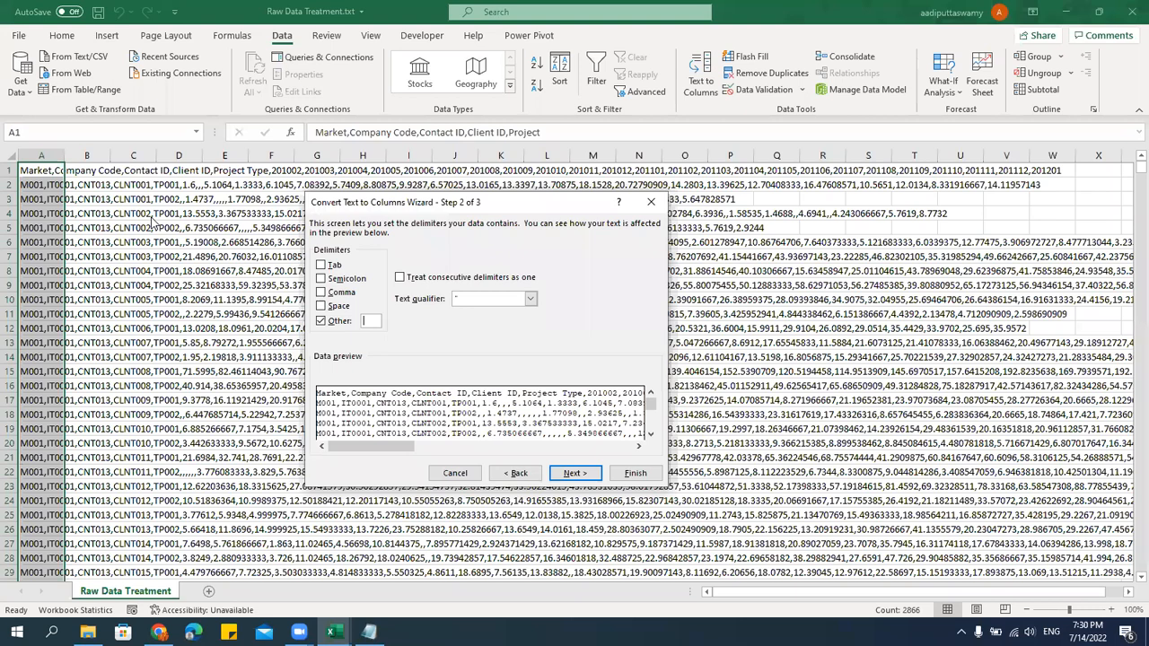
pyautogui.click(333, 325)
pyautogui.click(329, 267)
pyautogui.click(329, 278)
pyautogui.click(328, 292)
pyautogui.click(329, 306)
pyautogui.click(321, 321)
pyautogui.click(322, 322)
pyautogui.click(321, 265)
pyautogui.click(321, 278)
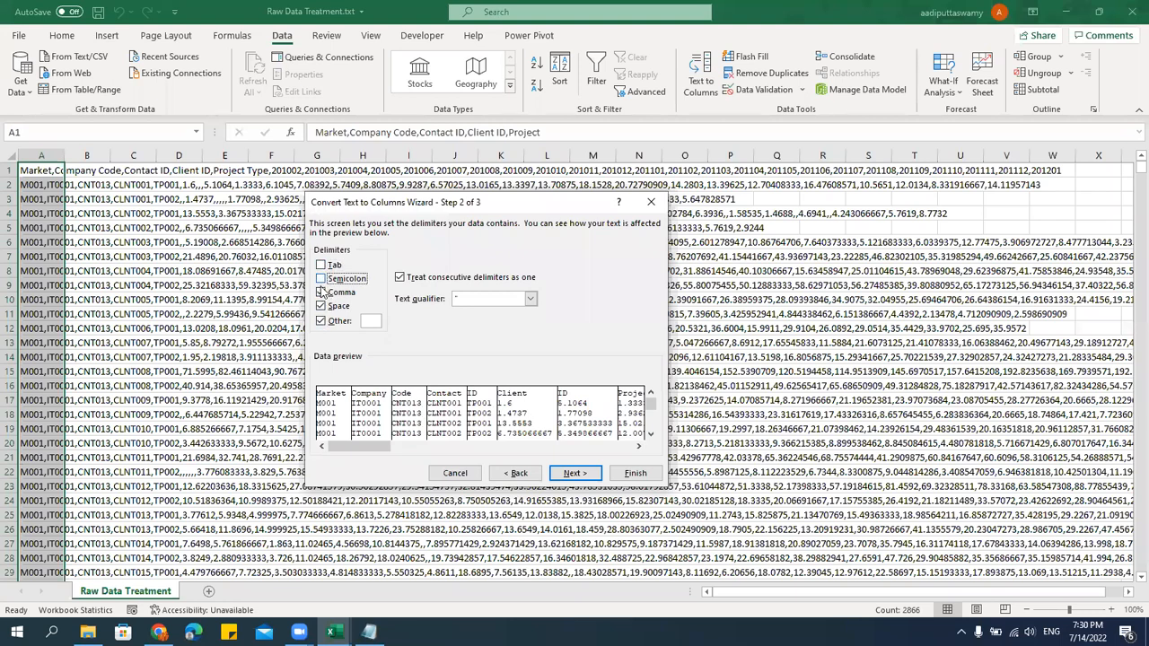
pyautogui.click(321, 292)
pyautogui.click(321, 306)
pyautogui.click(321, 322)
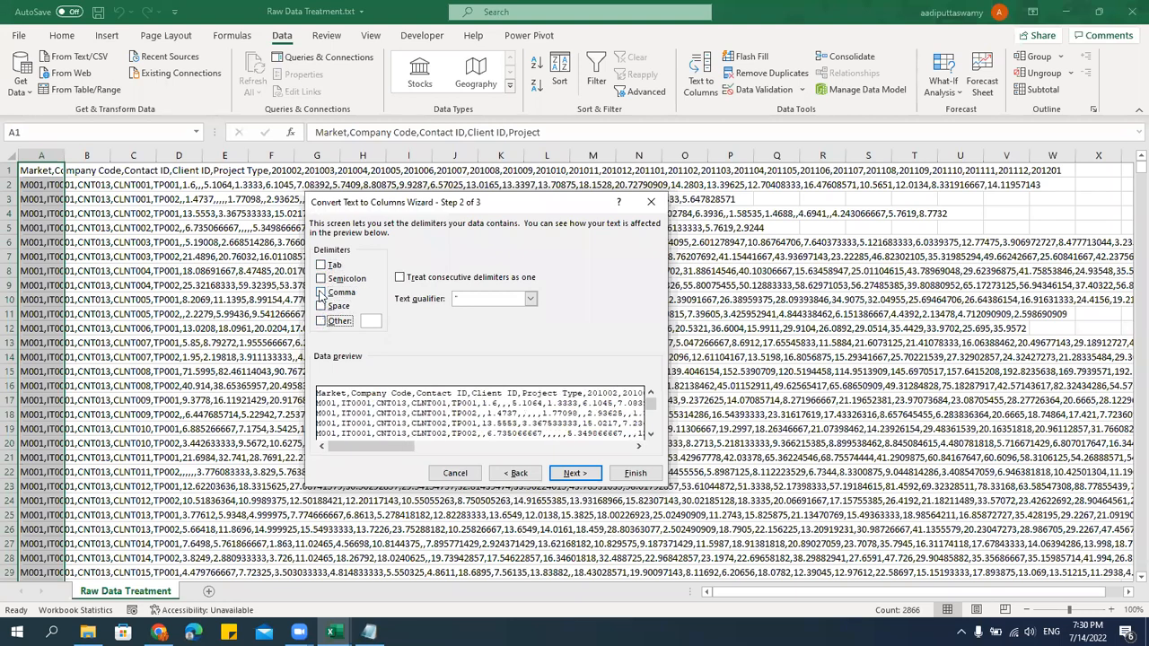
# Set Comma as the only delimiter and finish splitting the records into separate columns starting at $A$1 in General format.
pyautogui.click(321, 293)
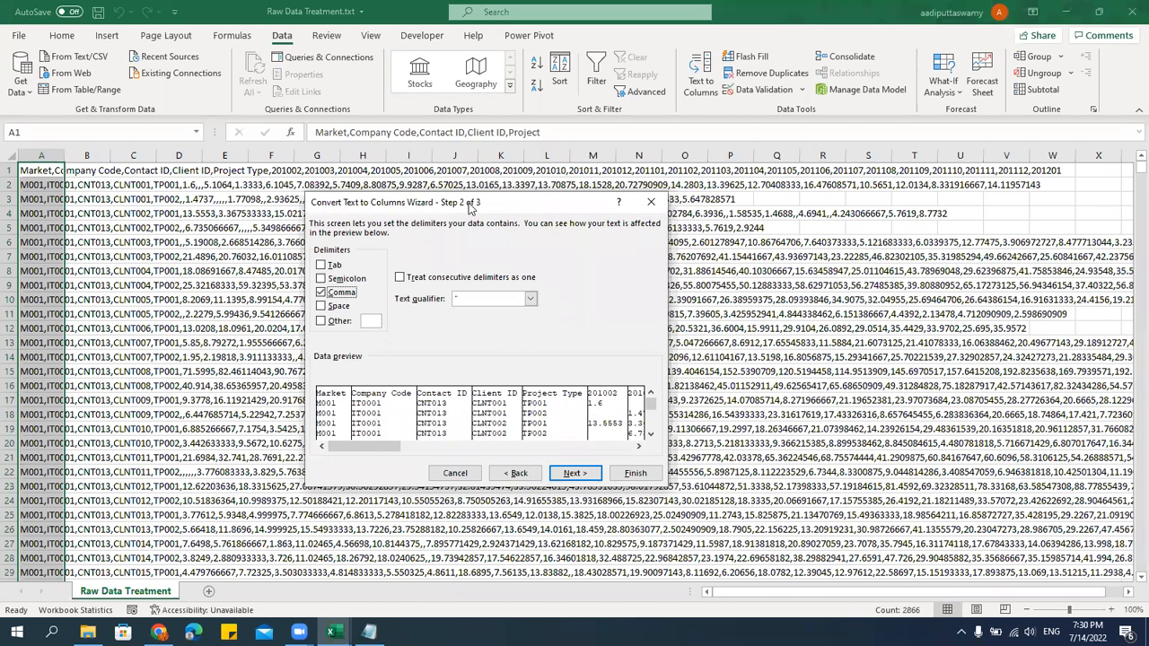
pyautogui.moveTo(468, 208); pyautogui.dragTo(392, 216)
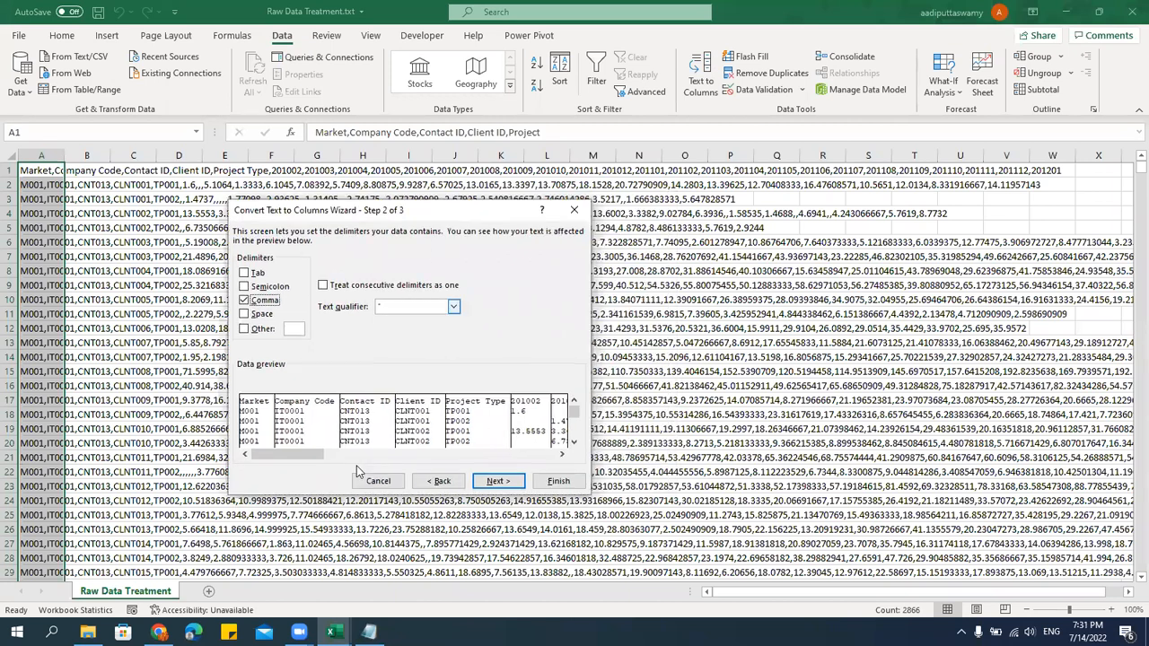
pyautogui.click(499, 482)
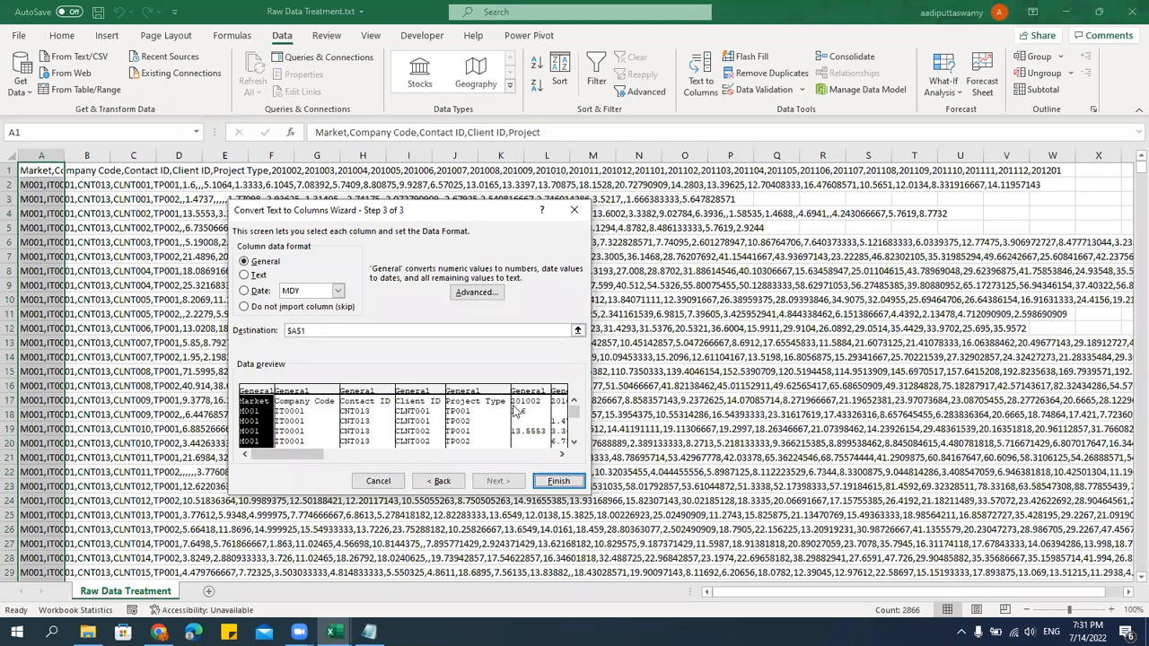
pyautogui.click(553, 482)
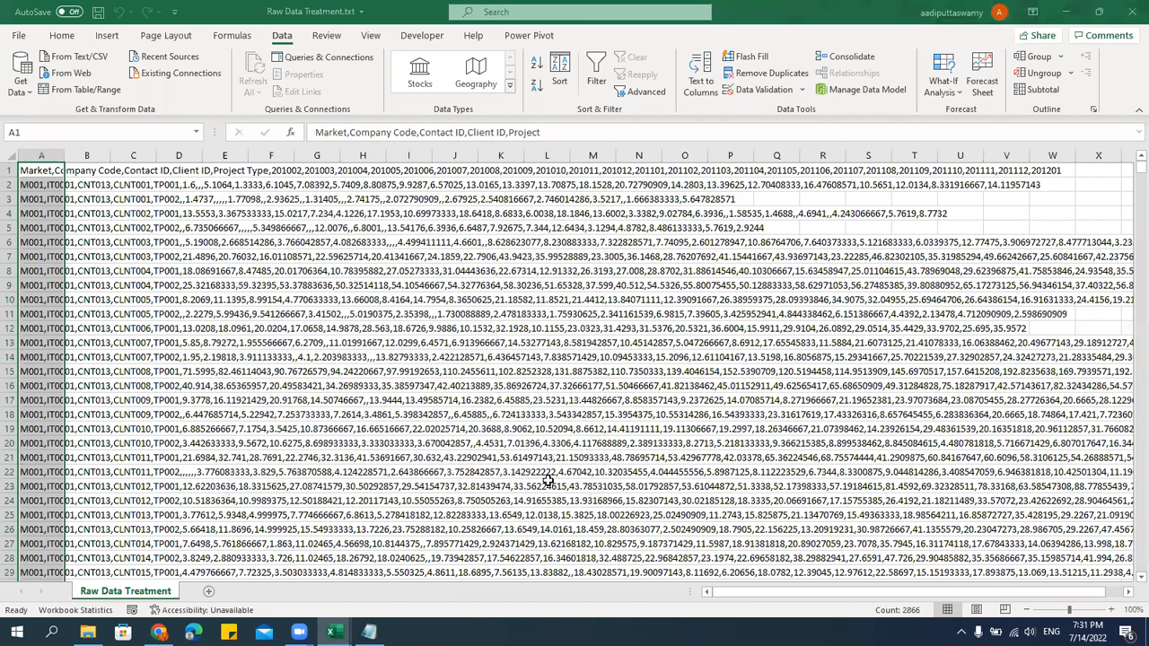
pyautogui.click(535, 342)
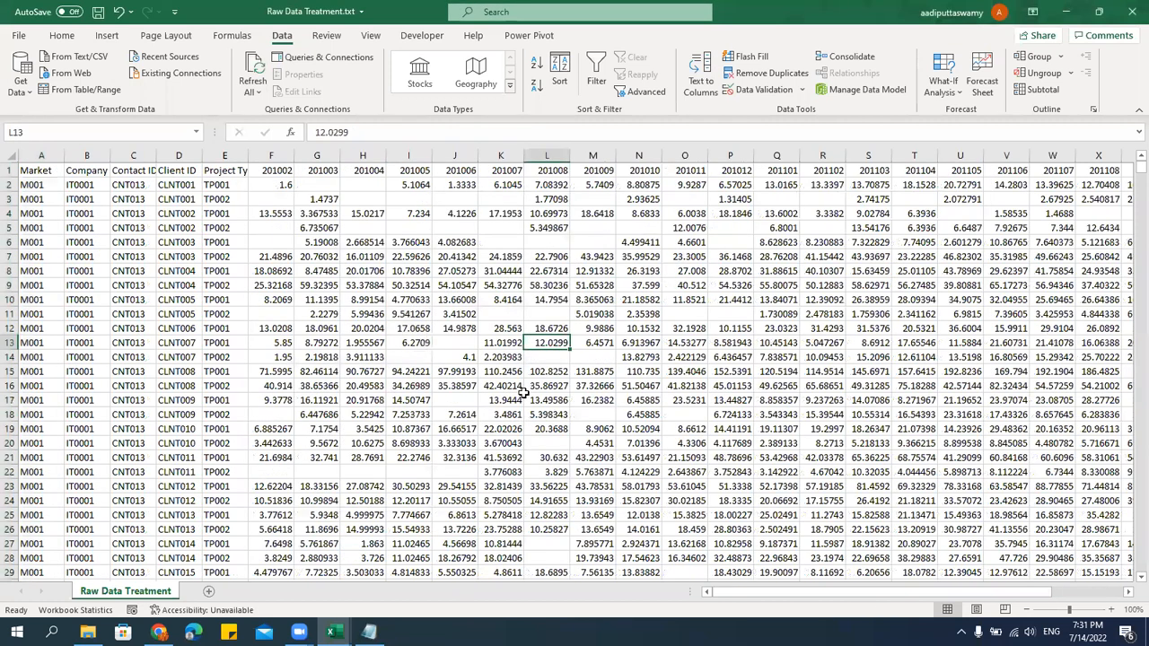
pyautogui.moveTo(751, 590); pyautogui.dragTo(709, 603)
pyautogui.click(142, 215)
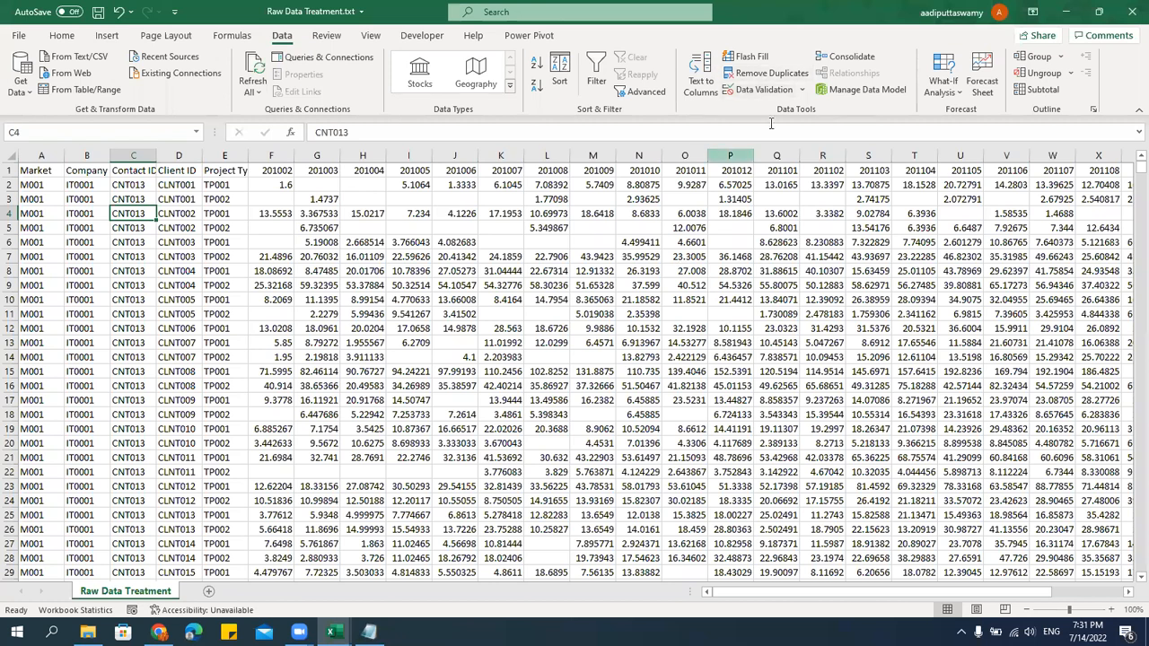
pyautogui.click(220, 296)
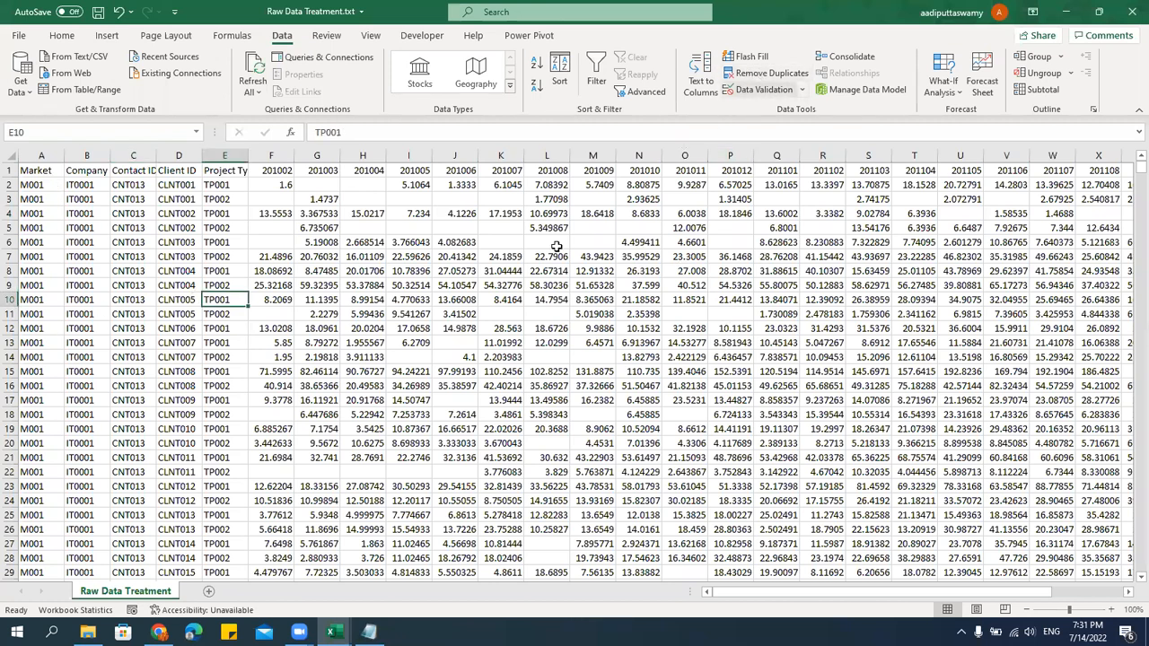
pyautogui.click(289, 357)
# Copy the whole Client ID column with its header from Raw Data Treatment into a new sheet, starting at cell E5.
pyautogui.click(185, 170)
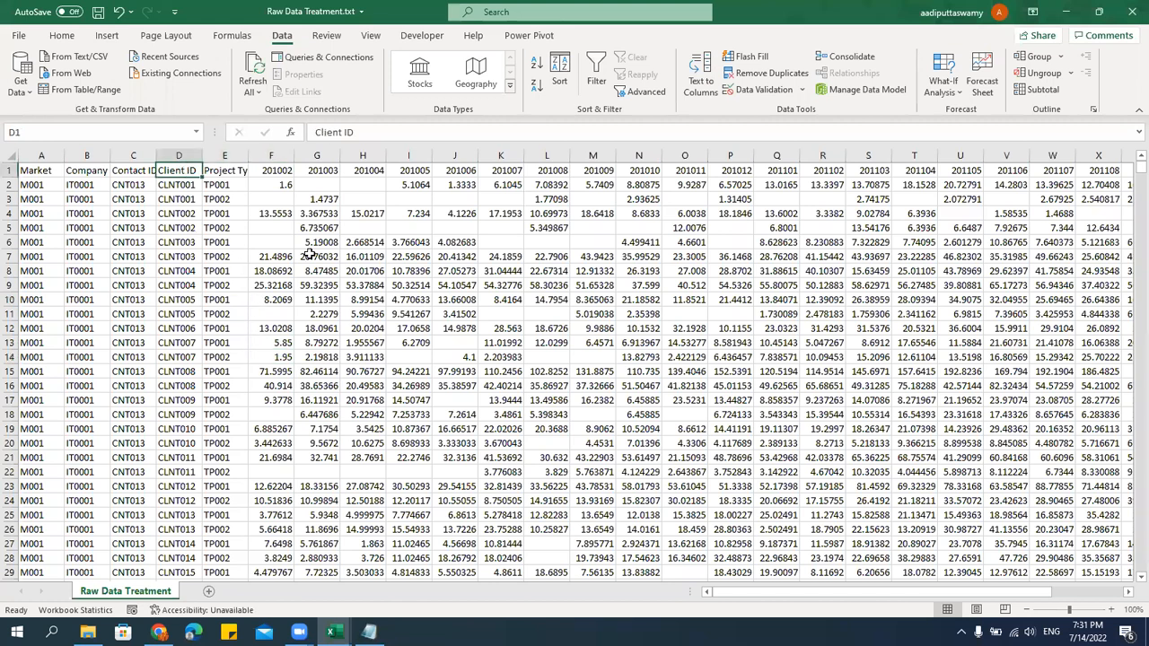
pyautogui.hotkey('ctrl', 'shift', 'Down')
pyautogui.hotkey('ctrl', 'c')
pyautogui.click(210, 593)
pyautogui.click(226, 228)
pyautogui.hotkey('ctrl', 'v')
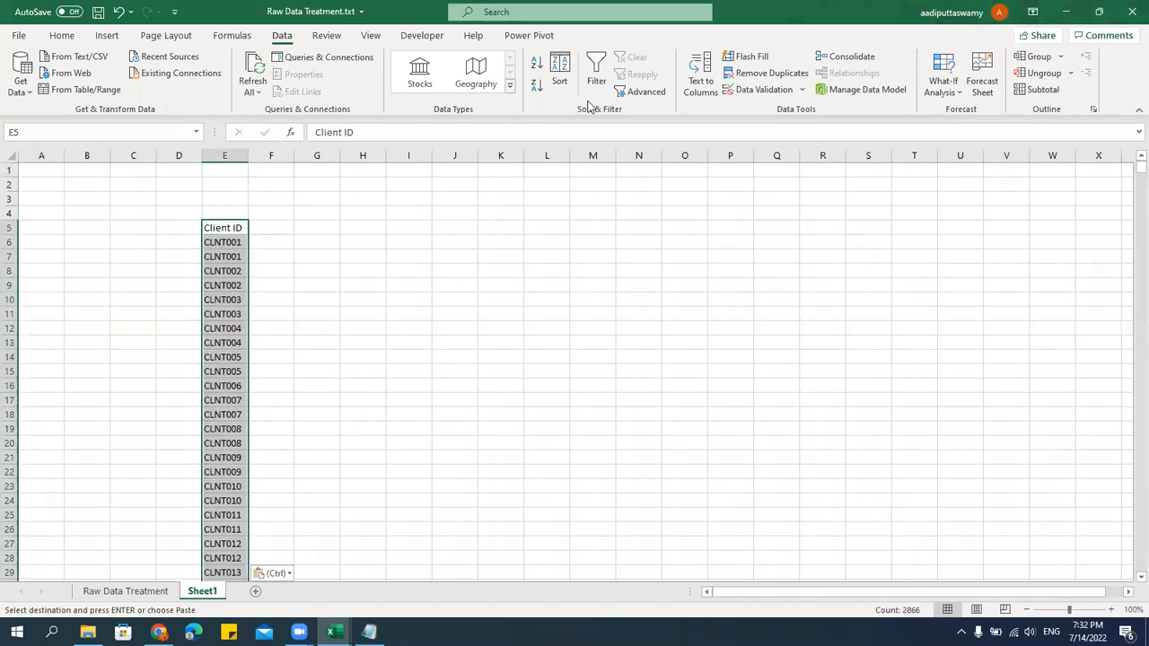
# Add a filter to the copied Client ID column and review the distinct IDs in its filter list.
pyautogui.click(560, 81)
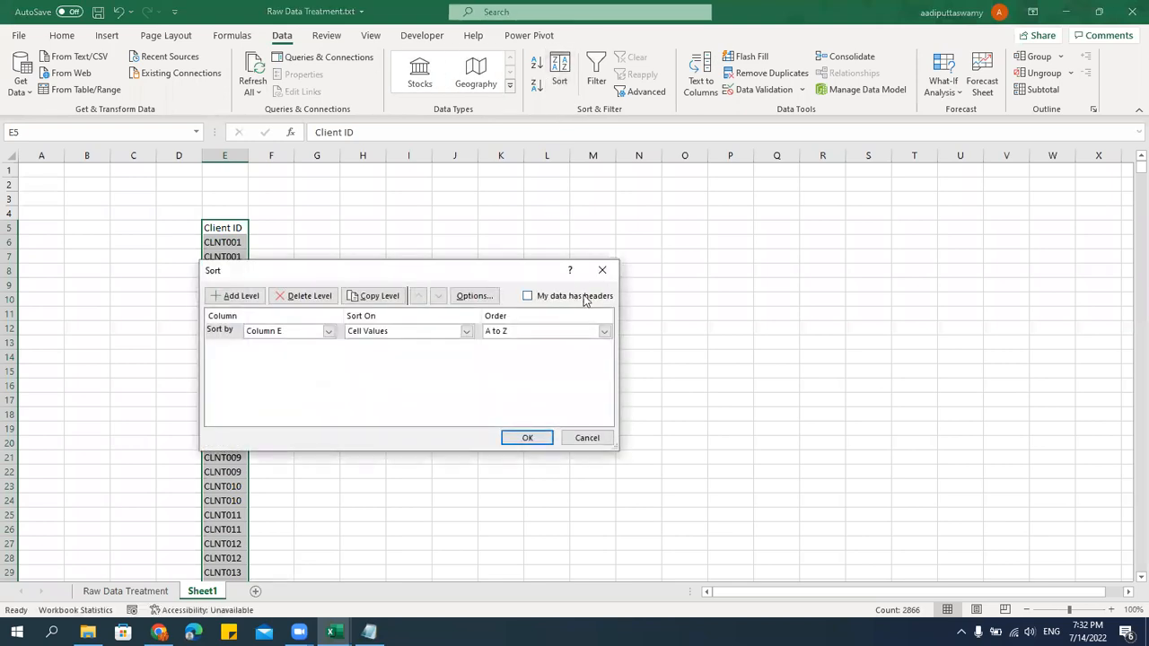
pyautogui.click(599, 267)
pyautogui.click(596, 81)
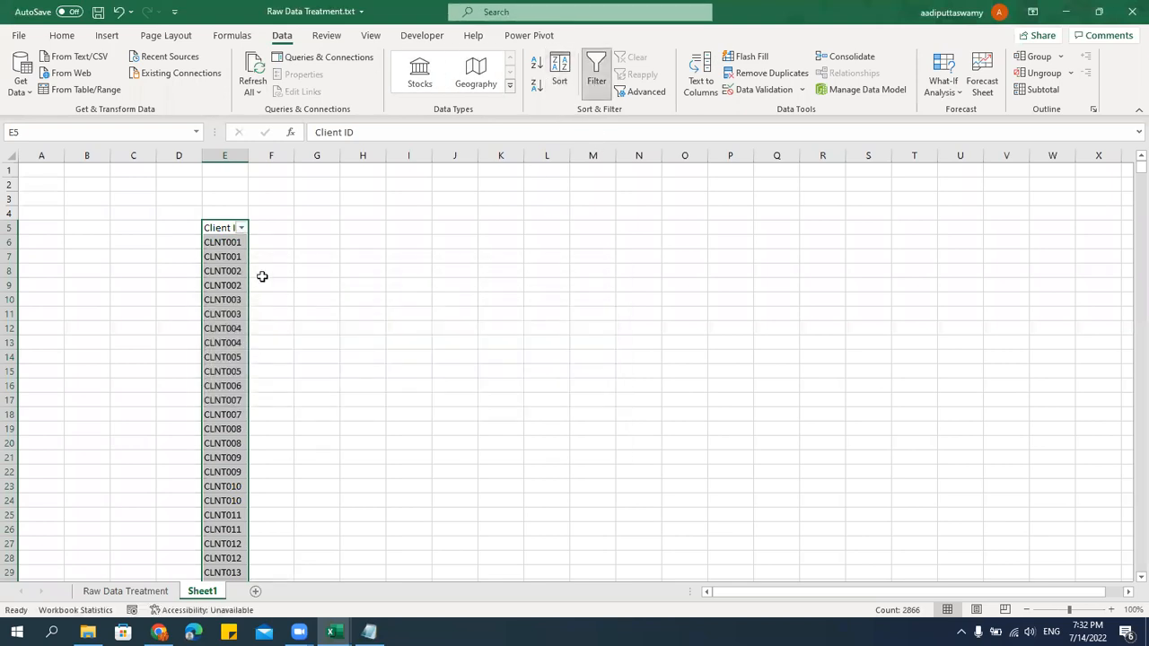
pyautogui.click(241, 228)
pyautogui.moveTo(238, 414); pyautogui.dragTo(263, 501)
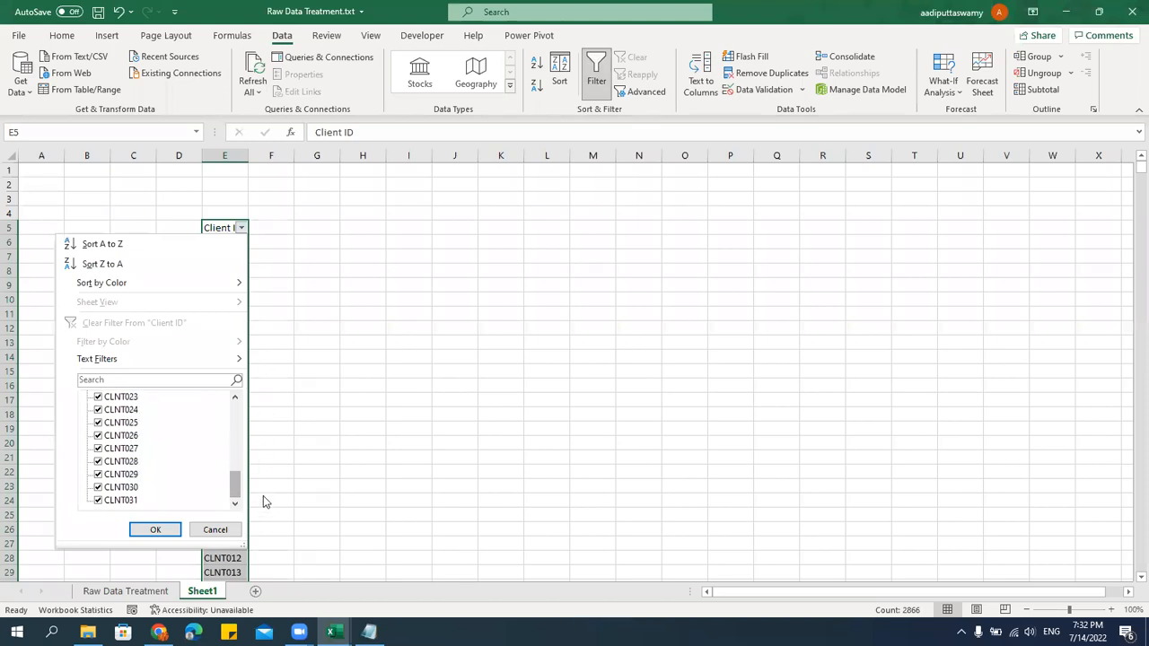
pyautogui.click(232, 529)
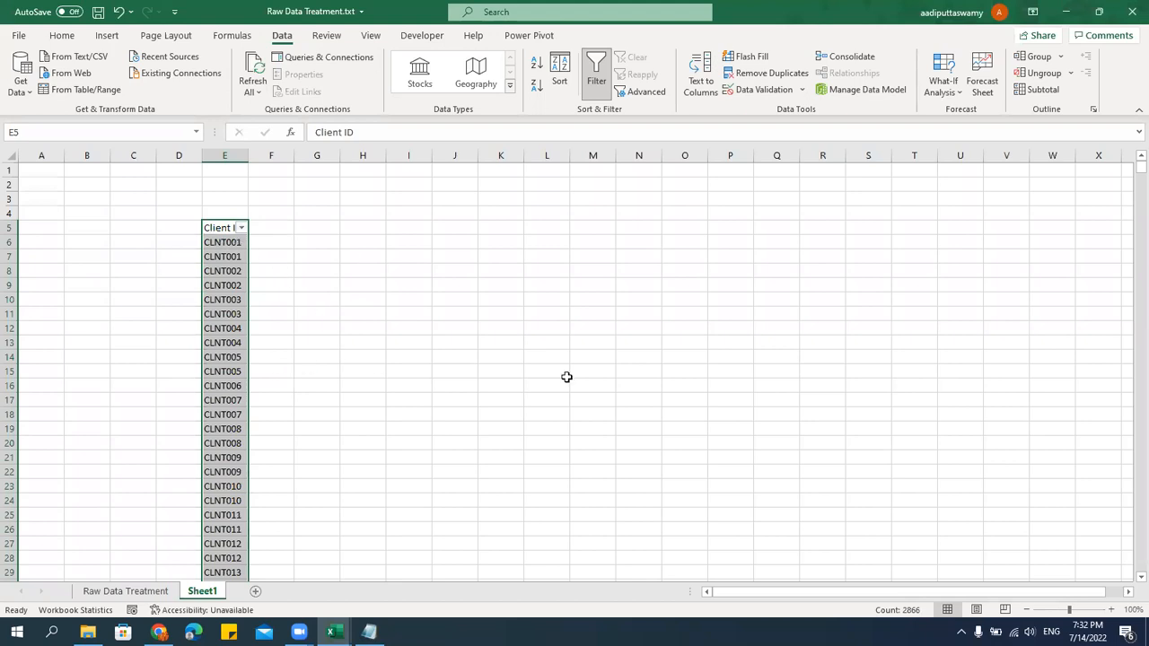
# Remove the duplicate values from column E, with the data-has-headers option left off.
pyautogui.click(754, 79)
pyautogui.moveTo(351, 266); pyautogui.dragTo(553, 182)
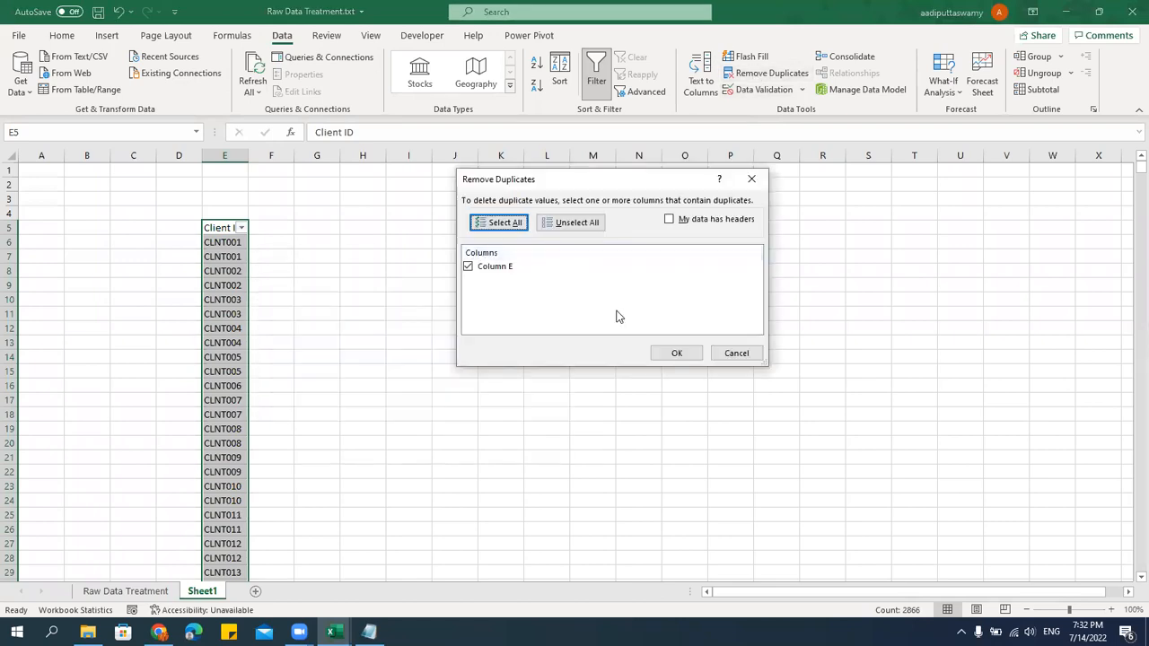
pyautogui.click(675, 353)
pyautogui.click(574, 354)
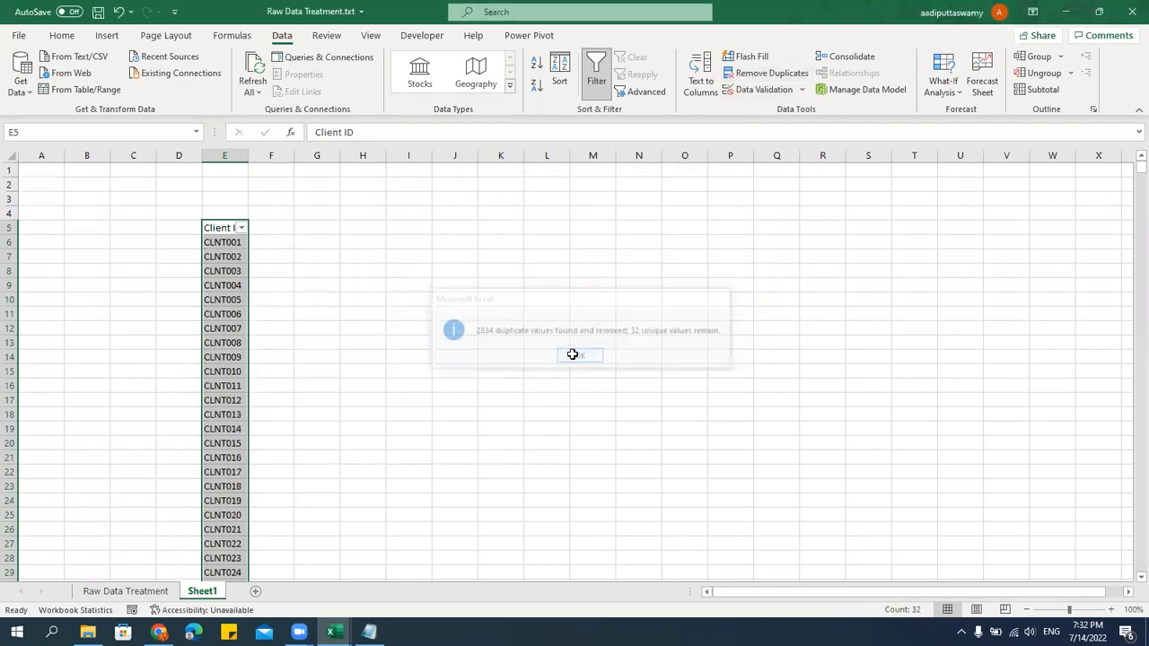
# Look through the deduplicated Client ID list from its first entry to its last.
pyautogui.click(301, 271)
pyautogui.scroll(-5, 297, 297)
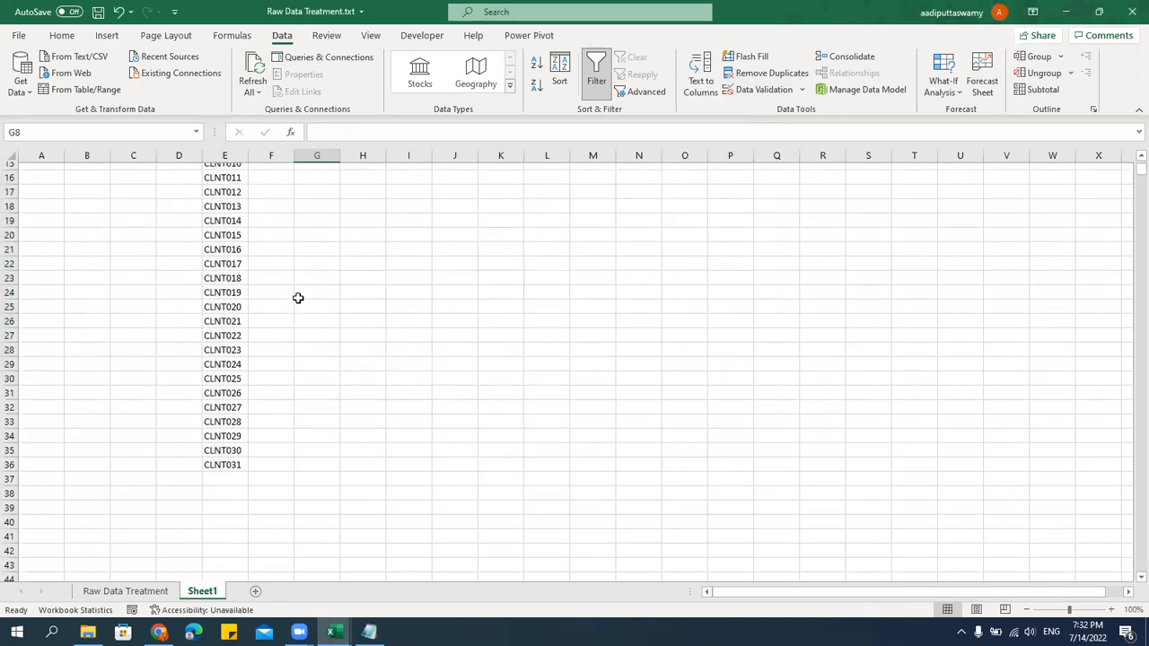
pyautogui.scroll(5, 298, 297)
pyautogui.moveTo(224, 243); pyautogui.dragTo(285, 469)
pyautogui.scroll(-5, 280, 438)
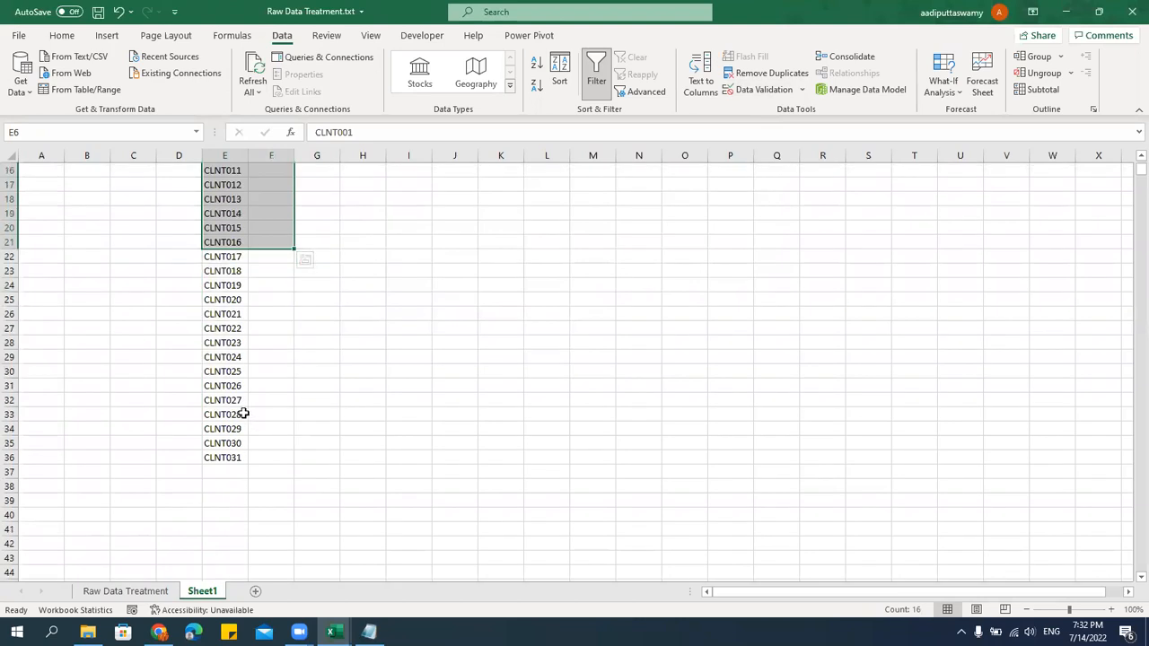
pyautogui.click(243, 414)
pyautogui.scroll(5, 348, 433)
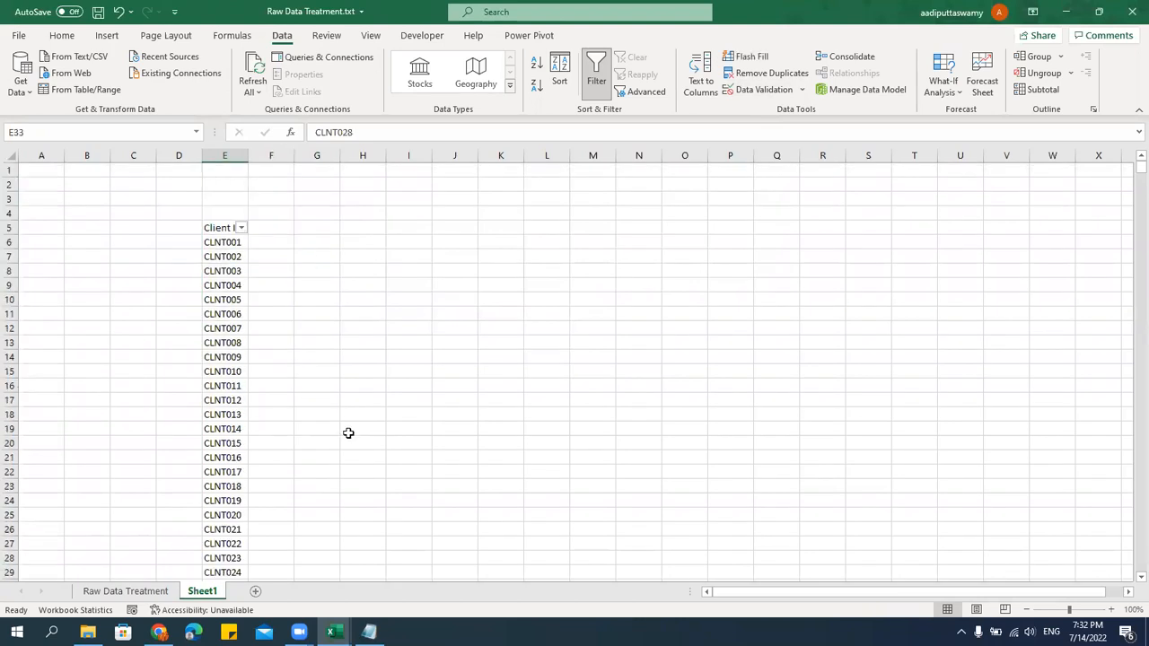
pyautogui.click(222, 243)
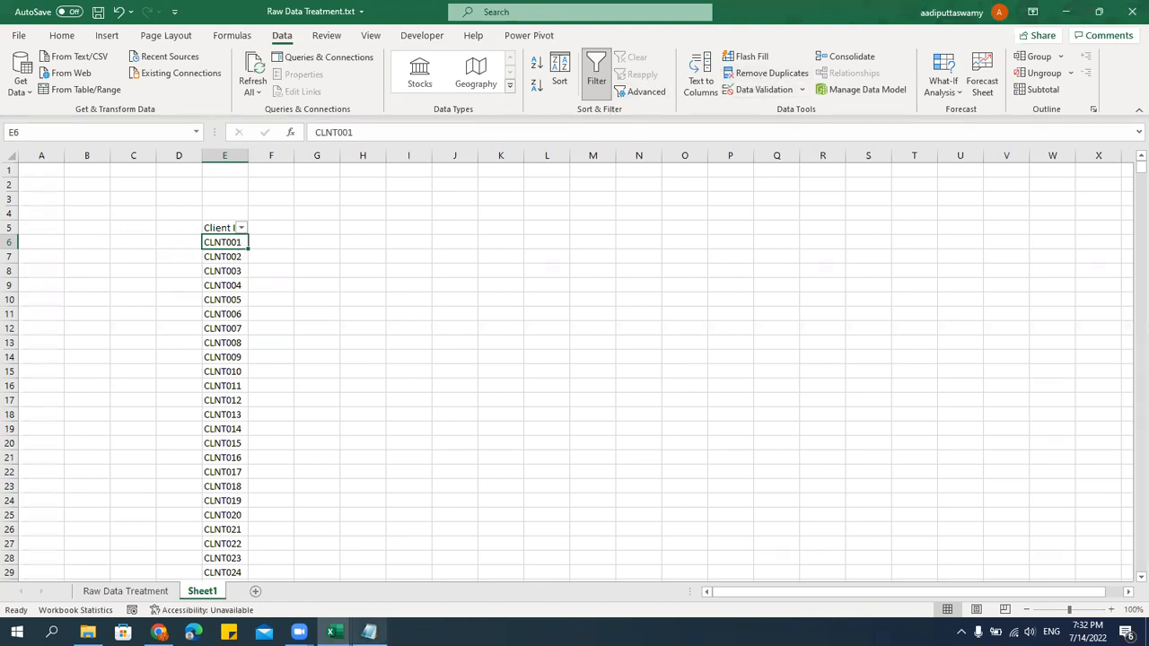
# Switch to Notepad and add the heading "> Text To Columns" with the note "- To Convert Delimited data into Excel File".
pyautogui.click(368, 632)
pyautogui.press('Return')
pyautogui.press('Return')
pyautogui.write('> Text To Columns')
pyautogui.press('Return')
pyautogui.write('- To Convert Delimited ')
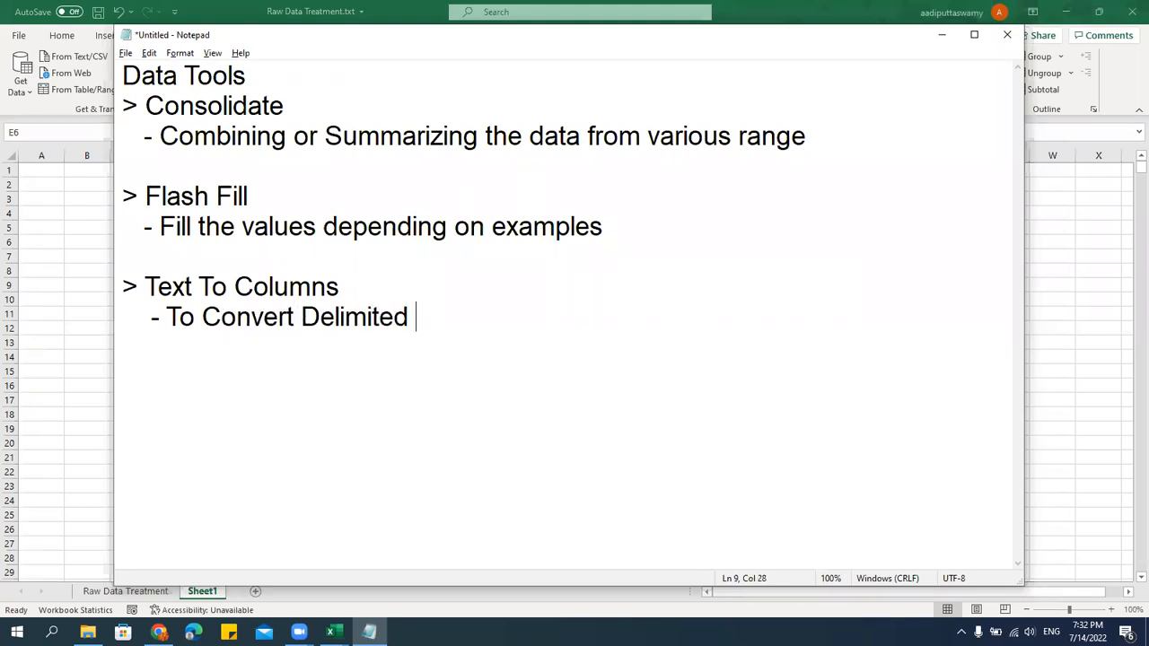
pyautogui.write('data into Excel File')
pyautogui.press('Return')
pyautogui.press('Return')
# Add the heading "> Remove Duplicates" below the Text To Columns note.
pyautogui.write('> Rwe')
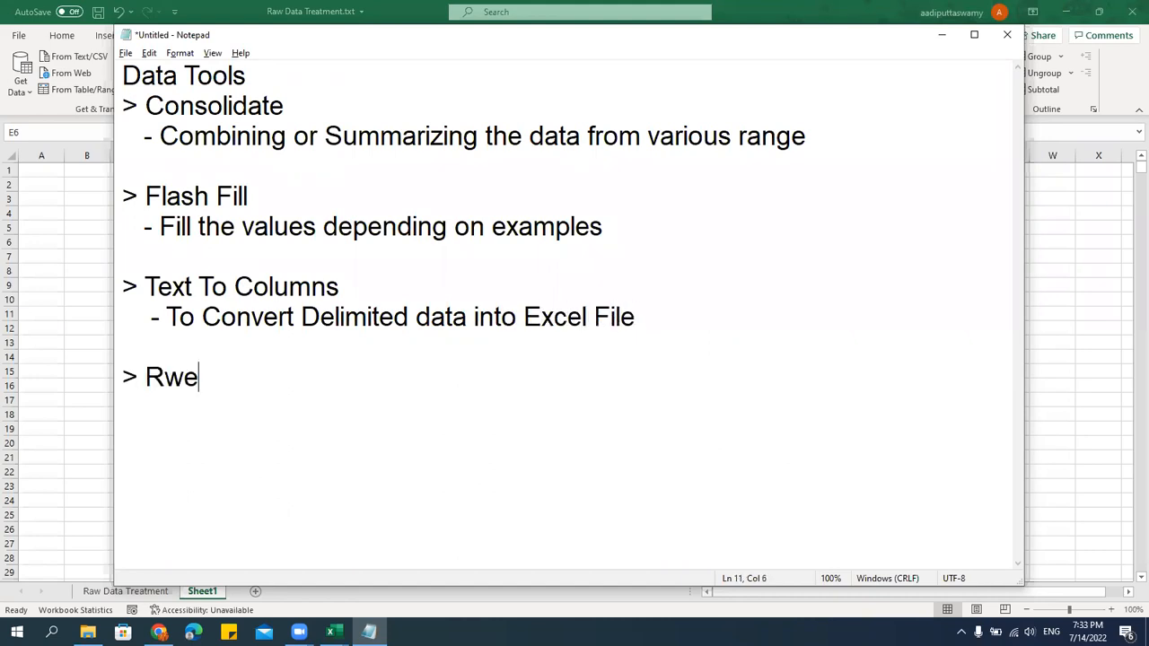
pyautogui.press('BackSpace')
pyautogui.press('BackSpace')
pyautogui.write('emoe')
pyautogui.press('BackSpace')
pyautogui.press('BackSpace')
pyautogui.write('ve Duplica')
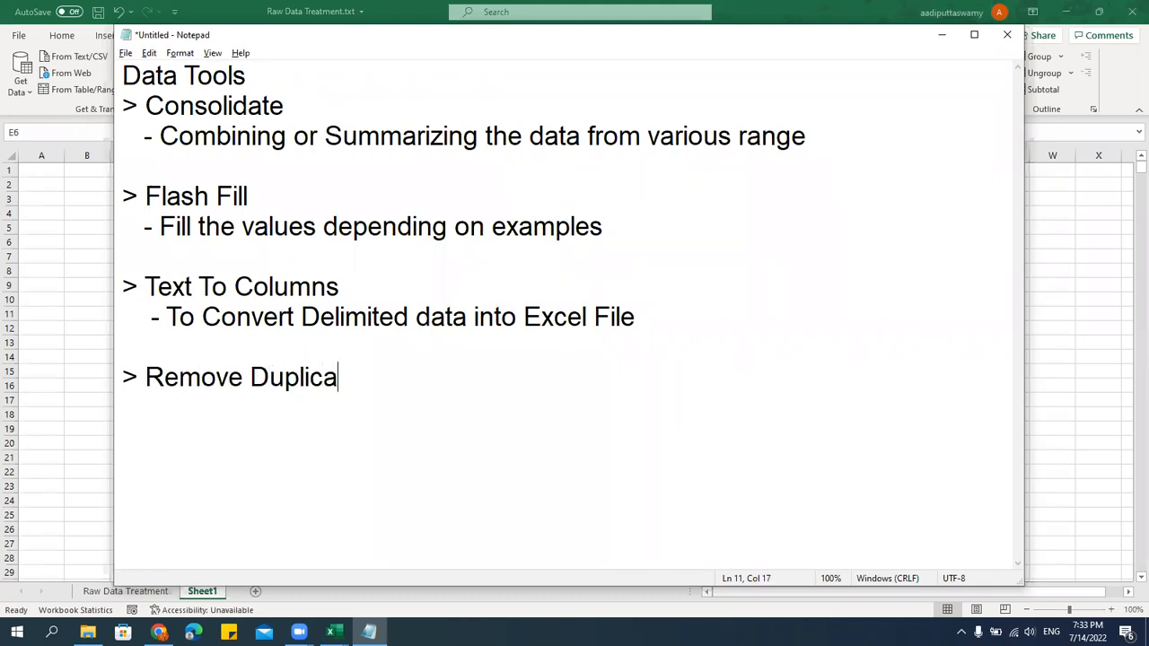
pyautogui.write('tes')
pyautogui.press('Return')
# Under Remove Duplicates, write the note "- To remove duplicate values in the range and get unquie values", followed by a blank line.
pyautogui.write('- To re')
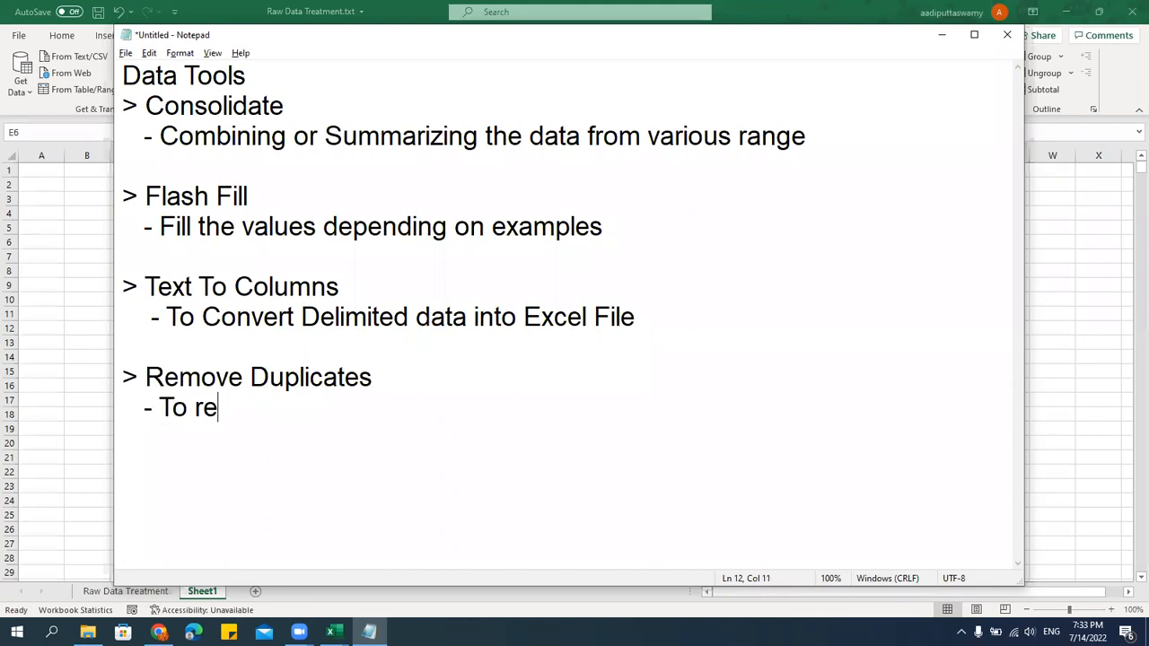
pyautogui.write('move du')
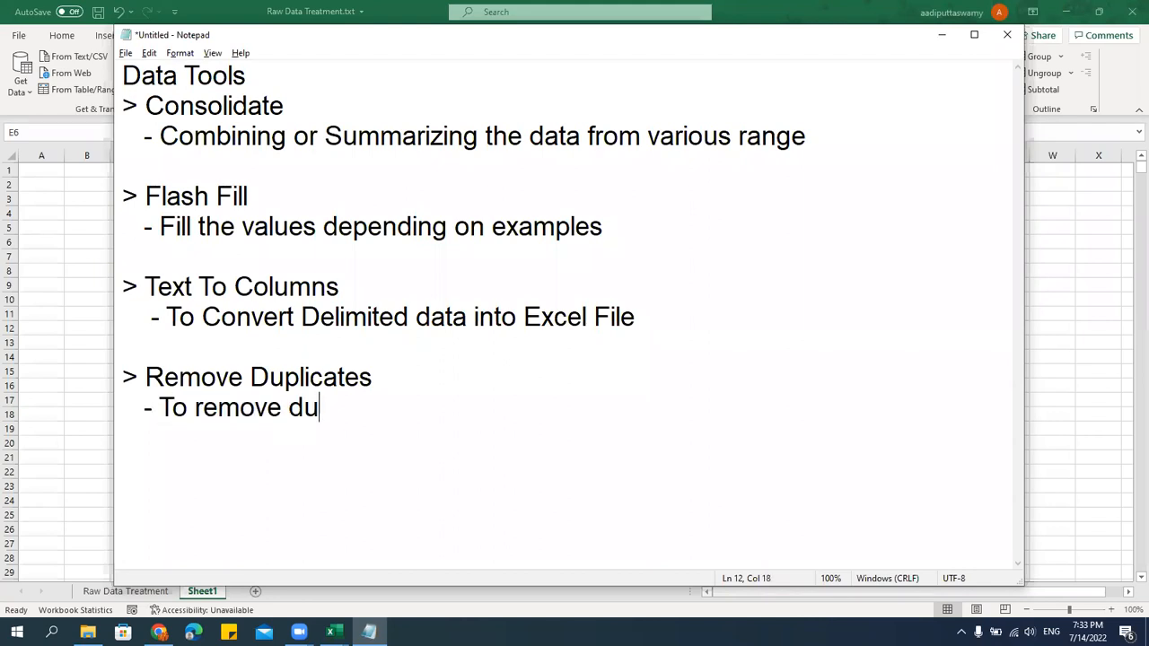
pyautogui.write('plicat')
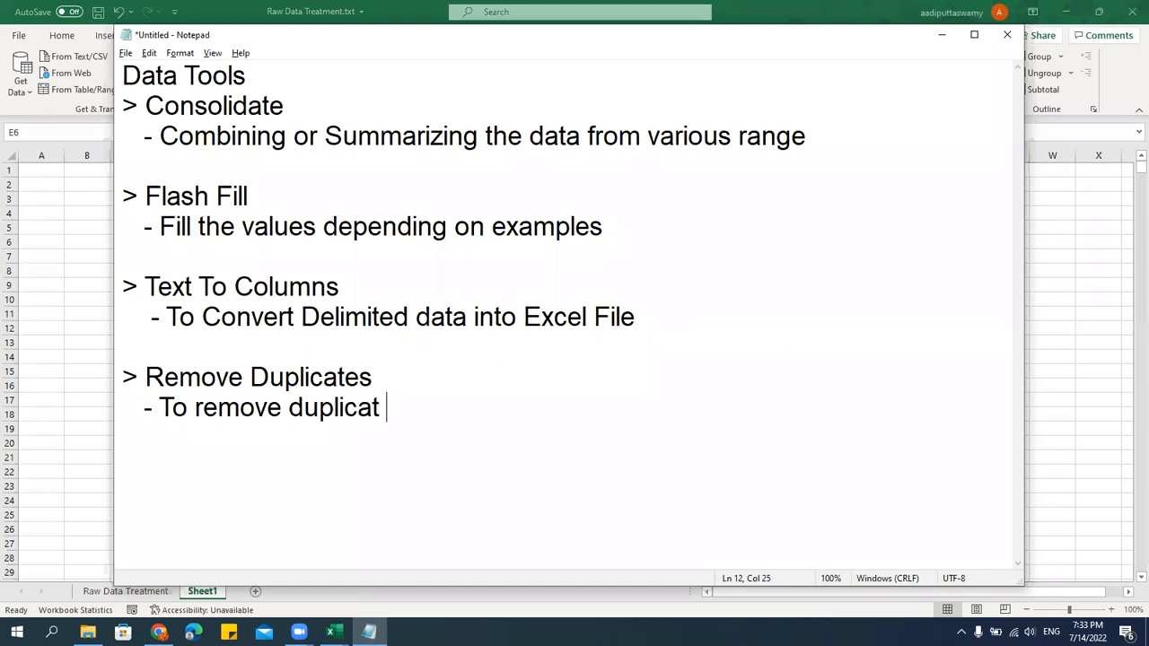
pyautogui.write('e values in the ran')
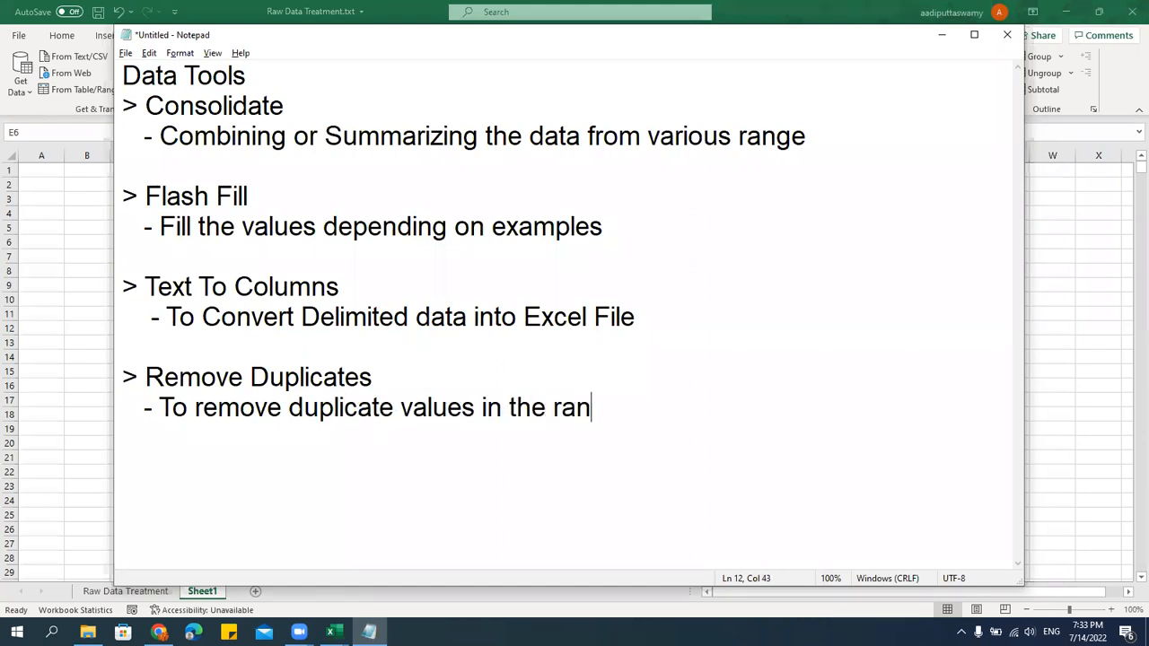
pyautogui.write('ge and get uiniq')
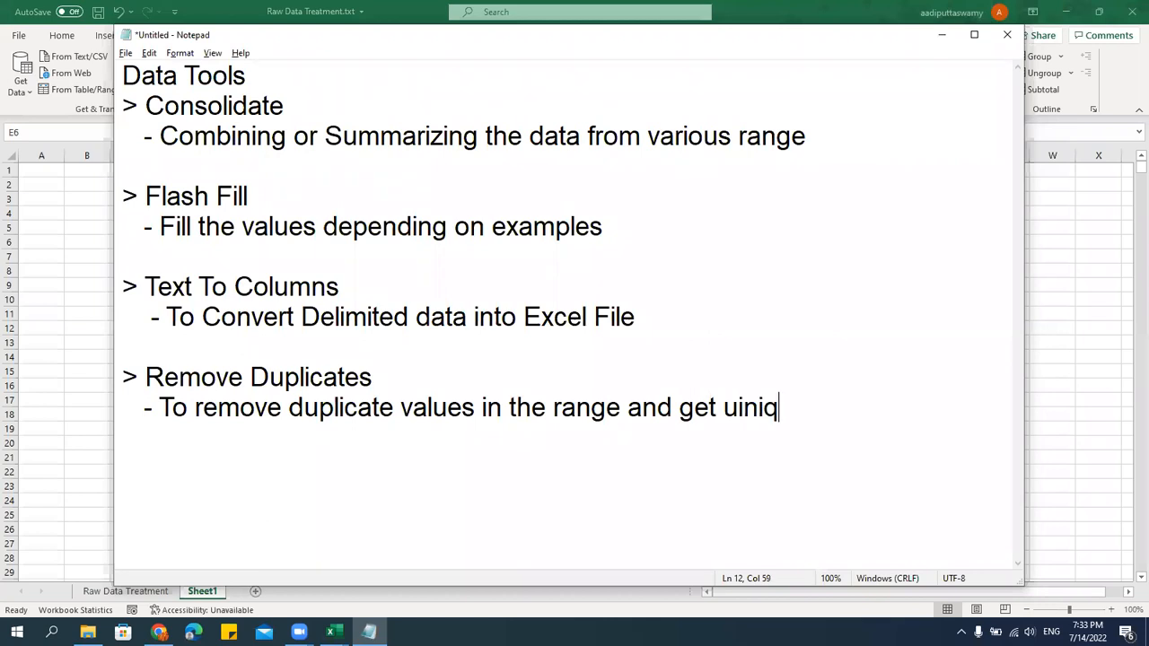
pyautogui.press('BackSpace')
pyautogui.press('BackSpace')
pyautogui.press('BackSpace')
pyautogui.press('BackSpace')
pyautogui.write('nu')
pyautogui.press('BackSpace')
pyautogui.write('quie')
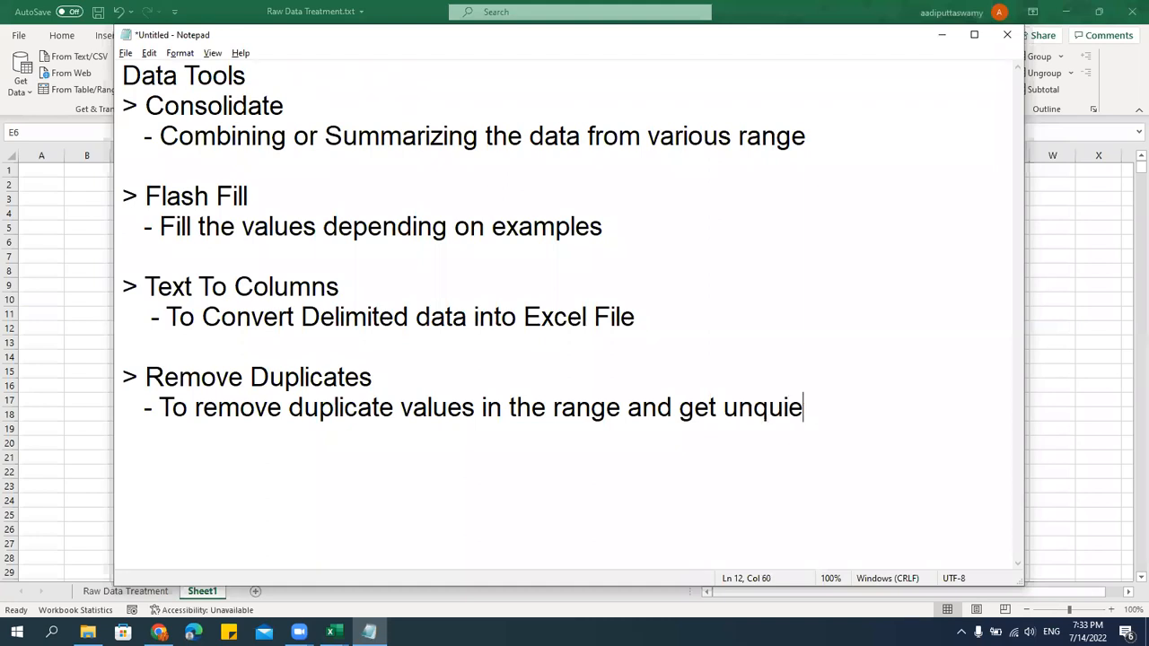
pyautogui.write(' values')
pyautogui.press('Return')
pyautogui.press('Return')
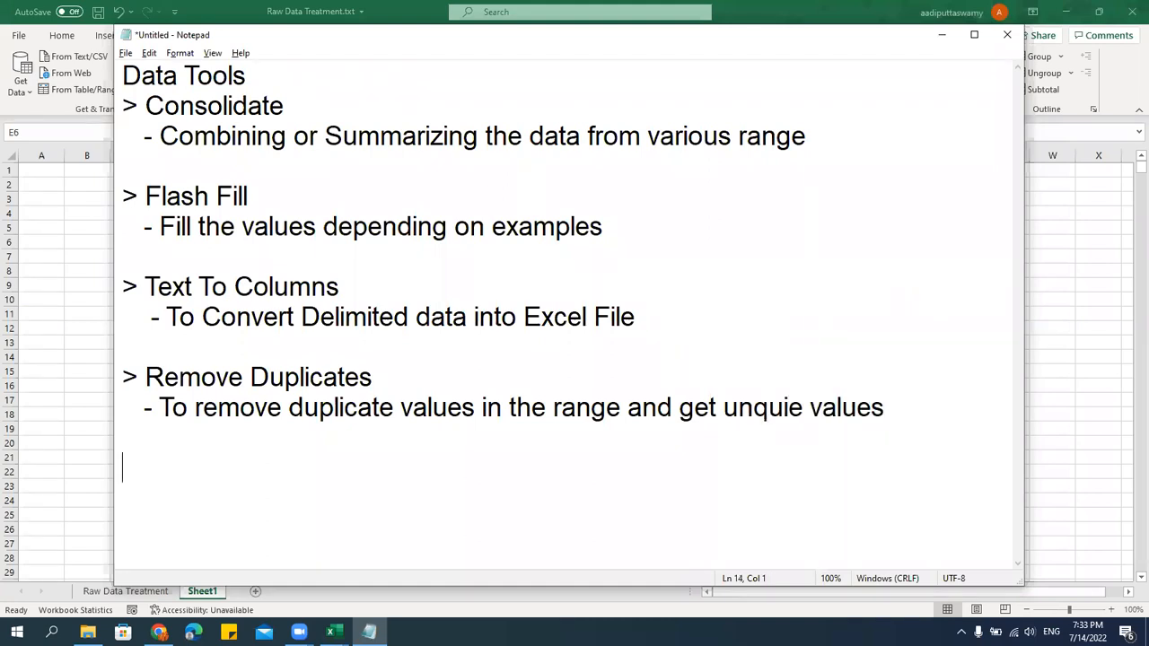
# Switch back to Excel and close the Raw Data Treatment.txt workbook without saving its changes.
pyautogui.hotkey('alt', 'Tab')
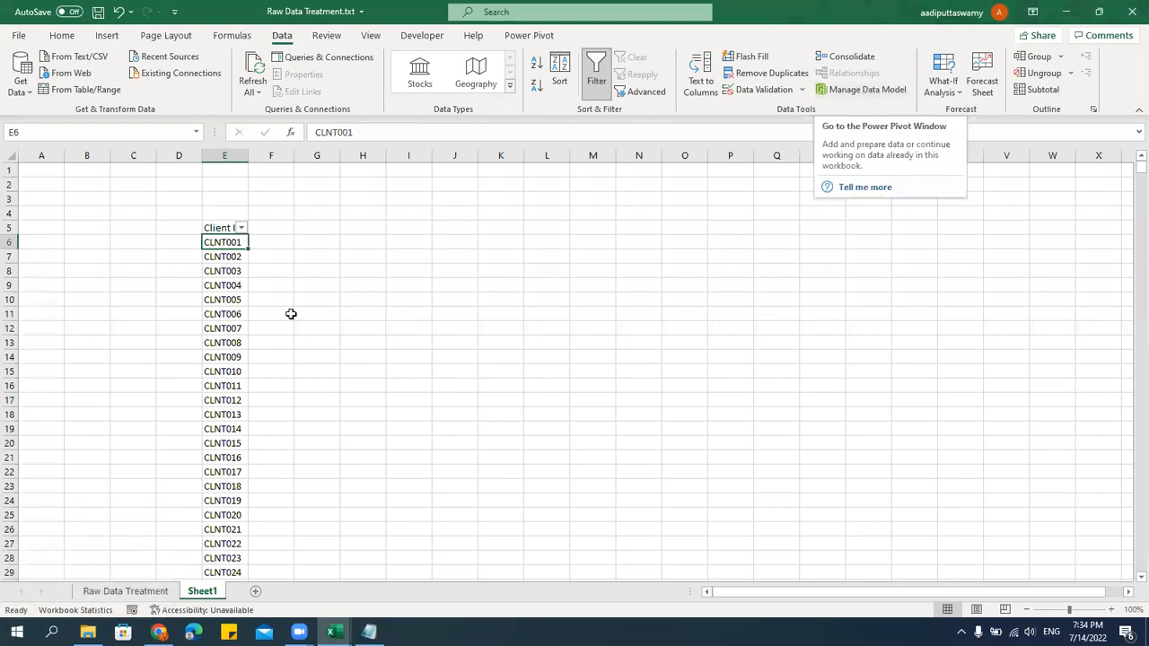
pyautogui.click(345, 326)
pyautogui.scroll(-5, 345, 325)
pyautogui.scroll(5, 345, 325)
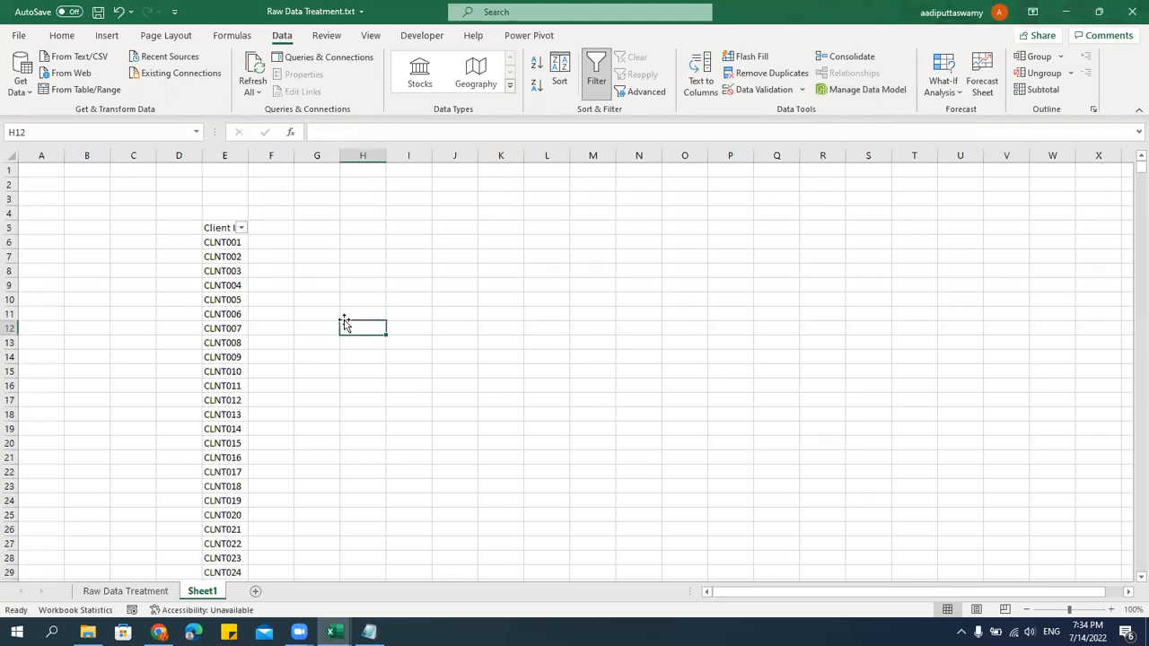
pyautogui.click(344, 285)
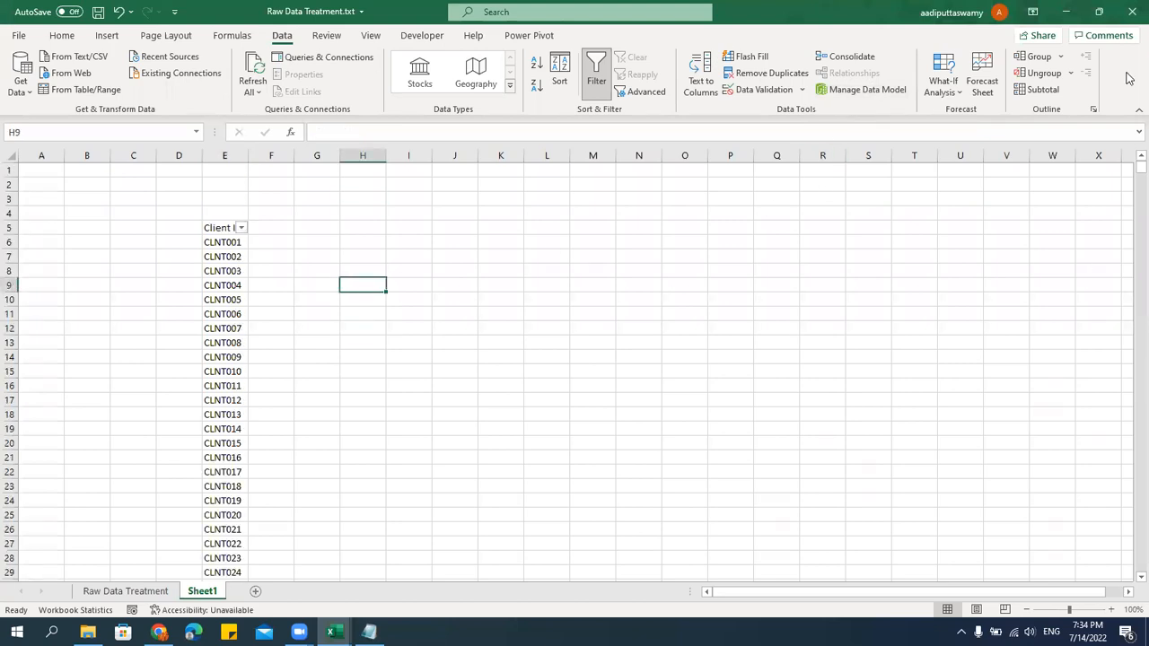
pyautogui.click(1130, 15)
pyautogui.click(593, 341)
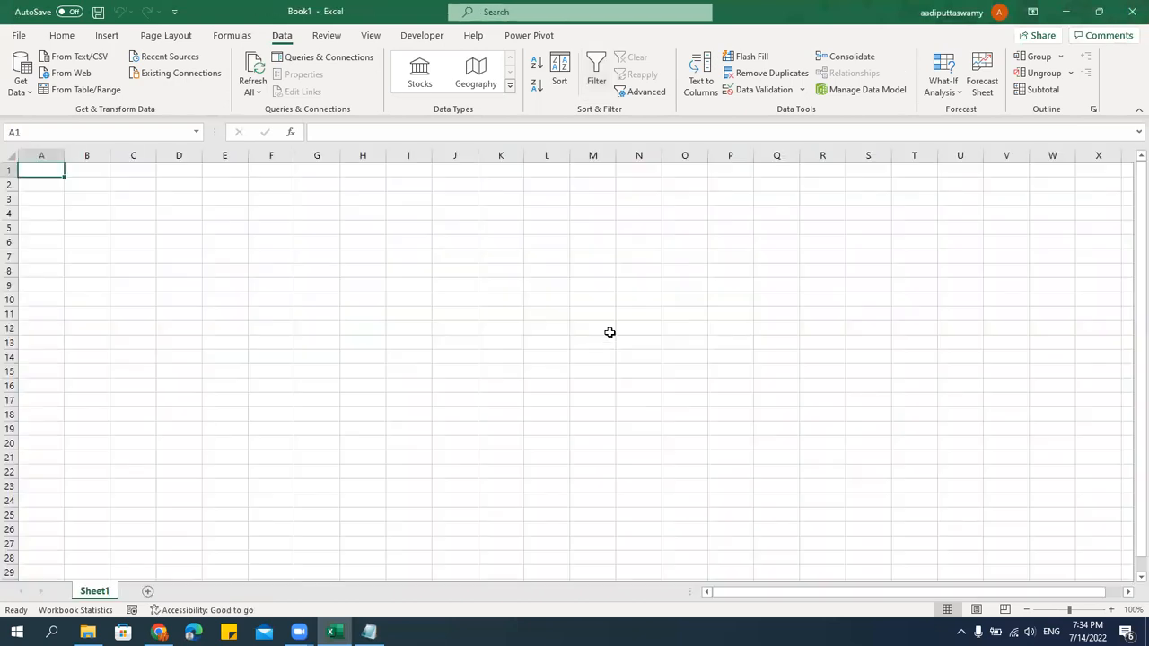
pyautogui.click(460, 301)
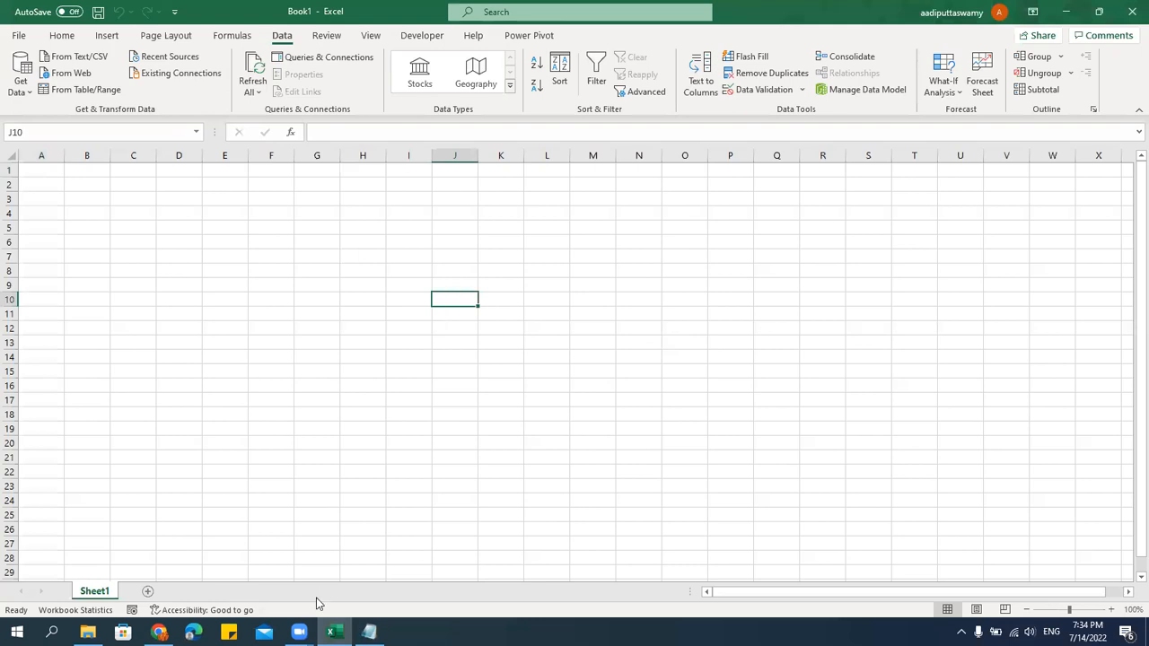
pyautogui.moveTo(299, 632)
pyautogui.click(249, 582)
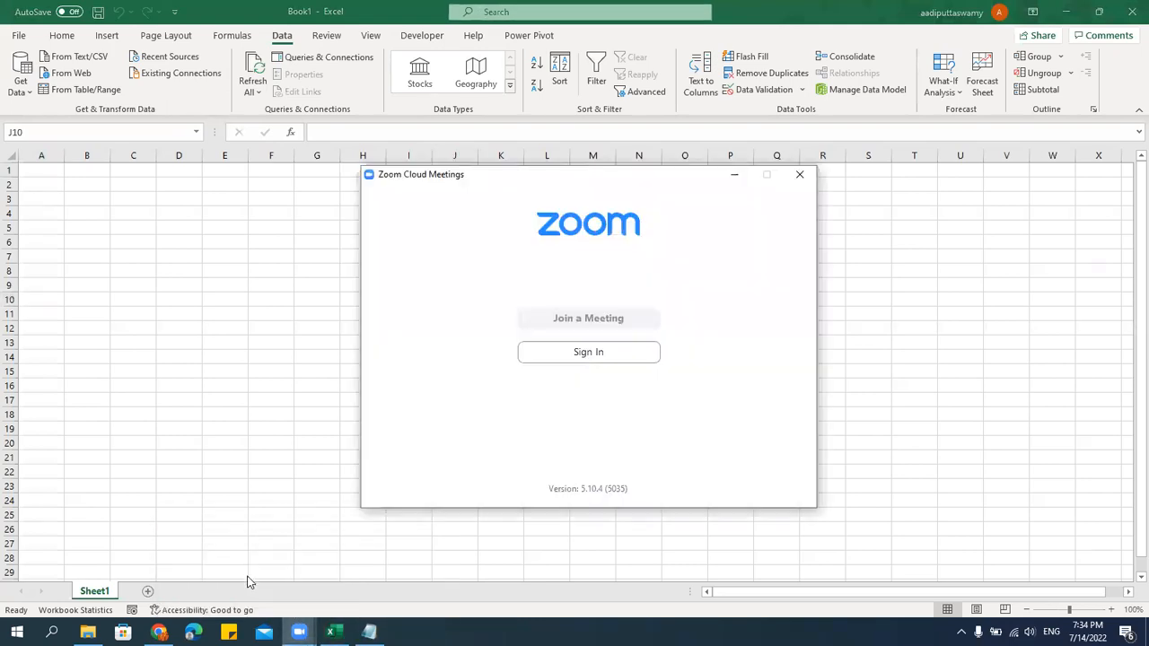
pyautogui.click(738, 176)
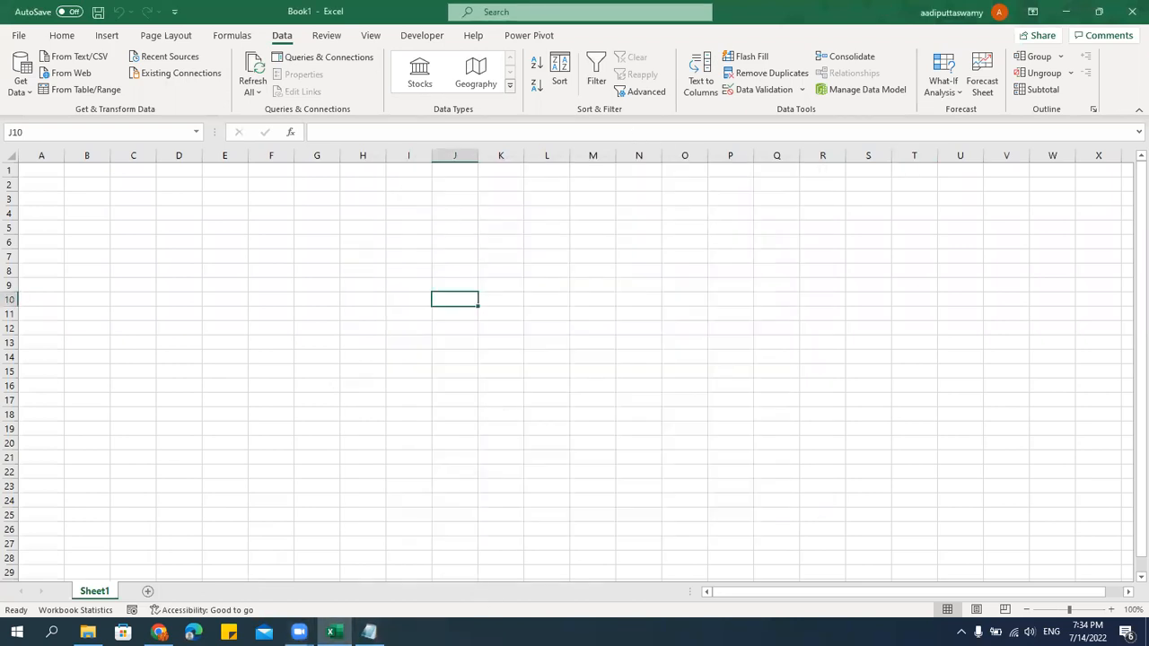
pyautogui.click(526, 485)
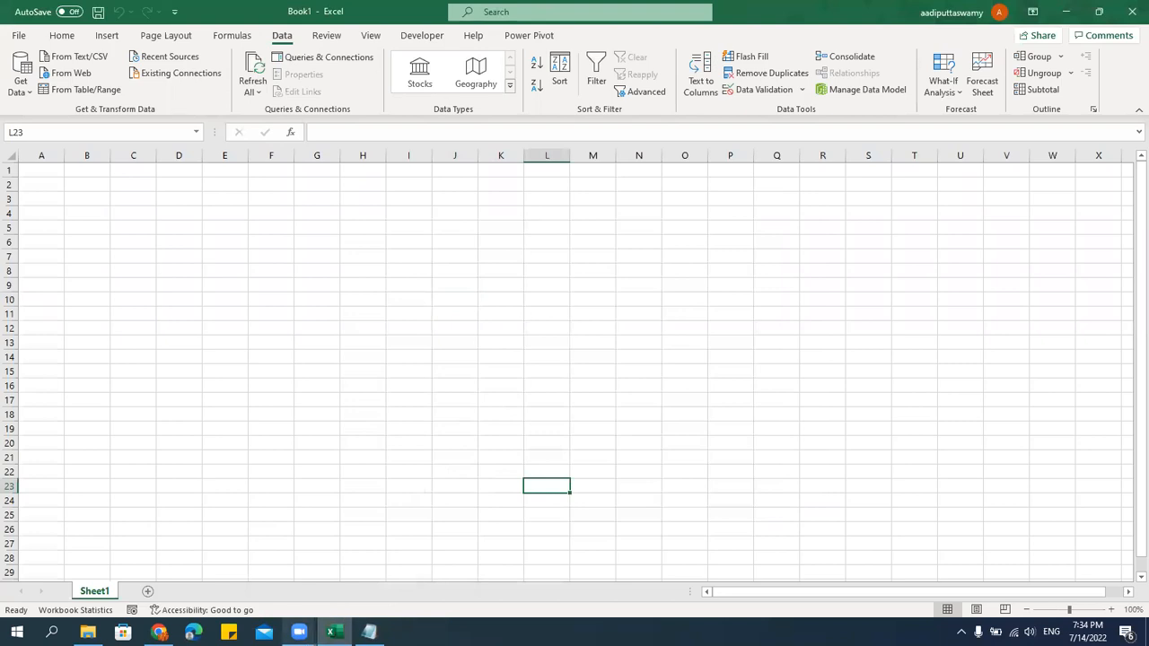
pyautogui.click(583, 435)
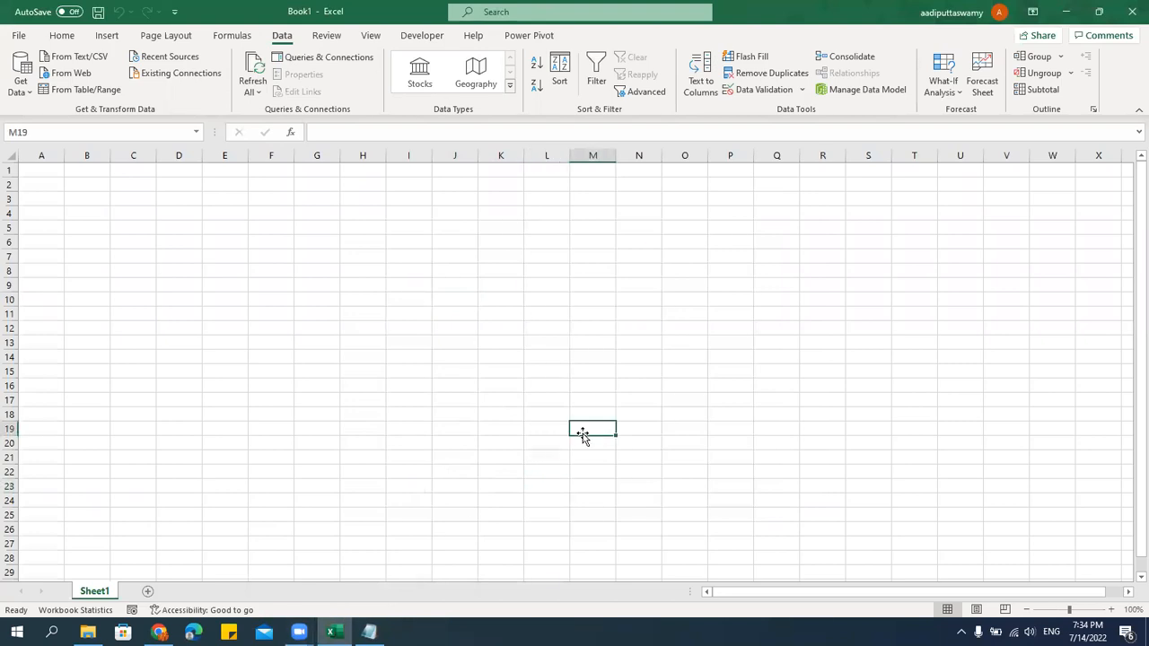
pyautogui.press('super+d')
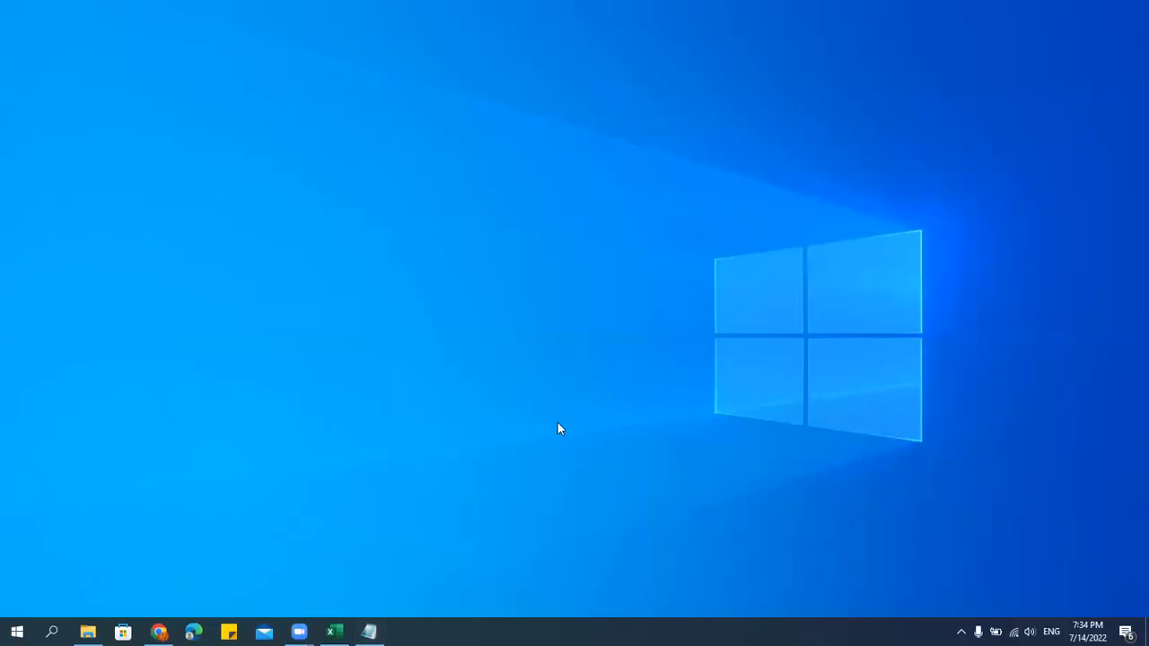
pyautogui.click(334, 632)
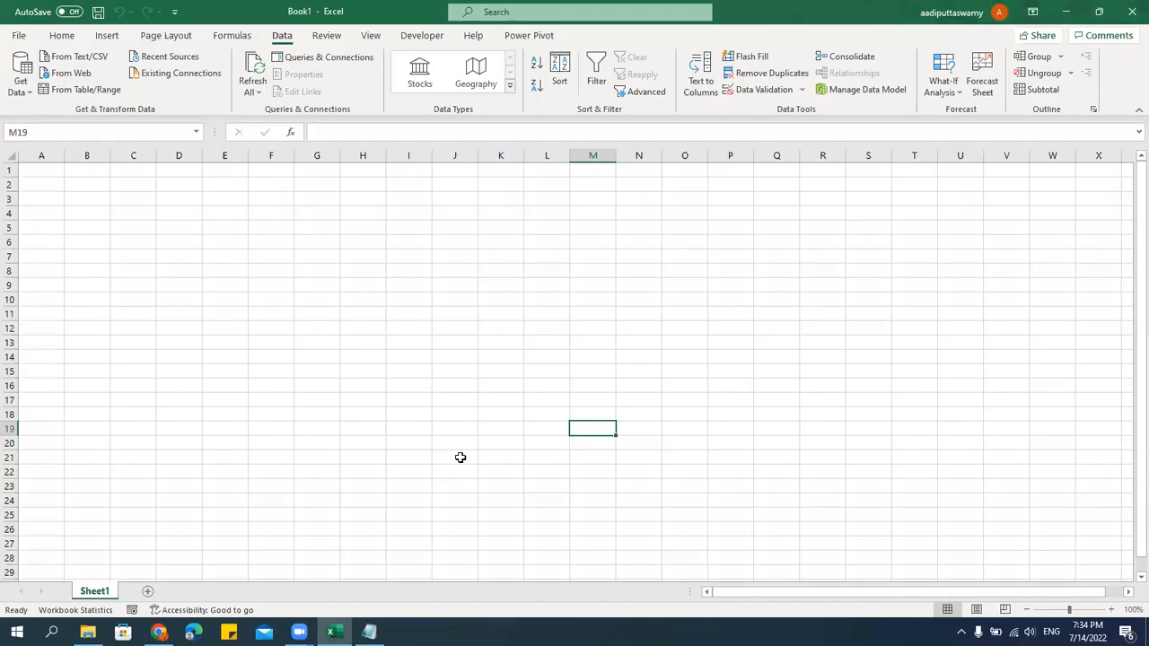
pyautogui.click(492, 383)
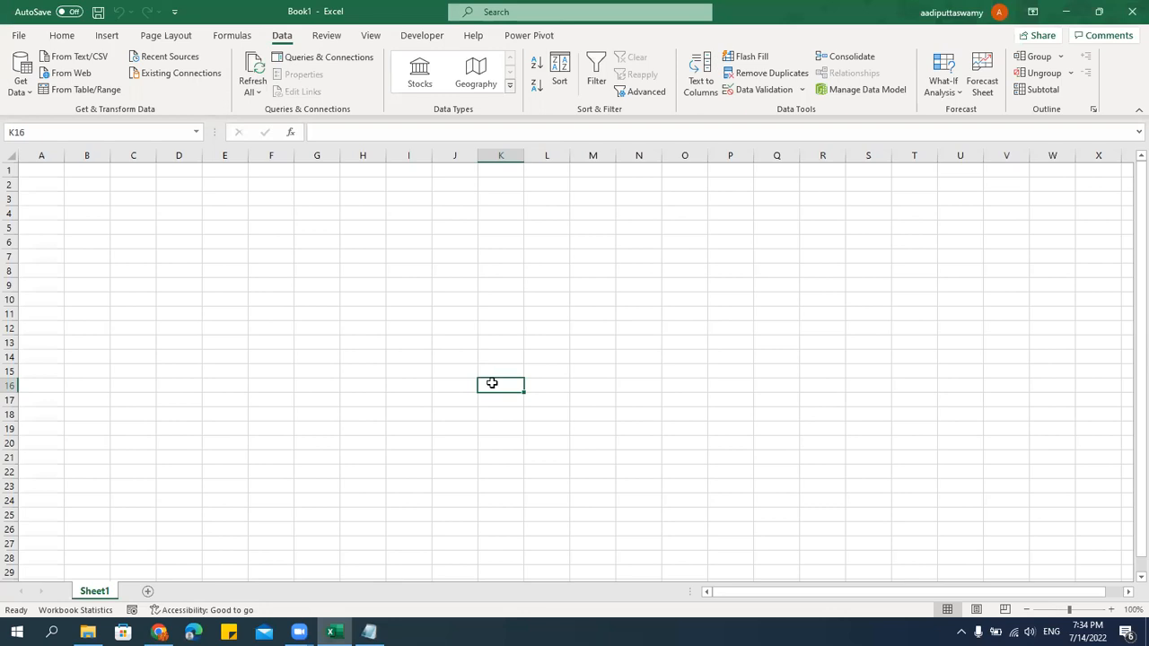
pyautogui.click(544, 449)
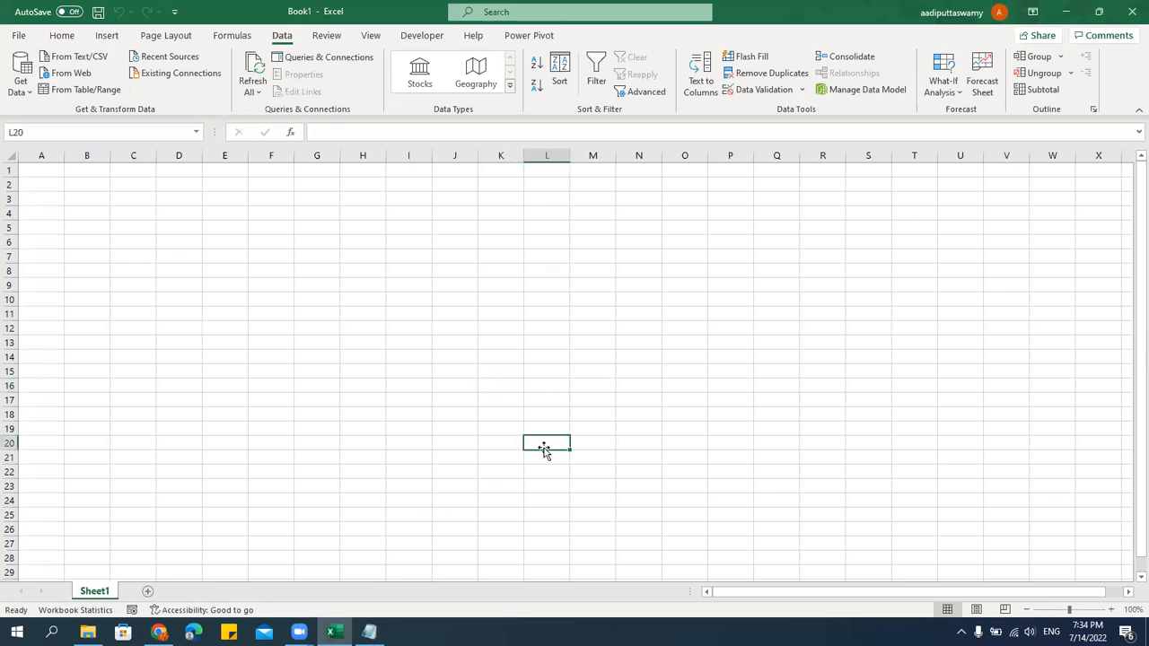
pyautogui.click(408, 486)
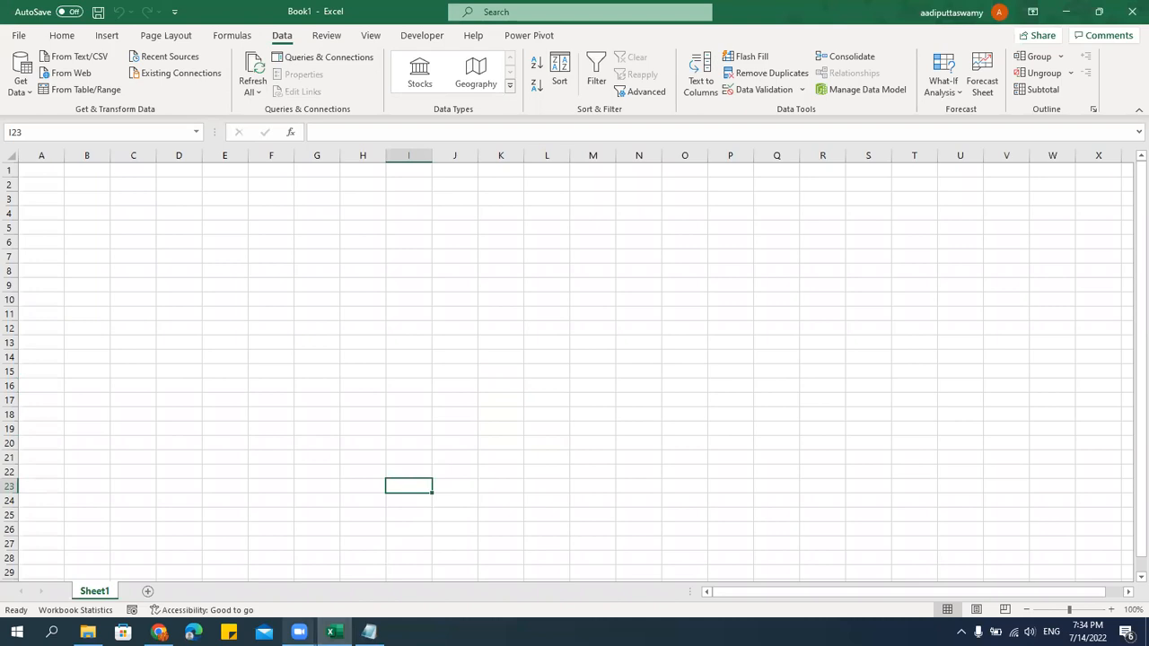
pyautogui.moveTo(298, 632)
pyautogui.click(338, 587)
pyautogui.click(519, 298)
# Close the blank Book1 workbook and open Basic Charts.xlsx from the Charts folder inside Session 04.
pyautogui.hotkey('ctrl', 'w')
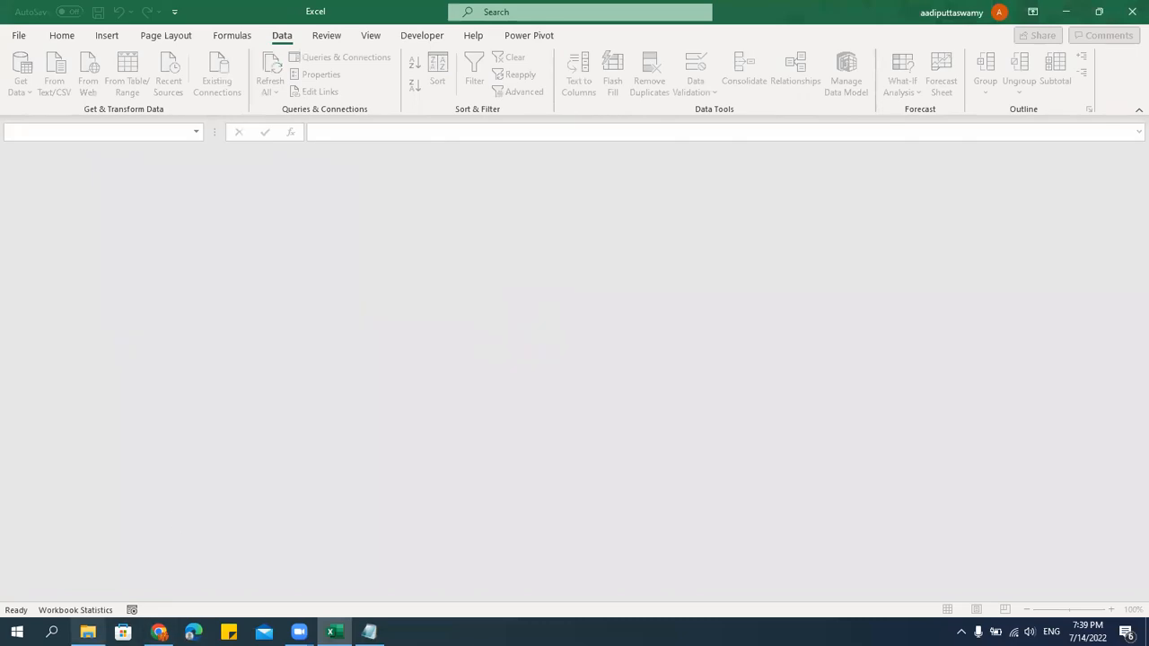
pyautogui.click(88, 632)
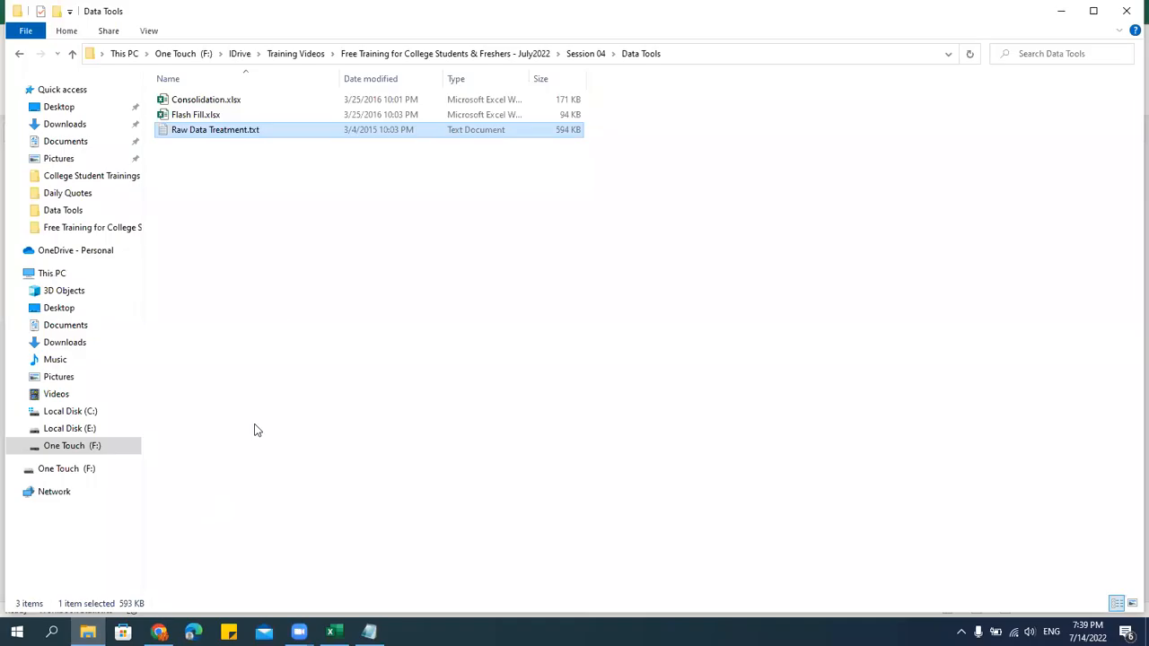
pyautogui.click(584, 54)
pyautogui.doubleClick(205, 100)
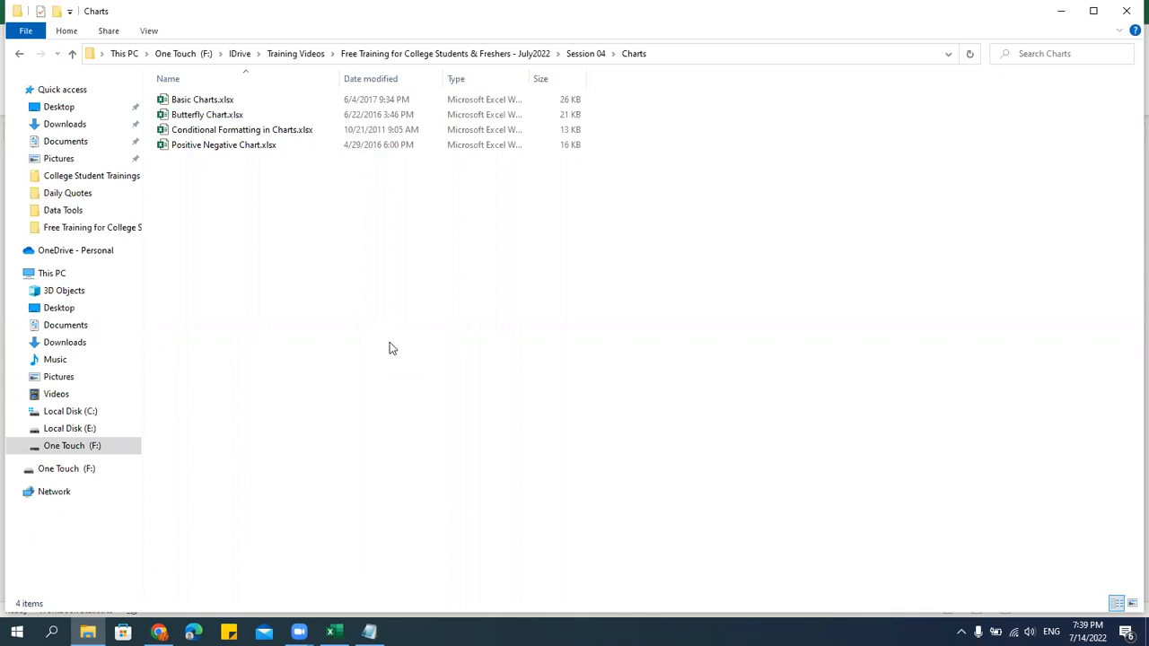
pyautogui.doubleClick(236, 102)
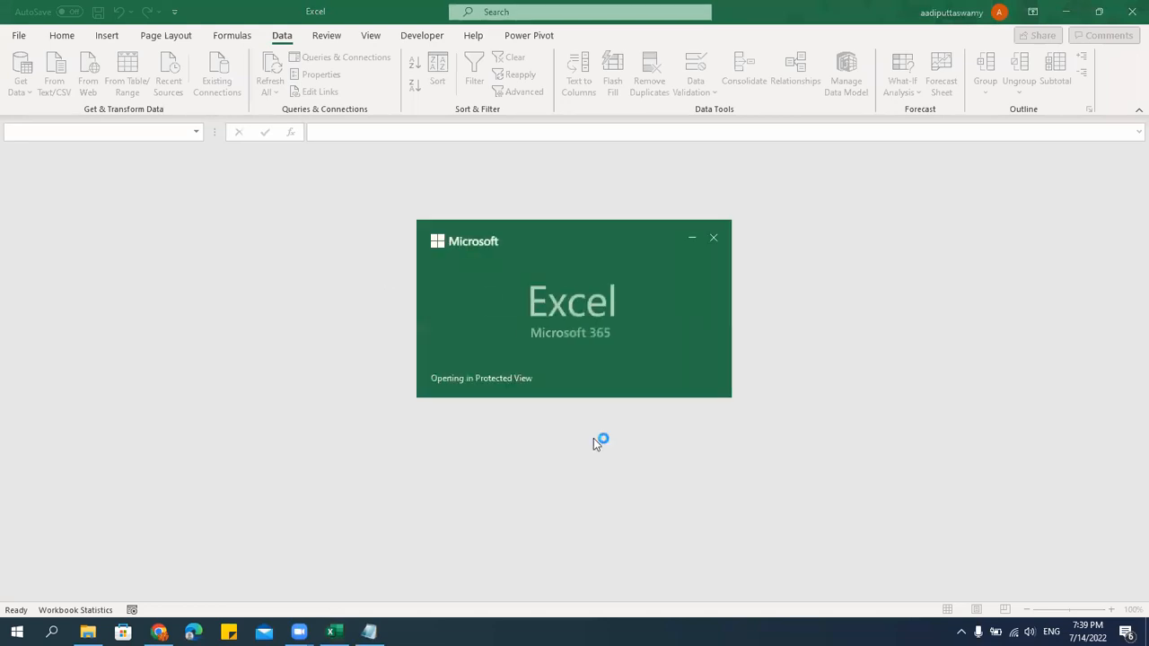
# Switch to the Notepad window containing the Data Tools notes.
pyautogui.hotkey('alt', 'Tab')
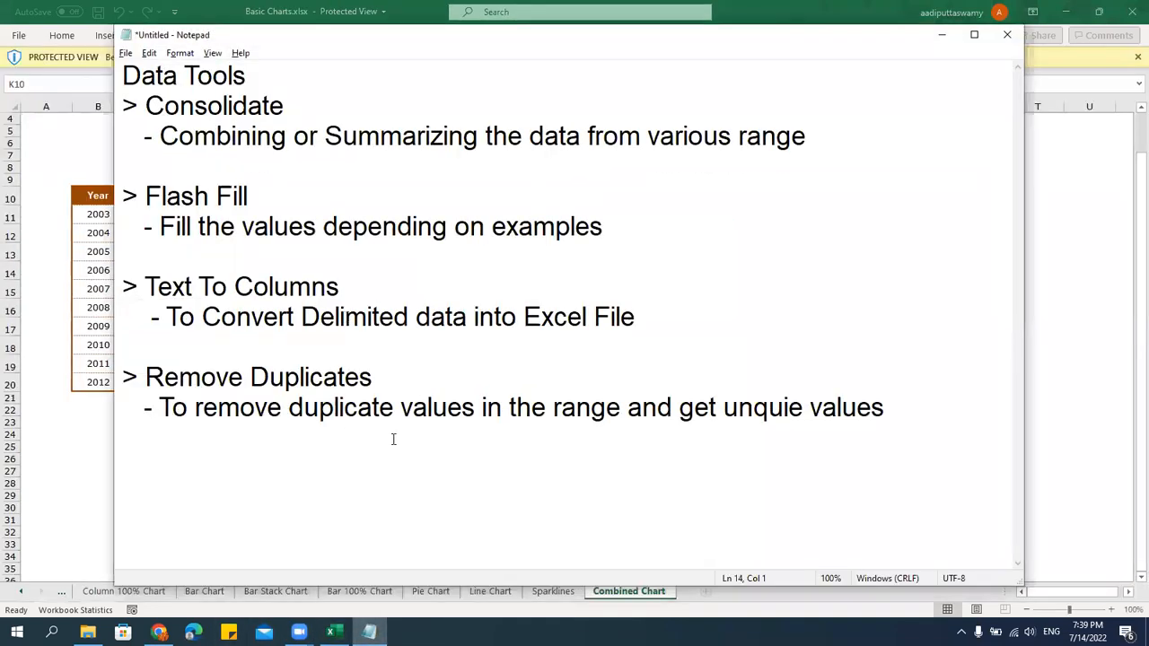
# Add a "Charts" heading below the Data Tools notes, underlined with dashes and separated from them by a line of equals signs.
pyautogui.press('Return')
pyautogui.write('Charts')
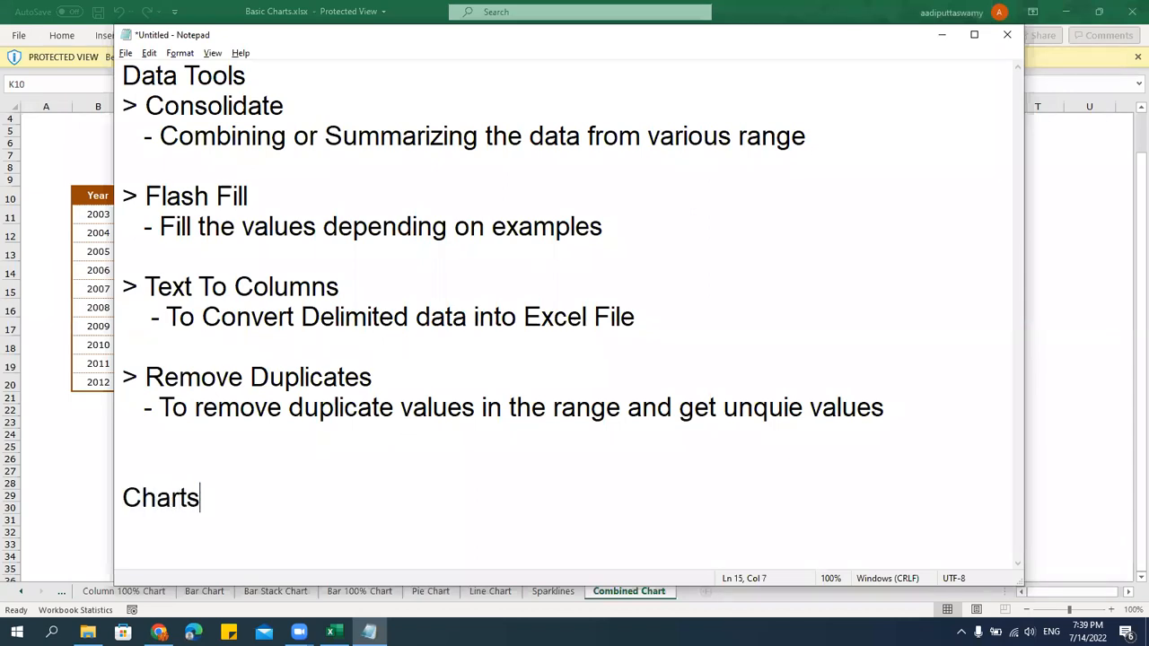
pyautogui.press('Return')
pyautogui.write('---------')
pyautogui.click(198, 470)
pyautogui.write('============================================')
pyautogui.click(239, 518)
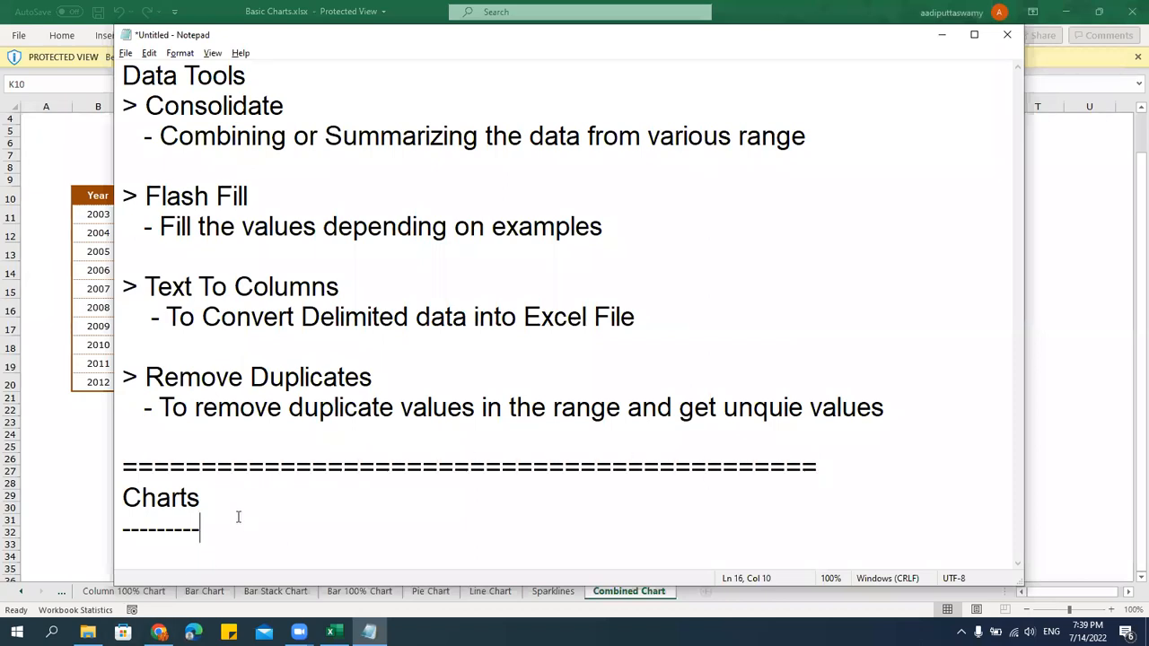
# Insert about a dozen blank lines below the Charts heading and place the cursor directly under its dashed underline.
pyautogui.press('Return')
pyautogui.press('Return')
pyautogui.press('Return')
pyautogui.press('Return')
pyautogui.press('Return')
pyautogui.press('Return')
pyautogui.press('Return')
pyautogui.press('Return')
pyautogui.press('Return')
pyautogui.press('Return')
pyautogui.press('Return')
pyautogui.press('Return')
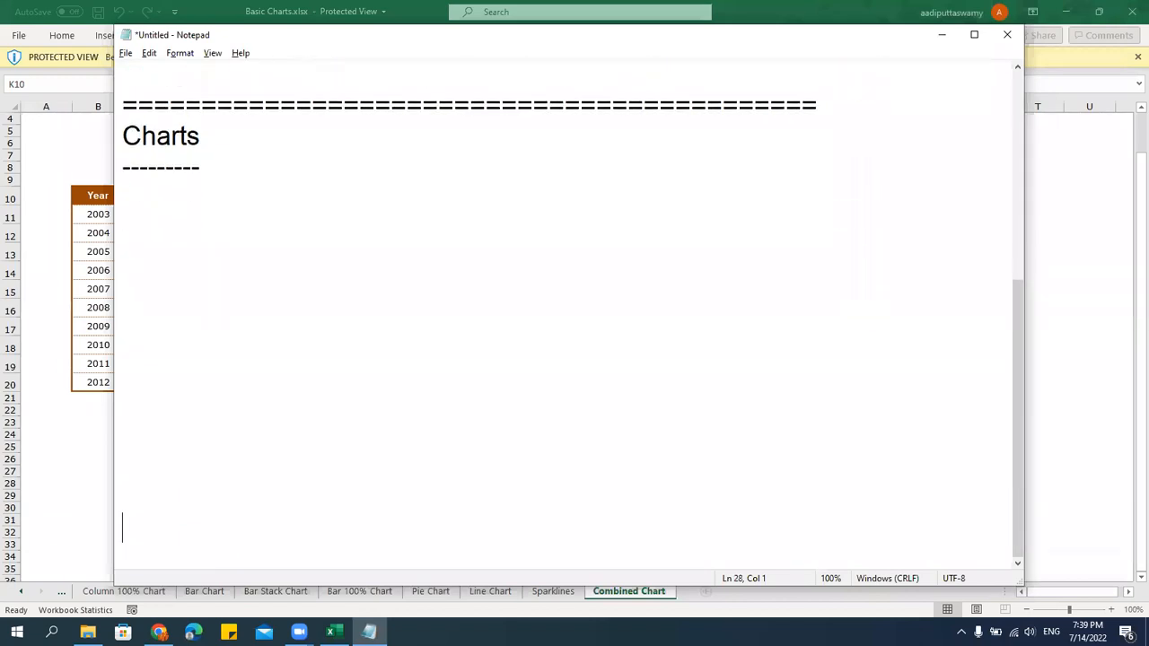
pyautogui.press('Return')
pyautogui.click(201, 175)
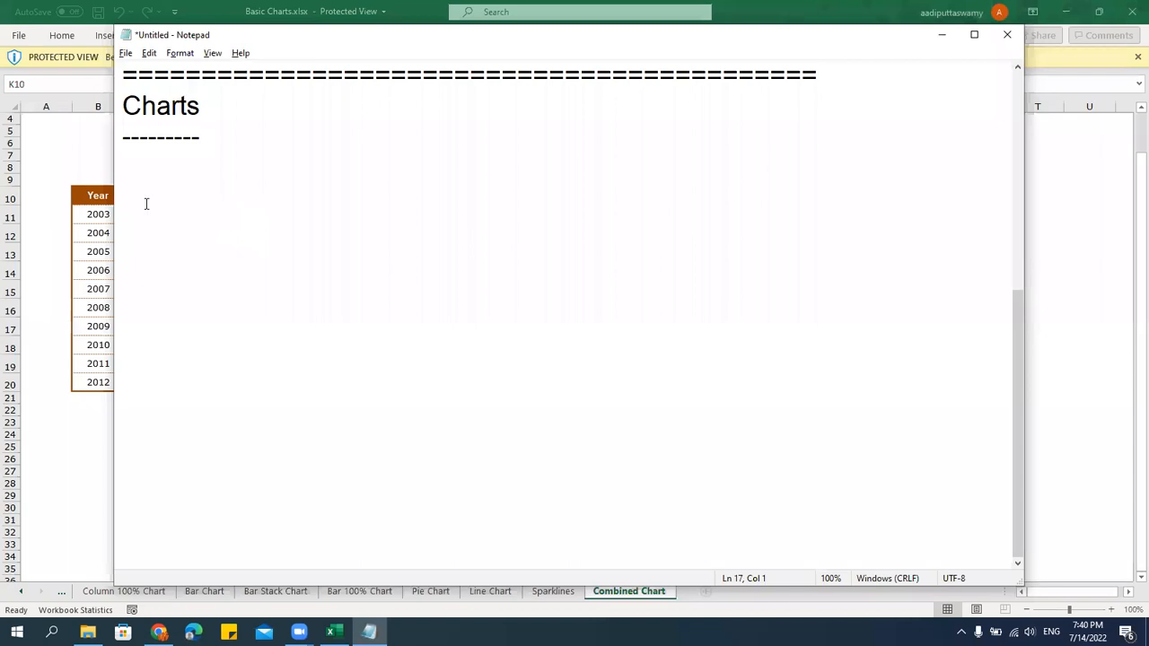
# Switch to the Basic Charts.xlsx workbook in Excel, enable editing and open the Column Chart sheet.
pyautogui.hotkey('alt', 'Tab')
pyautogui.click(593, 58)
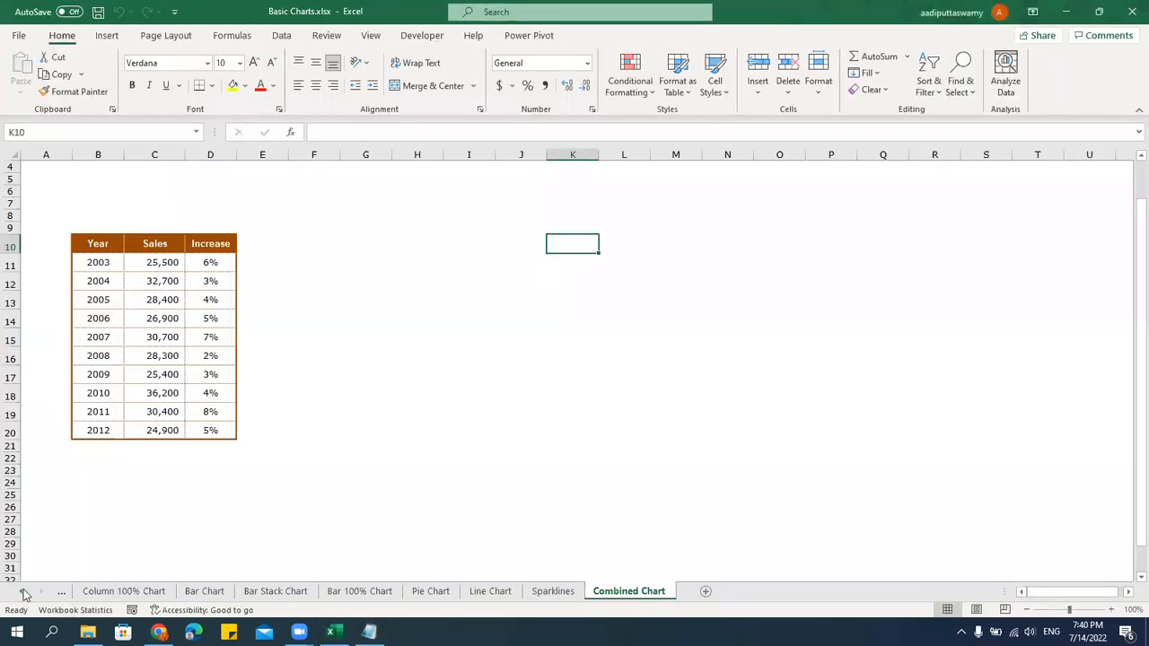
pyautogui.click(25, 595)
pyautogui.click(24, 595)
pyautogui.click(111, 591)
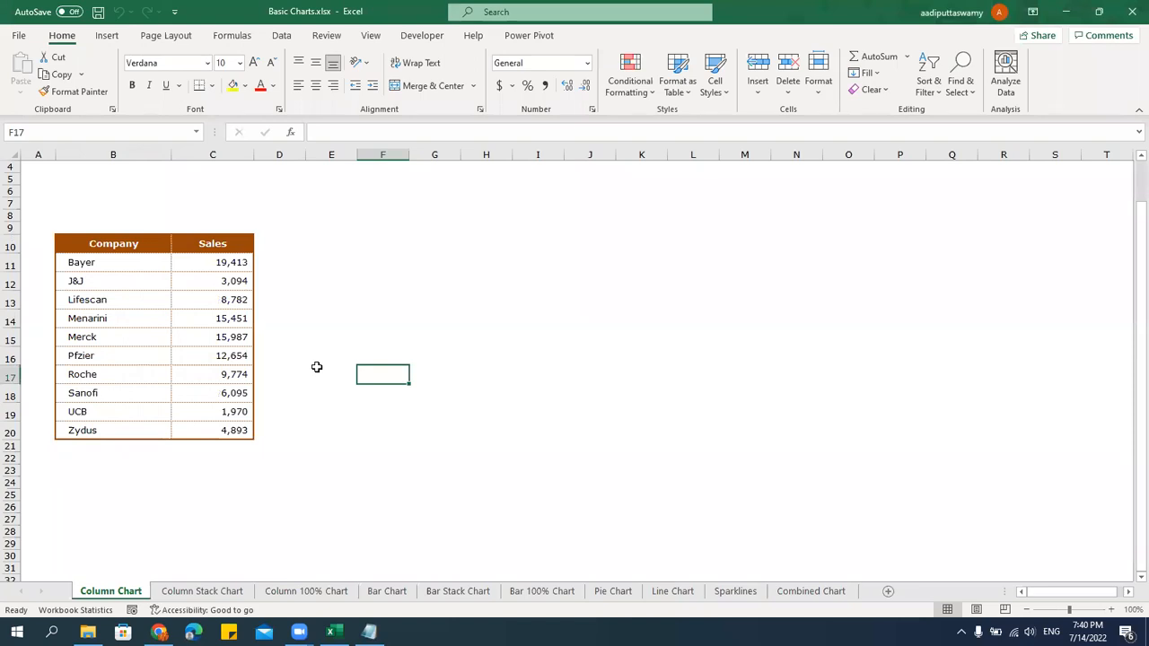
pyautogui.moveTo(148, 250); pyautogui.dragTo(224, 433)
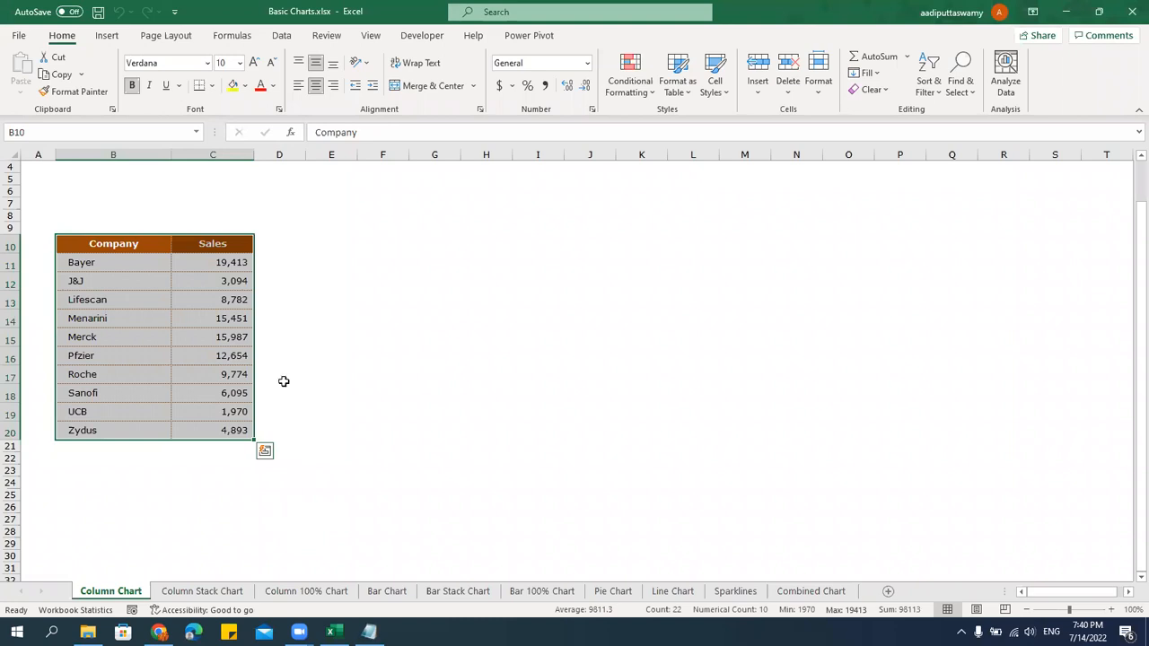
pyautogui.click(329, 414)
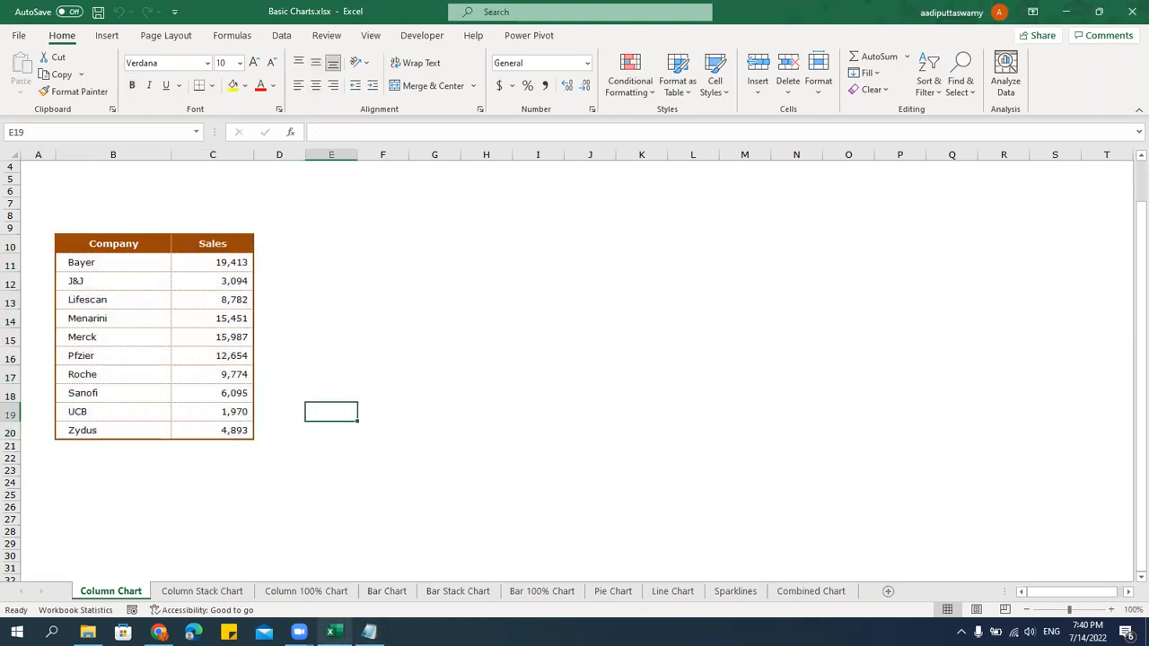
pyautogui.moveTo(299, 632)
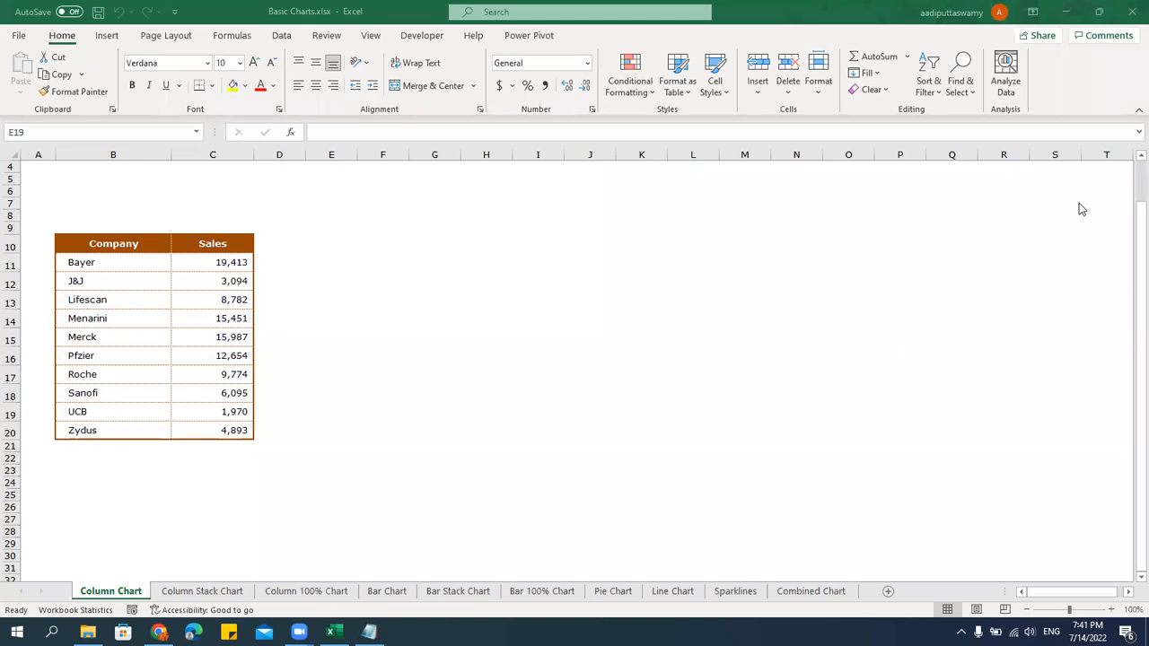
pyautogui.click(653, 326)
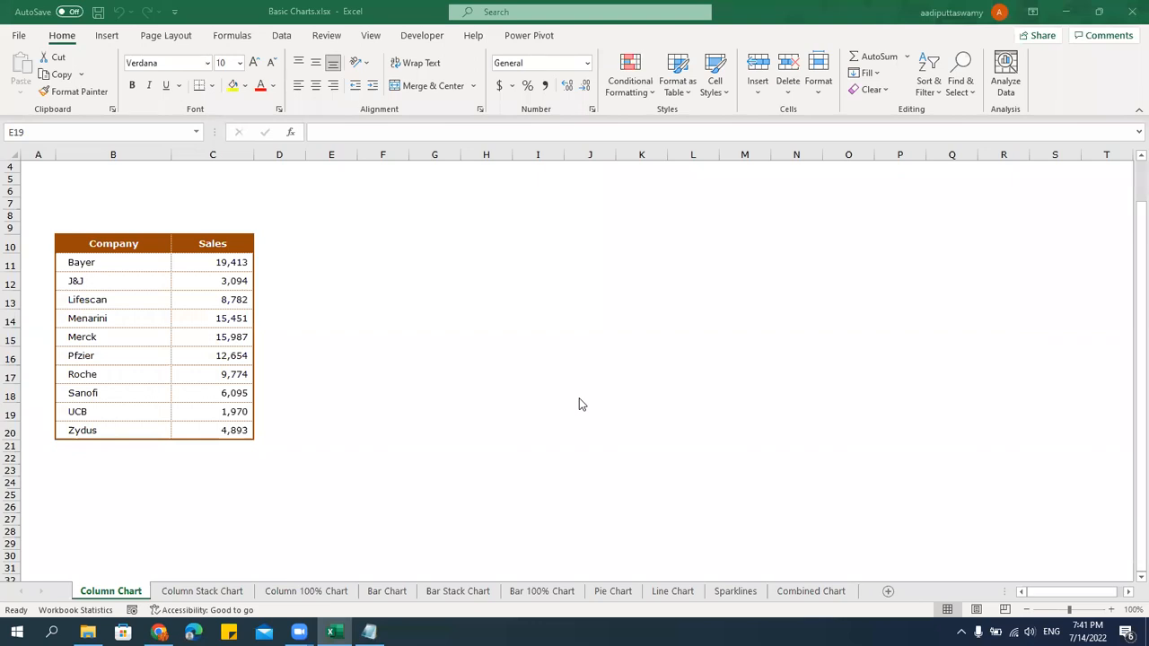
pyautogui.moveTo(446, 284); pyautogui.dragTo(955, 314)
pyautogui.moveTo(446, 283); pyautogui.dragTo(990, 296)
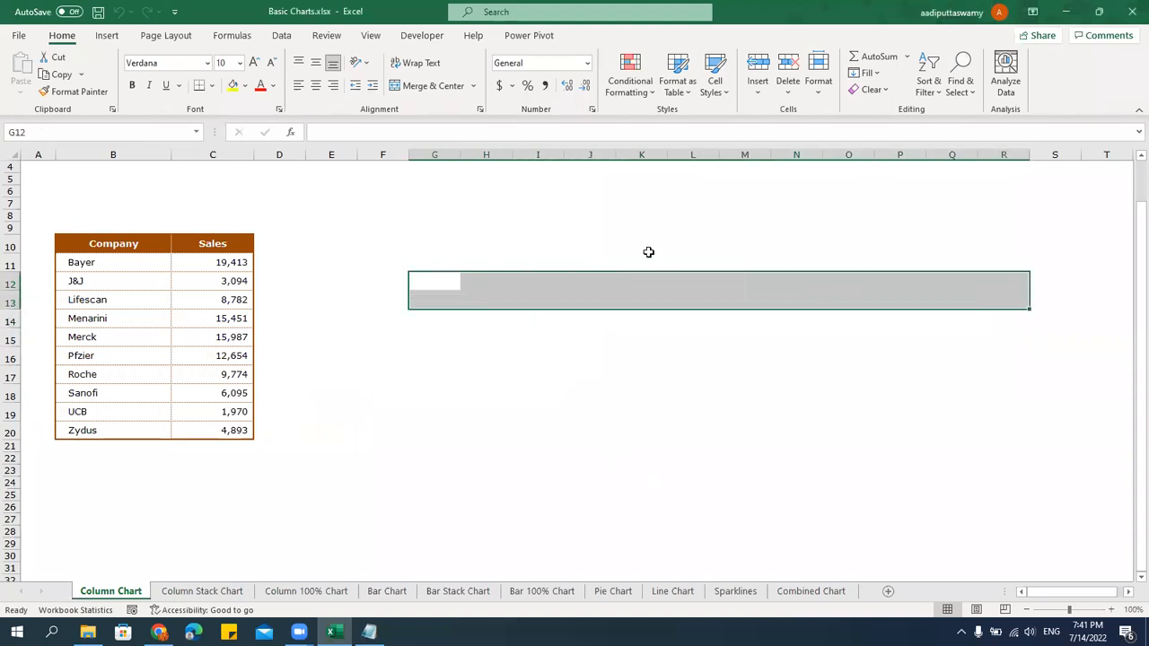
pyautogui.moveTo(655, 193); pyautogui.dragTo(831, 495)
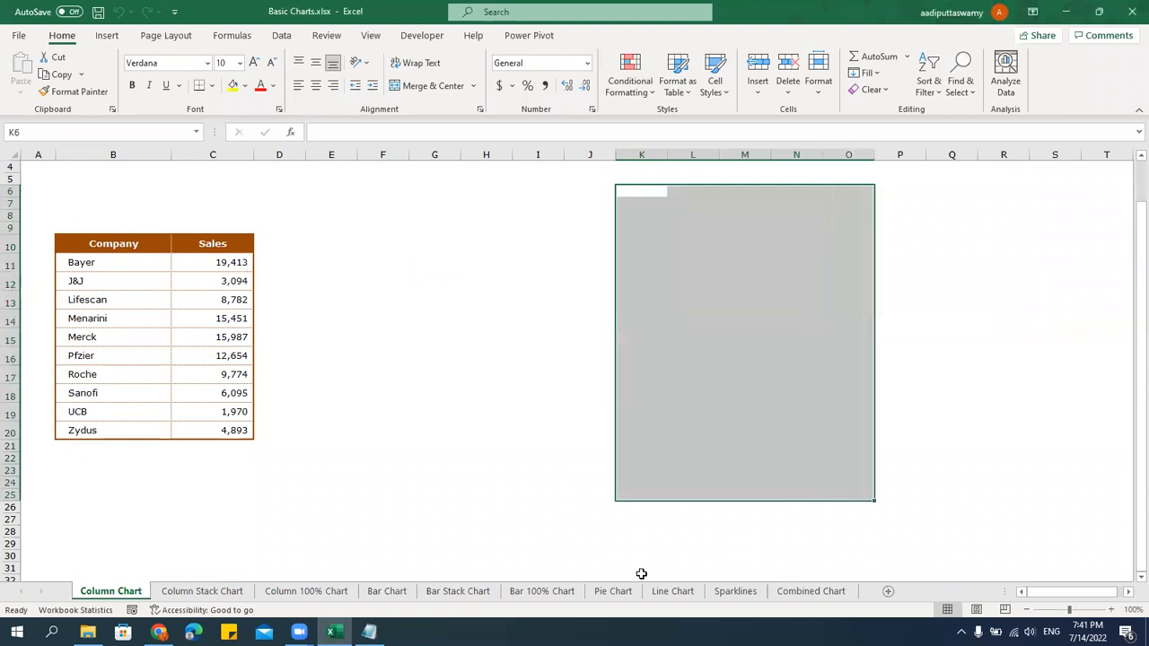
pyautogui.click(653, 321)
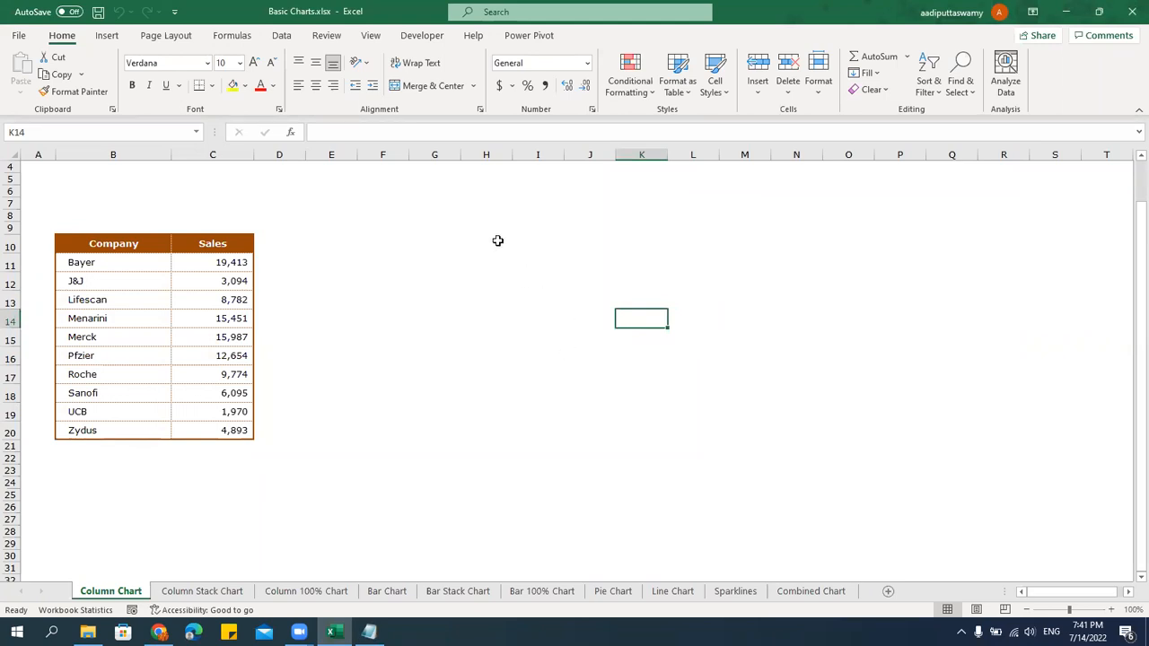
pyautogui.moveTo(498, 240); pyautogui.dragTo(842, 305)
pyautogui.moveTo(500, 344); pyautogui.dragTo(909, 422)
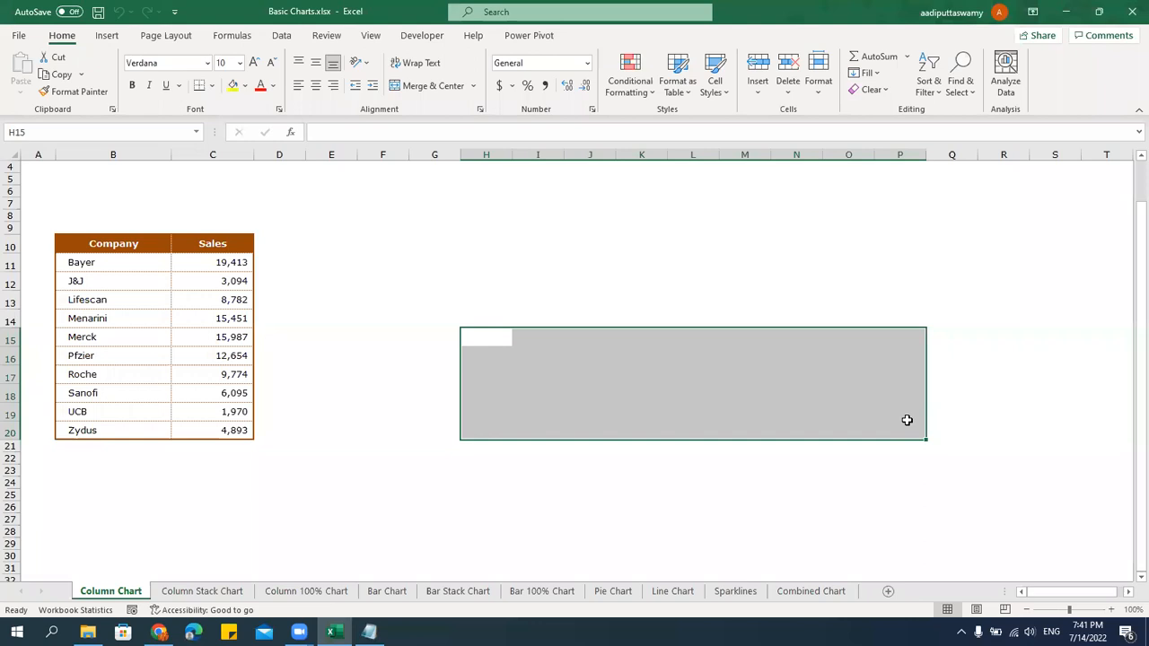
pyautogui.moveTo(502, 242); pyautogui.dragTo(526, 392)
pyautogui.moveTo(613, 248); pyautogui.dragTo(731, 386)
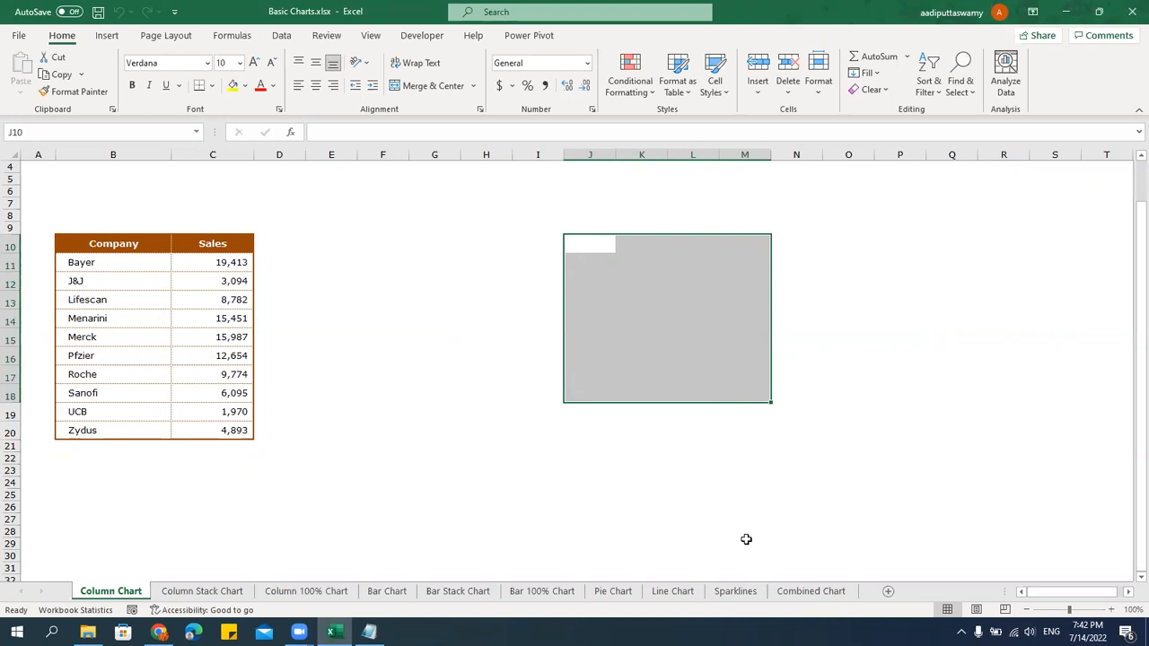
pyautogui.click(627, 360)
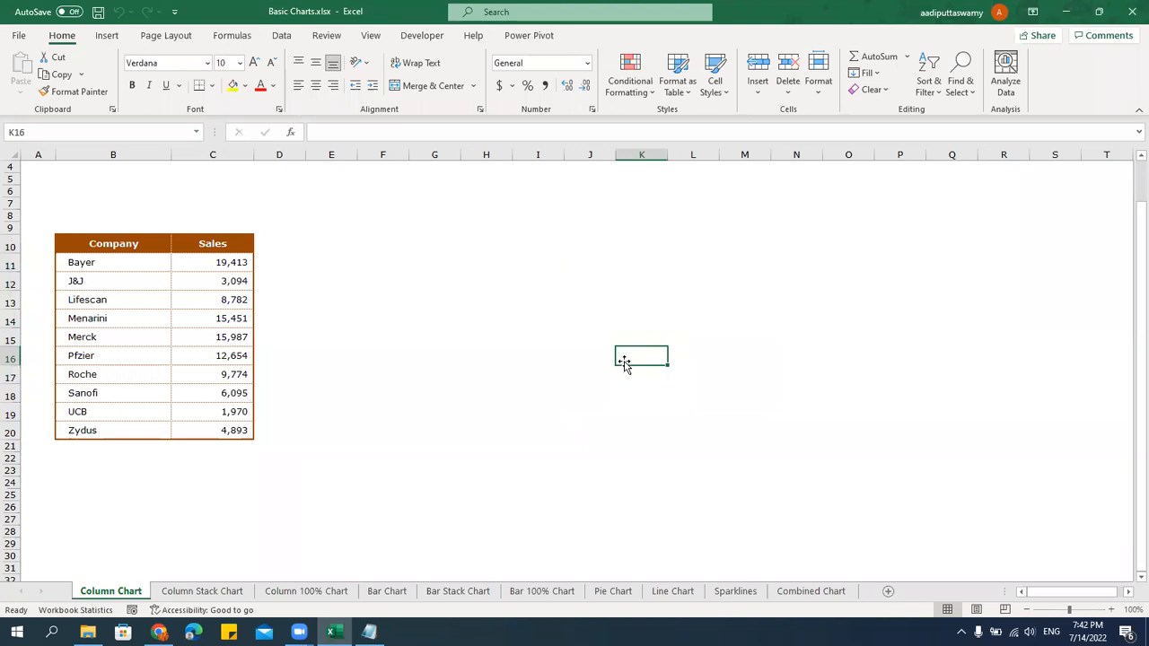
pyautogui.click(537, 359)
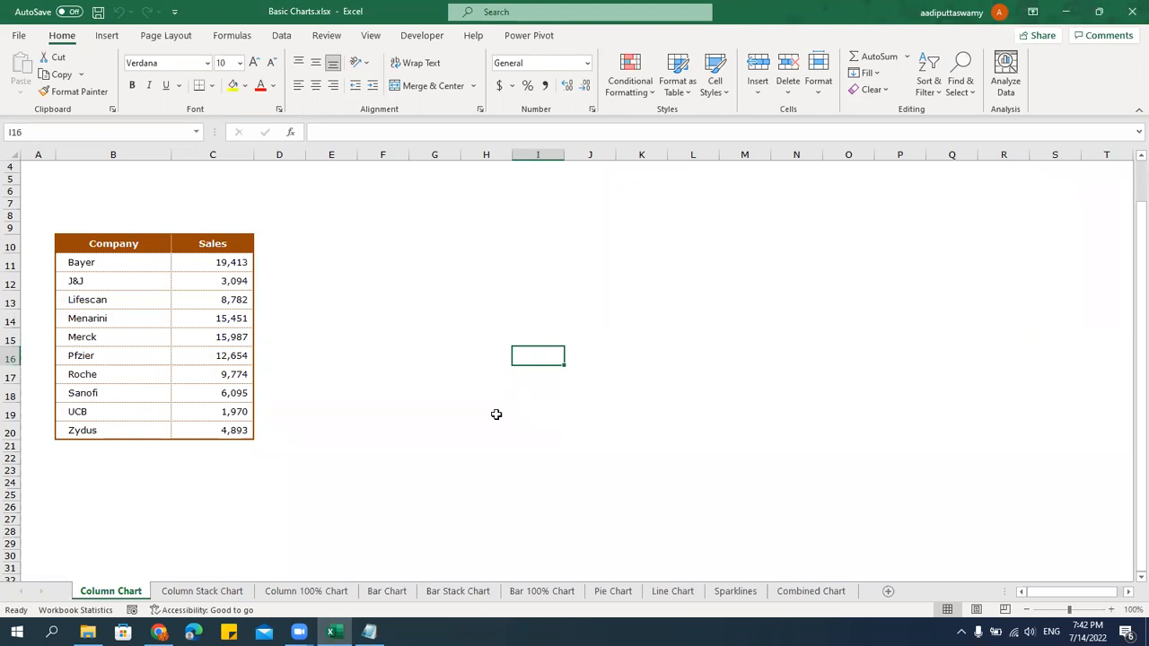
# Switch to Notepad and write "- Pictorial representation of Data / Numbers" under the Charts heading.
pyautogui.click(368, 632)
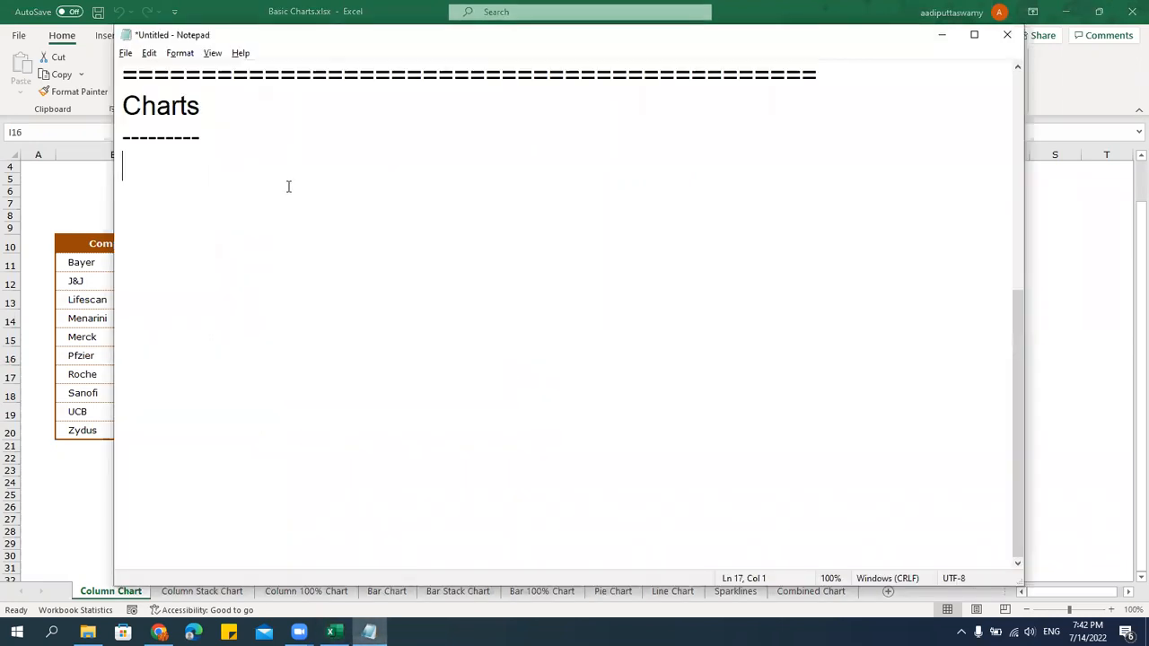
pyautogui.write('- Pictorial represe')
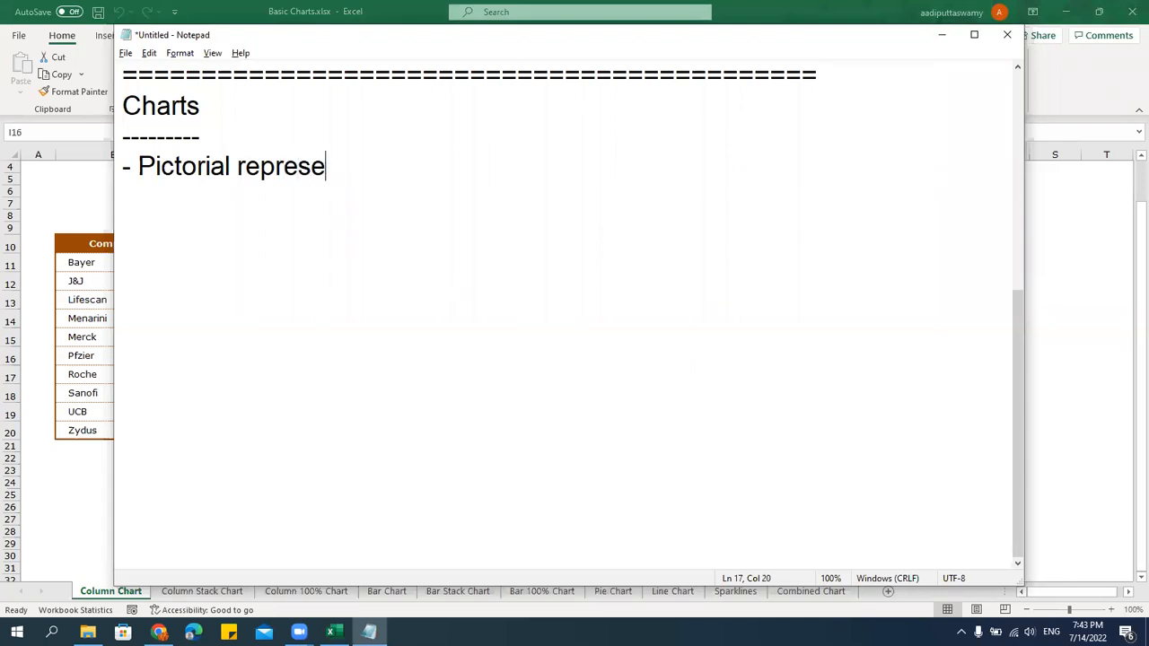
pyautogui.write('ntation of ')
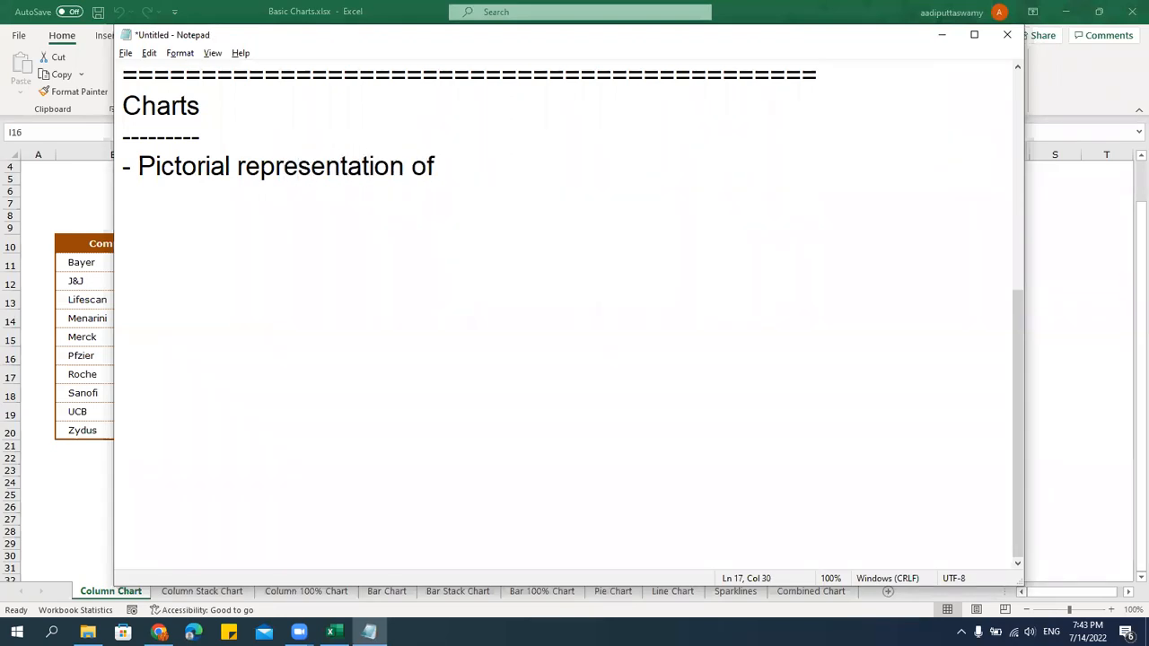
pyautogui.write('Data /')
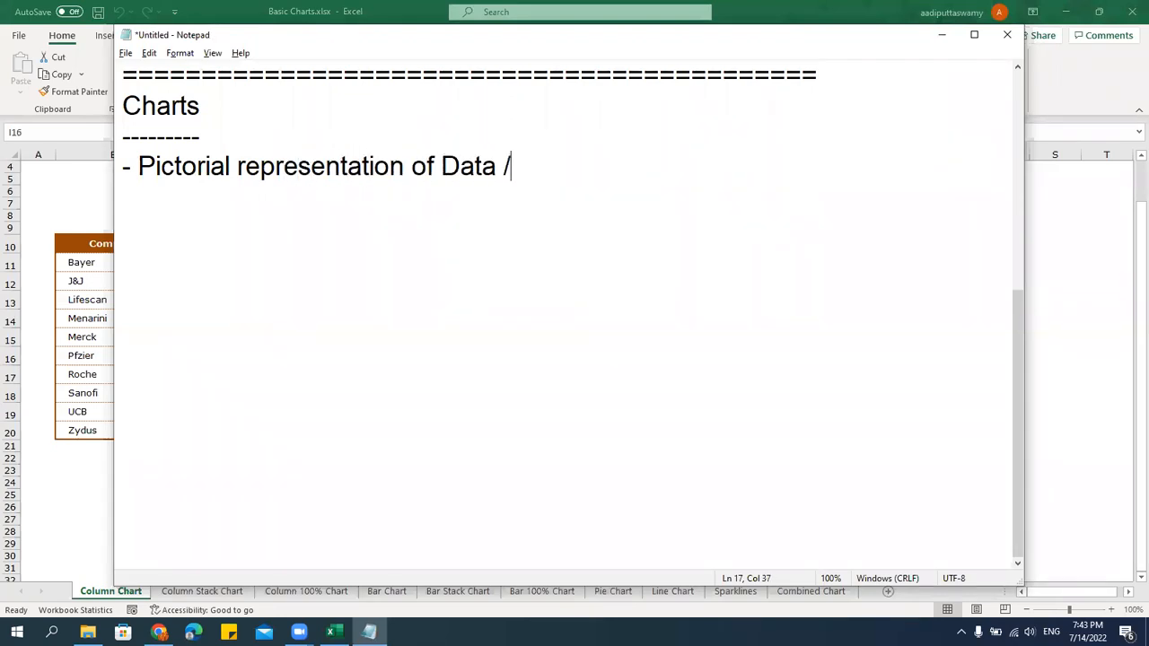
pyautogui.write(' Numbers')
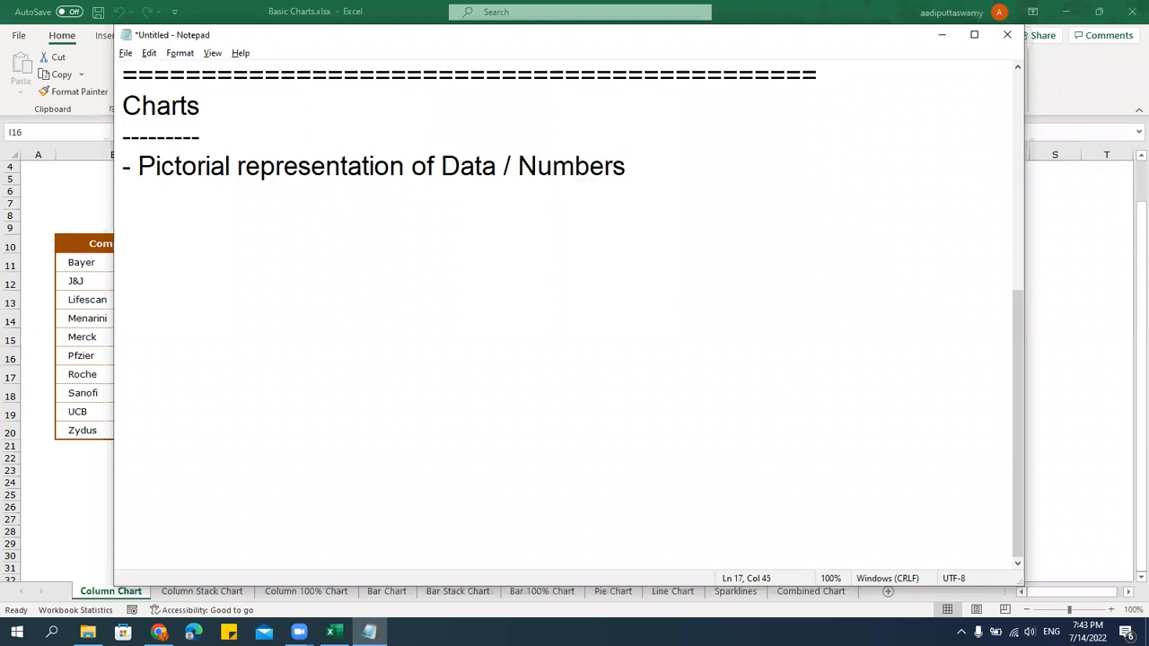
# Switch to Excel and examine the company names and their sales figures in the Column Chart sheet's table.
pyautogui.hotkey('alt', 'Tab')
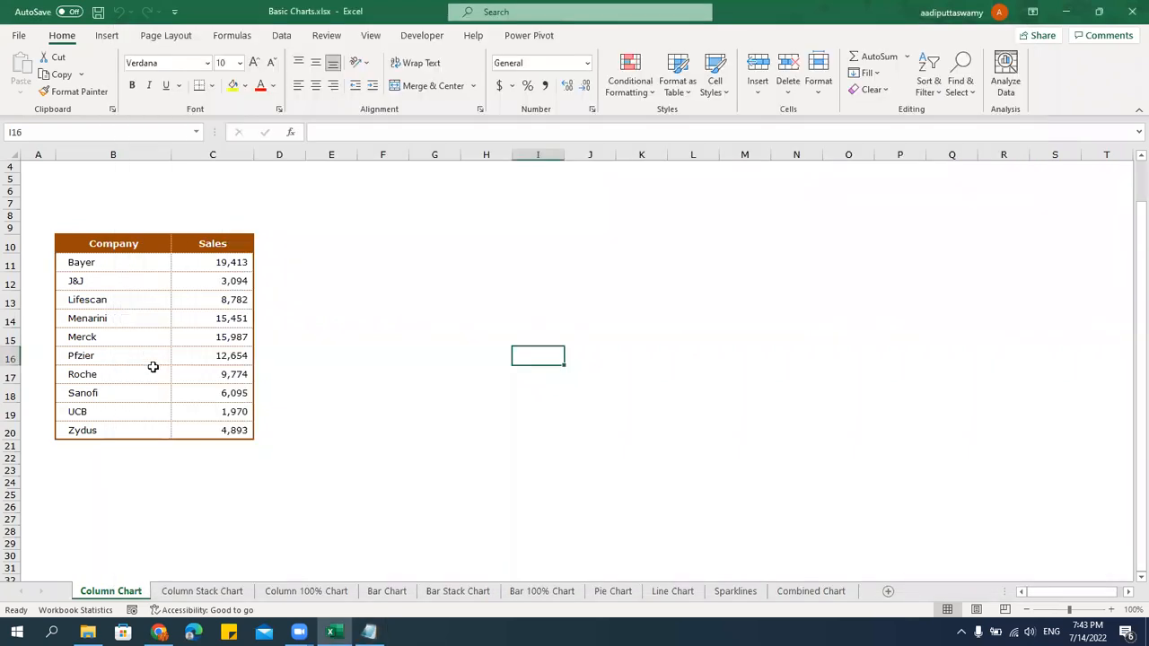
pyautogui.moveTo(114, 244); pyautogui.dragTo(221, 432)
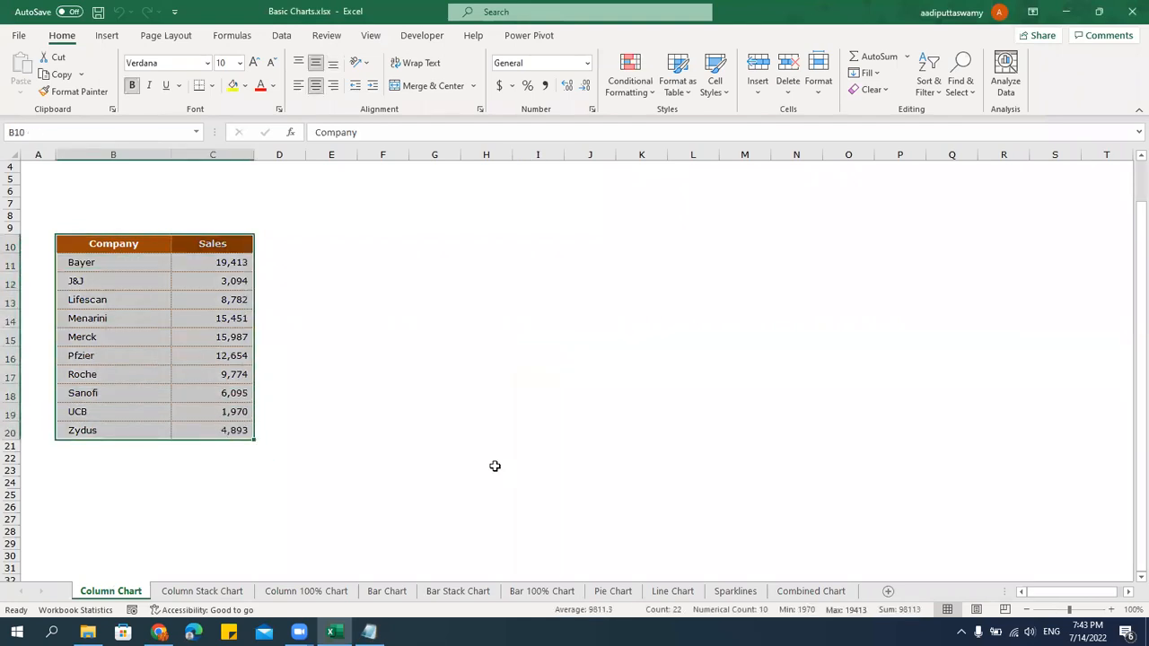
pyautogui.click(425, 429)
pyautogui.moveTo(137, 265); pyautogui.dragTo(126, 439)
pyautogui.moveTo(225, 263); pyautogui.dragTo(236, 431)
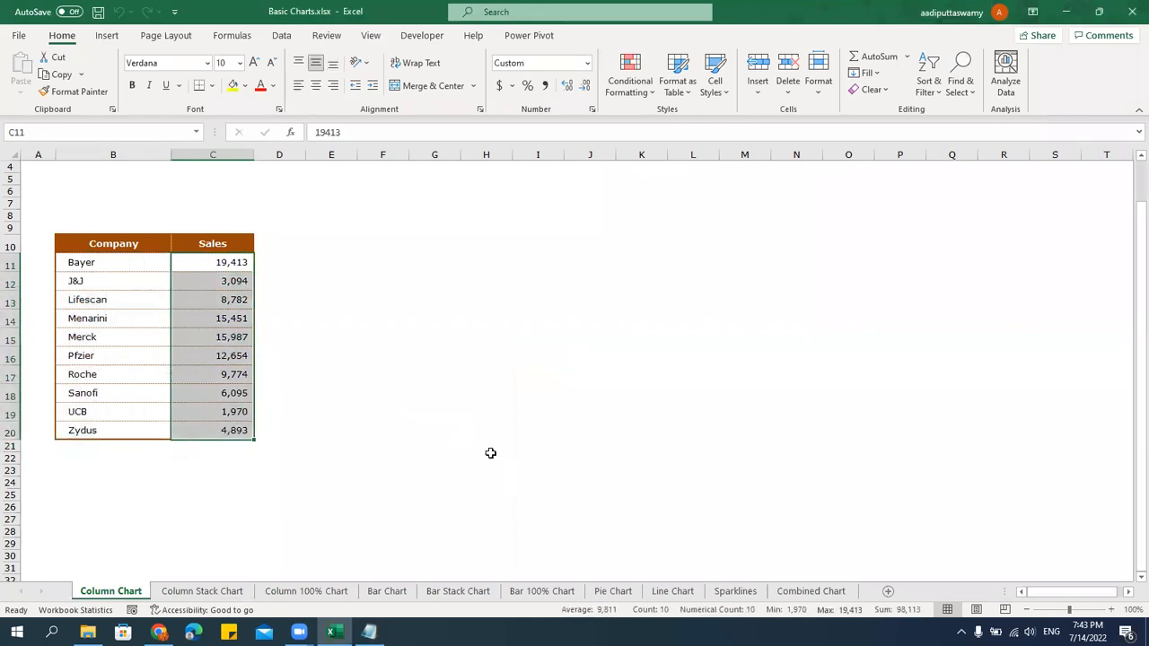
pyautogui.click(122, 264)
pyautogui.click(118, 281)
pyautogui.click(117, 300)
pyautogui.click(118, 319)
pyautogui.click(115, 338)
pyautogui.click(108, 374)
pyautogui.click(109, 430)
pyautogui.click(387, 430)
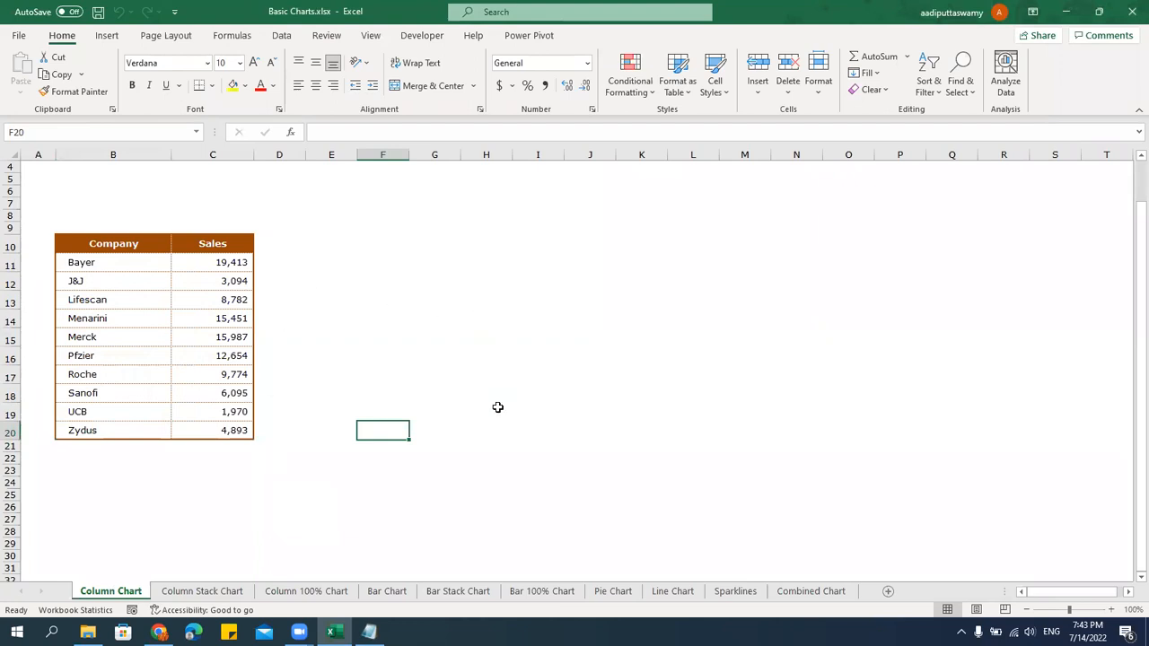
# Switch to Notepad and list the chart types "> Column", "> Bar", "> Pie" and "> Line" below the definition, after two blank lines.
pyautogui.click(369, 632)
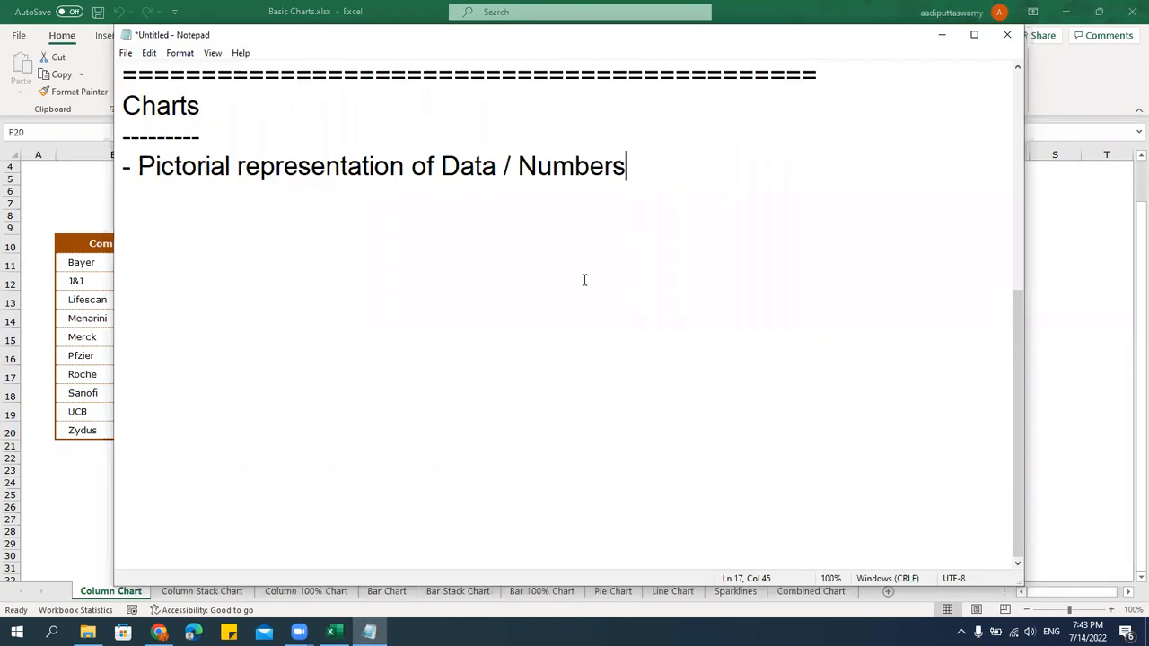
pyautogui.press('Return')
pyautogui.press('Return')
pyautogui.press('Return')
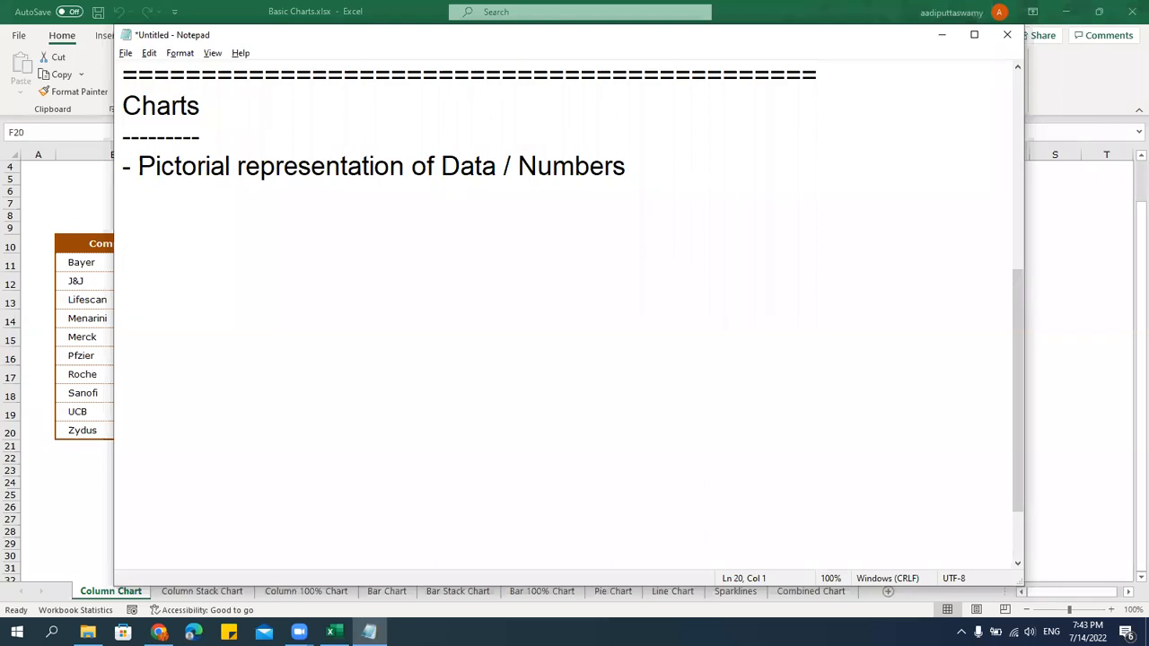
pyautogui.write('> Column')
pyautogui.press('Return')
pyautogui.write('> ')
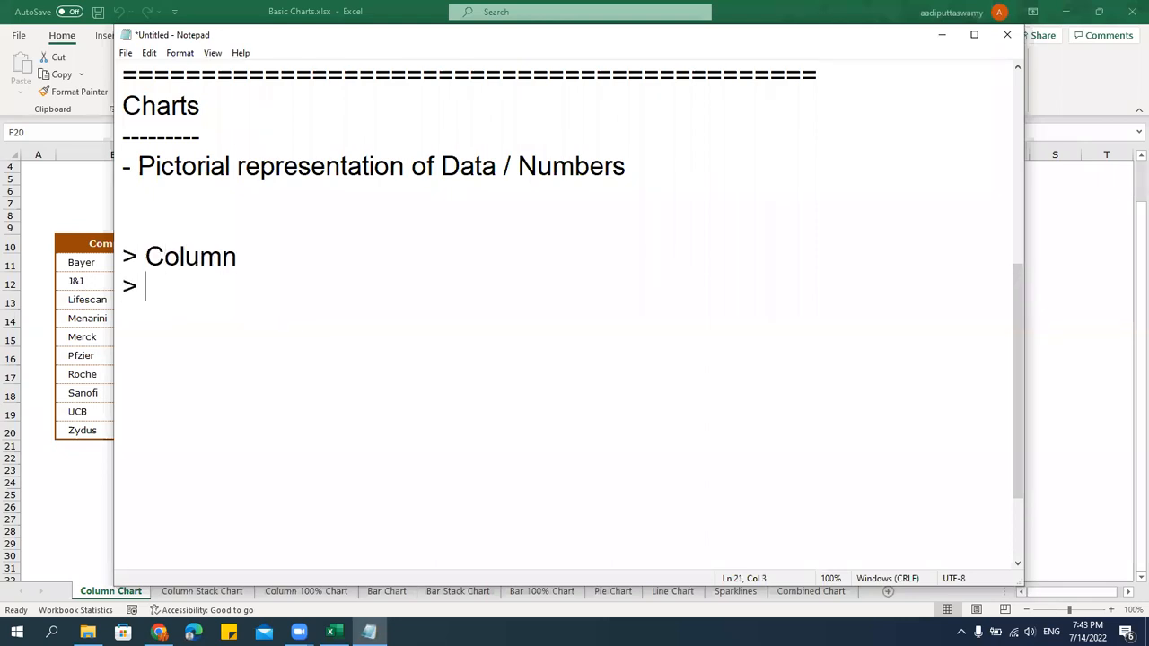
pyautogui.write('Bar')
pyautogui.press('Return')
pyautogui.write('> ')
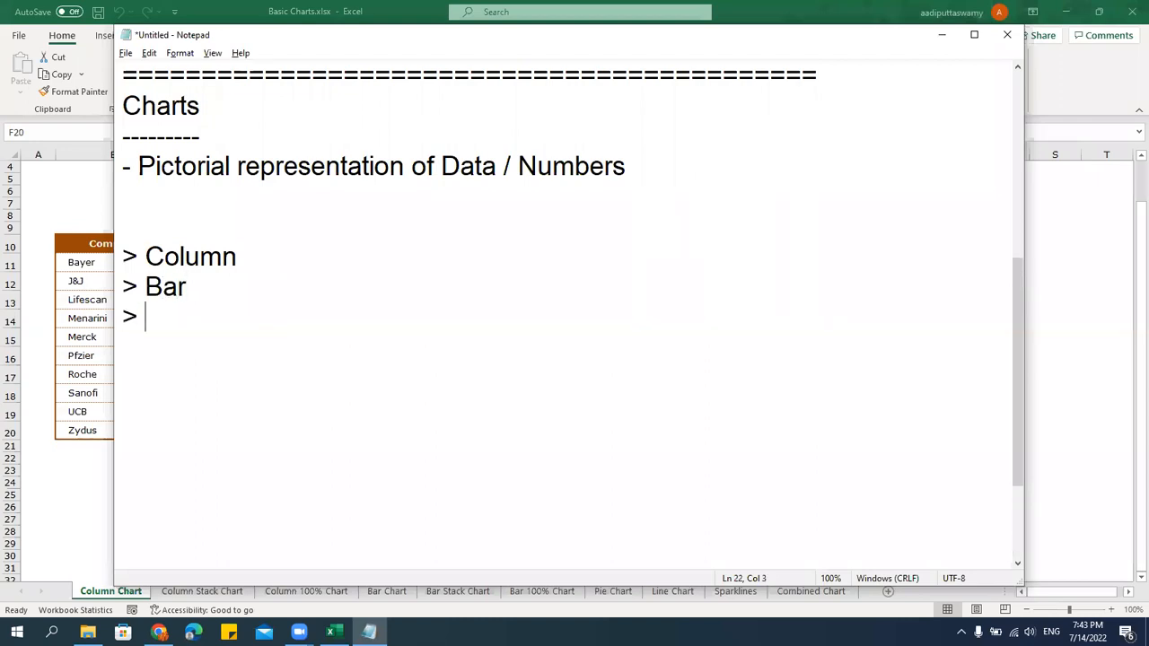
pyautogui.write('Pie')
pyautogui.press('Return')
pyautogui.write('>')
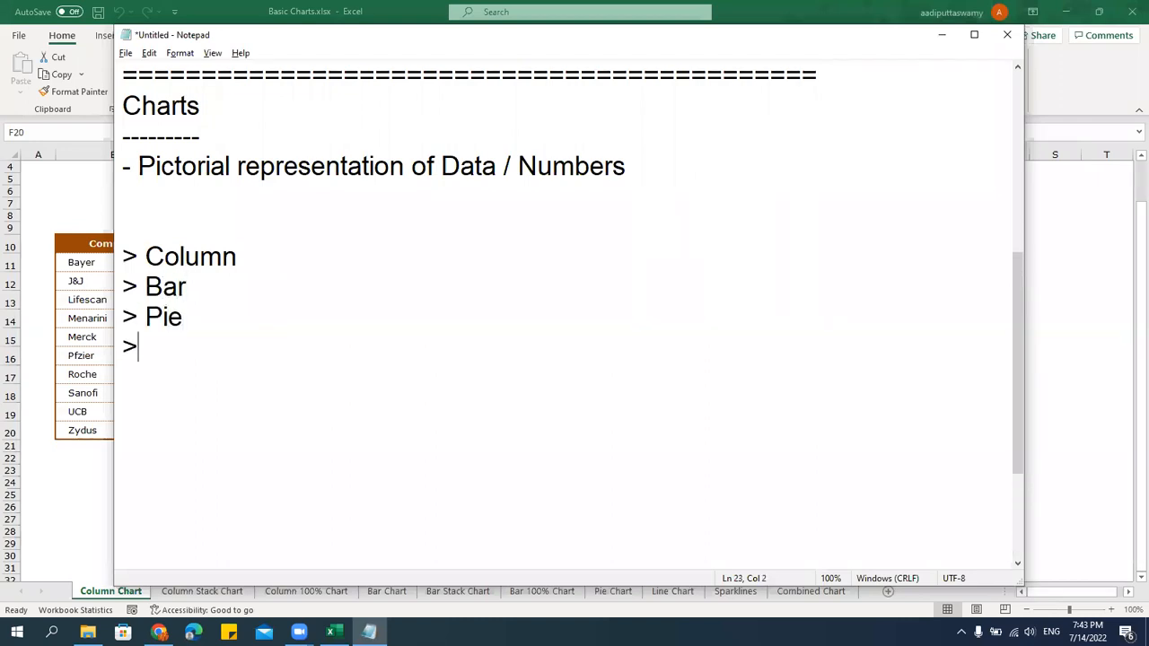
pyautogui.write(' Line')
pyautogui.moveTo(203, 352); pyautogui.dragTo(76, 259)
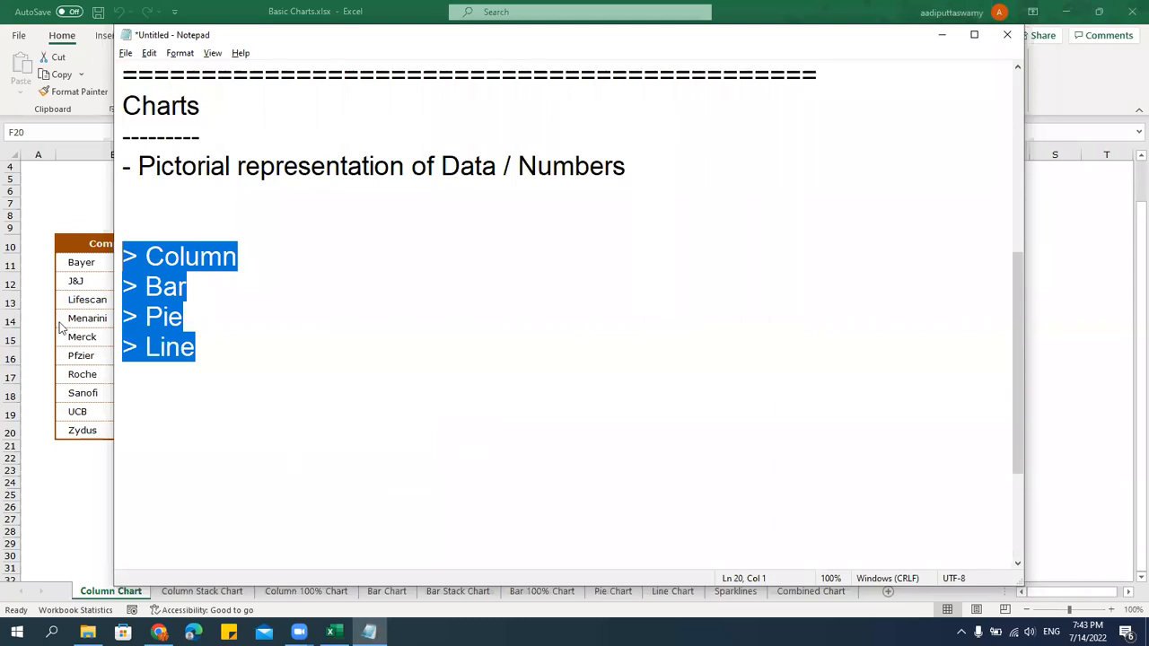
pyautogui.hotkey('alt', 'Tab')
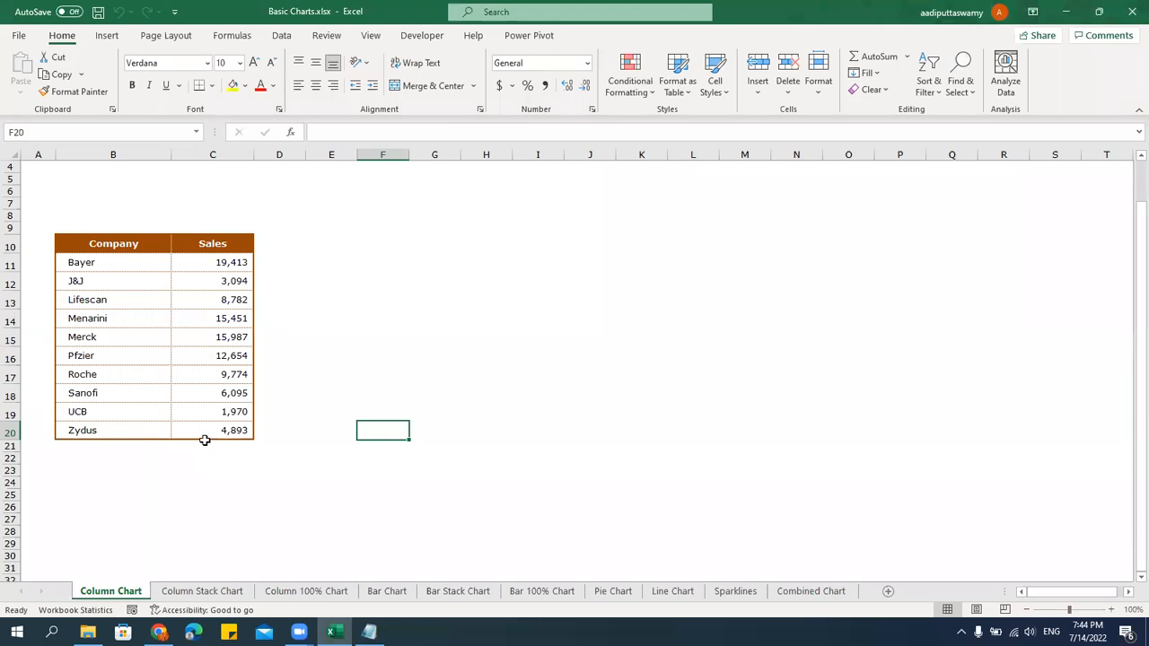
pyautogui.hotkey('alt', 'Tab')
pyautogui.click(222, 257)
pyautogui.click(210, 287)
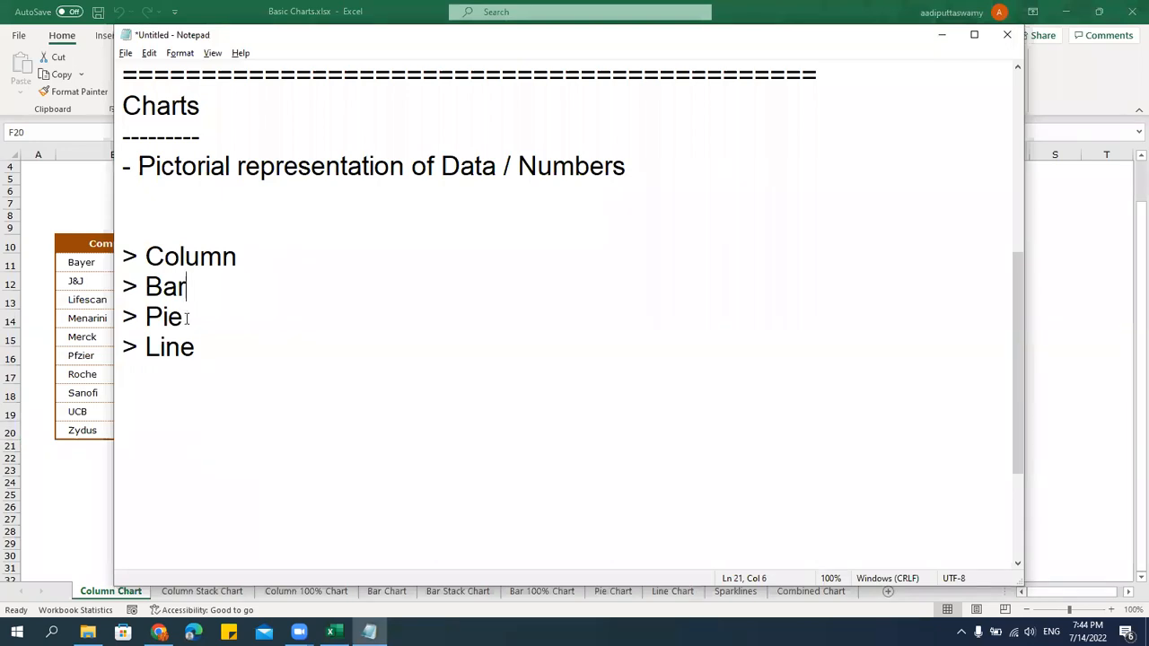
pyautogui.moveTo(187, 318); pyautogui.dragTo(94, 259)
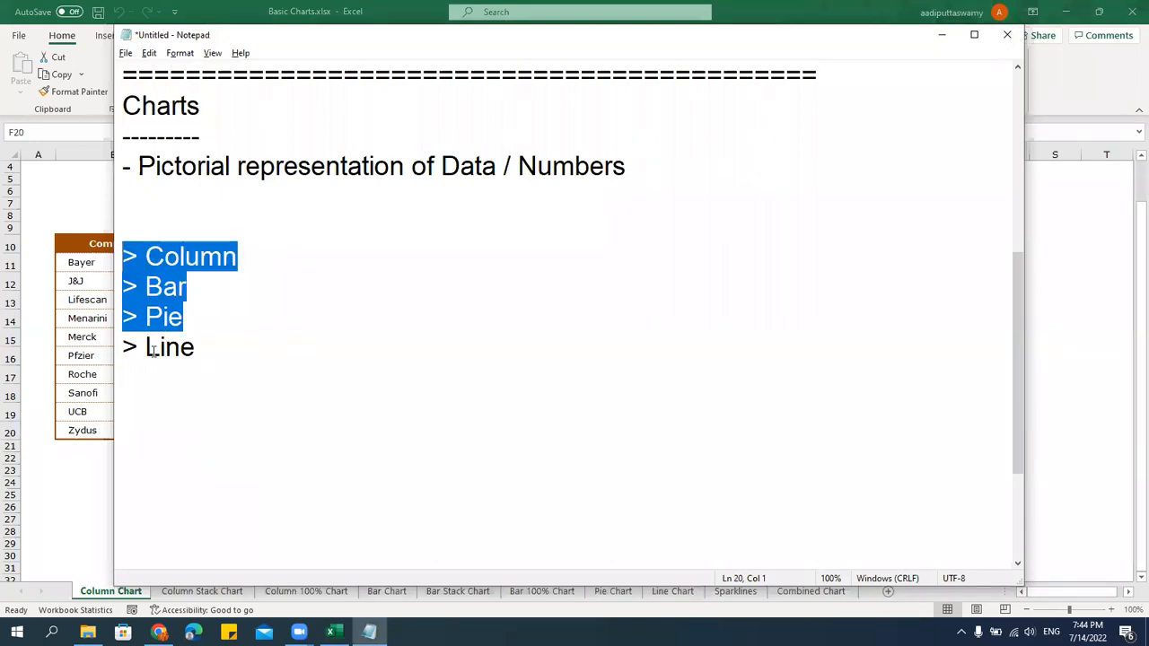
pyautogui.click(215, 310)
pyautogui.moveTo(206, 314); pyautogui.dragTo(78, 254)
pyautogui.click(196, 285)
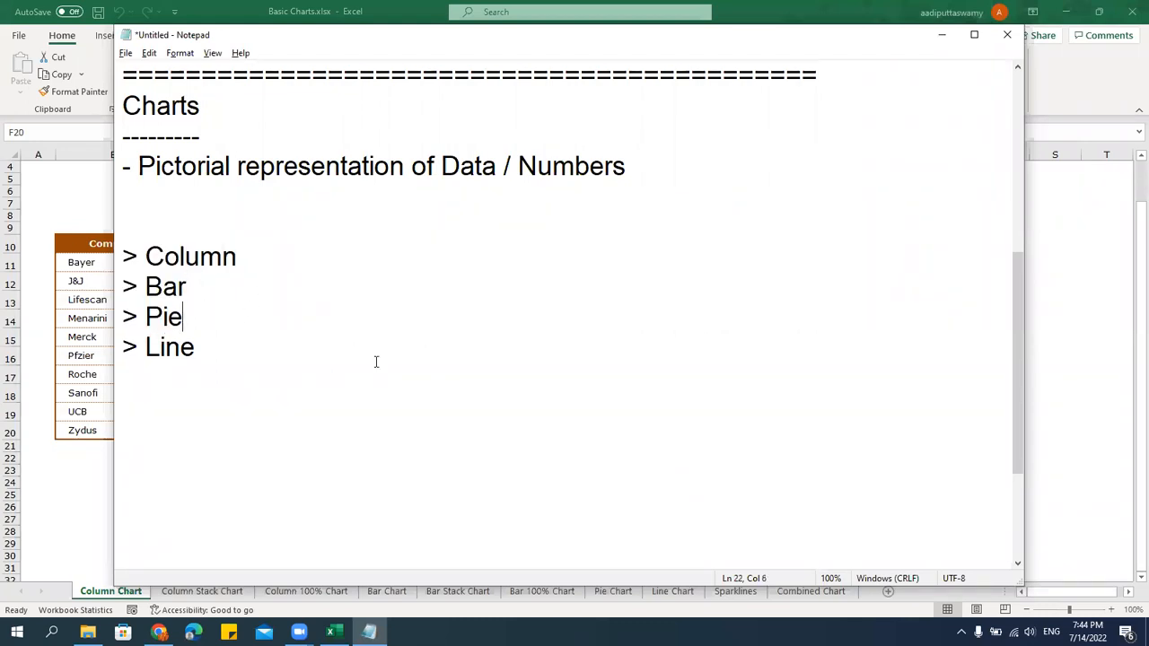
# Switch to the Excel workbook and insert a 2-D clustered column chart from the whole Company and Sales table.
pyautogui.hotkey('alt', 'Tab')
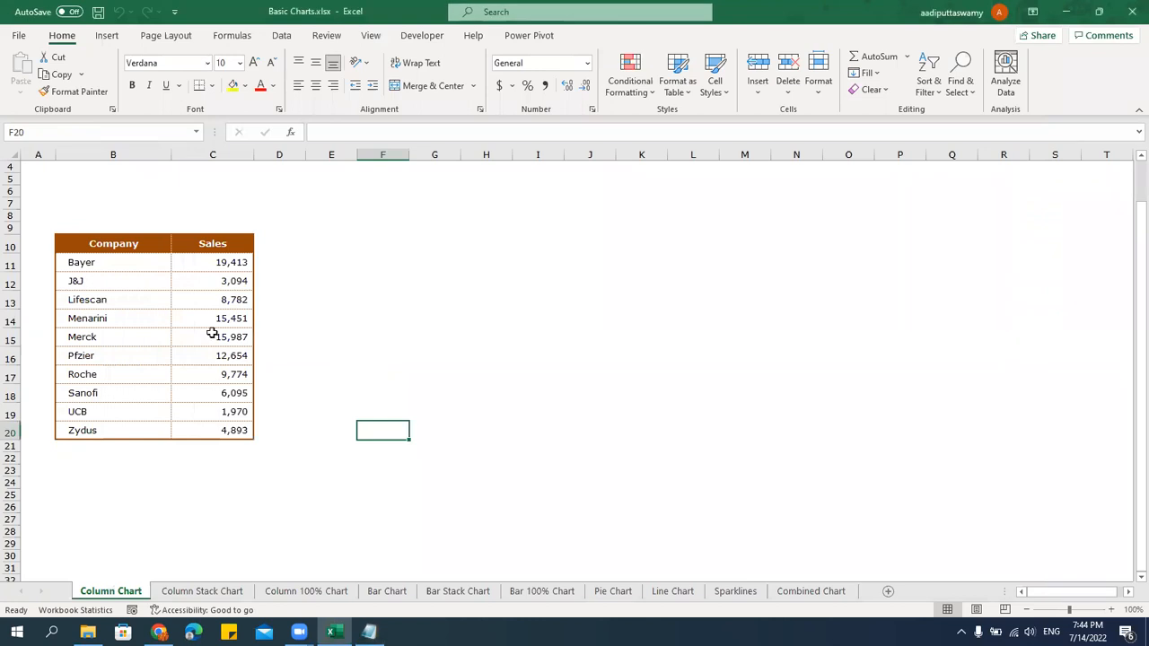
pyautogui.moveTo(93, 243); pyautogui.dragTo(218, 429)
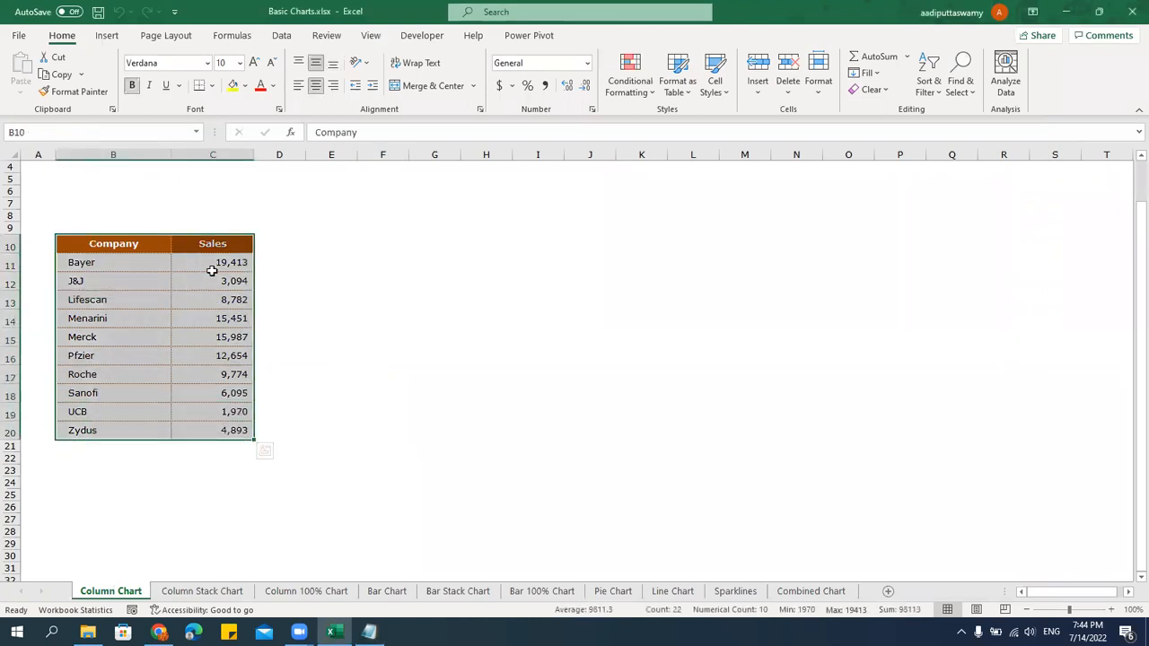
pyautogui.click(396, 284)
pyautogui.moveTo(124, 243); pyautogui.dragTo(246, 430)
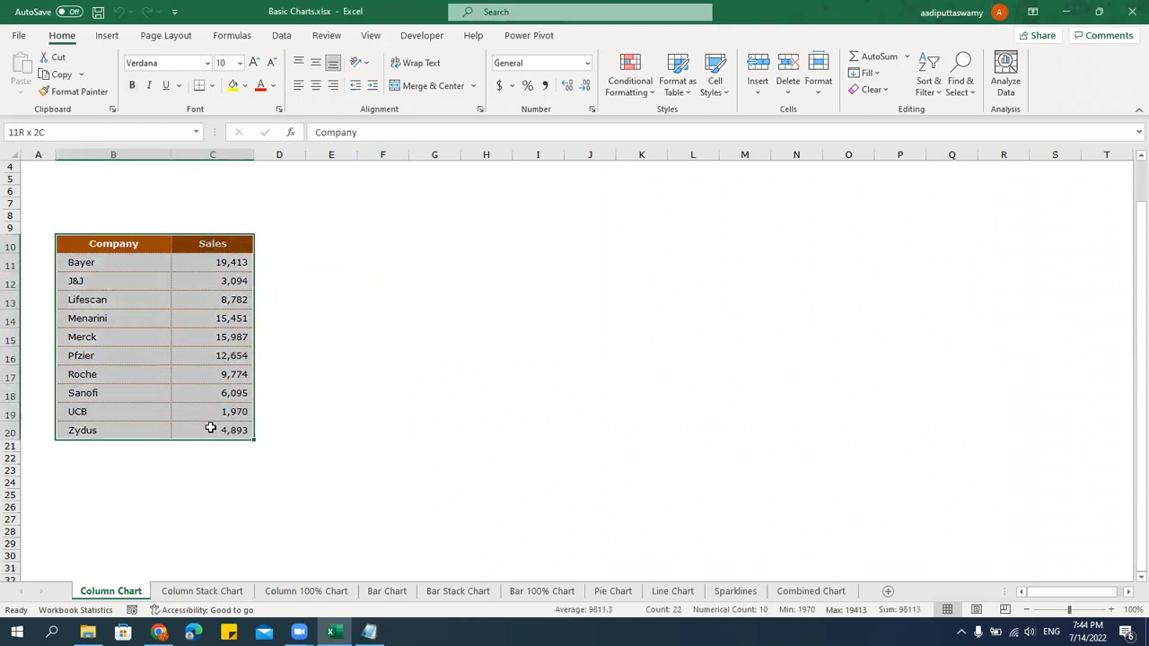
pyautogui.click(107, 36)
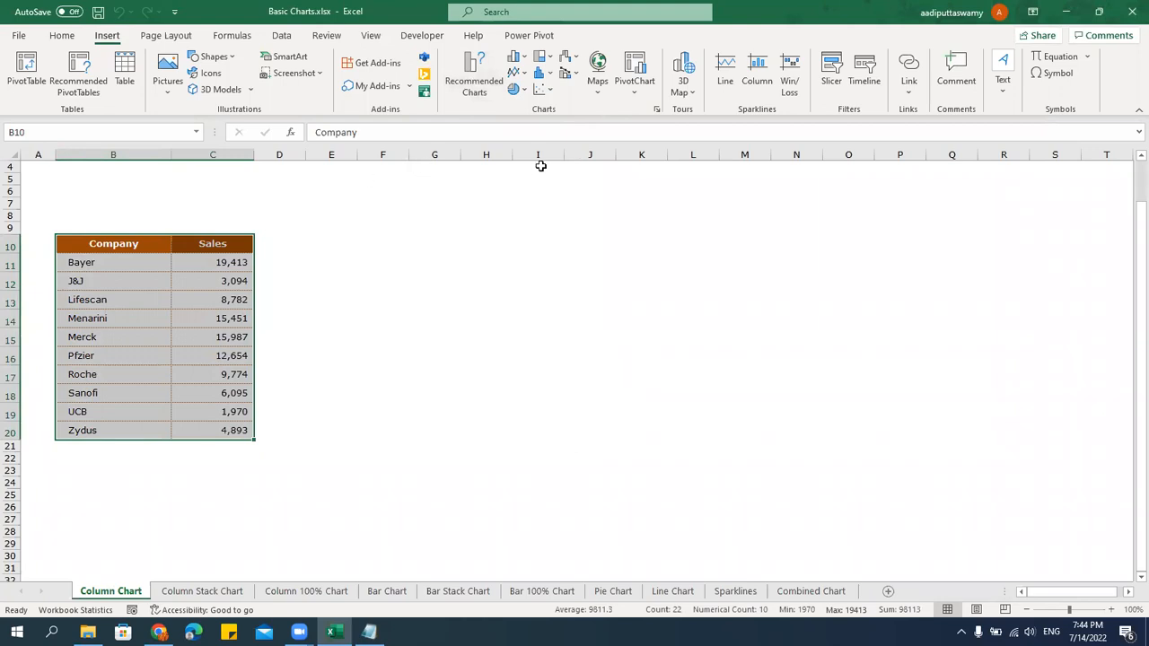
pyautogui.click(515, 58)
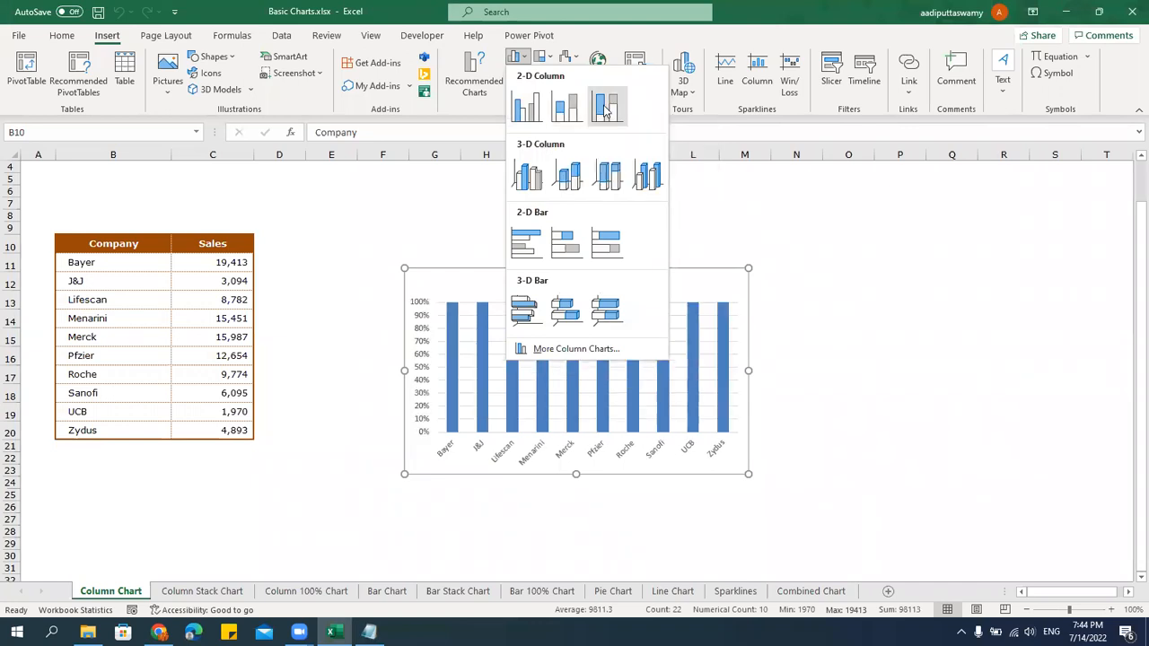
pyautogui.click(533, 114)
# Place the column chart beside the table, widened across columns D to M, and apply the gradient-background style with wide columns and white value labels.
pyautogui.moveTo(487, 269); pyautogui.dragTo(363, 237)
pyautogui.moveTo(623, 339); pyautogui.dragTo(770, 356)
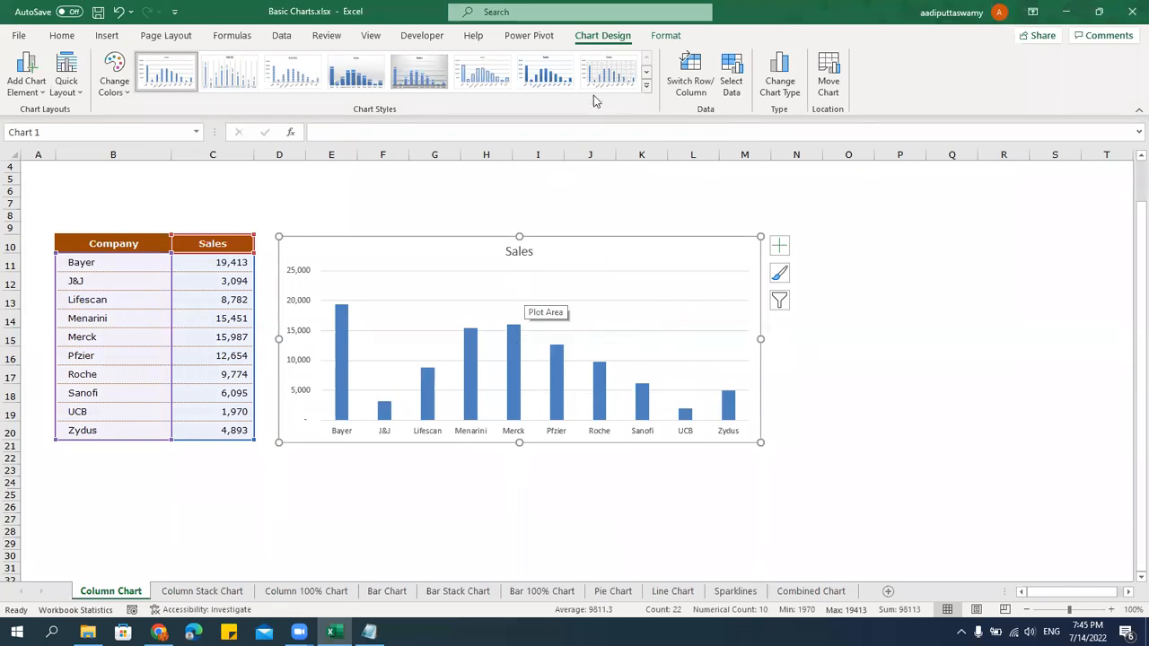
pyautogui.click(647, 86)
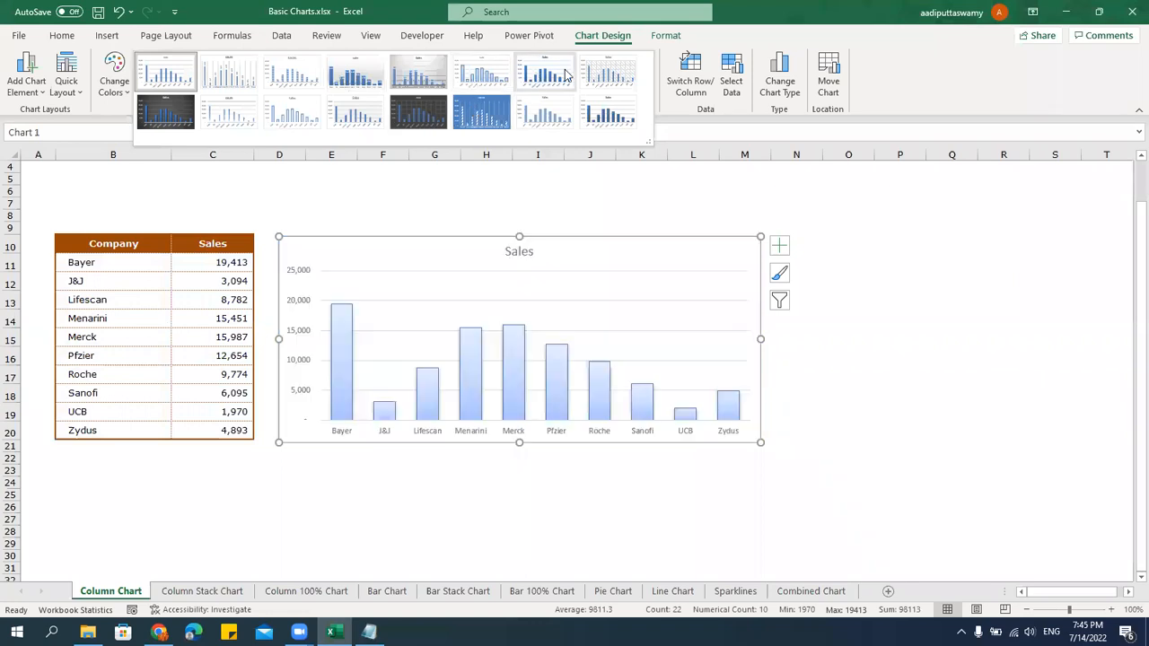
pyautogui.click(356, 79)
pyautogui.click(898, 337)
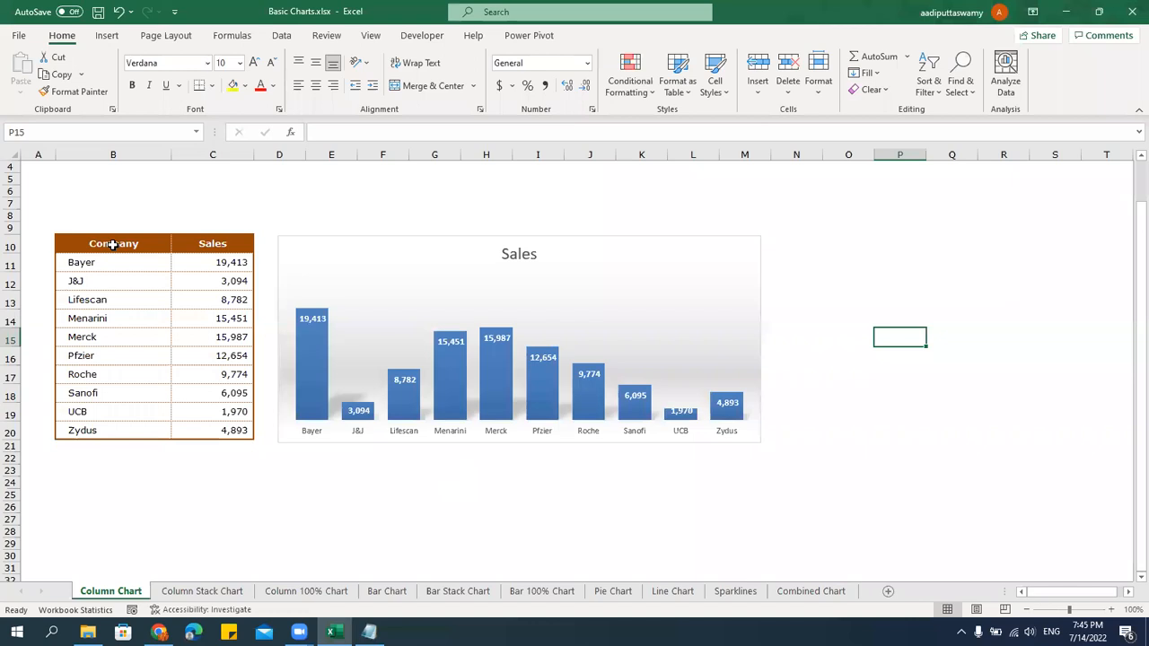
pyautogui.moveTo(114, 244); pyautogui.dragTo(231, 431)
pyautogui.moveTo(202, 265); pyautogui.dragTo(210, 435)
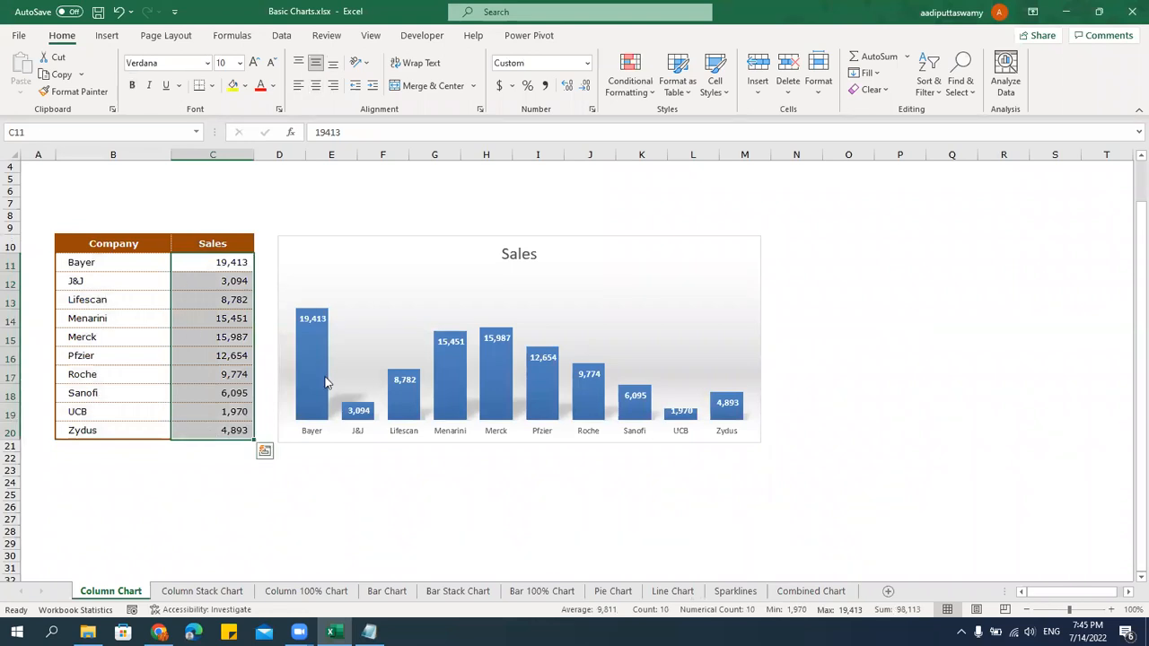
pyautogui.click(415, 517)
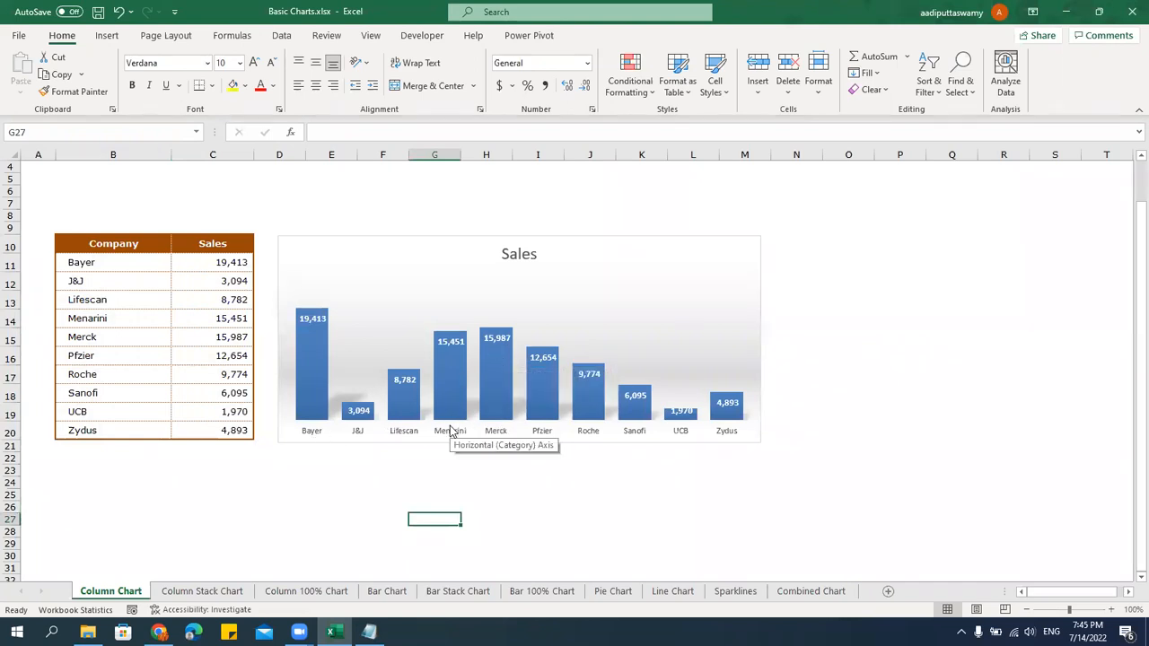
# Sort the Company and Sales table by Sales on cell values, from Largest to Smallest.
pyautogui.moveTo(114, 244); pyautogui.dragTo(238, 431)
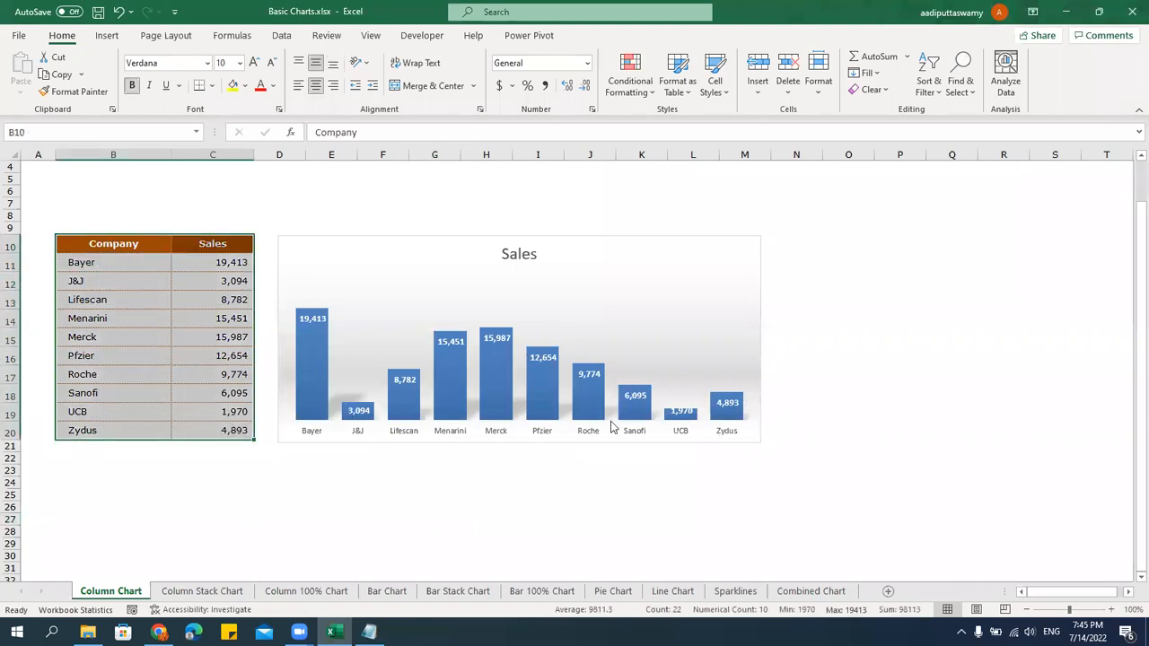
pyautogui.click(280, 36)
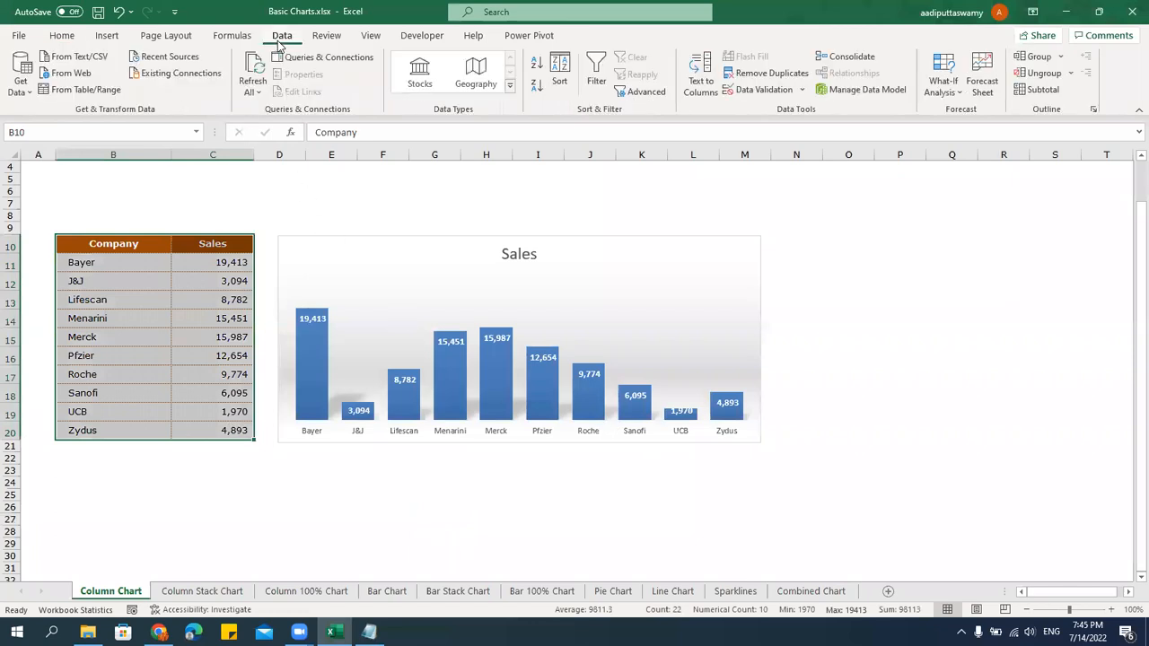
pyautogui.click(559, 69)
pyautogui.click(490, 244)
pyautogui.click(483, 269)
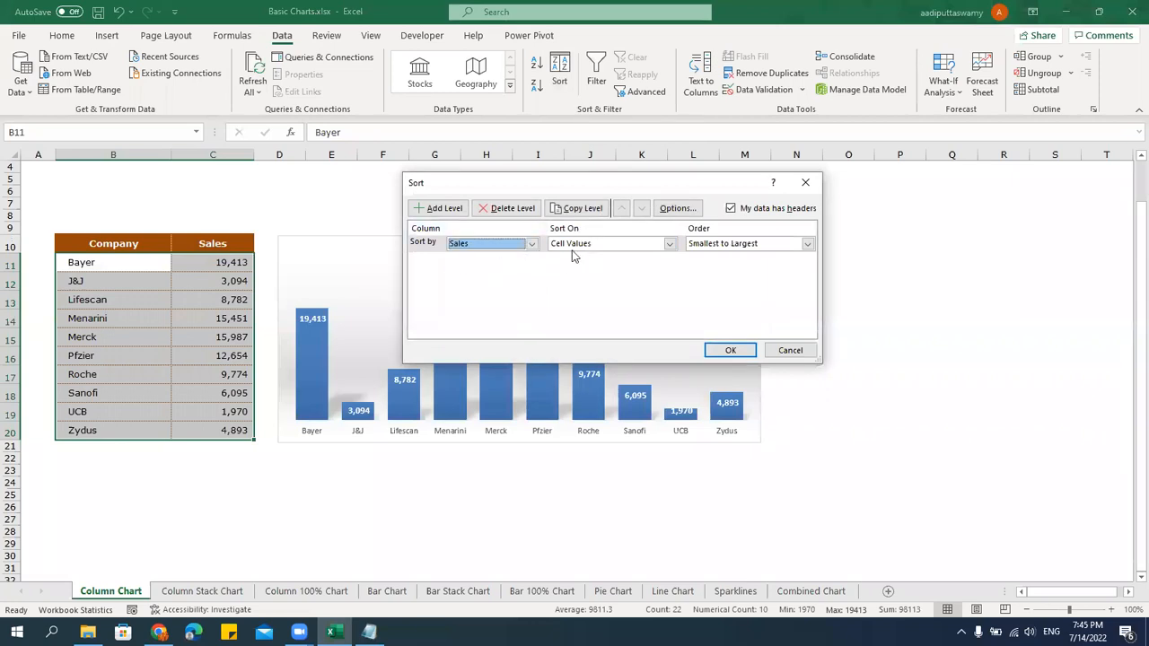
pyautogui.click(710, 244)
pyautogui.click(711, 264)
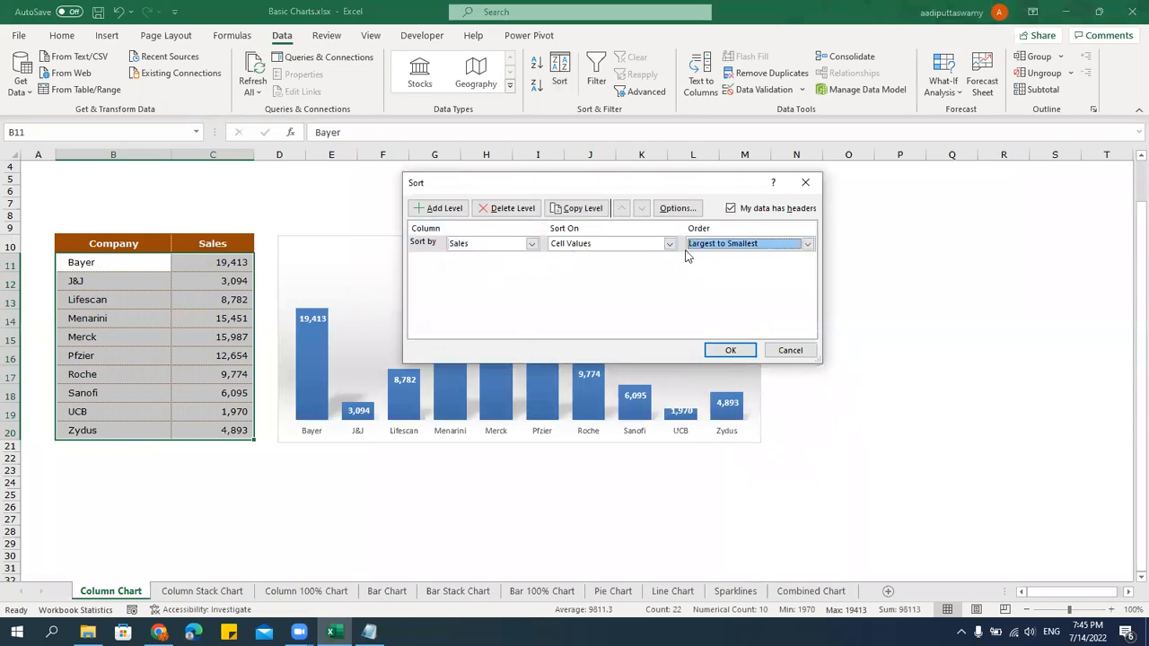
pyautogui.click(730, 350)
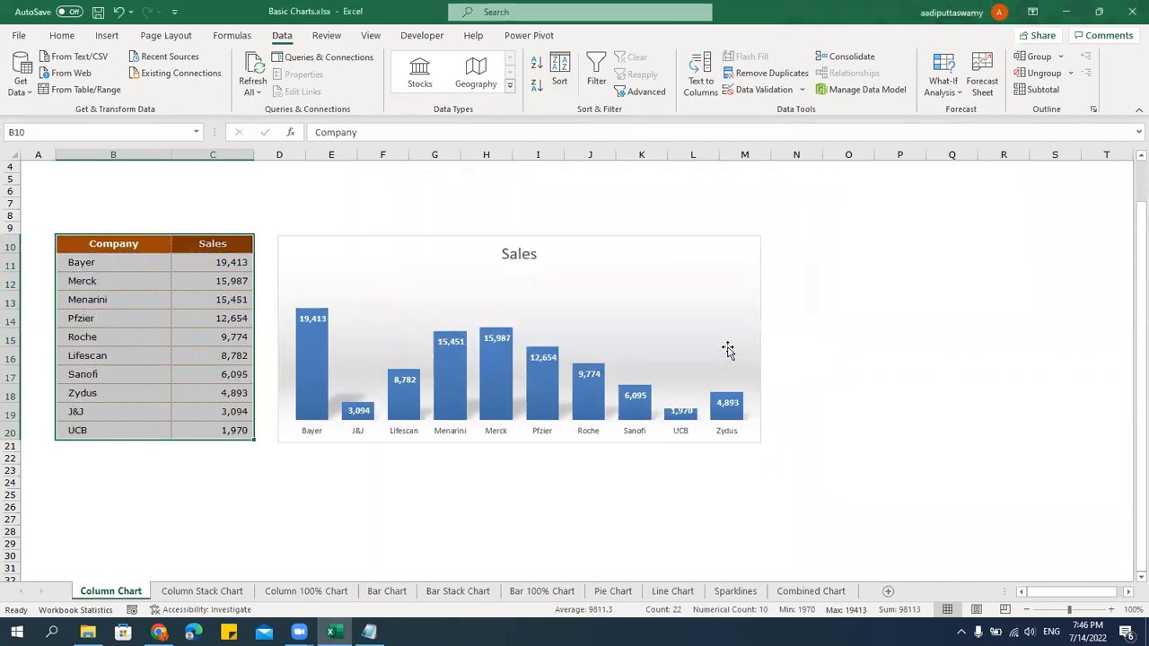
pyautogui.click(949, 374)
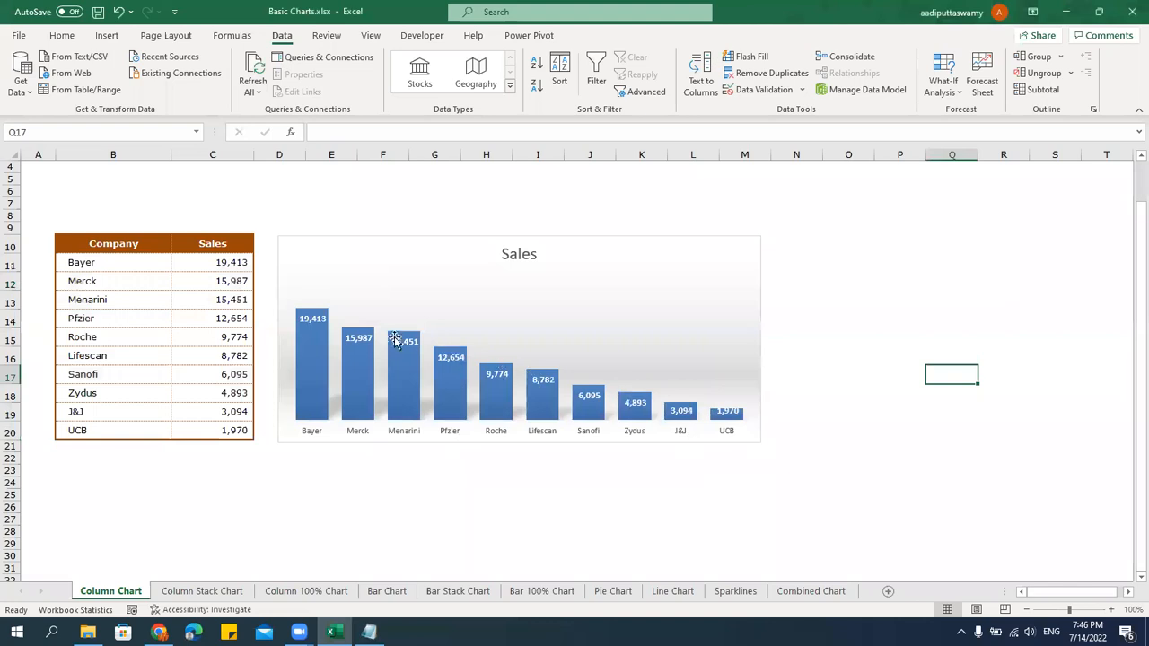
pyautogui.moveTo(228, 263); pyautogui.dragTo(232, 431)
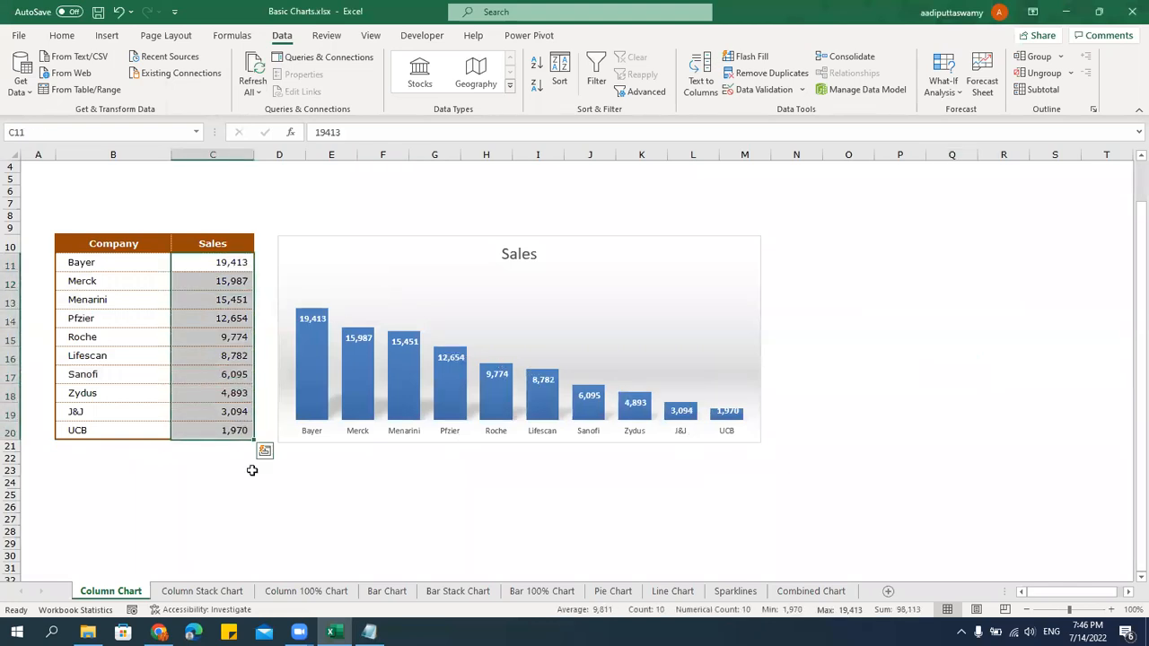
pyautogui.click(897, 375)
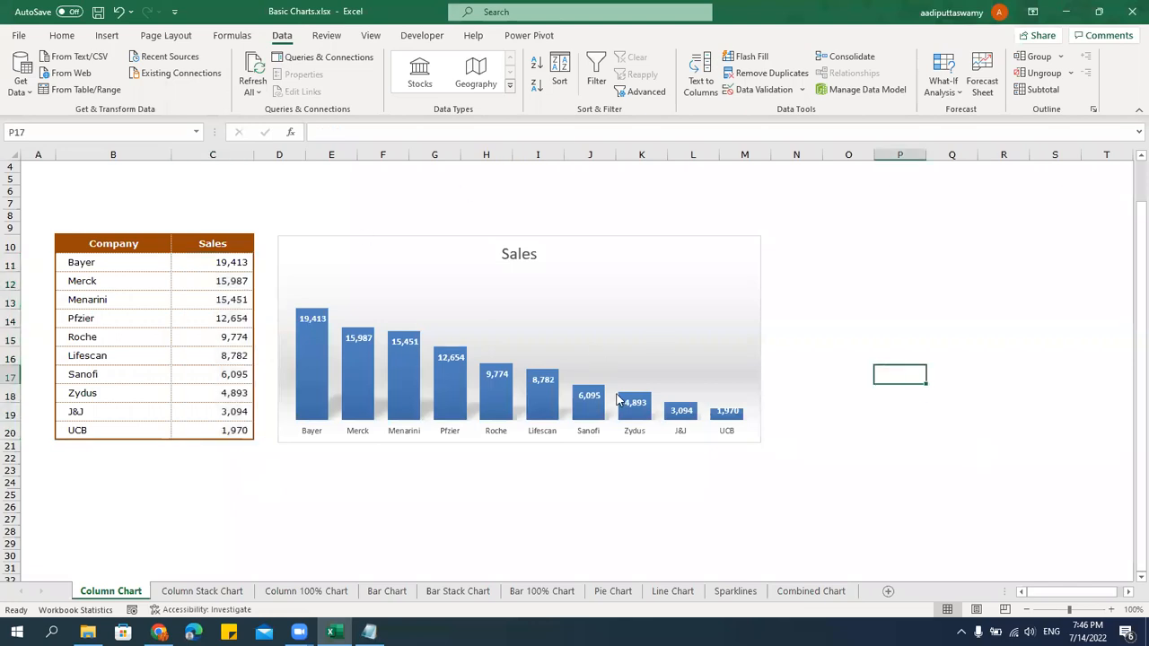
pyautogui.click(323, 240)
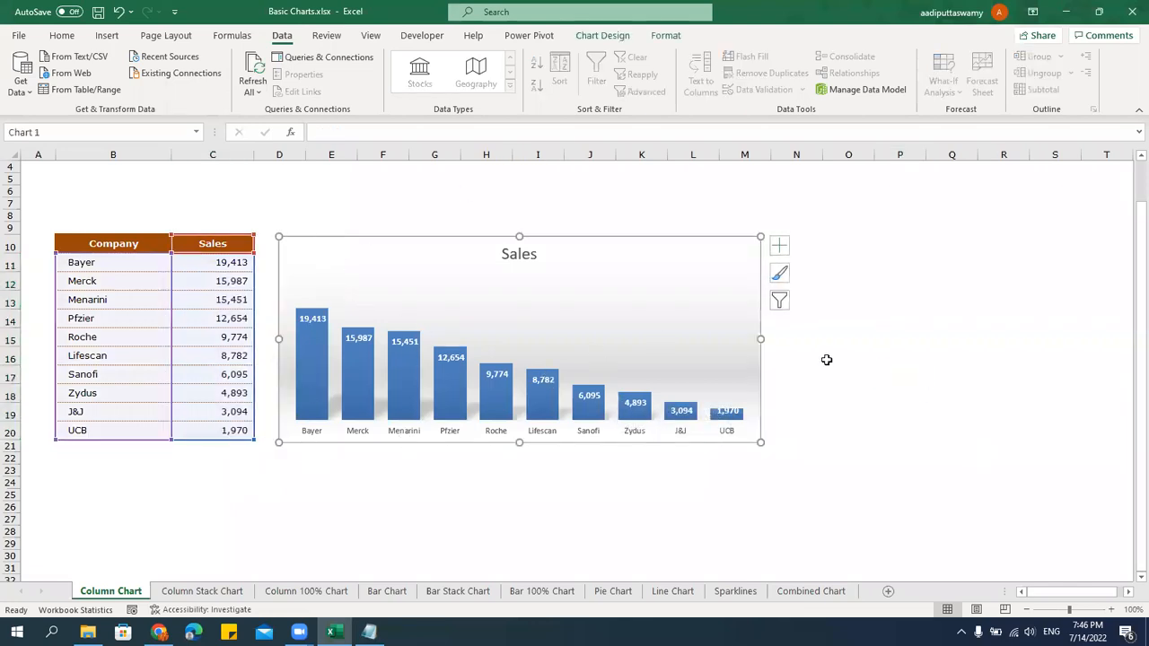
pyautogui.click(859, 338)
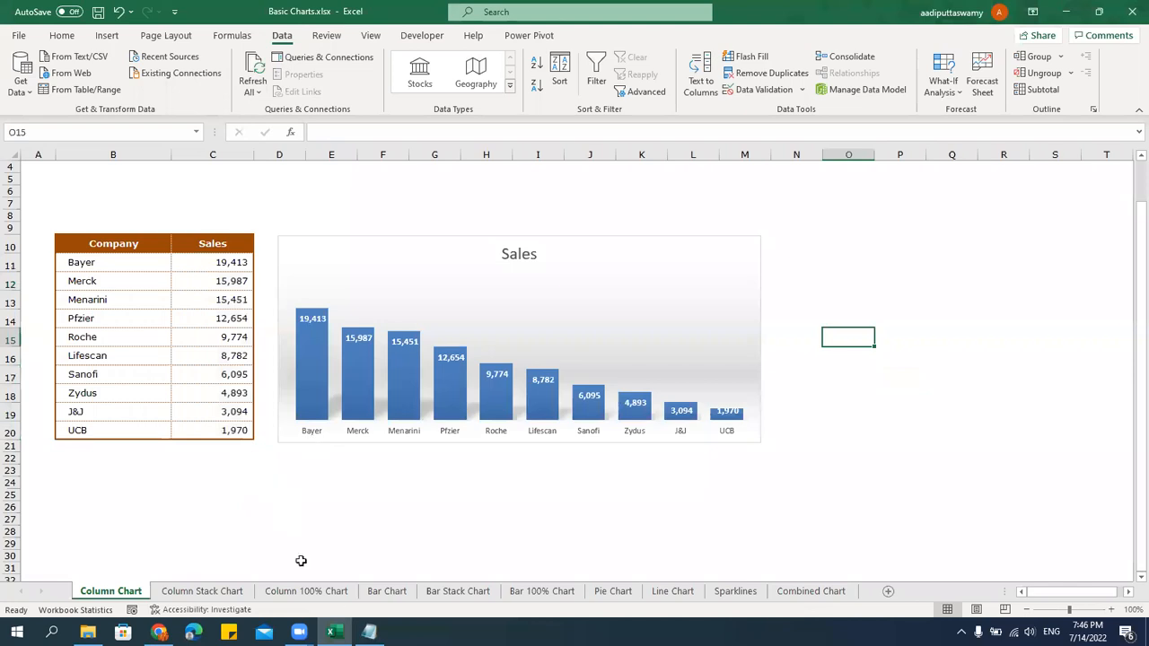
pyautogui.click(384, 593)
pyautogui.click(95, 591)
# Insert a 2-D clustered bar chart from the whole Company and Sales table and give it the grey gradient style with value labels on the bars.
pyautogui.moveTo(121, 243); pyautogui.dragTo(236, 428)
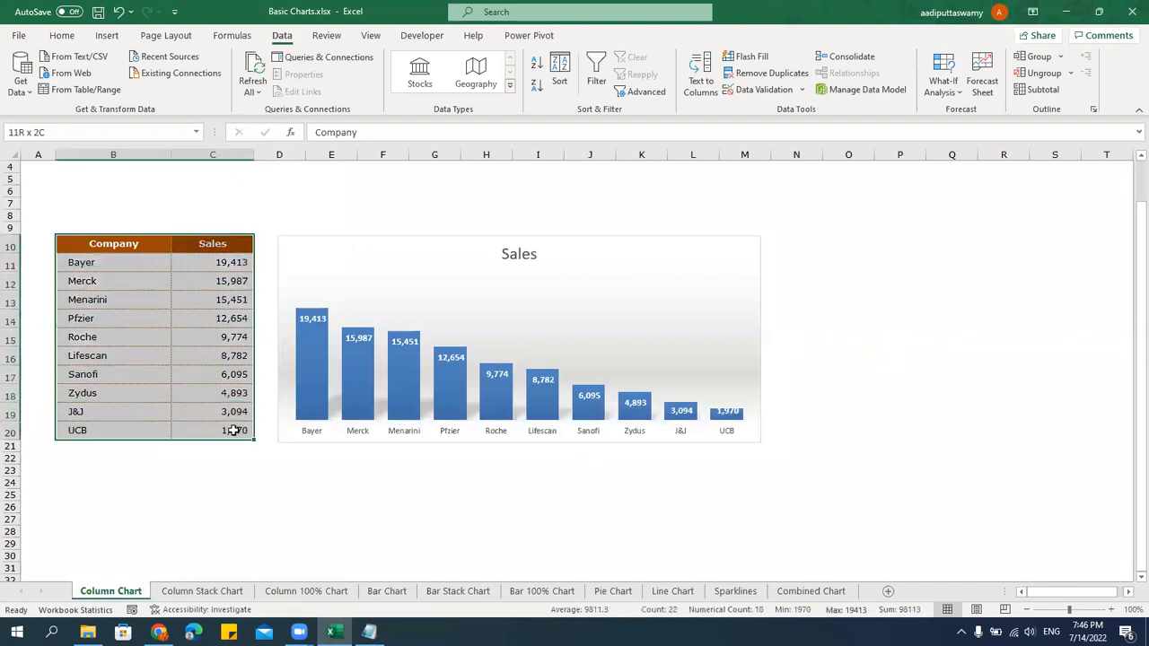
pyautogui.click(107, 36)
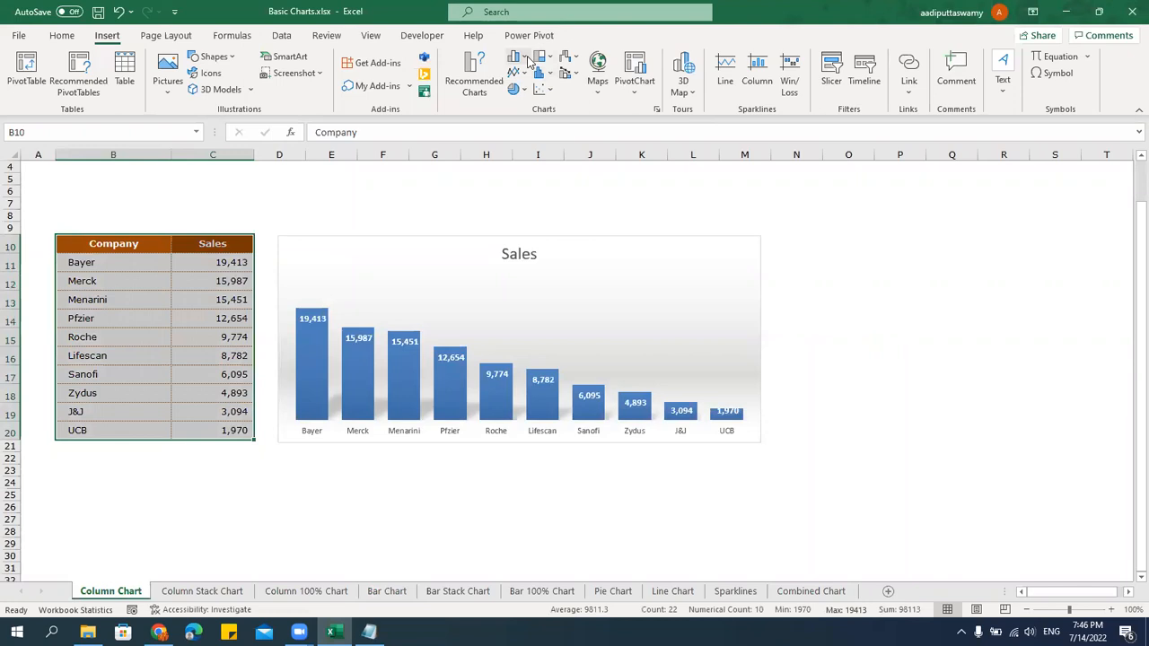
pyautogui.click(515, 57)
pyautogui.click(527, 241)
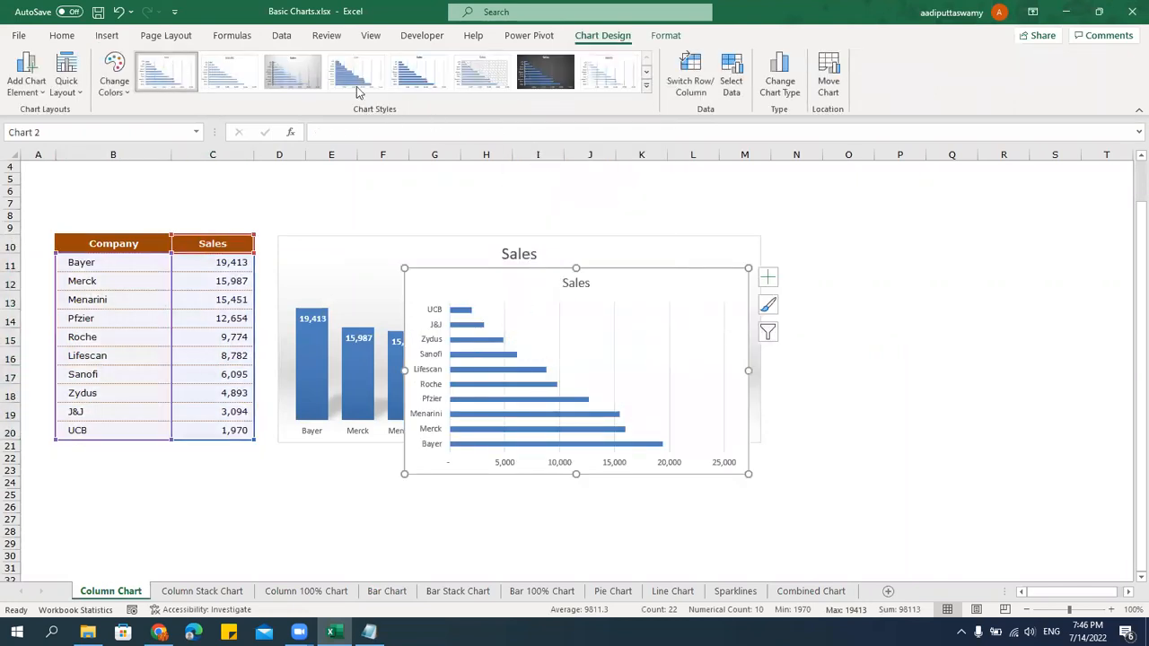
pyautogui.click(646, 85)
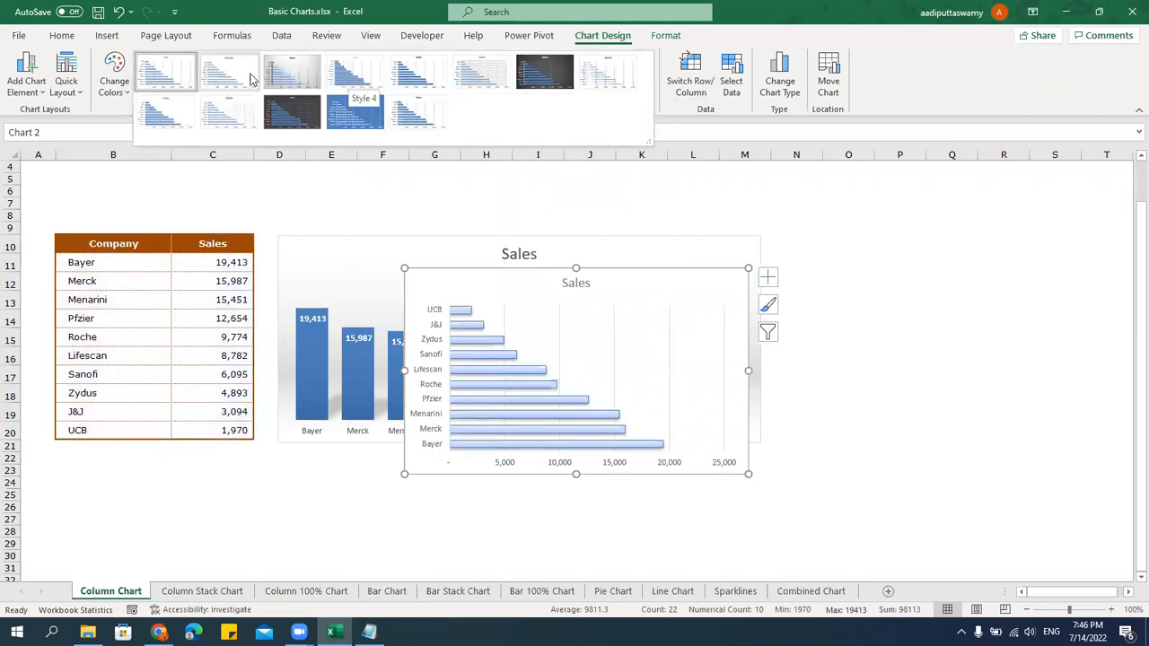
pyautogui.click(296, 76)
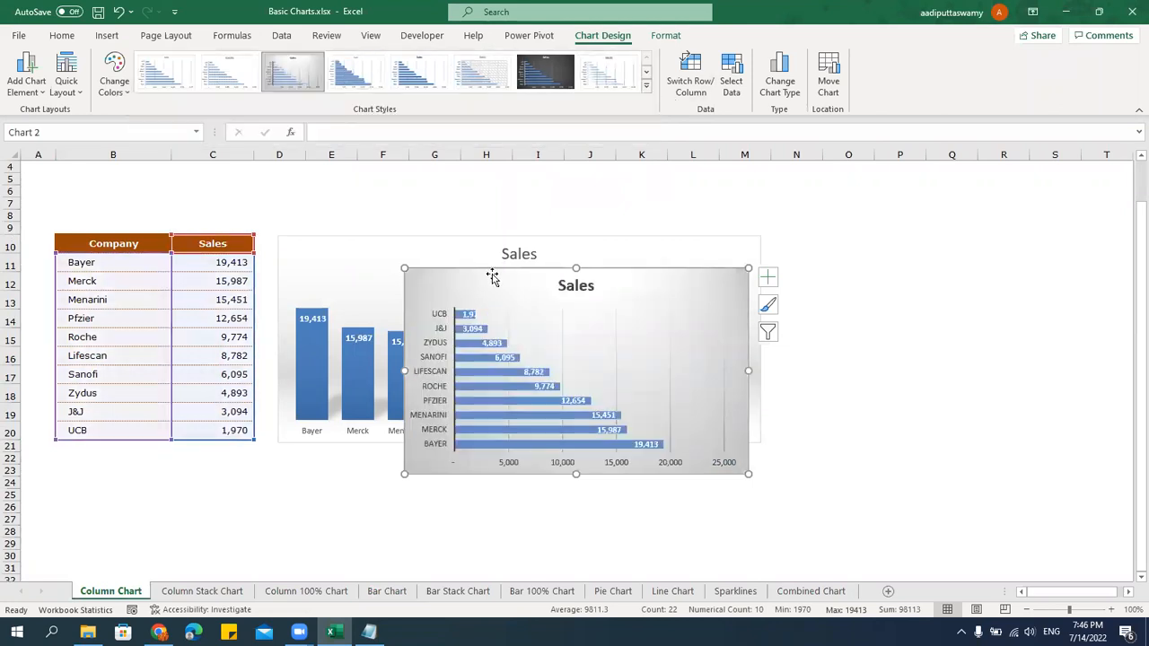
# Move the bar chart directly below the column chart and widen it to about the column chart's width.
pyautogui.moveTo(470, 264); pyautogui.dragTo(354, 456)
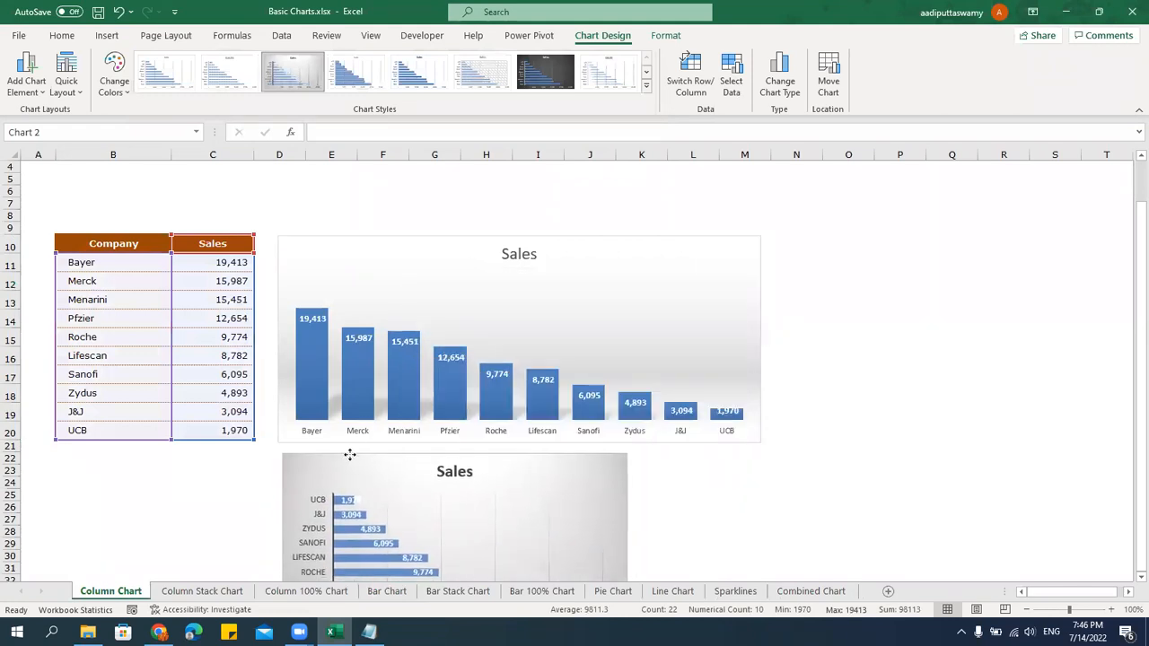
pyautogui.scroll(-1, 643, 454)
pyautogui.scroll(-5, 626, 507)
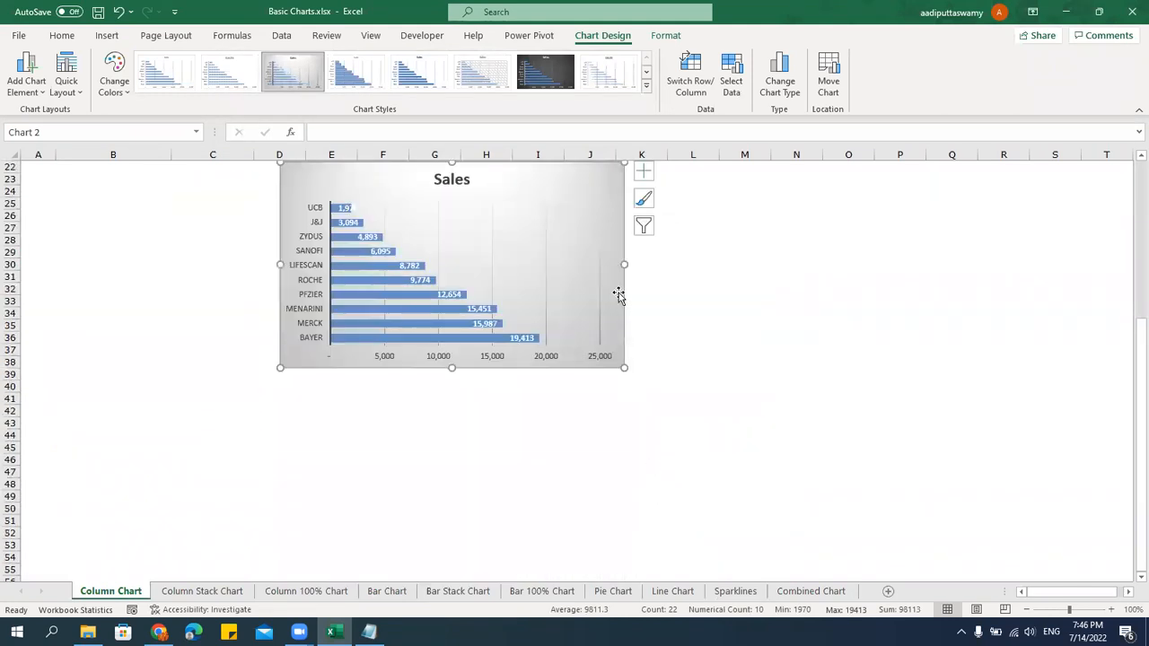
pyautogui.moveTo(629, 264); pyautogui.dragTo(745, 270)
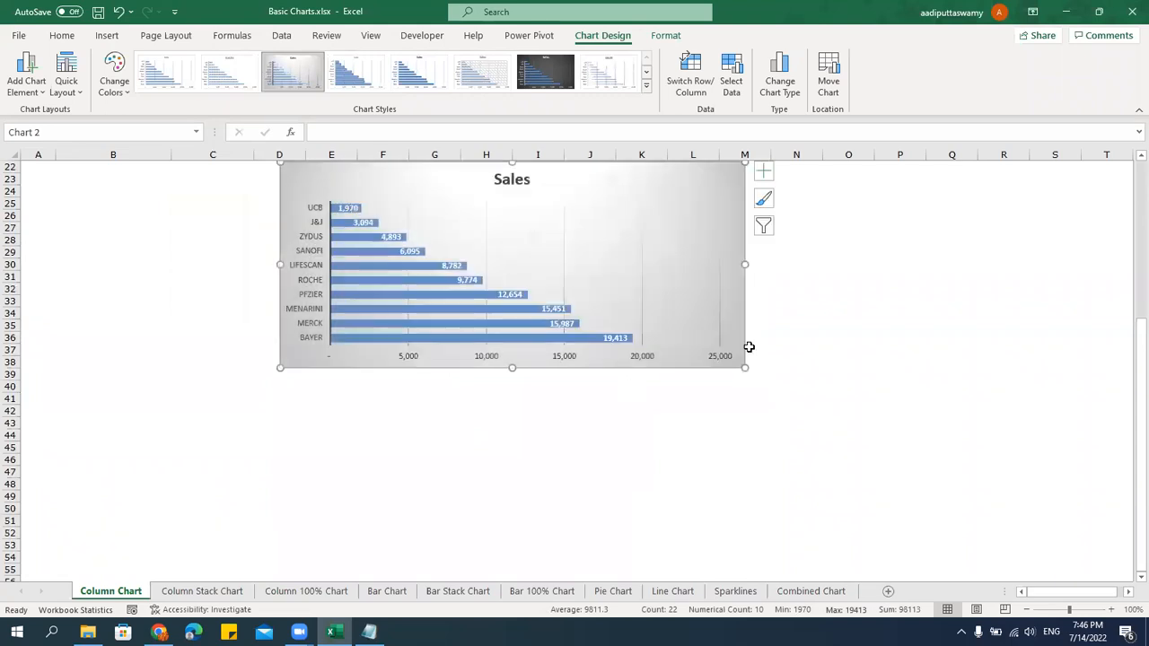
pyautogui.scroll(2, 749, 347)
pyautogui.moveTo(745, 368); pyautogui.dragTo(757, 369)
pyautogui.click(888, 467)
pyautogui.scroll(2, 862, 484)
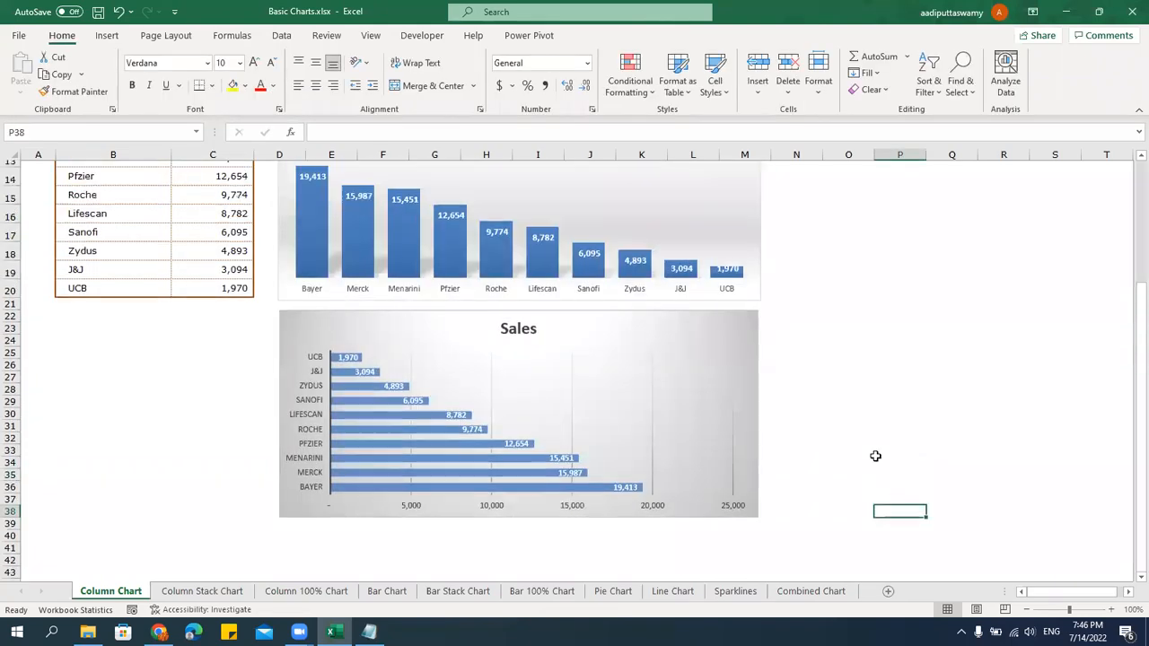
# Compare how the column chart and the bar chart below it display the same company sales figures.
pyautogui.moveTo(476, 534)
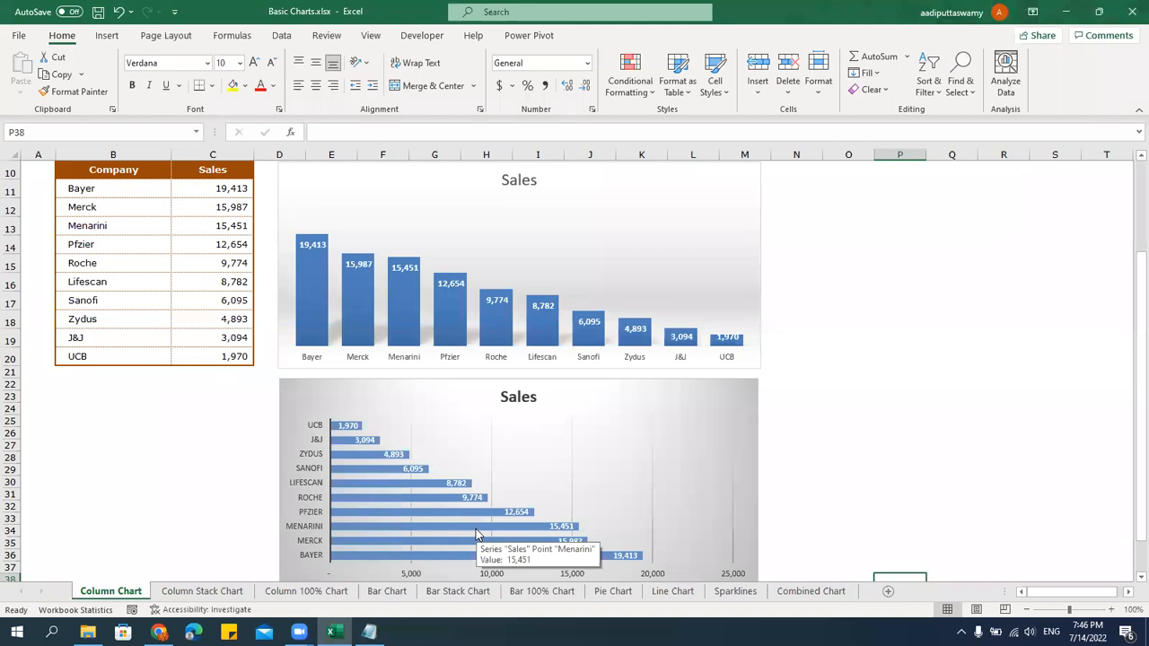
pyautogui.scroll(1, 476, 534)
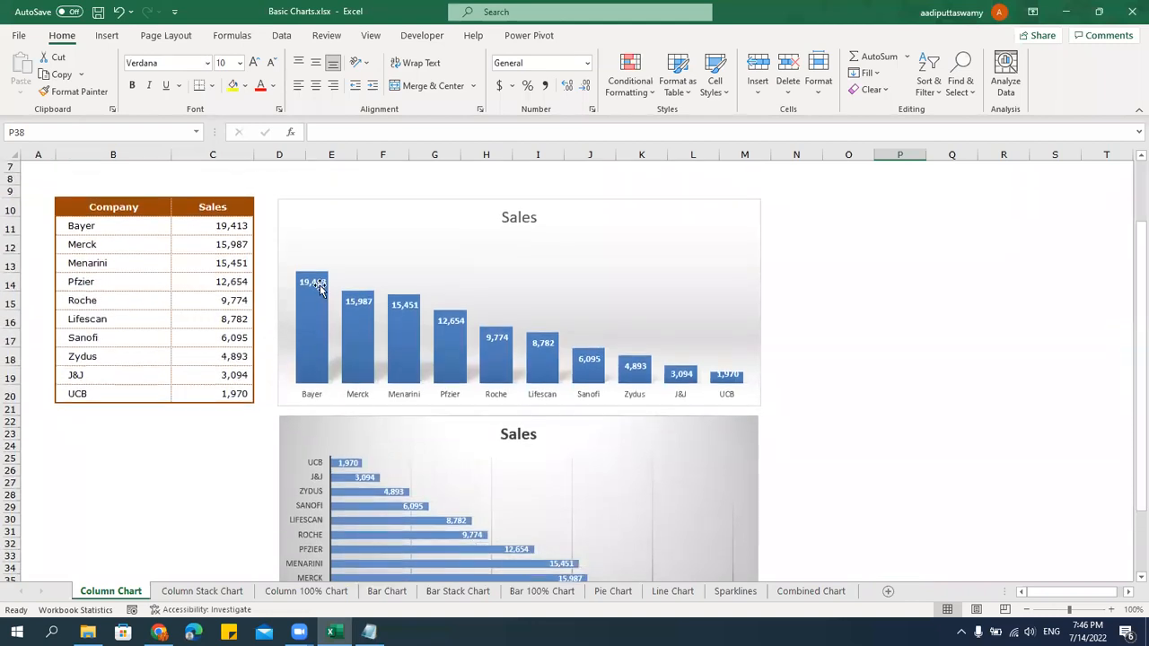
pyautogui.scroll(-2, 495, 437)
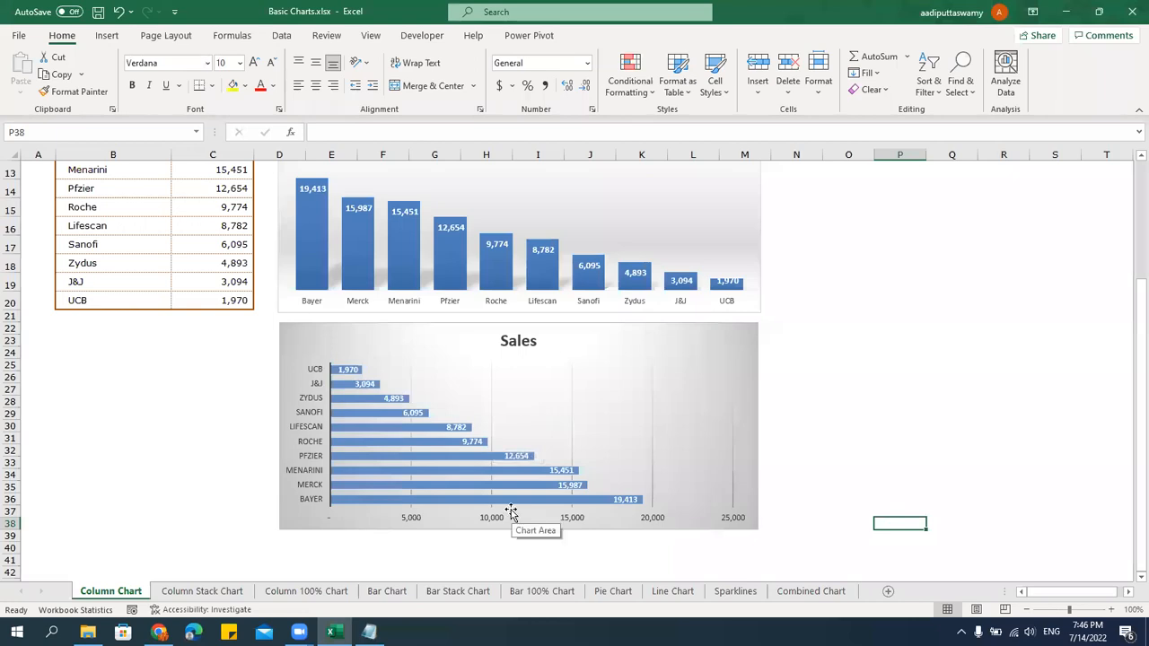
pyautogui.scroll(3, 517, 514)
pyautogui.click(594, 243)
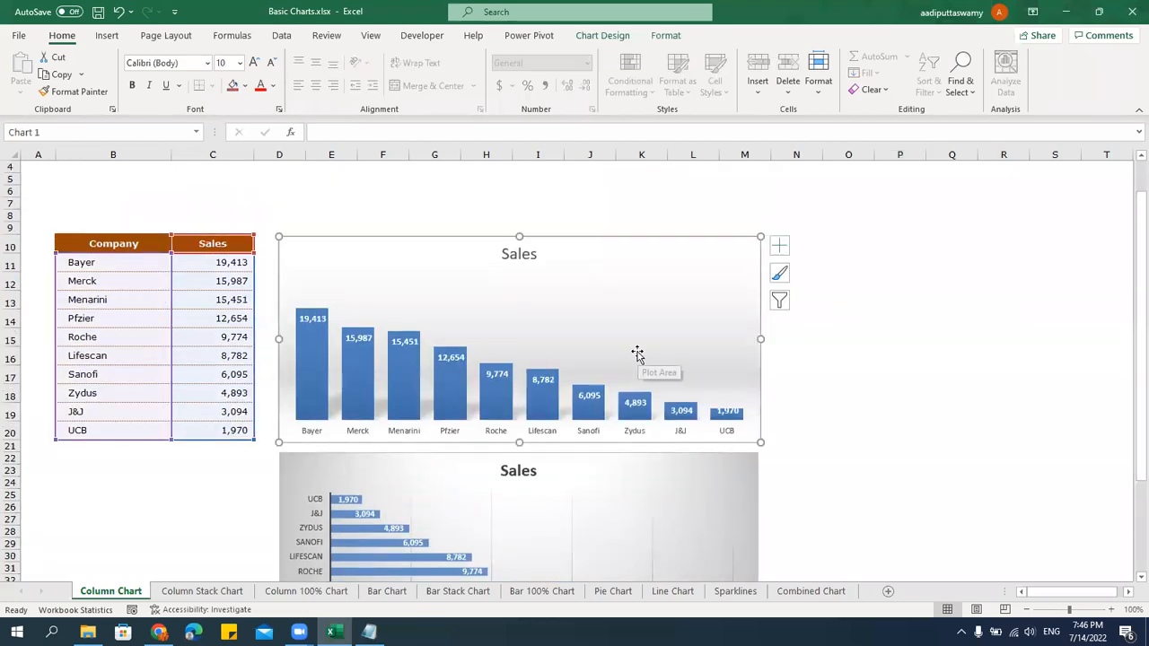
pyautogui.scroll(-3, 595, 337)
pyautogui.click(643, 411)
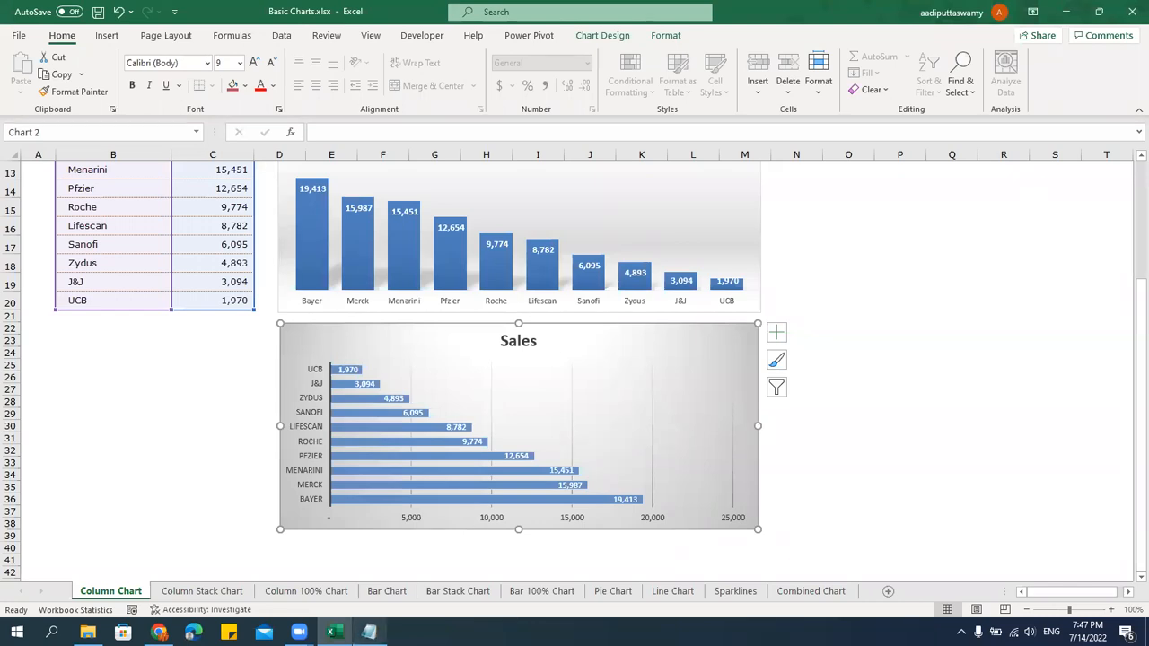
# Review the chart-type notes in Notepad and return to the column and bar charts in the workbook.
pyautogui.click(369, 632)
pyautogui.moveTo(193, 290); pyautogui.dragTo(79, 259)
pyautogui.hotkey('alt', 'Tab')
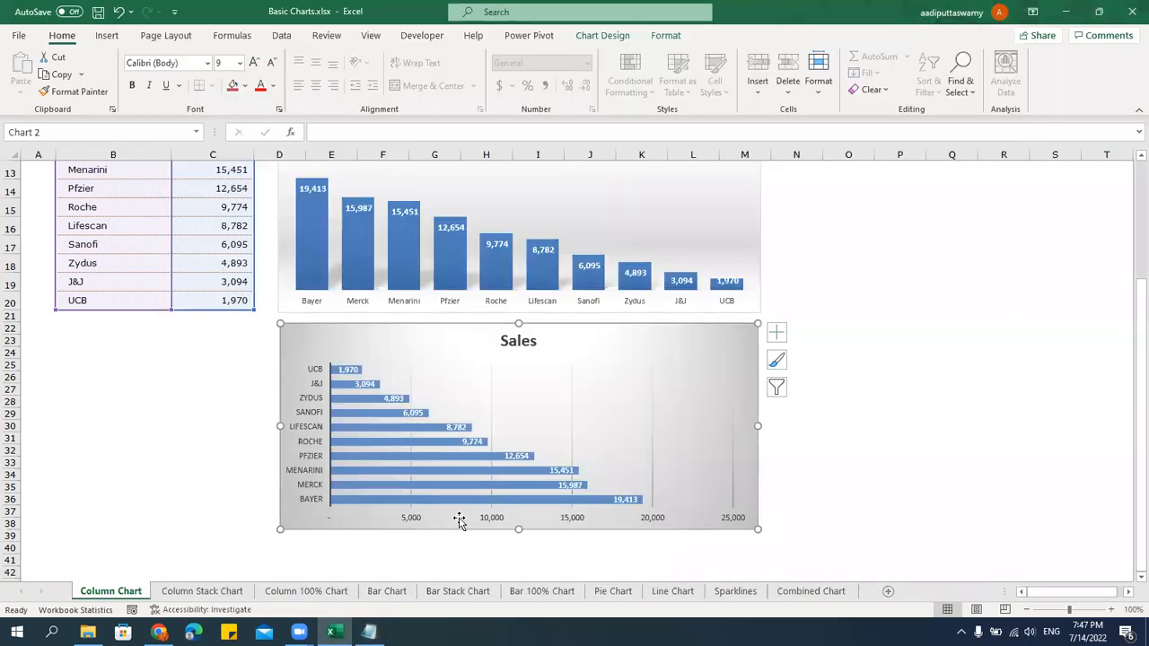
pyautogui.click(867, 418)
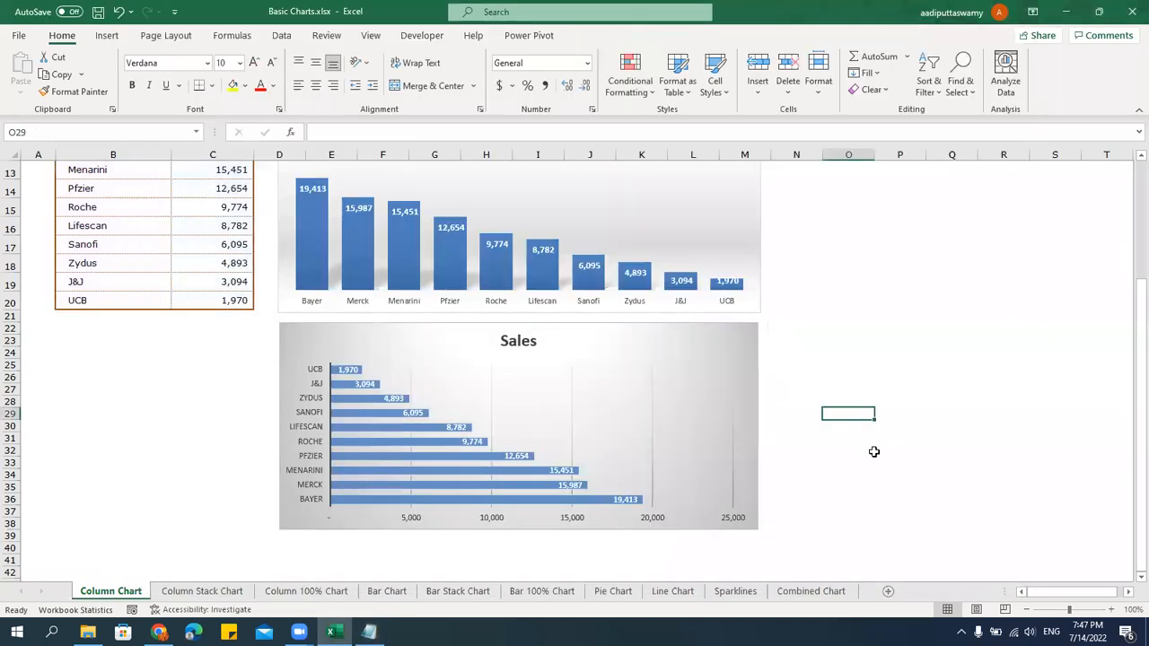
pyautogui.scroll(1, 873, 451)
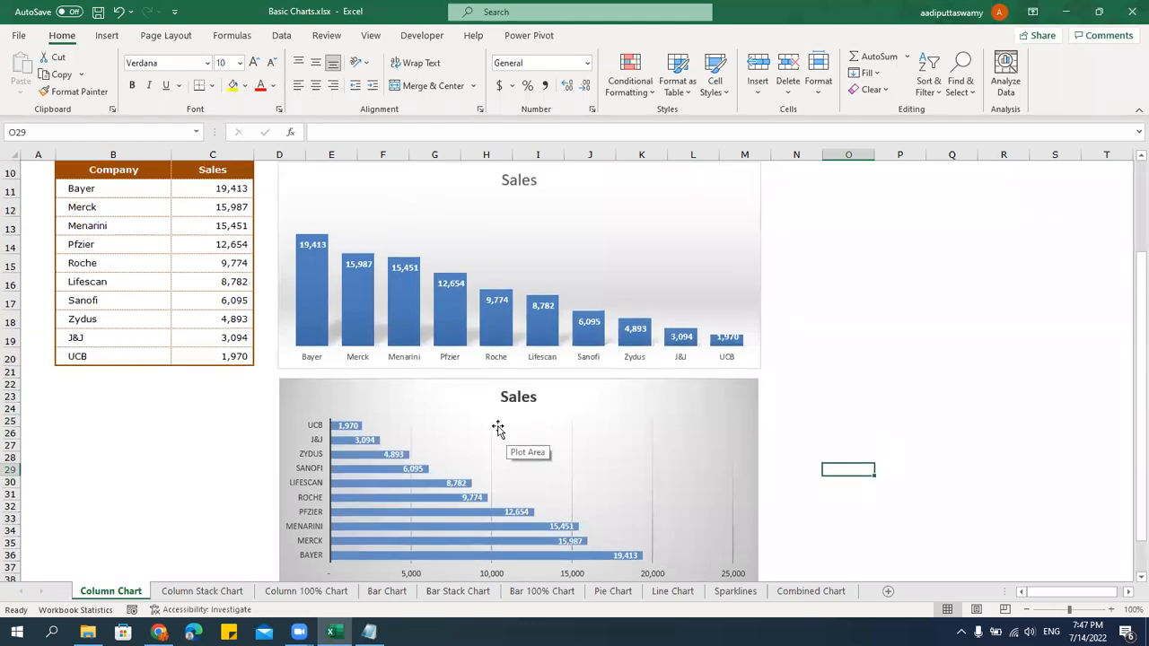
pyautogui.scroll(1, 377, 359)
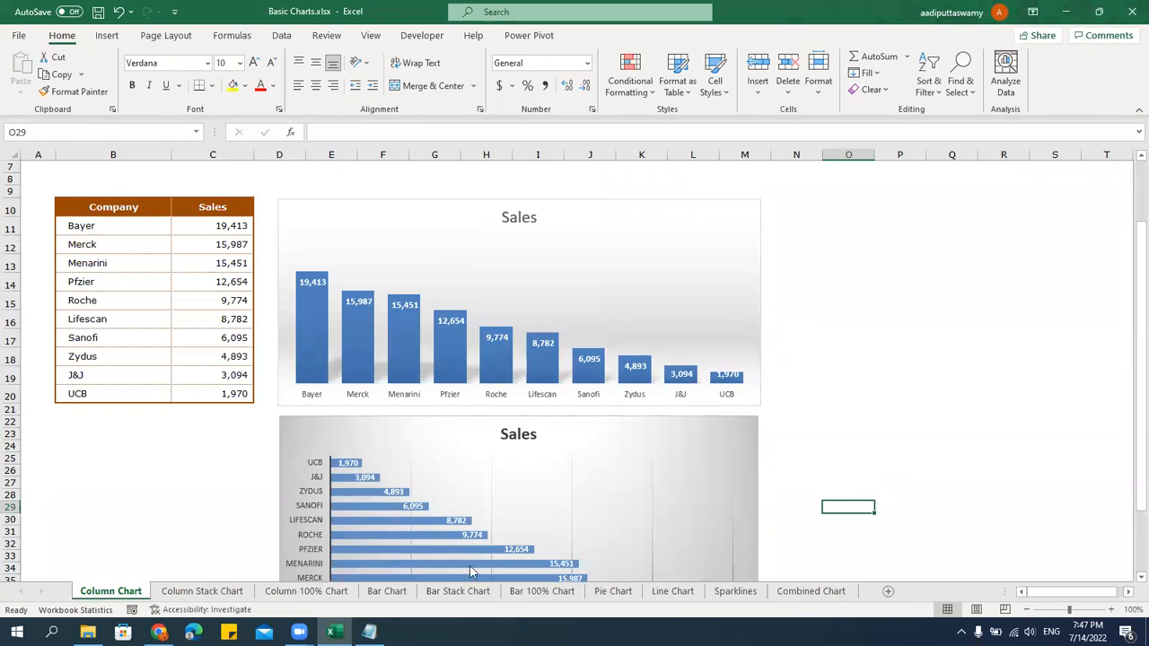
# Widen the bar chart slightly so its right edge lines up with the column chart above it.
pyautogui.click(761, 513)
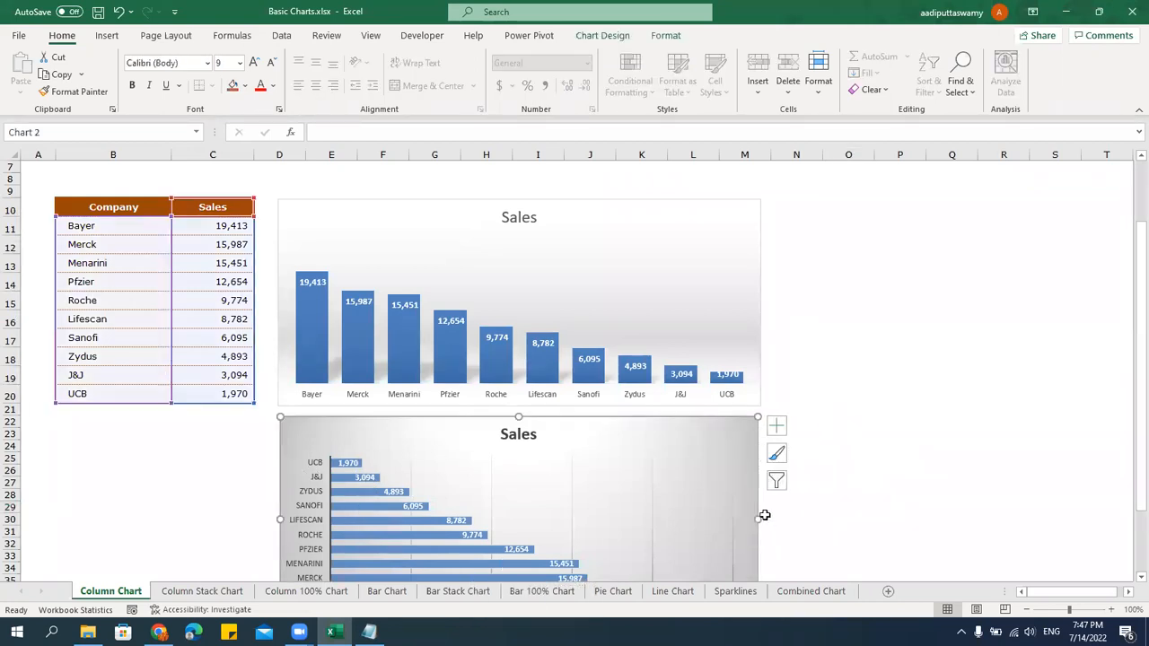
pyautogui.moveTo(762, 518); pyautogui.dragTo(760, 519)
pyautogui.click(813, 299)
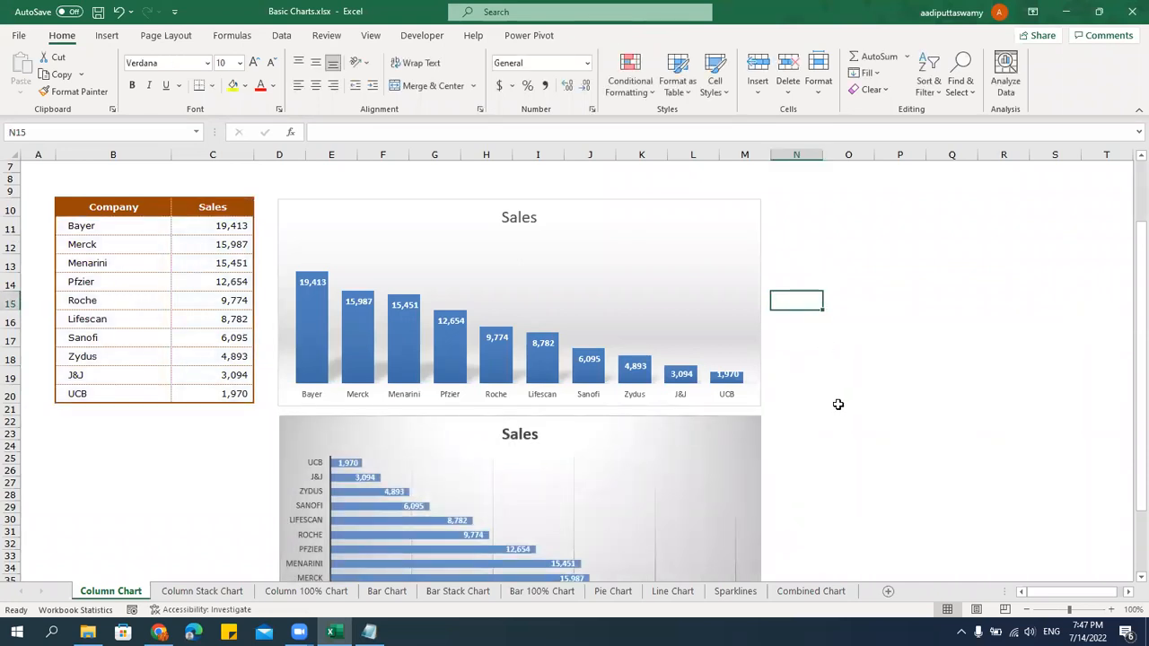
pyautogui.click(680, 206)
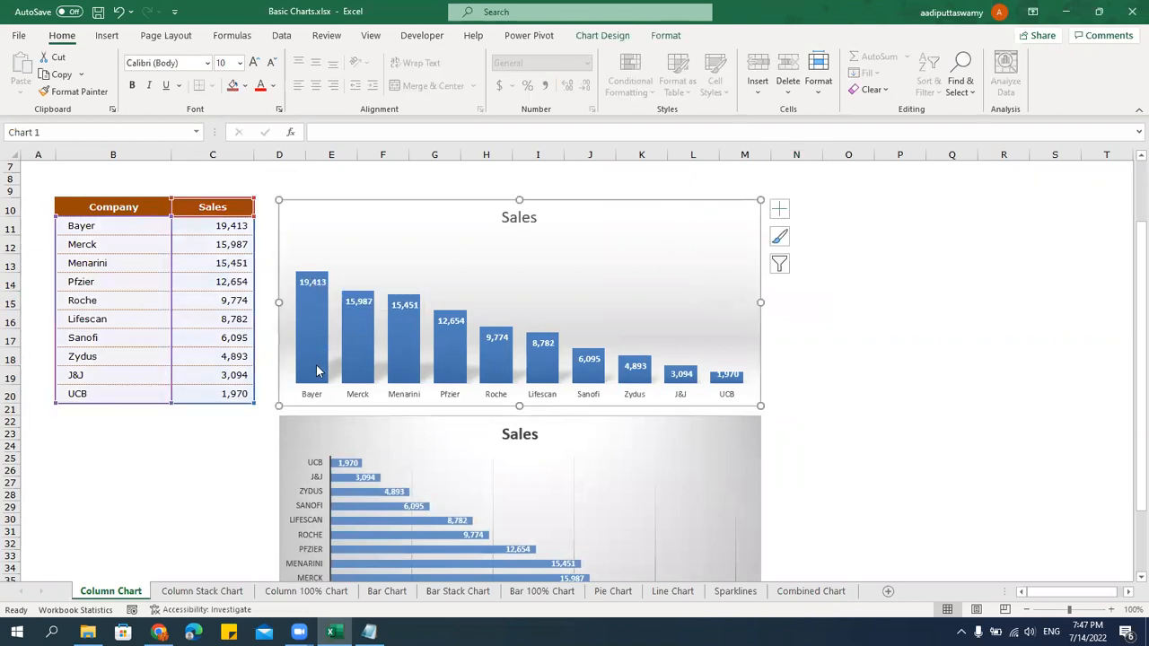
pyautogui.click(800, 337)
pyautogui.scroll(-1, 539, 436)
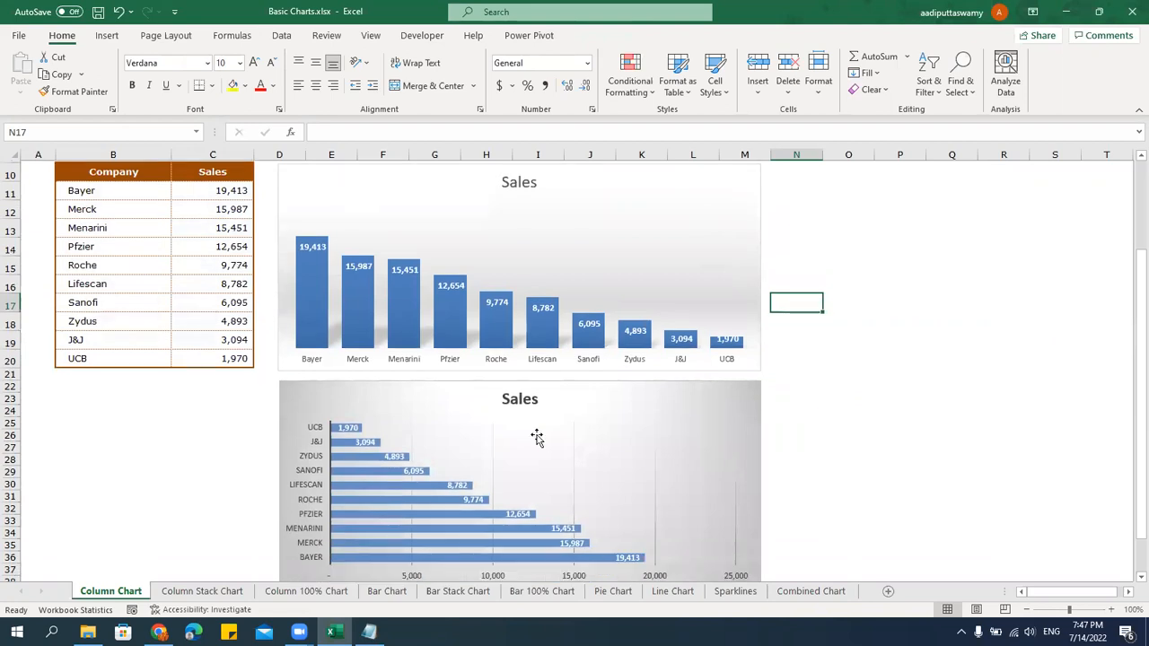
pyautogui.click(445, 392)
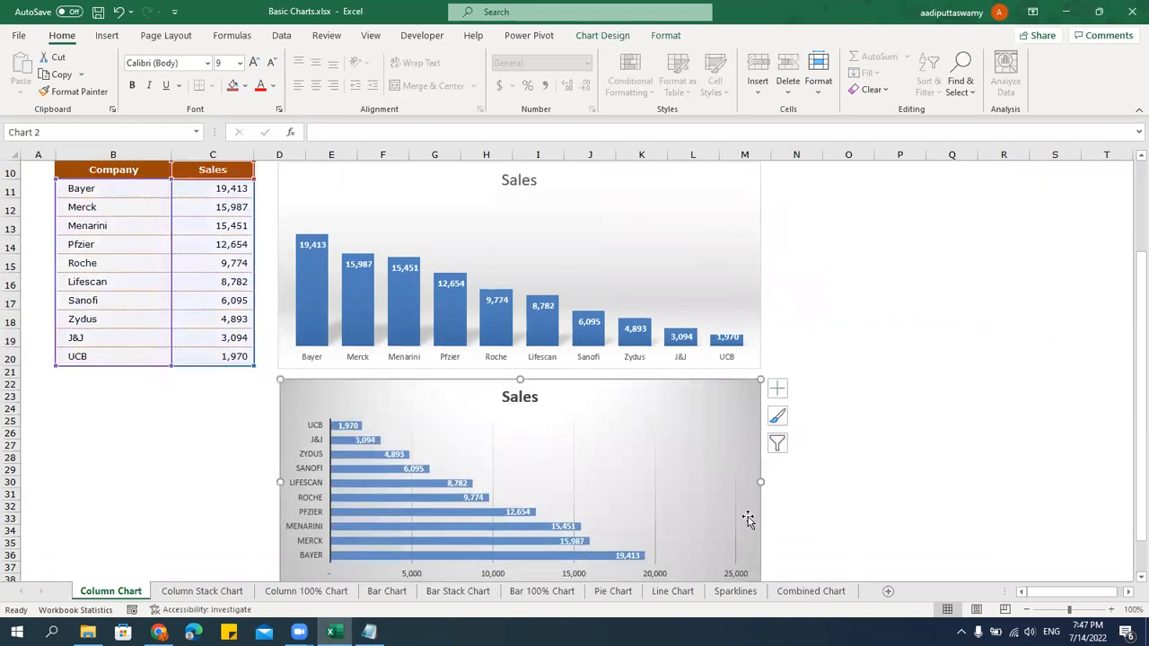
# Insert a 2-D pie chart from the whole Company and Sales table and move it to the right of the column chart.
pyautogui.click(892, 399)
pyautogui.moveTo(132, 169); pyautogui.dragTo(210, 354)
pyautogui.click(109, 37)
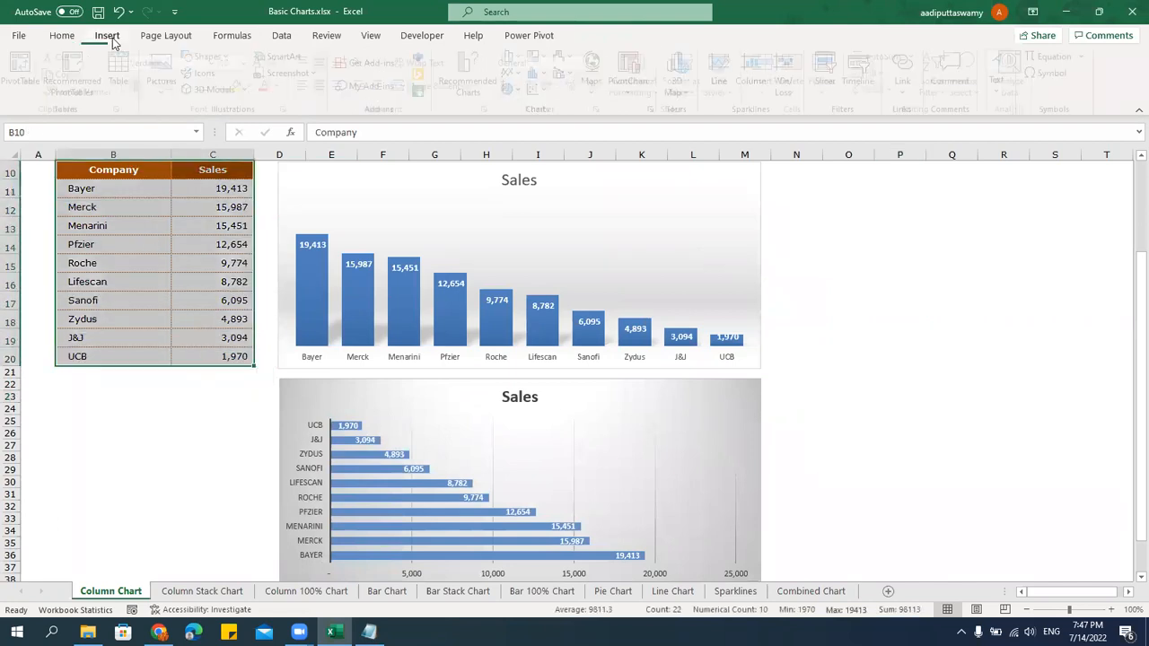
pyautogui.click(524, 91)
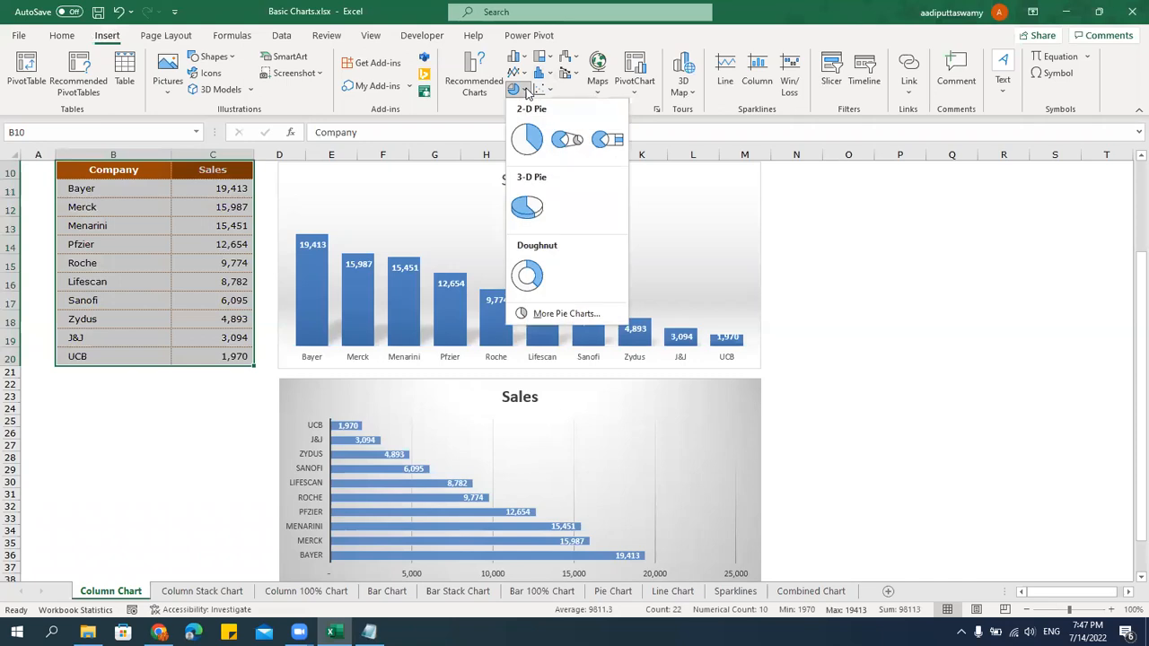
pyautogui.click(525, 135)
pyautogui.moveTo(526, 280); pyautogui.dragTo(870, 235)
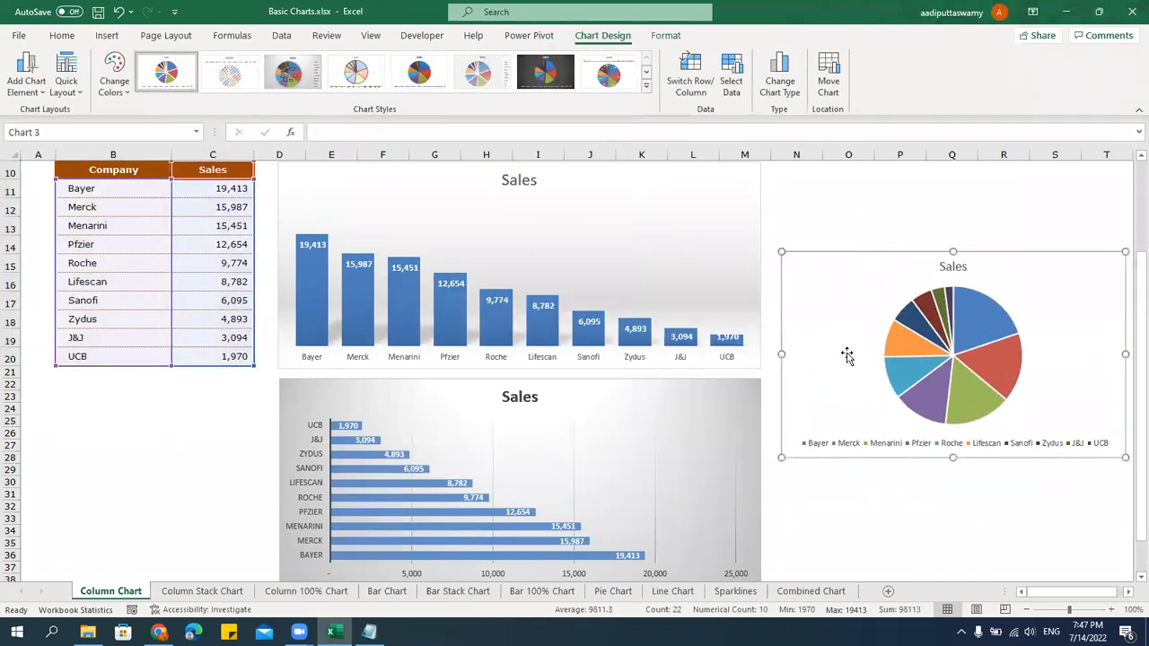
pyautogui.click(645, 87)
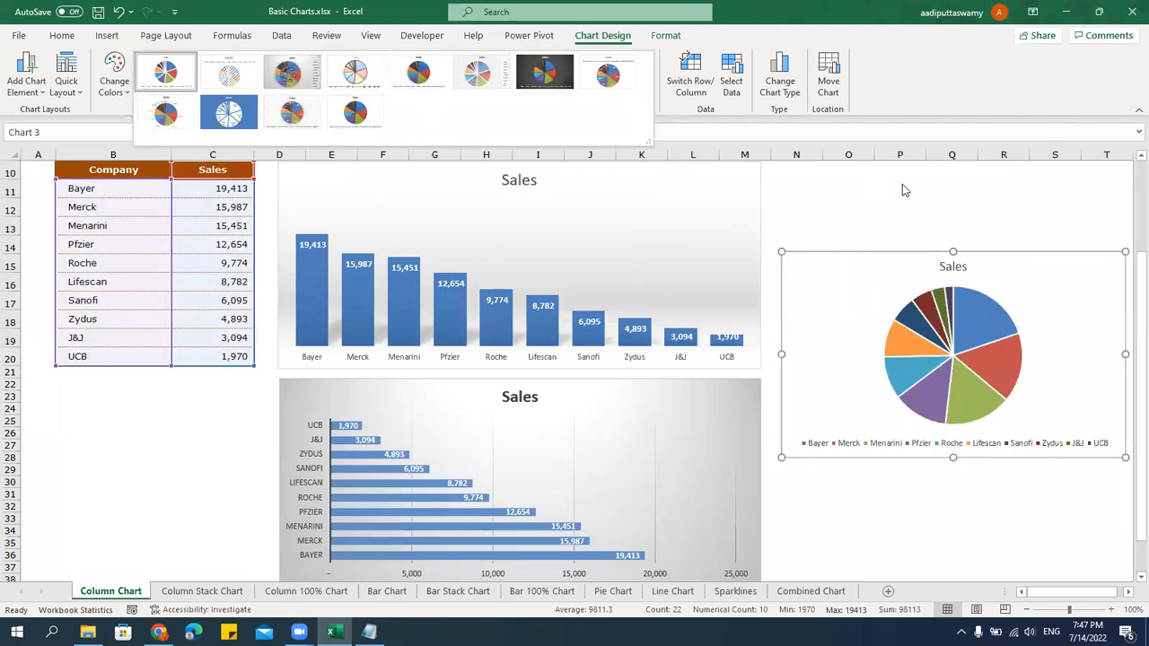
pyautogui.click(902, 186)
pyautogui.click(938, 550)
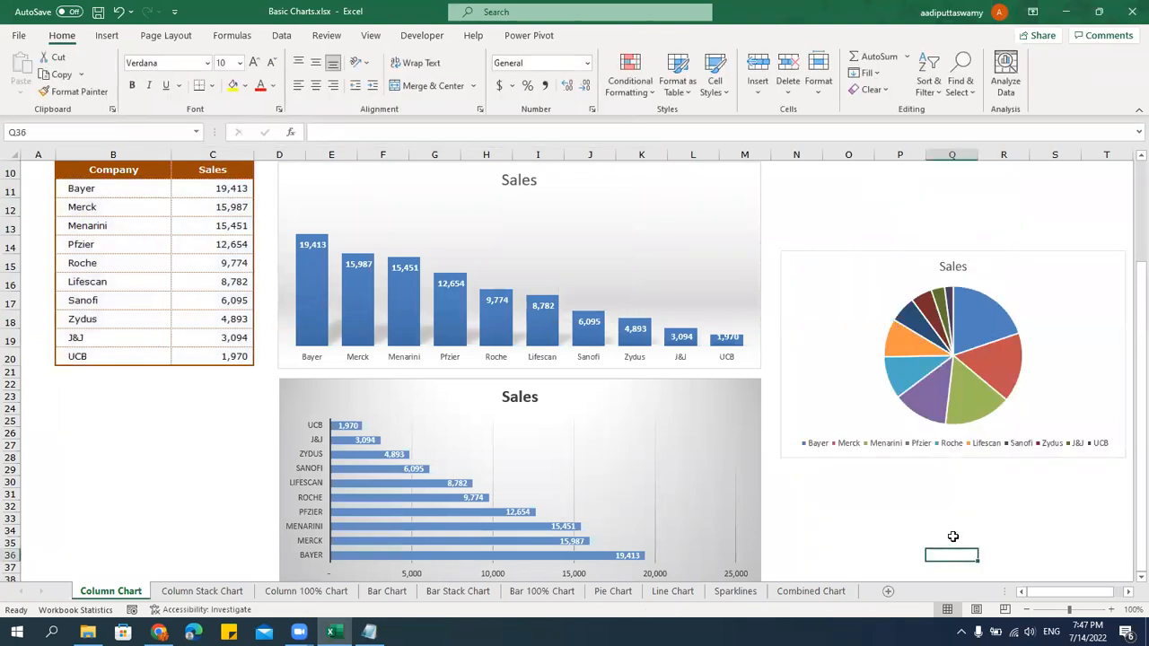
# Compare how the column, bar and pie charts present the companies listed in the table, considering a longer company list.
pyautogui.scroll(1, 951, 536)
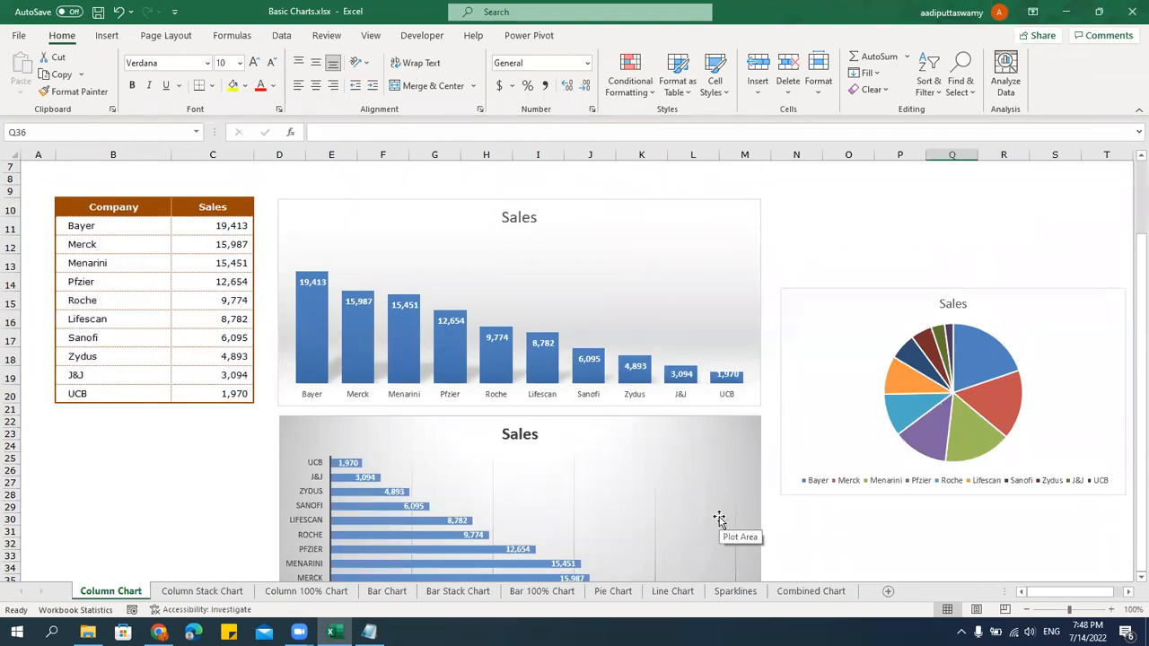
pyautogui.click(623, 221)
pyautogui.click(685, 462)
pyautogui.click(809, 322)
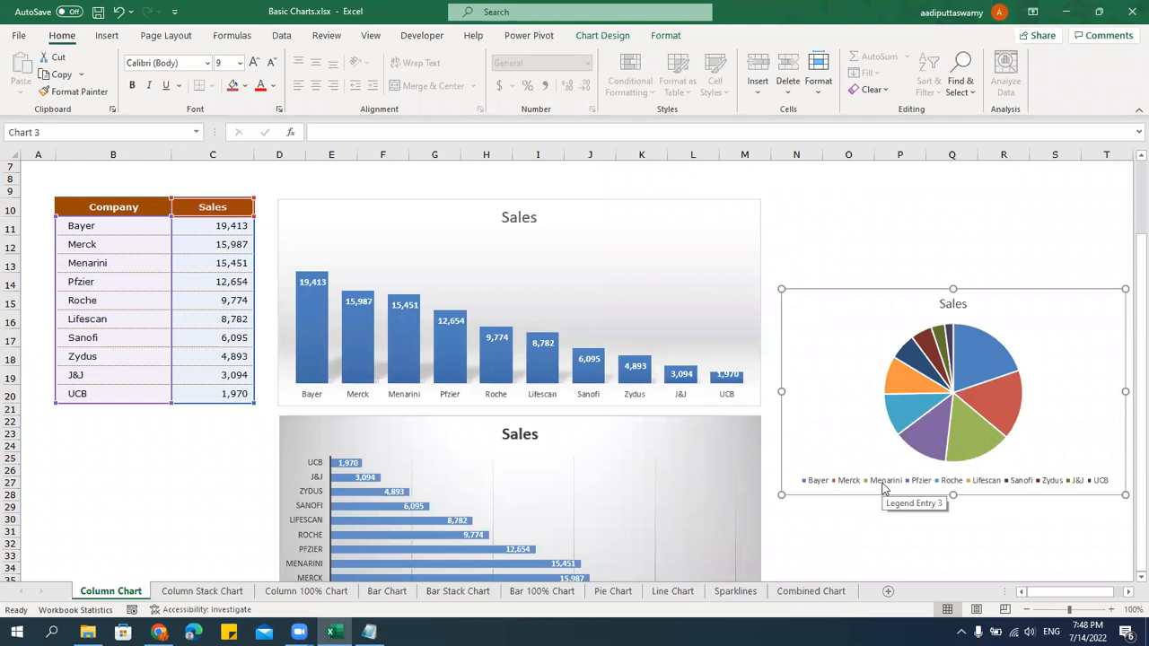
pyautogui.moveTo(108, 231); pyautogui.dragTo(99, 351)
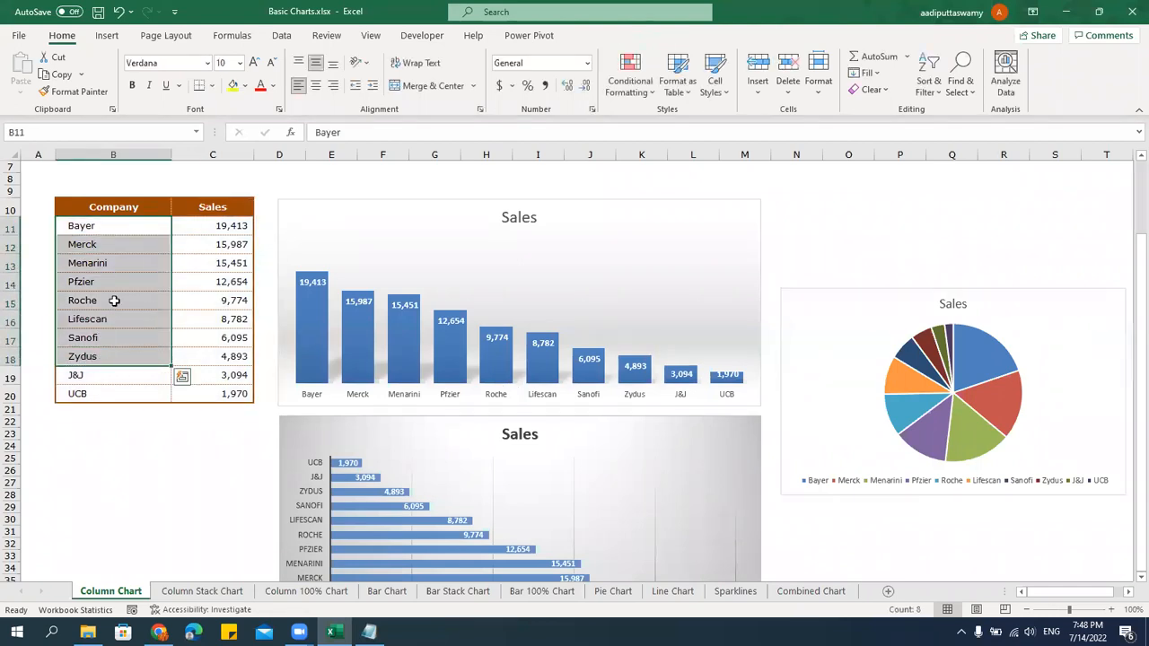
pyautogui.click(114, 282)
pyautogui.moveTo(117, 228); pyautogui.dragTo(131, 392)
pyautogui.moveTo(116, 233); pyautogui.dragTo(133, 389)
pyautogui.click(130, 319)
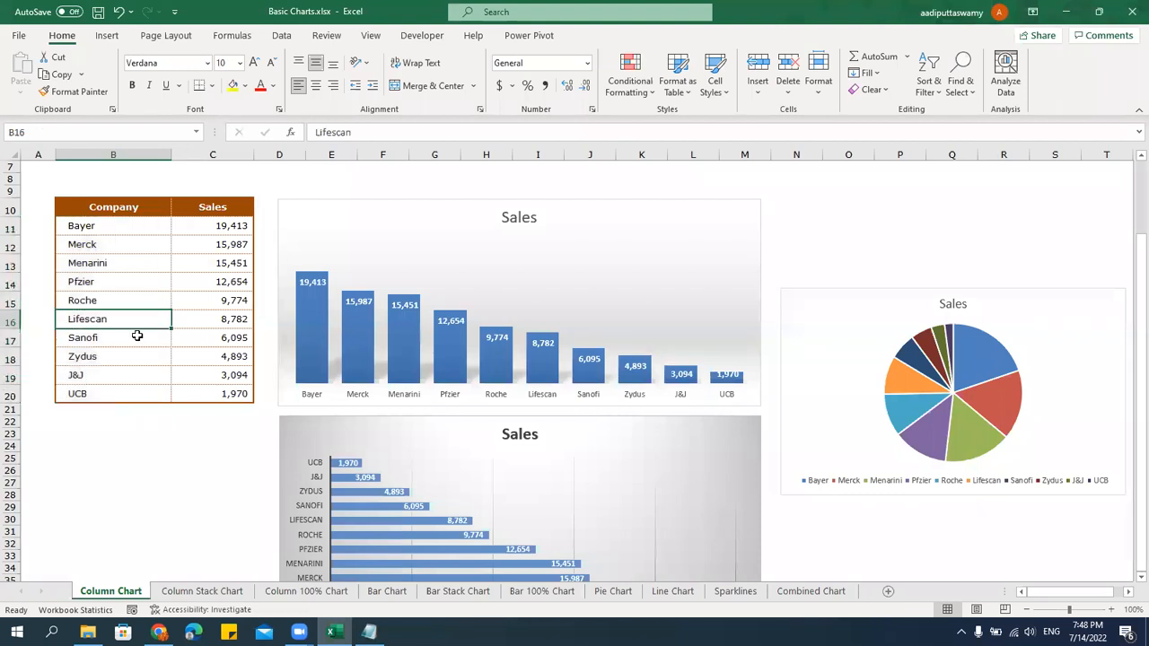
pyautogui.moveTo(113, 227); pyautogui.dragTo(121, 336)
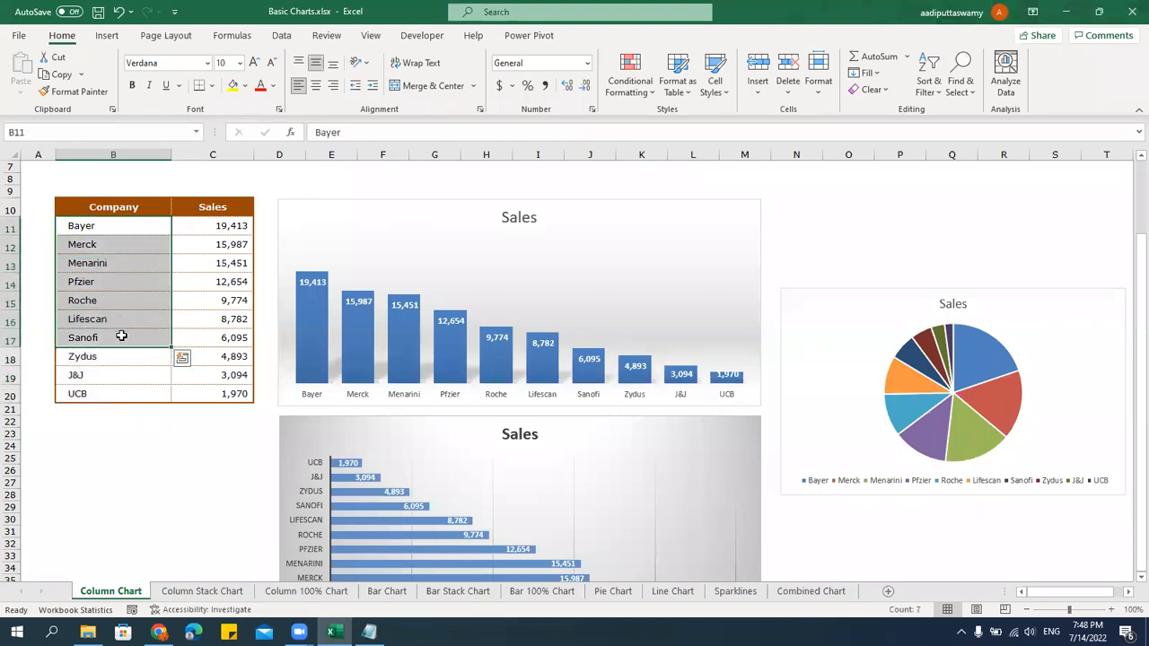
pyautogui.click(403, 207)
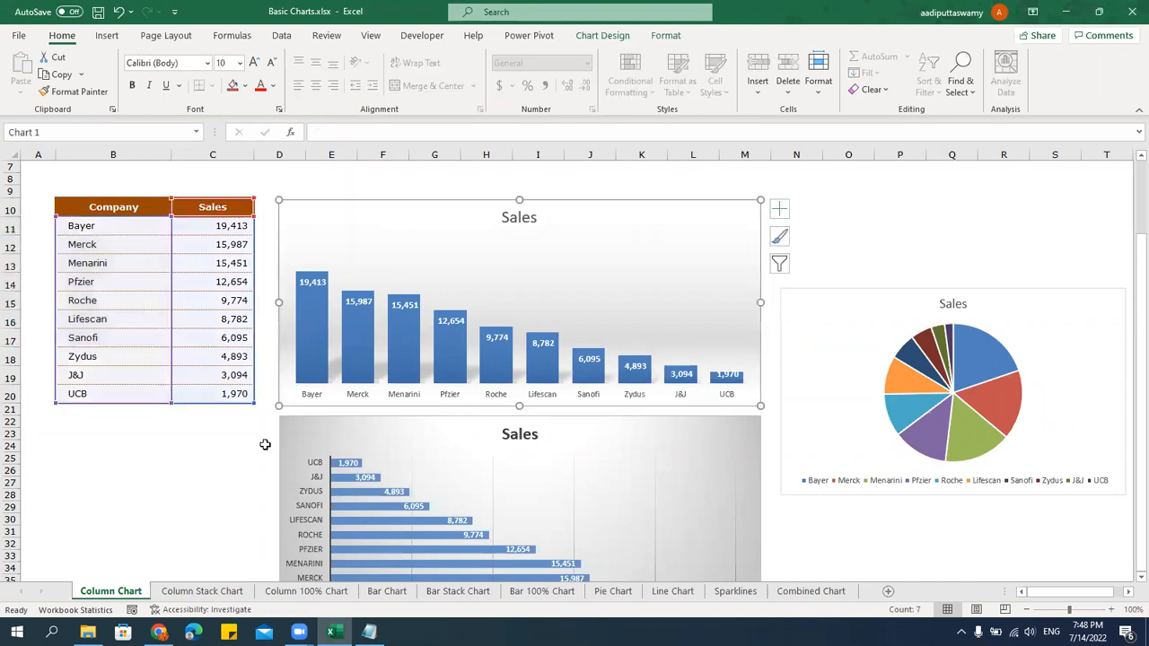
pyautogui.click(242, 449)
pyautogui.moveTo(125, 225); pyautogui.dragTo(158, 508)
pyautogui.scroll(3, 158, 508)
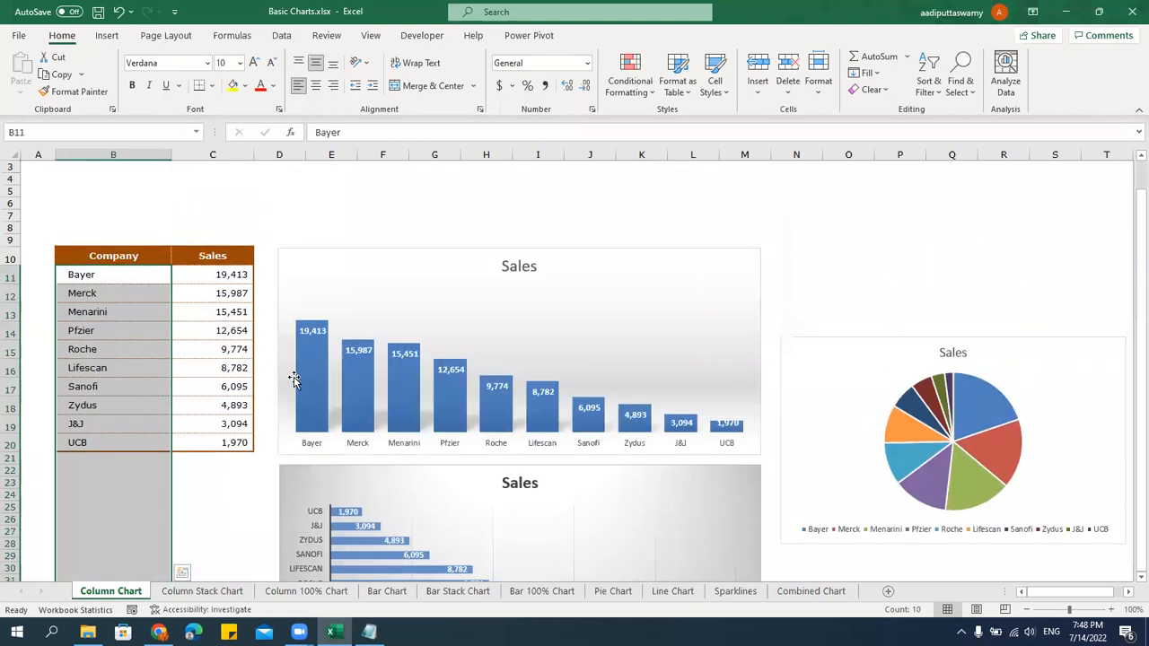
# Stretch the bar chart down to about row 49 and narrow it so its right edge falls in column L.
pyautogui.click(341, 251)
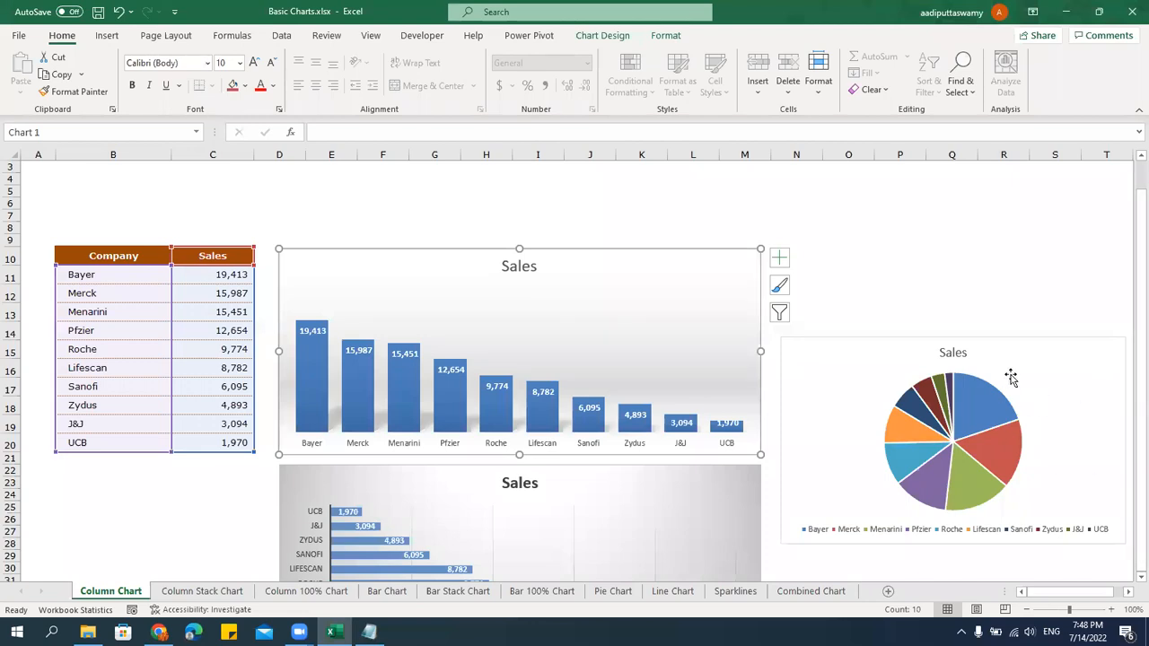
pyautogui.scroll(-11, 644, 326)
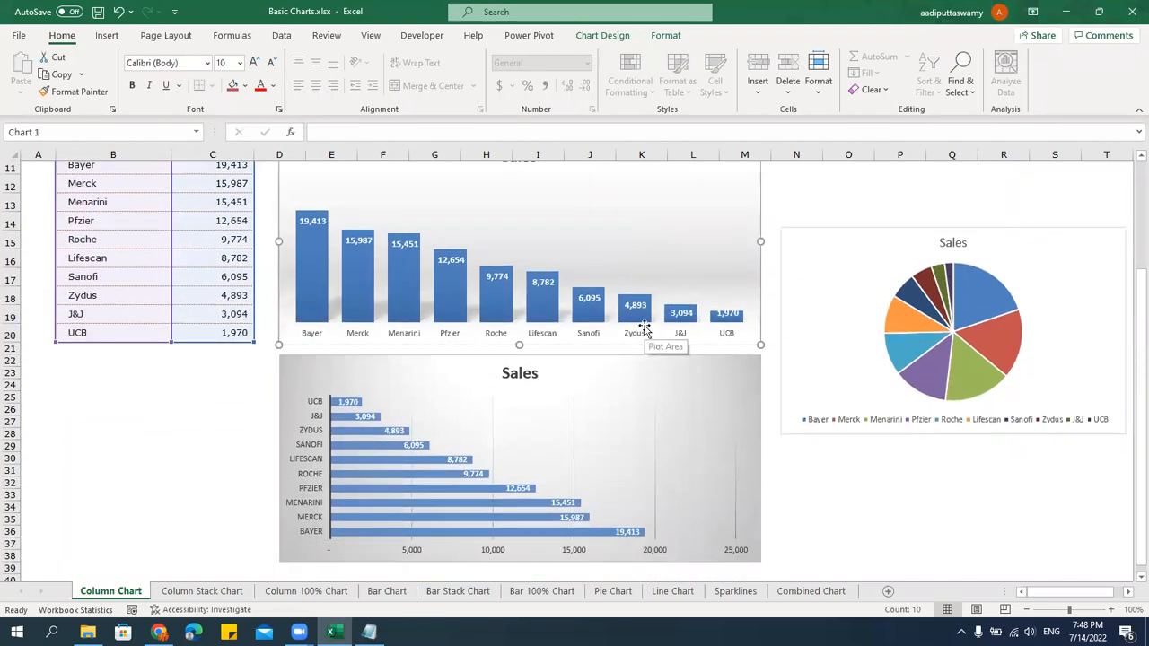
pyautogui.scroll(14, 644, 326)
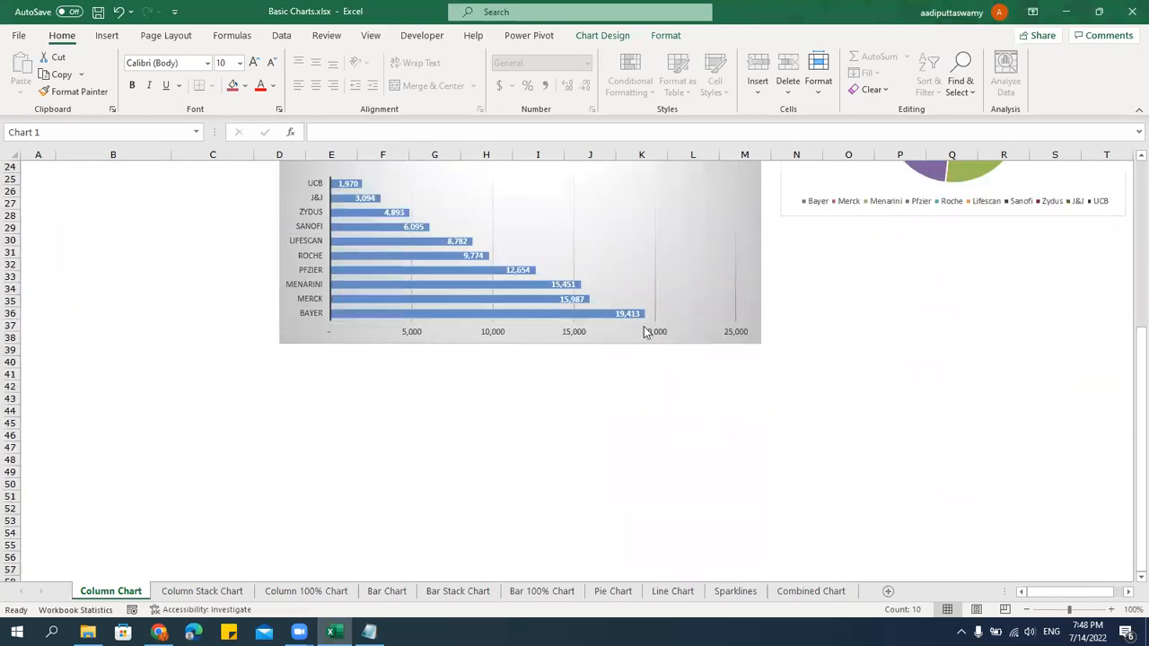
pyautogui.scroll(-9, 644, 326)
pyautogui.scroll(9, 644, 326)
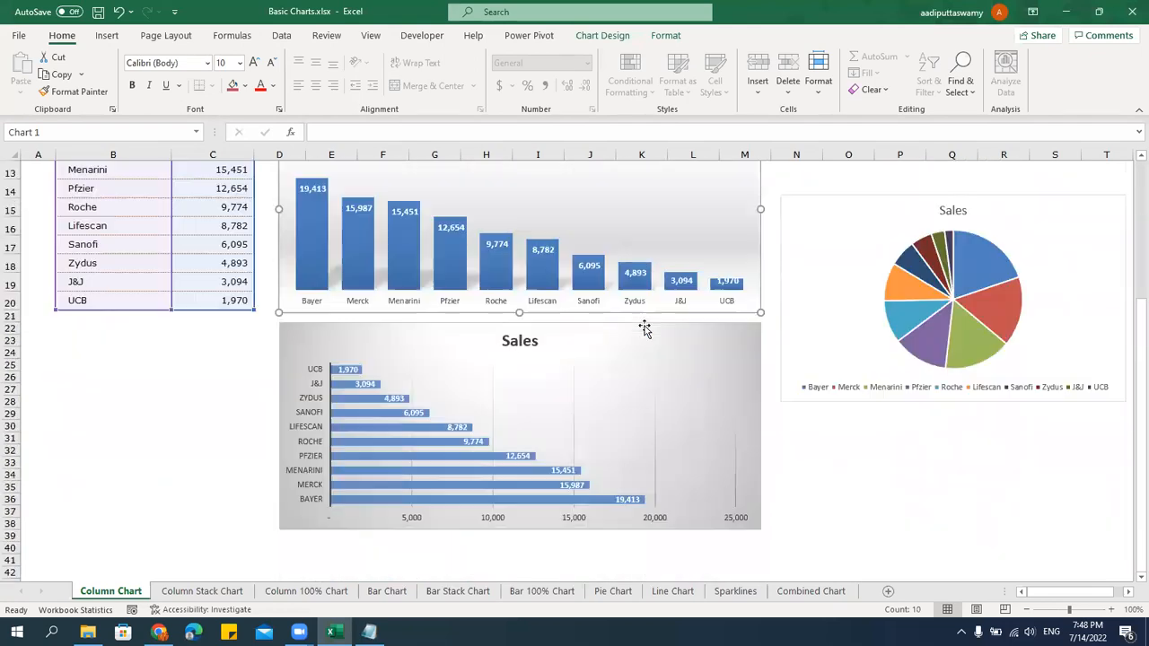
pyautogui.scroll(-5, 643, 326)
pyautogui.scroll(-1, 644, 326)
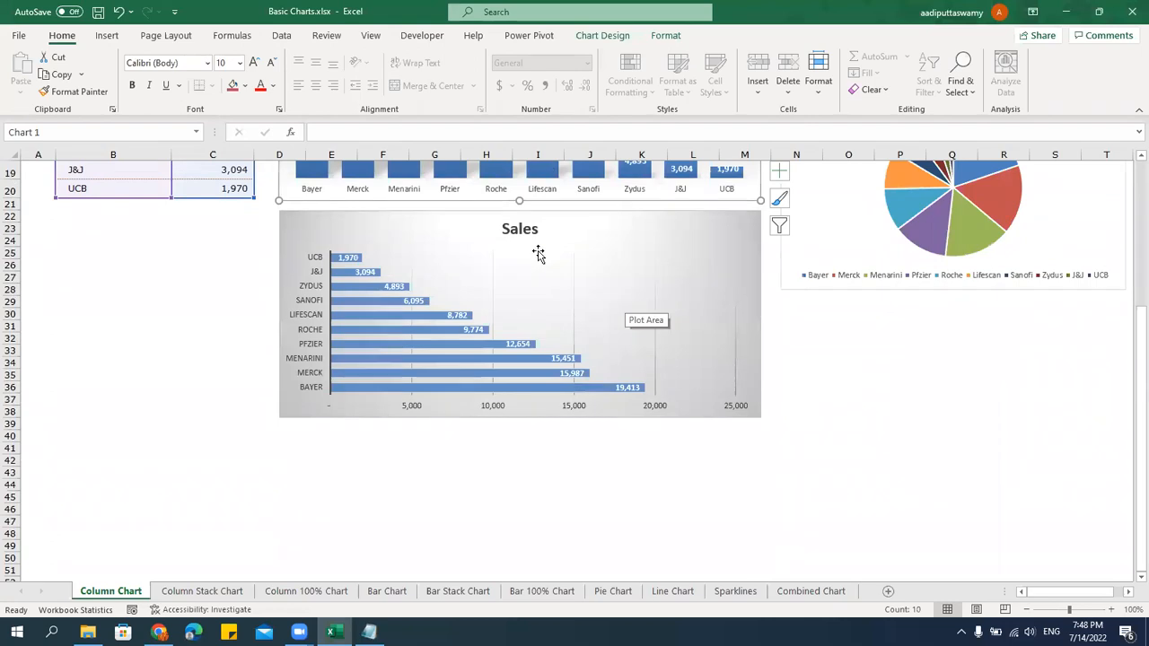
pyautogui.click(477, 221)
pyautogui.moveTo(518, 419); pyautogui.dragTo(520, 556)
pyautogui.moveTo(760, 382); pyautogui.dragTo(684, 384)
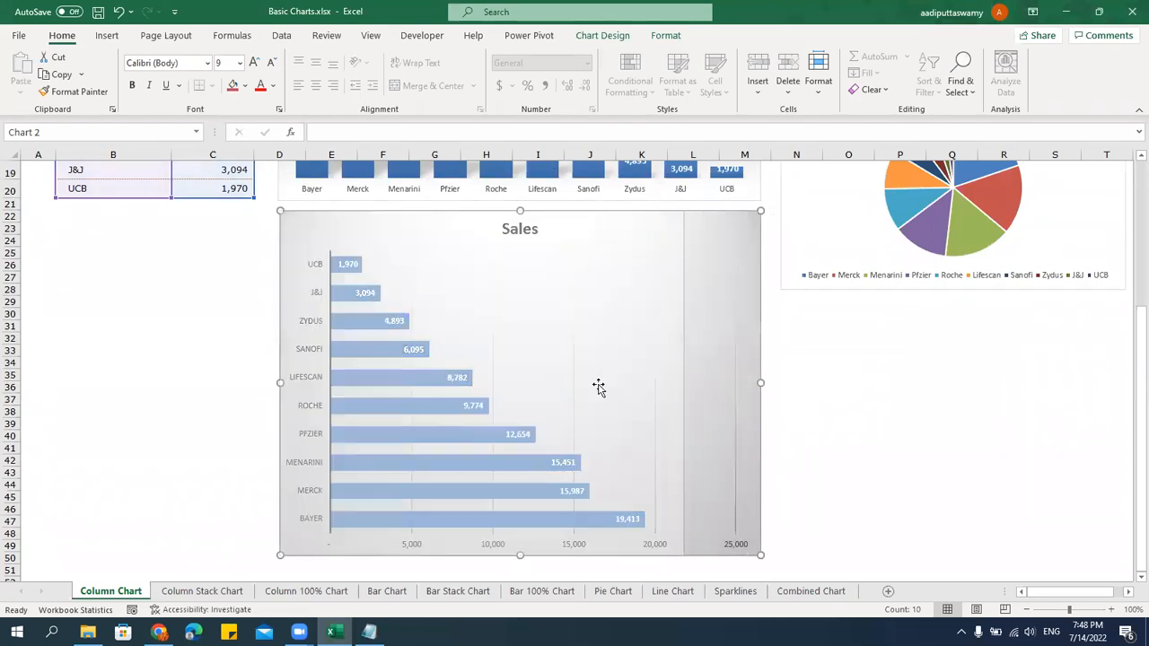
# Widen the column chart to the right, past the pie chart and beyond column T.
pyautogui.scroll(-5, 565, 441)
pyautogui.scroll(11, 565, 441)
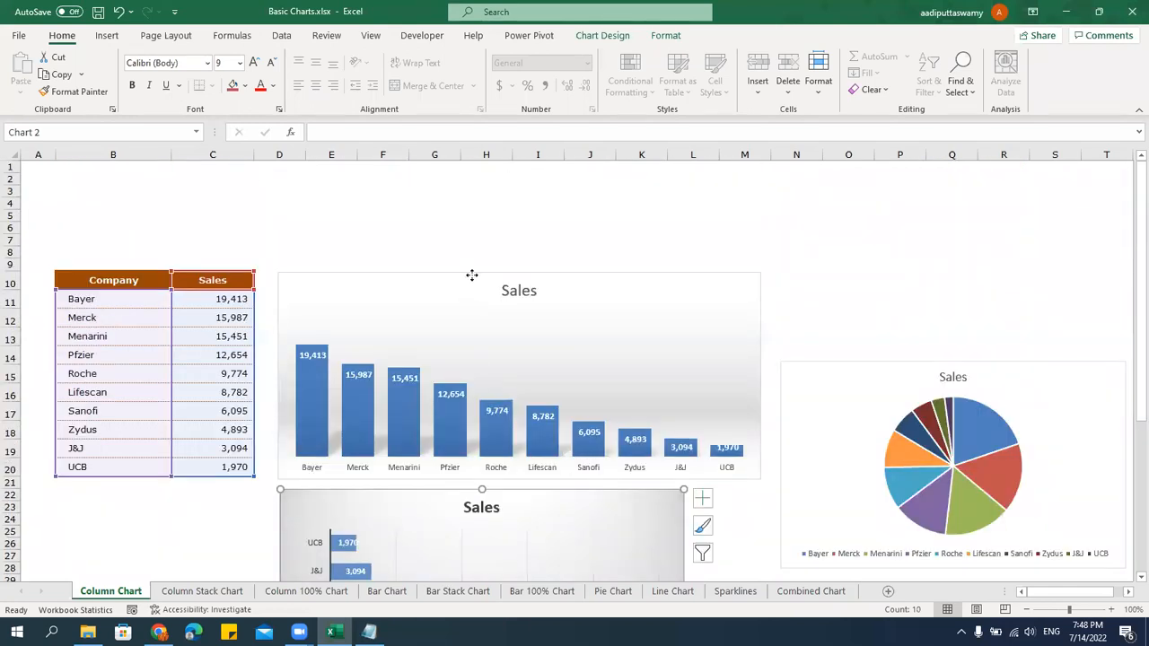
pyautogui.click(470, 275)
pyautogui.moveTo(761, 375); pyautogui.dragTo(1050, 416)
pyautogui.moveTo(1082, 592); pyautogui.dragTo(1060, 592)
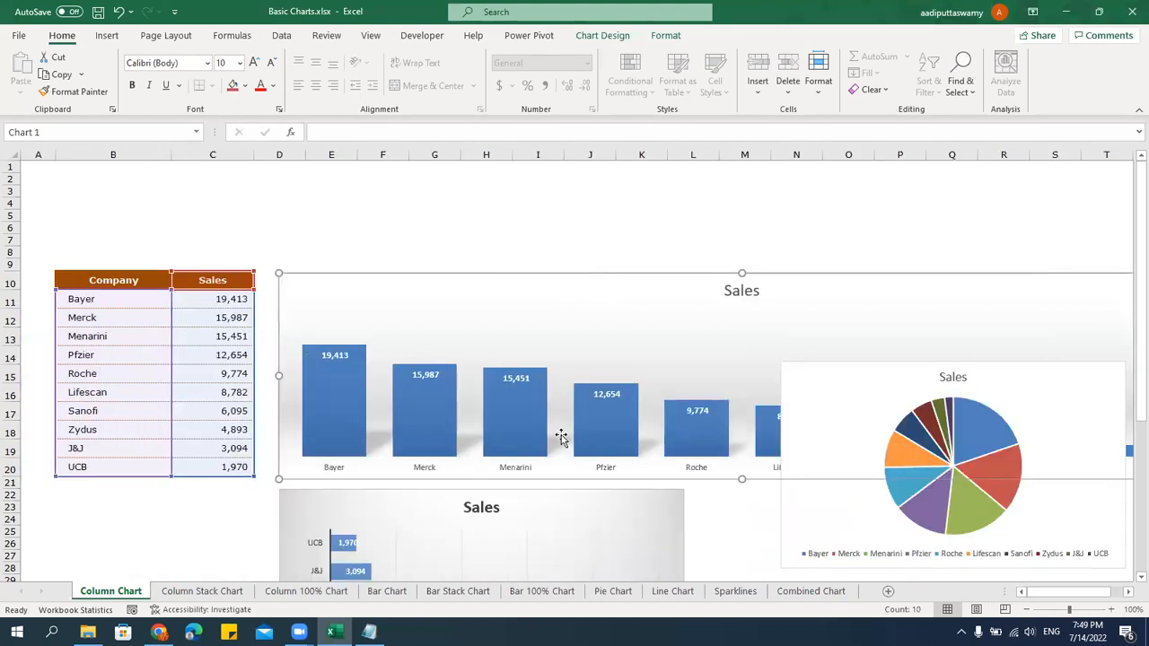
pyautogui.scroll(-14, 561, 436)
pyautogui.scroll(13, 561, 436)
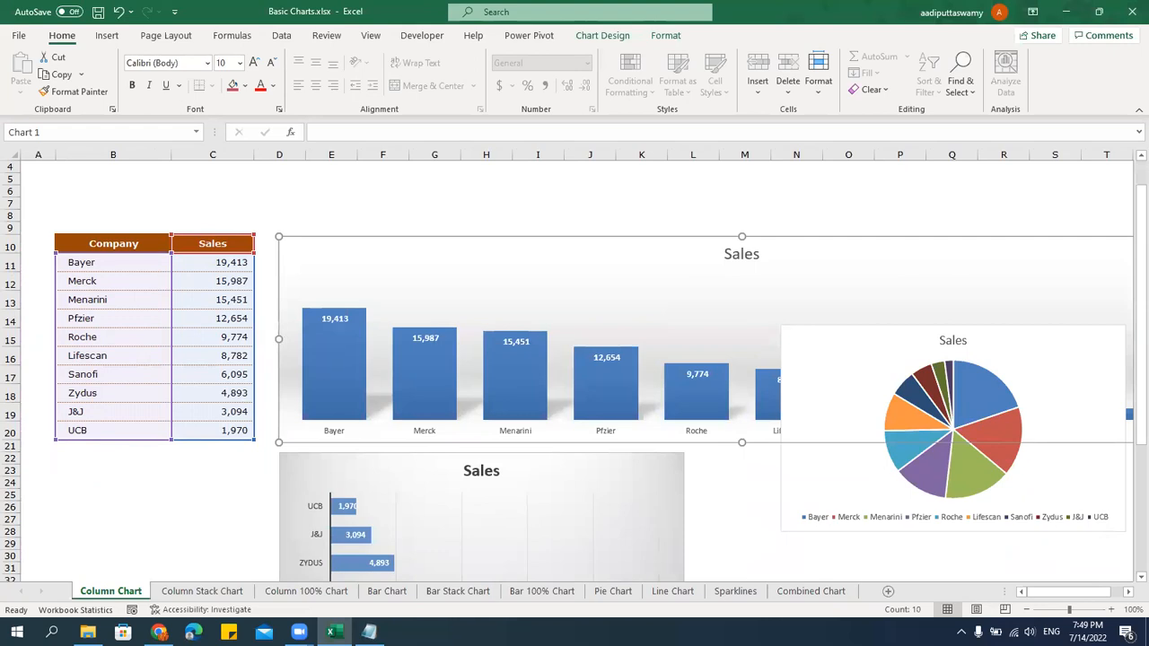
# Narrow the column chart so its right edge lines up with the bar chart below it.
pyautogui.moveTo(1051, 594); pyautogui.dragTo(1062, 593)
pyautogui.moveTo(872, 337); pyautogui.dragTo(449, 320)
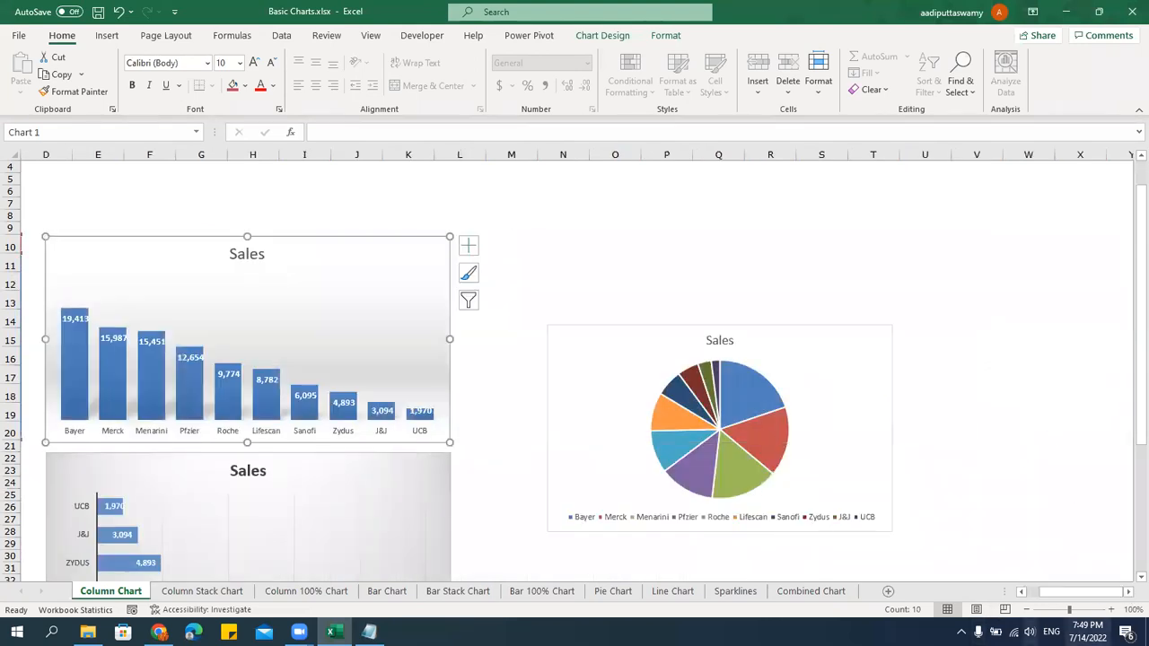
pyautogui.moveTo(1075, 592); pyautogui.dragTo(1059, 592)
pyautogui.scroll(-2, 562, 516)
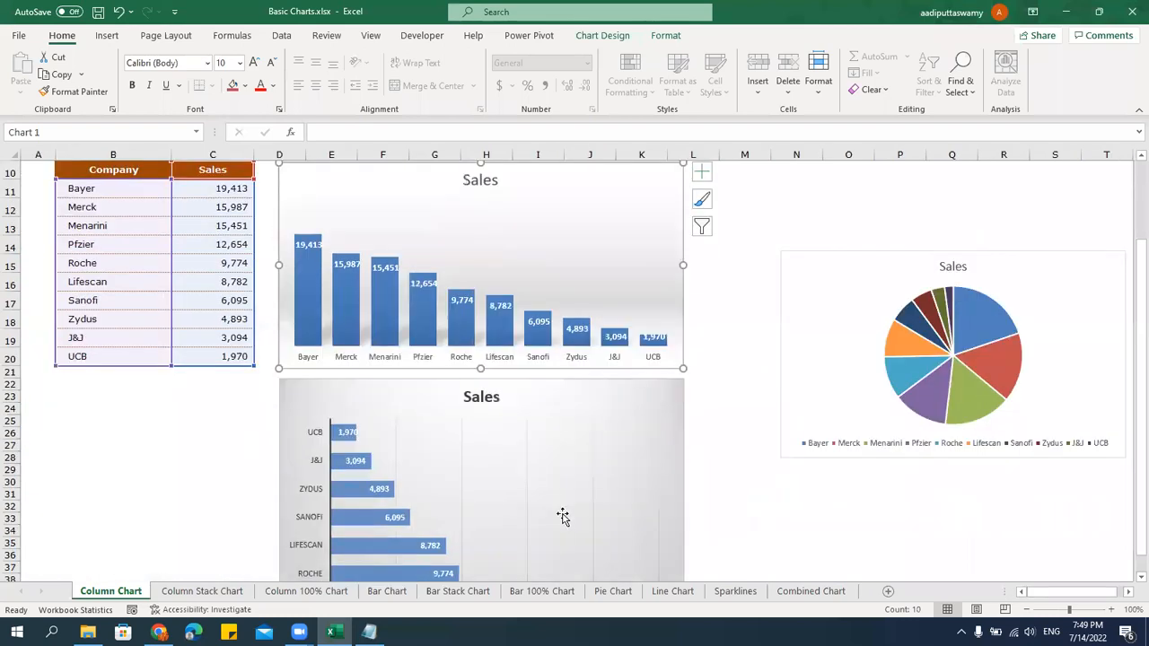
pyautogui.scroll(-1, 563, 517)
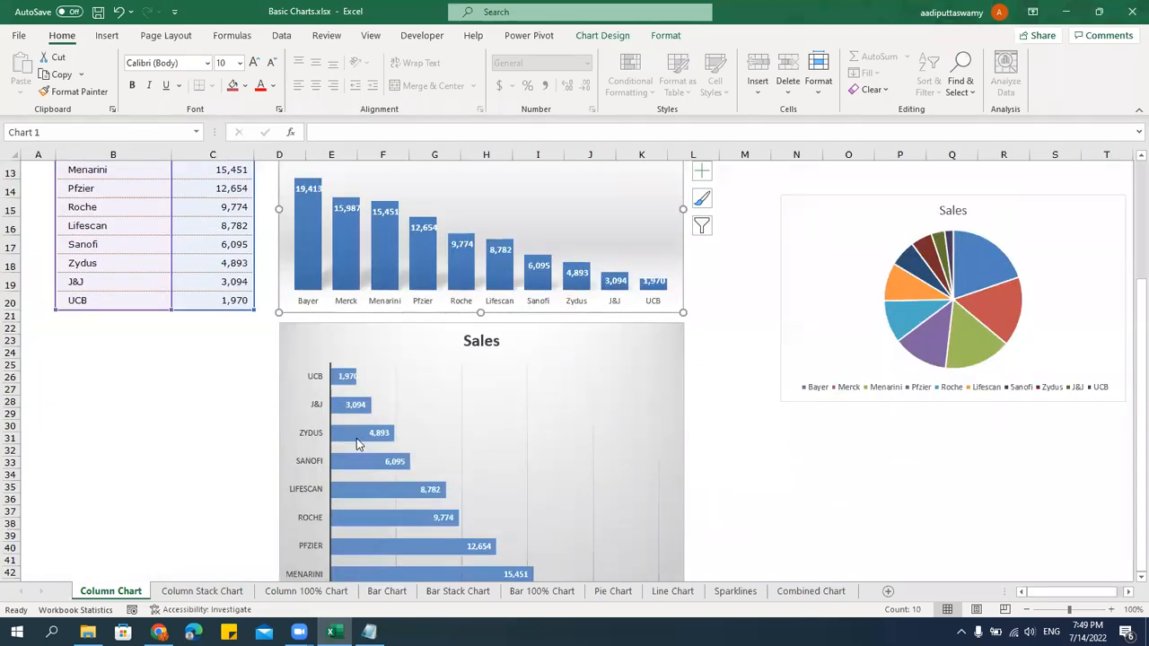
pyautogui.scroll(2, 413, 388)
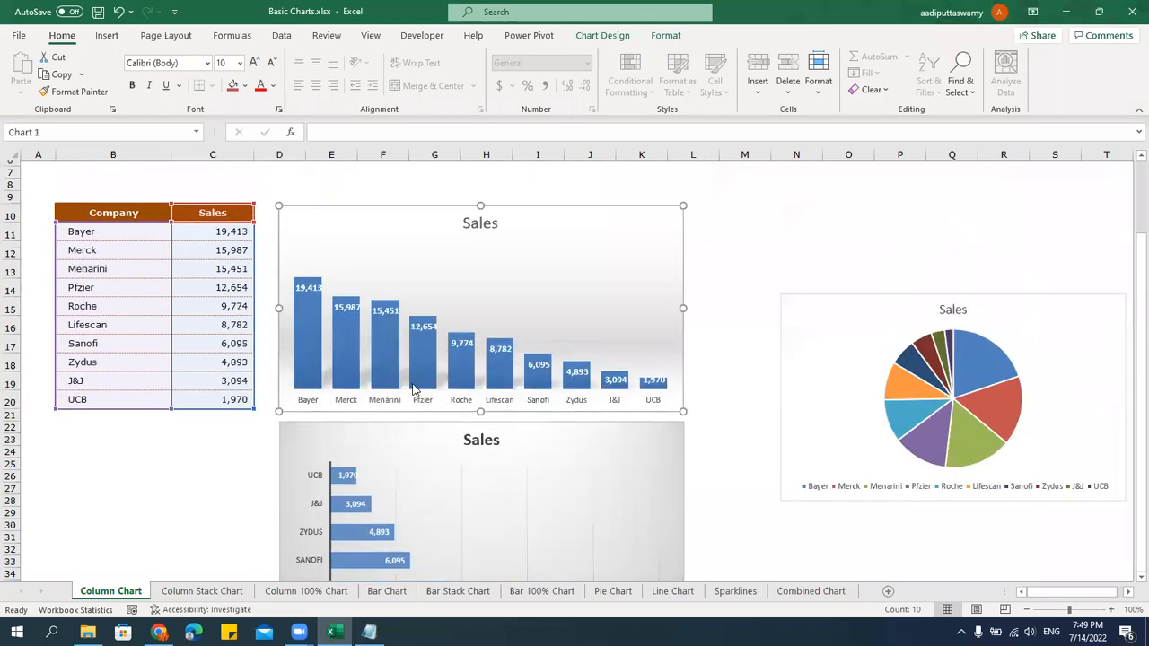
pyautogui.scroll(1, 413, 388)
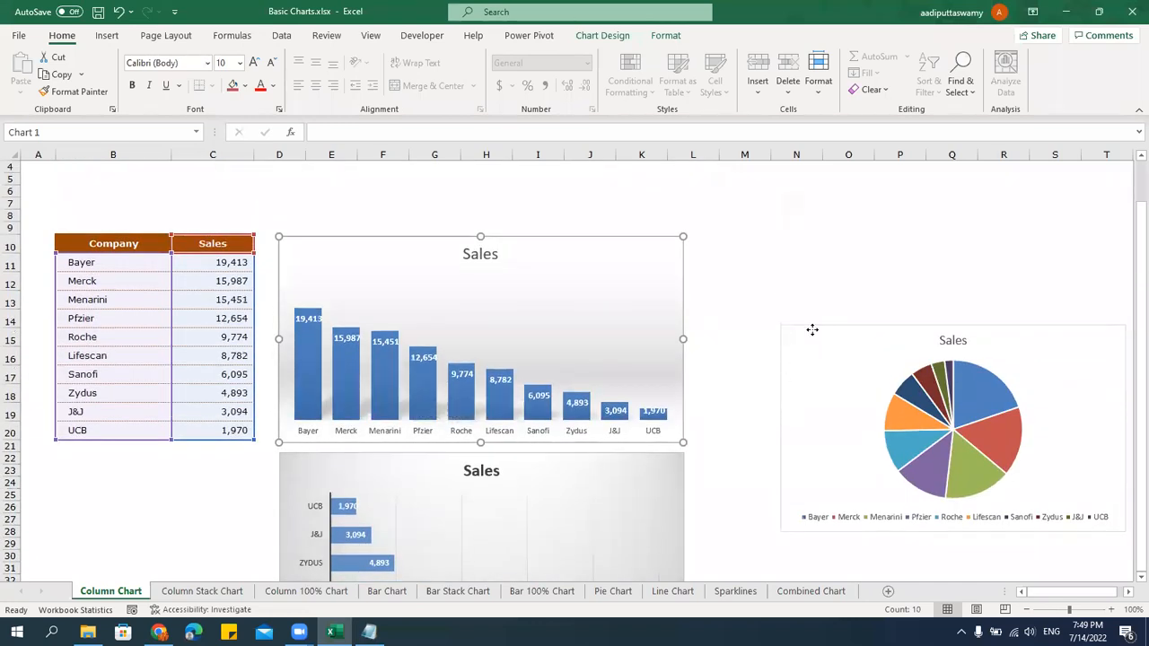
# Move the pie chart closer to the column chart and enlarge it to span columns L to S, down to about row 30.
pyautogui.moveTo(743, 325); pyautogui.dragTo(743, 325)
pyautogui.moveTo(1056, 534); pyautogui.dragTo(1077, 555)
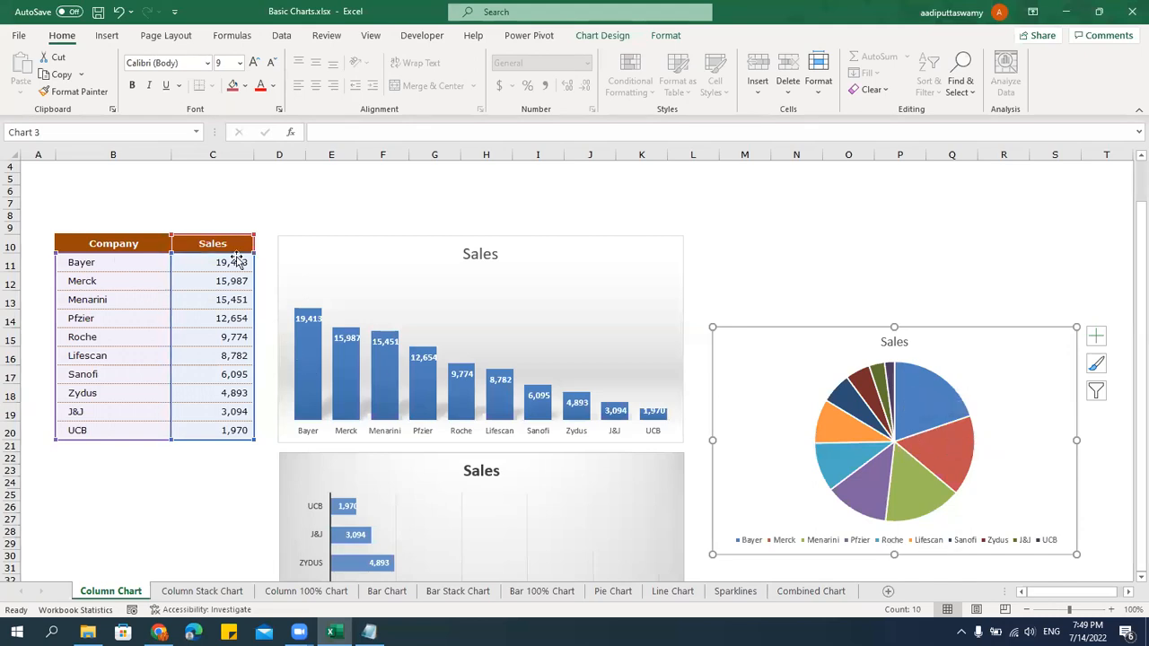
pyautogui.click(224, 355)
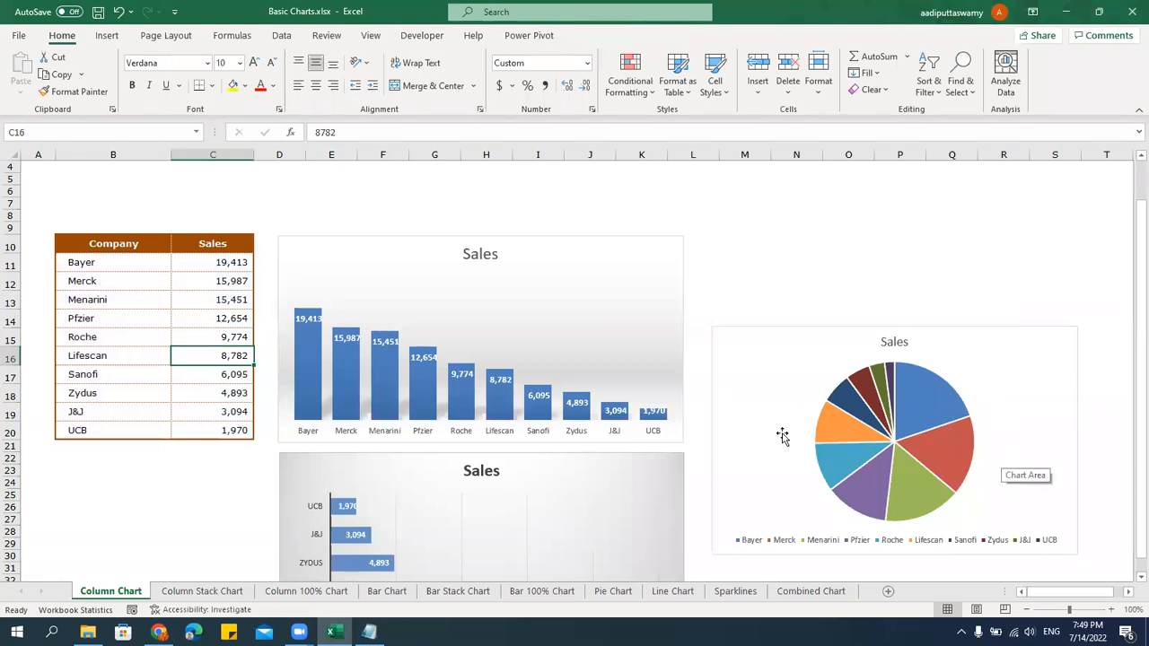
pyautogui.click(213, 244)
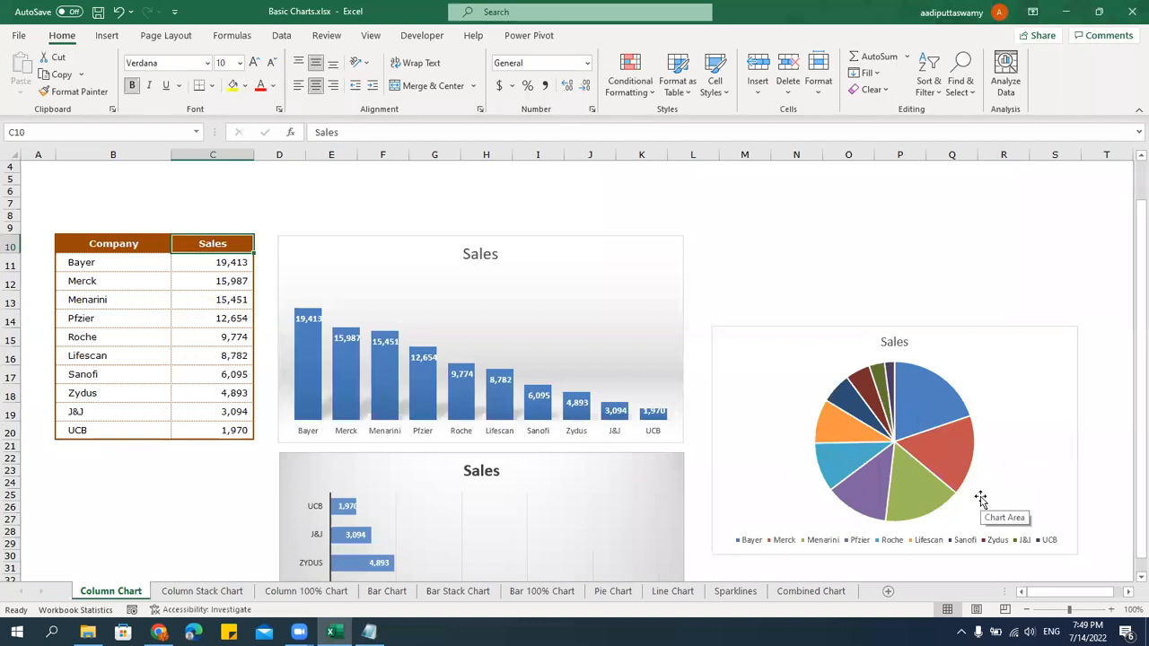
pyautogui.click(824, 332)
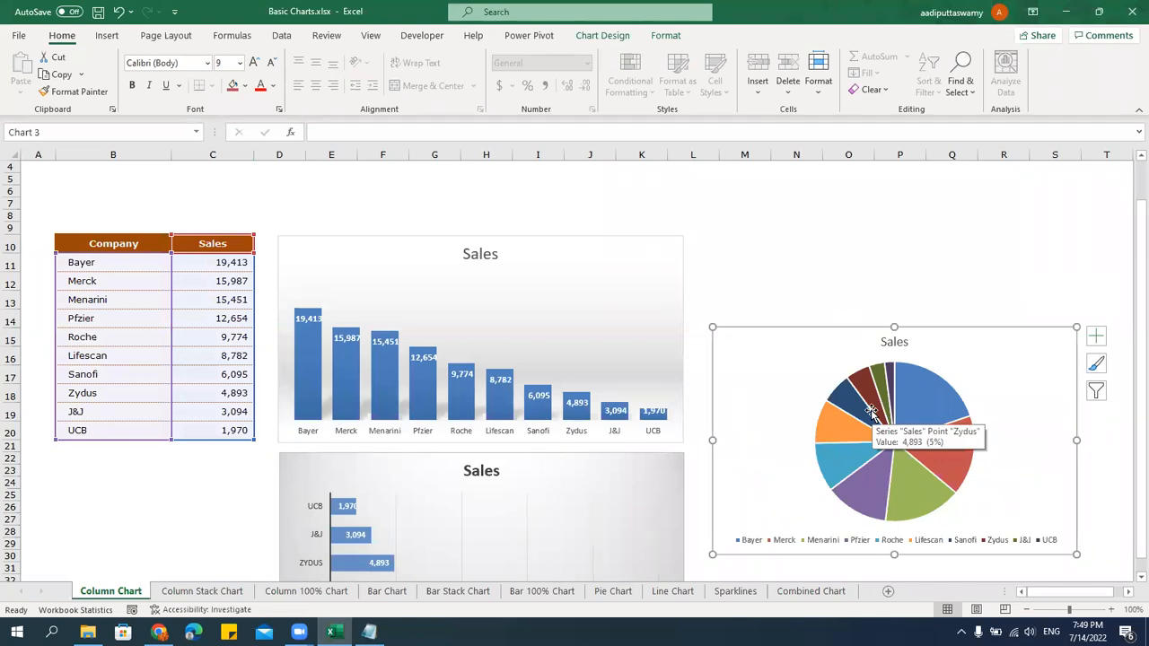
# Review the full range of chart styles offered for the column chart beside the table.
pyautogui.click(634, 237)
pyautogui.click(680, 36)
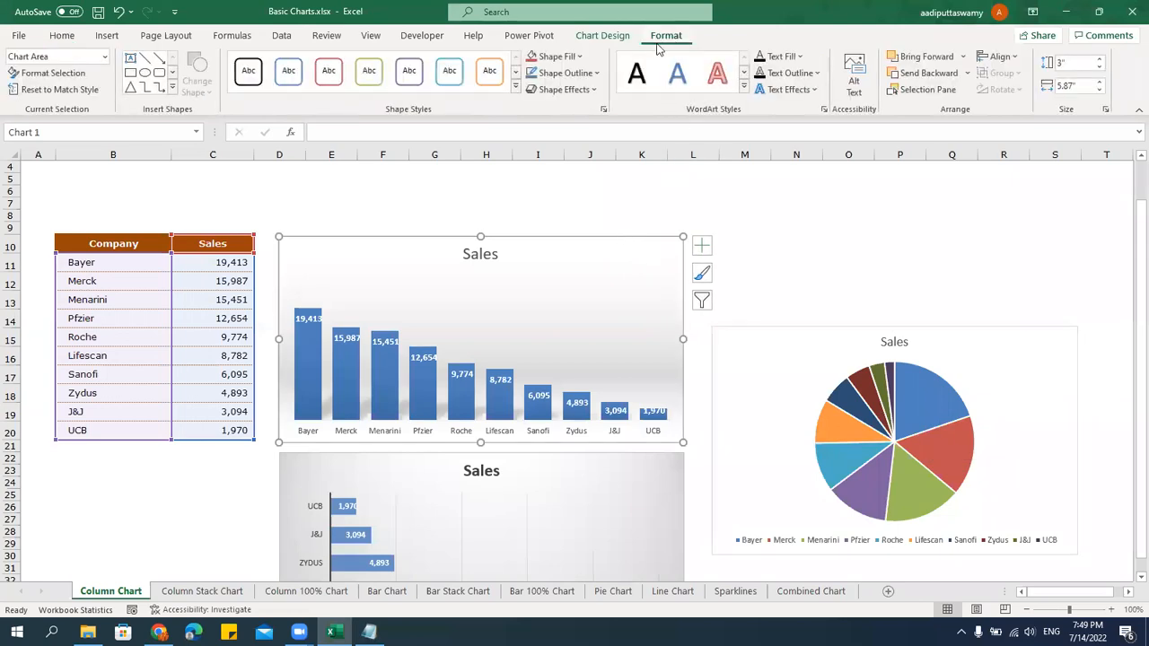
pyautogui.click(602, 35)
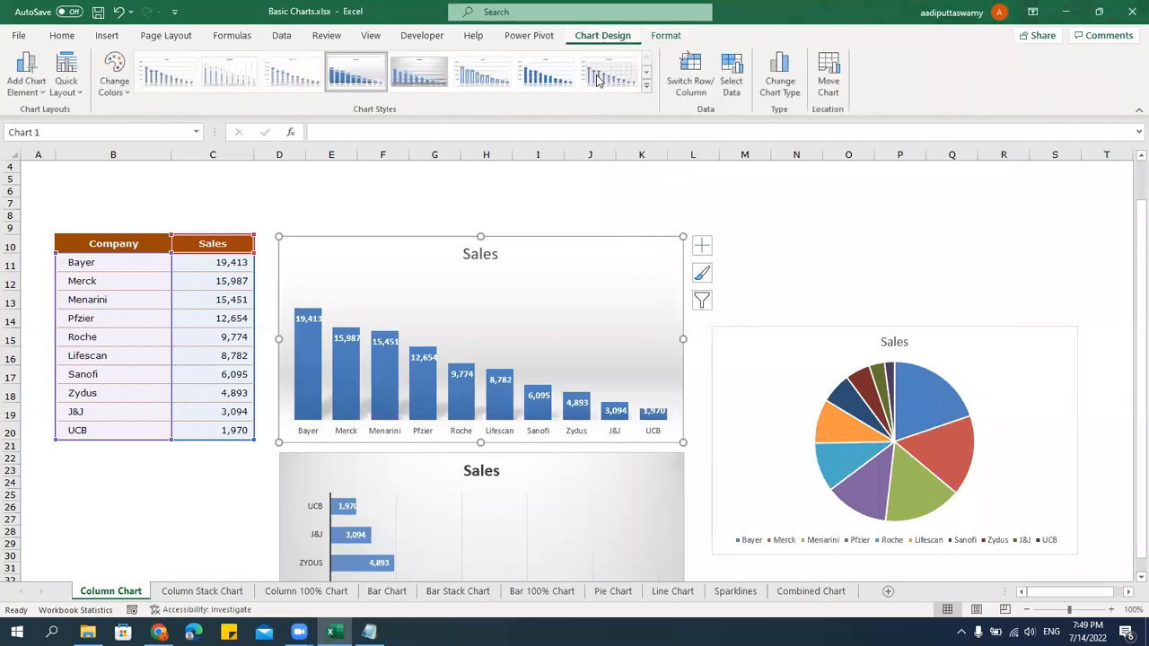
pyautogui.click(647, 87)
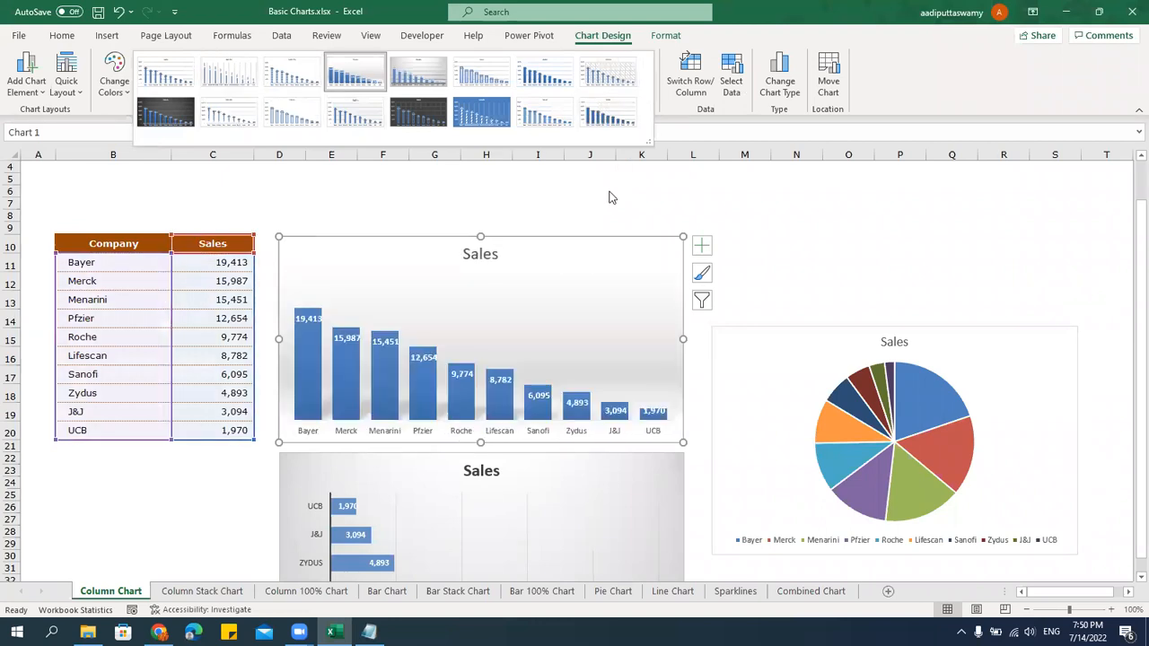
pyautogui.click(608, 197)
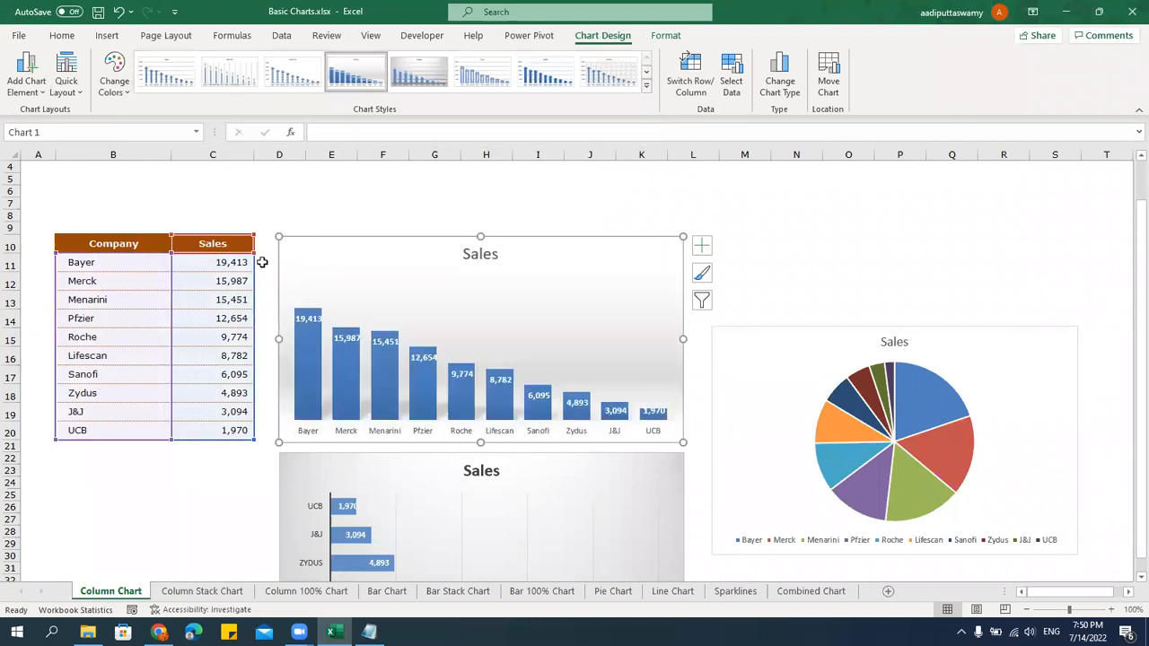
# Insert a clustered column chart from the company sales table B10:C20 and place it over the upper part of the pie chart.
pyautogui.moveTo(159, 243); pyautogui.dragTo(185, 431)
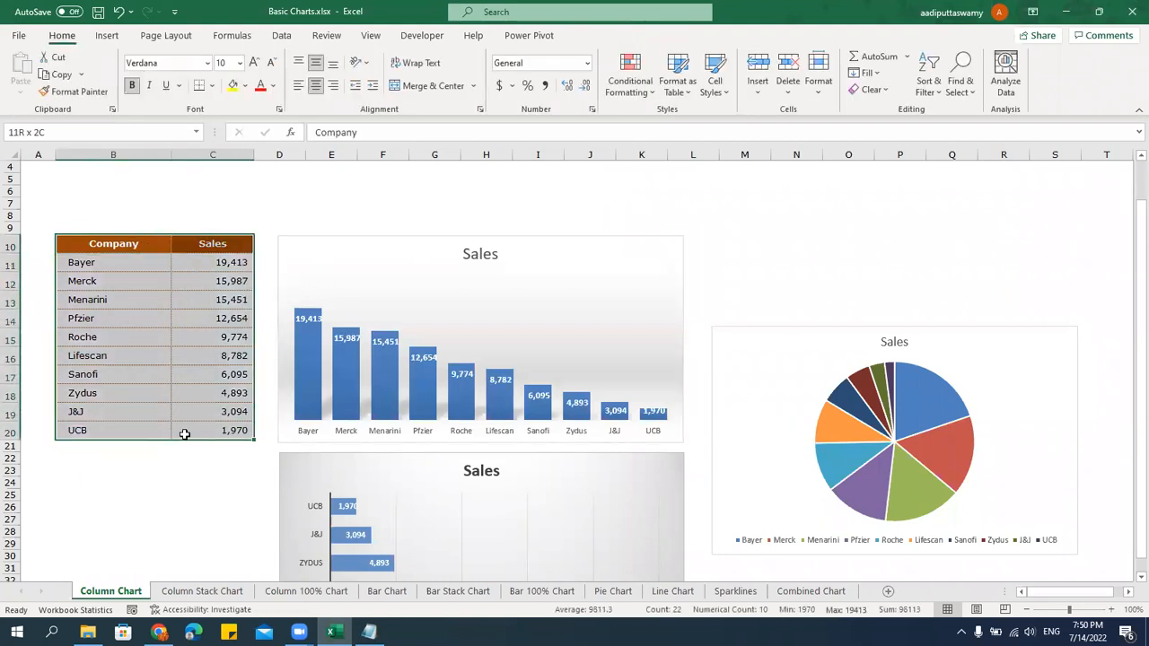
pyautogui.click(107, 35)
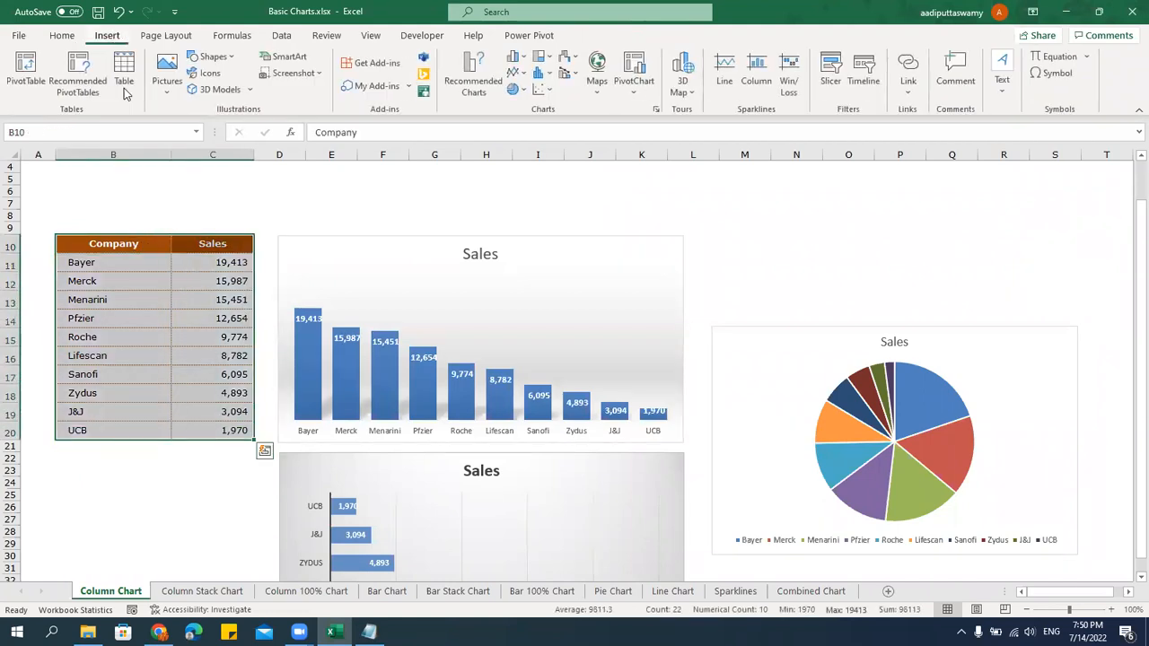
pyautogui.click(518, 56)
pyautogui.click(524, 173)
pyautogui.moveTo(512, 268); pyautogui.dragTo(811, 183)
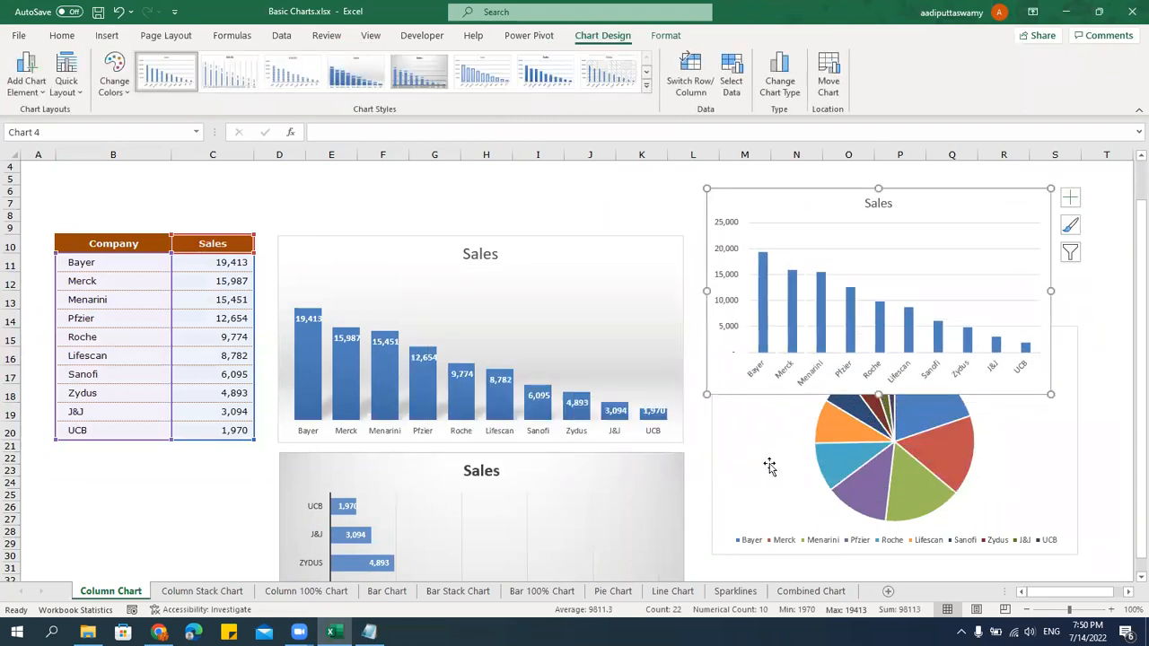
# Move the pie chart down to about row 22 and line up the new column chart above it with the original column chart.
pyautogui.click(718, 441)
pyautogui.moveTo(739, 428); pyautogui.dragTo(726, 551)
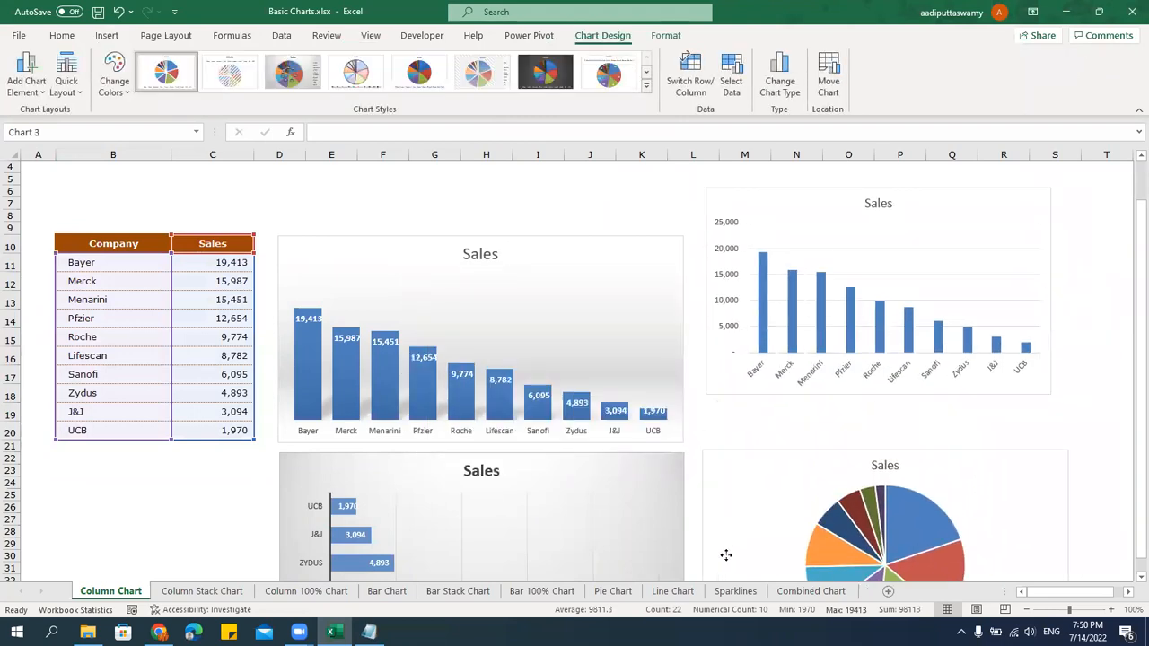
pyautogui.moveTo(763, 193); pyautogui.dragTo(757, 235)
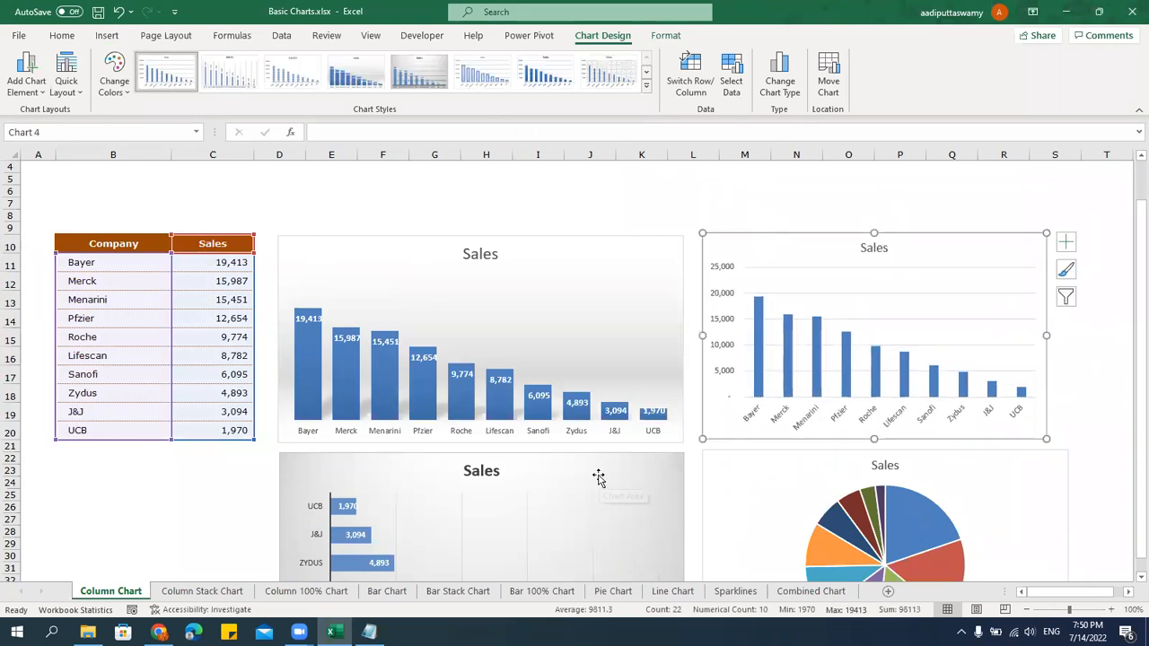
pyautogui.click(629, 217)
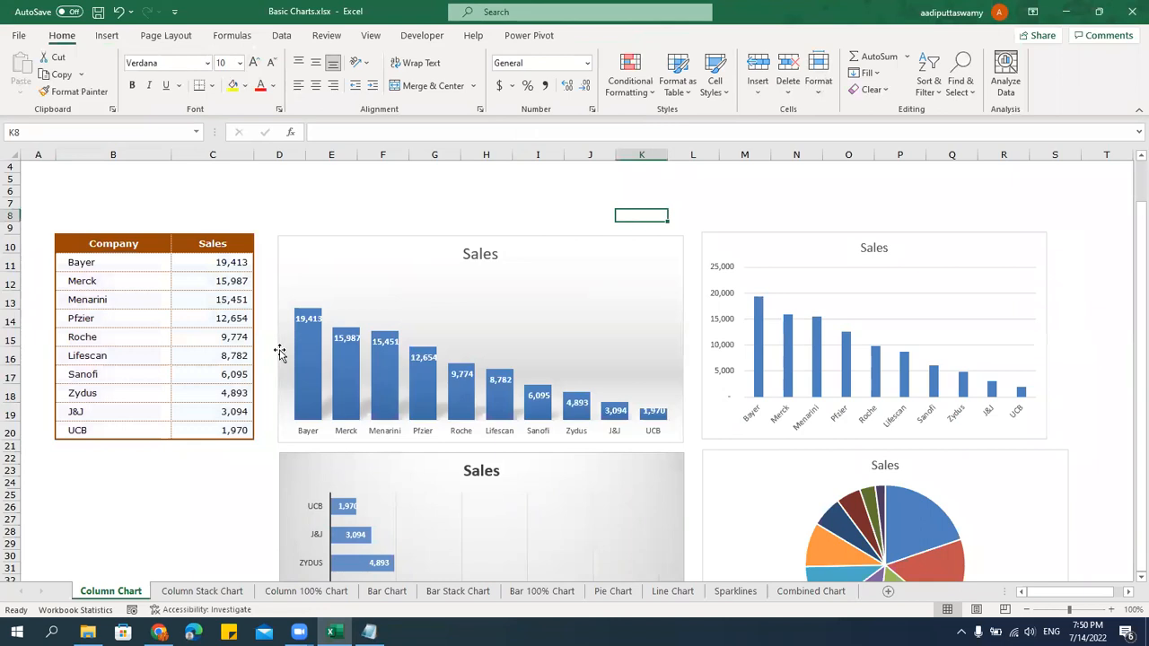
# Examine the new column chart's value axis, title, columns and gridlines against the sales figures in C11:C20.
pyautogui.click(774, 255)
pyautogui.moveTo(235, 260); pyautogui.dragTo(224, 433)
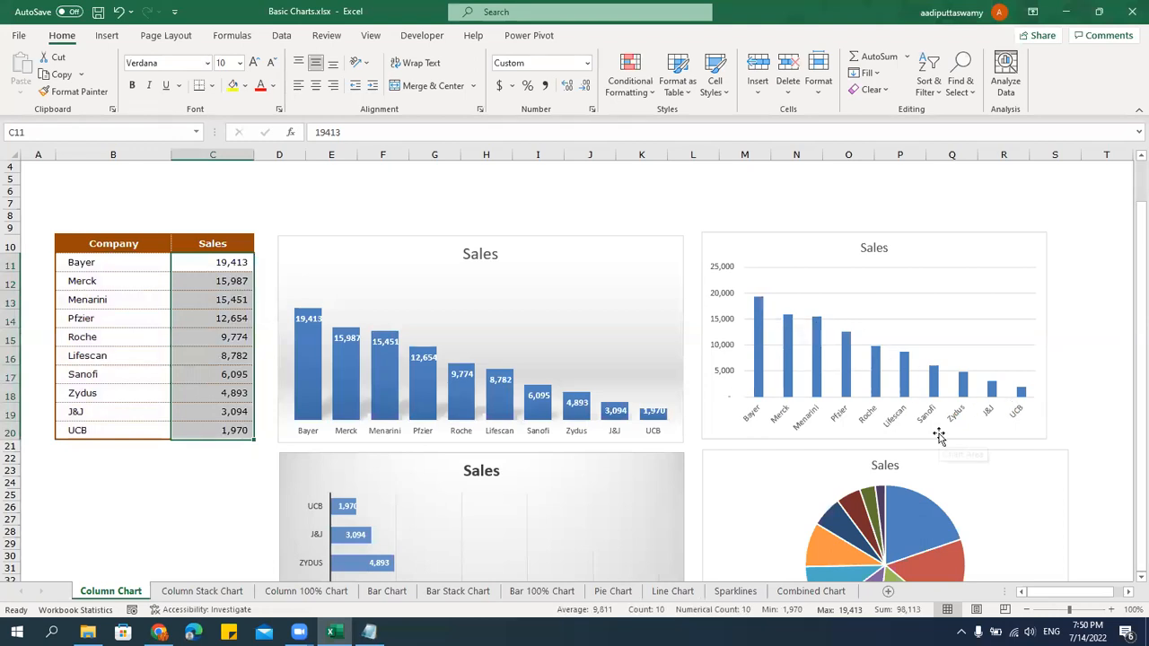
pyautogui.click(731, 273)
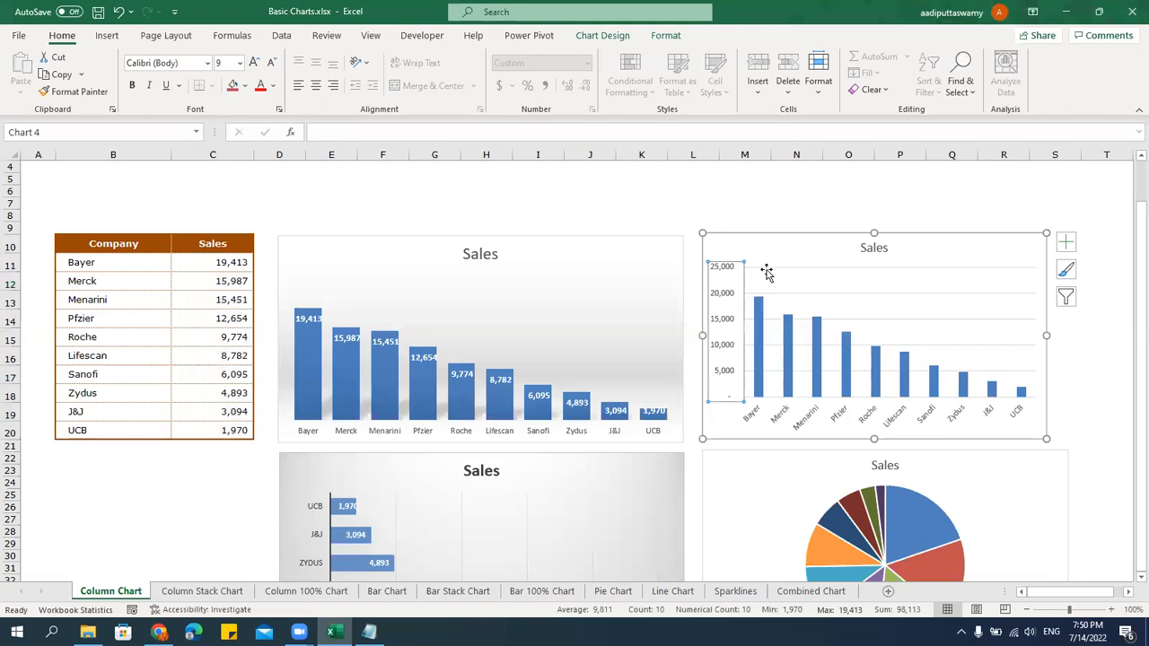
pyautogui.click(868, 252)
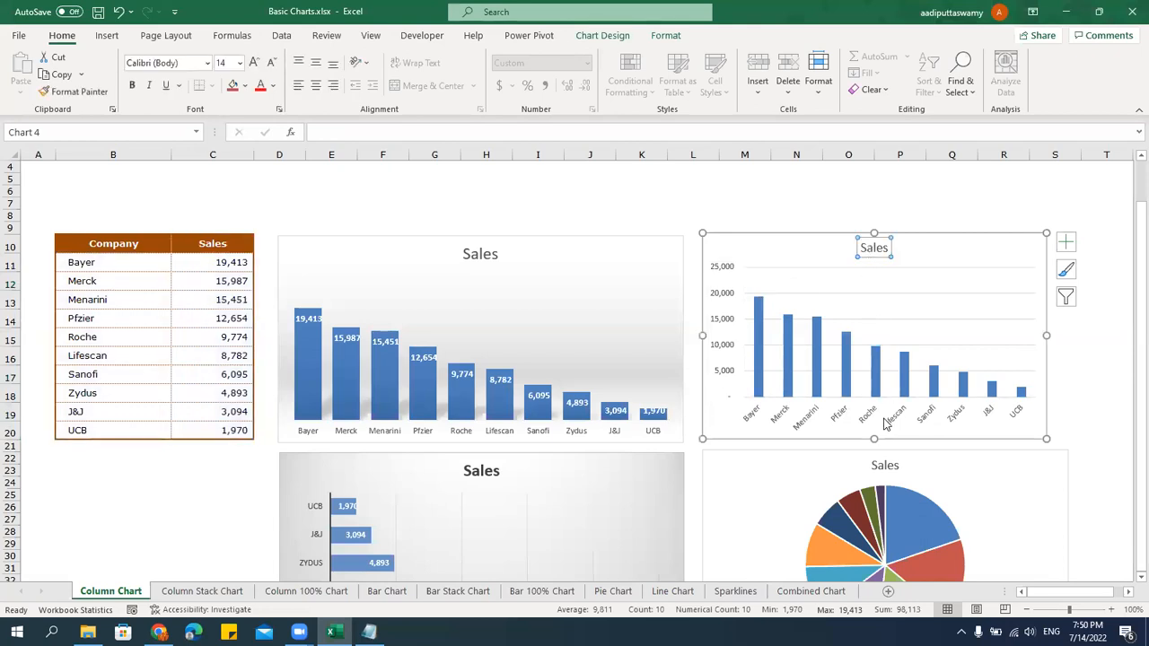
pyautogui.click(733, 279)
pyautogui.click(734, 282)
pyautogui.click(758, 316)
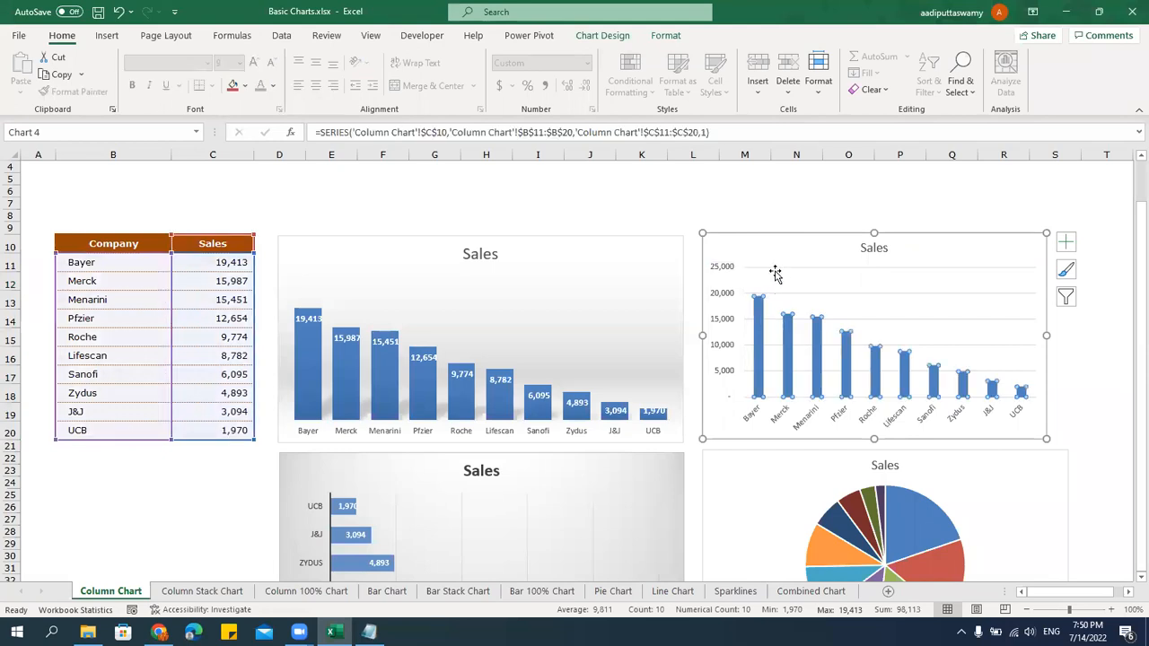
pyautogui.click(831, 293)
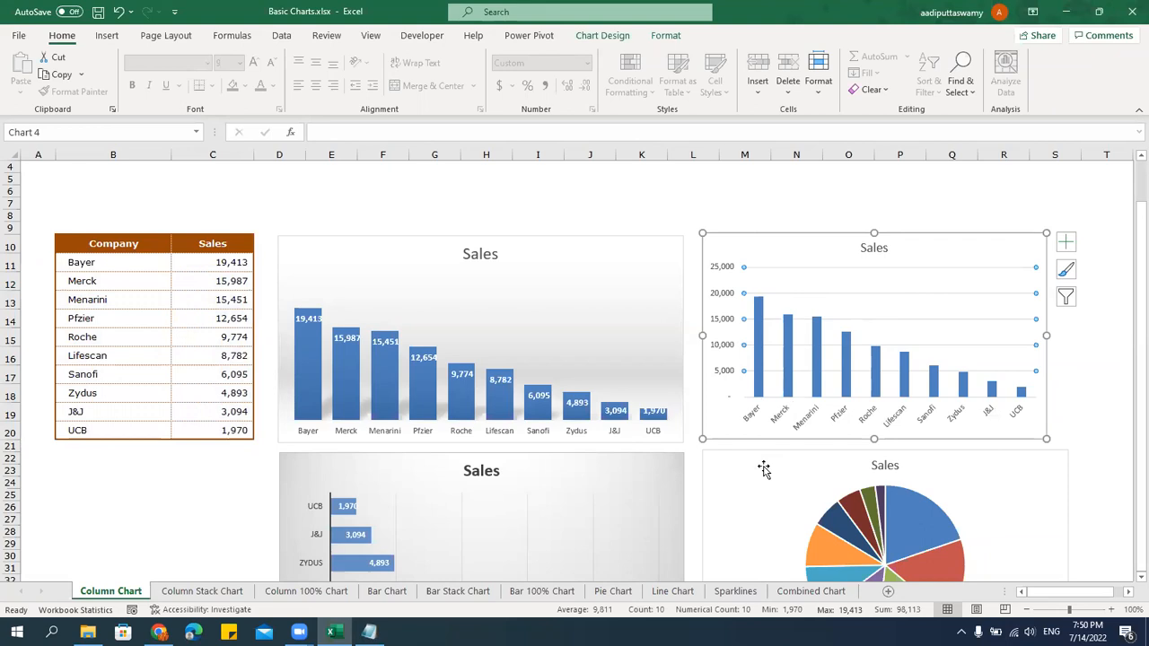
# Relate the Sales column C10:C20 to the new chart's title, company axis, gridlines, data series and plot area.
pyautogui.moveTo(226, 245); pyautogui.dragTo(216, 432)
pyautogui.moveTo(205, 237); pyautogui.dragTo(216, 432)
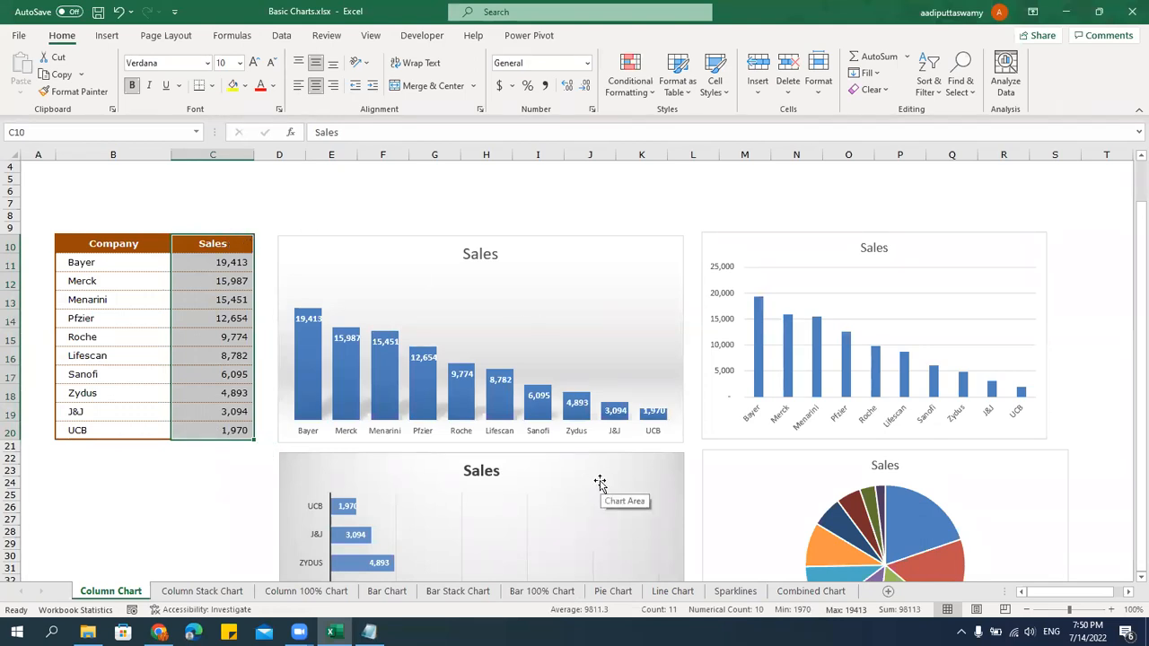
pyautogui.click(741, 372)
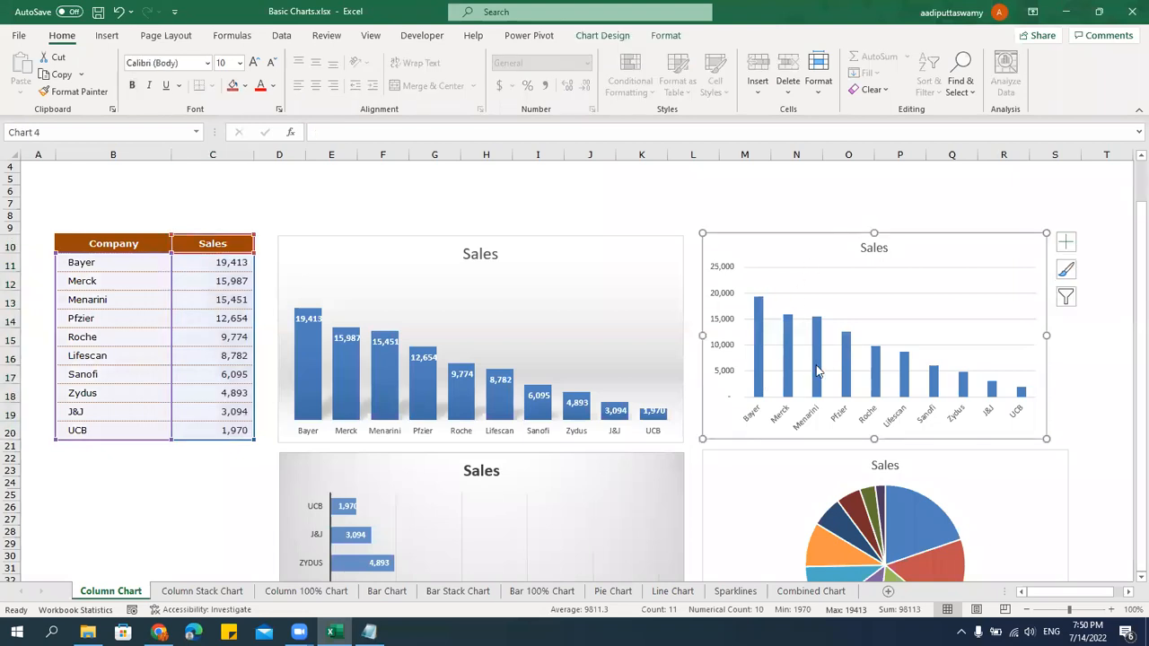
pyautogui.click(885, 246)
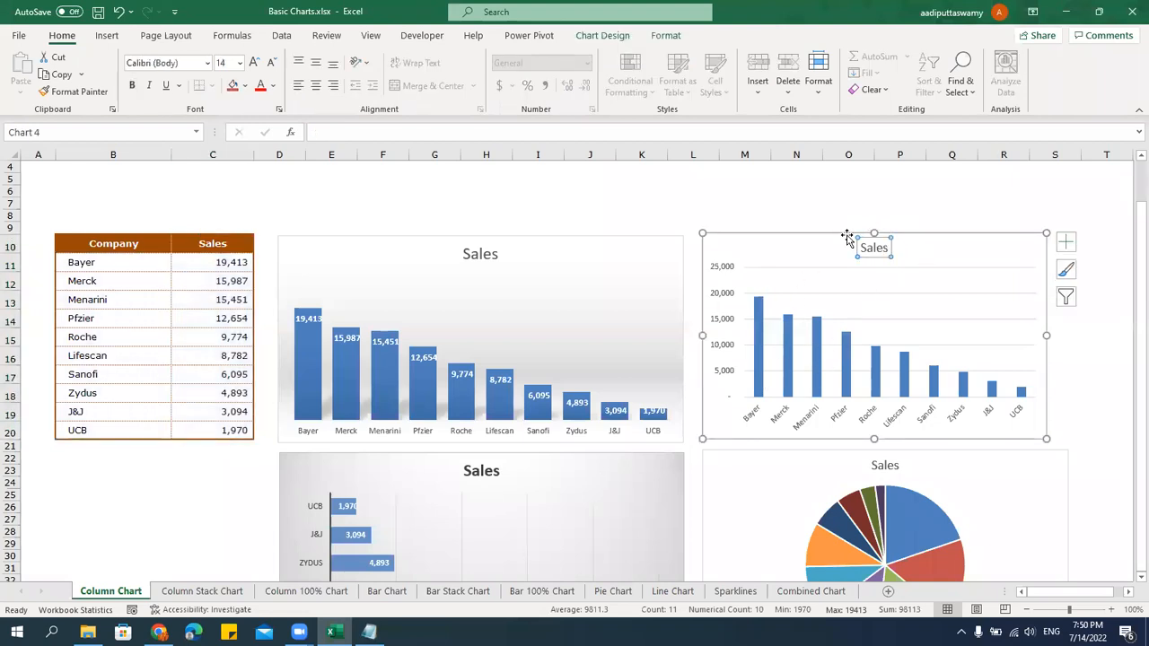
pyautogui.click(731, 284)
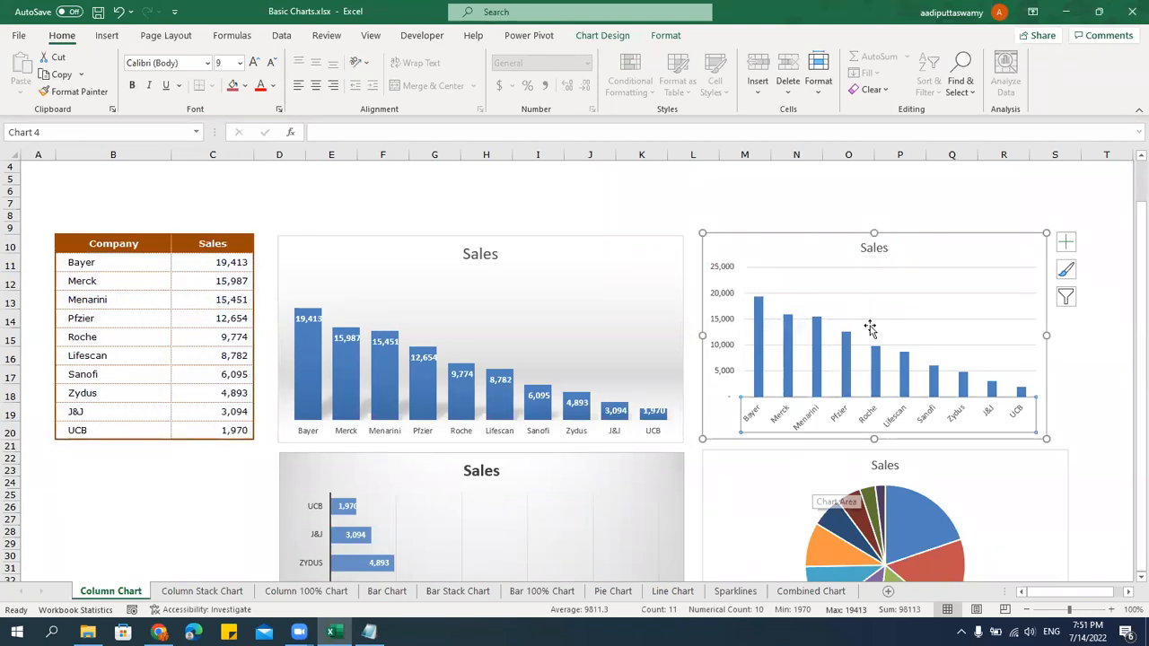
pyautogui.click(886, 295)
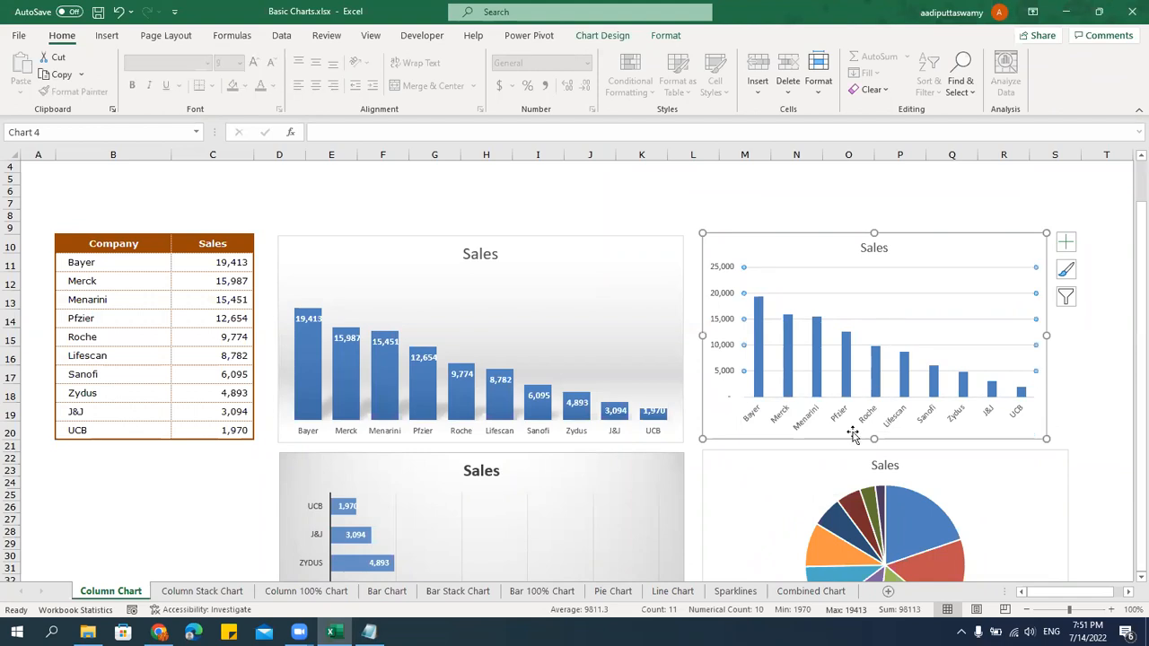
pyautogui.click(760, 371)
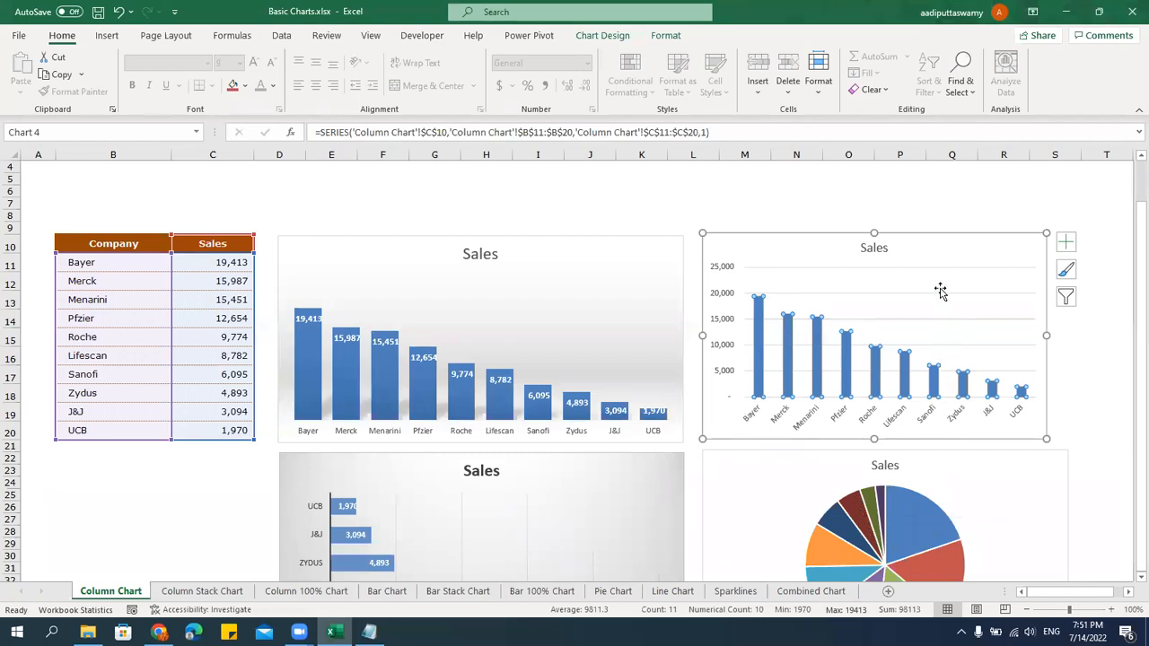
pyautogui.click(911, 292)
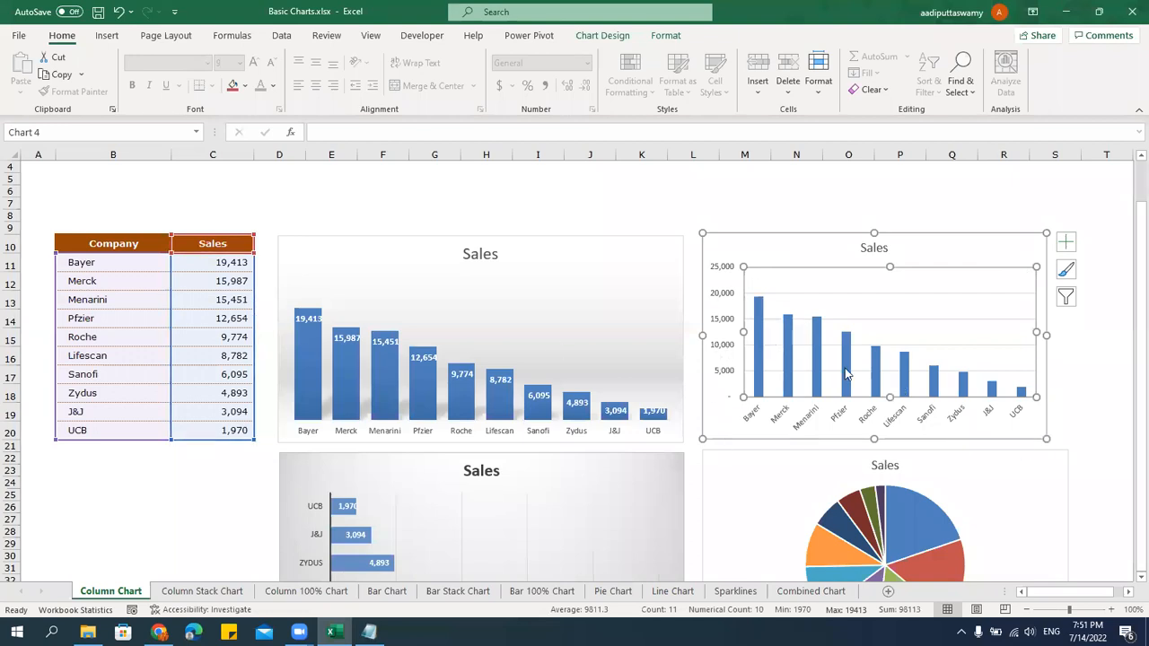
# Identify the new chart's chart area, plot area, company axis and title as separate selectable parts.
pyautogui.click(940, 234)
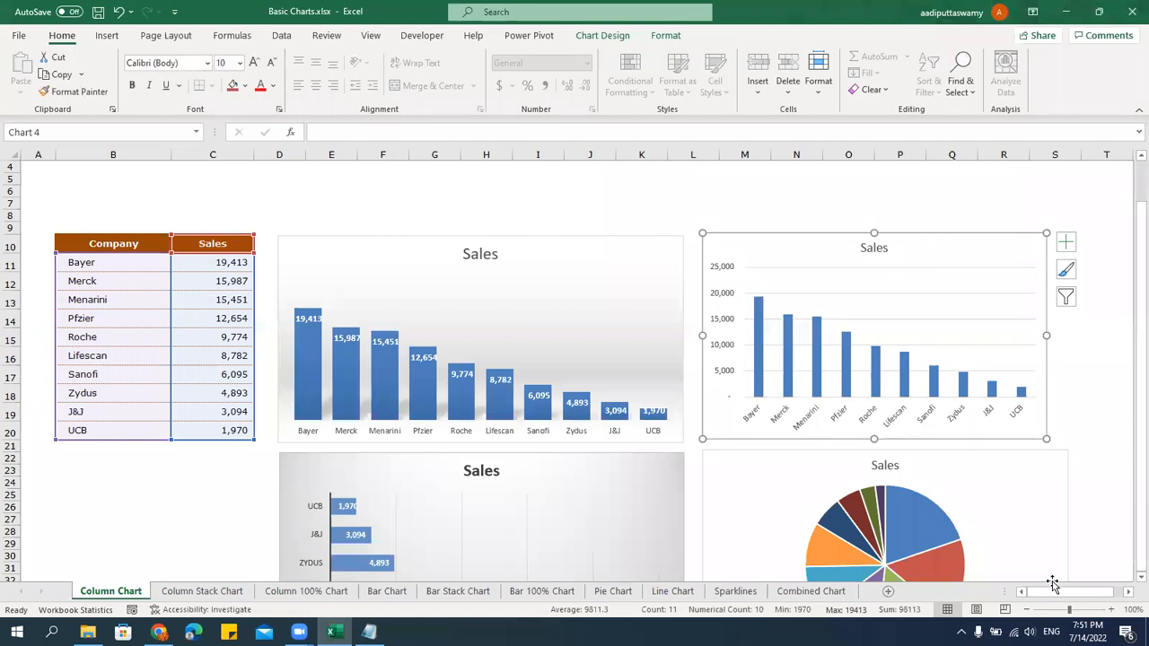
pyautogui.click(857, 279)
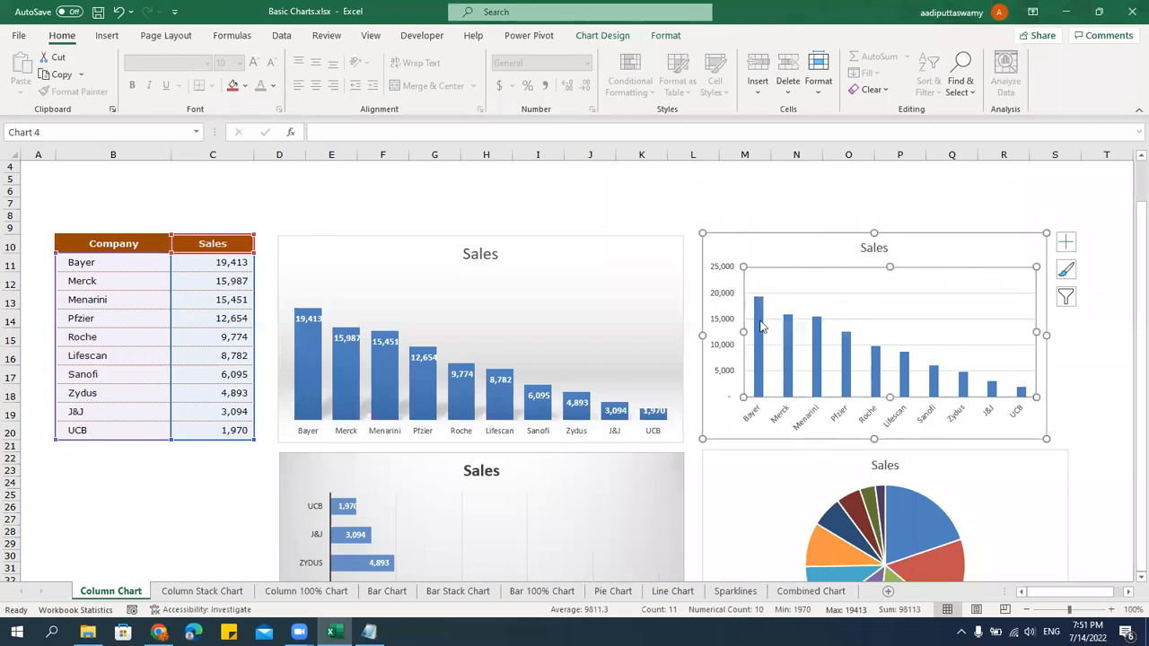
pyautogui.click(733, 297)
pyautogui.click(813, 419)
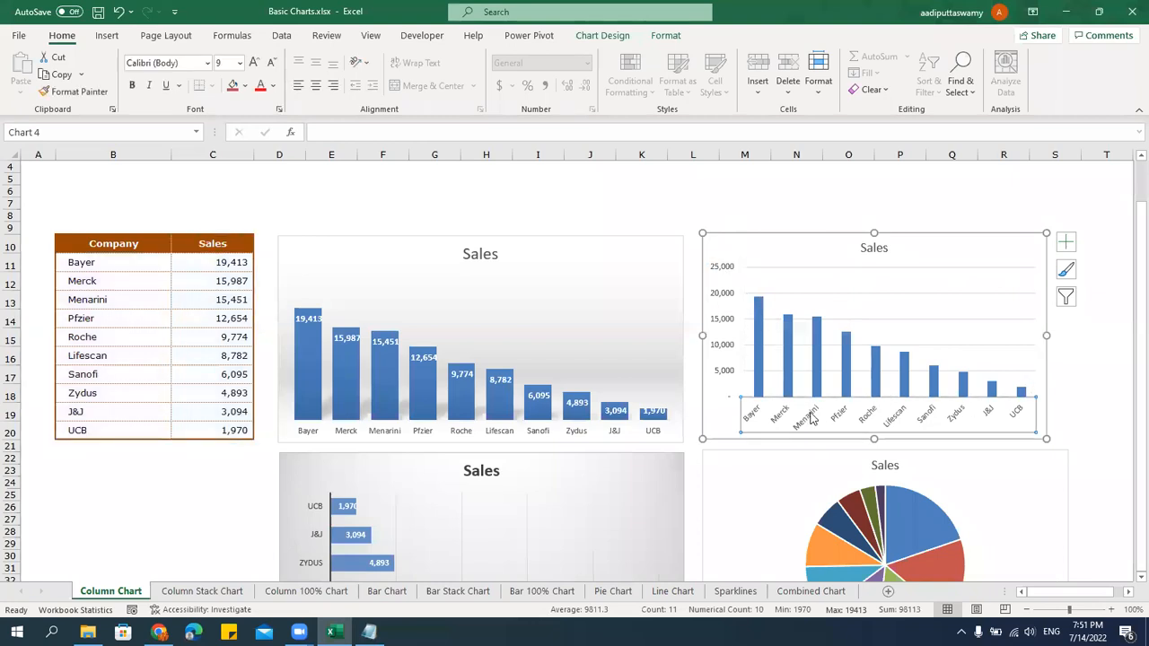
pyautogui.click(873, 249)
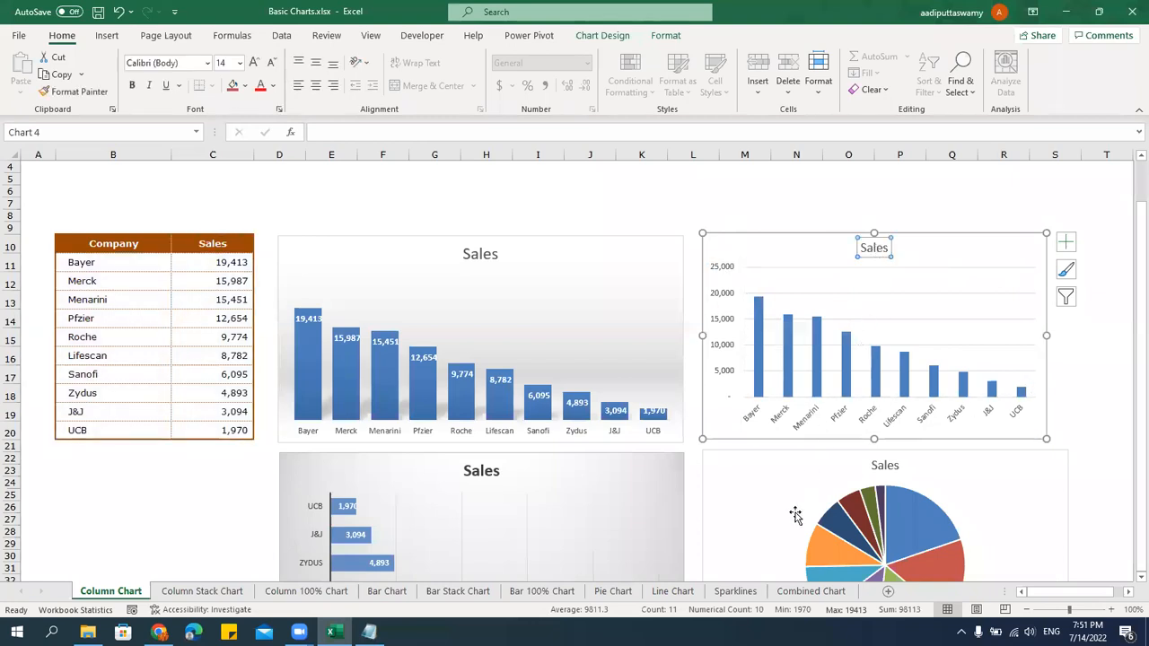
pyautogui.click(976, 235)
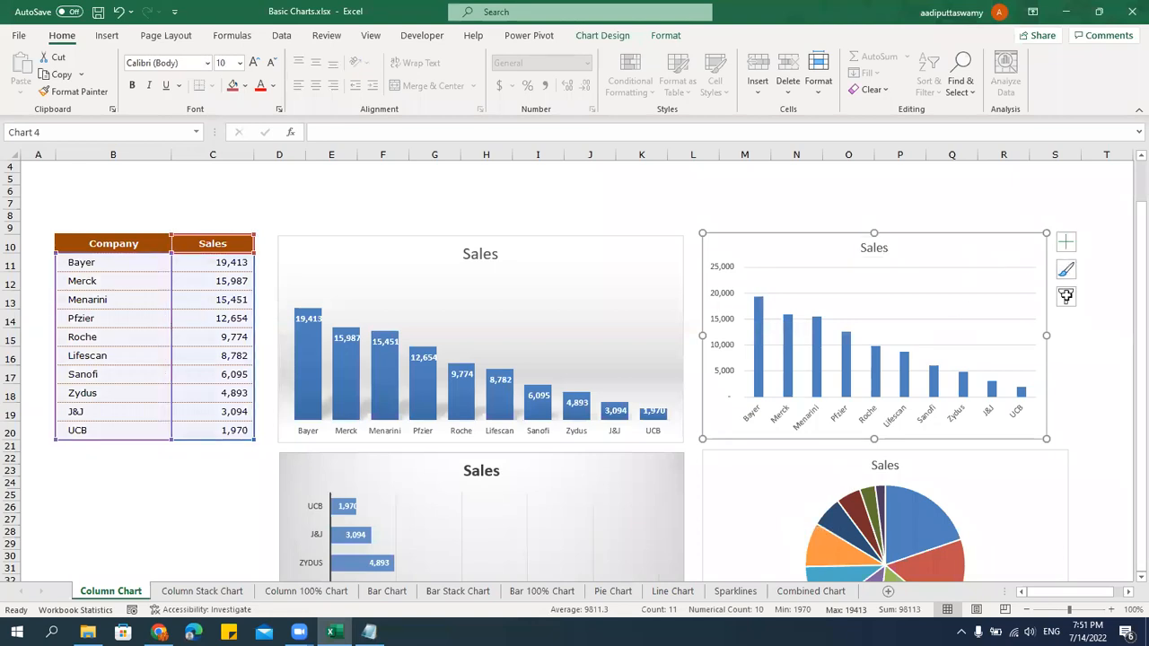
# Hide the primary horizontal and primary vertical axes of the new column chart.
pyautogui.click(1065, 242)
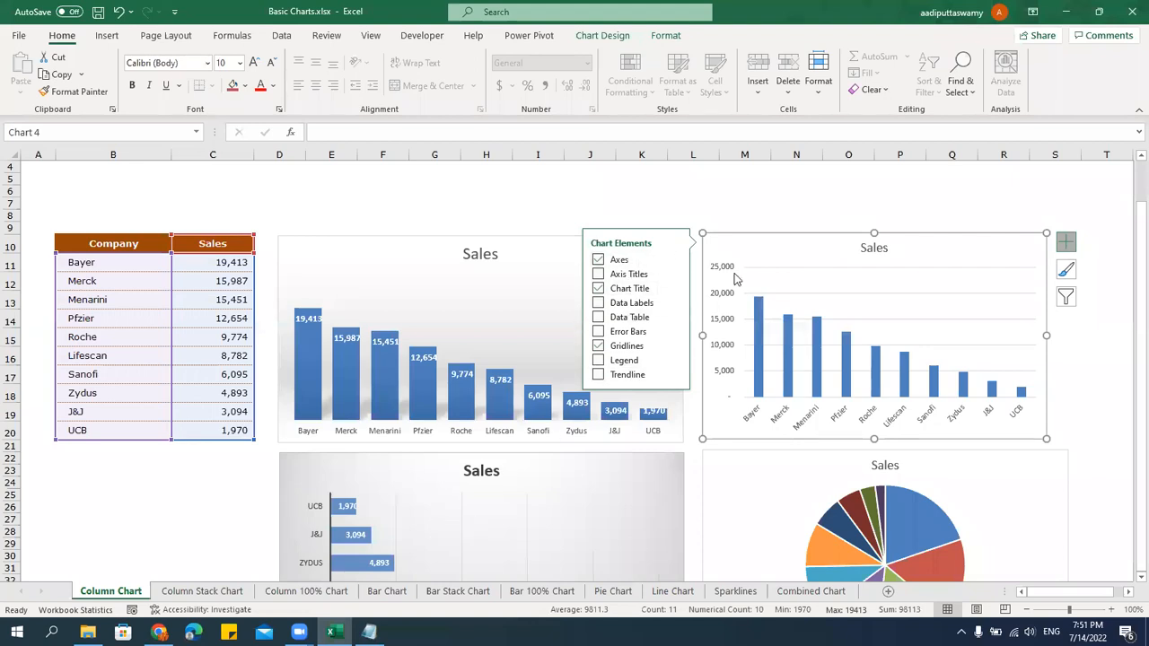
pyautogui.click(673, 260)
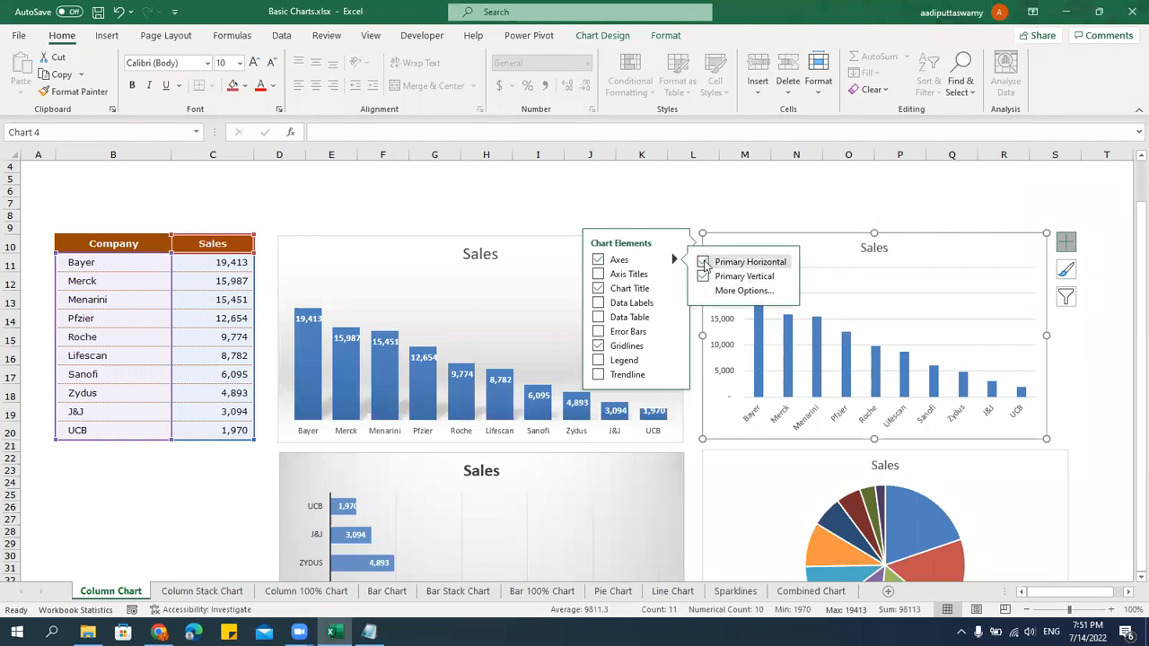
pyautogui.click(704, 263)
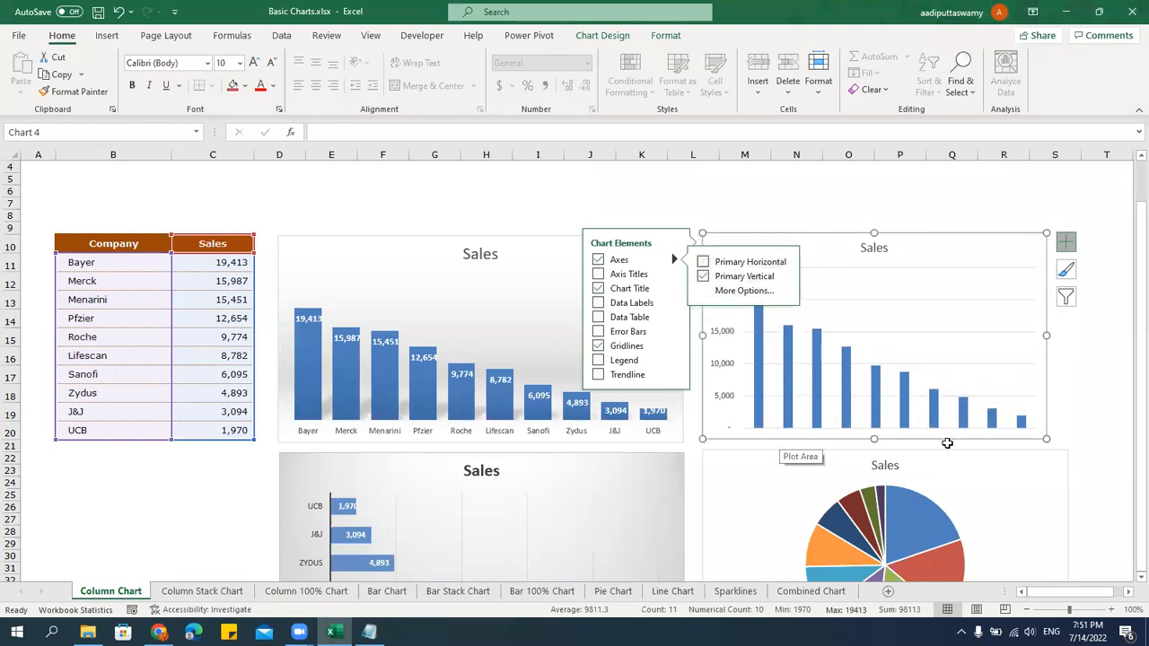
pyautogui.click(705, 278)
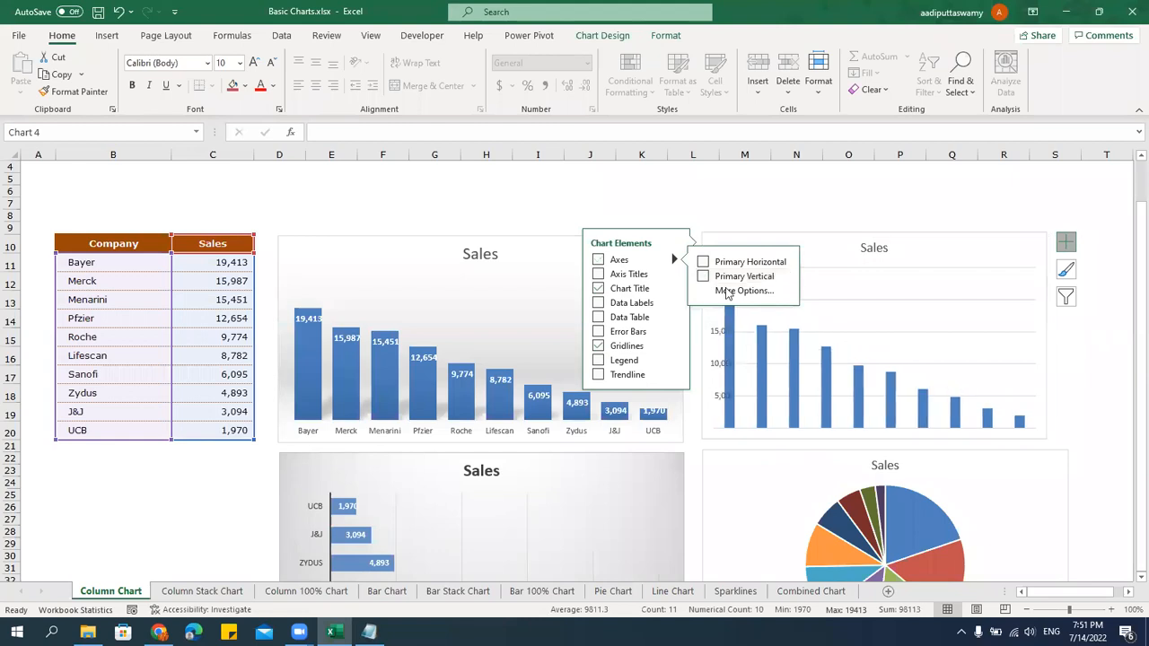
# Turn the primary horizontal and primary vertical axes of the new column chart back on.
pyautogui.click(704, 262)
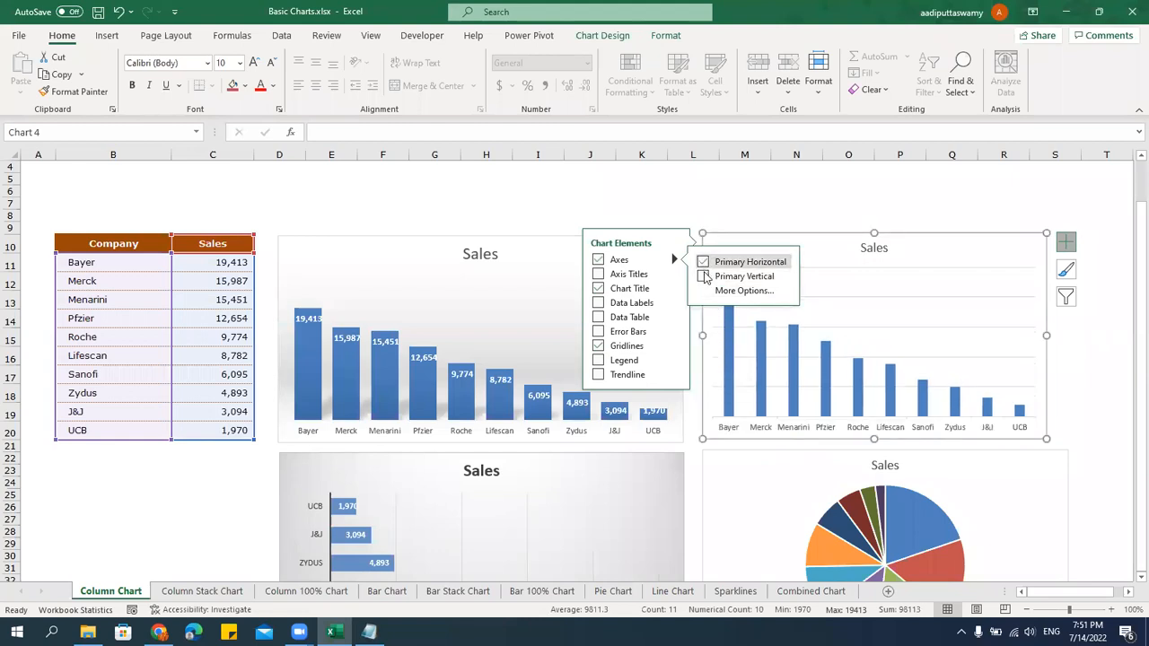
pyautogui.click(704, 277)
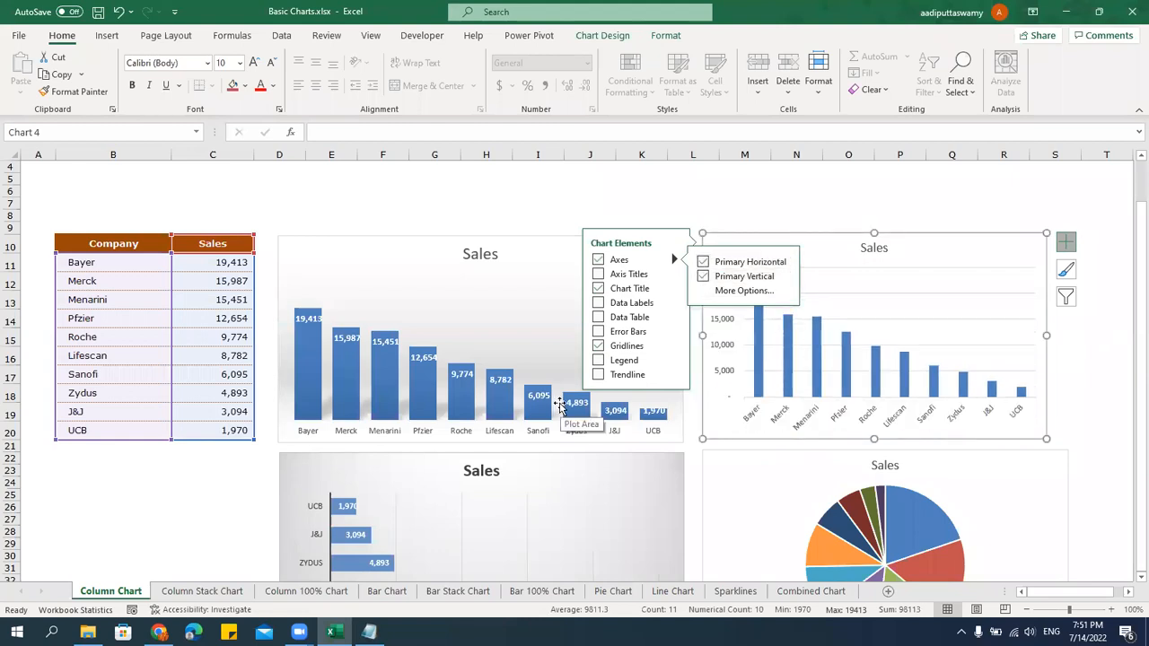
pyautogui.click(525, 217)
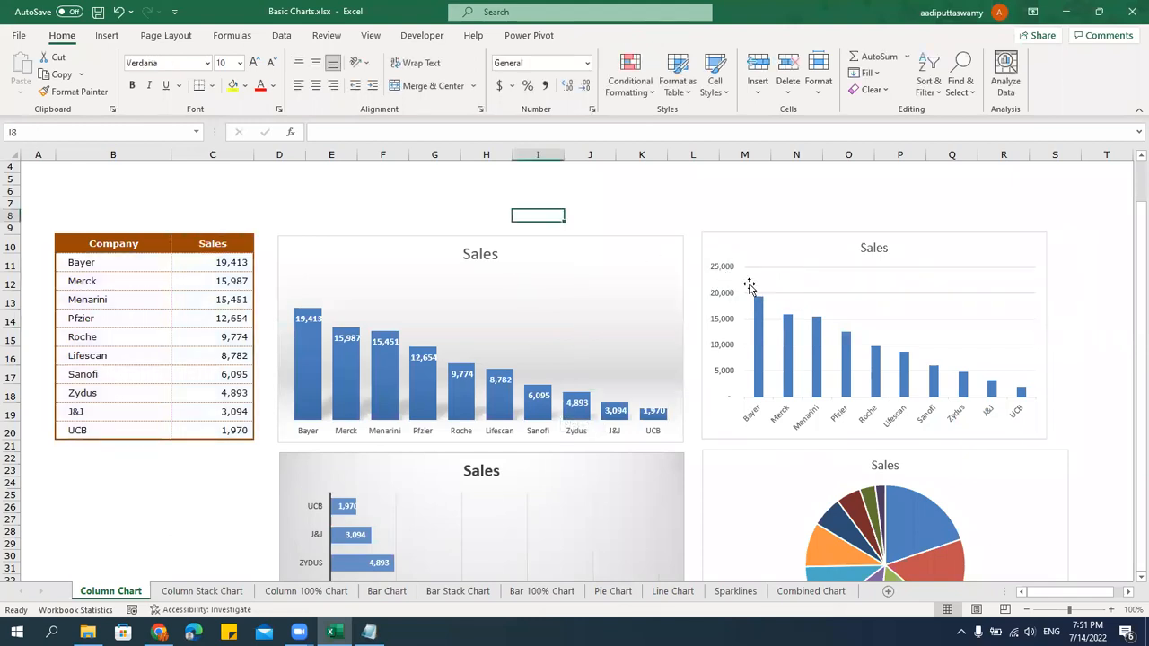
# Try showing the primary vertical axis on the shaded column chart beside the data table.
pyautogui.click(771, 236)
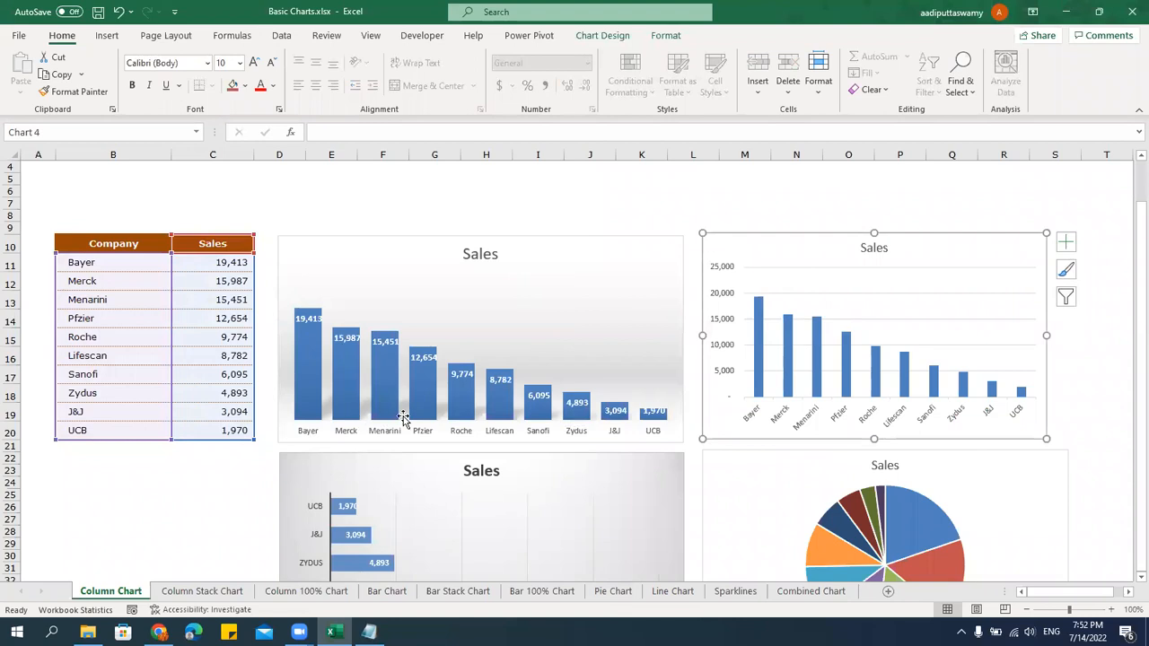
pyautogui.click(609, 240)
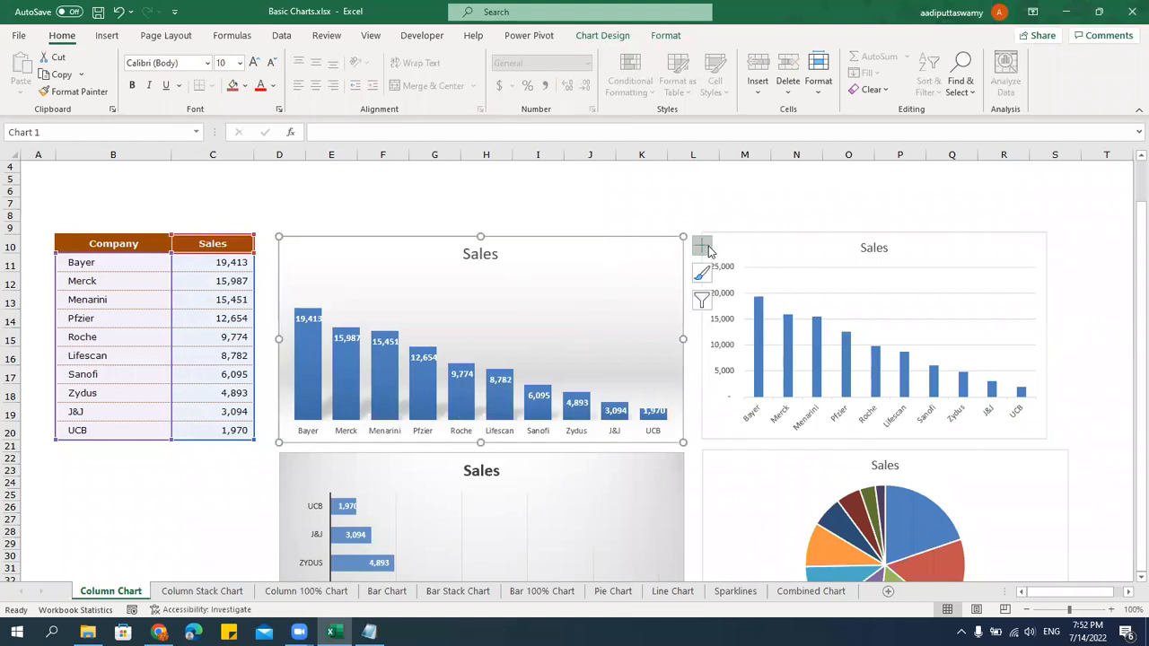
pyautogui.click(701, 245)
pyautogui.click(812, 263)
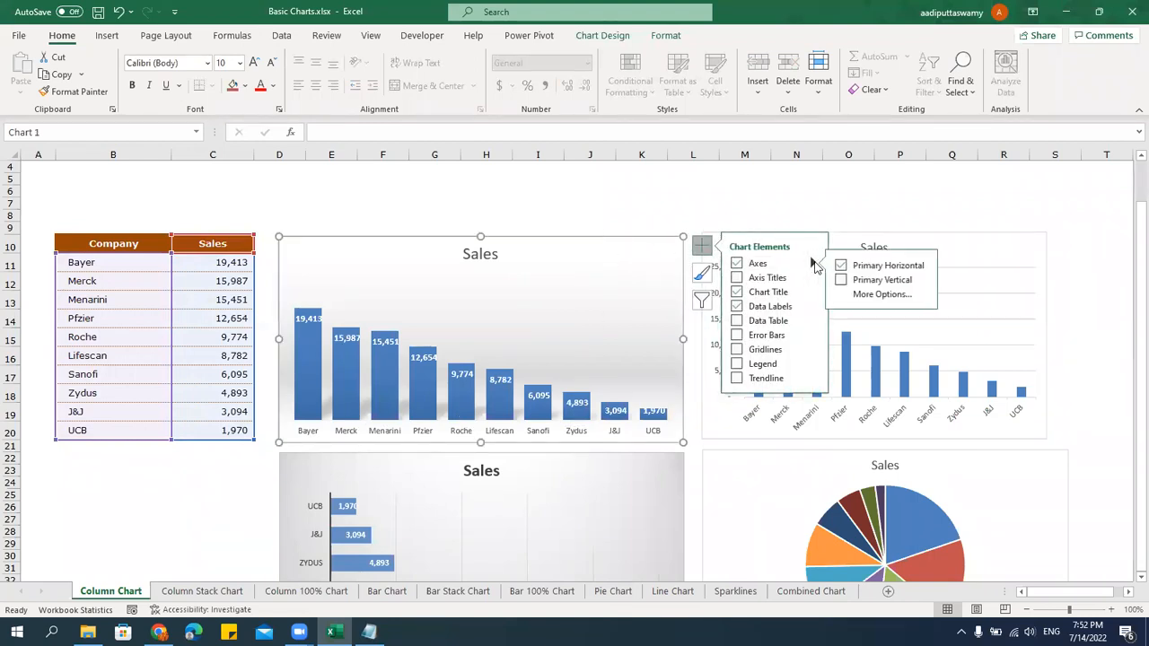
pyautogui.click(841, 280)
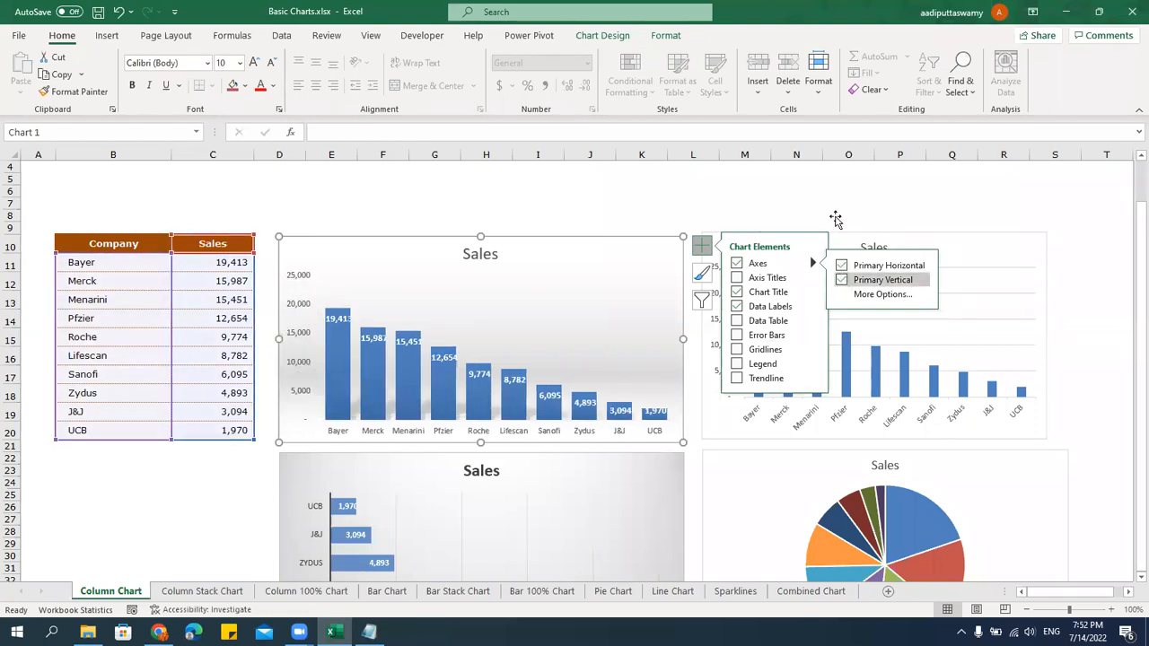
pyautogui.click(835, 204)
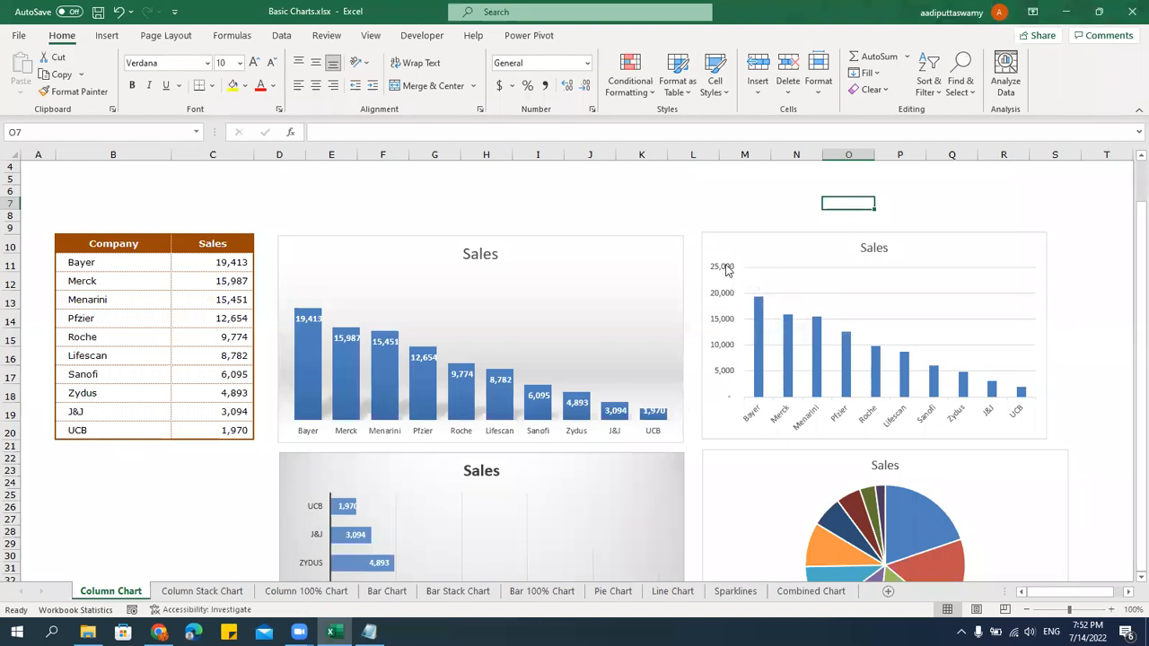
# Add axis titles to the new column chart and name the vertical axis title Sales.
pyautogui.click(806, 421)
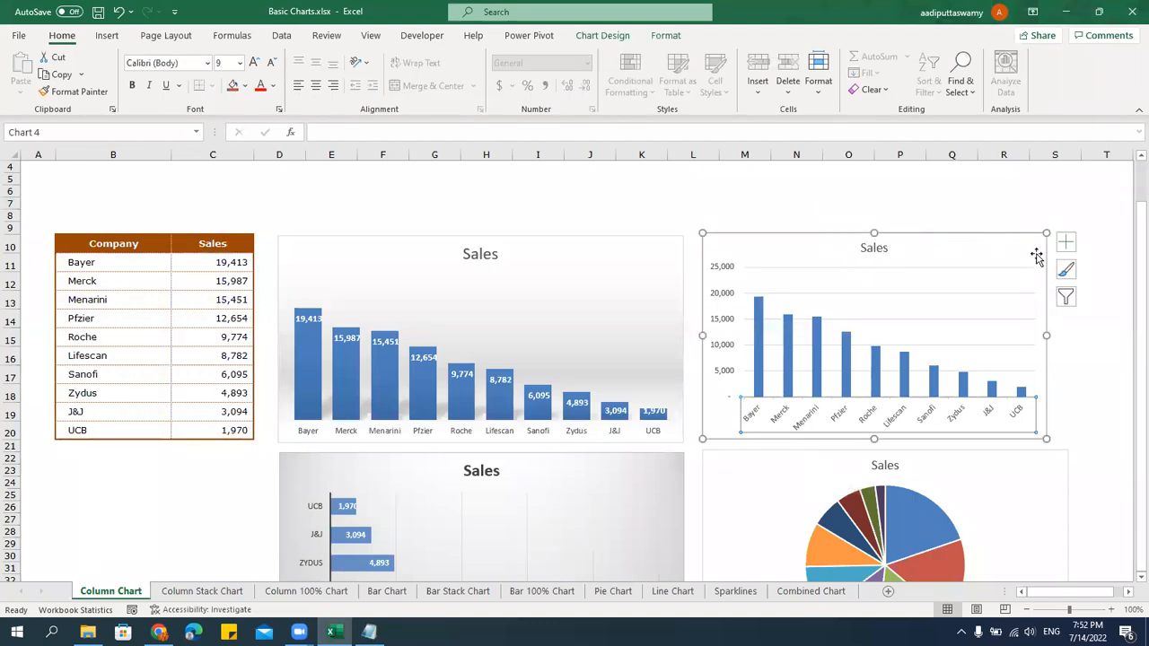
pyautogui.click(1065, 244)
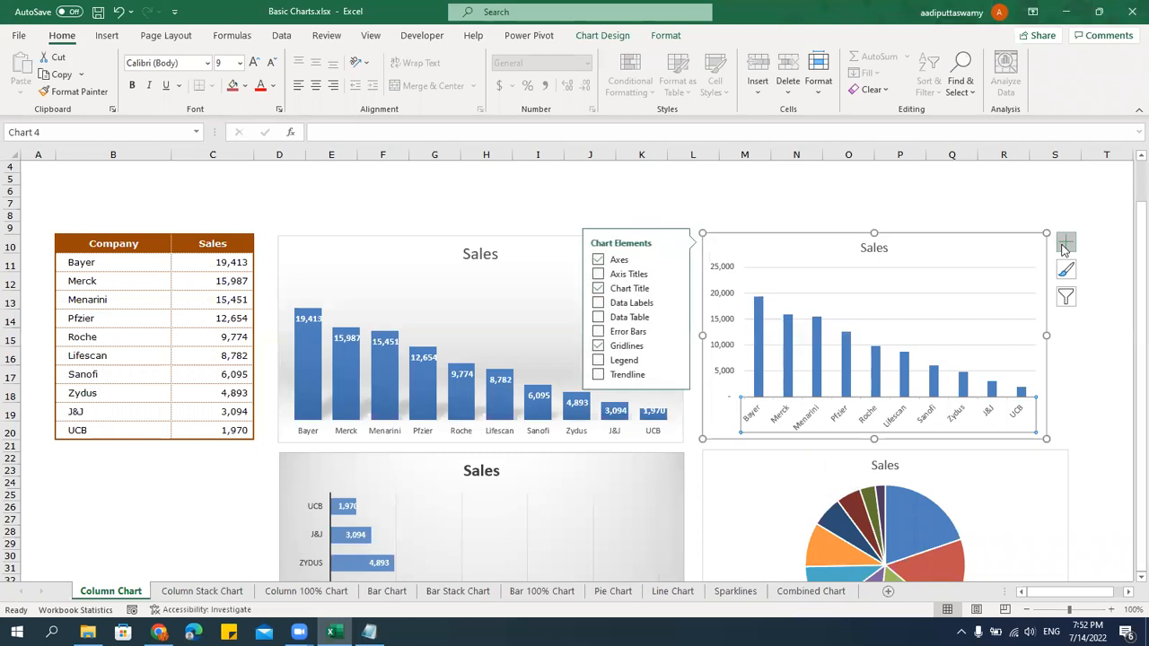
pyautogui.click(627, 277)
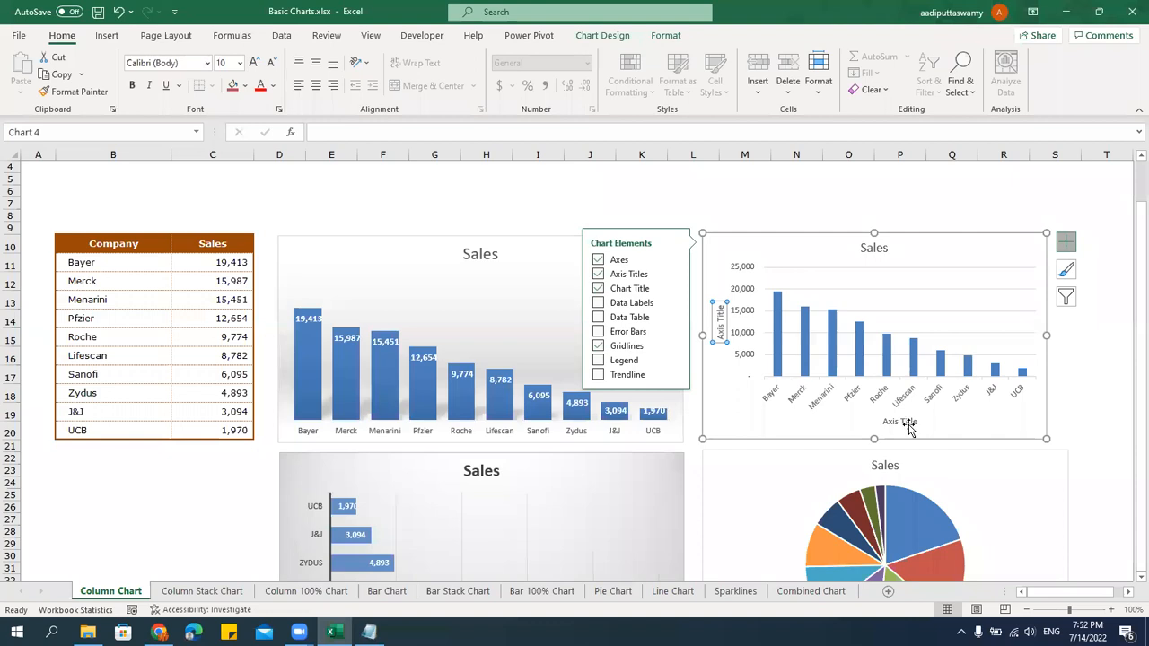
pyautogui.click(719, 314)
pyautogui.moveTo(717, 307); pyautogui.dragTo(738, 357)
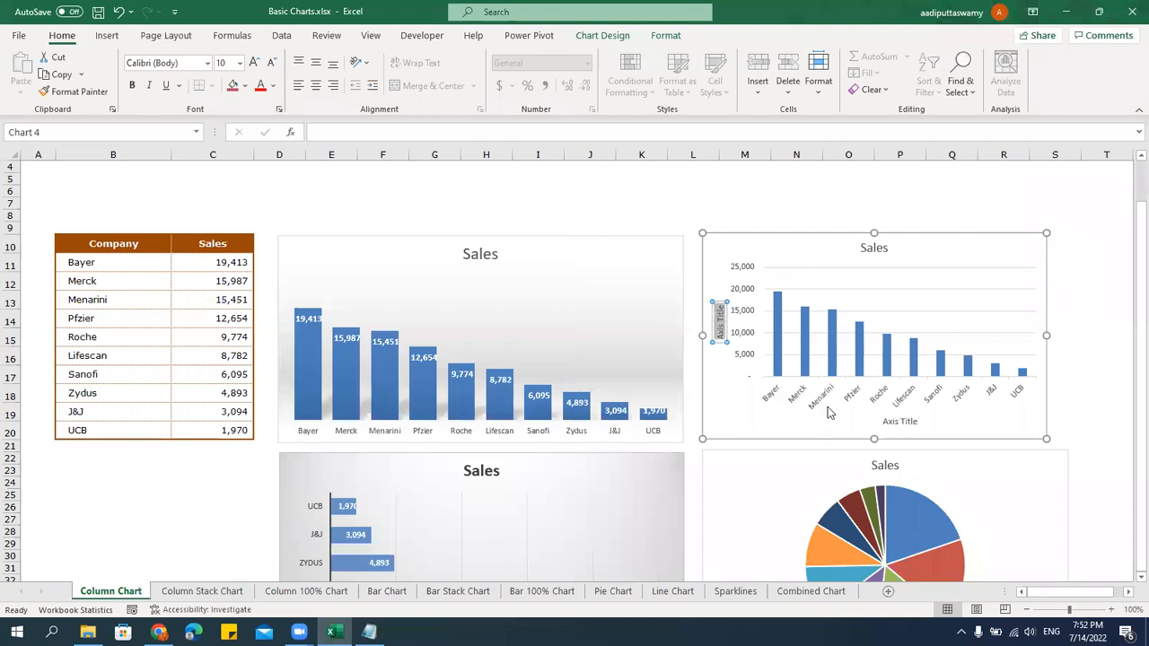
pyautogui.write('Sales')
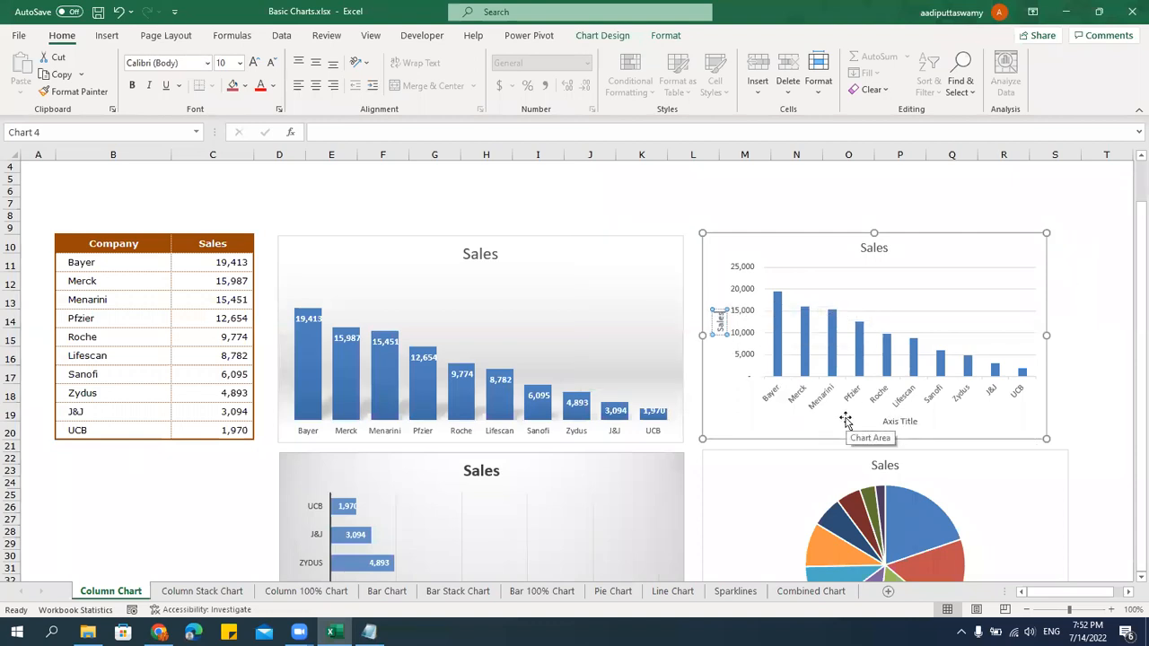
# Name the horizontal axis title of the new column chart Company.
pyautogui.click(901, 421)
pyautogui.moveTo(879, 421); pyautogui.dragTo(925, 422)
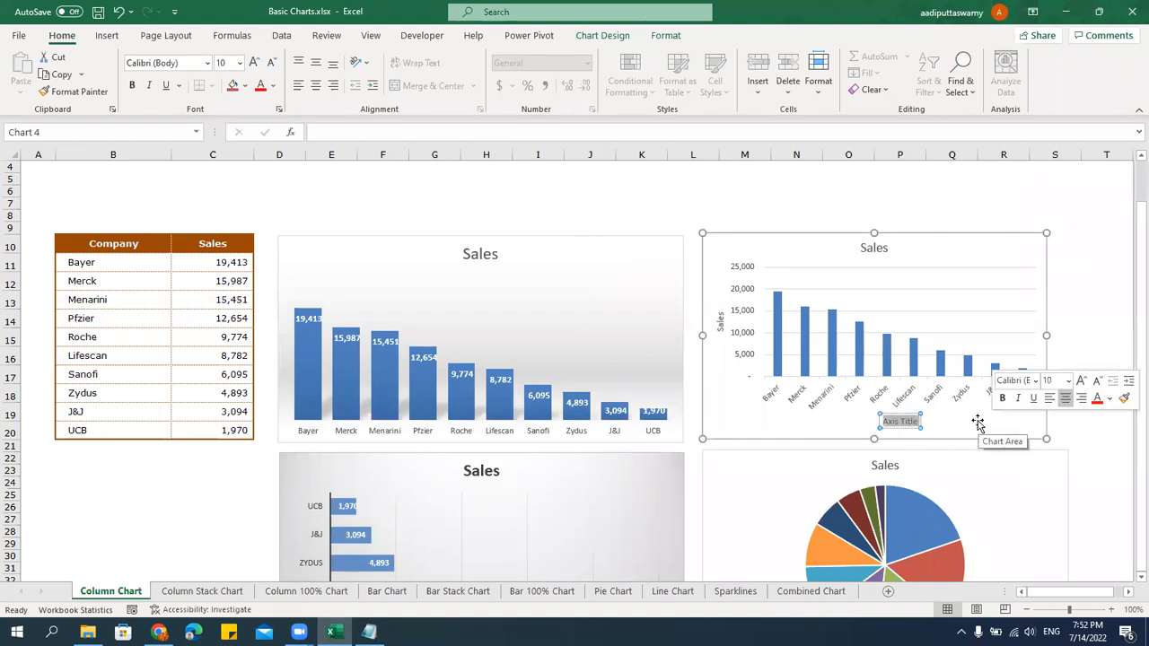
pyautogui.write('Company')
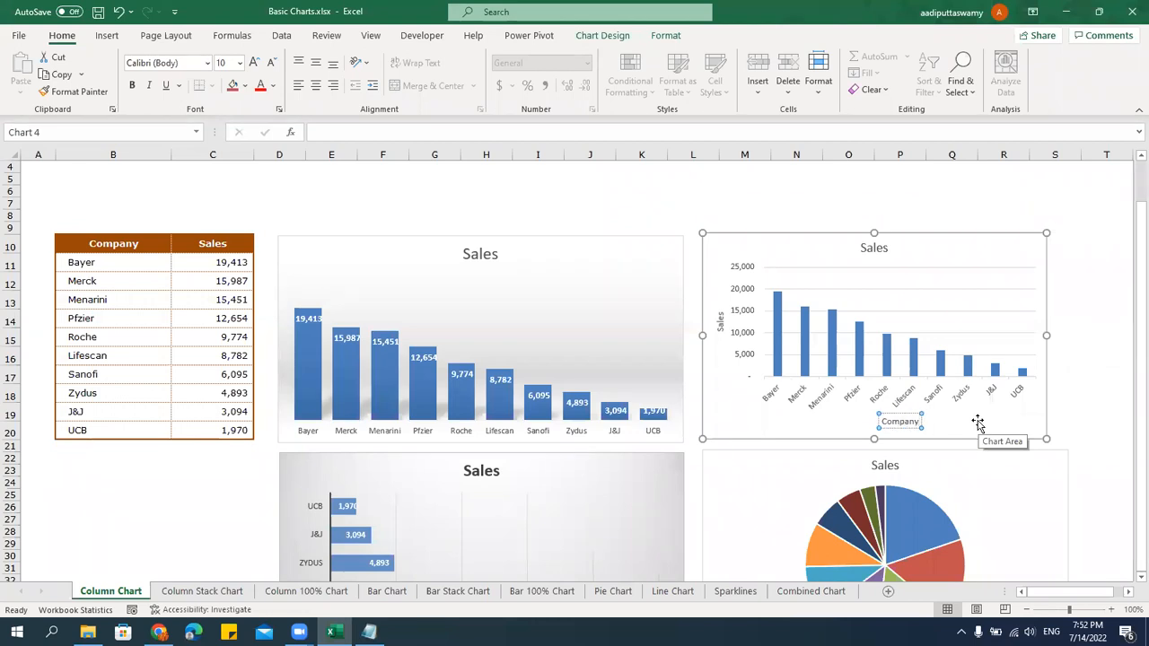
pyautogui.click(797, 215)
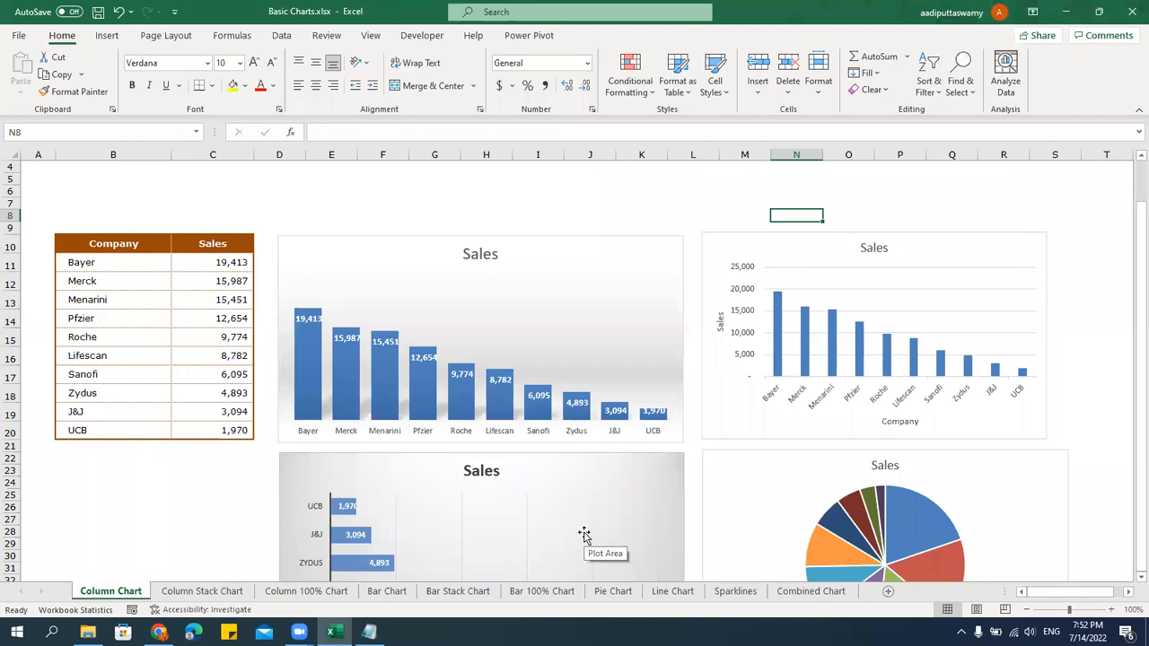
# Select the new column chart's title text to show that it is editable, leaving its wording as it is.
pyautogui.click(890, 250)
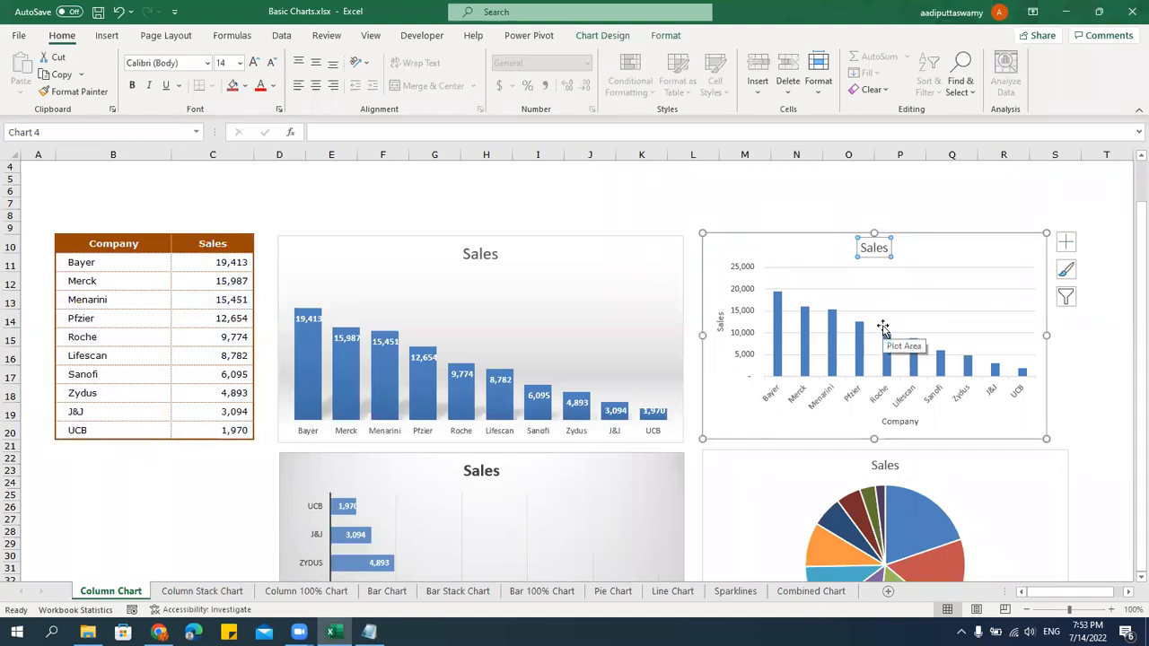
pyautogui.click(875, 249)
pyautogui.doubleClick(875, 248)
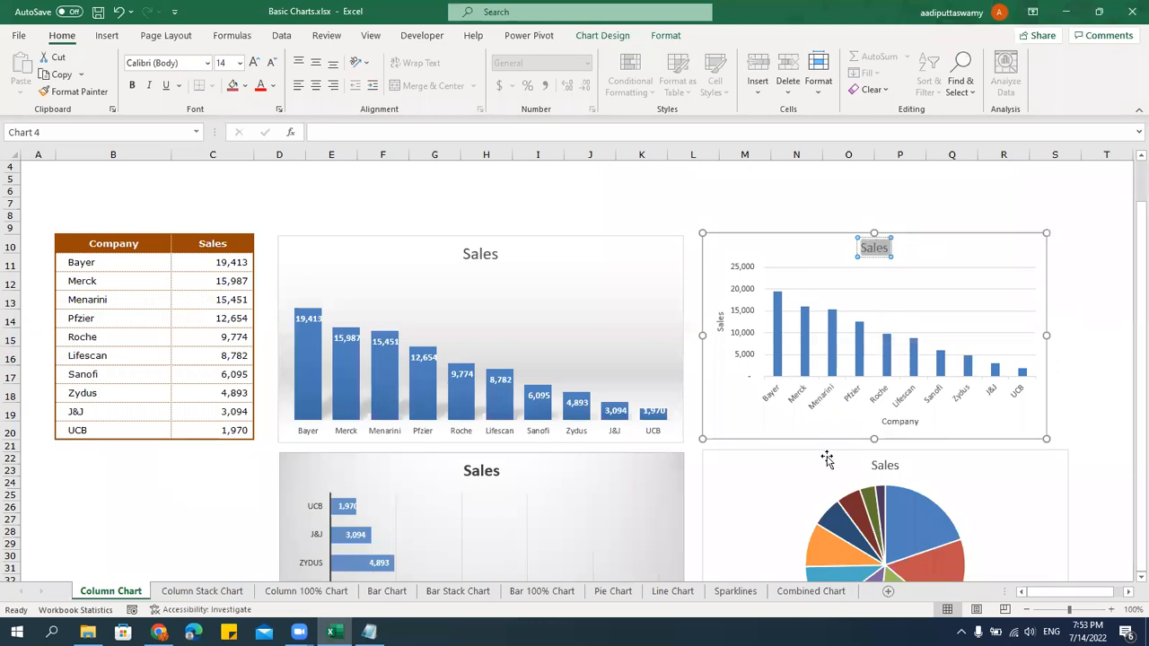
pyautogui.click(940, 239)
# Delete the horizontal gridlines of the new column chart, and turn them back on.
pyautogui.click(1000, 267)
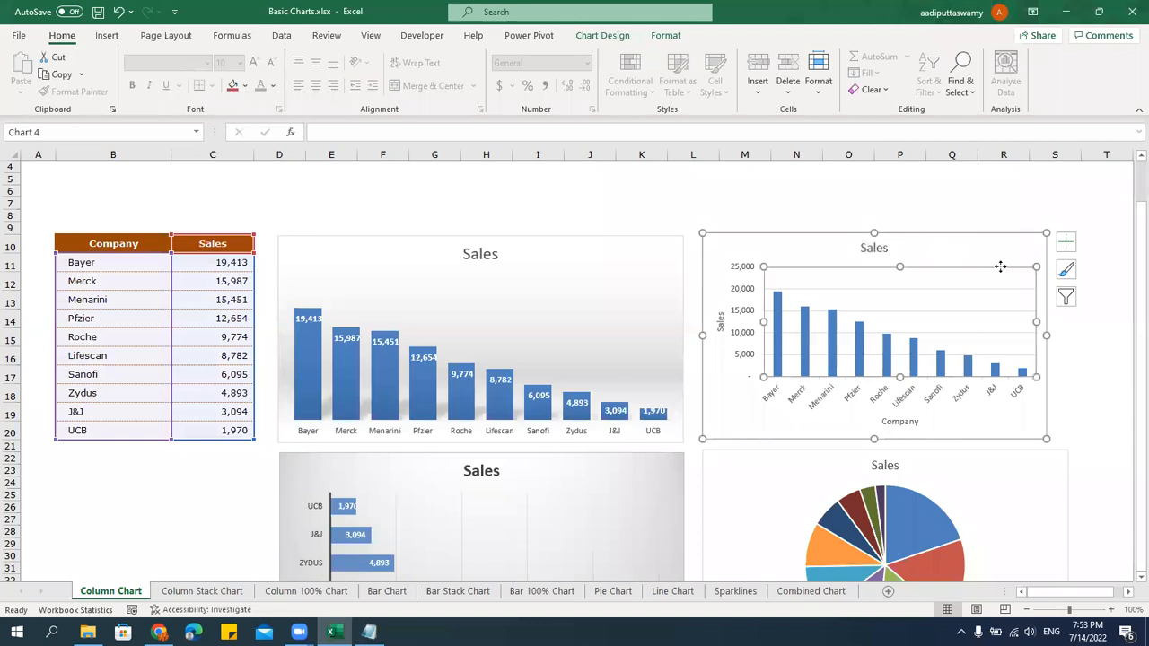
pyautogui.click(993, 289)
pyautogui.press('Escape')
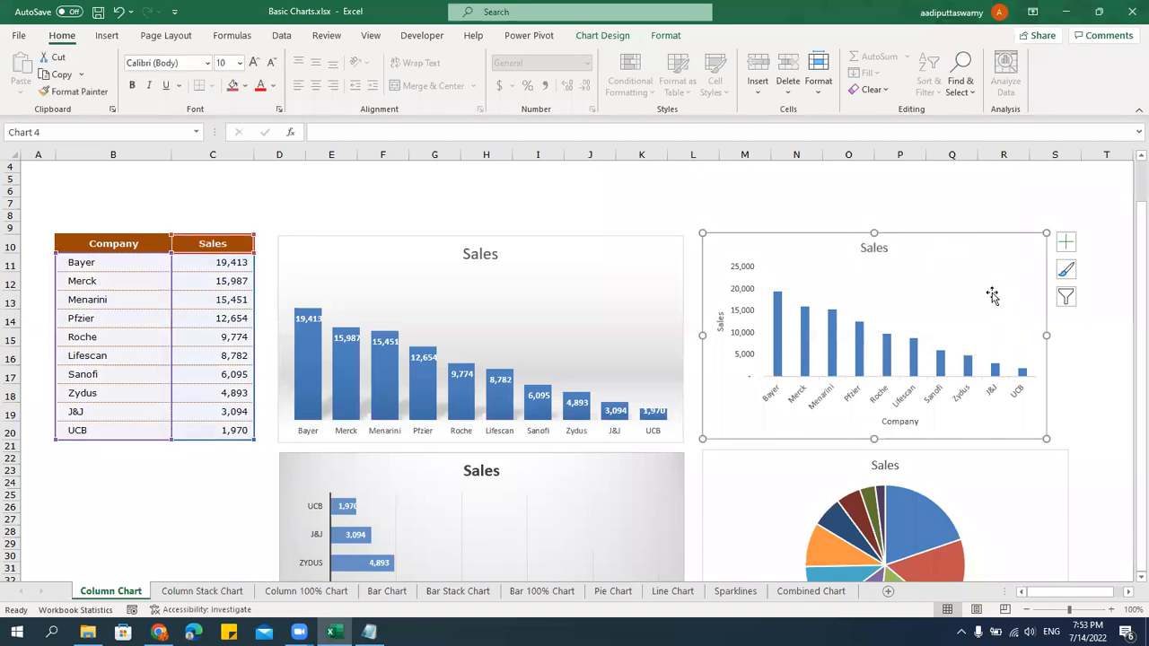
pyautogui.click(1066, 242)
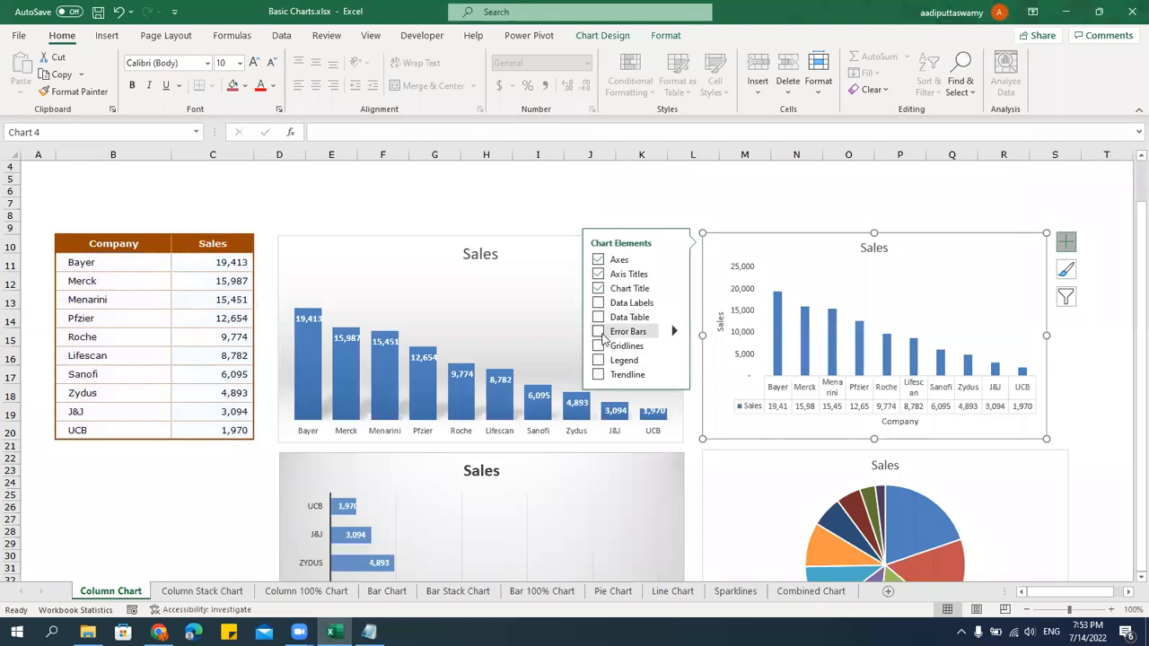
pyautogui.click(598, 345)
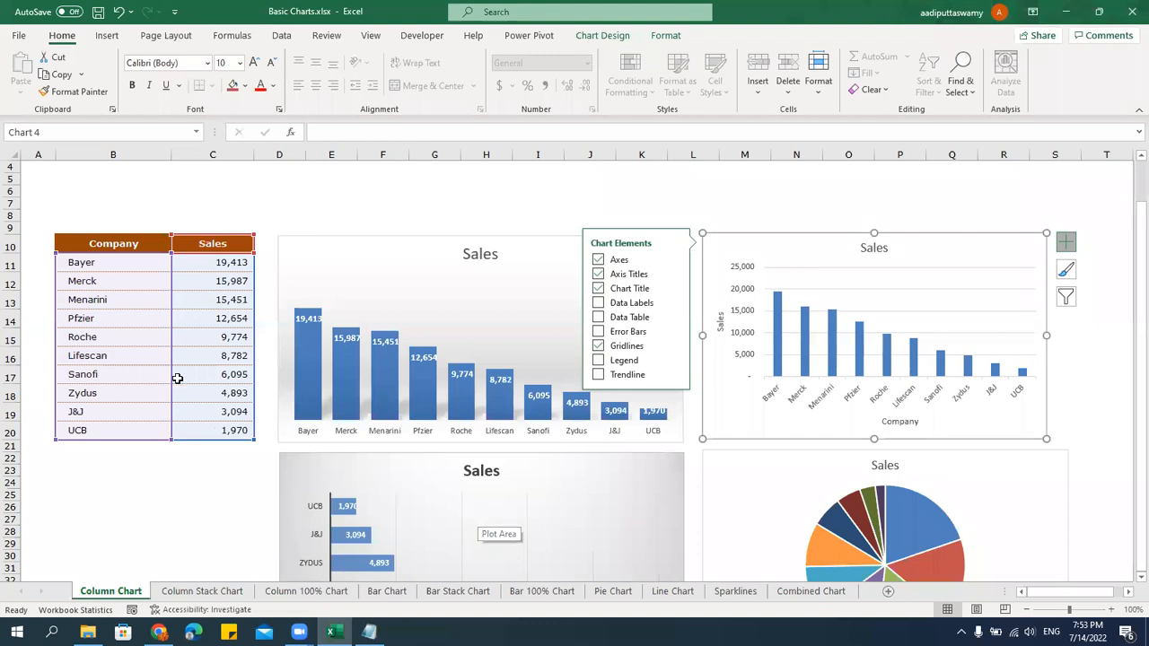
# Add a data table and data labels to the new column chart.
pyautogui.click(598, 317)
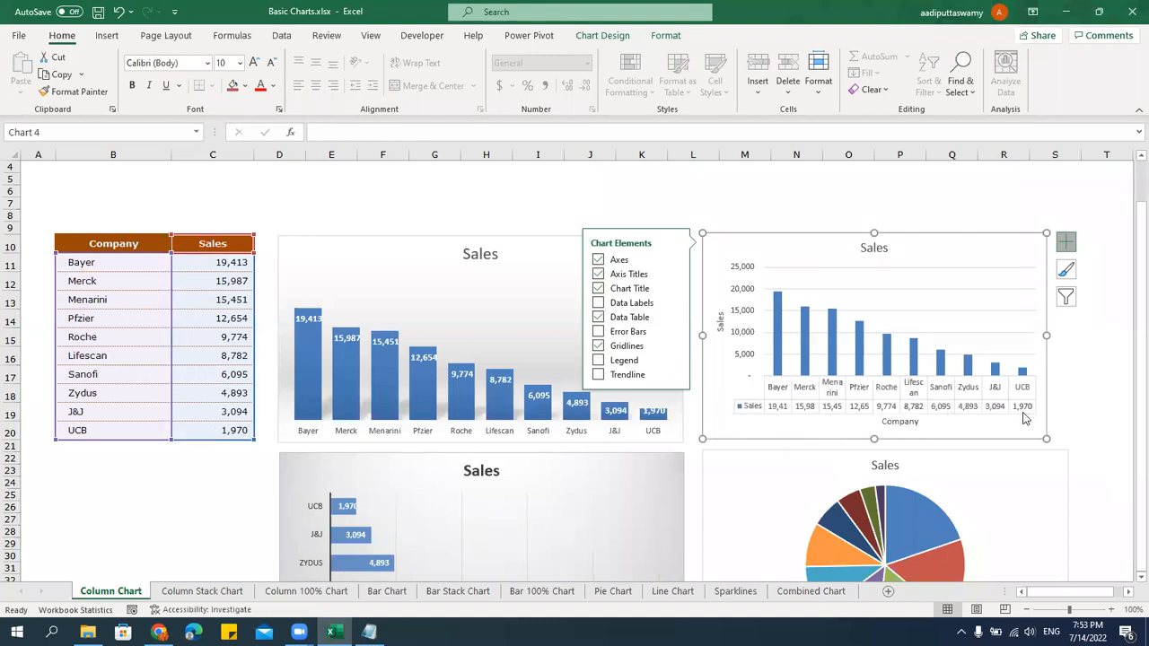
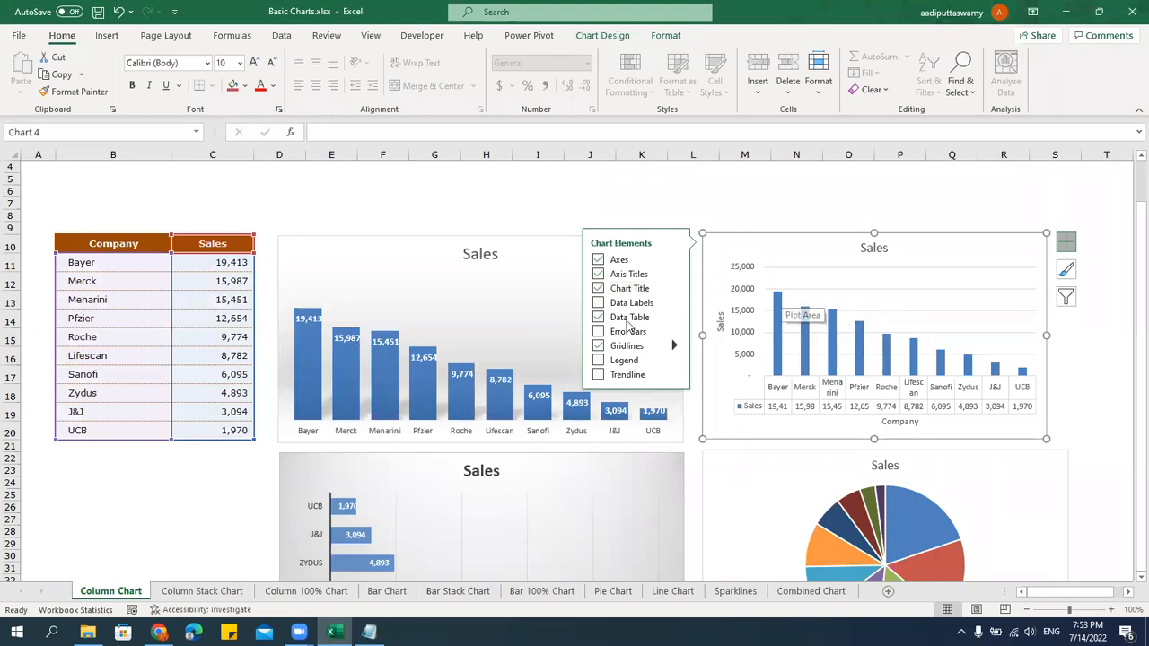
pyautogui.click(598, 303)
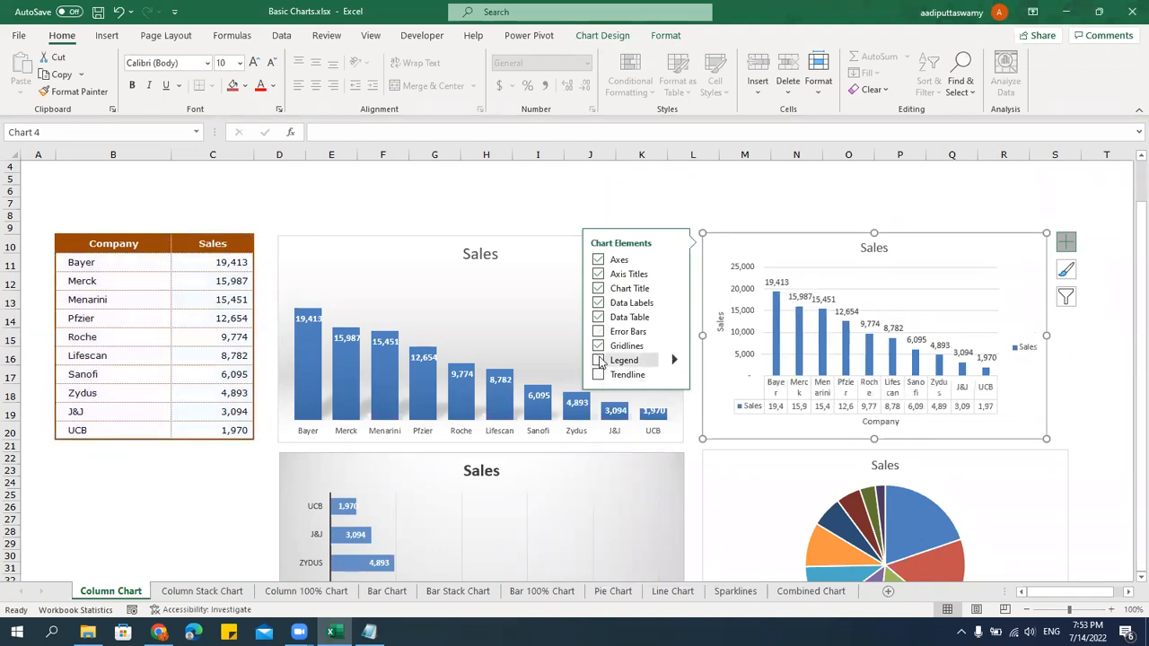
pyautogui.click(888, 202)
# Compare the pie chart's company legend and slice colours with the single data series of the new column chart.
pyautogui.scroll(-3, 929, 341)
pyautogui.click(808, 543)
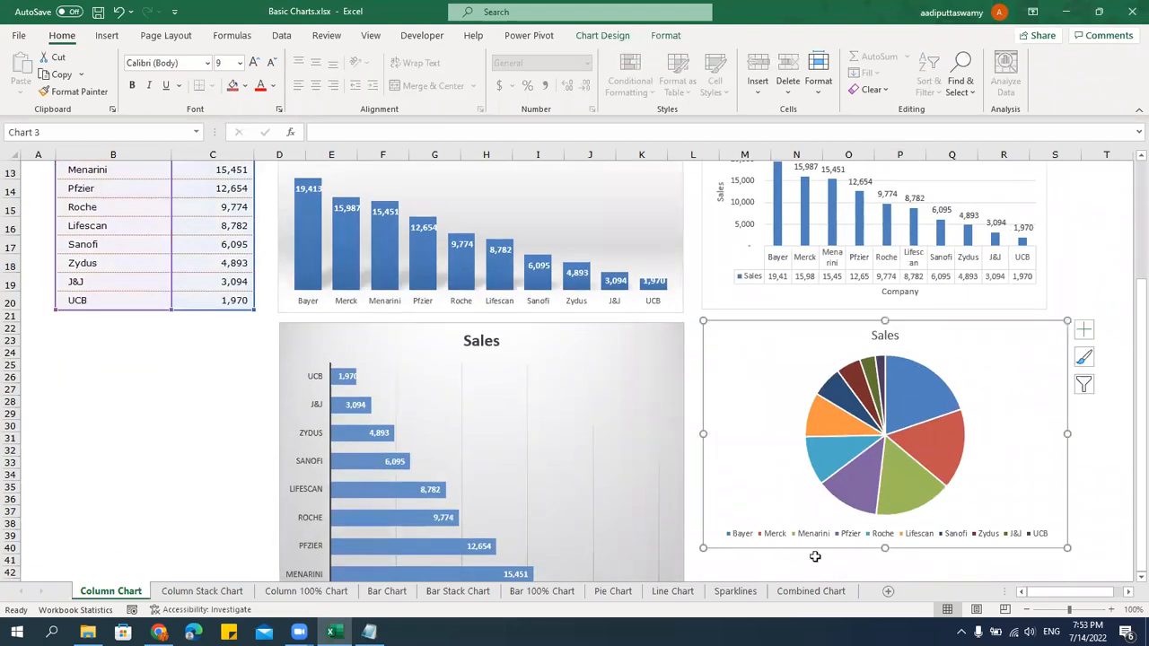
pyautogui.click(741, 536)
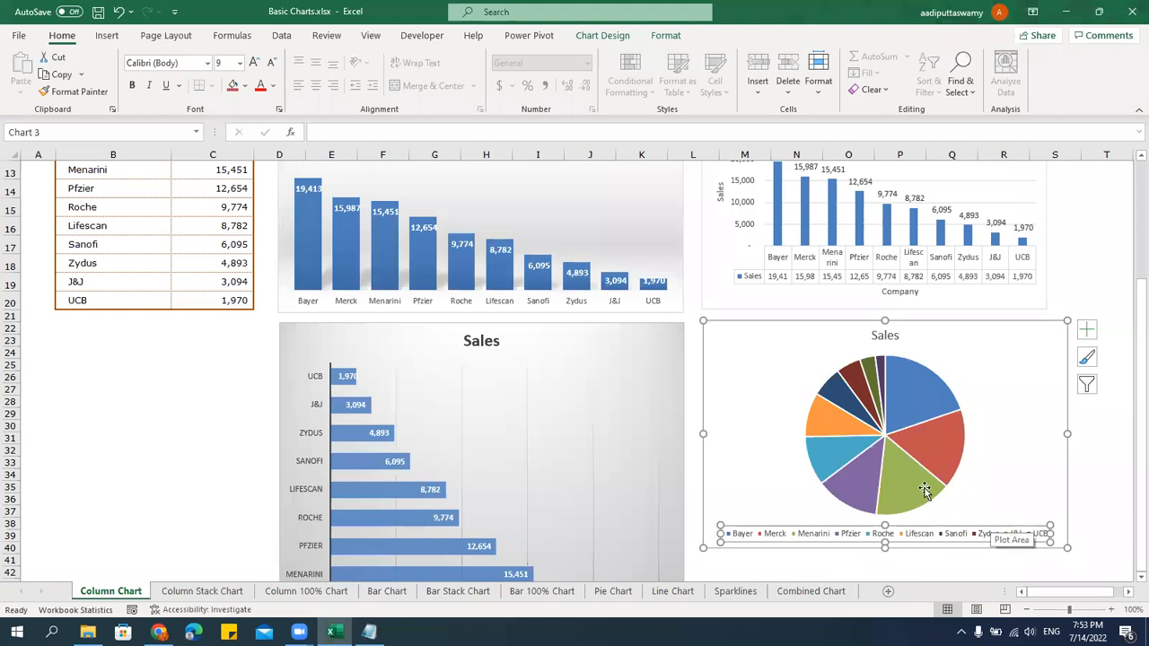
pyautogui.click(893, 477)
pyautogui.click(859, 378)
pyautogui.scroll(2, 905, 504)
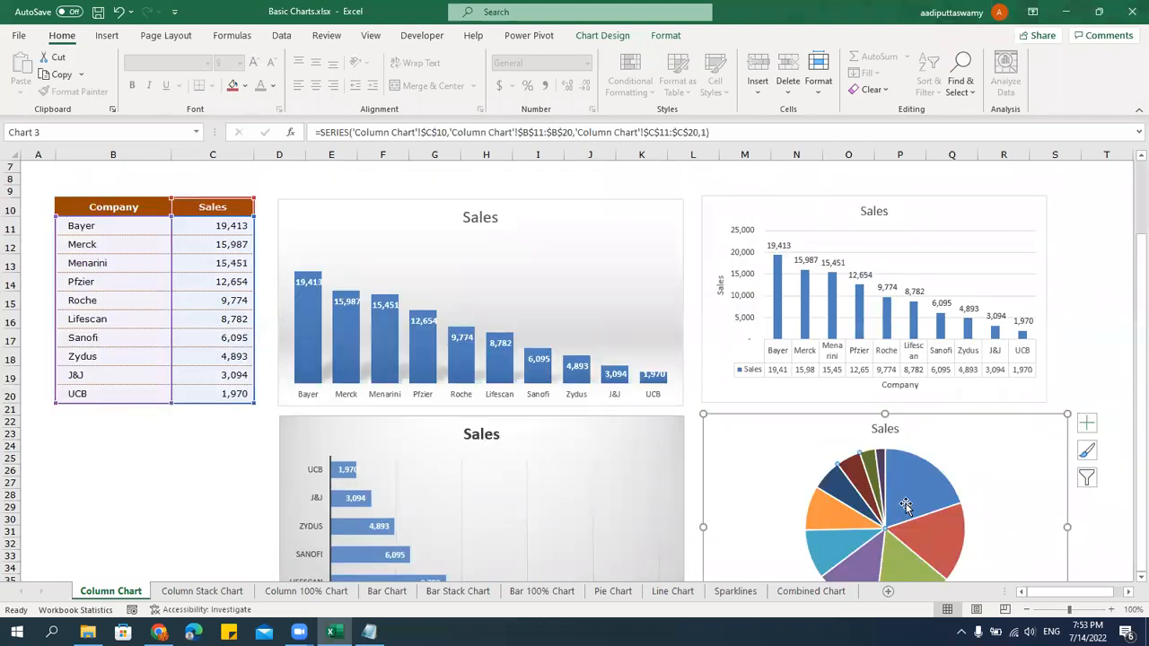
pyautogui.click(777, 334)
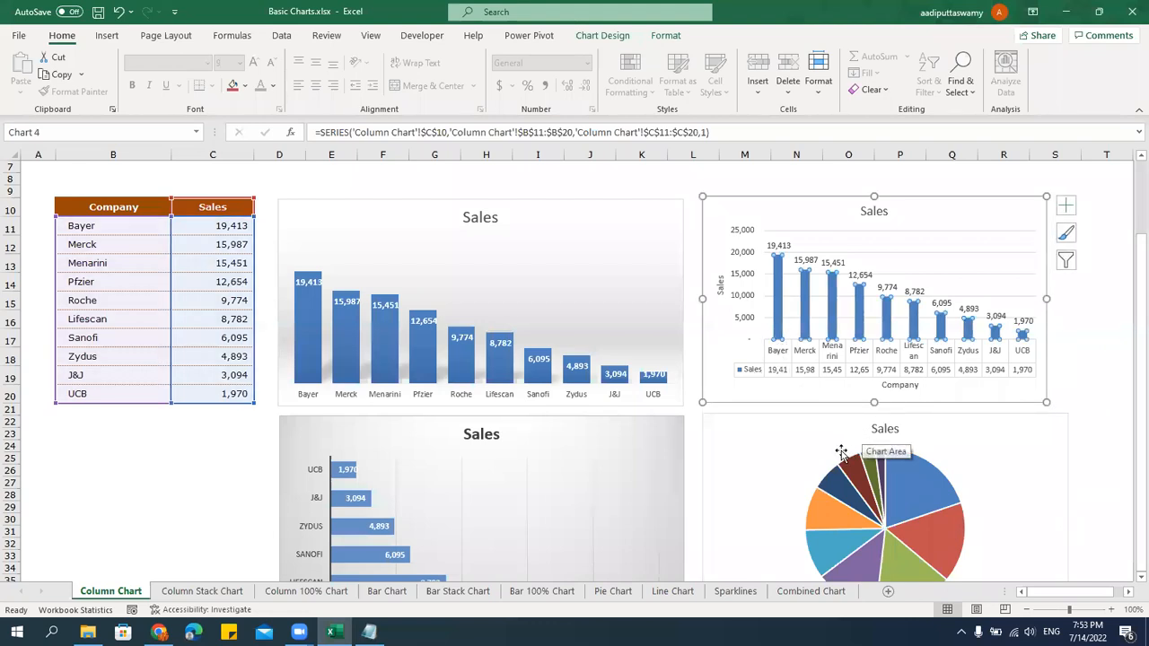
pyautogui.click(704, 171)
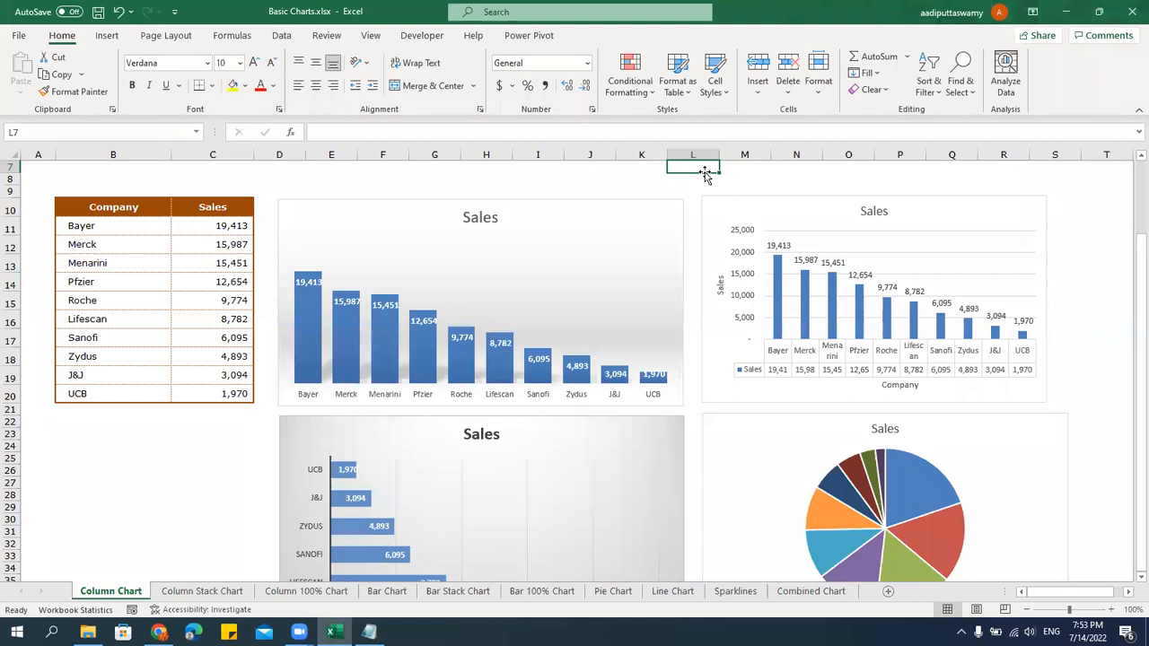
# Compare the single-series sales charts with the 2010 to 2012 figures in C10:E20 on the Column Stack Chart sheet.
pyautogui.click(410, 215)
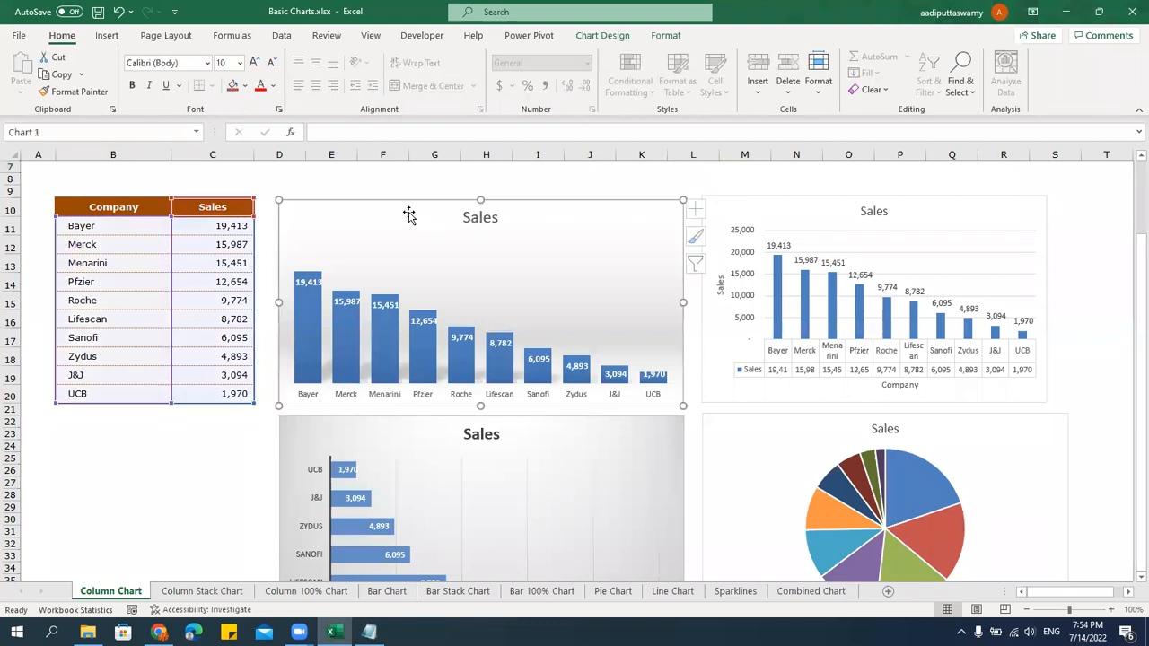
pyautogui.click(787, 428)
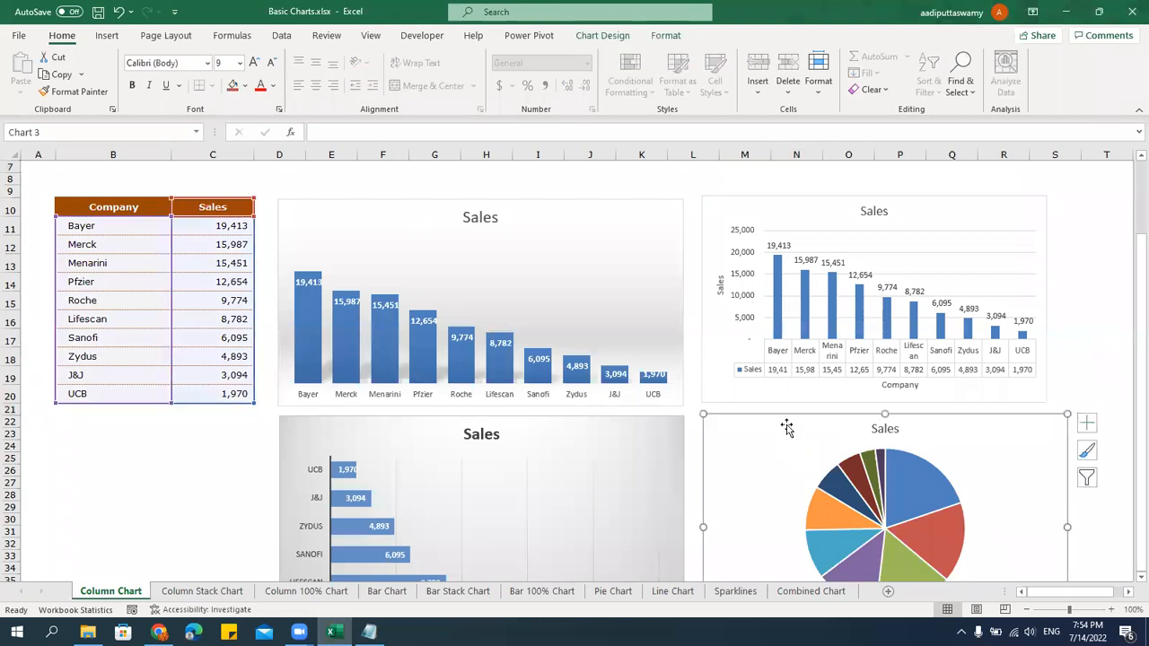
pyautogui.click(227, 593)
pyautogui.click(504, 388)
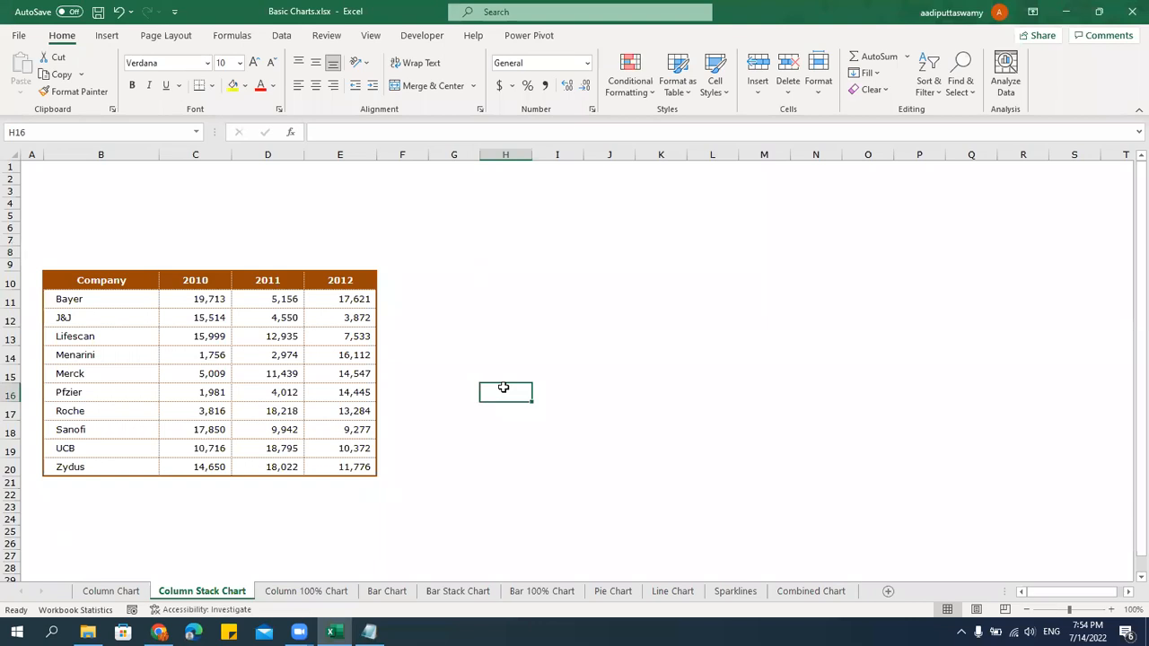
pyautogui.moveTo(209, 286); pyautogui.dragTo(341, 469)
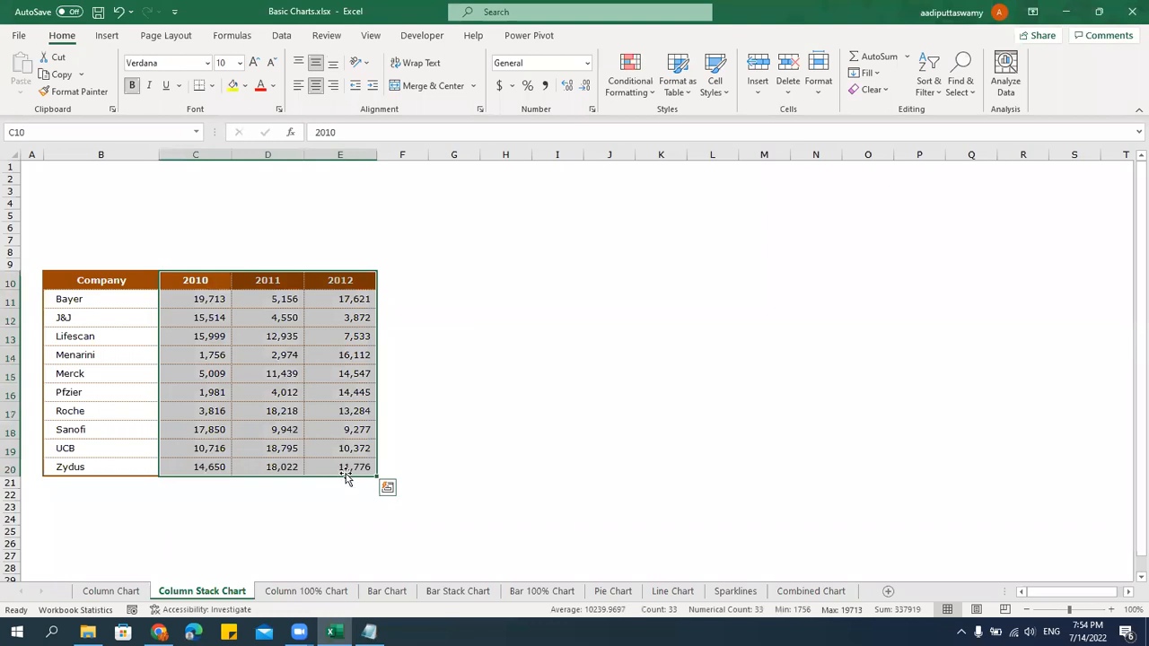
pyautogui.click(111, 591)
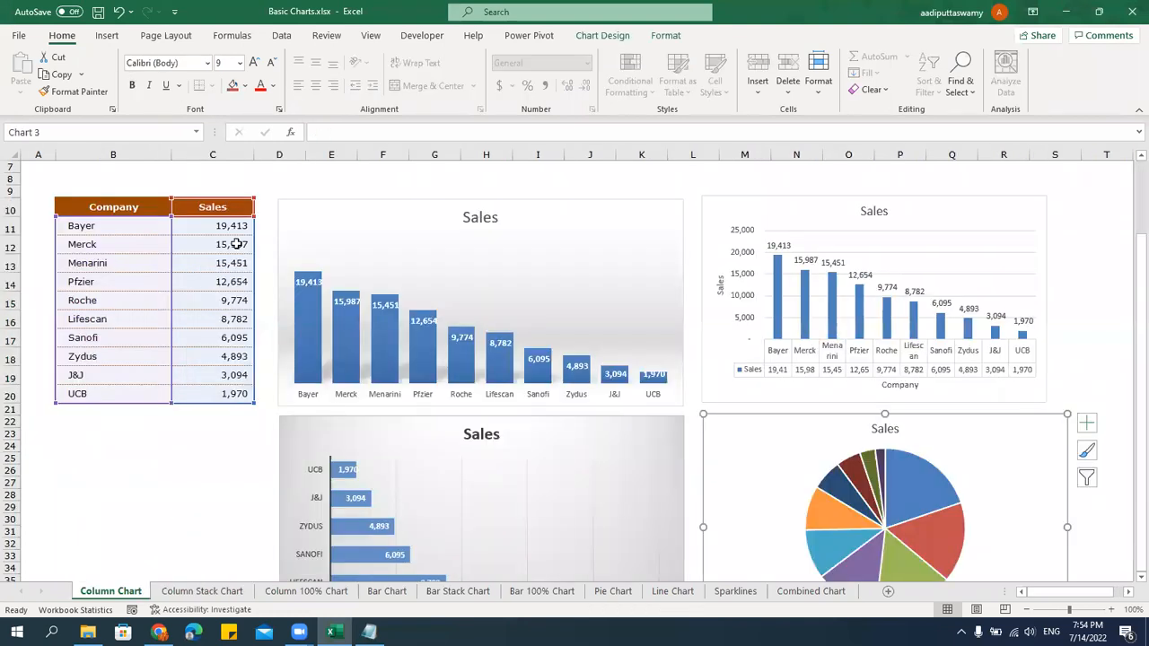
# Examine the 2010, 2011 and 2012 headers and the company names in B10:B20 on the Column Stack Chart sheet.
pyautogui.click(201, 592)
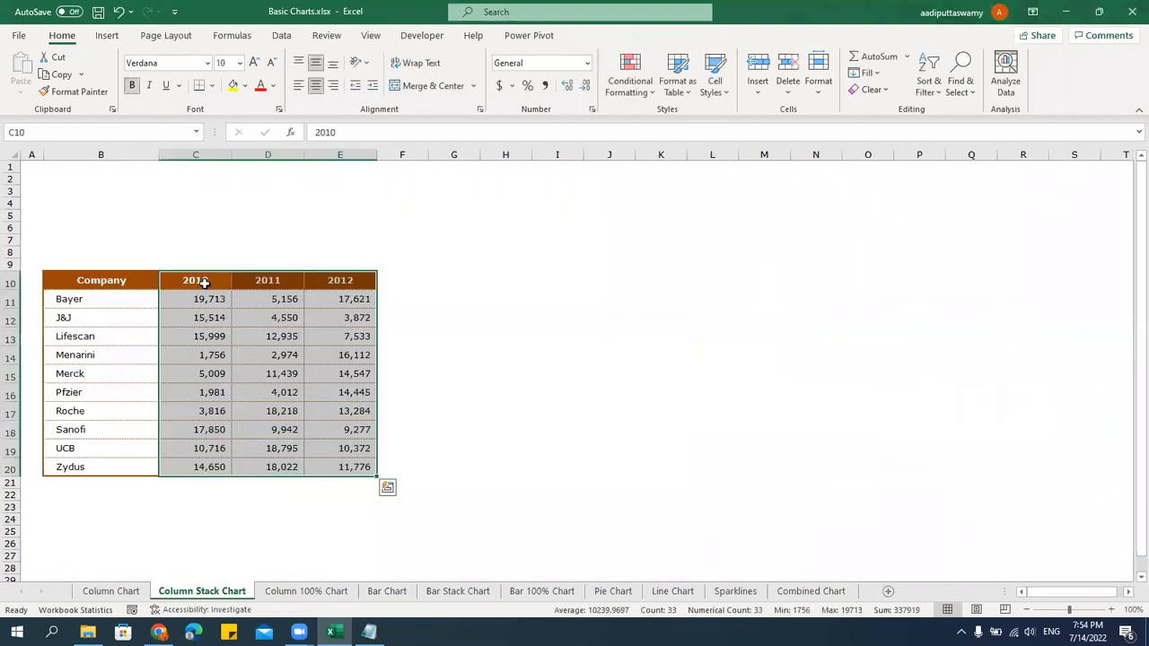
pyautogui.click(204, 283)
pyautogui.click(268, 280)
pyautogui.click(340, 281)
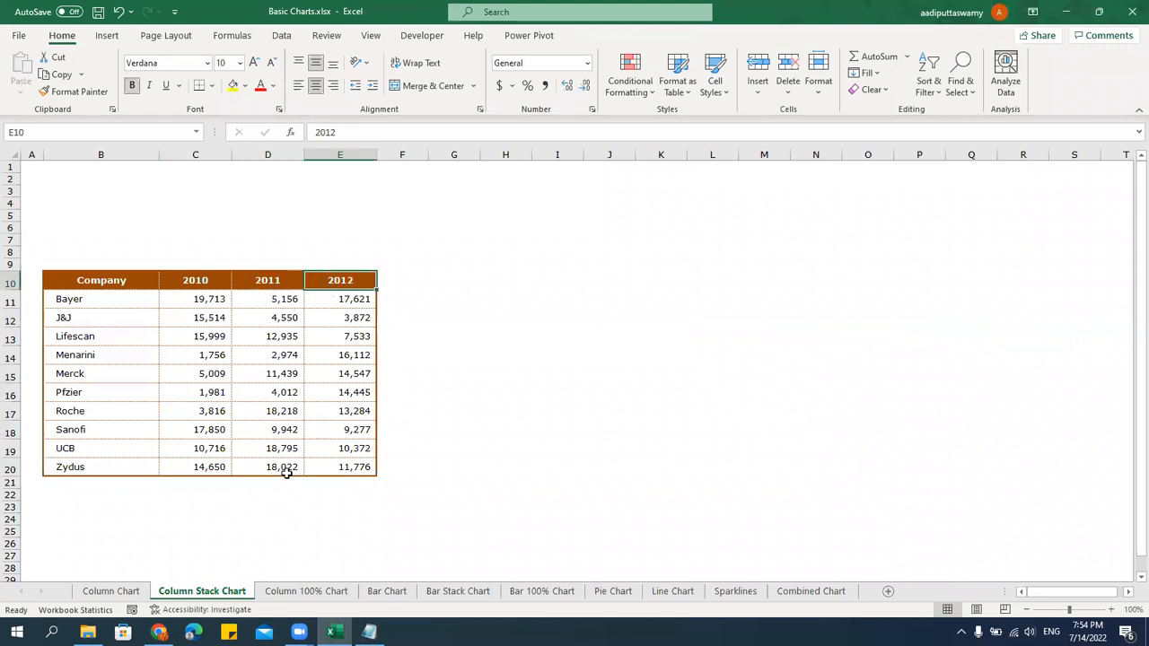
pyautogui.moveTo(114, 301); pyautogui.dragTo(106, 460)
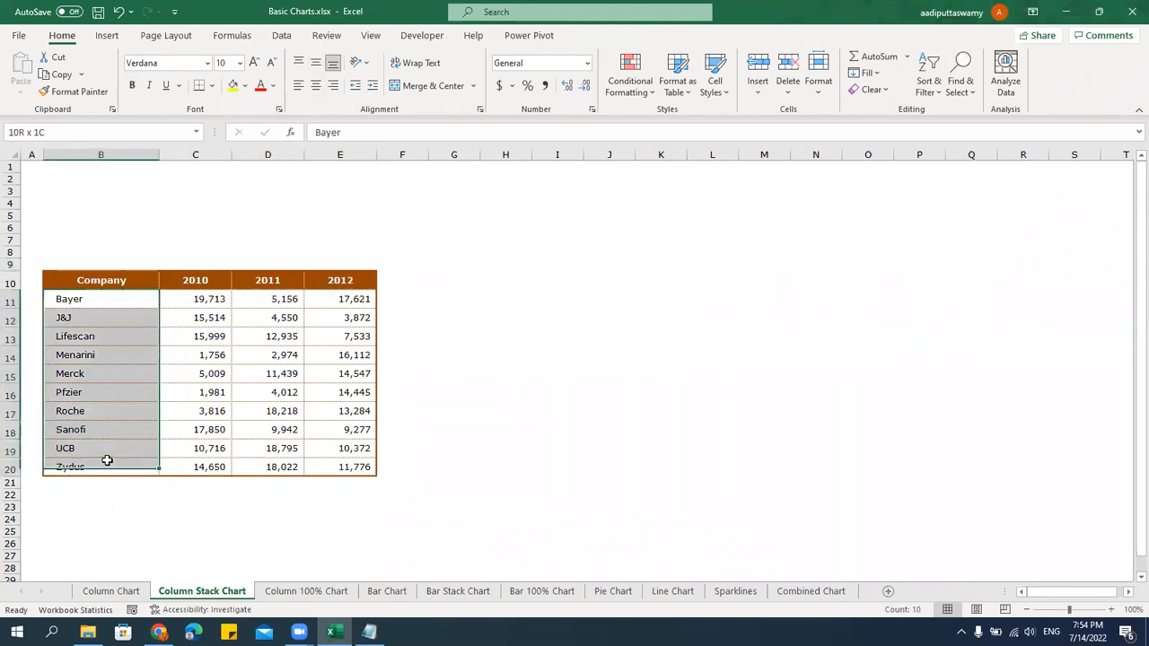
pyautogui.click(127, 281)
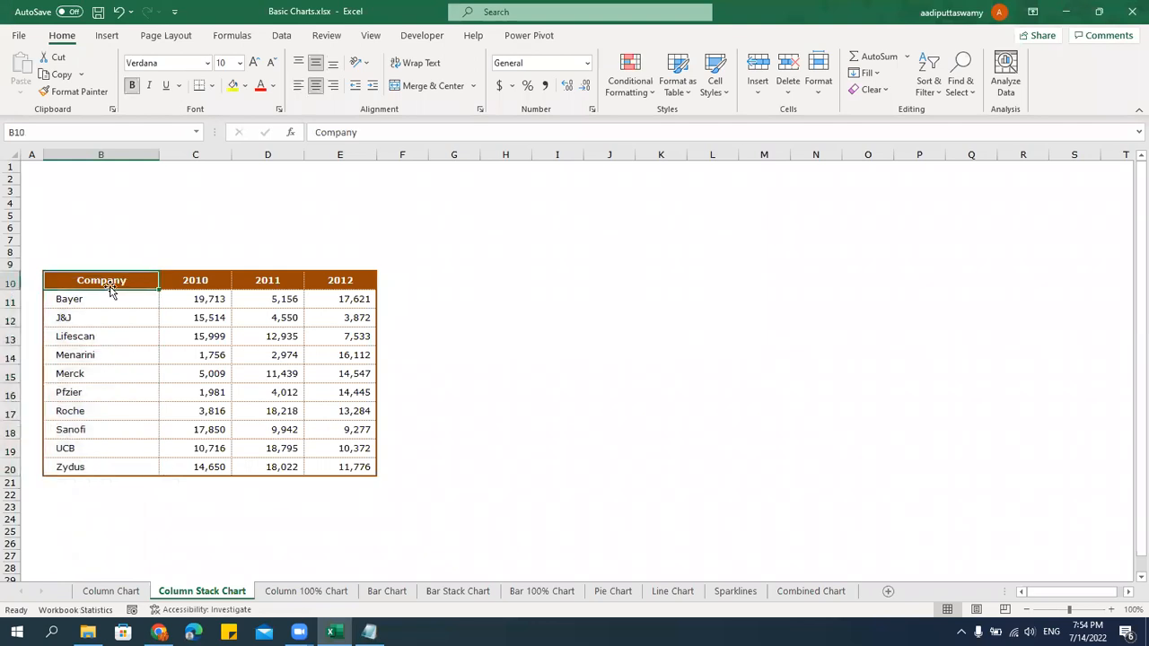
# Insert a 2-D clustered column chart from B10:E20 with the Company header included, and enlarge it beside the table.
pyautogui.moveTo(113, 280); pyautogui.dragTo(328, 468)
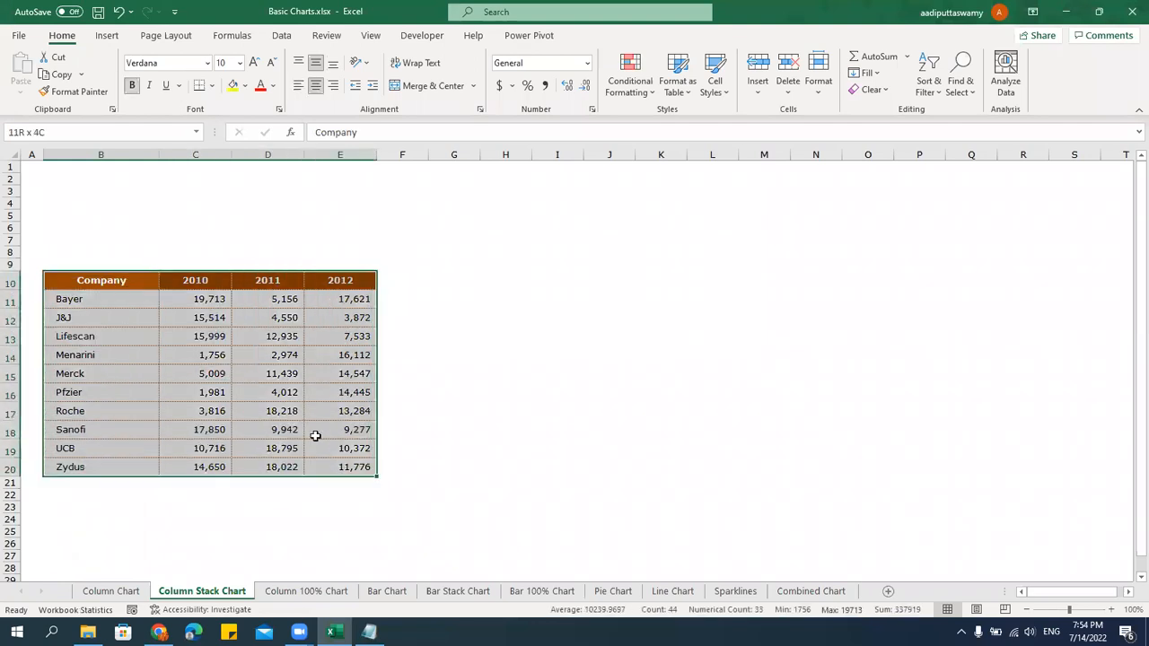
pyautogui.click(107, 35)
pyautogui.click(529, 58)
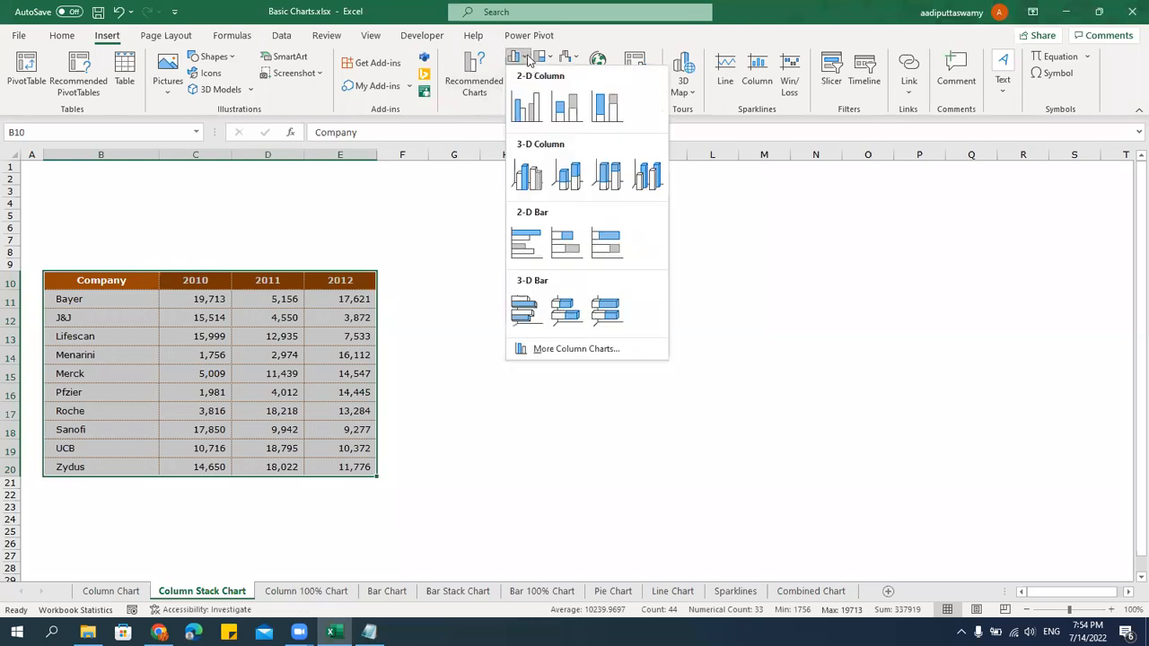
pyautogui.click(525, 109)
pyautogui.moveTo(473, 270); pyautogui.dragTo(475, 240)
pyautogui.moveTo(750, 446); pyautogui.dragTo(955, 500)
# Compare the year headers in C10:E10 with the Company category plotted in the clustered column chart.
pyautogui.moveTo(136, 282); pyautogui.dragTo(345, 280)
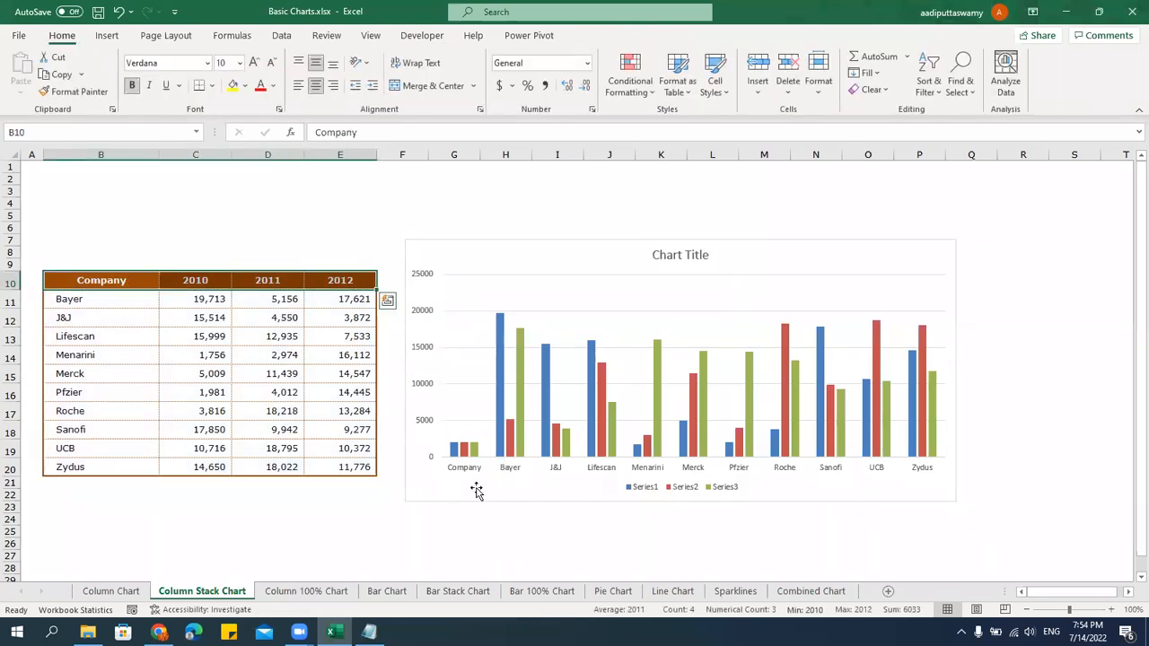
pyautogui.click(180, 284)
pyautogui.moveTo(179, 283); pyautogui.dragTo(346, 280)
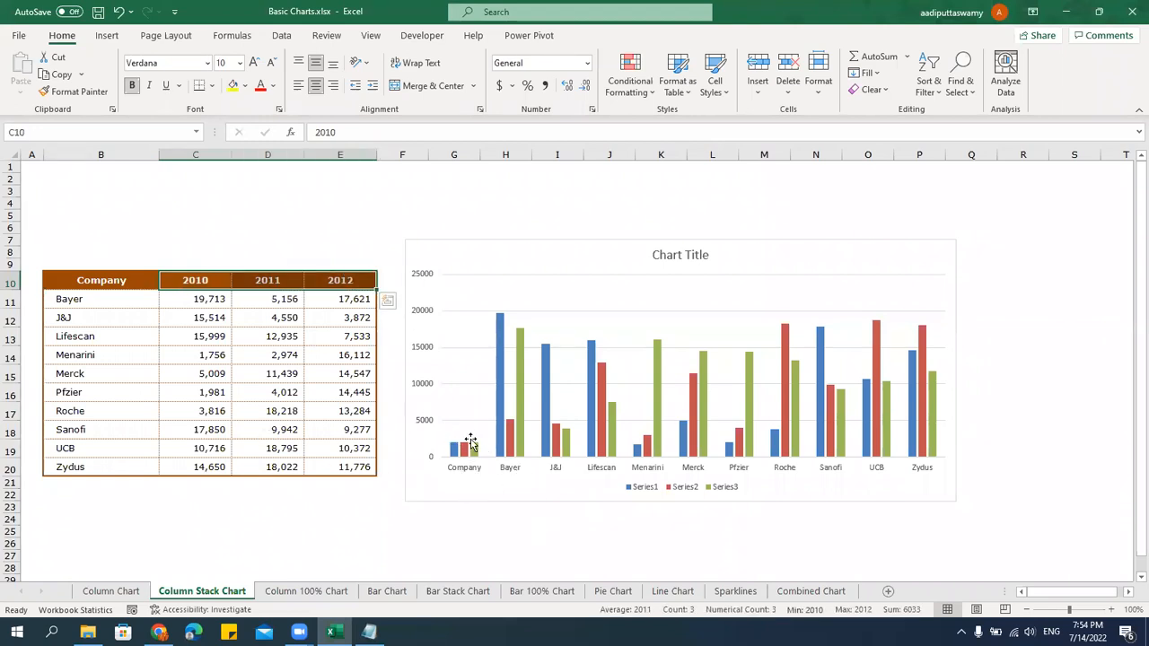
pyautogui.moveTo(198, 278); pyautogui.dragTo(346, 280)
# Delete the clustered column chart and clear the Company header in B10.
pyautogui.click(495, 251)
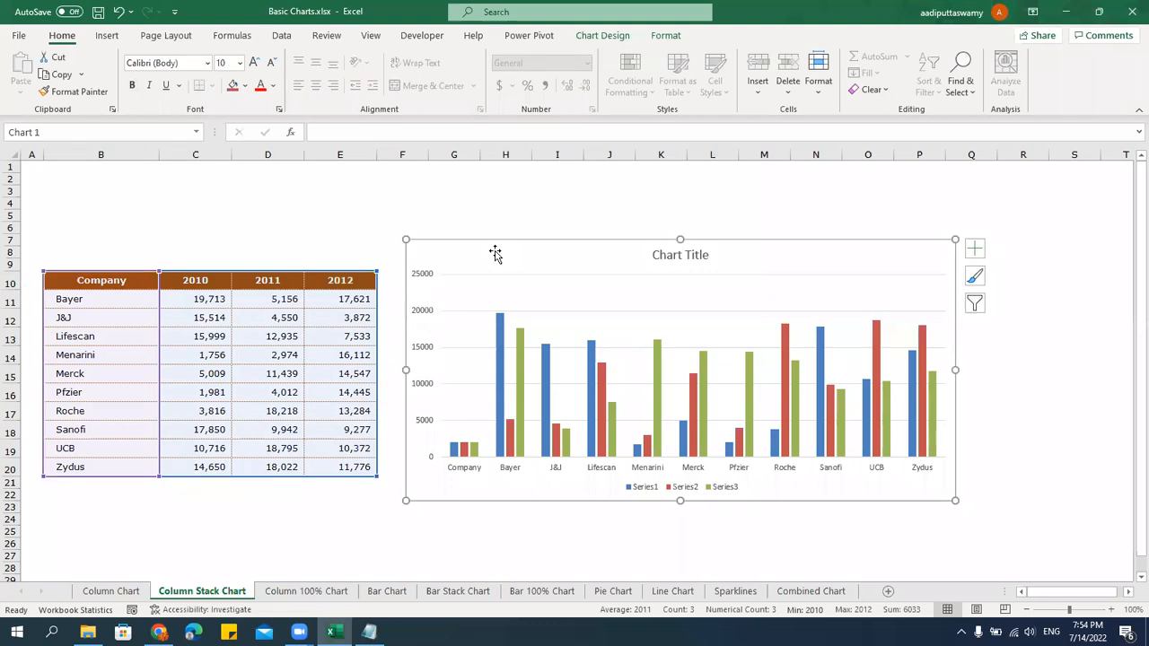
pyautogui.press('Delete')
pyautogui.click(112, 283)
pyautogui.press('Delete')
pyautogui.click(609, 336)
# Insert a 2-D clustered column chart from B10:E20 with B10 blank, place it beside the table and widen it to about column P.
pyautogui.moveTo(137, 276)
pyautogui.mouseDown()
pyautogui.moveTo(243, 389)
pyautogui.moveTo(353, 467)
pyautogui.mouseUp()
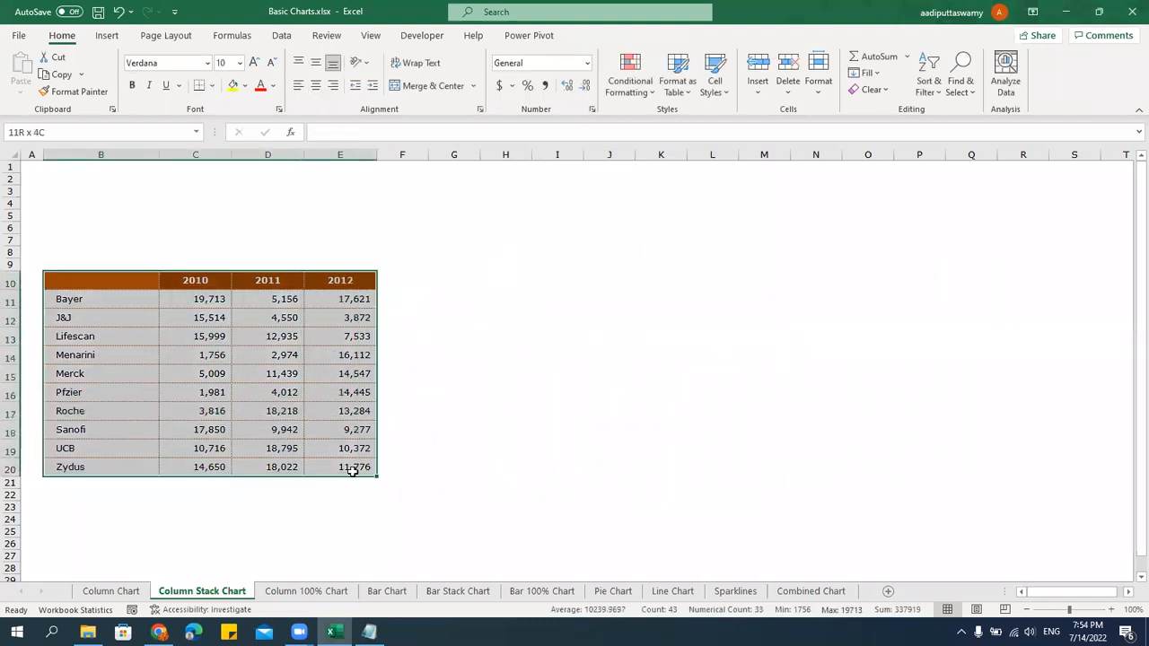
pyautogui.click(108, 37)
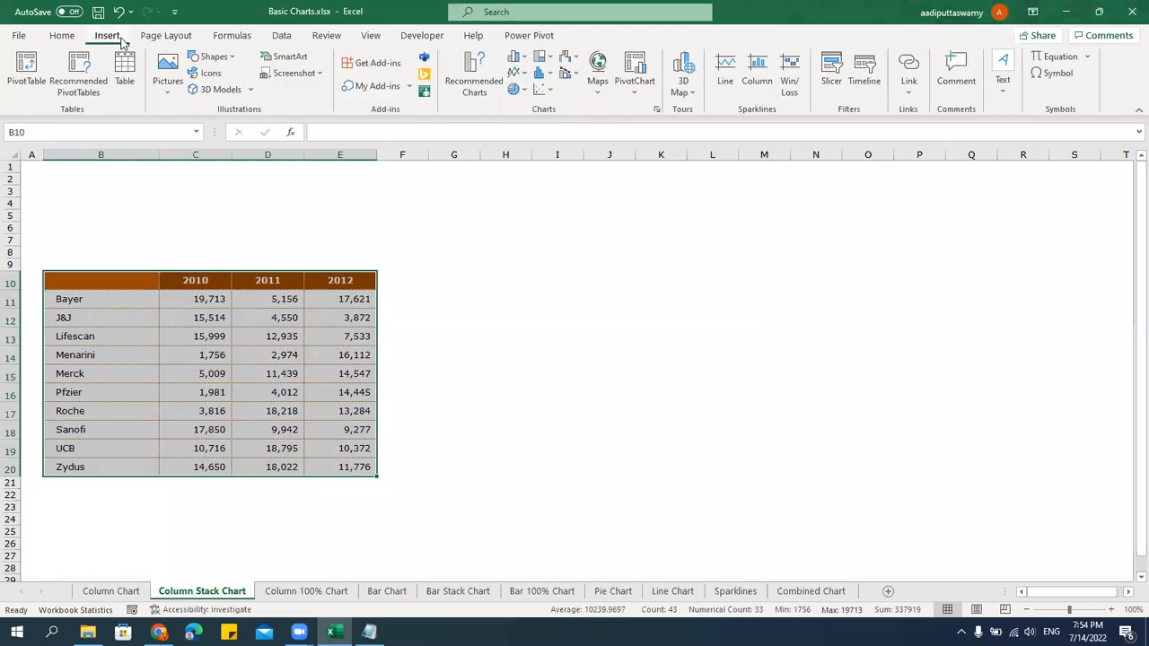
pyautogui.click(518, 57)
pyautogui.click(527, 107)
pyautogui.moveTo(469, 267); pyautogui.dragTo(464, 269)
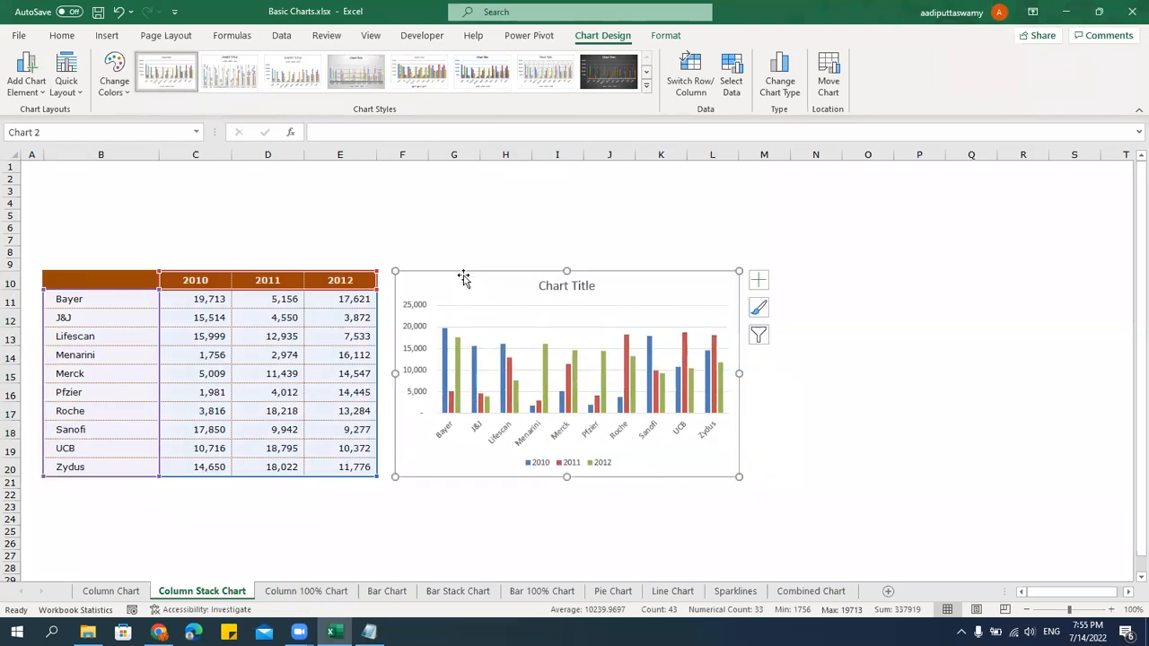
pyautogui.moveTo(768, 375); pyautogui.dragTo(931, 380)
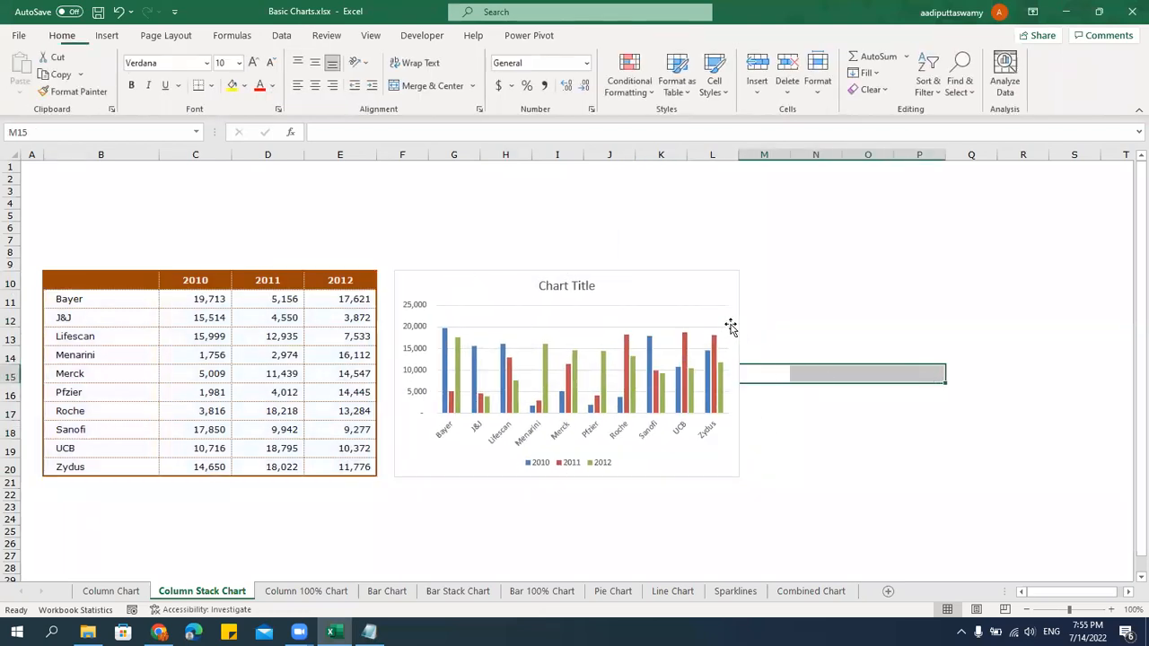
pyautogui.click(737, 342)
pyautogui.moveTo(738, 371); pyautogui.dragTo(957, 386)
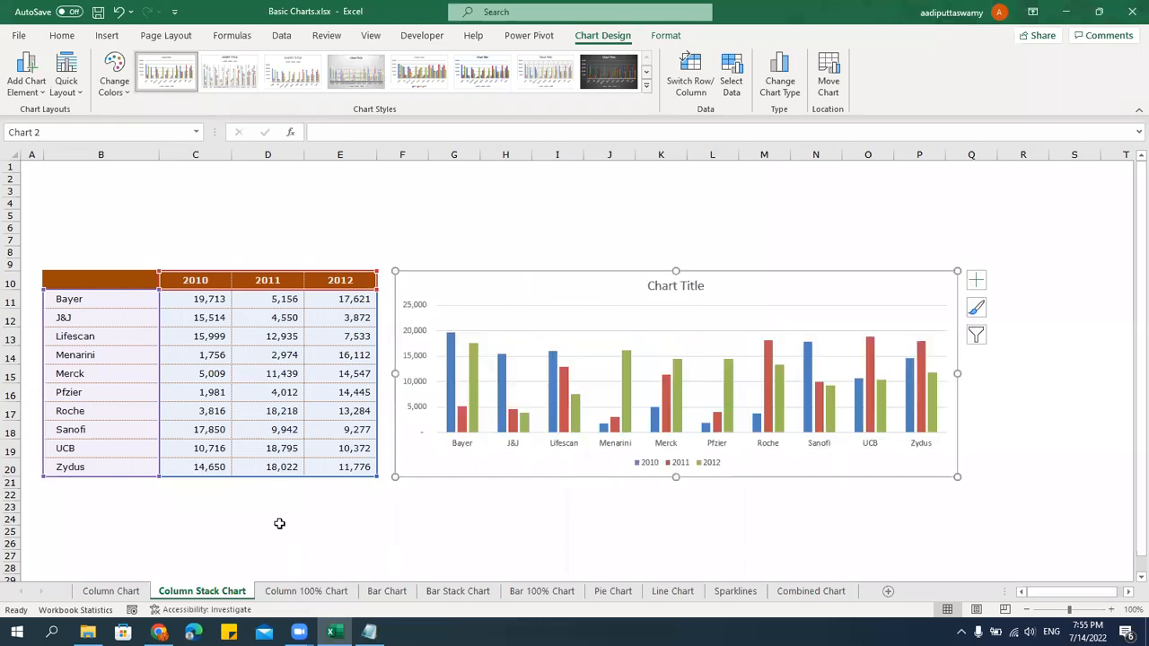
# Examine the clustered column chart's company axis, year legend and 2011 series against the figures in C10:E20.
pyautogui.click(457, 442)
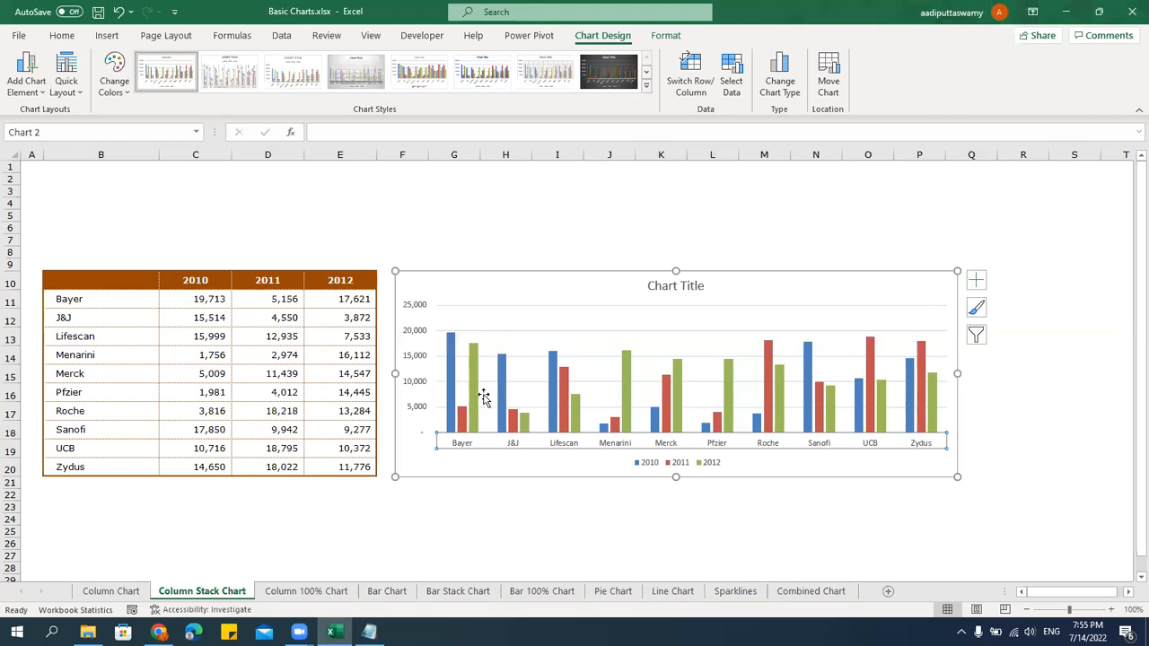
pyautogui.moveTo(214, 284); pyautogui.dragTo(357, 468)
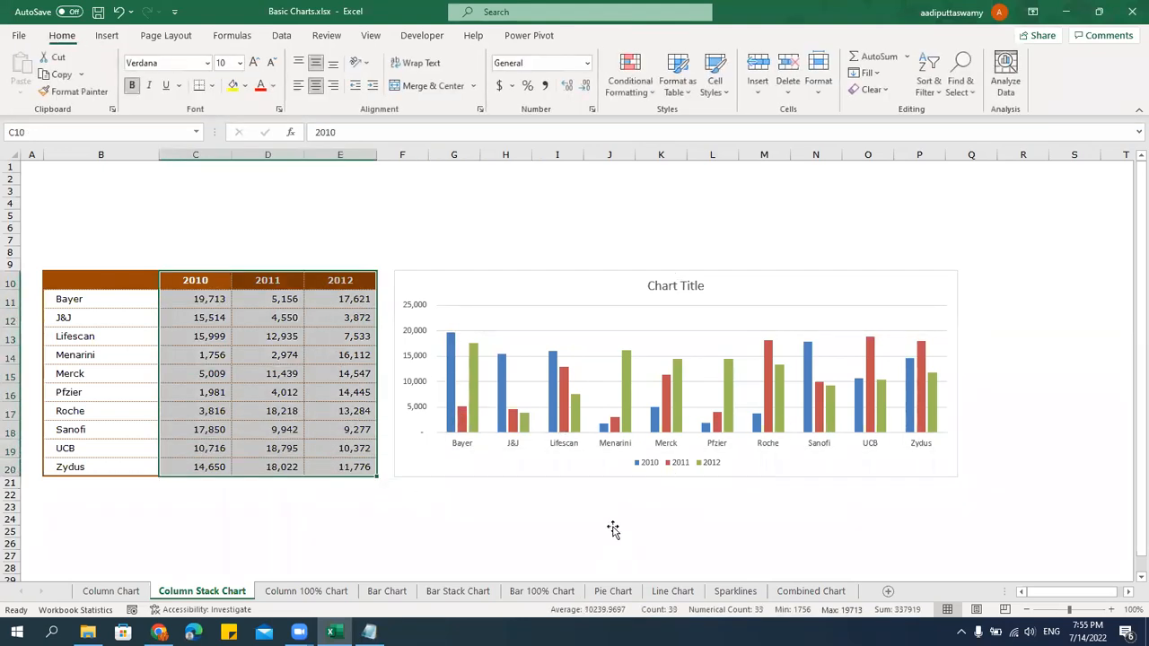
pyautogui.click(610, 529)
pyautogui.click(637, 467)
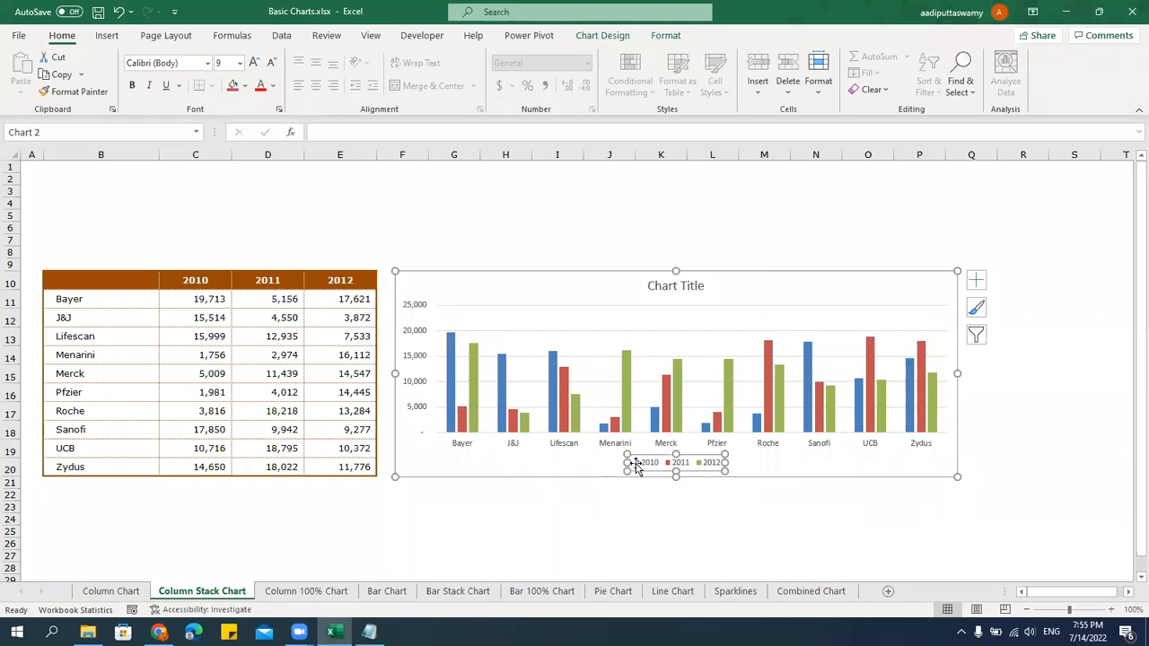
pyautogui.click(536, 495)
pyautogui.click(453, 415)
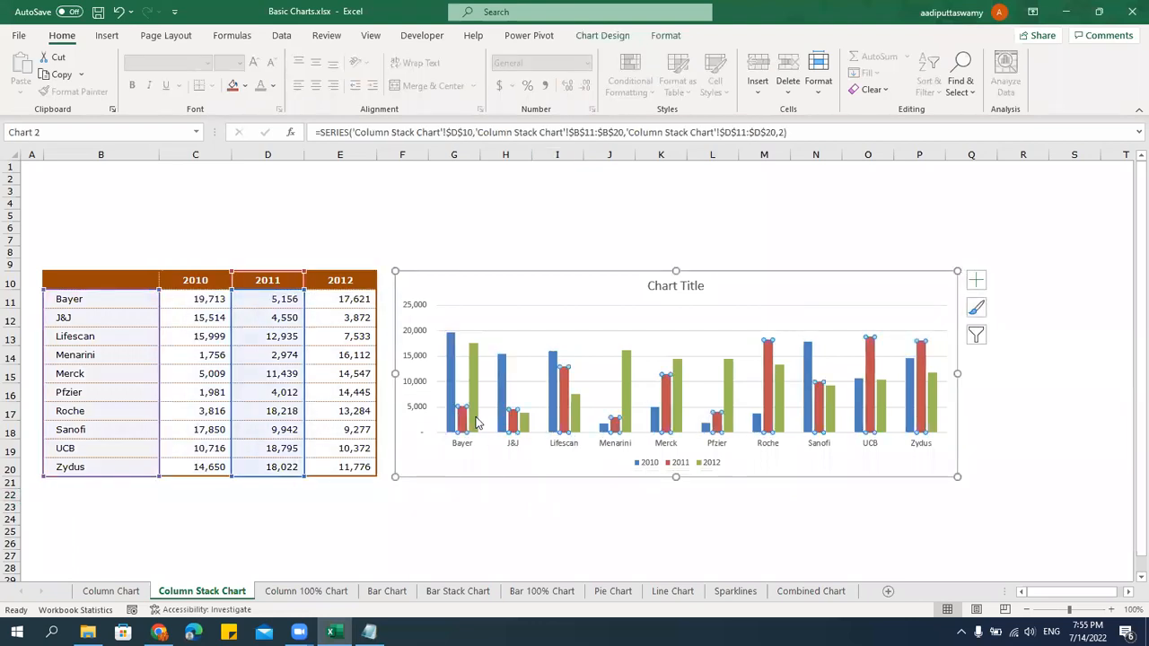
pyautogui.click(480, 508)
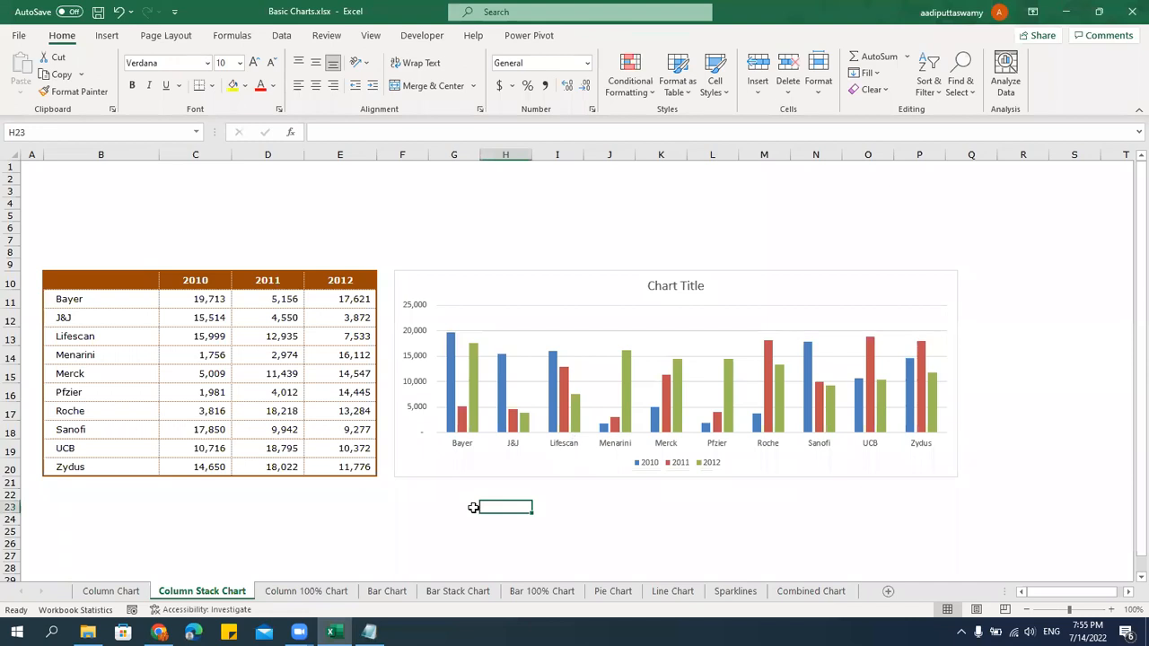
pyautogui.click(486, 275)
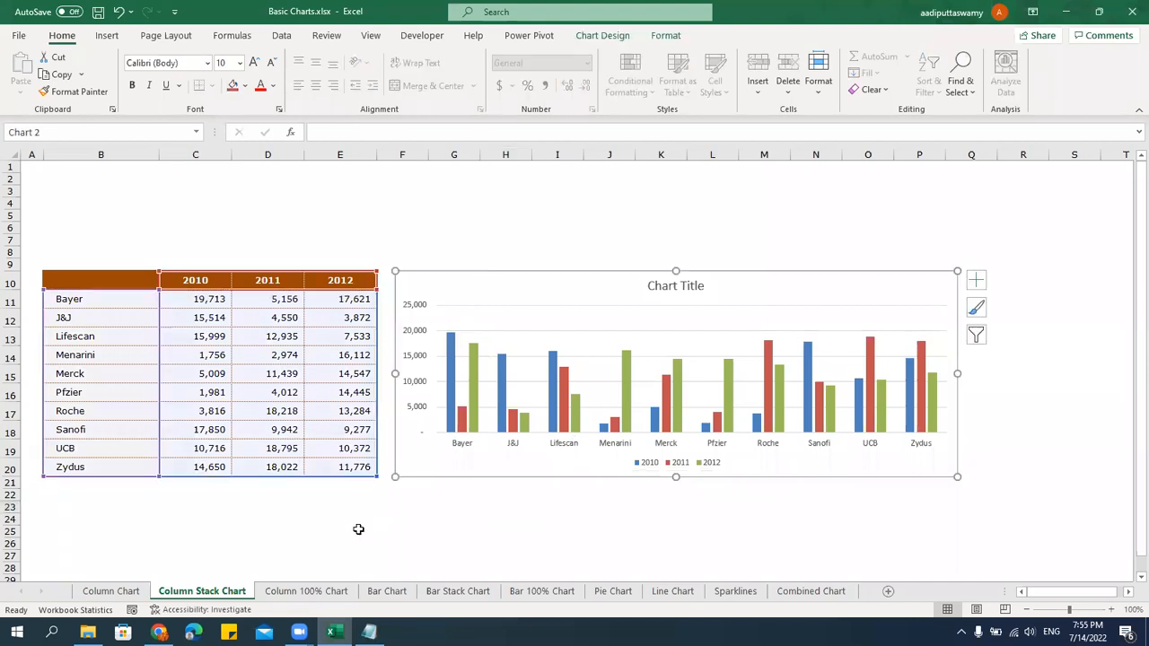
# Examine Bayer's total across 2010 to 2012 by selecting C11:E11.
pyautogui.moveTo(209, 300); pyautogui.dragTo(370, 299)
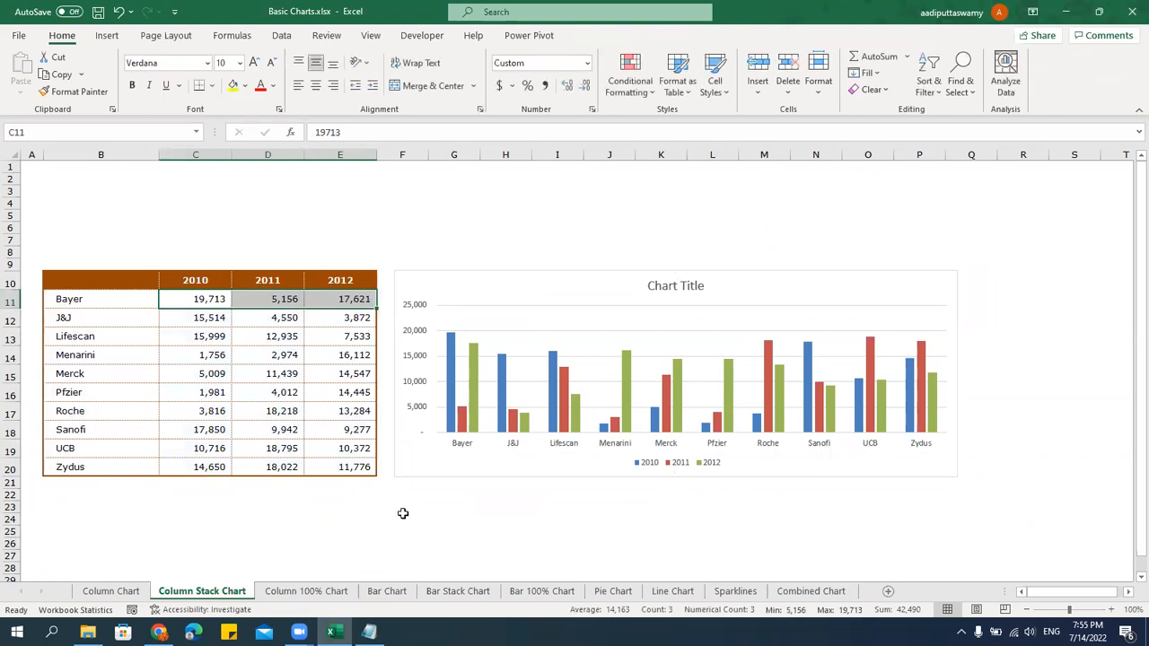
pyautogui.click(285, 357)
pyautogui.click(300, 381)
pyautogui.moveTo(201, 299); pyautogui.dragTo(364, 299)
pyautogui.click(202, 336)
pyautogui.moveTo(201, 299); pyautogui.dragTo(359, 300)
pyautogui.click(292, 393)
# Insert a 2-D stacked column chart from B10:E20, place it below the clustered column chart and widen it to match.
pyautogui.moveTo(125, 281); pyautogui.dragTo(351, 469)
pyautogui.click(107, 36)
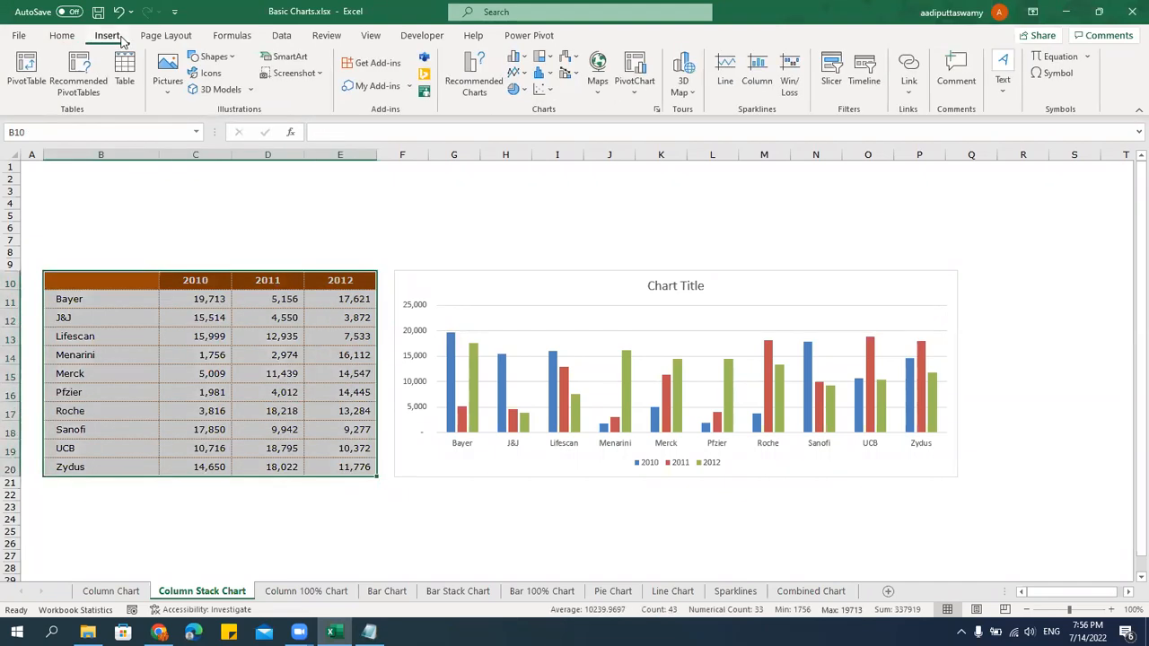
pyautogui.click(527, 60)
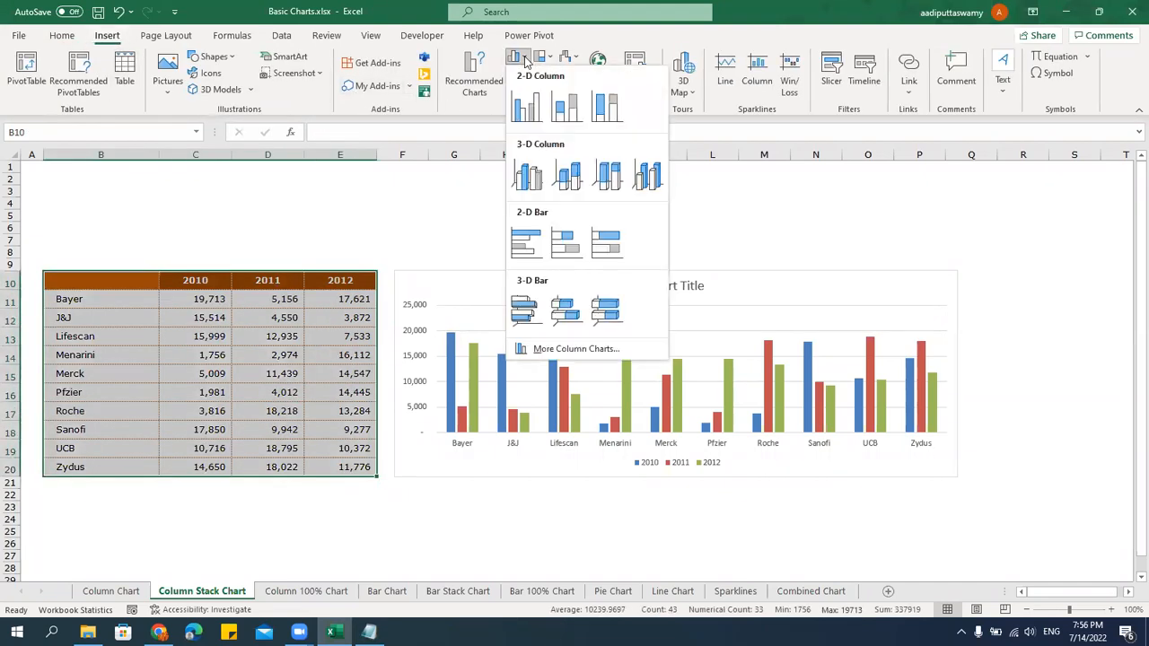
pyautogui.click(564, 112)
pyautogui.scroll(-4, 651, 310)
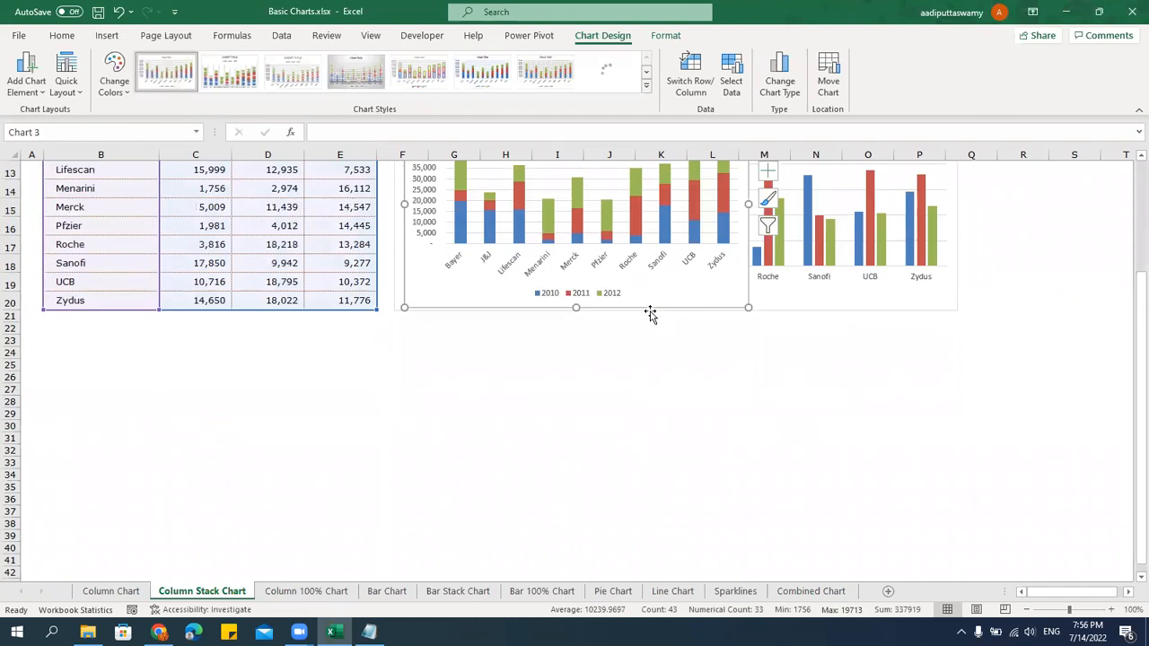
pyautogui.moveTo(476, 295); pyautogui.dragTo(466, 513)
pyautogui.moveTo(741, 420); pyautogui.dragTo(956, 442)
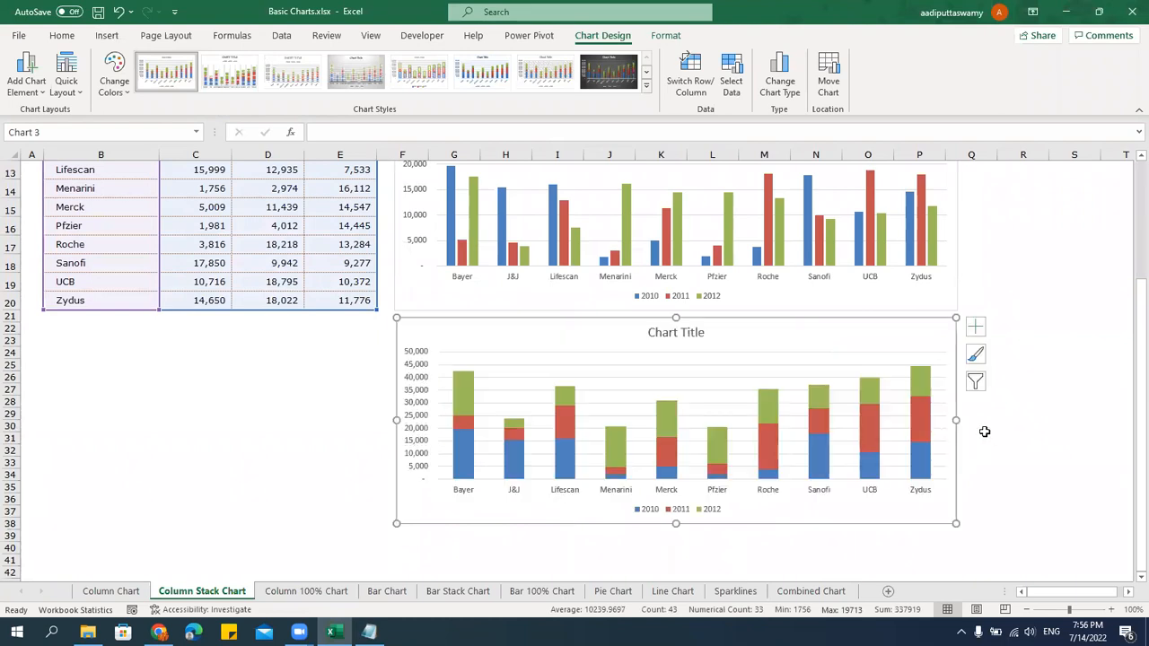
# Compare Bayer's yearly figures in C11:E11 with its columns in the clustered chart and its segments in the stacked chart.
pyautogui.scroll(1, 985, 432)
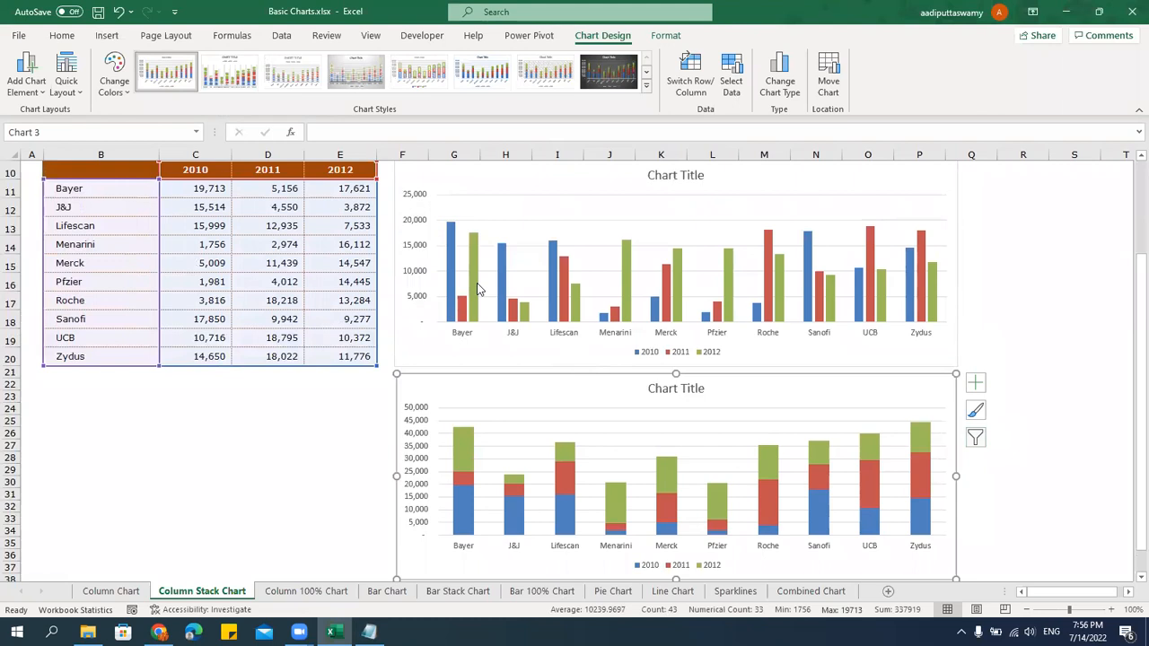
pyautogui.click(267, 469)
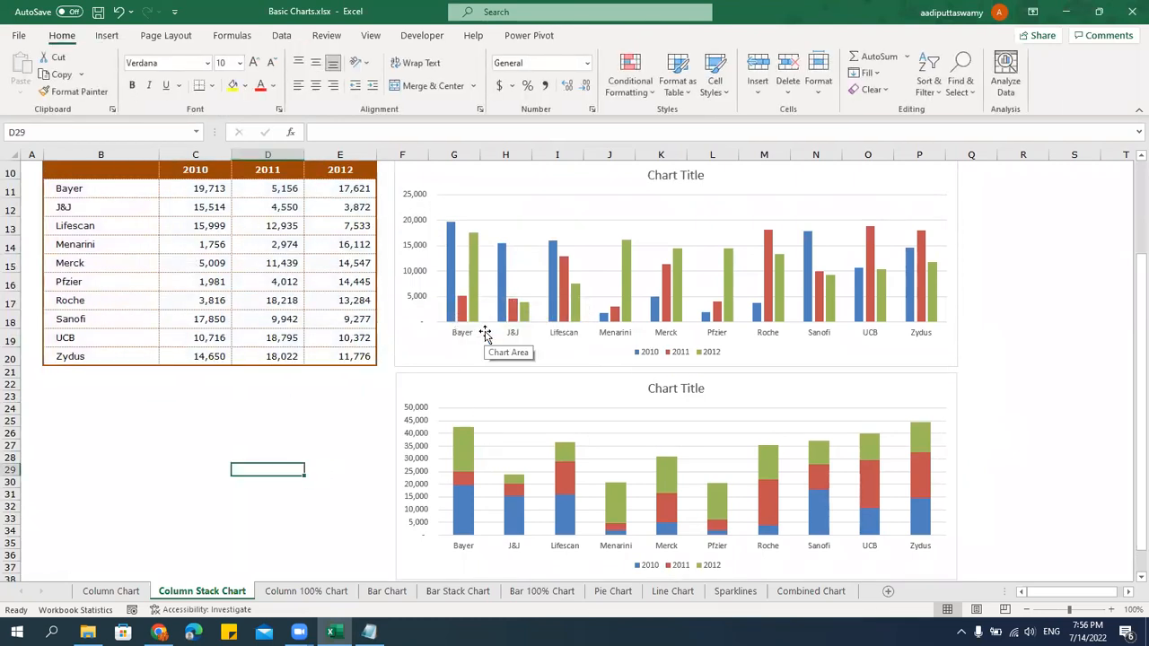
pyautogui.click(210, 189)
pyautogui.click(285, 192)
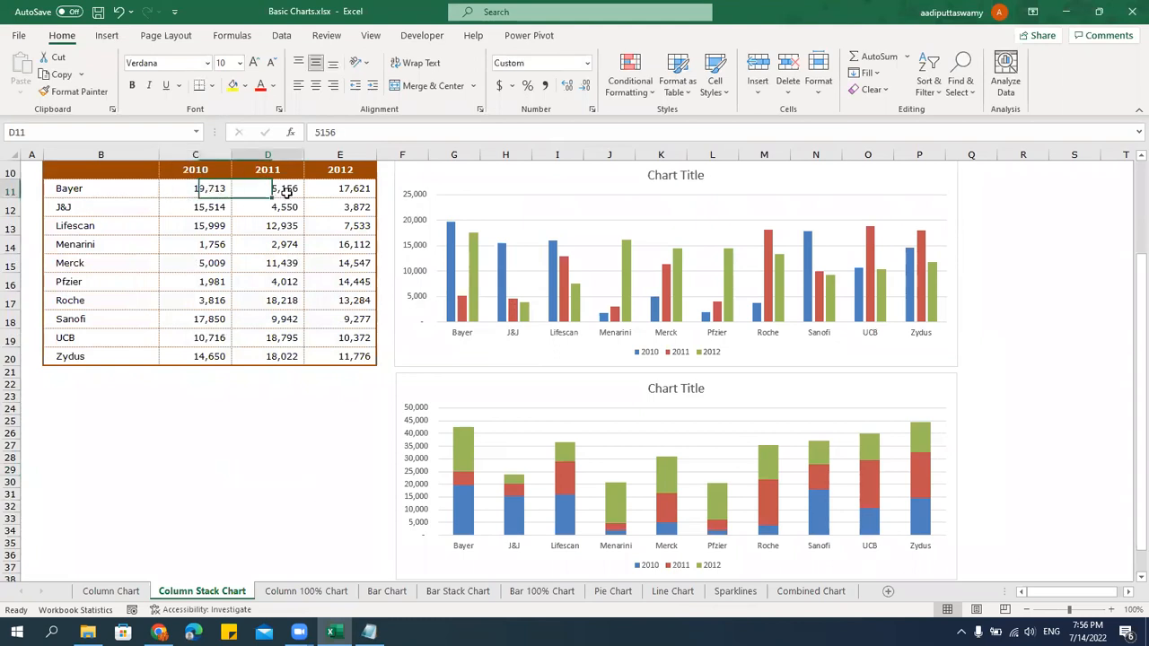
pyautogui.click(353, 195)
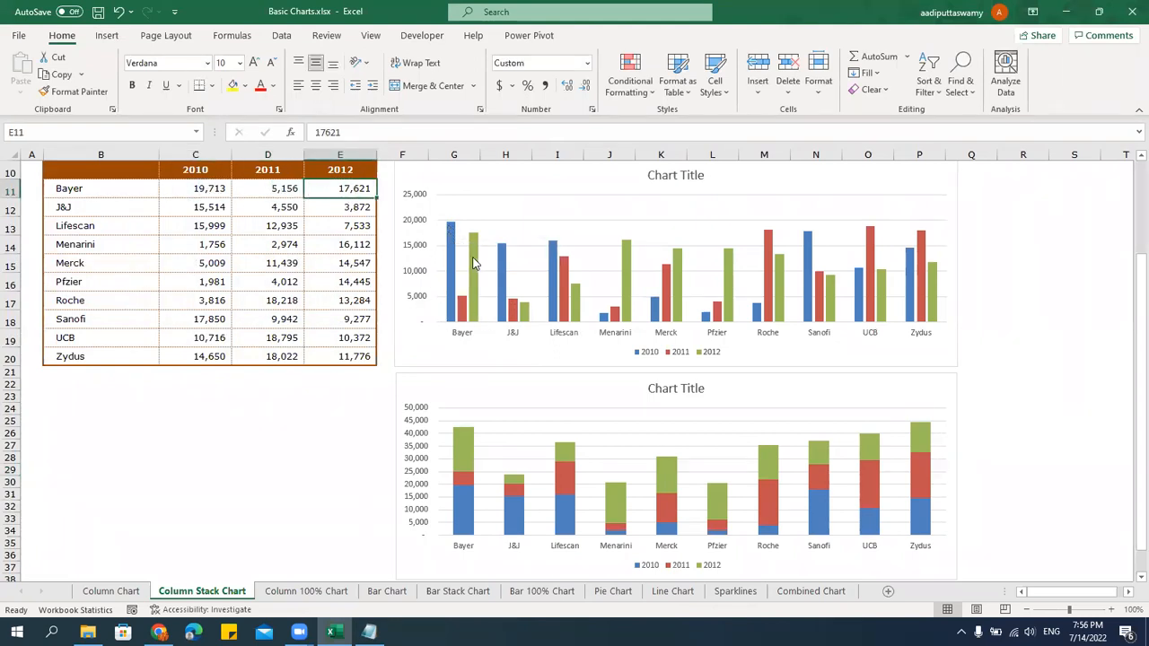
pyautogui.moveTo(460, 317)
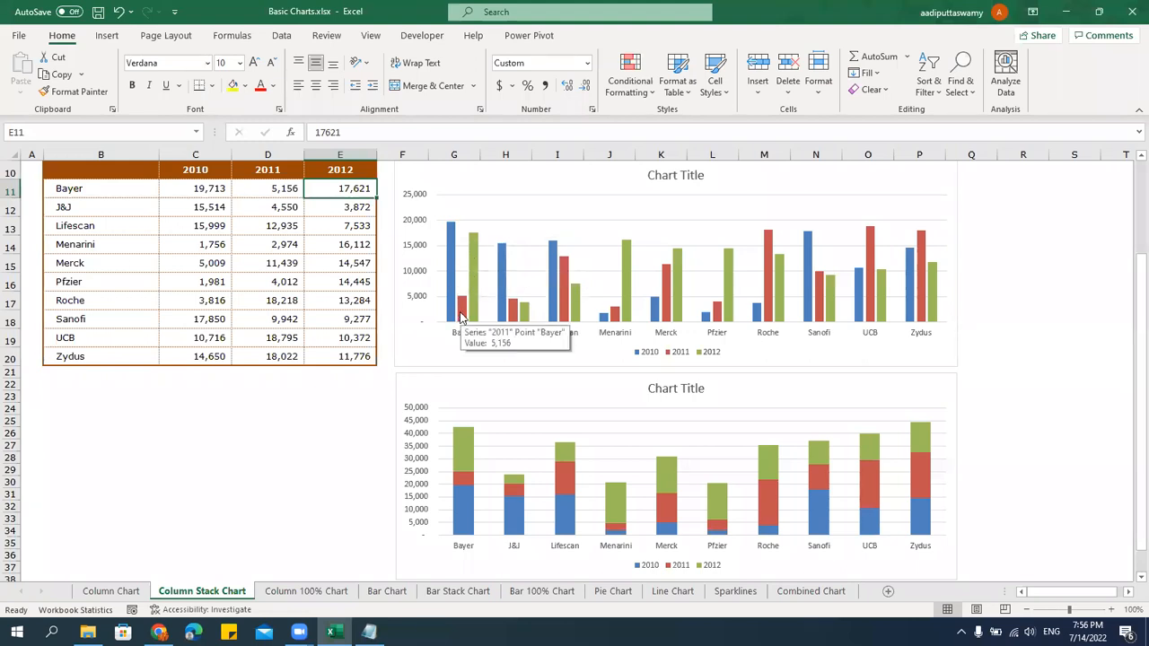
pyautogui.moveTo(179, 189); pyautogui.dragTo(364, 189)
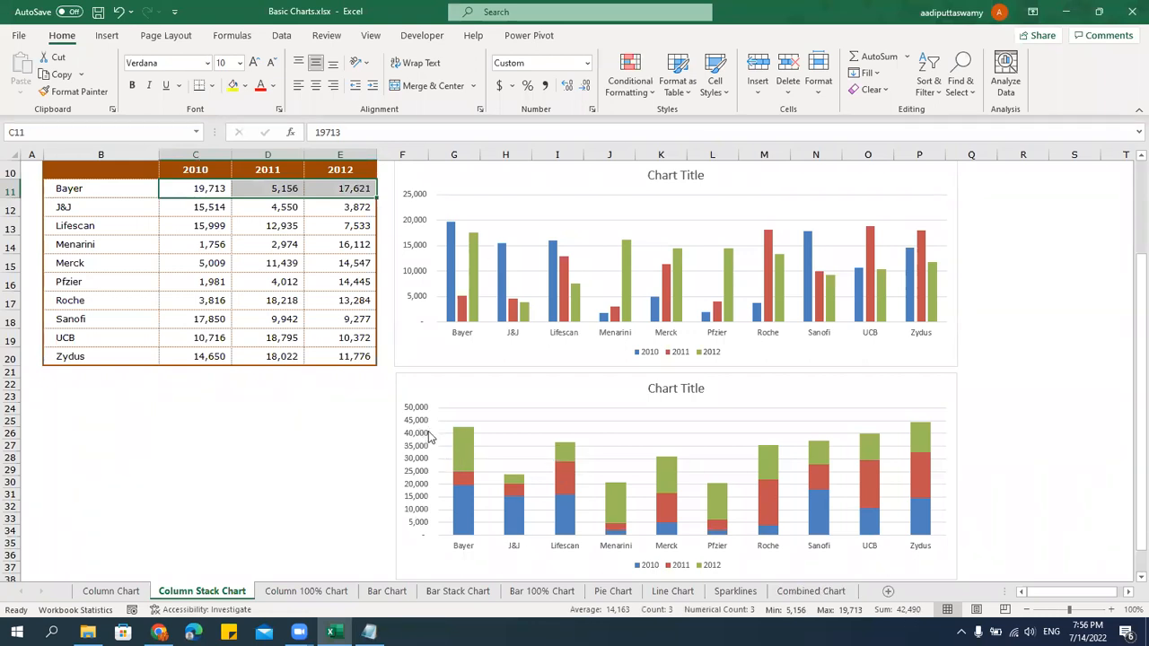
pyautogui.moveTo(459, 433)
pyautogui.moveTo(465, 484)
# Compare the clustered column chart with the stacked column chart below it.
pyautogui.click(417, 353)
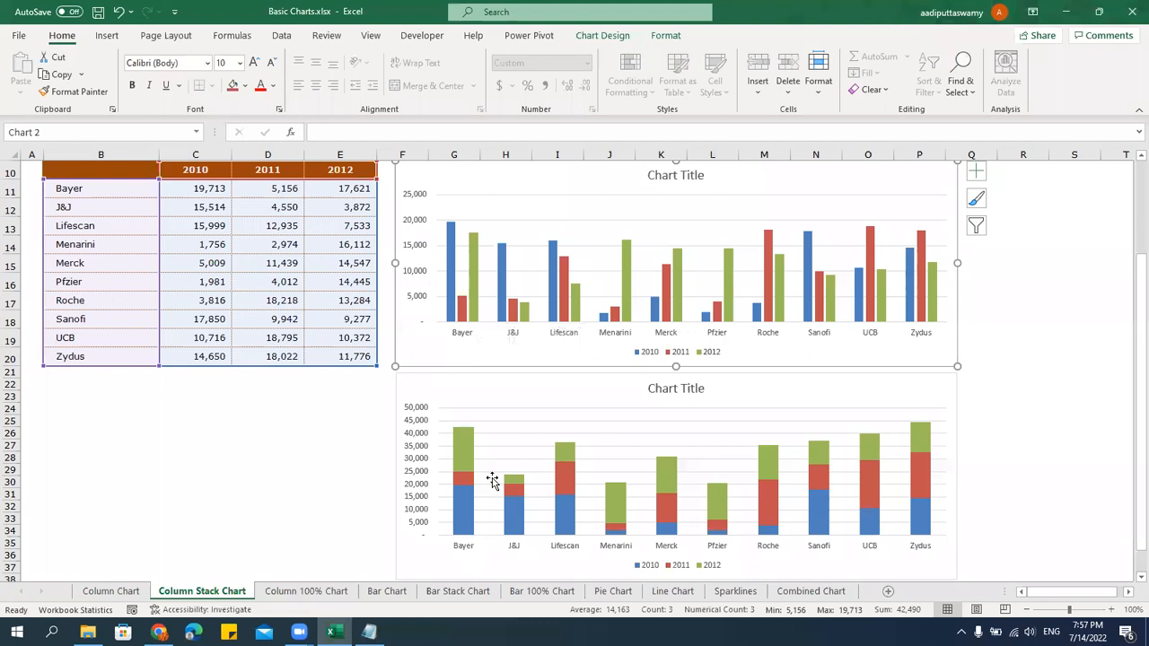
pyautogui.click(301, 443)
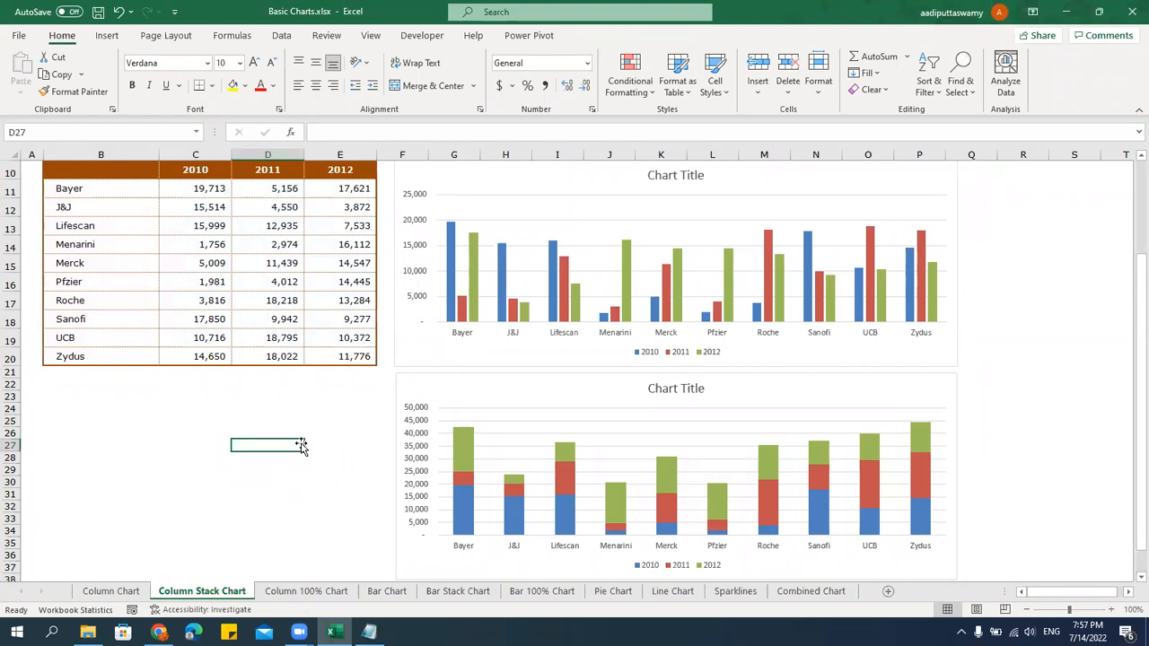
pyautogui.click(493, 383)
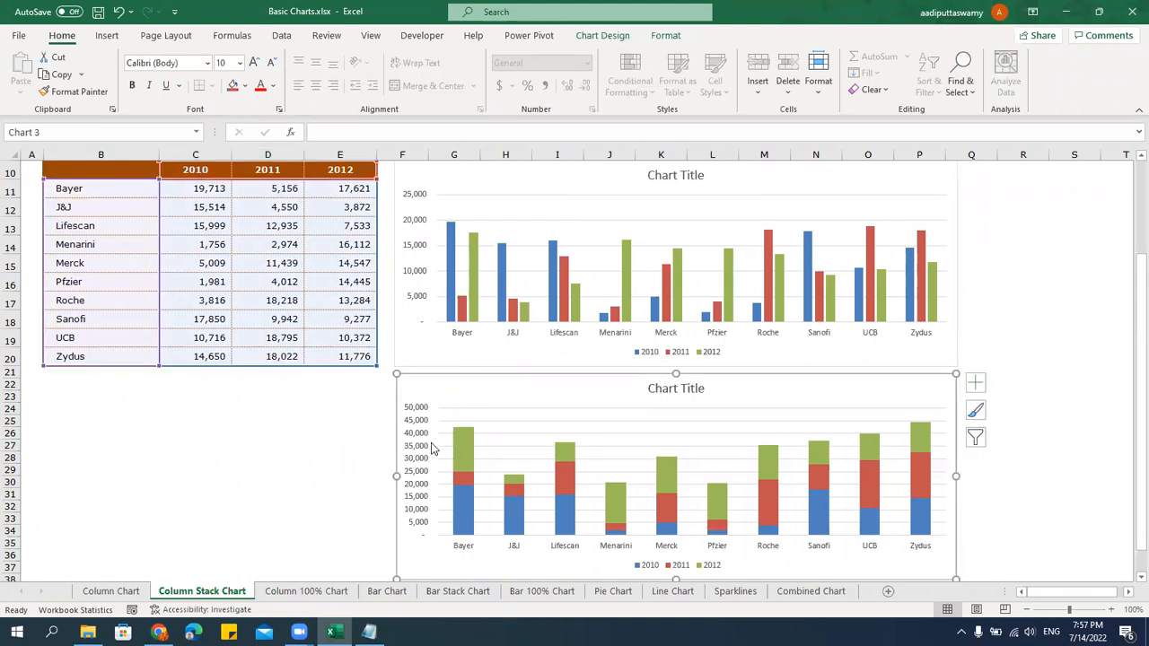
pyautogui.click(391, 371)
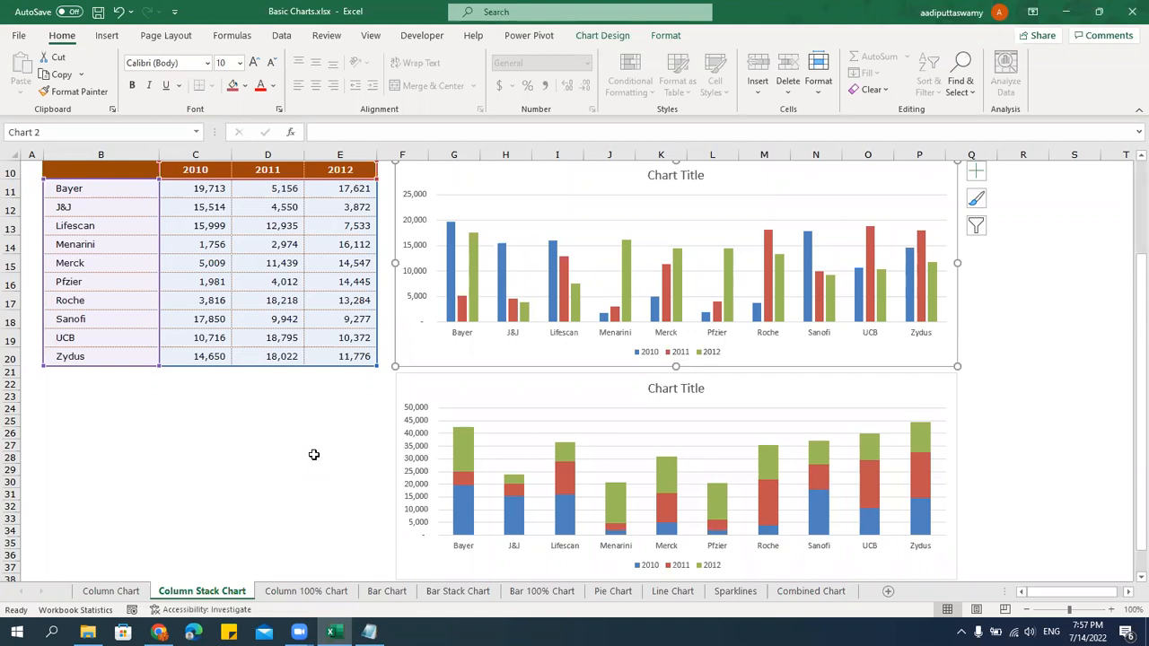
# Insert a 2-D stacked bar chart from B10:E20, place it below the stacked column chart and widen it to match.
pyautogui.moveTo(199, 171); pyautogui.dragTo(359, 169)
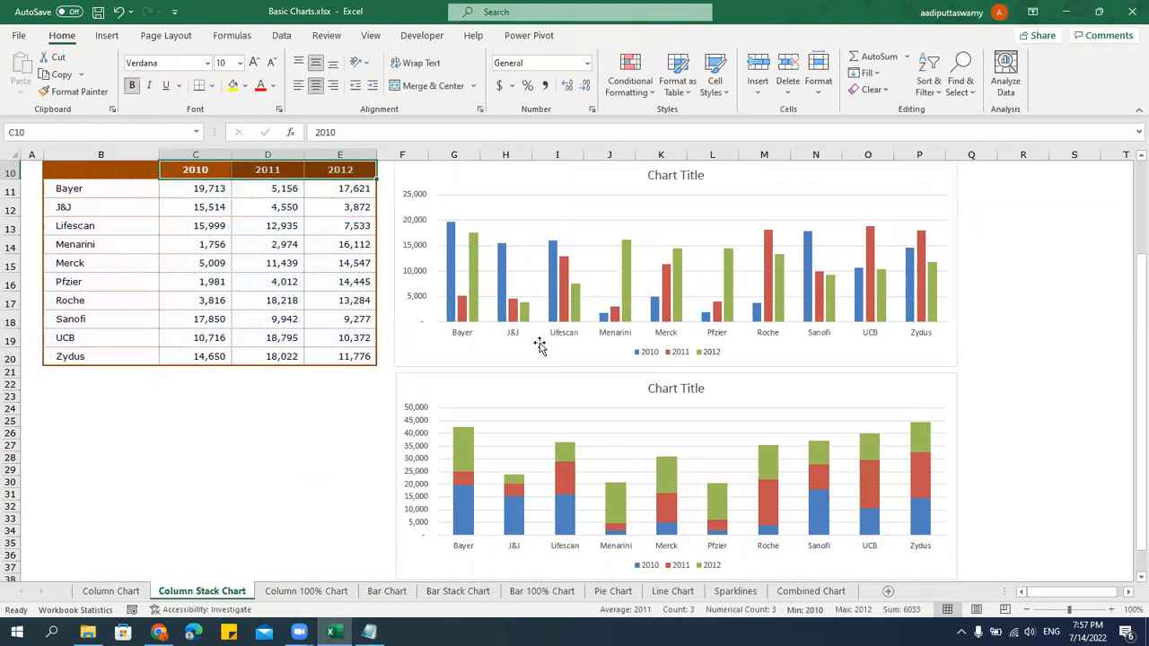
pyautogui.click(135, 193)
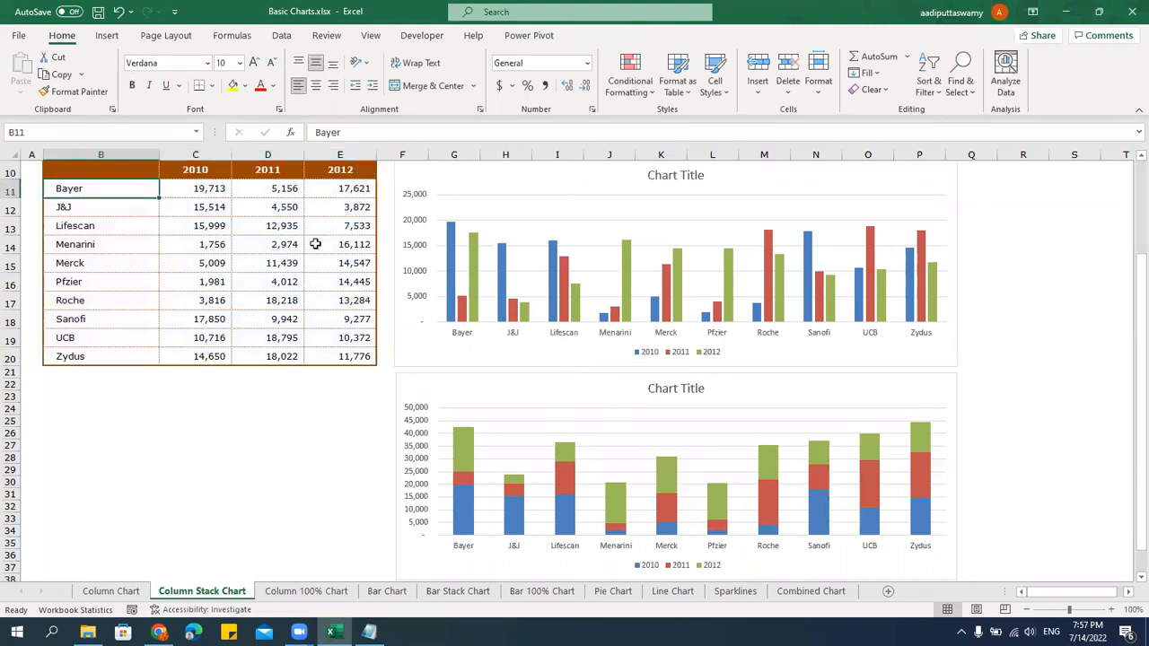
pyautogui.click(282, 211)
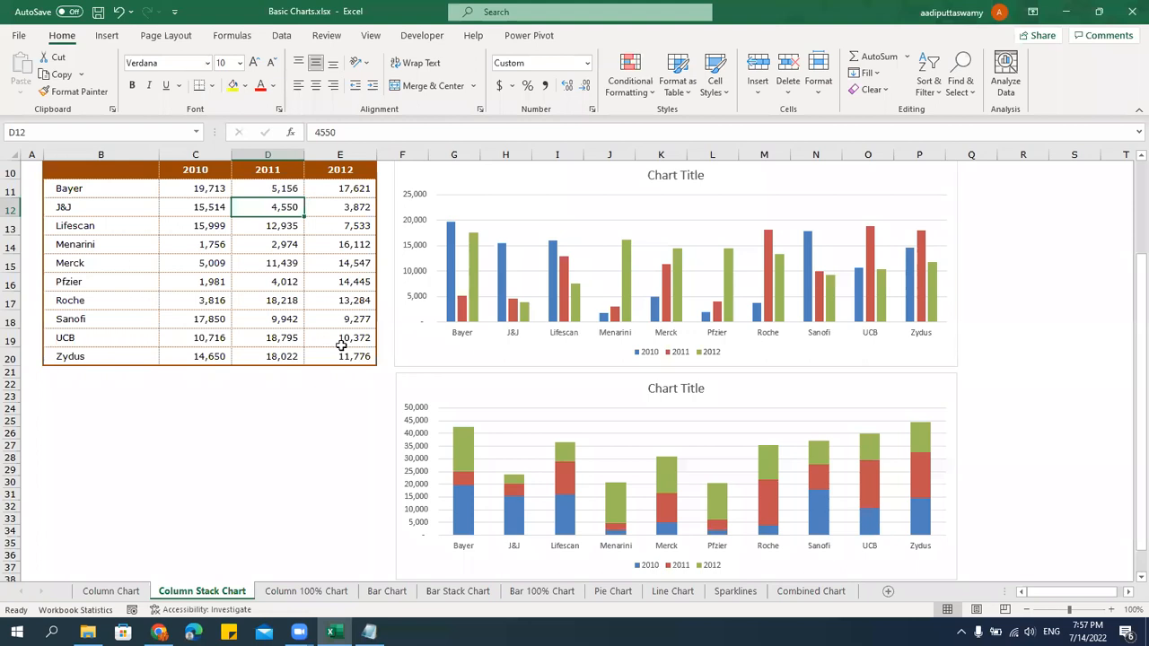
pyautogui.moveTo(152, 174); pyautogui.dragTo(347, 357)
pyautogui.click(106, 36)
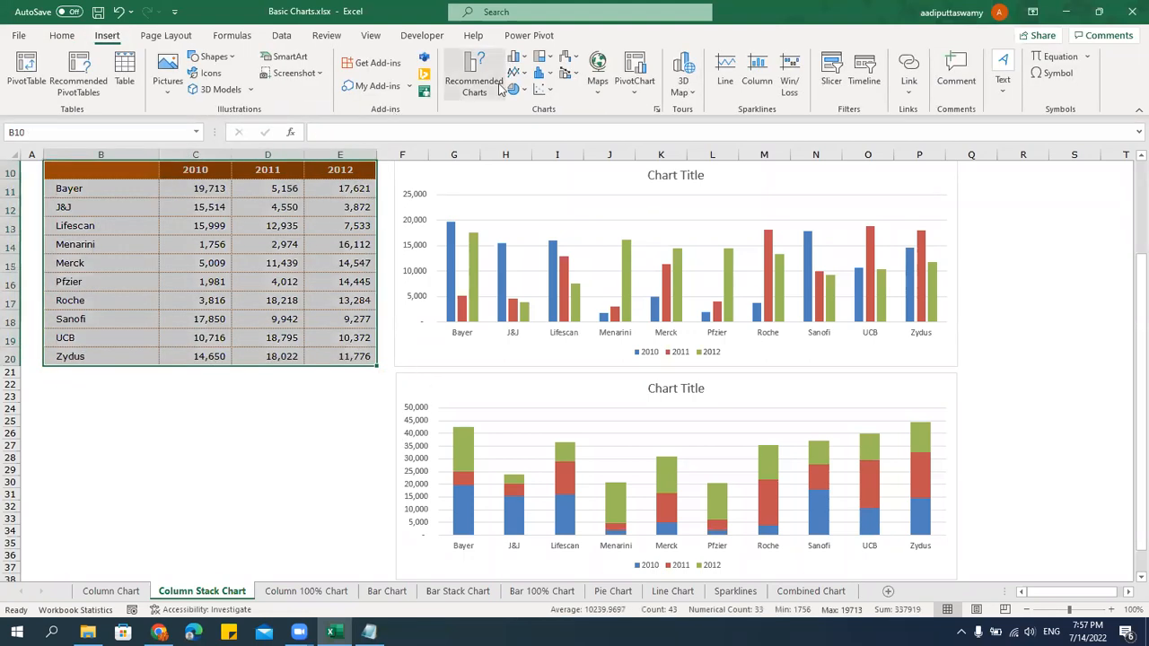
pyautogui.click(517, 58)
pyautogui.click(565, 251)
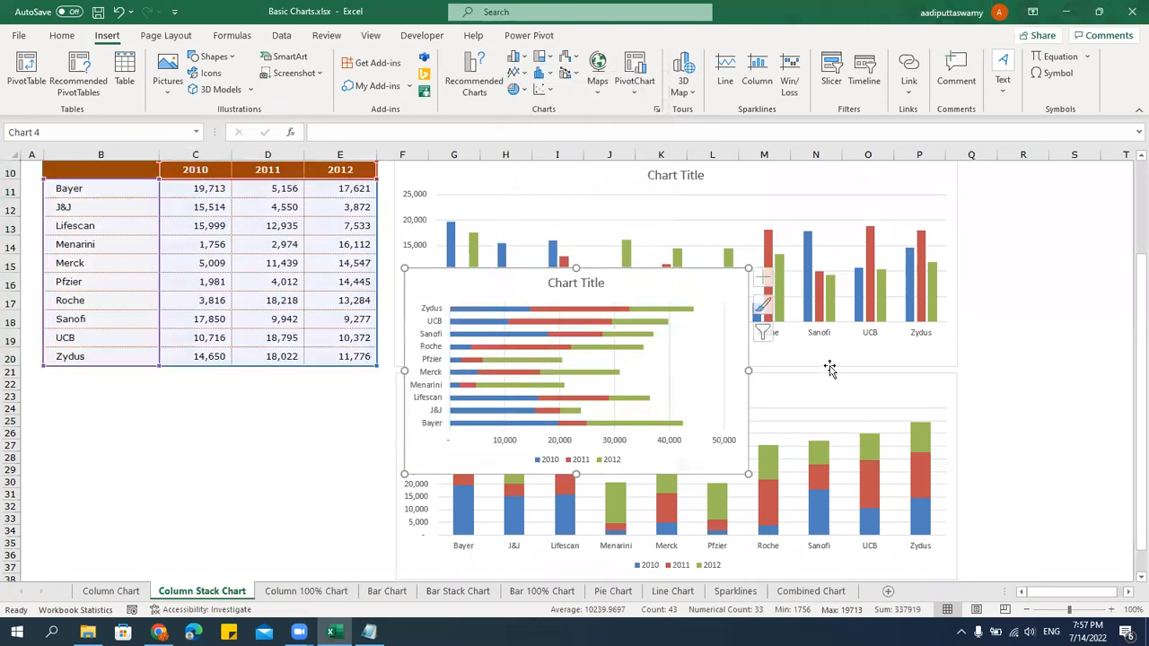
pyautogui.scroll(-4, 615, 317)
pyautogui.moveTo(436, 236); pyautogui.dragTo(432, 554)
pyautogui.click(512, 555)
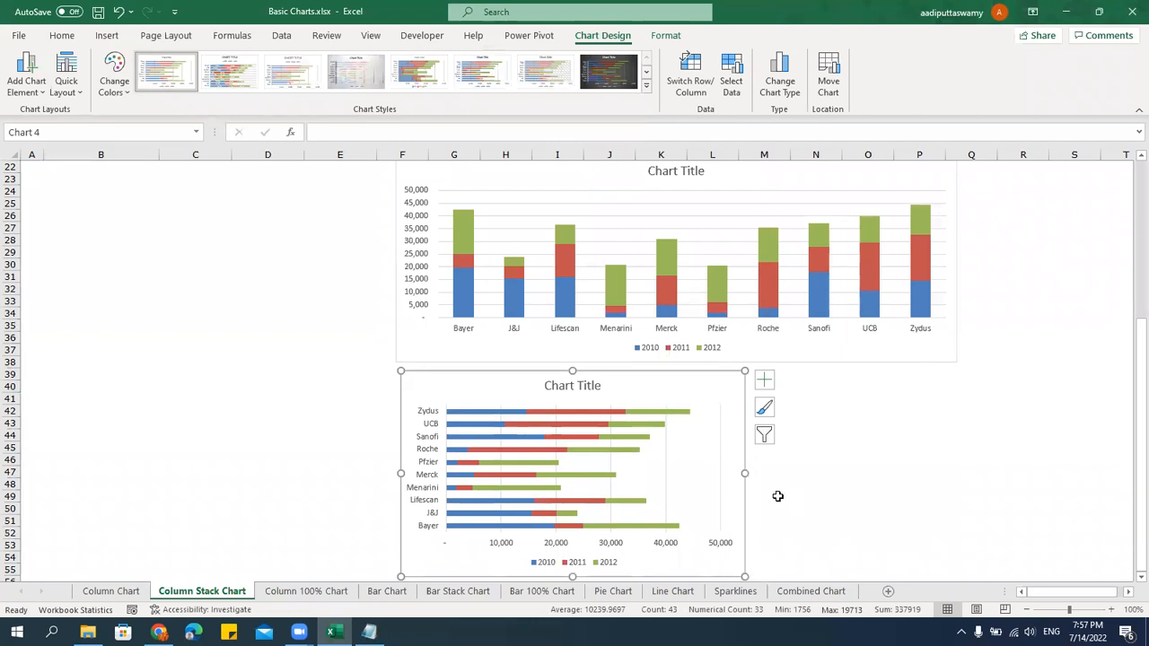
pyautogui.moveTo(745, 473); pyautogui.dragTo(957, 487)
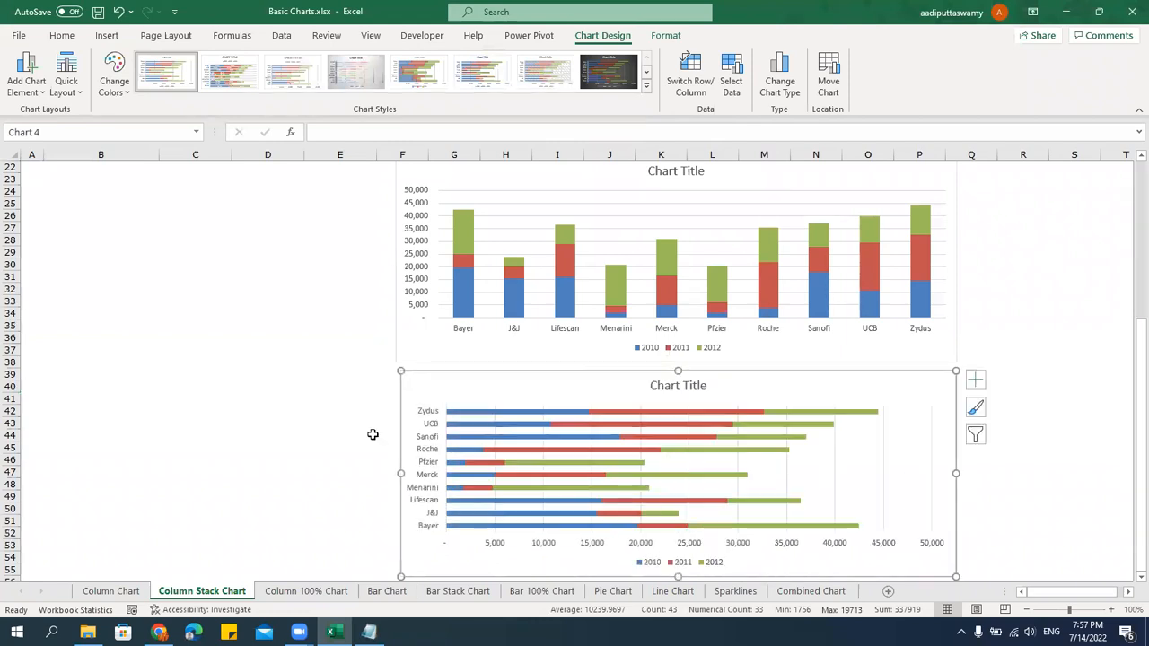
# Examine the yearly company figures in B10:E20 and the matching table on the Column 100% Chart sheet.
pyautogui.scroll(7, 358, 420)
pyautogui.click(284, 374)
pyautogui.moveTo(120, 278); pyautogui.dragTo(364, 466)
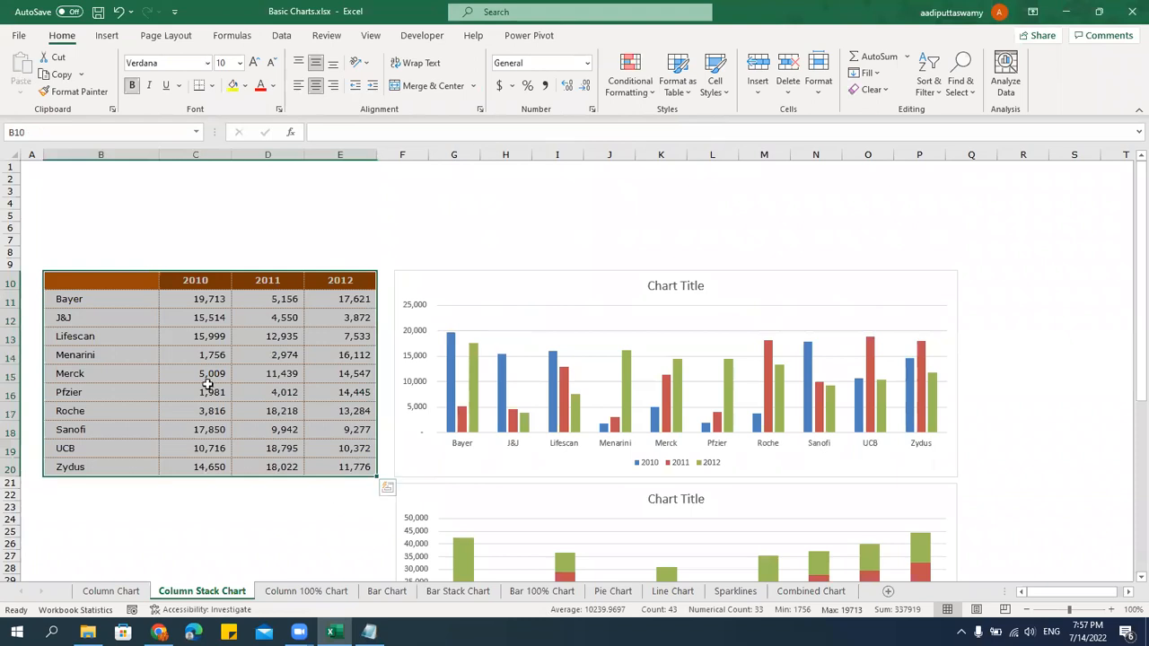
pyautogui.click(204, 355)
pyautogui.moveTo(202, 300); pyautogui.dragTo(347, 466)
pyautogui.moveTo(119, 281); pyautogui.dragTo(174, 470)
pyautogui.moveTo(113, 278); pyautogui.dragTo(364, 300)
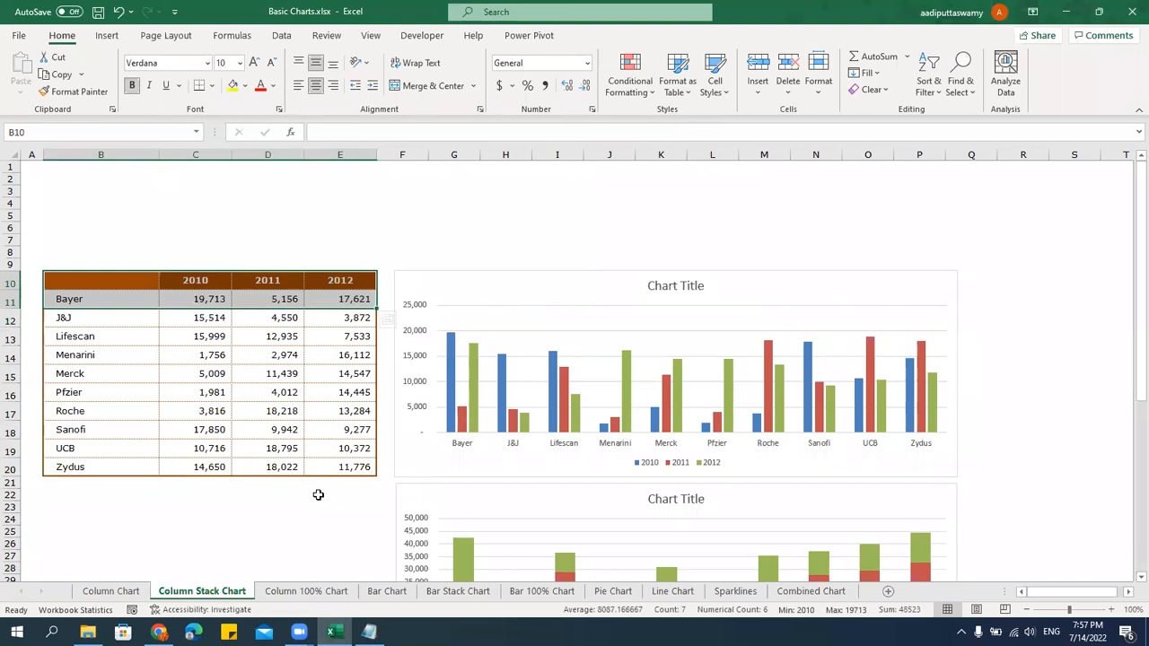
pyautogui.moveTo(134, 282); pyautogui.dragTo(337, 471)
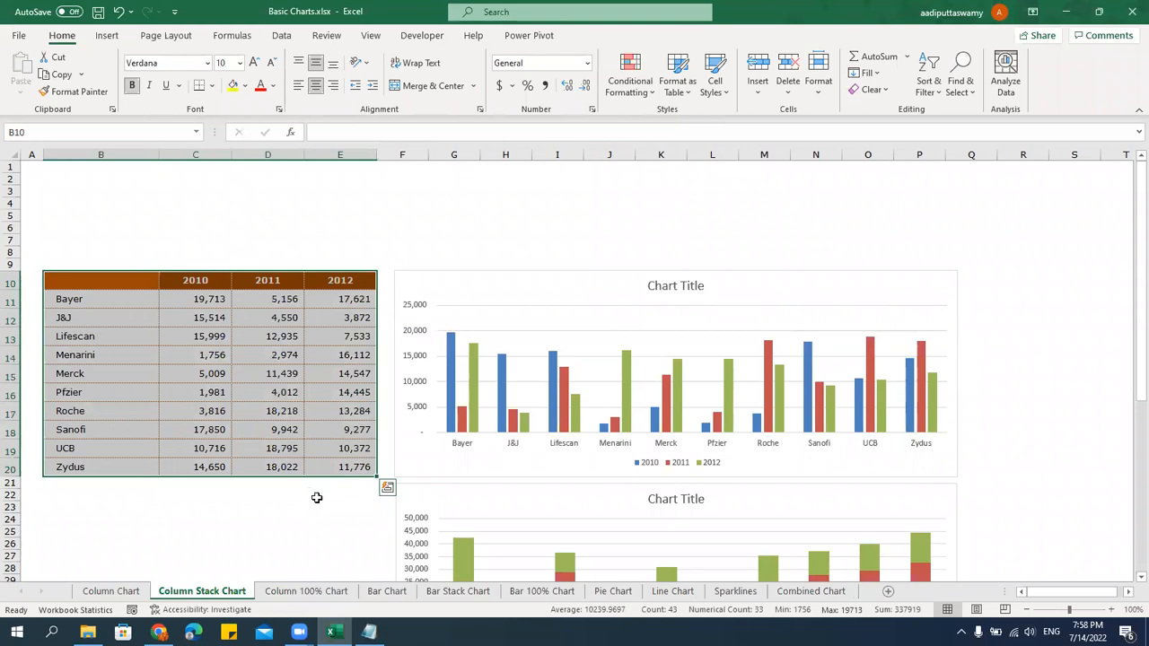
pyautogui.click(306, 591)
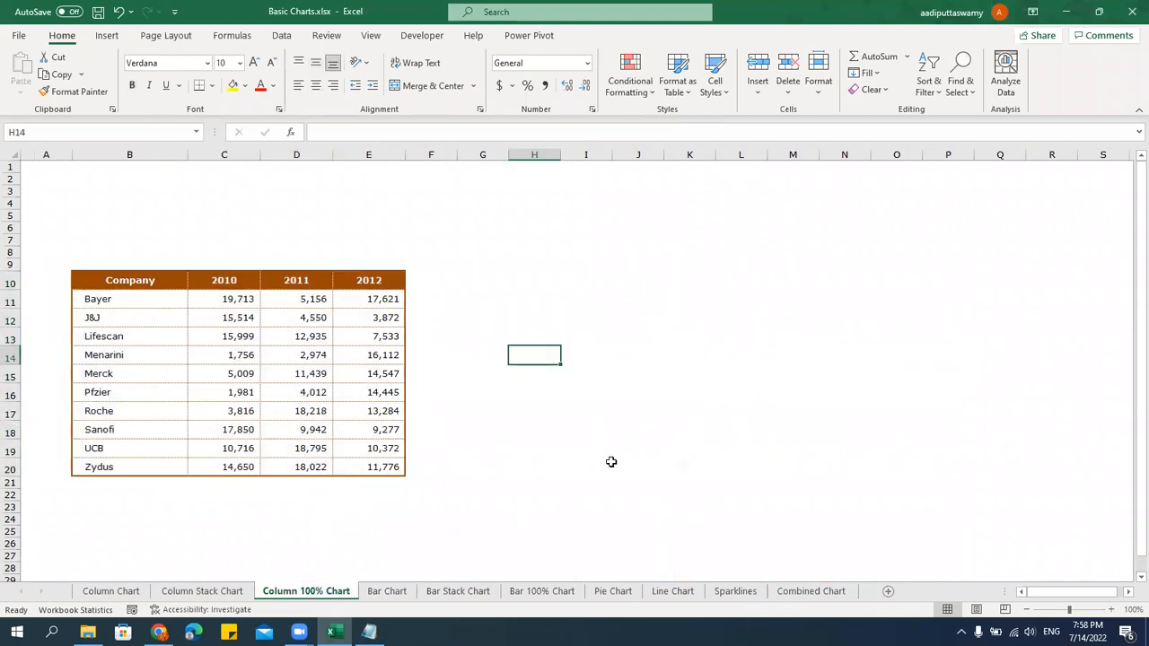
pyautogui.click(152, 281)
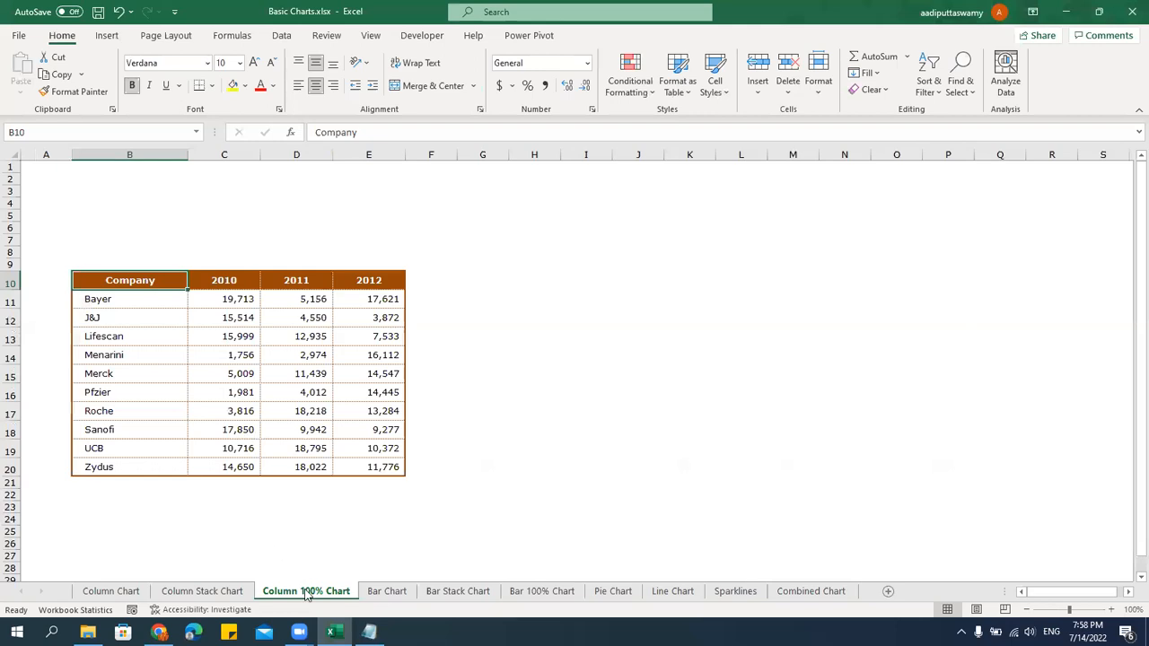
pyautogui.click(192, 591)
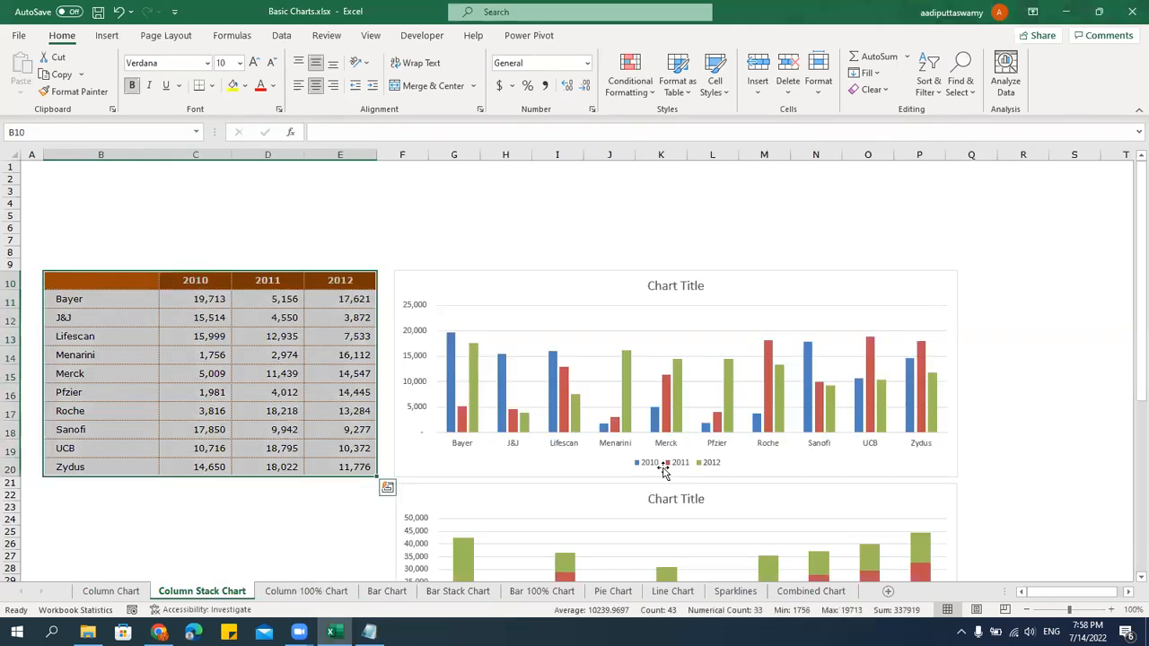
# Insert a 2-D 100% stacked column chart from B10:E20 on the Column Stack Chart sheet, below the stacked bar chart, and widen it to match.
pyautogui.click(501, 249)
pyautogui.moveTo(113, 283); pyautogui.dragTo(367, 474)
pyautogui.click(107, 36)
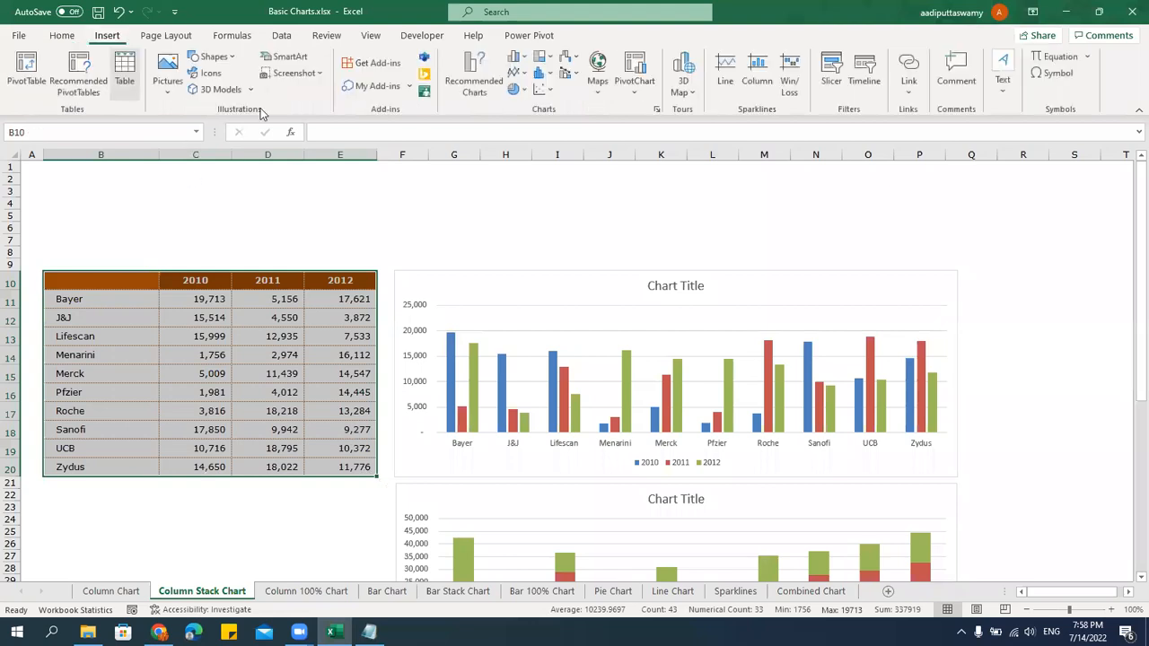
pyautogui.click(516, 57)
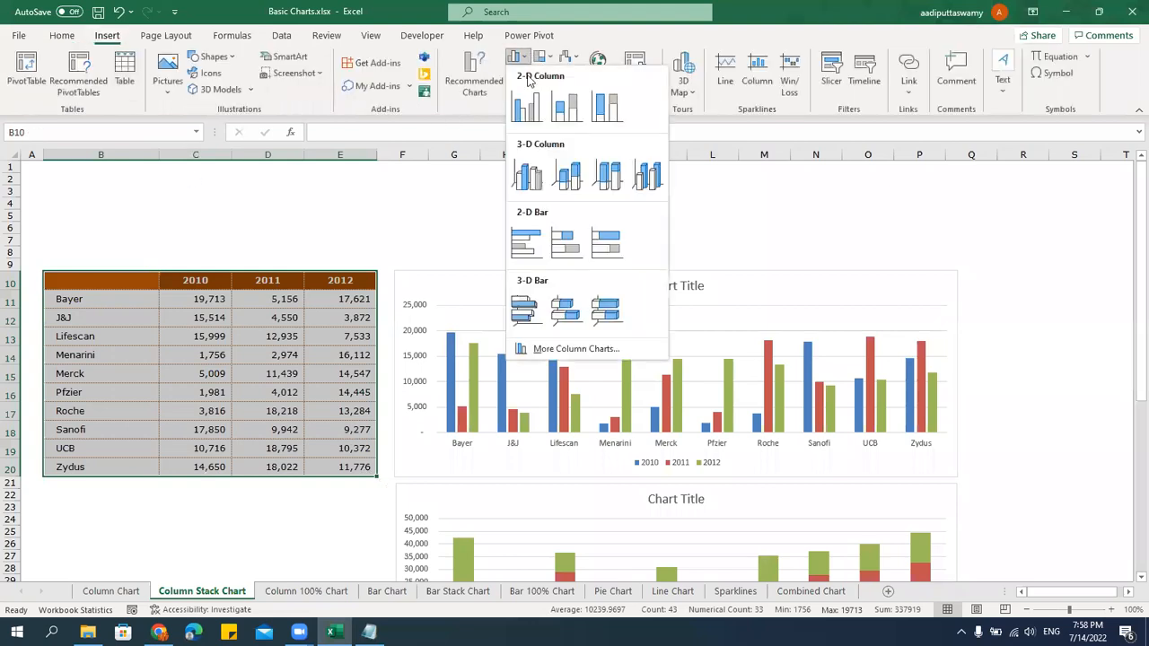
pyautogui.click(606, 105)
pyautogui.scroll(-4, 670, 264)
pyautogui.moveTo(452, 284); pyautogui.dragTo(303, 476)
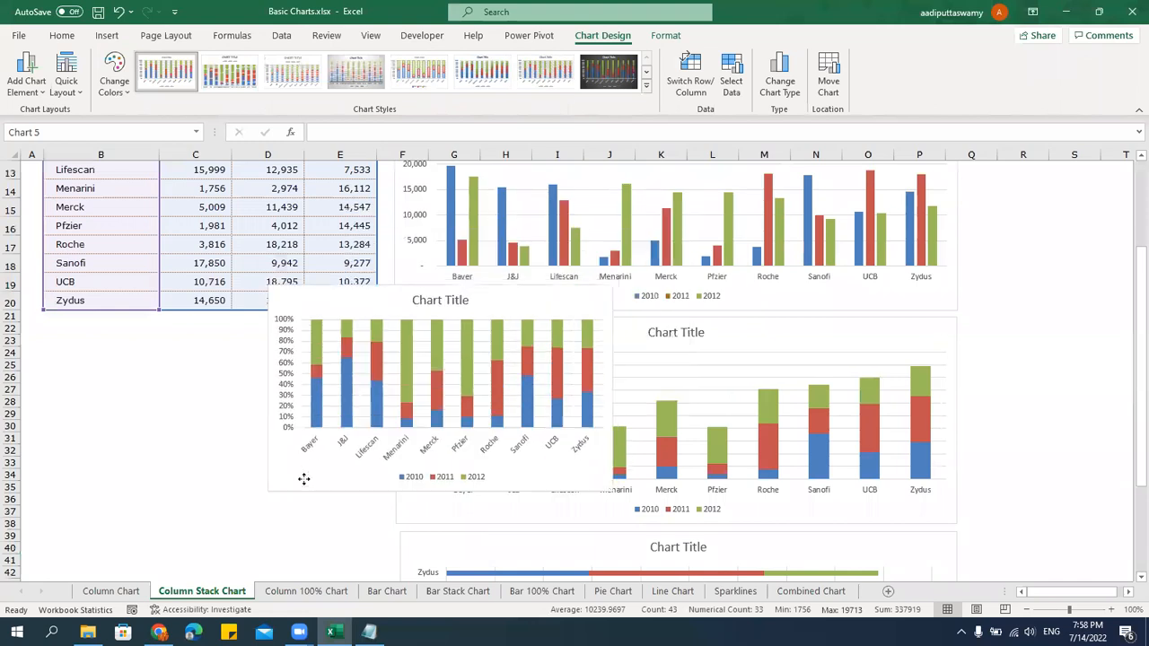
pyautogui.scroll(-5, 314, 243)
pyautogui.moveTo(316, 246); pyautogui.dragTo(283, 463)
pyautogui.scroll(-5, 441, 374)
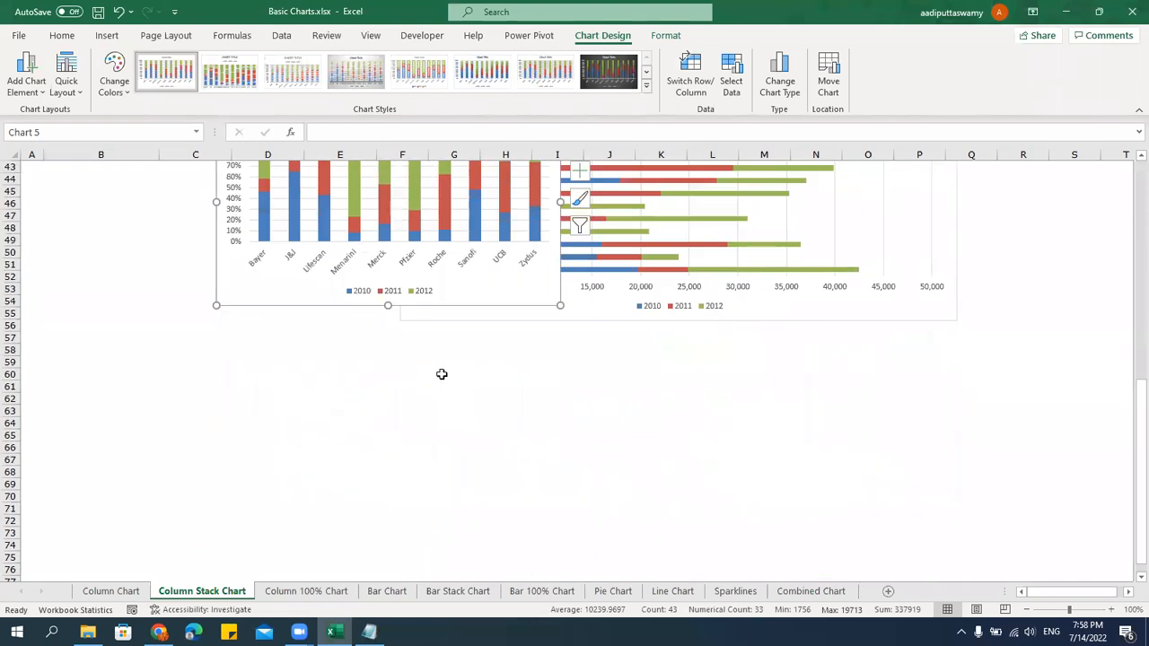
pyautogui.moveTo(280, 284); pyautogui.dragTo(457, 492)
pyautogui.moveTo(749, 407); pyautogui.dragTo(954, 420)
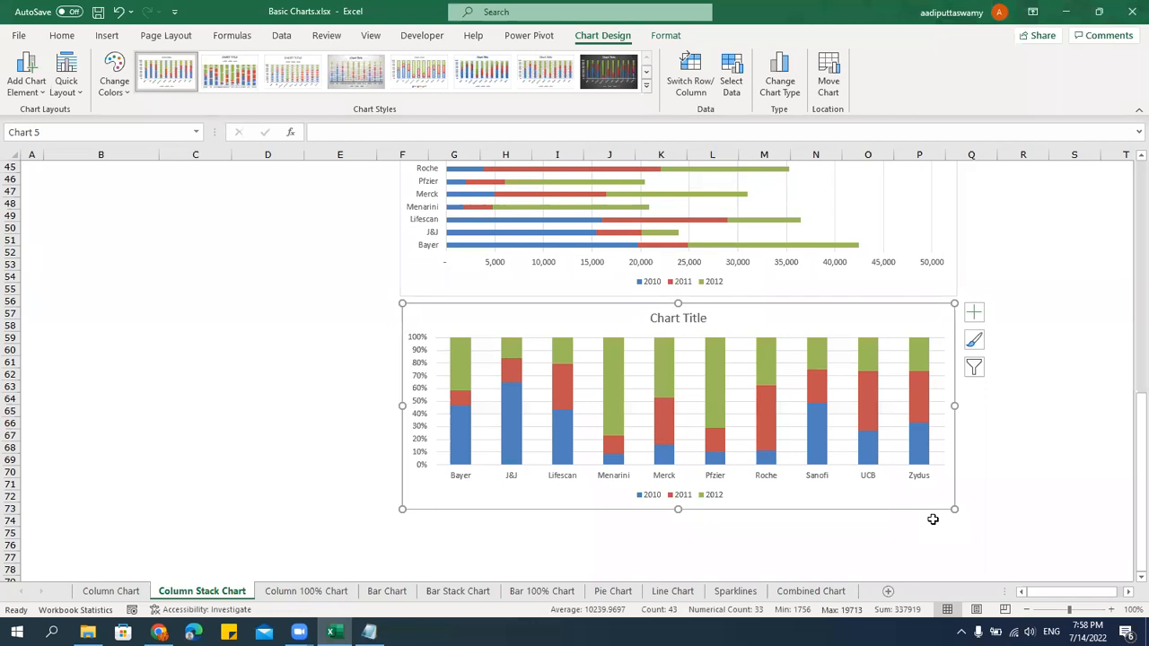
# Compare Bayer's yearly figures in C11:E11 with its segments in the 100% stacked column chart.
pyautogui.scroll(15, 889, 492)
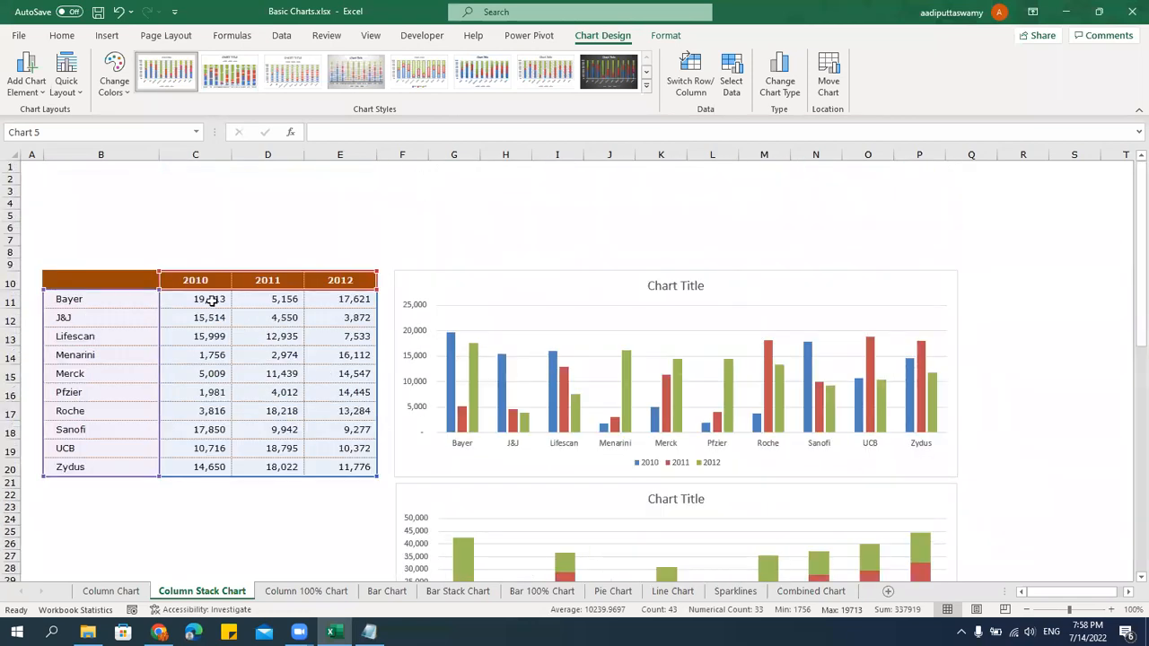
pyautogui.moveTo(209, 302); pyautogui.dragTo(332, 305)
pyautogui.click(218, 299)
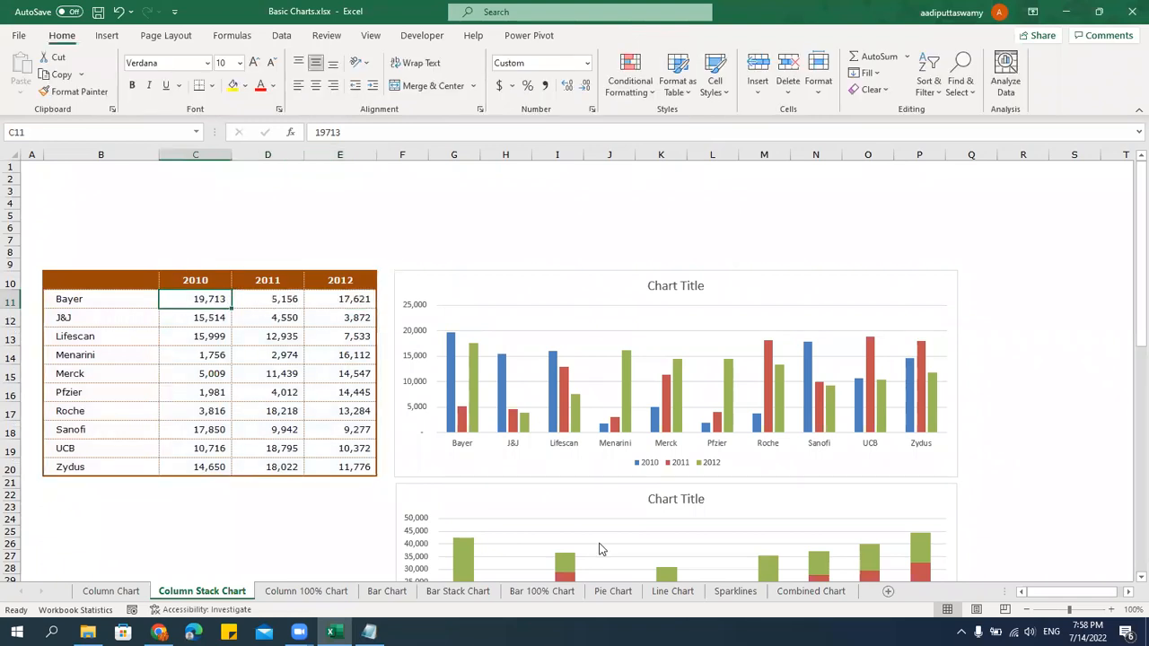
pyautogui.scroll(-13, 601, 550)
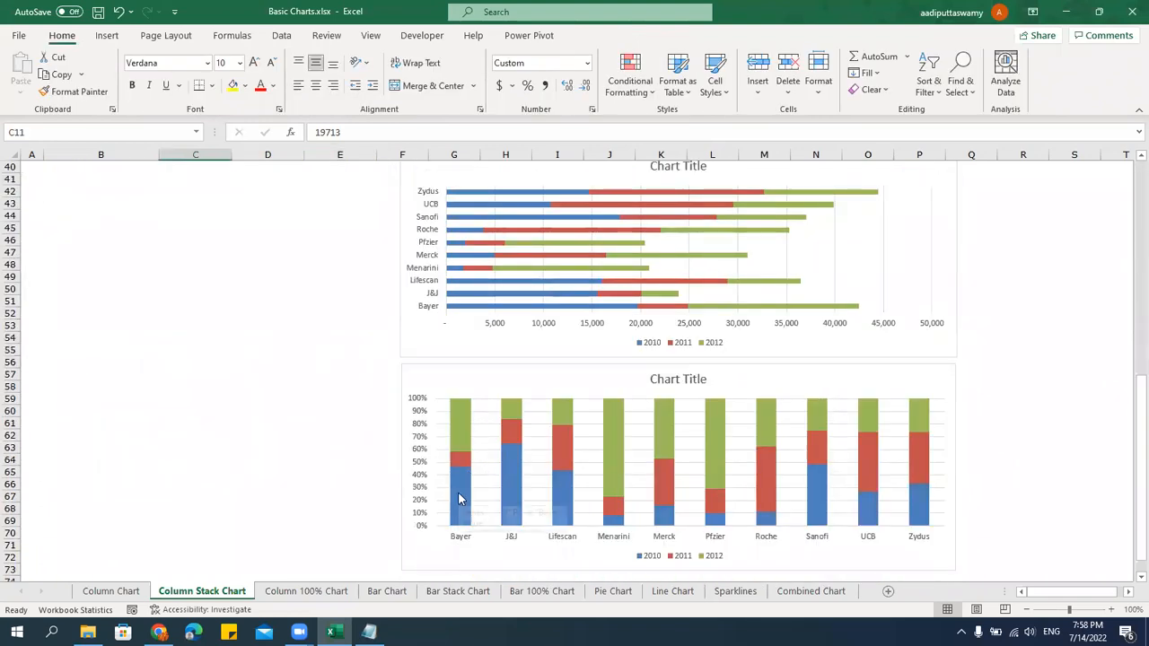
pyautogui.moveTo(458, 499)
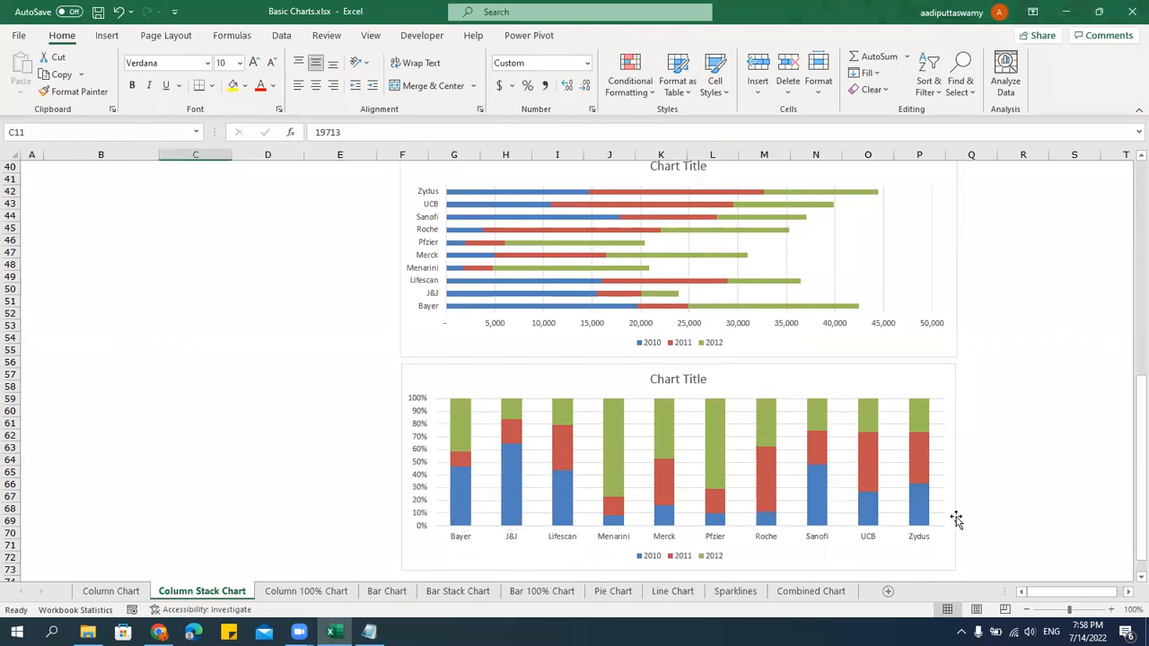
pyautogui.scroll(13, 956, 521)
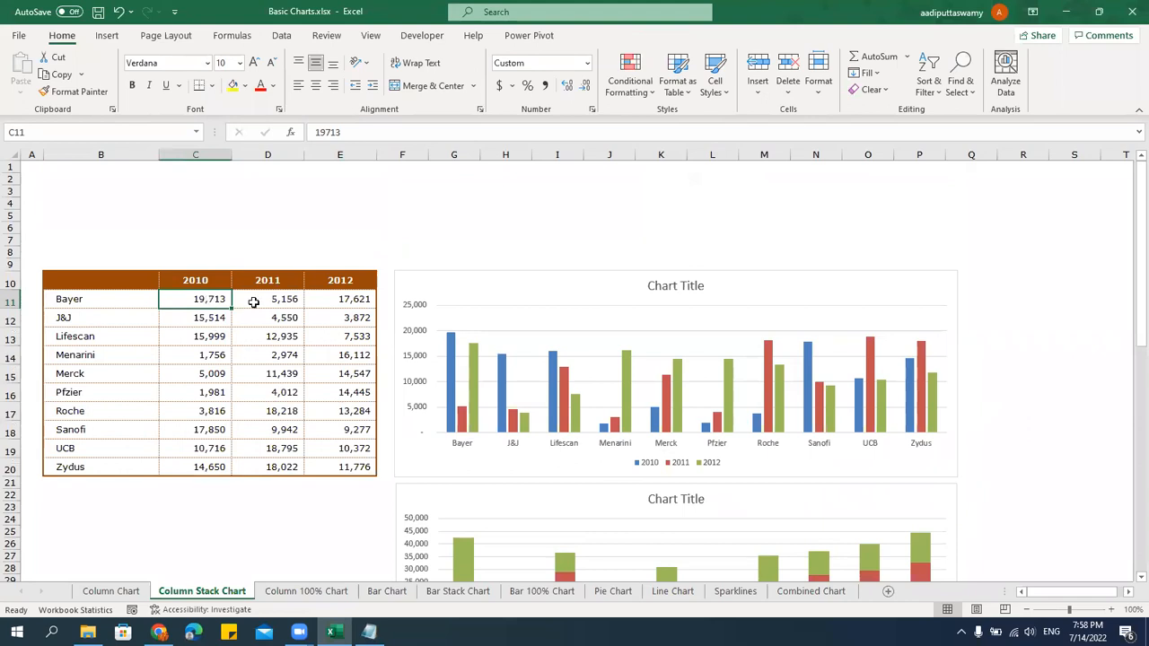
pyautogui.moveTo(254, 303); pyautogui.dragTo(341, 300)
pyautogui.scroll(-5, 884, 431)
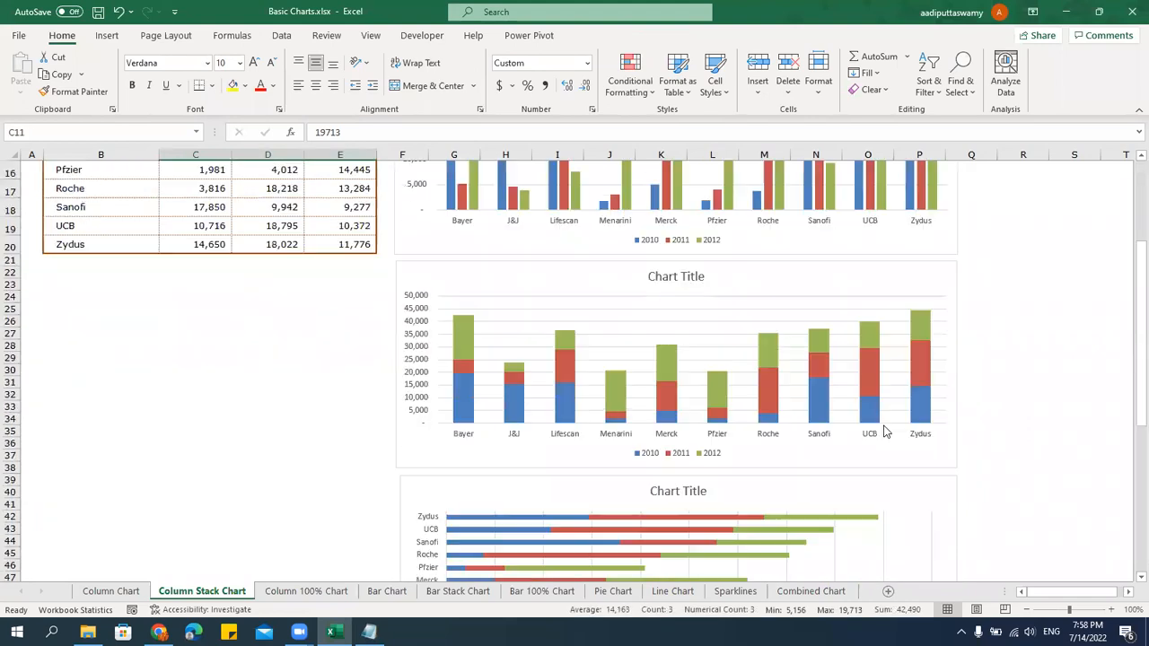
pyautogui.scroll(-8, 884, 432)
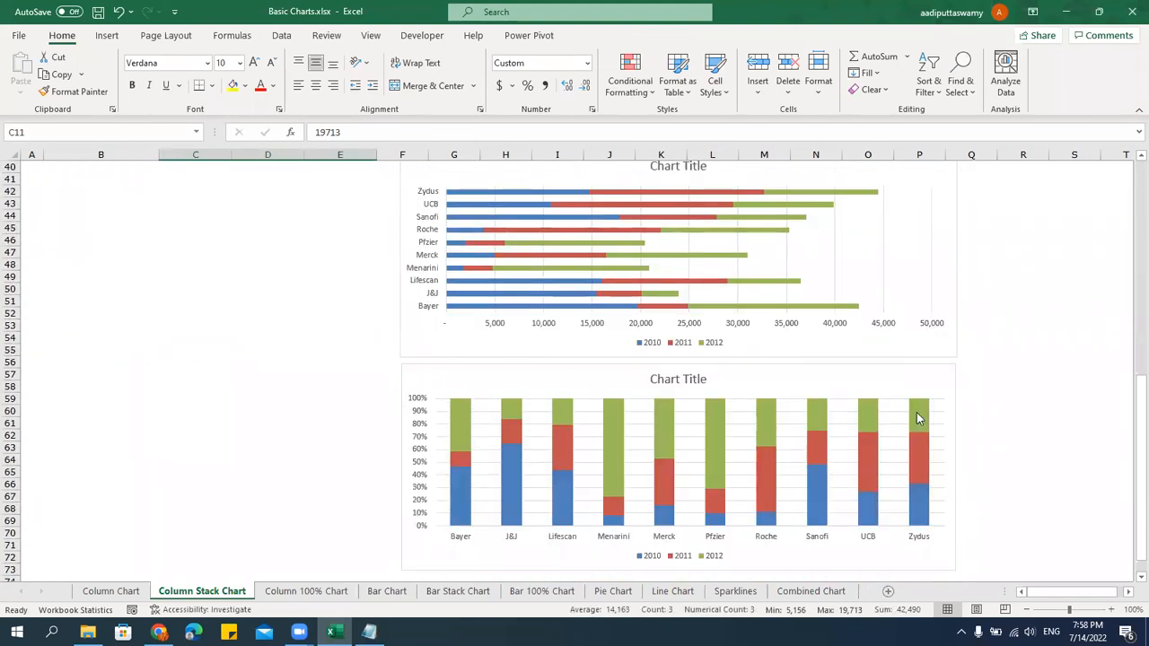
pyautogui.click(907, 375)
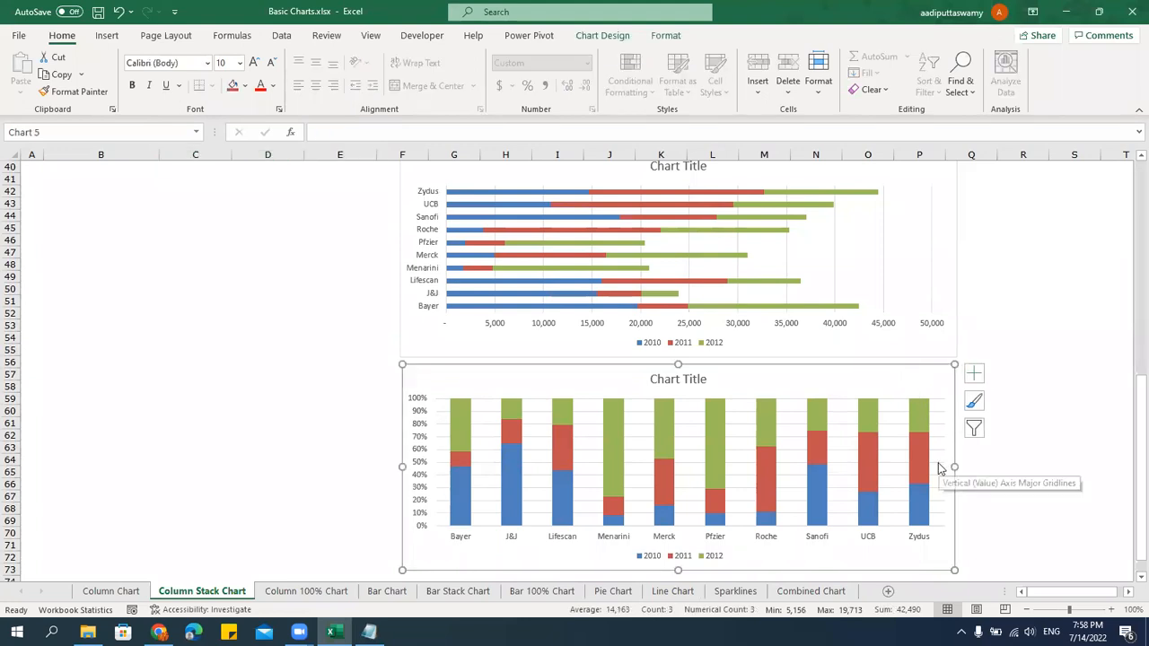
pyautogui.scroll(13, 937, 466)
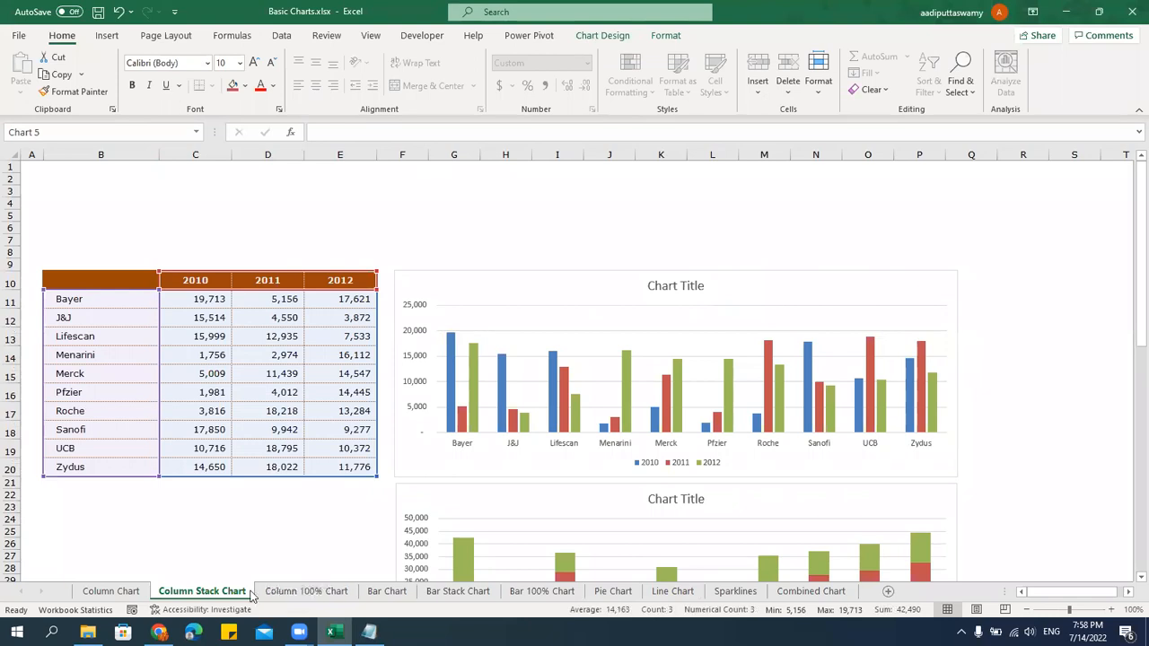
# Review the Column Chart, Column 100% Chart, Bar Chart, Bar Stack Chart and Pie Chart sheets.
pyautogui.click(133, 596)
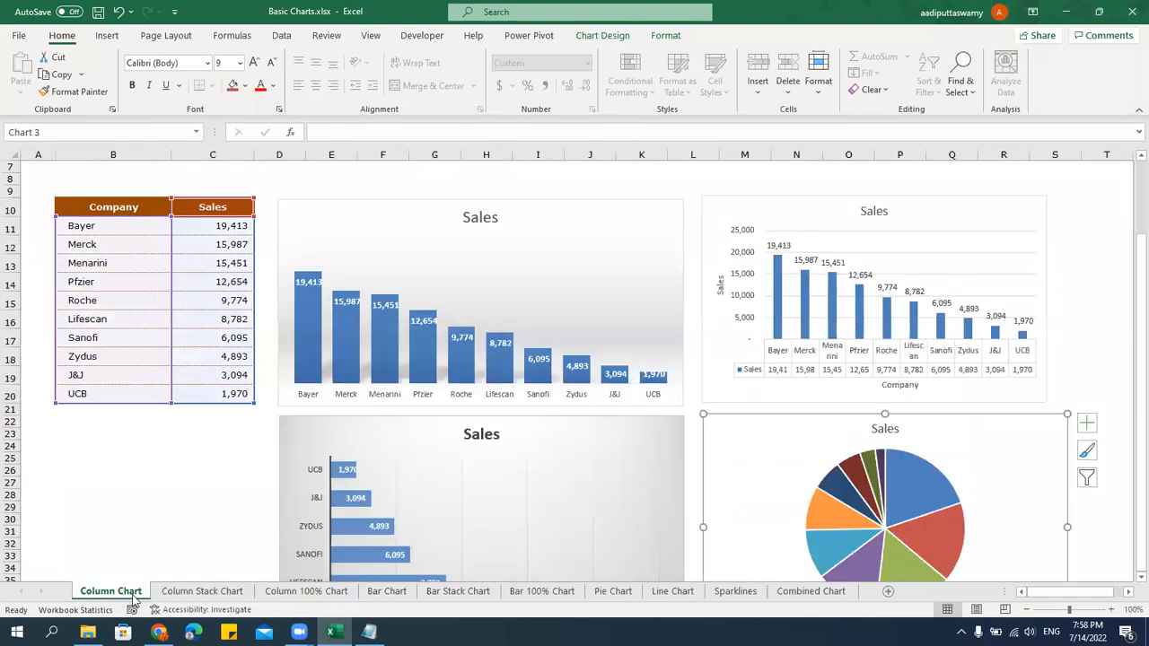
pyautogui.click(329, 593)
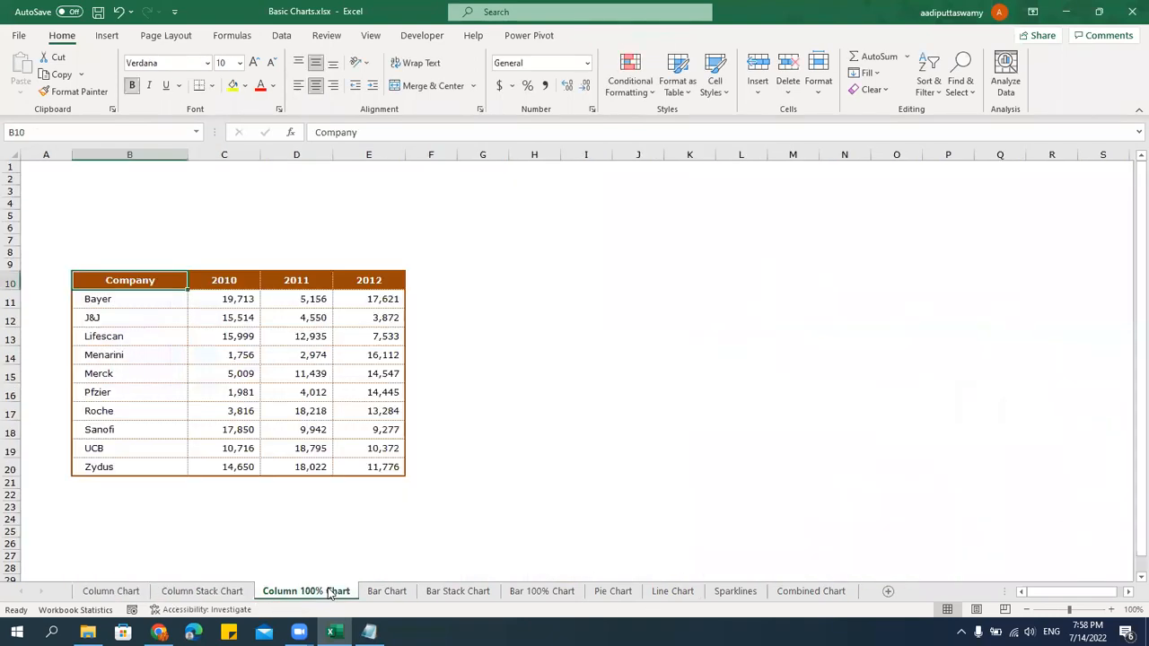
pyautogui.click(387, 591)
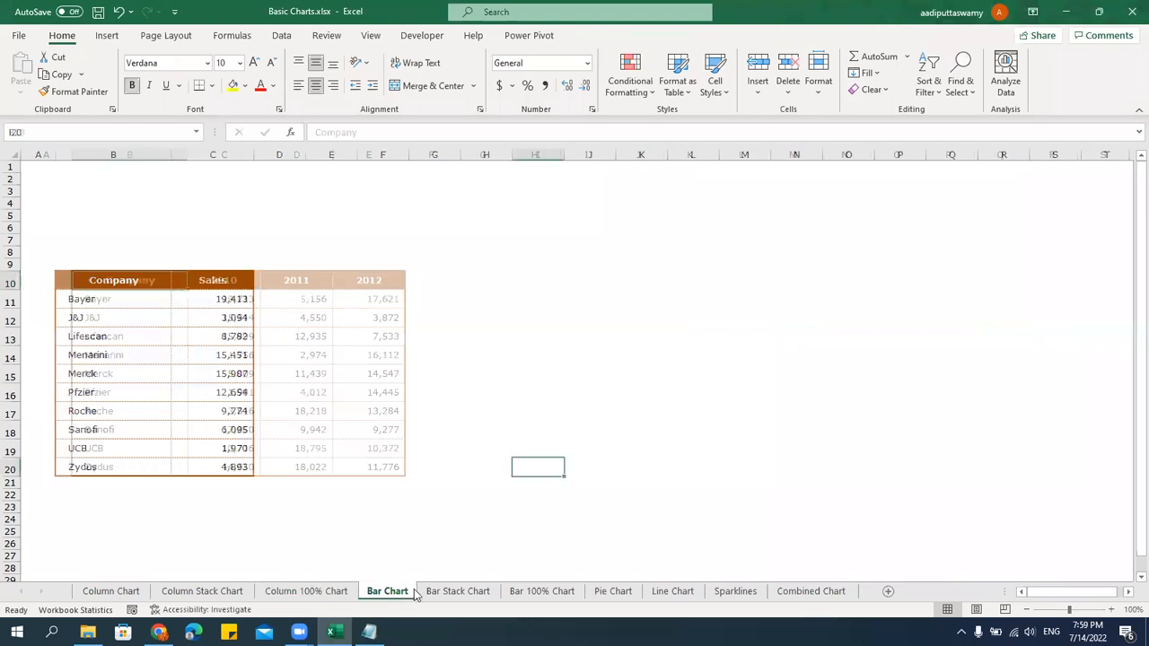
pyautogui.click(480, 594)
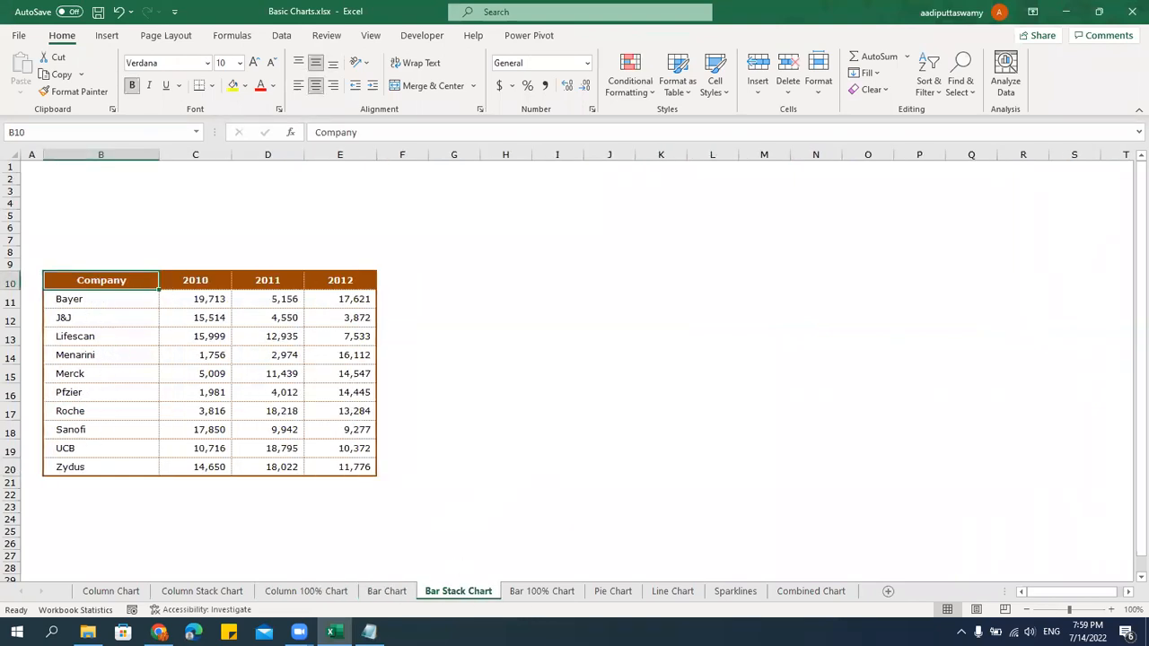
pyautogui.scroll(-4, 661, 347)
pyautogui.scroll(4, 661, 346)
pyautogui.click(661, 323)
pyautogui.click(649, 398)
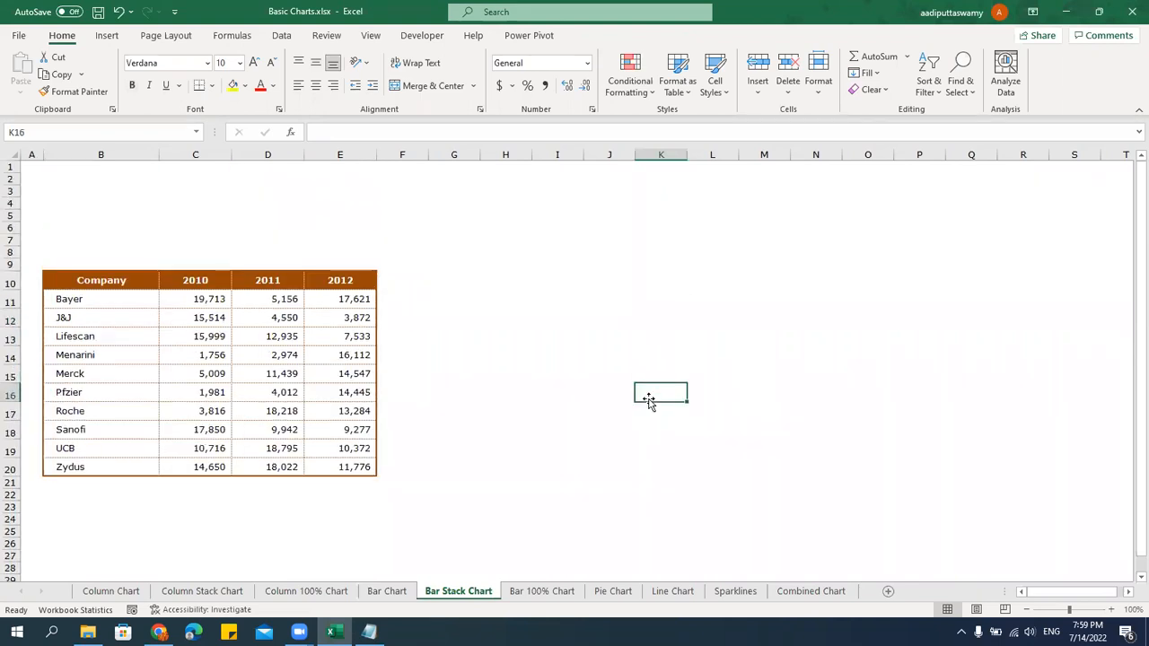
pyautogui.click(613, 591)
pyautogui.click(718, 471)
# Switch to the Line Chart sheet with the monthly company figures.
pyautogui.click(675, 591)
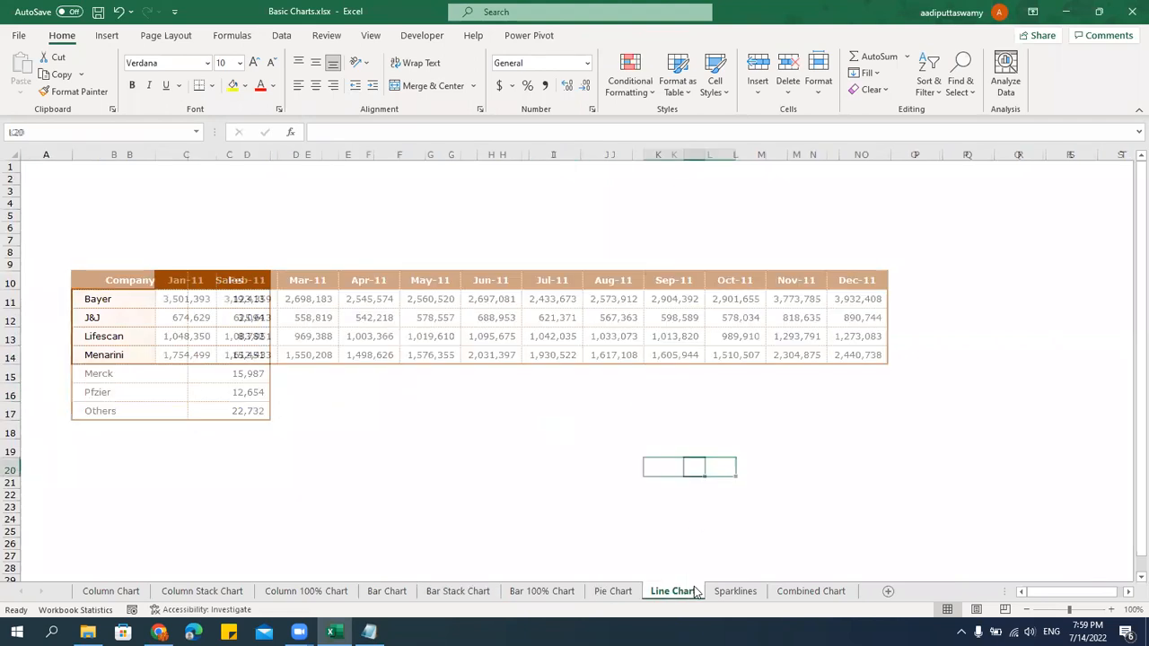
pyautogui.click(620, 442)
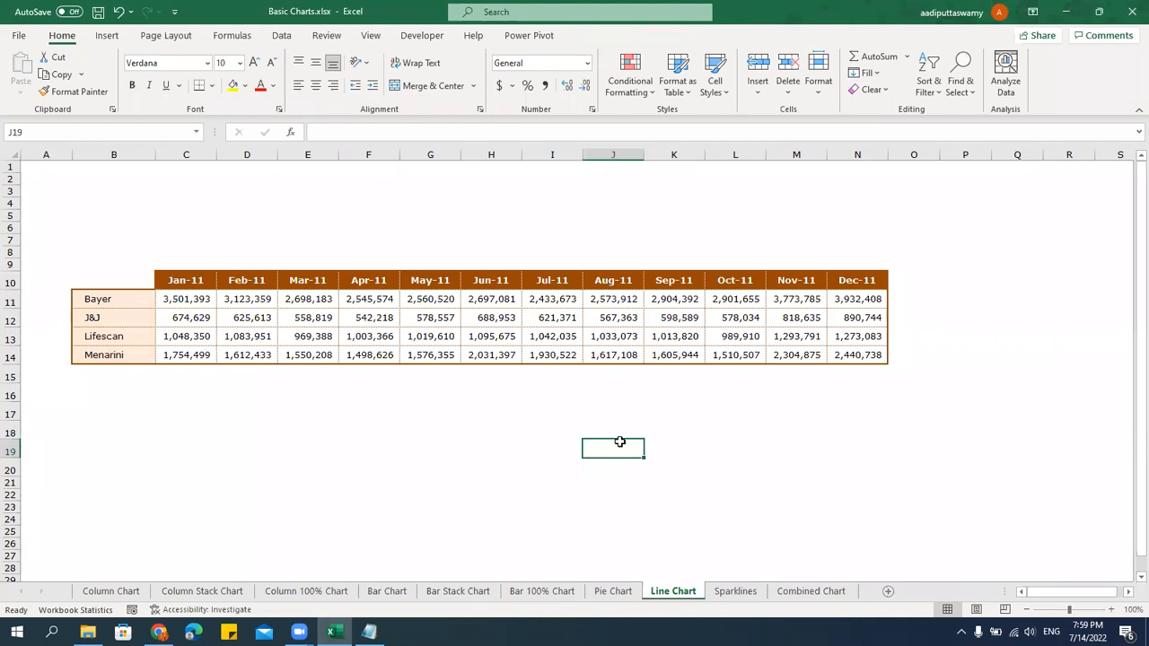
# Insert a 2-D clustered column chart from B10:N14, place it directly below the table and widen it to the table's width.
pyautogui.moveTo(128, 283); pyautogui.dragTo(866, 357)
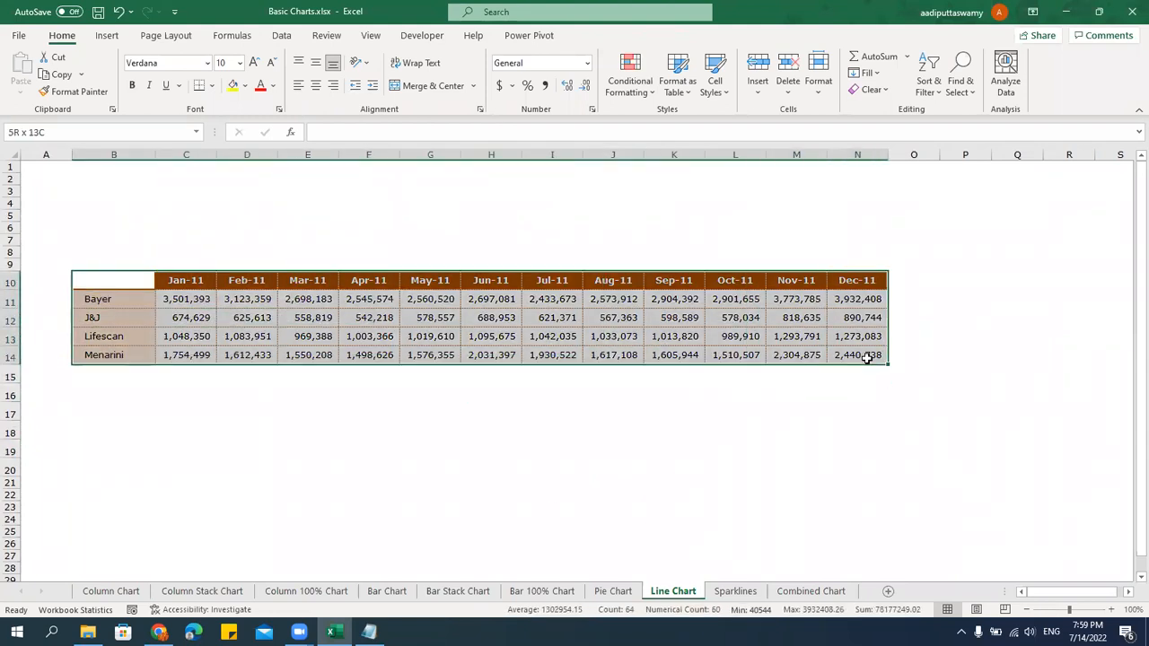
pyautogui.click(102, 36)
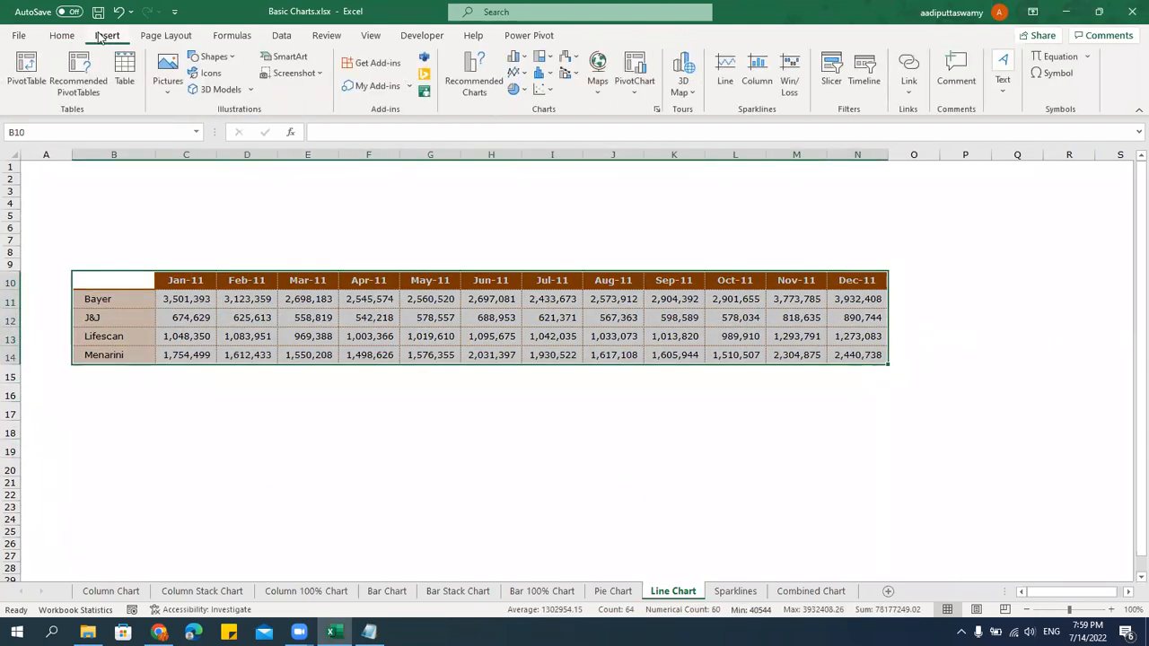
pyautogui.click(516, 57)
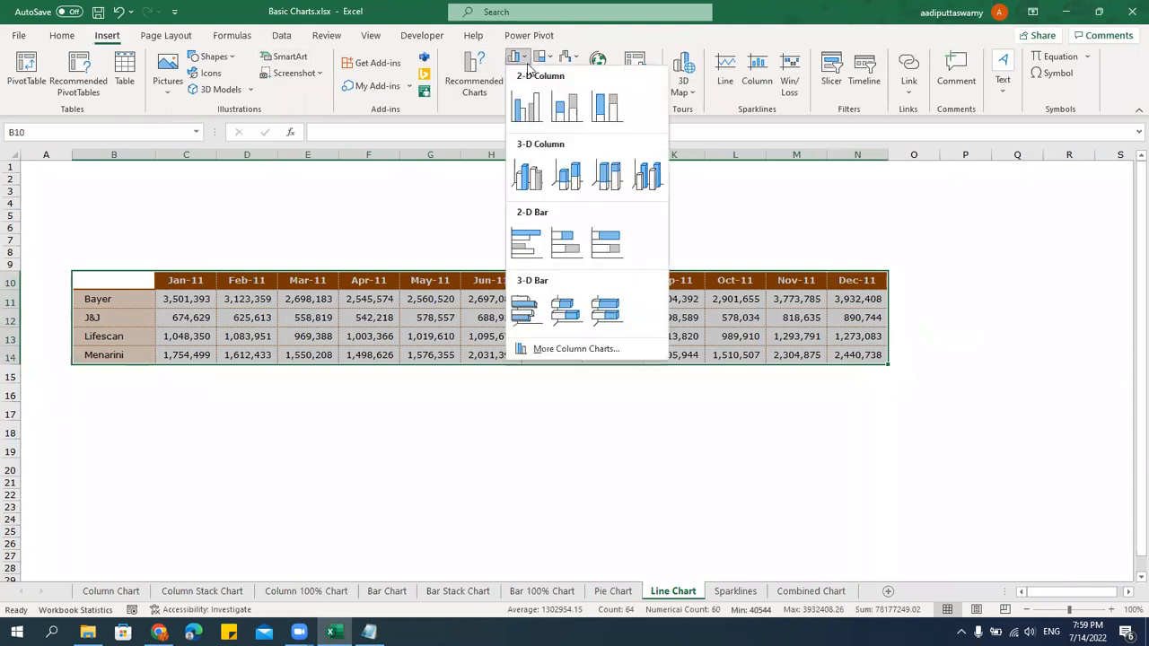
pyautogui.click(530, 112)
pyautogui.moveTo(418, 430); pyautogui.dragTo(81, 543)
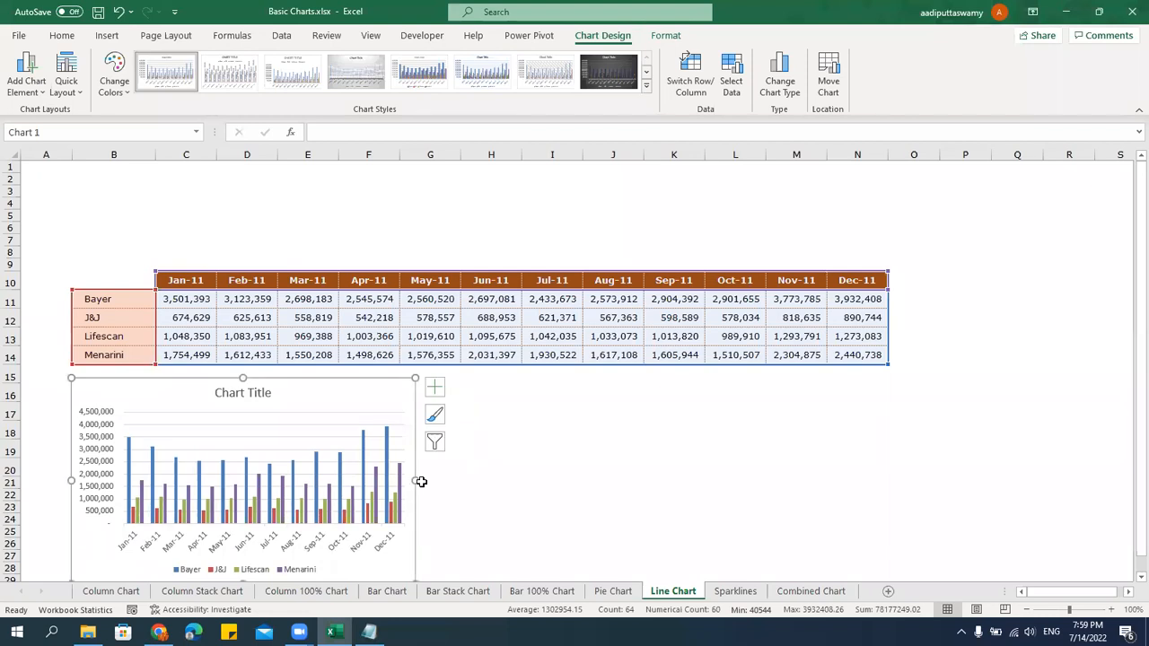
pyautogui.moveTo(417, 481); pyautogui.dragTo(886, 484)
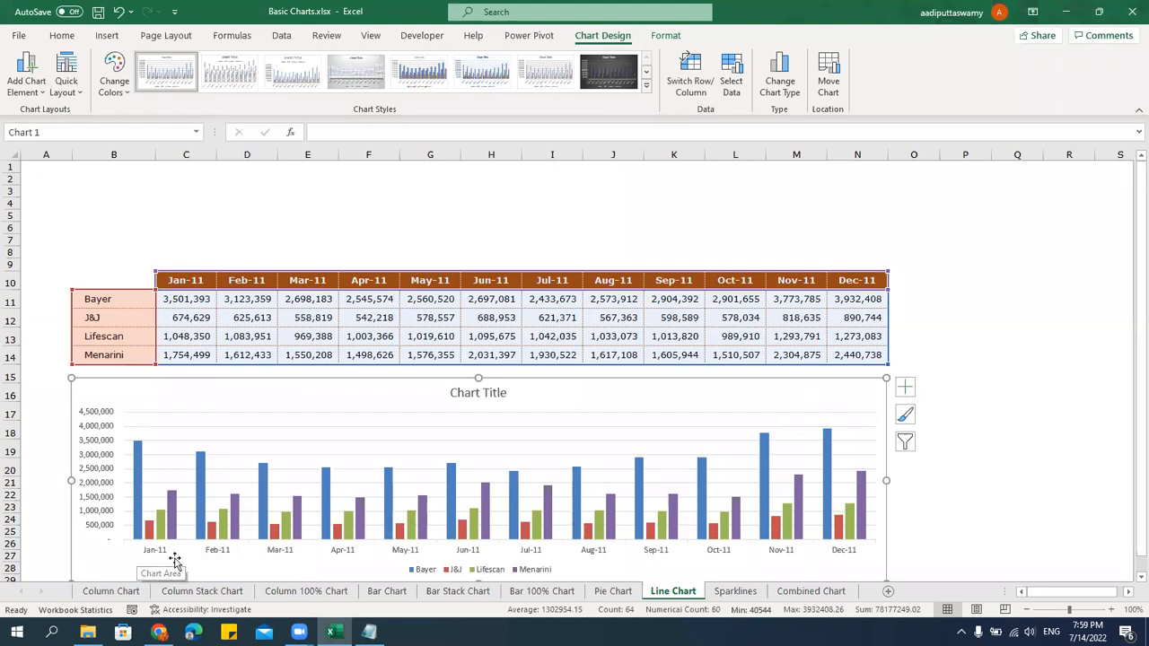
# Inspect the Bayer, J&J, Lifescan and Menarini series in the clustered column chart and delete the chart.
pyautogui.click(137, 500)
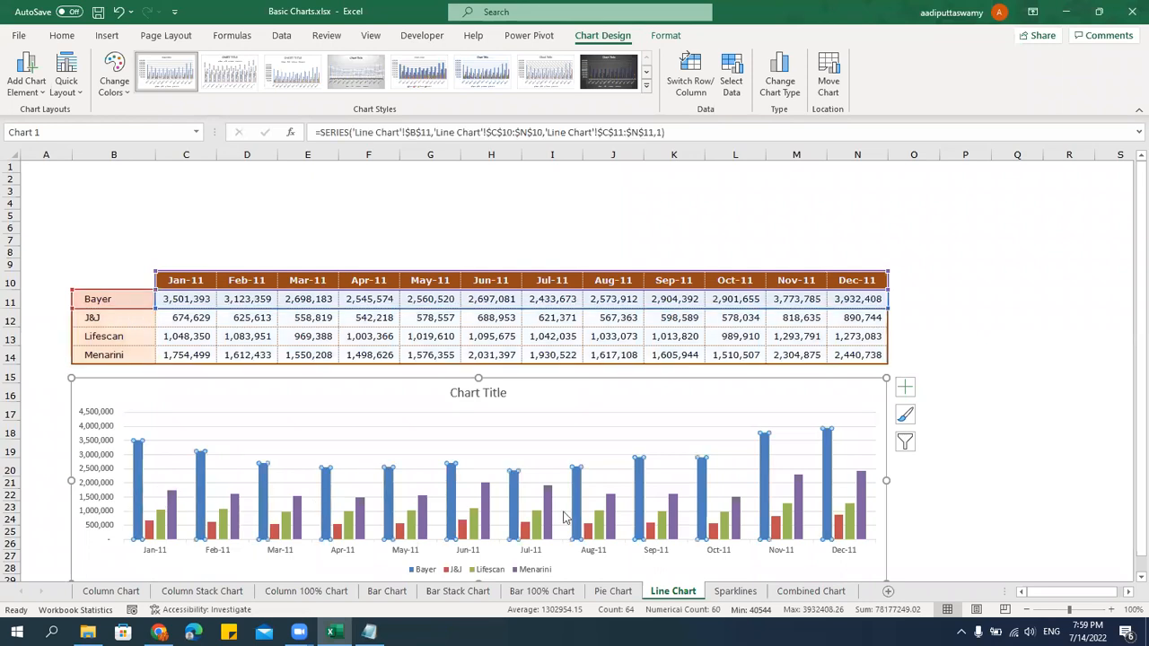
pyautogui.click(150, 536)
pyautogui.click(161, 530)
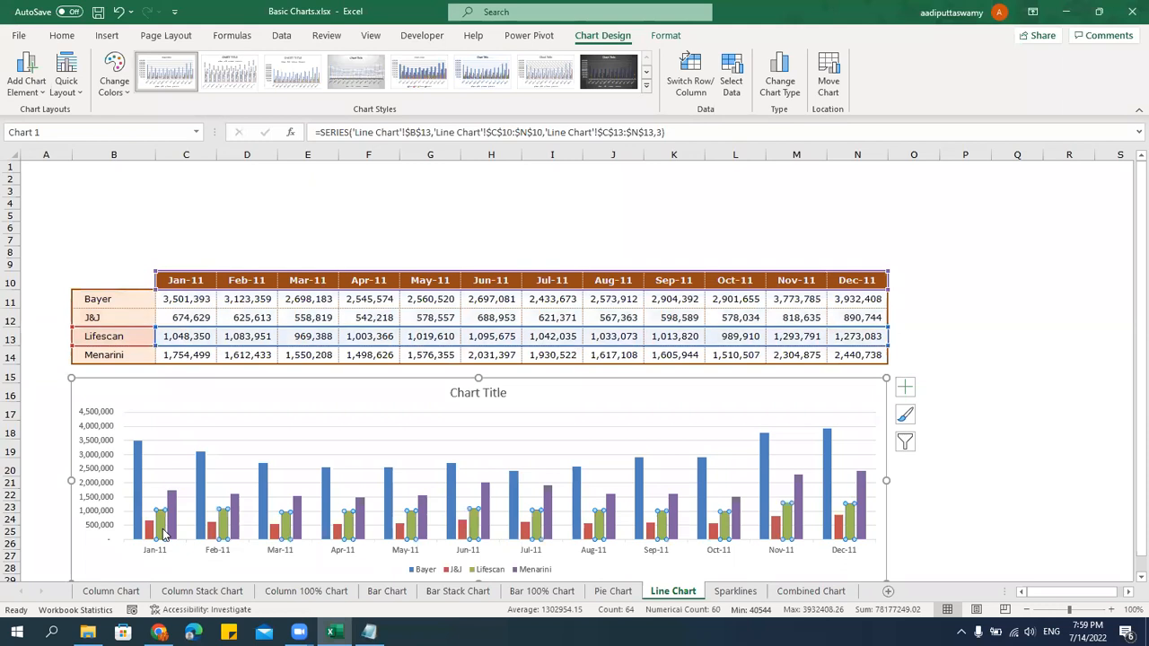
pyautogui.click(173, 531)
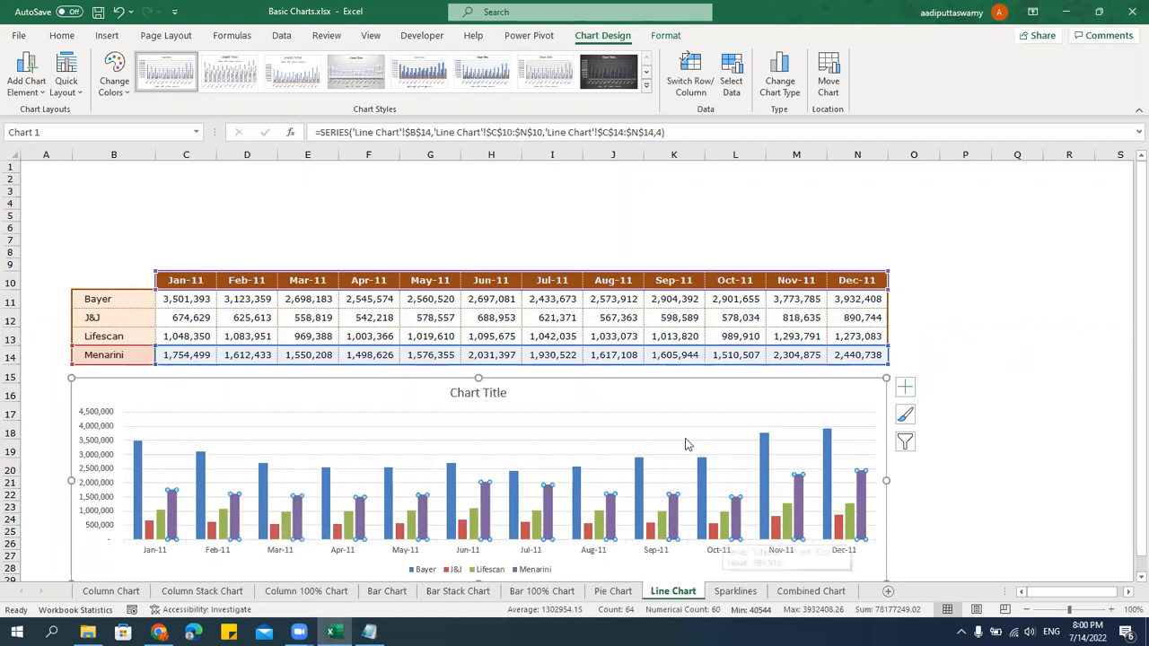
pyautogui.click(658, 384)
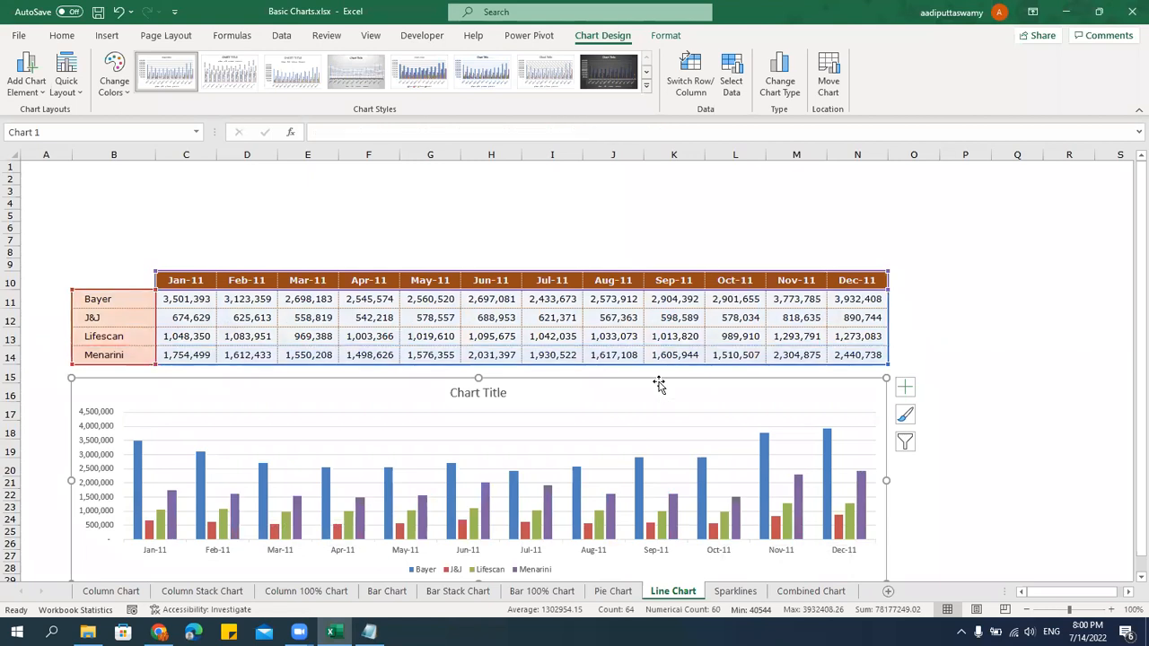
pyautogui.press('Delete')
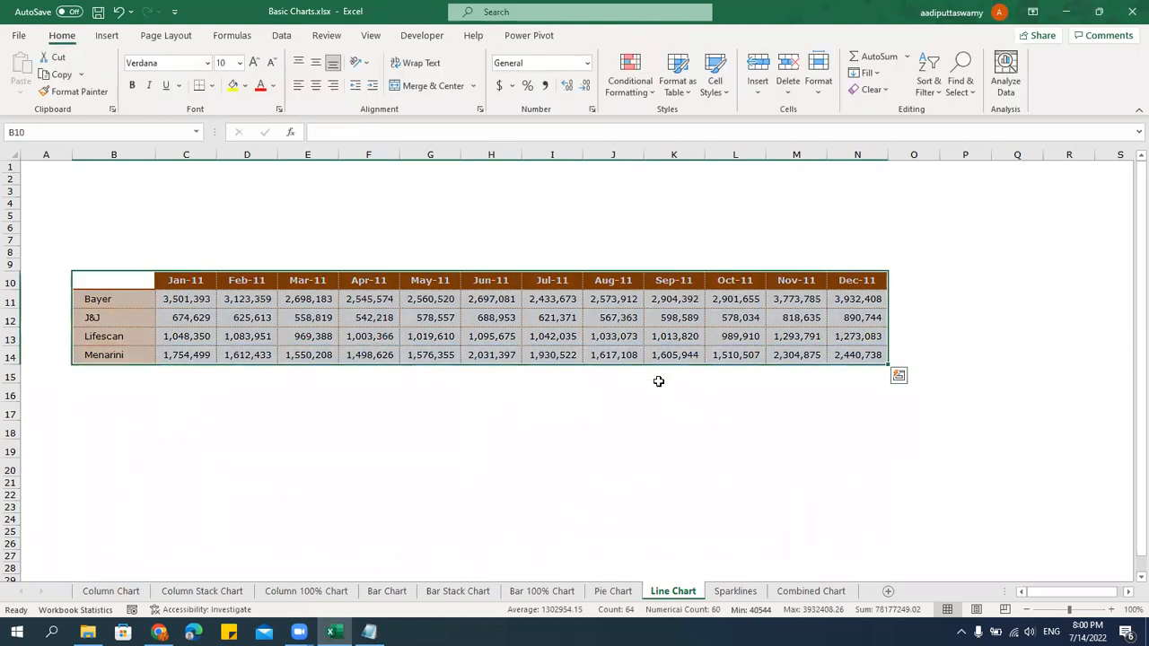
# Insert a 2-D line chart with markers from B10:N14, place it below the table and widen it to the table's width.
pyautogui.click(639, 397)
pyautogui.moveTo(143, 284); pyautogui.dragTo(869, 358)
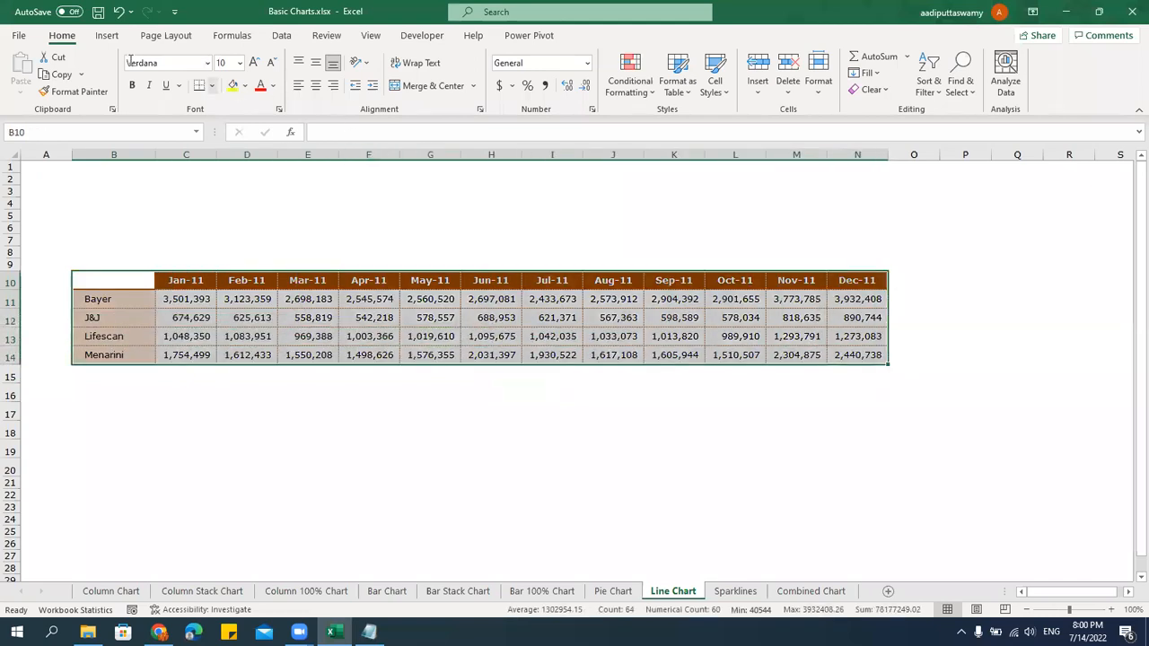
pyautogui.click(107, 35)
pyautogui.click(517, 72)
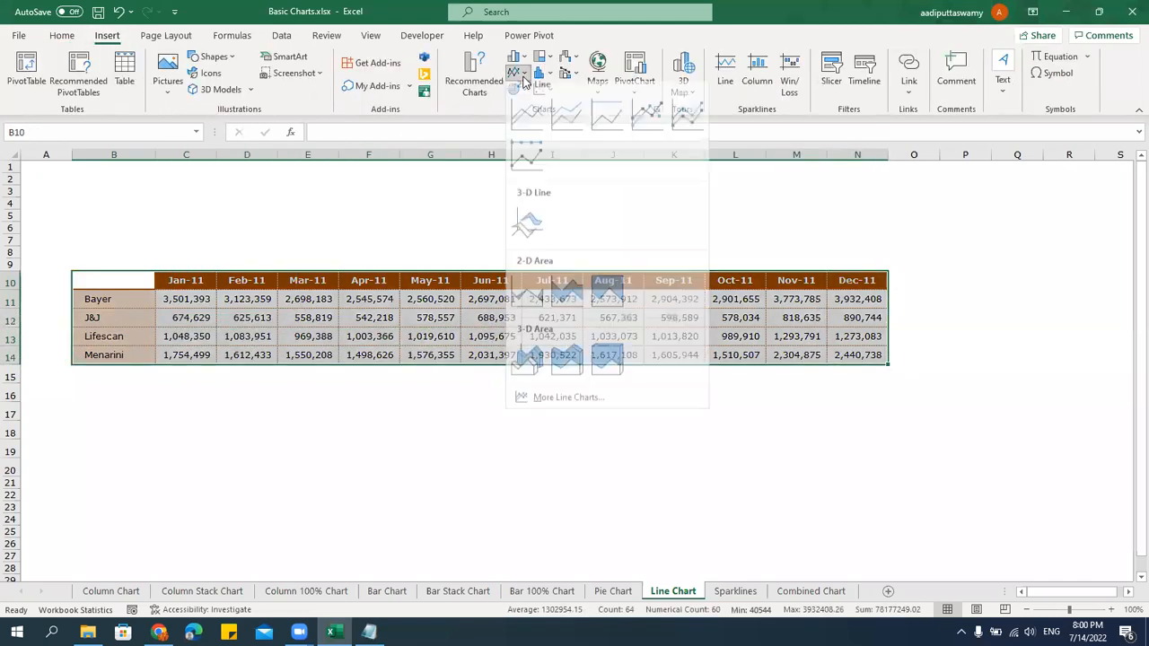
pyautogui.click(652, 127)
pyautogui.scroll(-4, 621, 260)
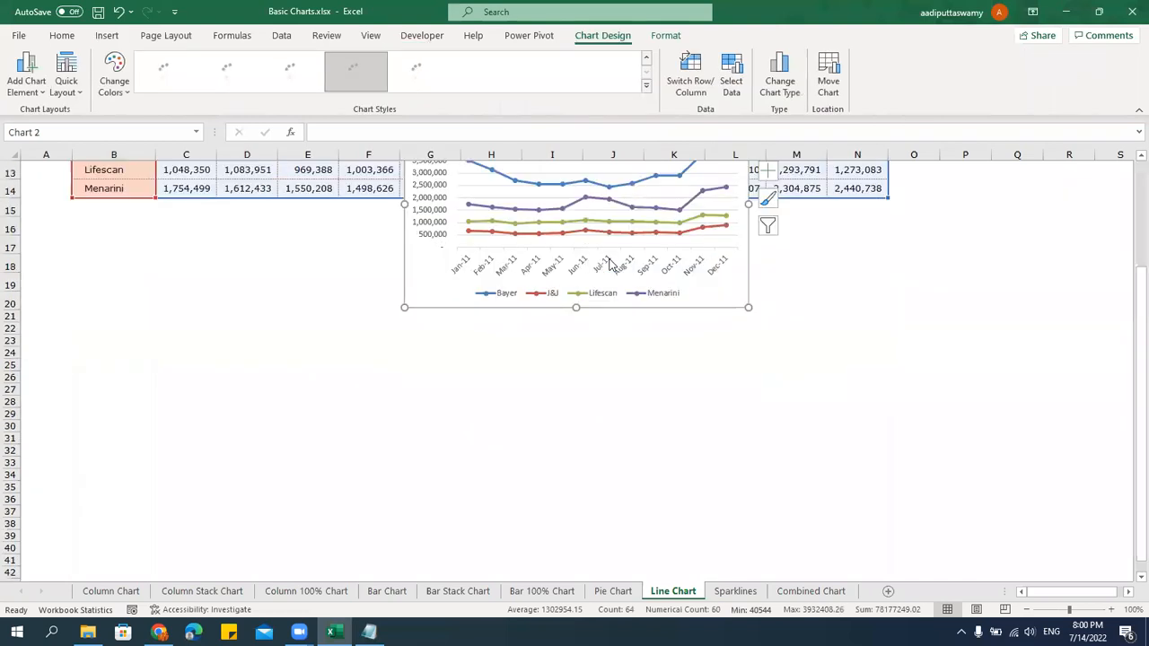
pyautogui.moveTo(436, 261); pyautogui.dragTo(90, 359)
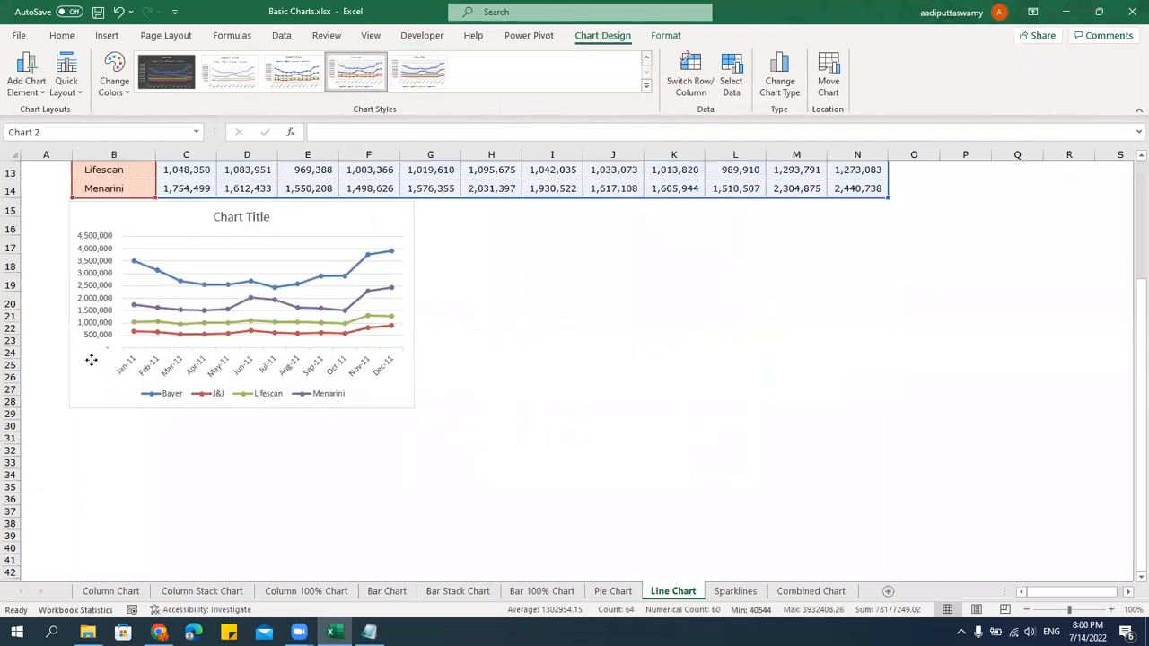
pyautogui.moveTo(416, 310); pyautogui.dragTo(887, 358)
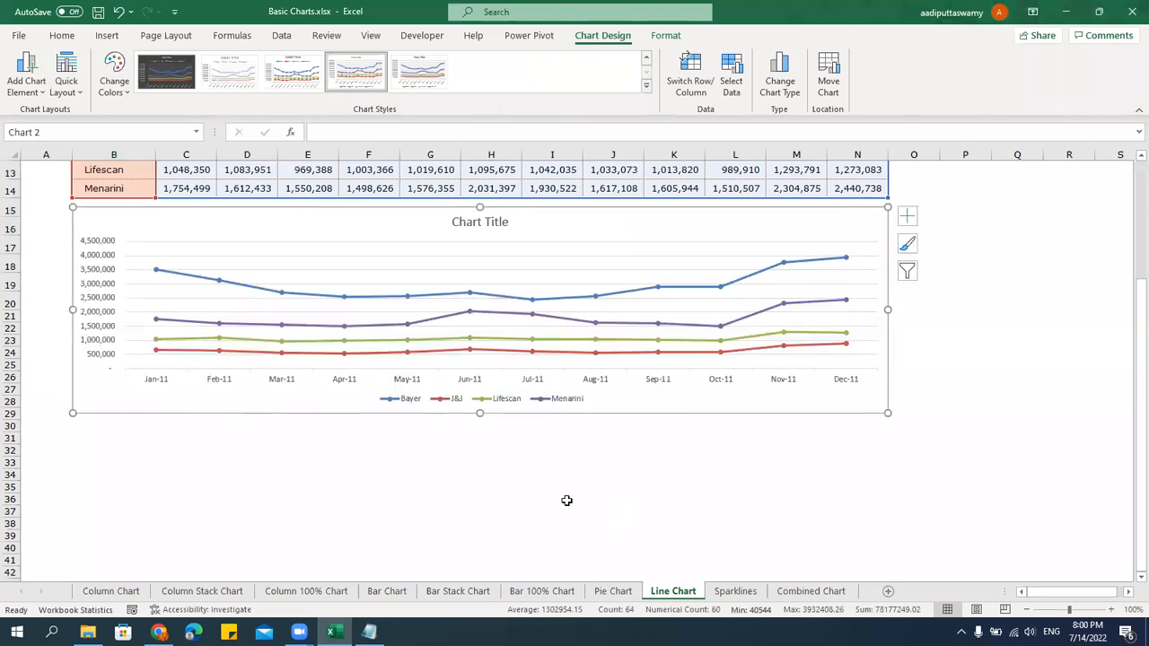
pyautogui.scroll(2, 574, 496)
pyautogui.click(57, 322)
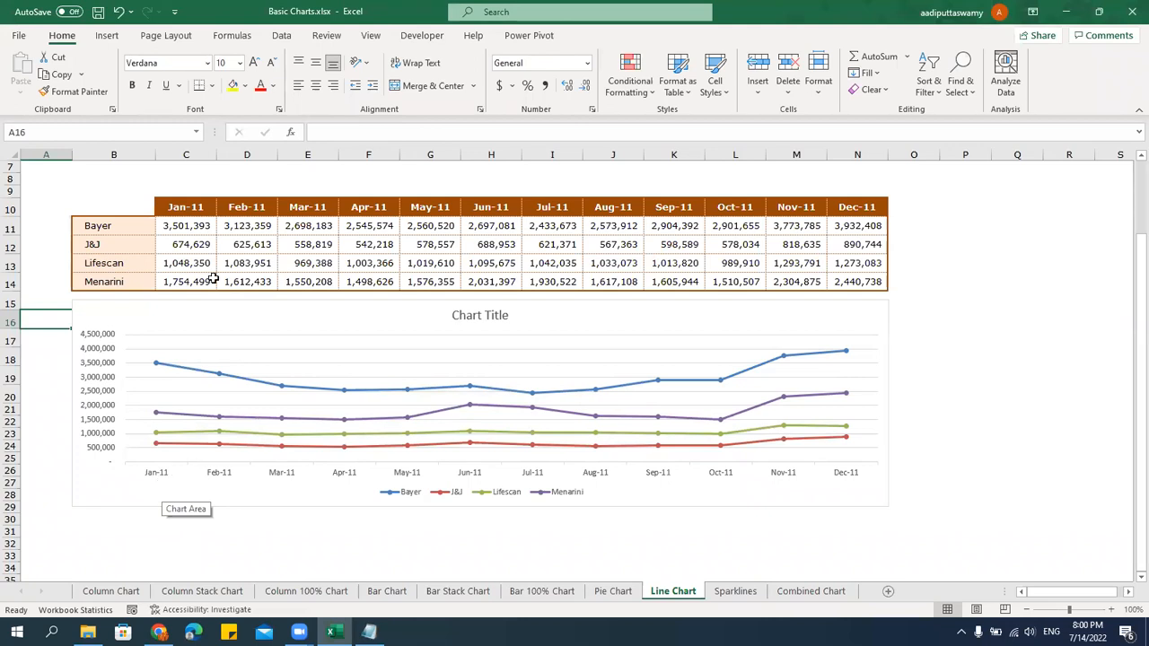
# Compare the Jan-11 and Dec-11 figures and the company names in B11:B14 with the lines in the chart.
pyautogui.moveTo(185, 207); pyautogui.dragTo(186, 263)
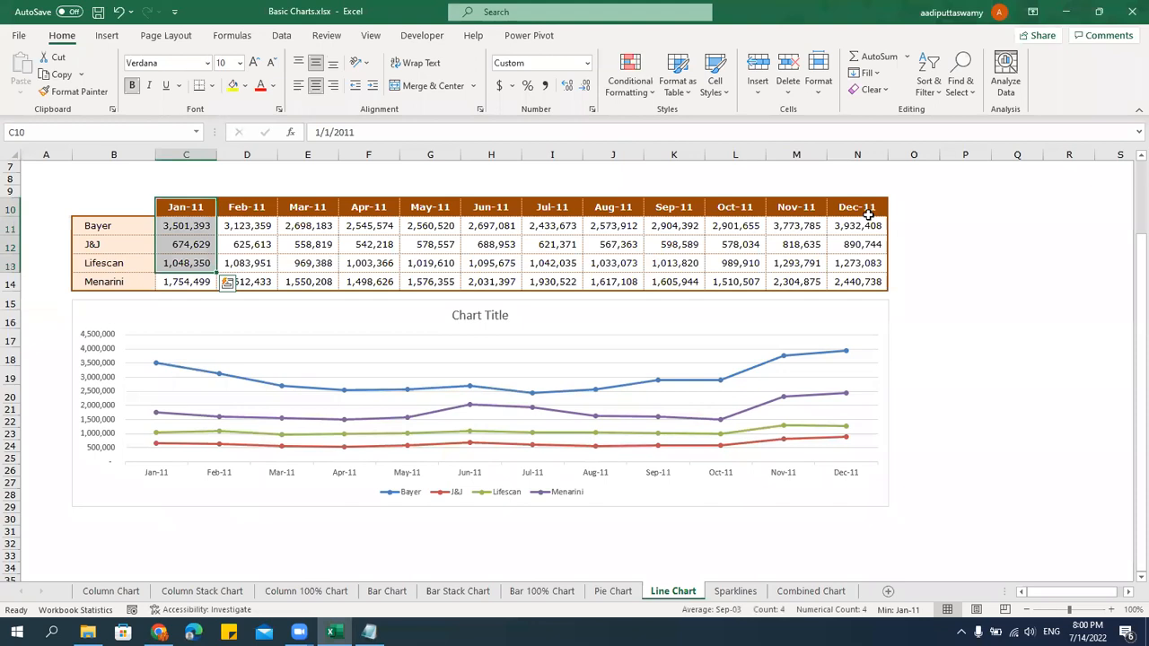
pyautogui.moveTo(868, 215); pyautogui.dragTo(861, 282)
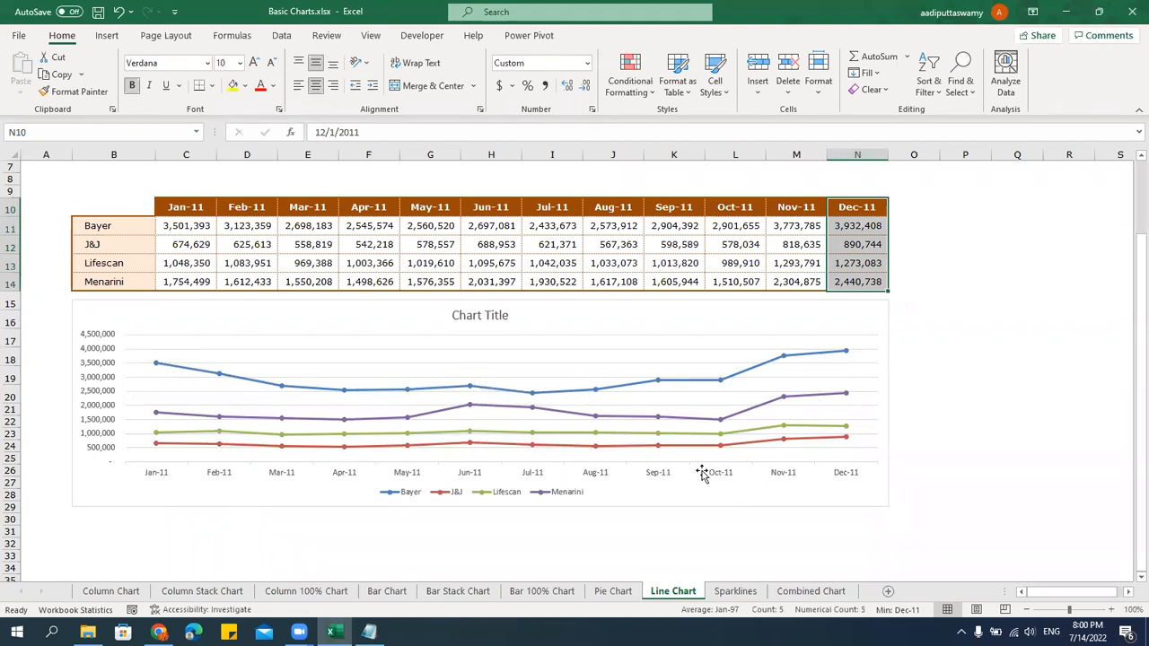
pyautogui.click(1012, 320)
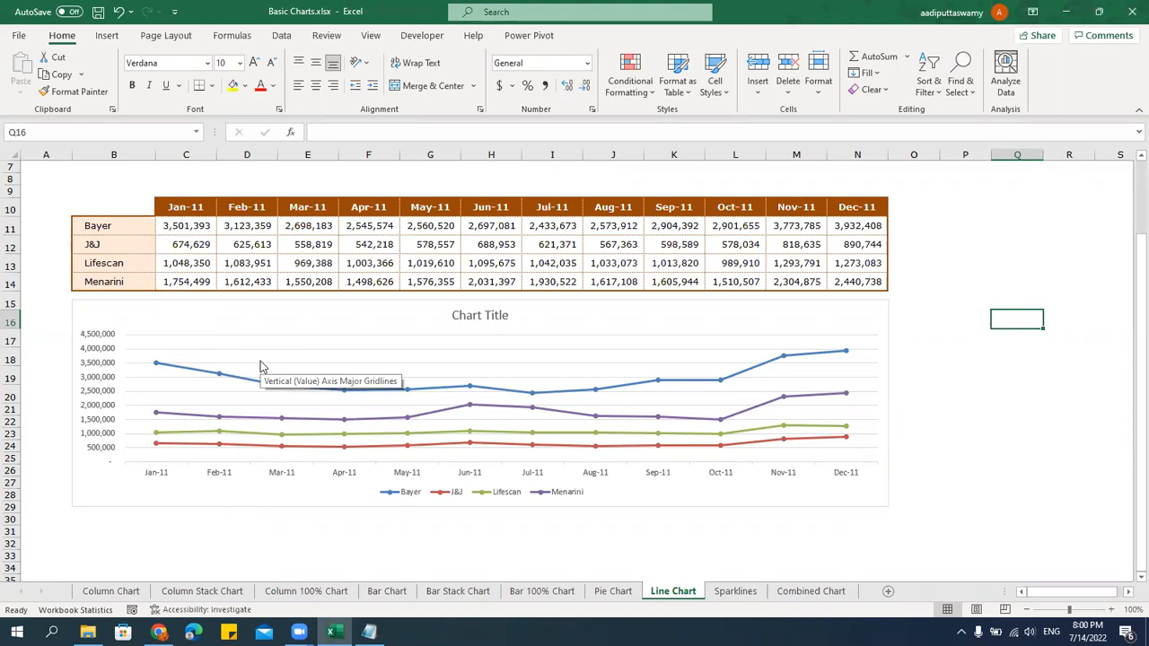
pyautogui.moveTo(112, 228); pyautogui.dragTo(140, 277)
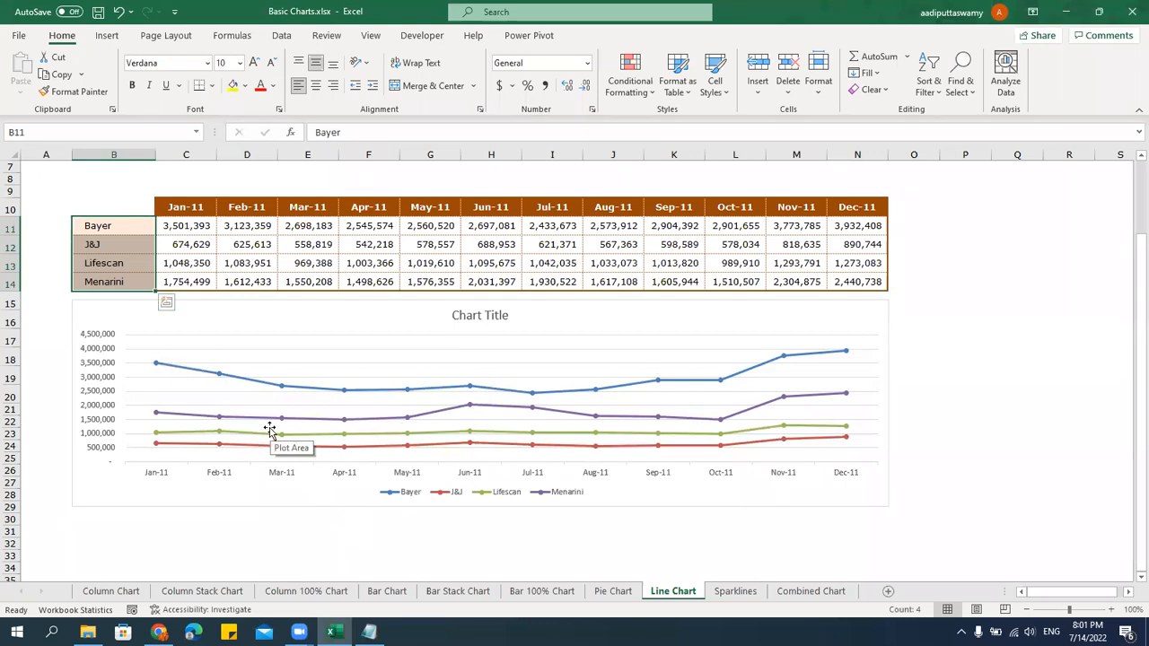
# Compare the monthly table on the Sparklines sheet with the one on the Line Chart sheet.
pyautogui.click(729, 591)
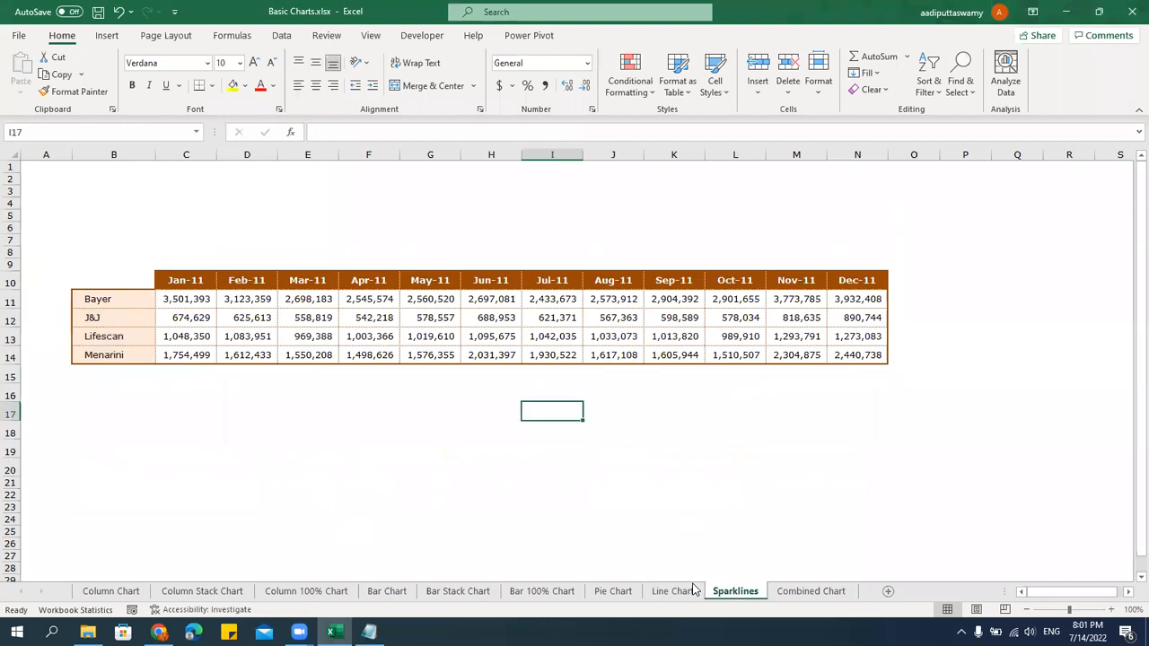
pyautogui.click(664, 590)
pyautogui.moveTo(190, 226); pyautogui.dragTo(879, 289)
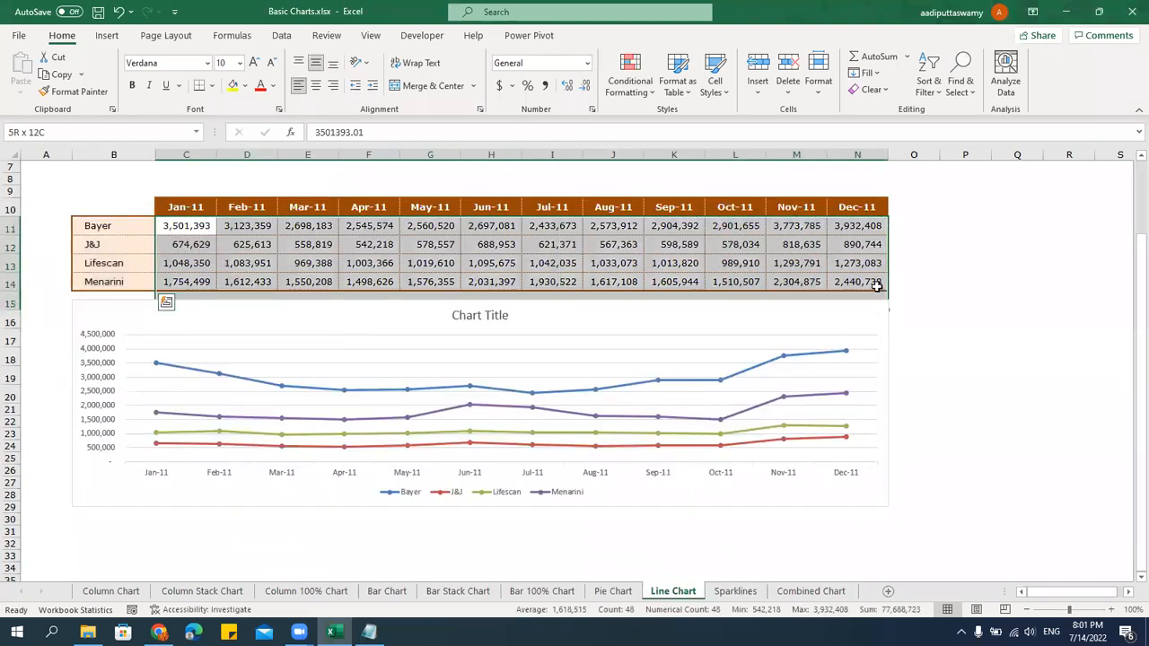
pyautogui.click(731, 591)
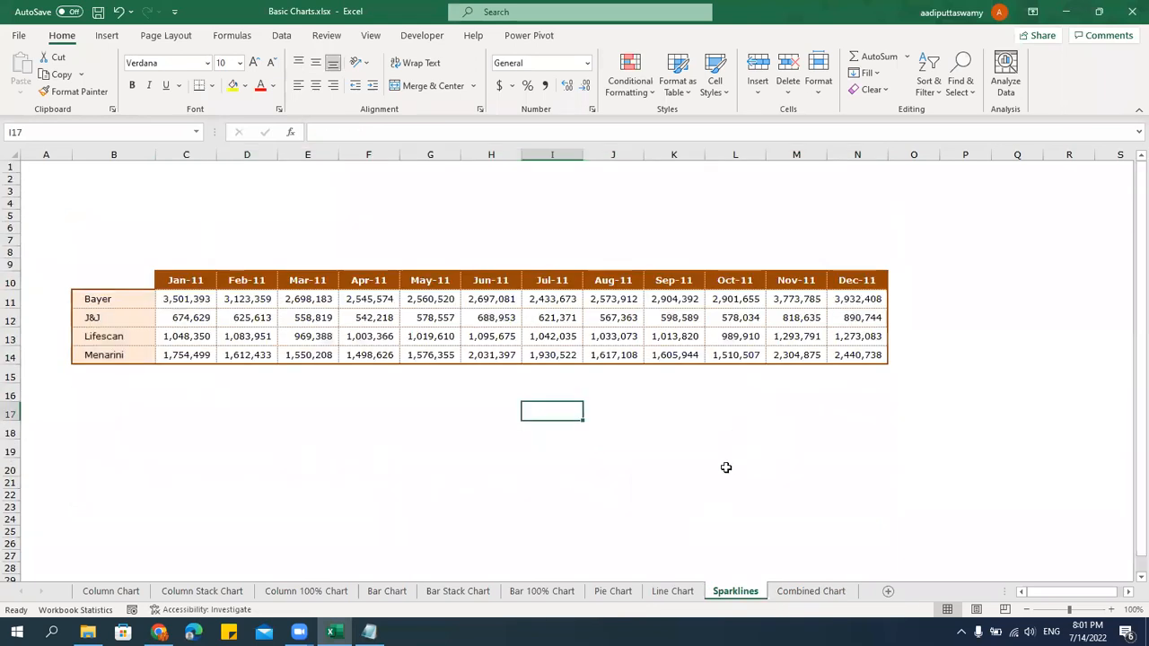
pyautogui.click(697, 591)
pyautogui.click(963, 340)
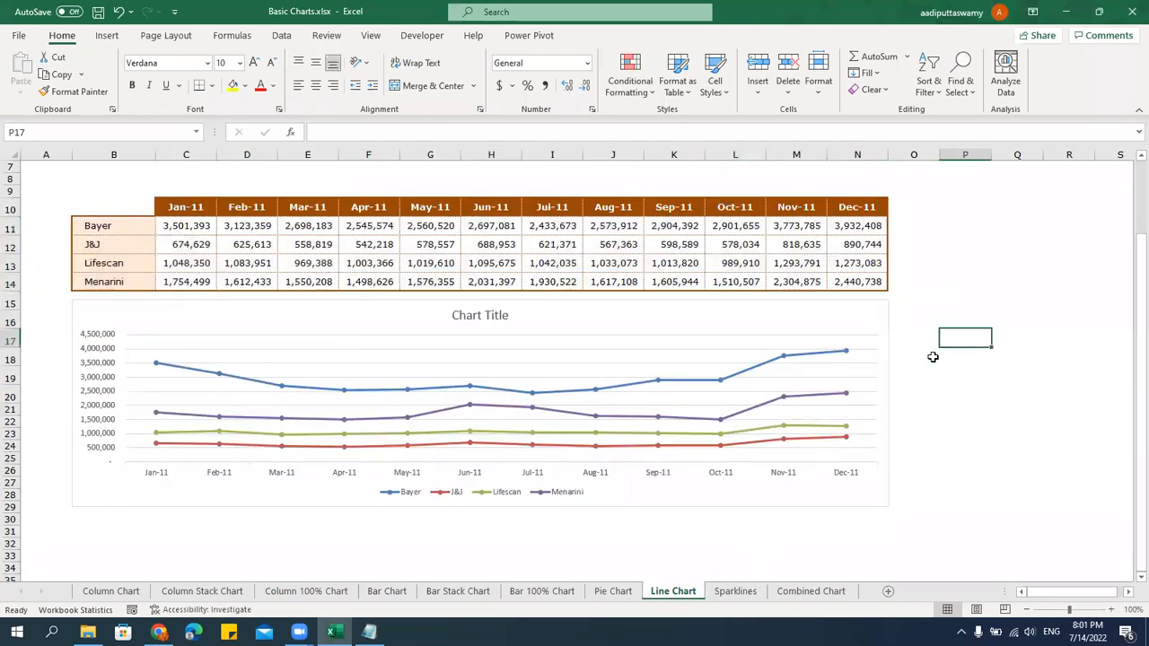
# Create line sparklines for C11:N14 in O11:O14 on the Line Chart sheet and widen column O.
pyautogui.moveTo(189, 227); pyautogui.dragTo(876, 282)
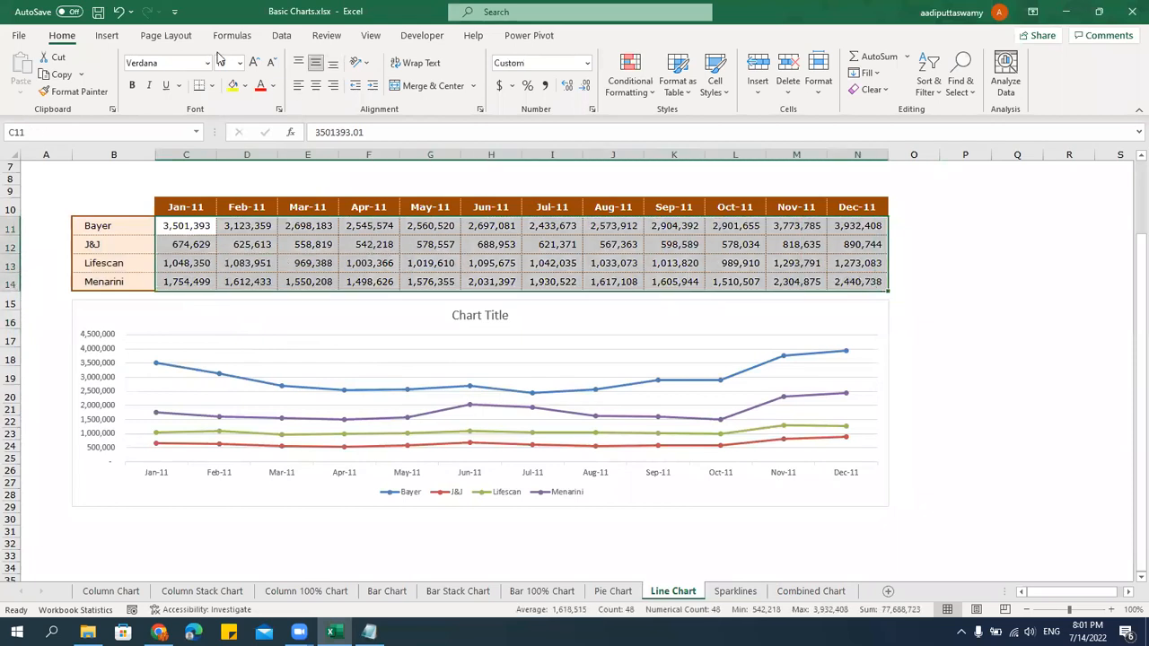
pyautogui.click(107, 35)
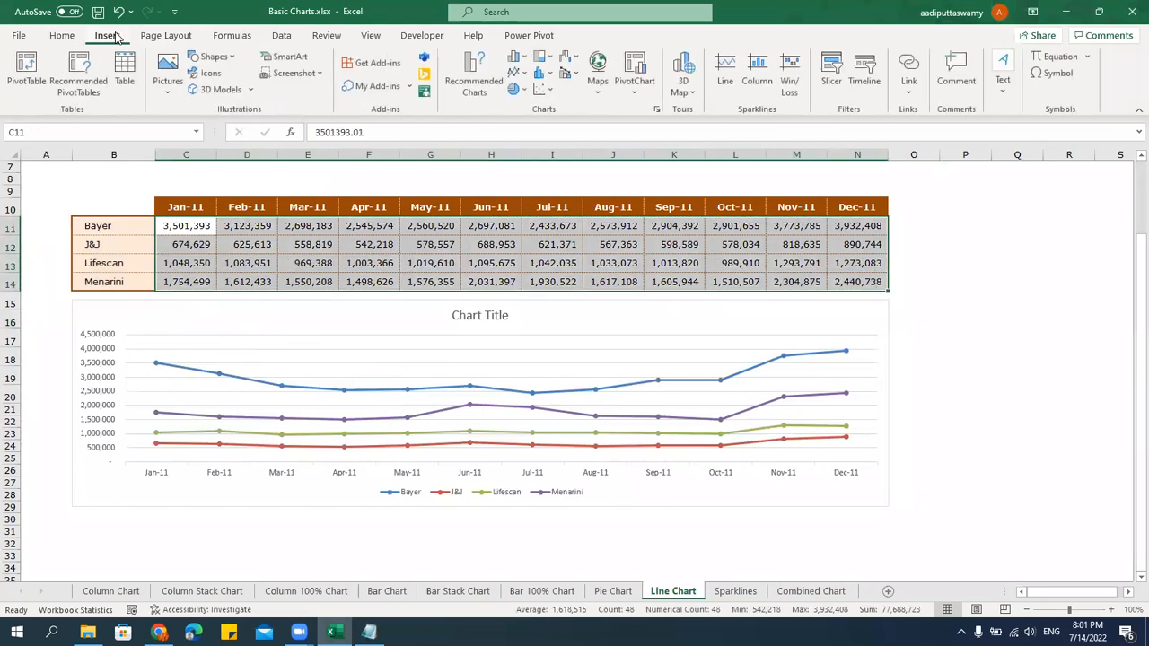
pyautogui.click(725, 78)
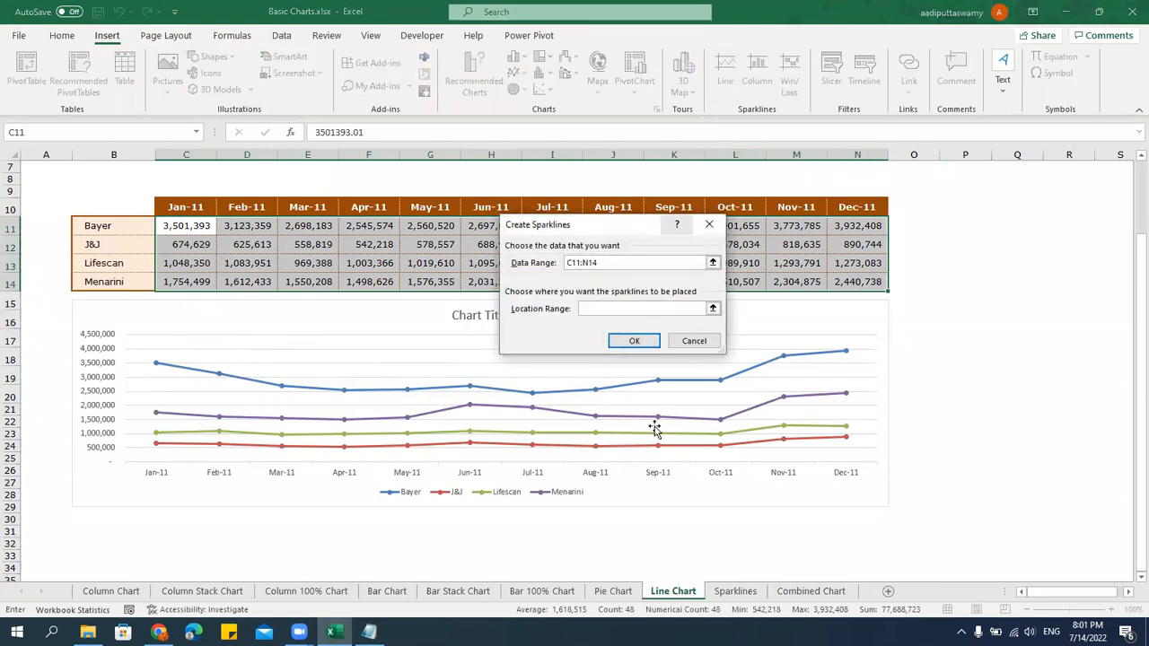
pyautogui.click(713, 309)
pyautogui.moveTo(912, 225); pyautogui.dragTo(910, 285)
pyautogui.click(713, 249)
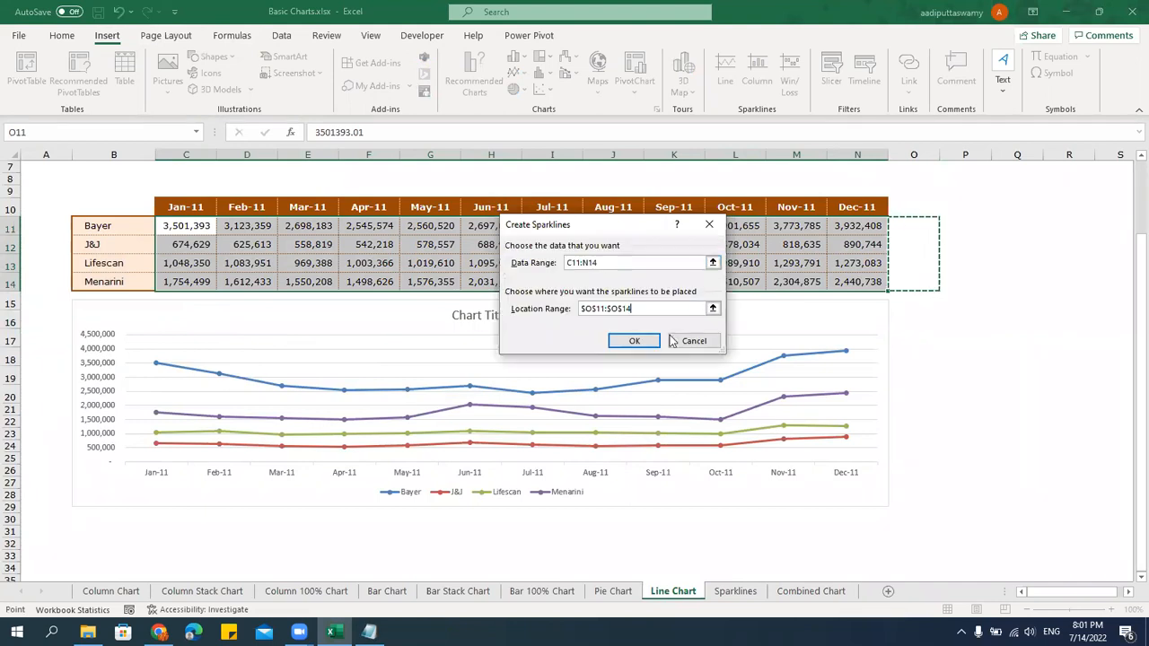
pyautogui.click(640, 340)
pyautogui.moveTo(974, 165); pyautogui.dragTo(990, 171)
pyautogui.click(1004, 382)
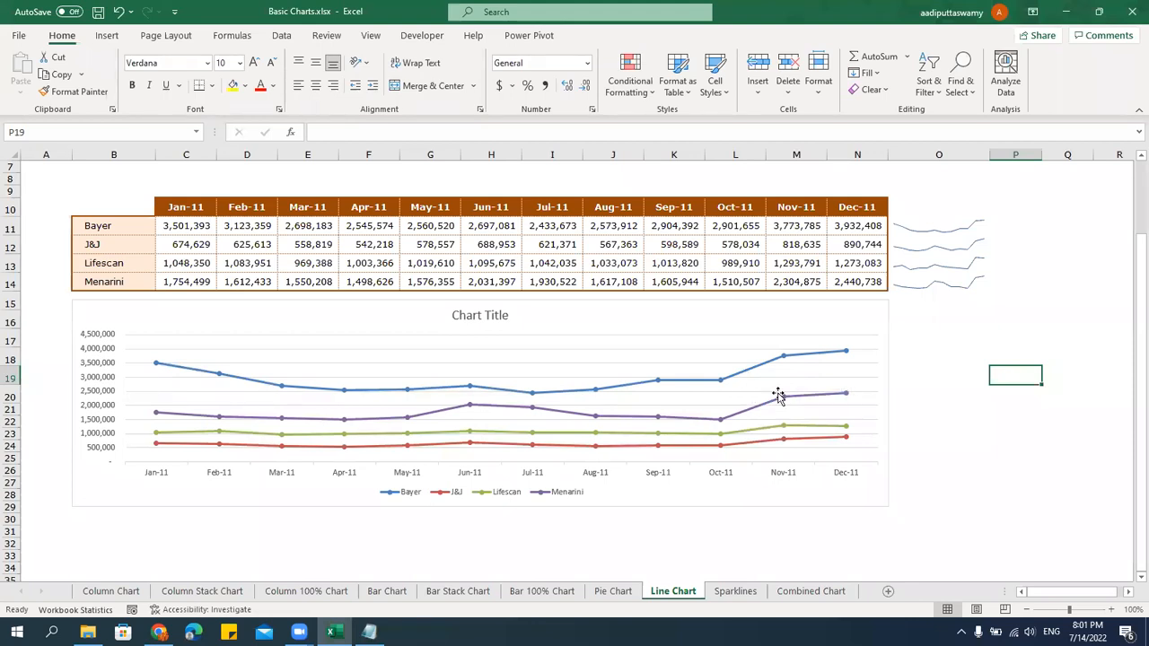
# Examine each sparkline in O11:O14 and compare the Bayer and J&J monthly figures with their sparklines.
pyautogui.click(931, 228)
pyautogui.click(931, 247)
pyautogui.click(928, 266)
pyautogui.click(934, 282)
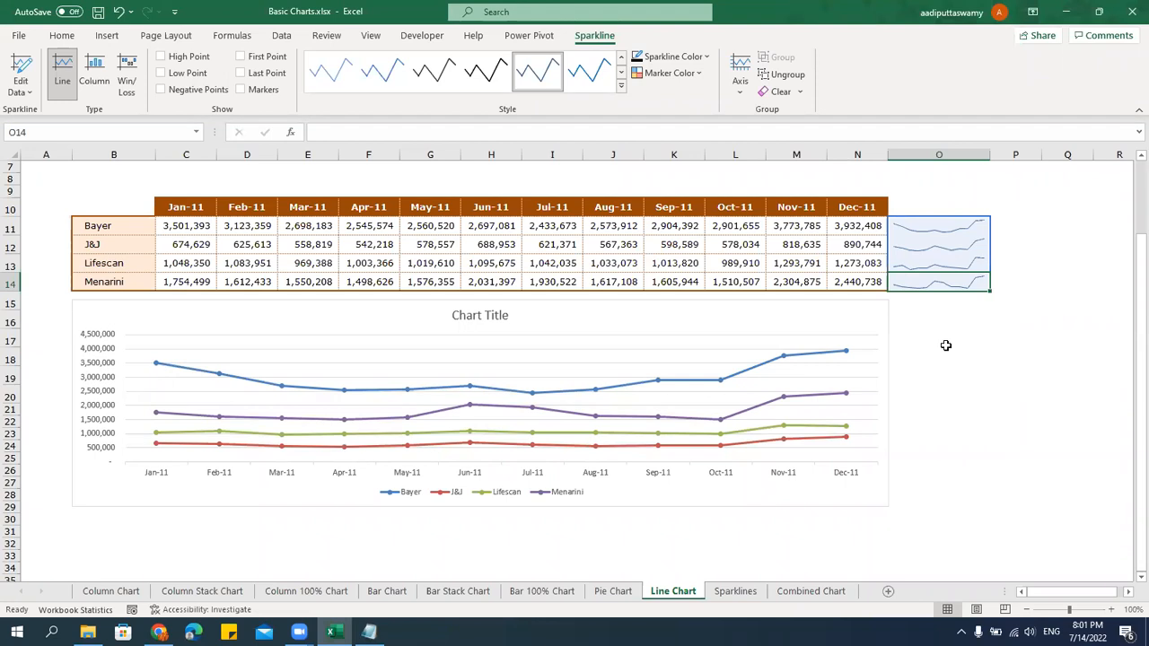
pyautogui.moveTo(195, 228); pyautogui.dragTo(911, 231)
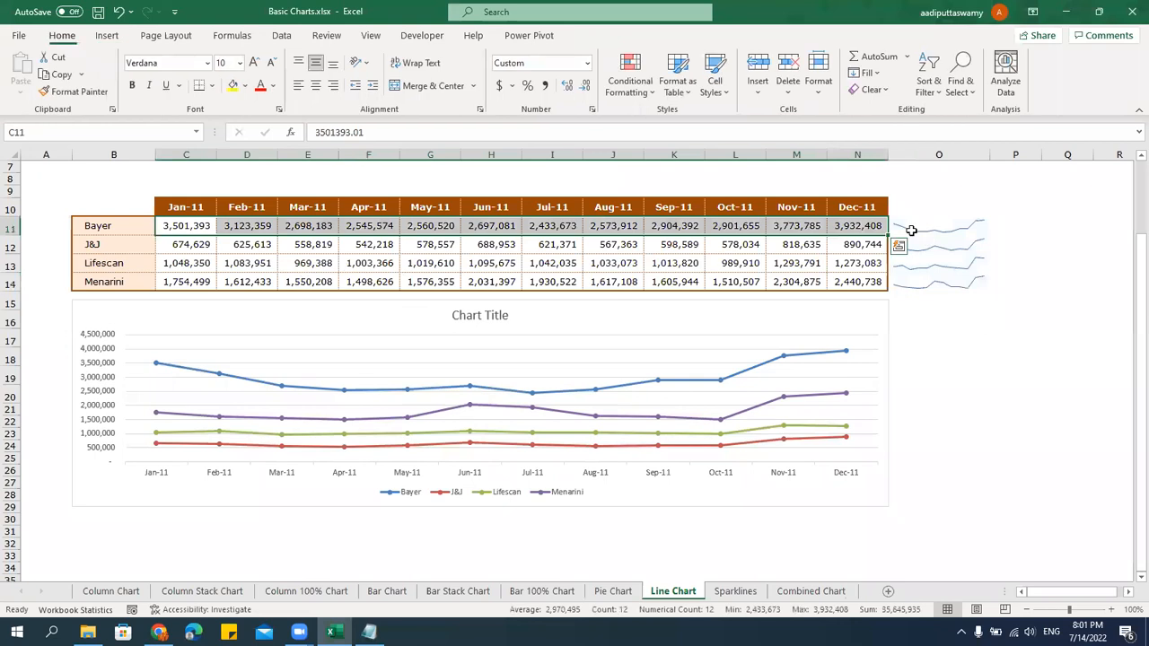
pyautogui.moveTo(188, 249); pyautogui.dragTo(860, 253)
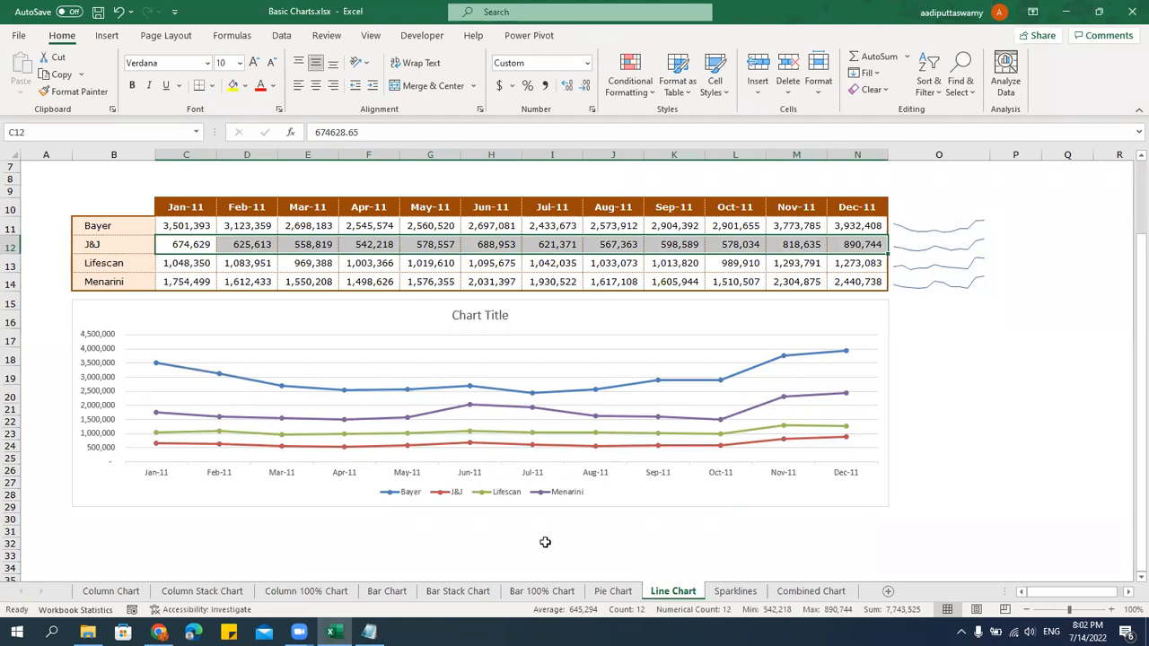
pyautogui.click(920, 249)
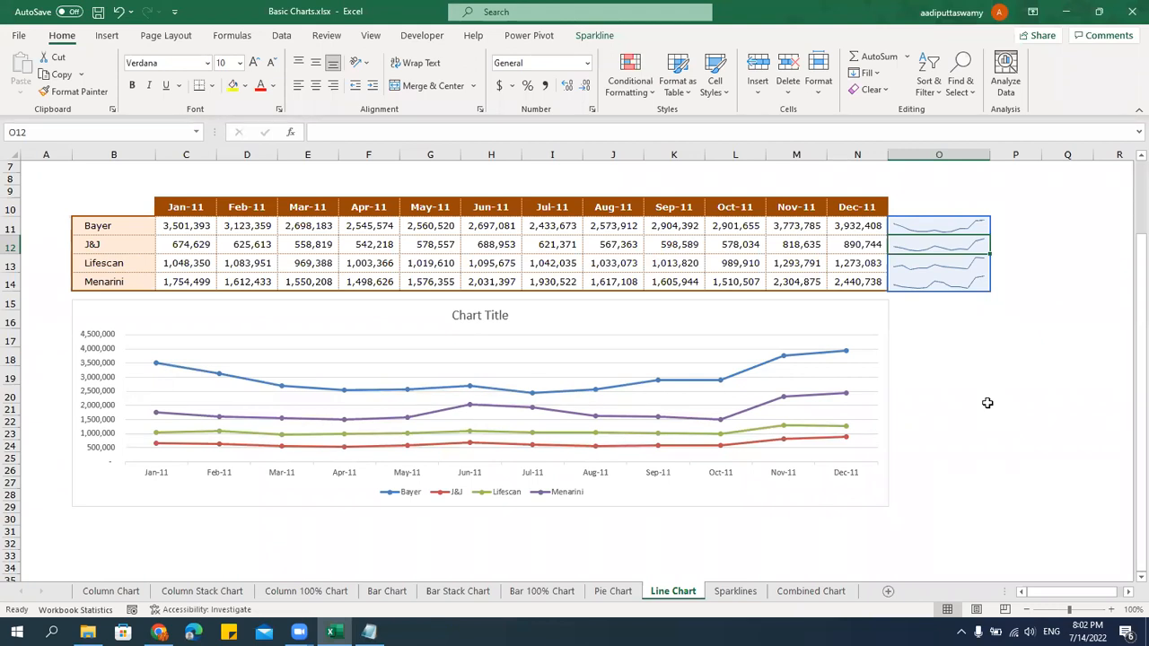
# Compare Bayer's monthly figures in row 11 with the line sparkline in O11.
pyautogui.click(193, 231)
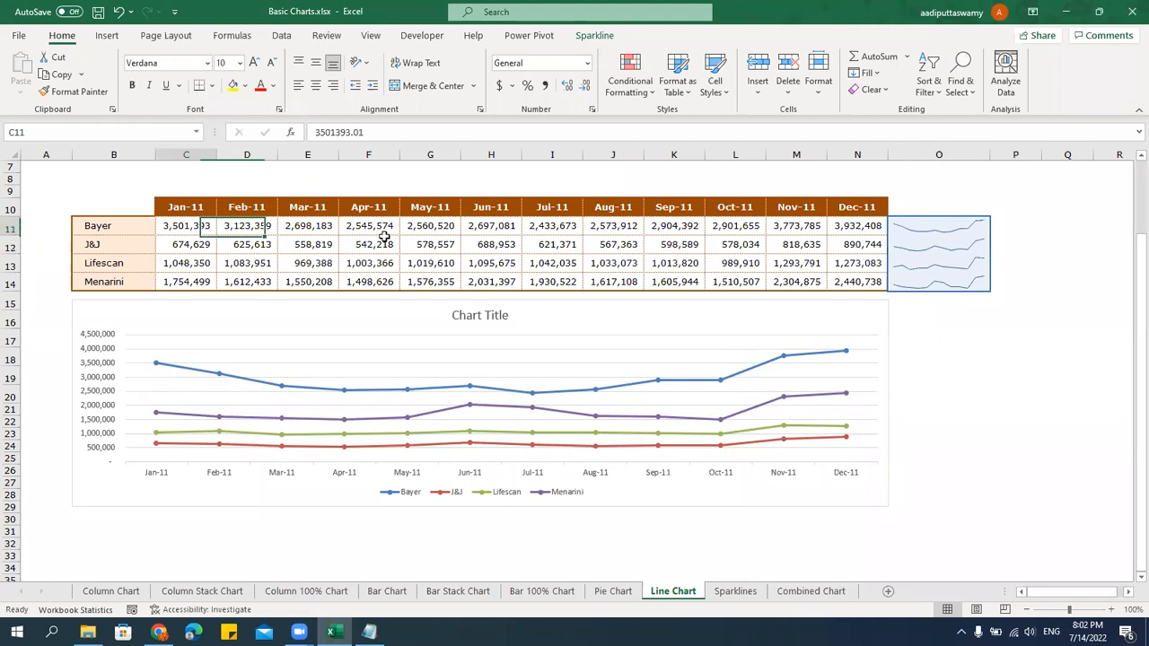
pyautogui.click(934, 229)
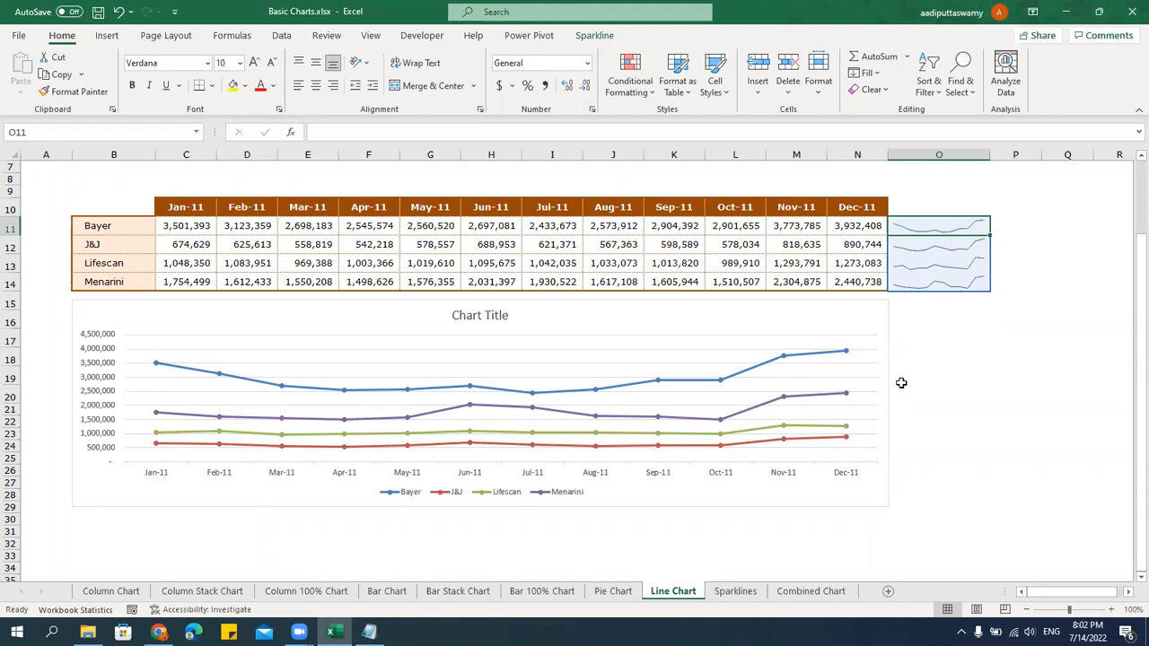
pyautogui.click(652, 229)
pyautogui.moveTo(146, 228); pyautogui.dragTo(885, 224)
# Change the sparklines in O11:O14 from line to column type.
pyautogui.click(930, 231)
pyautogui.click(594, 35)
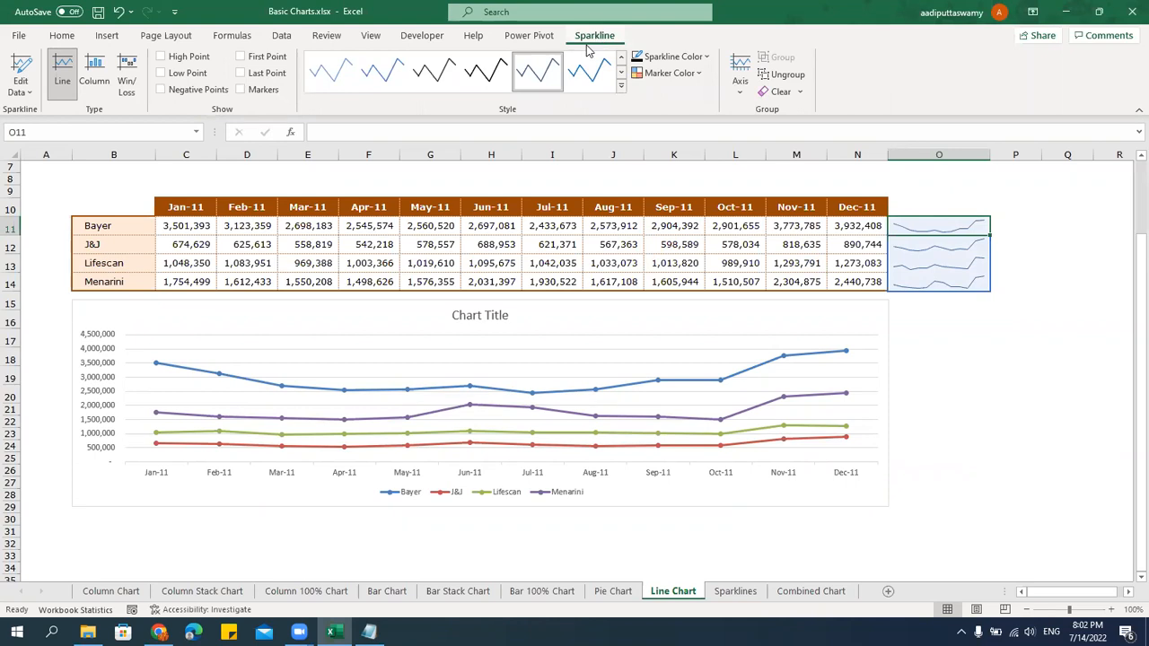
pyautogui.click(95, 81)
pyautogui.click(998, 370)
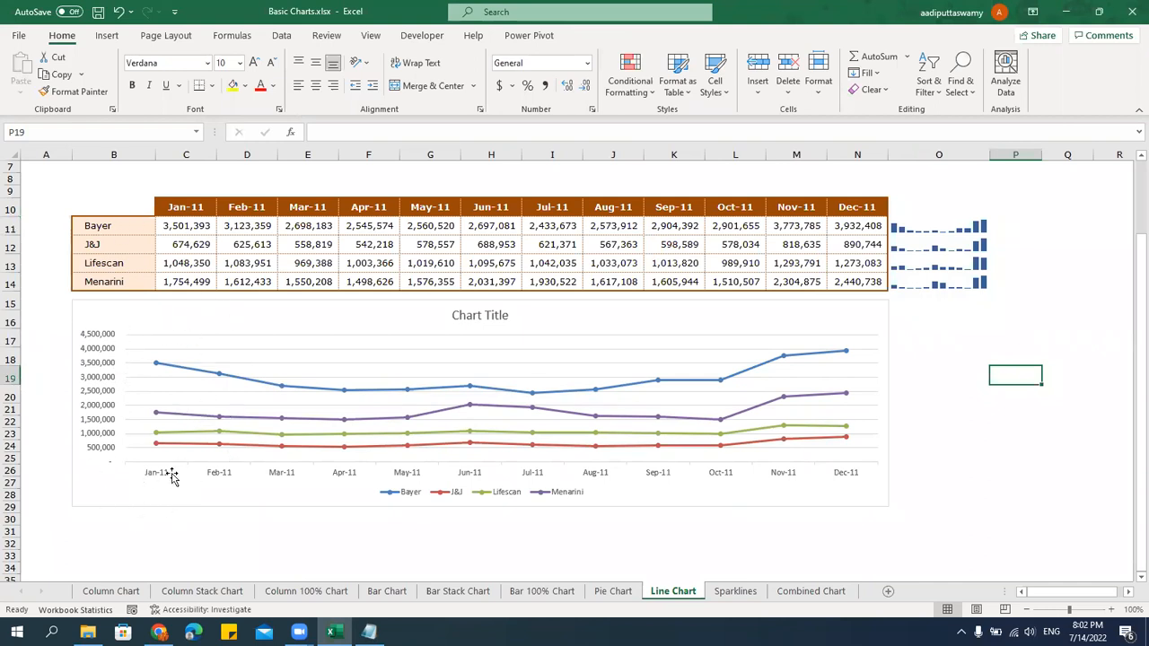
# Compare the Jan-11 figures of the four companies with the column sparklines in O11:O14.
pyautogui.moveTo(189, 208); pyautogui.dragTo(190, 282)
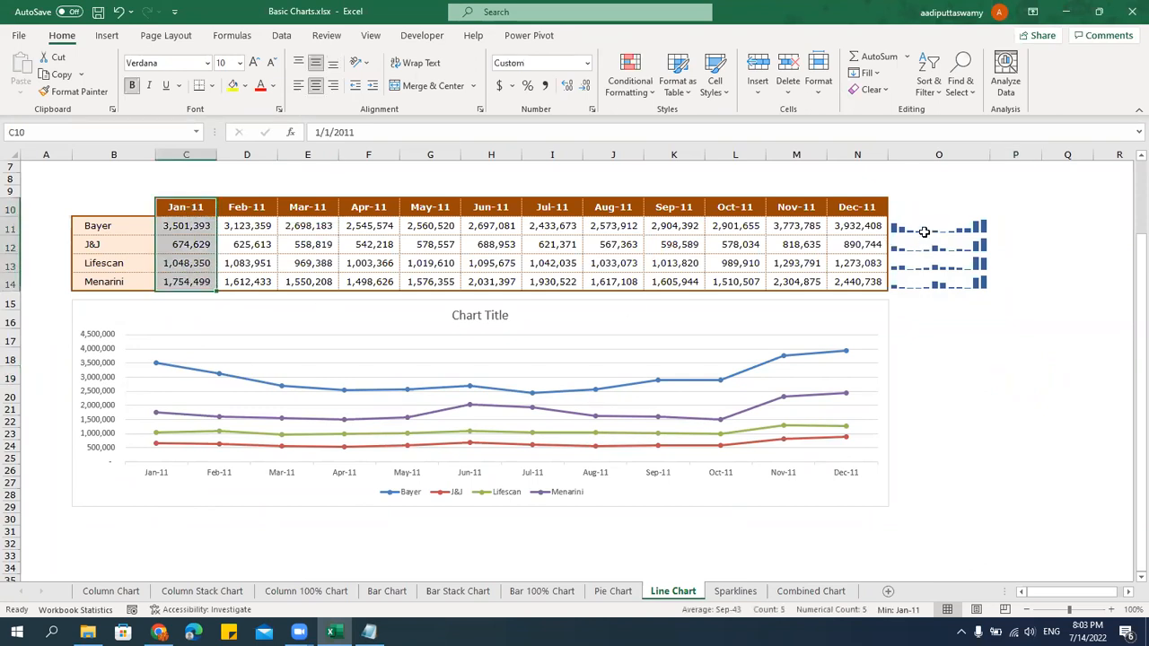
pyautogui.click(924, 231)
pyautogui.press('Down')
pyautogui.press('Down')
pyautogui.press('Down')
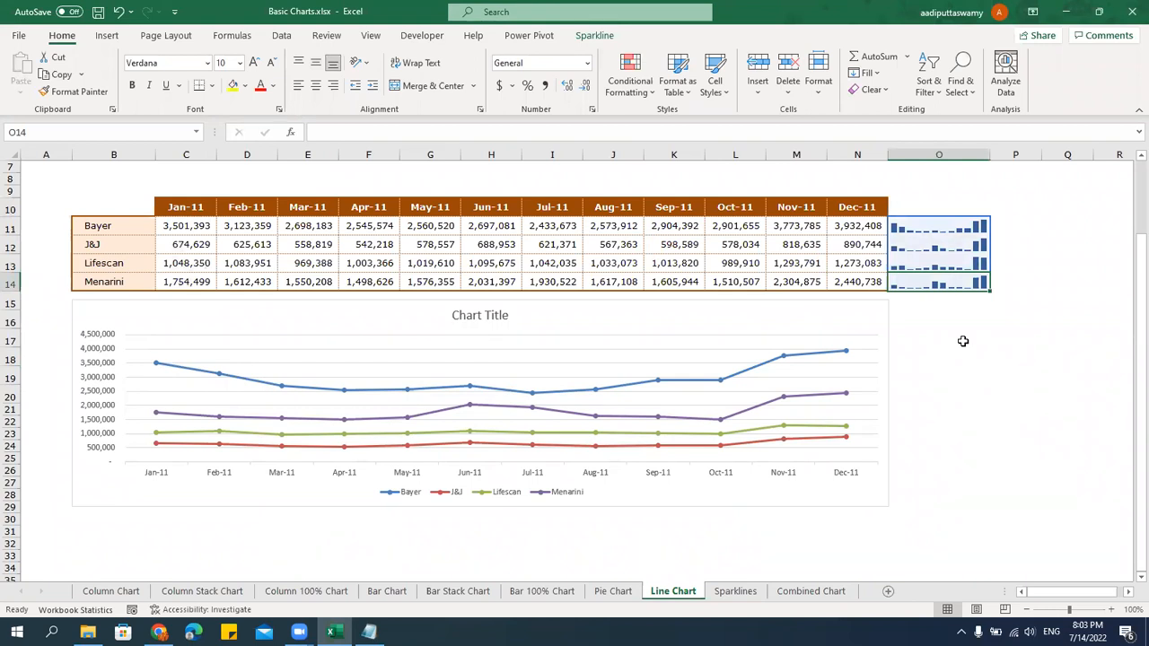
# Try 10000, 100000 and 1000000 as Bayer's Nov-11 figure in M11.
pyautogui.click(795, 229)
pyautogui.write('10000')
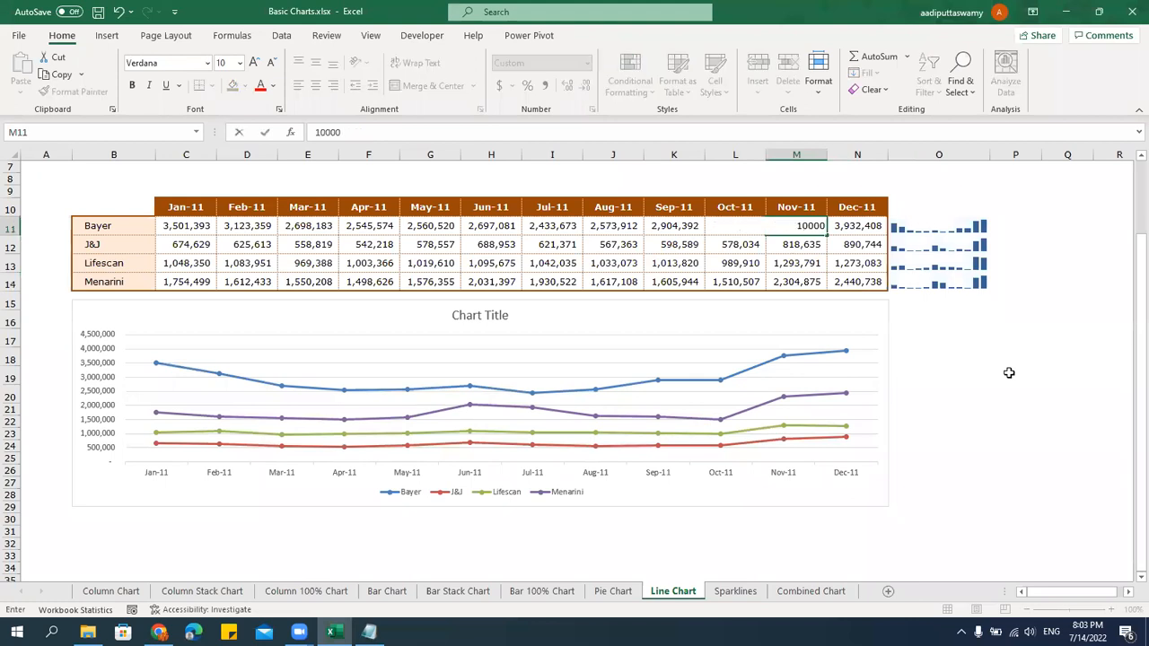
pyautogui.press('Return')
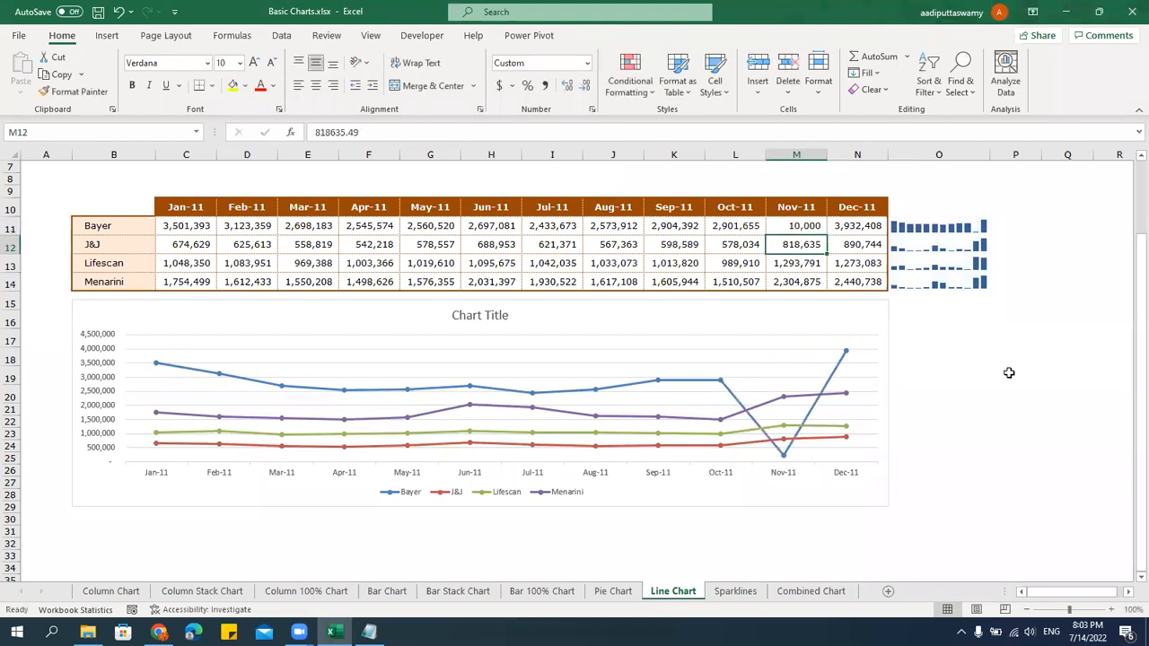
pyautogui.doubleClick(817, 229)
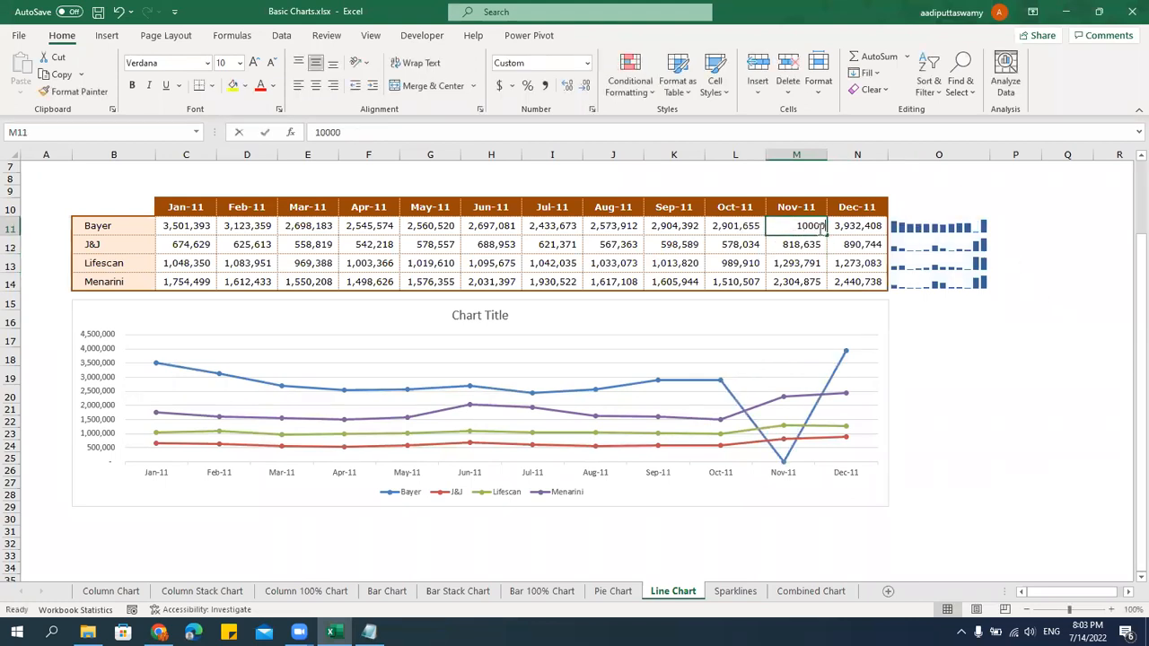
pyautogui.write('0')
pyautogui.press('Return')
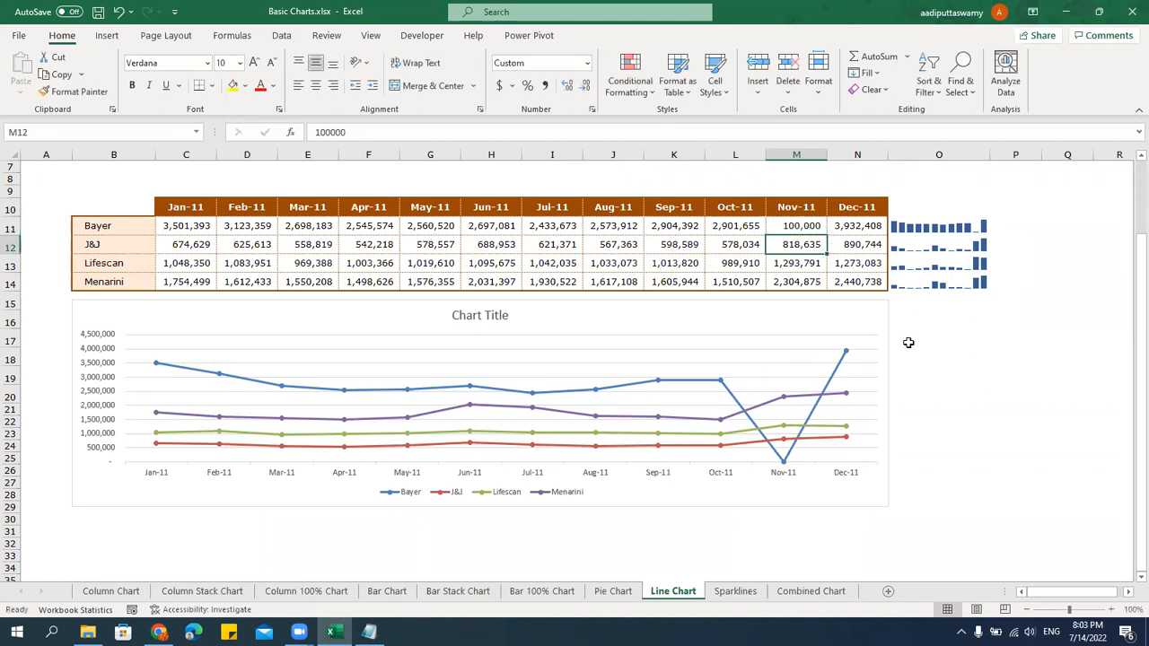
pyautogui.doubleClick(813, 229)
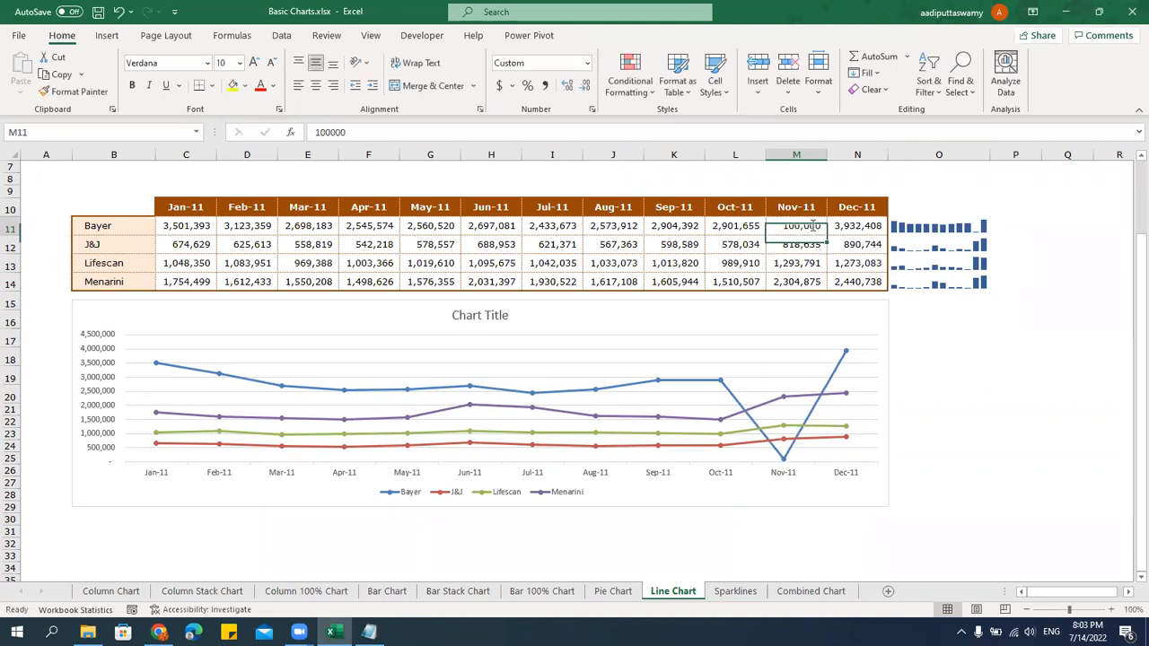
pyautogui.write('0')
pyautogui.press('Return')
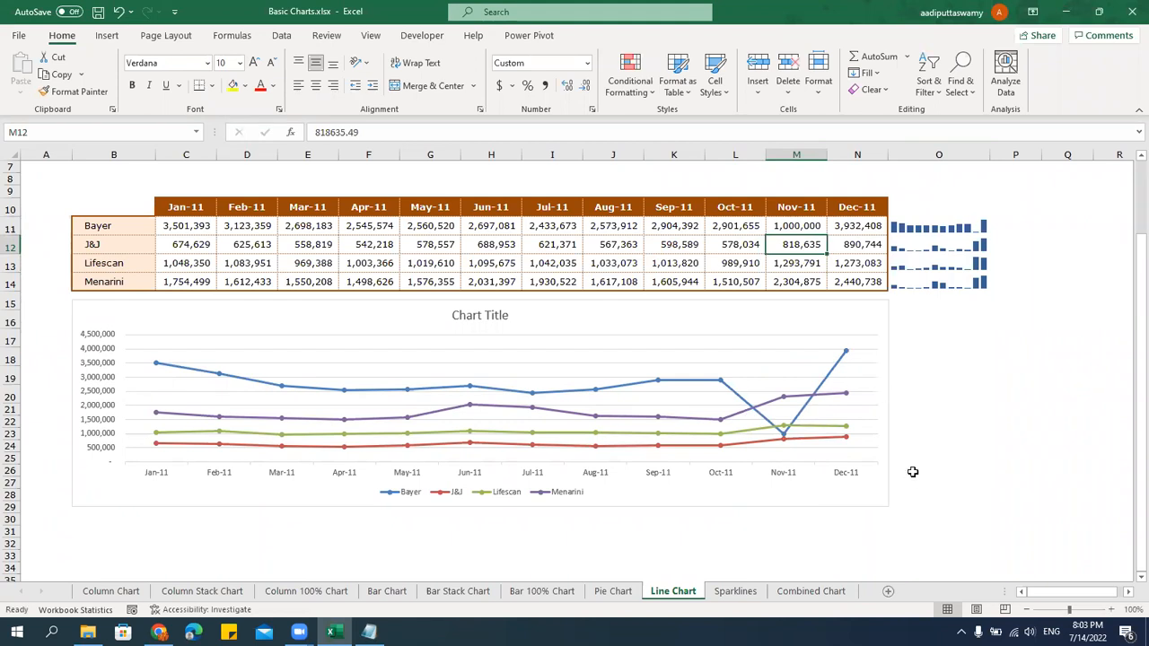
# Set Bayer's Nov-11 figure in M11 to 2000000 and check the sparklines in O11:O14.
pyautogui.doubleClick(790, 227)
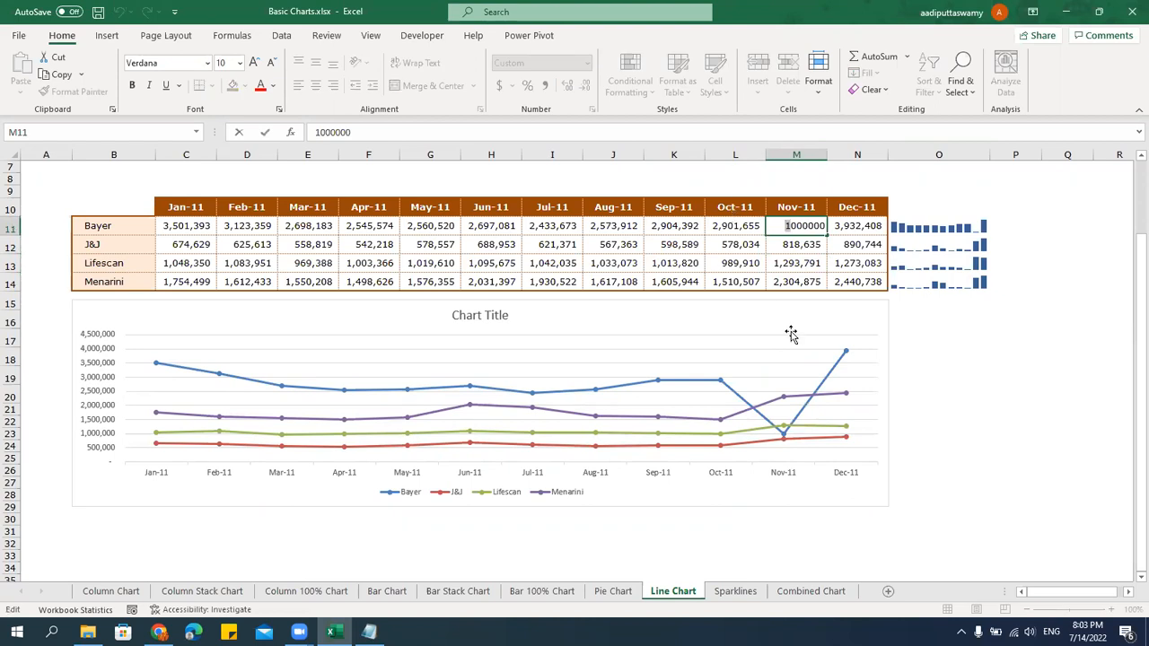
pyautogui.press('Delete')
pyautogui.write('2')
pyautogui.press('Return')
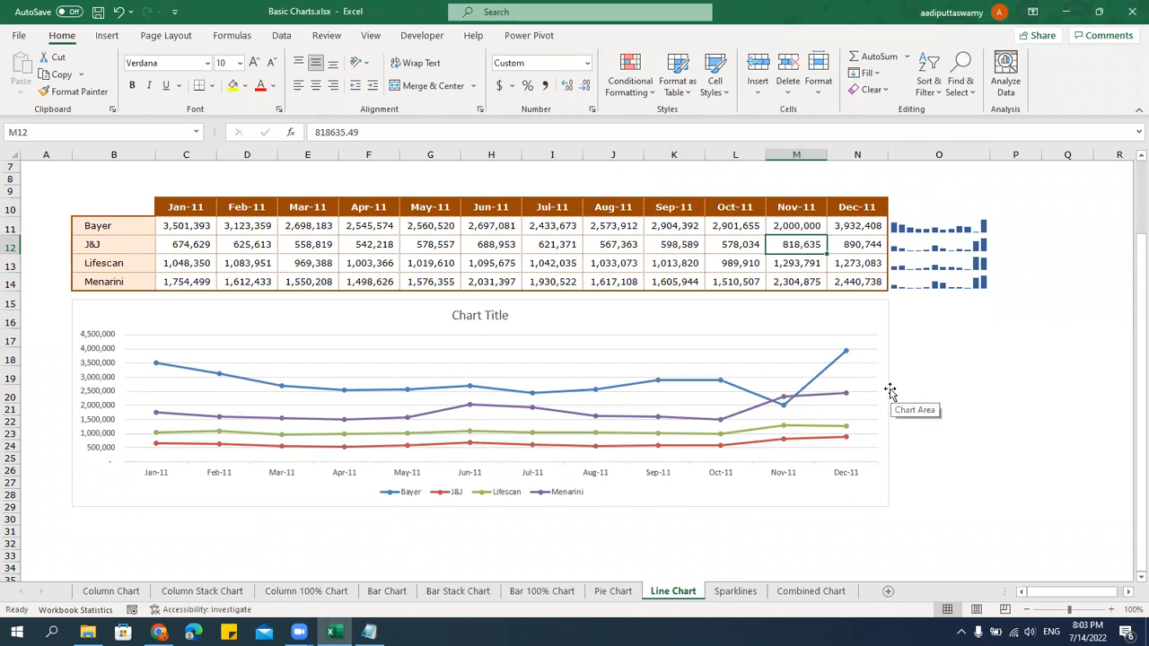
pyautogui.click(793, 224)
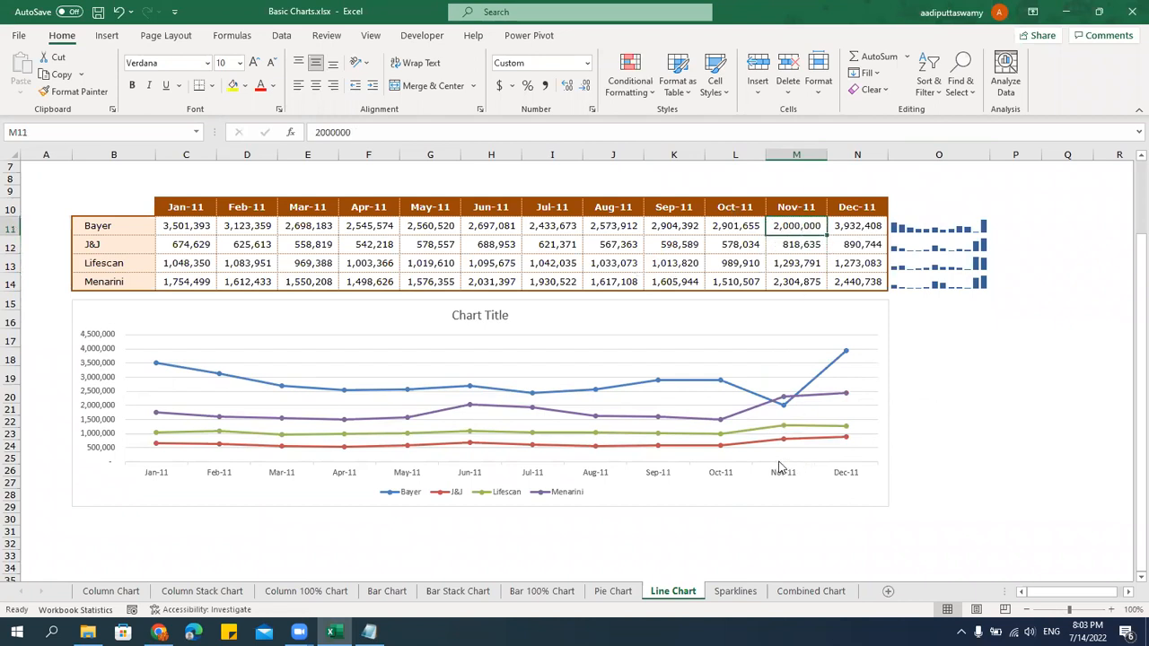
pyautogui.moveTo(942, 225); pyautogui.dragTo(939, 283)
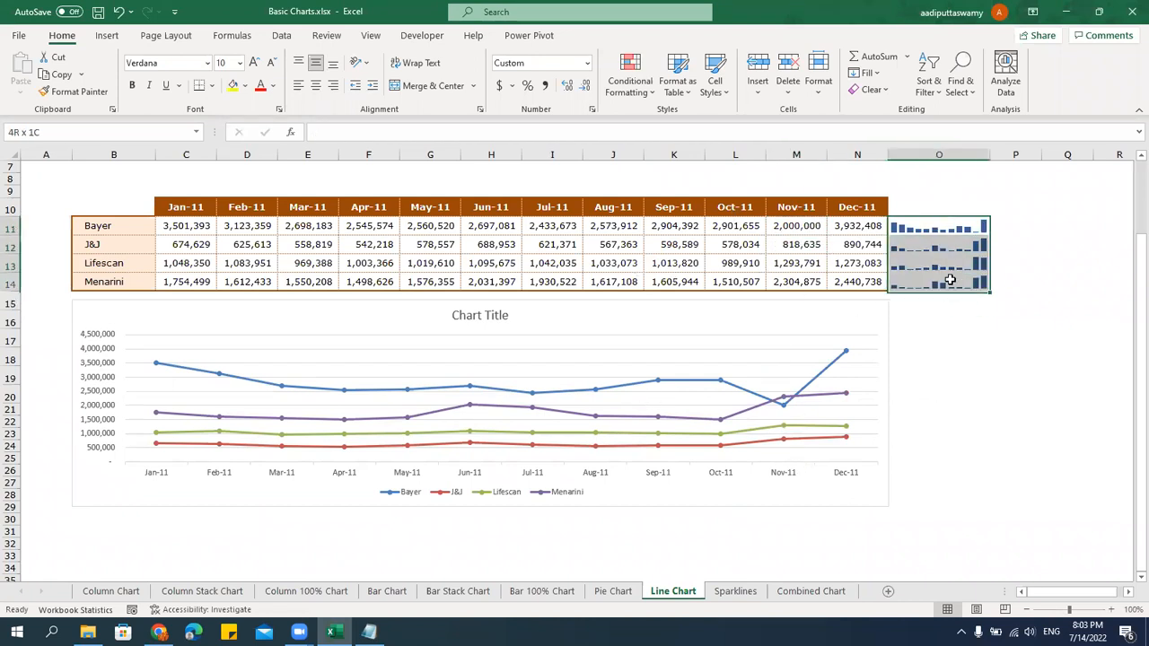
pyautogui.click(968, 419)
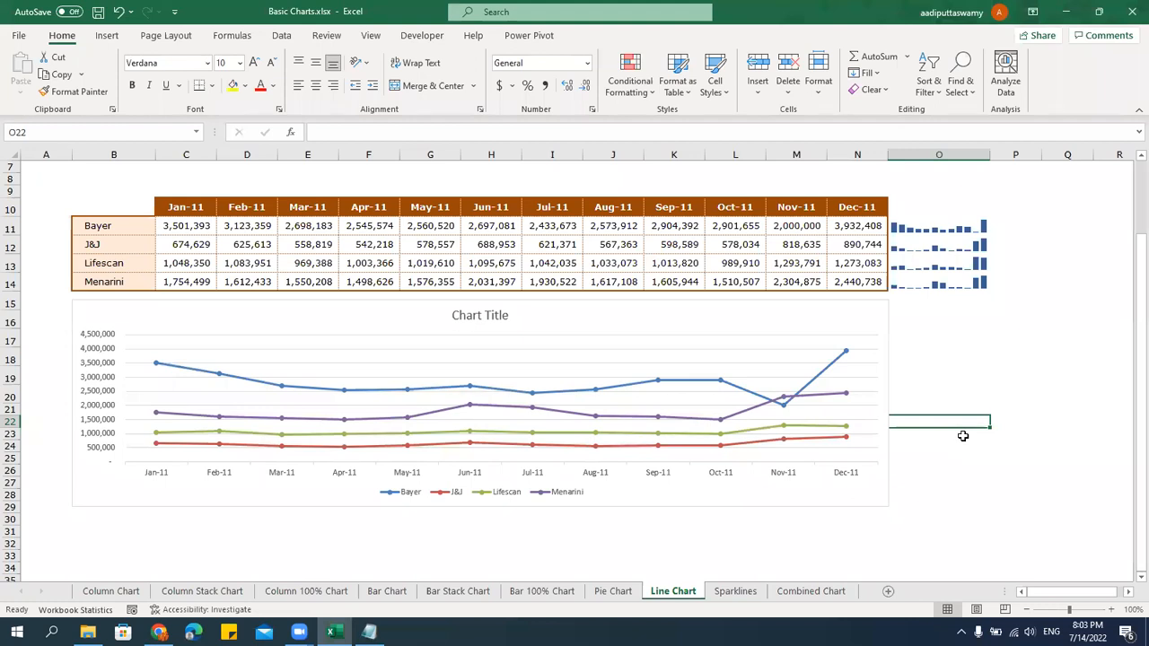
# On the Combined Chart sheet, clear the Year header in B10 and make the years in B11:B20 bold.
pyautogui.click(812, 590)
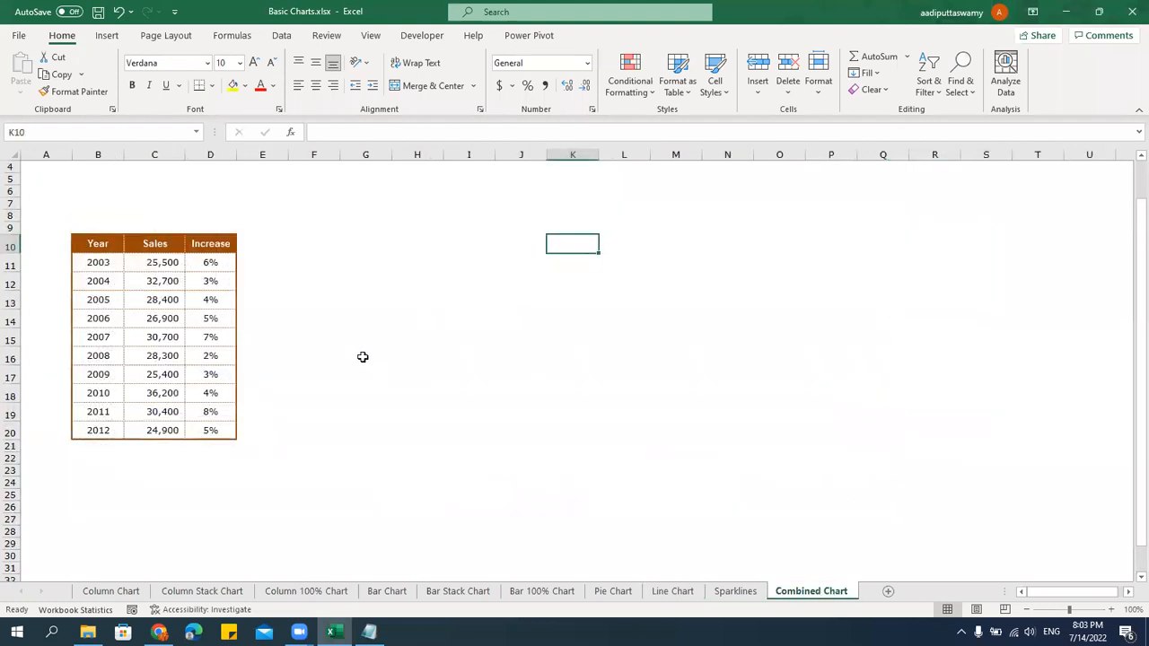
pyautogui.click(101, 248)
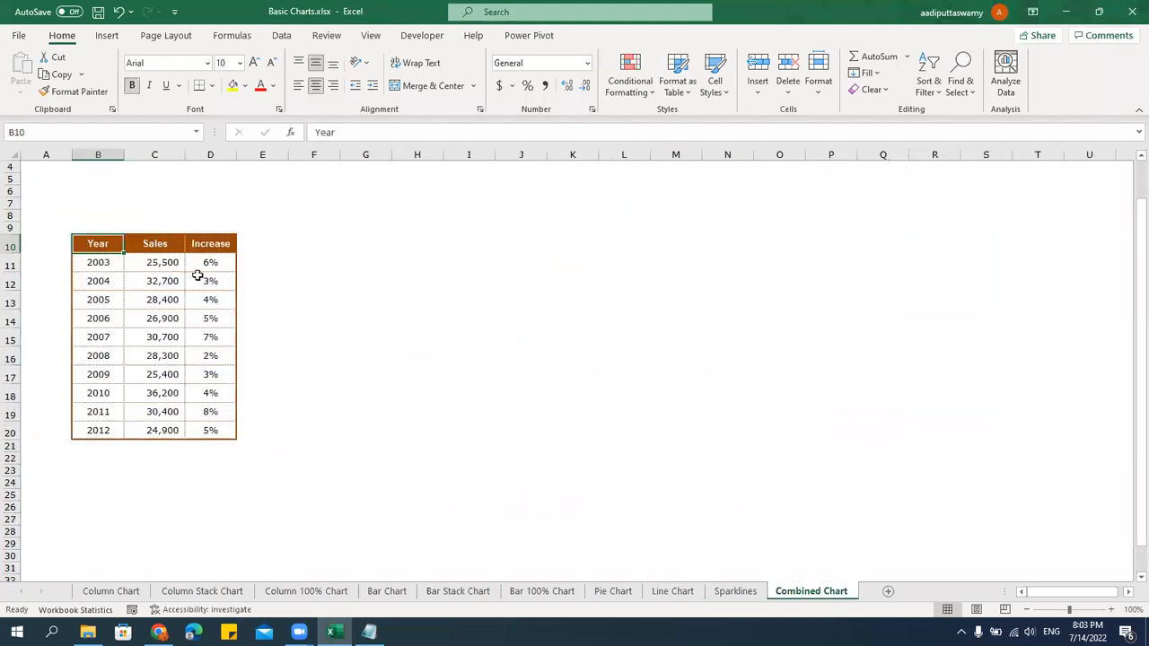
pyautogui.press('Delete')
pyautogui.moveTo(108, 263); pyautogui.dragTo(94, 433)
pyautogui.hotkey('ctrl', 'b')
pyautogui.click(365, 394)
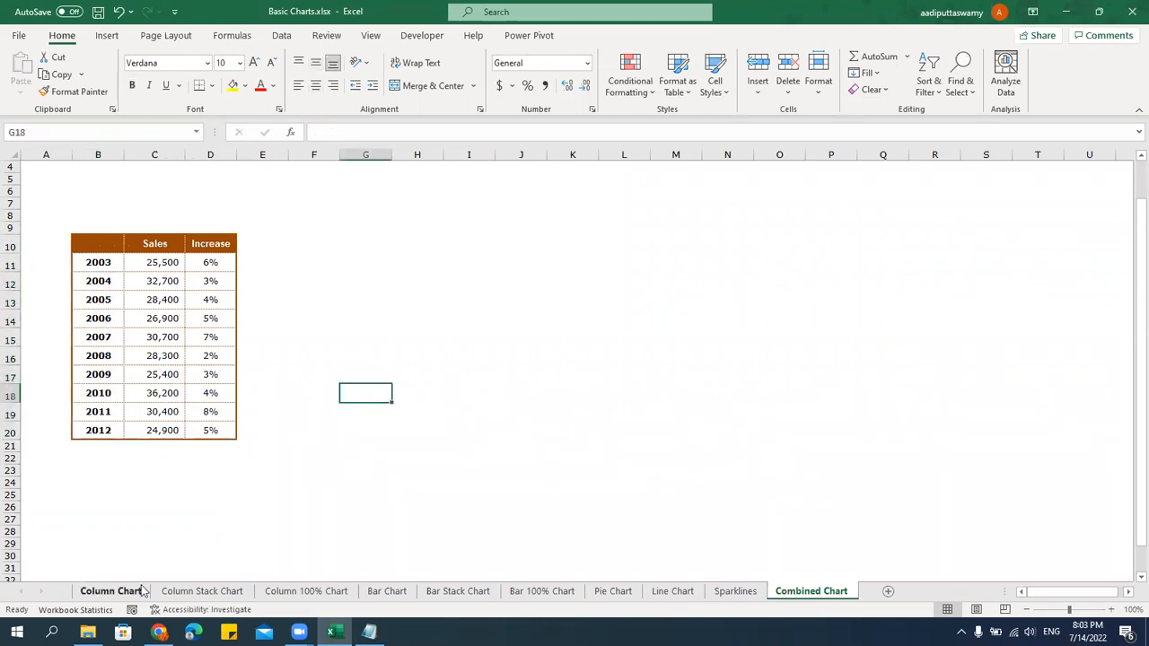
pyautogui.click(486, 469)
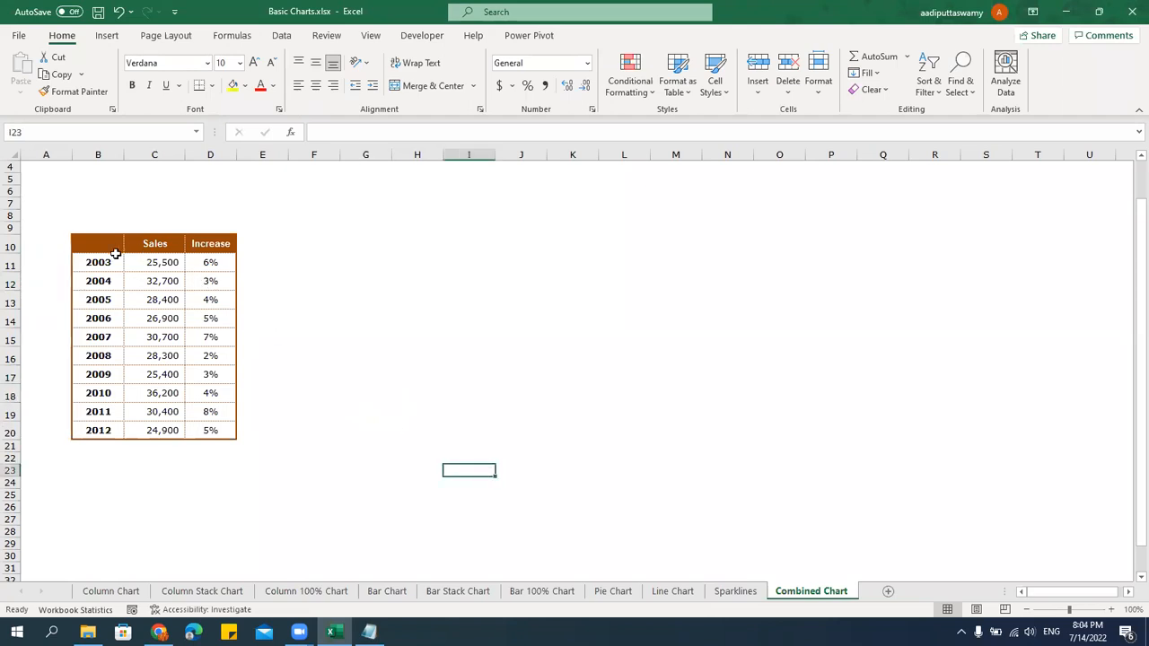
# Insert a clustered column chart from B10:D20, place it beside the table and widen it to column Q.
pyautogui.moveTo(105, 244); pyautogui.dragTo(220, 425)
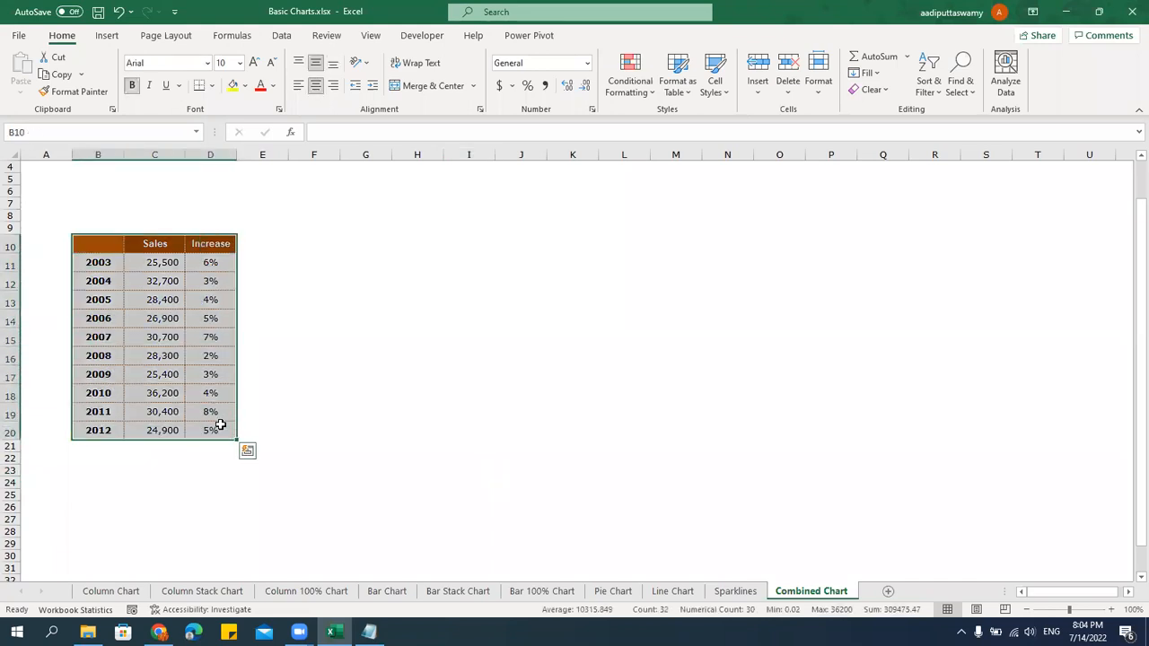
pyautogui.click(109, 37)
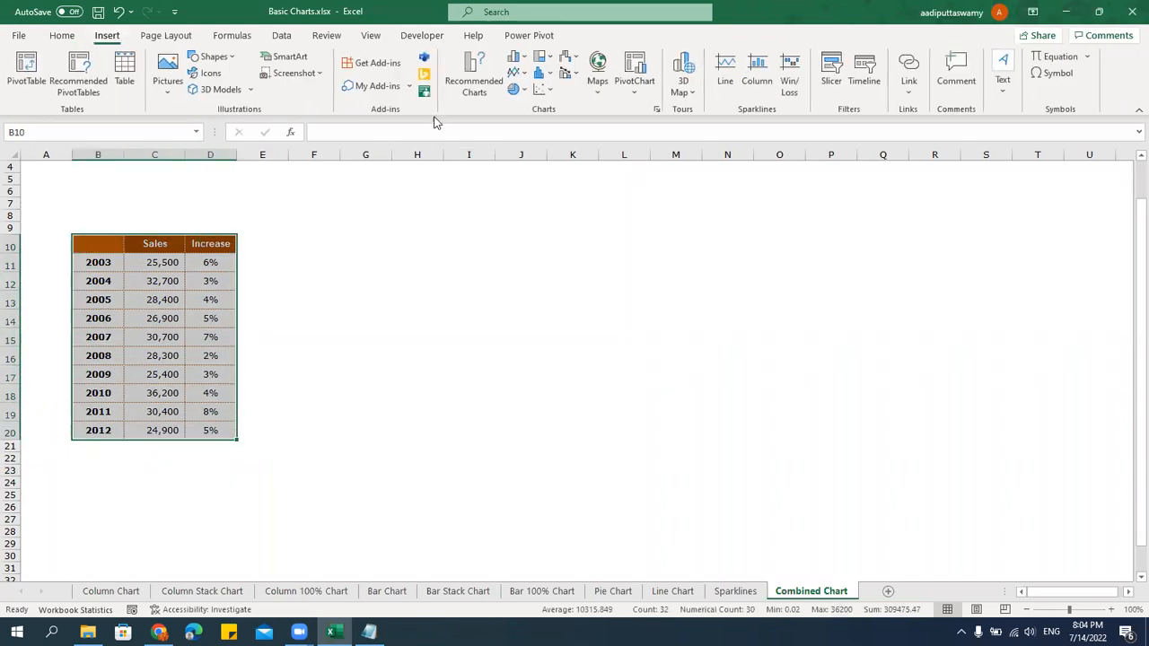
pyautogui.click(512, 59)
pyautogui.click(532, 85)
pyautogui.moveTo(468, 268); pyautogui.dragTo(316, 235)
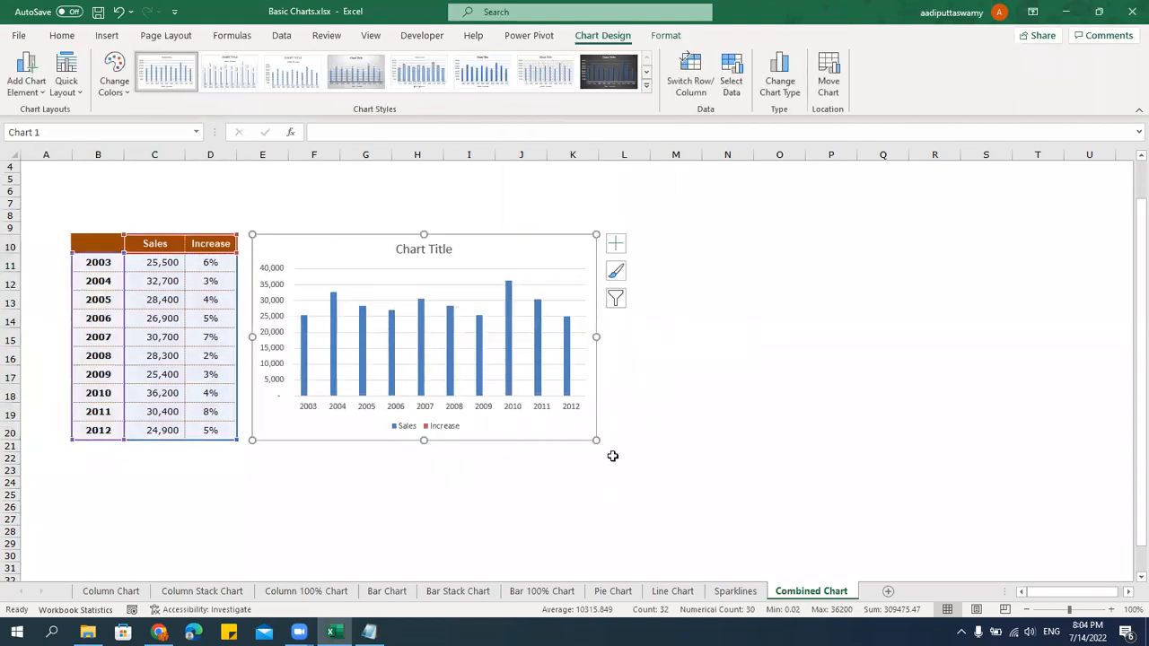
pyautogui.moveTo(596, 440); pyautogui.dragTo(927, 440)
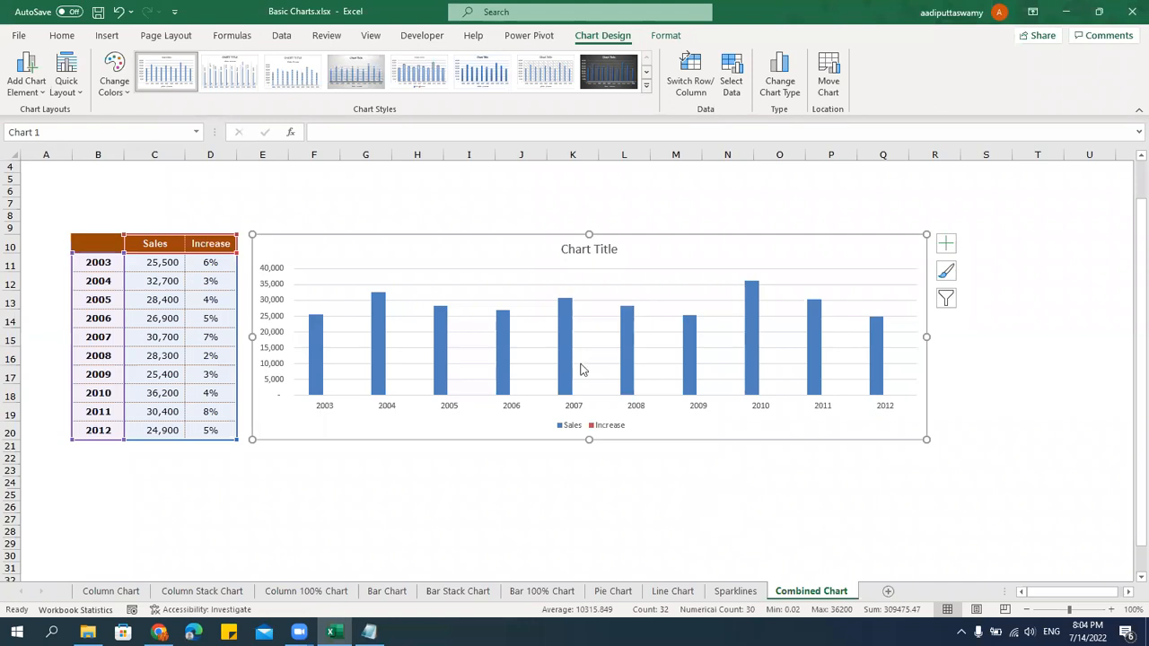
pyautogui.click(466, 189)
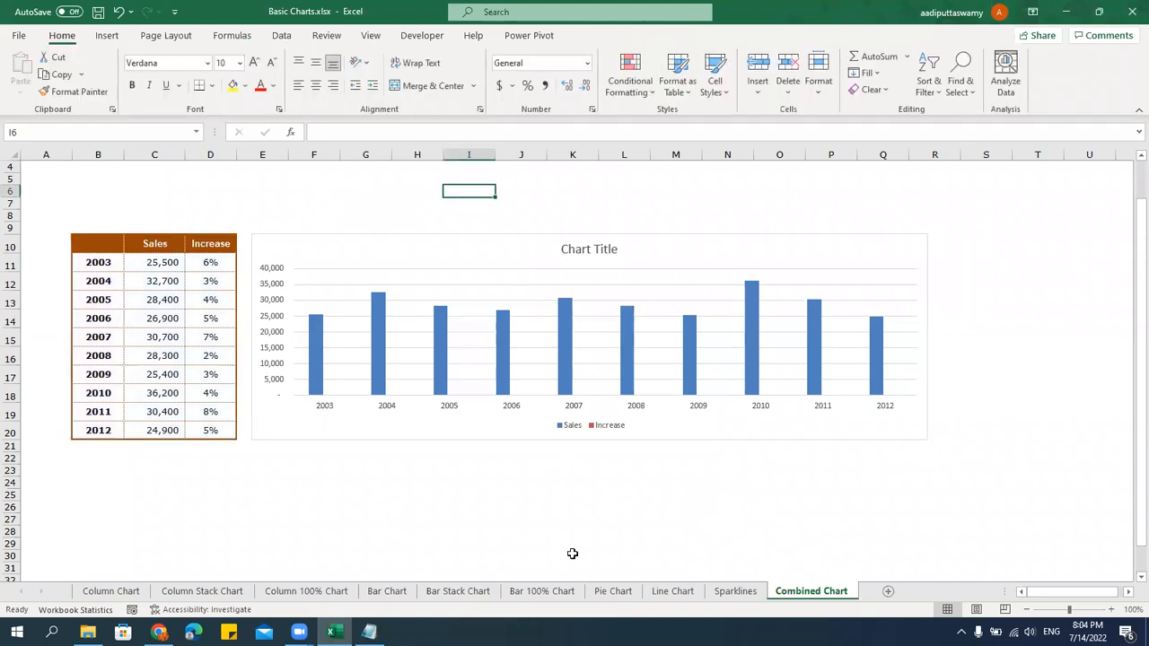
# Compare the Sales values in column C and the Increase percentages in column D with the columns in the chart.
pyautogui.moveTo(160, 247); pyautogui.dragTo(167, 441)
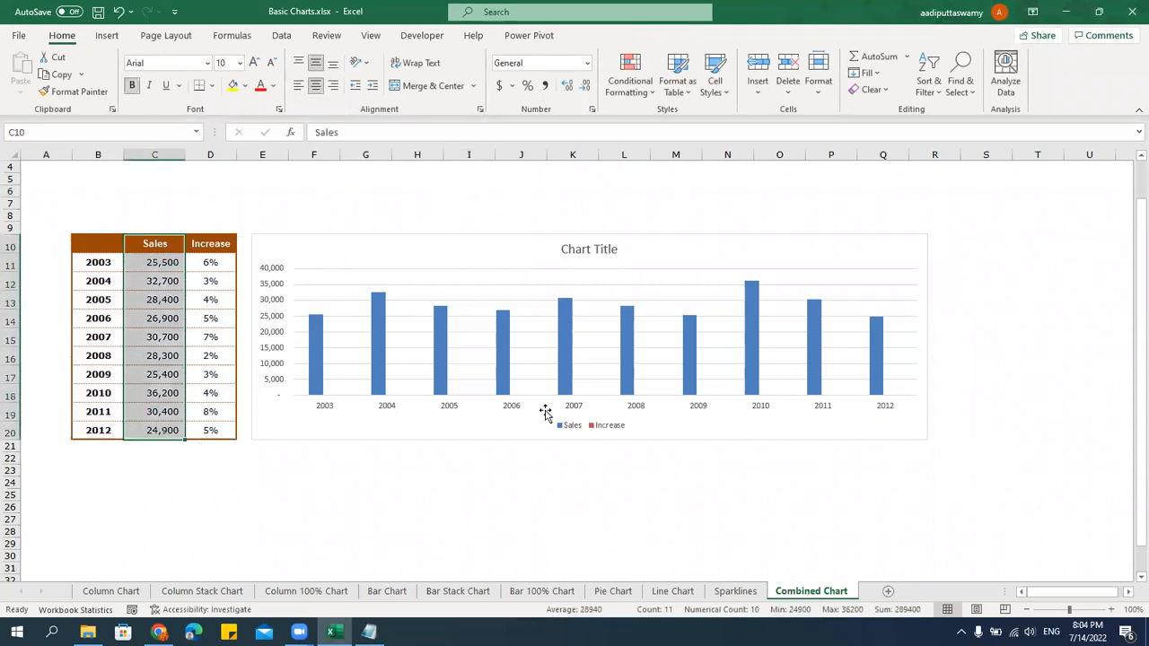
pyautogui.moveTo(219, 260); pyautogui.dragTo(225, 417)
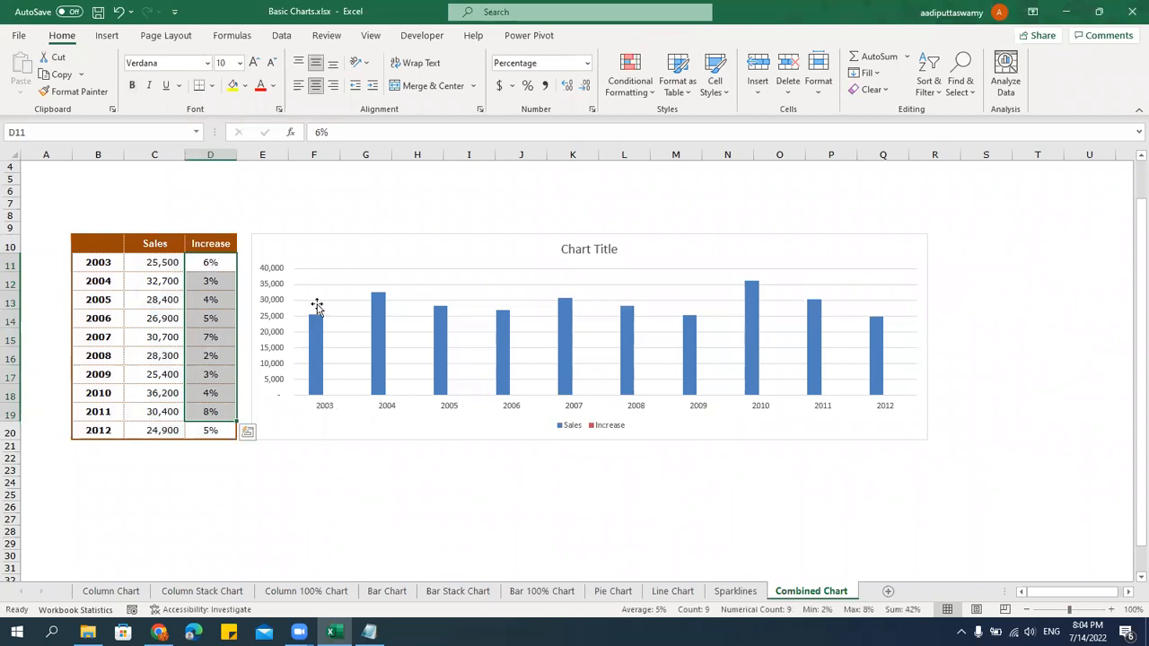
pyautogui.moveTo(224, 260); pyautogui.dragTo(220, 428)
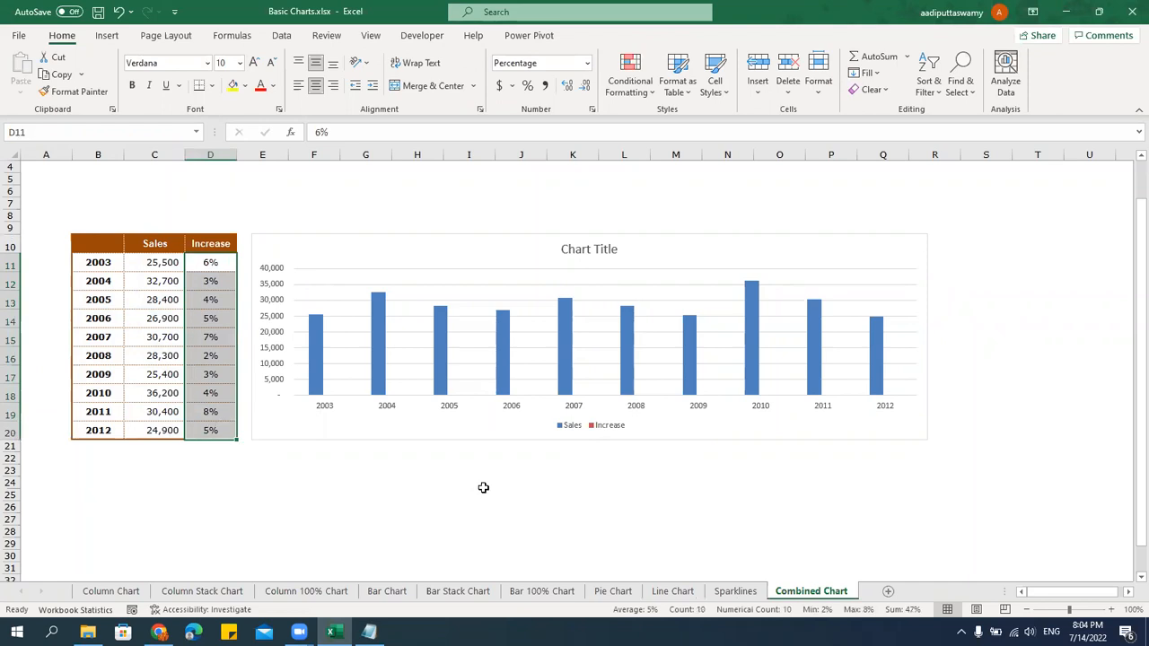
pyautogui.click(210, 262)
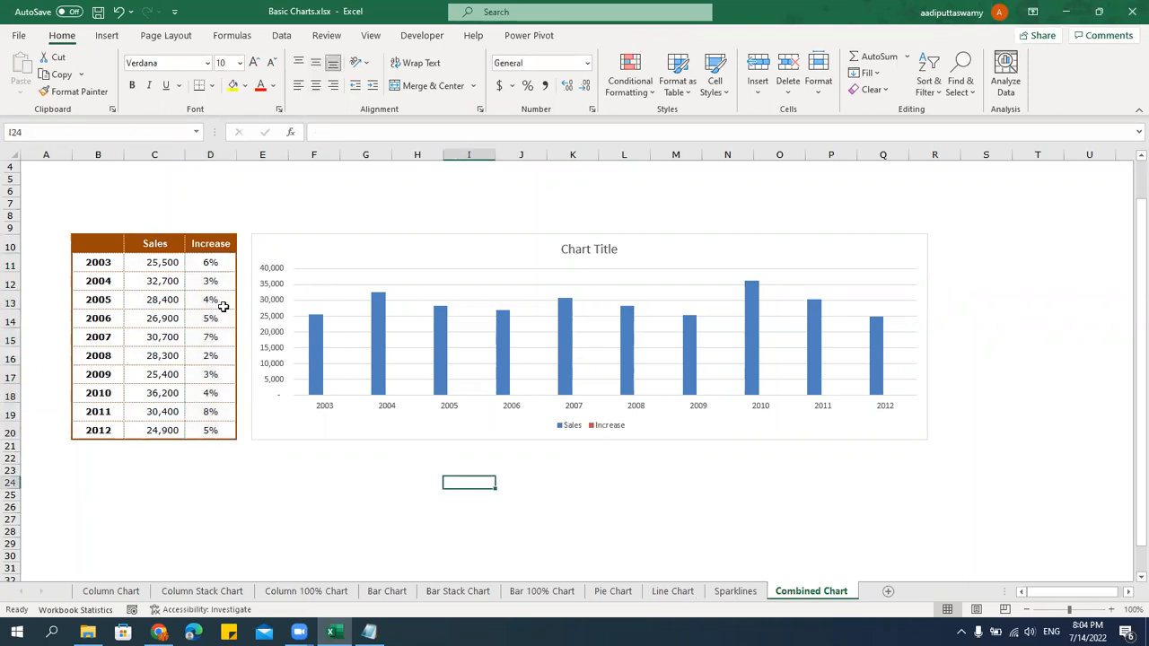
pyautogui.click(168, 270)
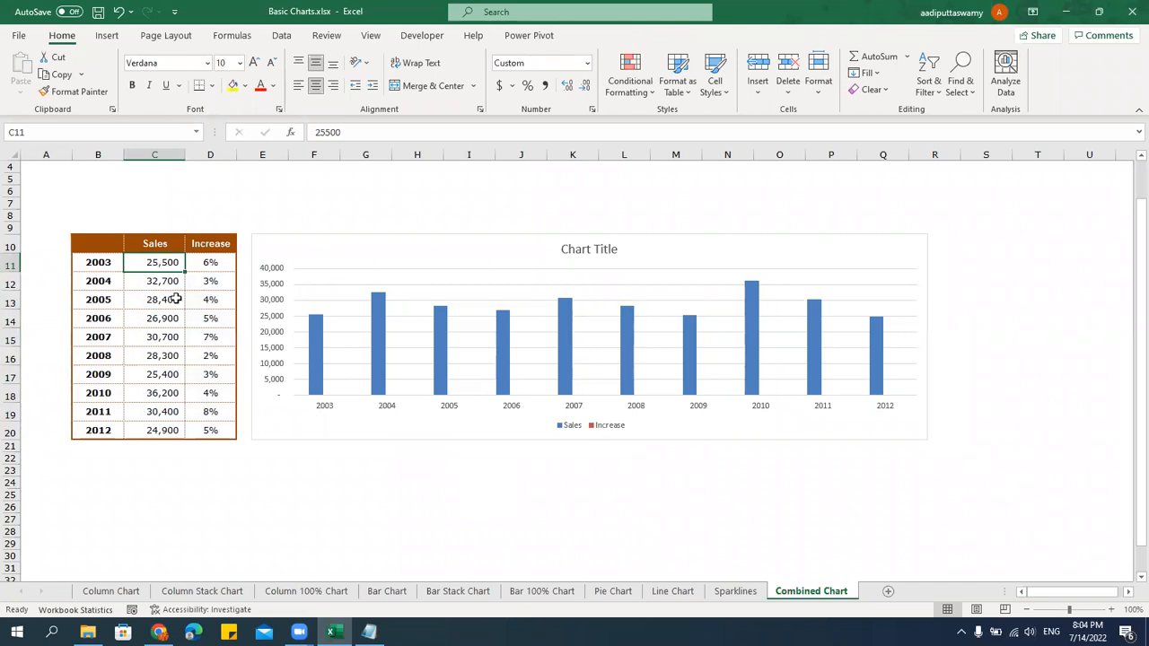
pyautogui.click(195, 261)
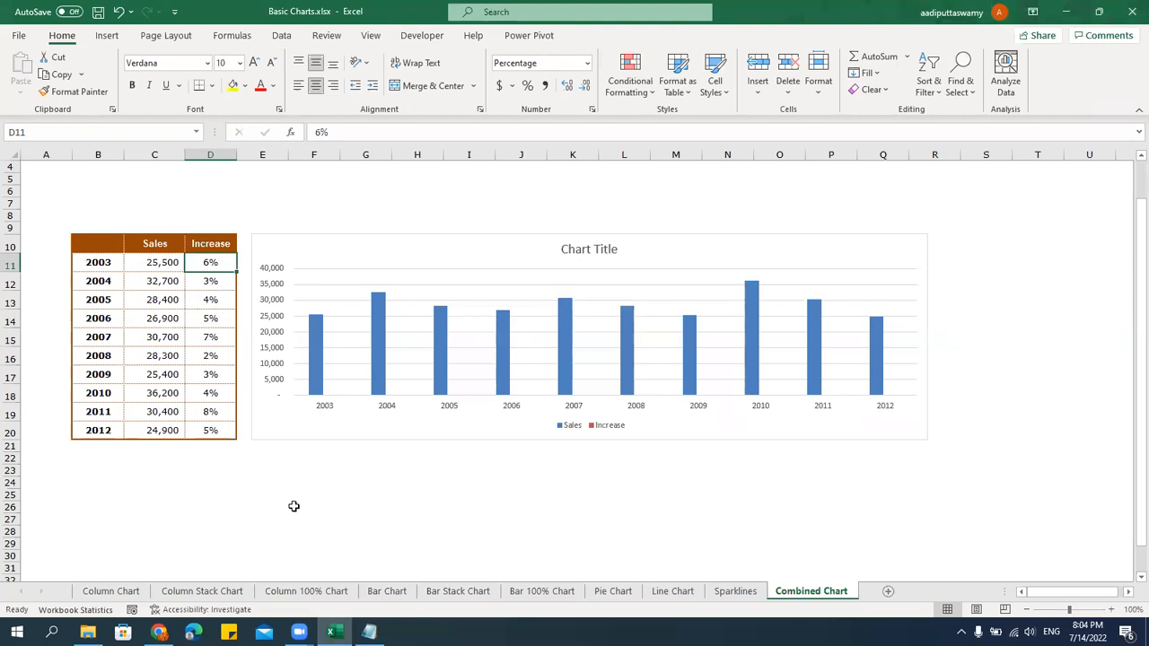
pyautogui.click(164, 265)
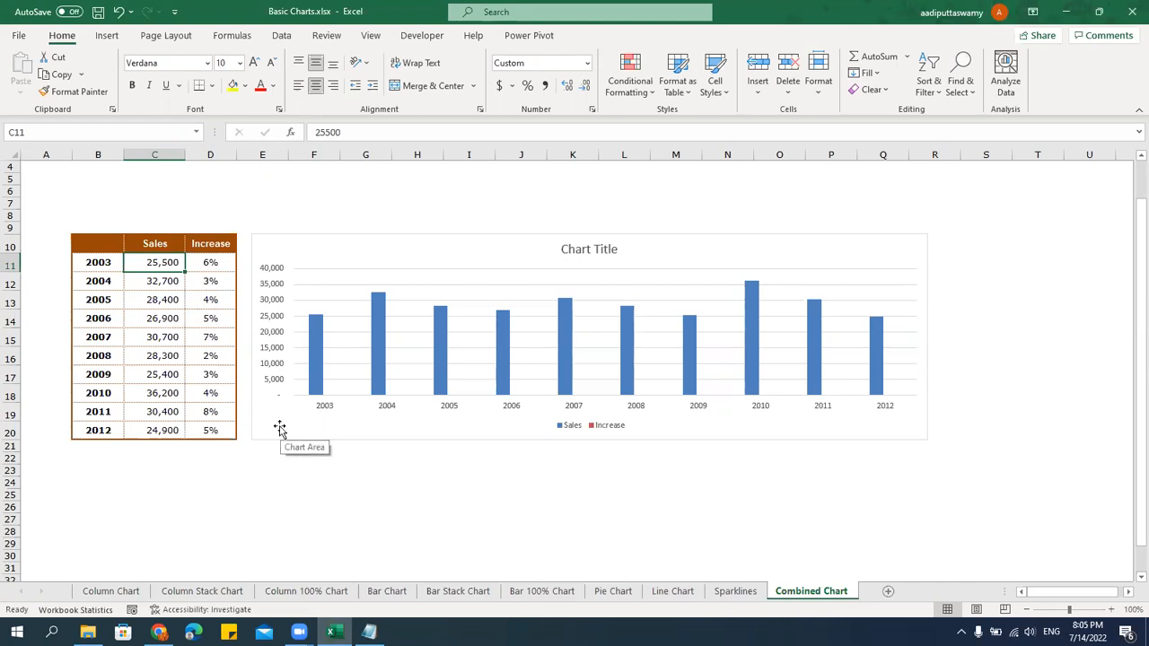
pyautogui.click(161, 316)
pyautogui.moveTo(159, 242); pyautogui.dragTo(178, 429)
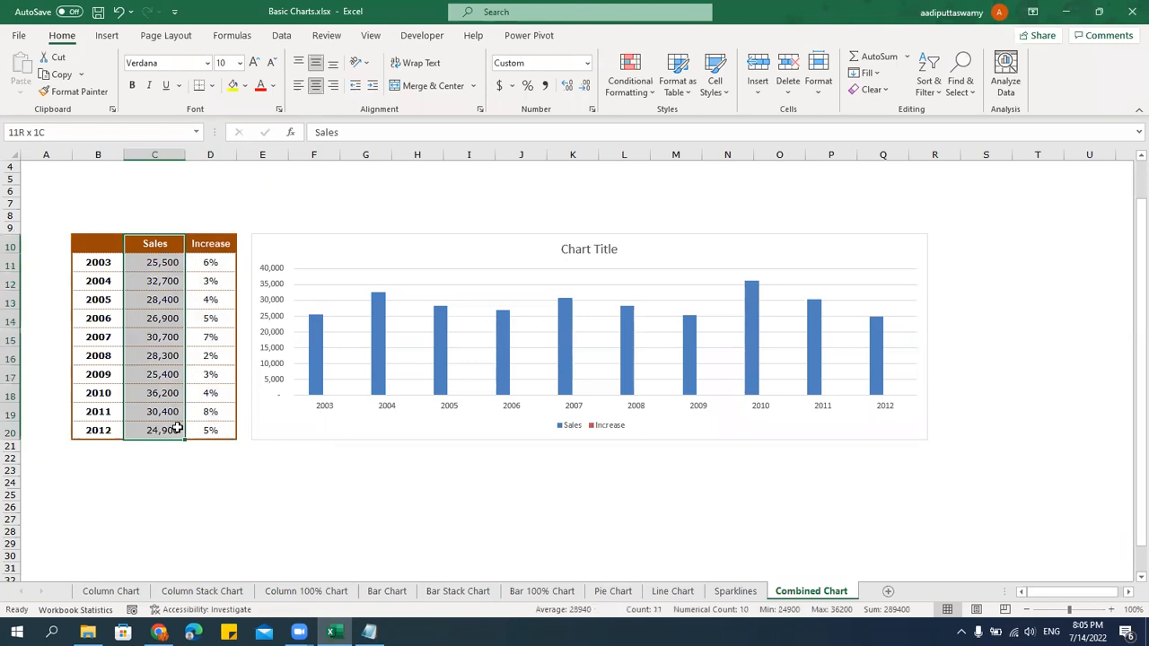
pyautogui.moveTo(212, 244); pyautogui.dragTo(214, 431)
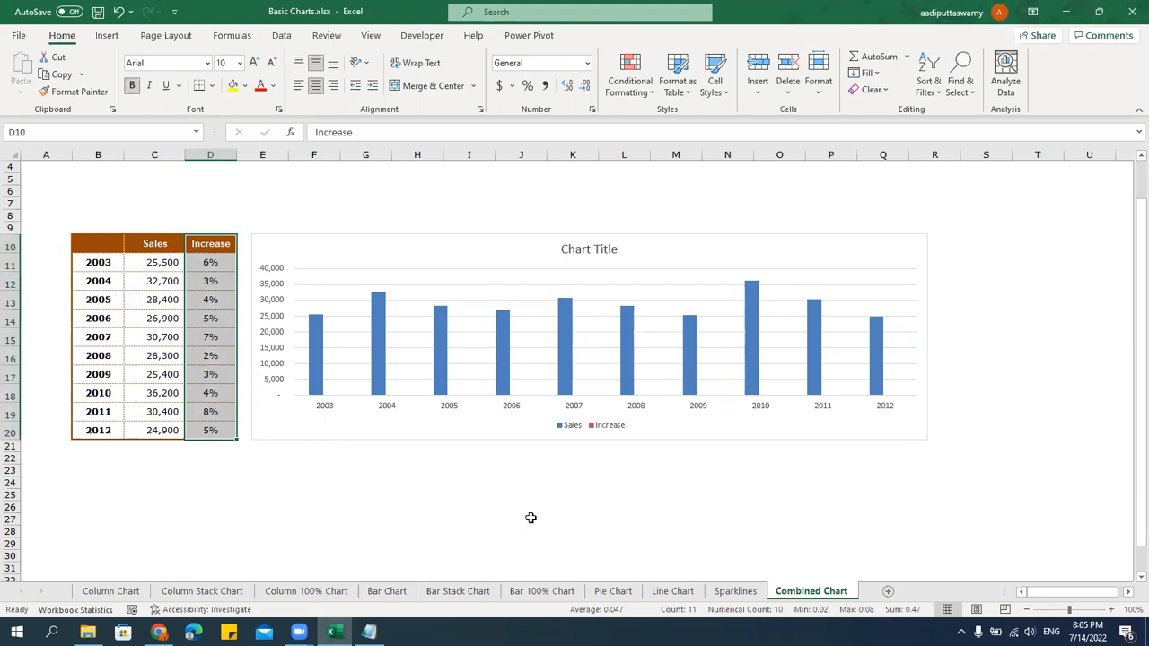
pyautogui.moveTo(316, 339)
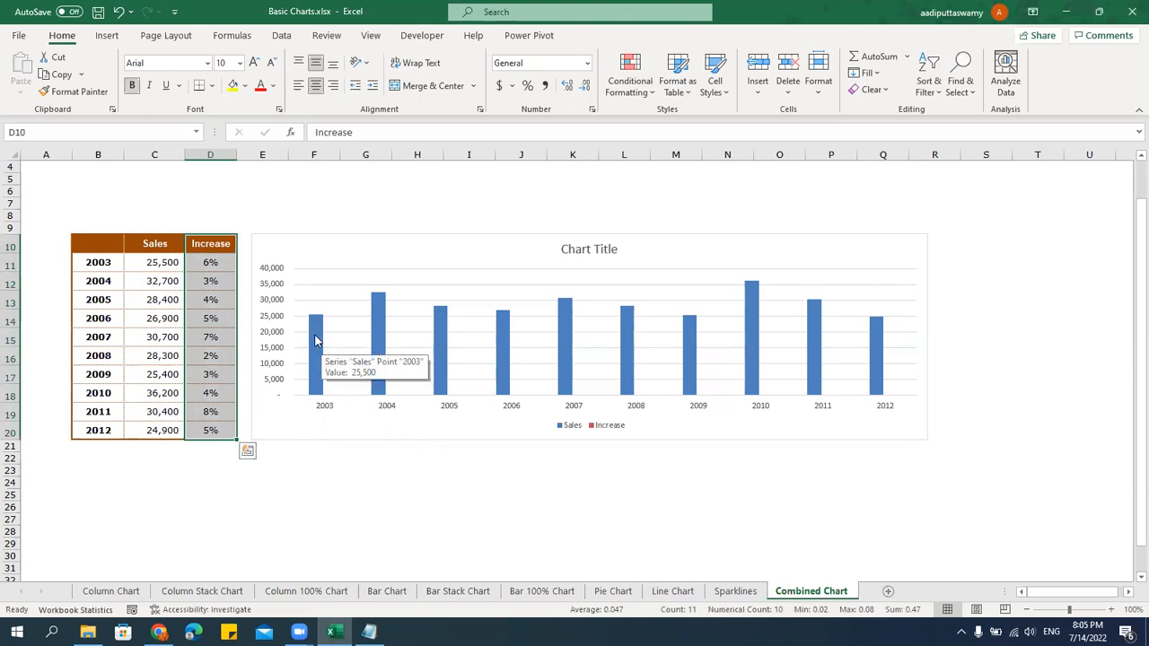
pyautogui.click(367, 254)
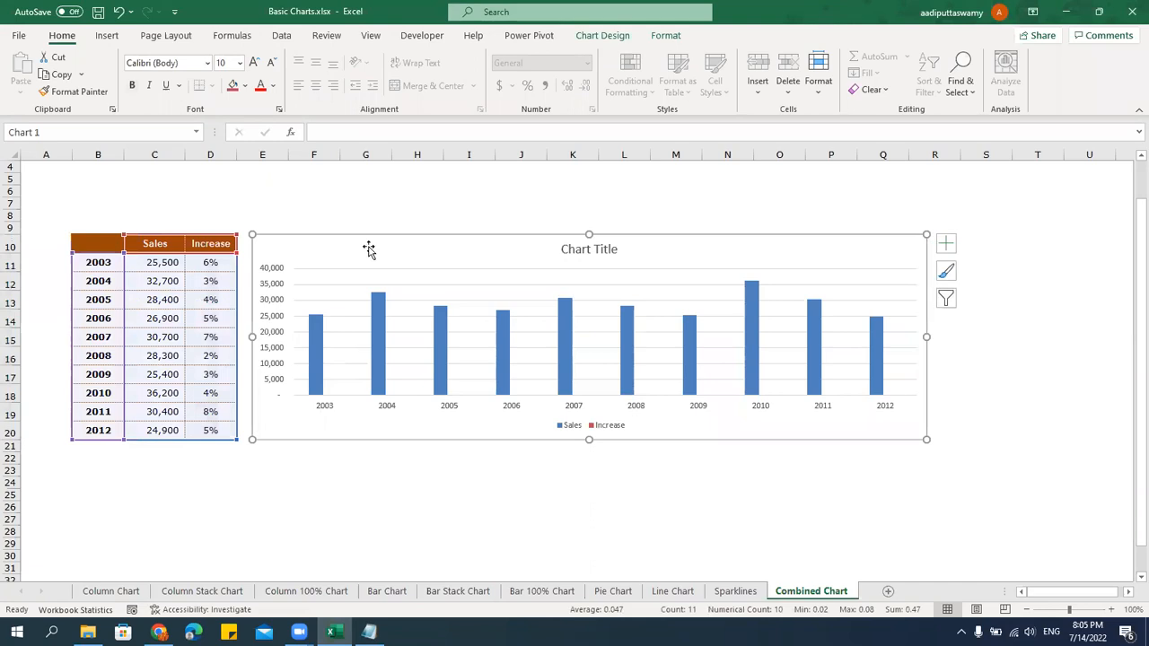
pyautogui.rightClick(367, 254)
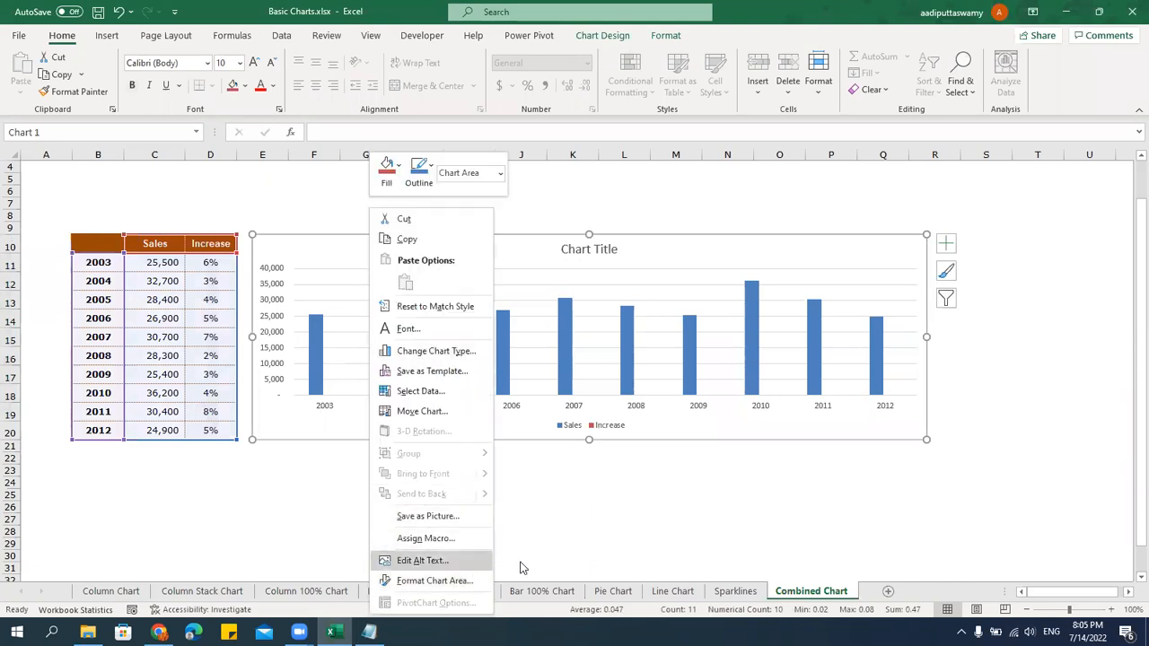
pyautogui.press('Escape')
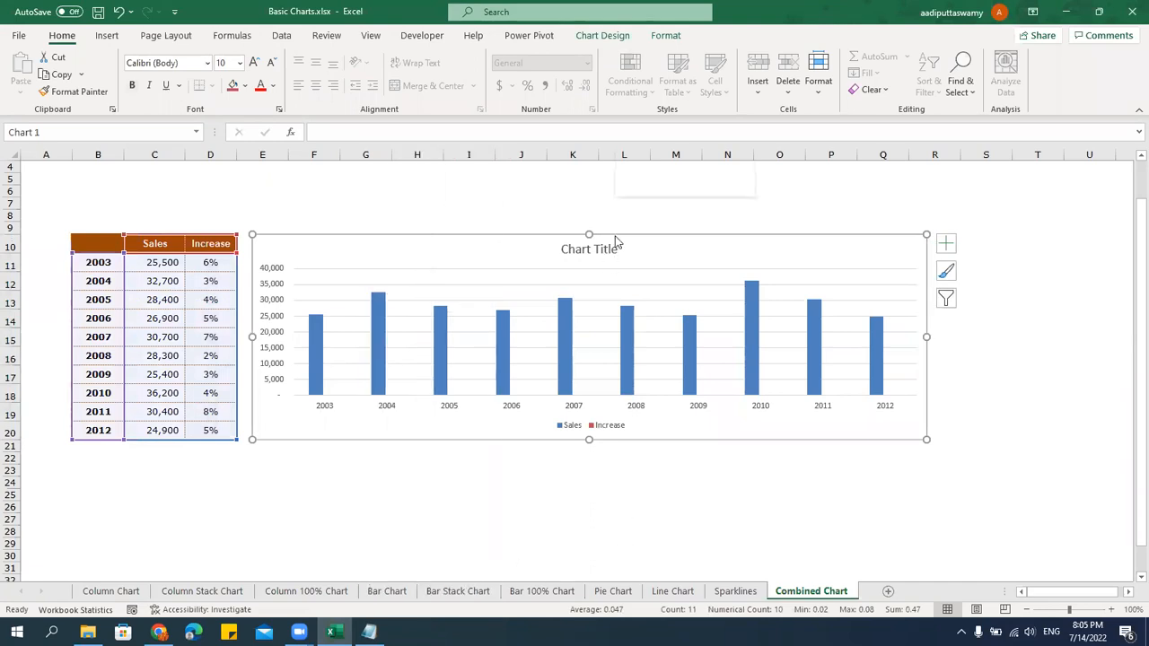
pyautogui.rightClick(614, 241)
pyautogui.press('Escape')
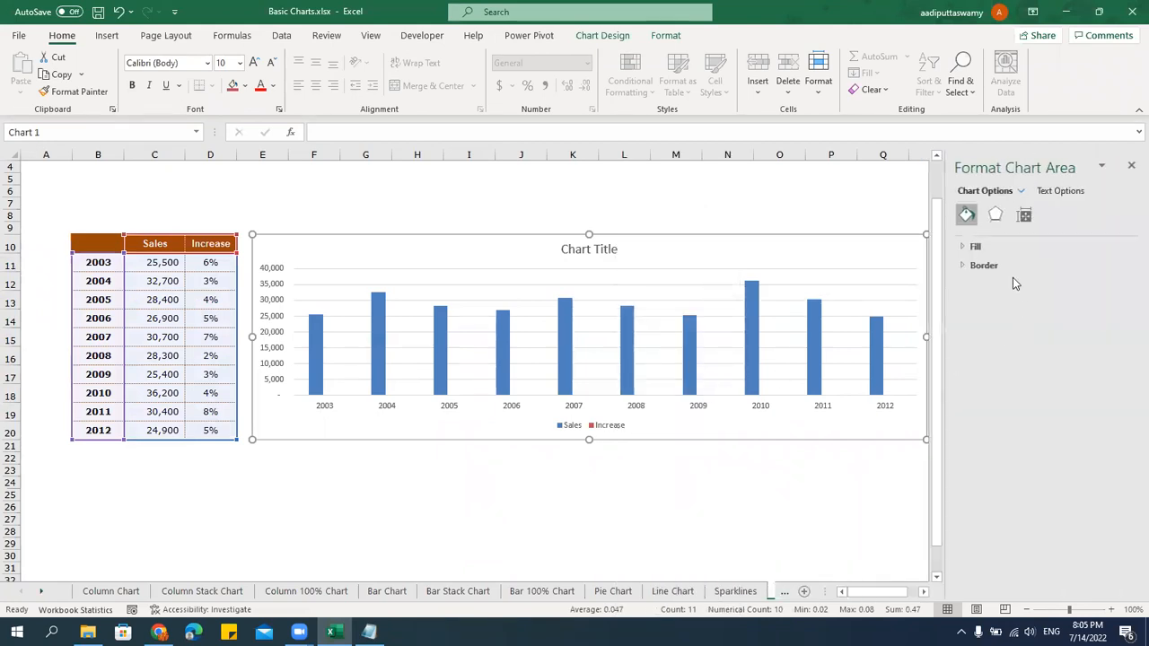
pyautogui.click(1024, 215)
pyautogui.click(995, 215)
pyautogui.click(759, 337)
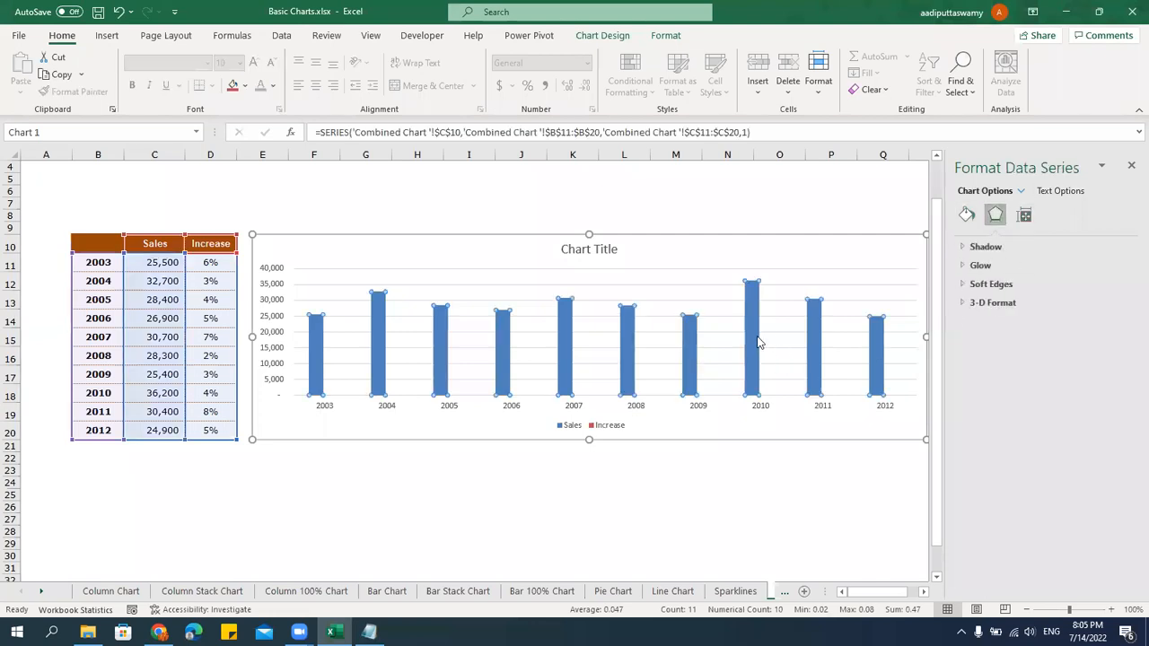
pyautogui.click(1022, 220)
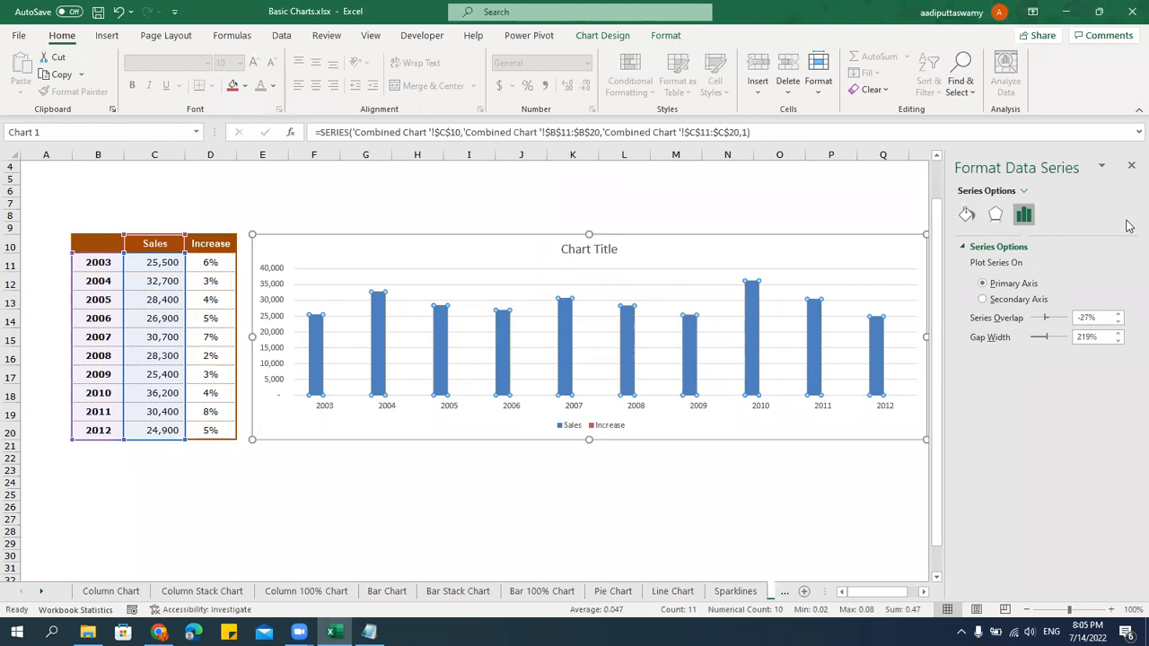
pyautogui.click(1131, 165)
pyautogui.click(727, 494)
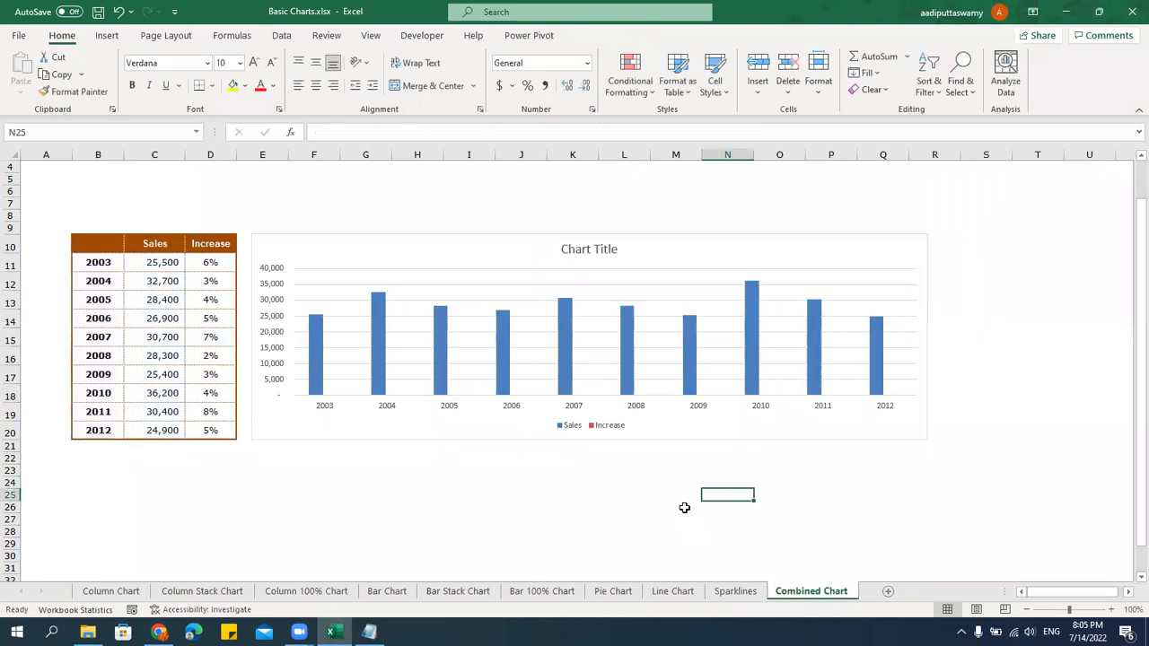
# Change the chart to a custom combination with the Increase series as Line with Markers and Sales kept as Clustered Column.
pyautogui.click(376, 344)
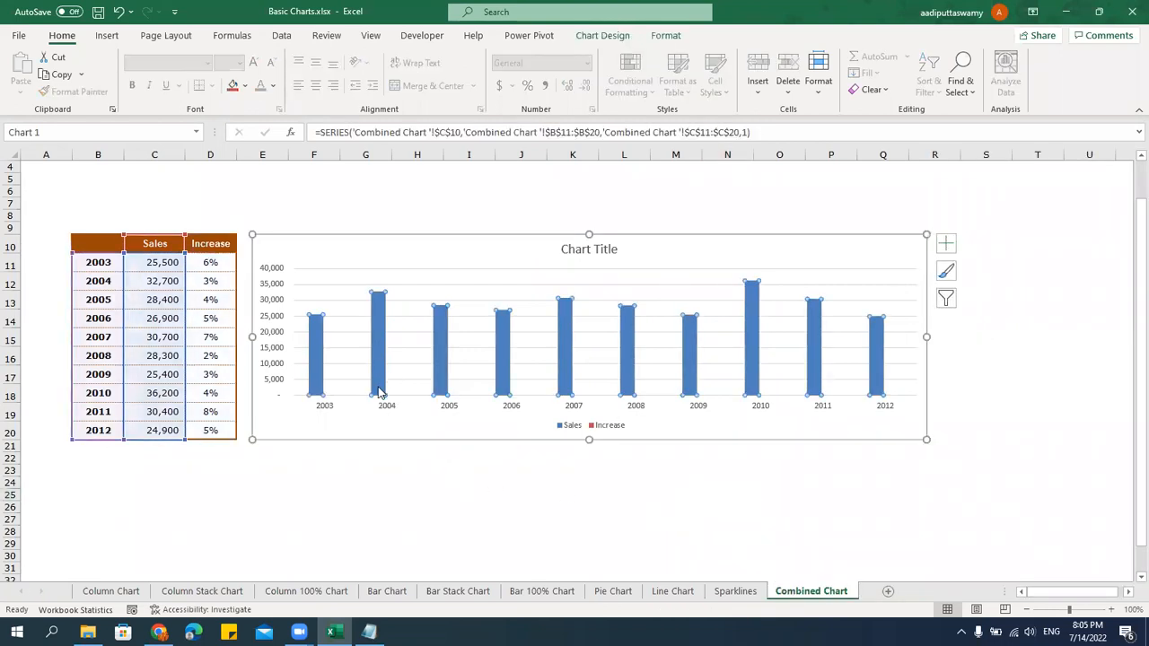
pyautogui.rightClick(380, 339)
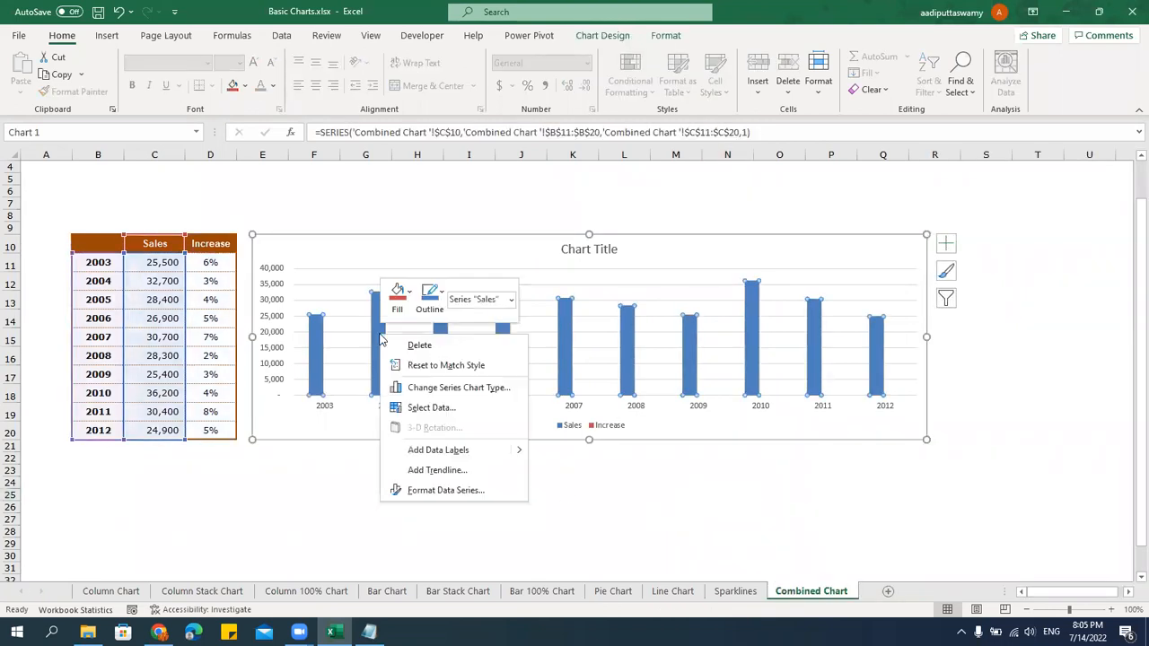
pyautogui.click(464, 391)
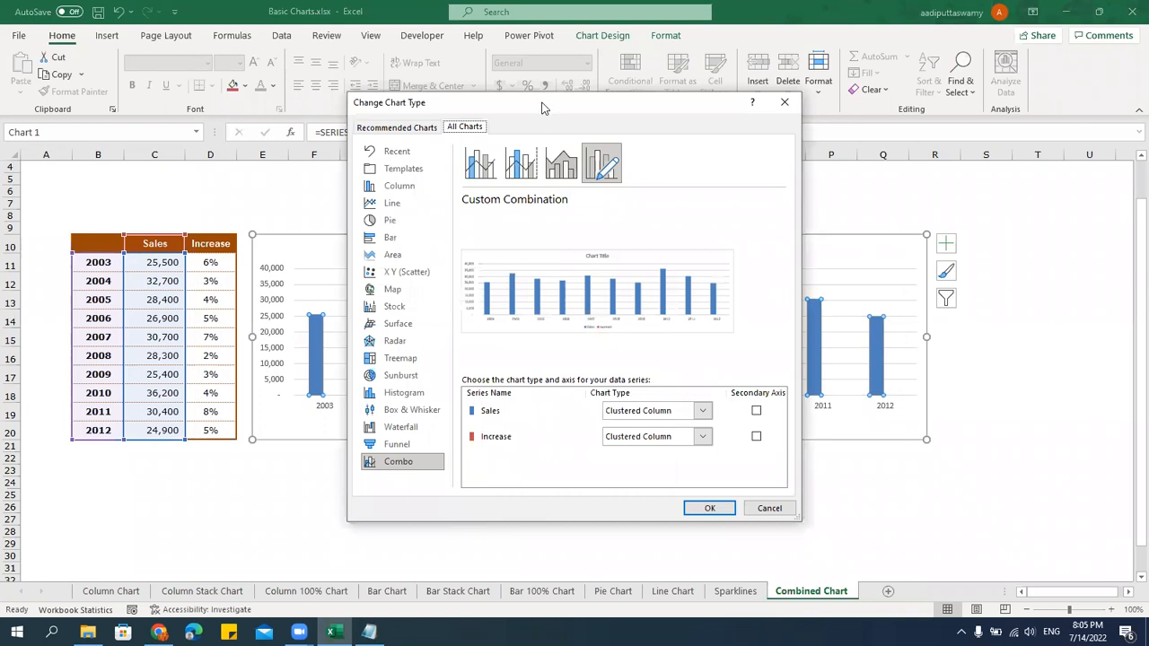
pyautogui.moveTo(541, 107); pyautogui.dragTo(895, 126)
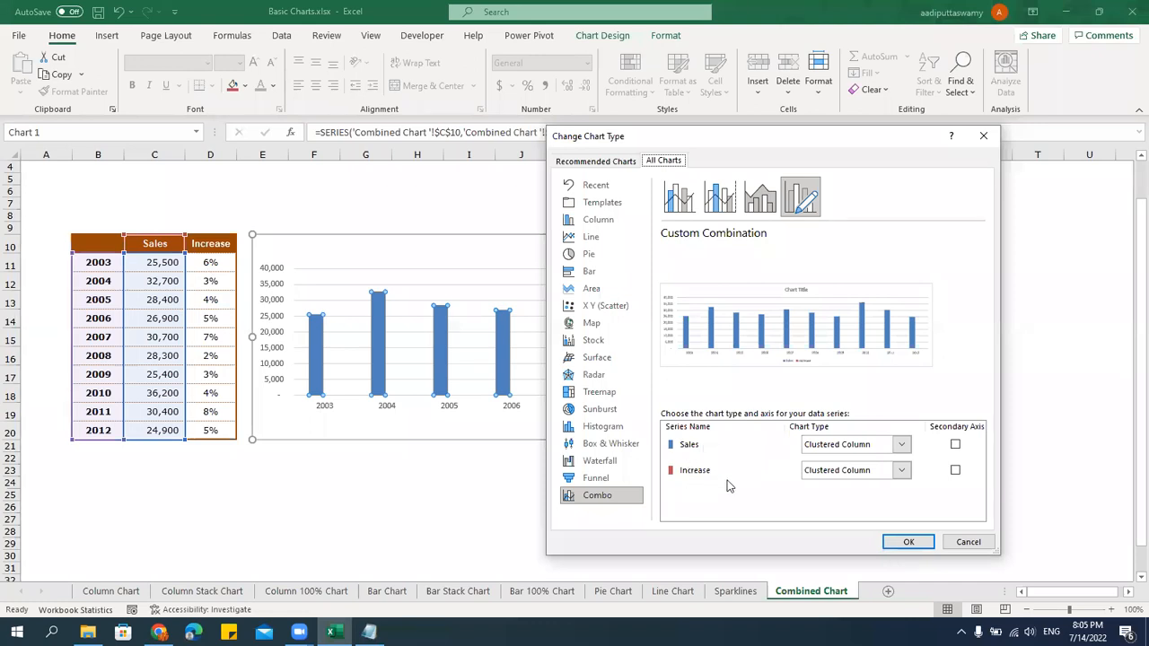
pyautogui.click(833, 473)
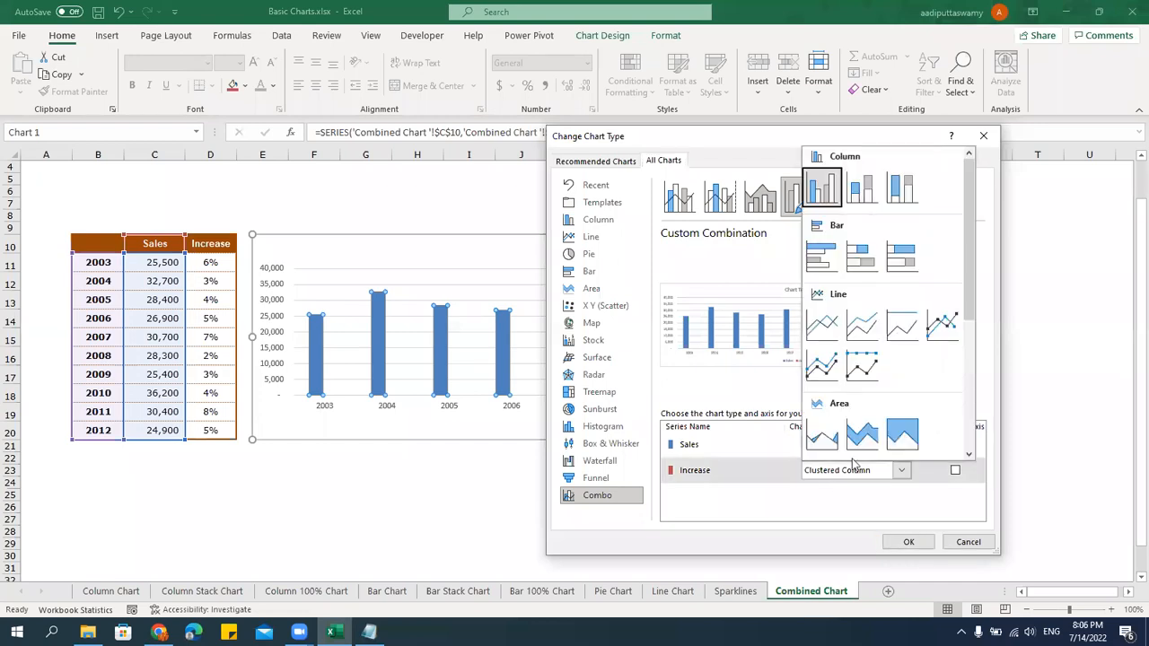
pyautogui.click(948, 329)
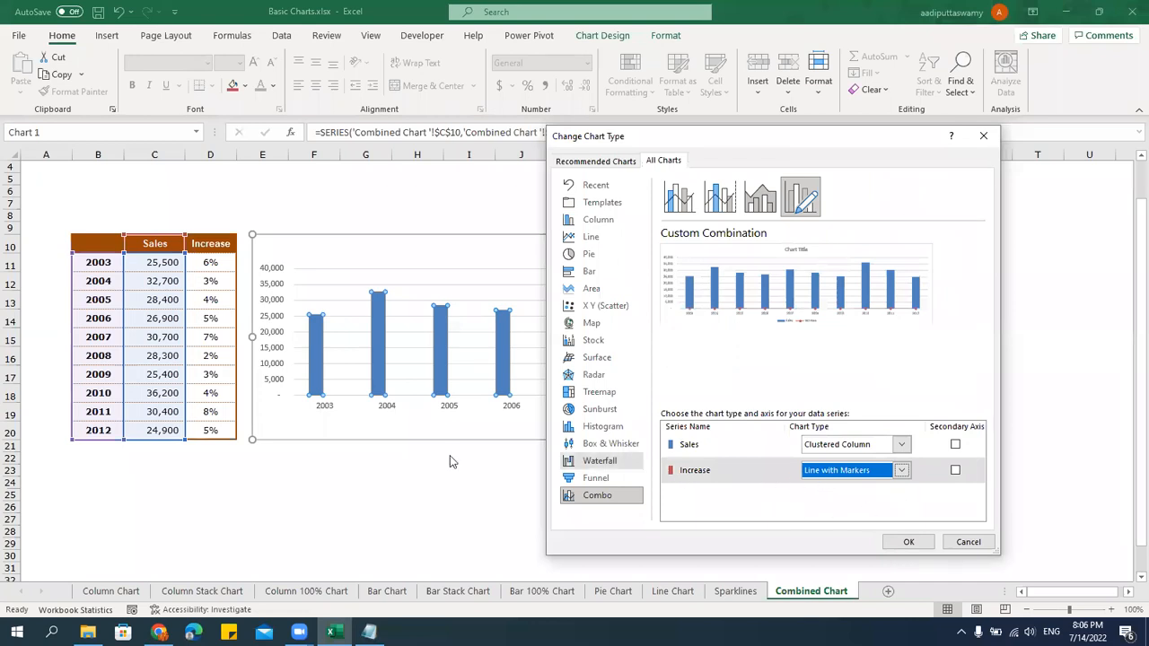
# Plot the Increase series on the secondary axis and apply the custom combination to the chart.
pyautogui.moveTo(692, 144); pyautogui.dragTo(840, 167)
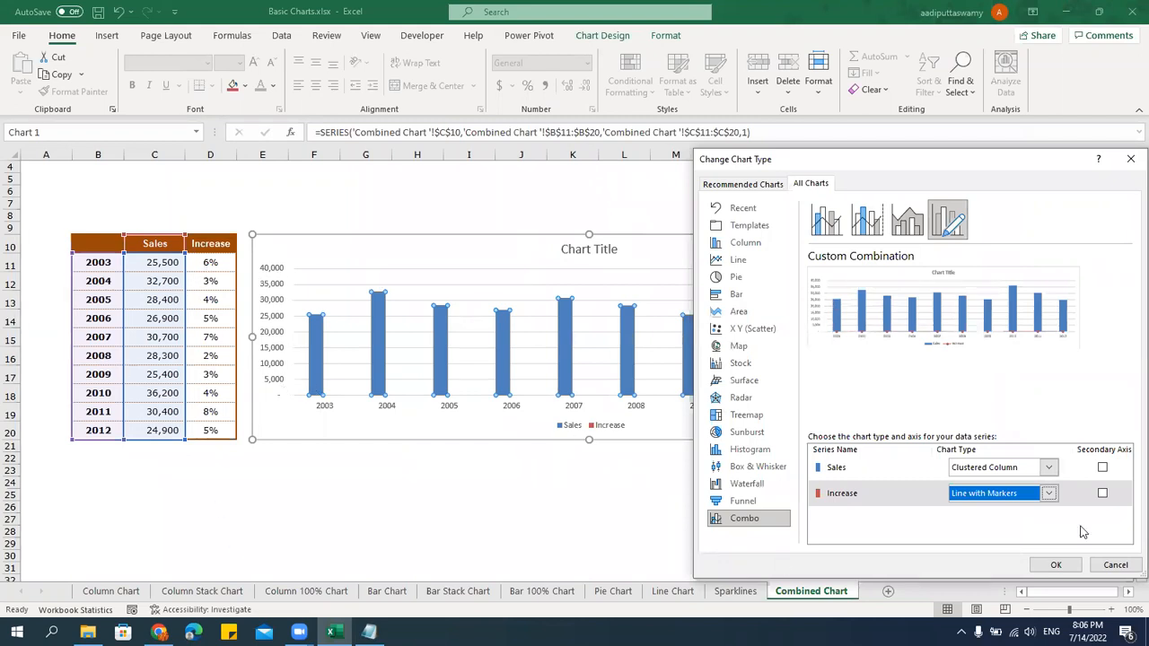
pyautogui.moveTo(943, 160); pyautogui.dragTo(609, 139)
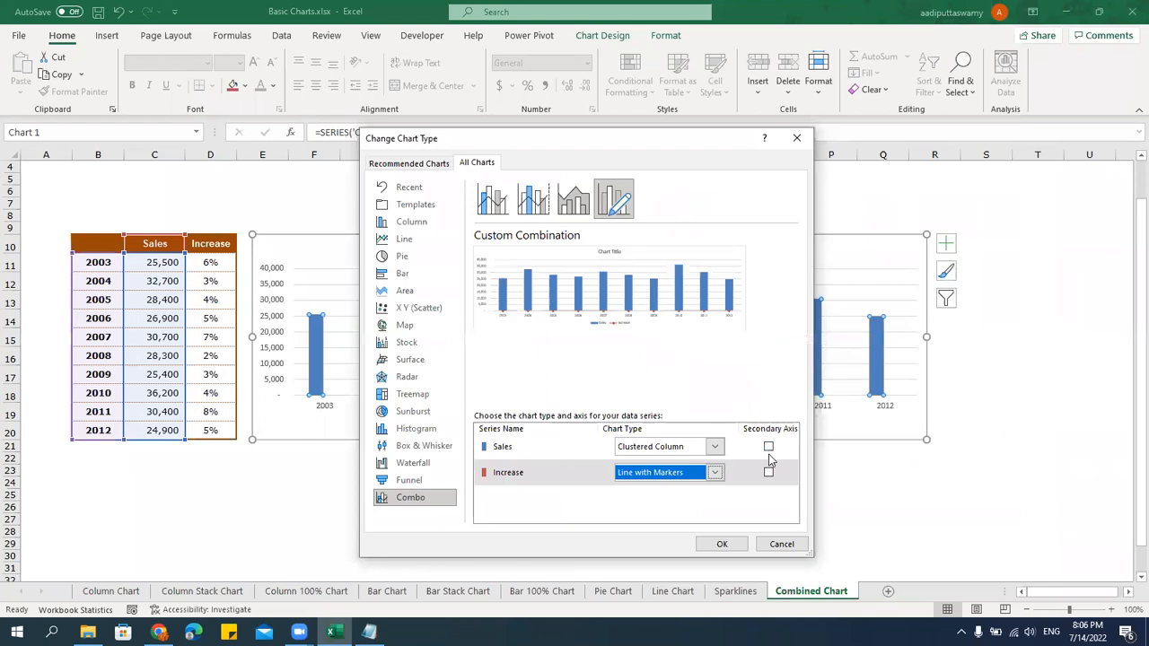
pyautogui.click(768, 473)
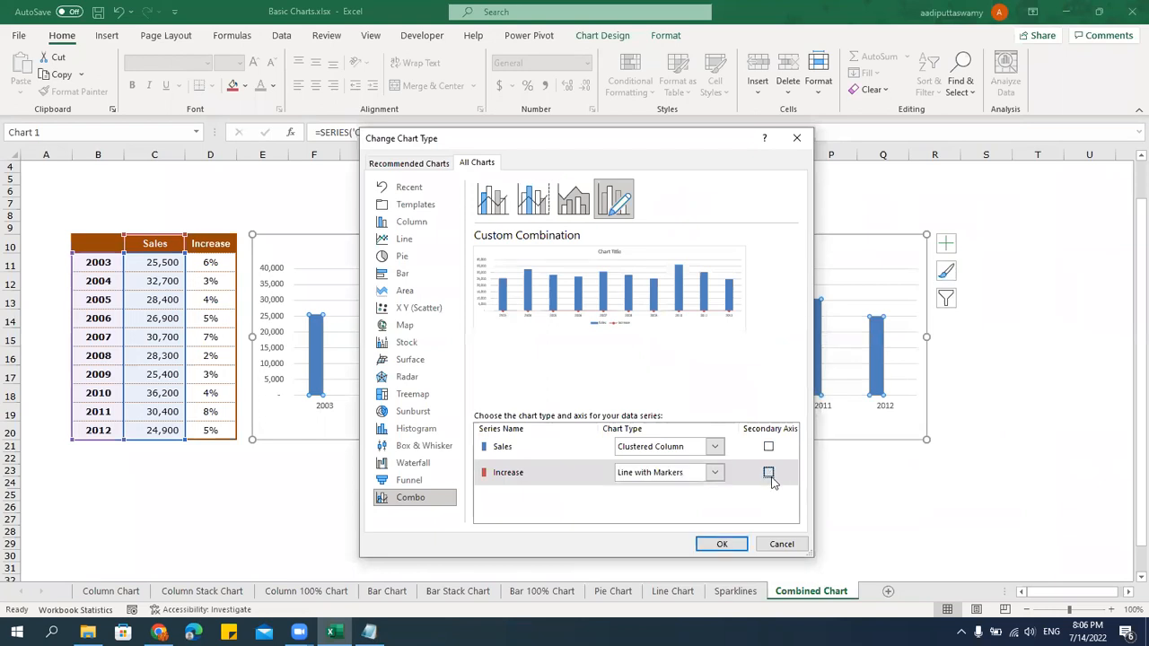
pyautogui.click(723, 544)
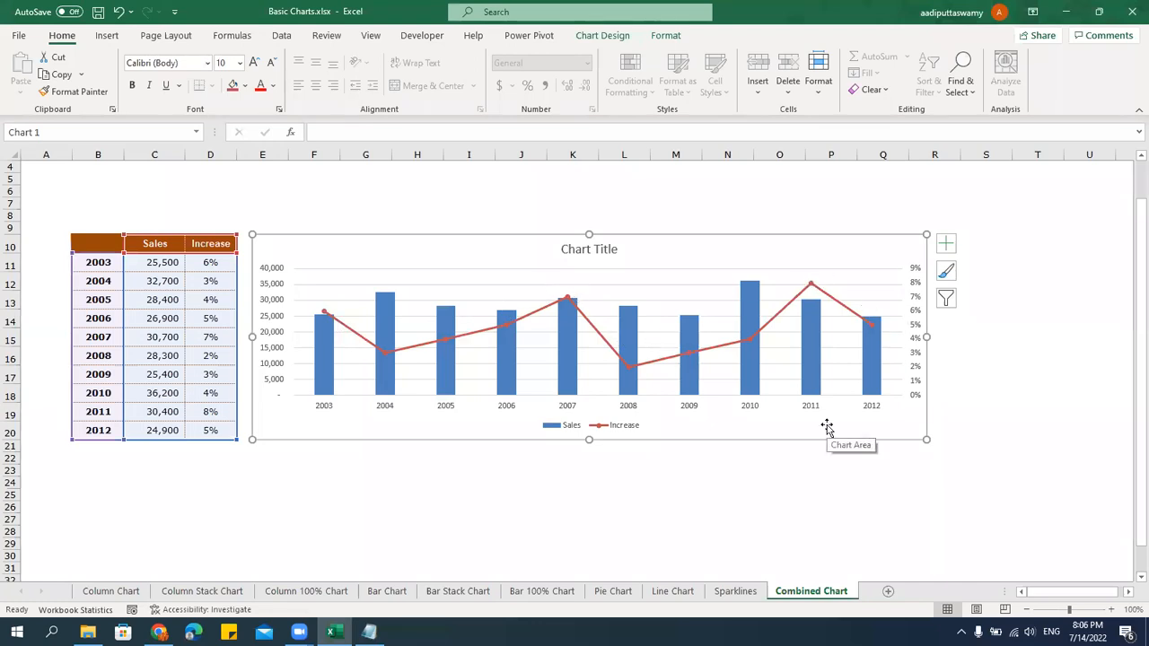
pyautogui.click(445, 192)
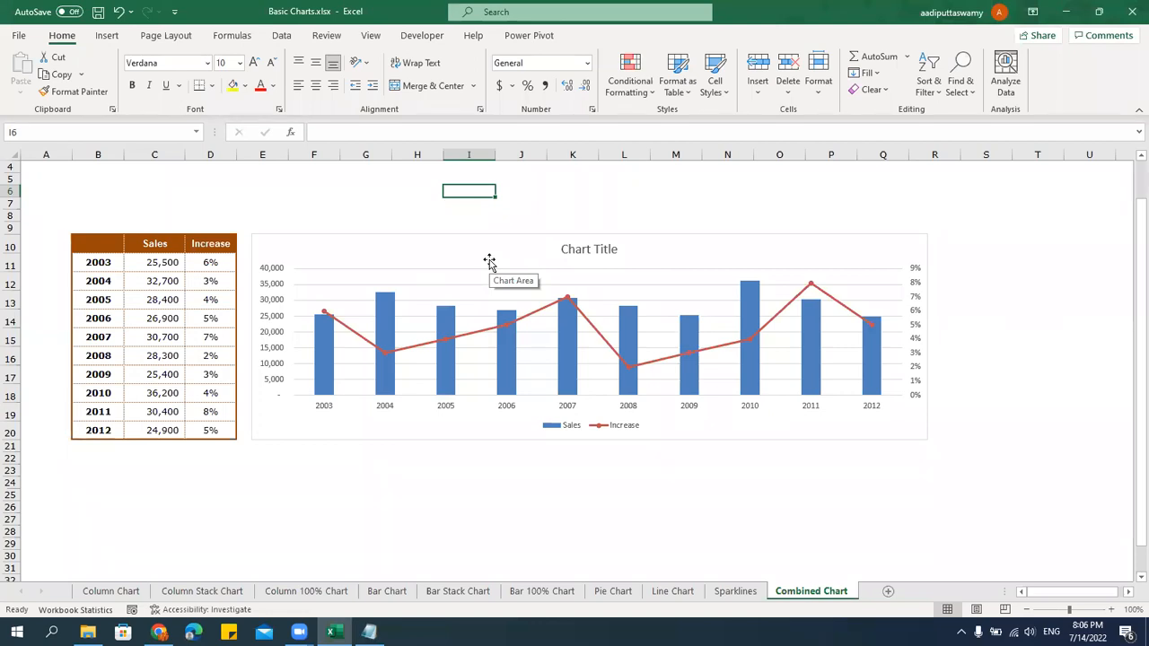
pyautogui.click(937, 214)
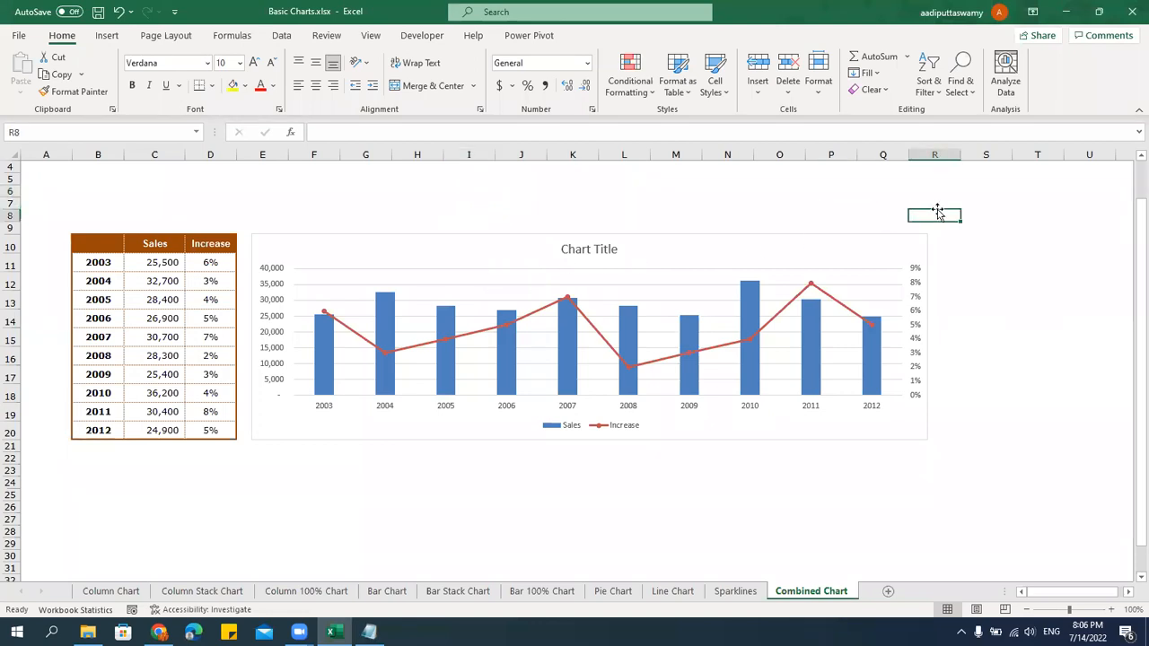
pyautogui.click(193, 208)
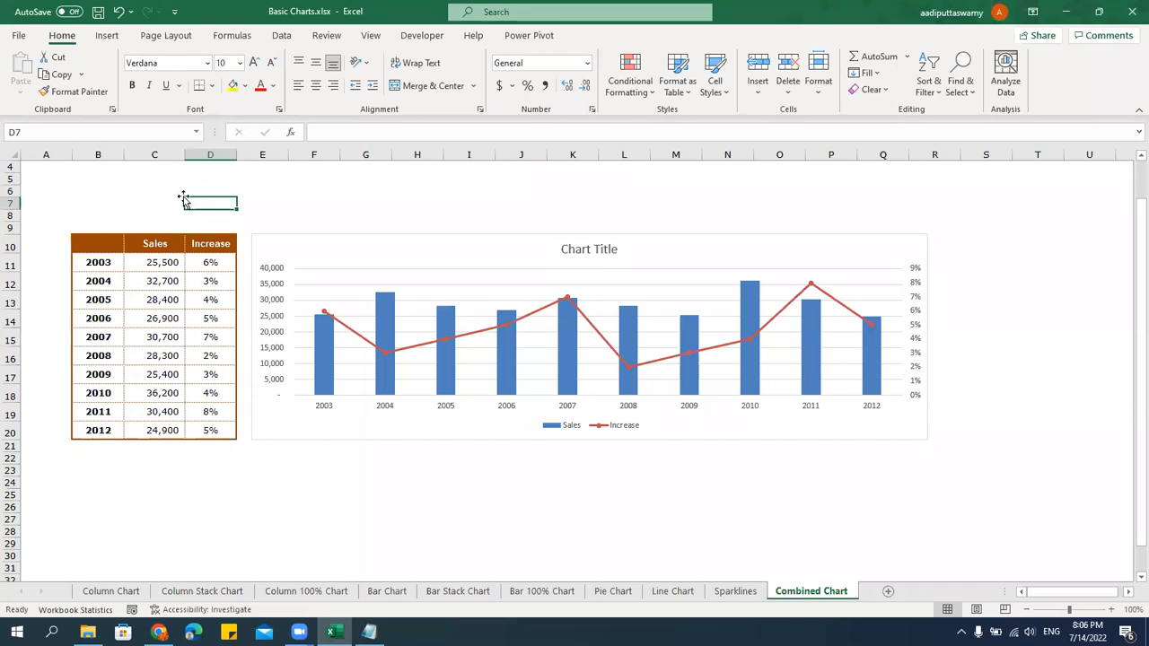
pyautogui.click(149, 191)
# Insert the recommended column-and-line combination chart with a secondary axis from the year, Sales and Increase data in B10:D20.
pyautogui.moveTo(109, 243); pyautogui.dragTo(224, 430)
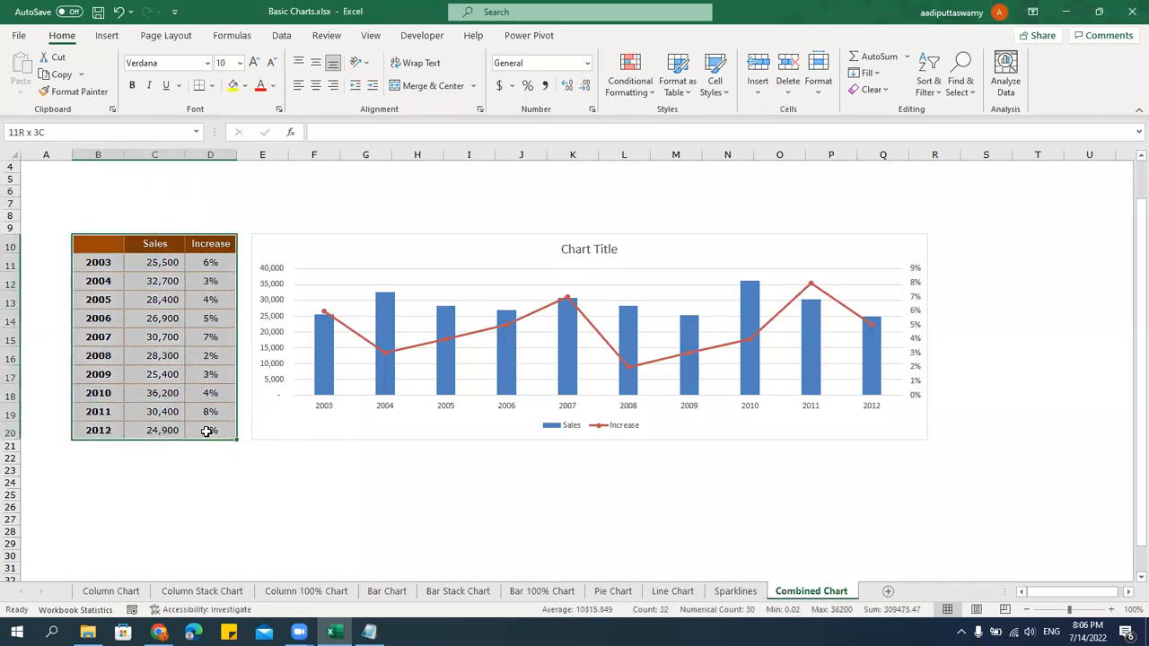
pyautogui.click(107, 36)
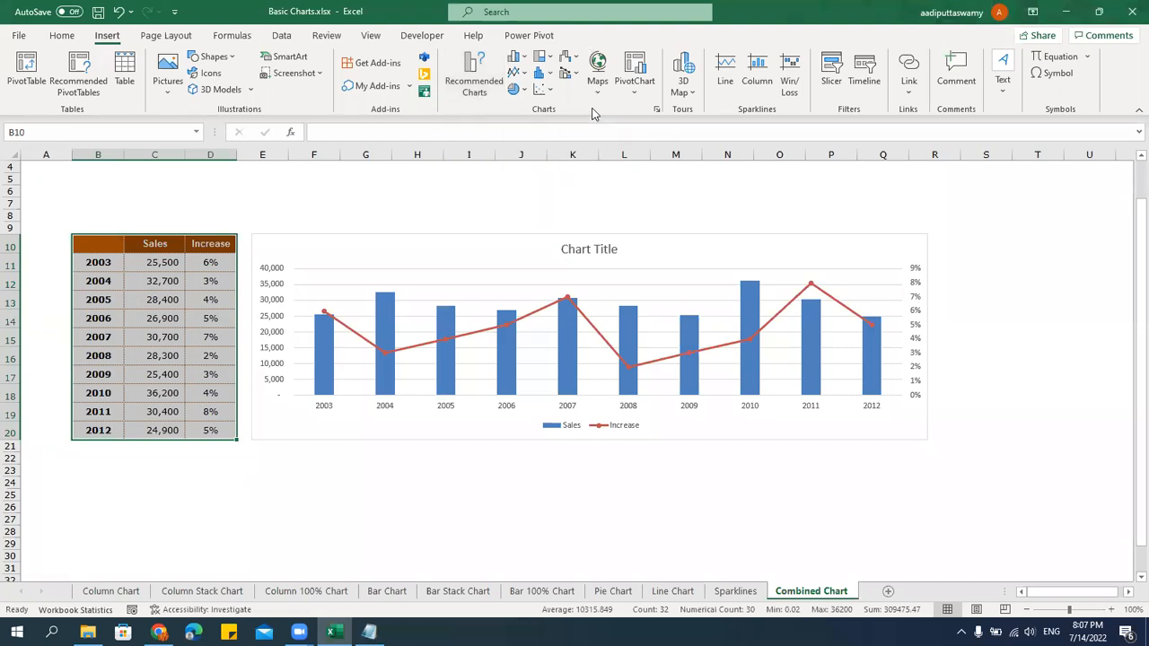
pyautogui.click(473, 82)
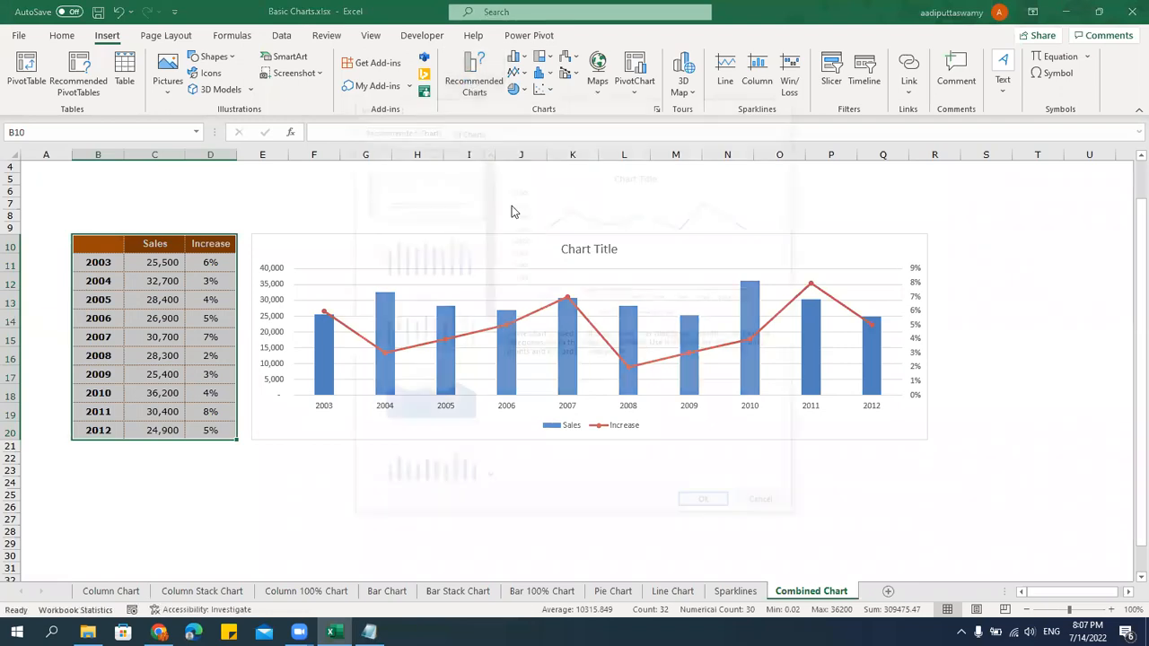
pyautogui.moveTo(556, 117); pyautogui.dragTo(629, 93)
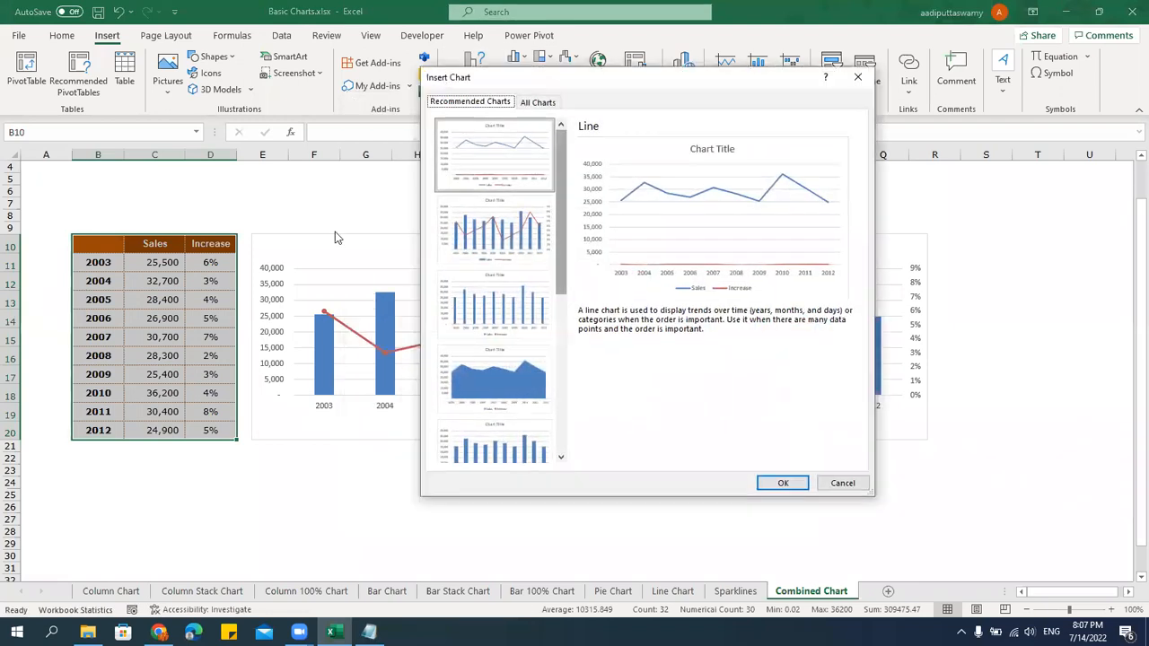
pyautogui.moveTo(563, 144); pyautogui.dragTo(562, 102)
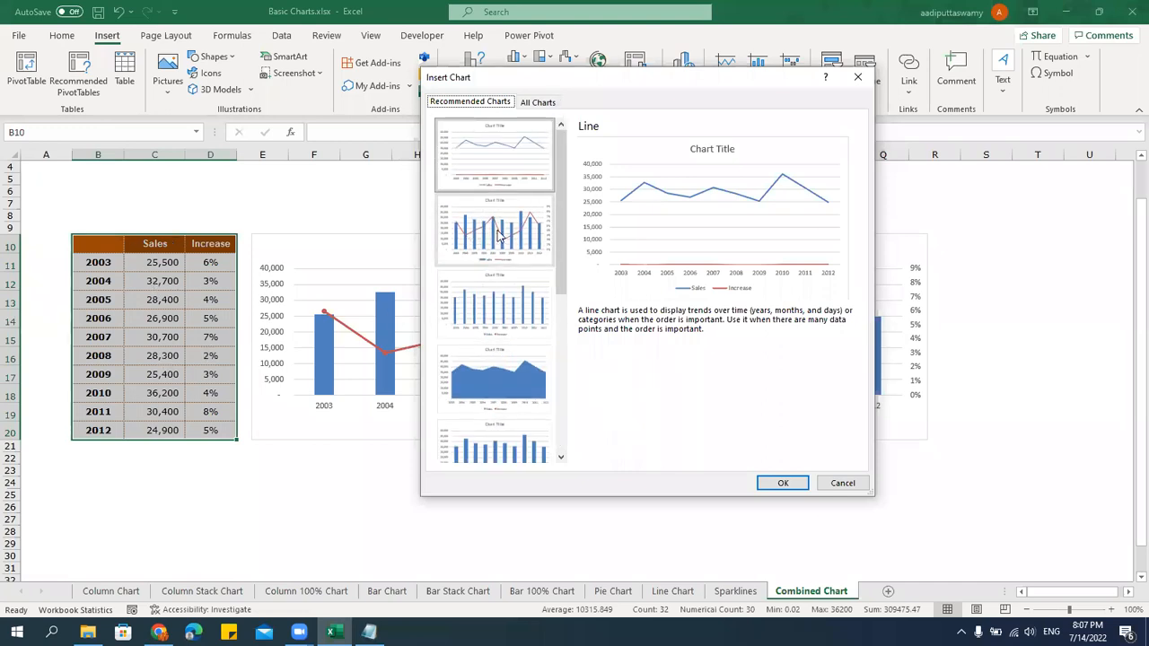
pyautogui.moveTo(530, 77); pyautogui.dragTo(759, 149)
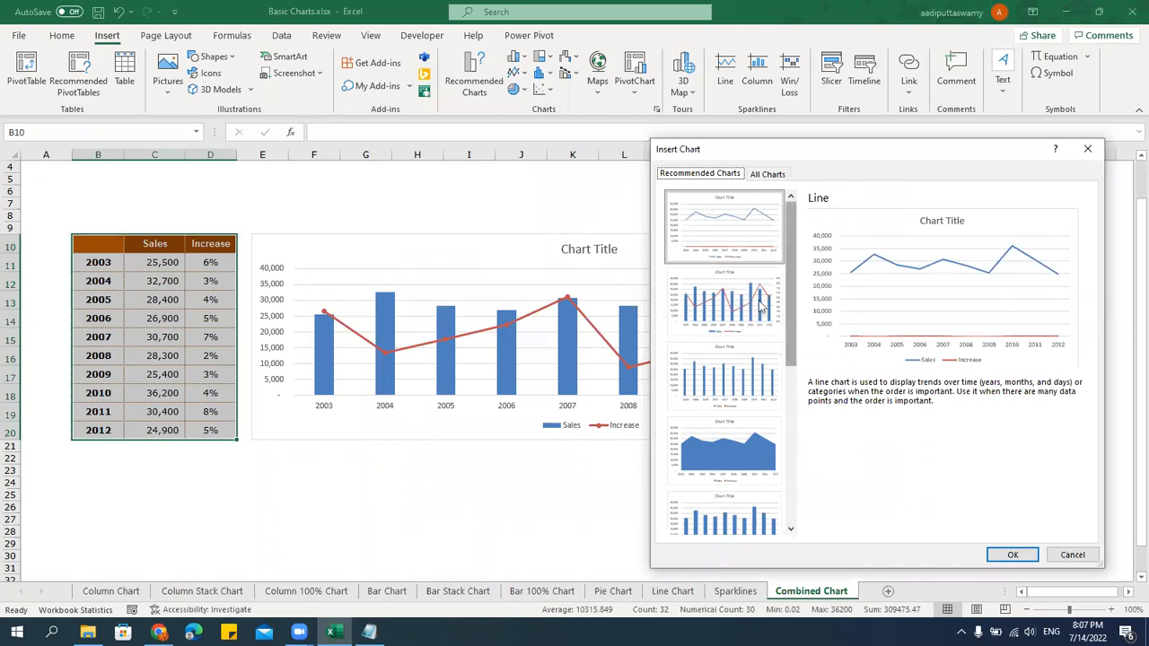
pyautogui.click(725, 303)
pyautogui.click(1012, 554)
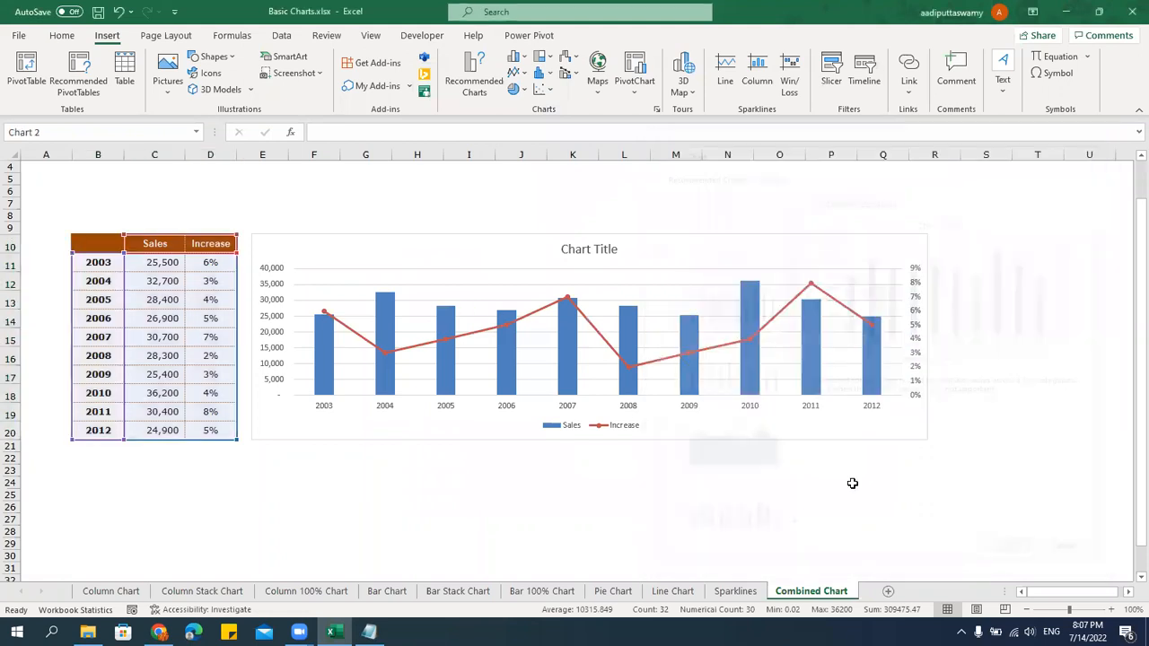
# Move the new combination chart directly below the first chart and widen it to about the same width.
pyautogui.scroll(-3, 724, 363)
pyautogui.moveTo(449, 277); pyautogui.dragTo(290, 457)
pyautogui.moveTo(593, 369); pyautogui.dragTo(920, 392)
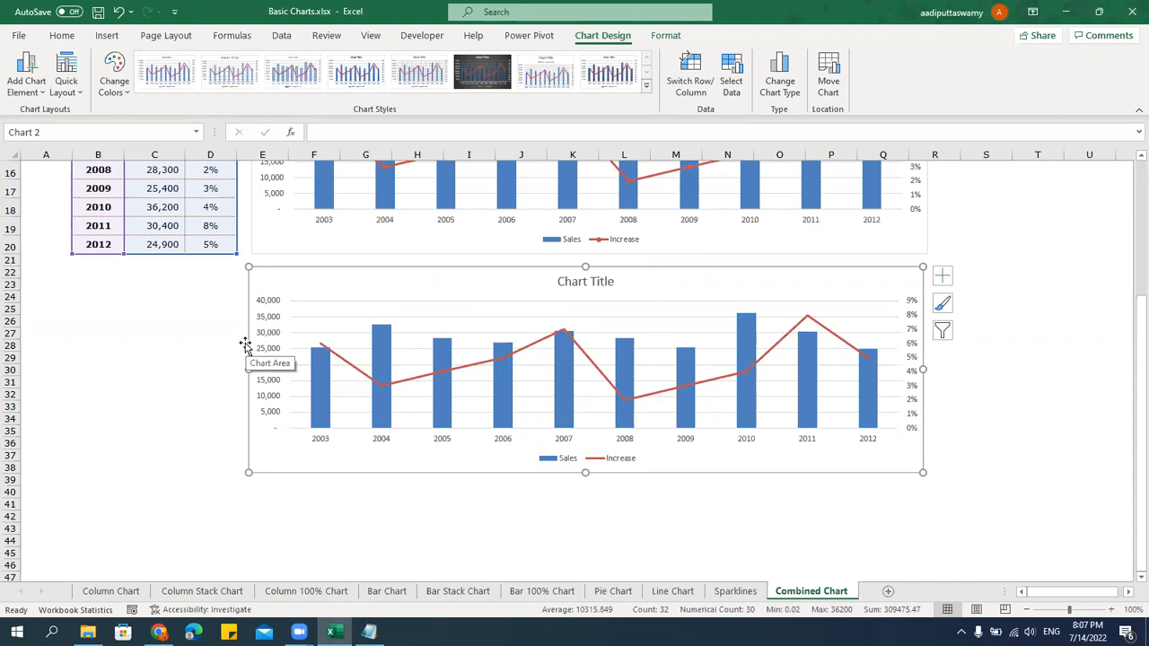
# Deselect the combination charts, switch to the Column Chart sheet and look over its charts.
pyautogui.scroll(5, 188, 313)
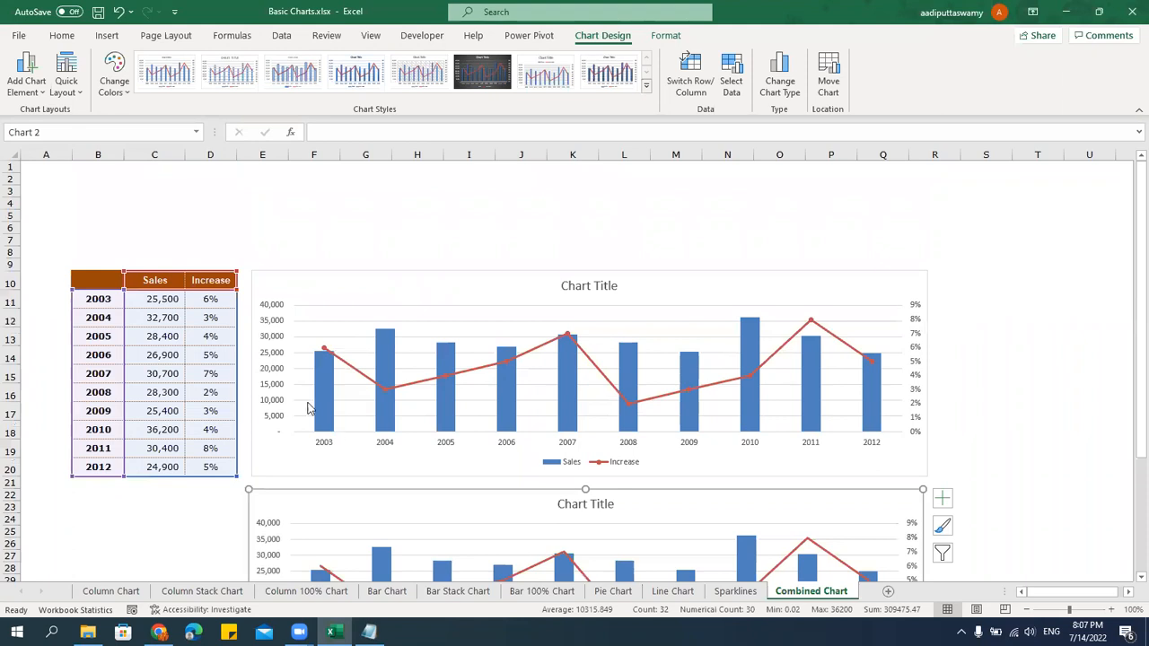
pyautogui.click(332, 382)
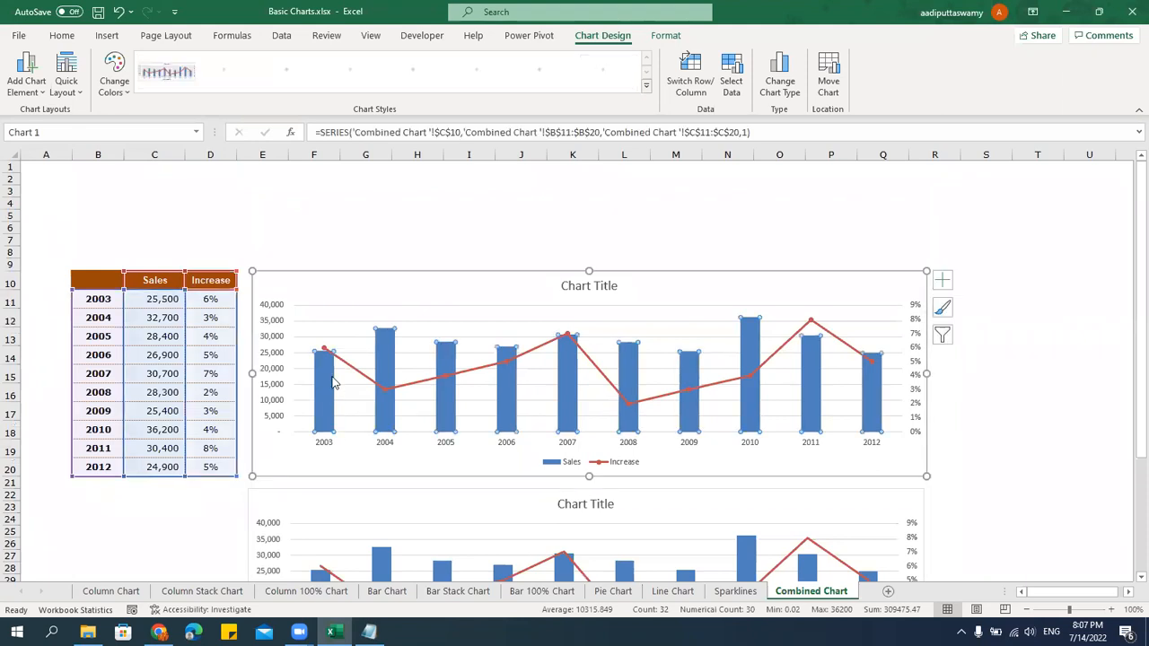
pyautogui.click(1019, 379)
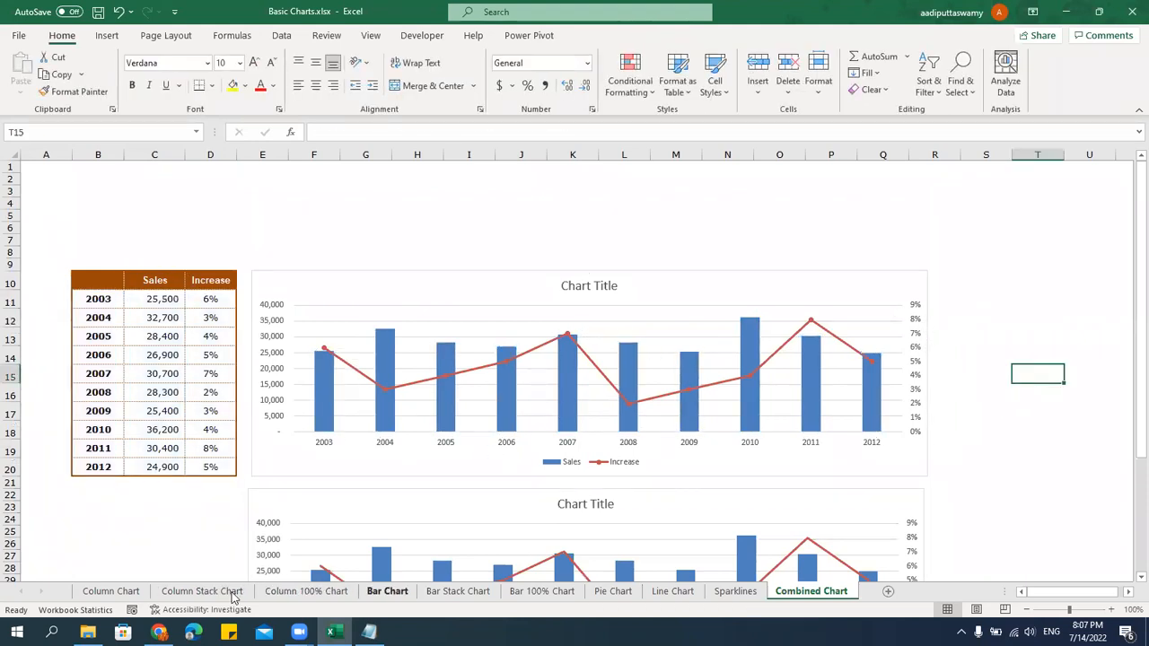
pyautogui.scroll(-3, 699, 271)
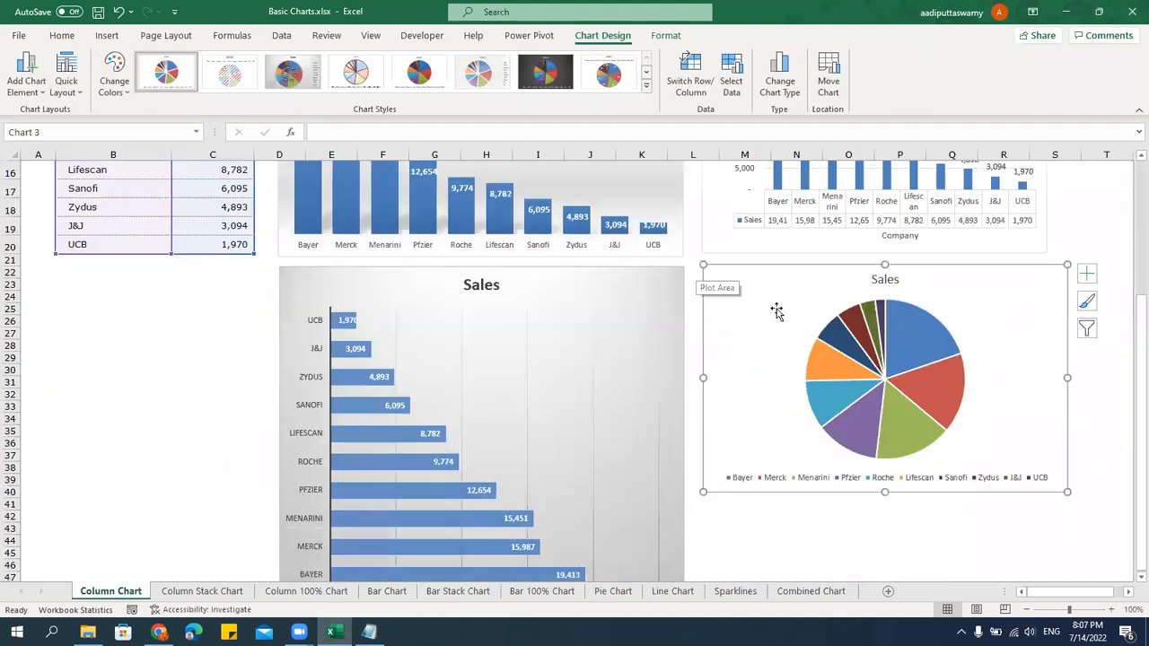
pyautogui.scroll(2, 577, 403)
pyautogui.scroll(1, 577, 403)
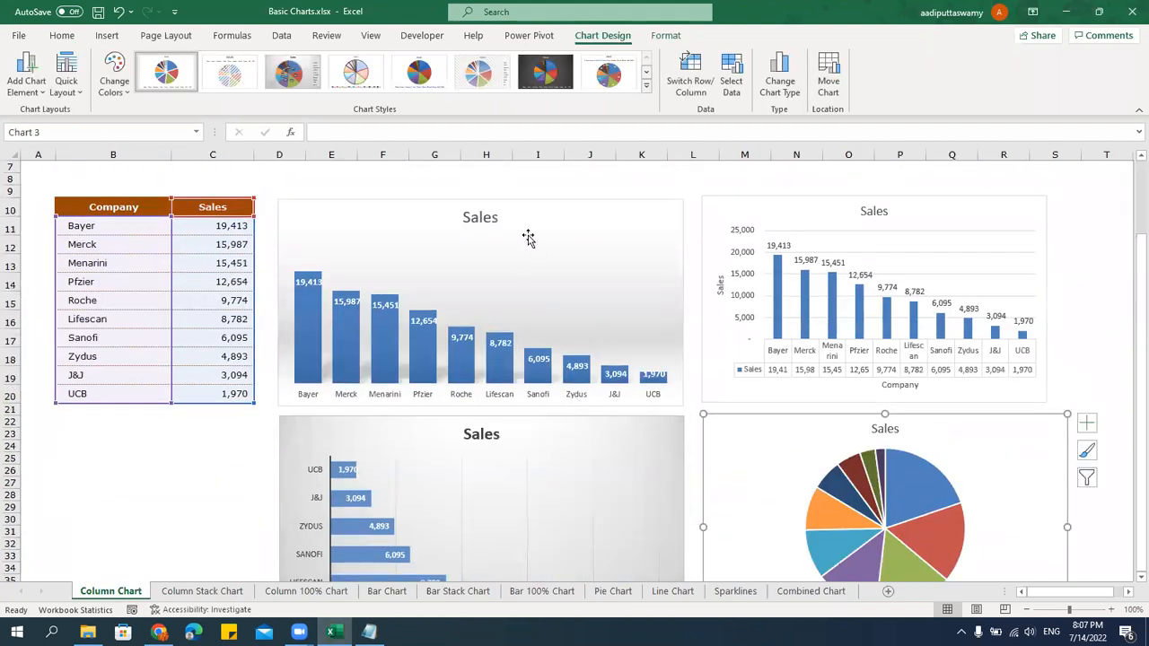
# Review the column, bar and pie charts of company Sales on the Column Chart sheet, along with the insertable chart types.
pyautogui.click(537, 287)
pyautogui.click(516, 512)
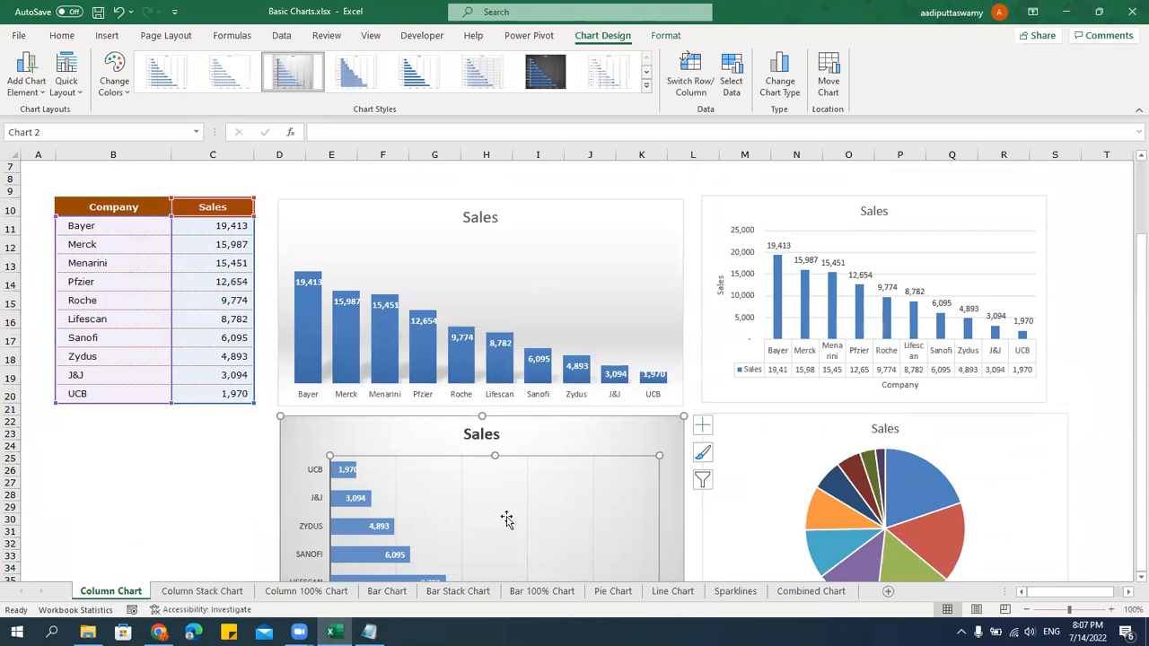
pyautogui.click(1086, 203)
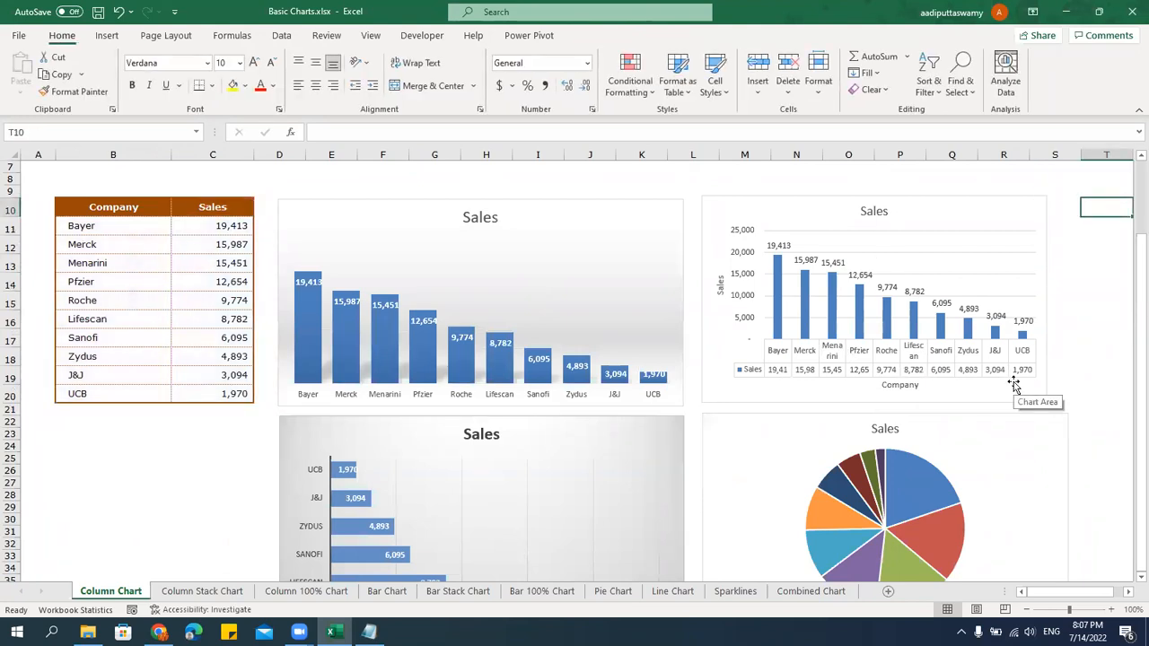
pyautogui.click(107, 35)
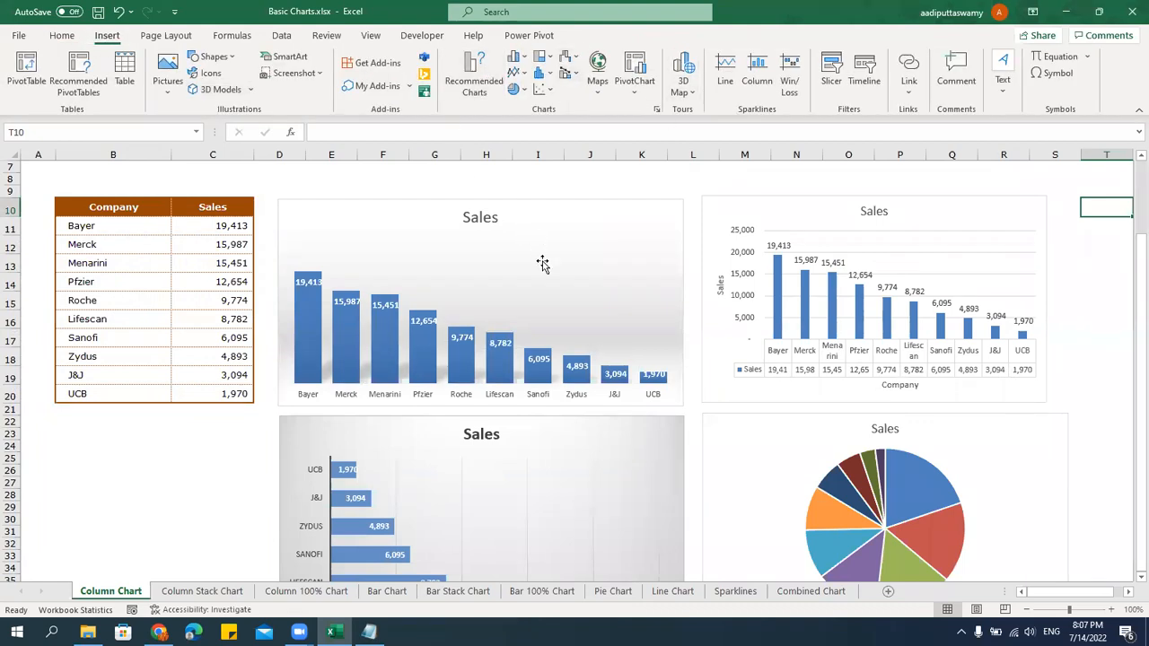
pyautogui.click(368, 632)
pyautogui.moveTo(230, 372); pyautogui.dragTo(41, 258)
pyautogui.click(29, 432)
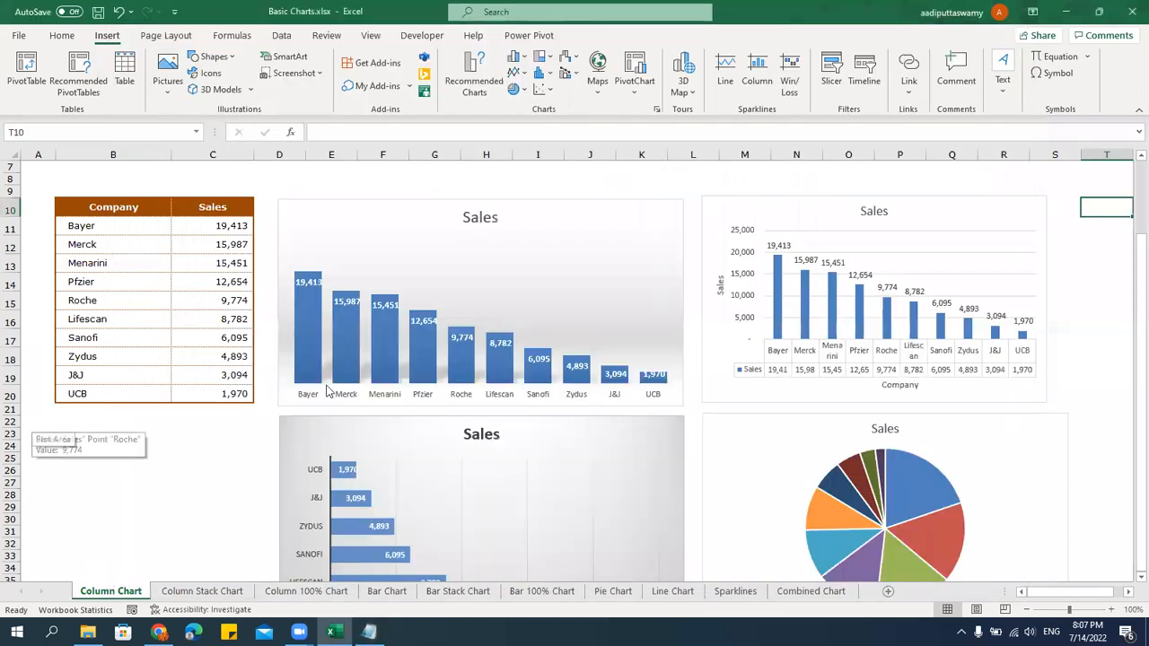
pyautogui.click(228, 482)
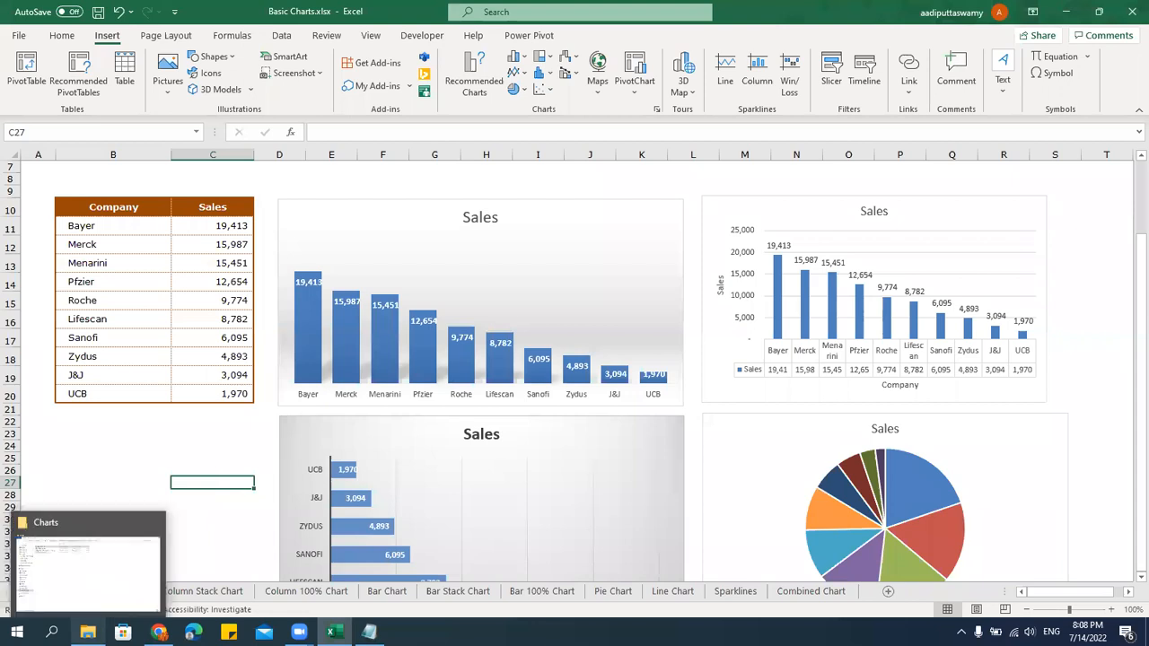
# Open Conditional Formatting in Charts.xlsx from the Charts folder for editing and inspect the price chart's "<= 500" series.
pyautogui.click(88, 632)
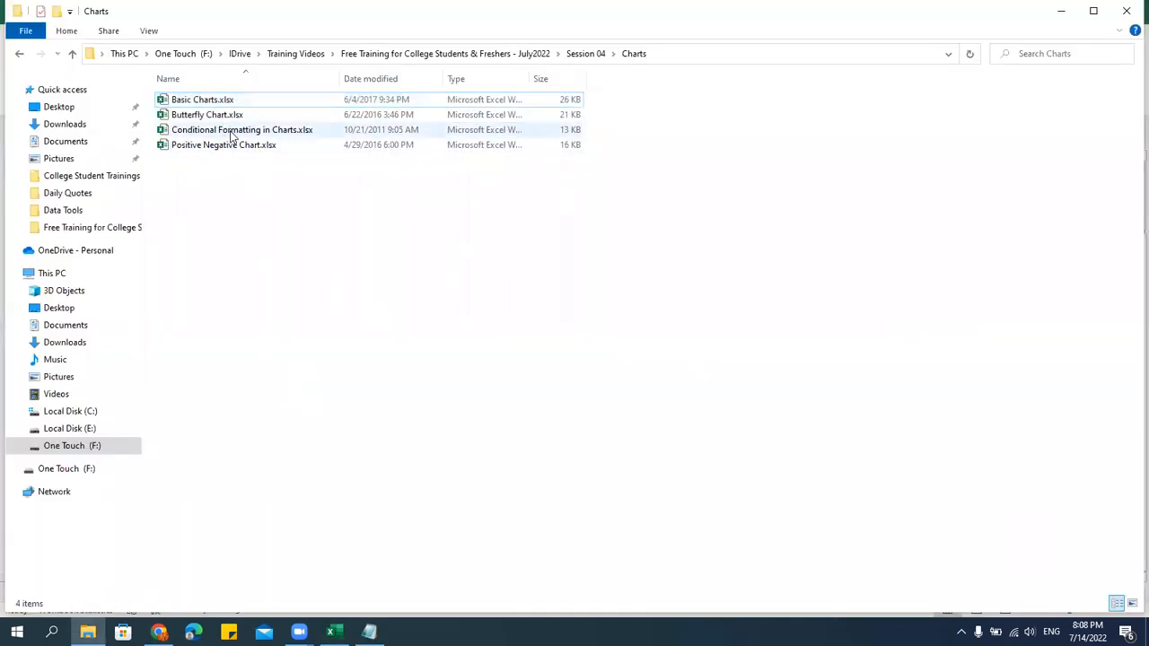
pyautogui.doubleClick(269, 131)
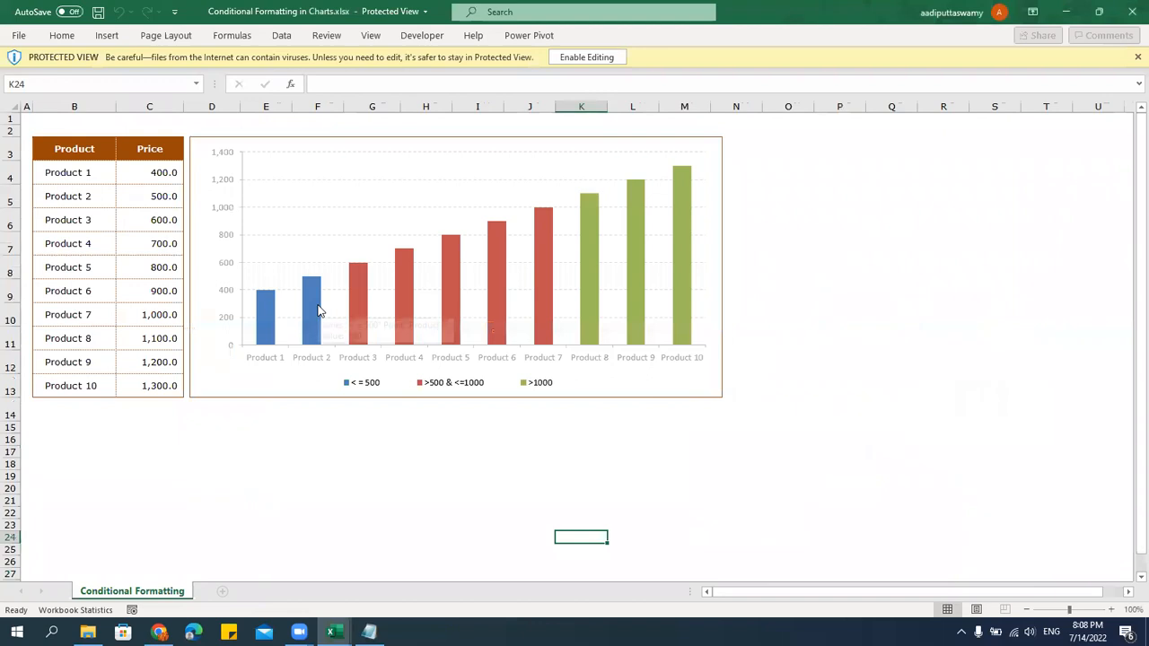
pyautogui.click(588, 58)
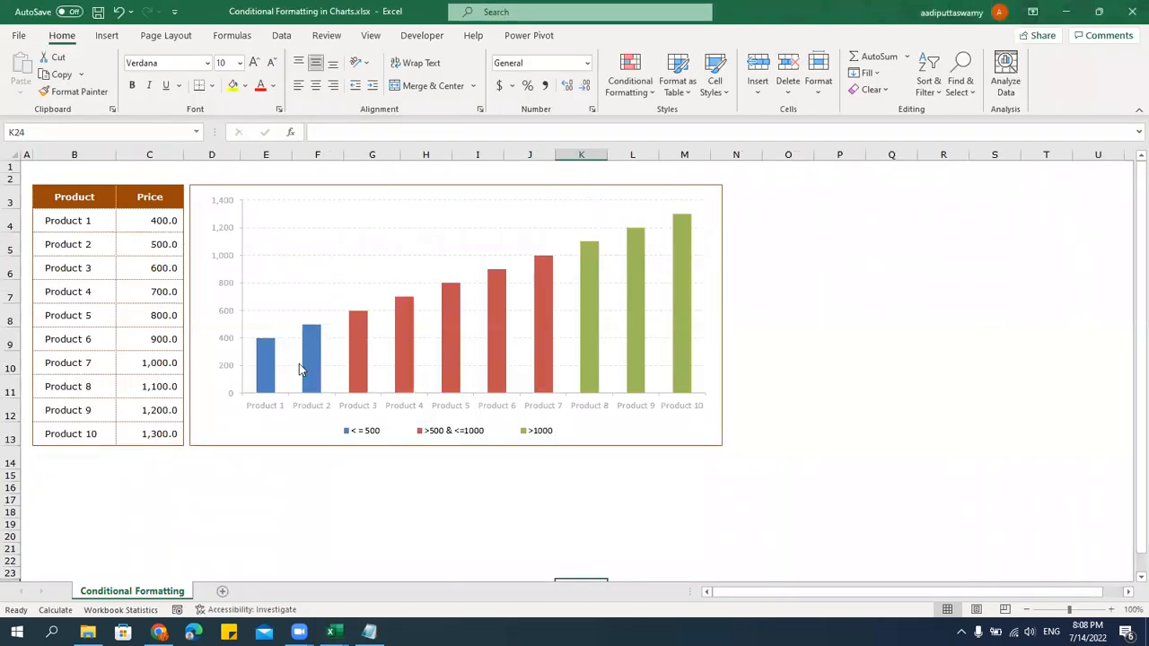
pyautogui.click(852, 361)
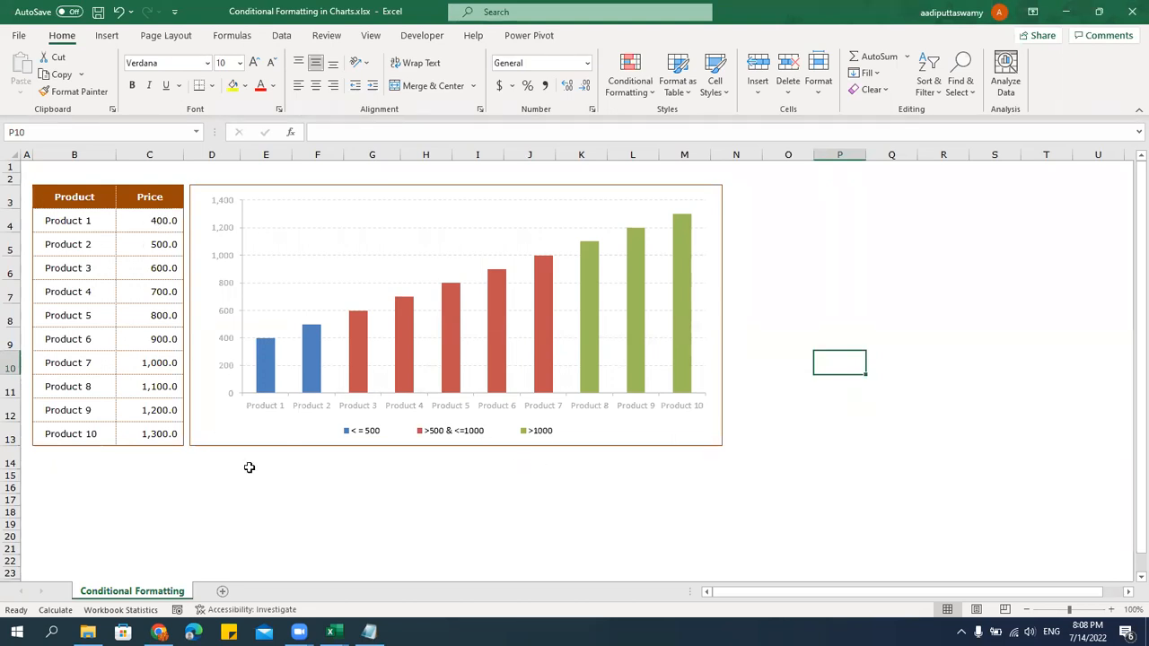
pyautogui.click(412, 499)
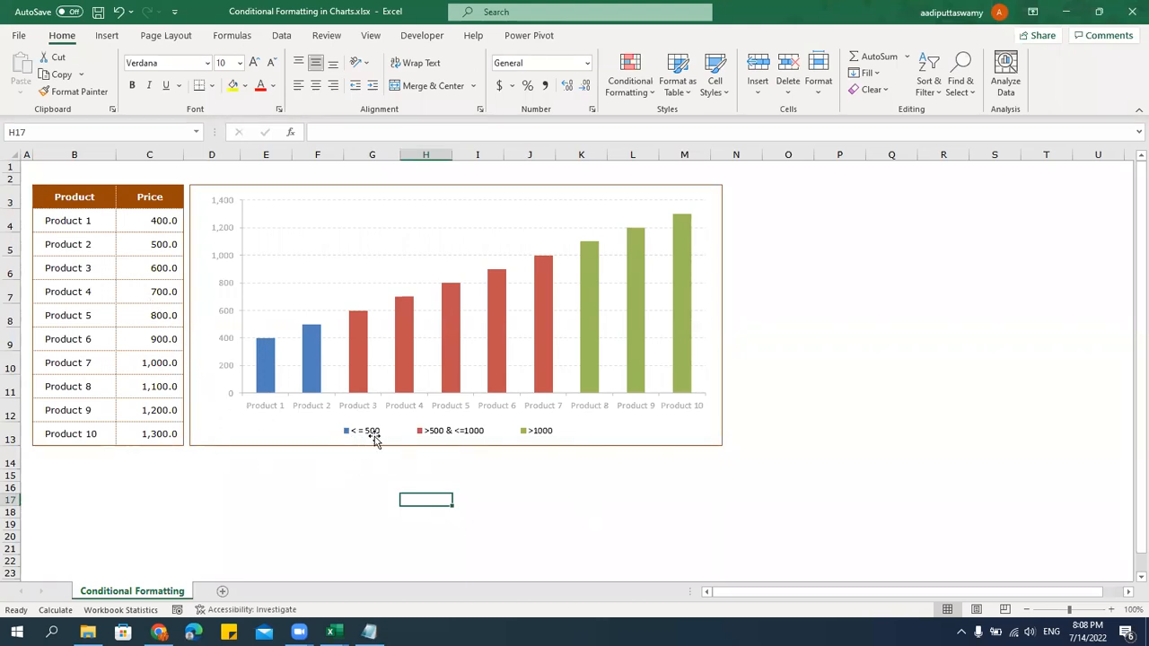
pyautogui.click(267, 367)
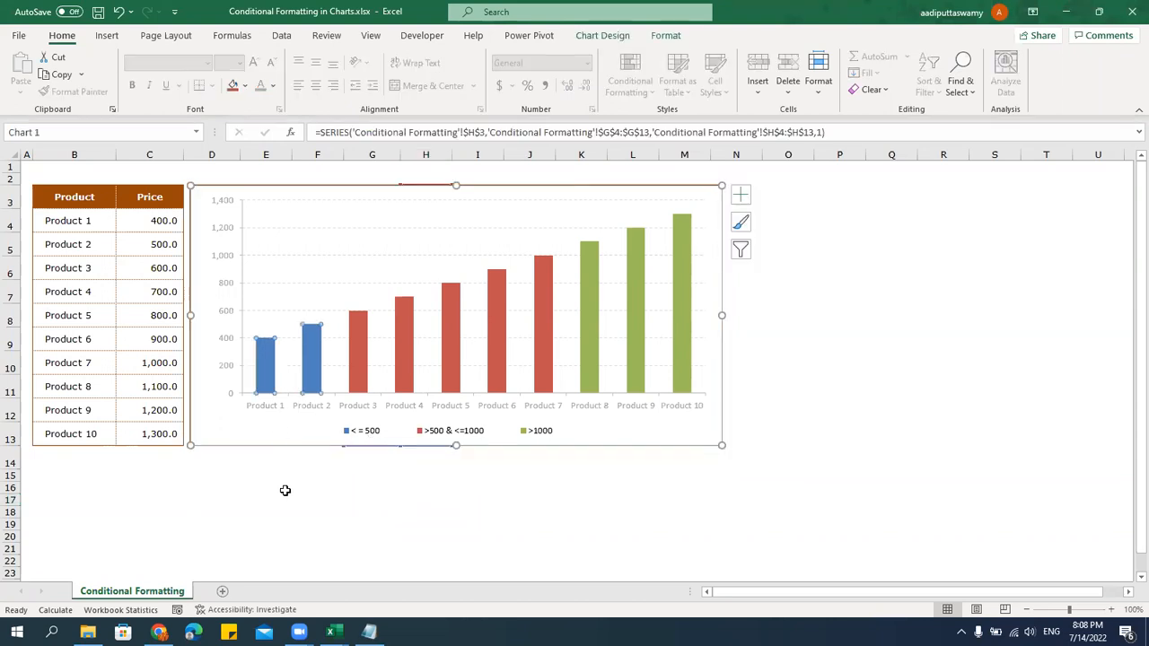
pyautogui.click(409, 500)
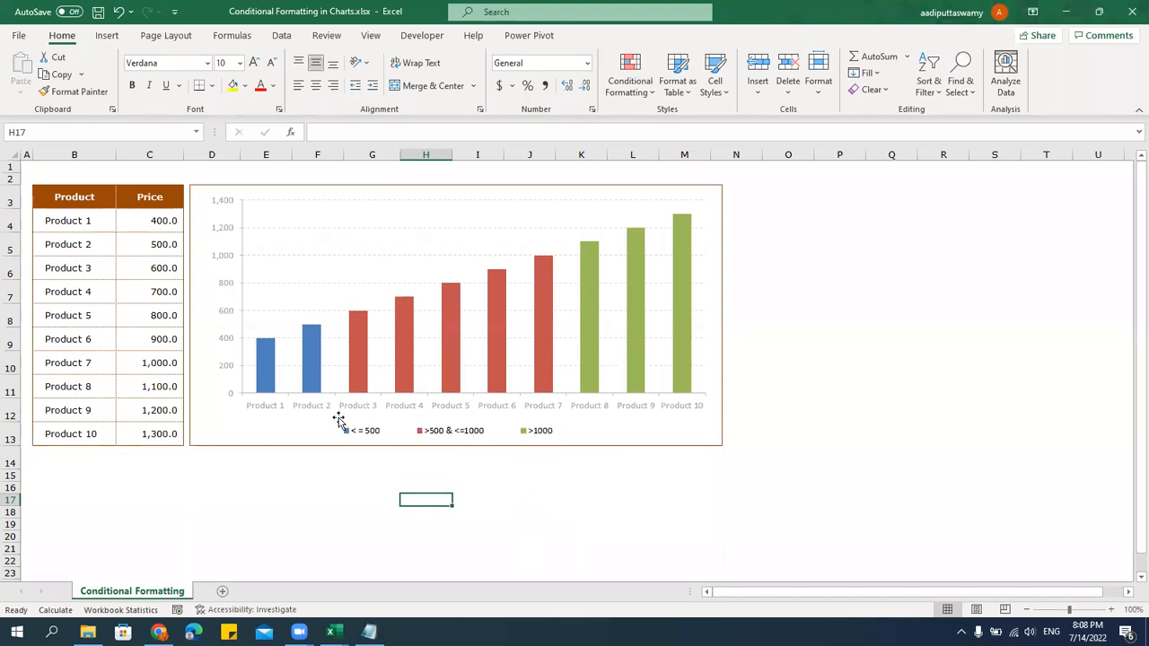
# Set Product 1's price to 1400 and Product 2's price to 800 in the price table.
pyautogui.doubleClick(148, 221)
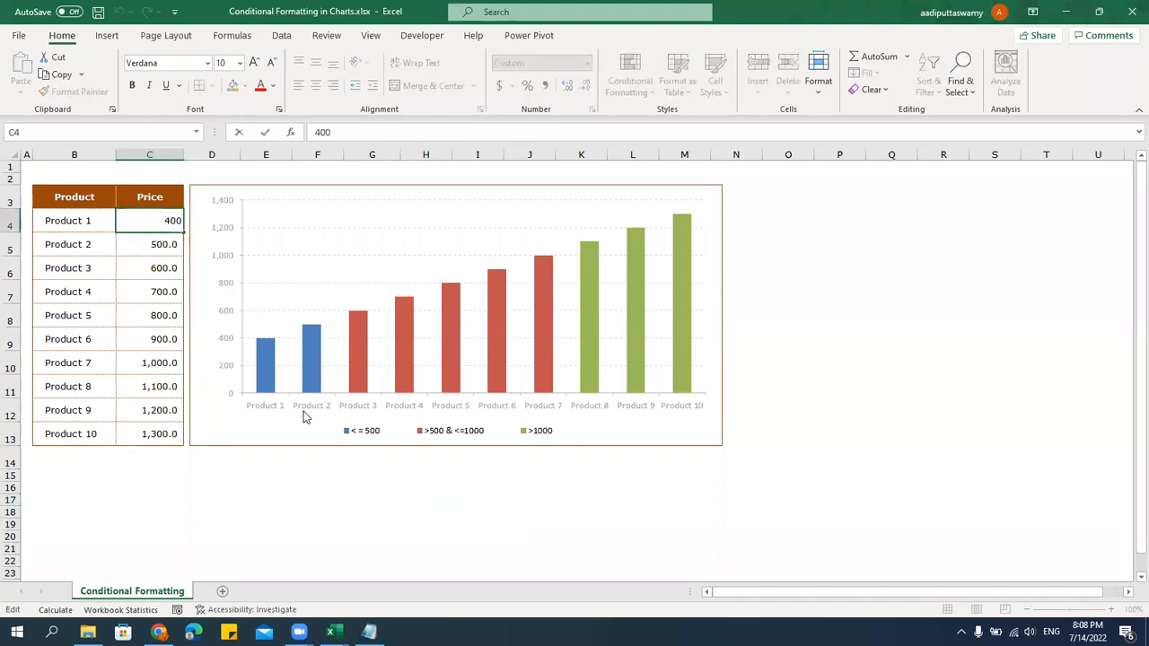
pyautogui.write('1')
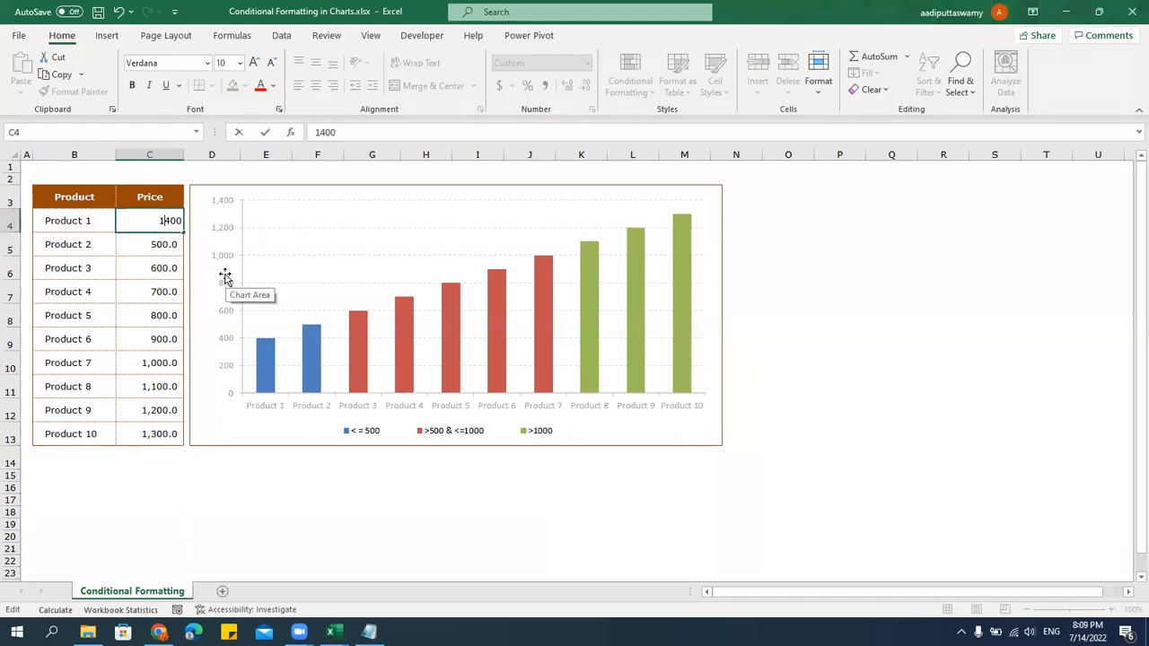
pyautogui.press('Return')
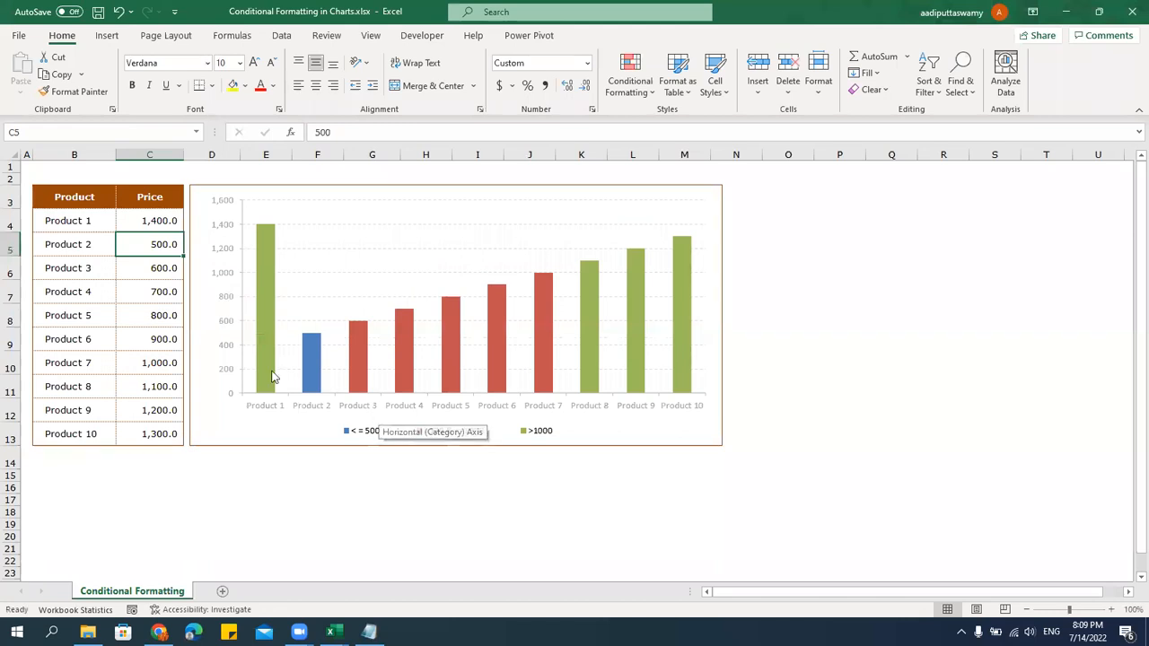
pyautogui.doubleClick(172, 248)
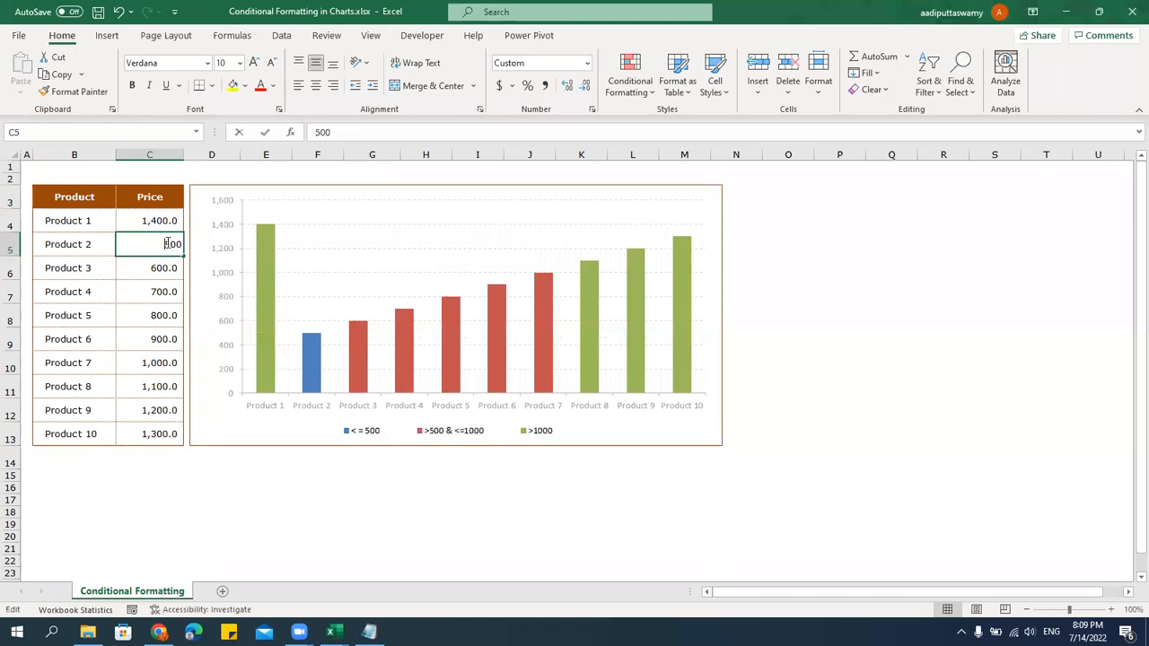
pyautogui.doubleClick(172, 248)
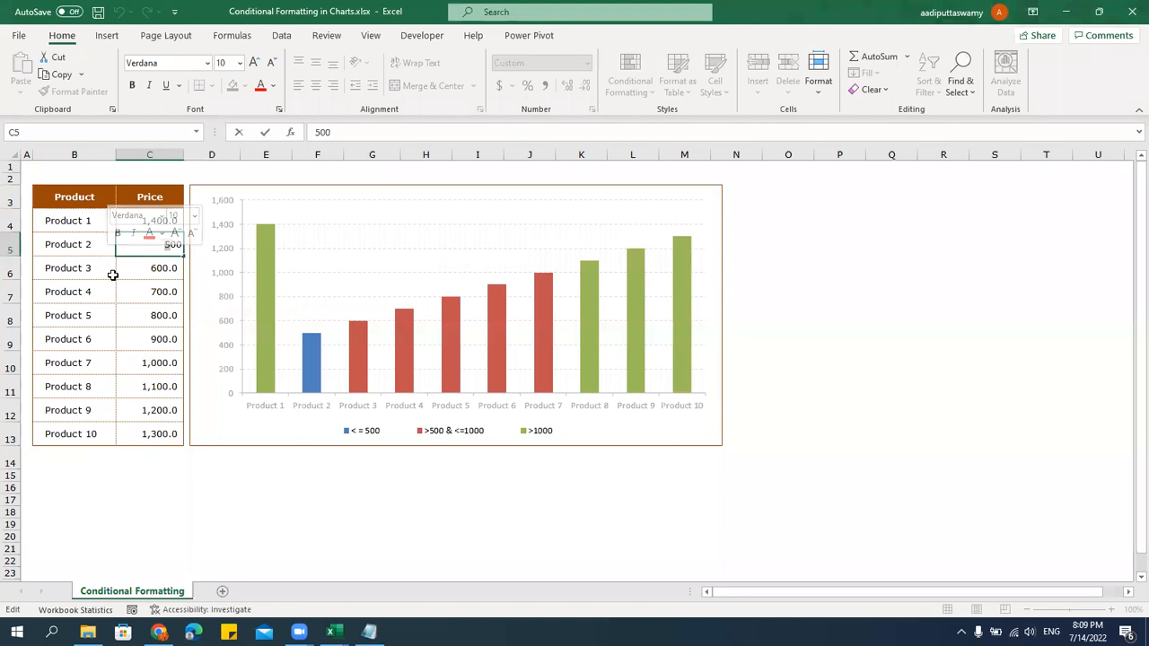
pyautogui.write('800')
pyautogui.press('Return')
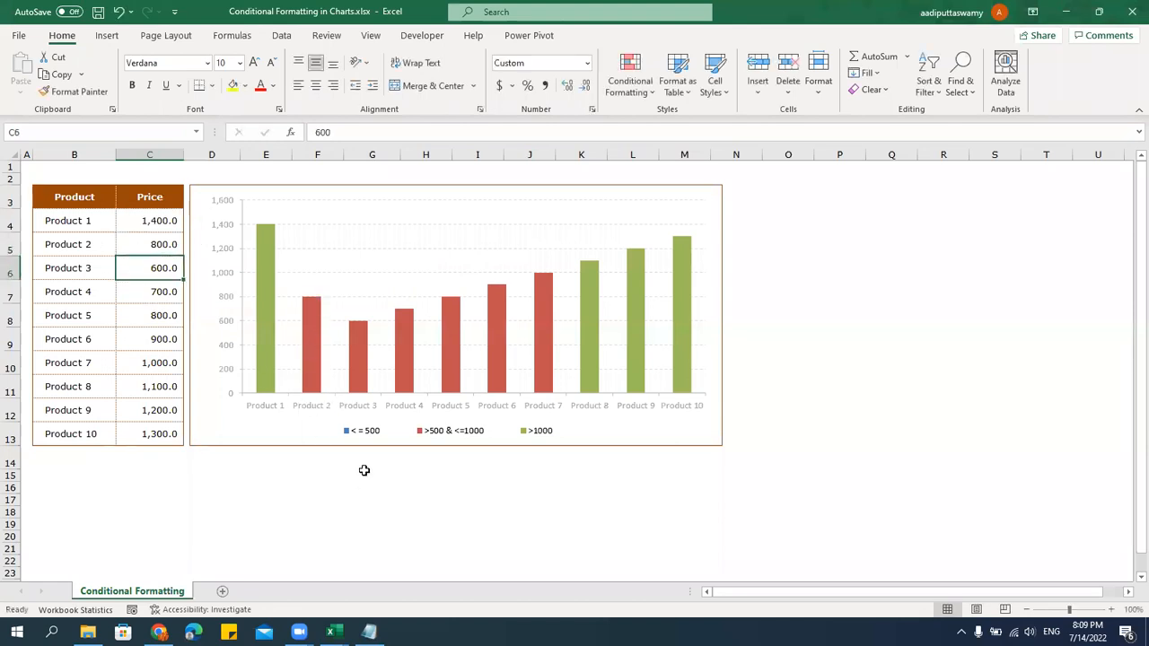
# Set Product 10's price to 300 in the price table.
pyautogui.doubleClick(166, 437)
pyautogui.moveTo(167, 436); pyautogui.dragTo(49, 430)
pyautogui.press('Delete')
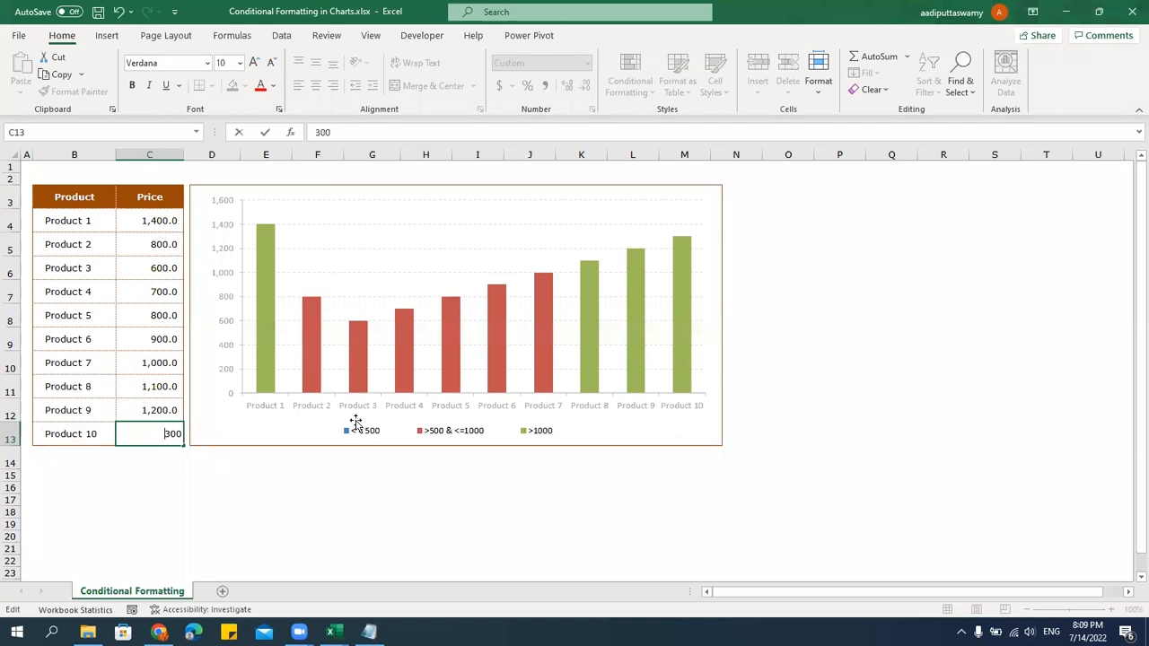
pyautogui.press('Return')
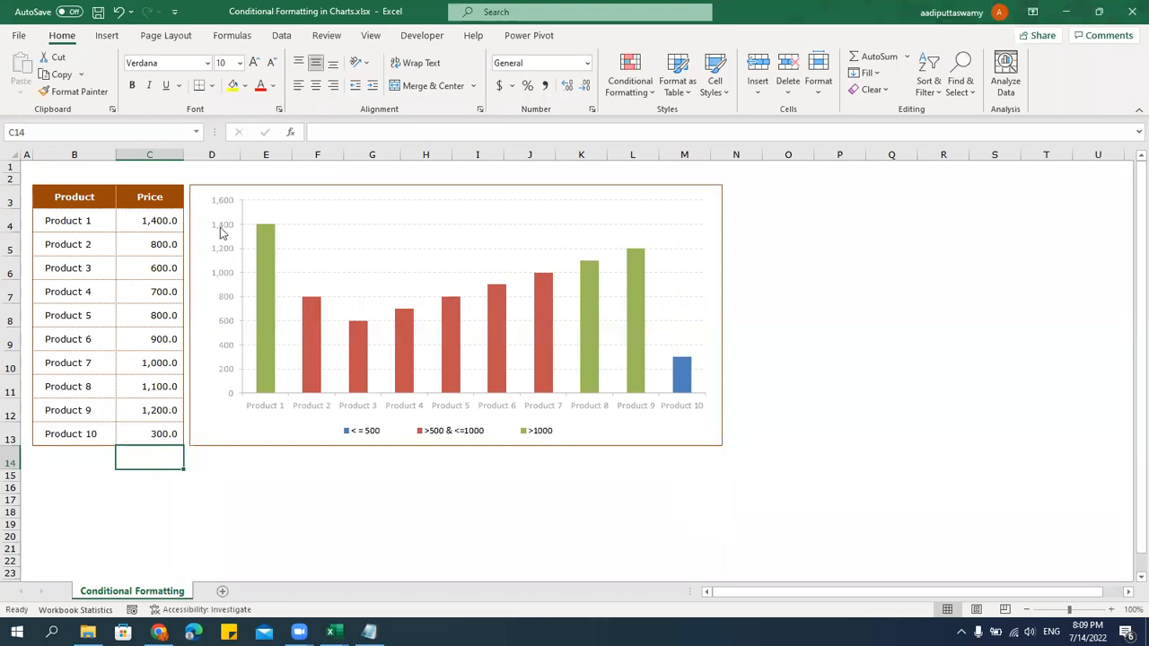
# Move the price chart off the helper table in G3:J13, placing it beside the table from about column K onward.
pyautogui.moveTo(83, 203); pyautogui.dragTo(148, 439)
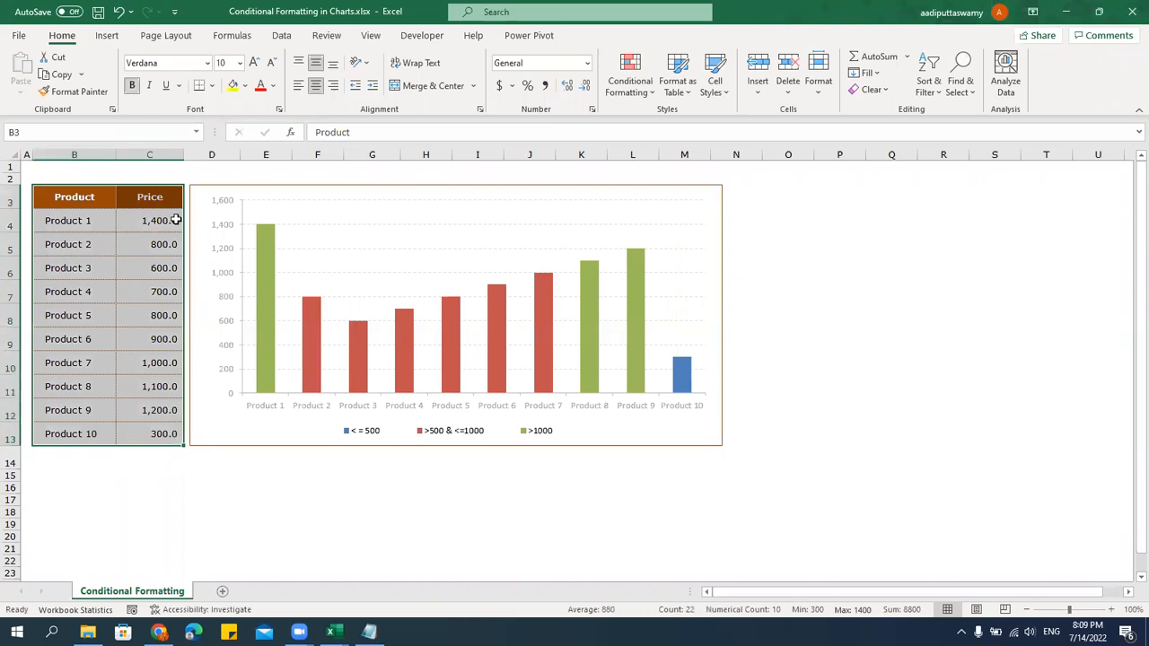
pyautogui.click(110, 38)
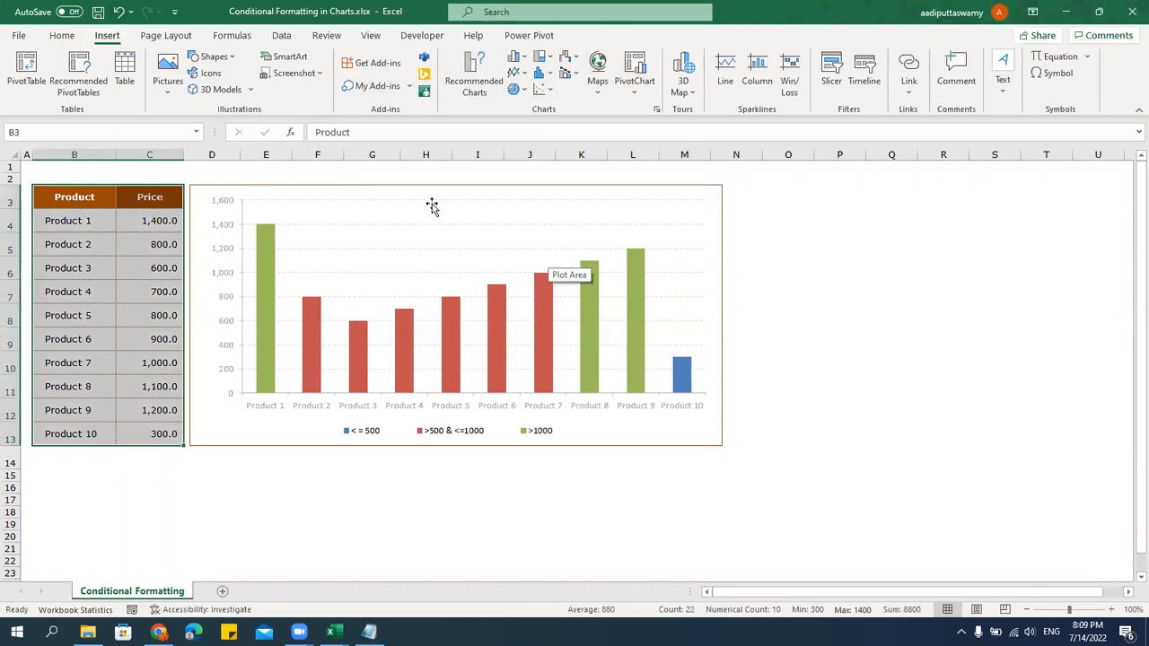
pyautogui.click(400, 187)
pyautogui.moveTo(413, 360)
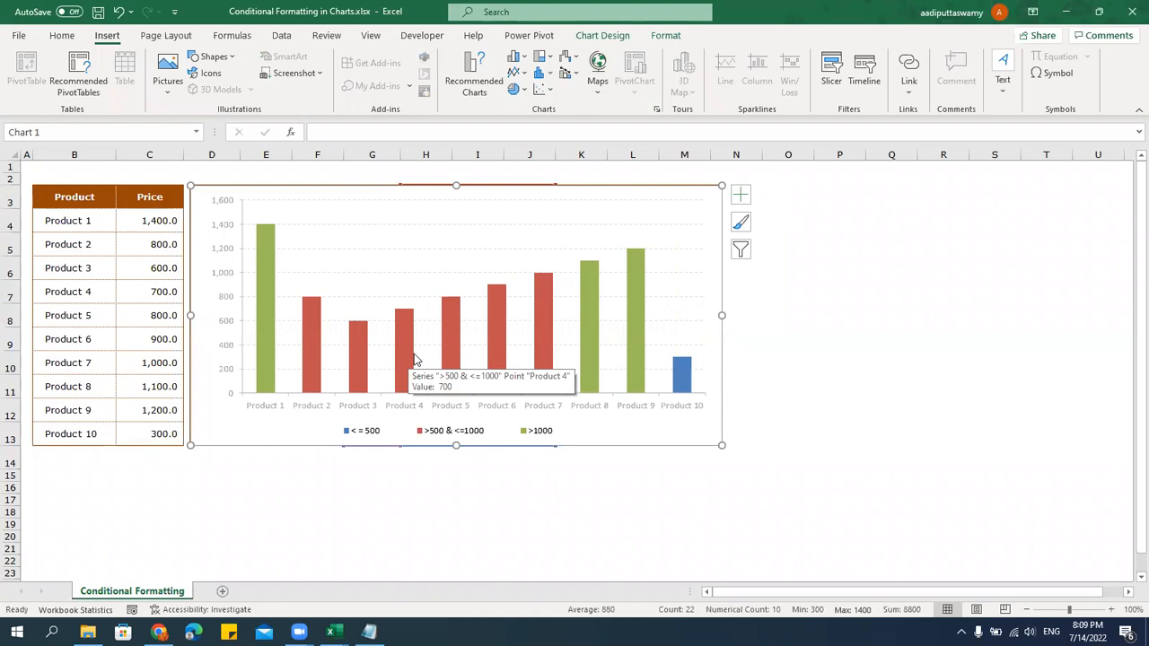
pyautogui.moveTo(249, 188); pyautogui.dragTo(634, 182)
pyautogui.click(665, 512)
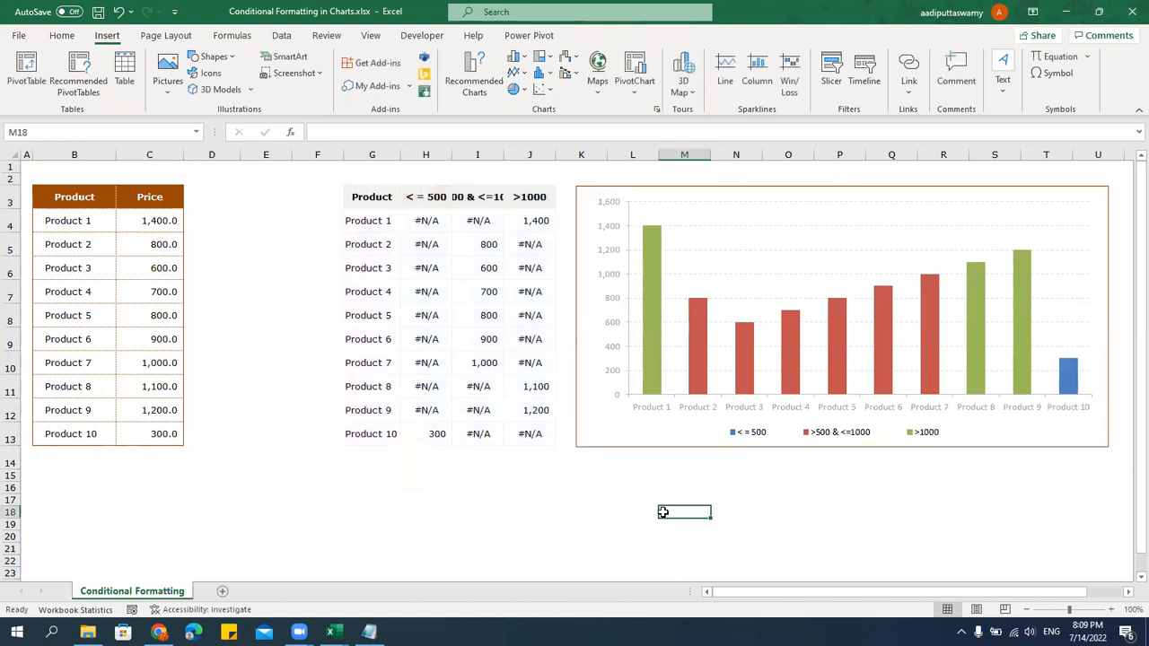
# Examine the helper table in G3:J13 and the IF formula in H4 that picks out prices up to 500.
pyautogui.moveTo(346, 203); pyautogui.dragTo(527, 431)
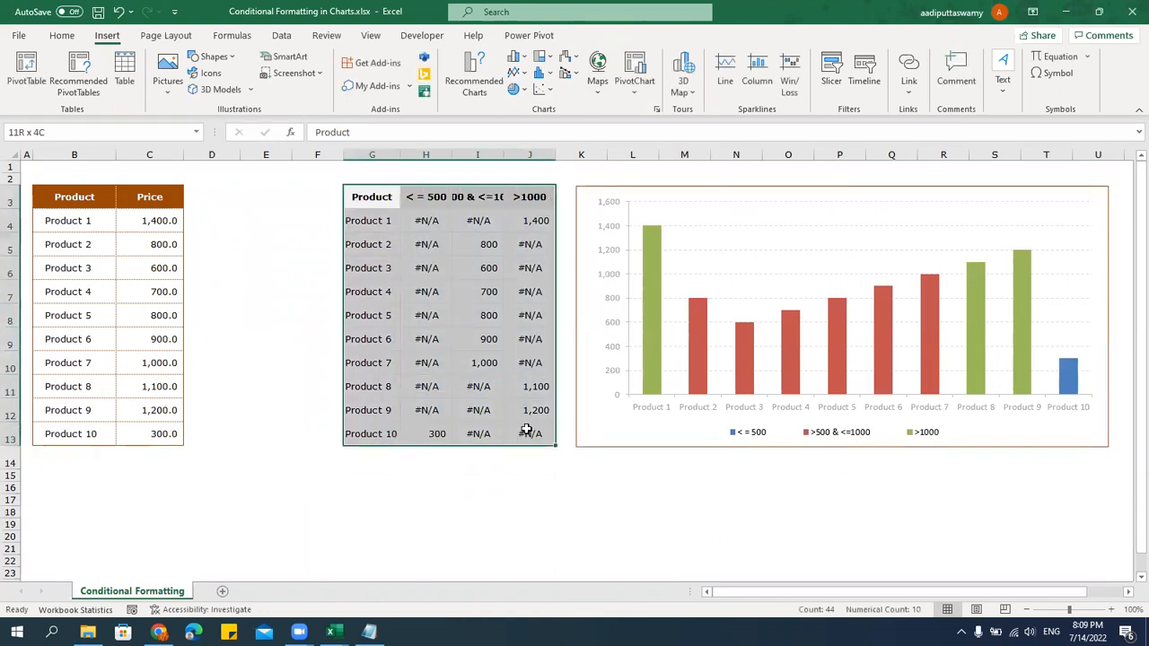
pyautogui.click(474, 382)
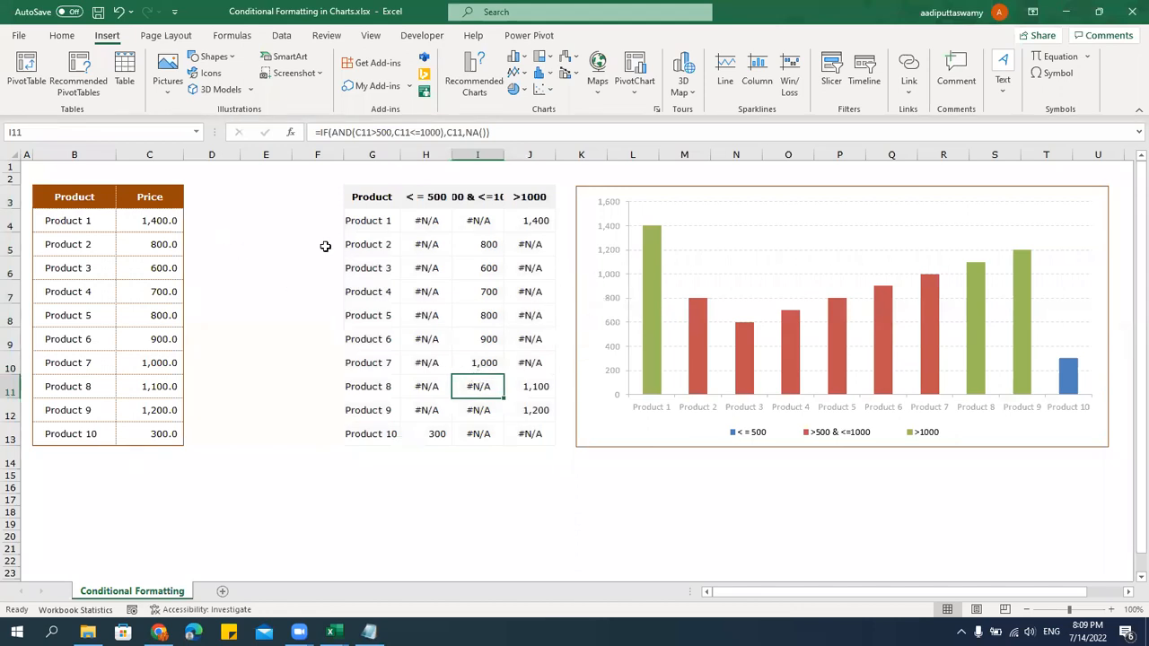
pyautogui.doubleClick(432, 221)
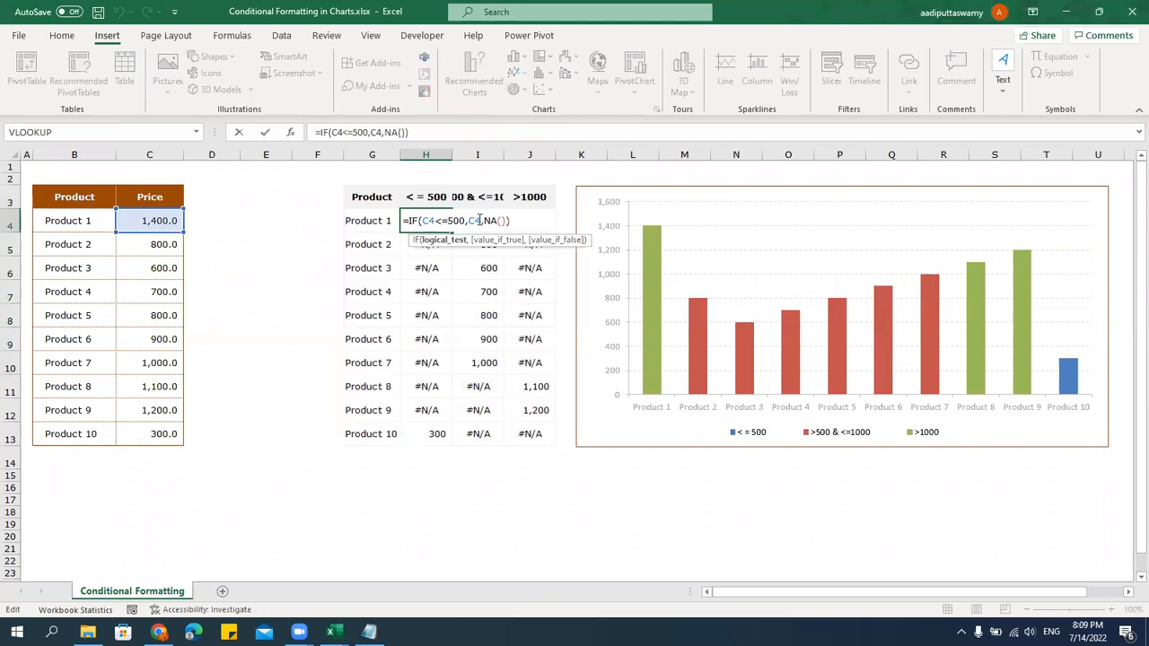
pyautogui.doubleClick(473, 220)
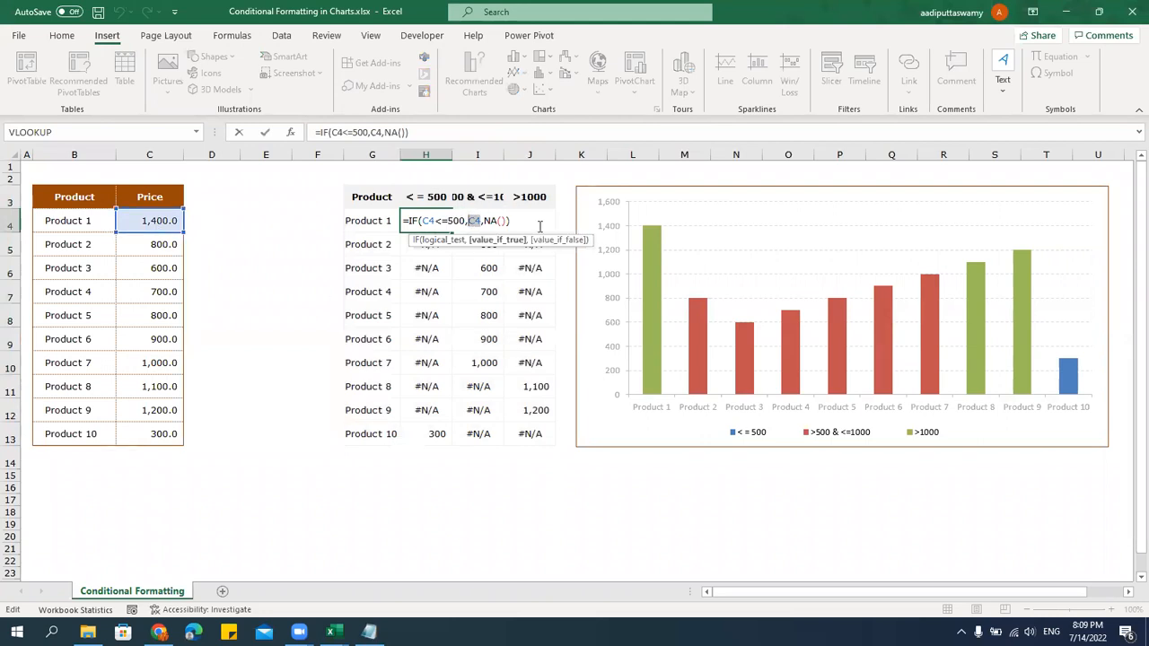
pyautogui.hotkey('ctrl', 'Return')
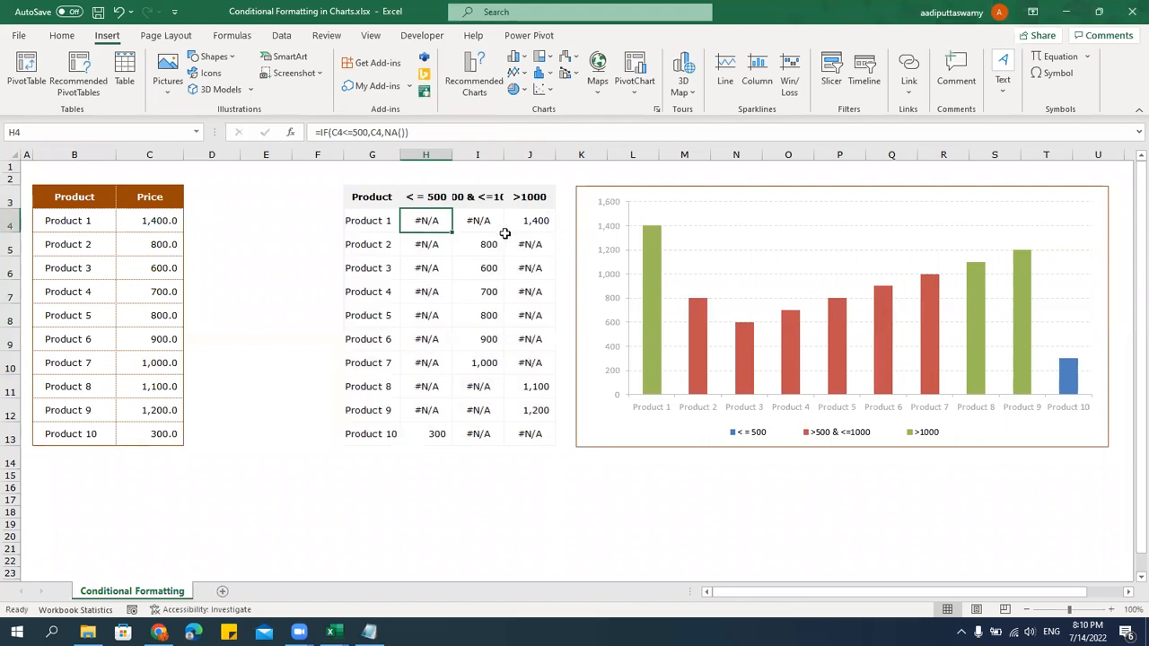
# Examine the formulas in I4 and J4 that pick out prices from over 500 to 1000 and prices above 1000.
pyautogui.click(484, 197)
pyautogui.click(486, 217)
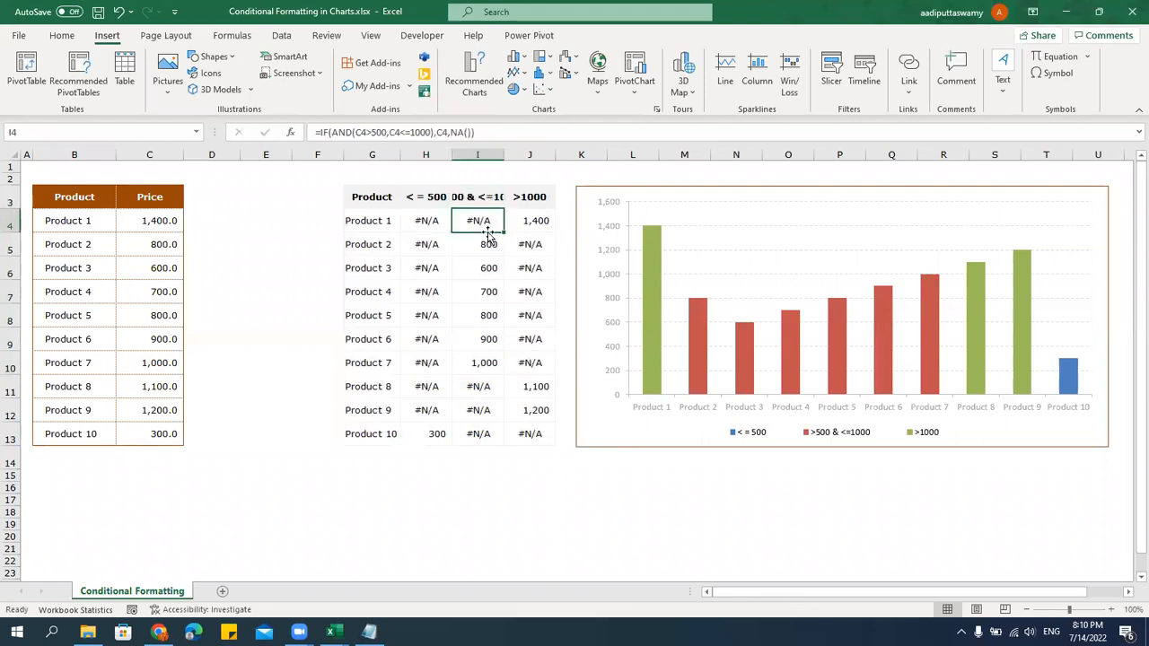
pyautogui.doubleClick(485, 218)
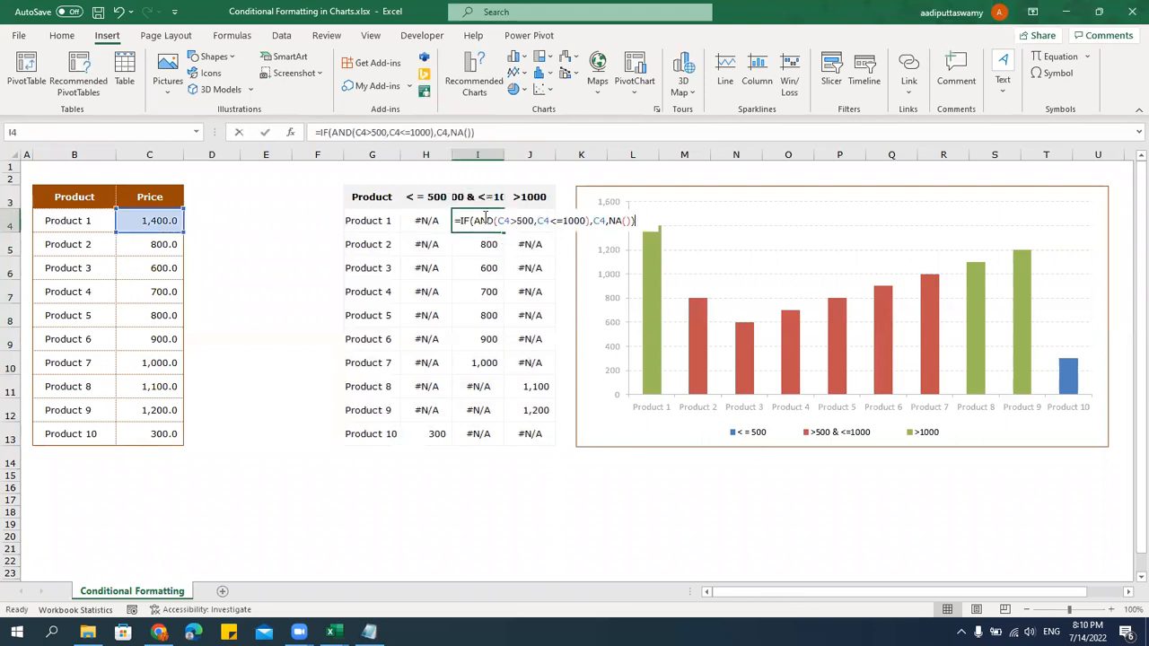
pyautogui.click(476, 220)
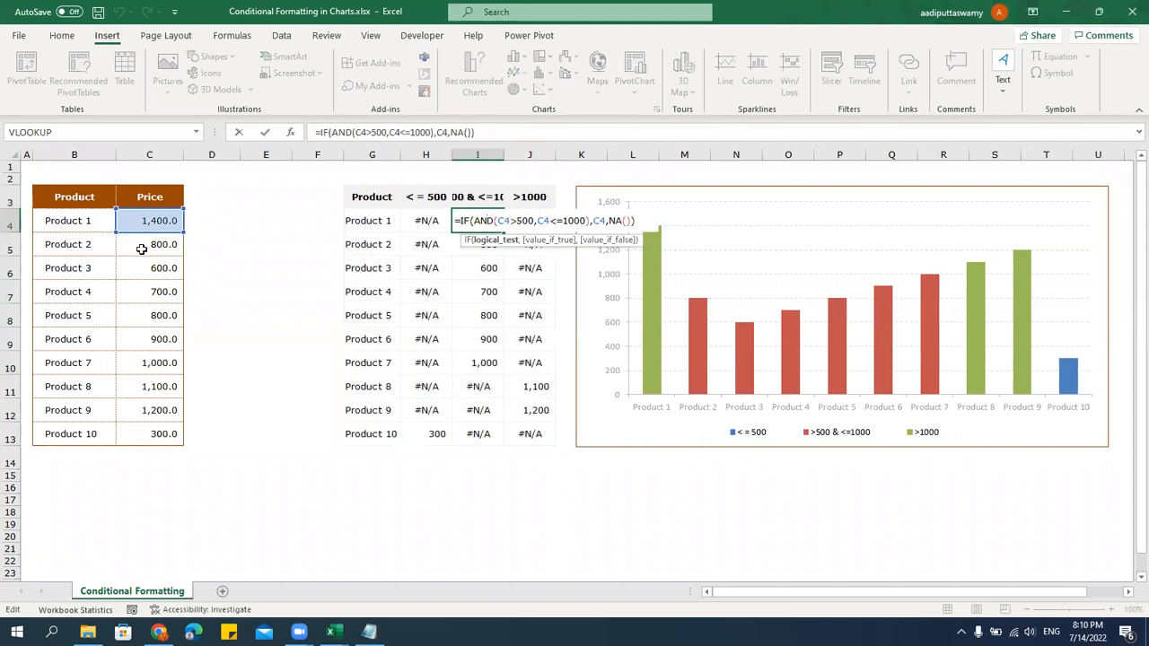
pyautogui.press('Escape')
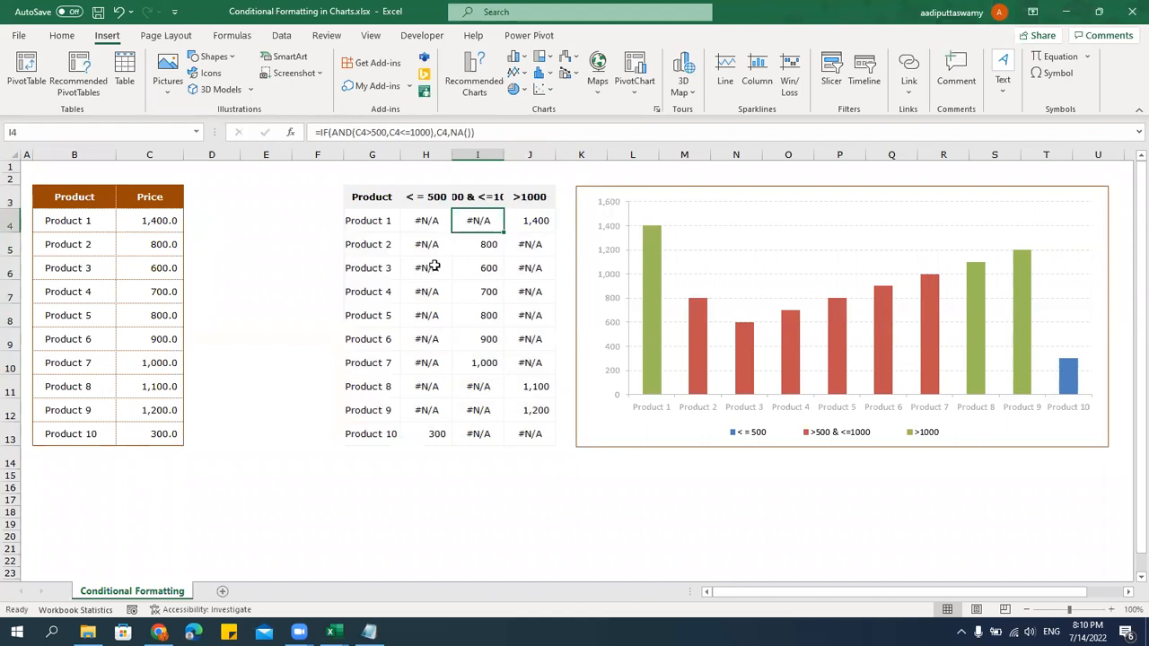
pyautogui.doubleClick(537, 220)
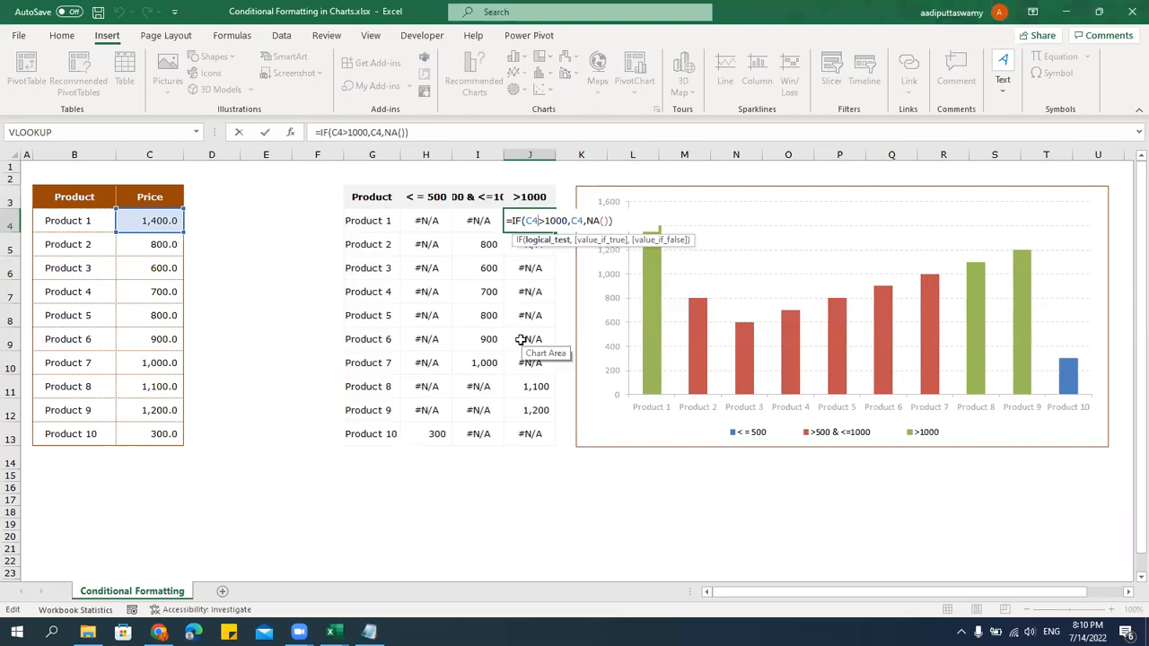
pyautogui.press('Escape')
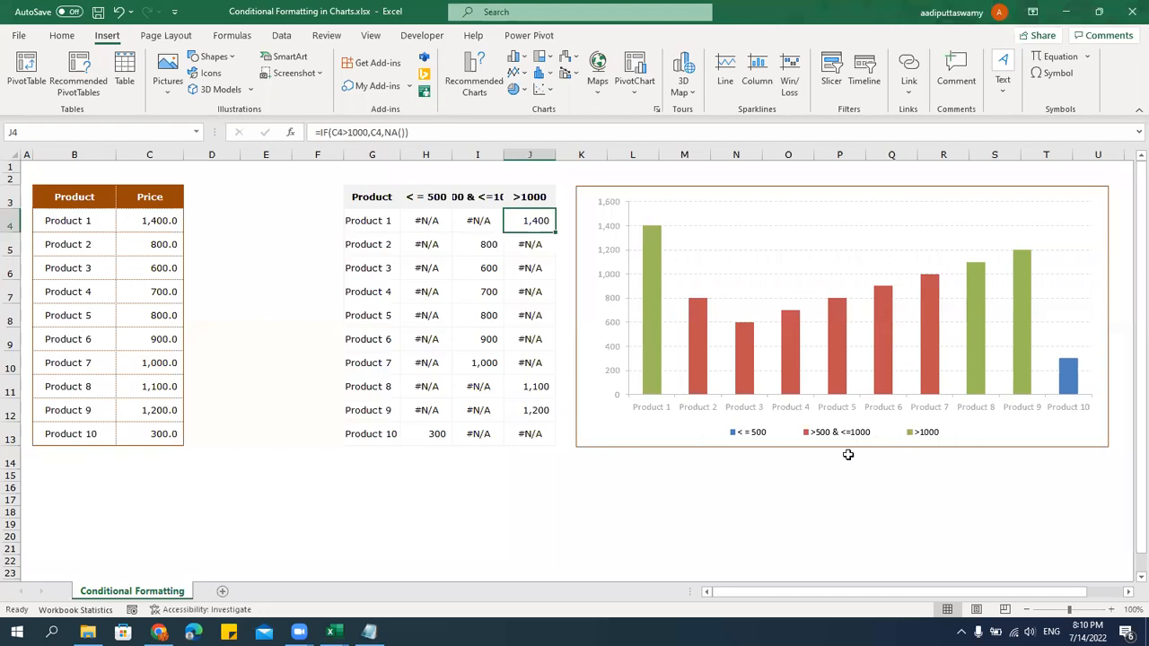
# Insert a stacked column chart from the helper table G3:J13, then lower it to about row 9 and widen it to about column N.
pyautogui.click(168, 218)
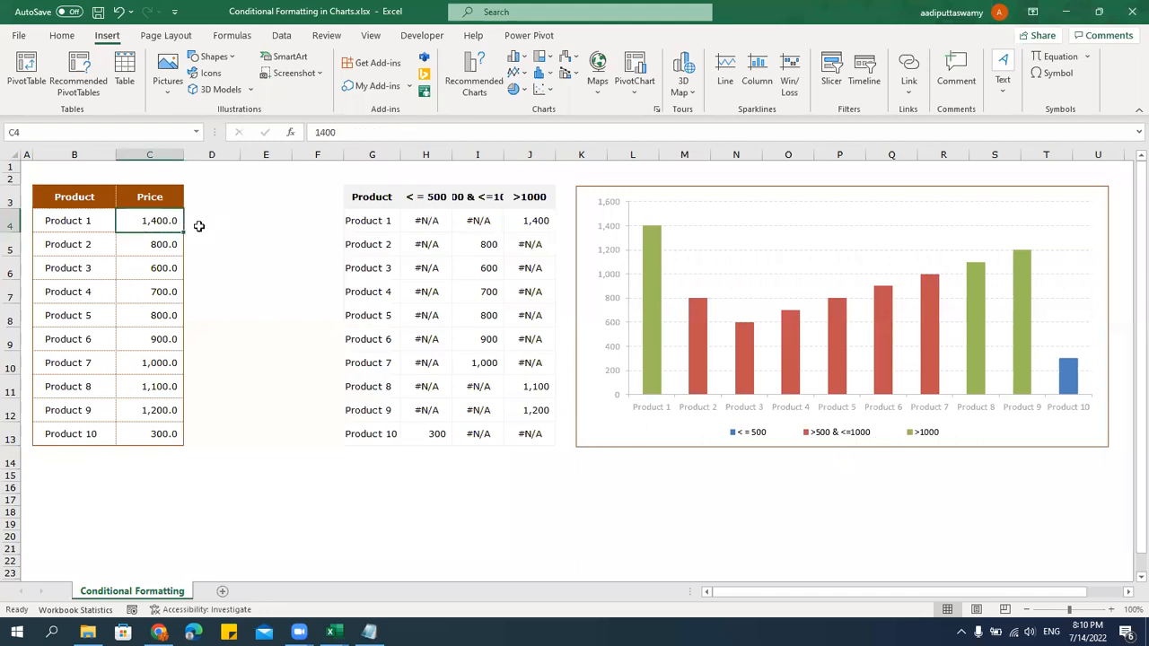
pyautogui.click(421, 217)
pyautogui.click(476, 221)
pyautogui.click(516, 222)
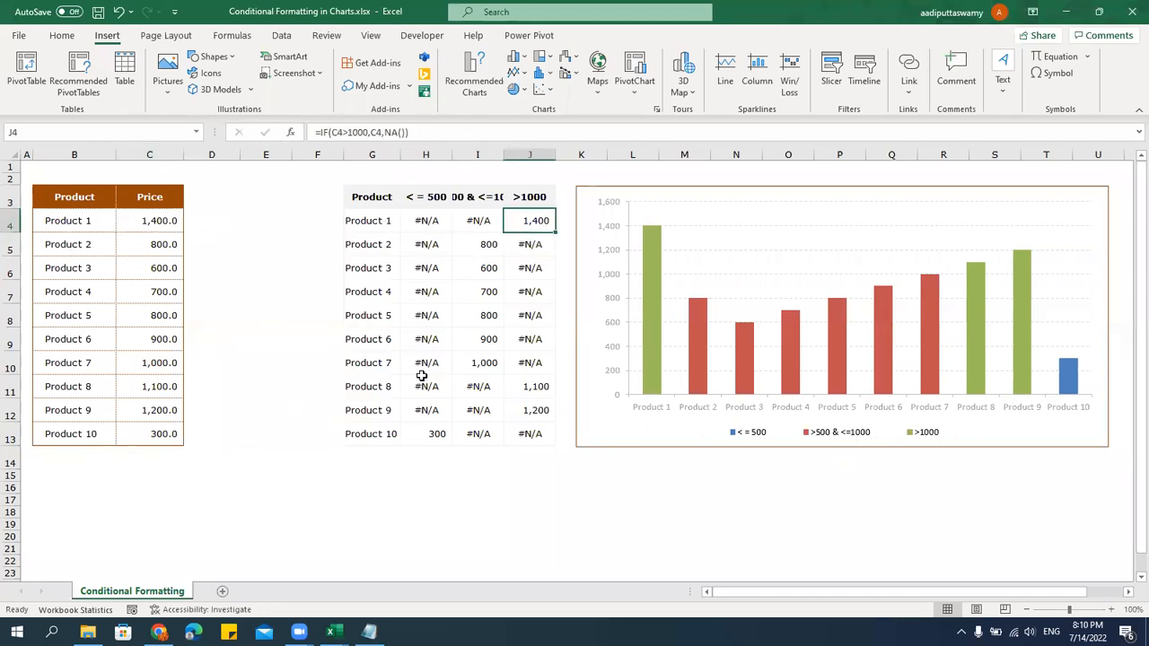
pyautogui.moveTo(381, 201); pyautogui.dragTo(538, 429)
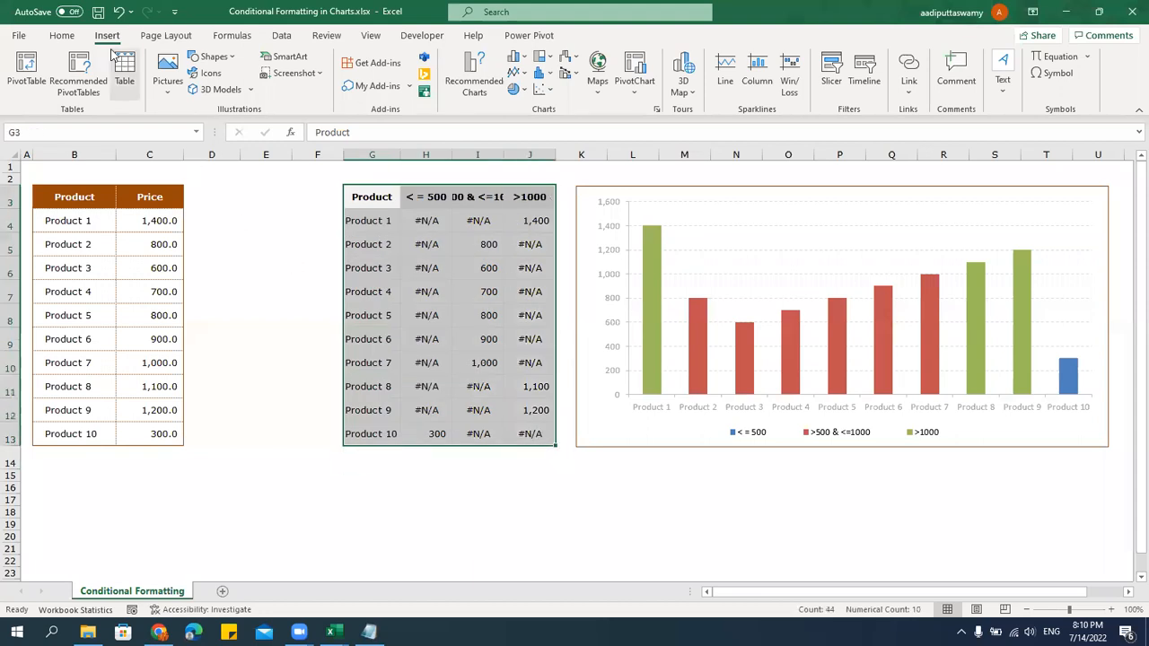
pyautogui.click(518, 57)
pyautogui.click(564, 108)
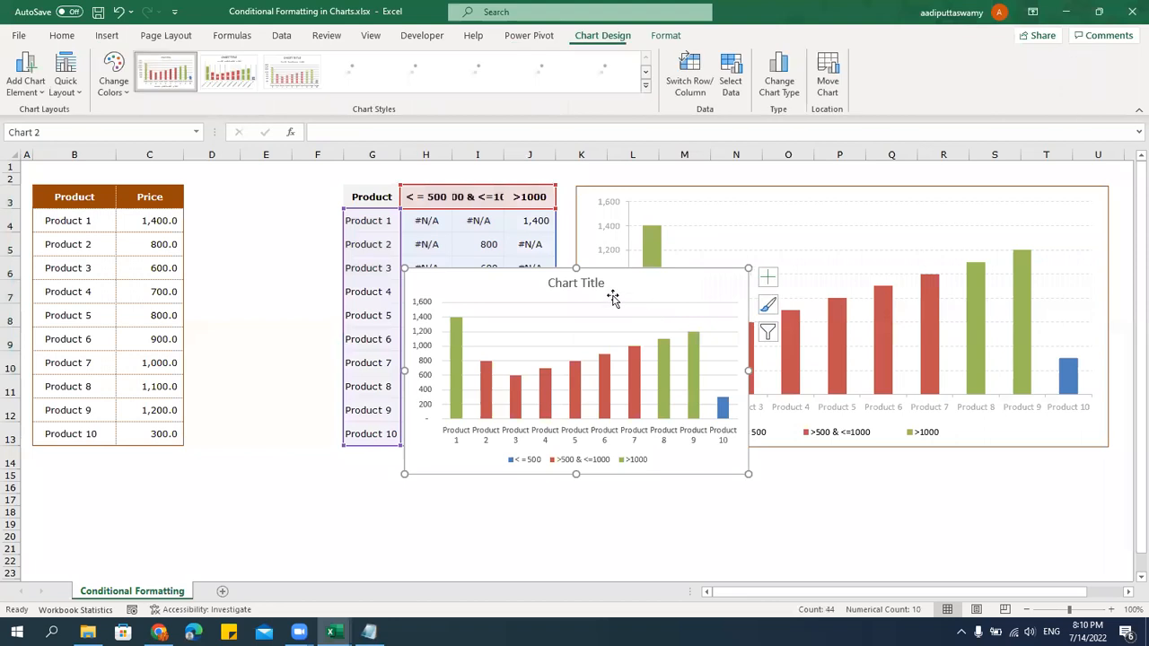
pyautogui.moveTo(616, 272); pyautogui.dragTo(424, 346)
pyautogui.moveTo(559, 446); pyautogui.dragTo(758, 446)
# Overwrite Product 1's helper formulas with 100 in H4 and 500 in I4 to give its bar several stacked values.
pyautogui.click(429, 224)
pyautogui.press('F2')
pyautogui.press('BackSpace')
pyautogui.write('100')
pyautogui.click(478, 236)
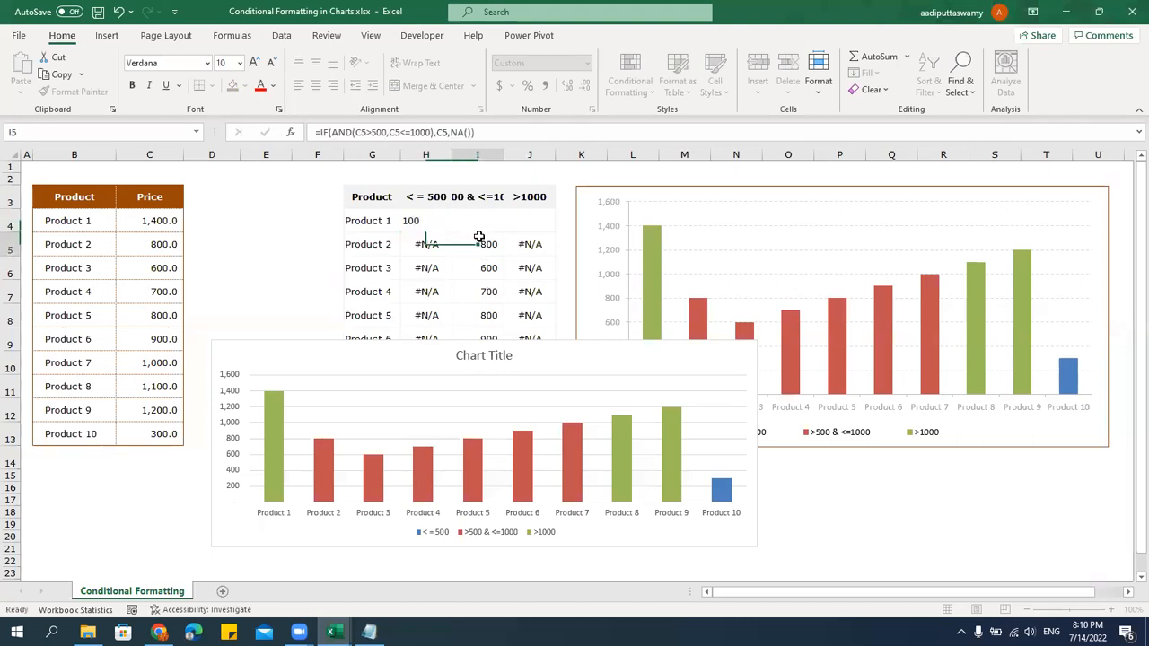
pyautogui.press('Up')
pyautogui.write('500')
pyautogui.press('Return')
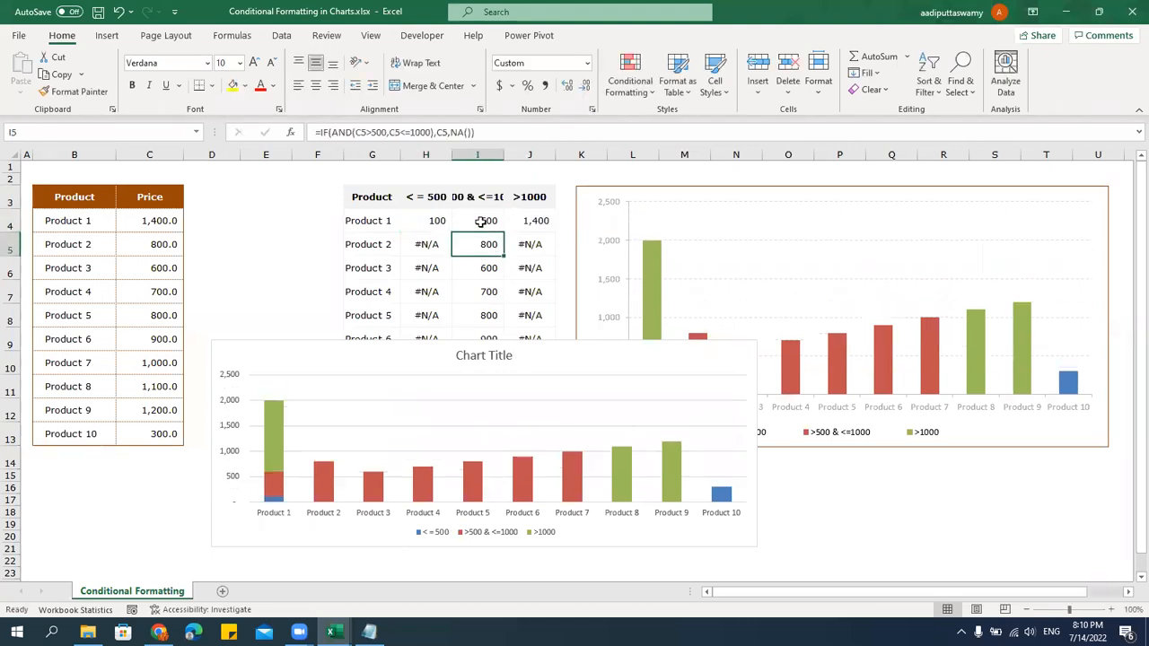
# Restore the IF formulas for Product 1 in H4 and I4 by filling them up from row 5.
pyautogui.moveTo(438, 221); pyautogui.dragTo(614, 228)
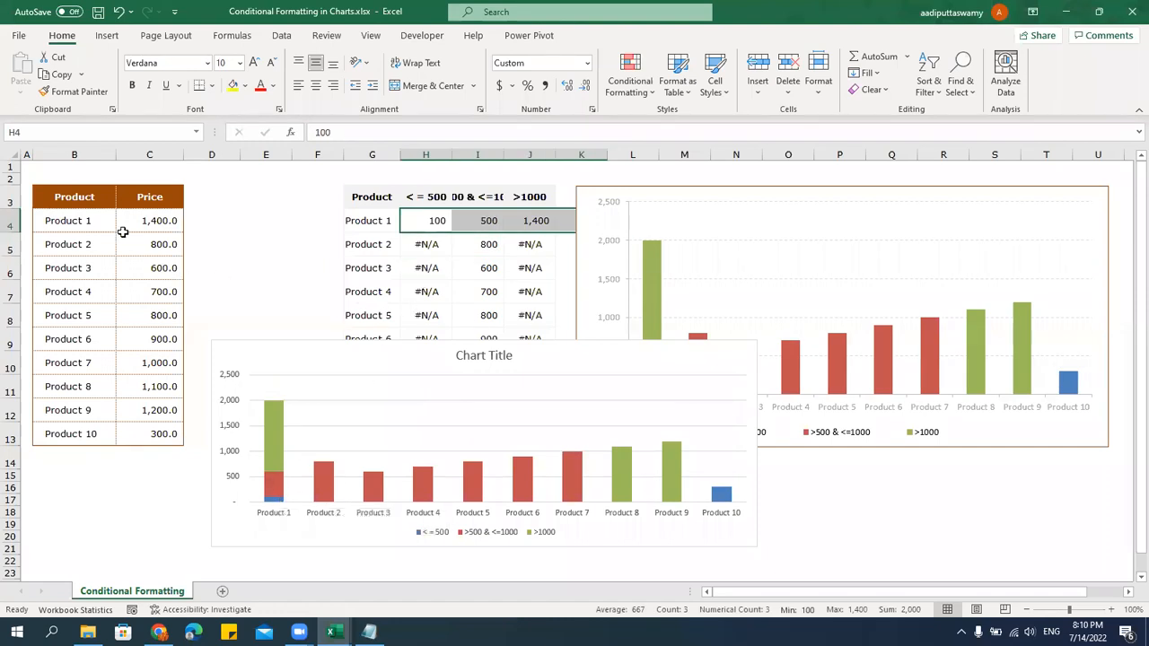
pyautogui.click(159, 221)
pyautogui.click(453, 198)
pyautogui.press('Right')
pyautogui.press('Left')
pyautogui.press('Right')
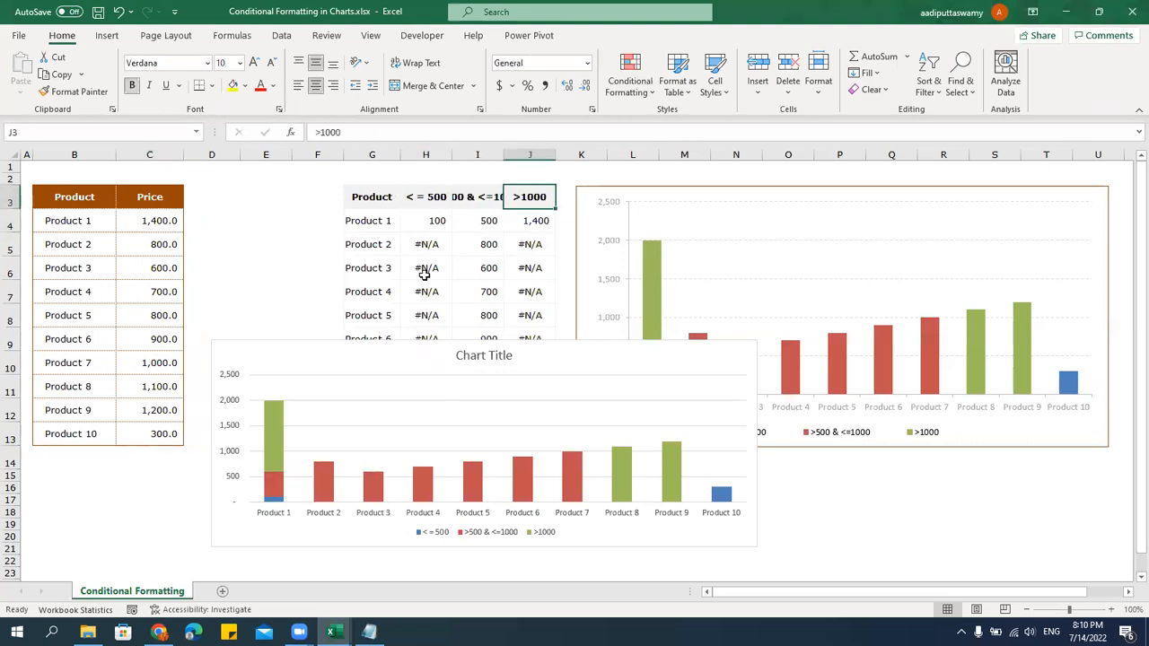
pyautogui.click(438, 223)
pyautogui.press('Down')
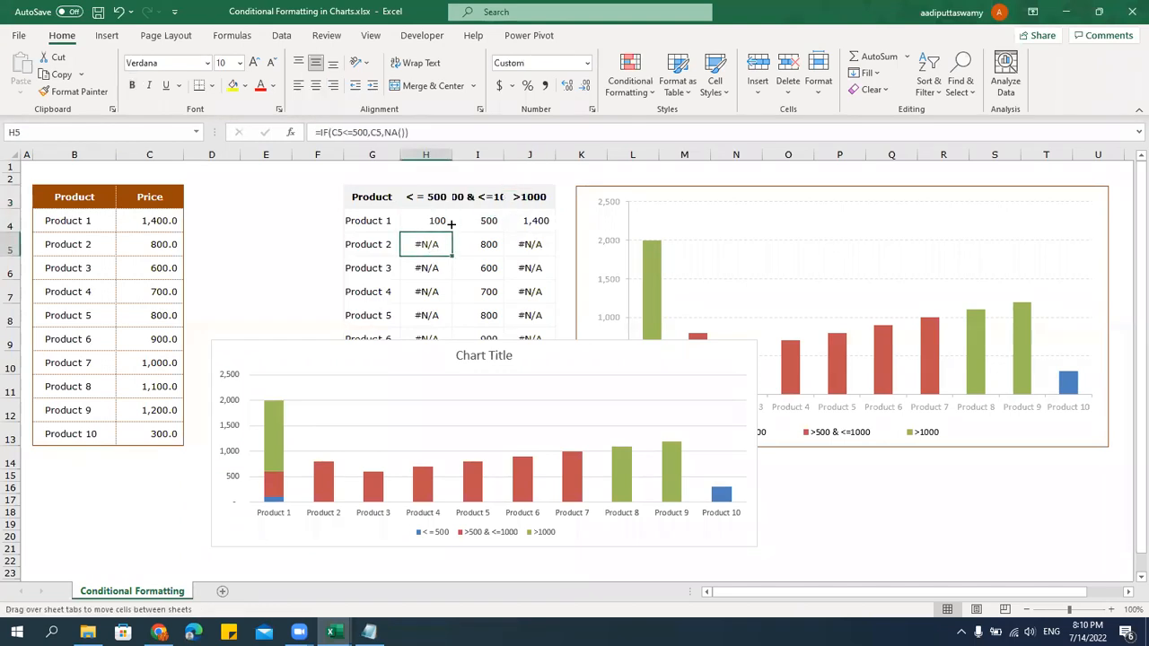
pyautogui.moveTo(454, 256); pyautogui.dragTo(448, 224)
pyautogui.click(489, 247)
pyautogui.moveTo(508, 257); pyautogui.dragTo(501, 224)
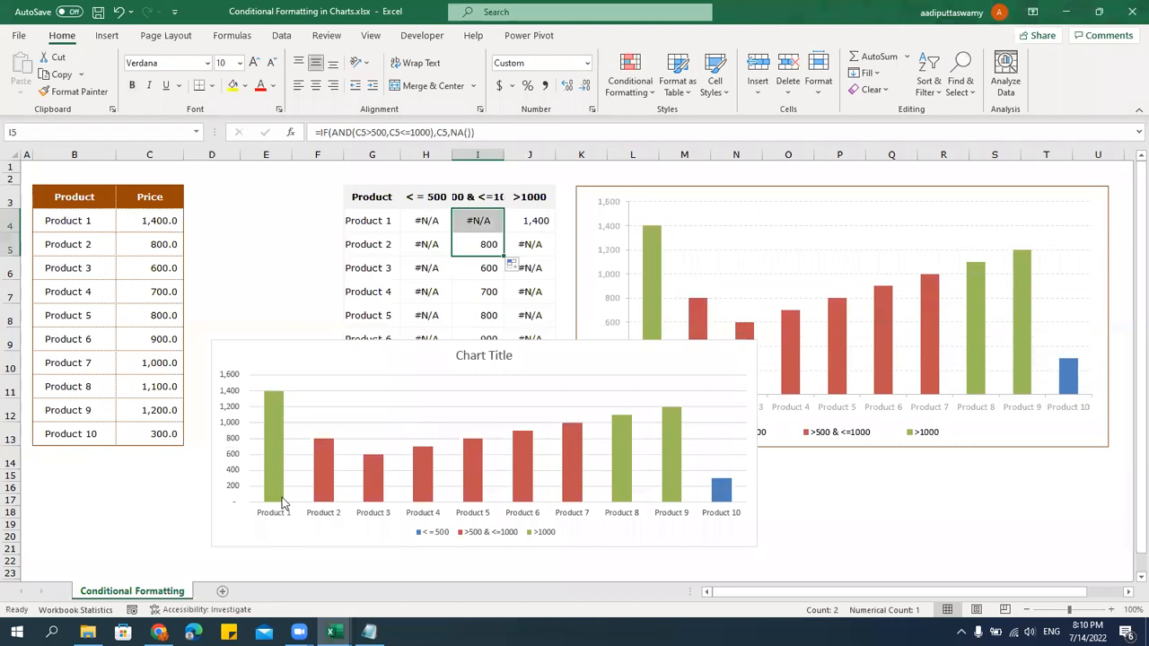
# Set Product 1's price to 400 in the price table and check its helper cells H4 and J4.
pyautogui.click(537, 213)
pyautogui.click(473, 216)
pyautogui.click(395, 216)
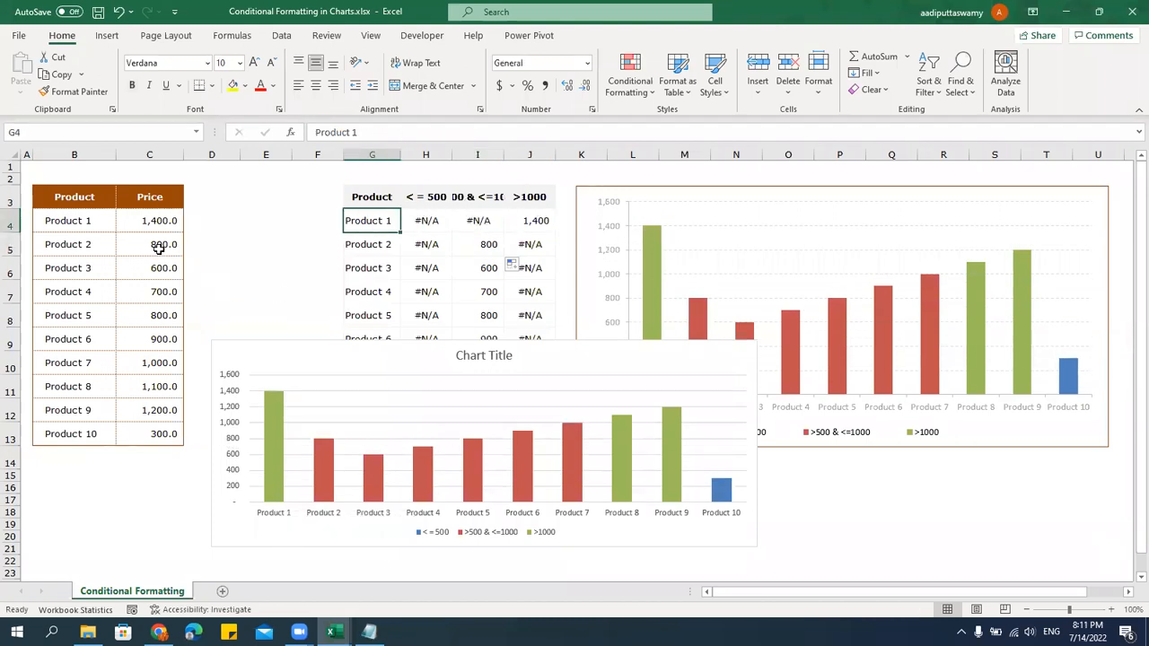
pyautogui.doubleClick(166, 219)
pyautogui.press('BackSpace')
pyautogui.click(436, 223)
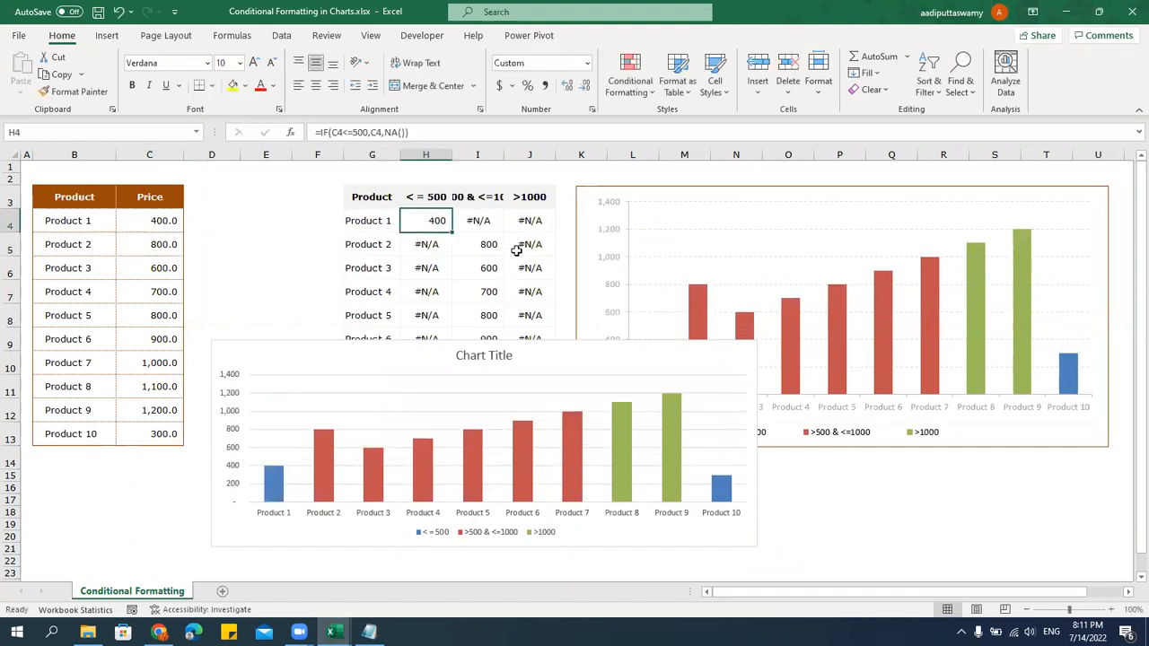
pyautogui.click(536, 224)
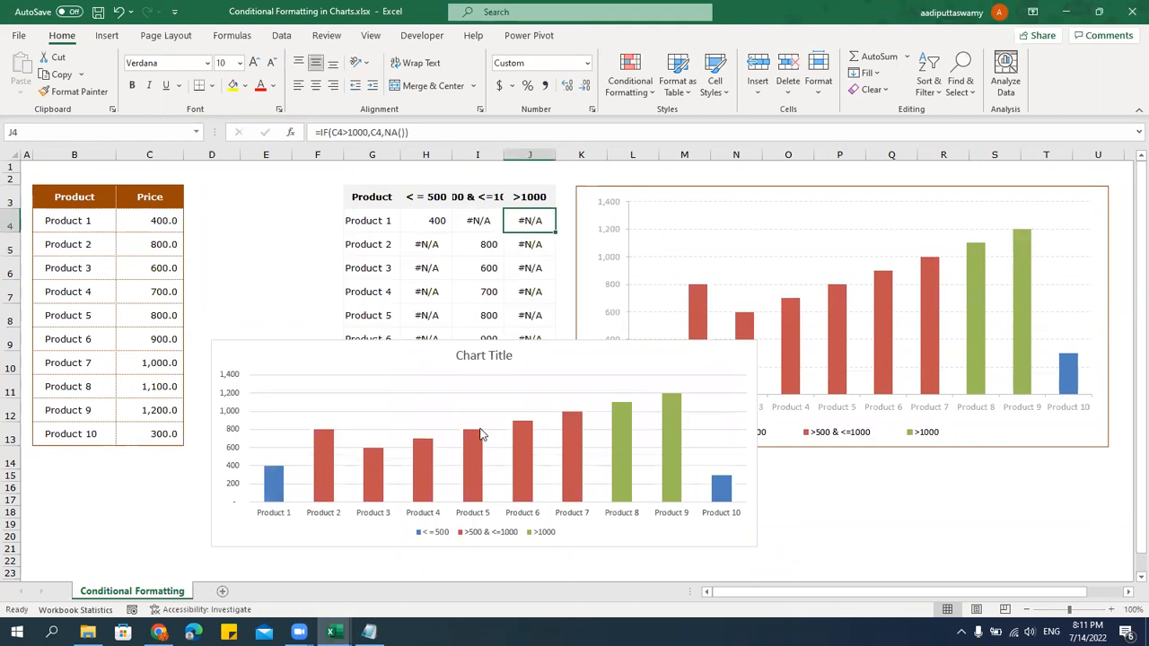
# Close the Conditional Formatting in Charts and Basic Charts workbooks without saving the changes.
pyautogui.click(1132, 11)
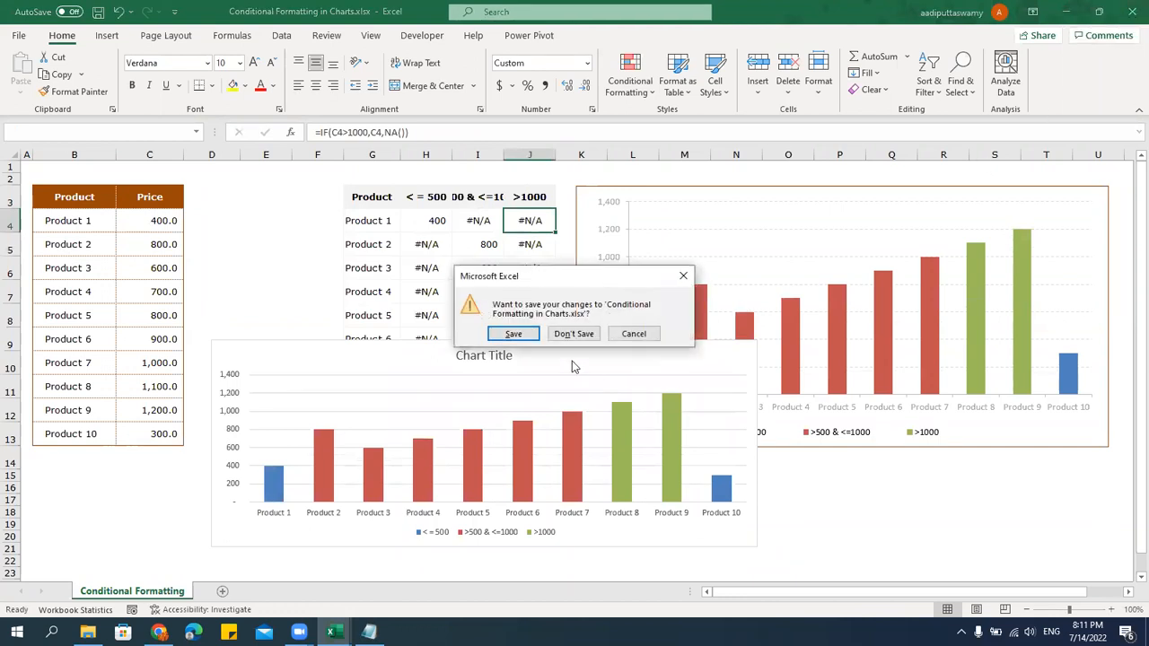
pyautogui.click(574, 334)
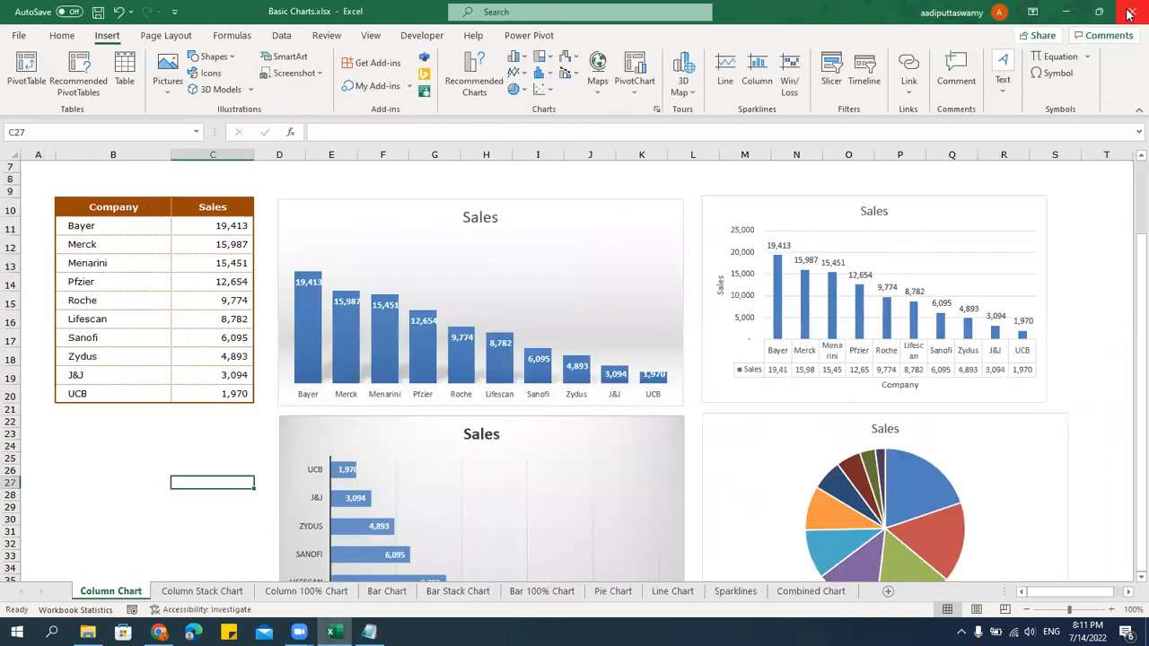
pyautogui.click(1129, 13)
pyautogui.click(571, 331)
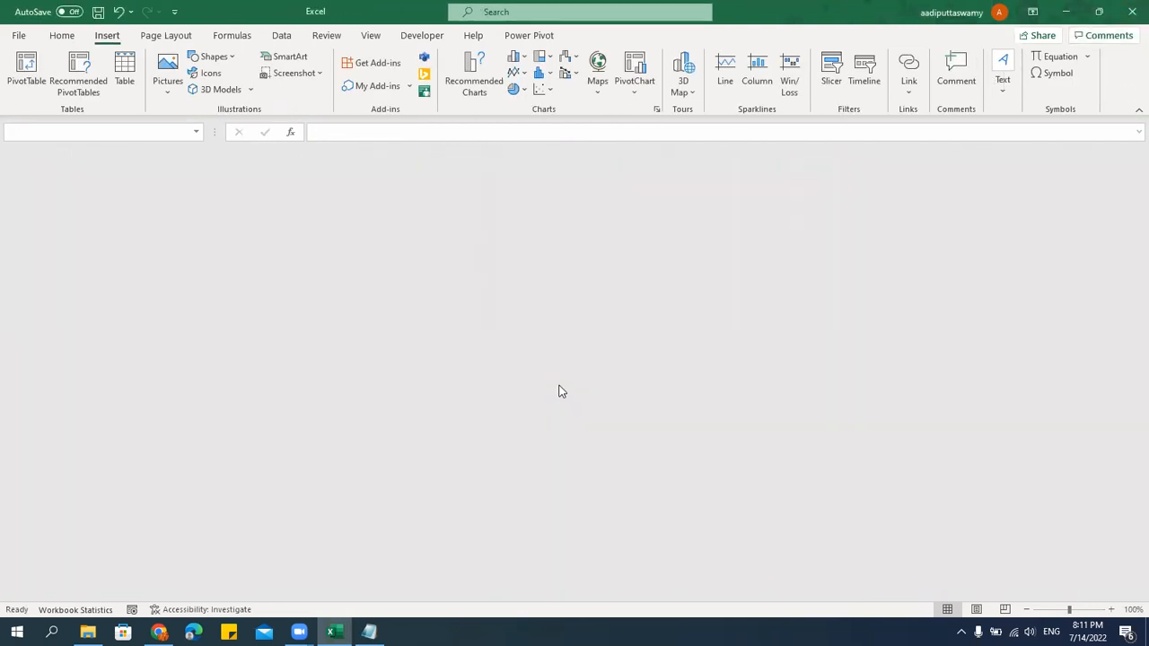
# Open Positive Negative Chart.xlsx from the Charts folder and enable editing.
pyautogui.click(241, 210)
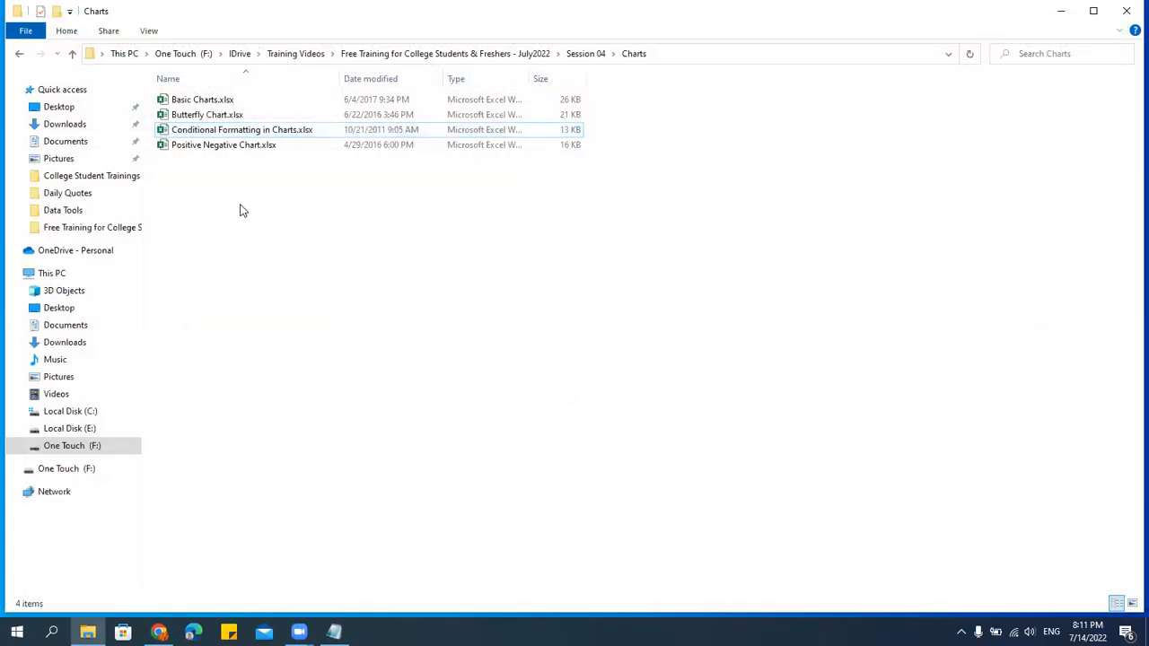
pyautogui.doubleClick(219, 145)
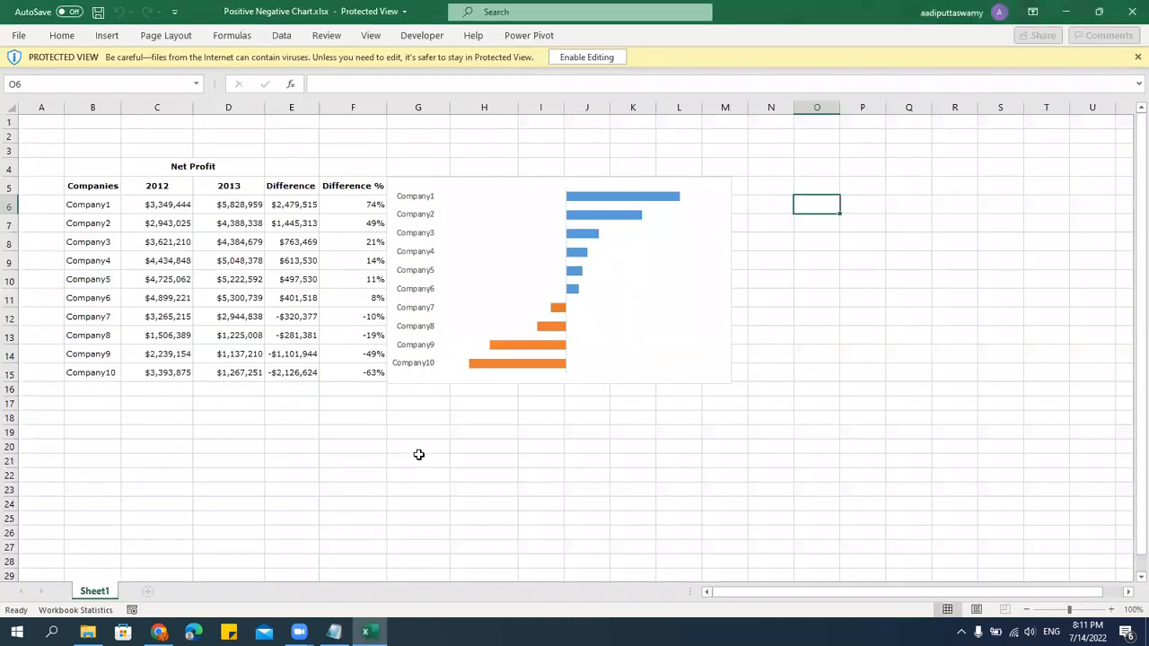
pyautogui.click(583, 57)
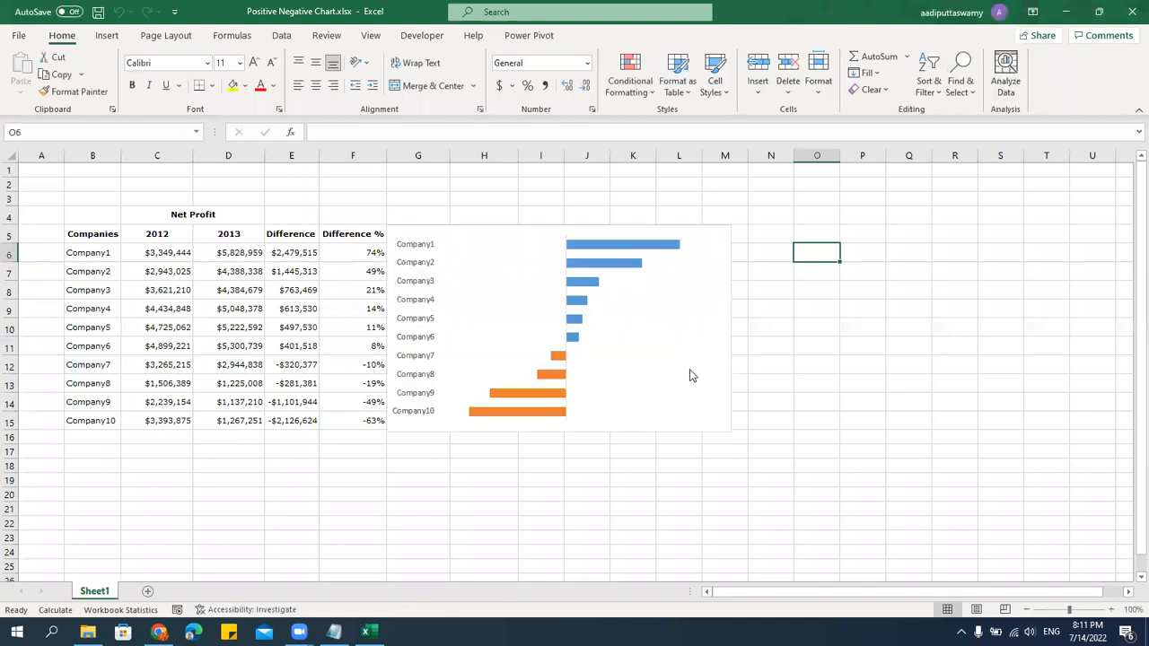
# Review the positive and negative Difference % values, and move the bar chart off columns G:H to about column L onward.
pyautogui.click(533, 232)
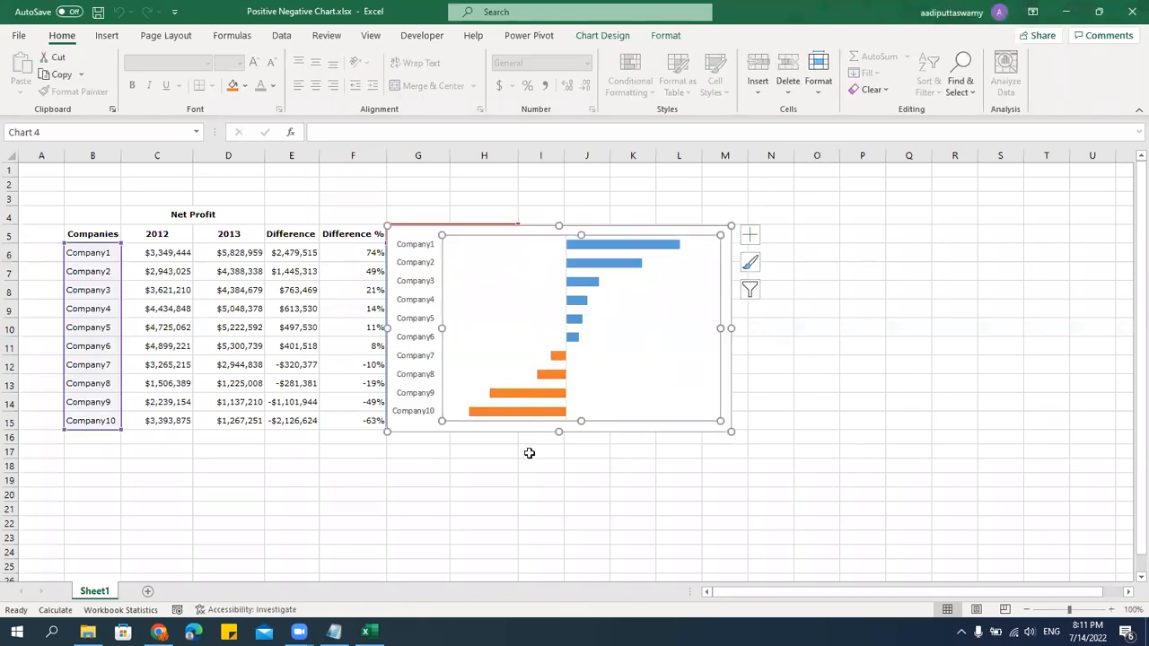
pyautogui.click(380, 475)
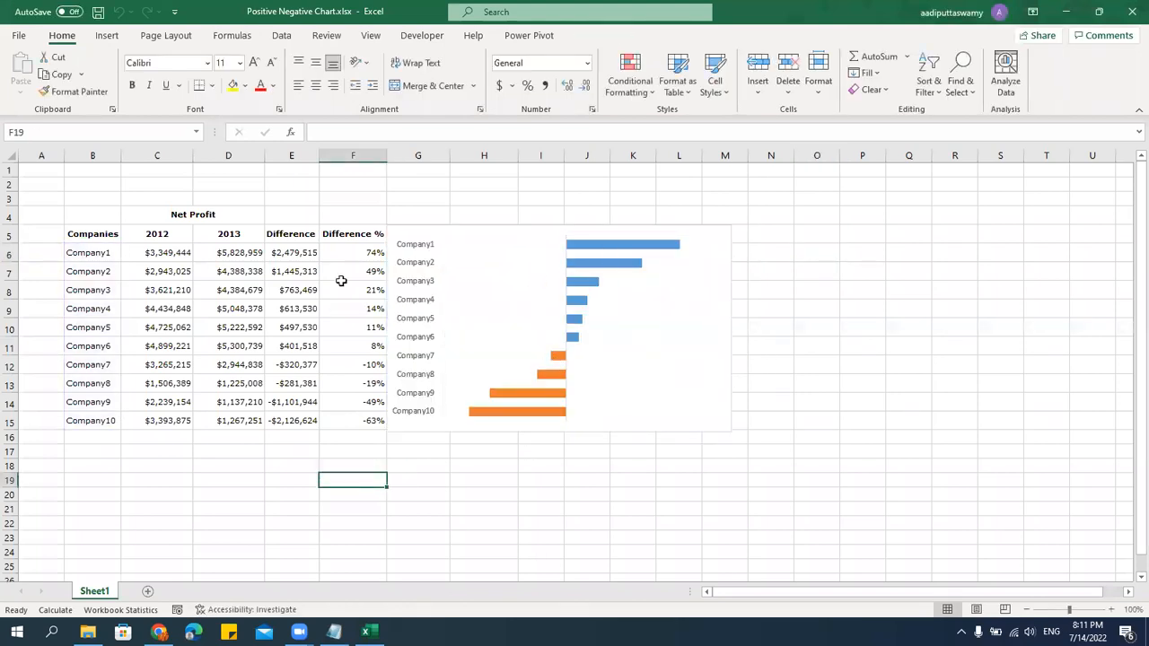
pyautogui.moveTo(353, 252); pyautogui.dragTo(349, 355)
pyautogui.moveTo(358, 367); pyautogui.dragTo(362, 421)
pyautogui.moveTo(371, 256); pyautogui.dragTo(365, 349)
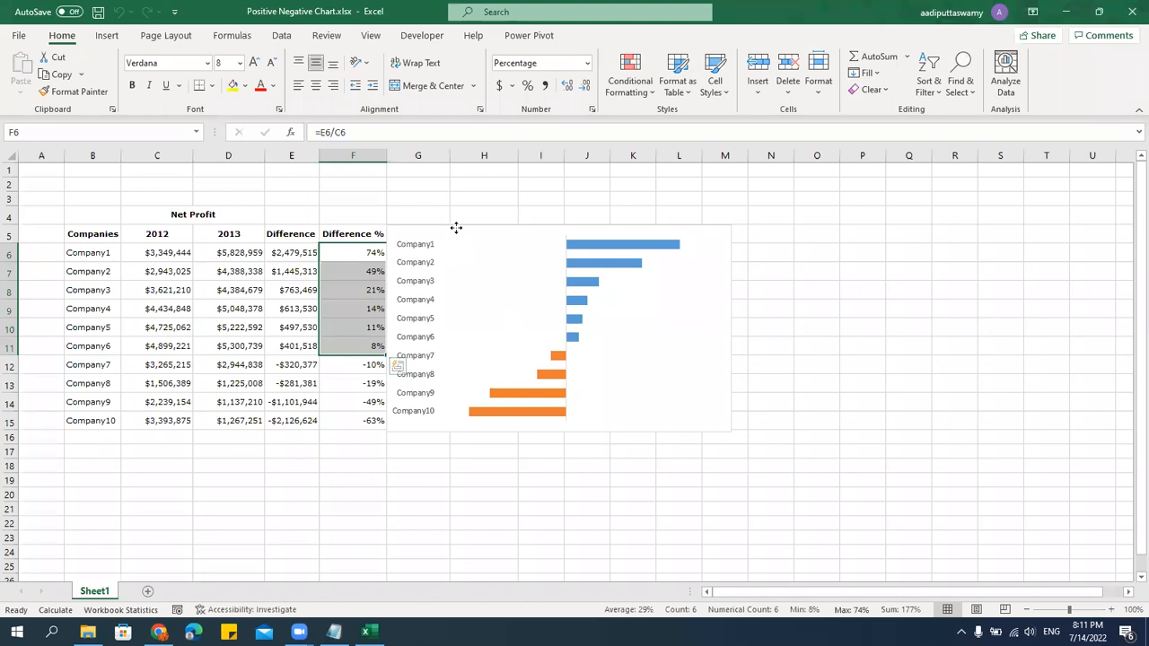
pyautogui.moveTo(457, 228); pyautogui.dragTo(734, 263)
# Examine the IF formulas that separate gains into Positive Diff. and losses into Negative Diff. in columns G and H.
pyautogui.click(421, 254)
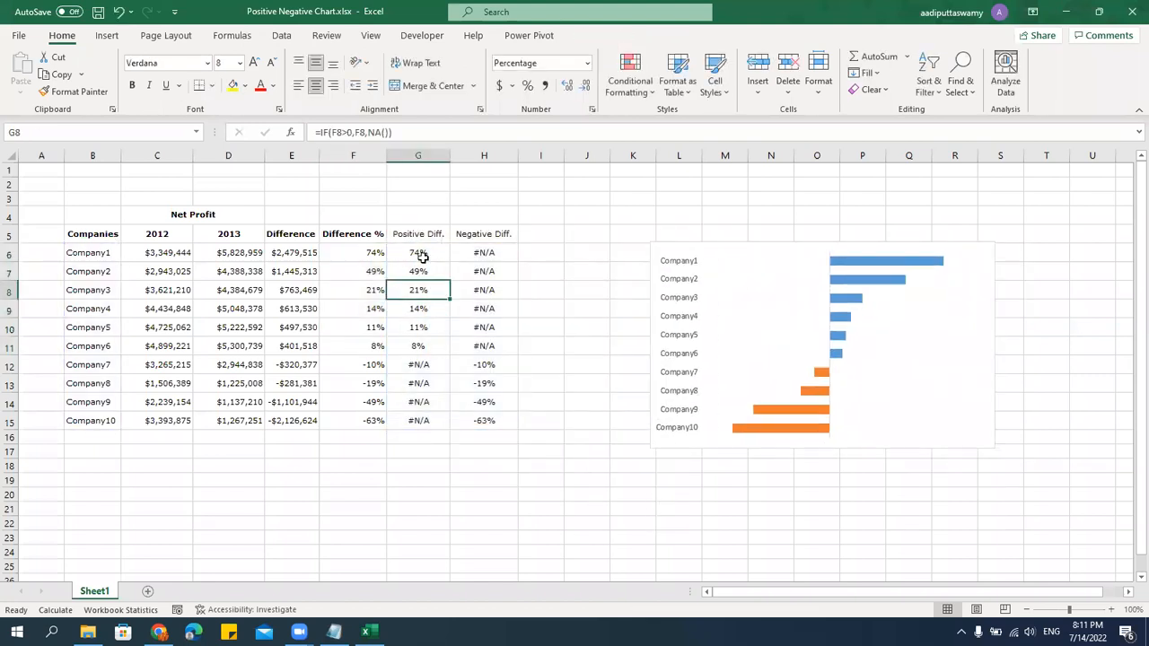
pyautogui.moveTo(423, 292); pyautogui.dragTo(423, 348)
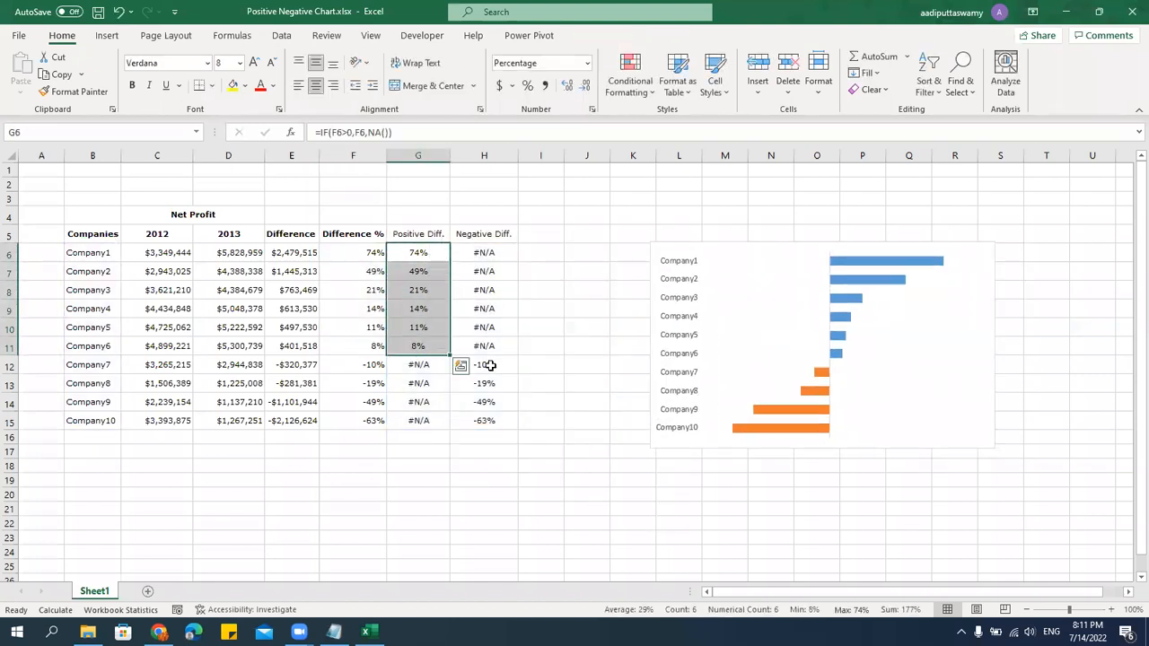
pyautogui.moveTo(491, 366); pyautogui.dragTo(491, 428)
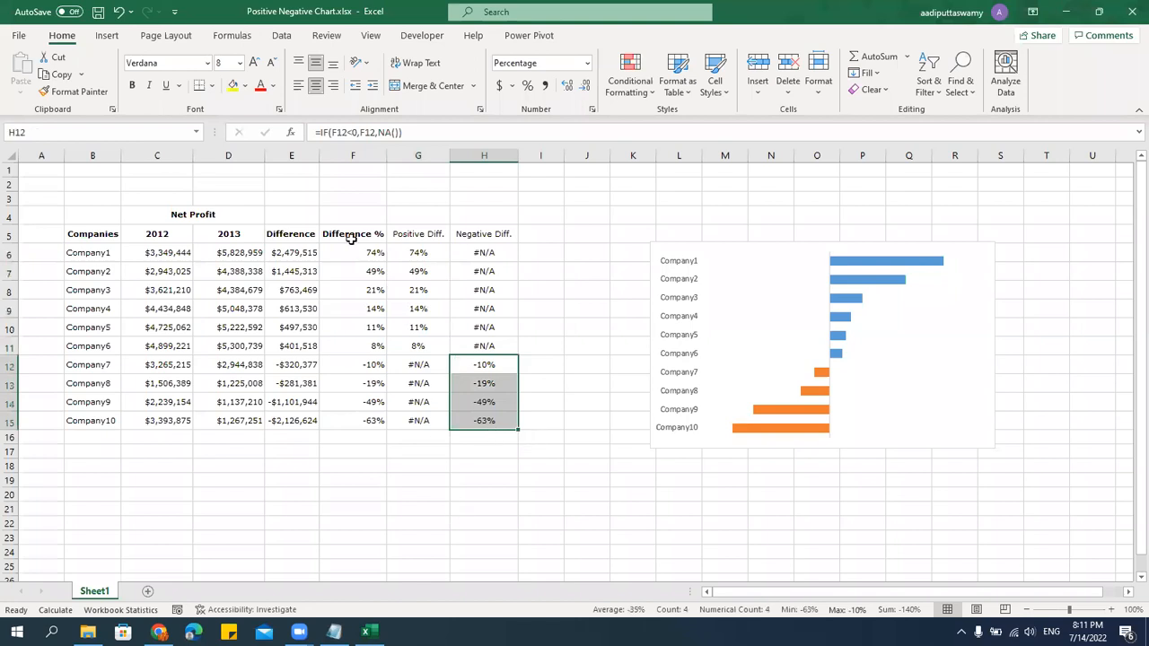
# Copy the Companies column B5:B15 to a new table starting at E19.
pyautogui.click(100, 234)
pyautogui.moveTo(111, 269); pyautogui.dragTo(113, 419)
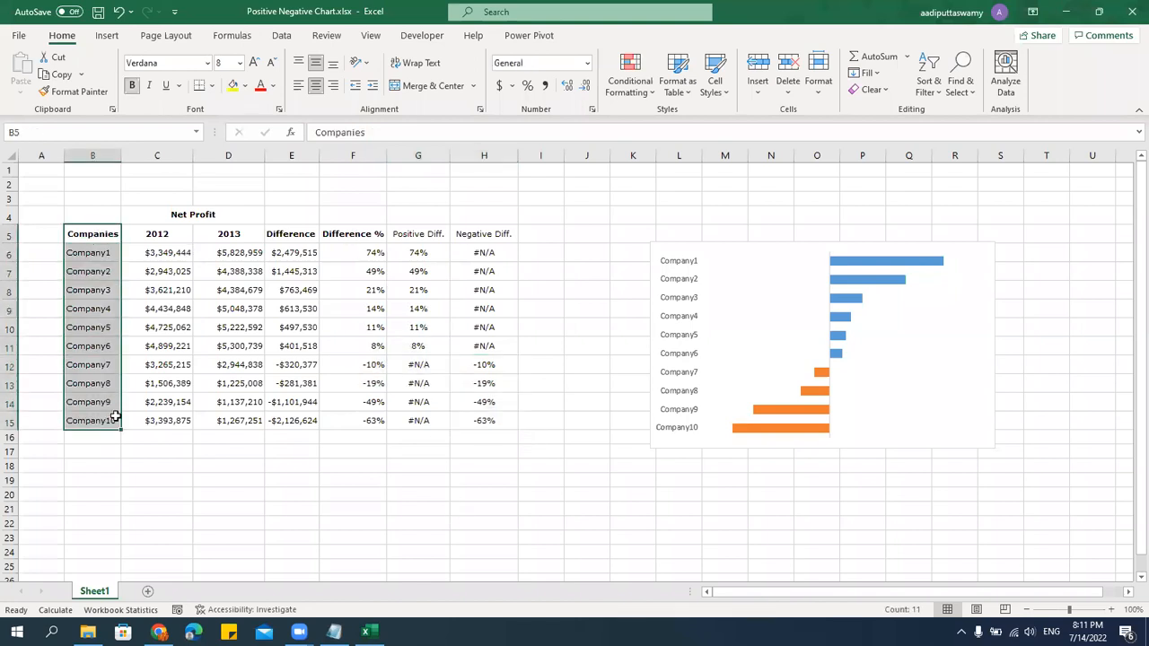
pyautogui.click(253, 492)
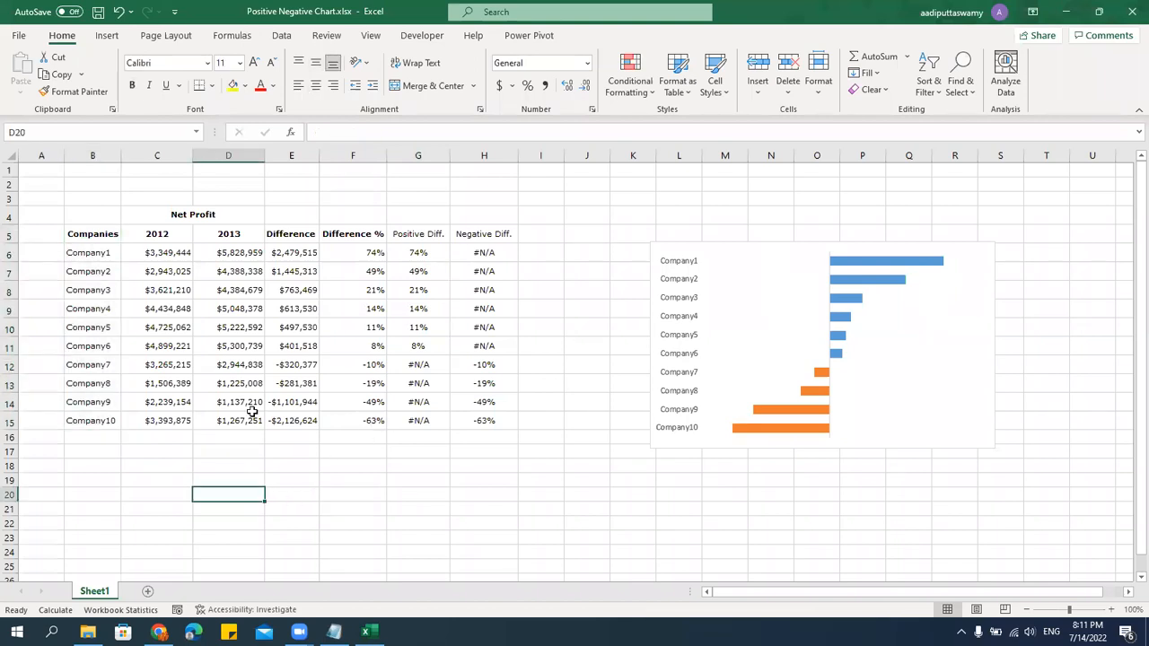
pyautogui.moveTo(102, 228); pyautogui.dragTo(111, 420)
pyautogui.hotkey('ctrl', 'c')
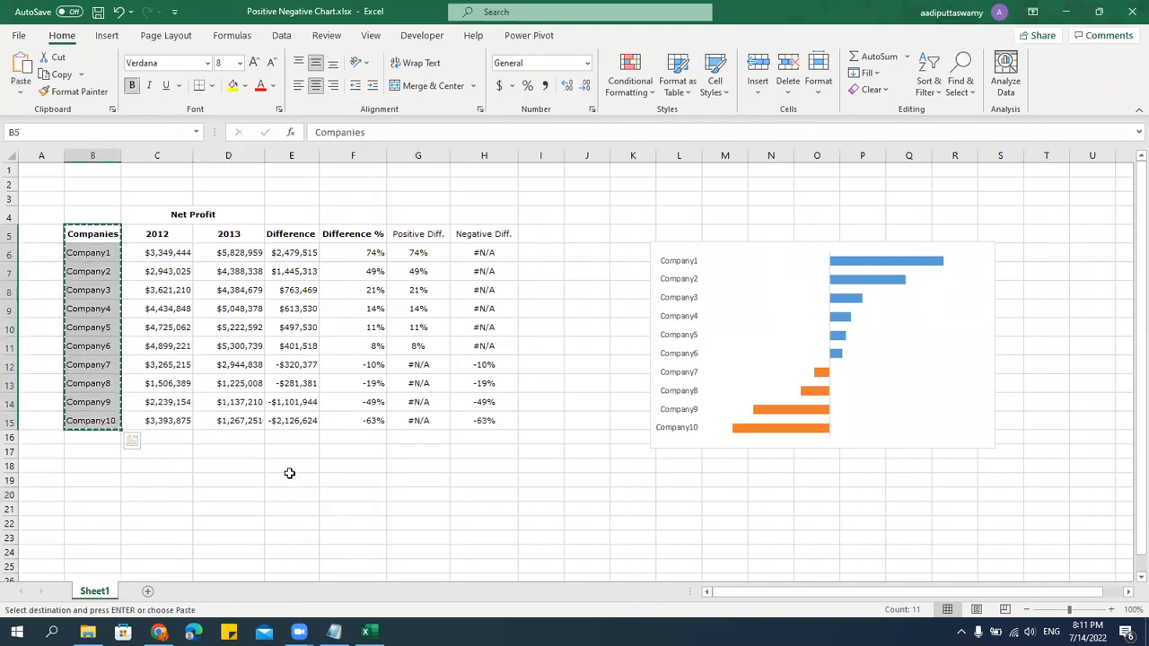
pyautogui.click(300, 485)
pyautogui.hotkey('ctrl', 'v')
# Copy the Difference % column into F19:F29 beside the copied company names, pasting it as values only.
pyautogui.moveTo(380, 230); pyautogui.dragTo(376, 422)
pyautogui.hotkey('ctrl', 'c')
pyautogui.click(359, 481)
pyautogui.hotkey('ctrl', 'v')
pyautogui.scroll(-3, 518, 429)
pyautogui.hotkey('alt', 'e')
pyautogui.press('s')
pyautogui.press('v')
pyautogui.press('Return')
# Insert a 2-D stacked bar chart from E19:F29 and line it up beside that table.
pyautogui.moveTo(292, 325); pyautogui.dragTo(364, 467)
pyautogui.click(105, 35)
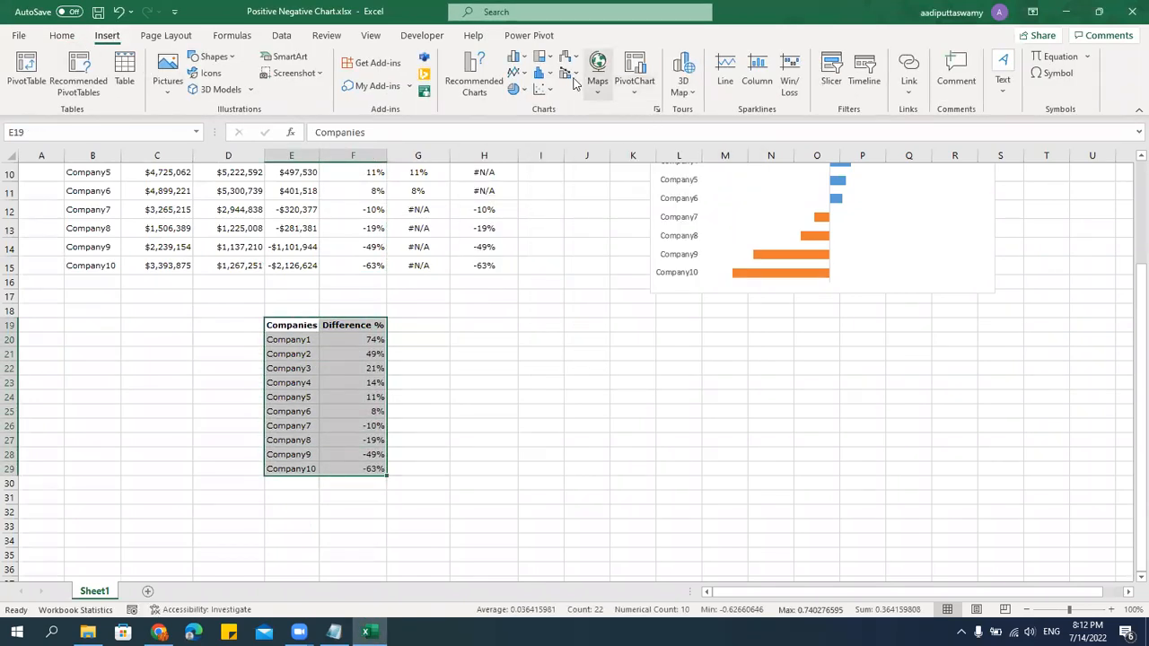
pyautogui.click(519, 57)
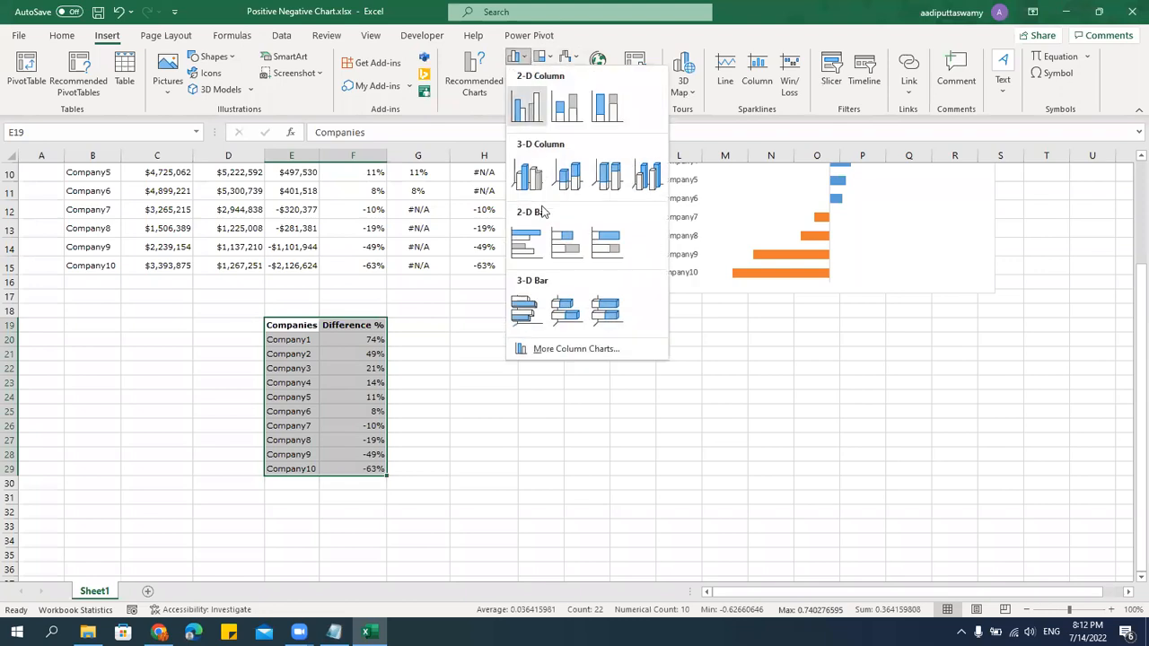
pyautogui.click(570, 244)
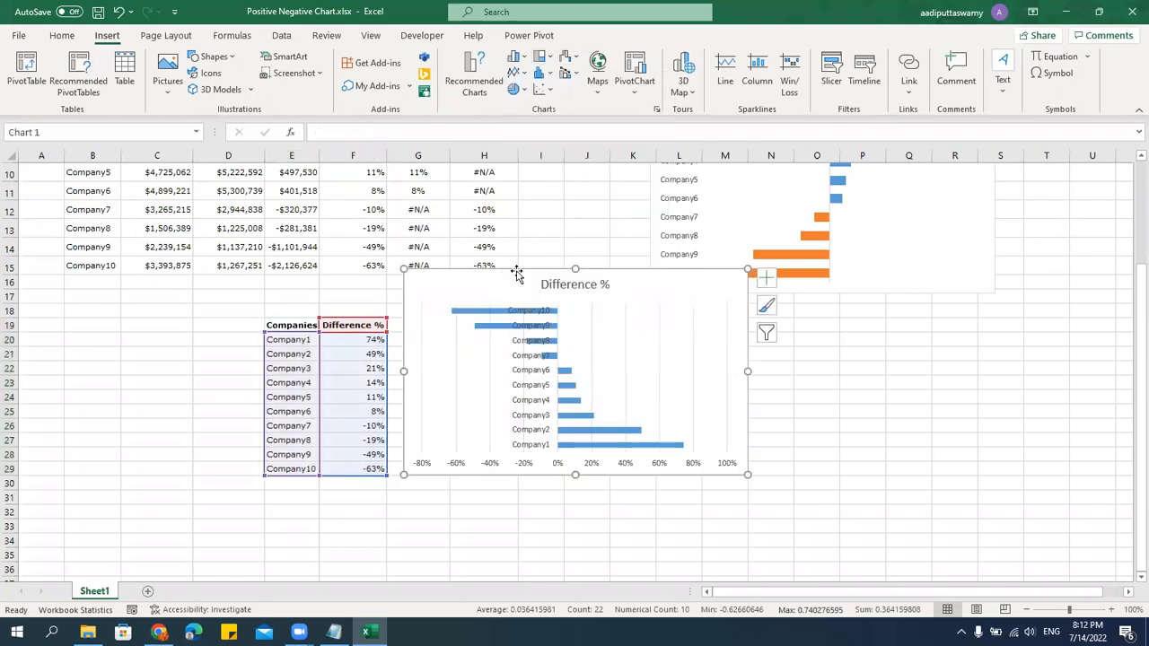
pyautogui.moveTo(515, 272); pyautogui.dragTo(518, 315)
# Compare the new bar chart with the two-coloured one and examine its Positive Diff. and Negative Diff. columns in G5:H15.
pyautogui.scroll(3, 802, 315)
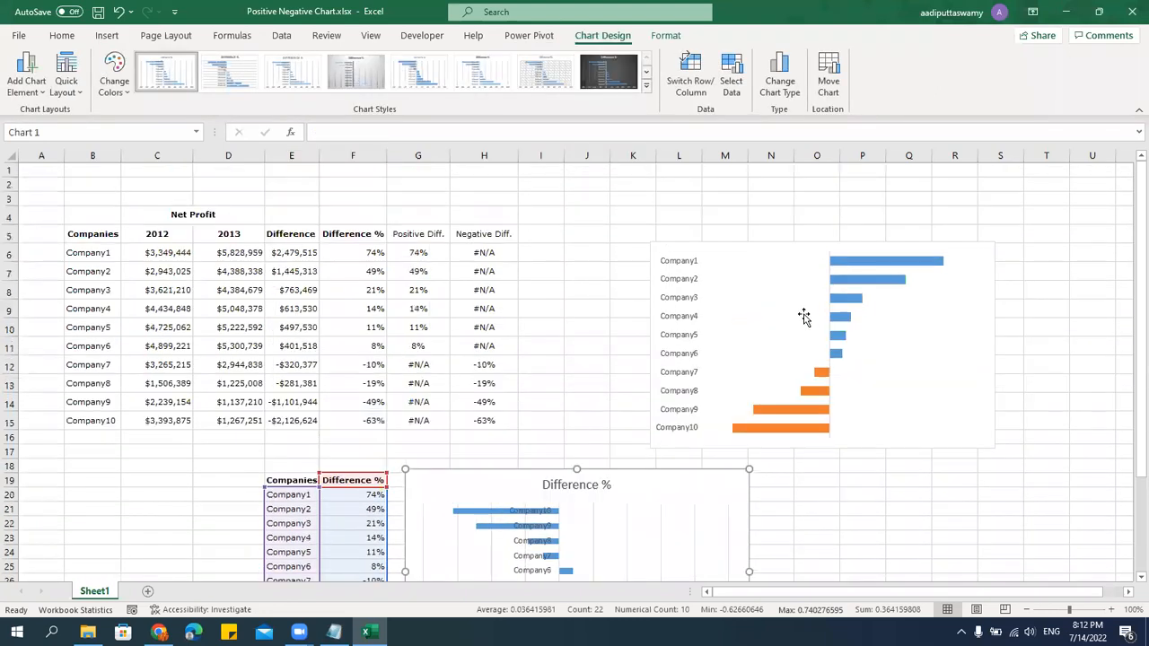
pyautogui.scroll(-4, 802, 312)
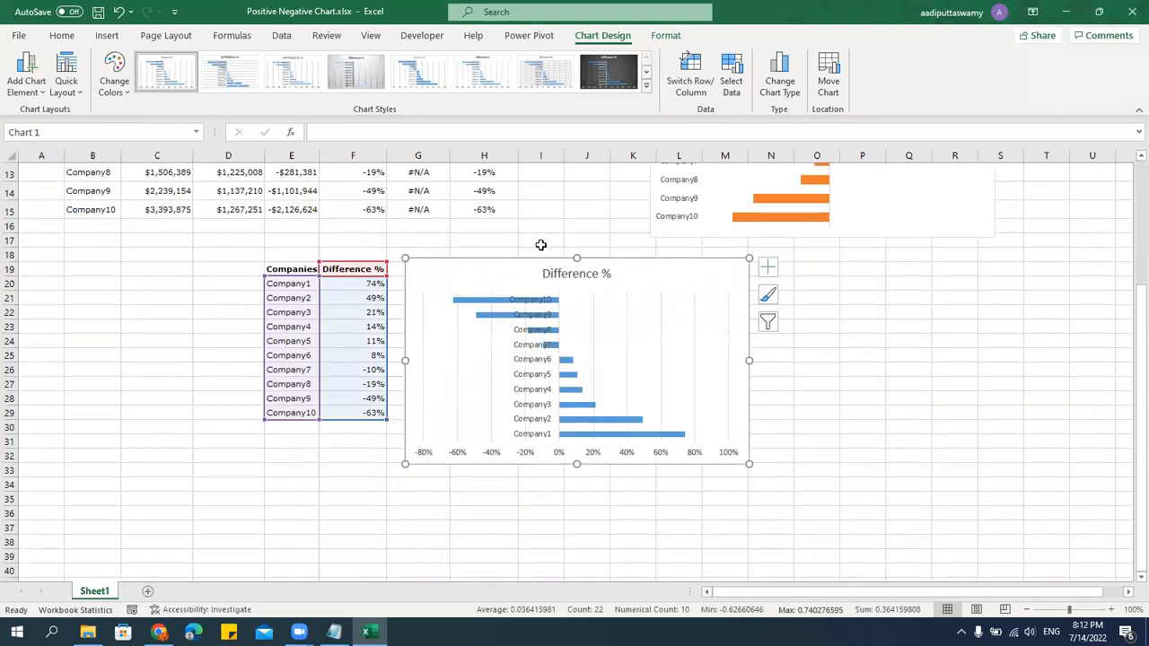
pyautogui.scroll(4, 541, 244)
pyautogui.moveTo(418, 235); pyautogui.dragTo(437, 420)
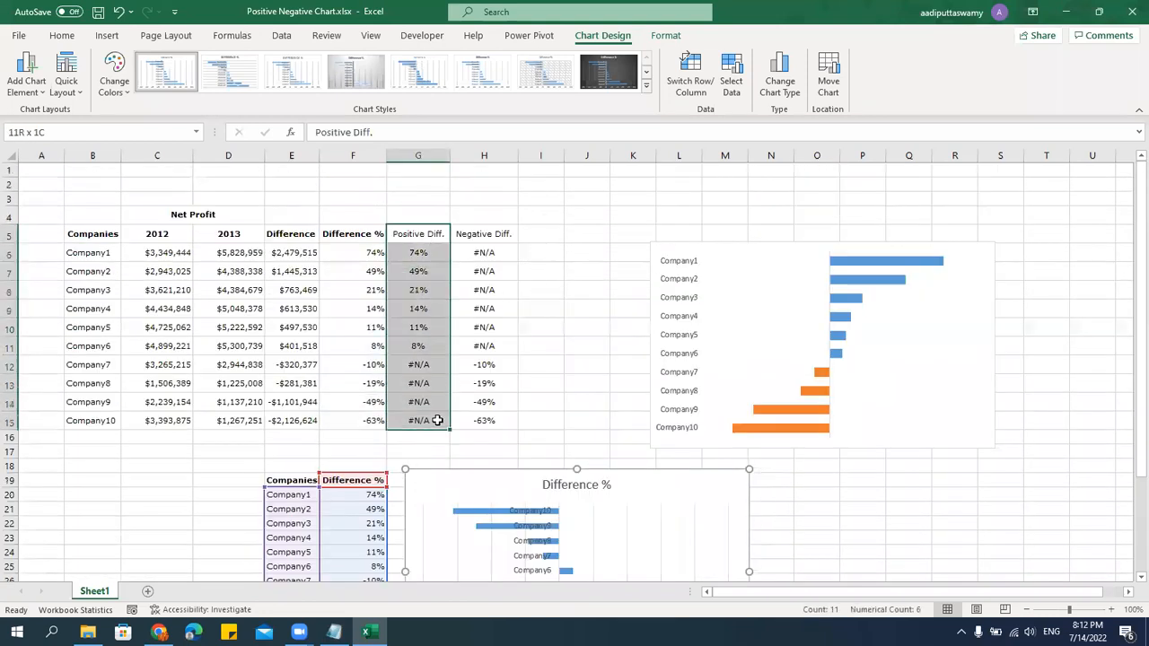
pyautogui.moveTo(484, 236); pyautogui.dragTo(509, 414)
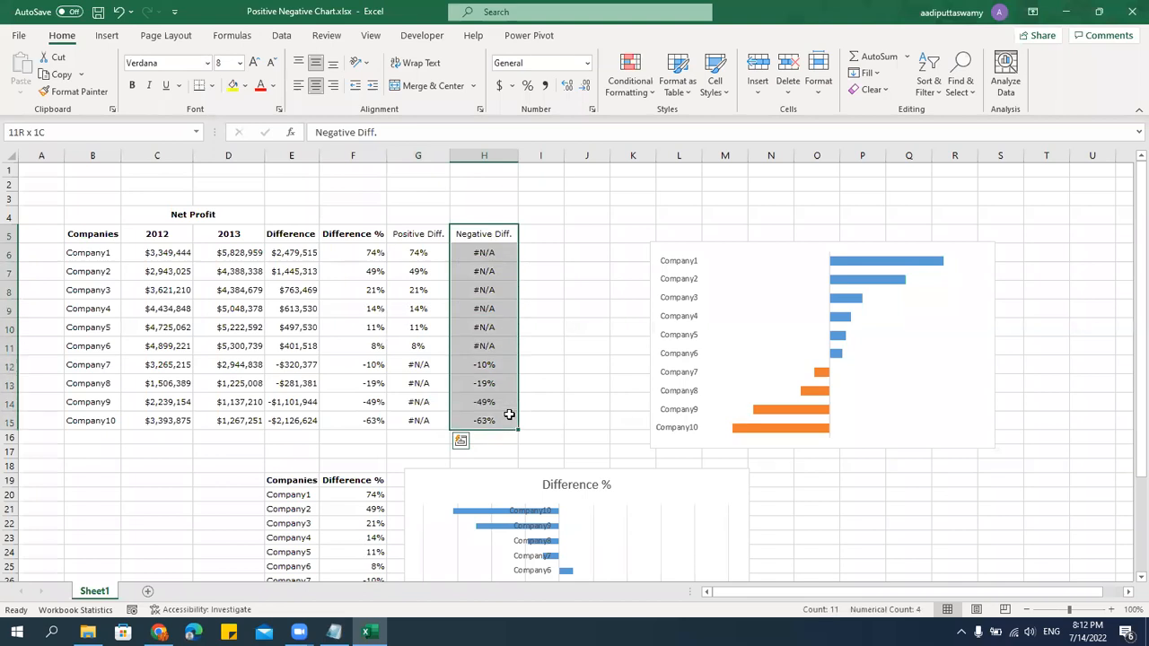
# Examine the formulas behind Company1's Positive Diff., Negative Diff. and Difference % cells in row 6.
pyautogui.click(420, 255)
pyautogui.press('F2')
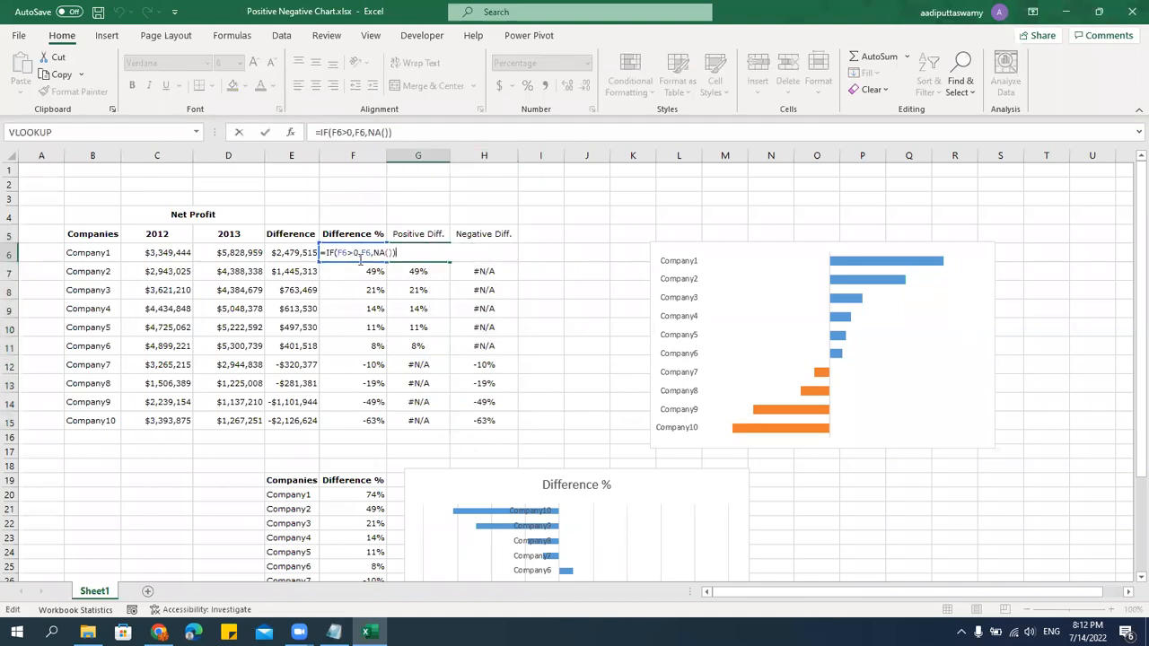
pyautogui.click(492, 251)
pyautogui.press('F2')
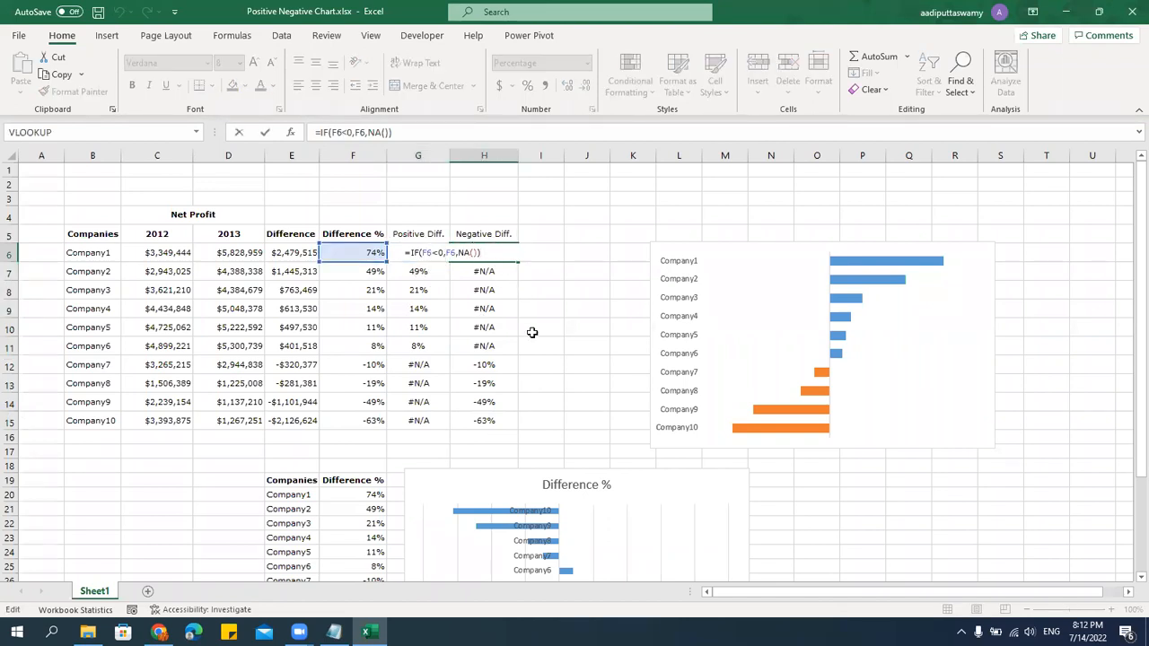
pyautogui.press('Escape')
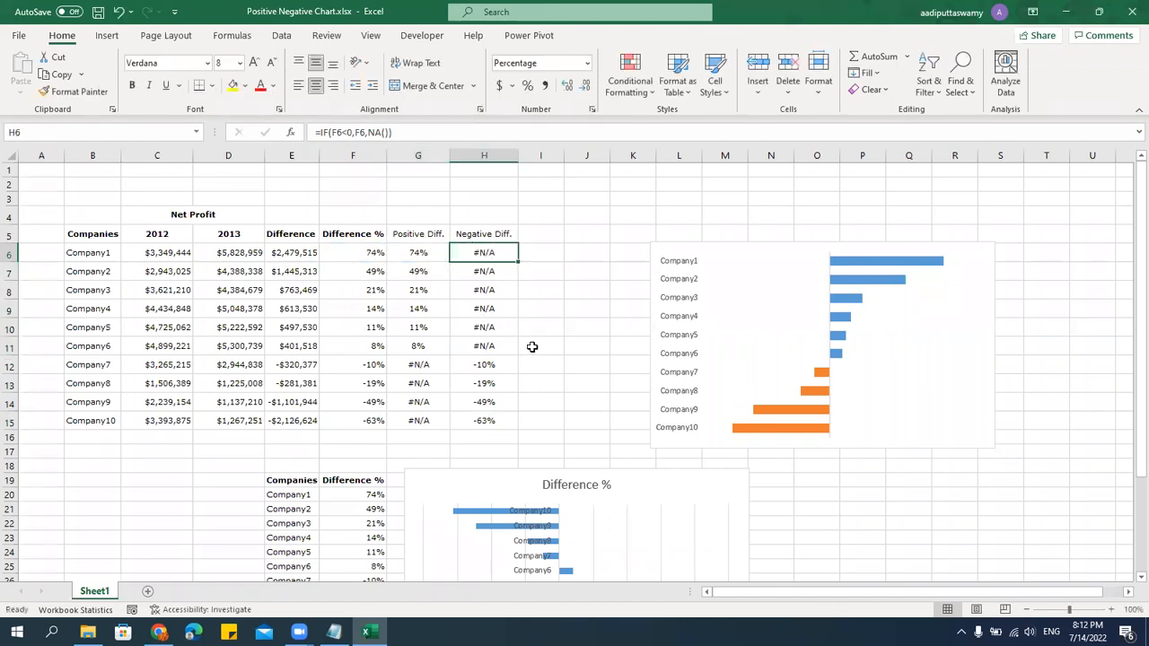
pyautogui.doubleClick(362, 252)
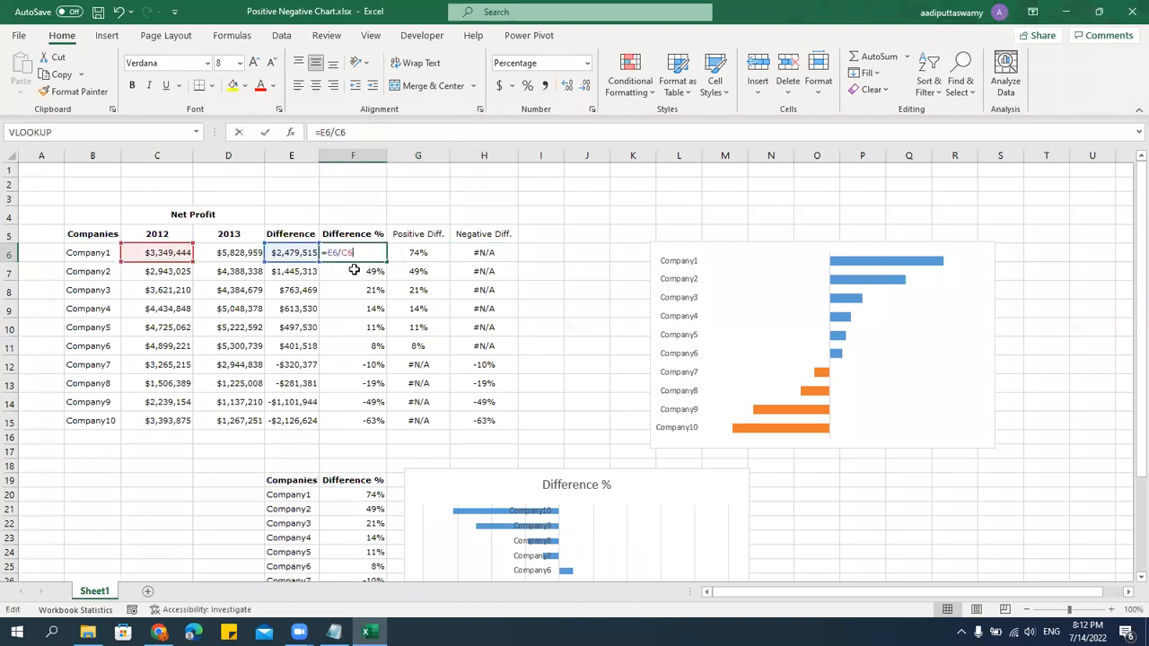
pyautogui.press('Escape')
pyautogui.doubleClick(208, 252)
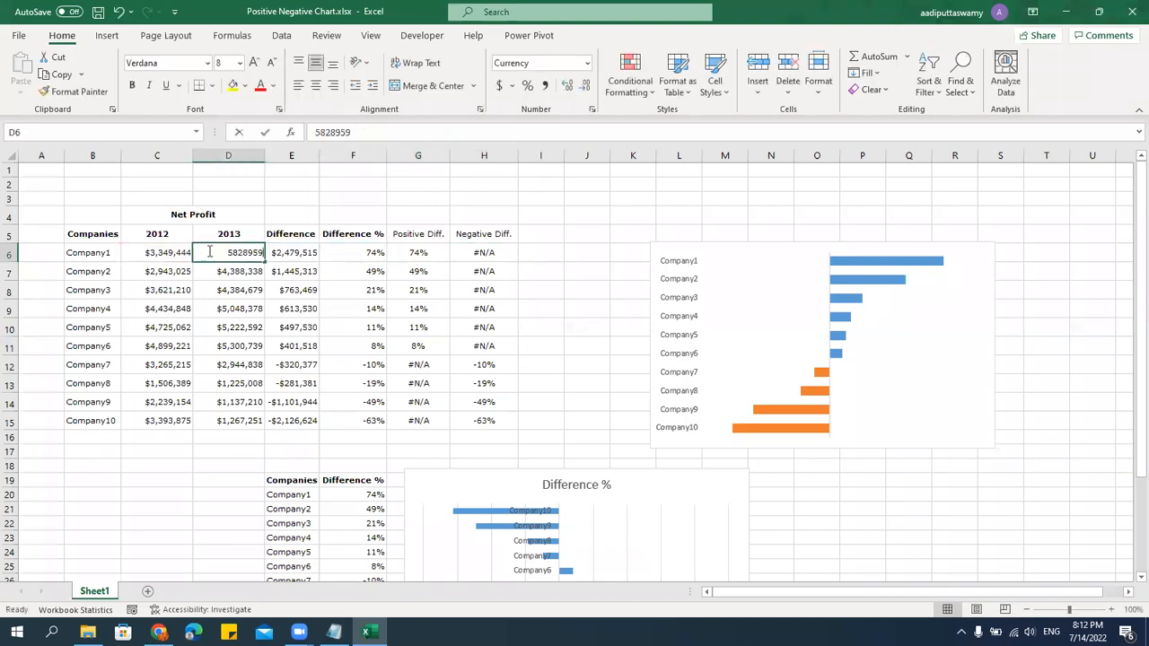
pyautogui.write('-')
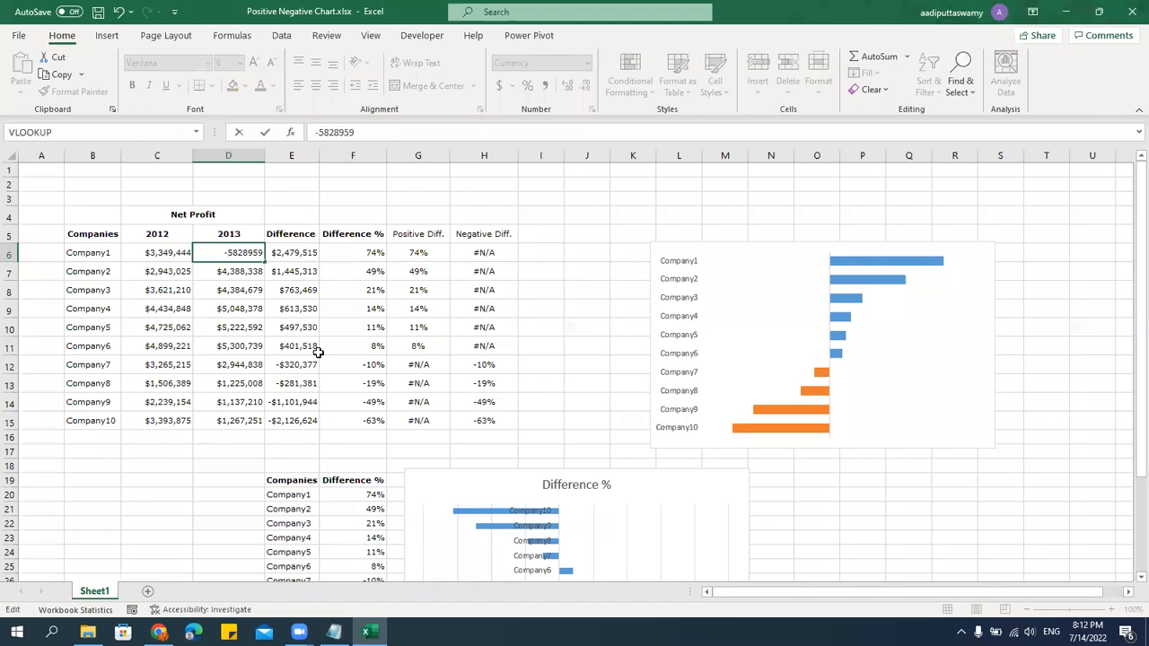
pyautogui.press('Escape')
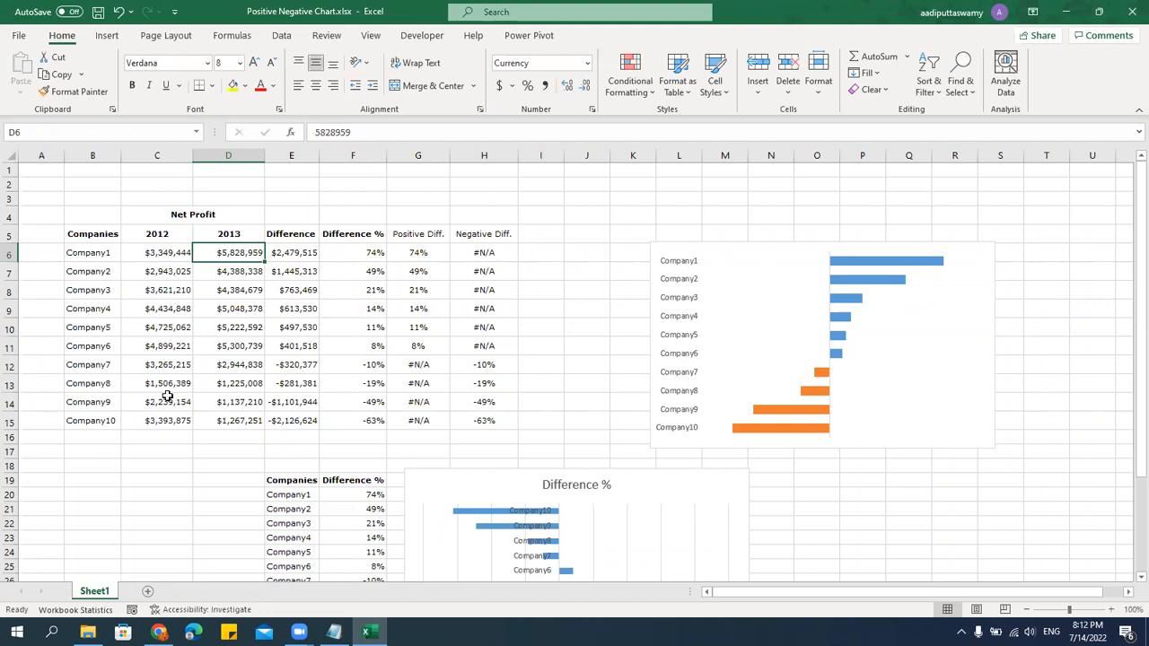
# Change Company1's 2013 net profit in D6 to 2828959 and check its Negative Diff. cell.
pyautogui.doubleClick(210, 254)
pyautogui.moveTo(199, 253); pyautogui.dragTo(176, 254)
pyautogui.write('2')
pyautogui.press('Return')
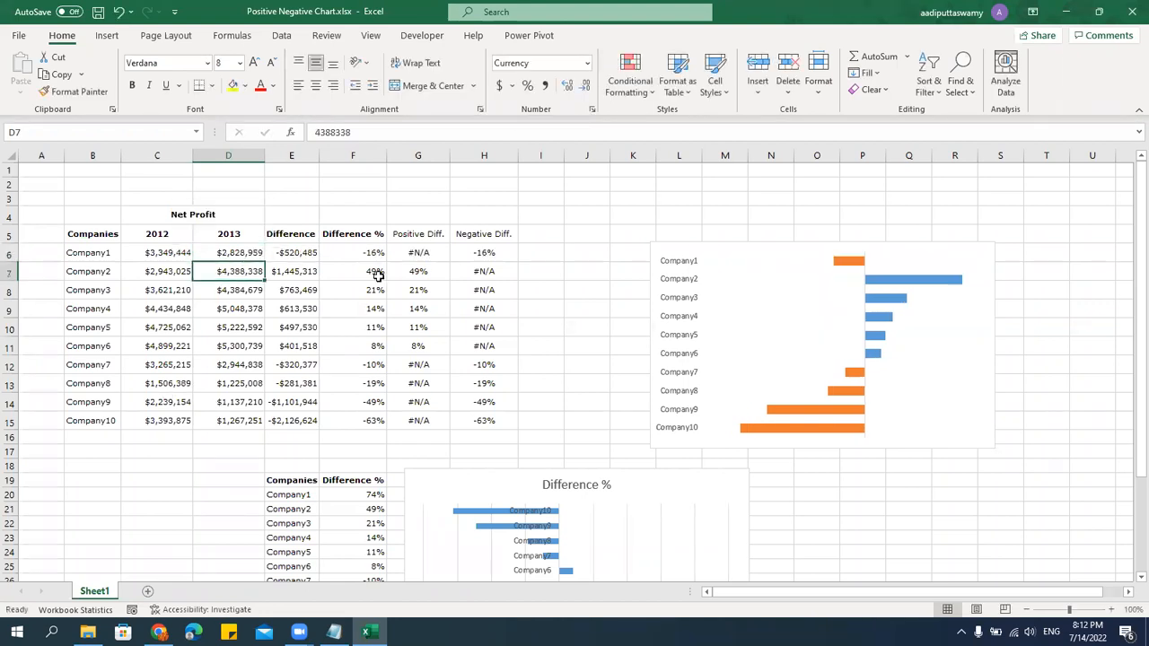
pyautogui.click(491, 252)
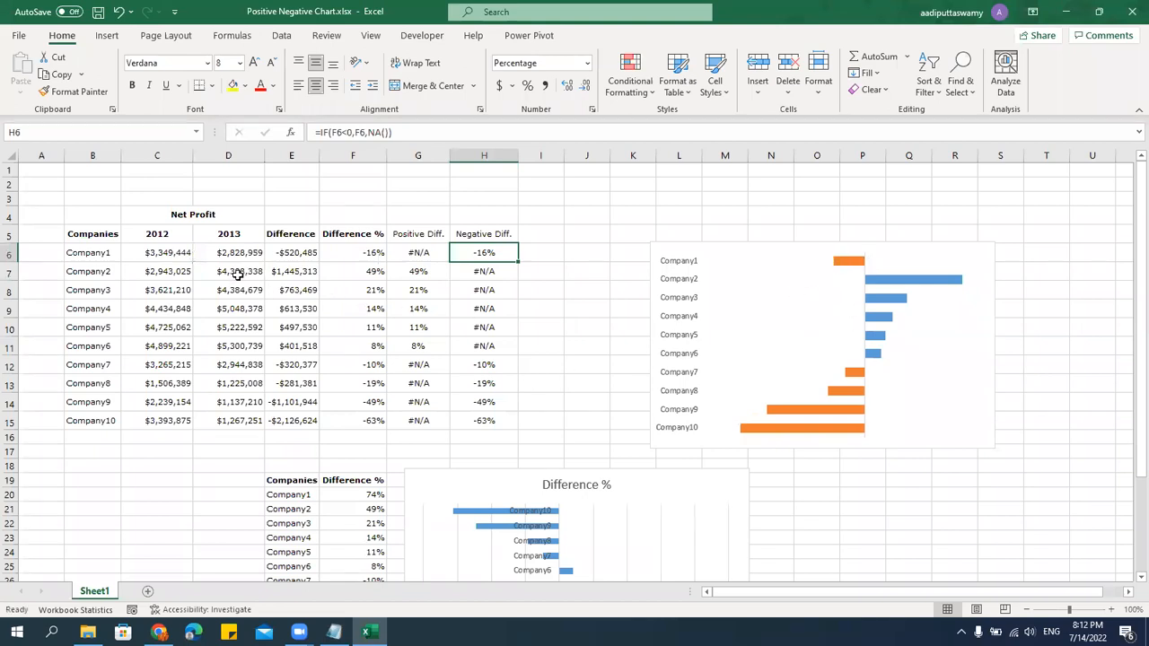
# Change Company2's 2013 net profit in D7 to 1388338.
pyautogui.doubleClick(201, 274)
pyautogui.moveTo(194, 271); pyautogui.dragTo(199, 272)
pyautogui.write('1')
pyautogui.press('Return')
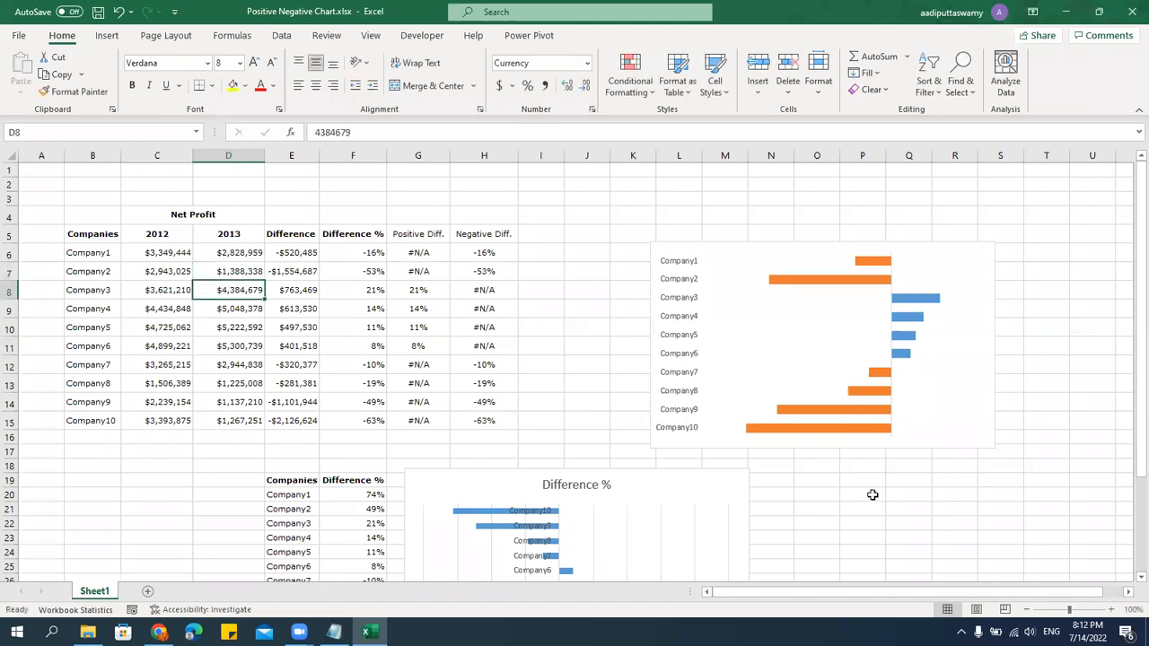
# Review the Positive Diff. and Negative Diff. values in G6:H15 against the two-coloured bar chart.
pyautogui.click(594, 290)
pyautogui.click(495, 366)
pyautogui.scroll(-5, 665, 403)
pyautogui.scroll(5, 670, 404)
pyautogui.moveTo(435, 252); pyautogui.dragTo(466, 418)
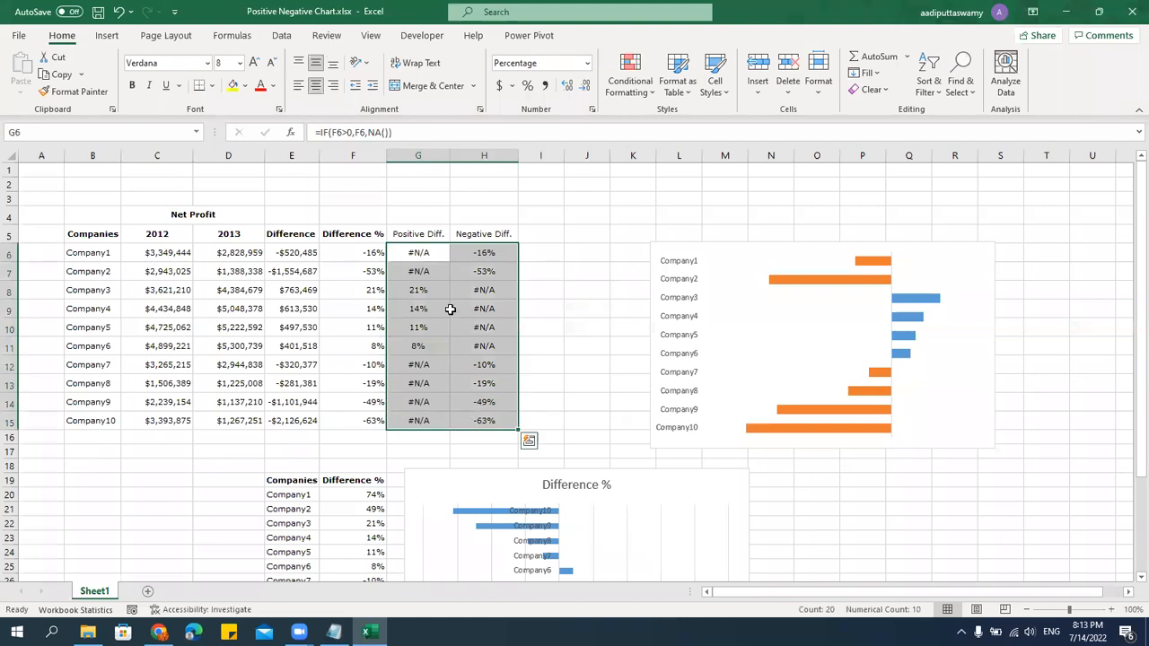
pyautogui.click(158, 632)
pyautogui.click(158, 633)
pyautogui.click(353, 438)
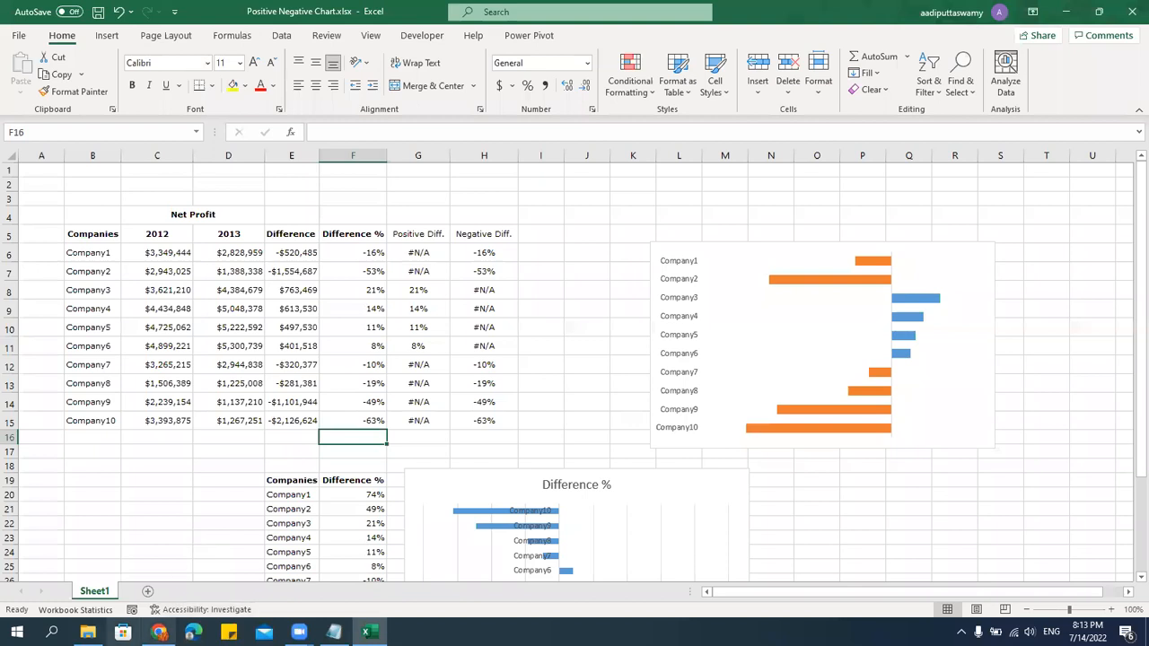
# Open Butterfly Chart.xlsx from the Charts folder and enable editing in the workbook.
pyautogui.click(88, 632)
pyautogui.click(213, 123)
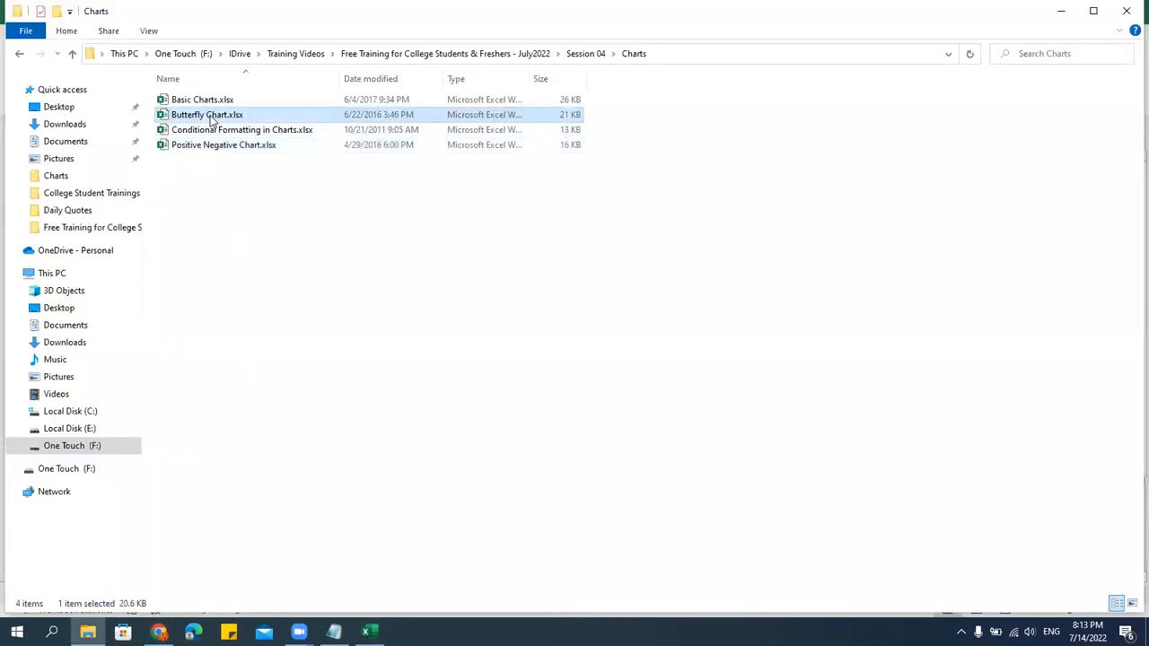
pyautogui.hotkey('alt', 'Tab')
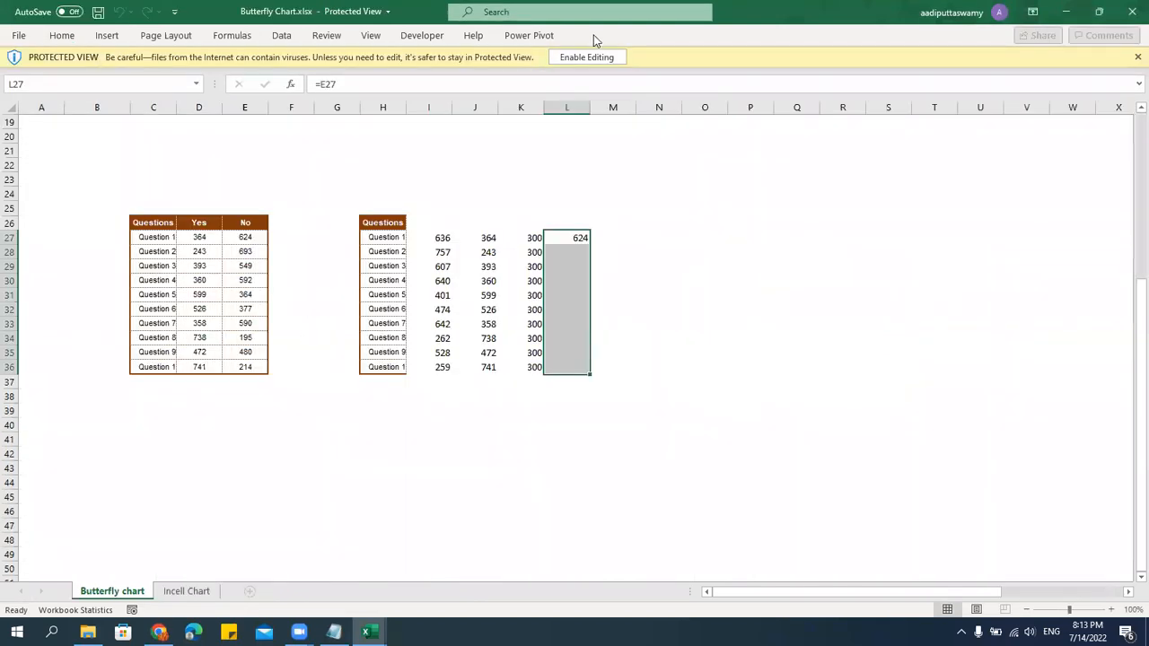
pyautogui.click(603, 57)
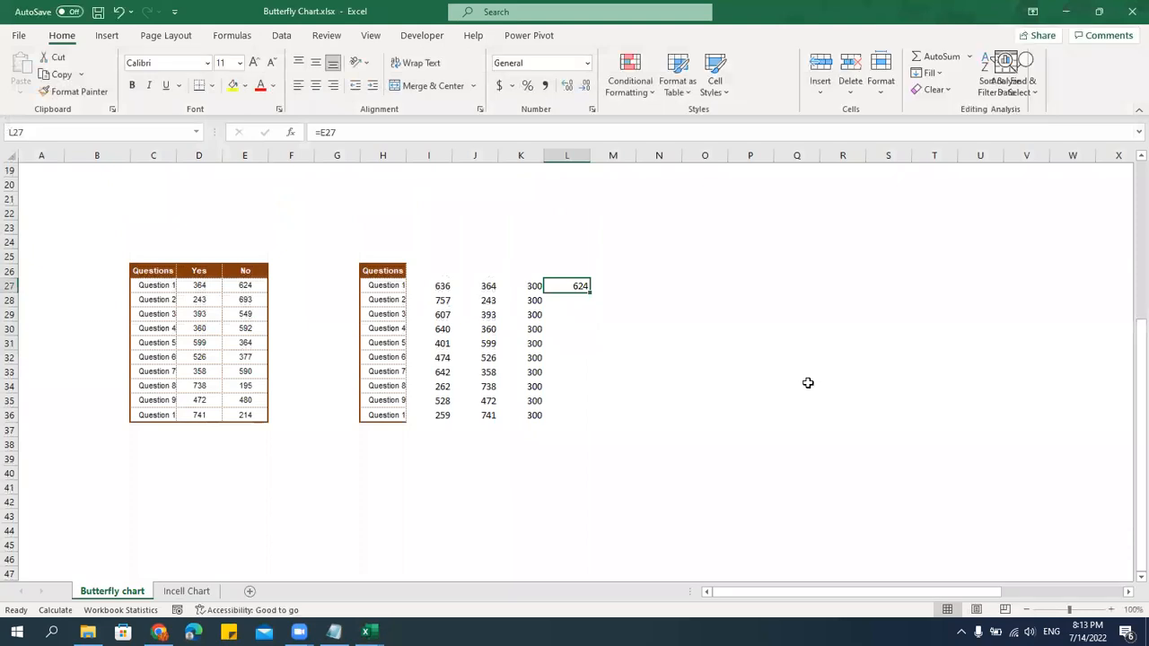
# Examine the Poll Results butterfly chart and compare its bars with the Yes and No votes for Question 1 and Question 10.
pyautogui.click(650, 355)
pyautogui.scroll(6, 650, 353)
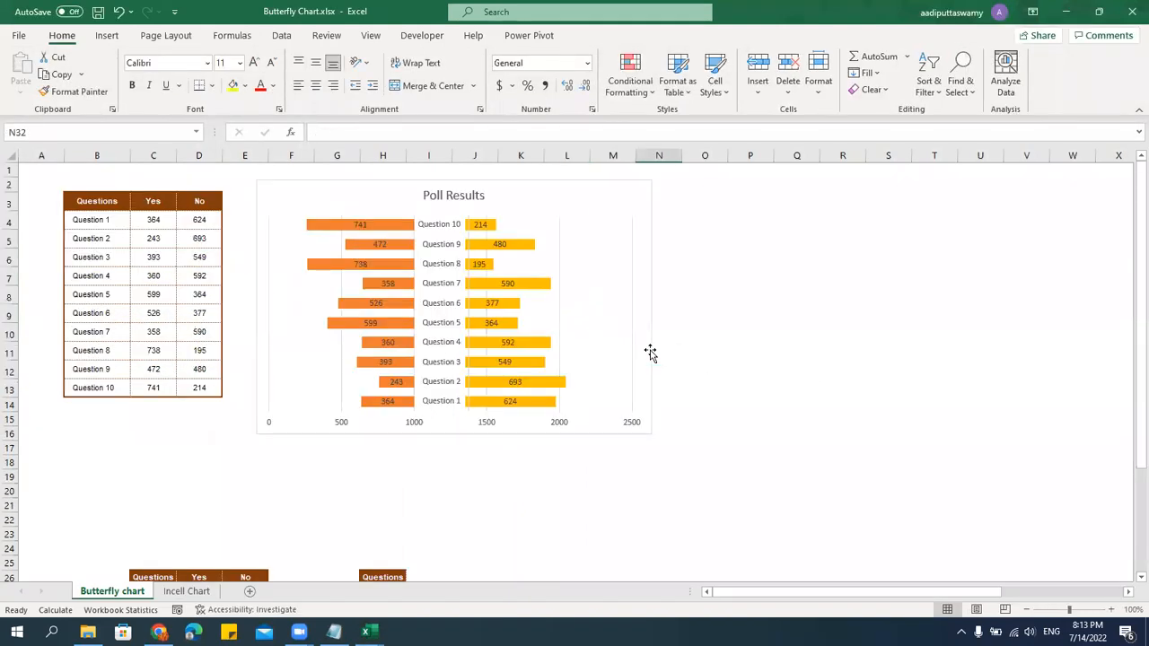
pyautogui.click(745, 350)
pyautogui.click(736, 297)
pyautogui.click(353, 187)
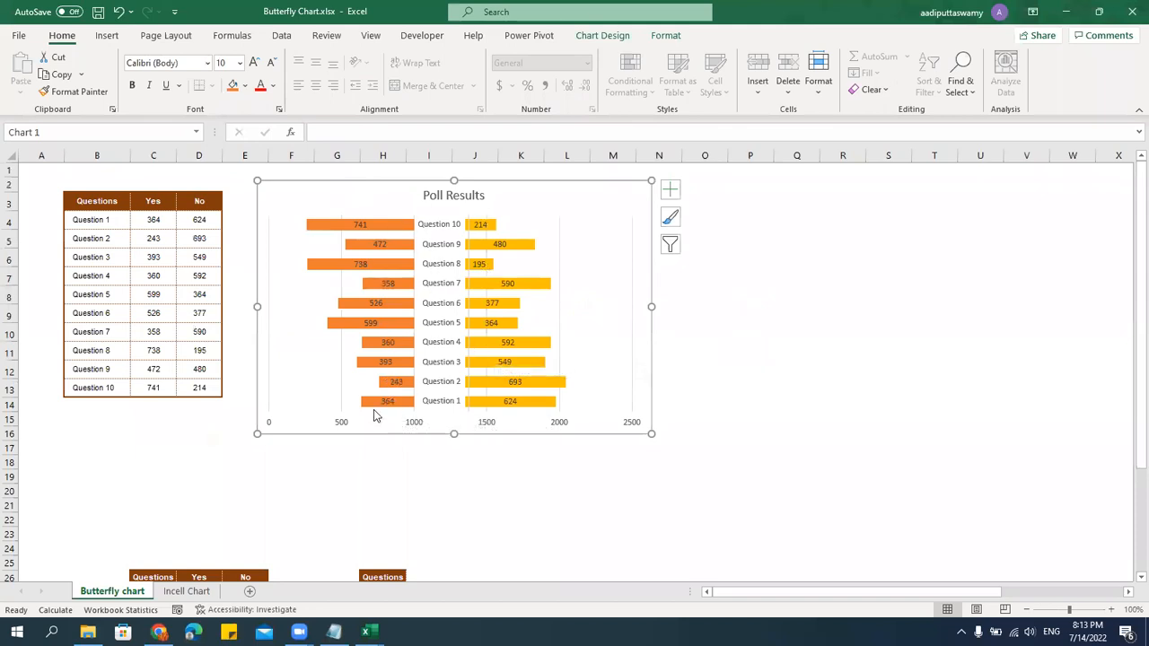
pyautogui.moveTo(377, 408)
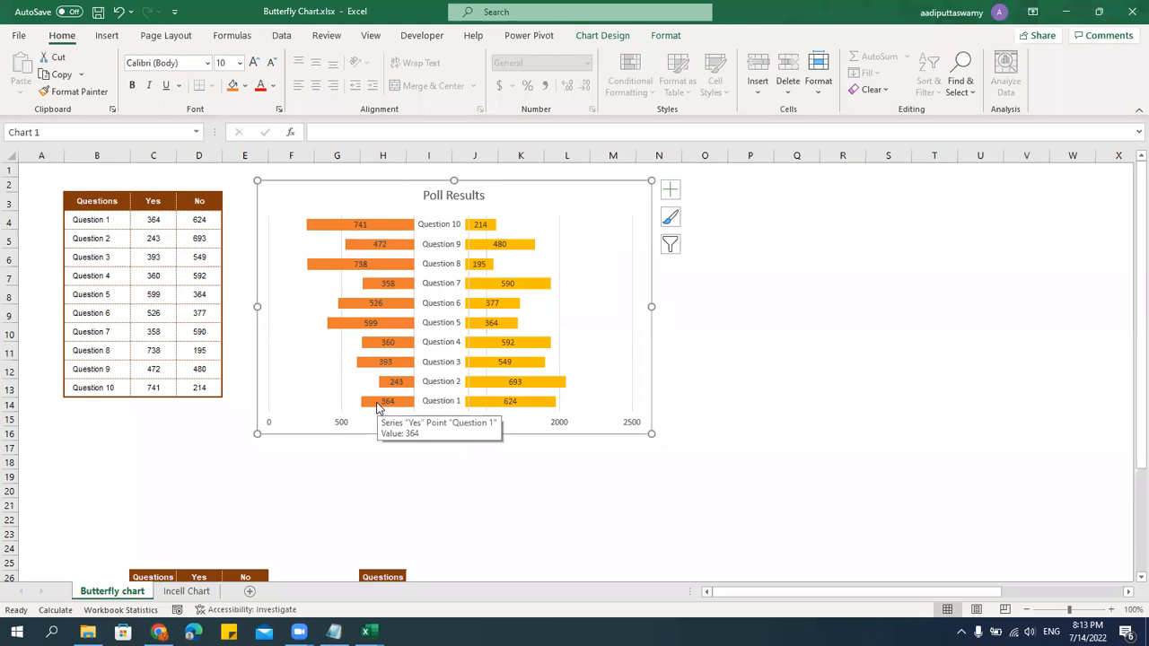
pyautogui.click(834, 232)
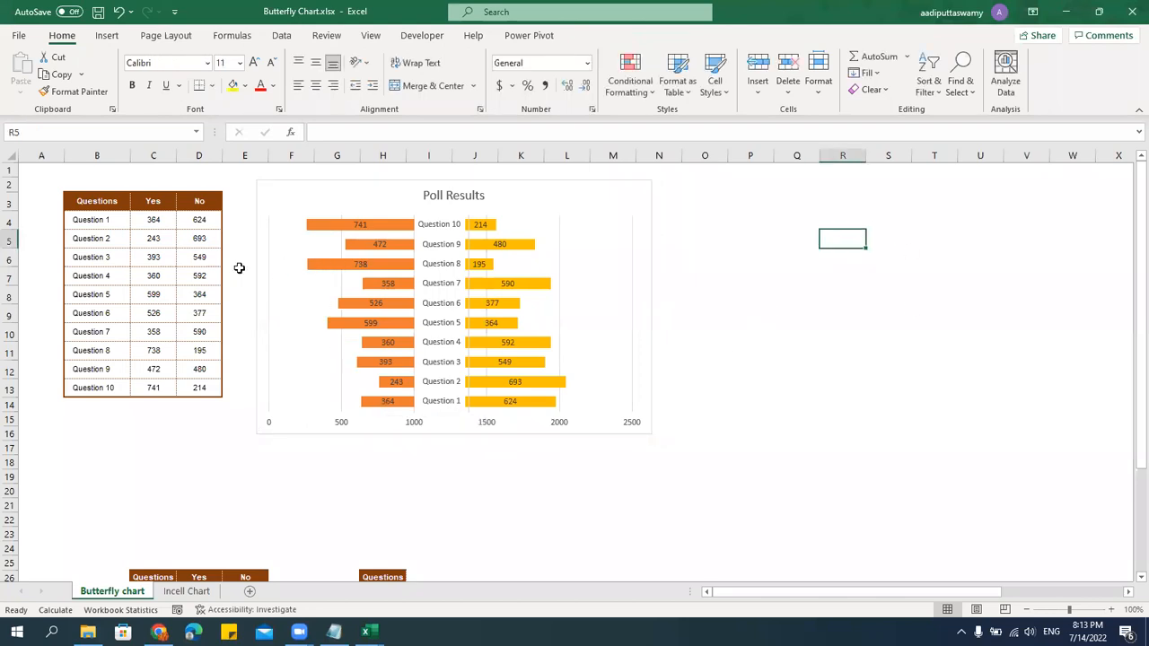
pyautogui.click(160, 223)
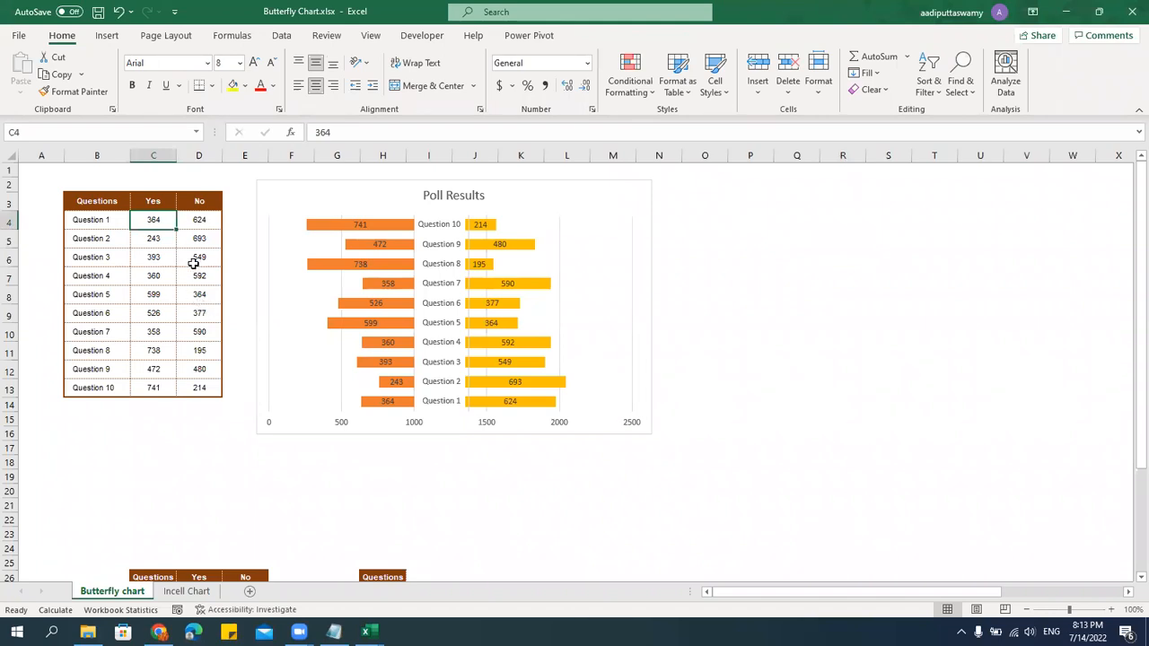
pyautogui.click(218, 223)
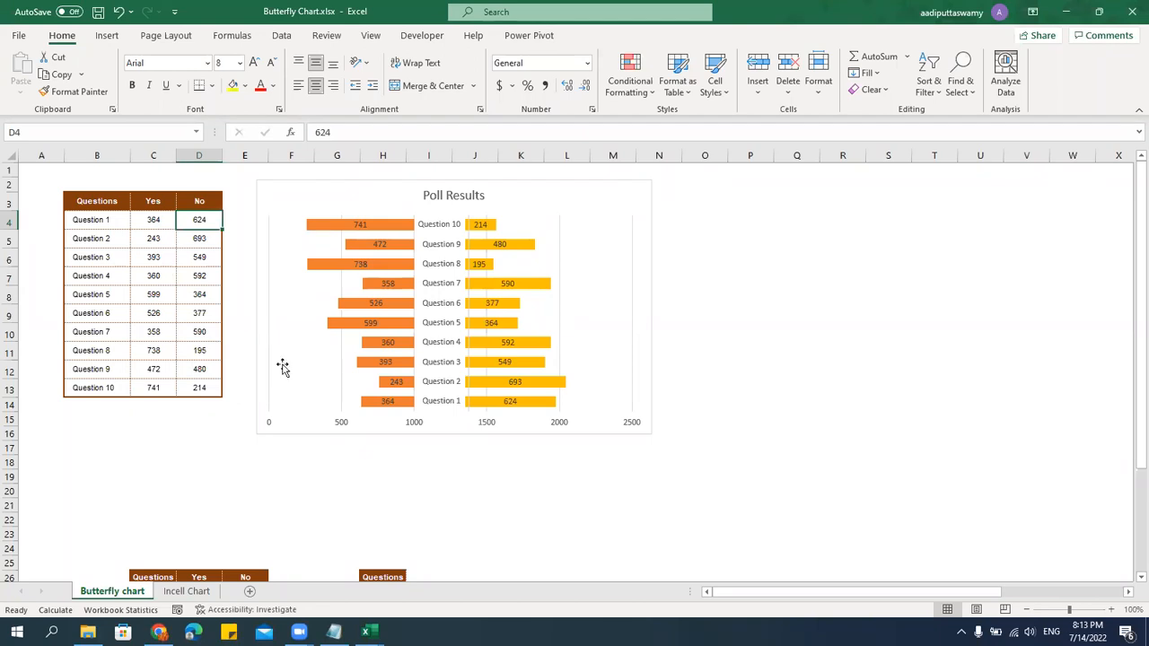
pyautogui.click(341, 256)
pyautogui.click(171, 385)
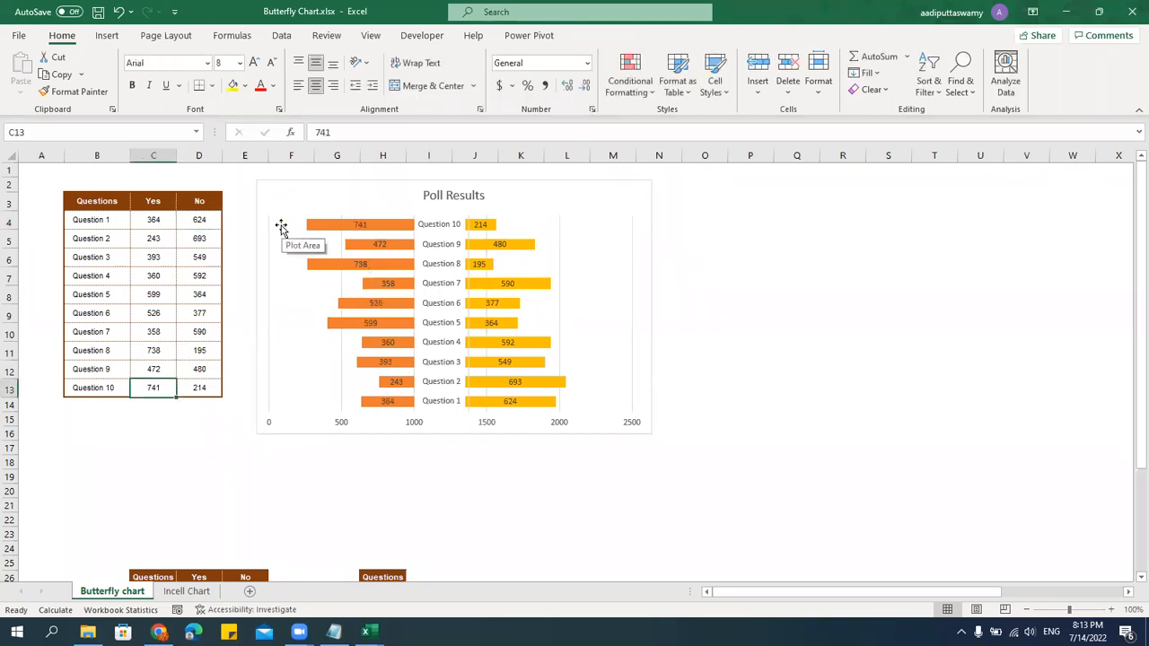
pyautogui.click(203, 389)
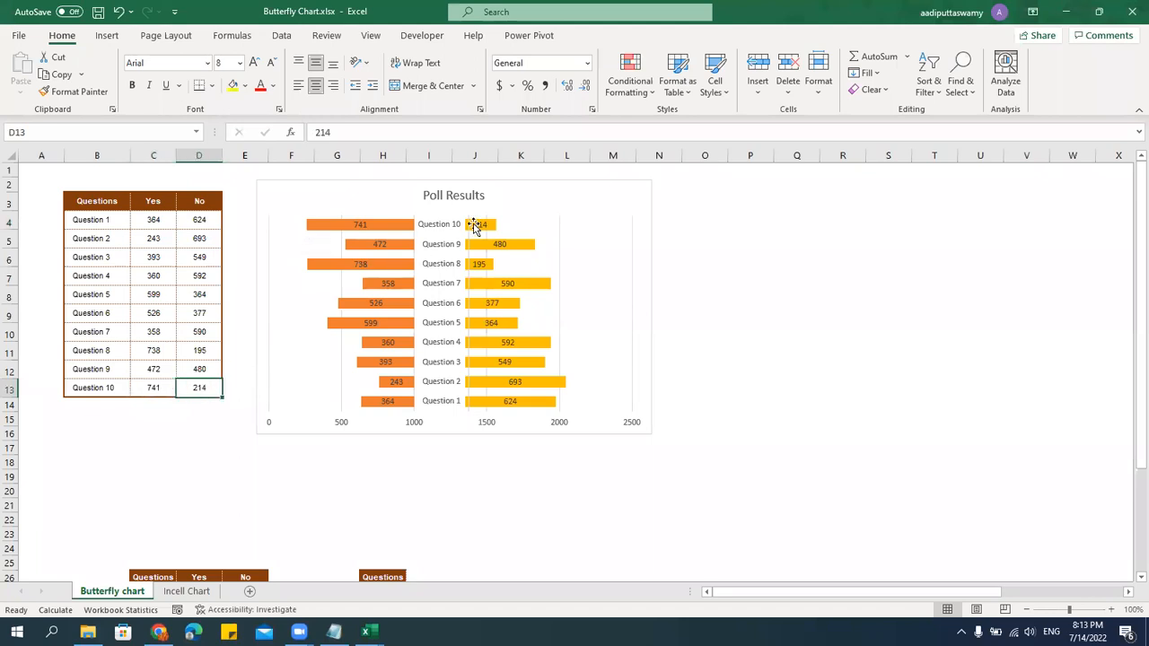
# Inspect the Poll Results chart's source table in AC3:AH13, including its Yes and No columns, and return to the chart.
pyautogui.moveTo(313, 180); pyautogui.dragTo(288, 171)
pyautogui.moveTo(769, 593); pyautogui.dragTo(1125, 594)
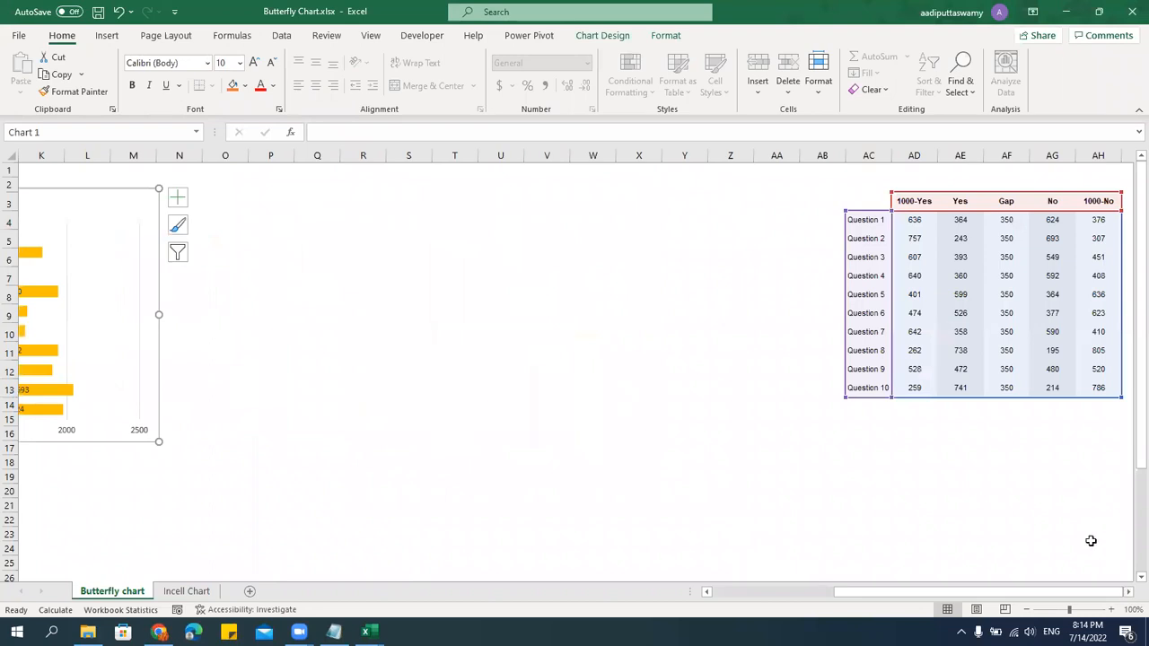
pyautogui.click(1128, 594)
pyautogui.click(1129, 594)
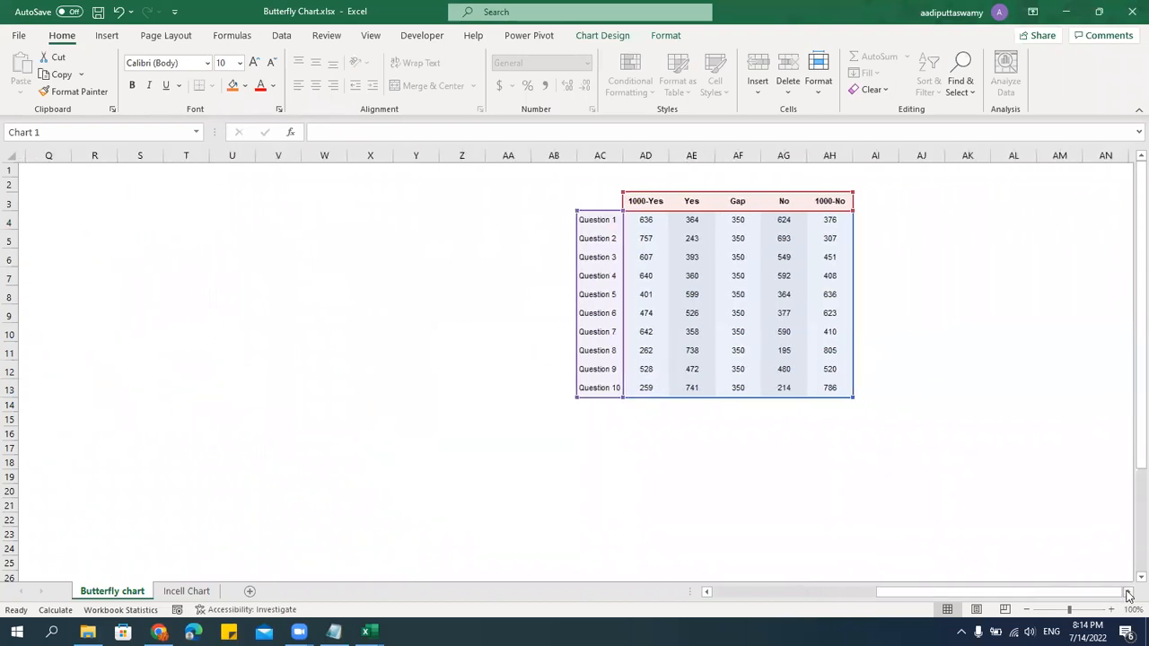
pyautogui.click(1005, 489)
pyautogui.click(547, 229)
pyautogui.moveTo(638, 222); pyautogui.dragTo(638, 388)
pyautogui.moveTo(728, 224); pyautogui.dragTo(730, 390)
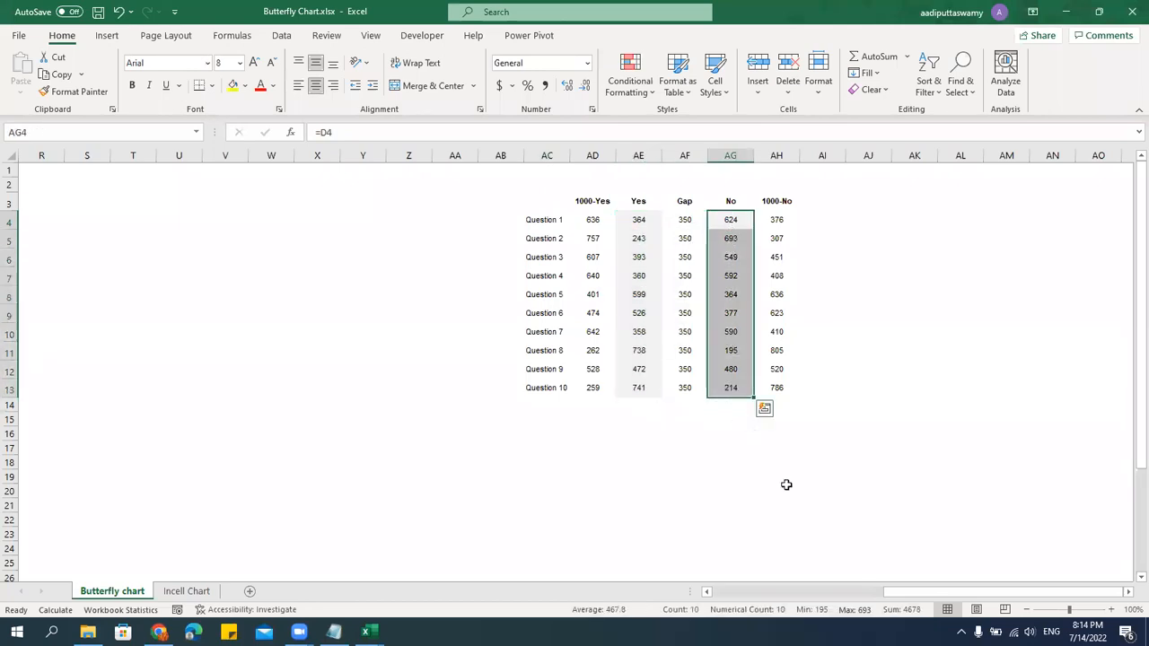
pyautogui.moveTo(897, 593); pyautogui.dragTo(722, 593)
pyautogui.click(806, 364)
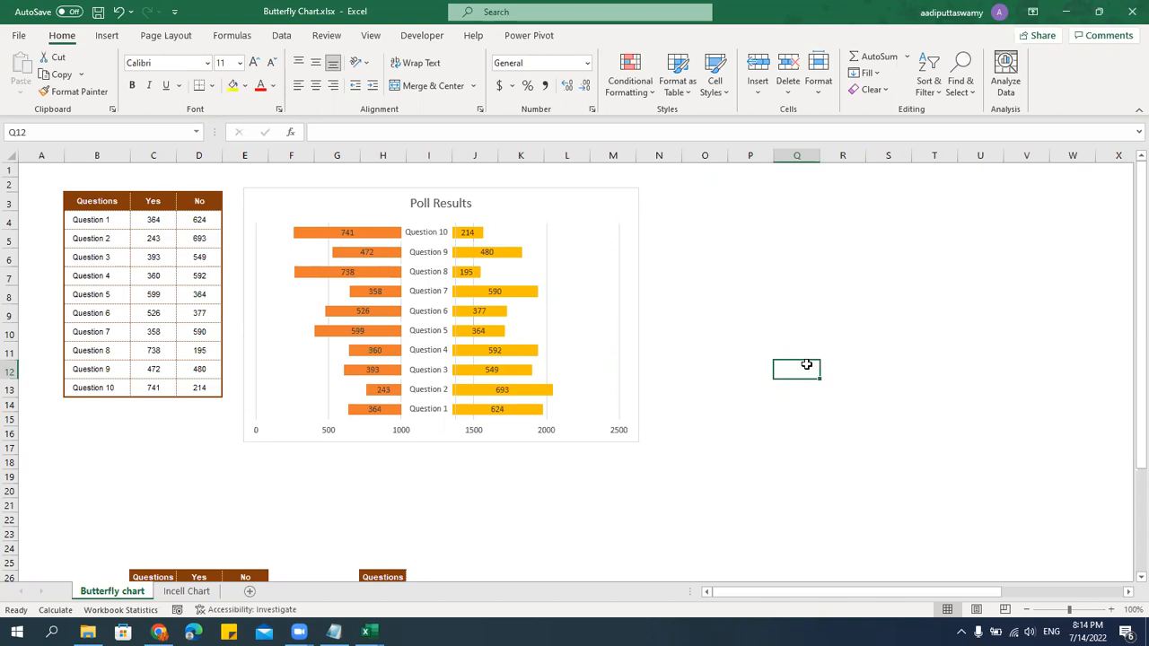
pyautogui.click(535, 204)
pyautogui.click(106, 35)
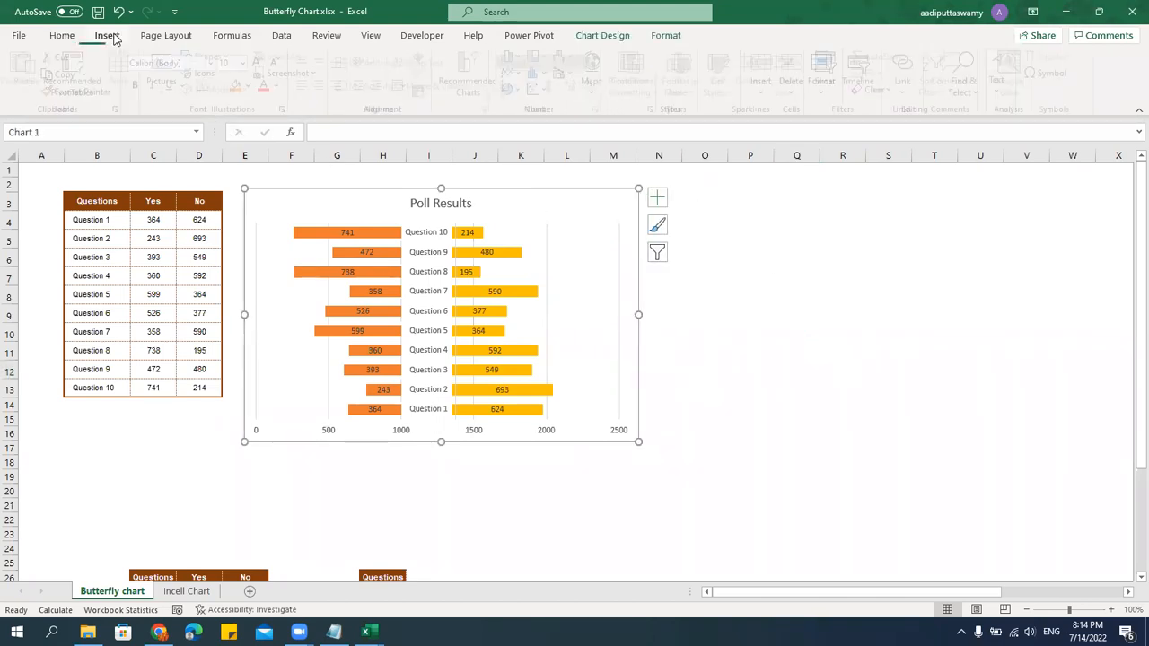
pyautogui.click(519, 57)
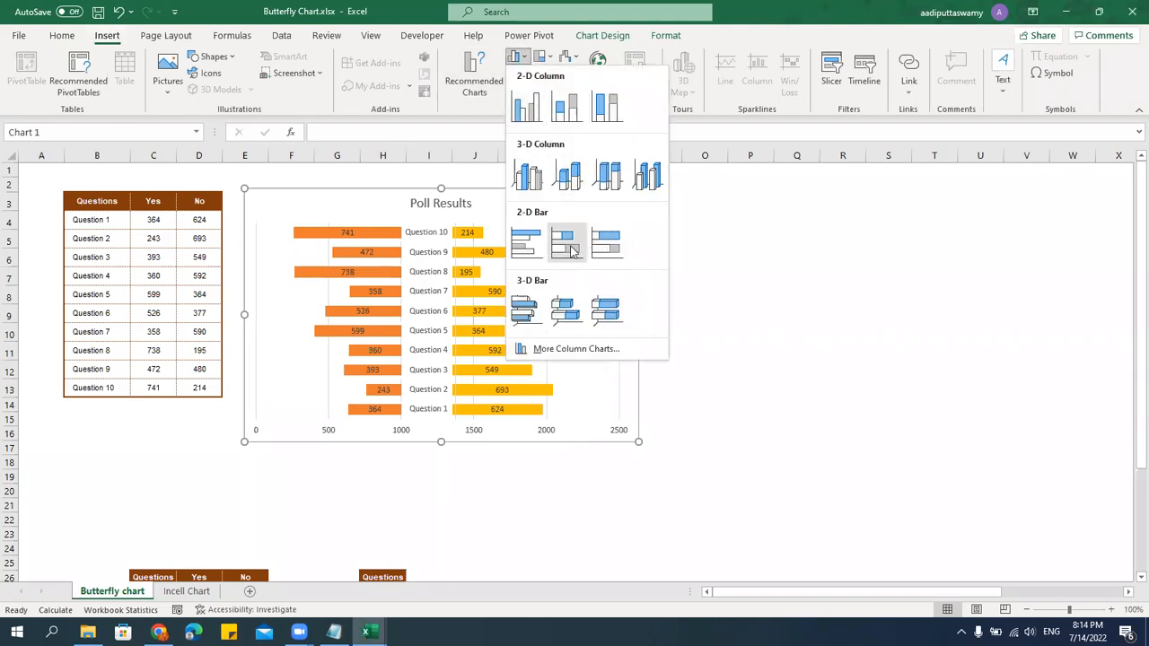
pyautogui.press('Escape')
# Insert a 2-D stacked bar chart from AC3:AH13, place it beside the Poll Results chart and enlarge it to span about columns N to Y.
pyautogui.moveTo(835, 591); pyautogui.dragTo(965, 592)
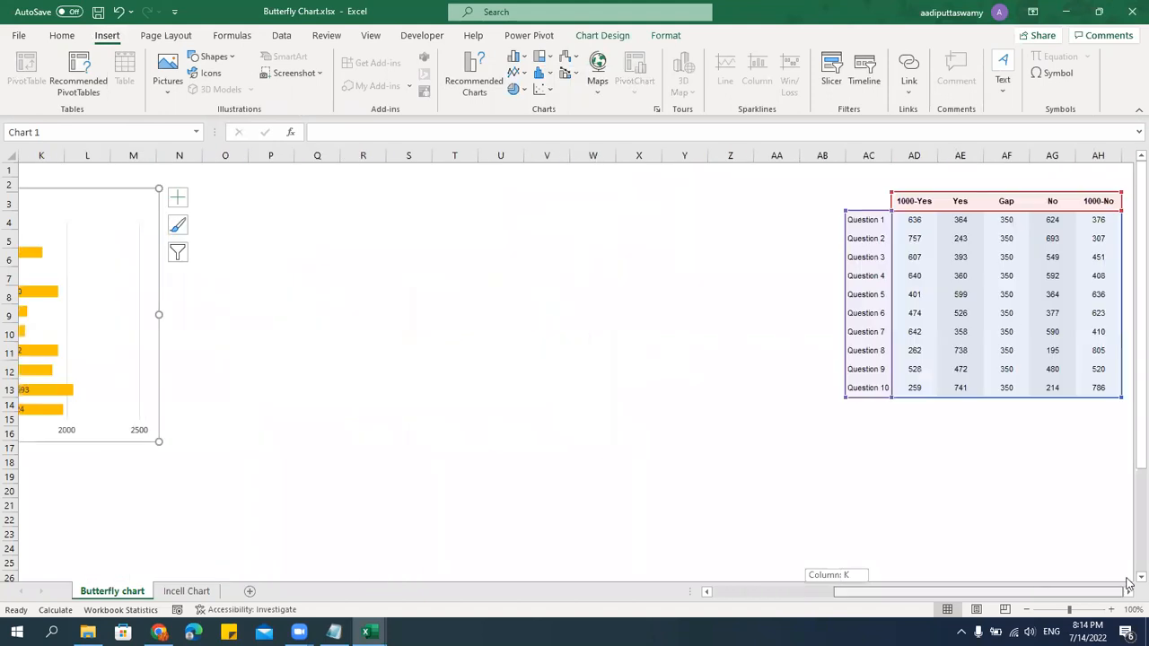
pyautogui.moveTo(868, 201); pyautogui.dragTo(1104, 389)
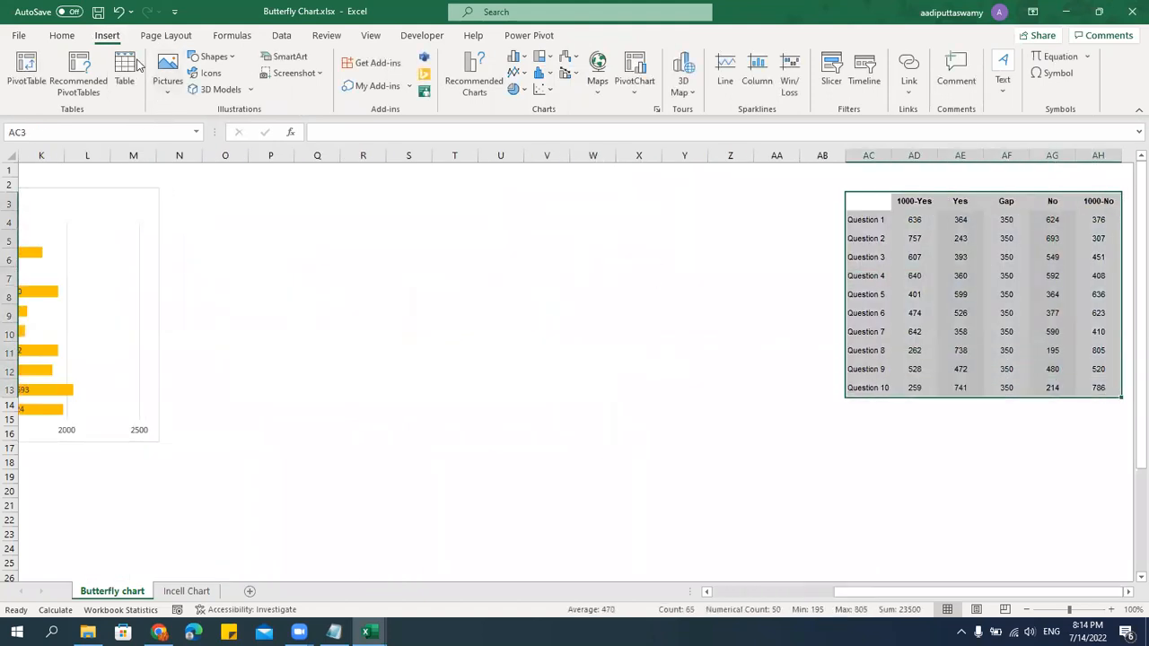
pyautogui.click(513, 57)
pyautogui.click(565, 240)
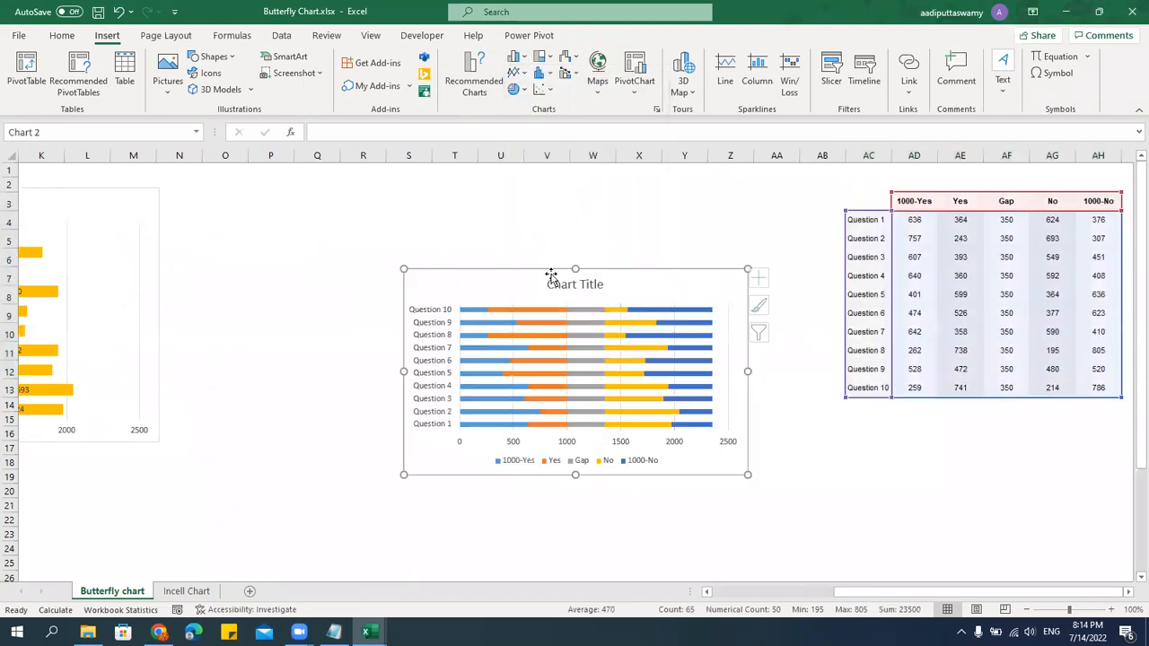
pyautogui.moveTo(530, 274); pyautogui.dragTo(311, 190)
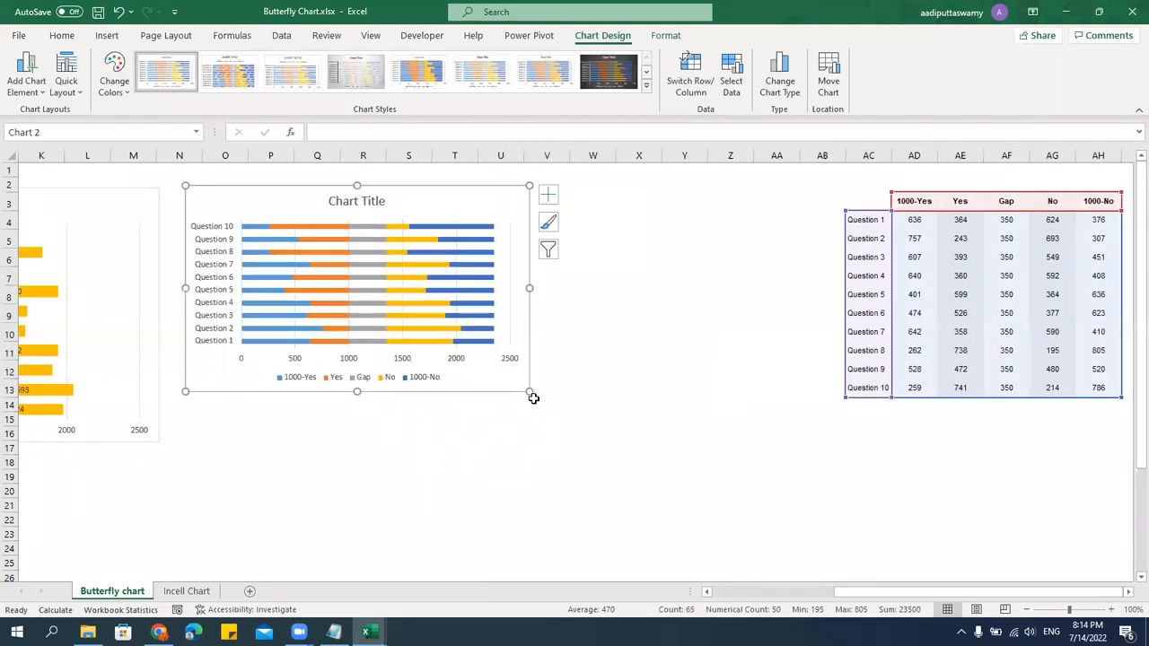
pyautogui.moveTo(529, 392); pyautogui.dragTo(689, 541)
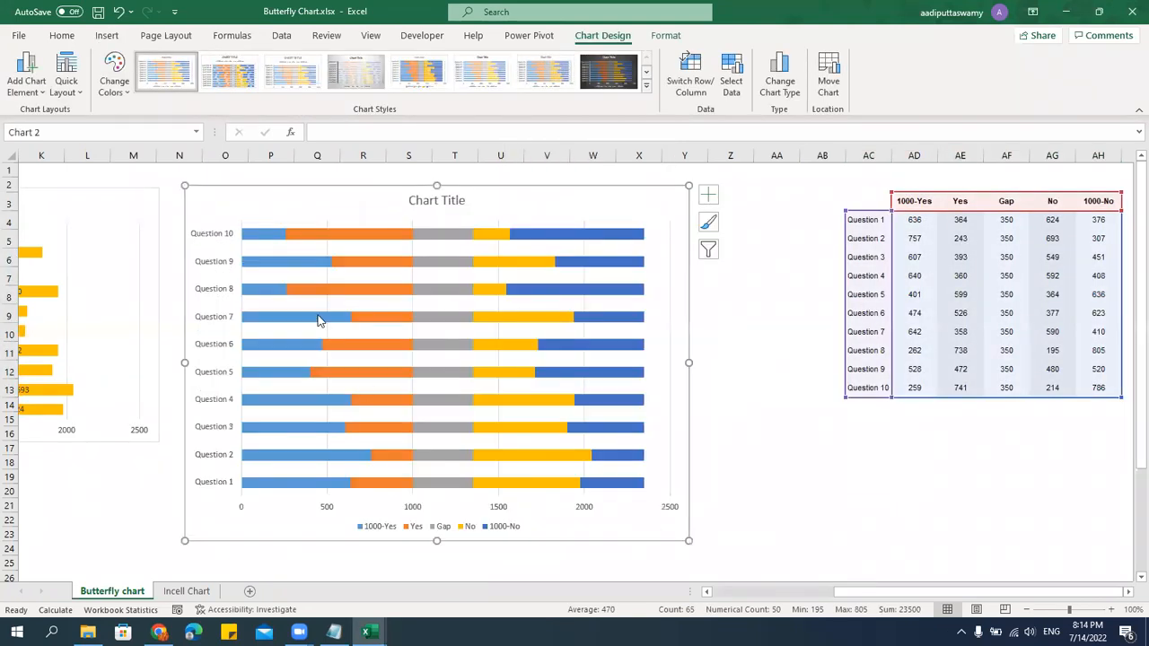
# Remove the fill from the 1000-Yes series in the new stacked bar chart.
pyautogui.click(278, 237)
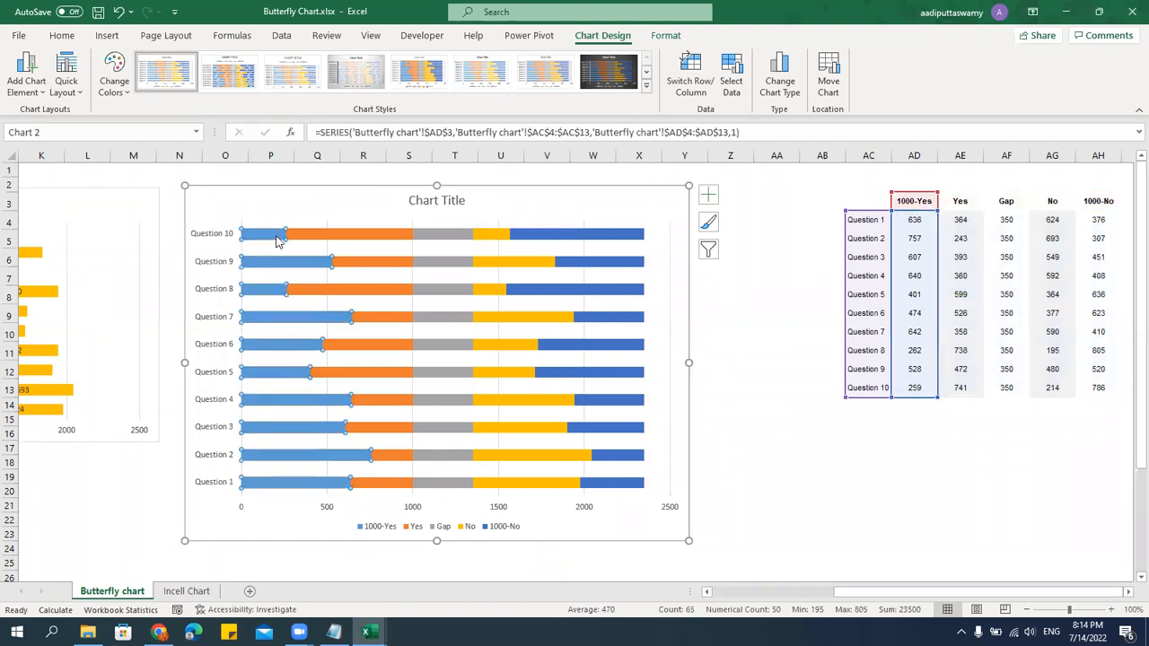
pyautogui.doubleClick(277, 237)
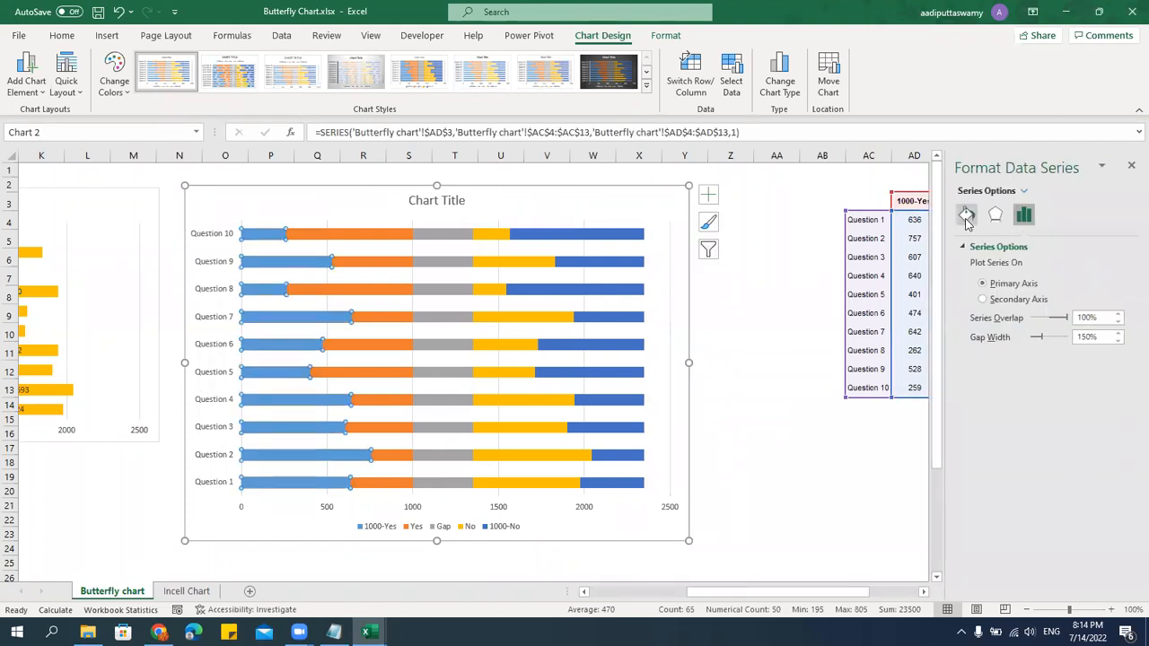
pyautogui.click(967, 221)
pyautogui.click(975, 246)
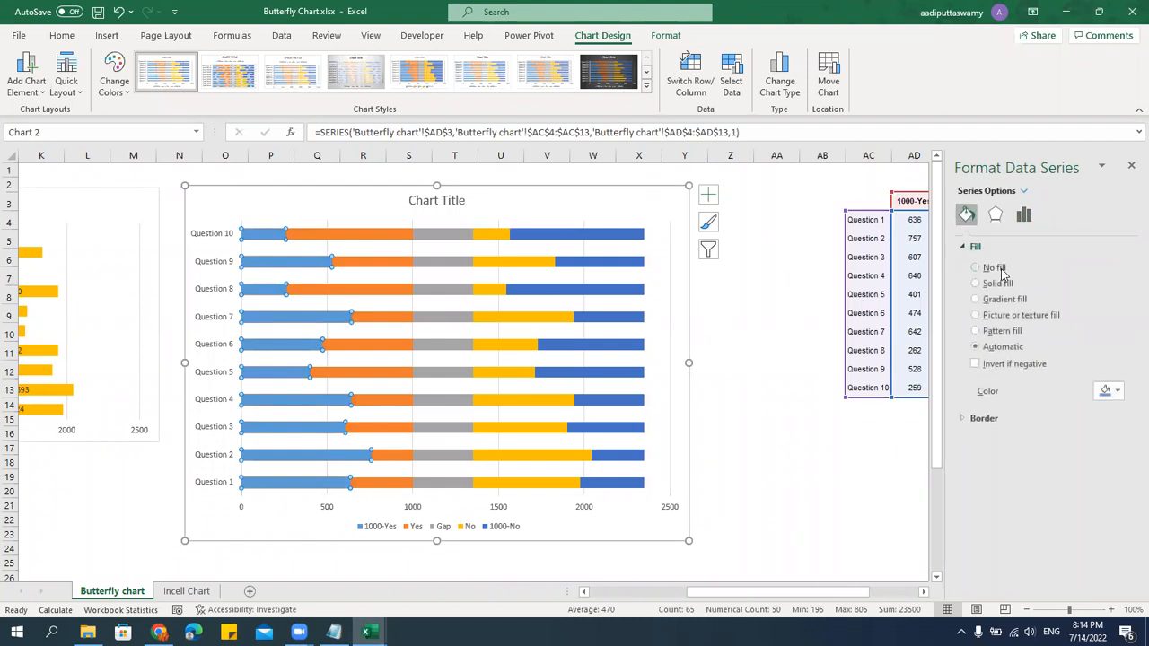
pyautogui.click(1002, 273)
# Remove the fill from the Gap and 1000-No series so only the Yes and No bars show, and deselect the chart.
pyautogui.click(431, 237)
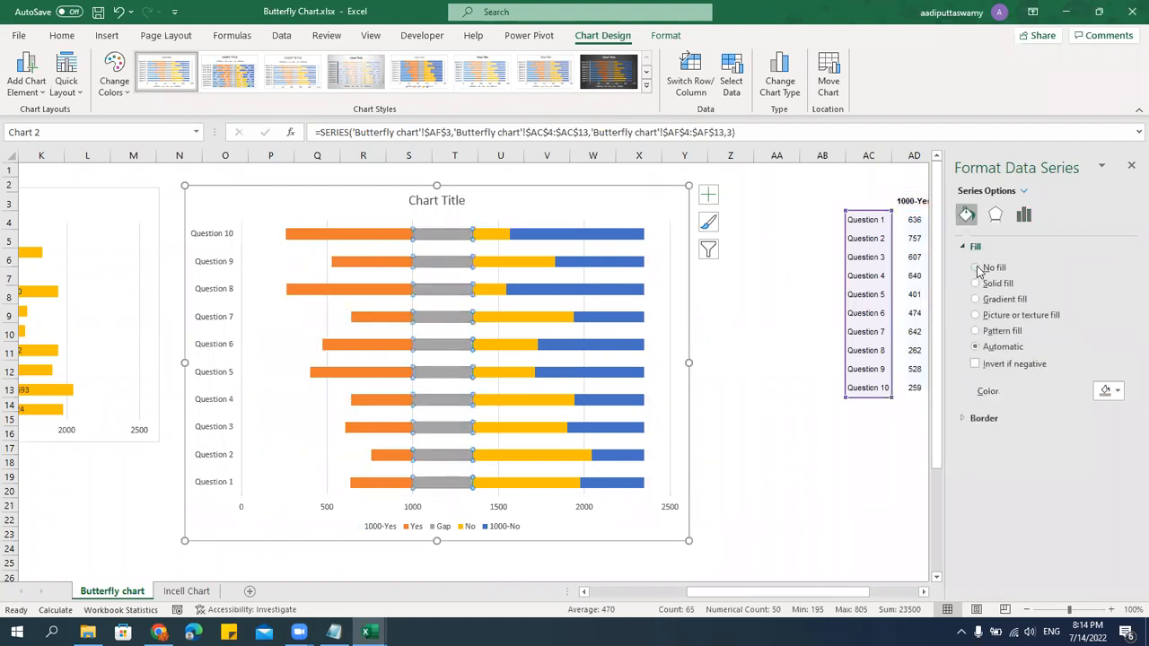
pyautogui.click(978, 269)
pyautogui.click(631, 235)
pyautogui.click(975, 269)
pyautogui.click(777, 418)
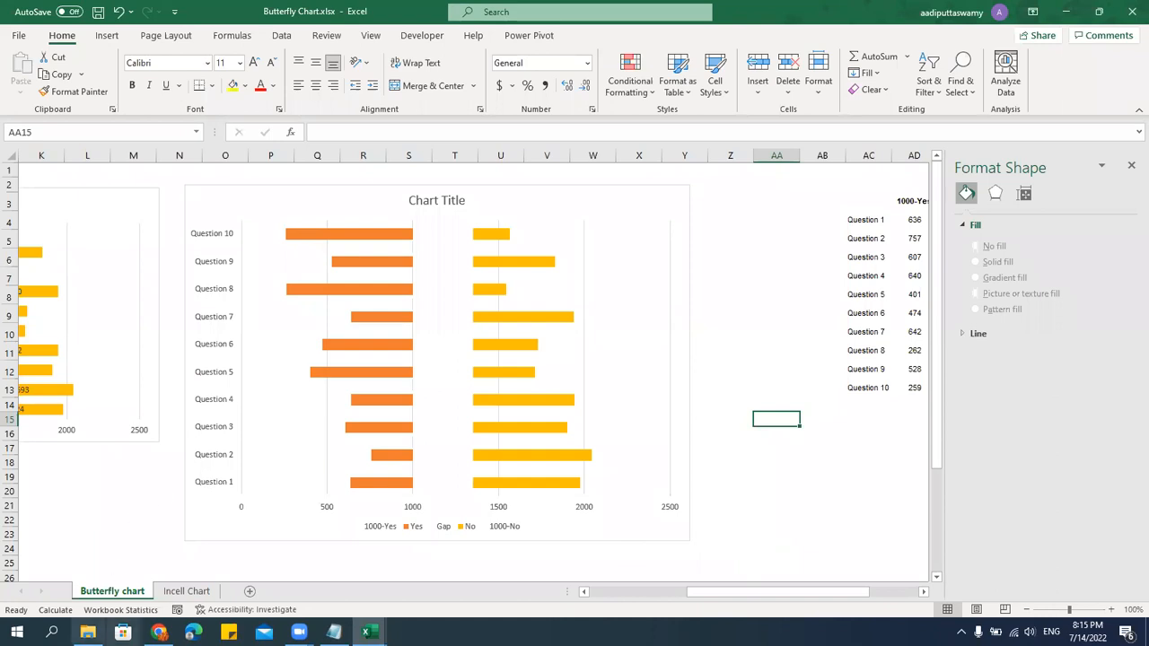
# In a new File Explorer window, look through the Advanced Excel Pro+ and Advanced Excel folders in F:\IDrive\Materials 2021 for chart files.
pyautogui.moveTo(88, 632)
pyautogui.click(105, 592)
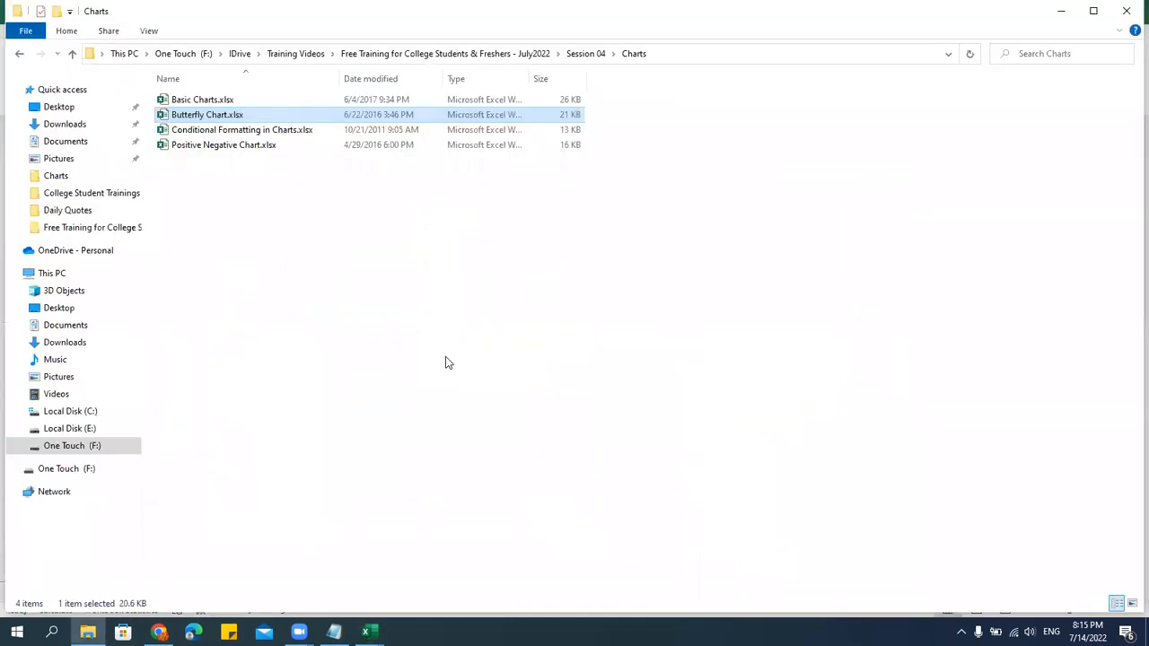
pyautogui.click(448, 362)
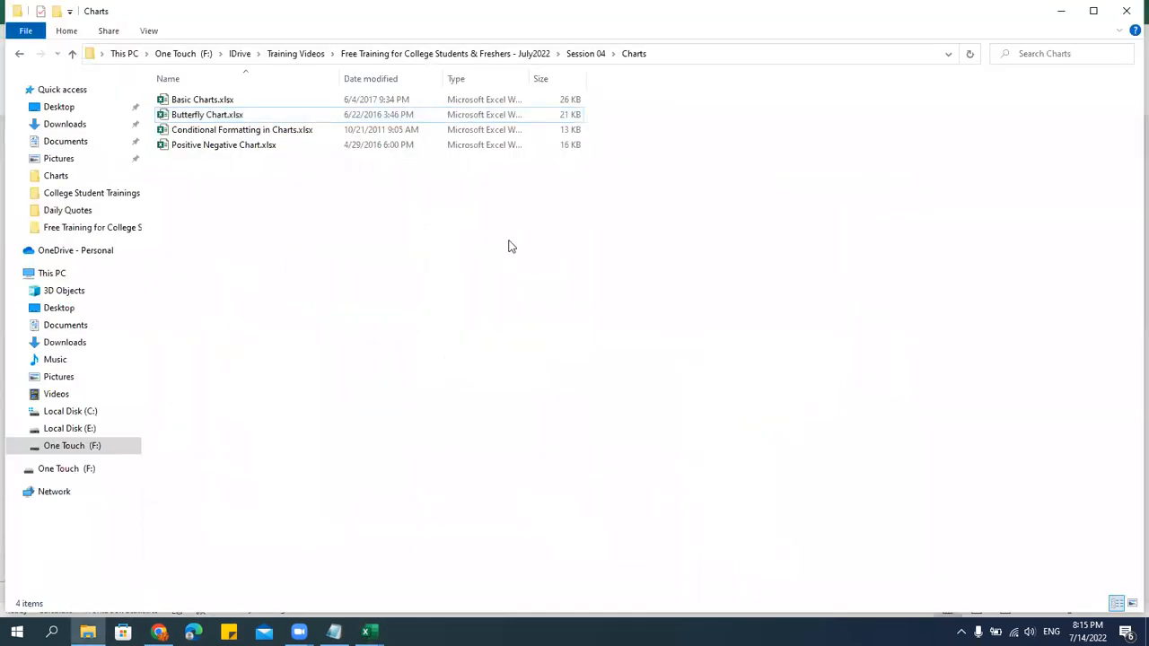
pyautogui.press('super+e')
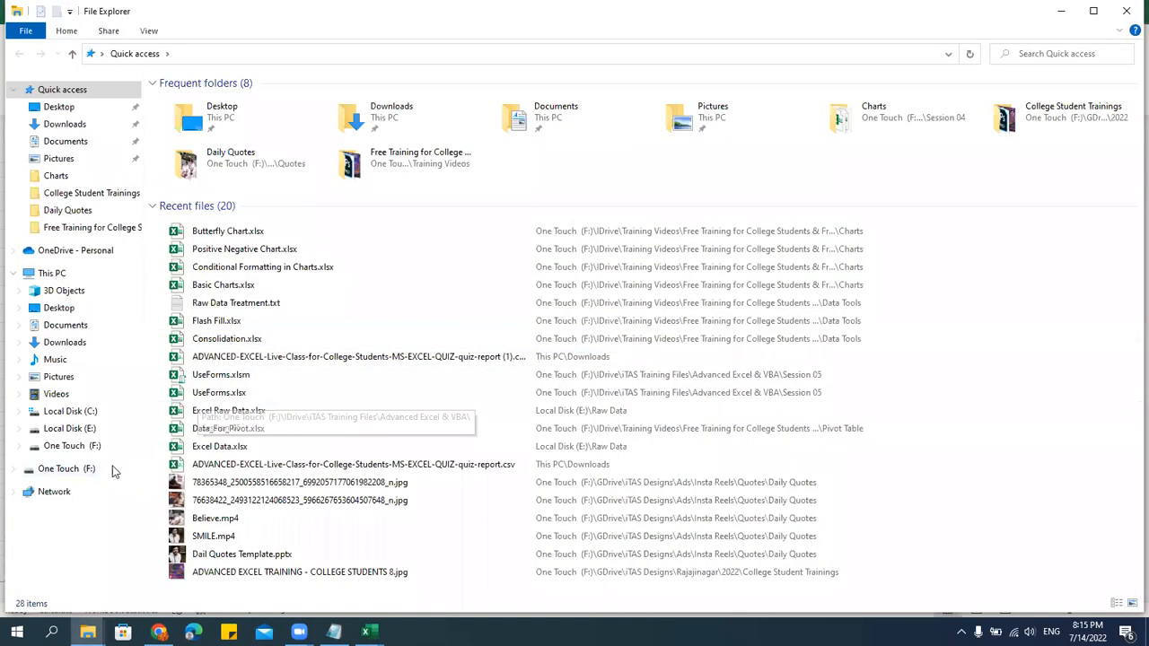
pyautogui.click(87, 445)
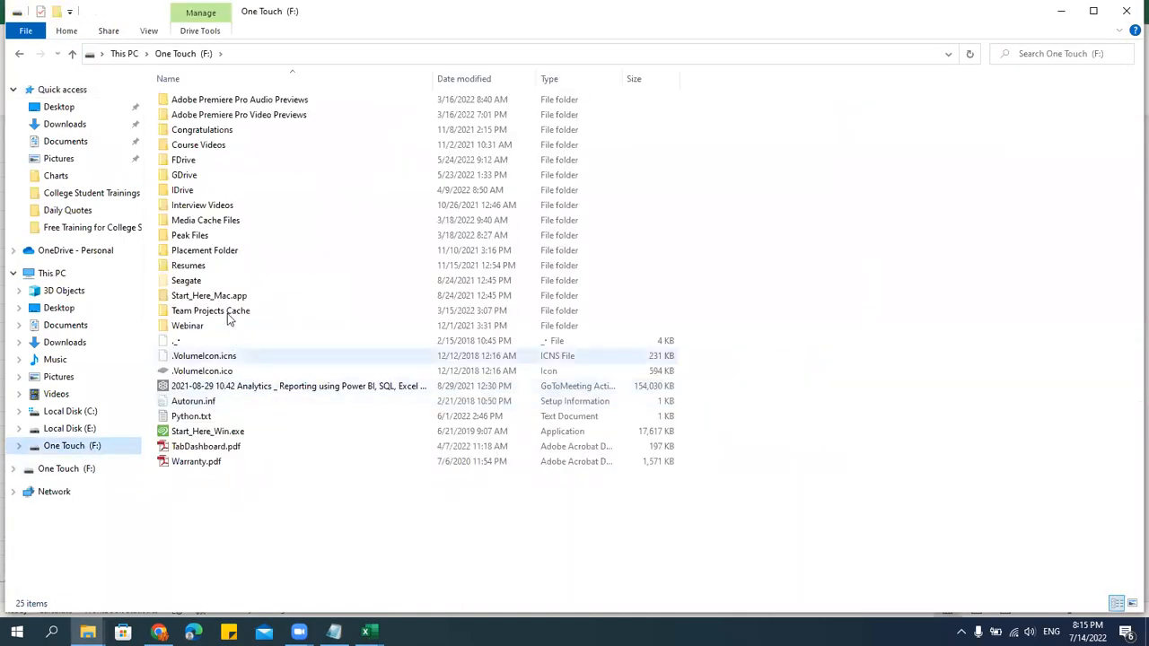
pyautogui.doubleClick(184, 191)
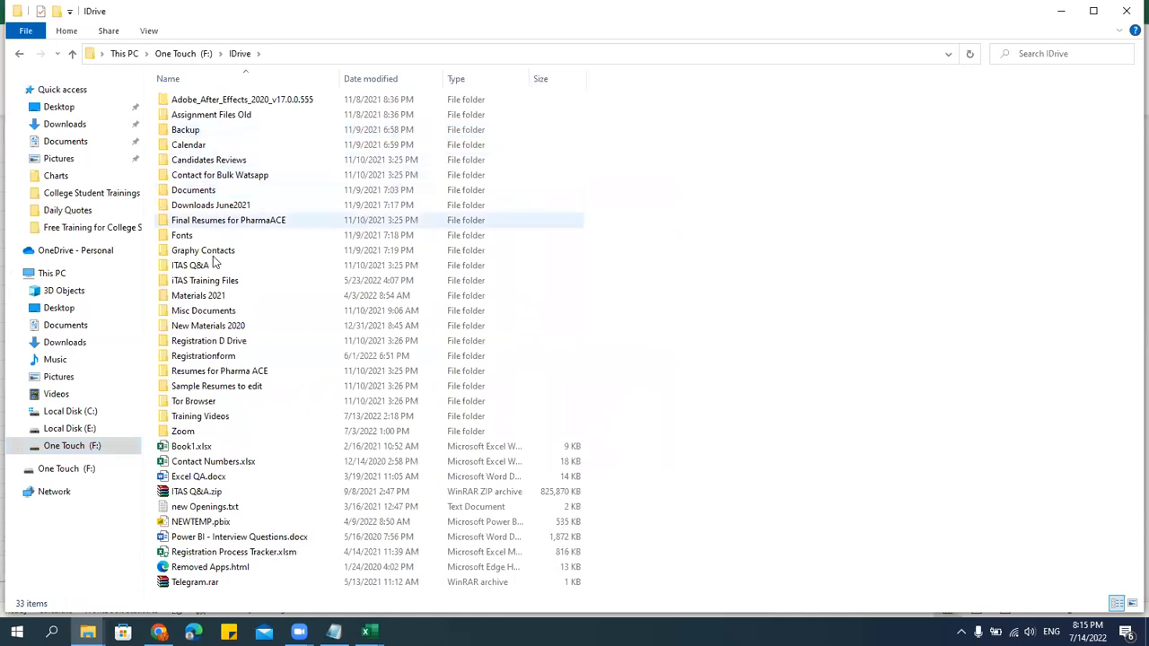
pyautogui.doubleClick(220, 296)
pyautogui.click(231, 117)
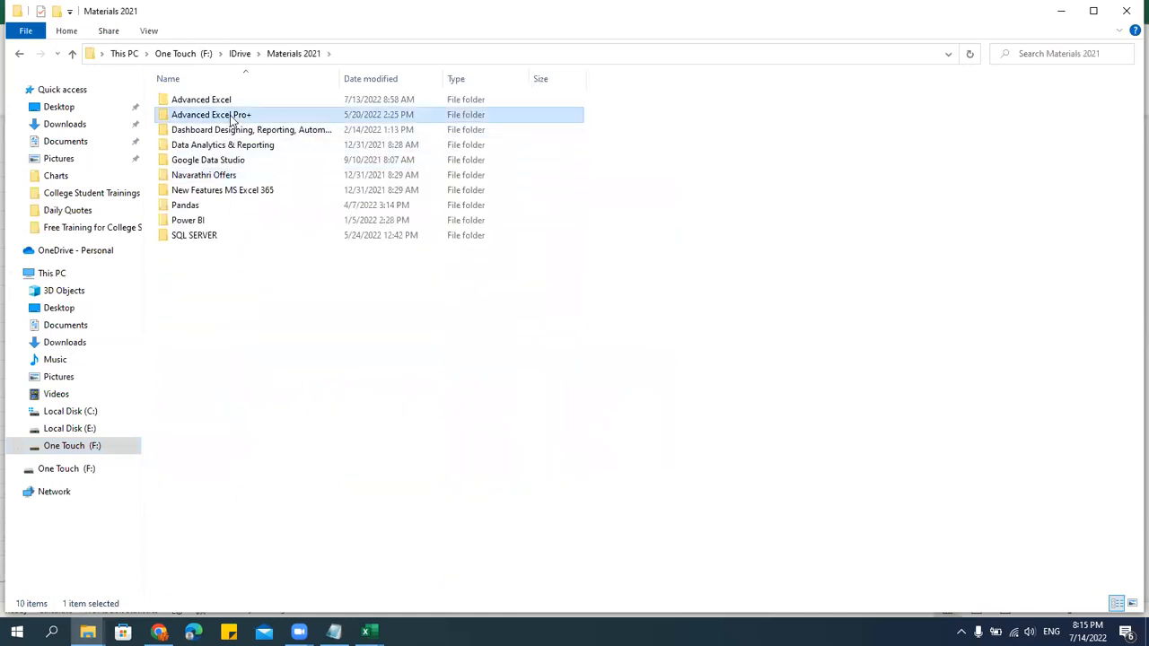
pyautogui.doubleClick(232, 117)
pyautogui.click(302, 54)
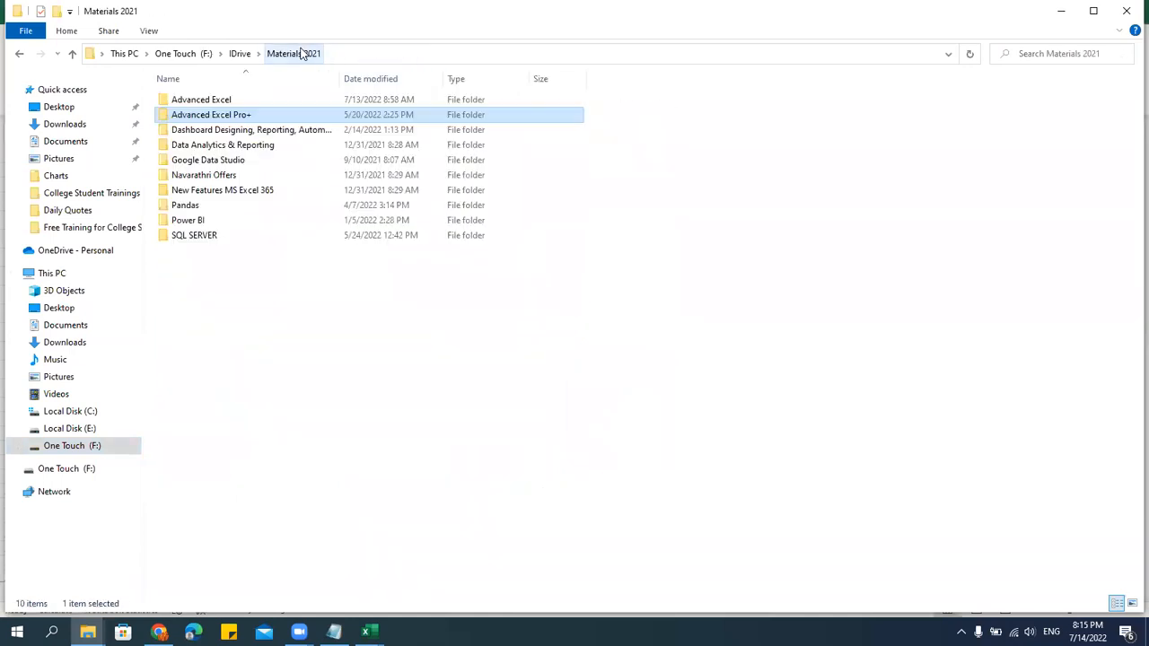
pyautogui.doubleClick(235, 101)
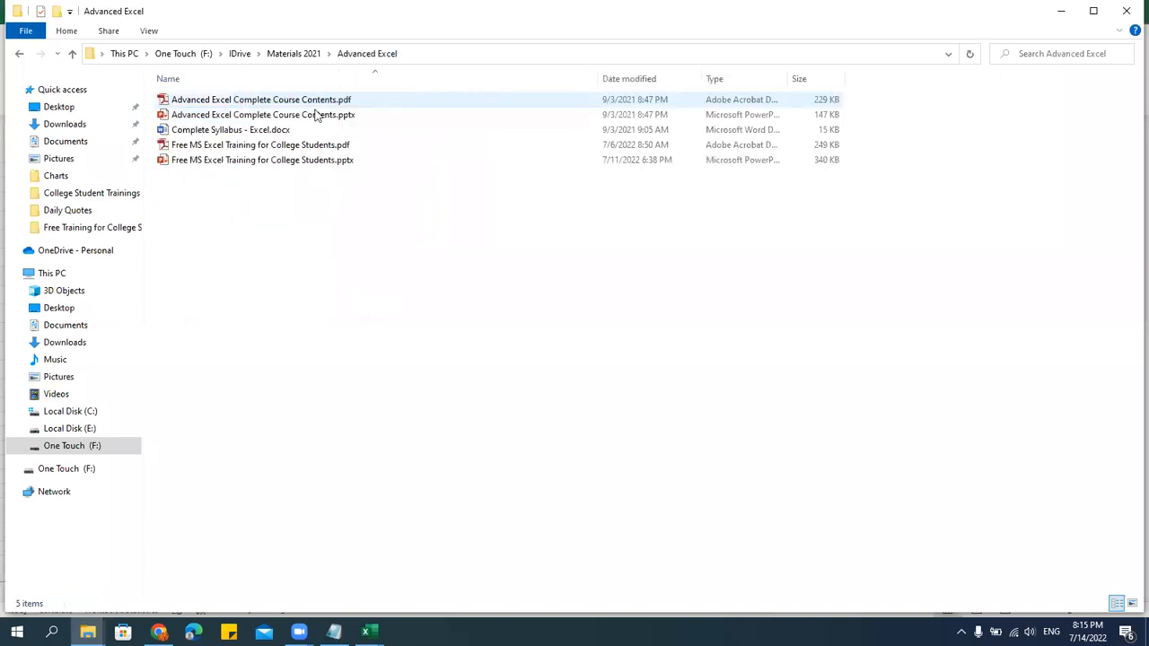
pyautogui.click(295, 53)
# Check the Session 04 folder under IDrive > iTAS Training Files > Advanced Excel & VBA and return to its parent folder.
pyautogui.click(241, 54)
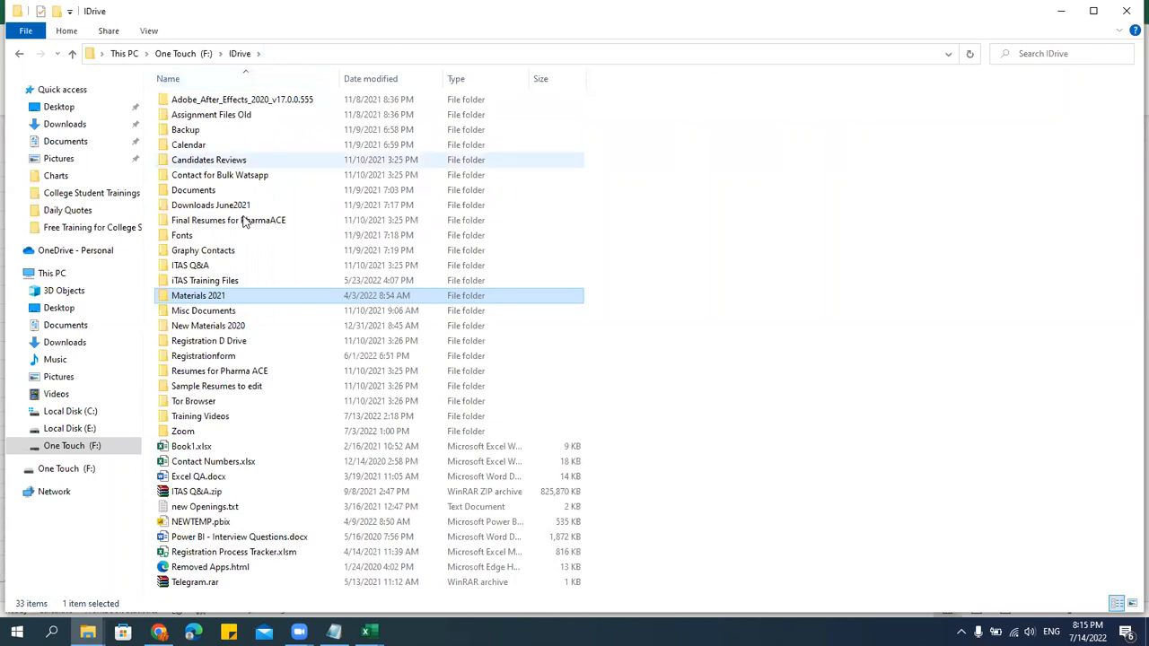
pyautogui.doubleClick(224, 282)
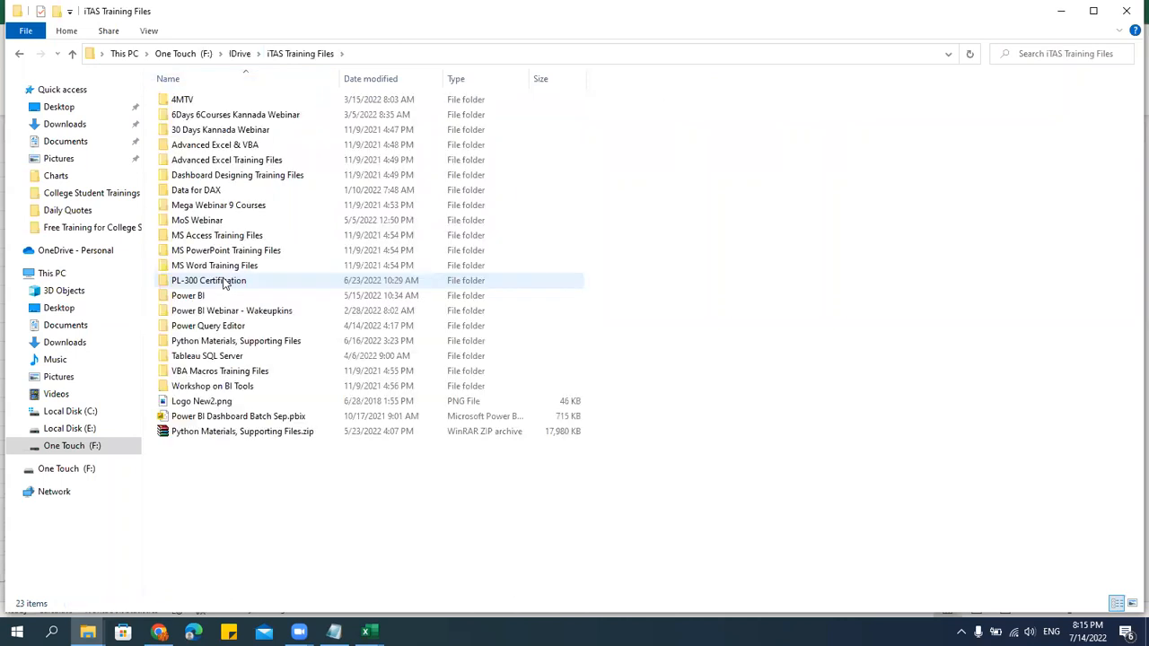
pyautogui.doubleClick(244, 147)
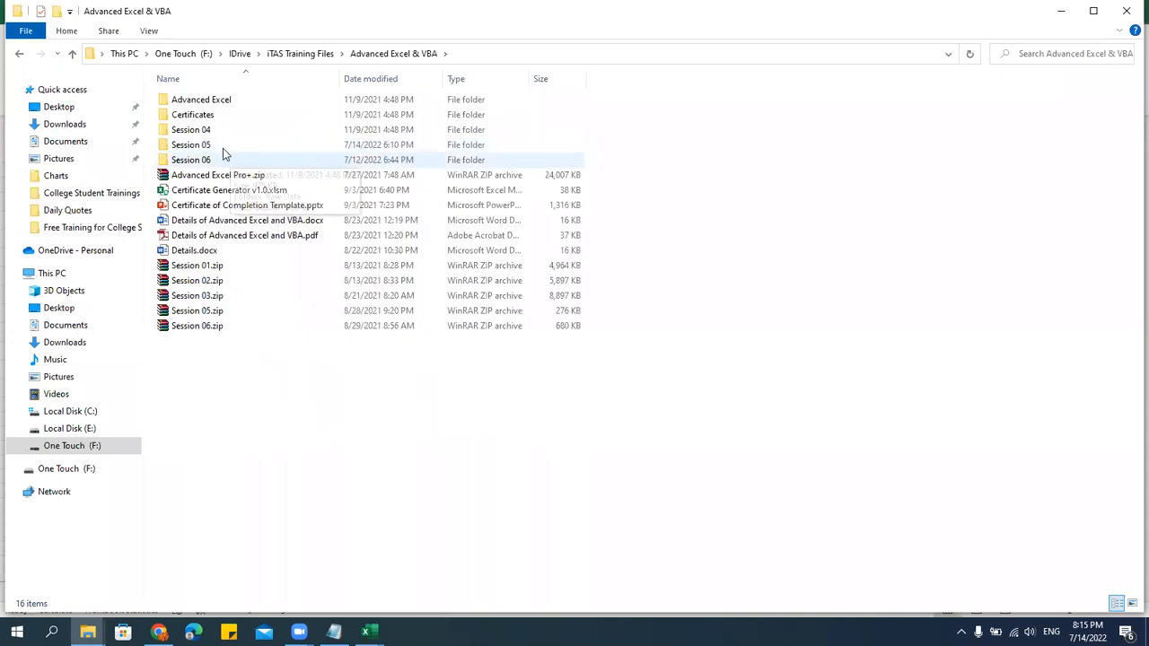
pyautogui.doubleClick(222, 135)
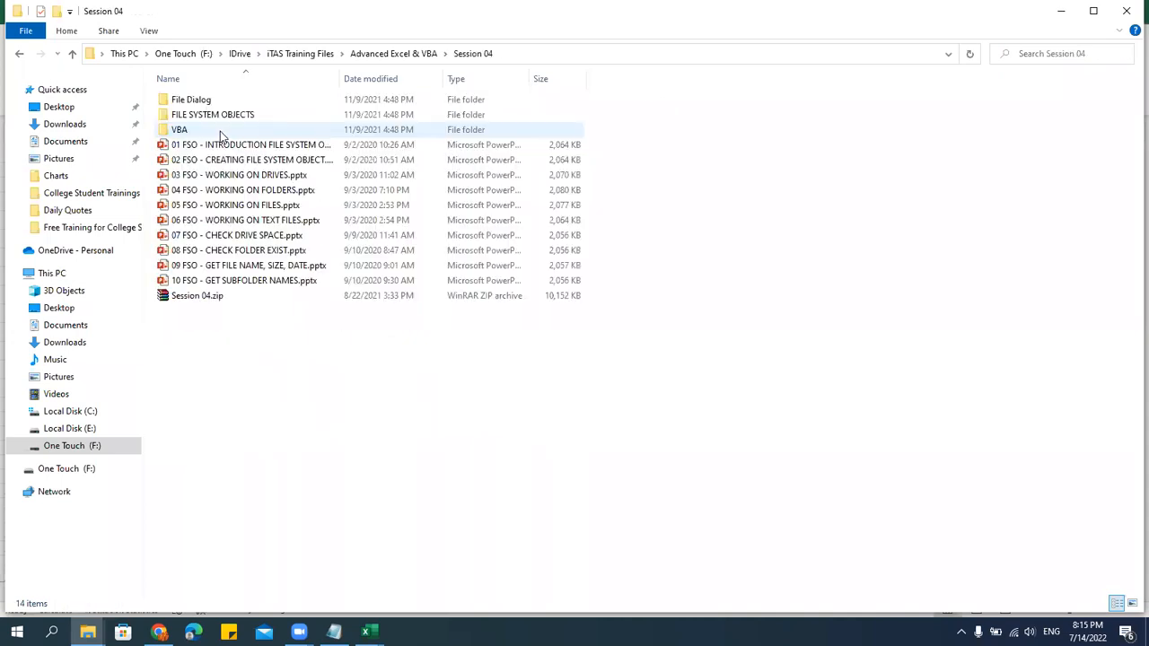
pyautogui.click(386, 56)
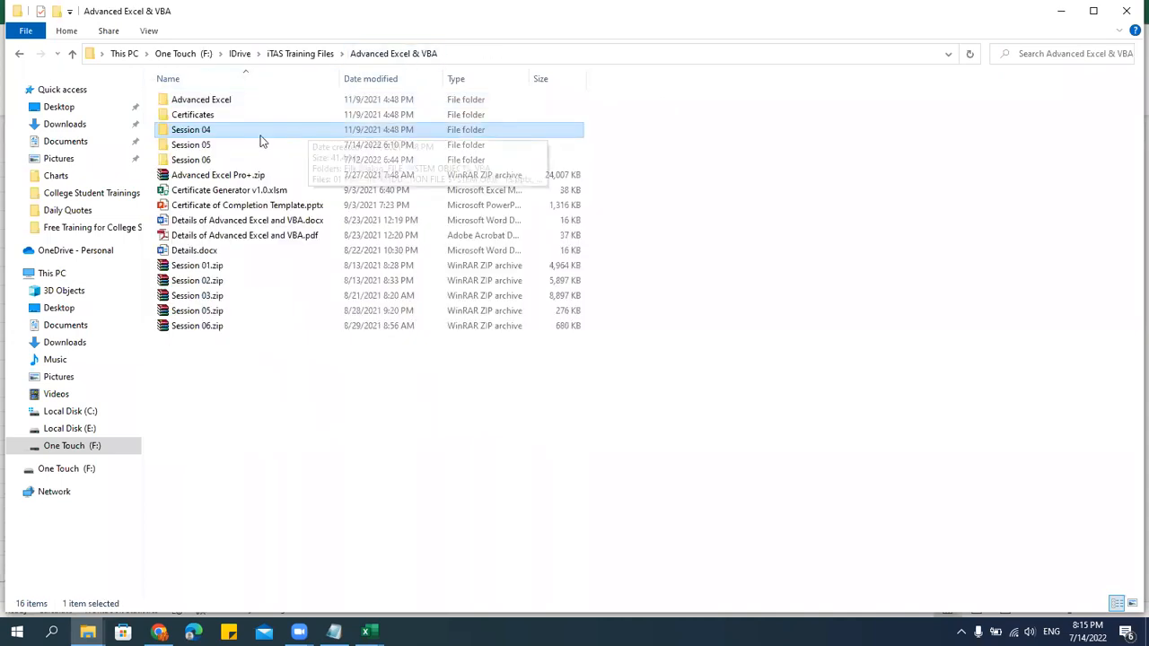
# Check UseForms.xlsm from the Session 05 folder and close the workbook again.
pyautogui.click(224, 148)
pyautogui.doubleClick(224, 148)
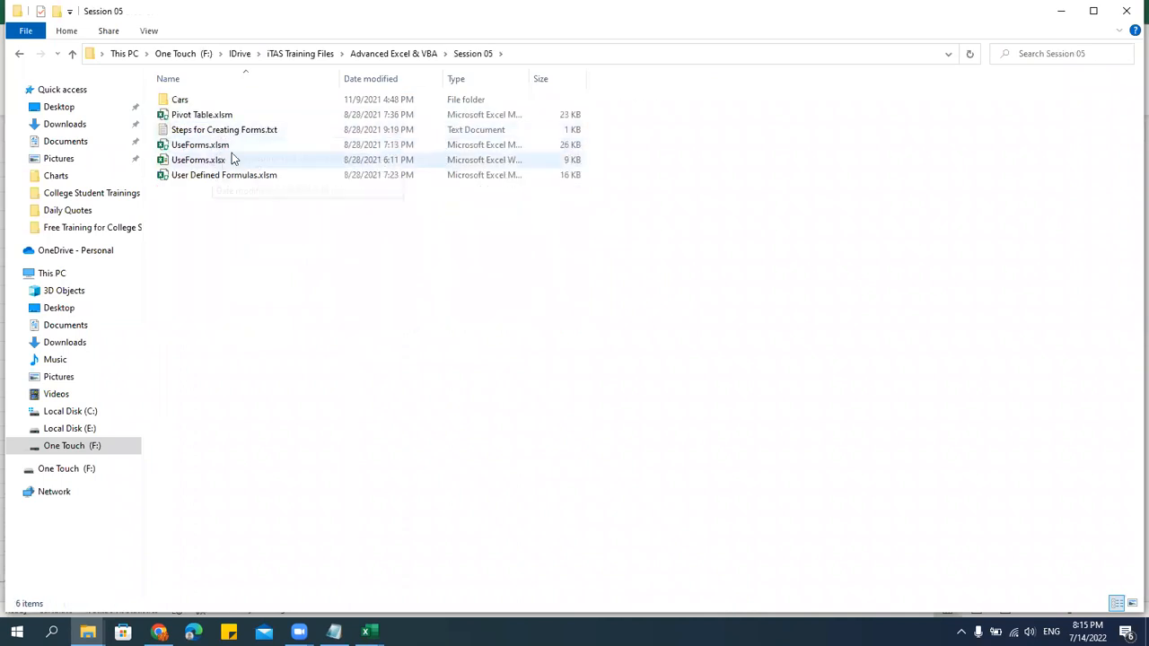
pyautogui.click(226, 148)
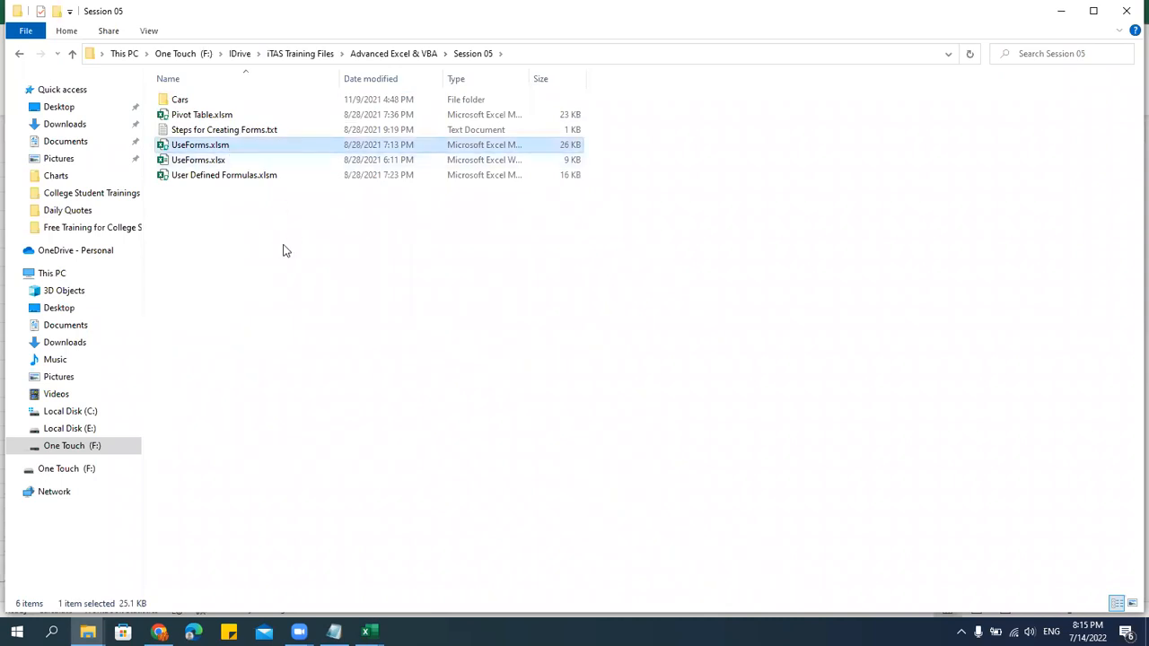
pyautogui.hotkey('alt', 'Tab')
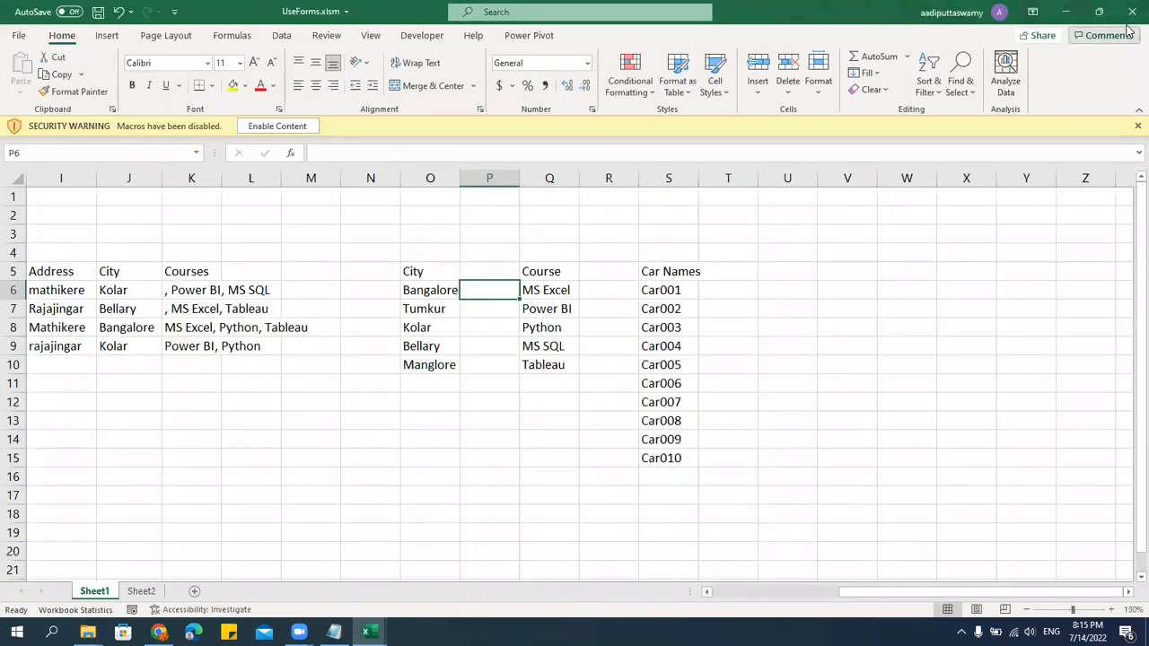
pyautogui.click(1132, 12)
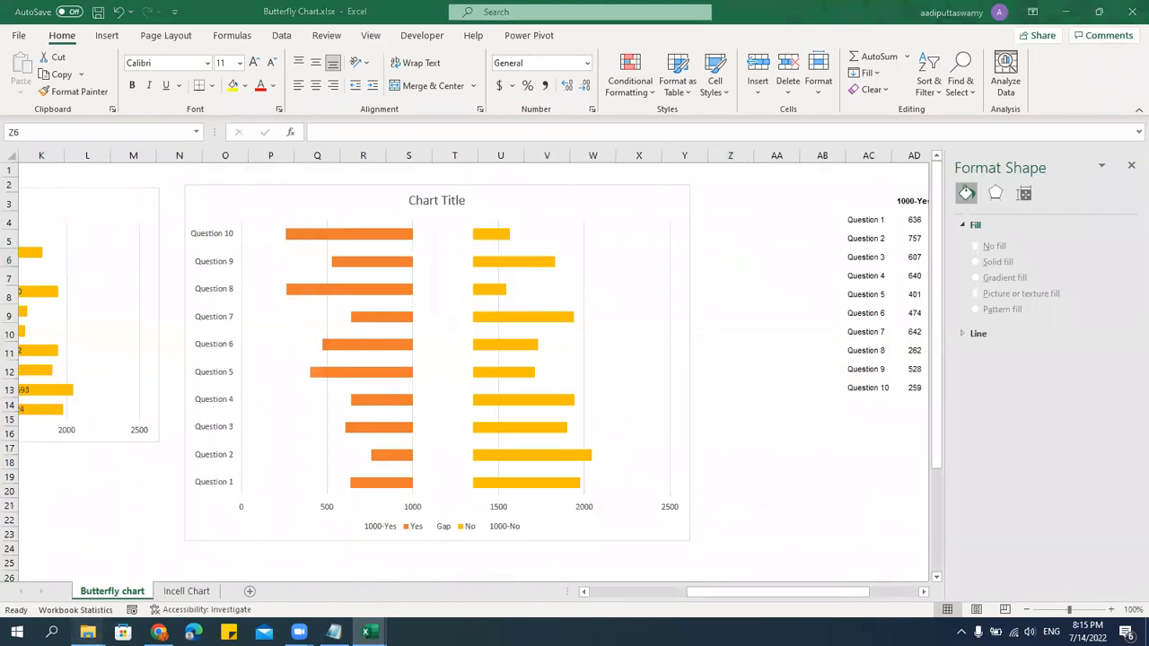
# Return to File Explorer and open the 13 - ADVANCED CHARTS folder under Advanced Excel & VBA > Advanced Excel.
pyautogui.moveTo(88, 632)
pyautogui.click(224, 577)
pyautogui.click(395, 58)
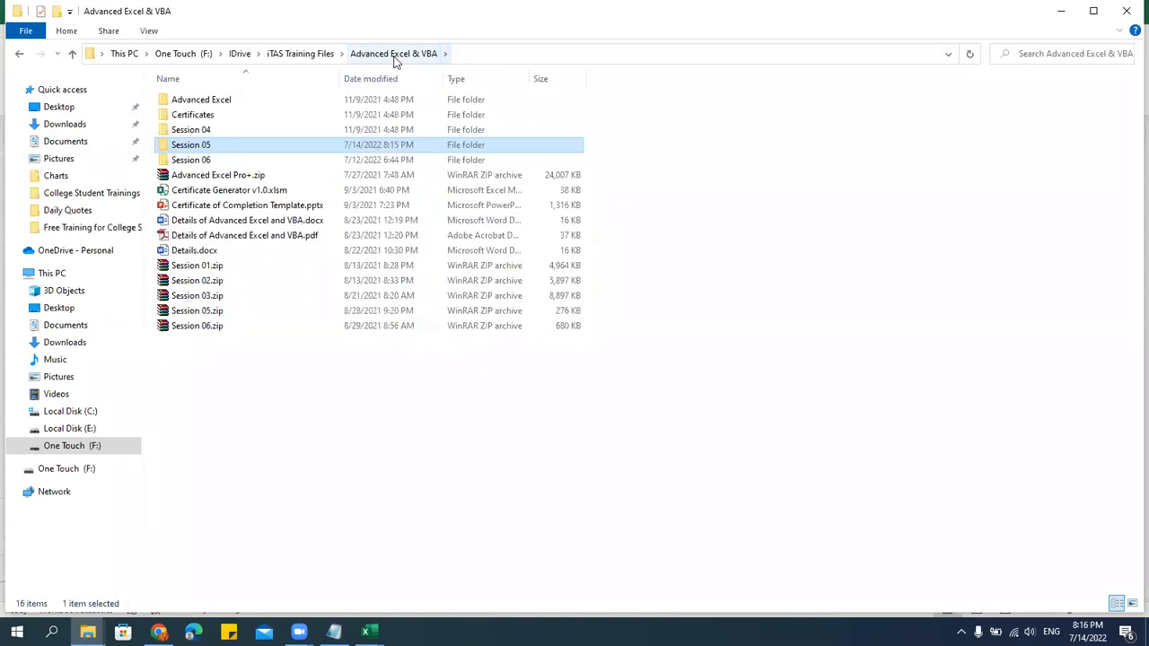
pyautogui.doubleClick(253, 104)
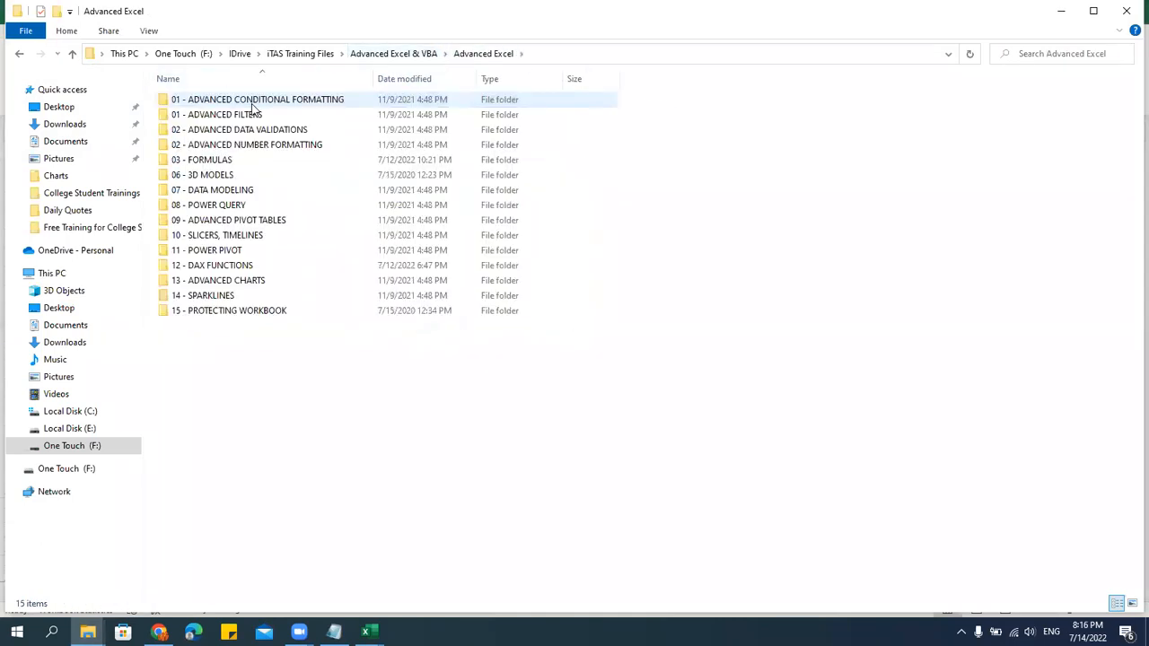
pyautogui.click(237, 283)
pyautogui.doubleClick(237, 285)
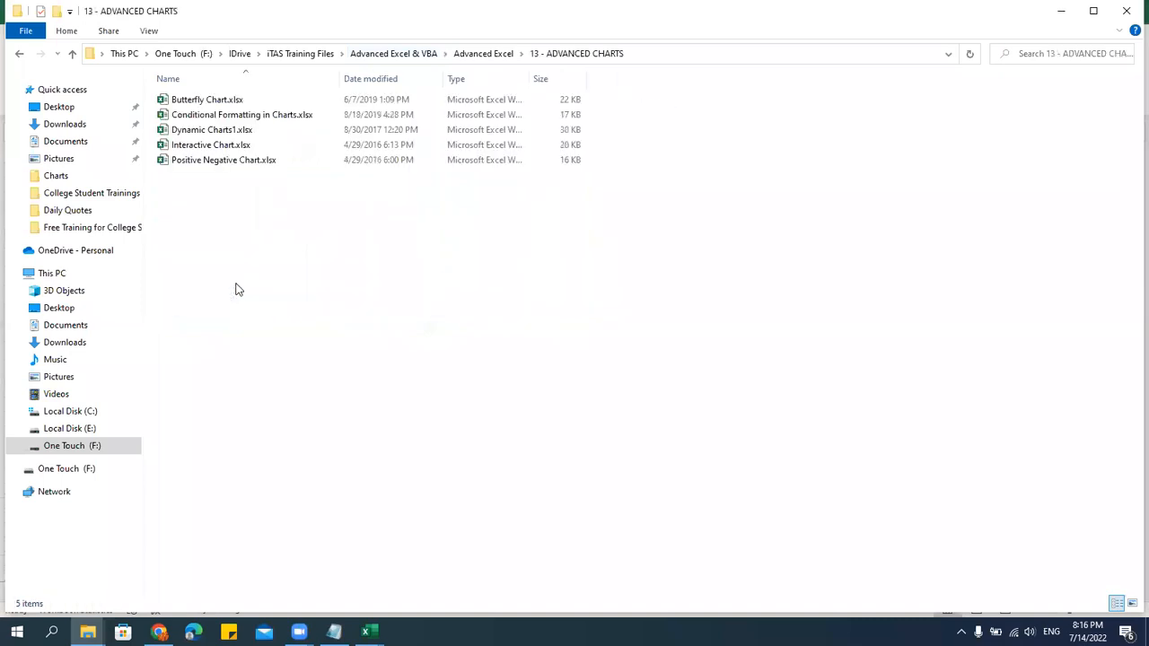
# Open Dynamic Charts1.xlsx, show the Sales Overview chart on Sheet1 and enable editing.
pyautogui.doubleClick(242, 130)
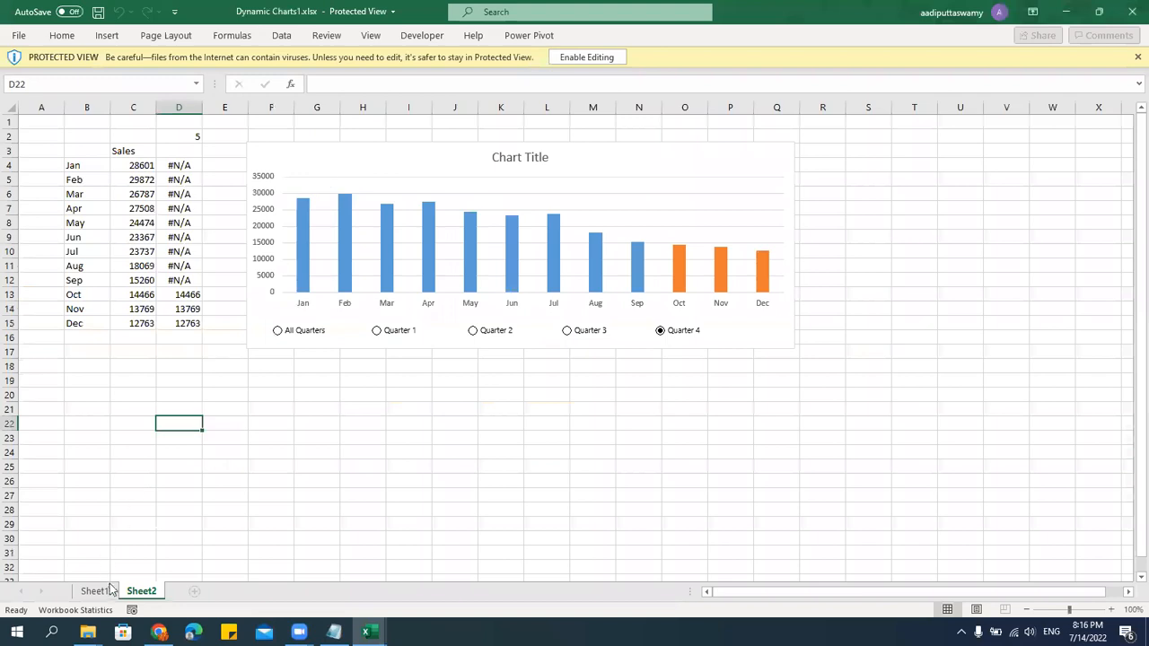
pyautogui.click(111, 588)
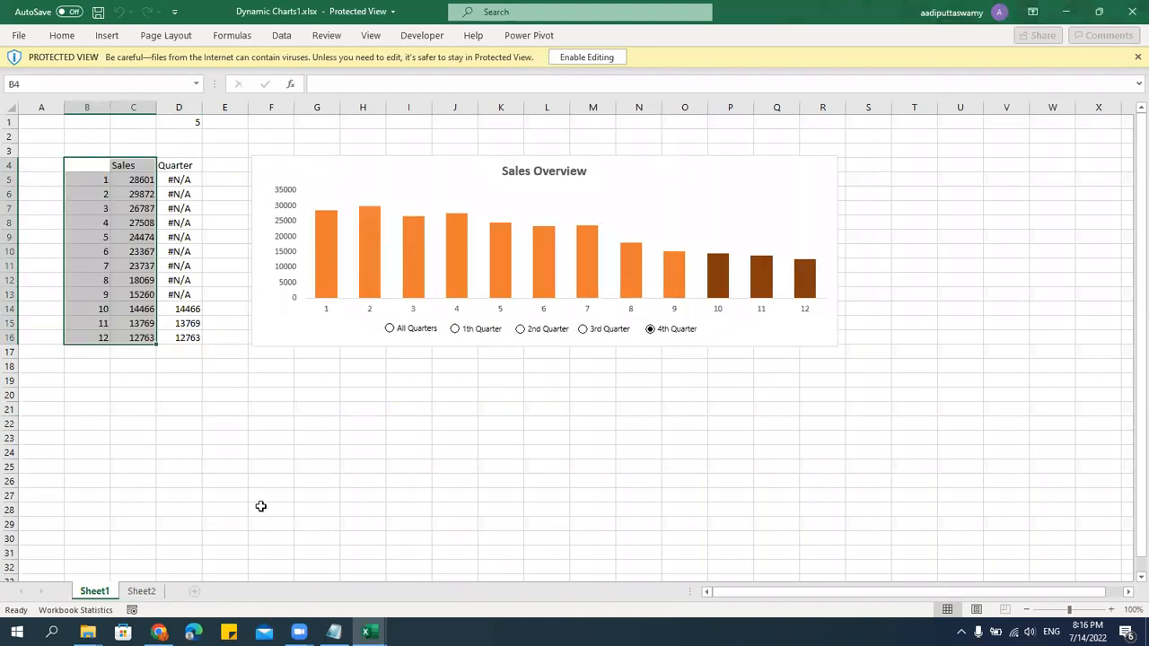
pyautogui.click(503, 465)
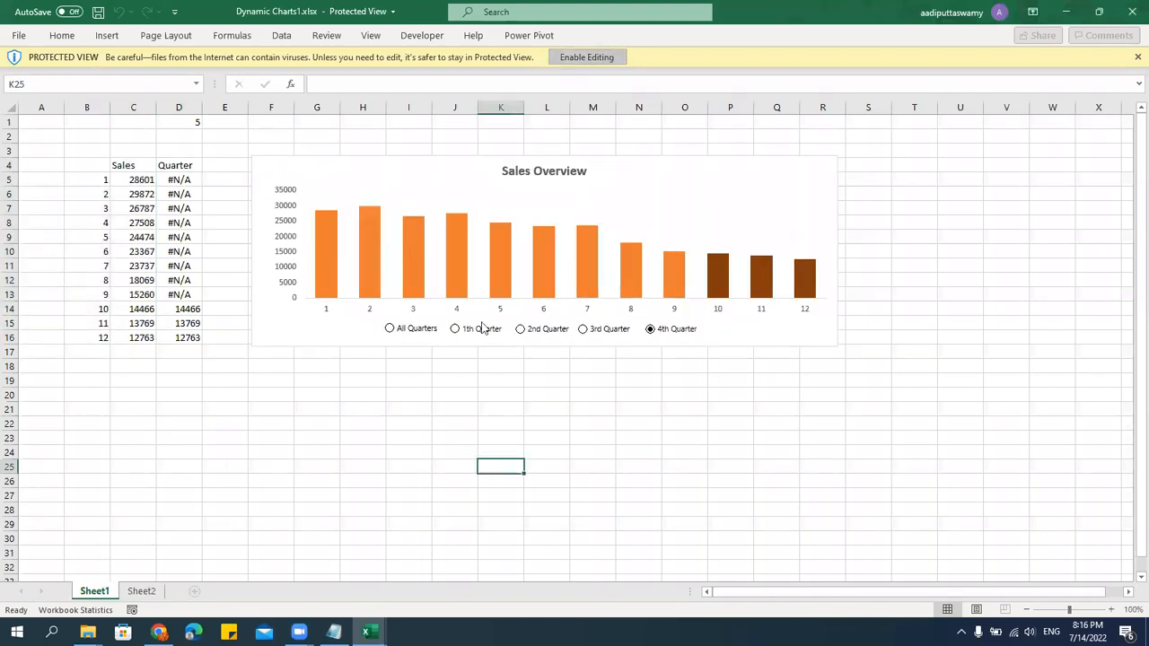
pyautogui.click(580, 57)
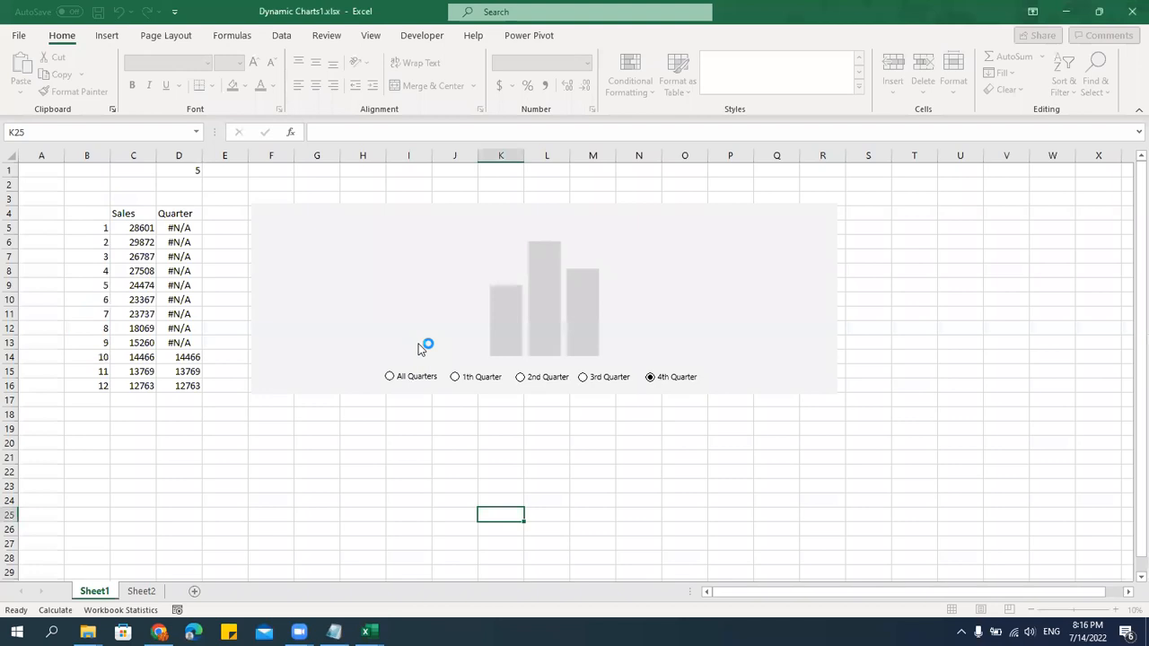
# Compare the Sales Overview chart's highlighting by choosing All Quarters and each quarter from 1th Quarter to 4th Quarter in turn.
pyautogui.click(389, 377)
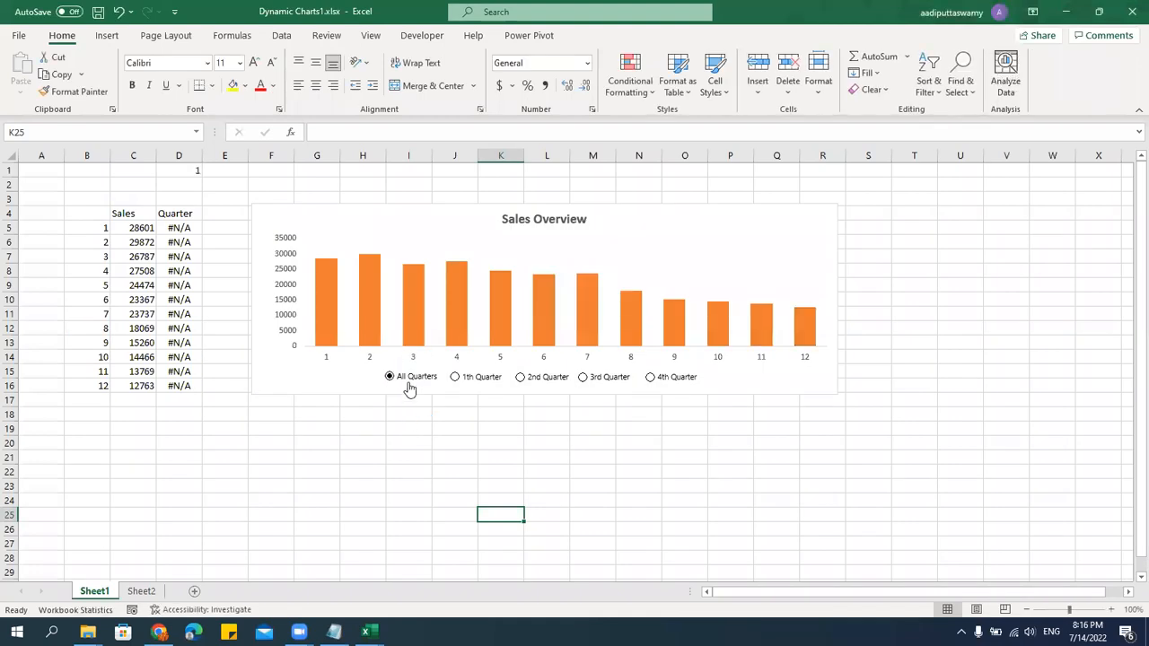
pyautogui.click(455, 377)
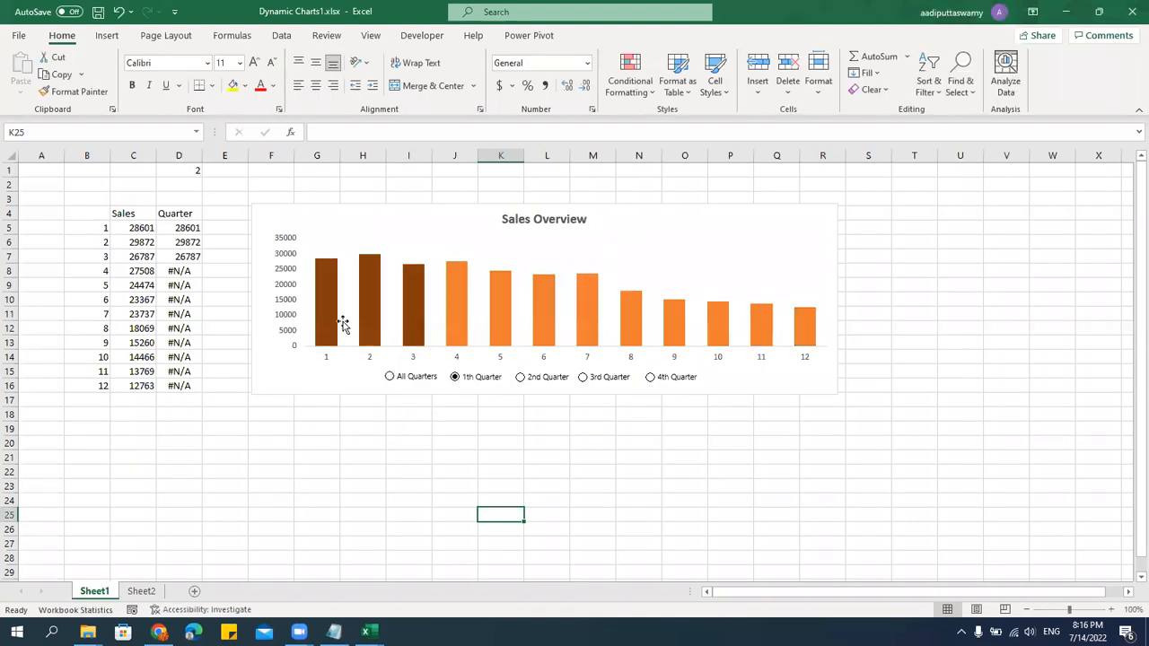
pyautogui.click(521, 378)
pyautogui.click(584, 378)
pyautogui.click(650, 378)
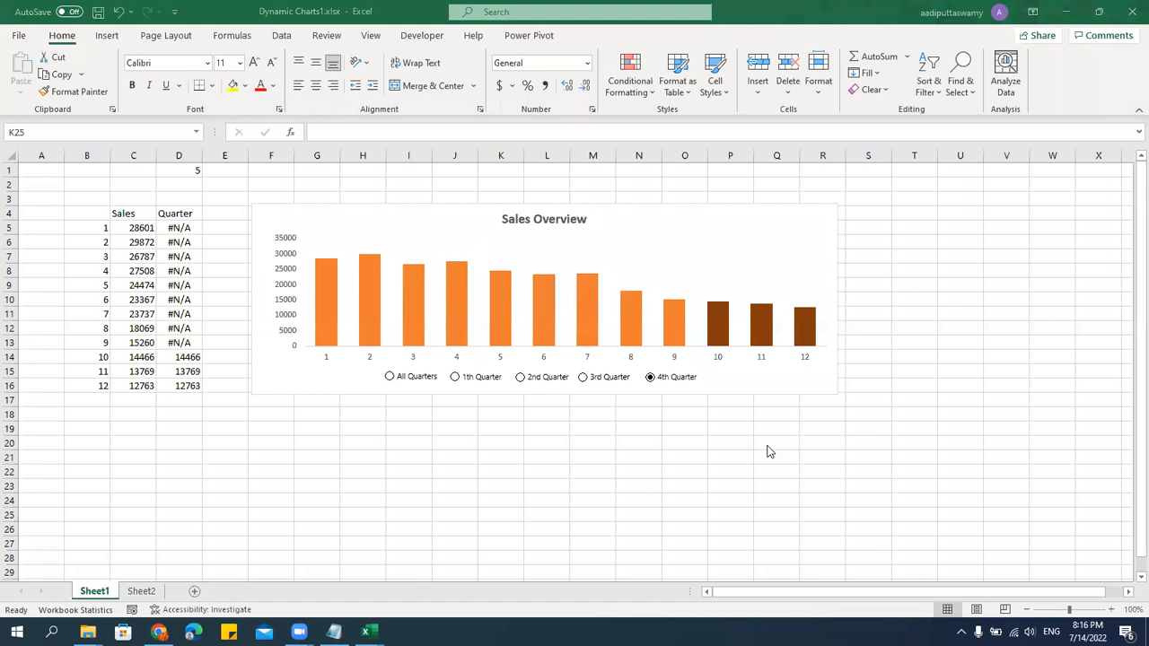
pyautogui.click(654, 368)
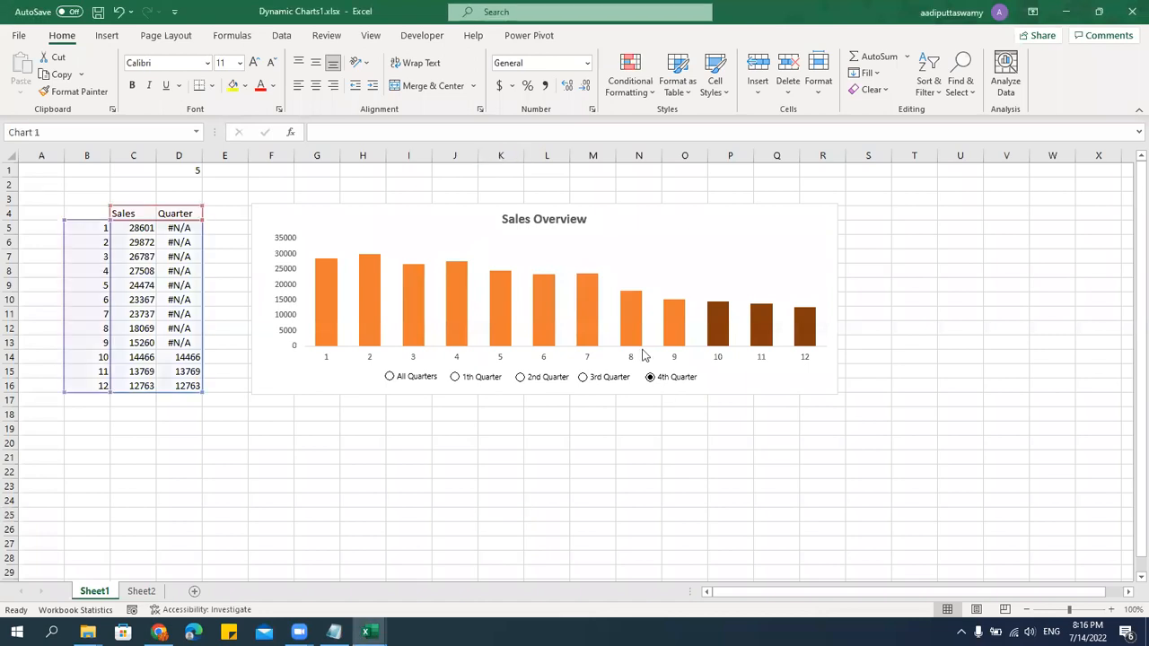
# Close Dynamic Charts1.xlsx, Butterfly Chart.xlsx and the remaining open workbooks without saving their changes.
pyautogui.click(1129, 13)
pyautogui.click(582, 335)
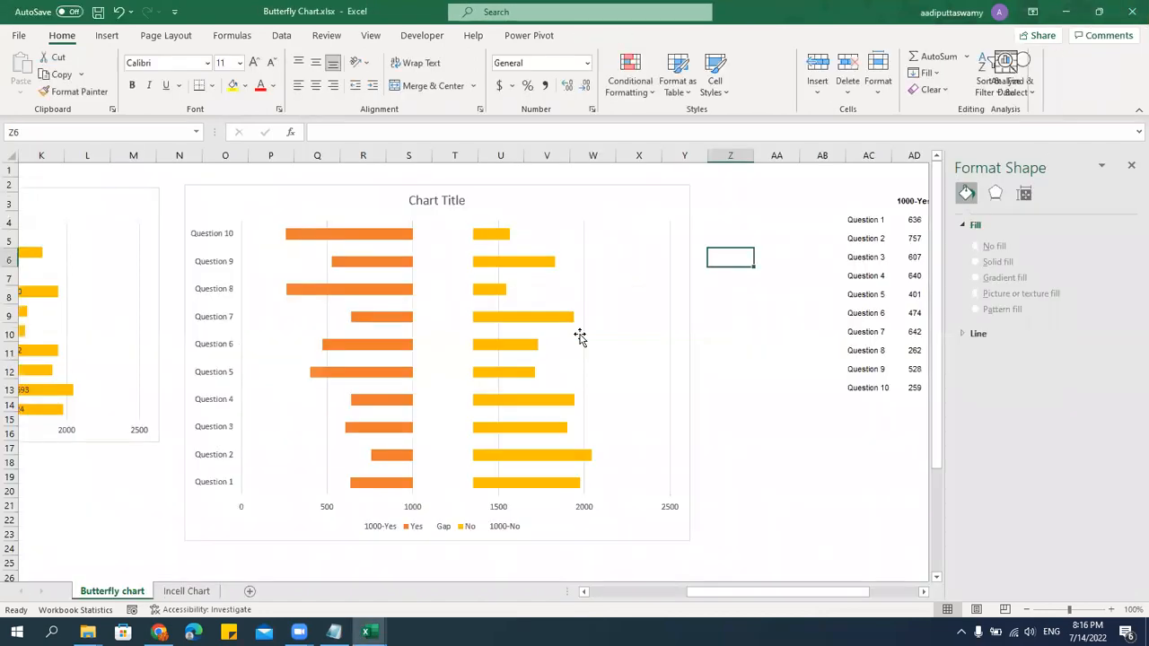
pyautogui.click(1131, 11)
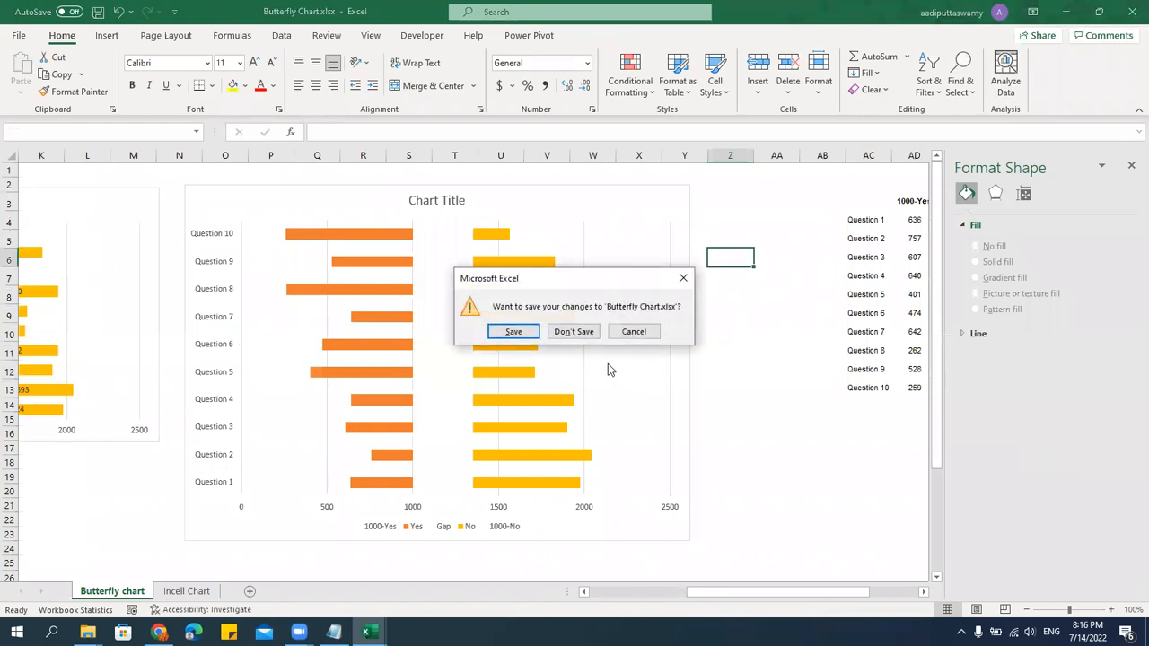
pyautogui.click(580, 334)
pyautogui.click(540, 365)
pyautogui.click(1130, 9)
pyautogui.click(574, 334)
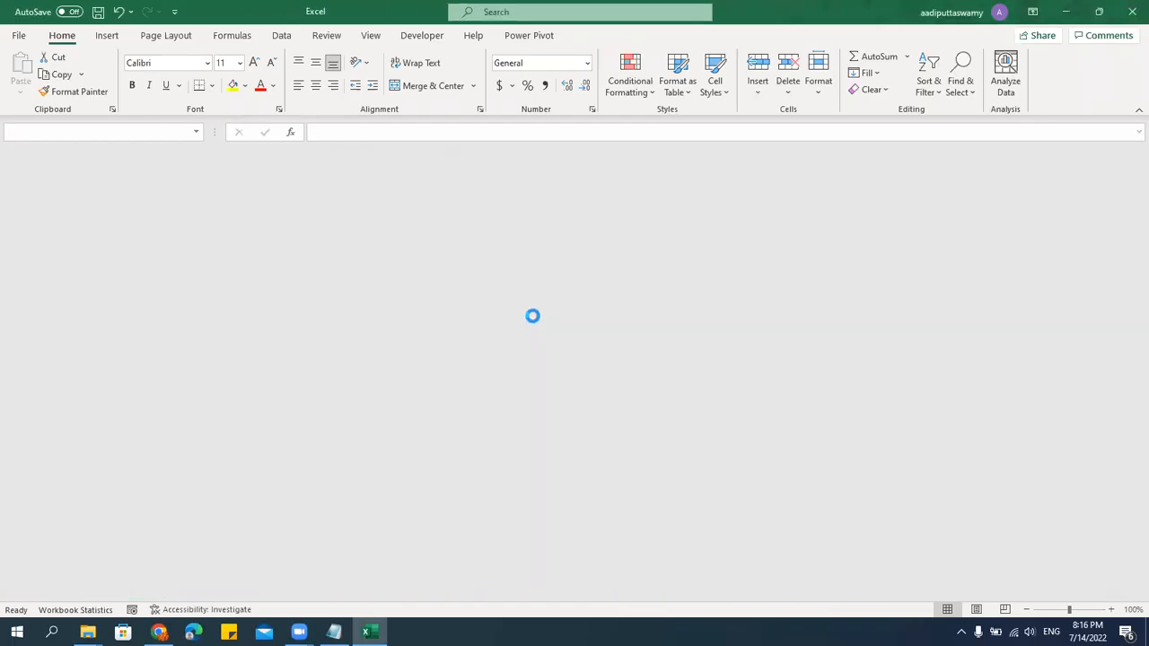
pyautogui.click(533, 322)
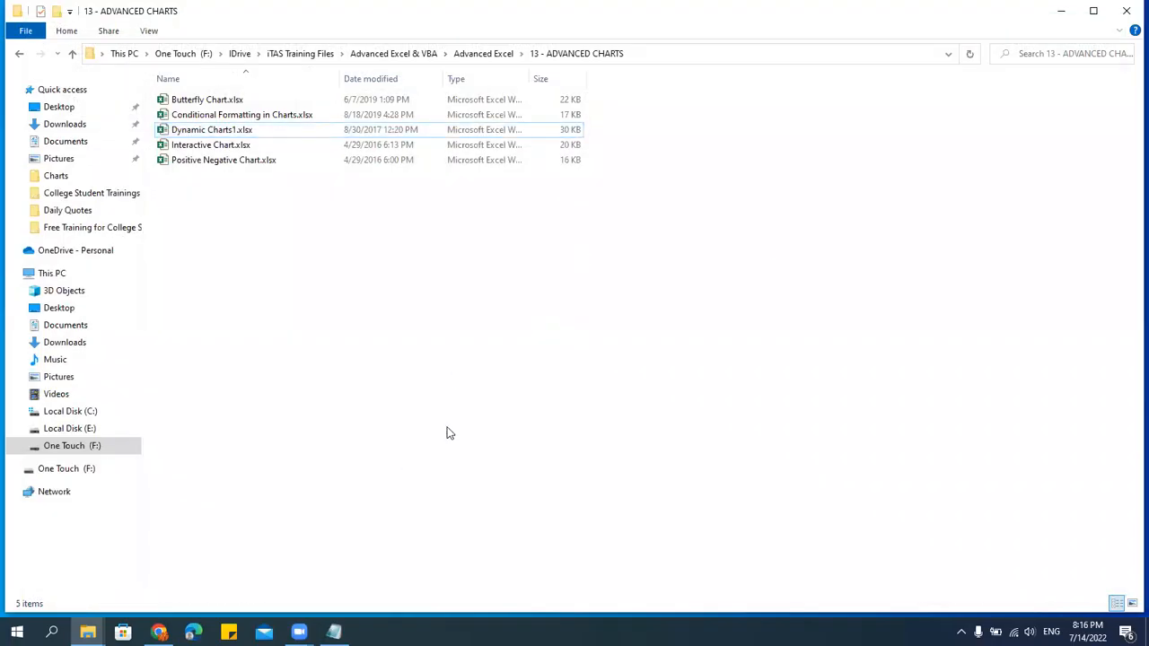
# Close the 13 - ADVANCED CHARTS folder window and go up from Charts to the Session 04 folder.
pyautogui.click(1127, 13)
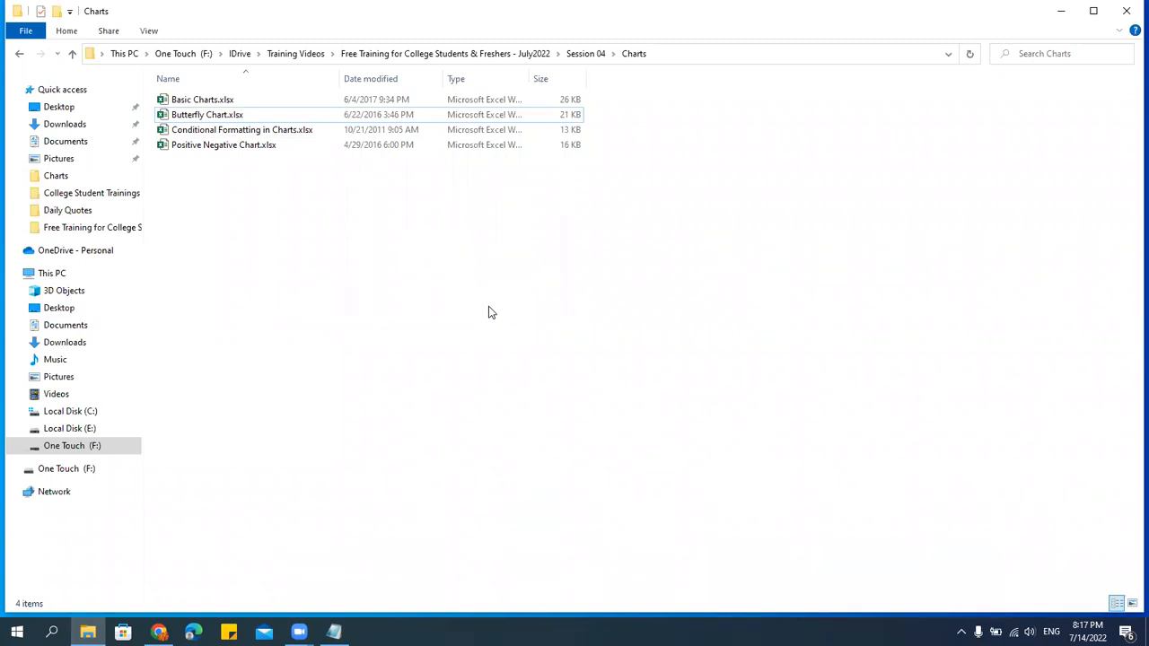
pyautogui.click(584, 55)
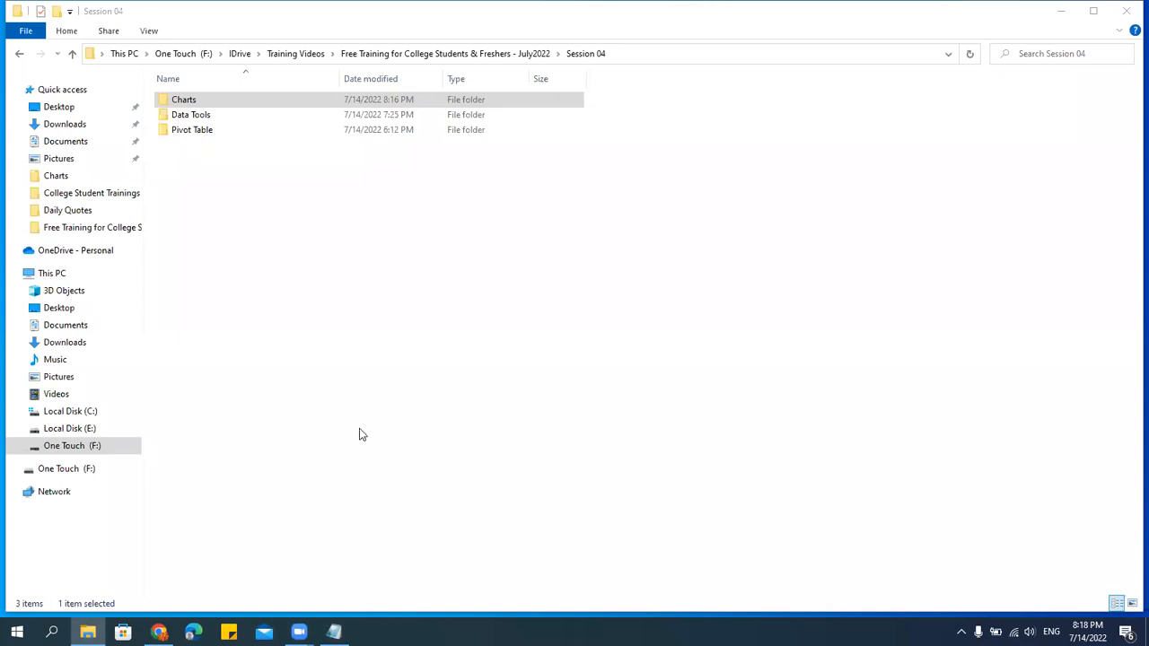
# Switch to Notepad to review the list of chart types, highlight Pie, and return to File Explorer.
pyautogui.click(334, 632)
pyautogui.click(244, 350)
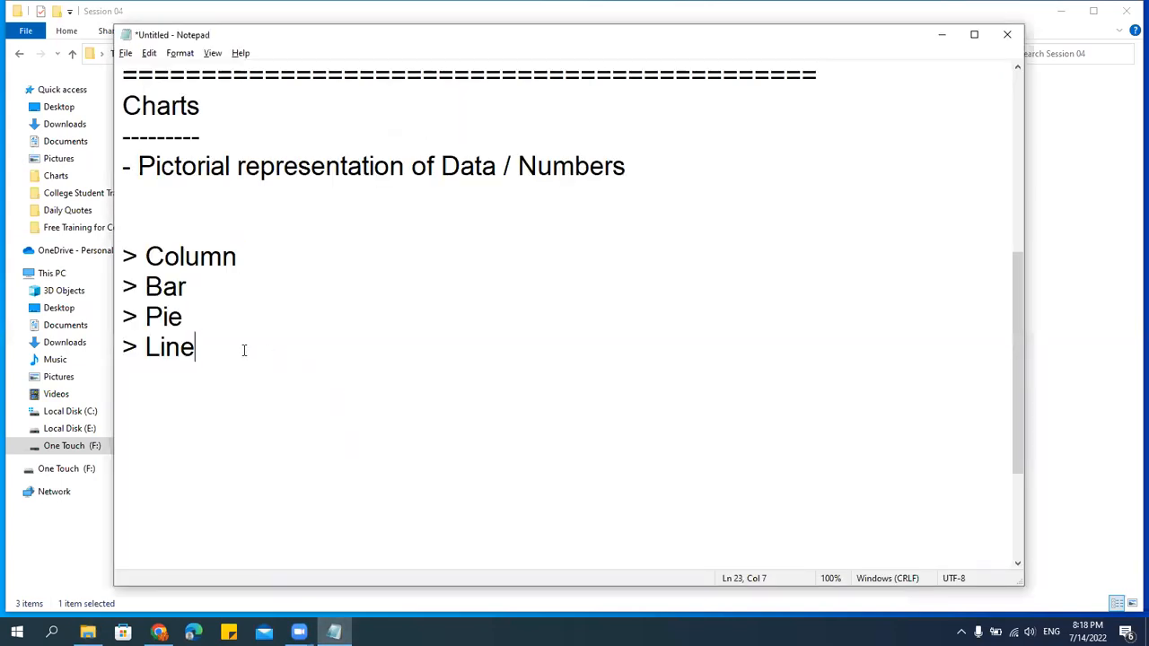
pyautogui.moveTo(196, 321); pyautogui.dragTo(145, 316)
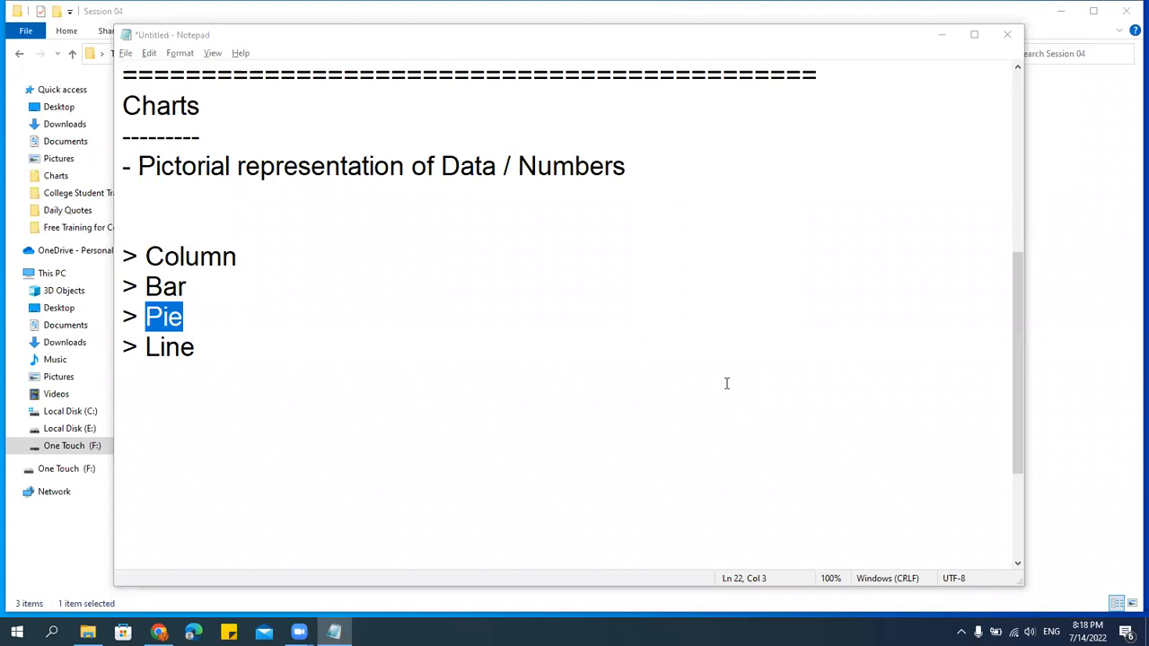
pyautogui.click(1051, 472)
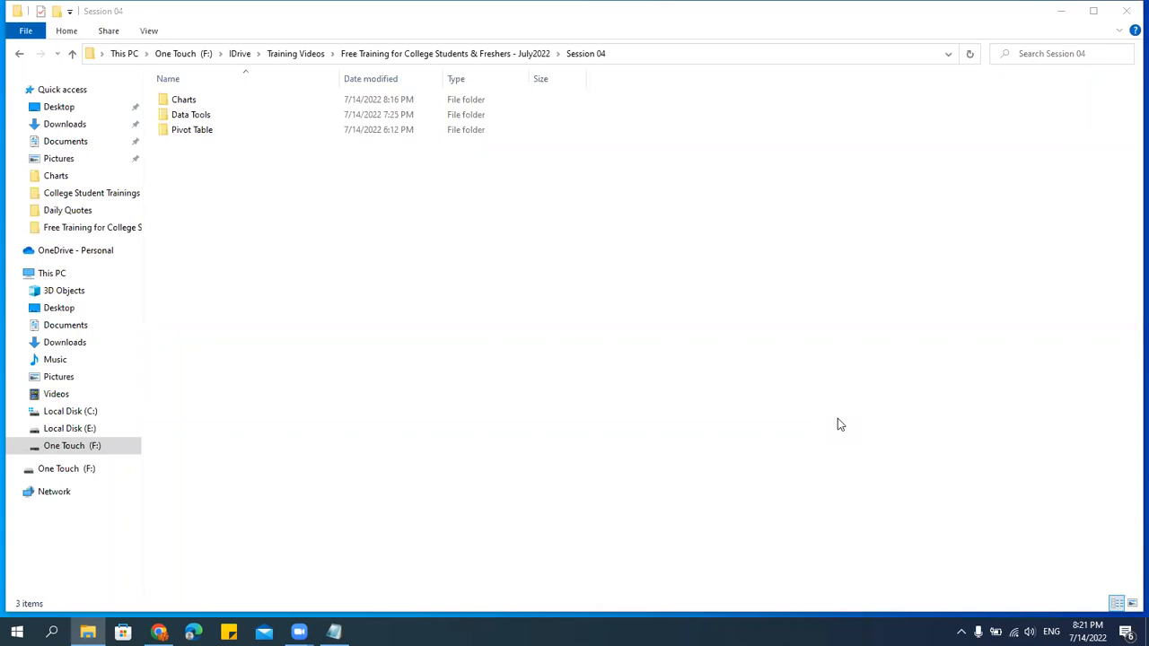
pyautogui.click(409, 318)
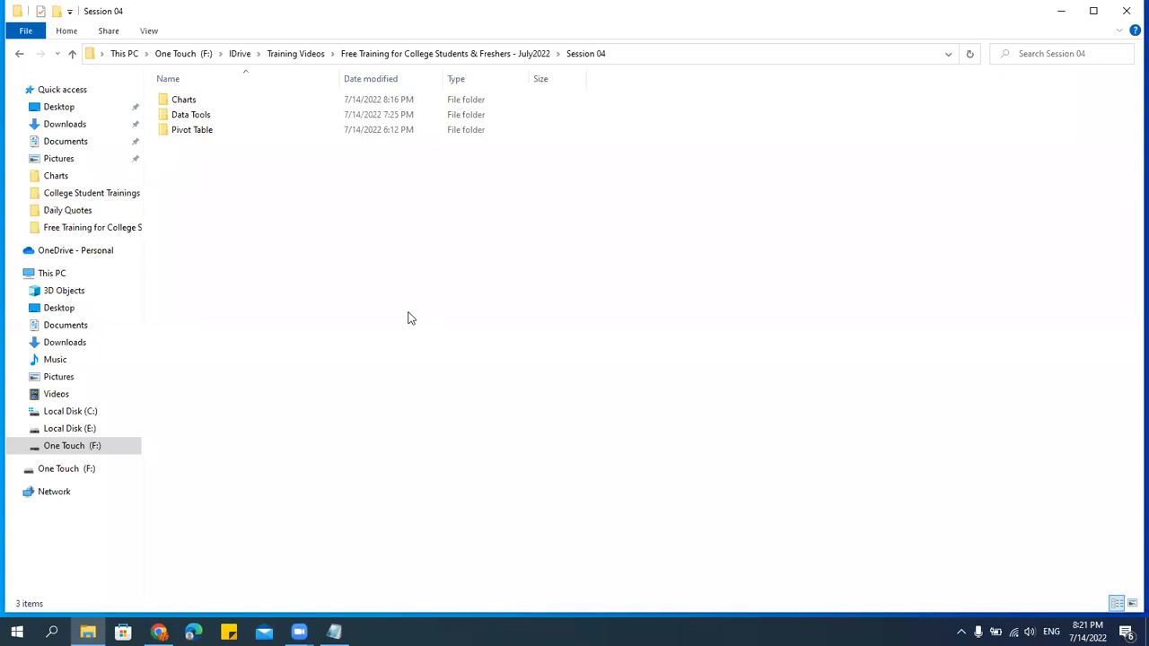
pyautogui.rightClick(203, 219)
pyautogui.click(235, 272)
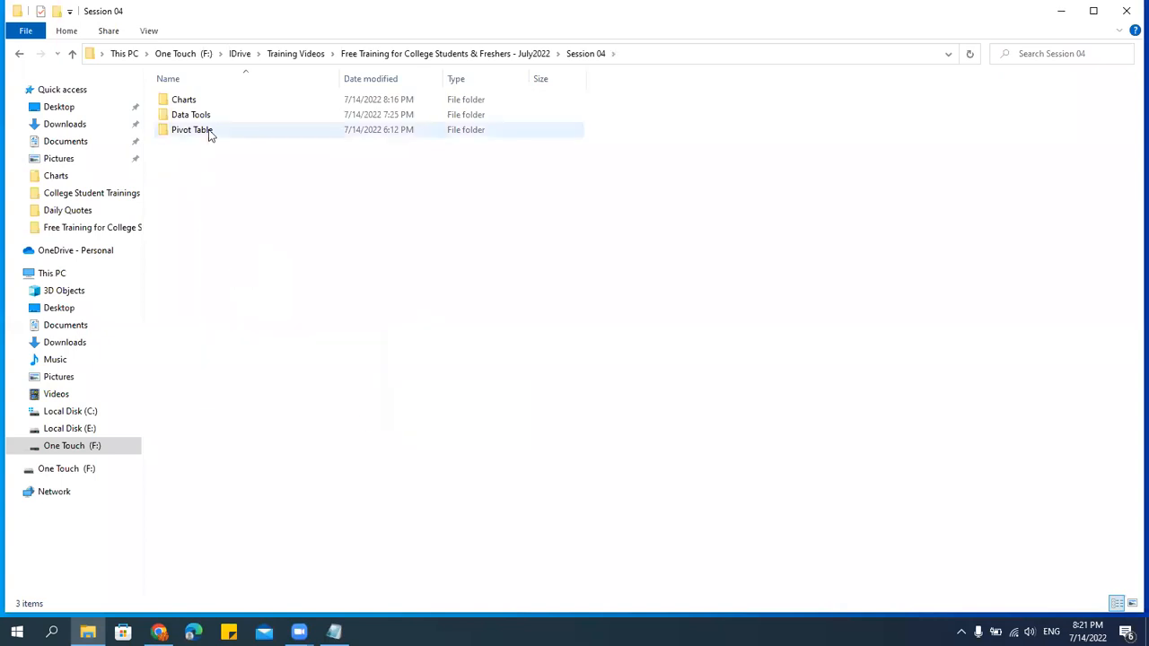
# In Notepad, copy the equals-sign separator line below the > Line entry, leaving a blank line between them.
pyautogui.click(333, 633)
pyautogui.click(246, 352)
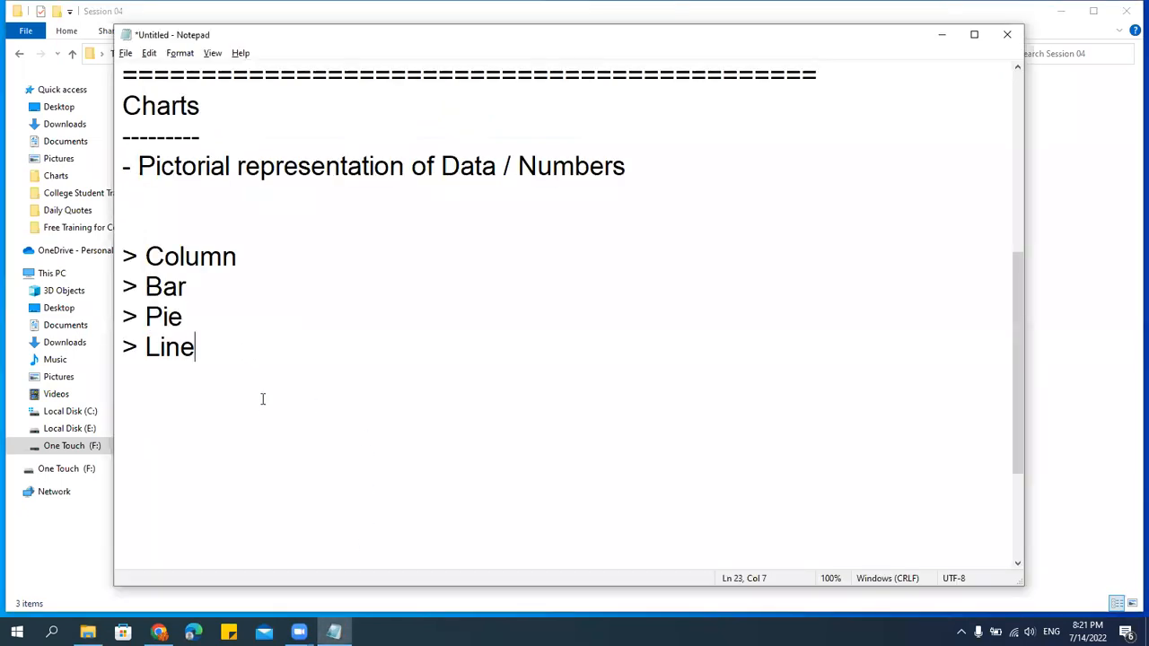
pyautogui.press('Return')
pyautogui.press('Return')
pyautogui.moveTo(837, 74); pyautogui.dragTo(82, 67)
pyautogui.hotkey('ctrl', 'c')
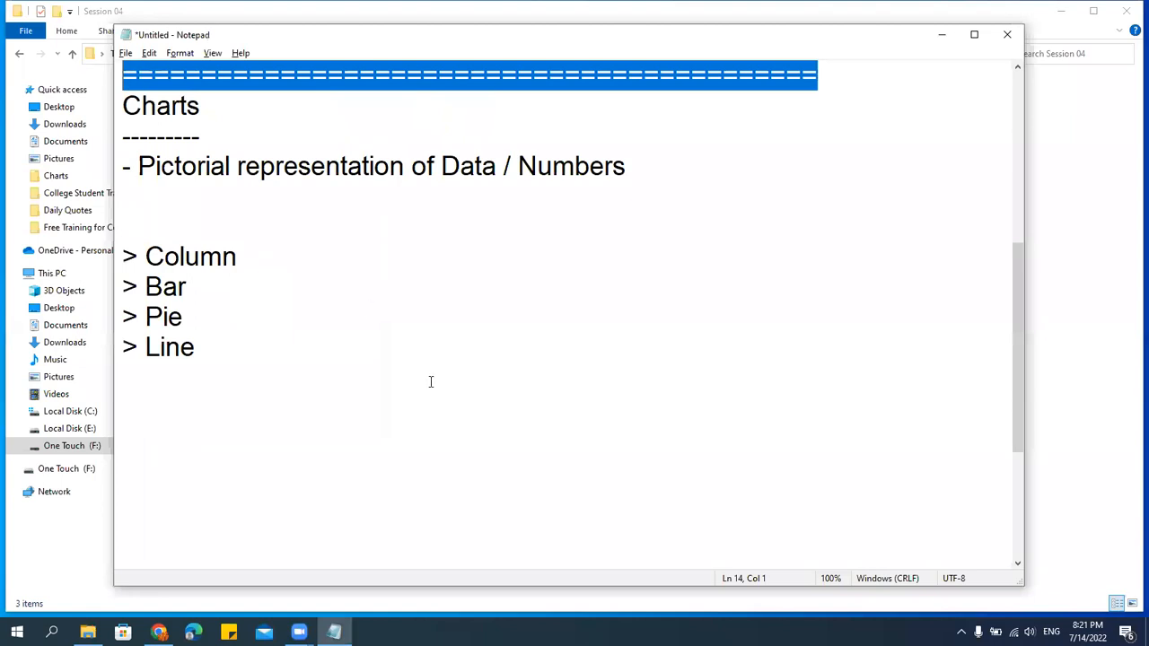
pyautogui.click(280, 388)
pyautogui.hotkey('ctrl', 'v')
pyautogui.click(267, 357)
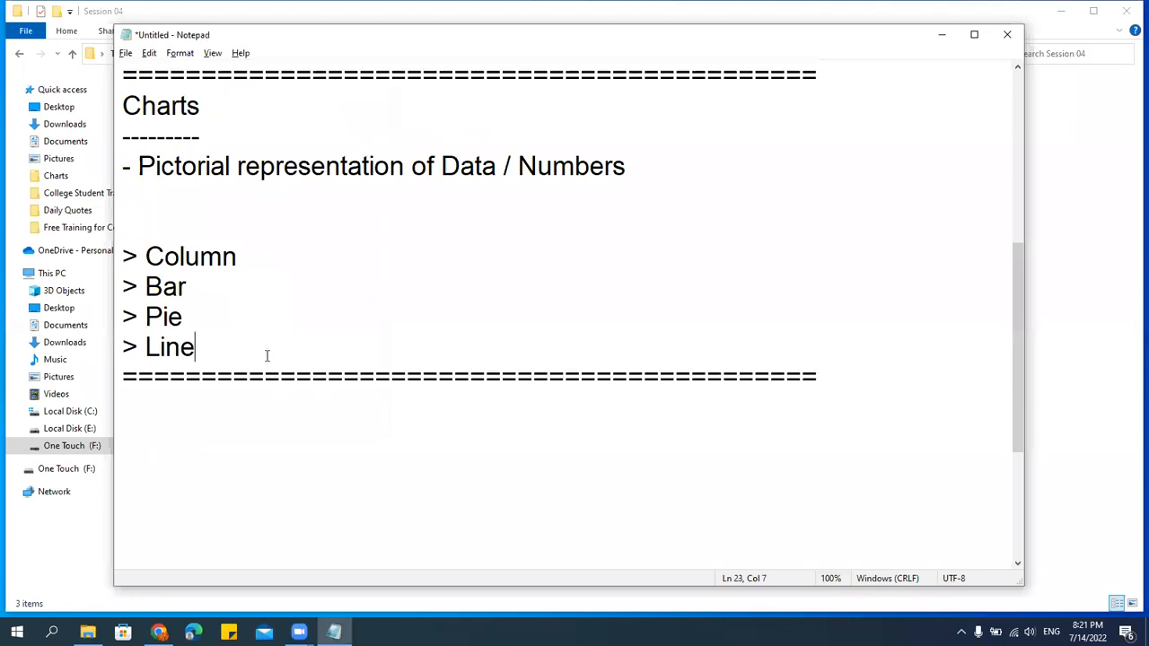
pyautogui.press('Return')
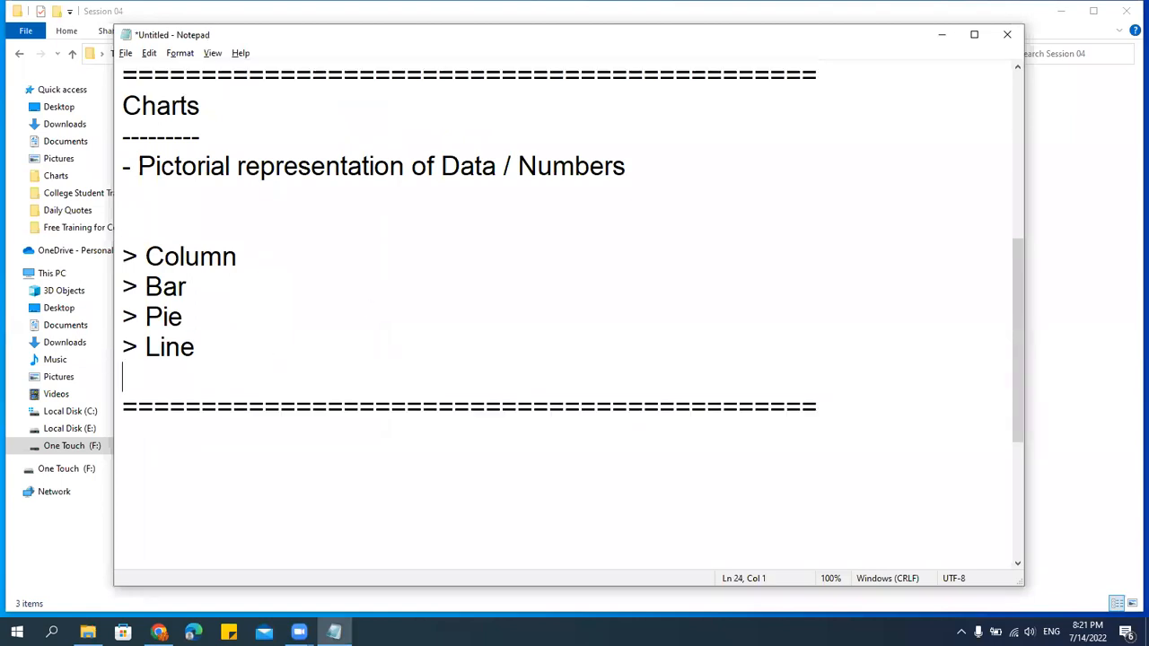
# Copy the underlined Charts heading below the new separator, rename it Pivot Table and lengthen its dashed underline to match.
pyautogui.scroll(-3, 495, 389)
pyautogui.scroll(3, 495, 389)
pyautogui.moveTo(123, 100); pyautogui.dragTo(237, 140)
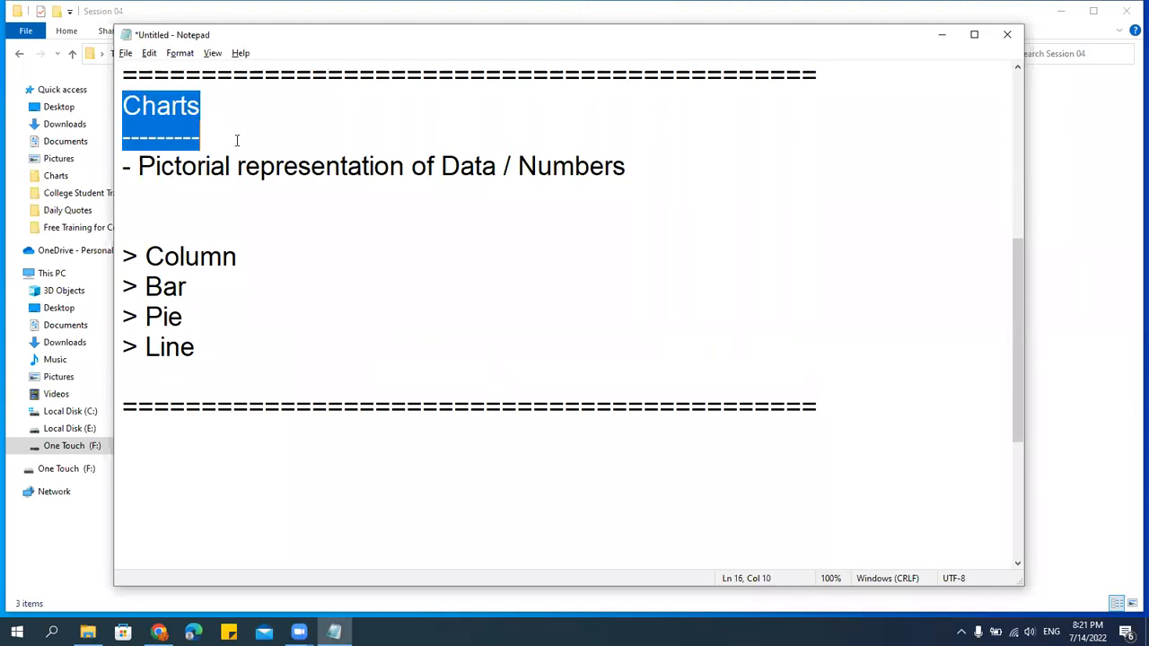
pyautogui.click(225, 435)
pyautogui.scroll(-3, 310, 392)
pyautogui.hotkey('ctrl', 'v')
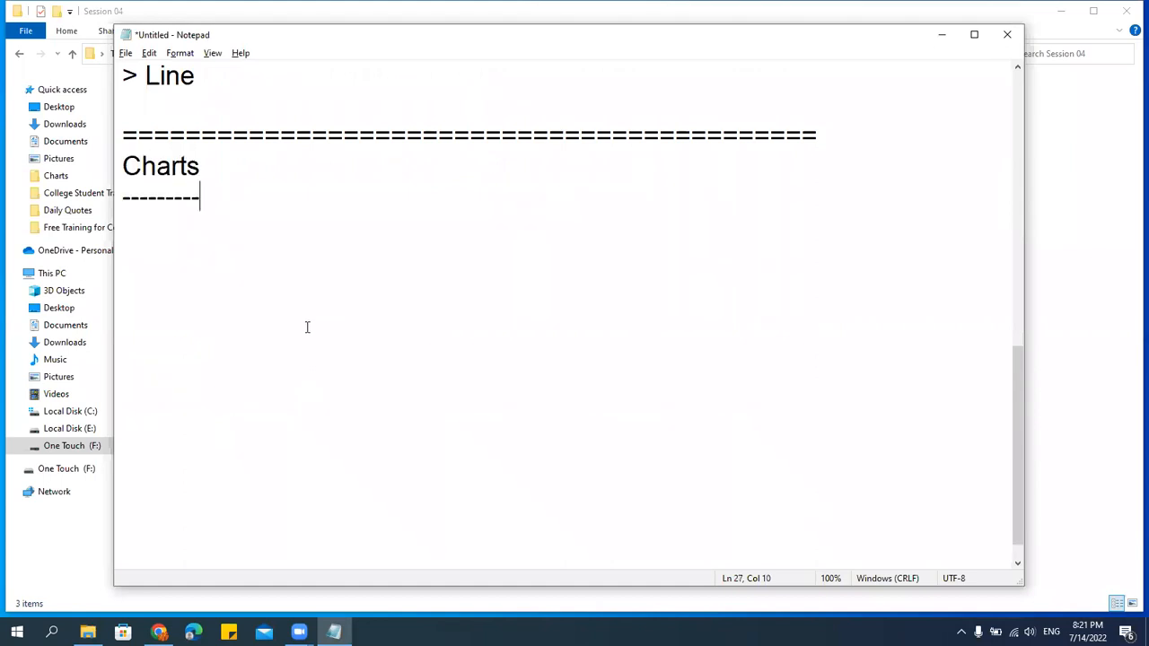
pyautogui.moveTo(224, 172); pyautogui.dragTo(64, 177)
pyautogui.write('Piv')
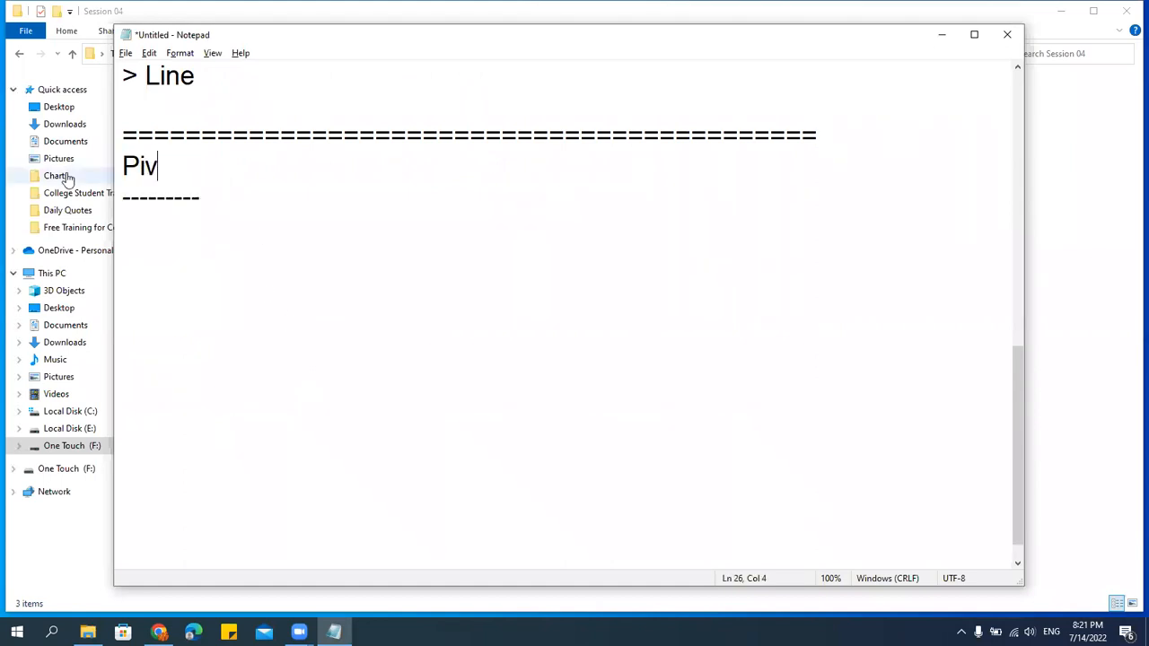
pyautogui.write('ot Table')
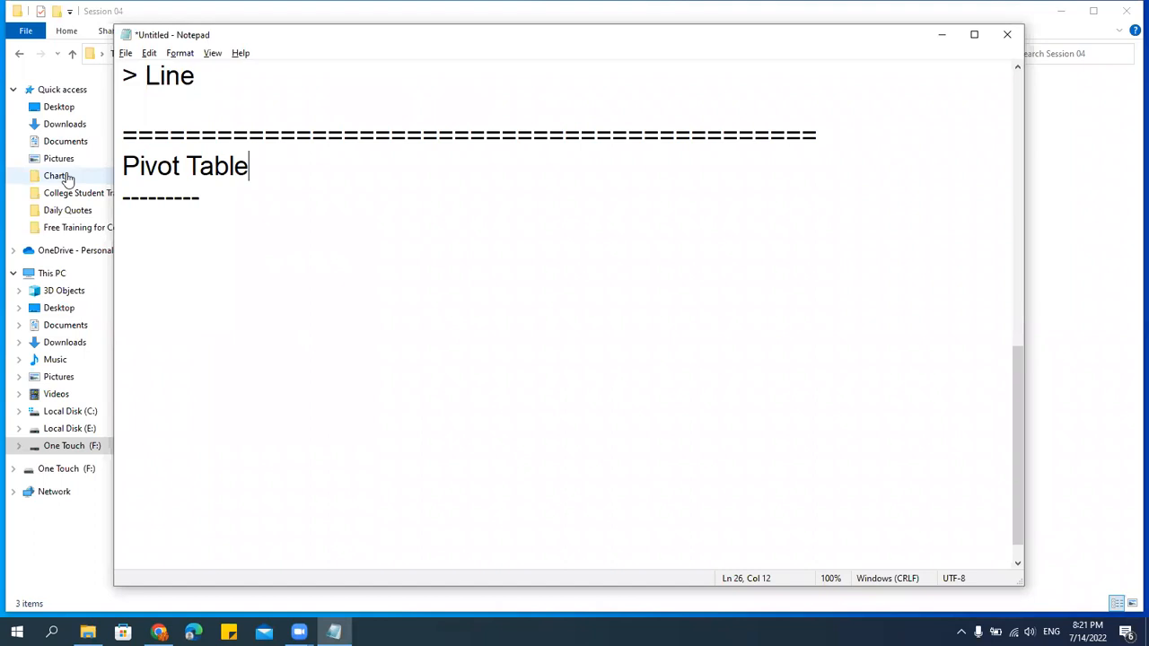
pyautogui.click(232, 201)
pyautogui.write('------')
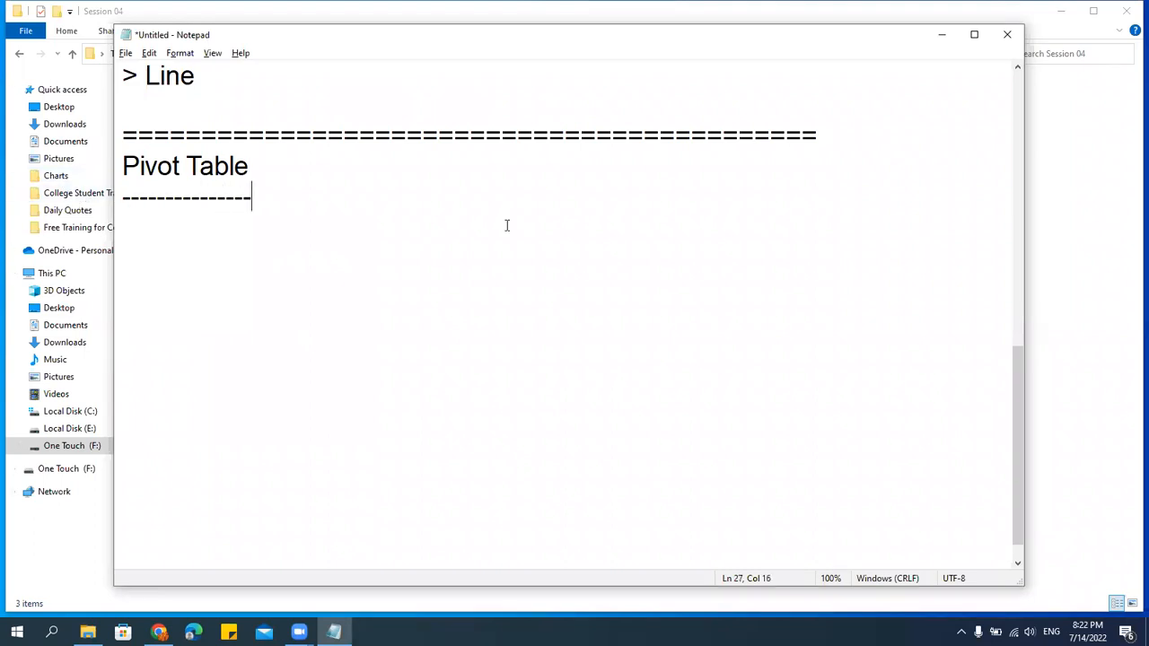
# Return to File Explorer and open Data_For_Pivot.xlsx from the Pivot Table folder in Session 04.
pyautogui.click(1083, 380)
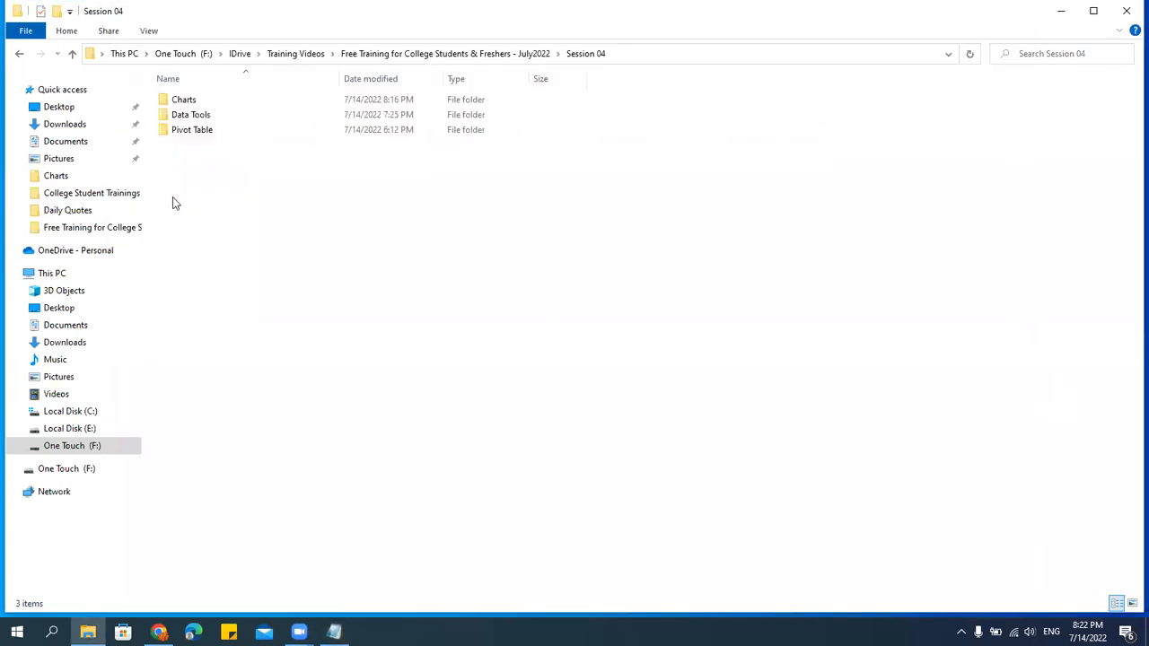
pyautogui.click(218, 137)
pyautogui.doubleClick(218, 134)
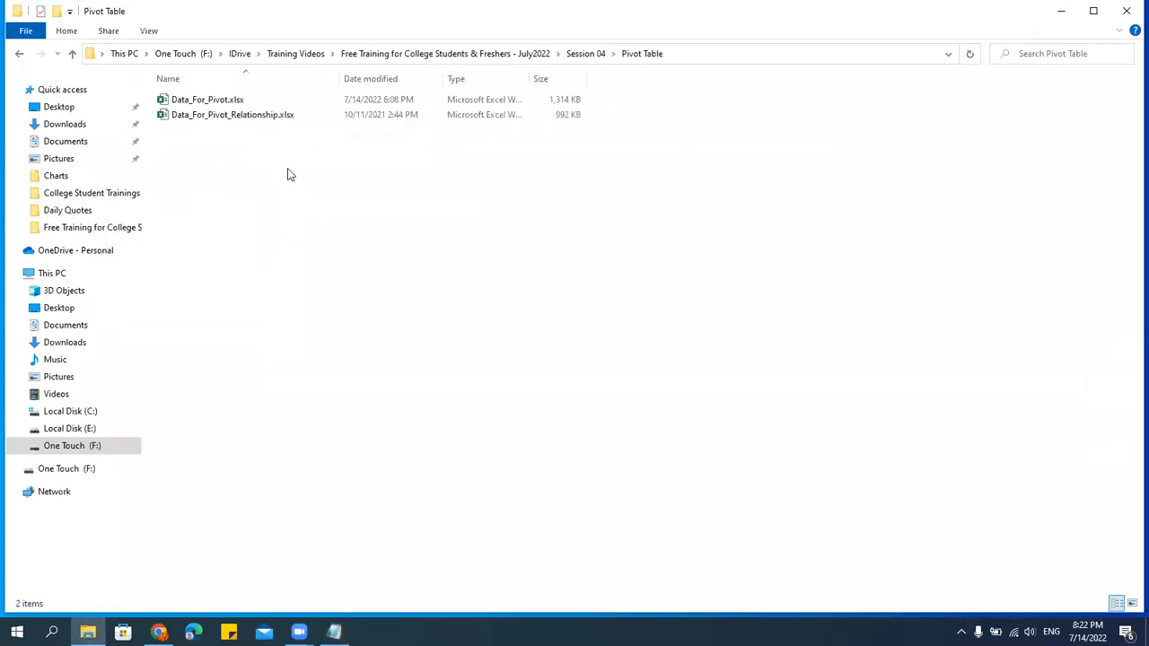
pyautogui.click(226, 104)
pyautogui.doubleClick(226, 105)
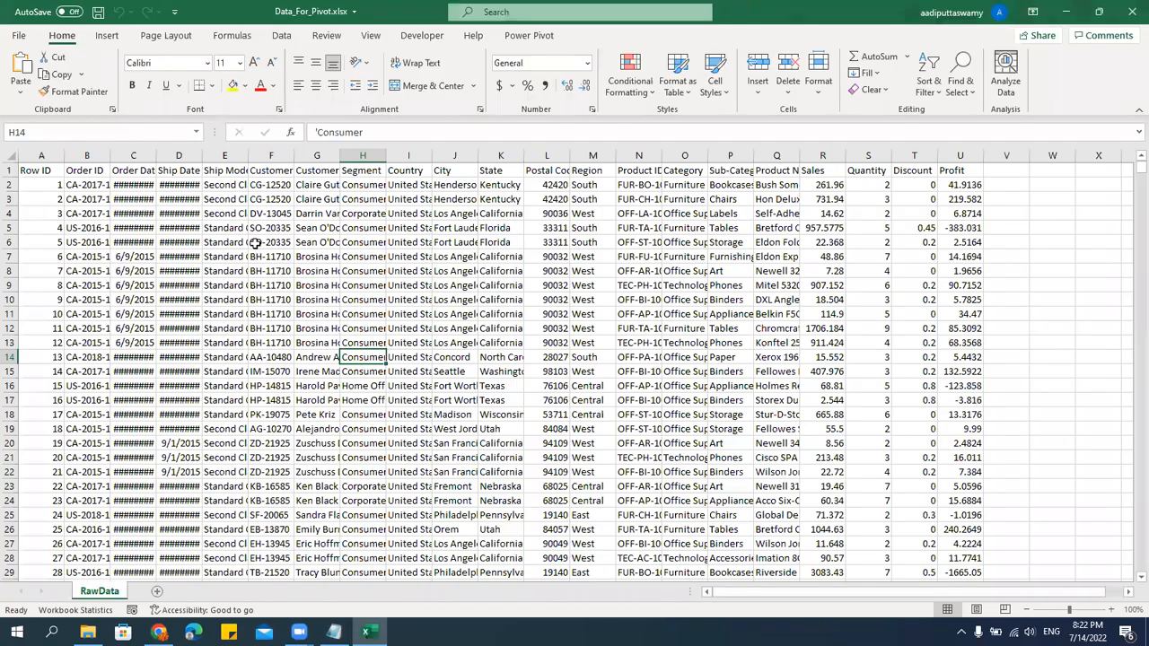
# Autofit the width of all columns on the RawData sheet.
pyautogui.click(178, 209)
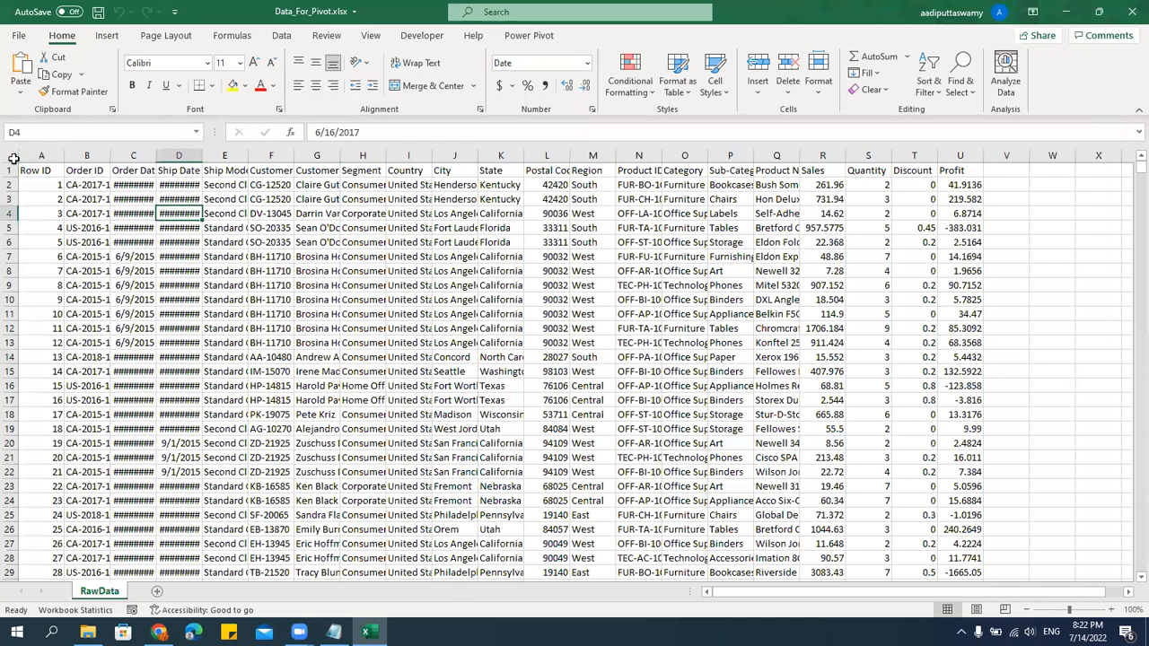
pyautogui.click(13, 158)
pyautogui.doubleClick(202, 156)
pyautogui.click(395, 343)
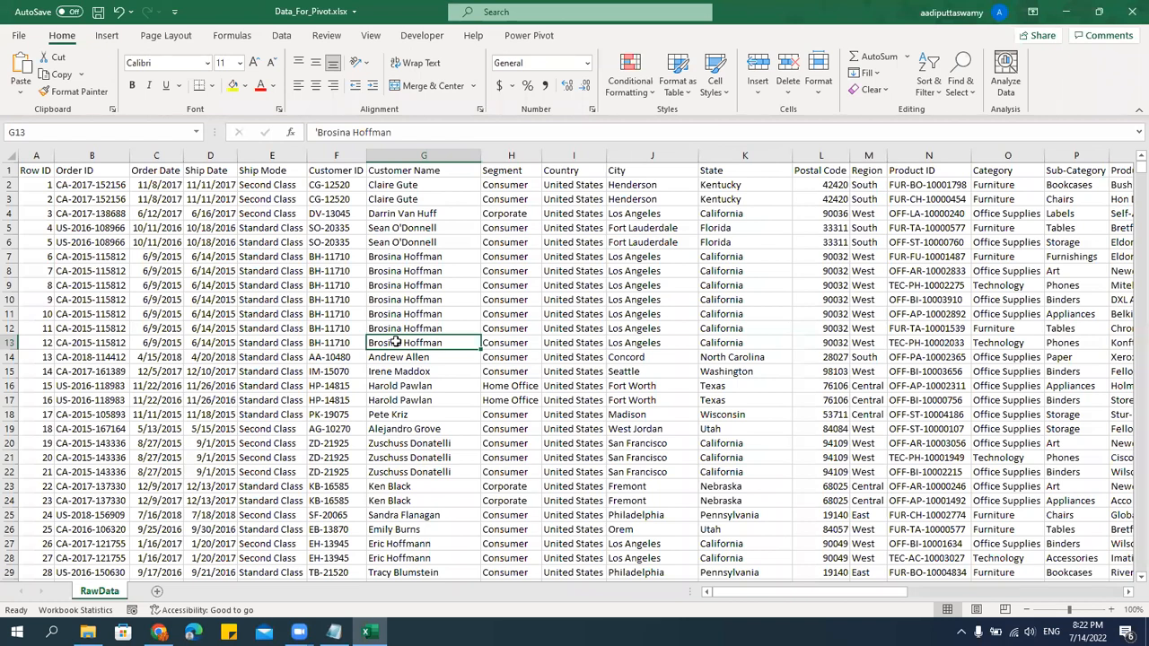
# Examine the RawData columns through to Profit, highlighting entries under Region, Sub-Category and Category.
pyautogui.click(374, 255)
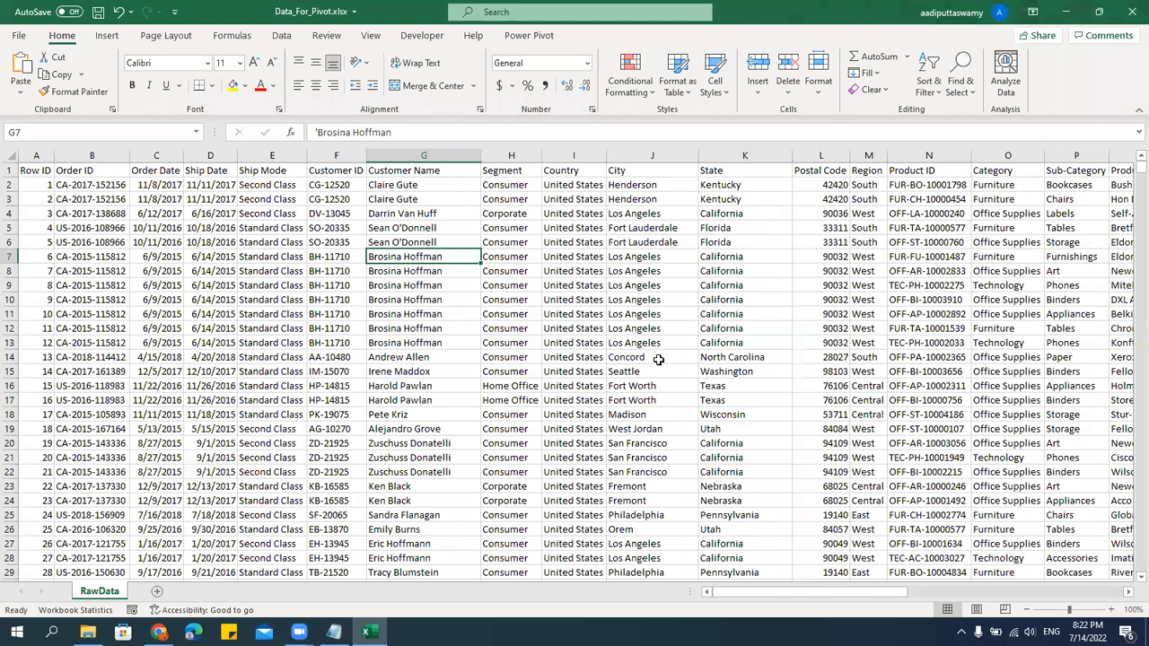
pyautogui.moveTo(756, 591); pyautogui.dragTo(1057, 604)
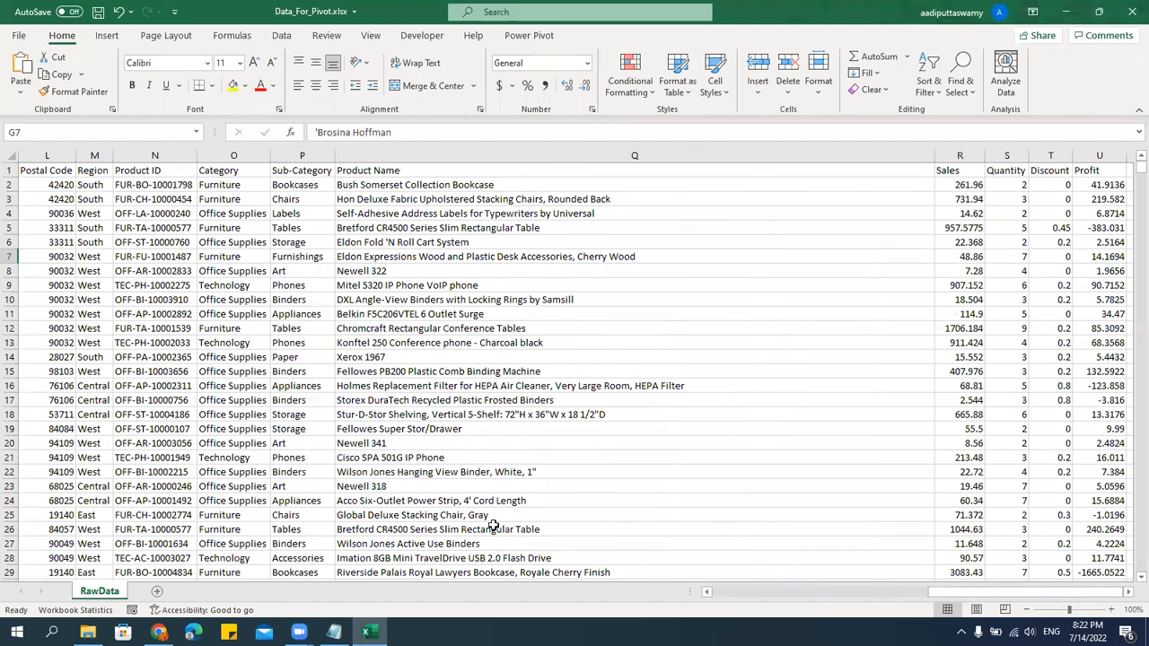
pyautogui.moveTo(92, 170); pyautogui.dragTo(93, 314)
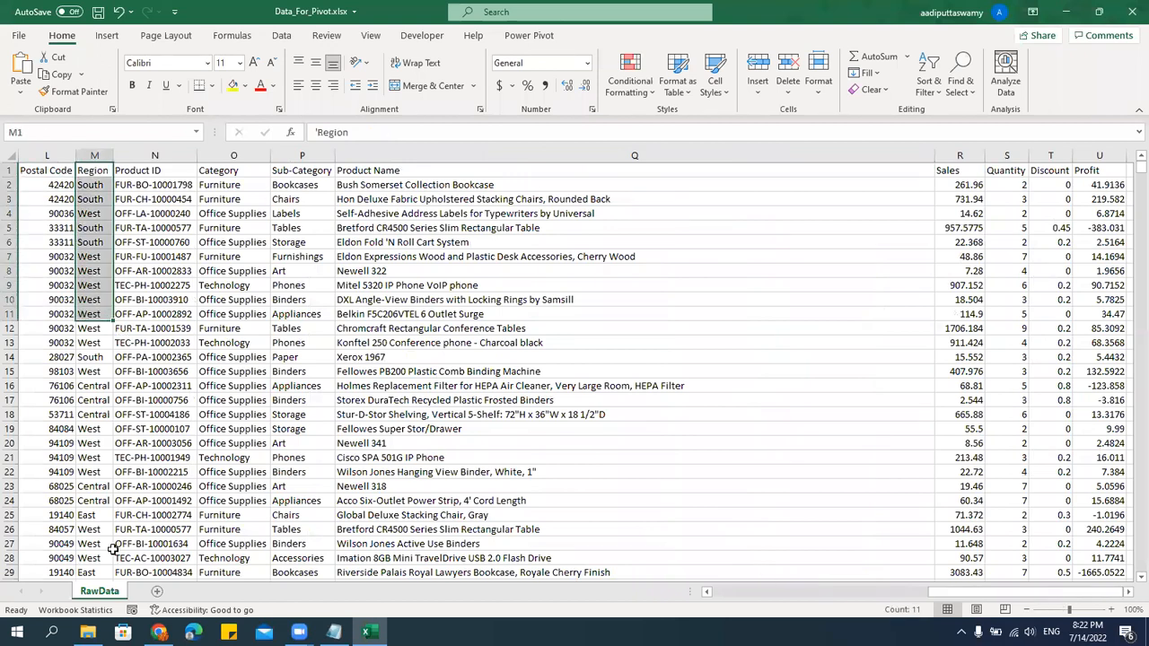
pyautogui.moveTo(301, 172); pyautogui.dragTo(297, 331)
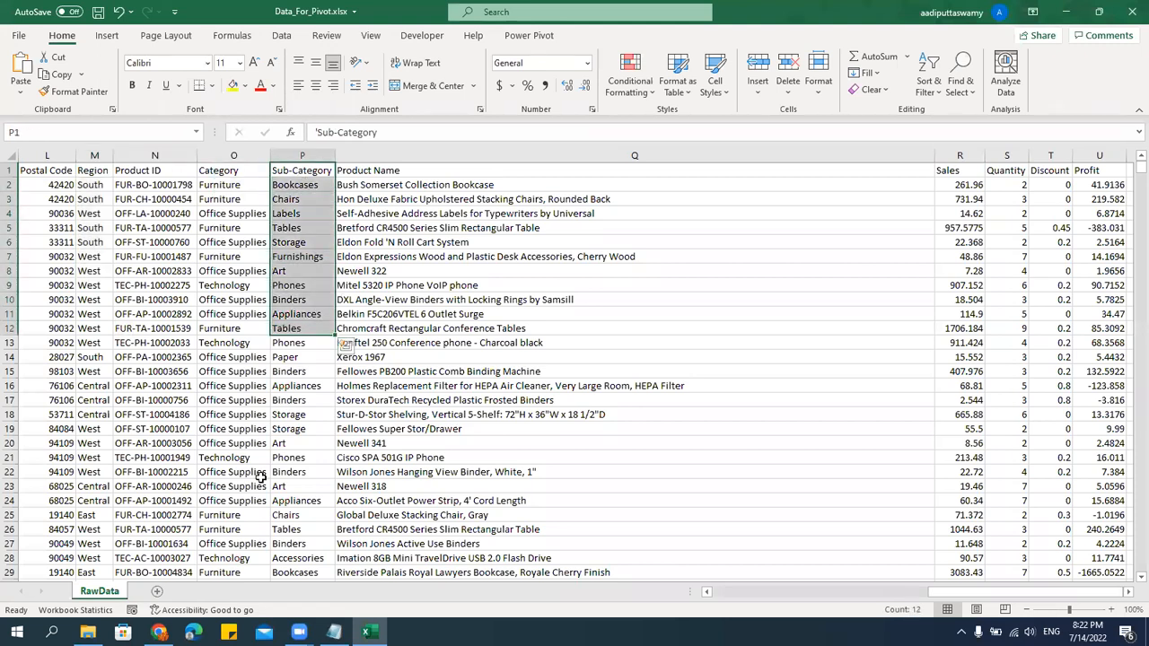
pyautogui.moveTo(220, 170); pyautogui.dragTo(224, 343)
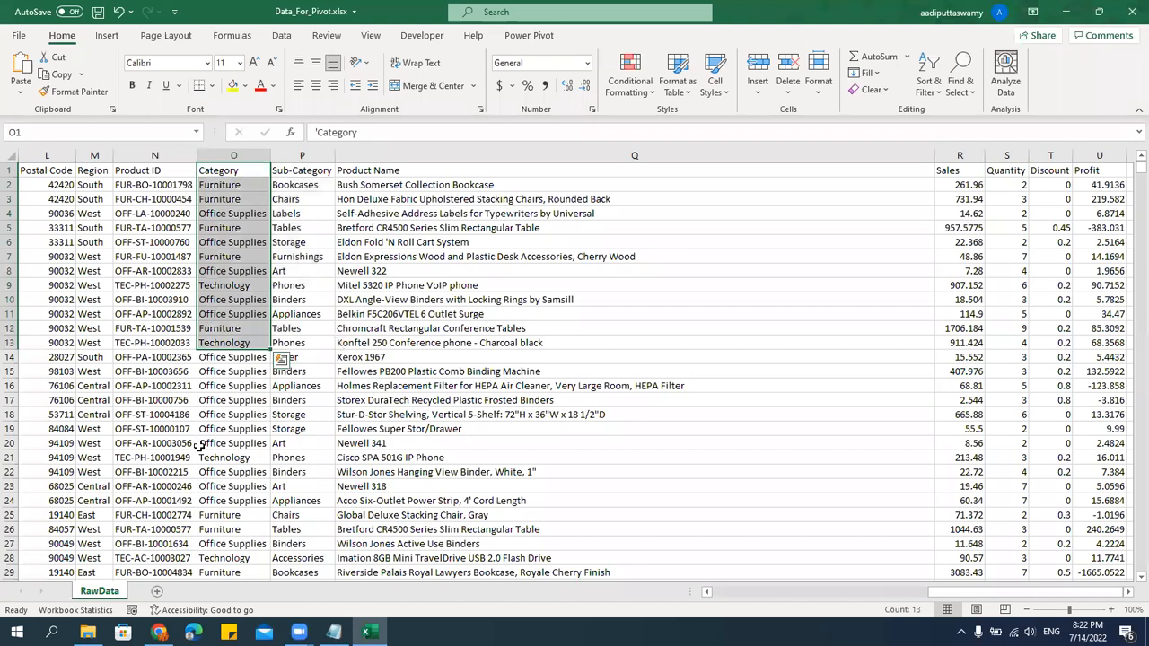
pyautogui.moveTo(992, 592); pyautogui.dragTo(700, 586)
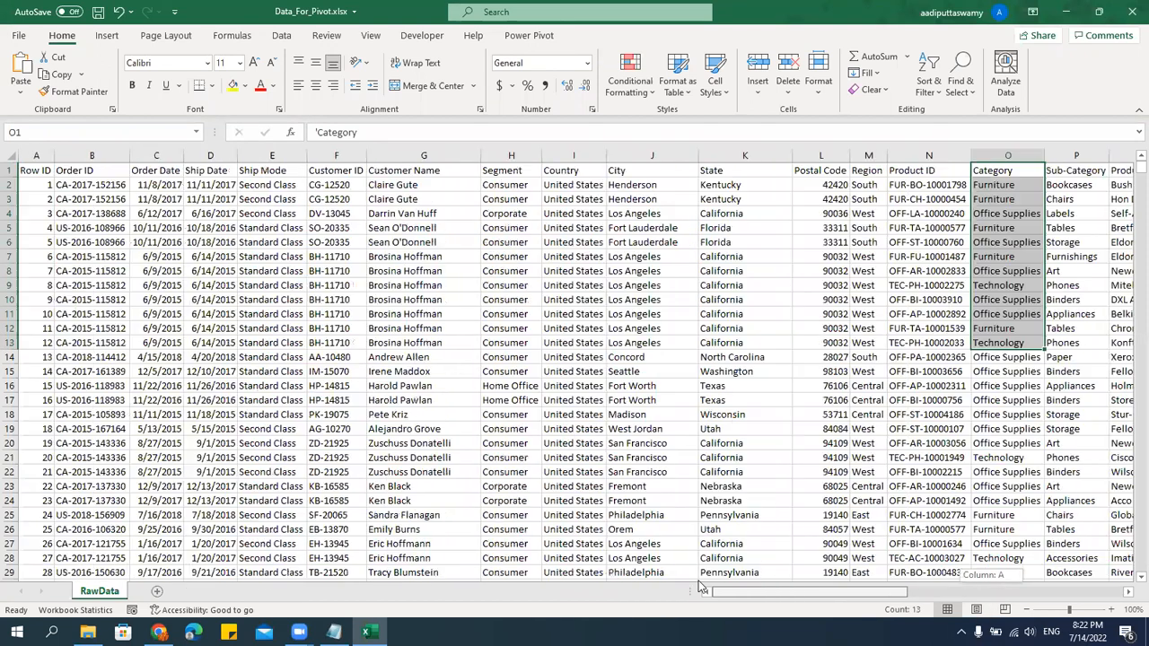
# Select a cell inside the RawData table and locate the PivotTable command for it.
pyautogui.click(359, 313)
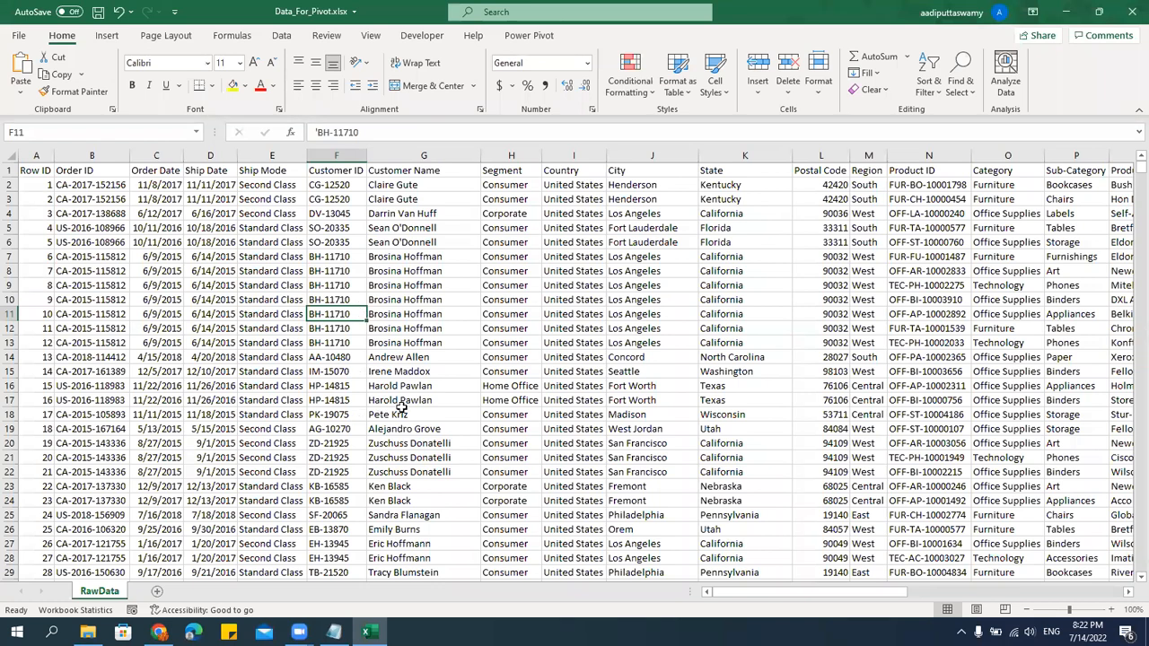
pyautogui.click(105, 35)
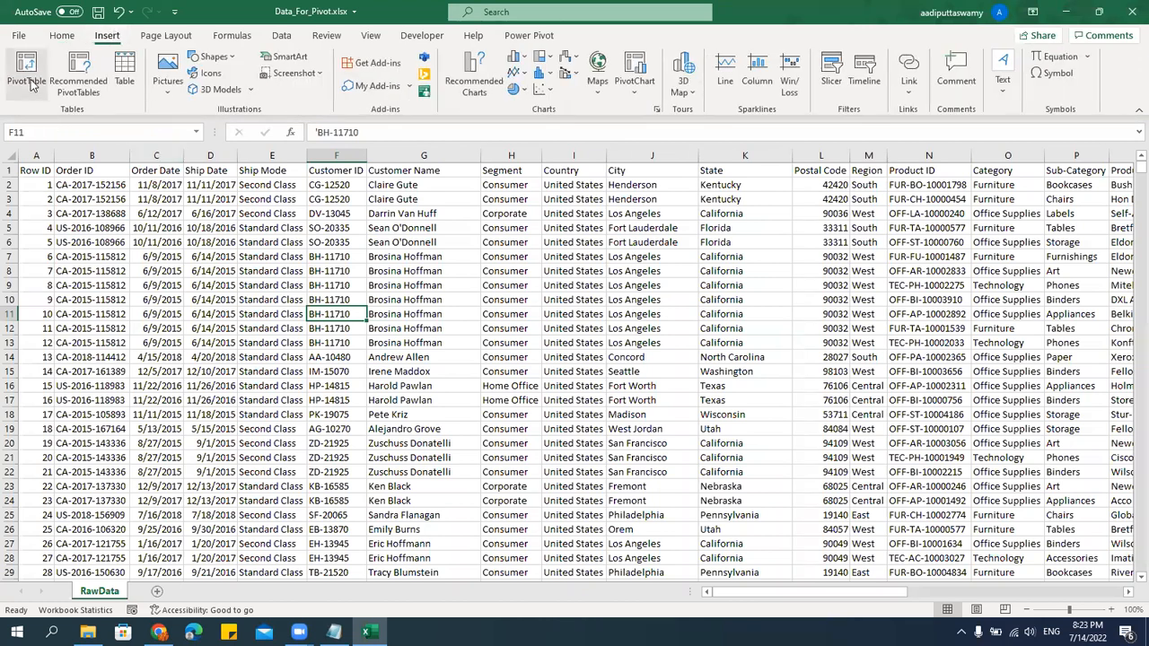
pyautogui.click(474, 372)
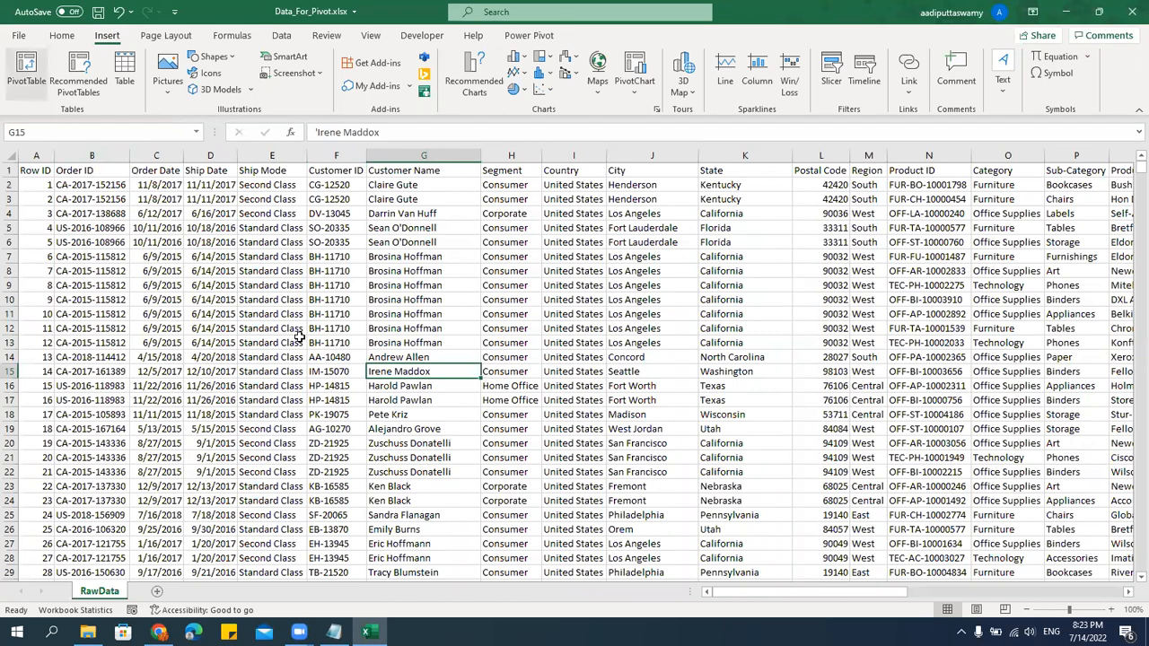
pyautogui.click(354, 340)
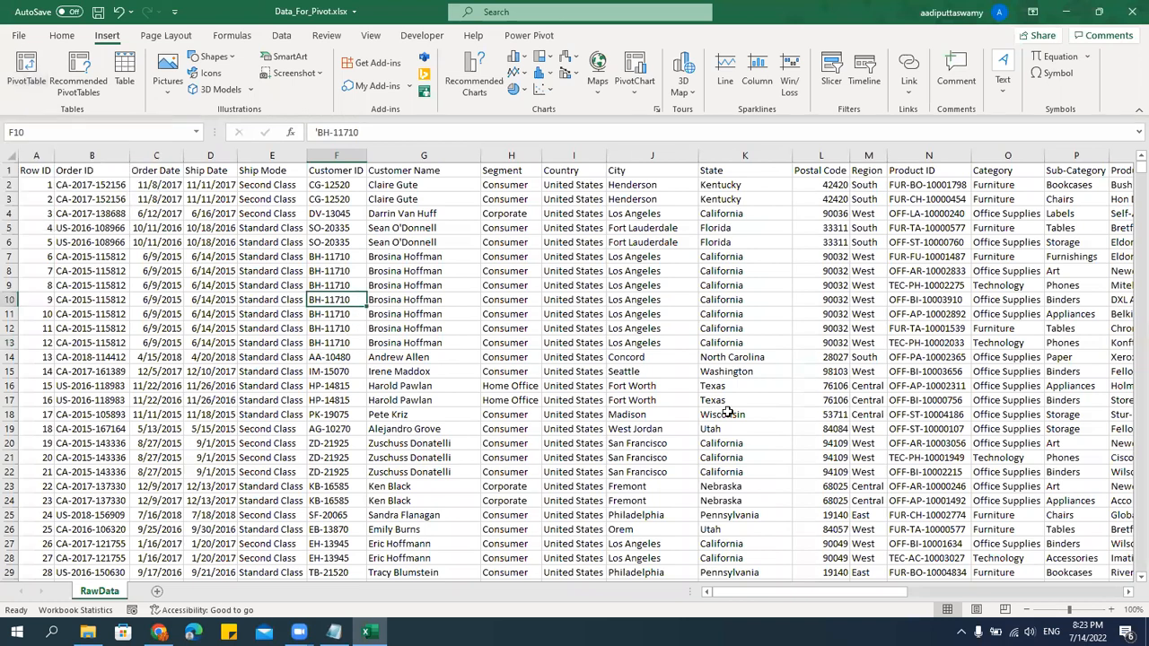
pyautogui.click(677, 340)
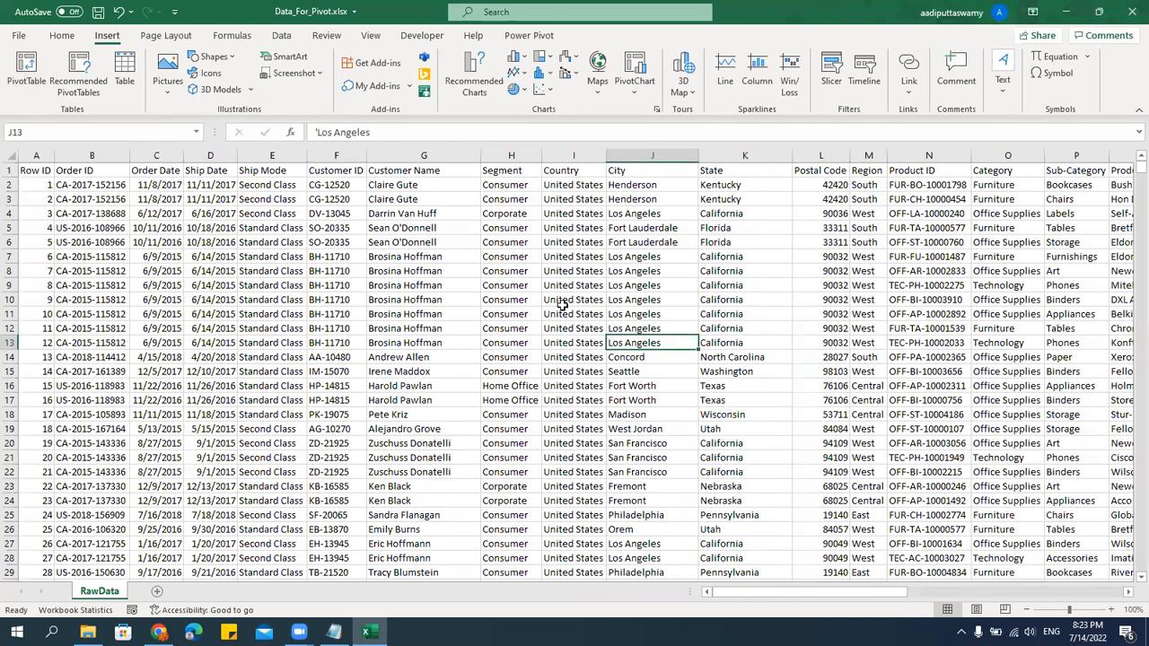
pyautogui.click(254, 242)
pyautogui.click(856, 271)
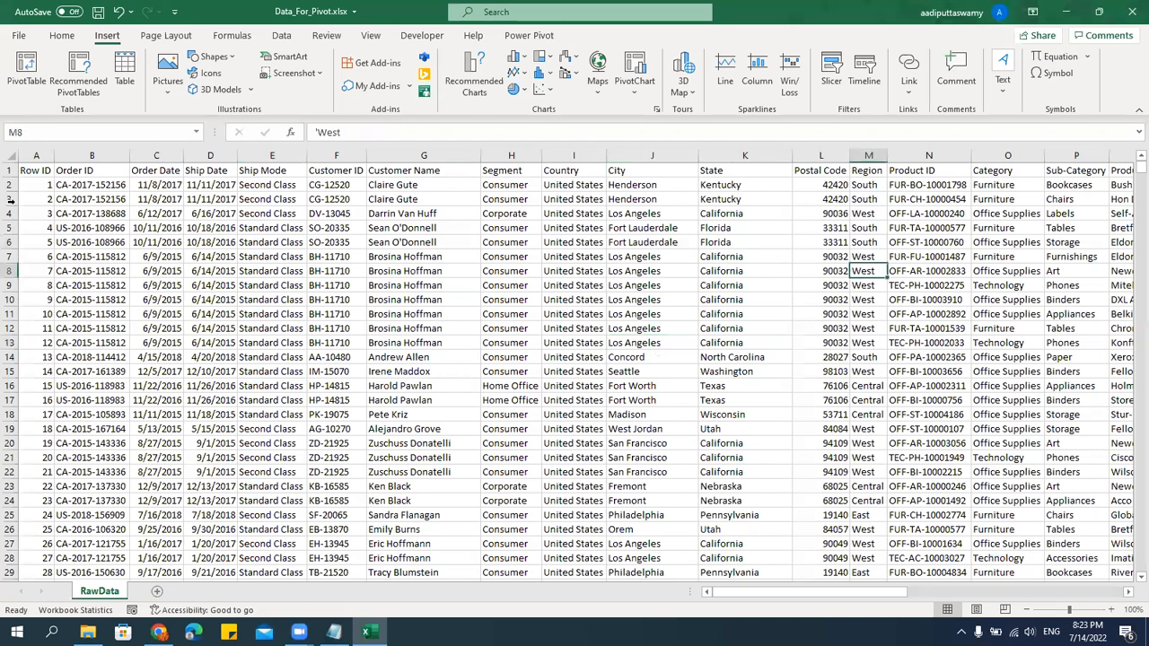
pyautogui.click(344, 244)
pyautogui.click(616, 305)
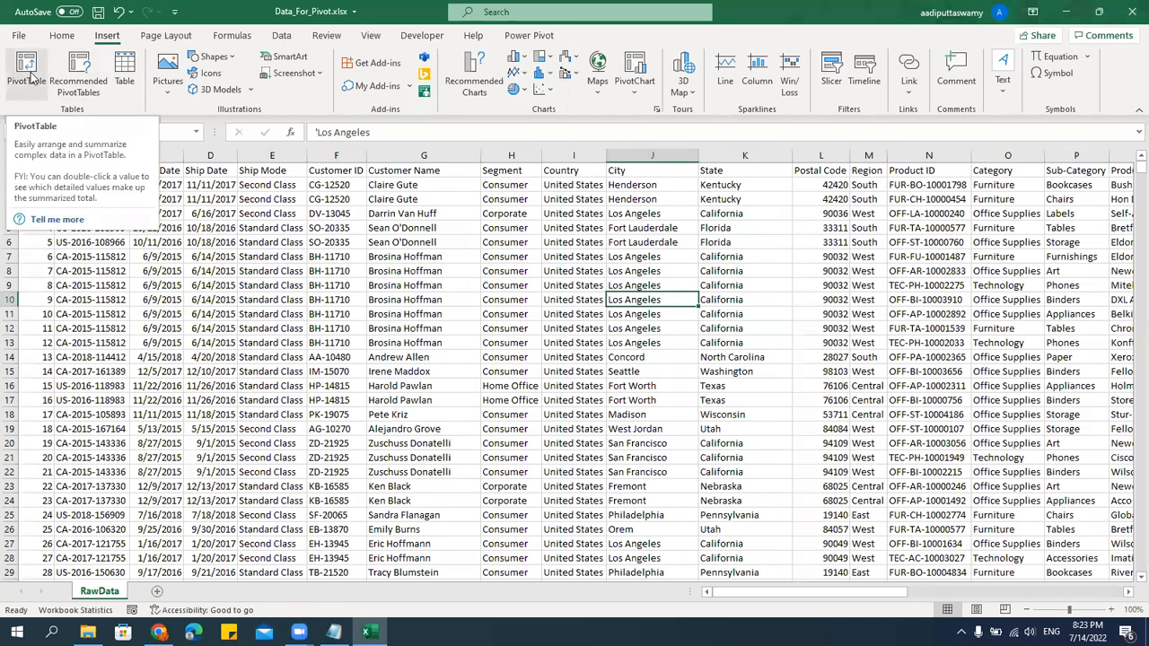
pyautogui.click(252, 298)
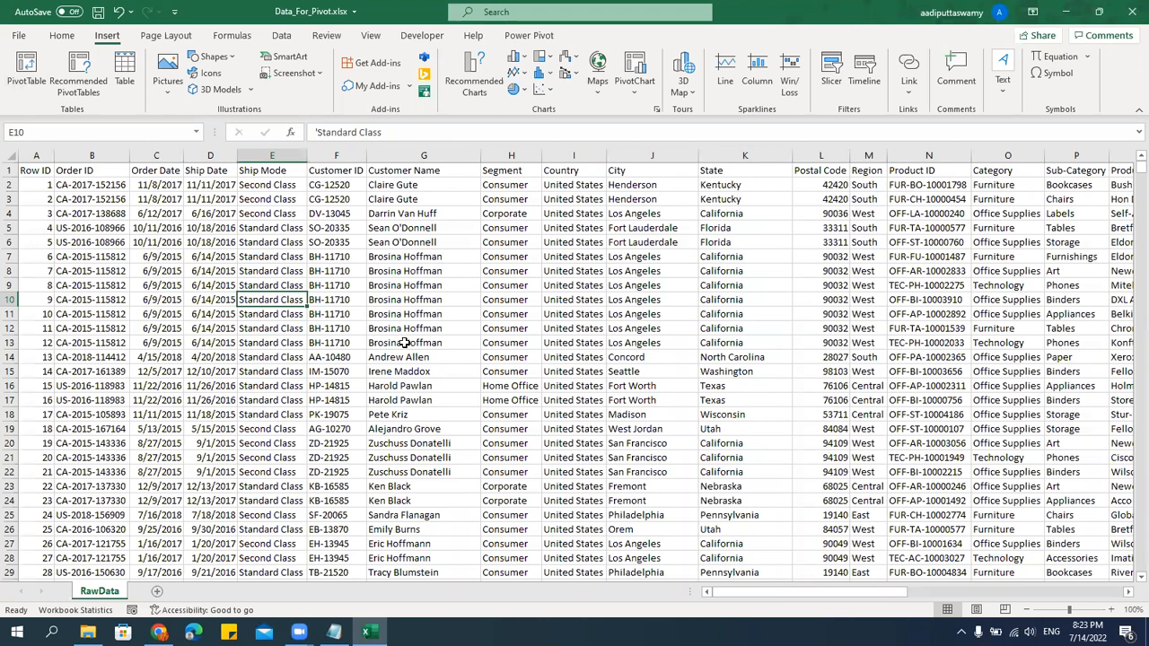
# Highlight the RawData header row, clear the Country heading, and undo the deletion.
pyautogui.click(8, 169)
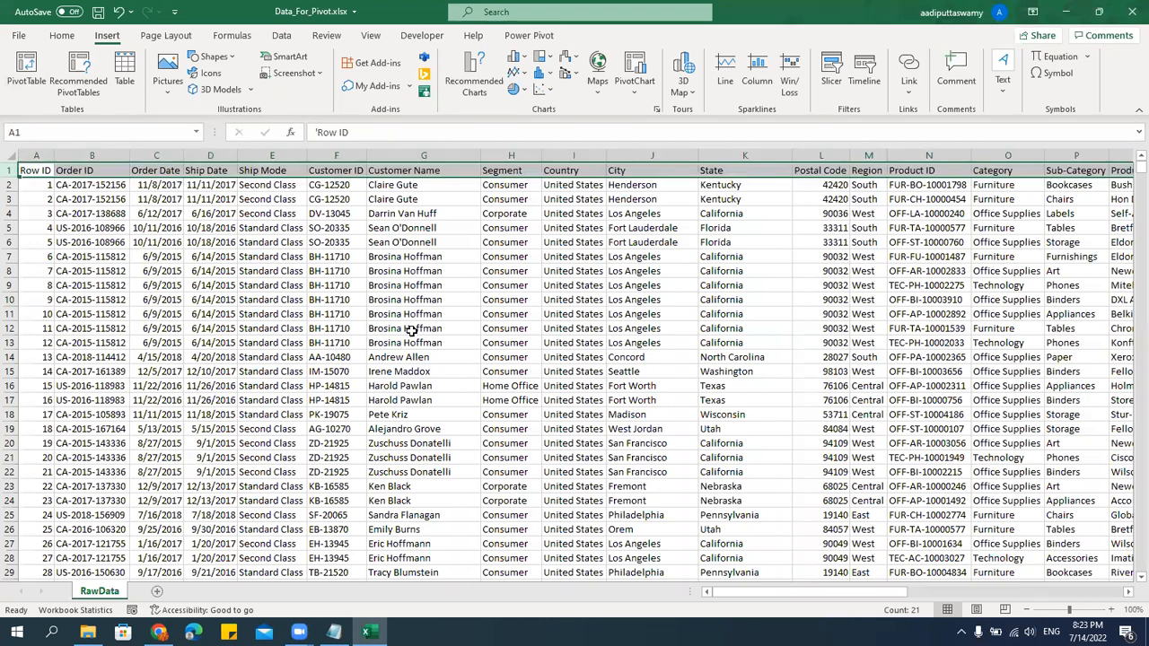
pyautogui.click(441, 314)
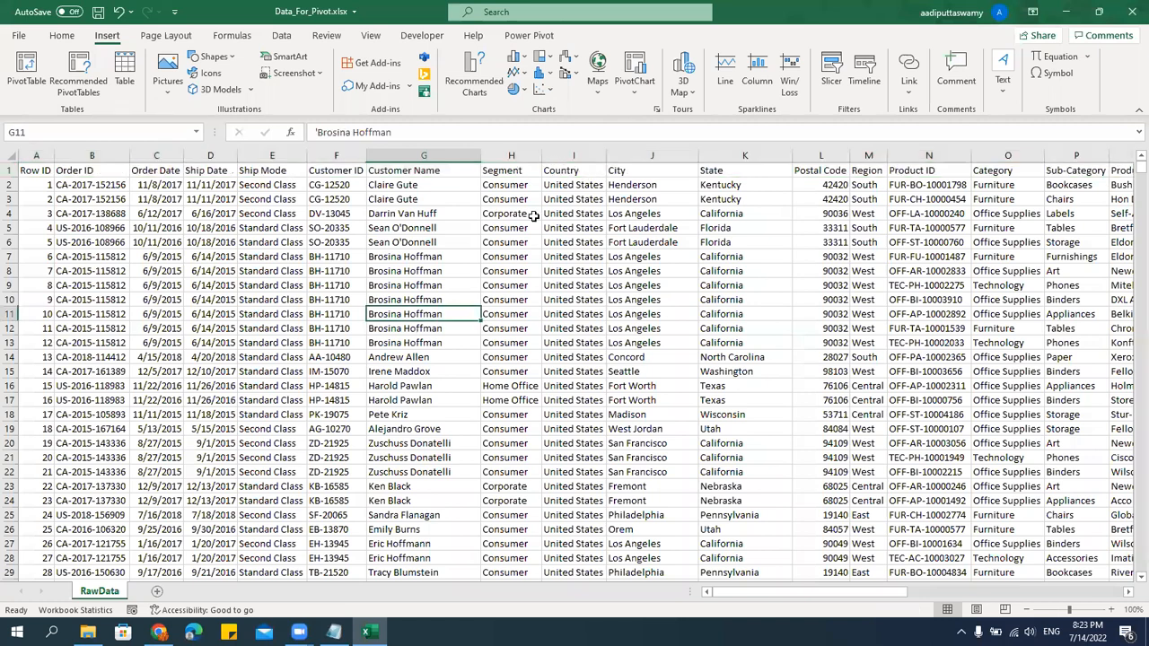
pyautogui.click(579, 175)
pyautogui.press('Delete')
pyautogui.click(591, 228)
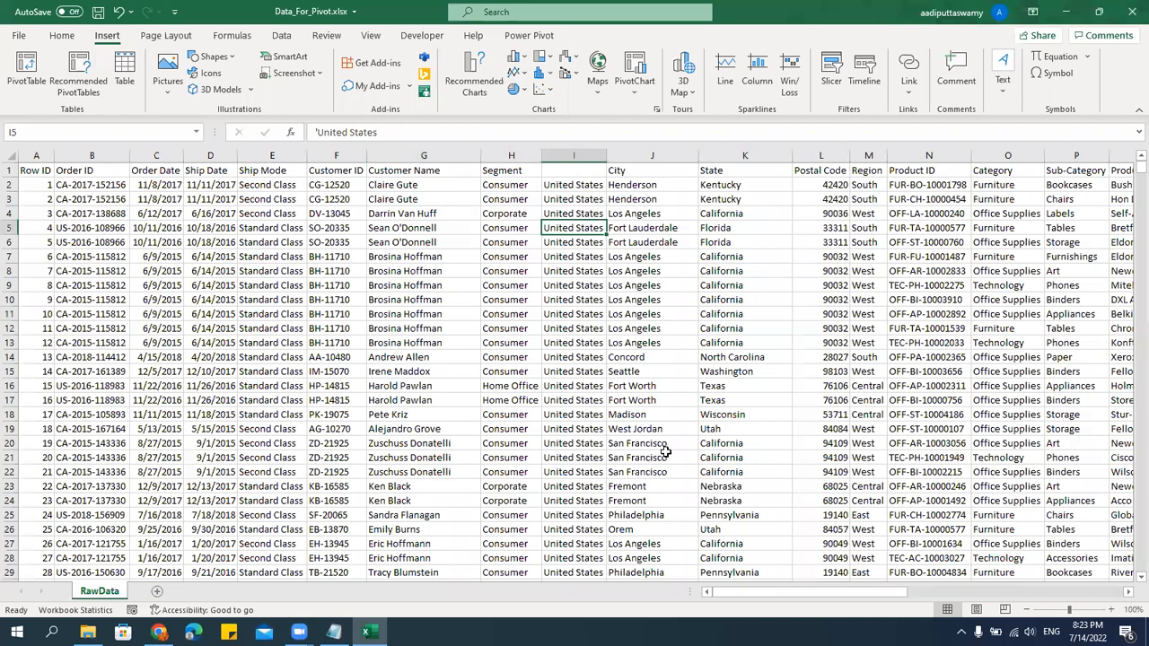
pyautogui.hotkey('ctrl', 'z')
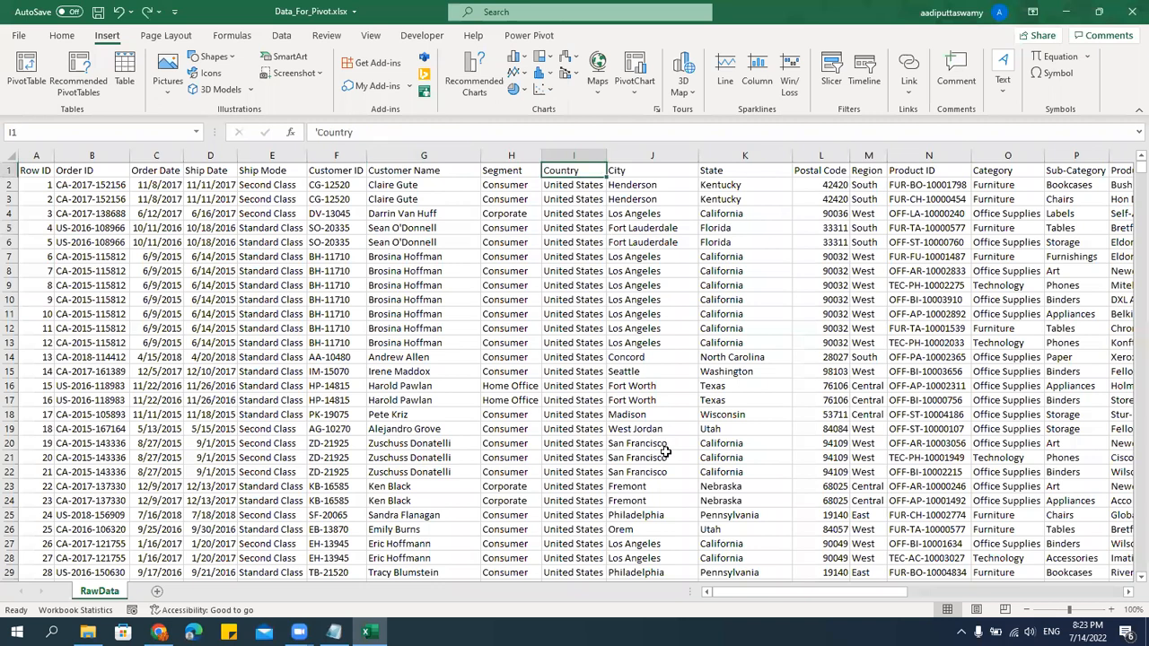
pyautogui.click(597, 412)
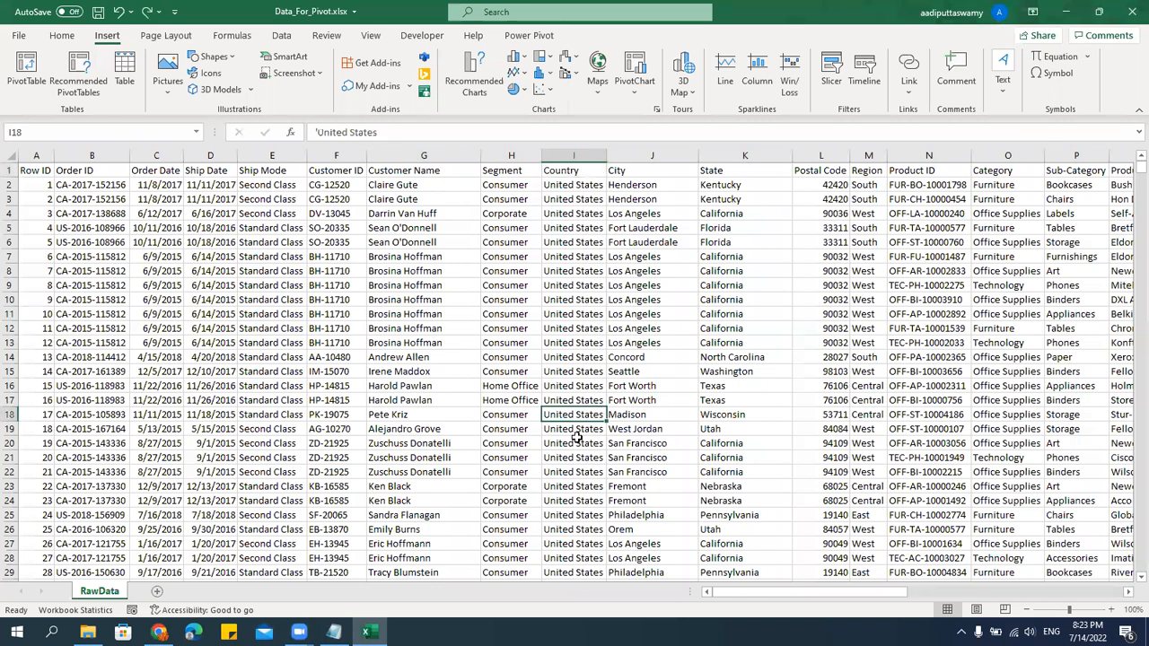
# Clear all the data in row 6 of RawData to show a blank row, and undo the deletion.
pyautogui.click(9, 244)
pyautogui.press('Delete')
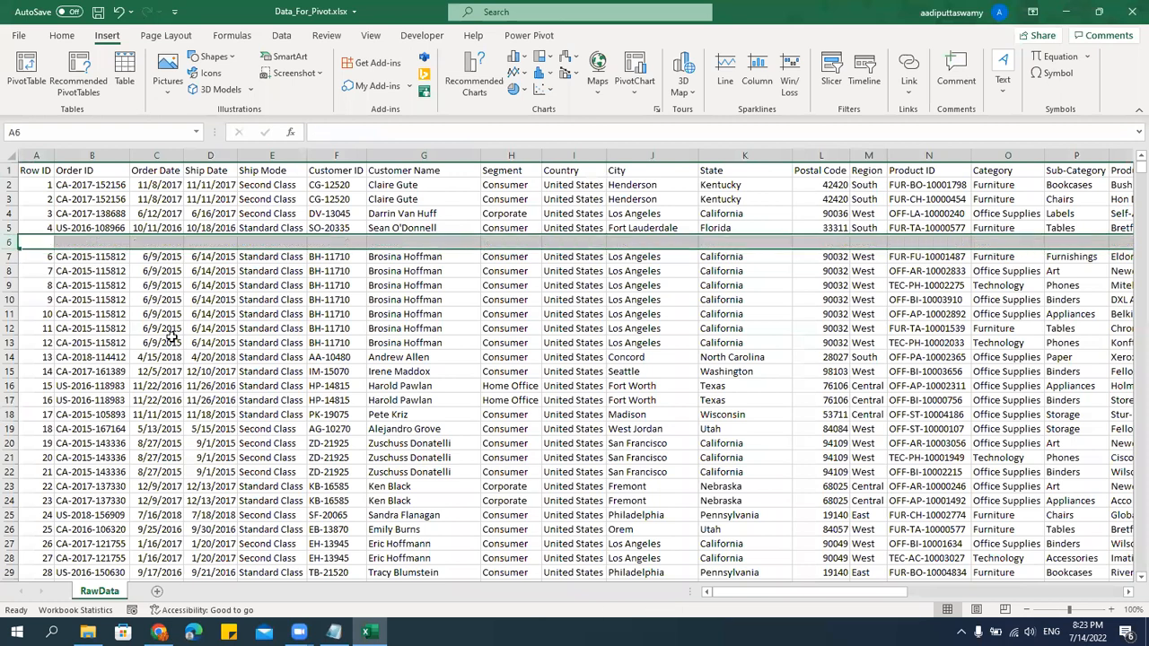
pyautogui.click(529, 418)
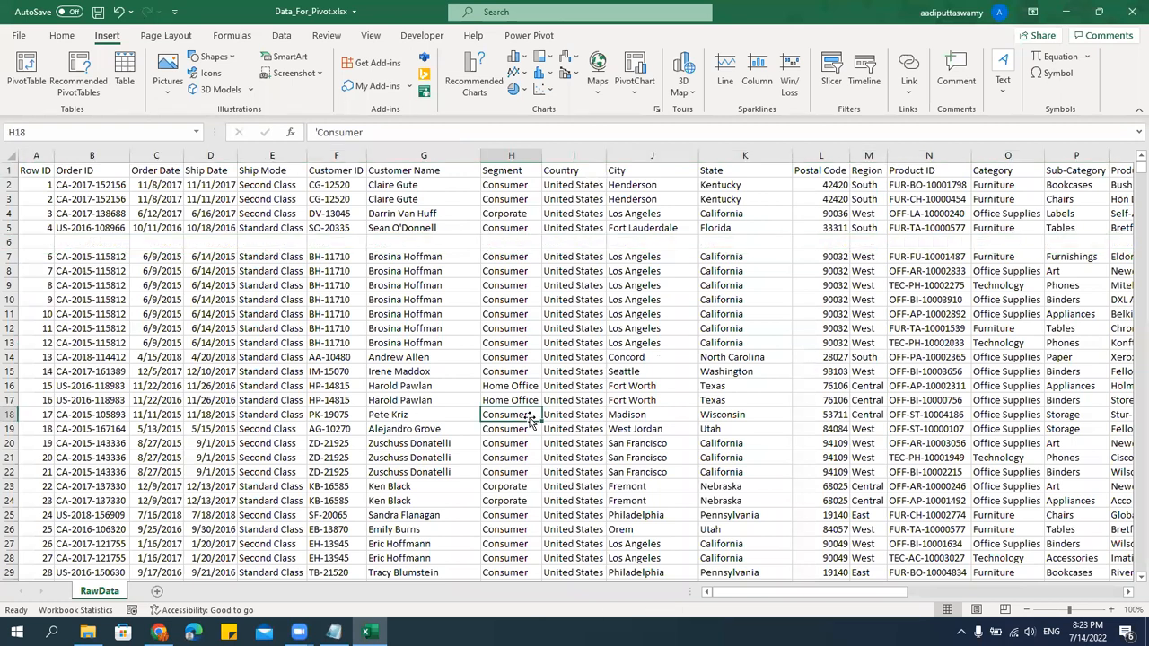
pyautogui.click(284, 282)
pyautogui.click(646, 329)
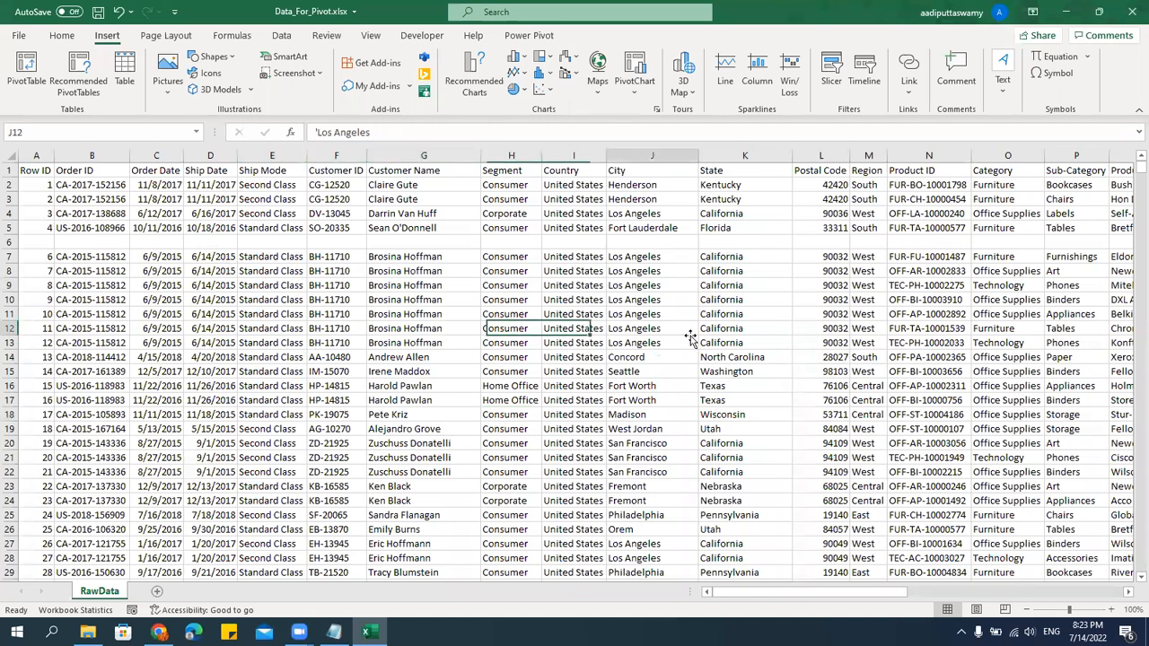
pyautogui.click(718, 400)
pyautogui.click(14, 160)
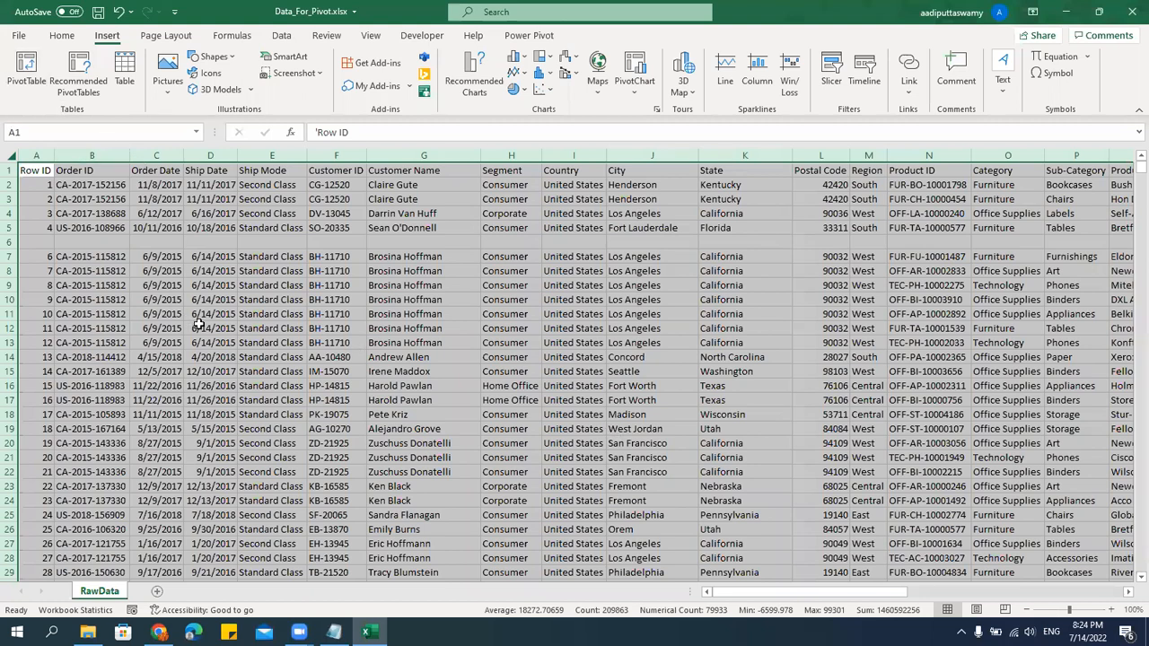
pyautogui.click(244, 271)
pyautogui.hotkey('ctrl', 'z')
pyautogui.click(276, 313)
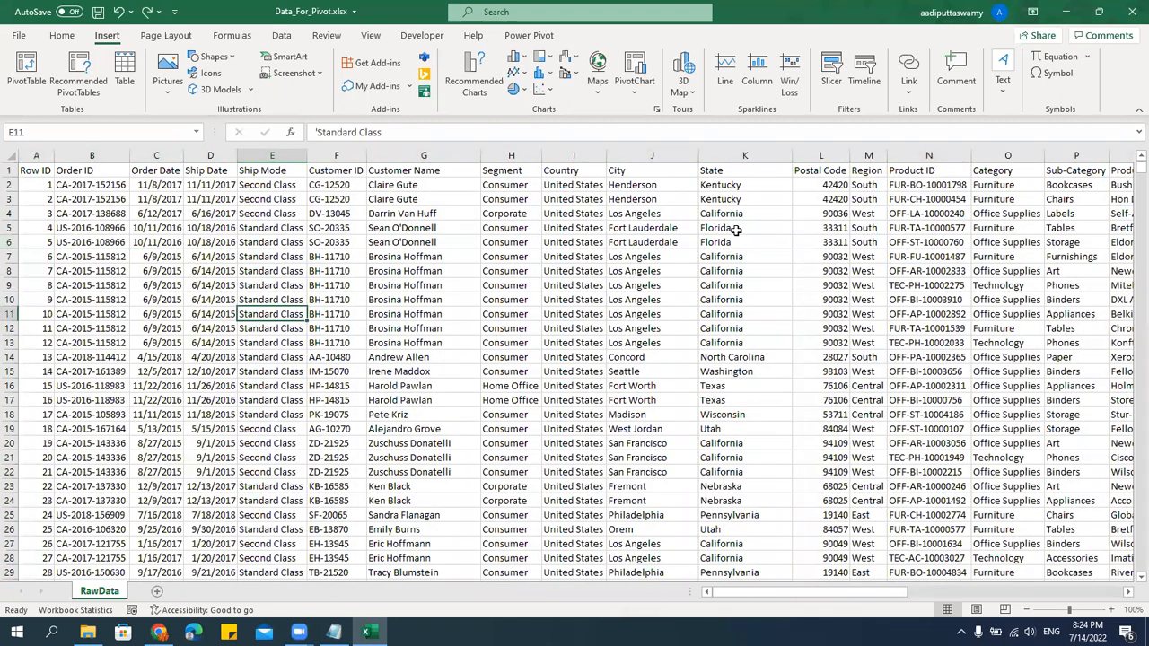
# Review the RawData headings and row 6, selecting the City heading, row 6 and the whole header row in turn.
pyautogui.click(633, 172)
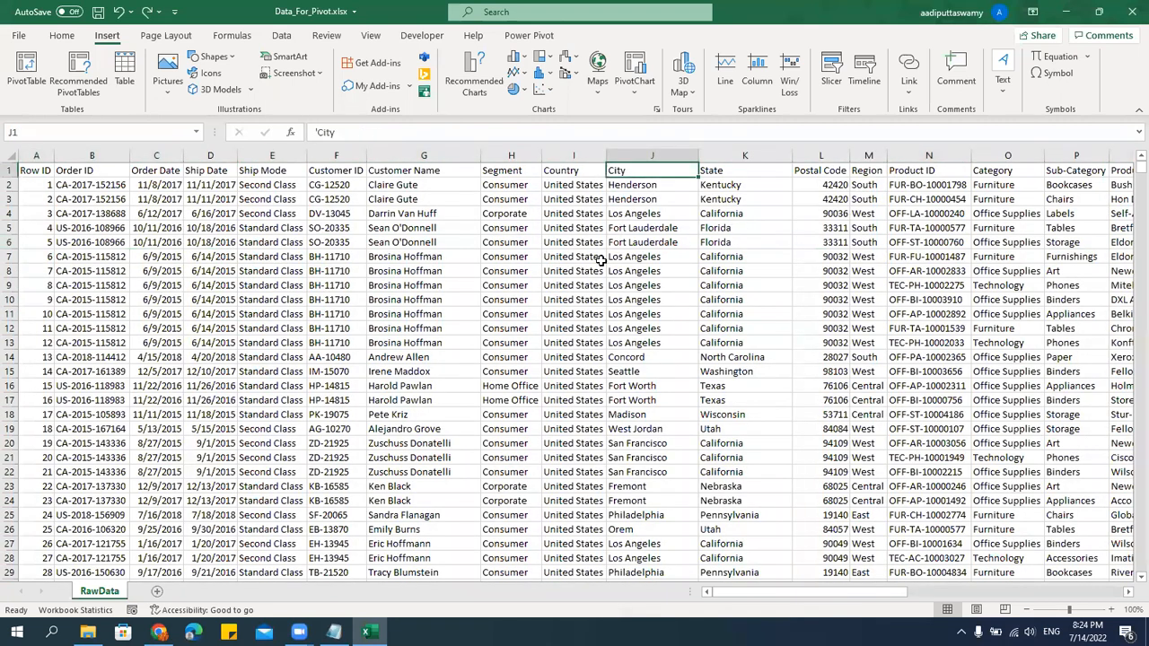
pyautogui.click(9, 243)
pyautogui.click(227, 291)
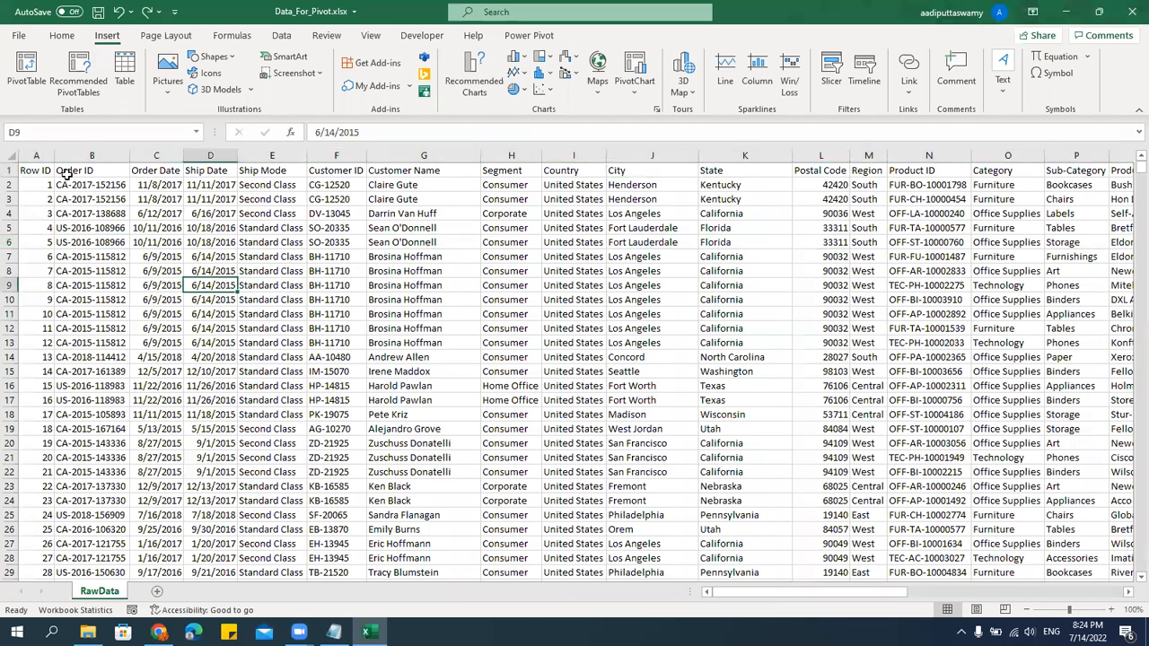
pyautogui.click(241, 373)
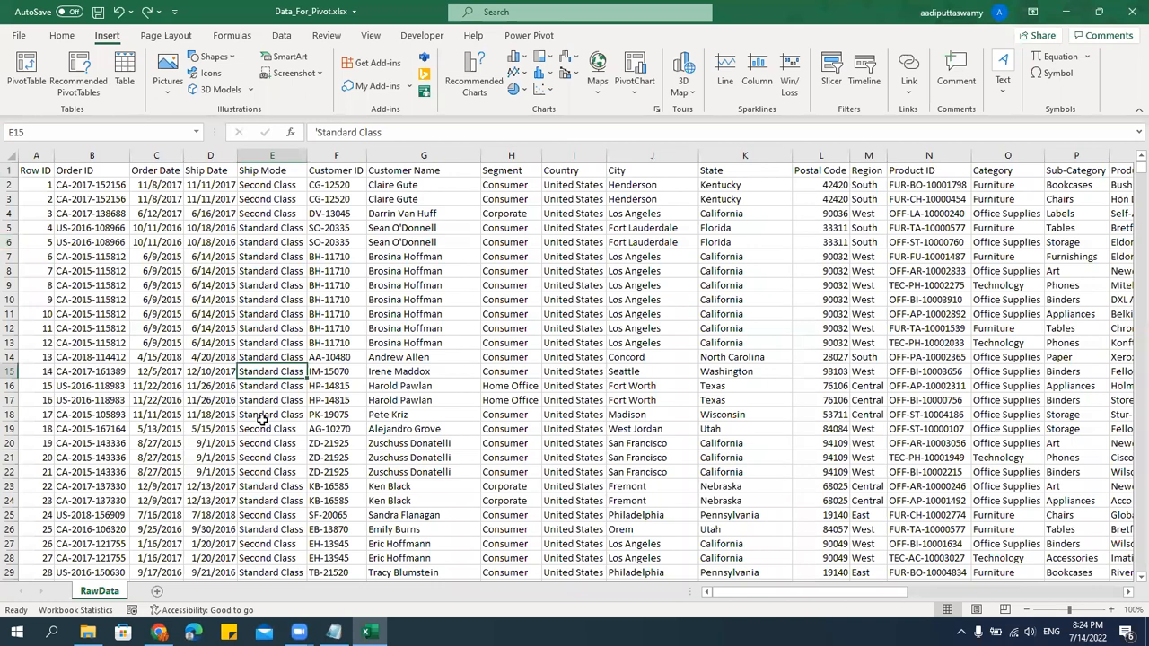
pyautogui.click(309, 315)
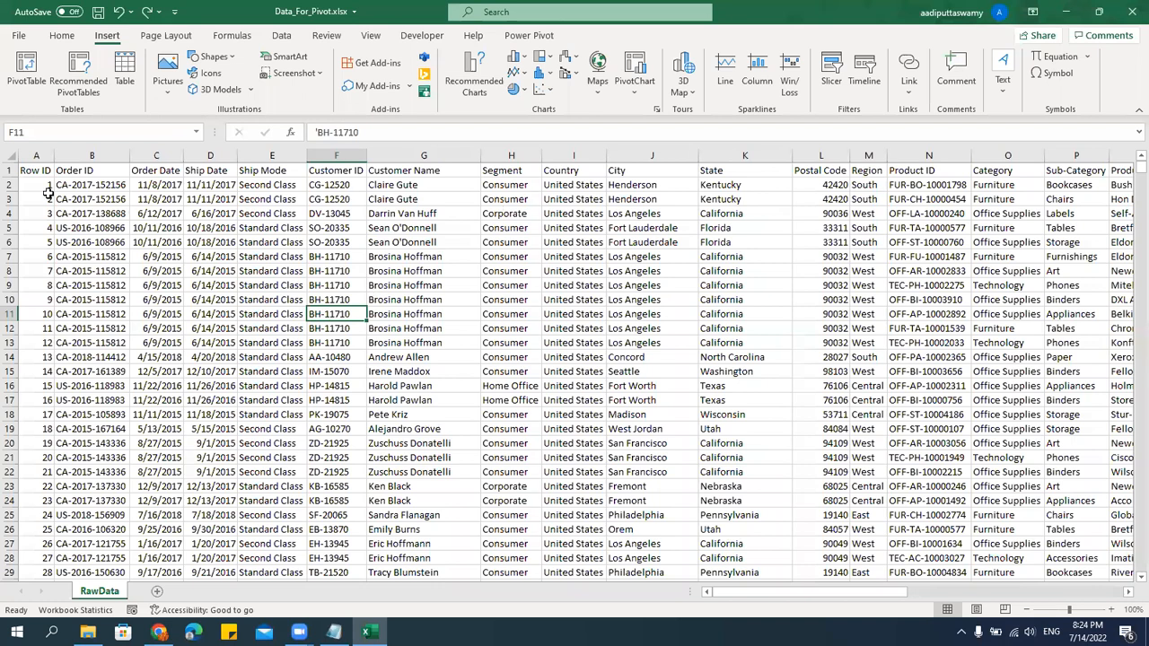
pyautogui.click(10, 171)
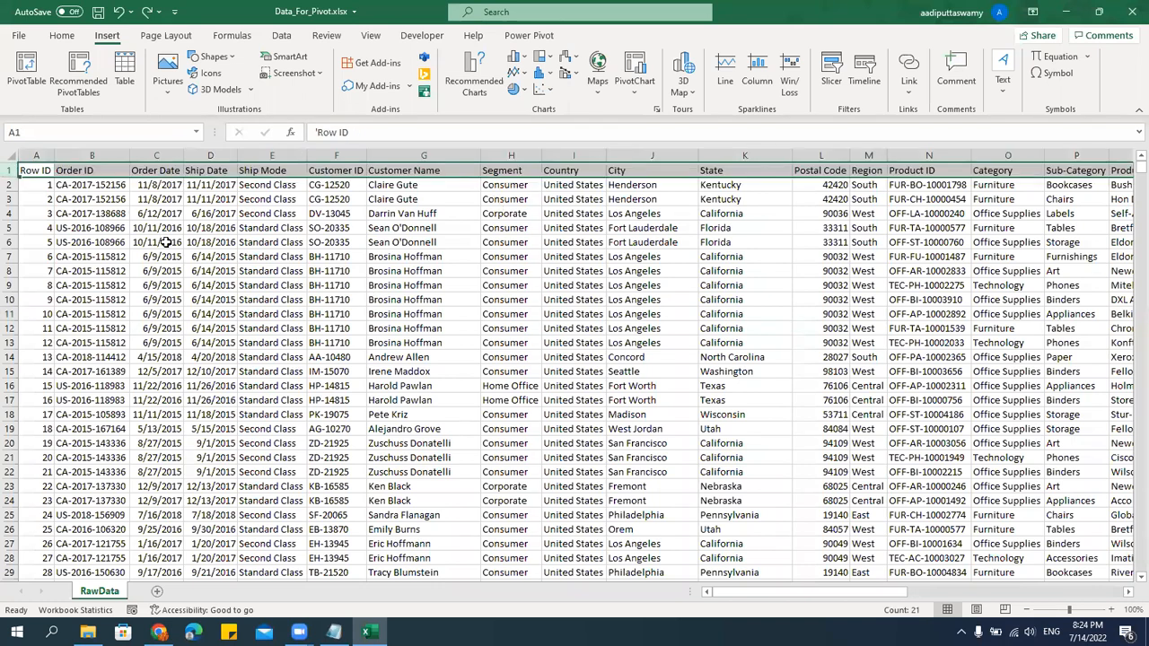
pyautogui.click(259, 256)
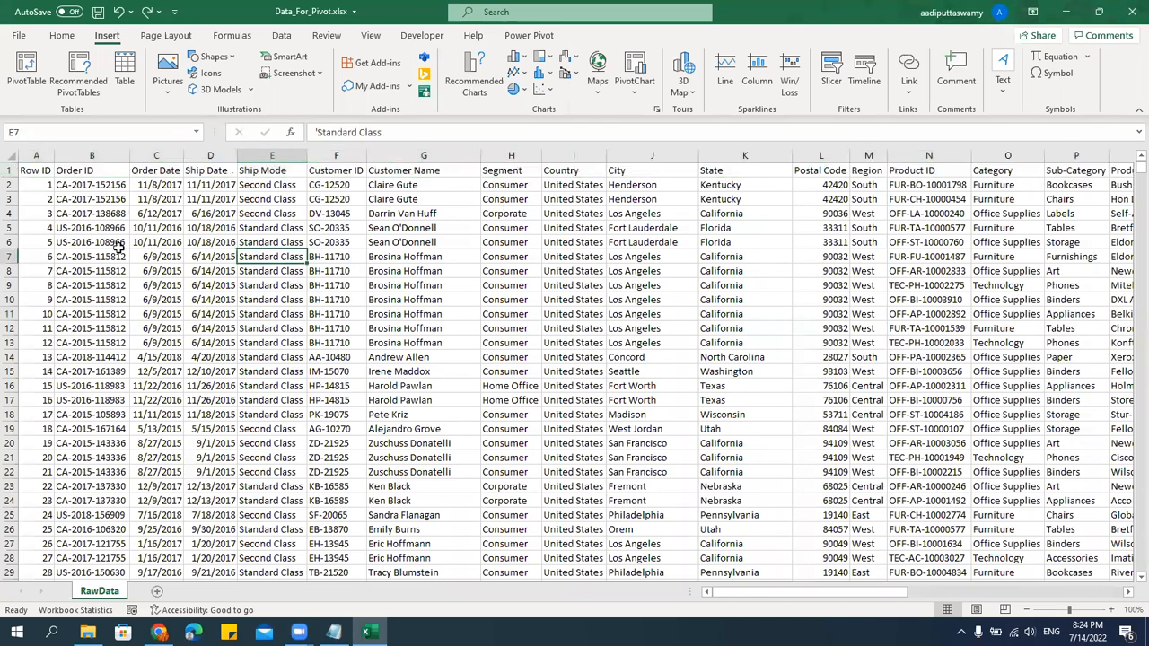
# Create a PivotTable from the range RawData!$A$1:$U$9995 on a new worksheet.
pyautogui.click(463, 259)
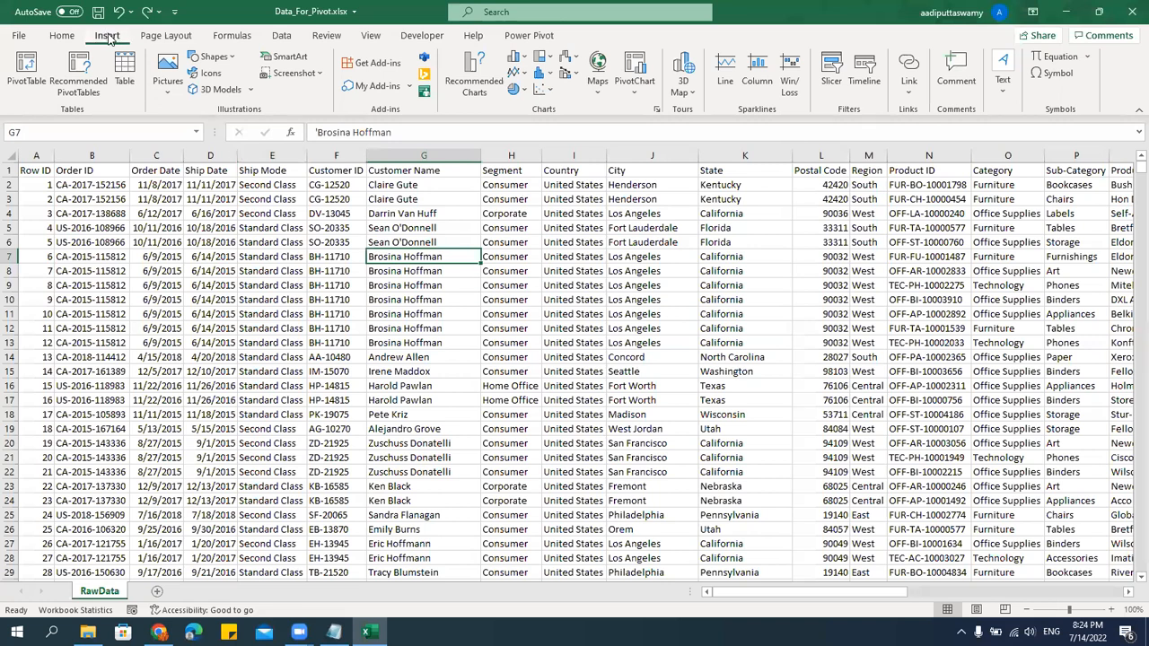
pyautogui.click(27, 79)
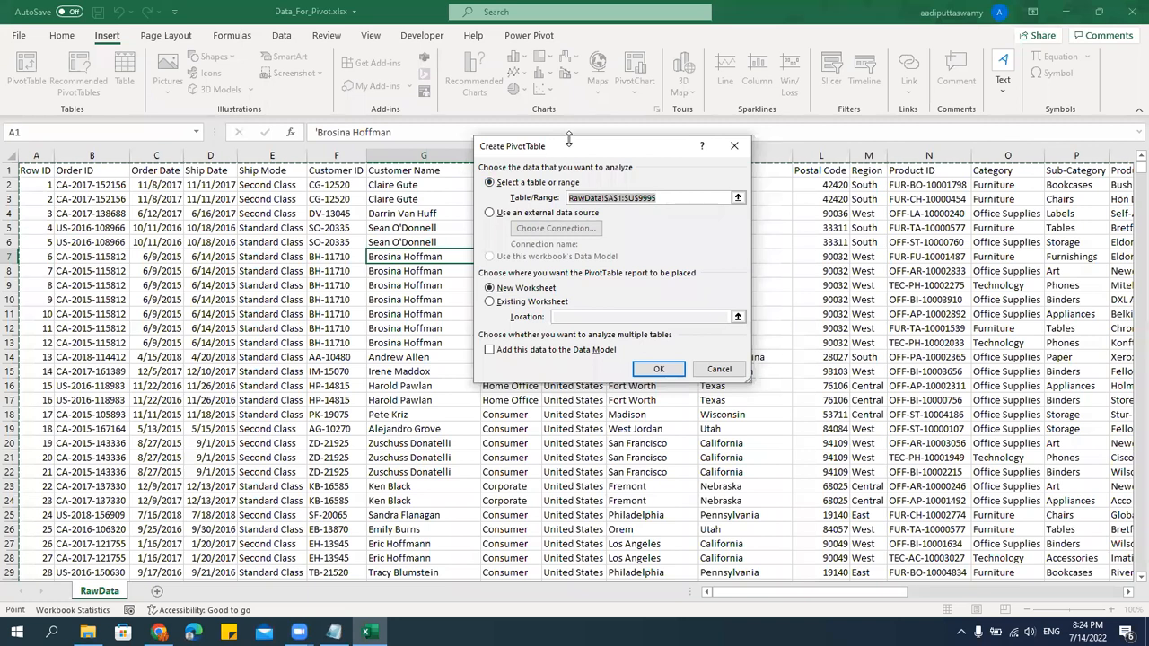
pyautogui.moveTo(568, 155); pyautogui.dragTo(467, 198)
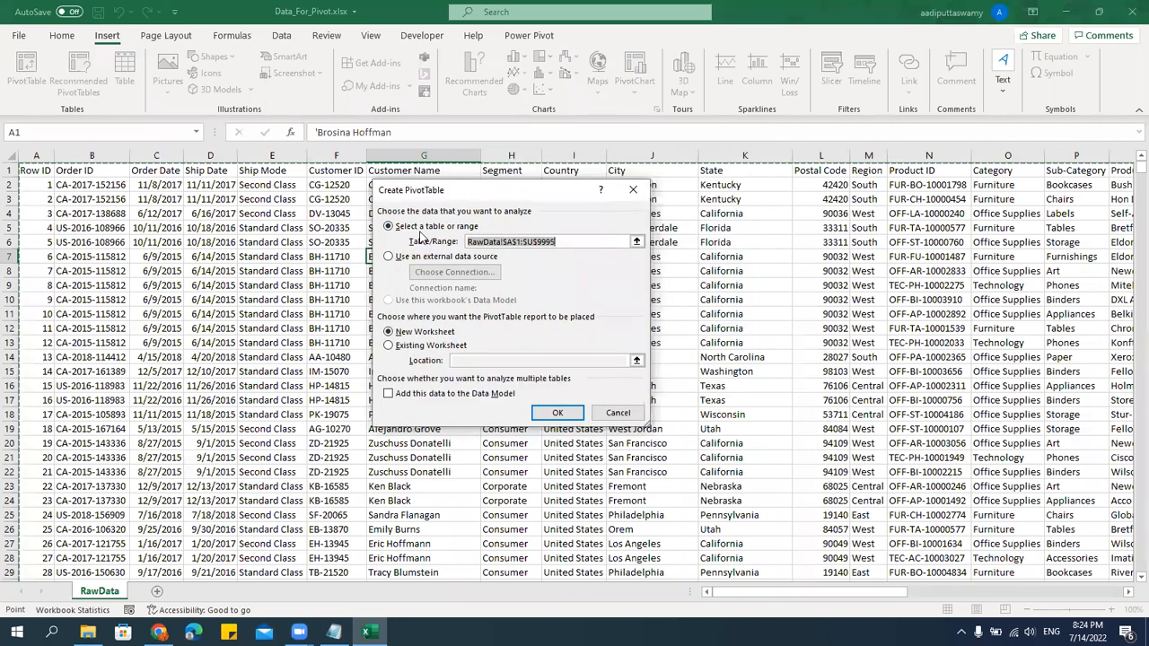
pyautogui.click(466, 241)
pyautogui.click(560, 413)
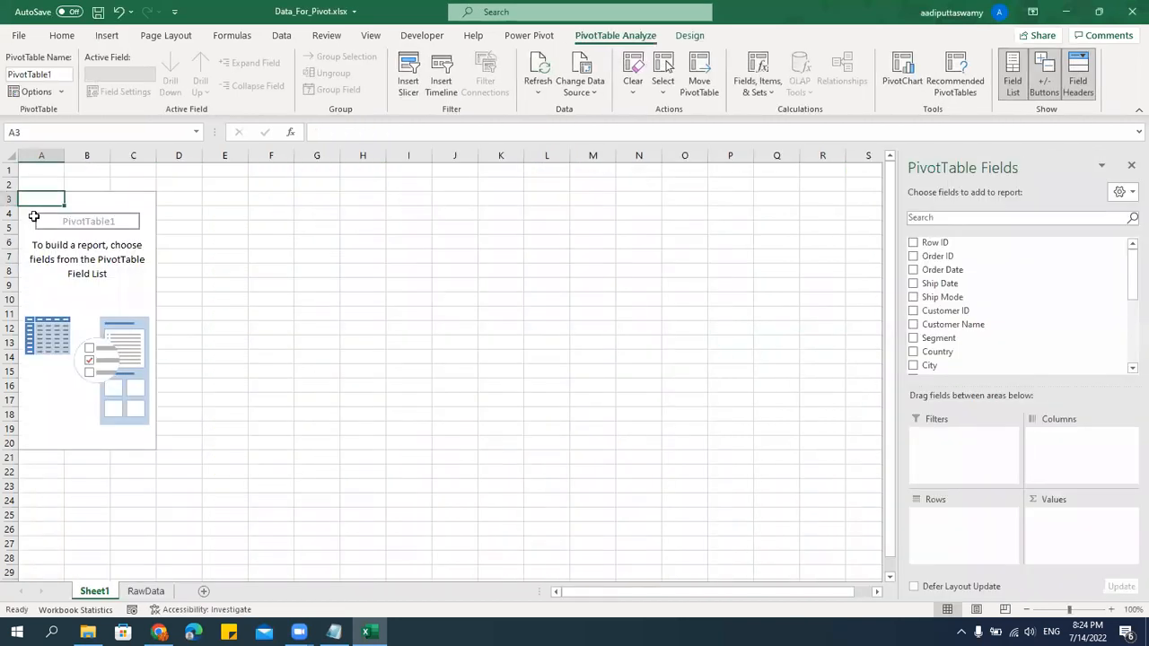
# Examine the empty pivot report area on Sheet1 and the RawData column headings that supply its fields.
pyautogui.moveTo(33, 196); pyautogui.dragTo(147, 443)
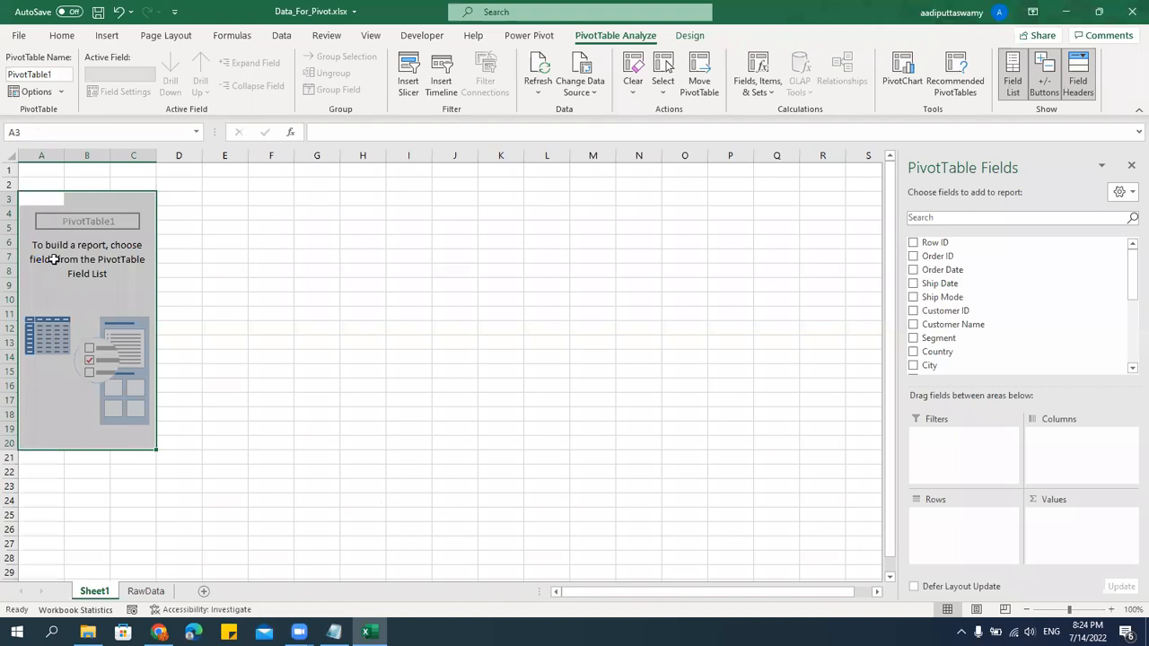
pyautogui.moveTo(40, 199); pyautogui.dragTo(140, 441)
pyautogui.click(146, 591)
pyautogui.moveTo(36, 170); pyautogui.dragTo(952, 170)
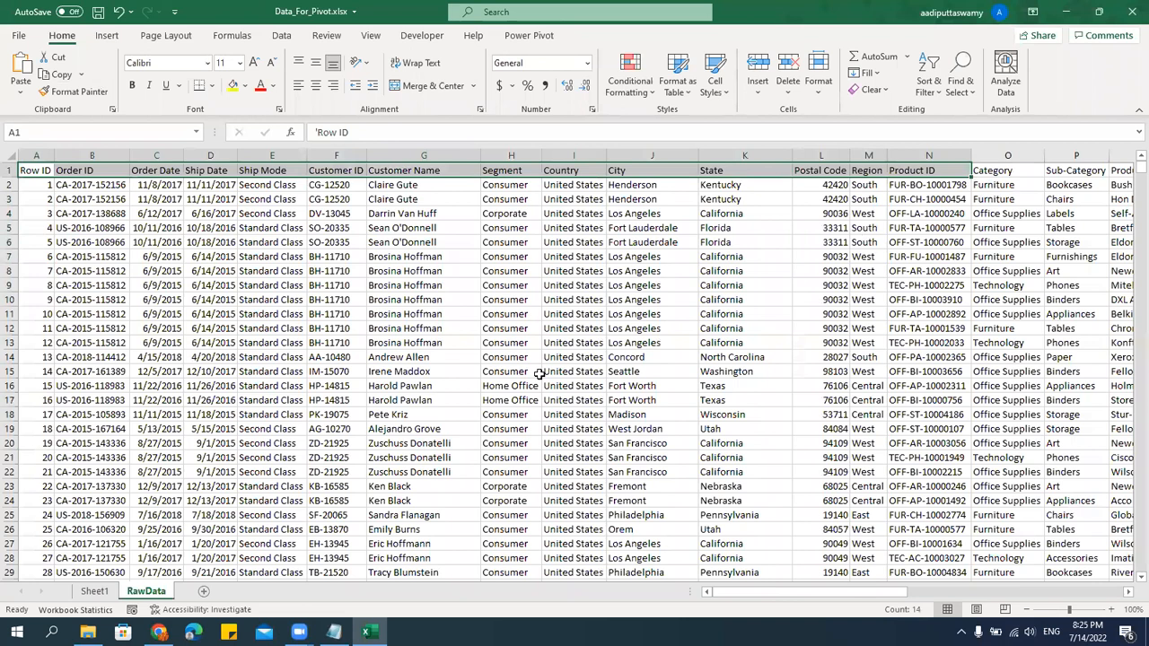
pyautogui.click(94, 590)
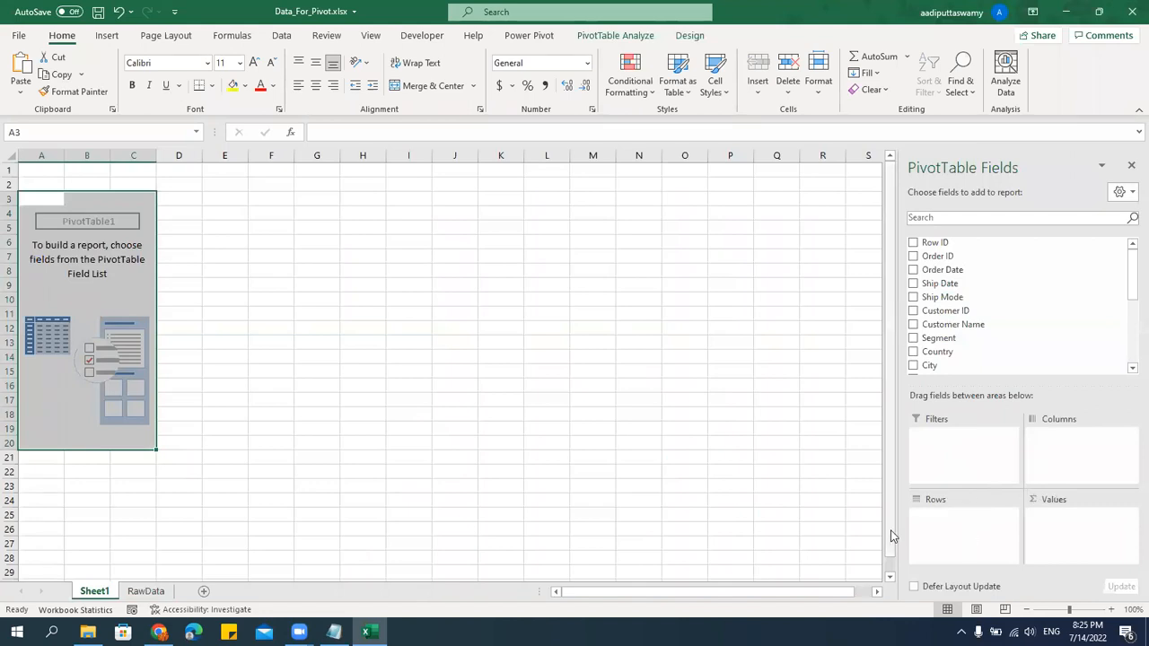
# Add the Region field to the pivot table's rows and highlight the resulting region labels.
pyautogui.scroll(-3, 1023, 339)
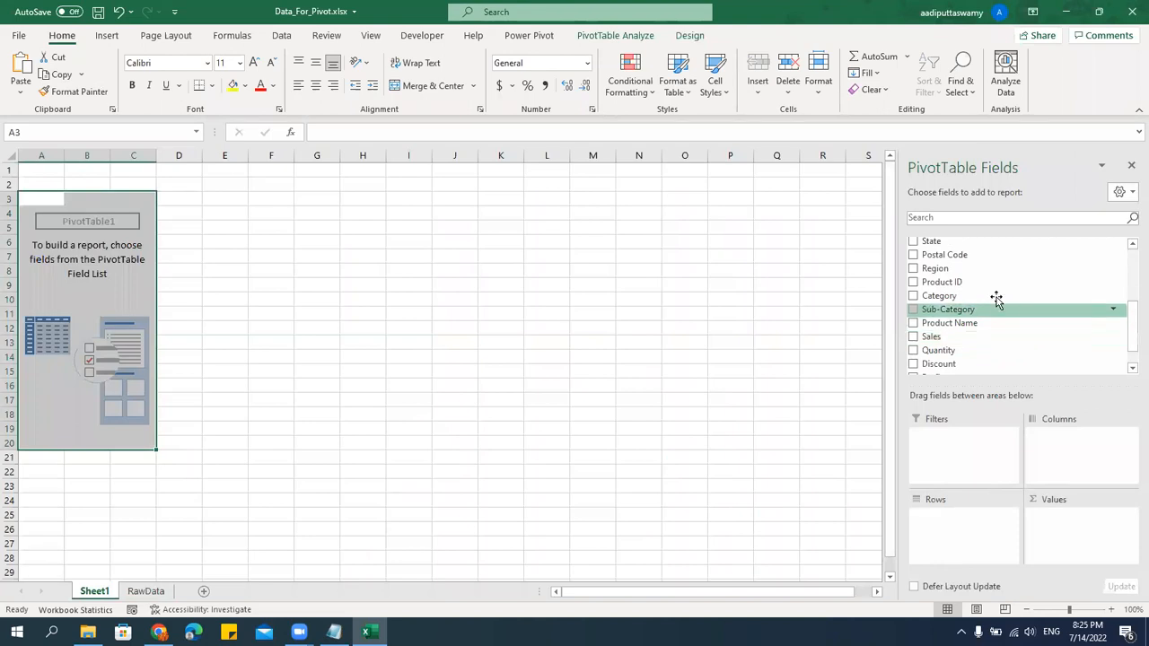
pyautogui.moveTo(941, 269); pyautogui.dragTo(969, 530)
pyautogui.moveTo(49, 215); pyautogui.dragTo(56, 257)
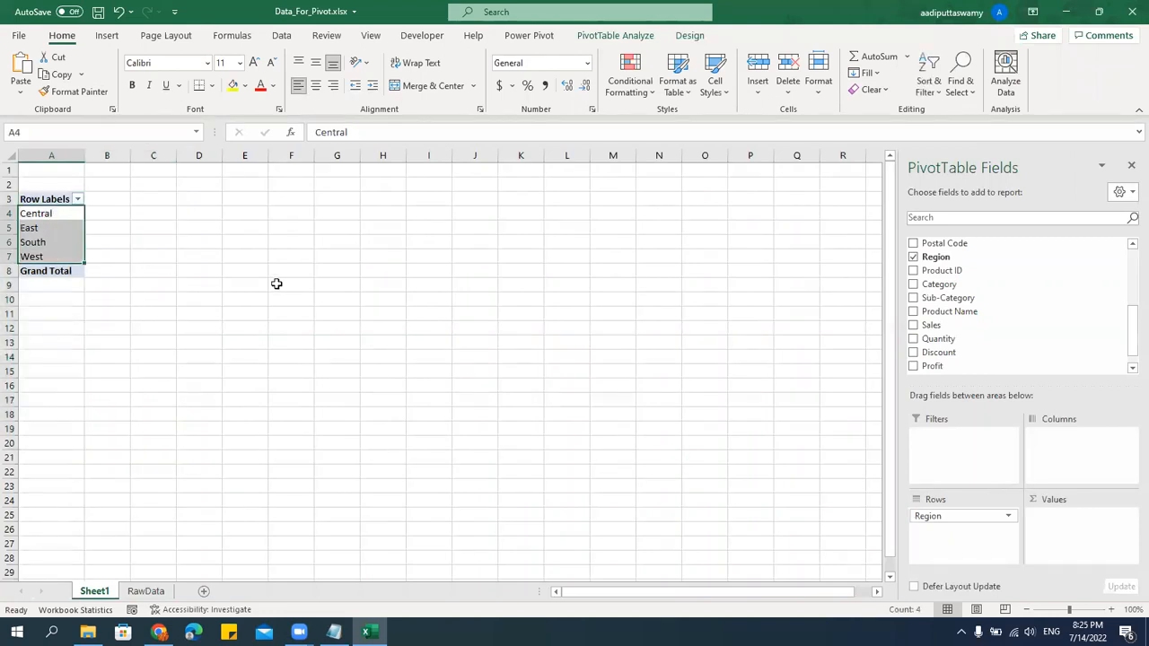
pyautogui.keyDown('ctrl'); pyautogui.scroll(3, 277, 284); pyautogui.keyUp('ctrl')
pyautogui.click(293, 362)
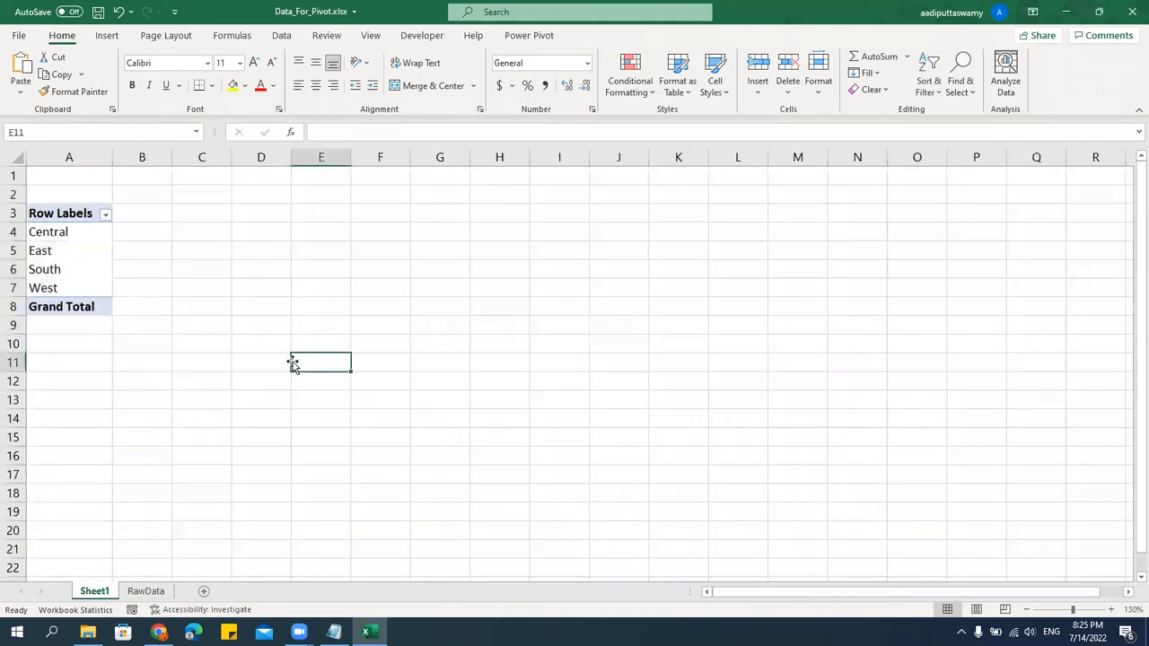
# Add the Sales field to the pivot table's values as a sum and highlight the sales figures by region.
pyautogui.click(61, 253)
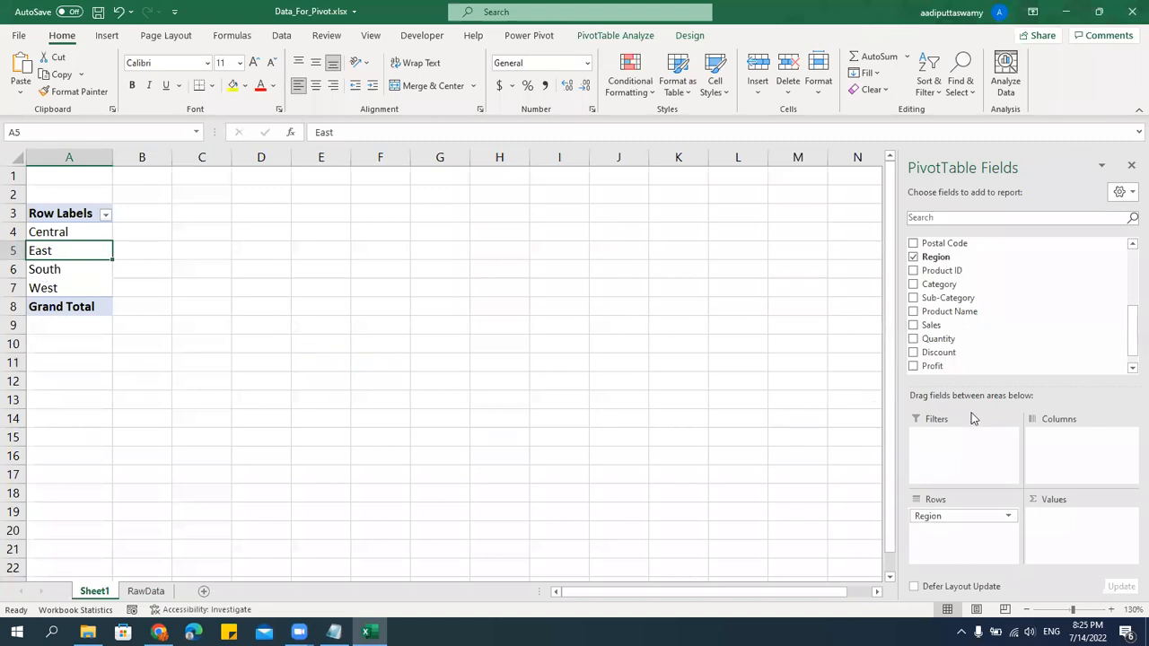
pyautogui.scroll(-1, 970, 353)
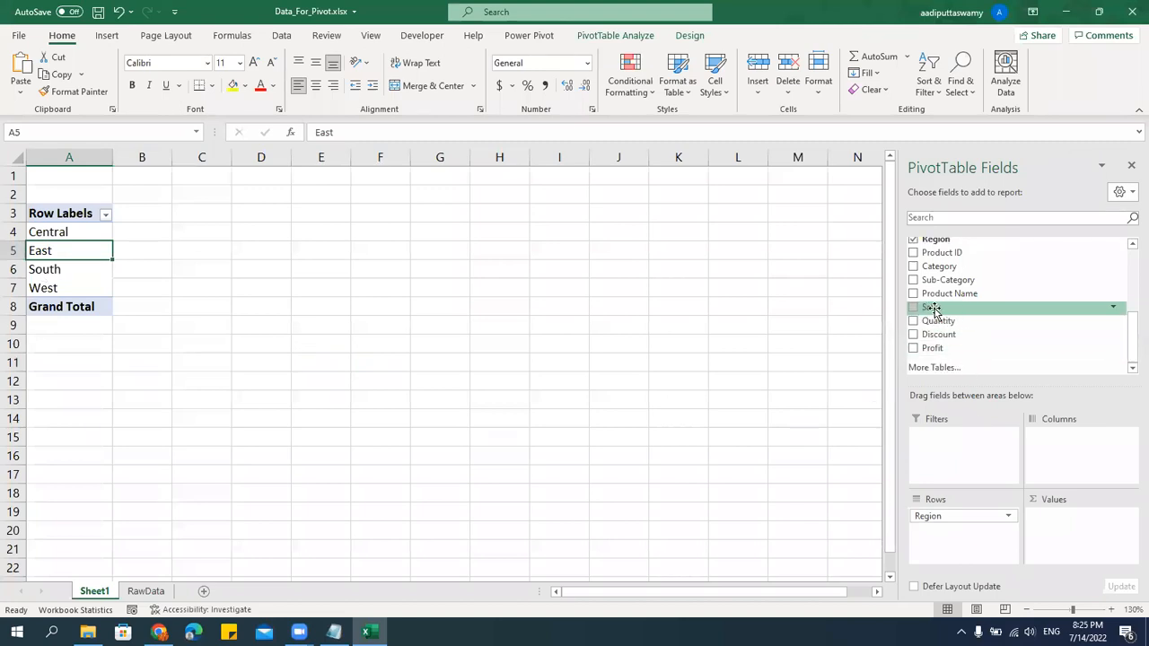
pyautogui.moveTo(934, 309); pyautogui.dragTo(1041, 532)
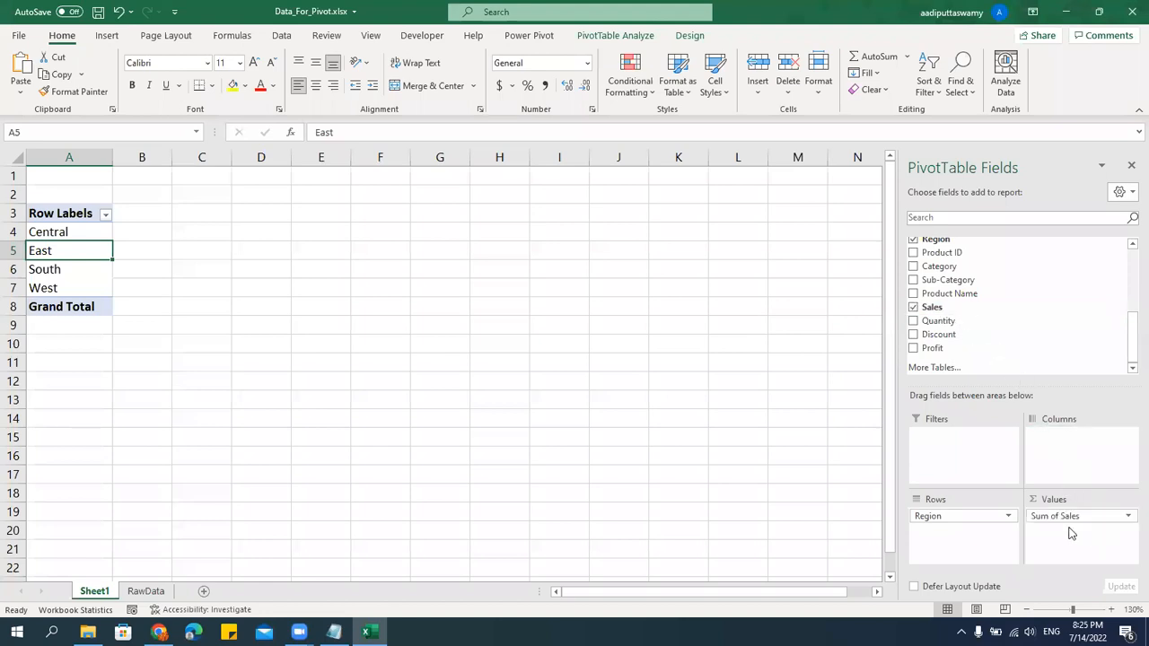
pyautogui.moveTo(159, 231); pyautogui.dragTo(170, 290)
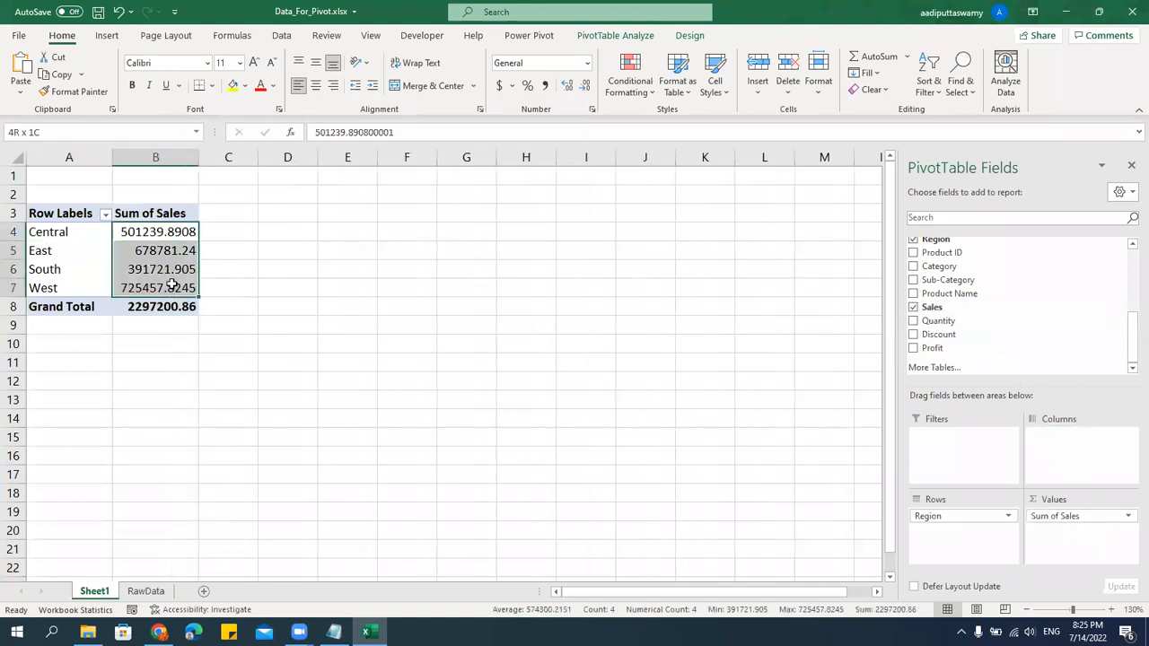
pyautogui.press('Up')
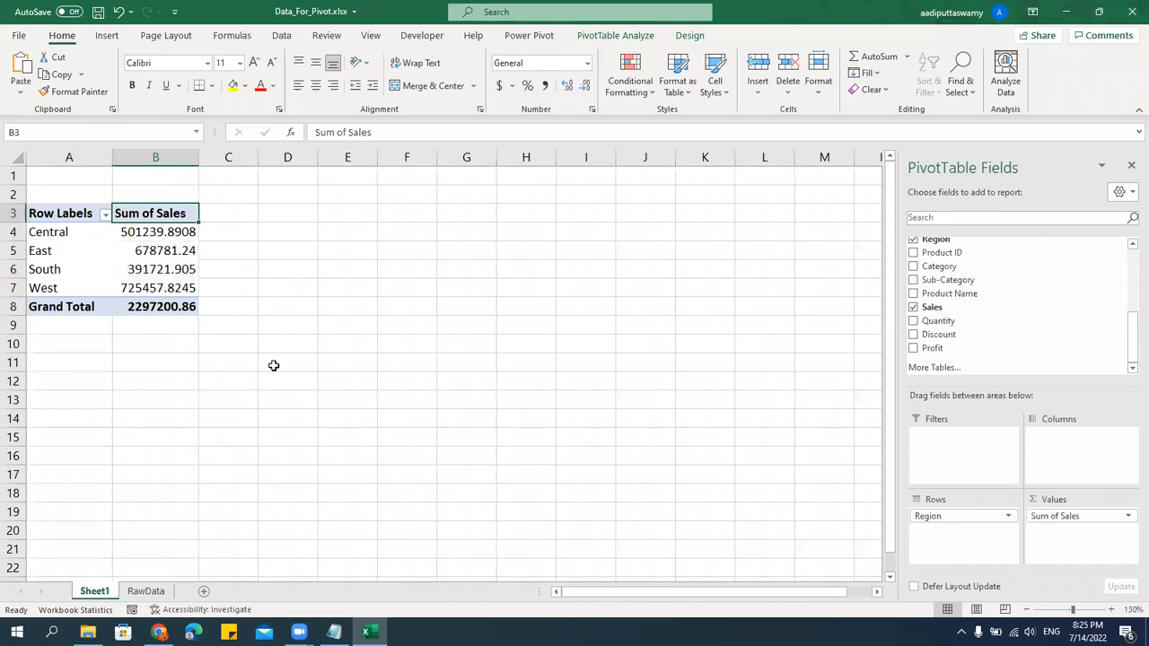
# Replace Region with Sub-Category in the pivot table's rows and highlight the sales figures by sub-category.
pyautogui.moveTo(930, 518); pyautogui.dragTo(718, 436)
pyautogui.moveTo(977, 284); pyautogui.dragTo(982, 523)
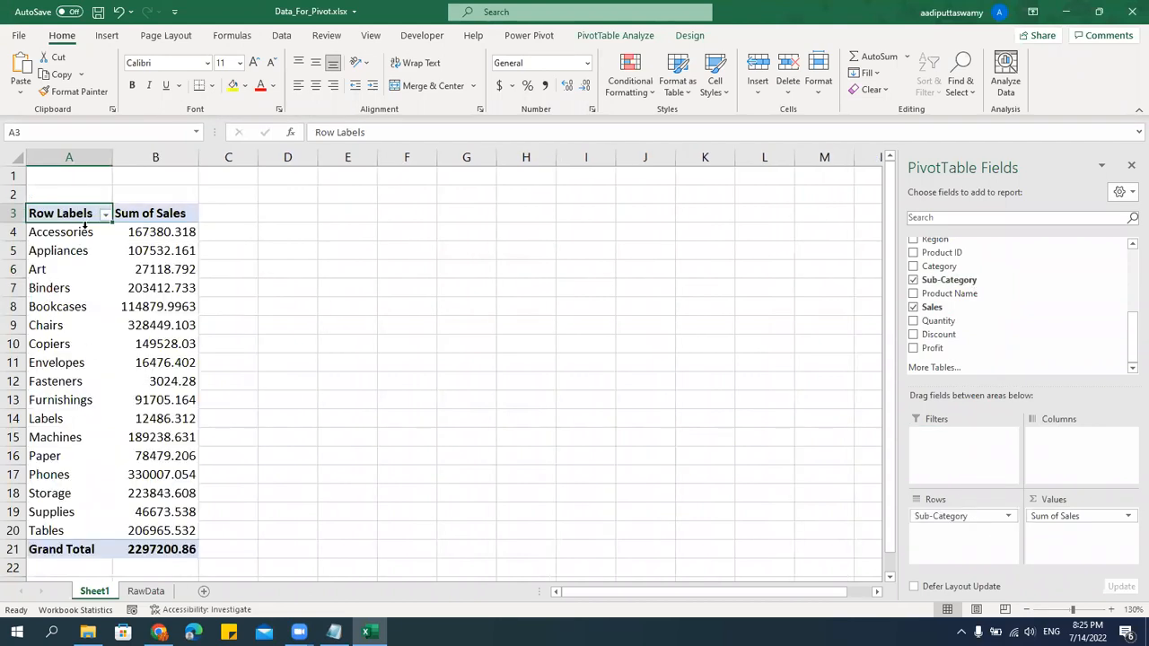
pyautogui.moveTo(165, 229); pyautogui.dragTo(175, 531)
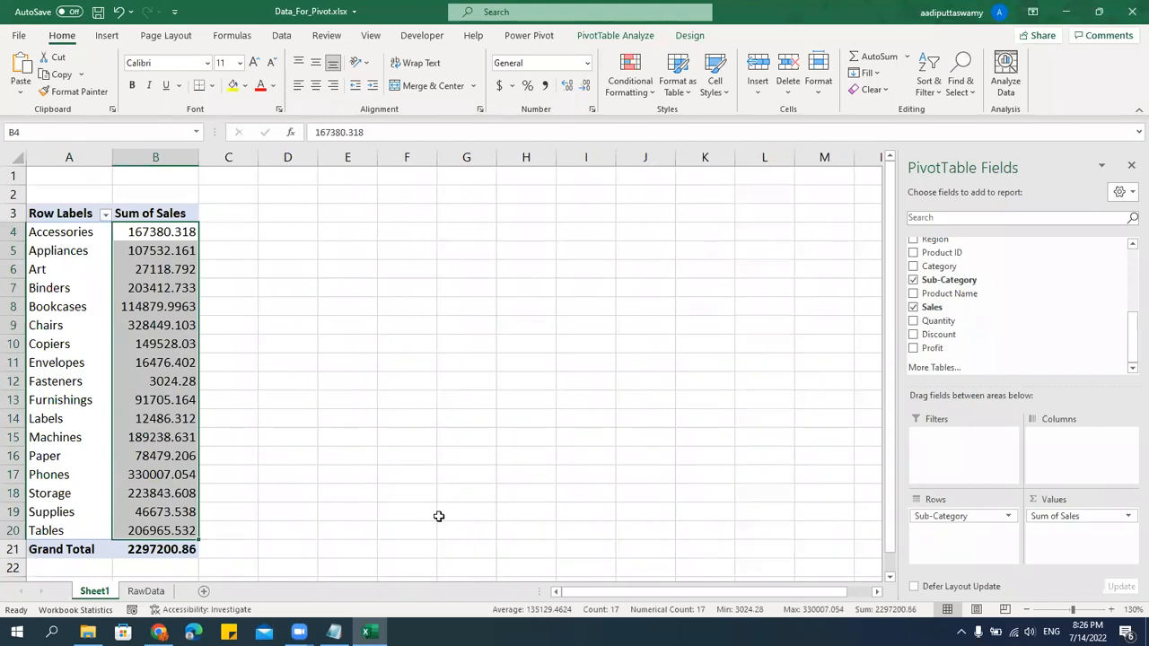
# Remove Sub-Category from the rows, put Region back in its place, and highlight the regions with their sales.
pyautogui.moveTo(975, 519); pyautogui.dragTo(617, 574)
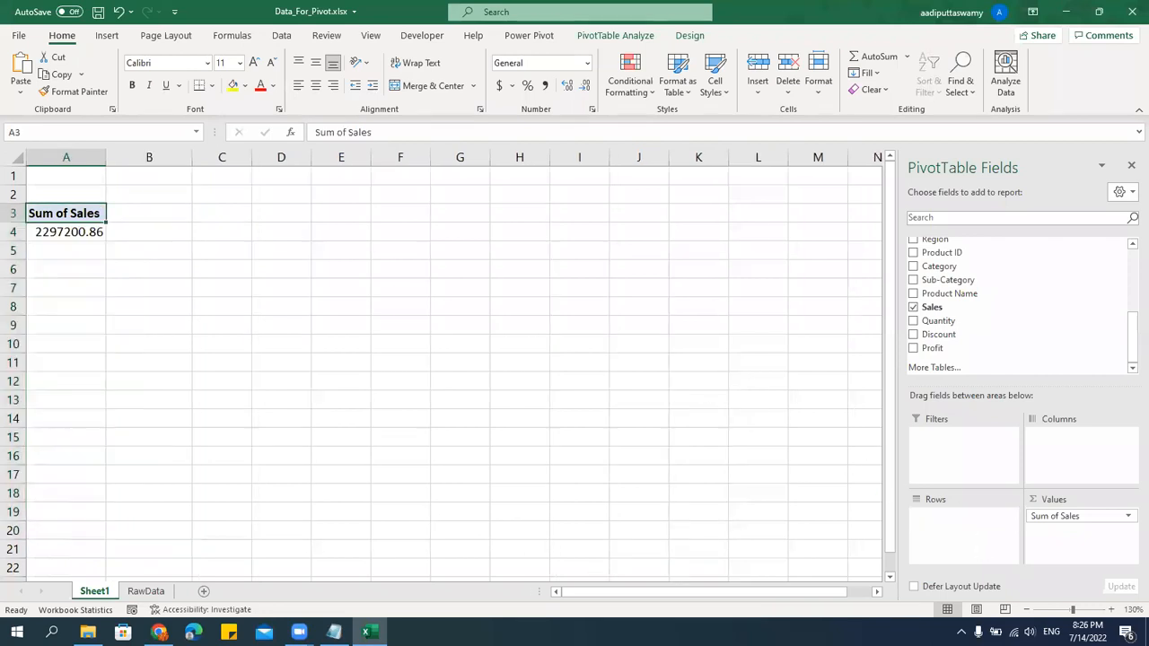
pyautogui.scroll(3, 977, 321)
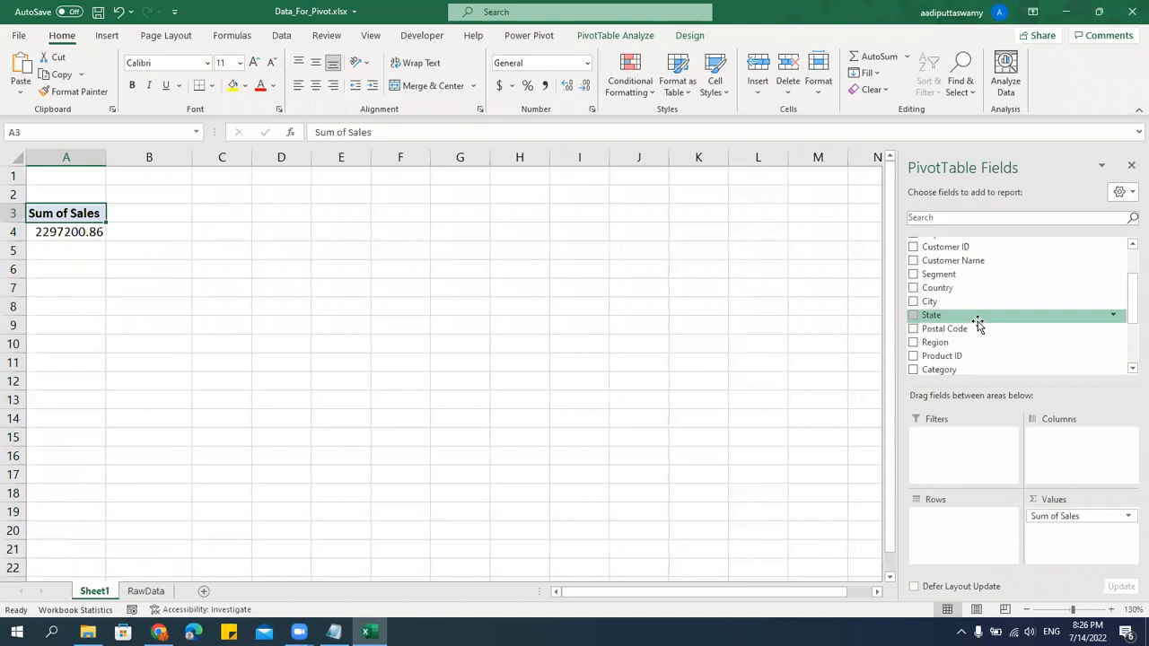
pyautogui.scroll(-1, 997, 311)
pyautogui.moveTo(969, 311); pyautogui.dragTo(970, 521)
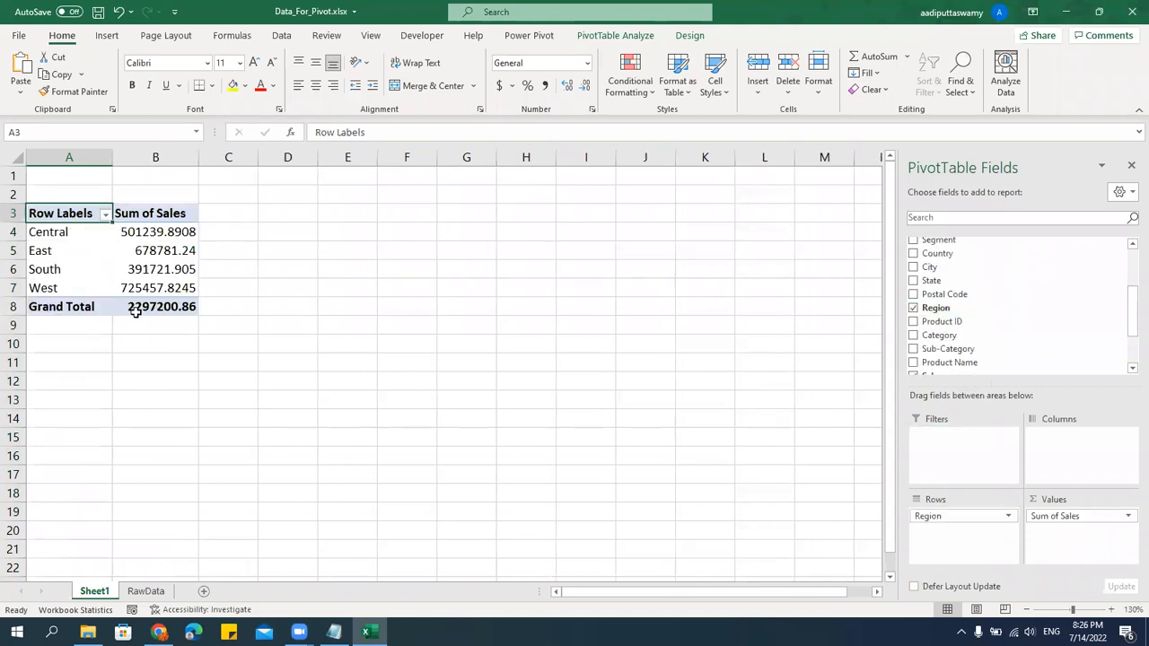
pyautogui.moveTo(87, 234); pyautogui.dragTo(159, 287)
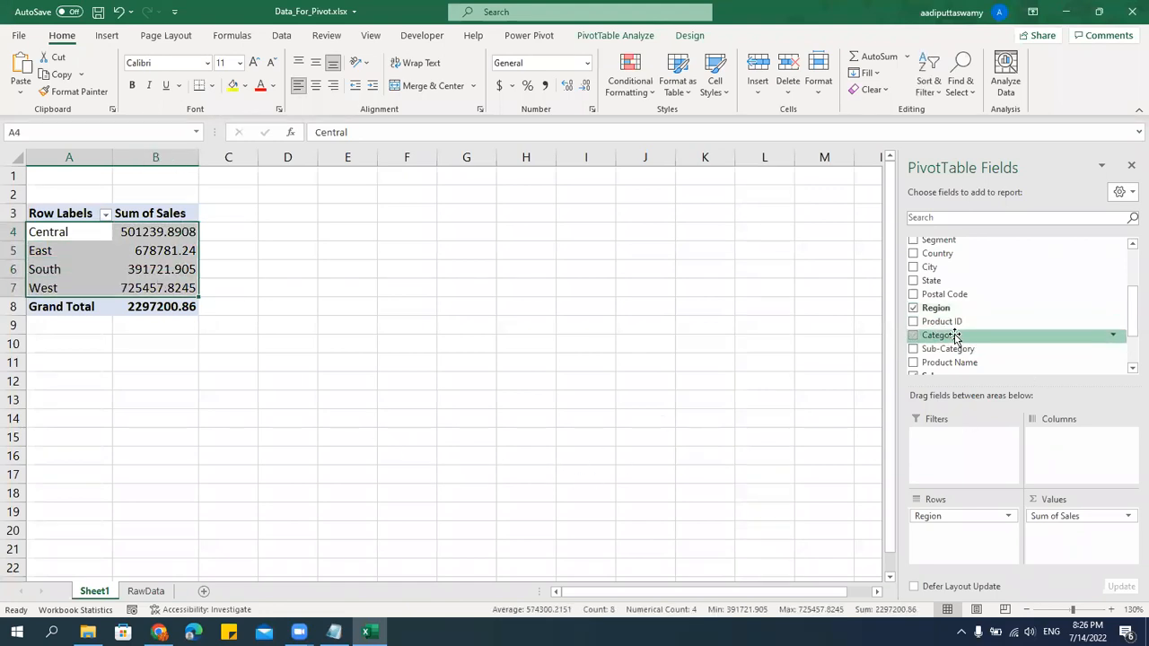
# Add the Category field below Region in the pivot table's rows and highlight the categories listed under Central.
pyautogui.moveTo(954, 337); pyautogui.dragTo(962, 535)
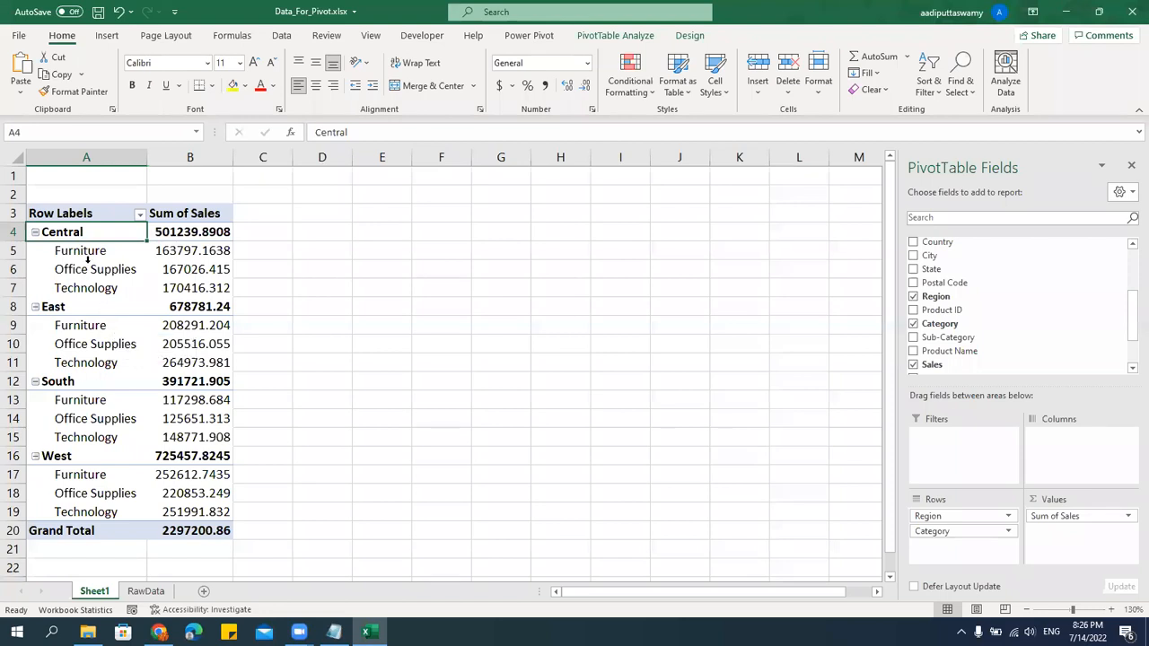
pyautogui.click(90, 253)
pyautogui.moveTo(90, 257); pyautogui.dragTo(90, 287)
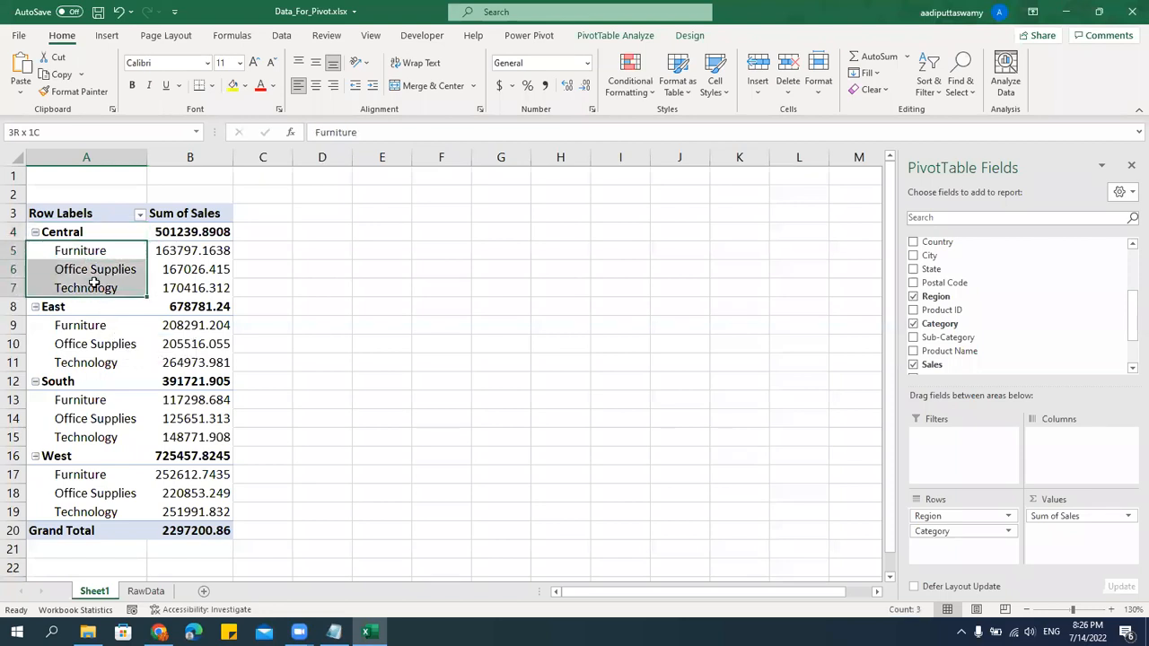
# Collapse the Central, East, South and West groups to hide their category rows.
pyautogui.click(35, 233)
pyautogui.click(35, 251)
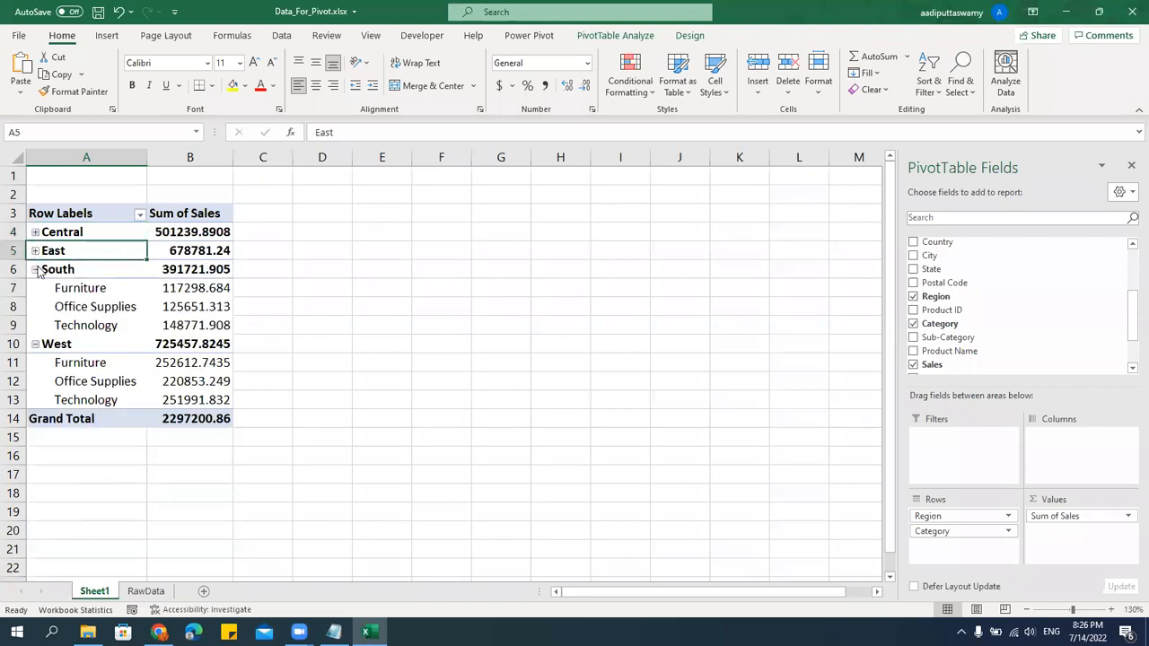
pyautogui.click(35, 269)
pyautogui.click(35, 288)
pyautogui.click(272, 379)
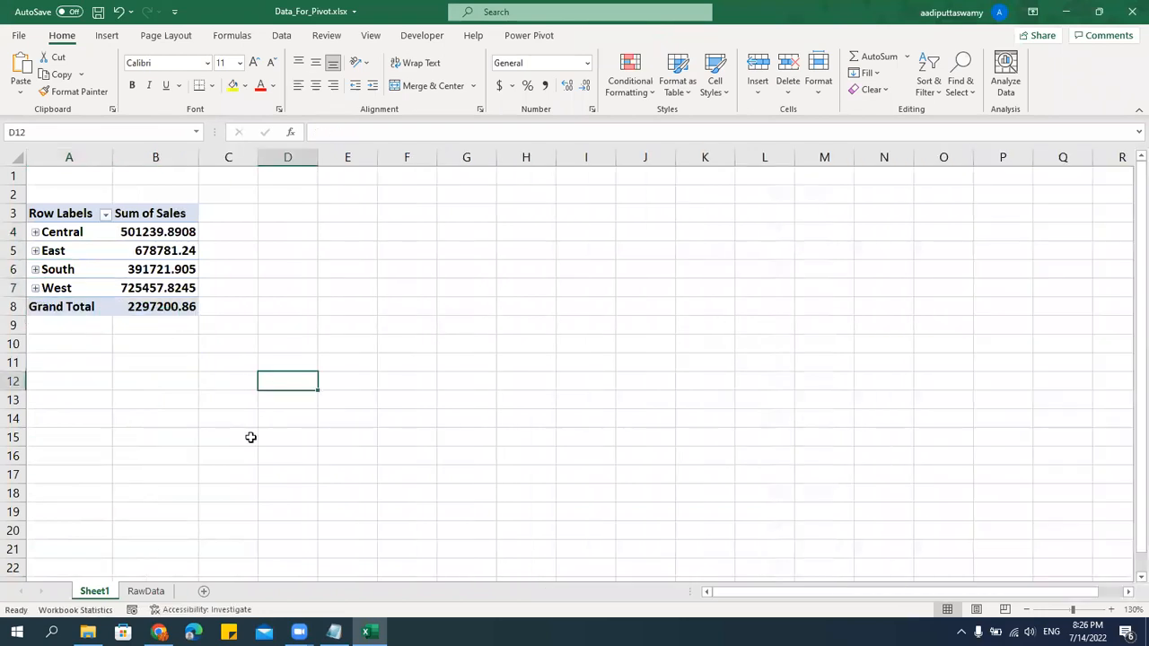
# Expand the Central, East, South and West groups to show their category rows.
pyautogui.click(36, 232)
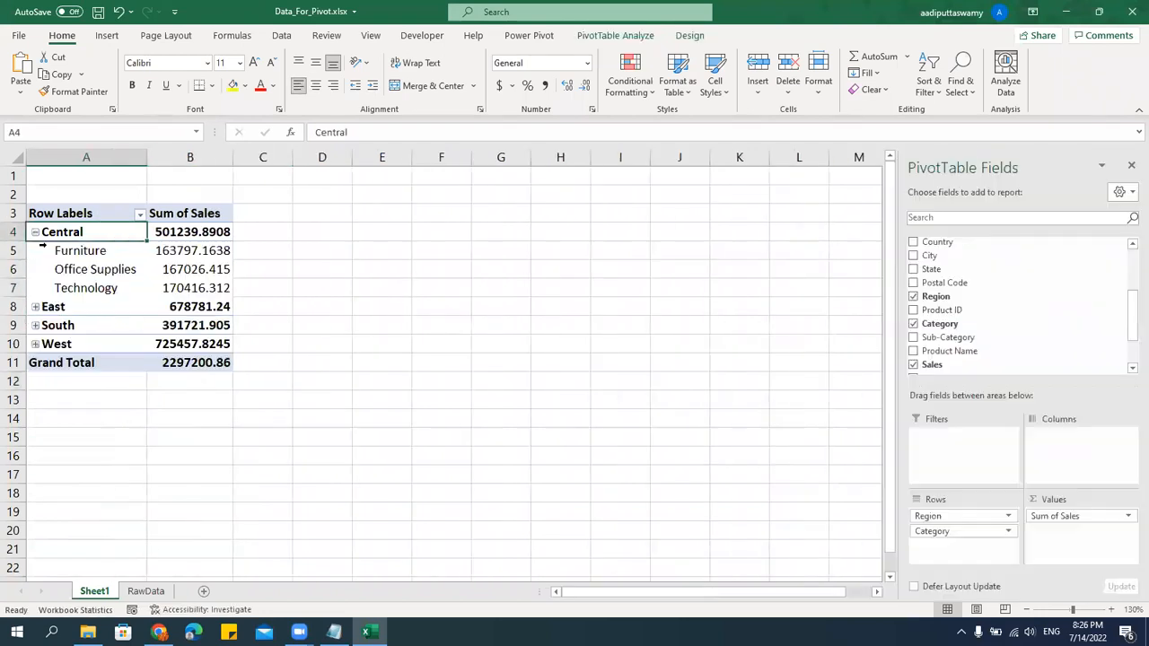
pyautogui.moveTo(75, 252); pyautogui.dragTo(90, 288)
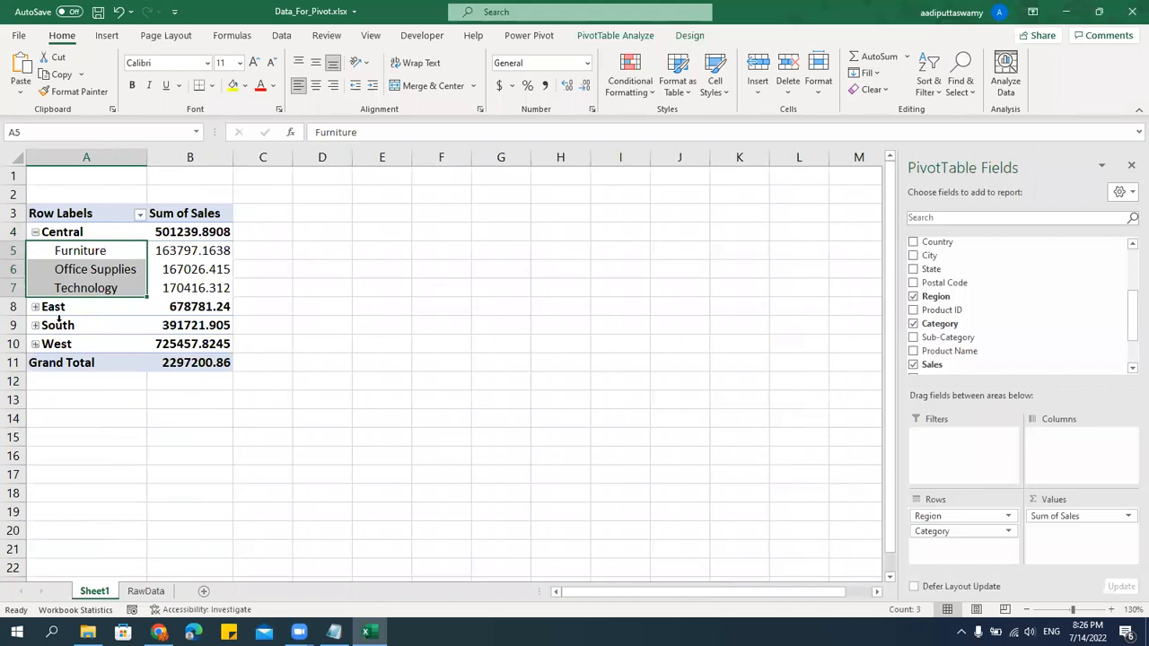
pyautogui.click(35, 307)
pyautogui.click(35, 381)
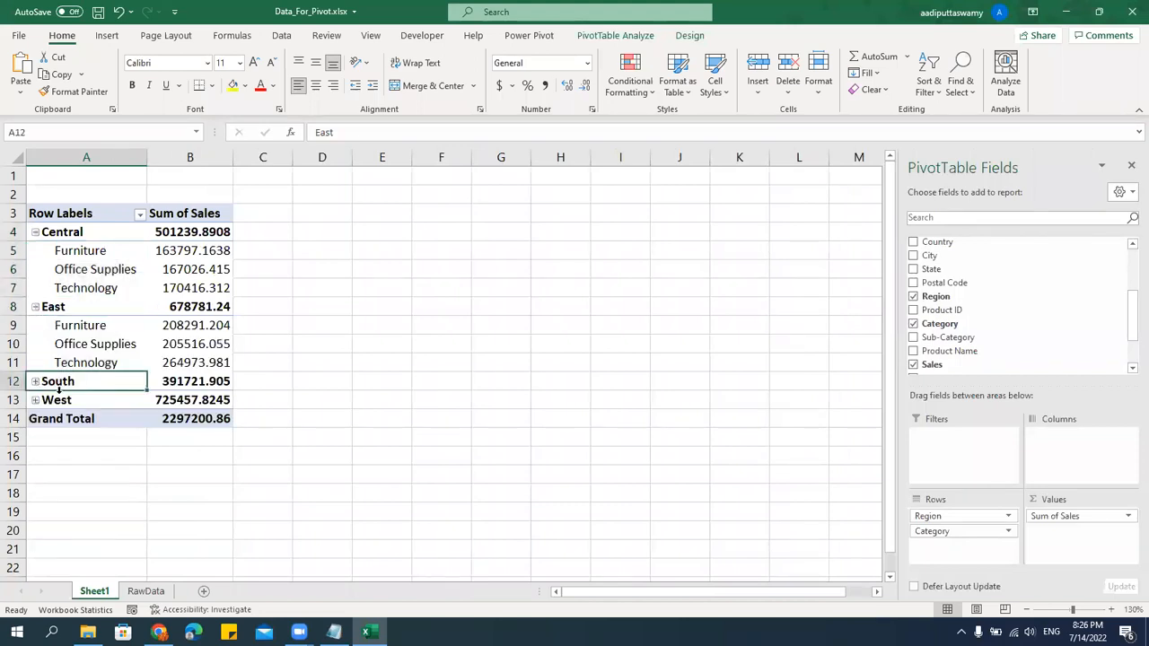
pyautogui.click(35, 456)
pyautogui.click(308, 472)
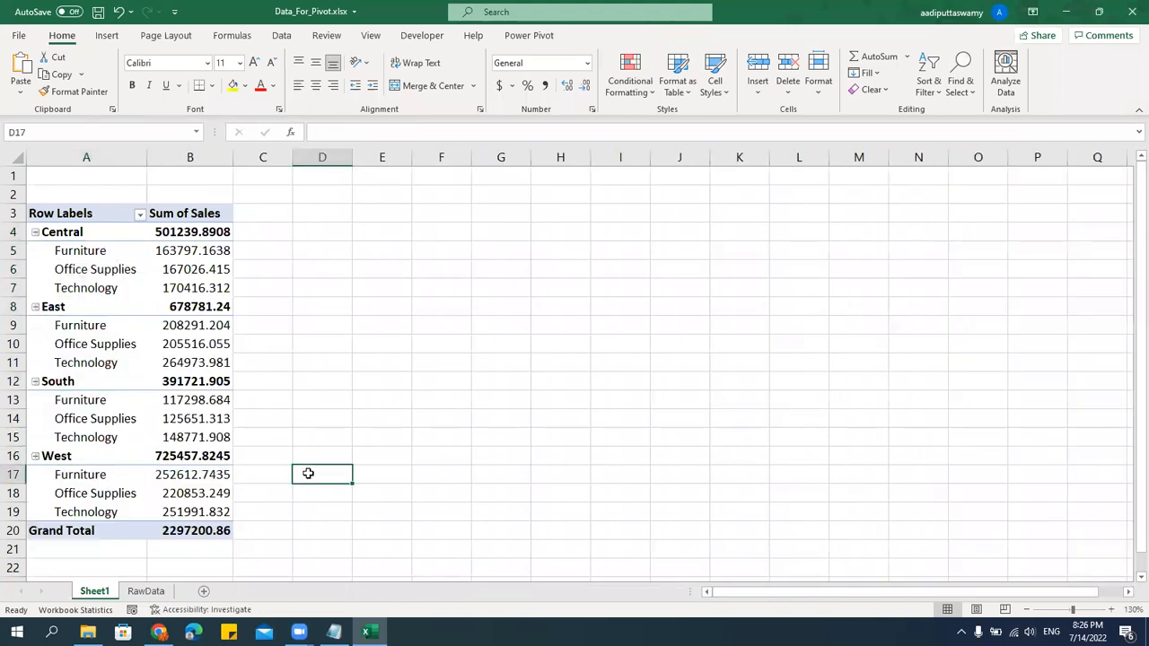
# Move the Category field to the columns, highlight the region-by-category grid, and return Category to the rows below Region.
pyautogui.click(177, 345)
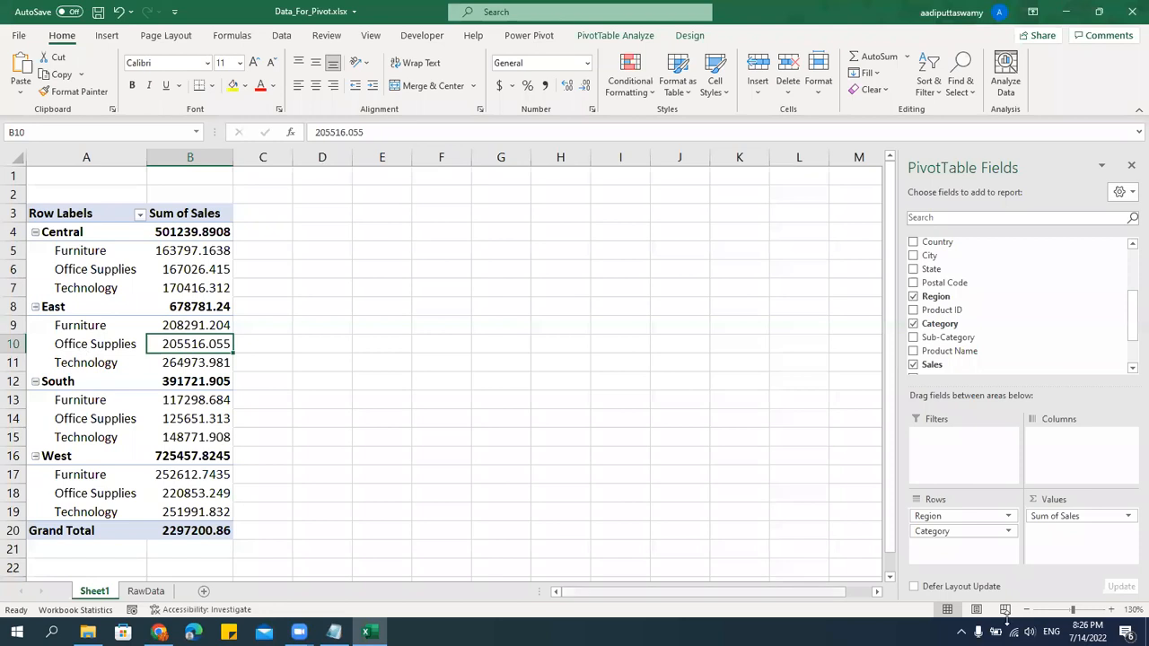
pyautogui.moveTo(957, 533); pyautogui.dragTo(1073, 440)
pyautogui.moveTo(63, 236); pyautogui.dragTo(424, 314)
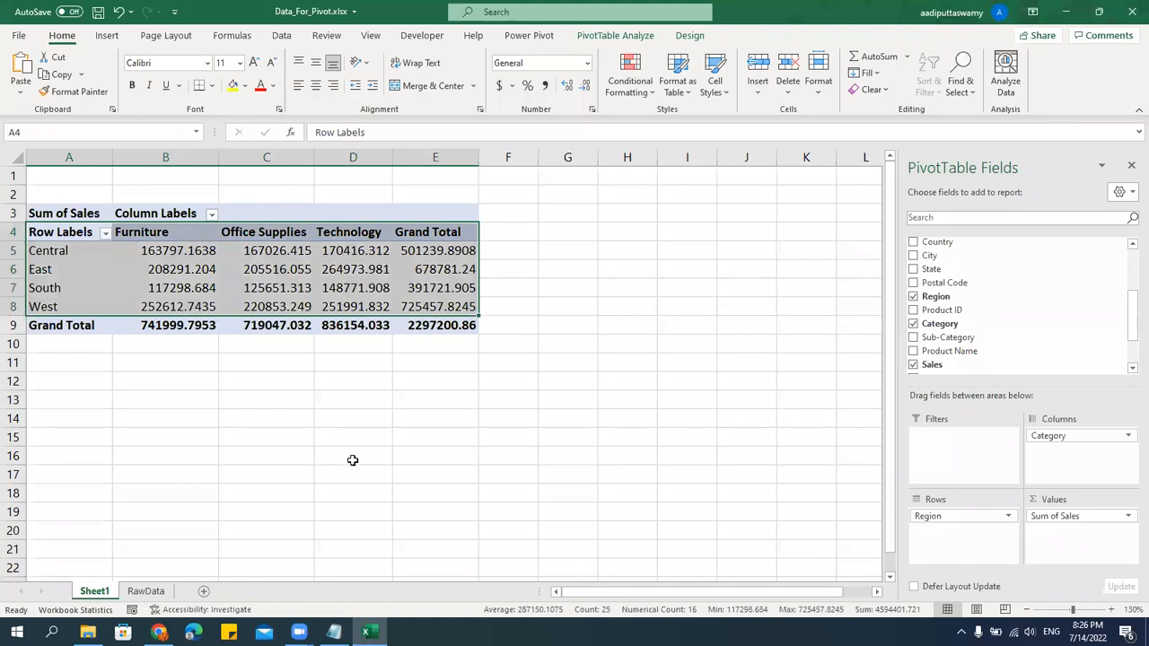
pyautogui.moveTo(1049, 436); pyautogui.dragTo(984, 537)
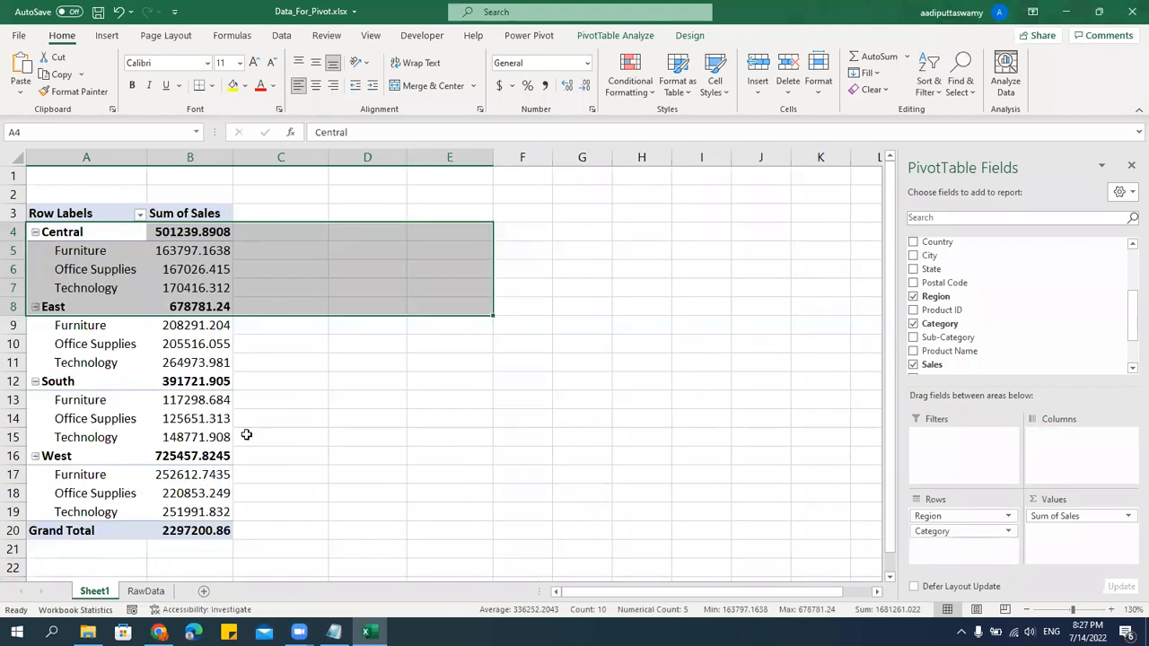
pyautogui.click(82, 158)
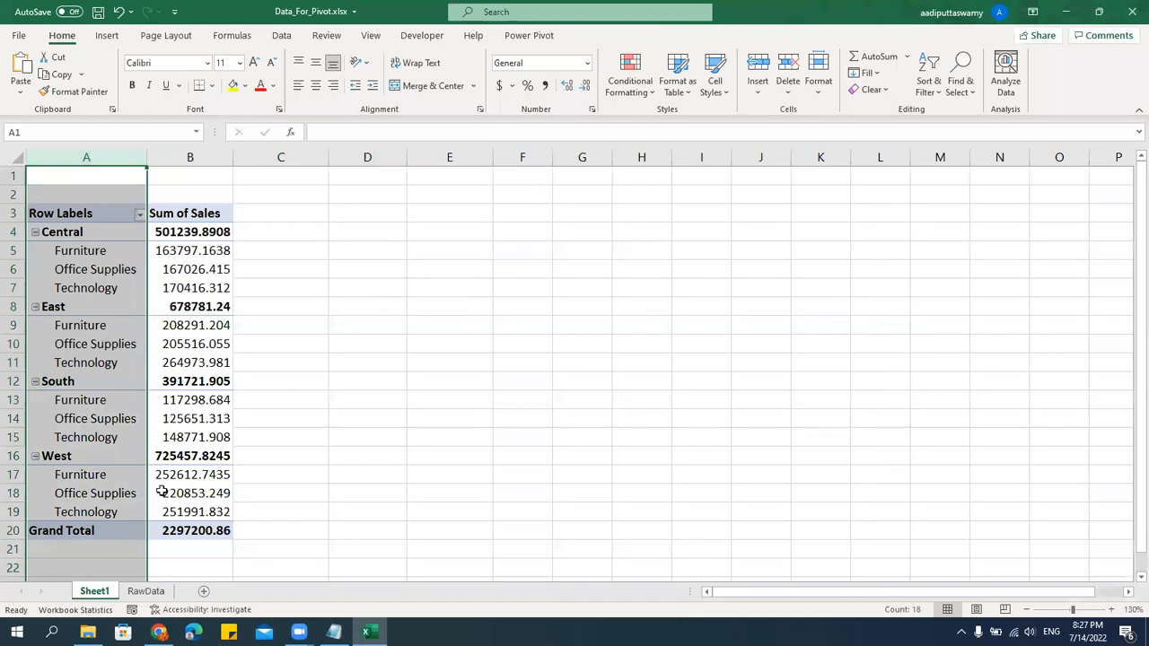
# Change the pivot table's report layout to Tabular Form.
pyautogui.click(194, 271)
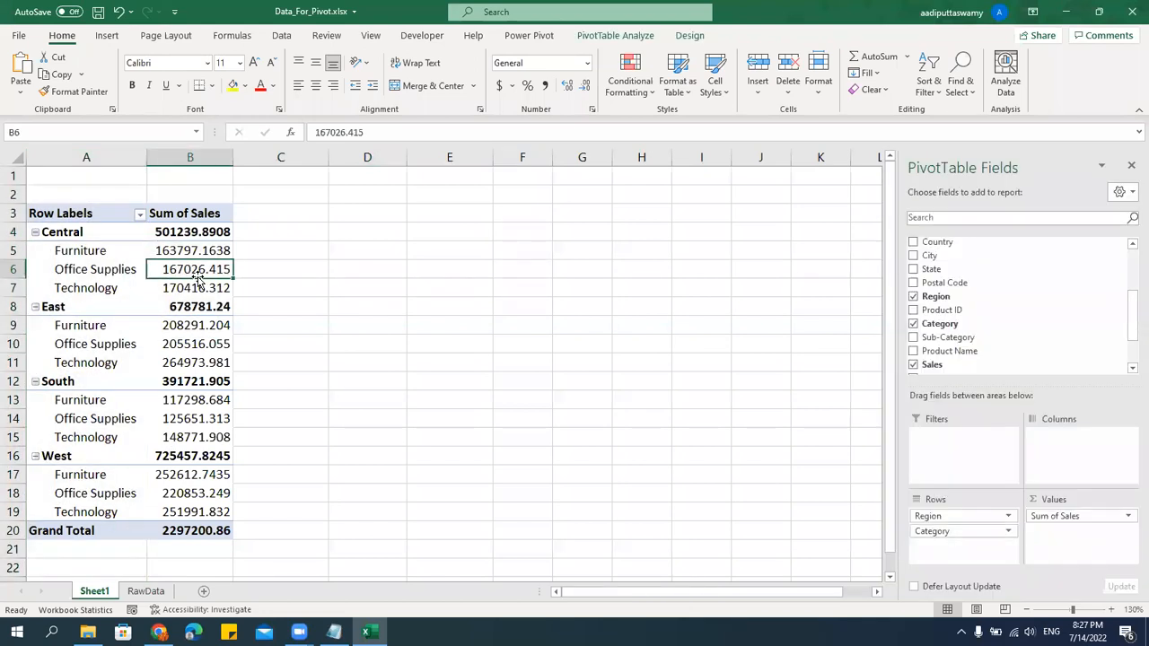
pyautogui.click(691, 36)
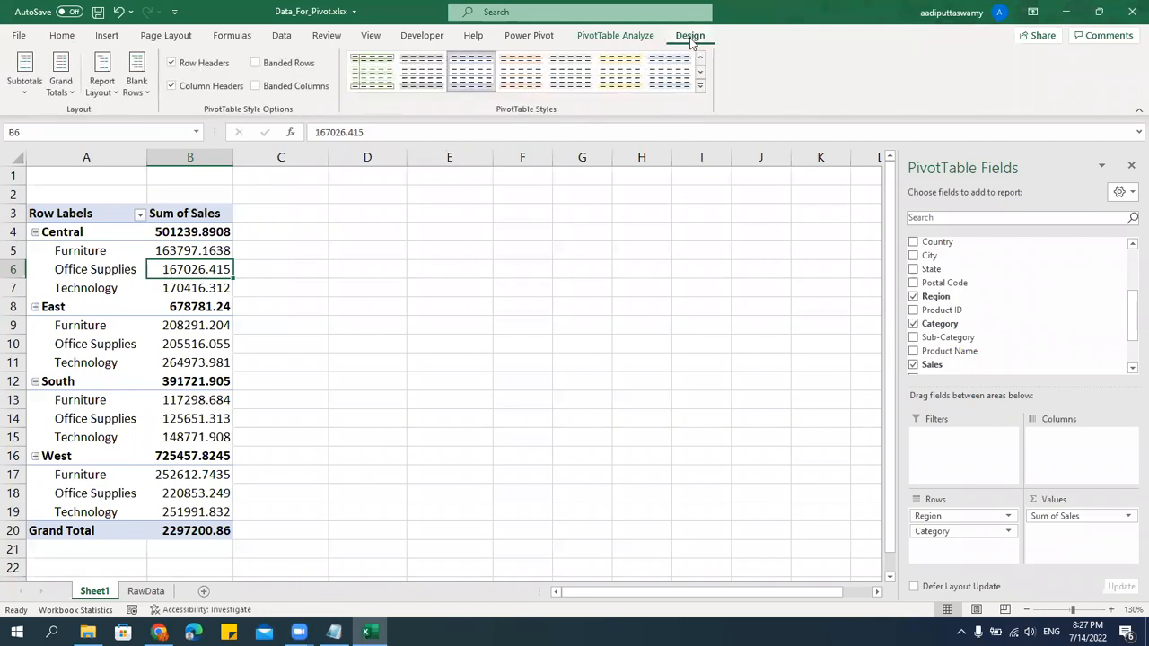
pyautogui.click(104, 94)
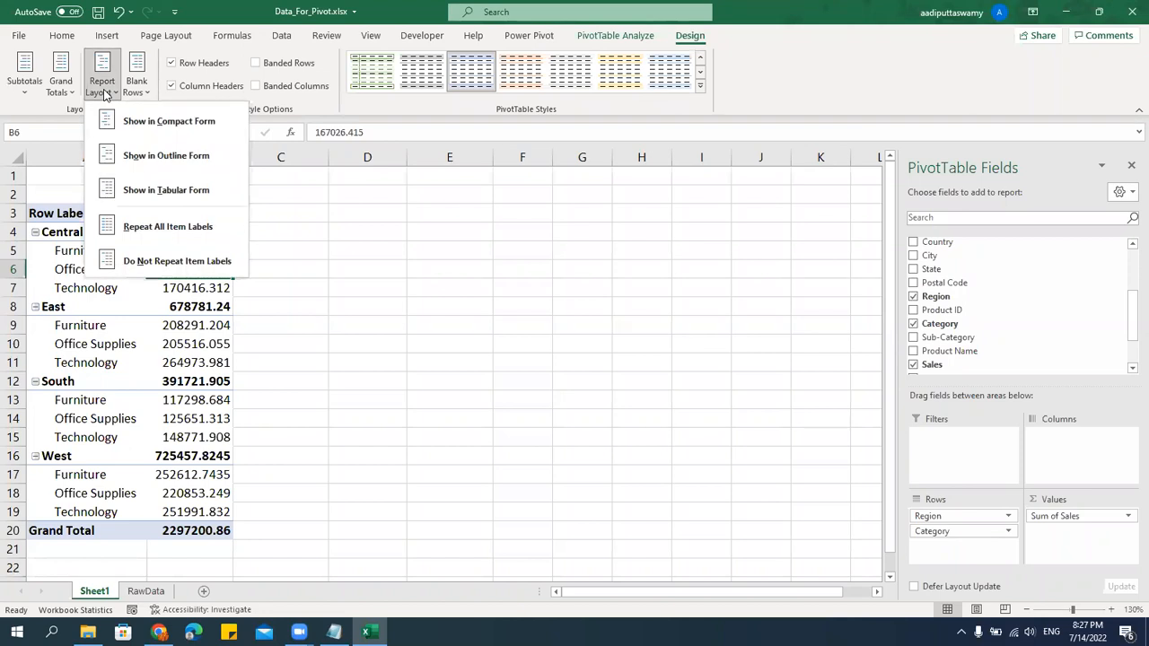
pyautogui.click(149, 189)
pyautogui.click(625, 413)
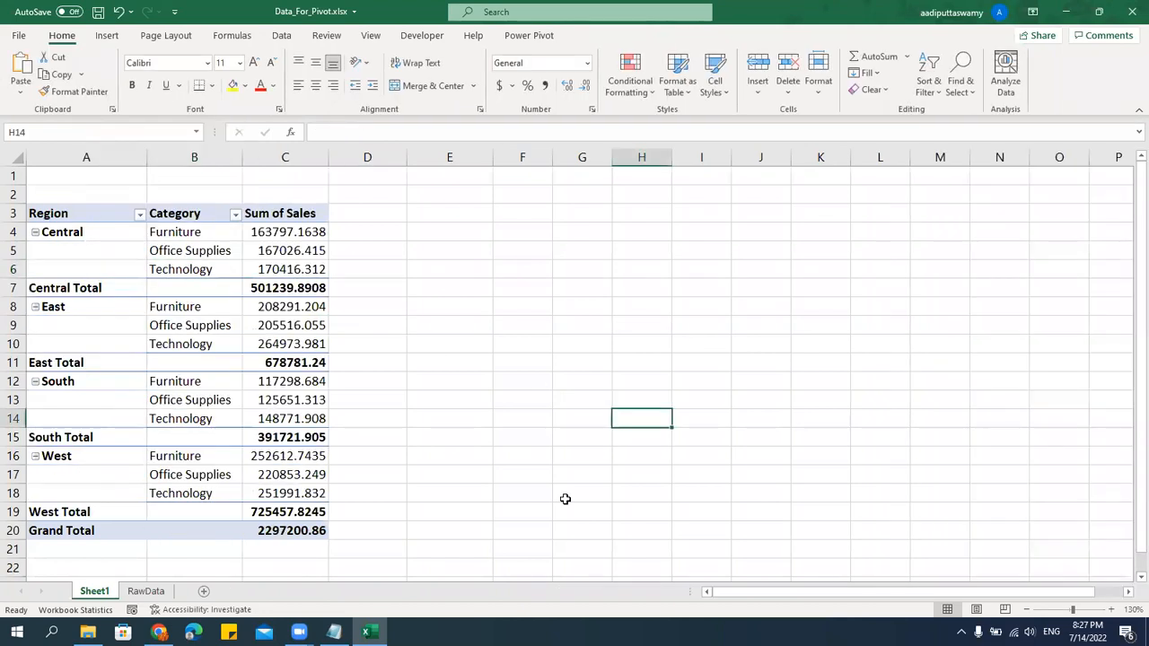
# Highlight the Grand Total row and the Central label with the blank Region cells beneath it.
pyautogui.click(191, 251)
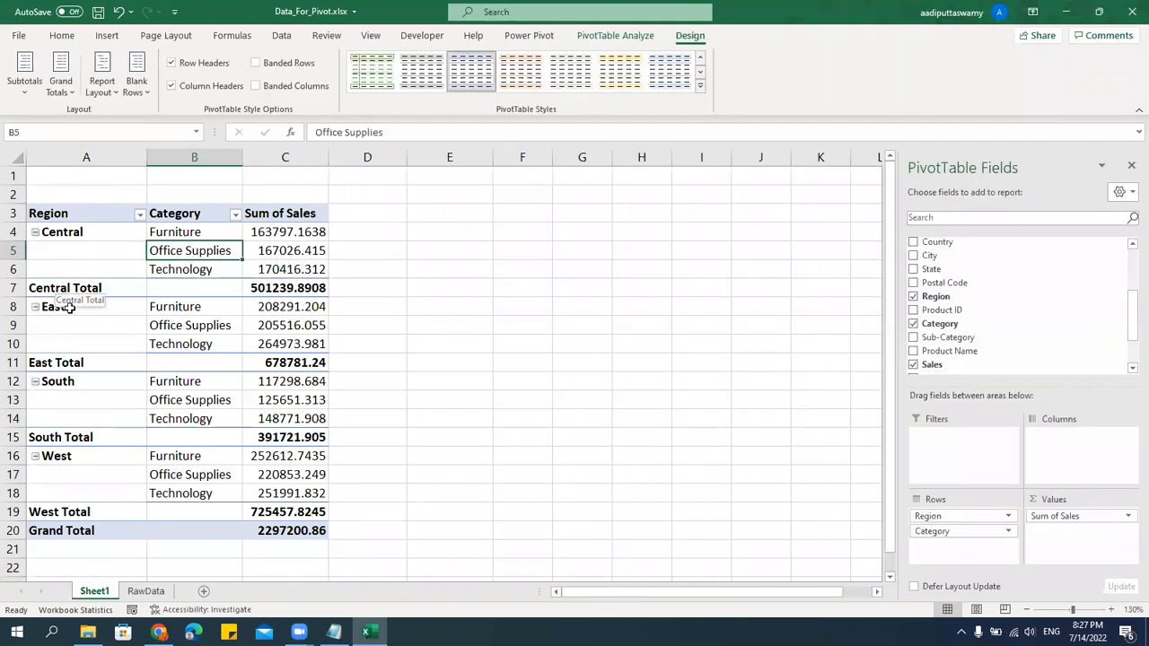
pyautogui.moveTo(72, 533); pyautogui.dragTo(301, 528)
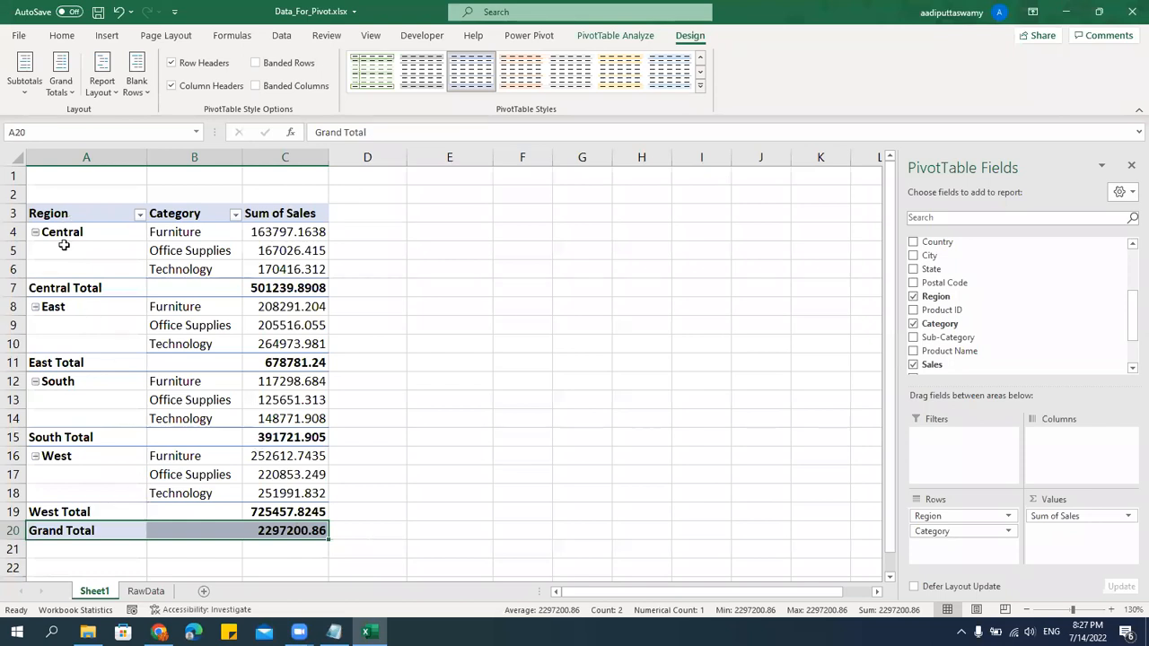
pyautogui.moveTo(62, 233); pyautogui.dragTo(77, 266)
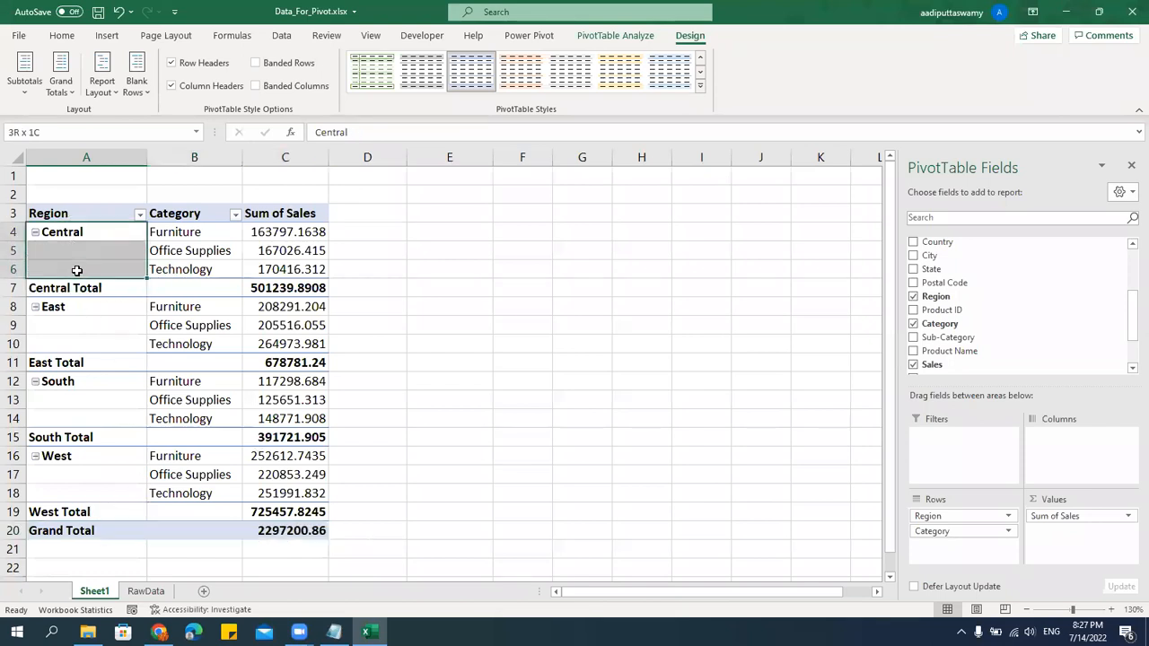
pyautogui.click(939, 517)
pyautogui.click(97, 252)
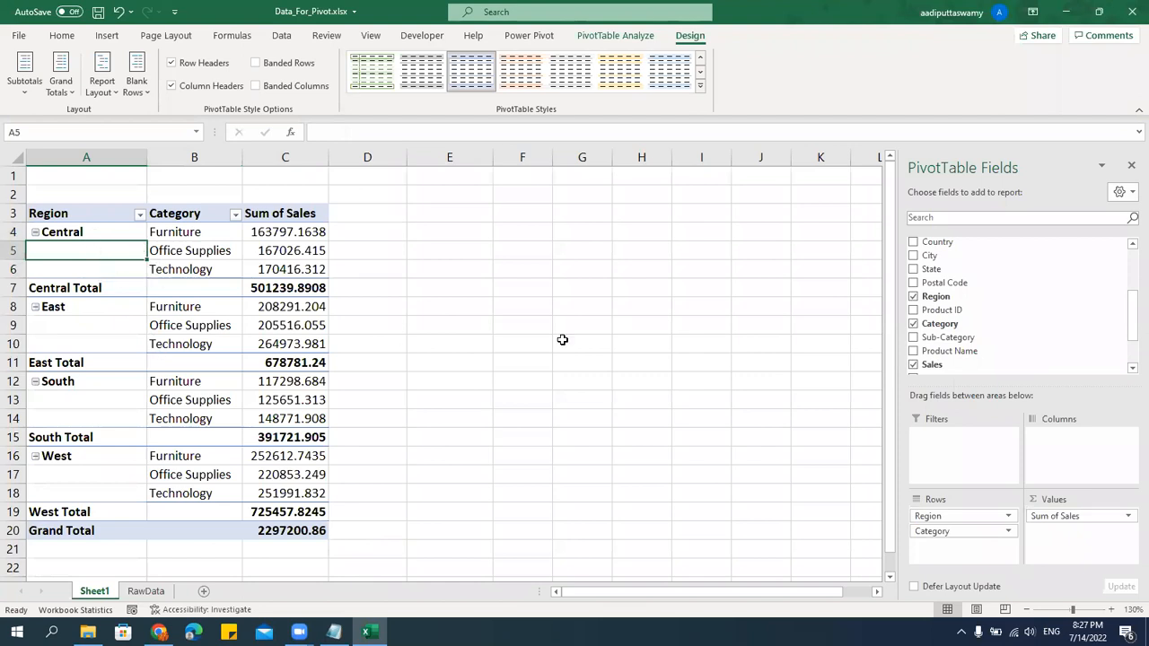
# Add the Ship Mode field below Category in the pivot table's rows.
pyautogui.scroll(2, 1018, 302)
pyautogui.scroll(1, 1018, 300)
pyautogui.scroll(-4, 1018, 301)
pyautogui.scroll(4, 1006, 314)
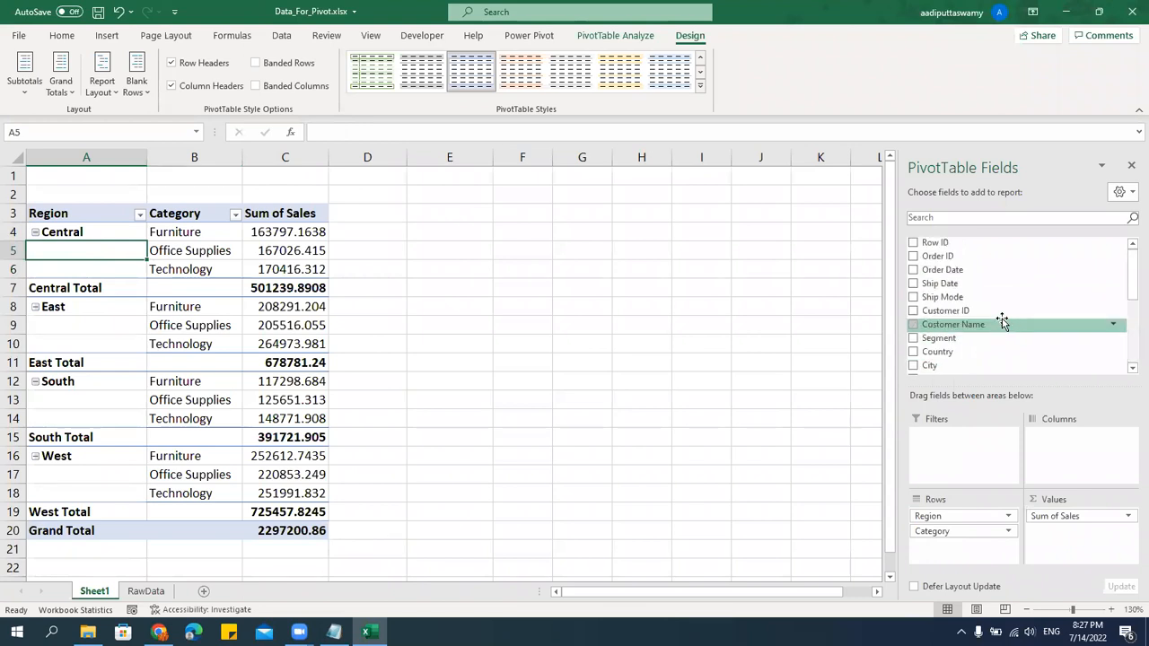
pyautogui.moveTo(984, 298); pyautogui.dragTo(971, 529)
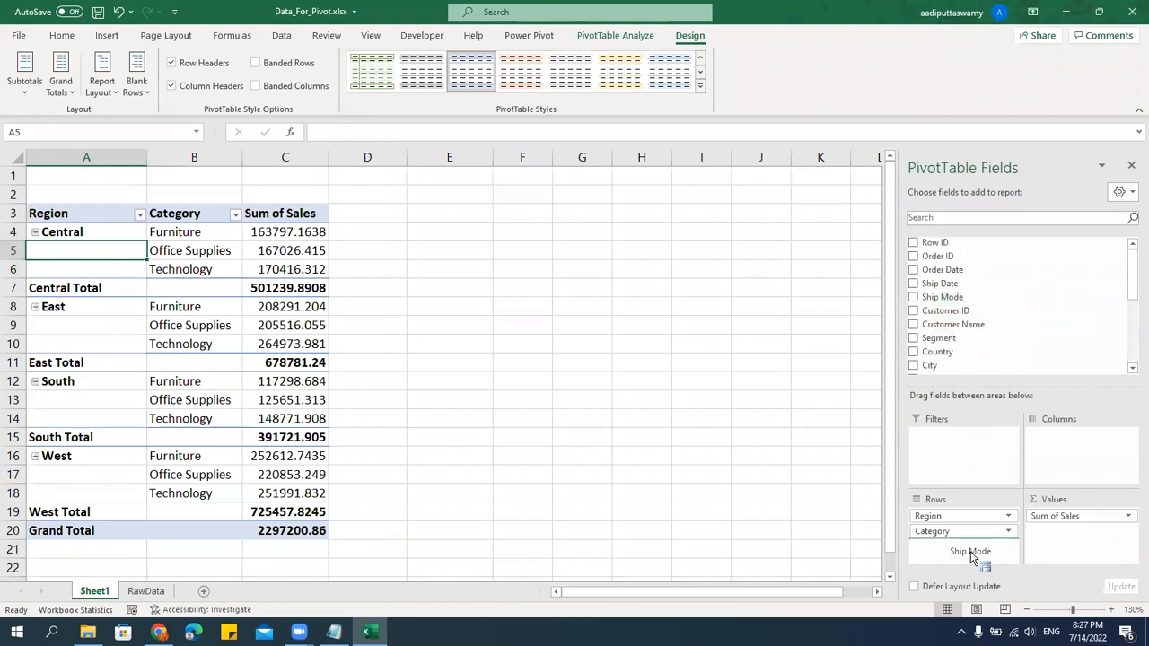
pyautogui.moveTo(973, 556); pyautogui.dragTo(970, 549)
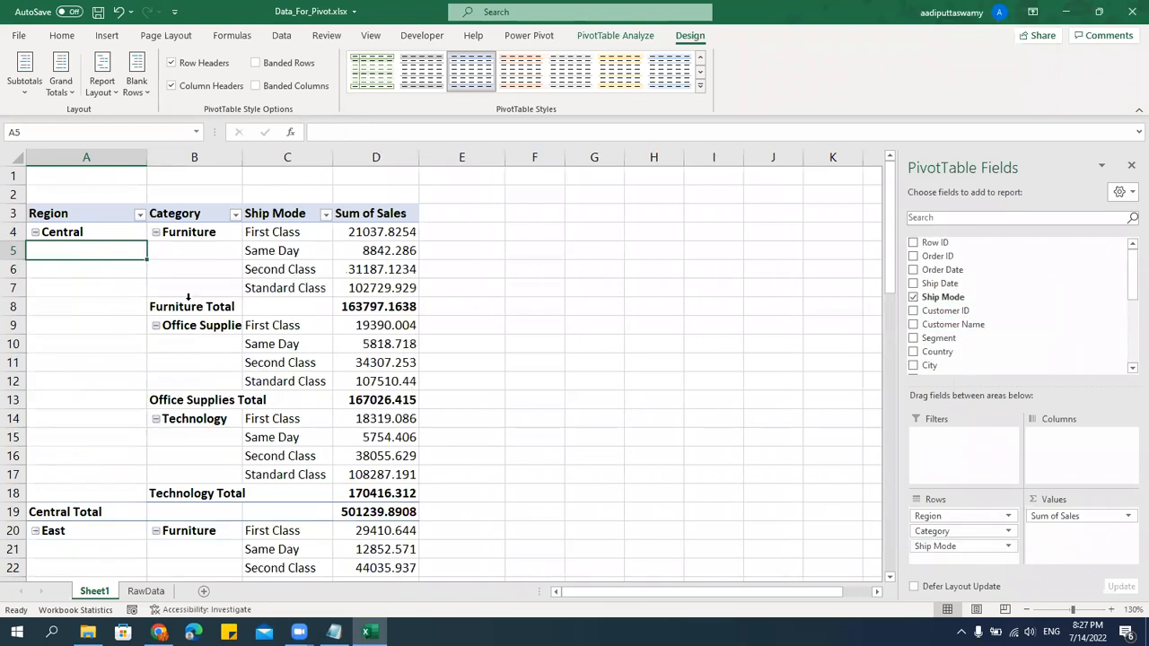
# Highlight the Furniture Total row and the Central, Furniture and Ship Mode labels, and remove Ship Mode from the rows.
pyautogui.moveTo(189, 306); pyautogui.dragTo(386, 306)
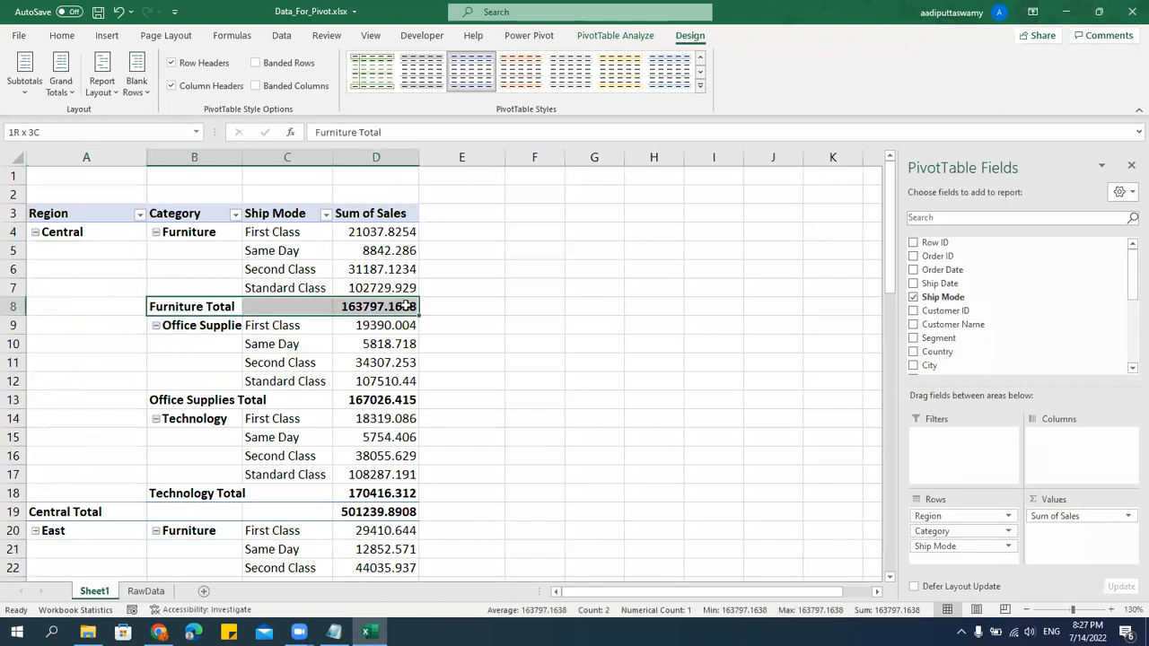
pyautogui.click(209, 232)
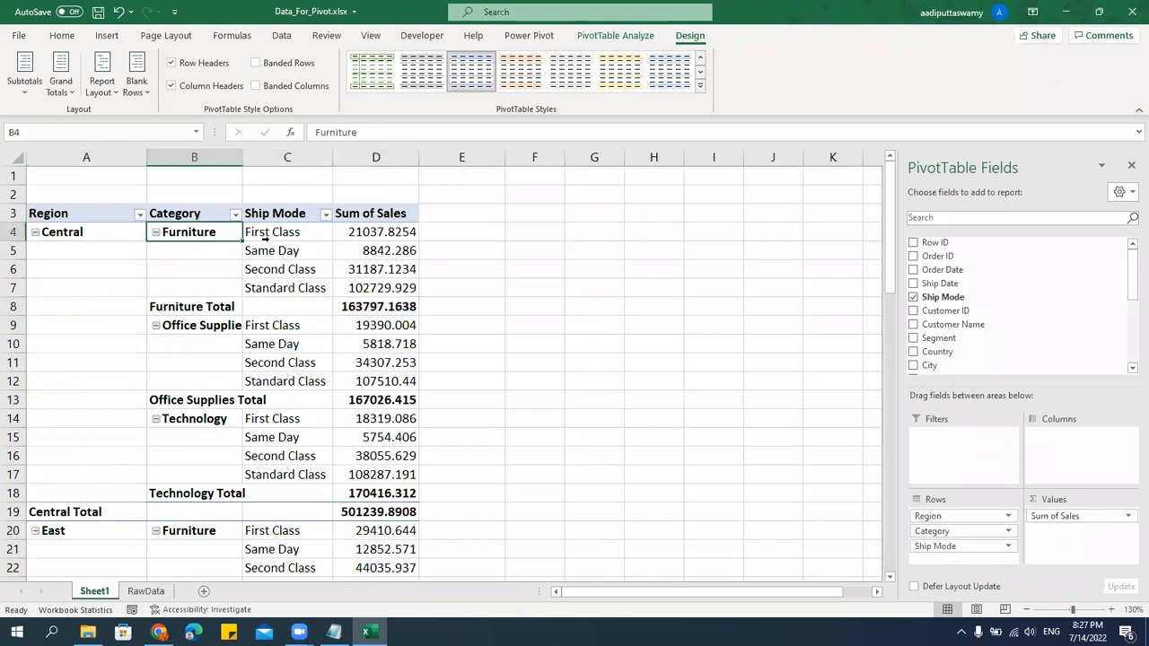
pyautogui.click(265, 236)
pyautogui.click(91, 232)
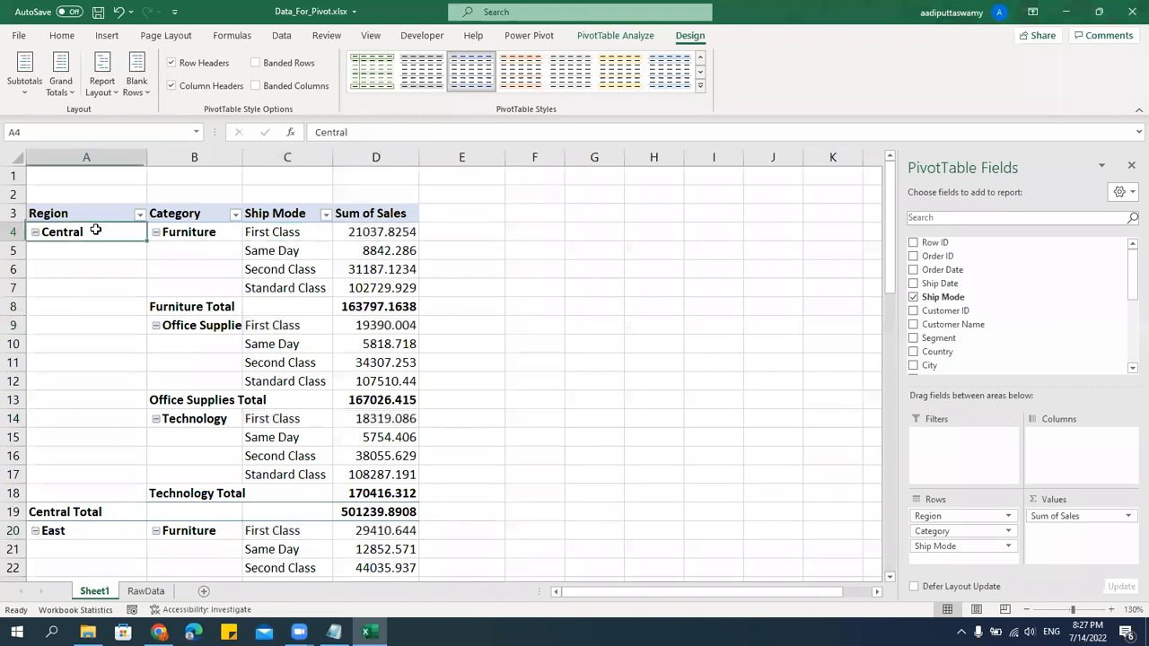
pyautogui.click(202, 231)
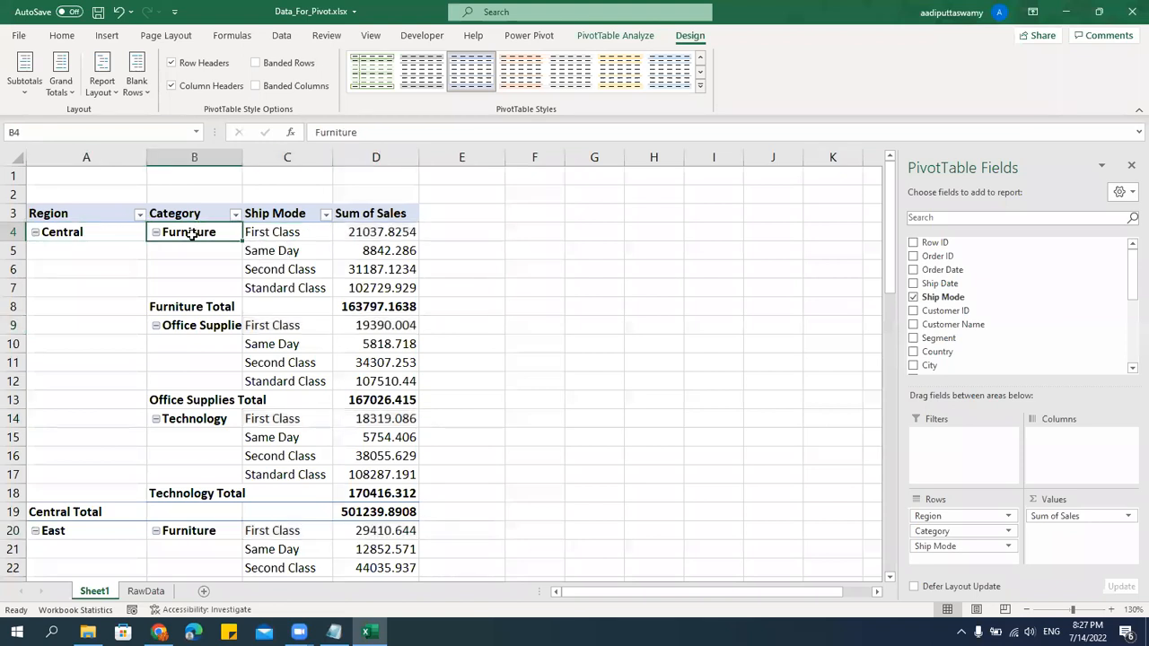
pyautogui.click(287, 226)
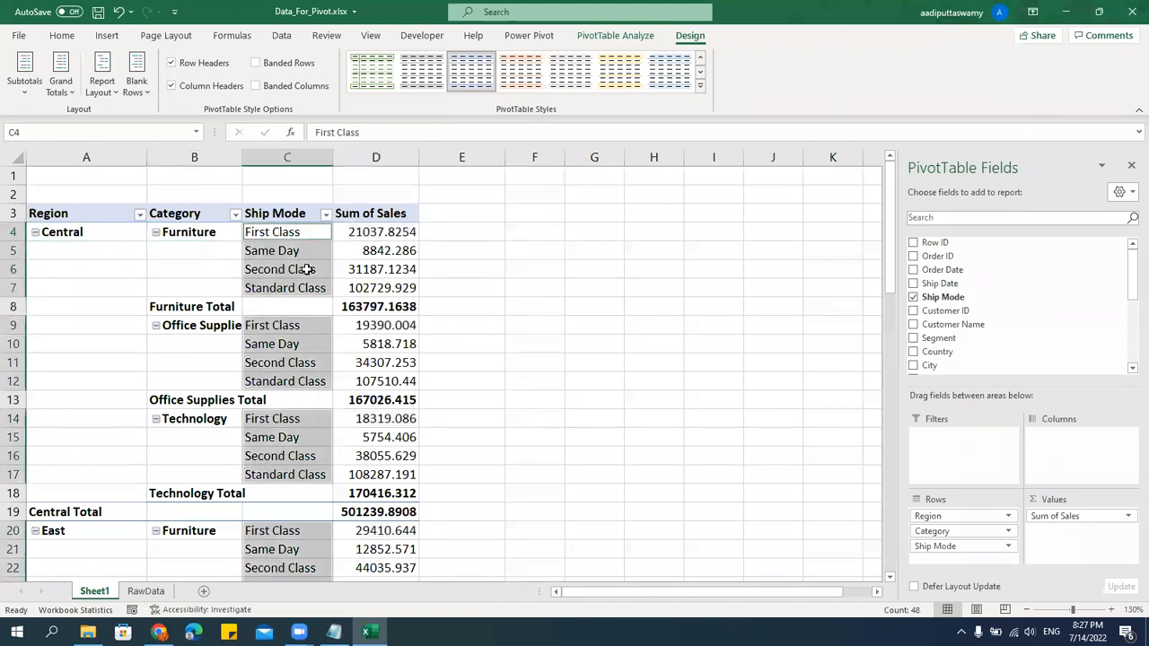
pyautogui.click(307, 269)
pyautogui.moveTo(950, 553); pyautogui.dragTo(564, 388)
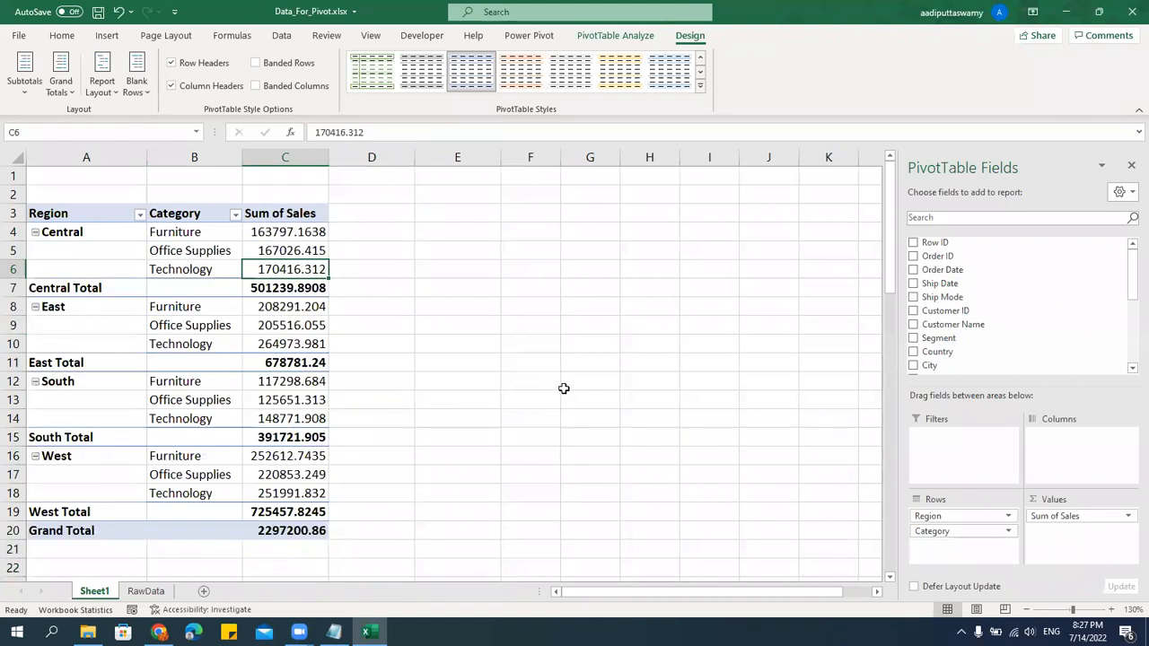
# Turn off the Region subtotals from the Central Total cell, and undo the change.
pyautogui.click(72, 289)
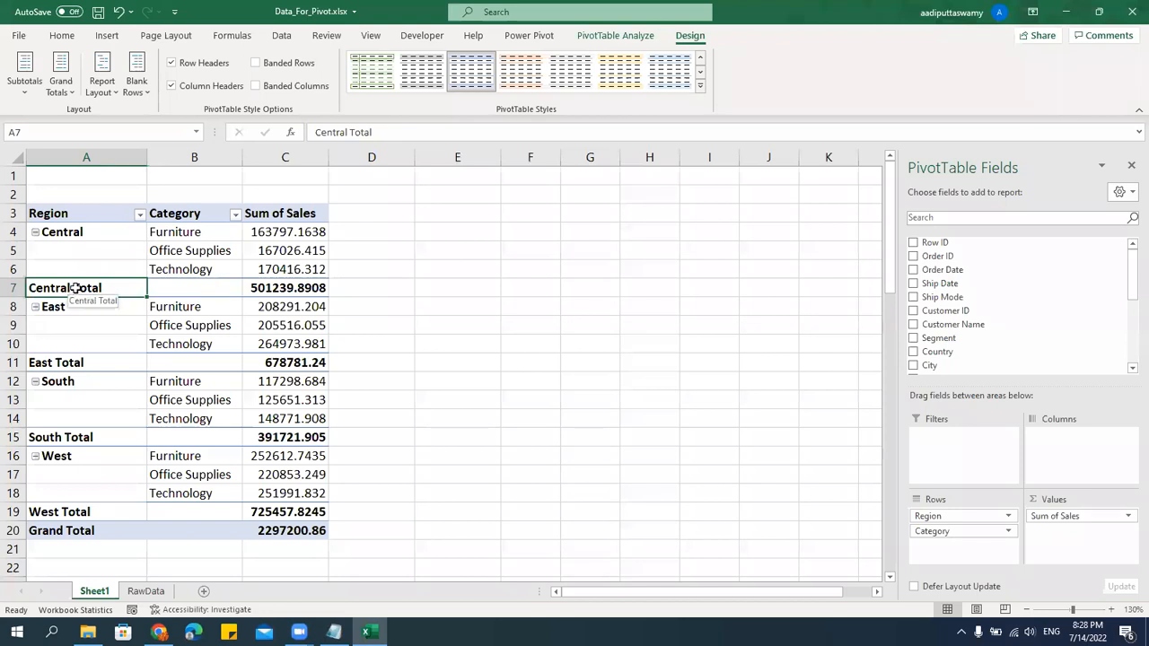
pyautogui.rightClick(81, 289)
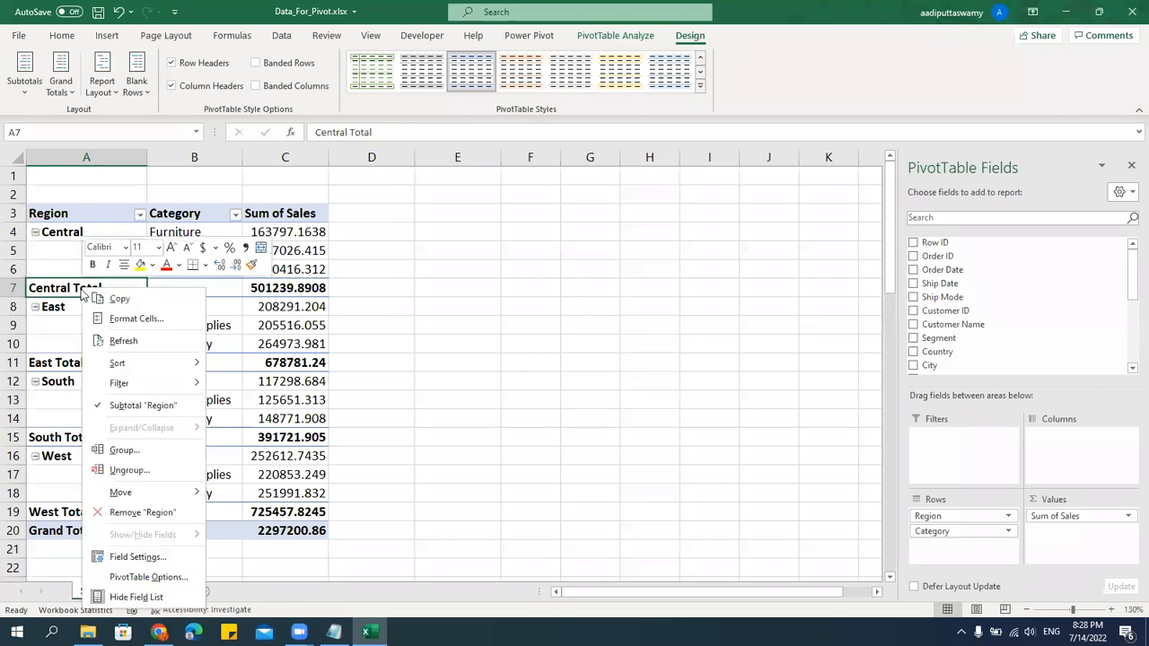
pyautogui.click(127, 405)
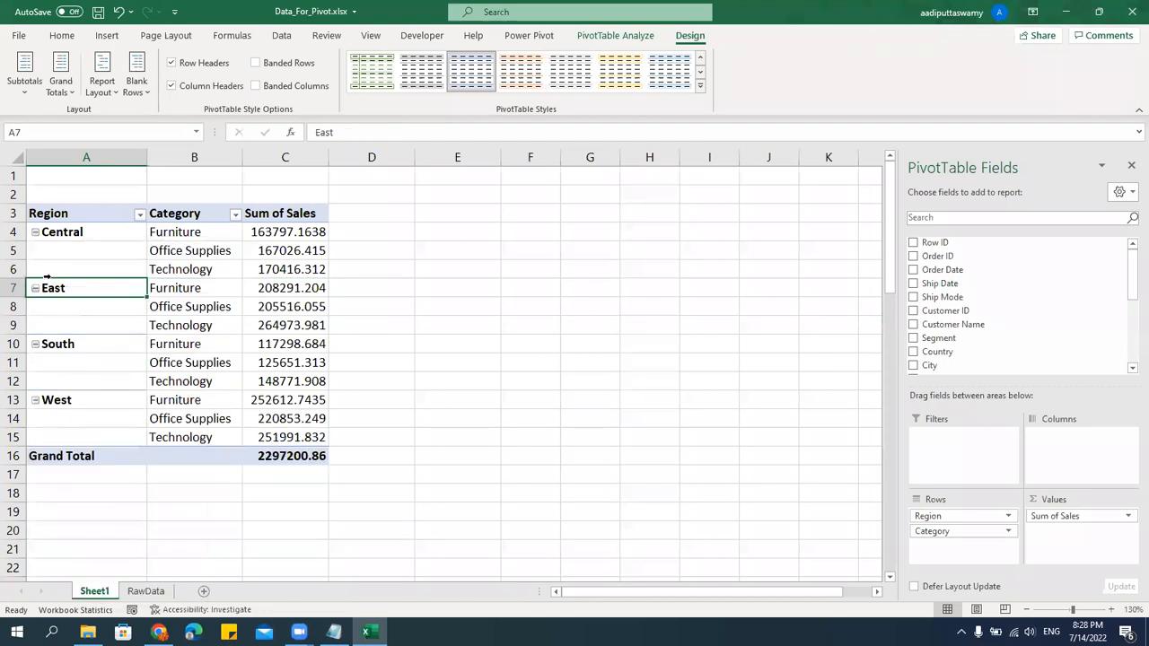
pyautogui.click(477, 348)
pyautogui.hotkey('ctrl', 'z')
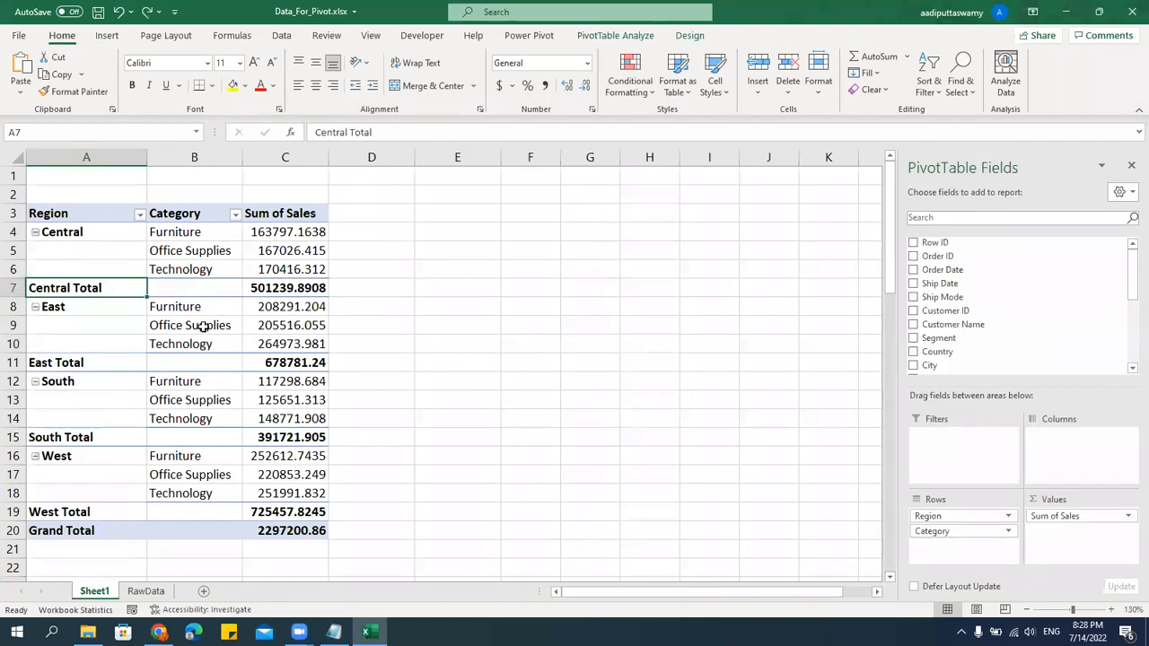
# Set the pivot table's subtotals to Do Not Show Subtotals.
pyautogui.click(315, 266)
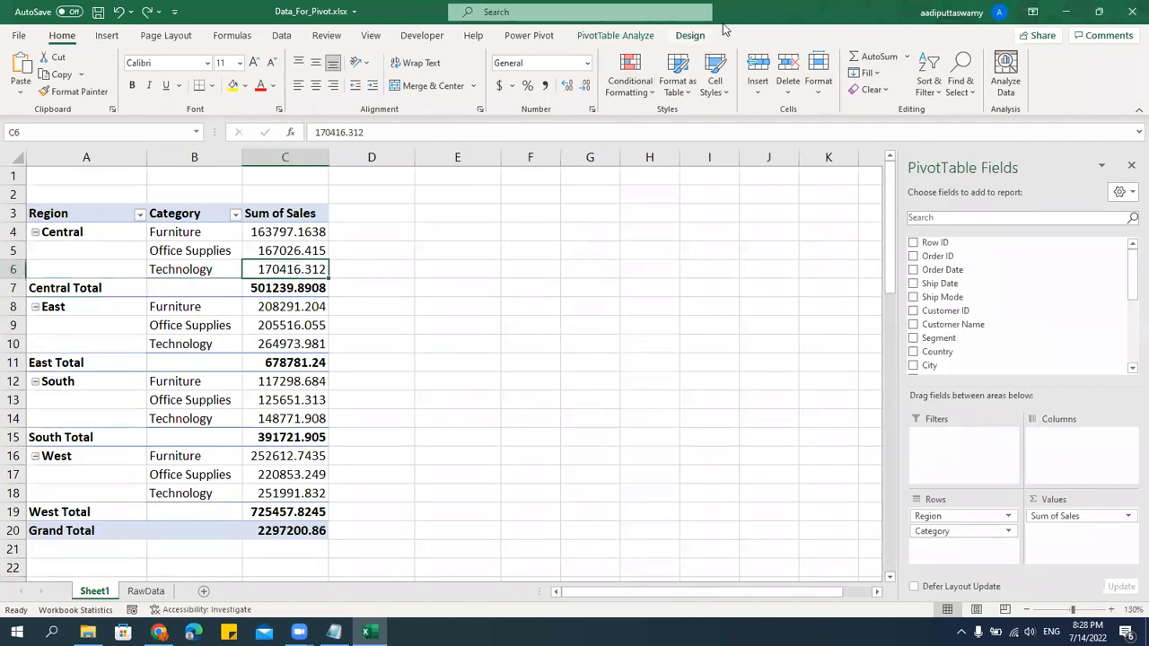
pyautogui.click(700, 36)
pyautogui.click(27, 99)
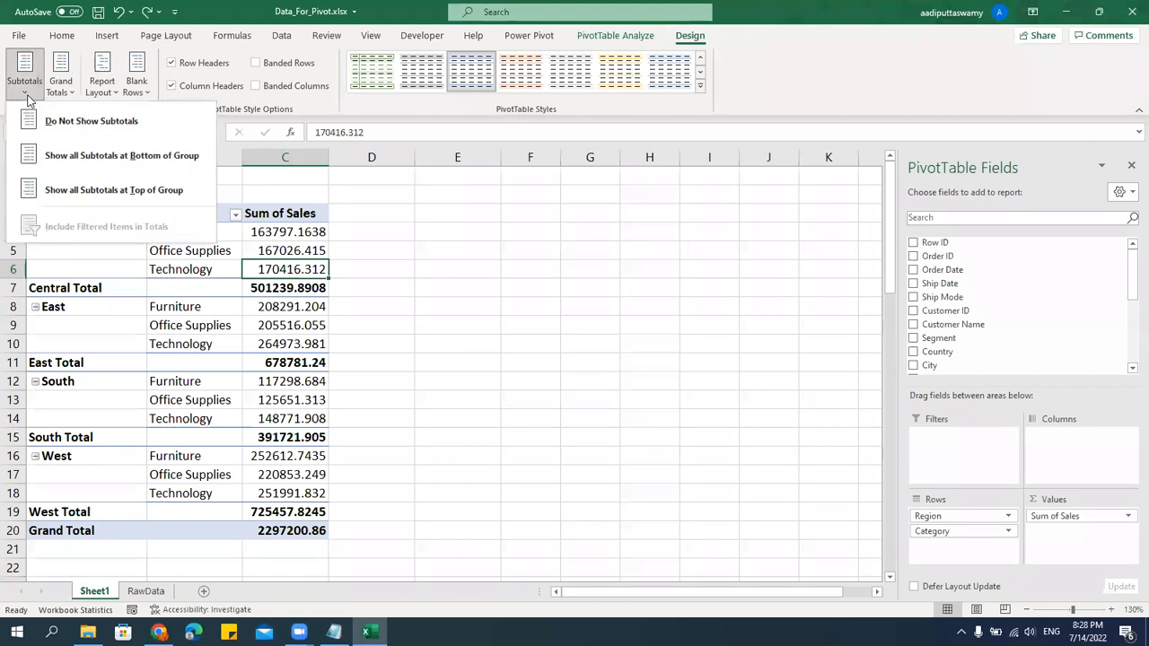
pyautogui.click(97, 122)
pyautogui.click(486, 355)
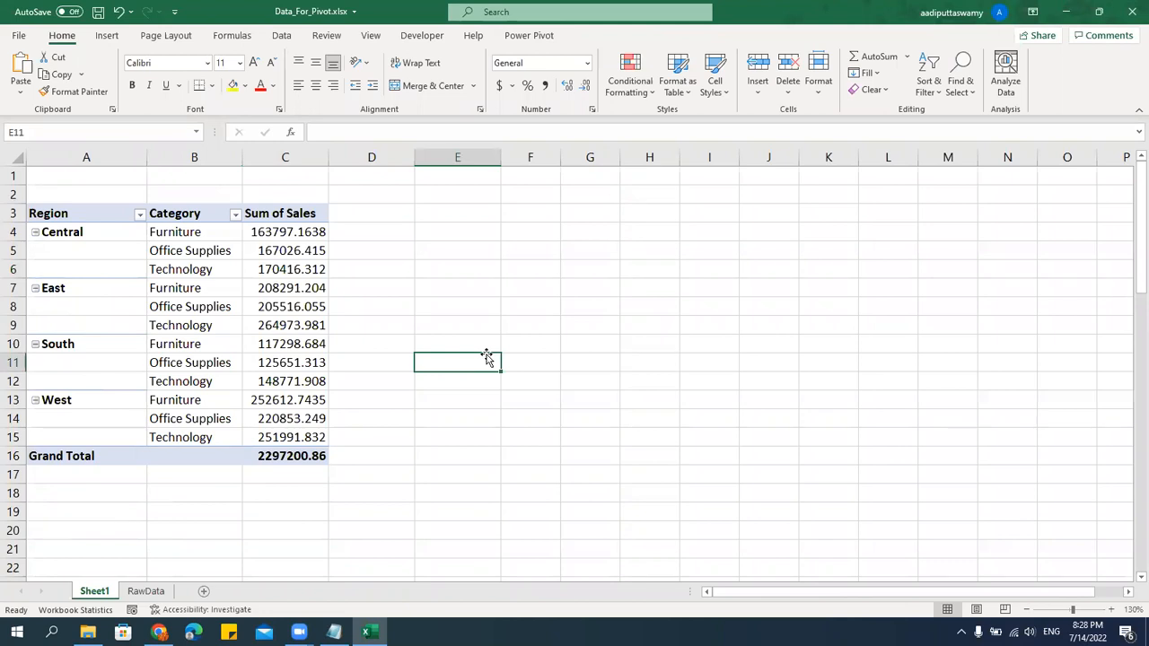
# Highlight the blank Region cells beneath the Central label.
pyautogui.click(98, 266)
pyautogui.click(110, 251)
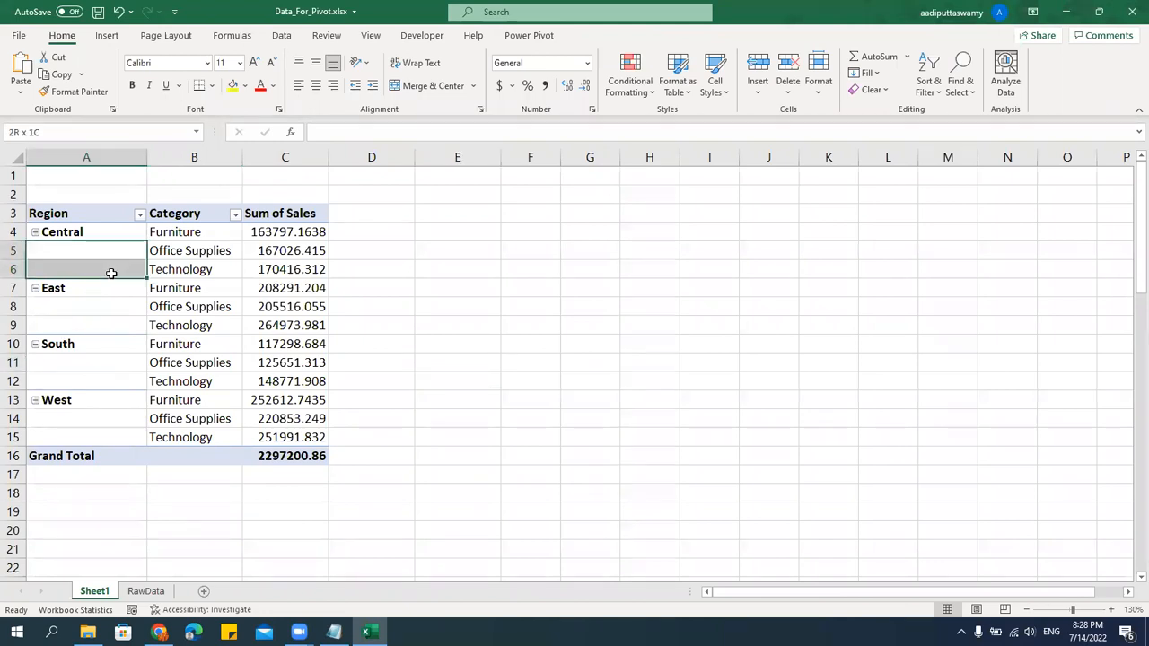
pyautogui.click(112, 270)
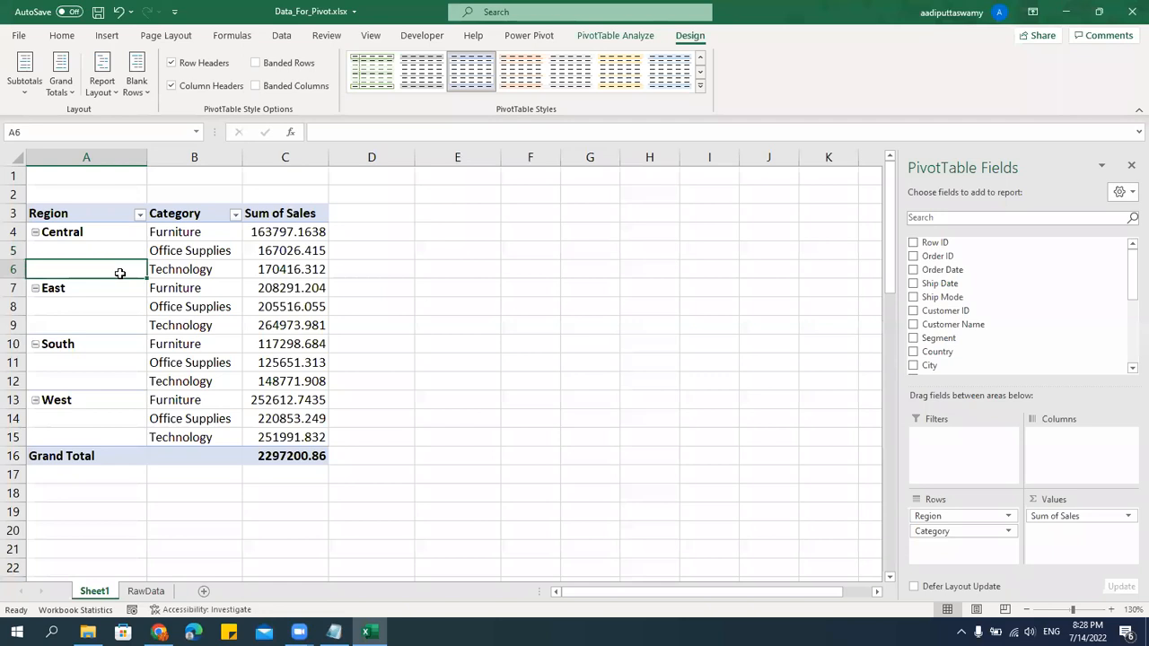
# Copy the pivot rows A4:C15, excluding headers and Grand Total, and paste them into a new sheet starting at G6.
pyautogui.moveTo(94, 231); pyautogui.dragTo(298, 434)
pyautogui.hotkey('ctrl', 'c')
pyautogui.click(203, 591)
pyautogui.click(317, 242)
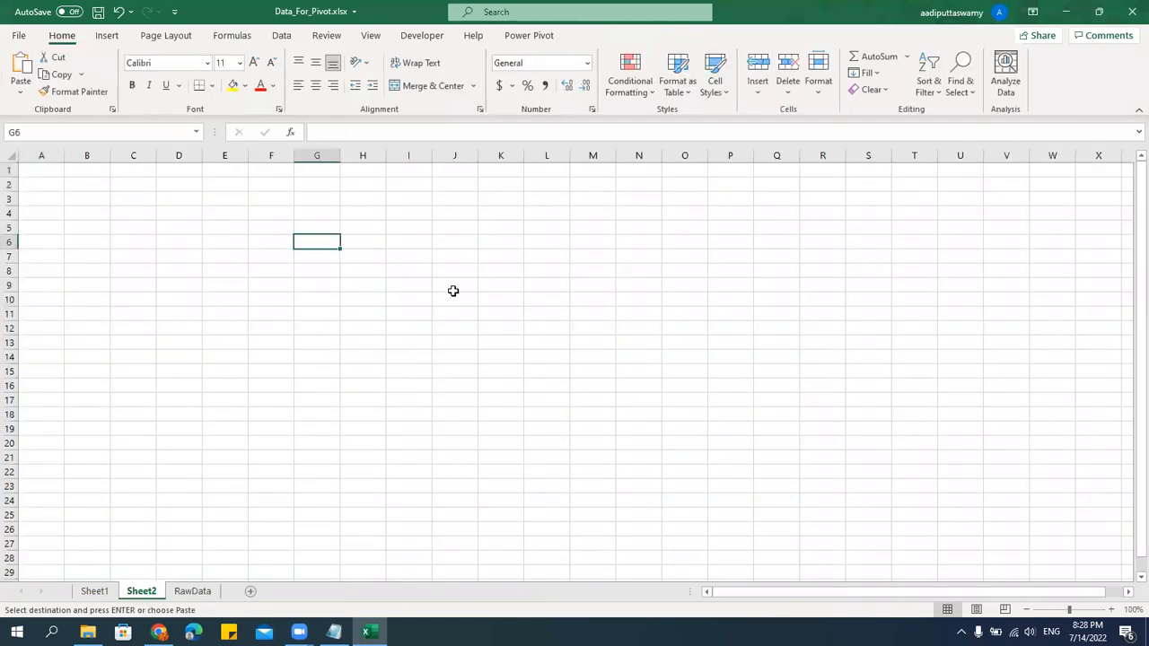
pyautogui.hotkey('ctrl', 'v')
# Fill the Central, East, South and West labels down into the blank region cells of the pasted data on Sheet2.
pyautogui.moveTo(310, 255); pyautogui.dragTo(329, 398)
pyautogui.press('Escape')
pyautogui.hotkey('ctrl', 'd')
pyautogui.hotkey('ctrl', 'd')
pyautogui.hotkey('ctrl', 'd')
pyautogui.hotkey('ctrl', 'd')
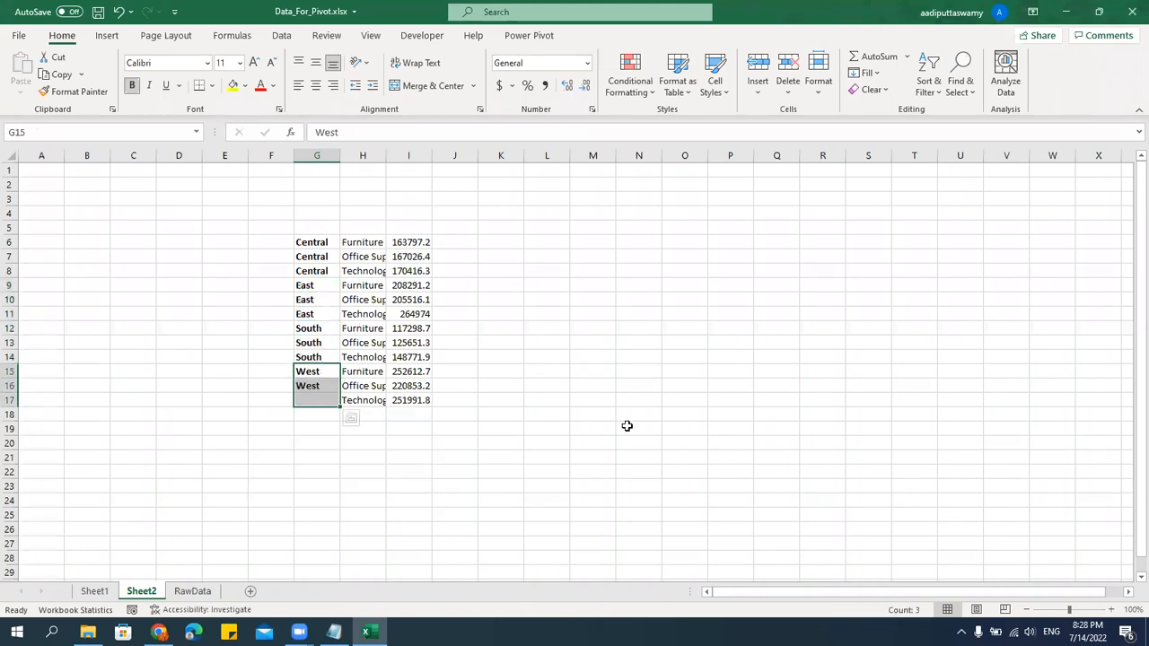
pyautogui.click(669, 442)
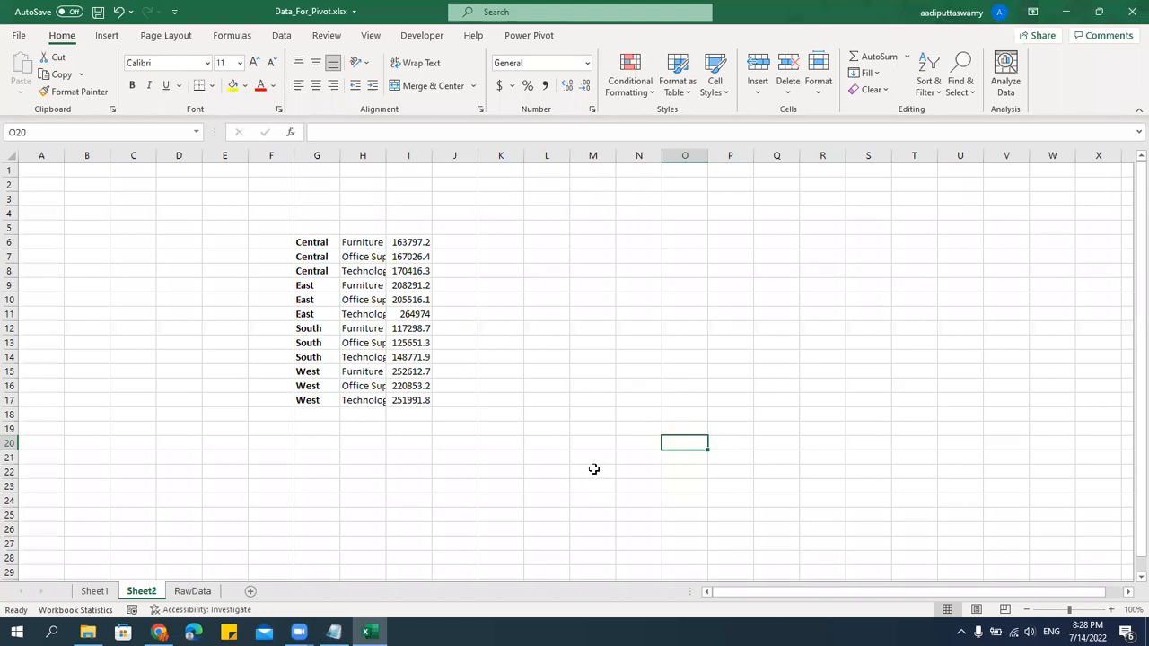
# Set the pivot table on Sheet1 to Repeat All Item Labels and highlight its Region labels from Central to West.
pyautogui.click(94, 591)
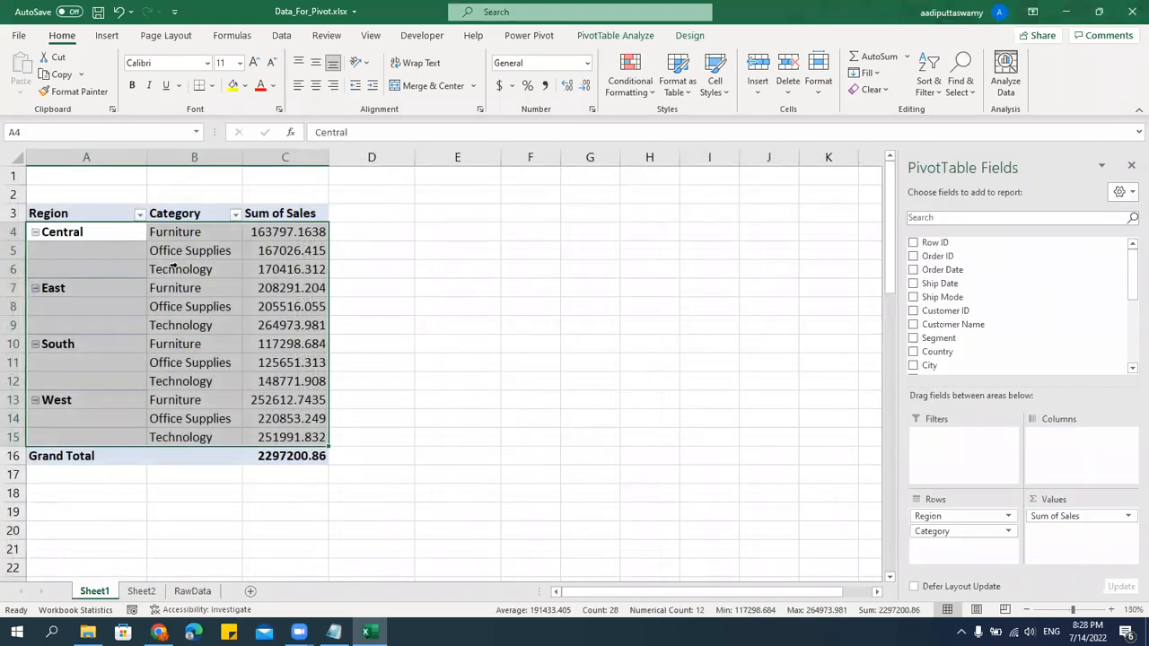
pyautogui.click(184, 371)
pyautogui.click(691, 36)
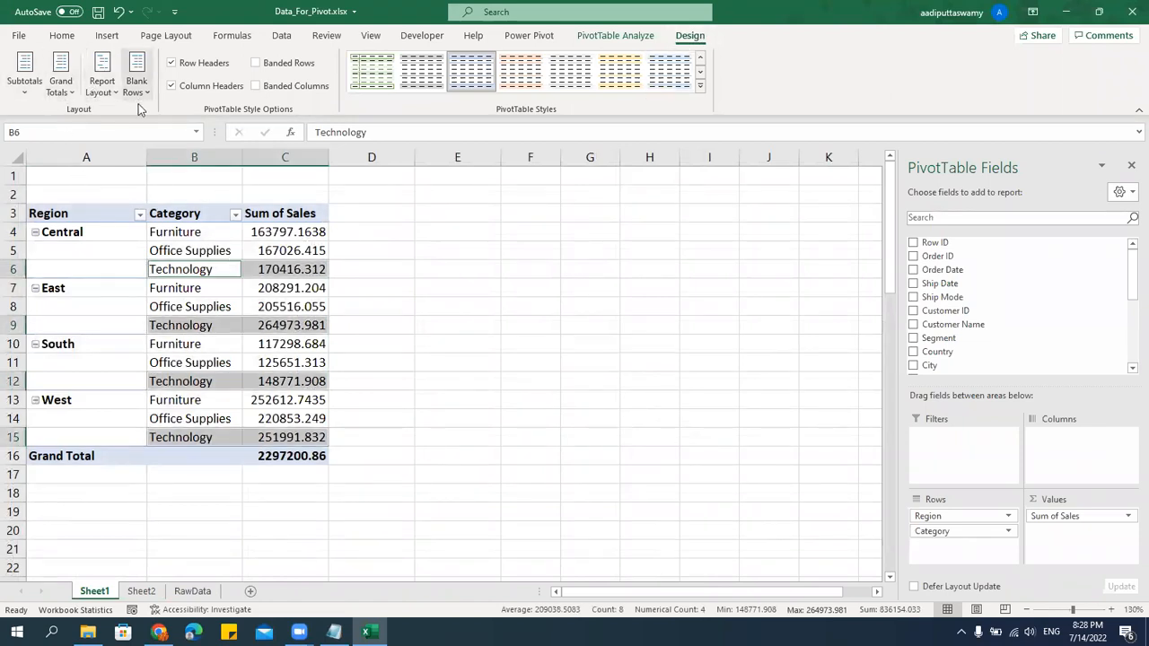
pyautogui.click(101, 83)
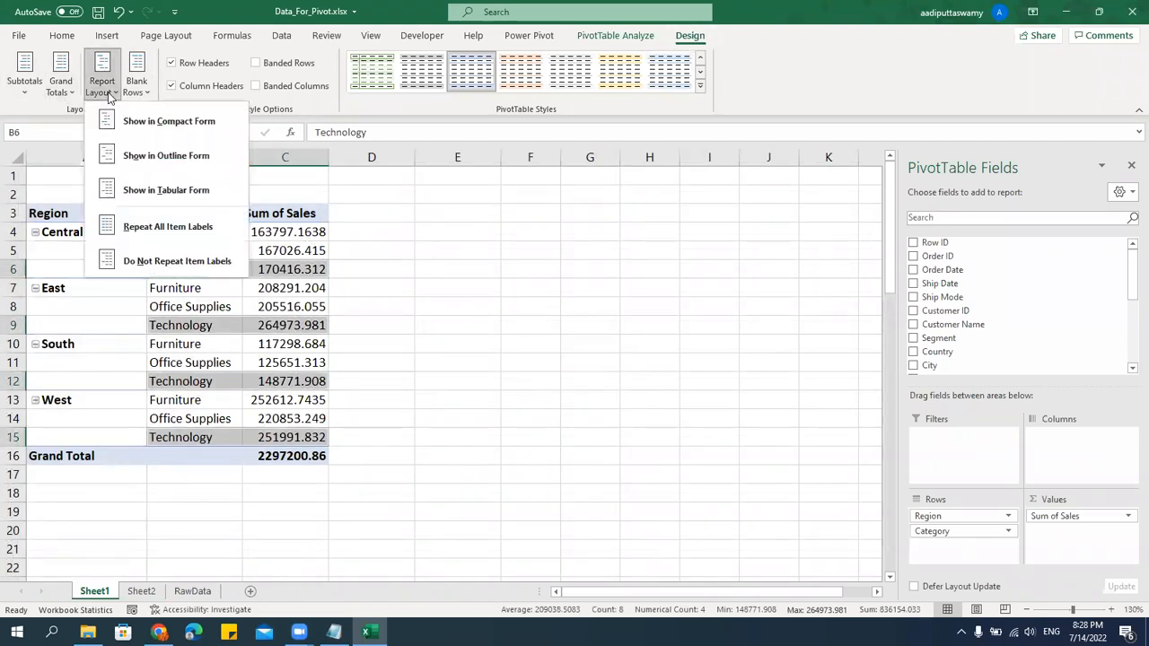
pyautogui.click(166, 228)
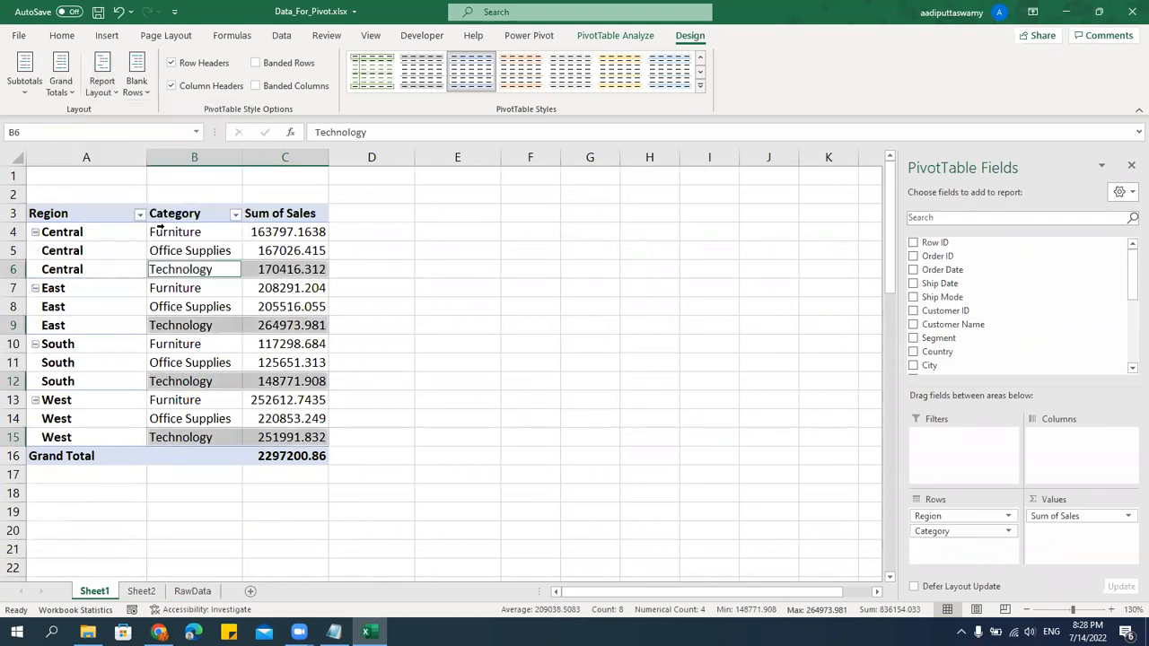
pyautogui.click(461, 348)
pyautogui.click(310, 306)
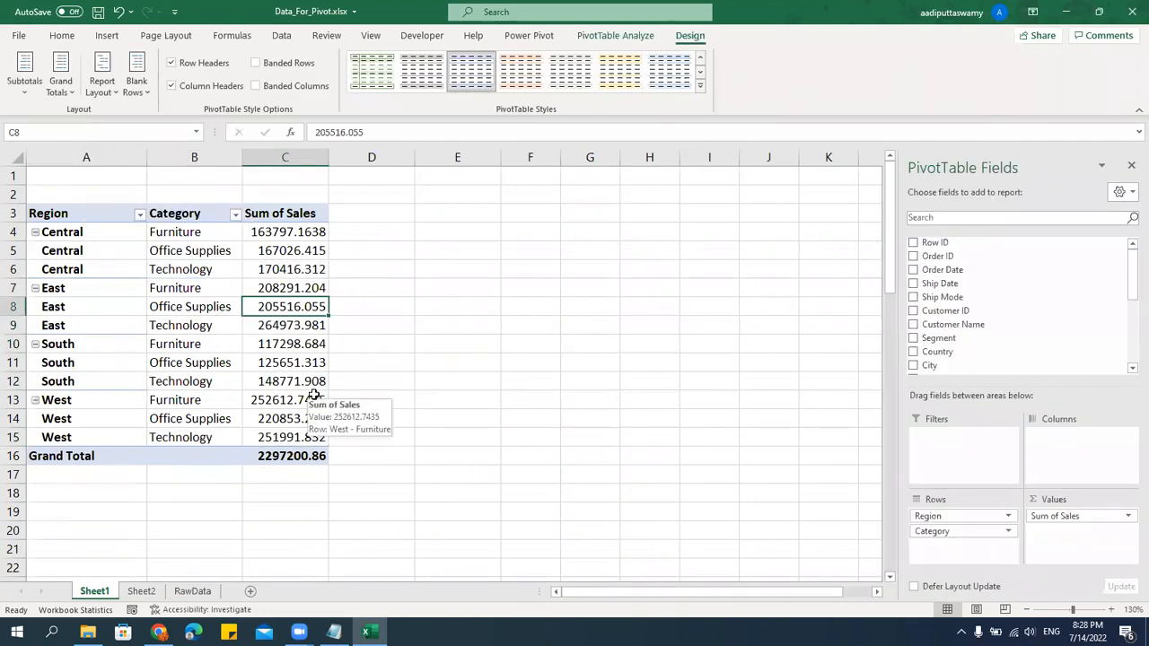
pyautogui.moveTo(90, 235); pyautogui.dragTo(99, 437)
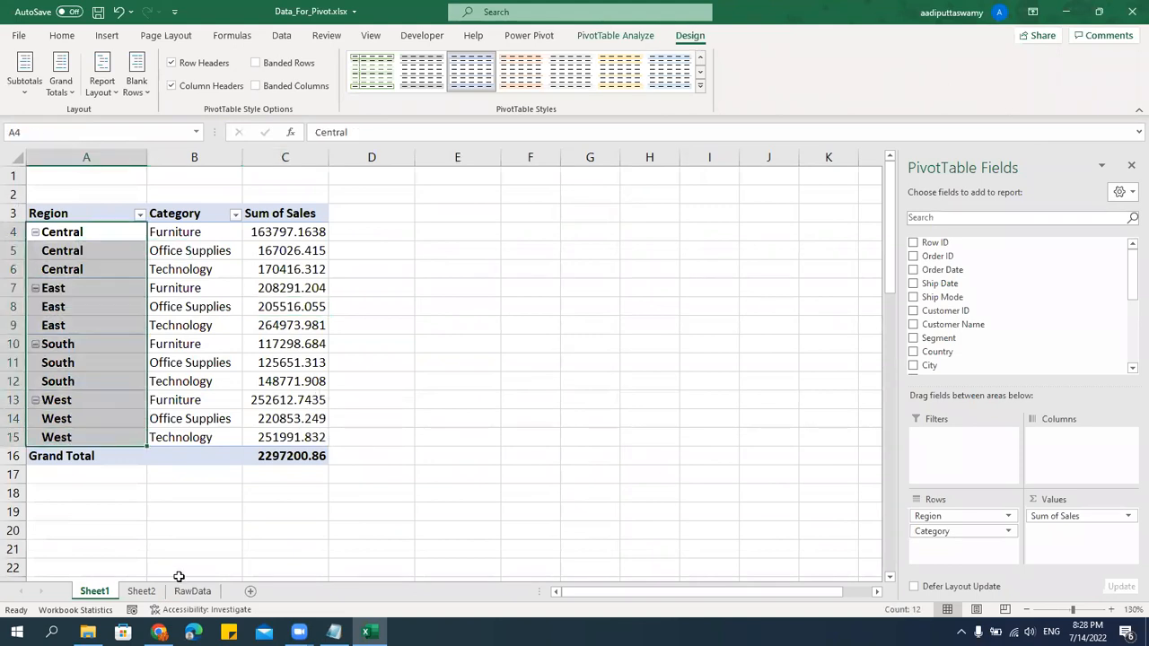
# Add the Ship Mode field below Category in the pivot table's rows and select a Furniture label.
pyautogui.moveTo(958, 298); pyautogui.dragTo(974, 545)
pyautogui.scroll(-1, 444, 438)
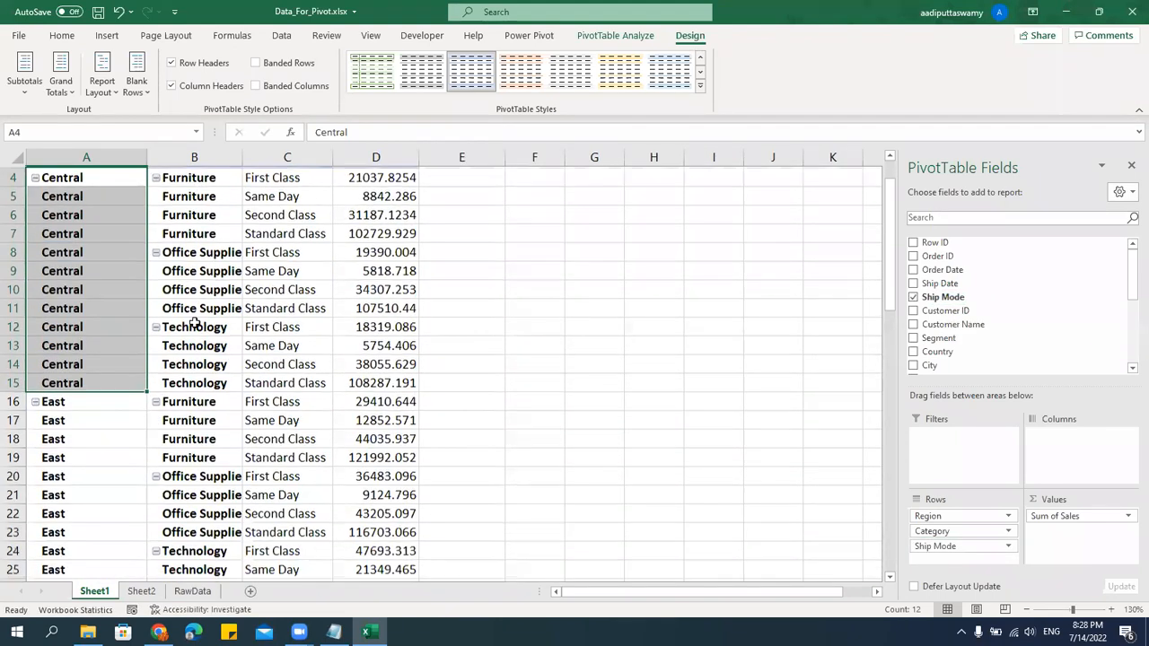
pyautogui.click(194, 230)
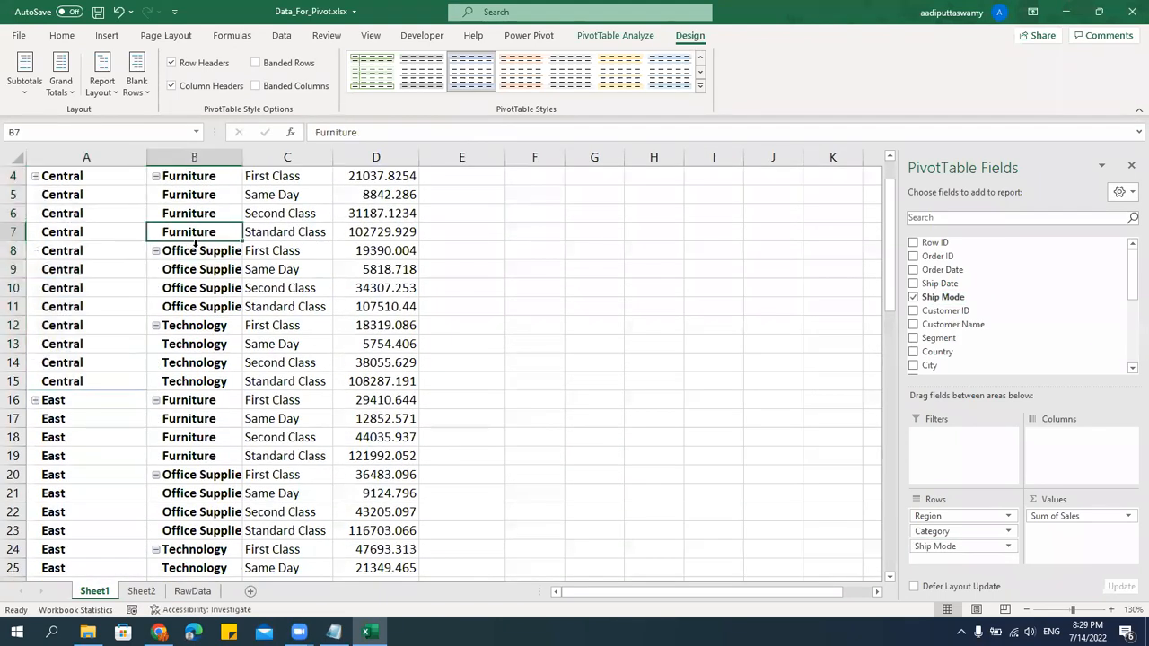
# Set the report layout to Do Not Repeat Item Labels and highlight the blank Category and Region cells.
pyautogui.click(105, 88)
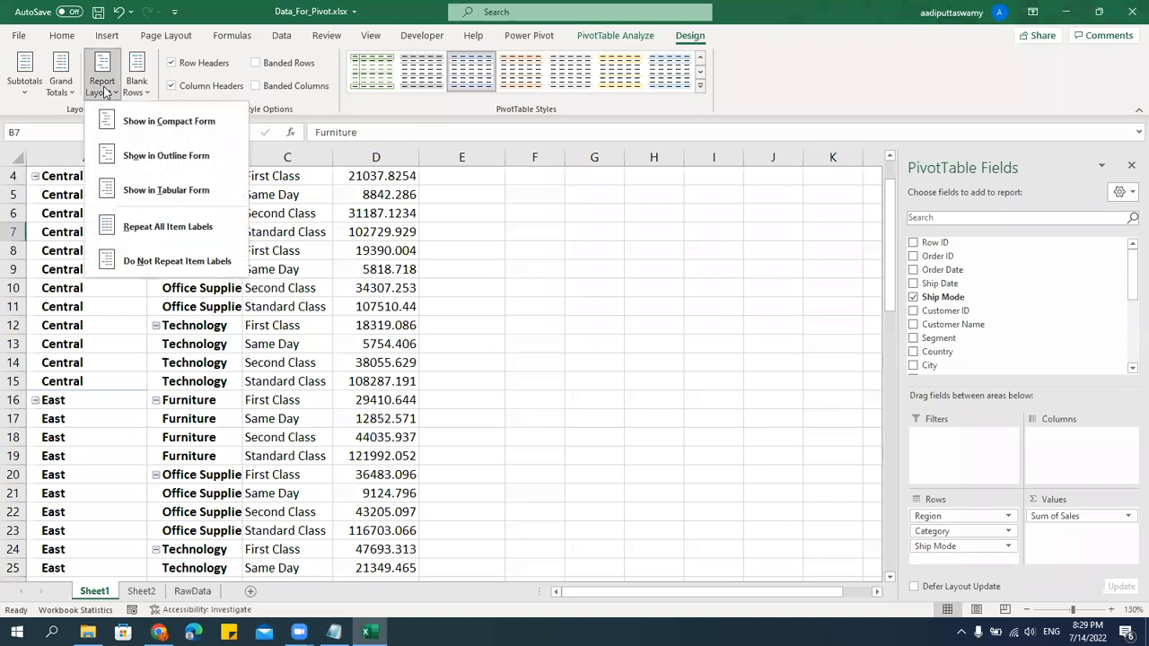
pyautogui.click(153, 260)
pyautogui.click(539, 306)
pyautogui.scroll(1, 467, 327)
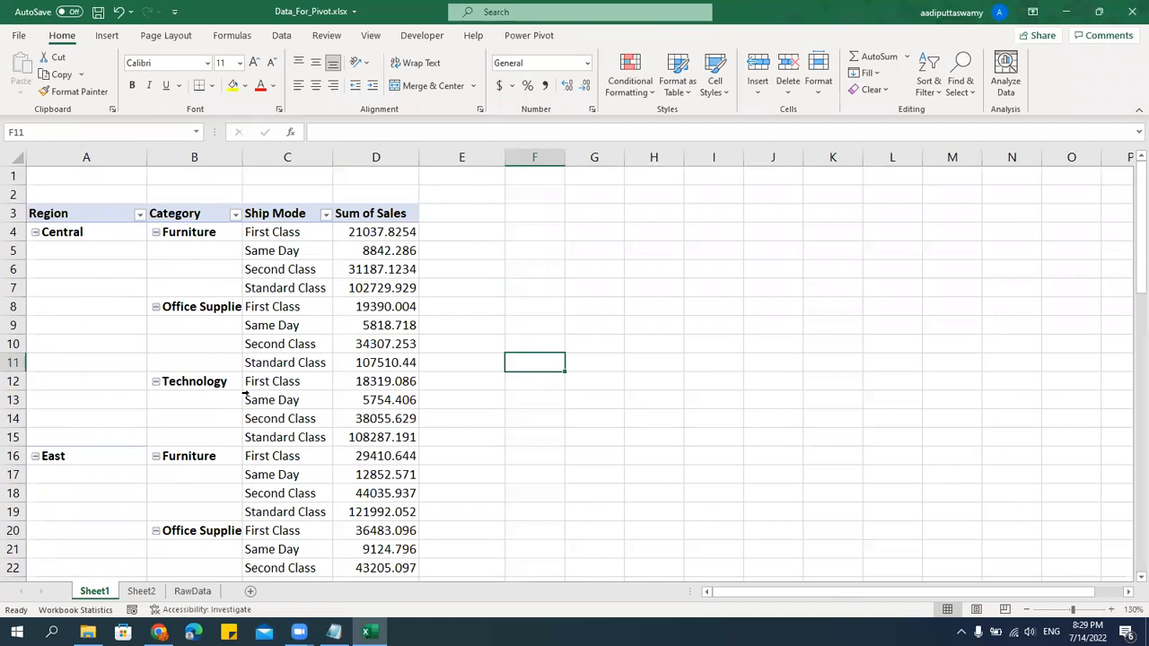
pyautogui.moveTo(200, 252); pyautogui.dragTo(206, 287)
pyautogui.click(136, 283)
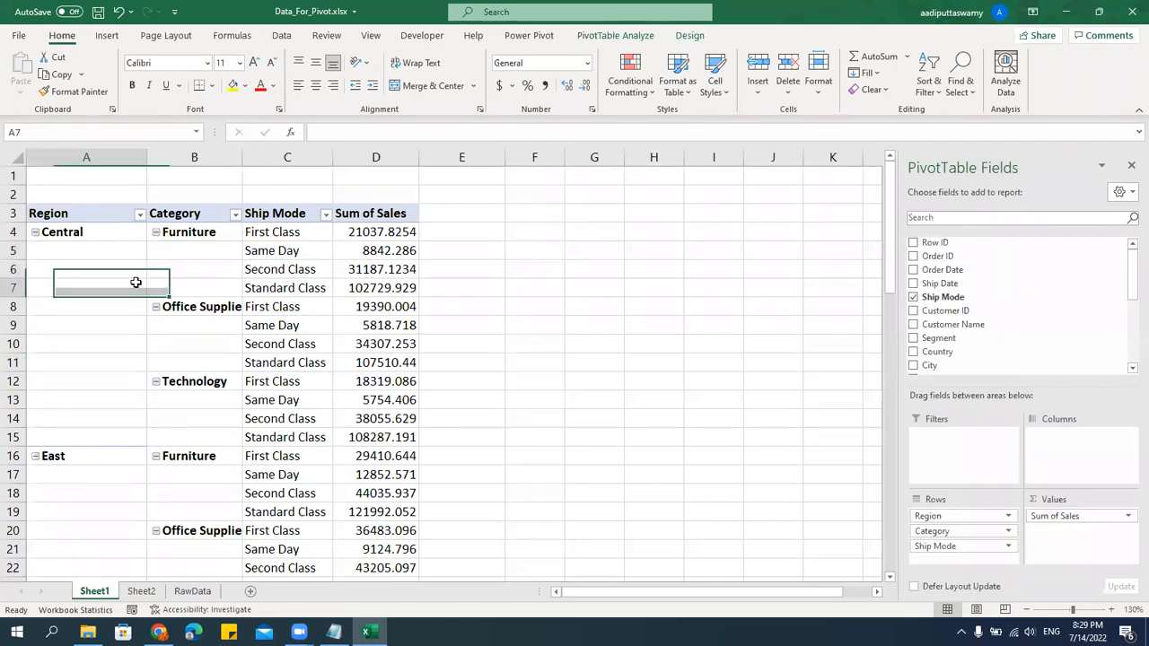
# Set the report layout to Repeat All Item Labels for the Region and Category rows, and look through the table.
pyautogui.click(689, 35)
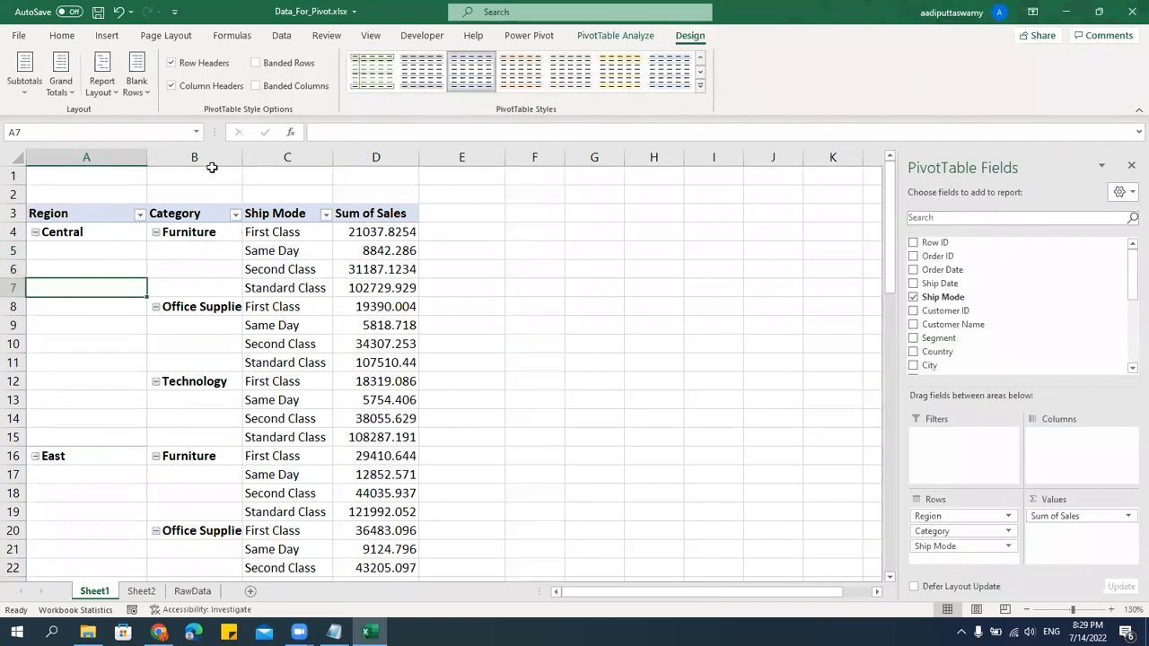
pyautogui.click(101, 85)
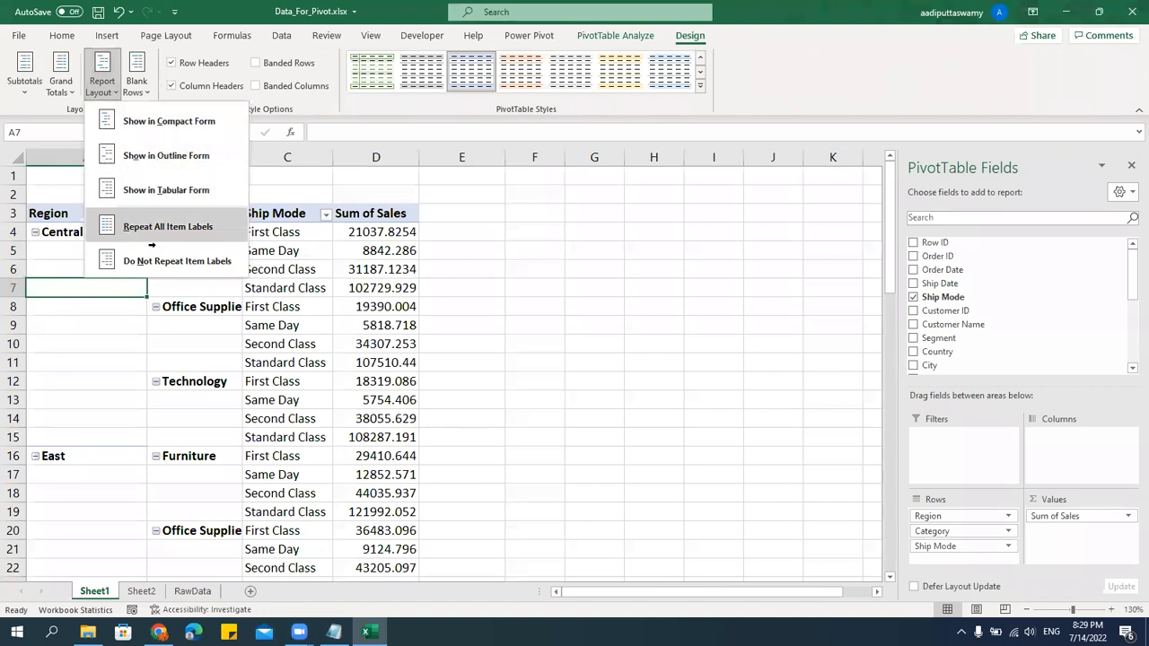
pyautogui.click(162, 227)
pyautogui.click(375, 344)
pyautogui.scroll(-3, 588, 456)
pyautogui.scroll(3, 584, 458)
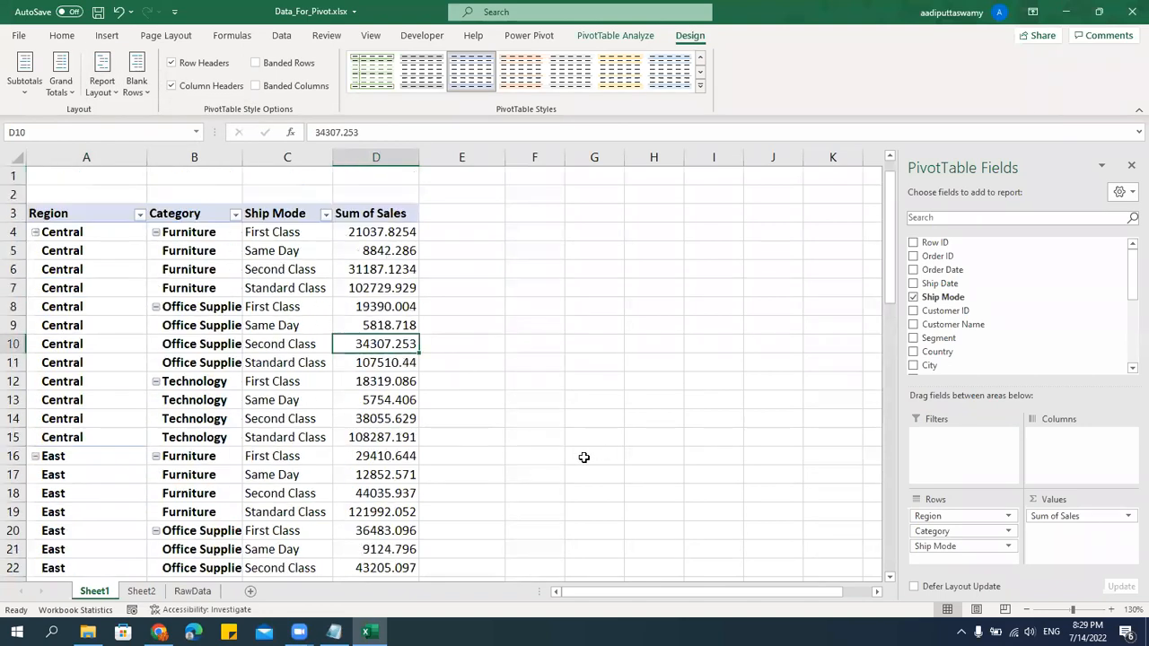
# Move the Ship Mode field from the pivot table's rows to its columns.
pyautogui.moveTo(941, 546); pyautogui.dragTo(1082, 444)
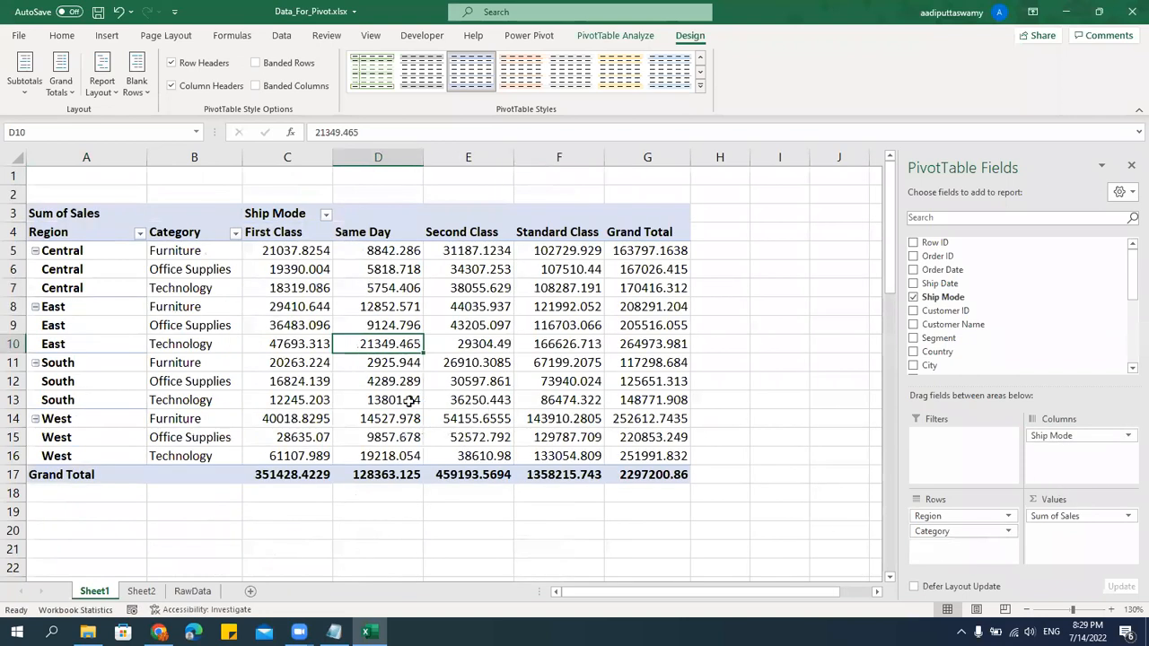
pyautogui.click(292, 324)
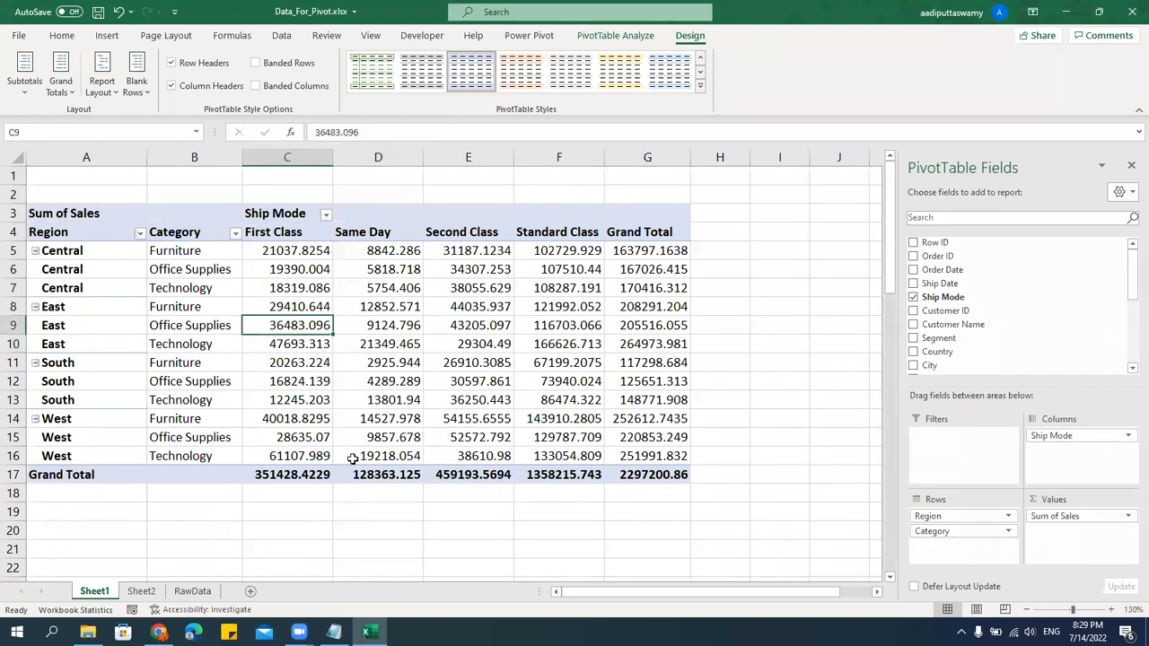
pyautogui.moveTo(353, 458)
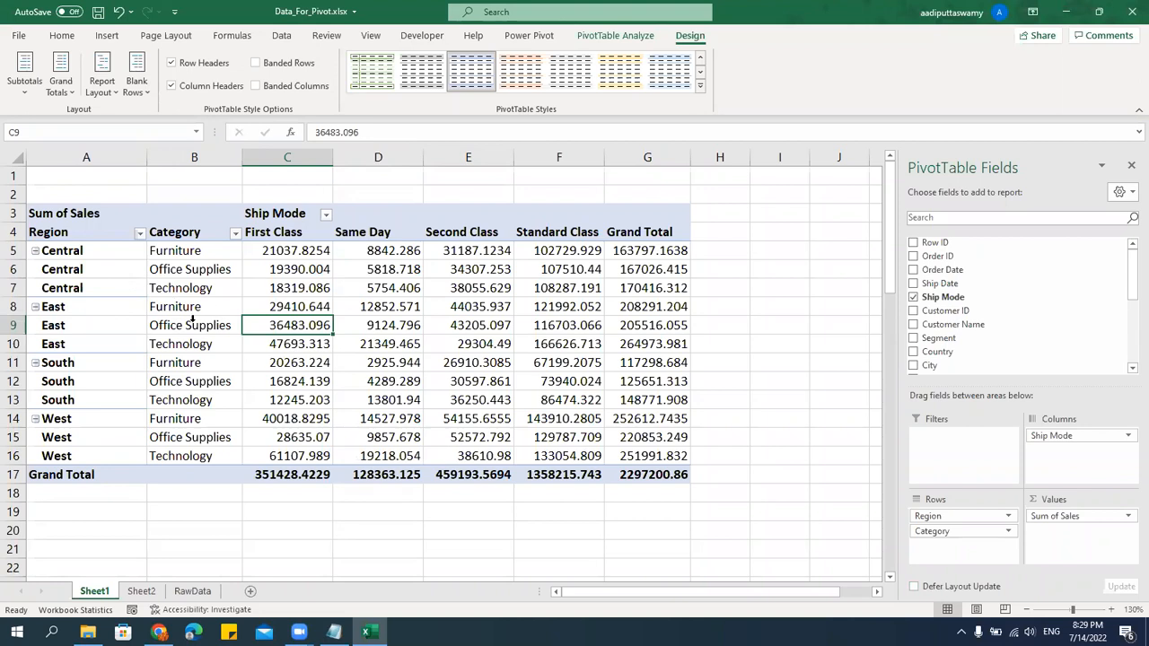
# Highlight the repeated Central labels and move the Region field from the rows to the report filters.
pyautogui.moveTo(89, 250); pyautogui.dragTo(97, 287)
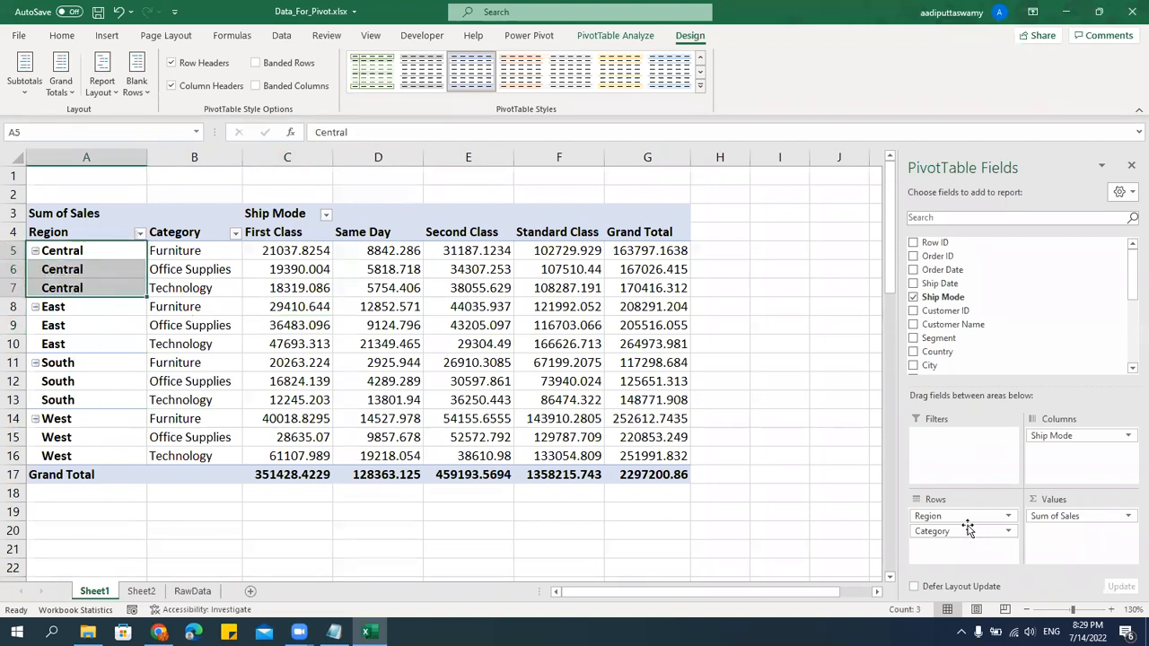
pyautogui.moveTo(949, 518); pyautogui.dragTo(955, 448)
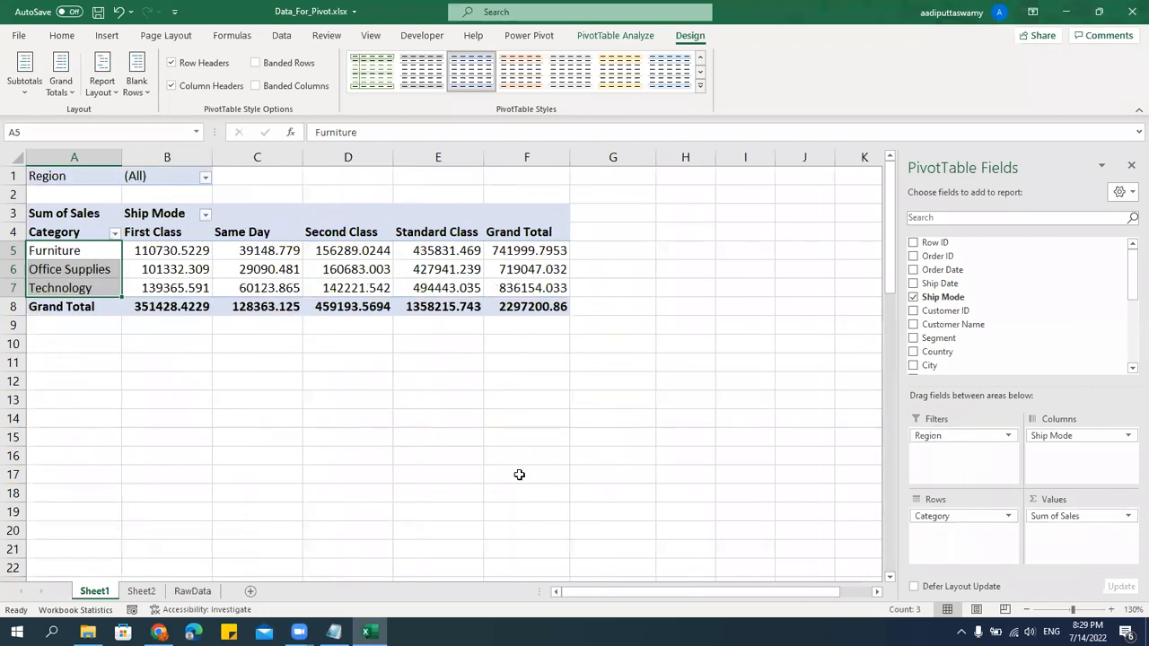
pyautogui.click(278, 263)
# Filter the pivot table's Region report filter to East.
pyautogui.click(191, 176)
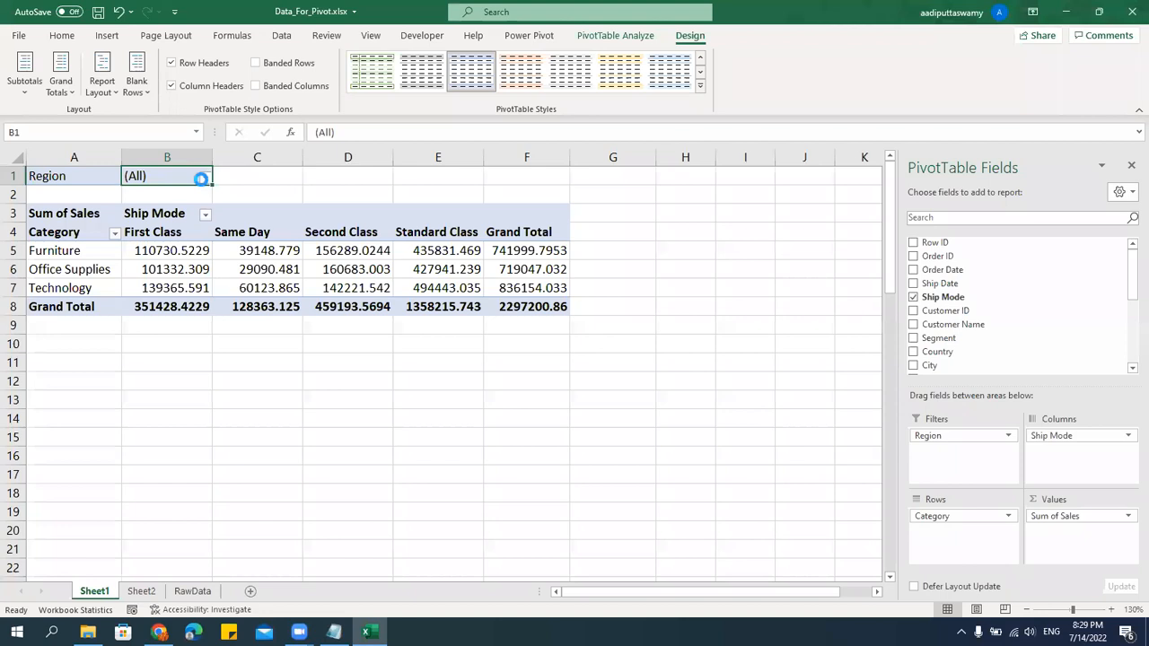
pyautogui.click(204, 177)
pyautogui.click(79, 237)
pyautogui.click(100, 359)
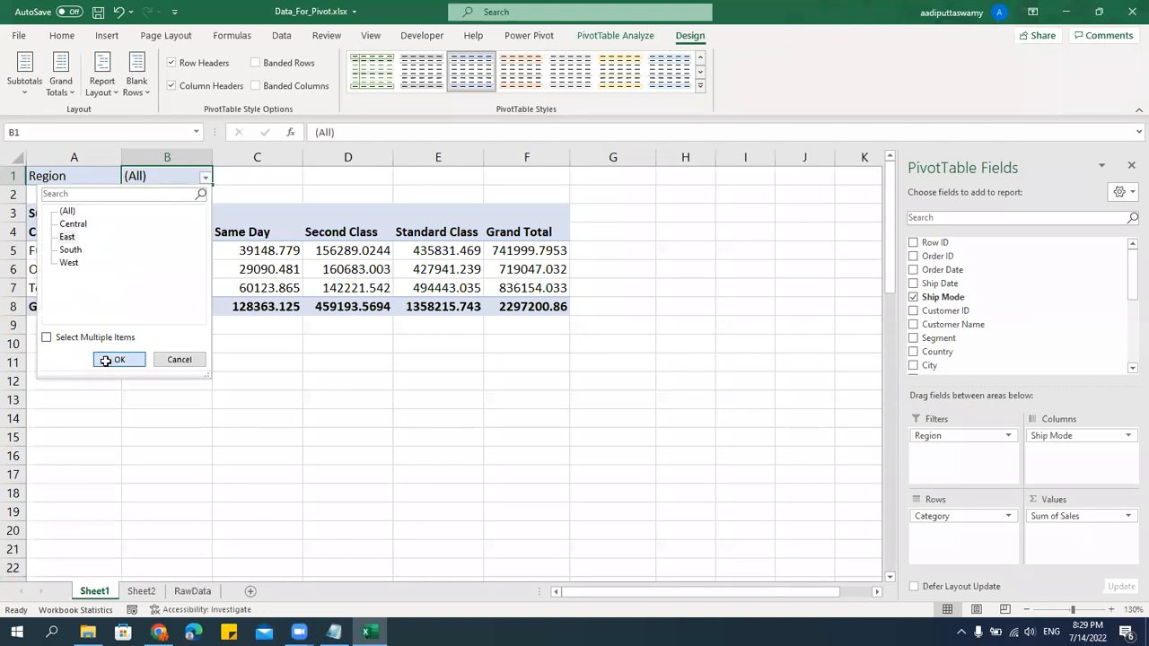
# Set the pivot table's Region report filter to West.
pyautogui.click(206, 177)
pyautogui.click(69, 263)
pyautogui.click(119, 359)
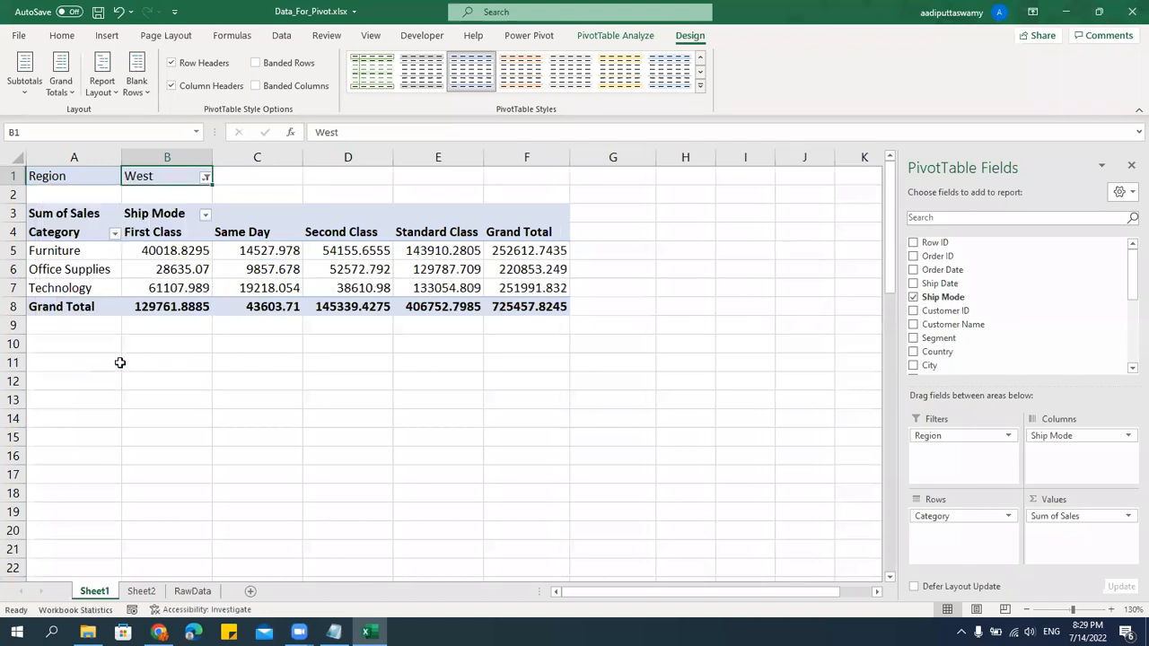
# Enable selecting multiple items in the Region report filter.
pyautogui.click(206, 178)
pyautogui.click(90, 339)
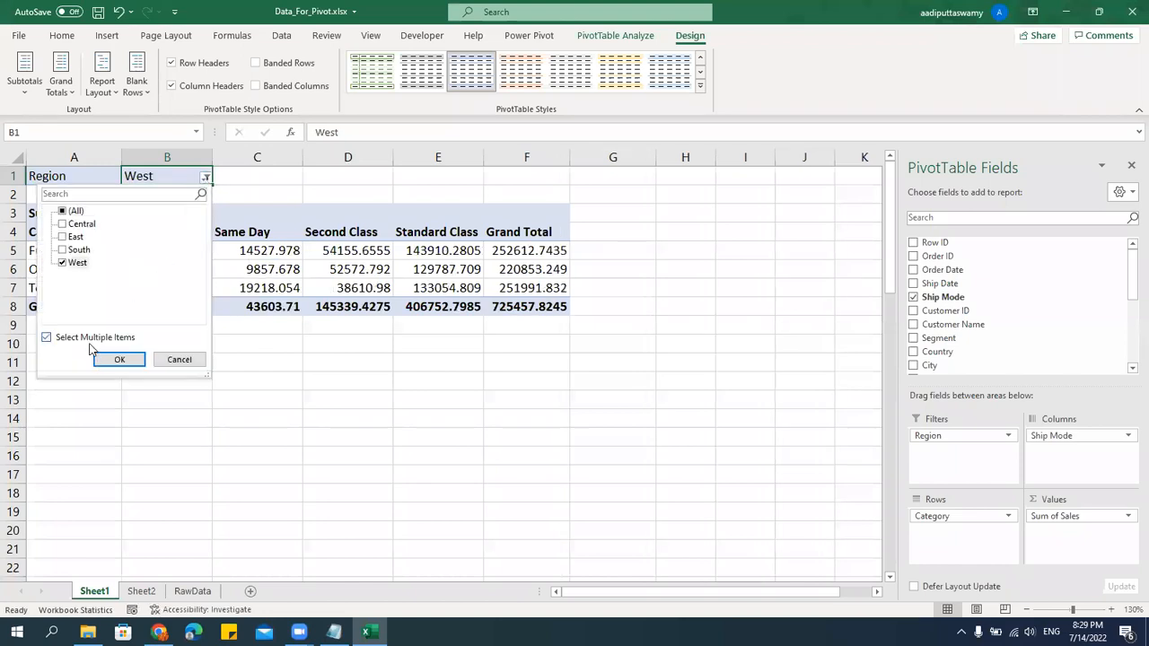
# Add East to the pivot table's Region filter alongside West.
pyautogui.click(62, 237)
pyautogui.click(119, 359)
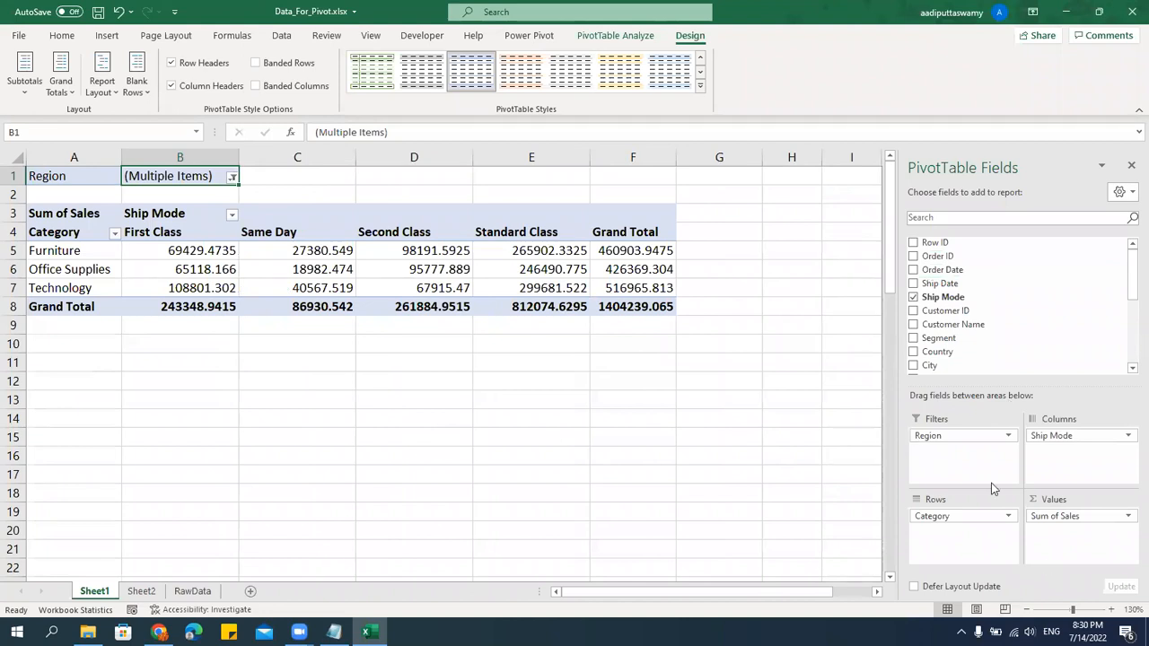
# Replace Sum of Sales with the Customer Name field in the pivot table's values.
pyautogui.click(1067, 516)
pyautogui.click(1058, 543)
pyautogui.moveTo(1082, 519); pyautogui.dragTo(727, 445)
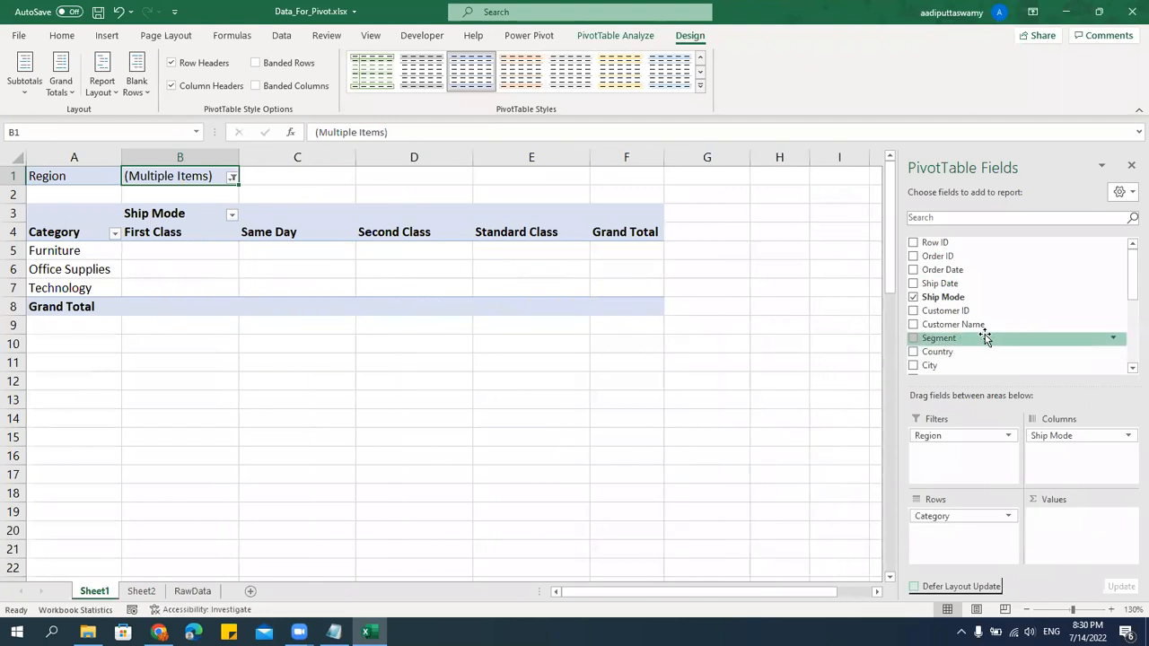
pyautogui.scroll(-1, 987, 340)
pyautogui.moveTo(982, 290); pyautogui.dragTo(1067, 515)
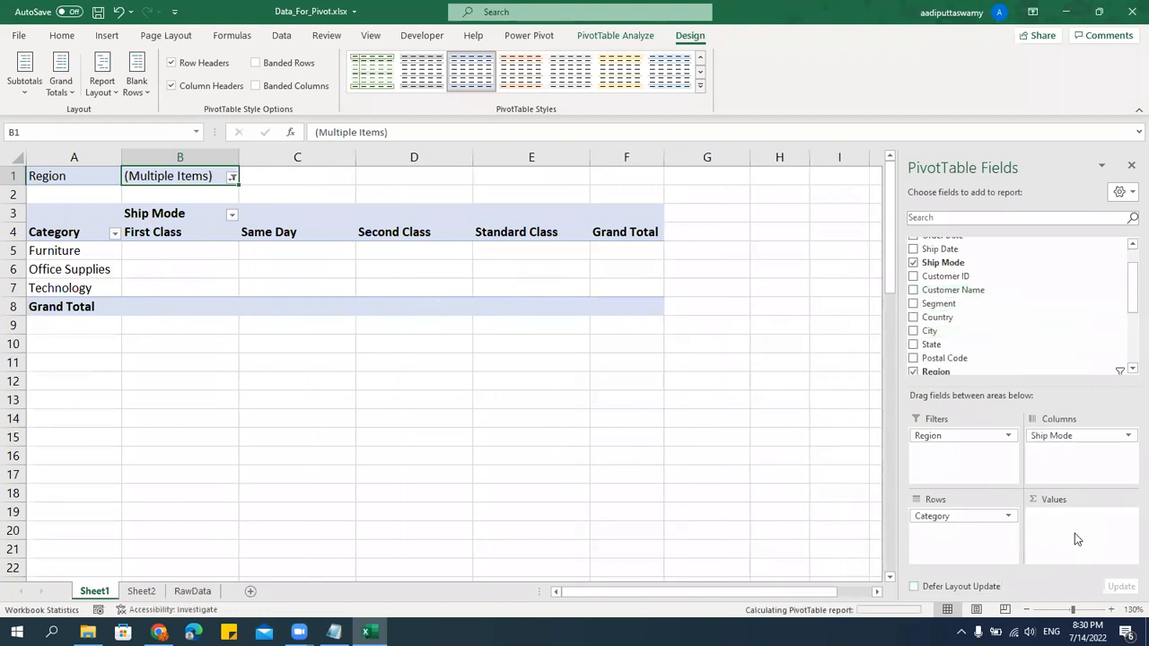
pyautogui.click(293, 252)
pyautogui.moveTo(340, 283); pyautogui.dragTo(588, 289)
pyautogui.click(105, 216)
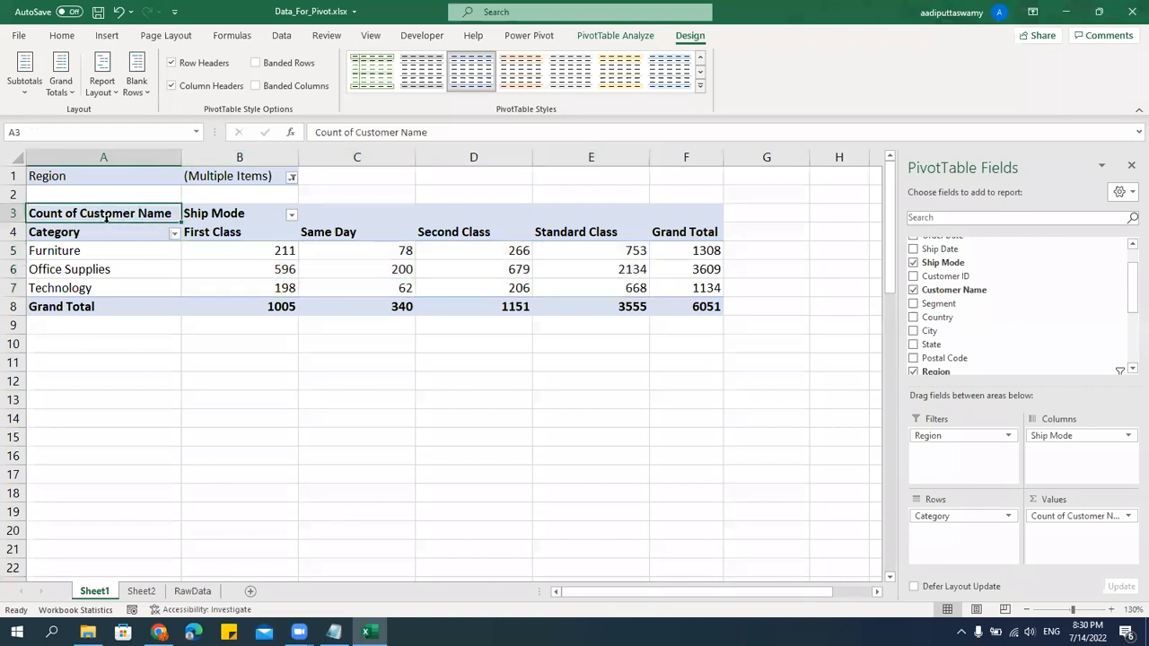
# Replace Count of Customer Name with the Profit field in the pivot table's values.
pyautogui.moveTo(1059, 516); pyautogui.dragTo(733, 487)
pyautogui.scroll(1, 1014, 315)
pyautogui.scroll(-4, 1014, 333)
pyautogui.moveTo(982, 348); pyautogui.dragTo(1091, 545)
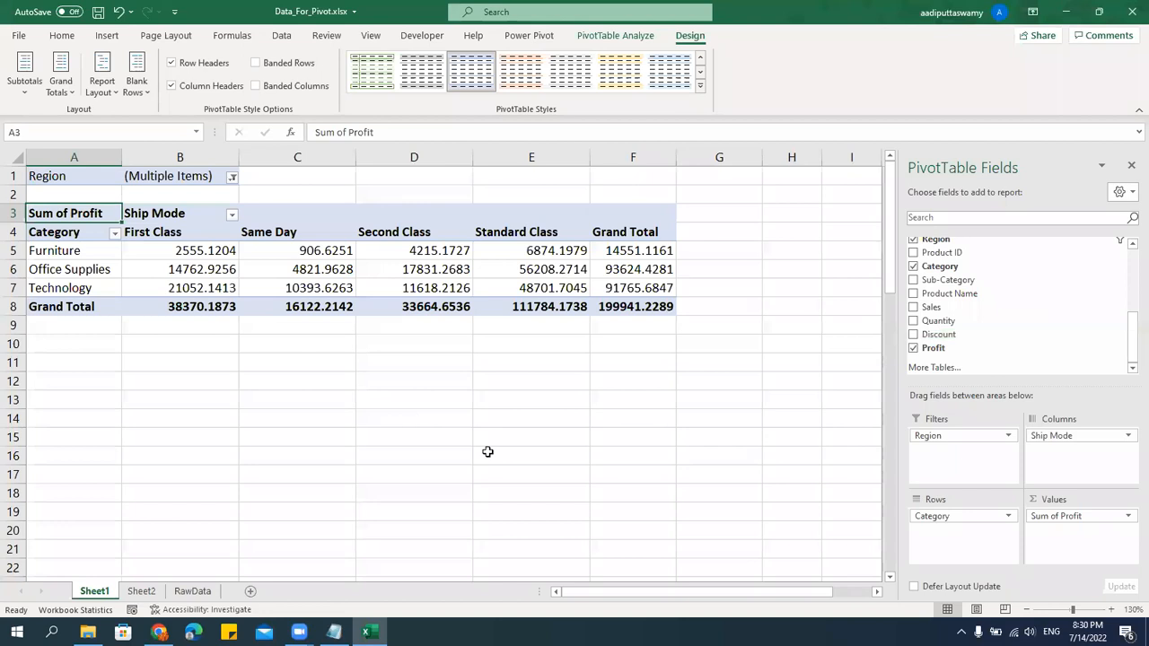
# Clear the pivot table layout by removing the Ship Mode, Region, Category and Profit fields.
pyautogui.moveTo(1052, 435); pyautogui.dragTo(682, 480)
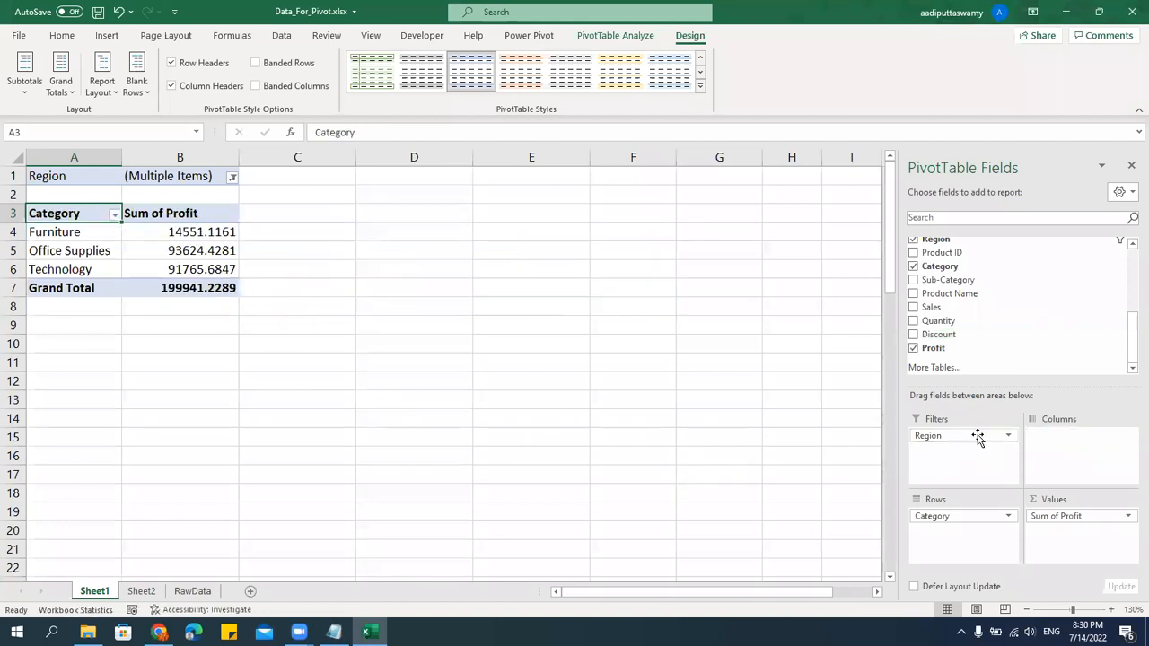
pyautogui.moveTo(975, 436); pyautogui.dragTo(849, 531)
pyautogui.moveTo(946, 515); pyautogui.dragTo(754, 508)
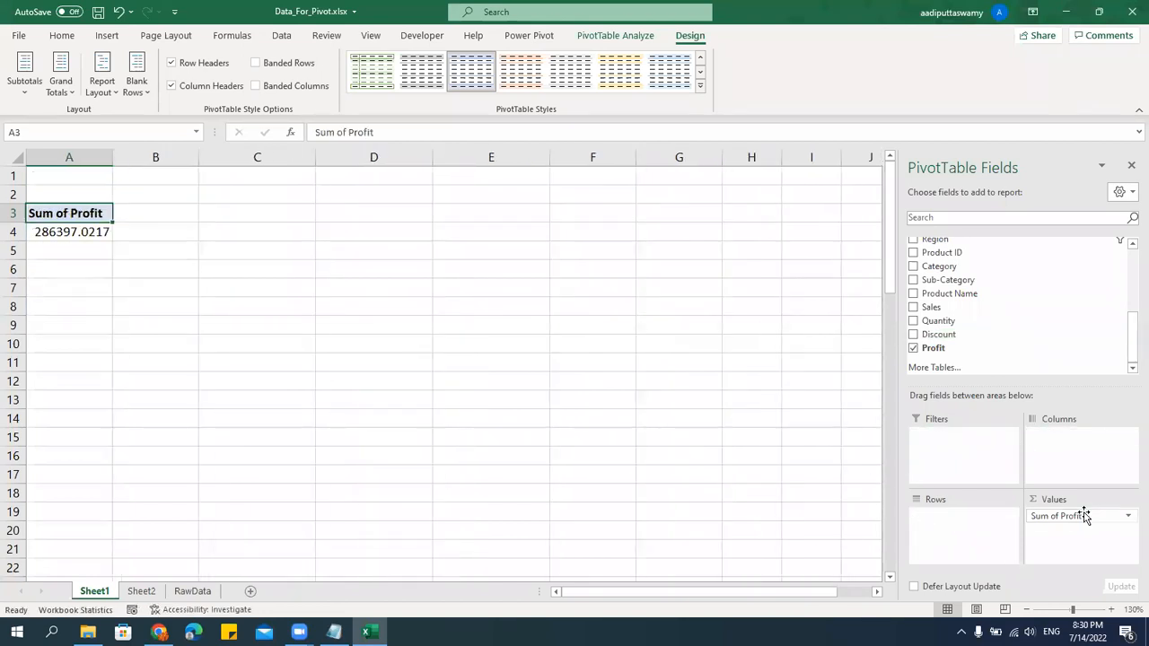
pyautogui.moveTo(1082, 515); pyautogui.dragTo(609, 463)
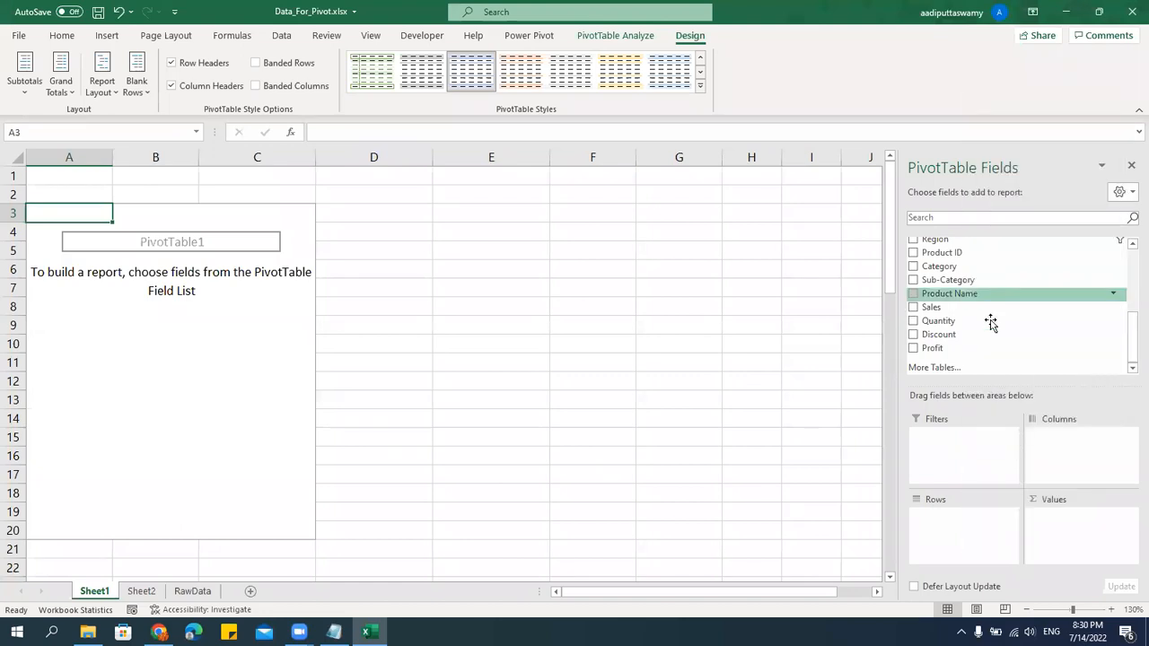
# Add the Region field as the report filter of the empty pivot table.
pyautogui.scroll(4, 990, 323)
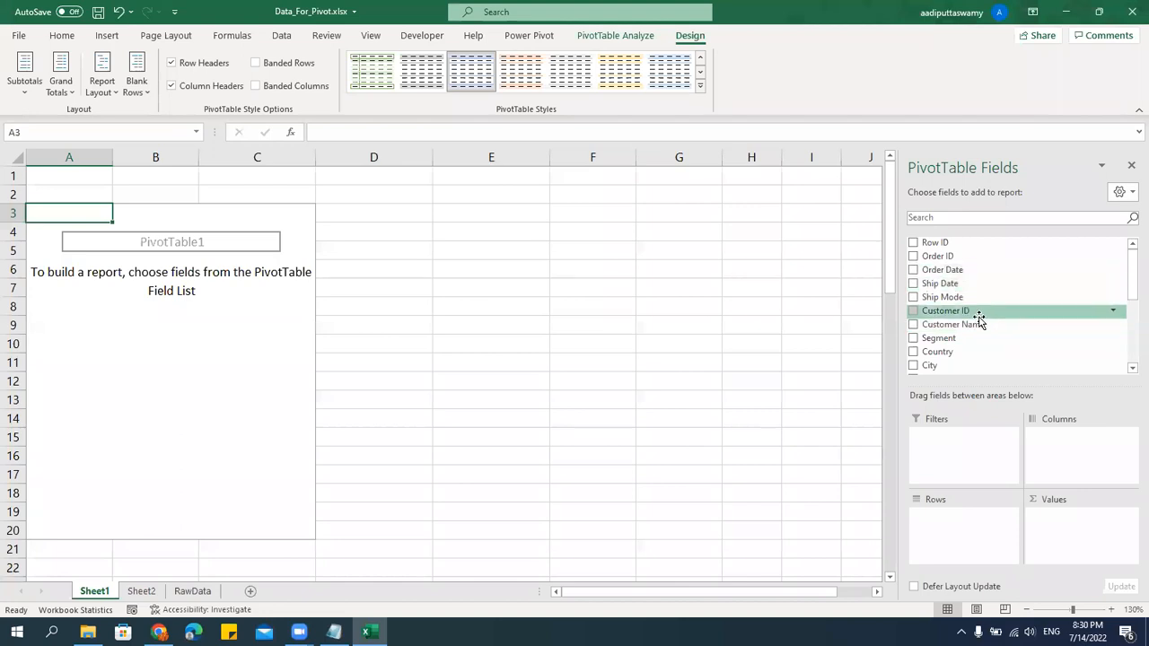
pyautogui.scroll(-2, 973, 326)
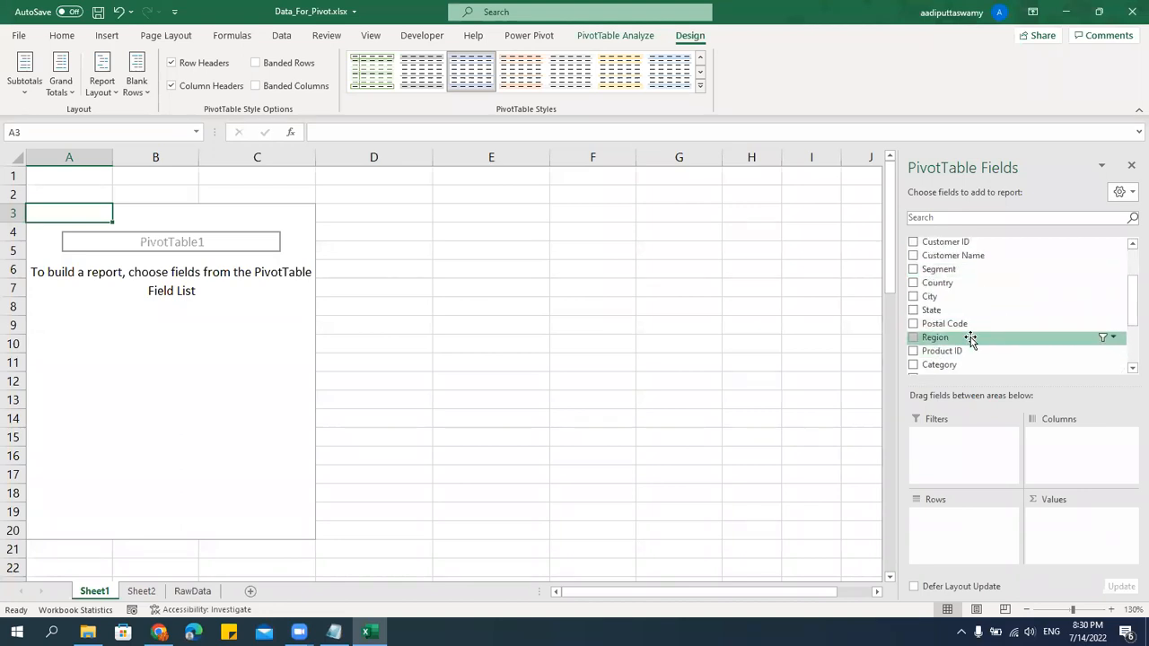
pyautogui.moveTo(971, 338); pyautogui.dragTo(987, 464)
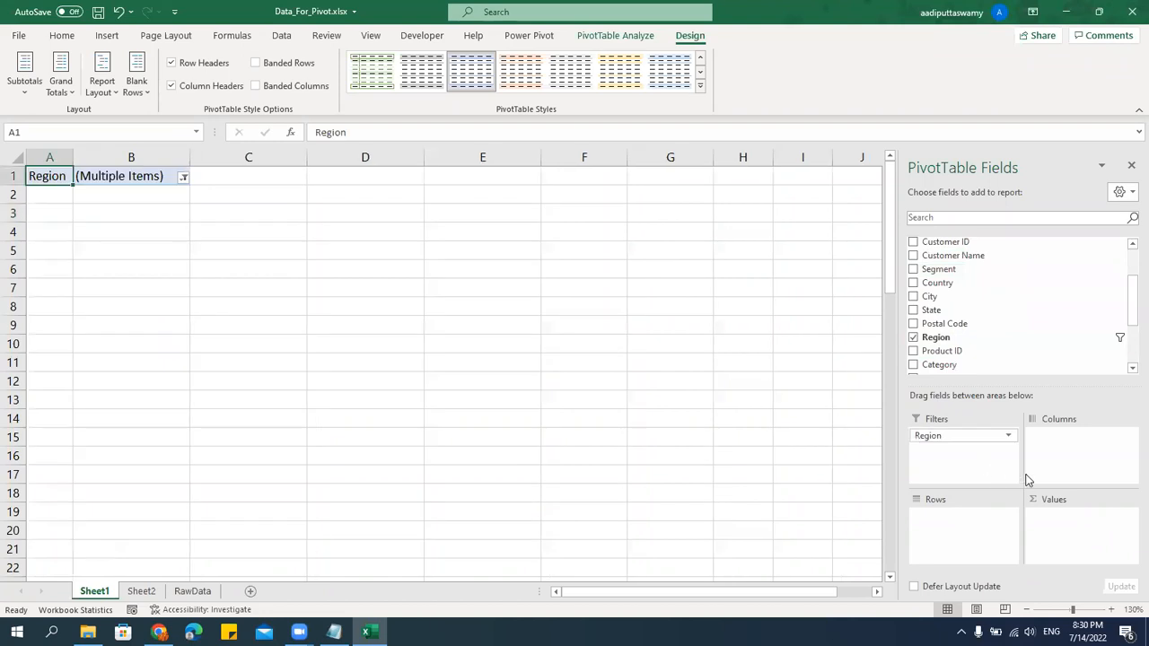
# Add Category as the pivot table's rows and Sales as its values.
pyautogui.scroll(1, 1024, 318)
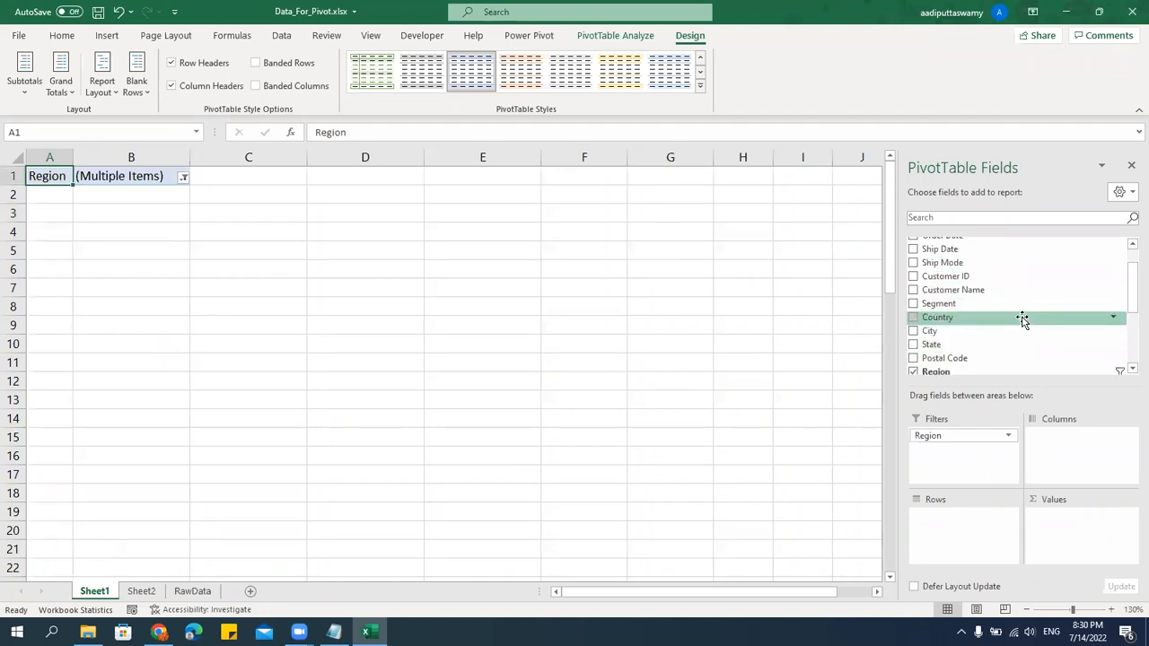
pyautogui.scroll(1, 989, 330)
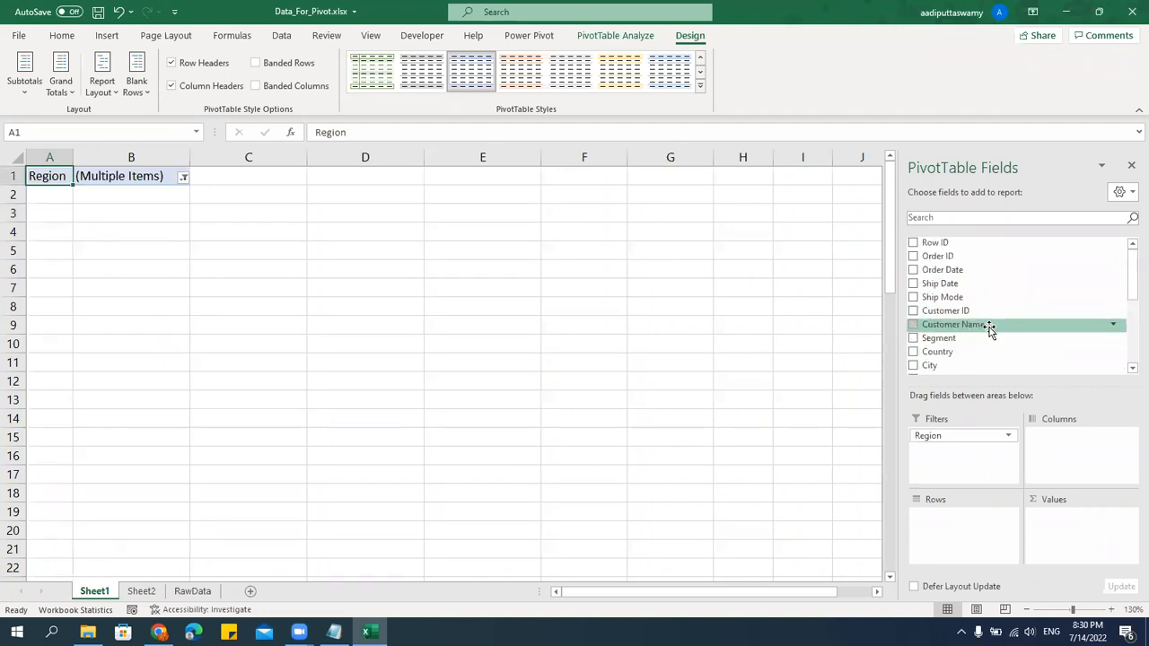
pyautogui.scroll(-3, 990, 330)
pyautogui.moveTo(967, 329); pyautogui.dragTo(973, 514)
pyautogui.scroll(-1, 993, 372)
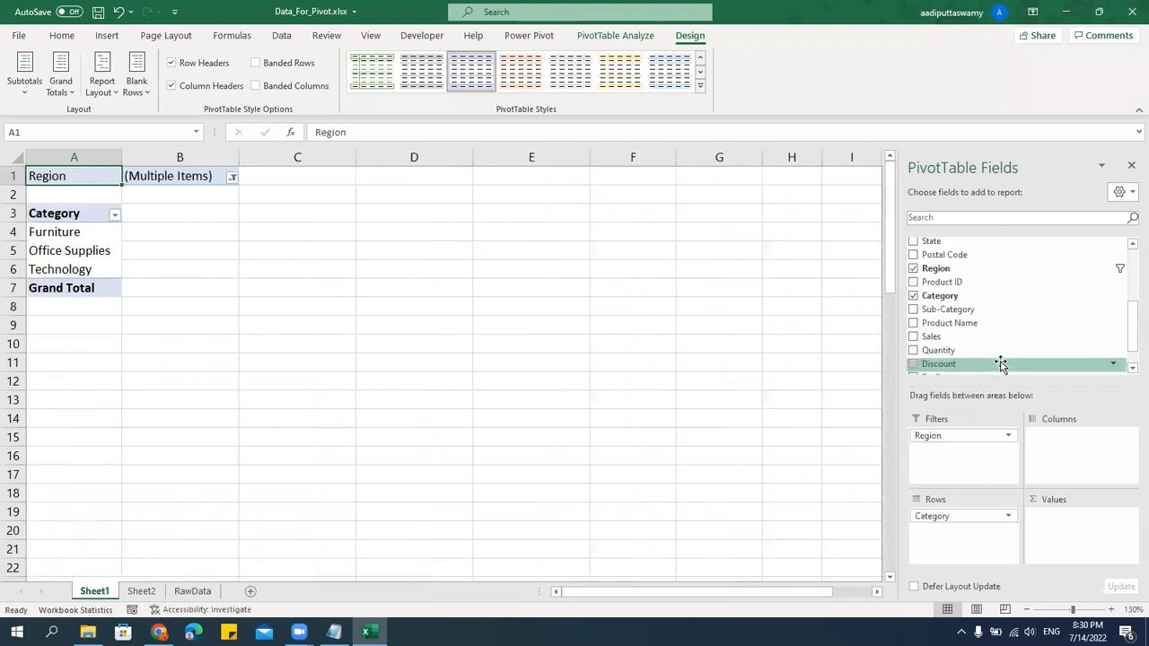
pyautogui.moveTo(940, 335); pyautogui.dragTo(1051, 526)
pyautogui.click(251, 266)
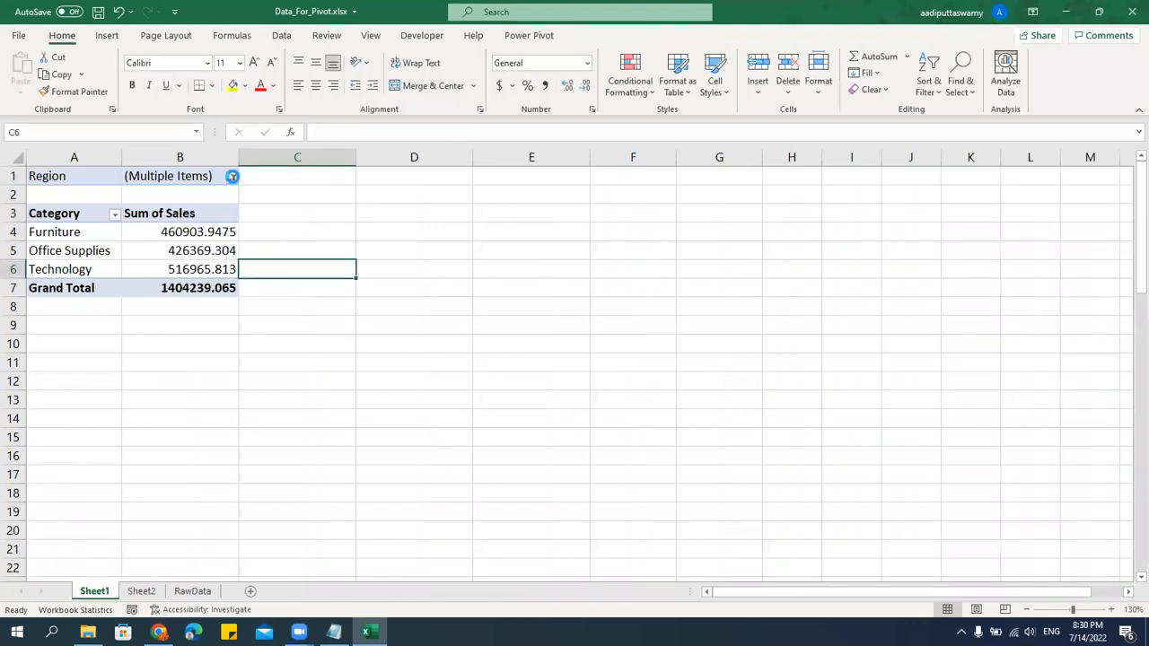
# Reset the pivot table's Region filter to all regions, and restrict it to East only.
pyautogui.click(232, 177)
pyautogui.click(88, 211)
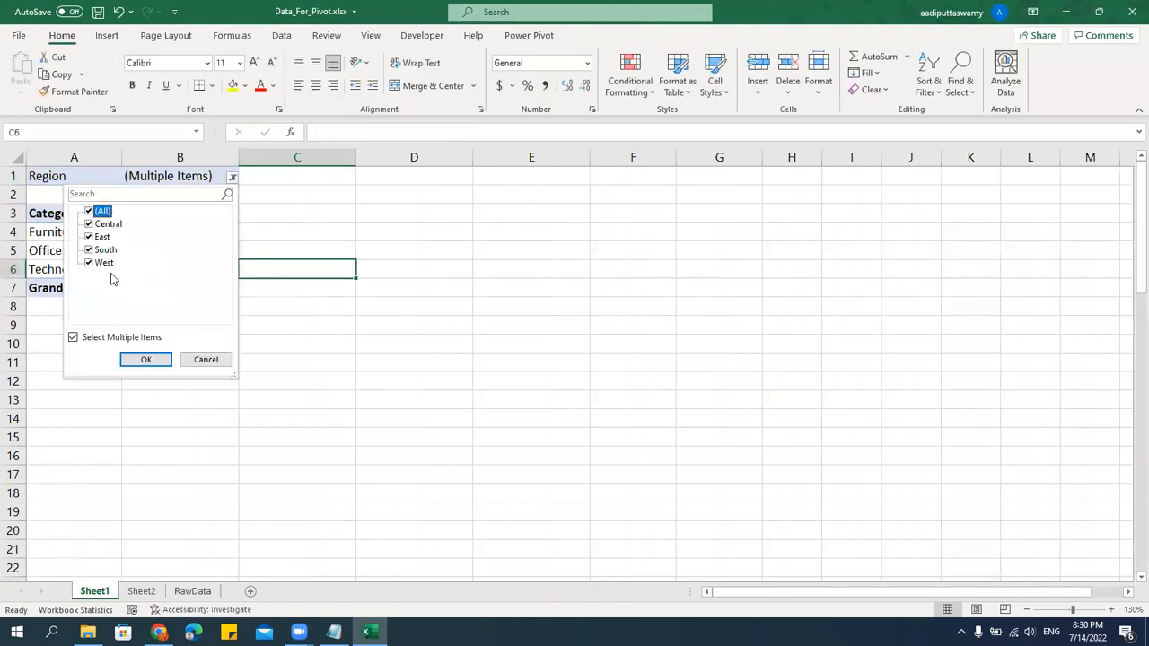
pyautogui.click(146, 359)
pyautogui.click(203, 178)
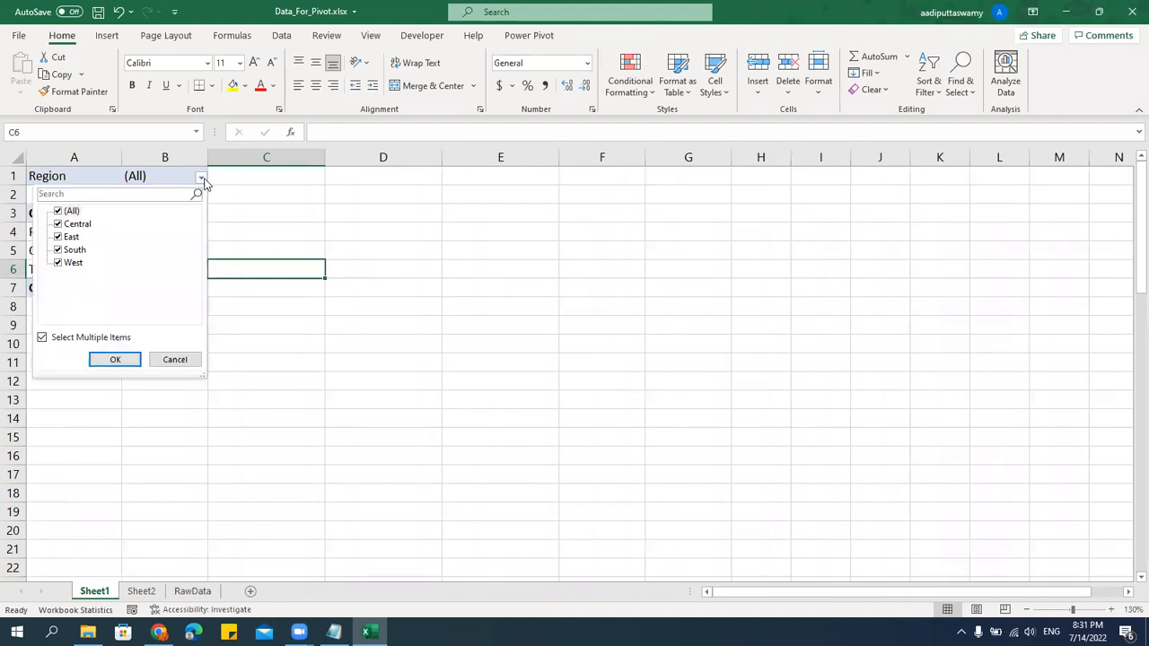
pyautogui.click(59, 236)
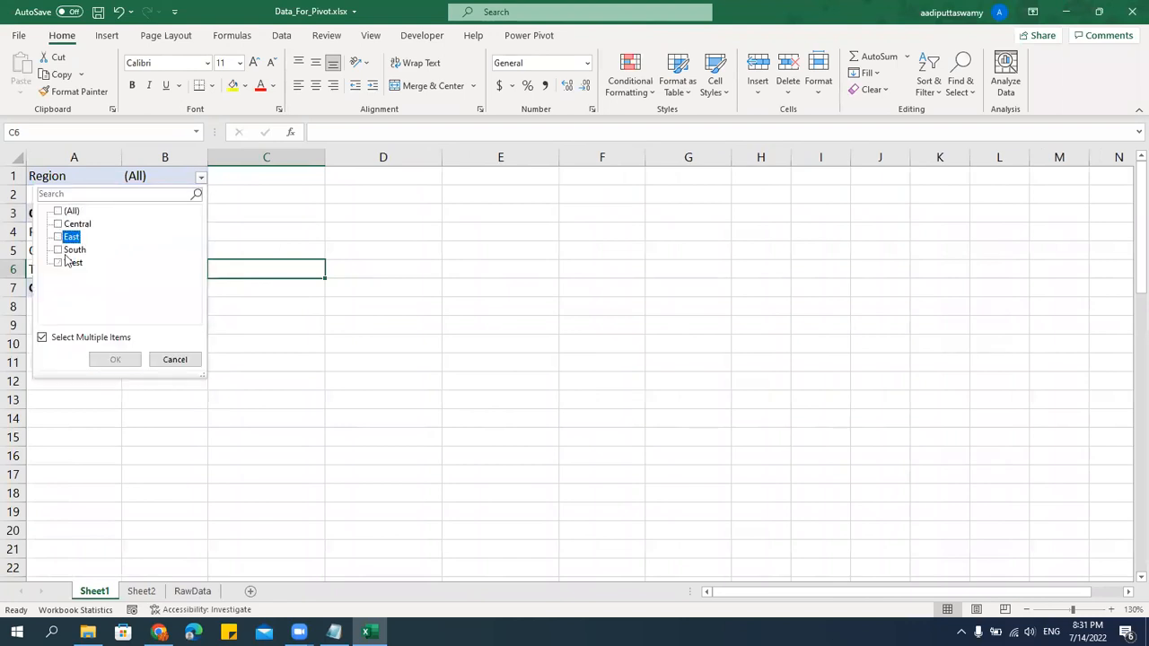
pyautogui.click(114, 359)
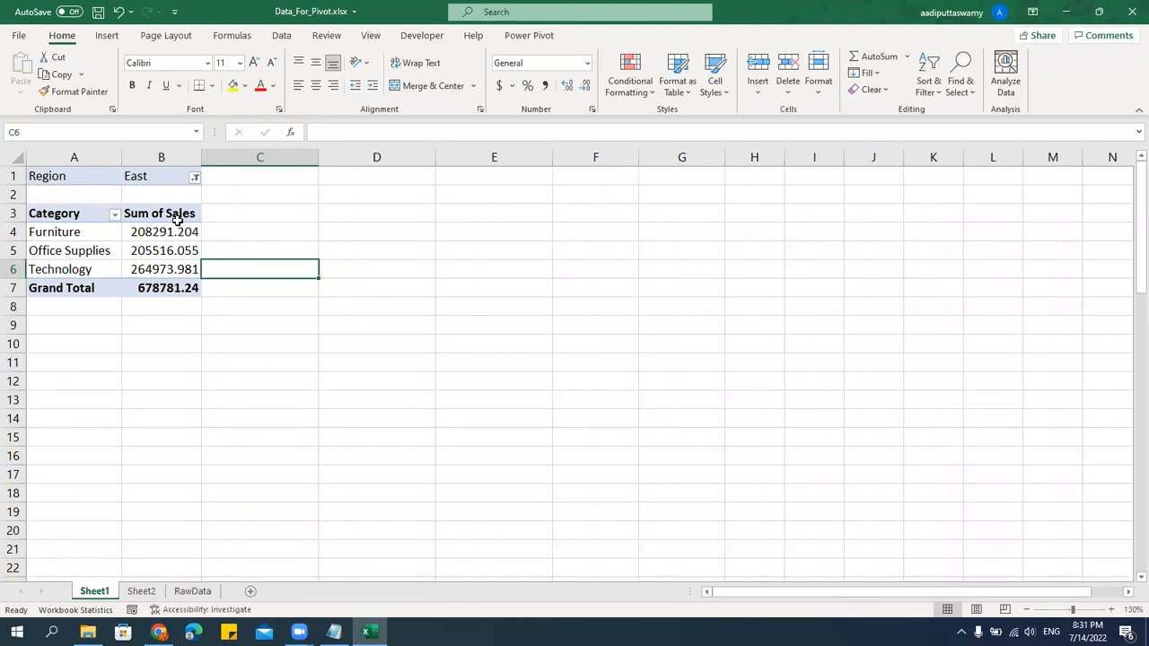
# Copy the whole Category pivot table, including its Region filter, and paste it at cell A11.
pyautogui.moveTo(87, 181); pyautogui.dragTo(185, 289)
pyautogui.hotkey('ctrl', 'c')
pyautogui.click(90, 362)
pyautogui.hotkey('ctrl', 'v')
pyautogui.press('Escape')
# Replace Category with Ship Mode in the rows of the pivot table copied to A11.
pyautogui.moveTo(939, 517); pyautogui.dragTo(664, 412)
pyautogui.moveTo(964, 303); pyautogui.dragTo(960, 519)
pyautogui.click(404, 518)
# Copy the Ship Mode pivot table with its Region filter and paste it at cell A21.
pyautogui.moveTo(75, 360); pyautogui.dragTo(177, 490)
pyautogui.hotkey('ctrl', 'c')
pyautogui.scroll(-2, 212, 497)
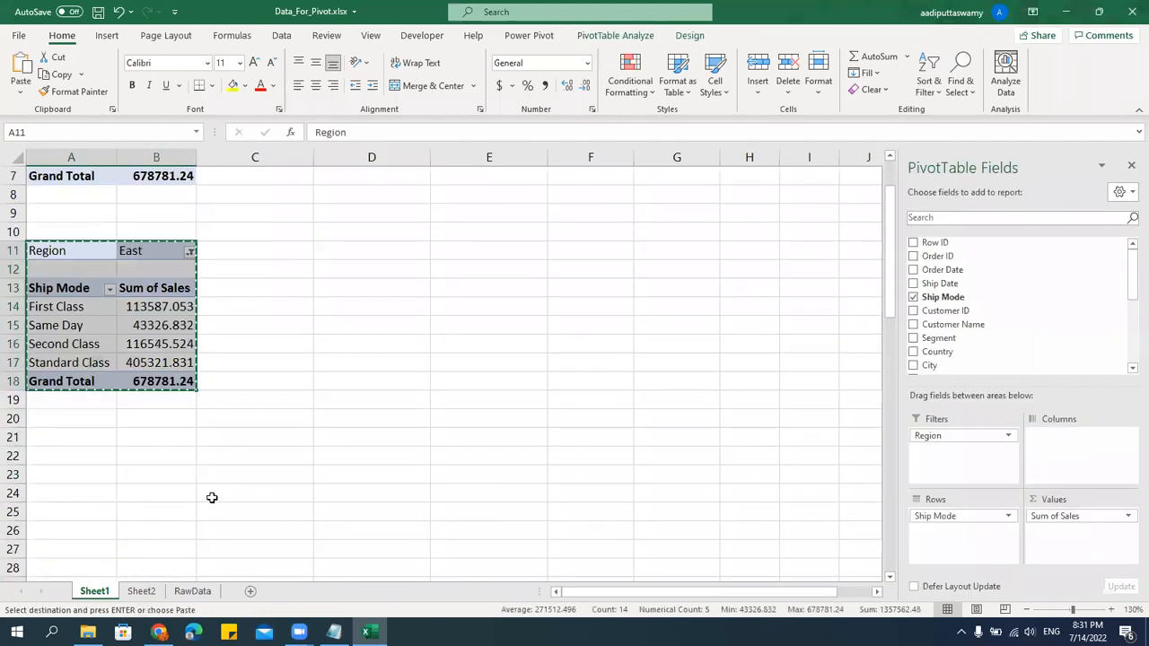
pyautogui.scroll(-1, 212, 498)
pyautogui.click(88, 384)
pyautogui.hotkey('ctrl', 'v')
pyautogui.press('Escape')
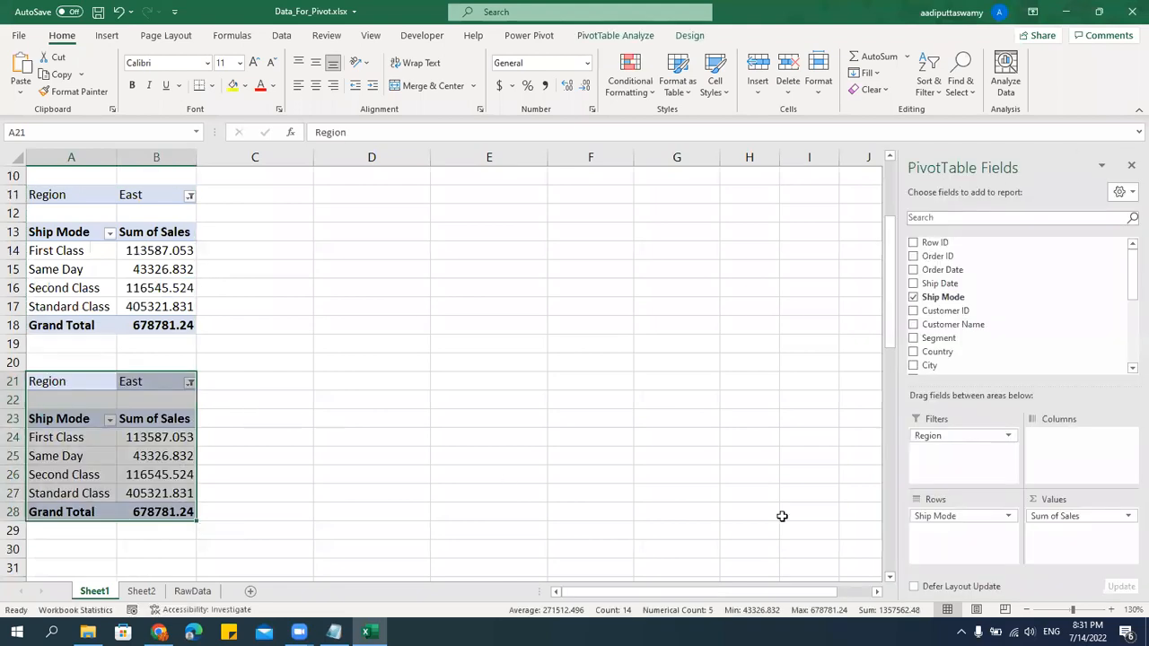
# Replace Ship Mode with Segment in the rows of the pivot table copied to A21.
pyautogui.moveTo(943, 516); pyautogui.dragTo(903, 351)
pyautogui.moveTo(988, 342); pyautogui.dragTo(988, 532)
pyautogui.scroll(2, 675, 427)
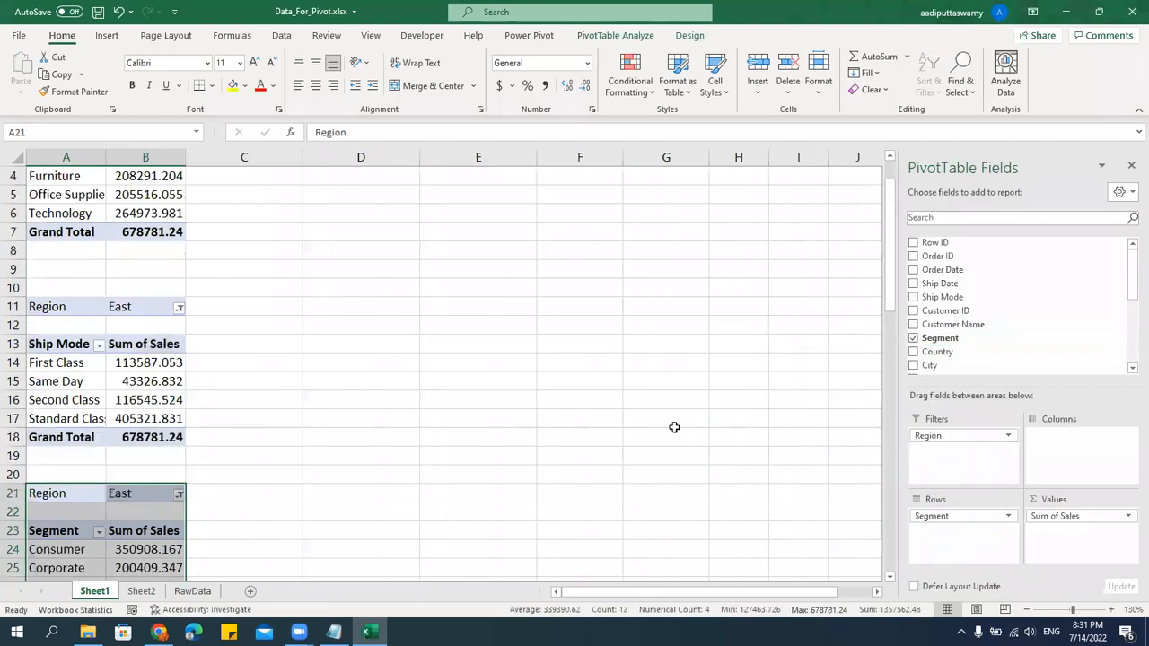
pyautogui.keyDown('ctrl'); pyautogui.scroll(-2, 447, 300); pyautogui.keyUp('ctrl')
pyautogui.click(421, 323)
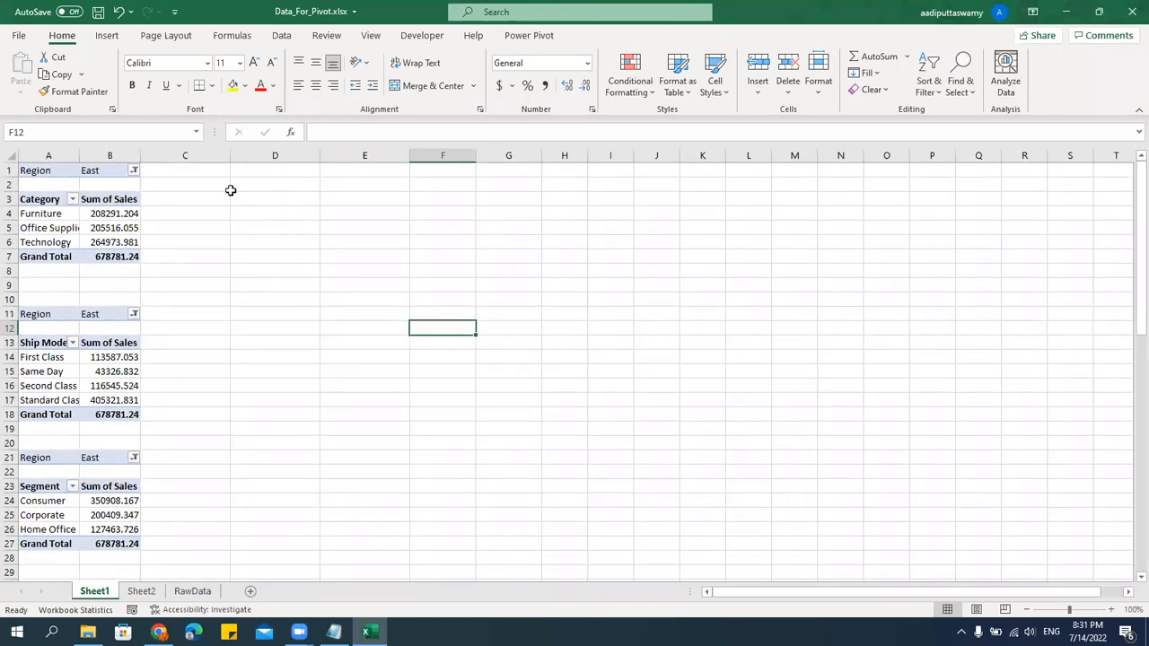
# Change the Region filter of the Category pivot table to Central only.
pyautogui.click(132, 171)
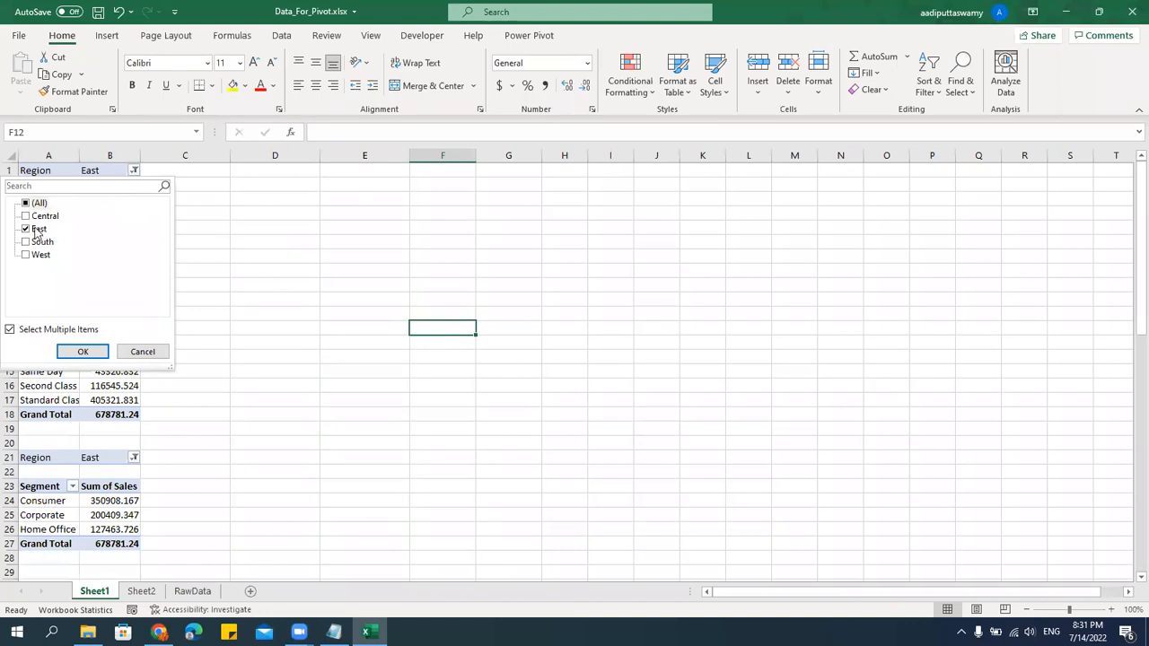
pyautogui.click(26, 203)
pyautogui.click(26, 204)
pyautogui.click(27, 216)
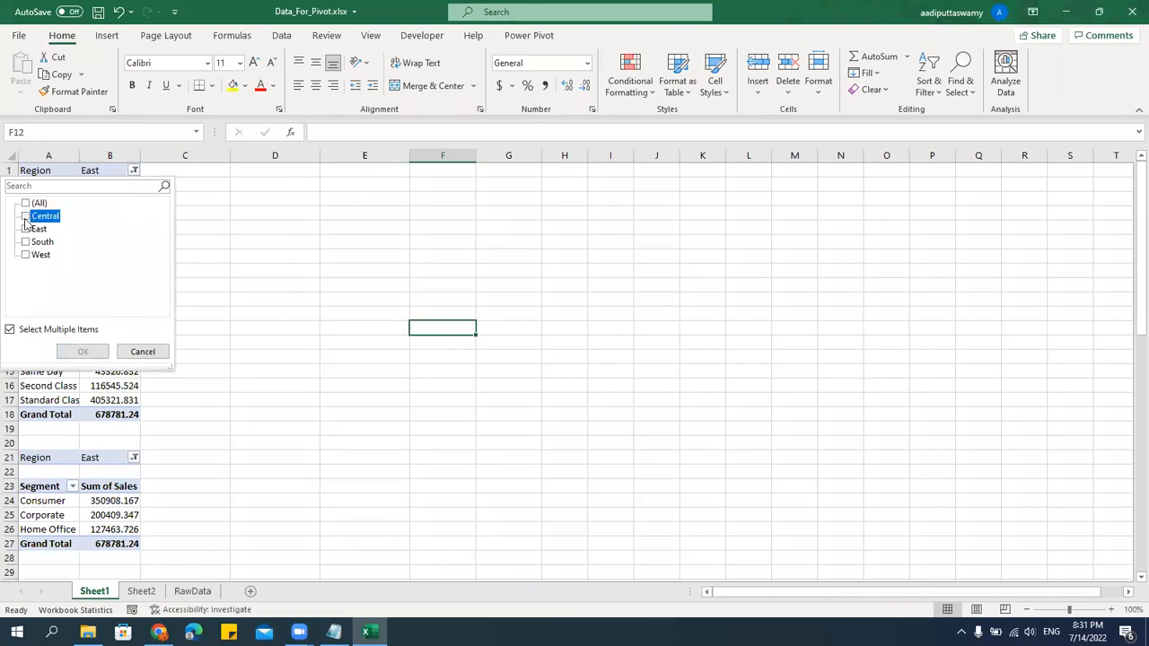
pyautogui.click(83, 352)
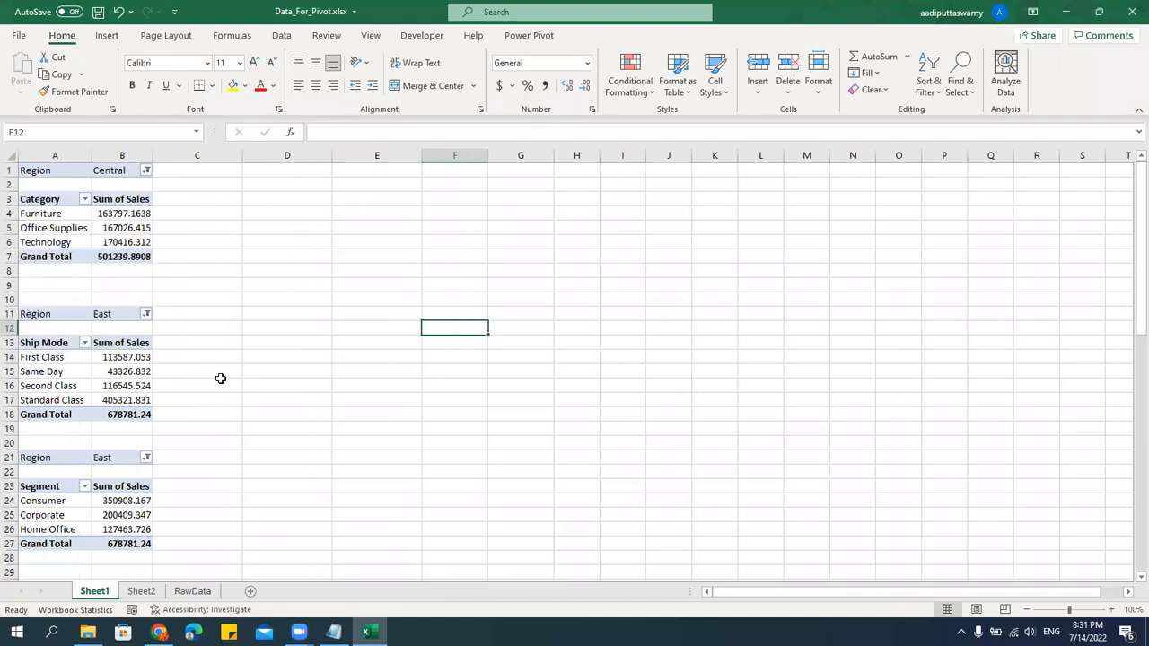
# Change the Region filter of the Ship Mode pivot table to Central only.
pyautogui.click(131, 231)
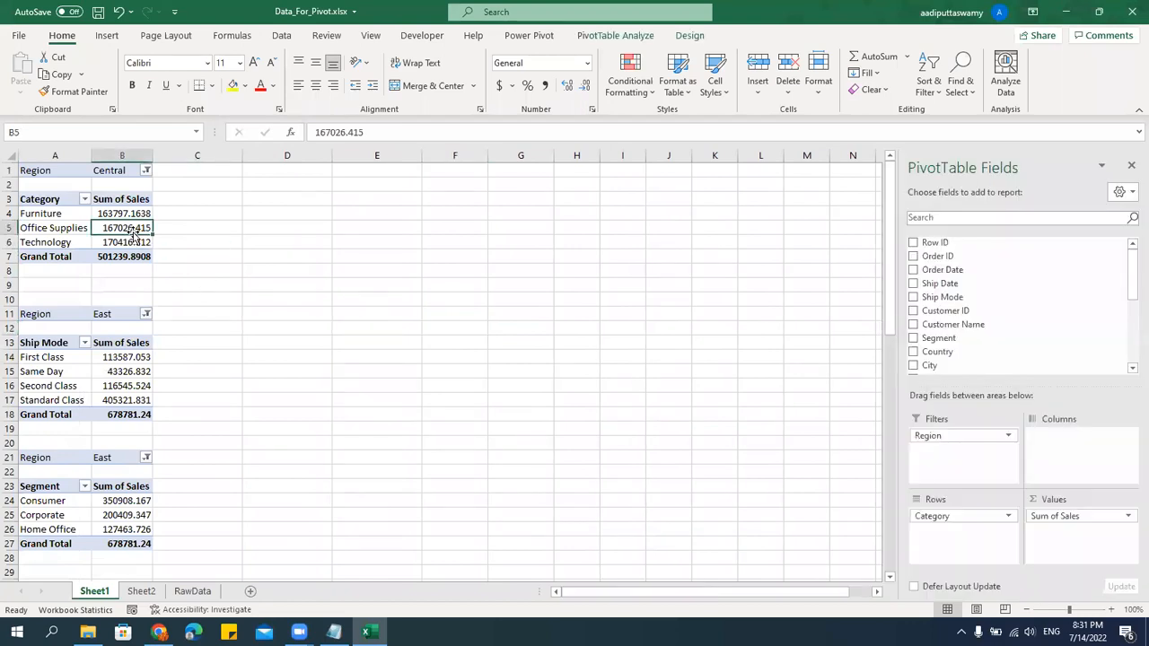
pyautogui.click(145, 314)
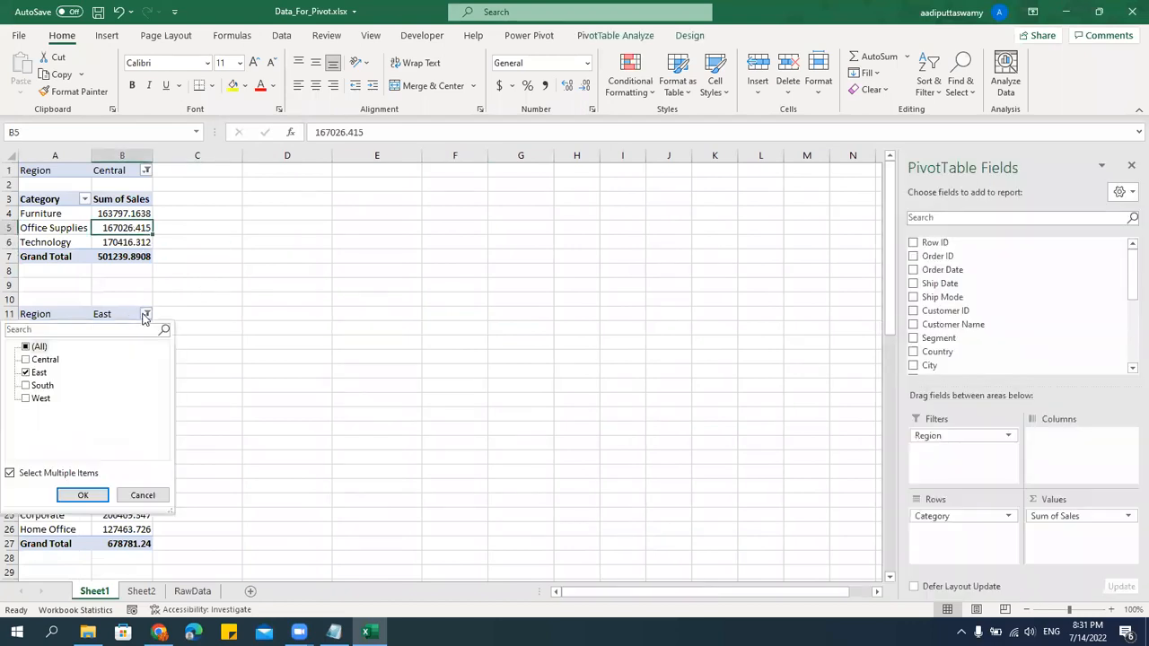
pyautogui.click(25, 346)
pyautogui.click(25, 346)
pyautogui.click(25, 359)
pyautogui.click(83, 495)
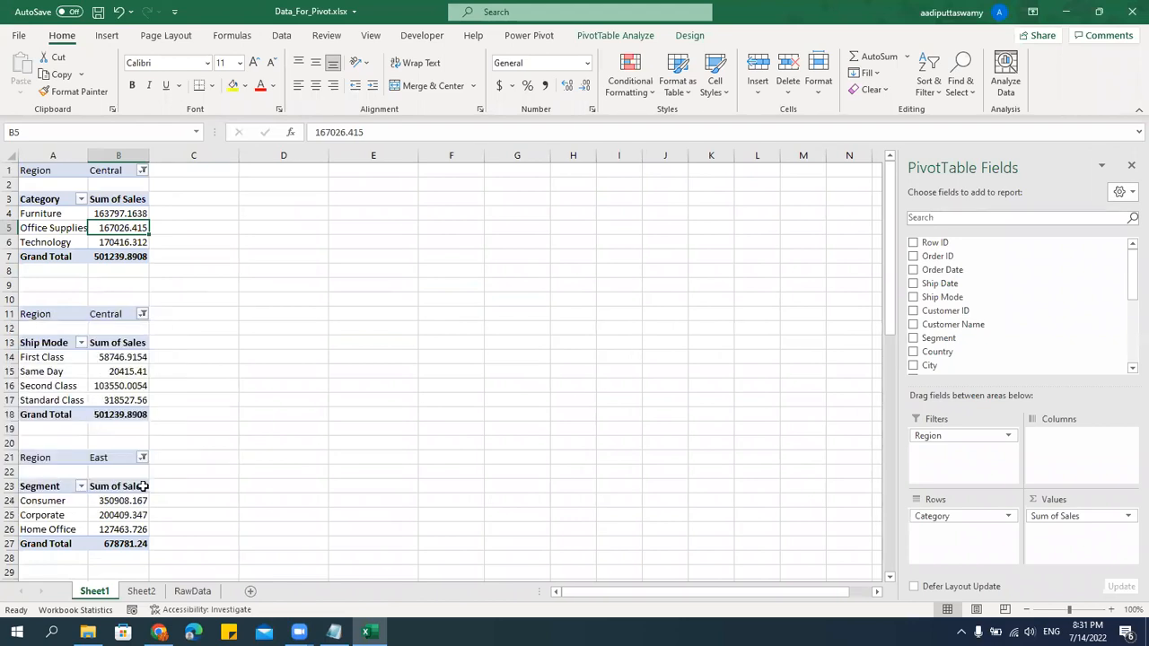
# Change the Region filter of the Segment pivot table to Central only.
pyautogui.click(142, 458)
pyautogui.click(25, 308)
pyautogui.click(25, 295)
pyautogui.click(83, 430)
pyautogui.click(303, 445)
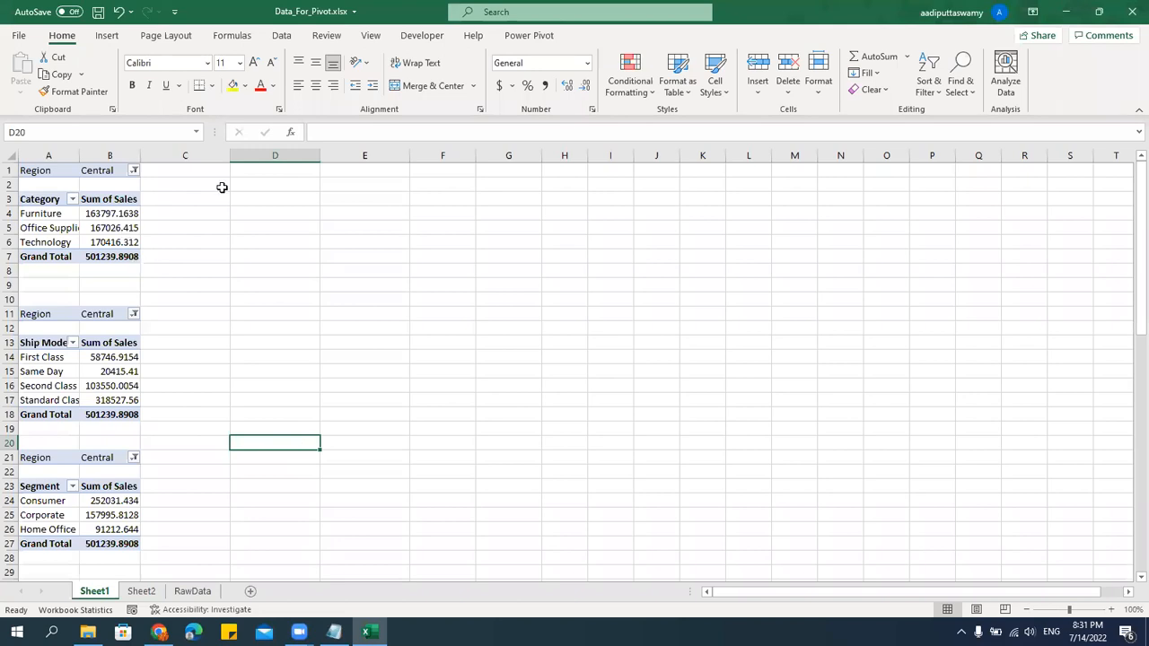
# Insert a 2-D clustered column chart from the Category pivot table, place it beside the tables, and close the field list.
pyautogui.click(127, 212)
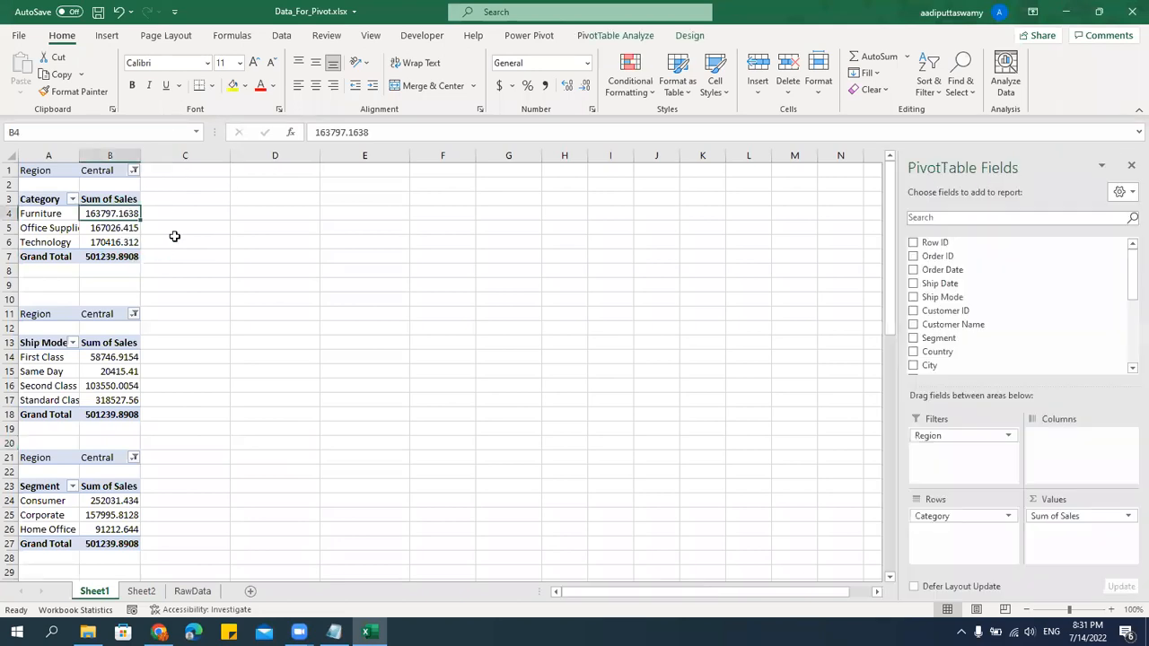
pyautogui.click(114, 40)
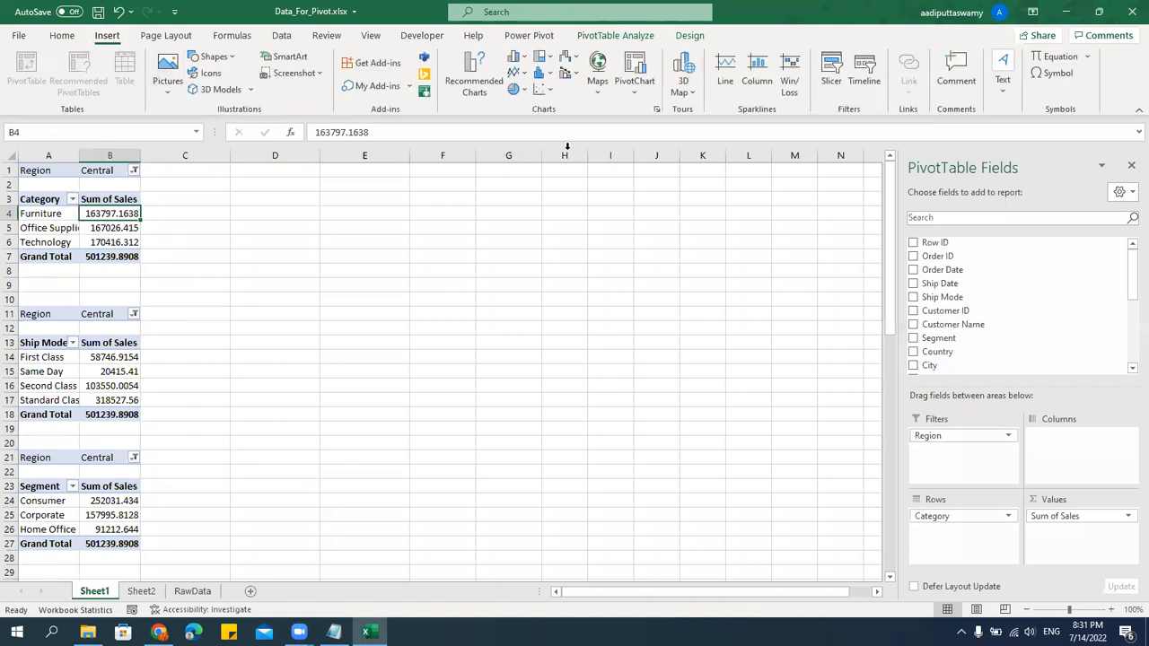
pyautogui.click(537, 74)
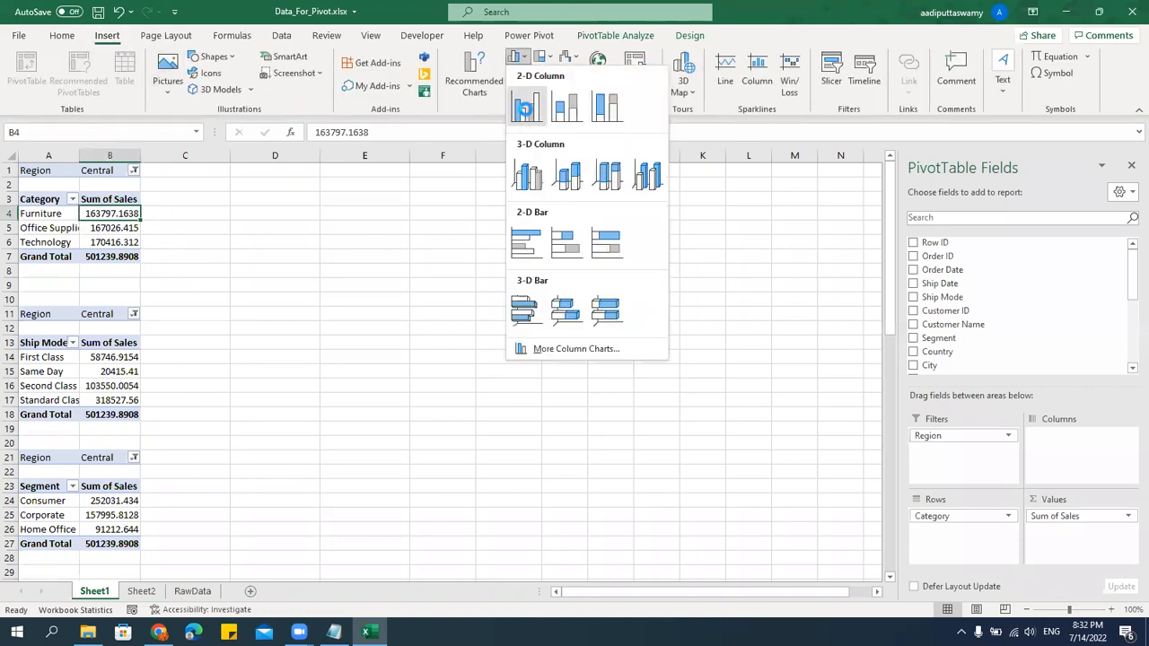
pyautogui.click(525, 103)
pyautogui.moveTo(370, 276); pyautogui.dragTo(260, 225)
pyautogui.click(1131, 165)
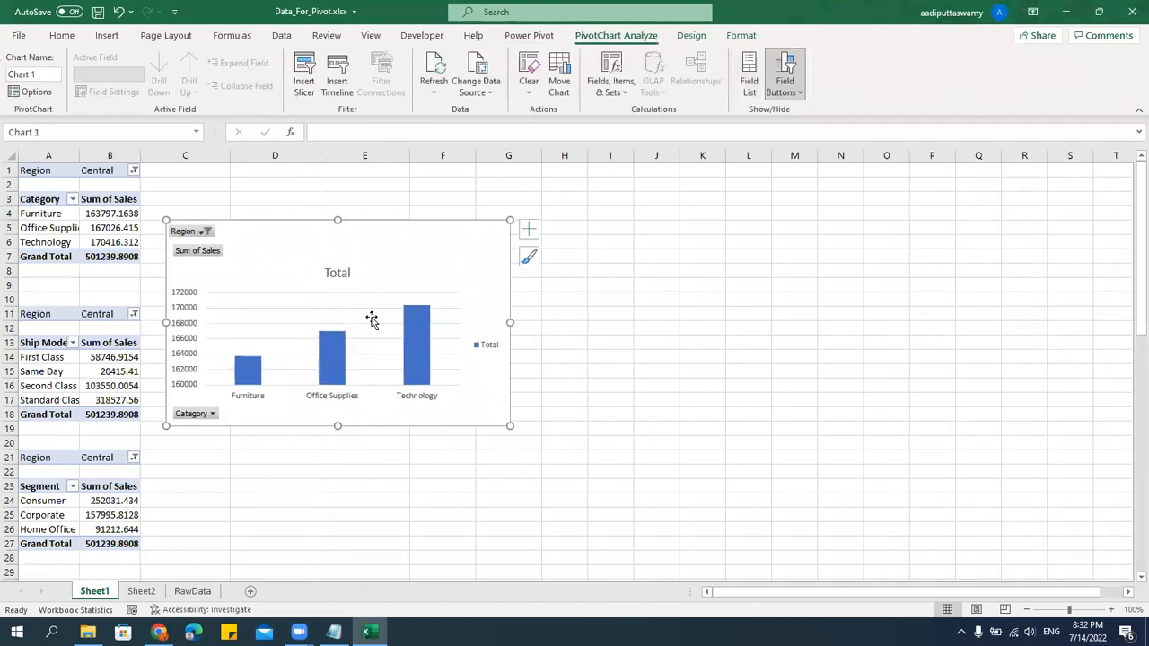
pyautogui.moveTo(372, 200); pyautogui.dragTo(368, 179)
# Insert a 2-D clustered column chart from the Ship Mode pivot table and place it beside the Category chart.
pyautogui.click(113, 358)
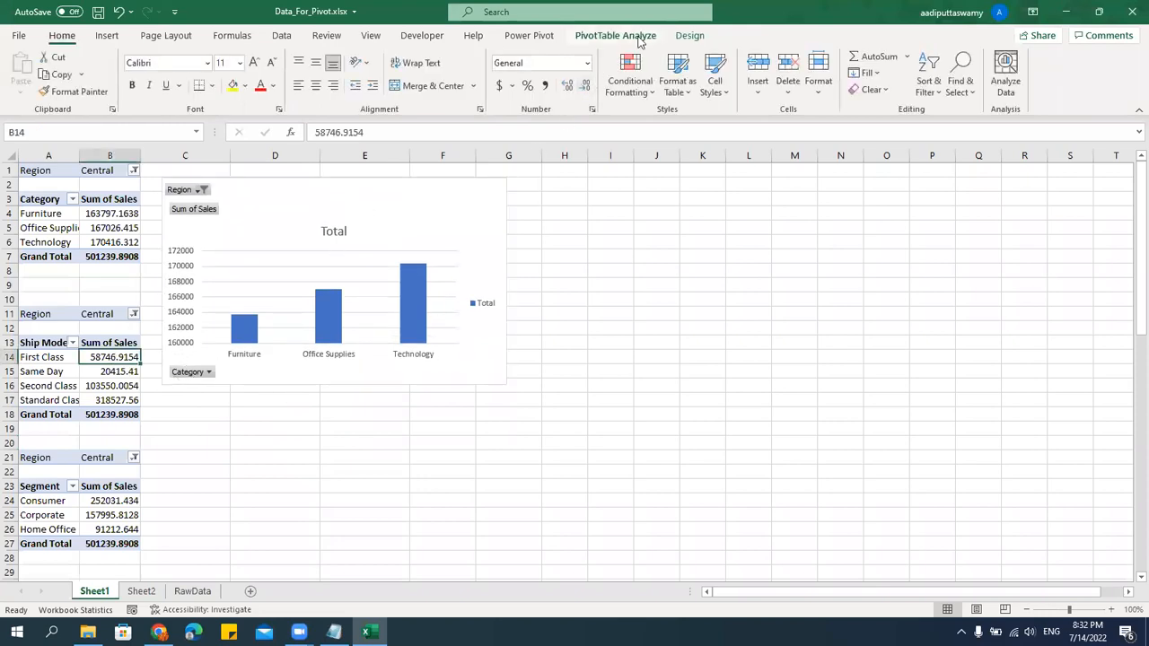
pyautogui.click(109, 37)
pyautogui.click(527, 57)
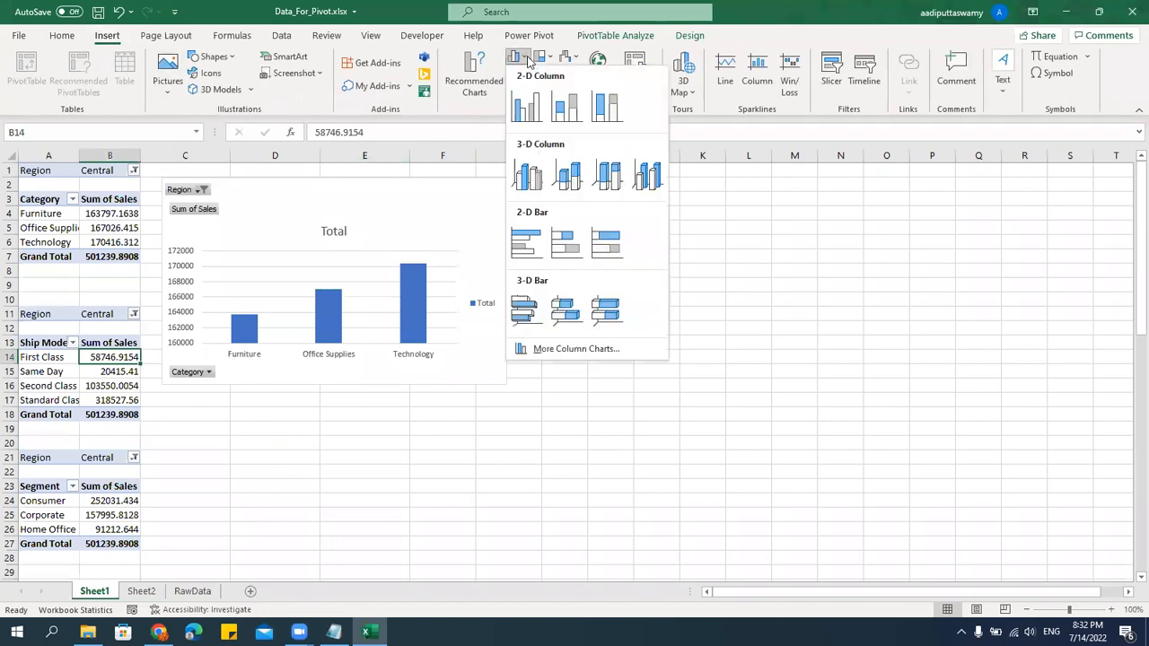
pyautogui.click(526, 107)
pyautogui.moveTo(597, 271); pyautogui.dragTo(721, 177)
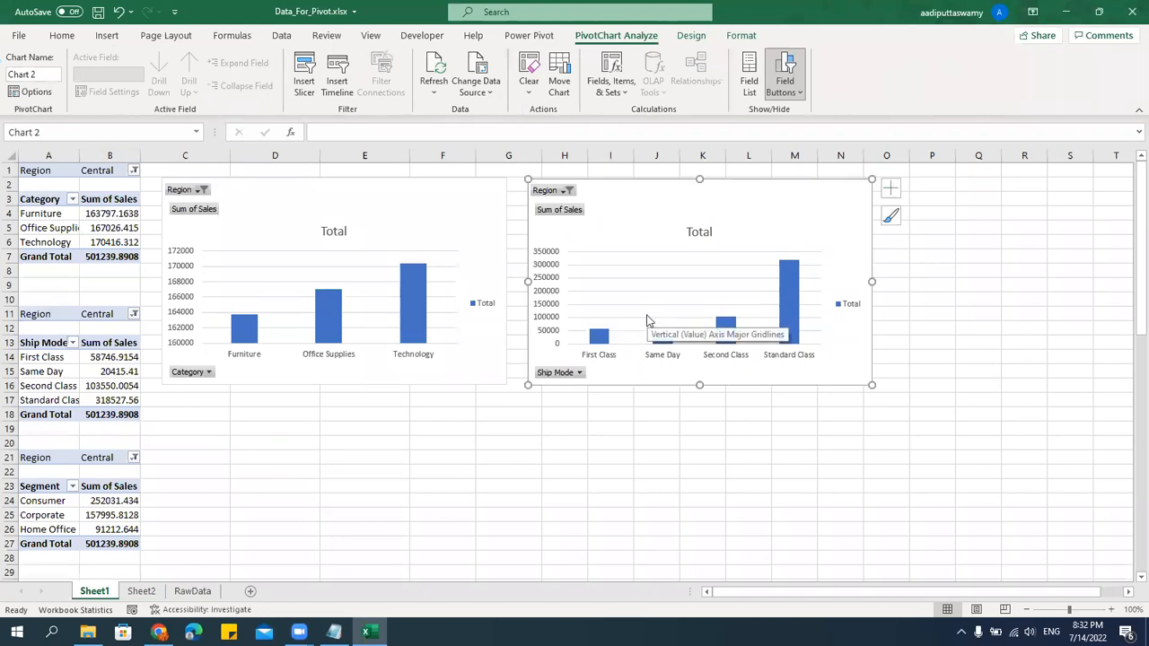
# Insert a 2-D clustered column chart from the Segment pivot table and place it below the other two charts.
pyautogui.click(126, 517)
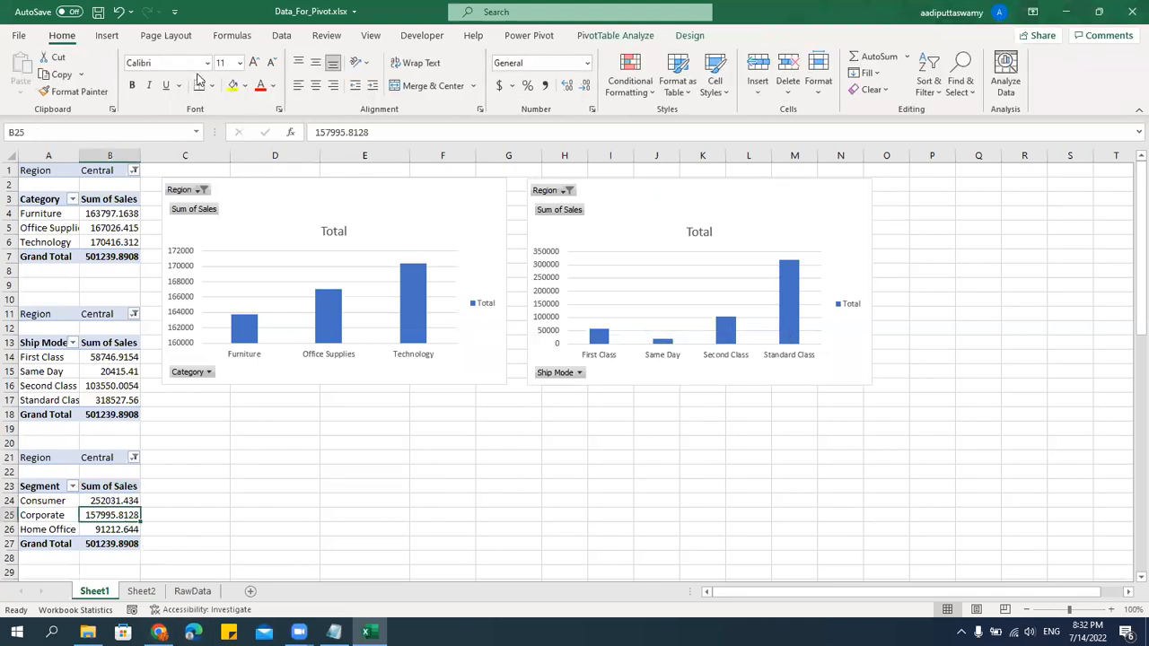
pyautogui.click(107, 35)
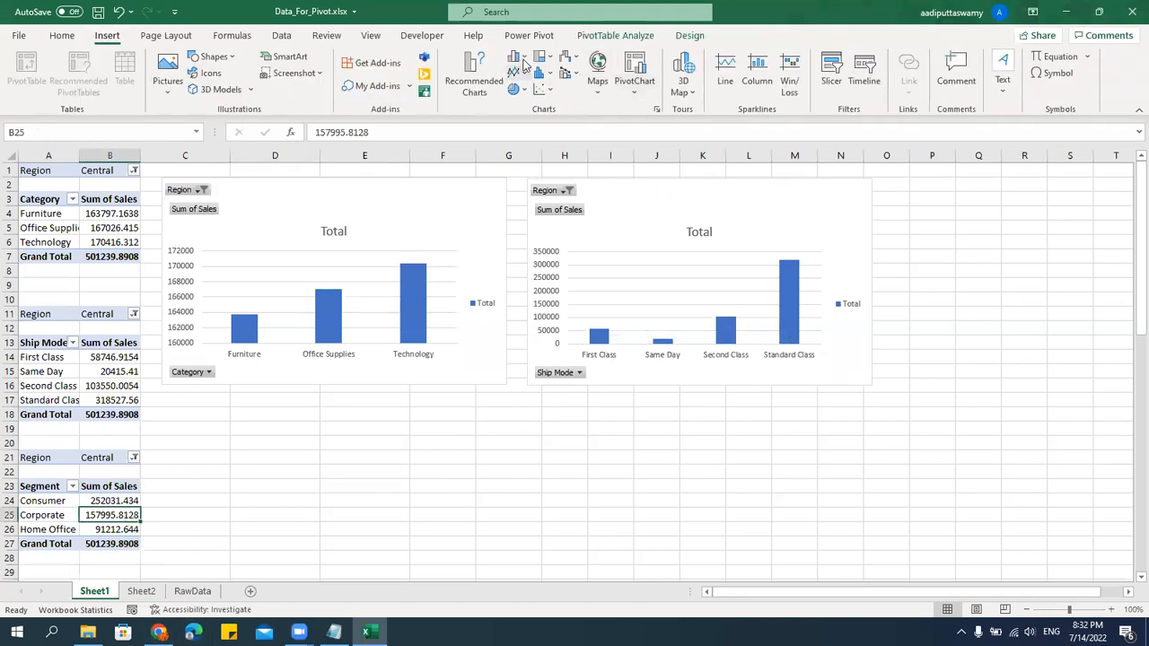
pyautogui.click(525, 65)
pyautogui.click(524, 79)
pyautogui.moveTo(516, 268); pyautogui.dragTo(503, 392)
# Hide the gridlines on Sheet1.
pyautogui.click(371, 35)
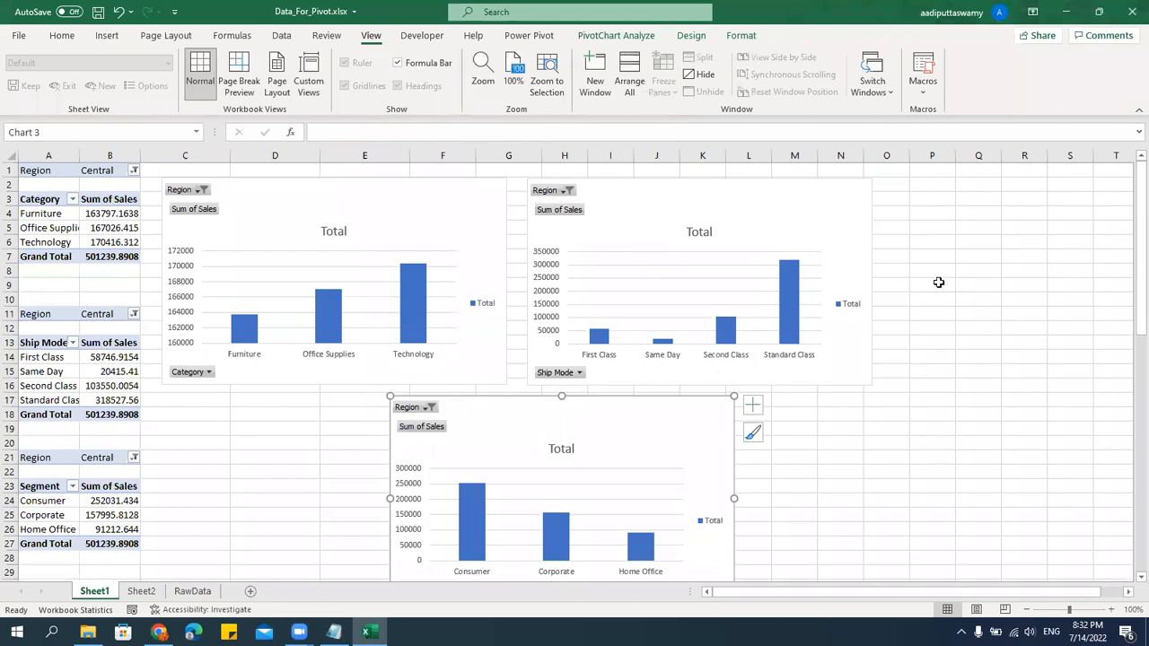
pyautogui.click(938, 282)
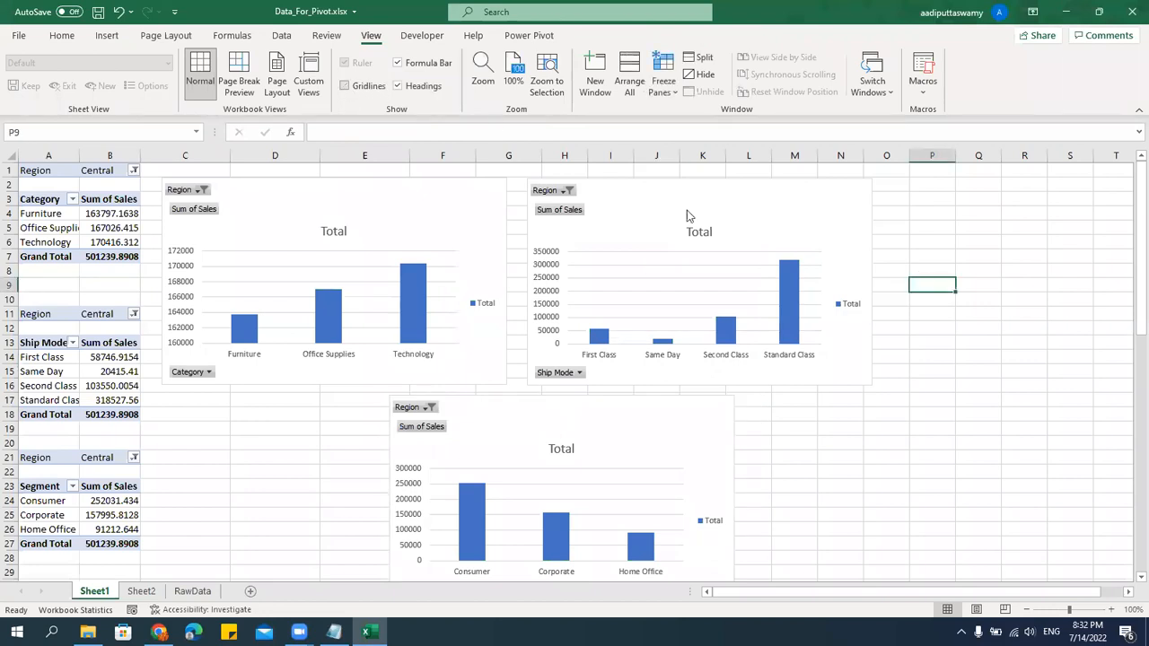
pyautogui.click(983, 429)
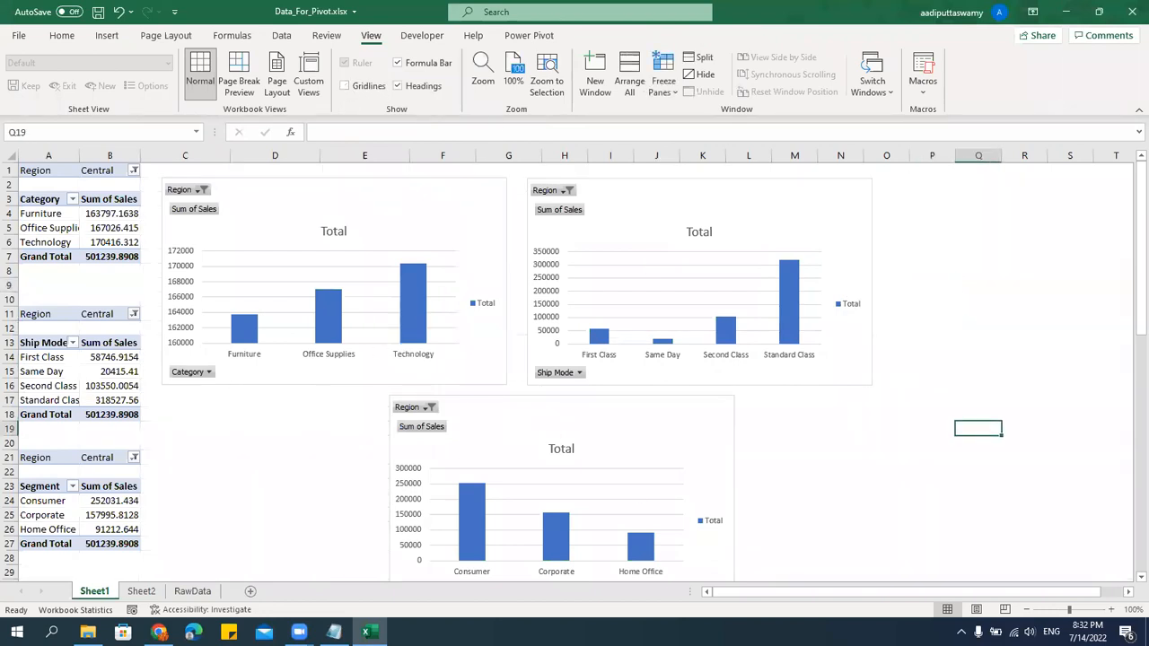
pyautogui.click(335, 442)
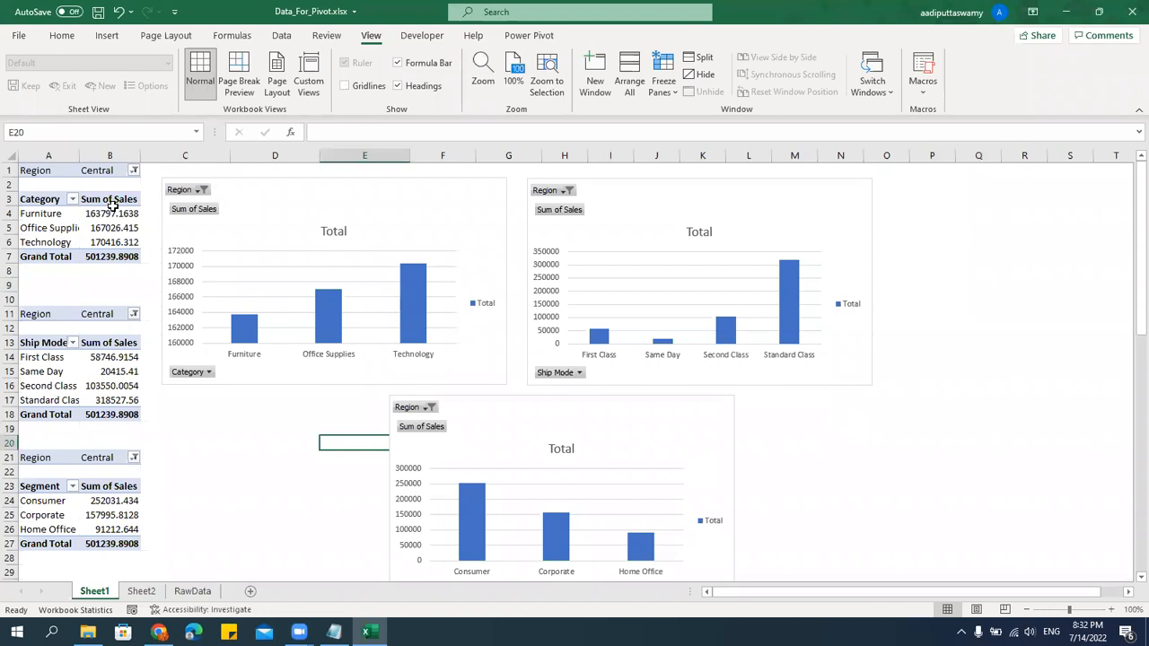
# Change the Region filter of the Category pivot table to East only.
pyautogui.click(134, 172)
pyautogui.click(32, 218)
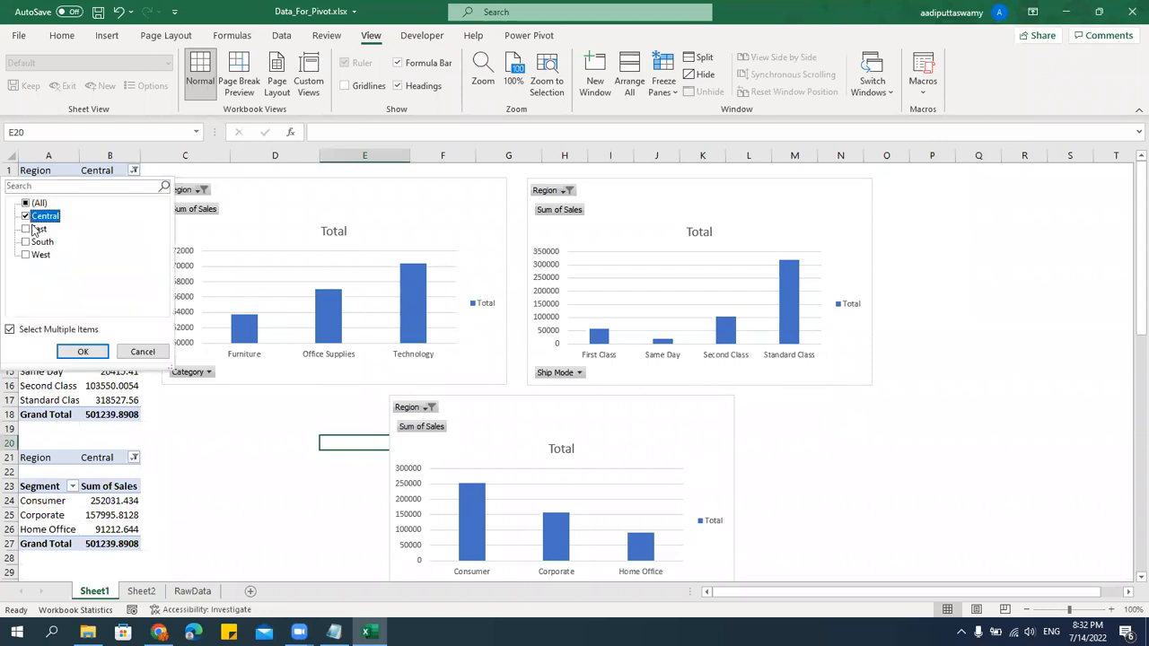
pyautogui.click(80, 353)
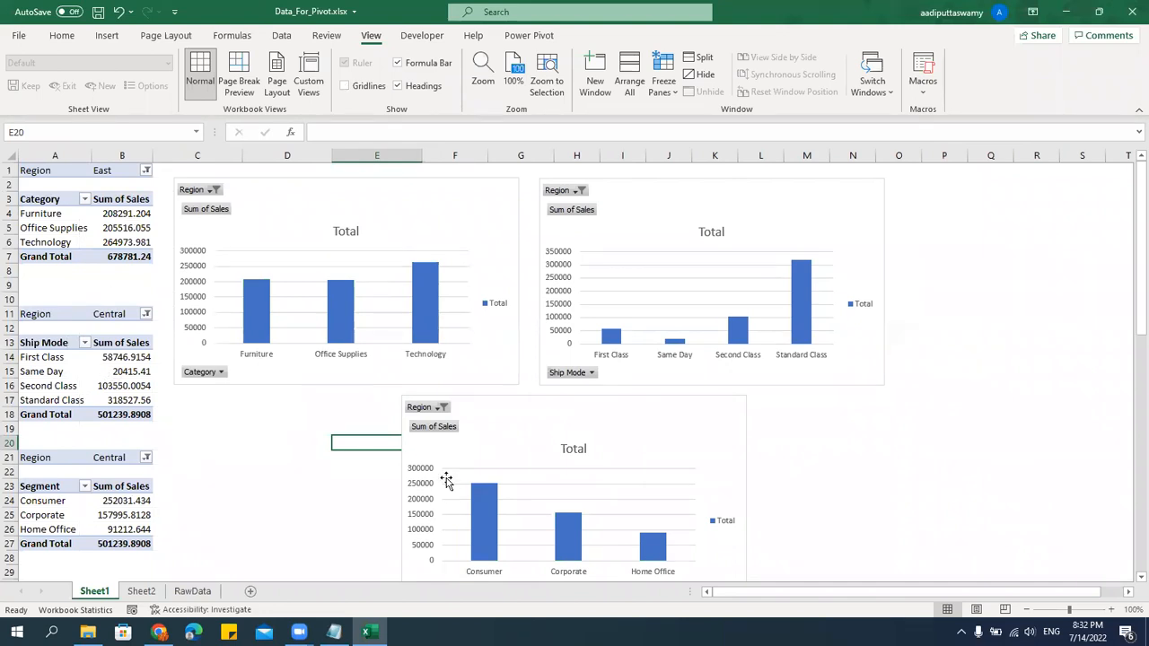
pyautogui.click(924, 430)
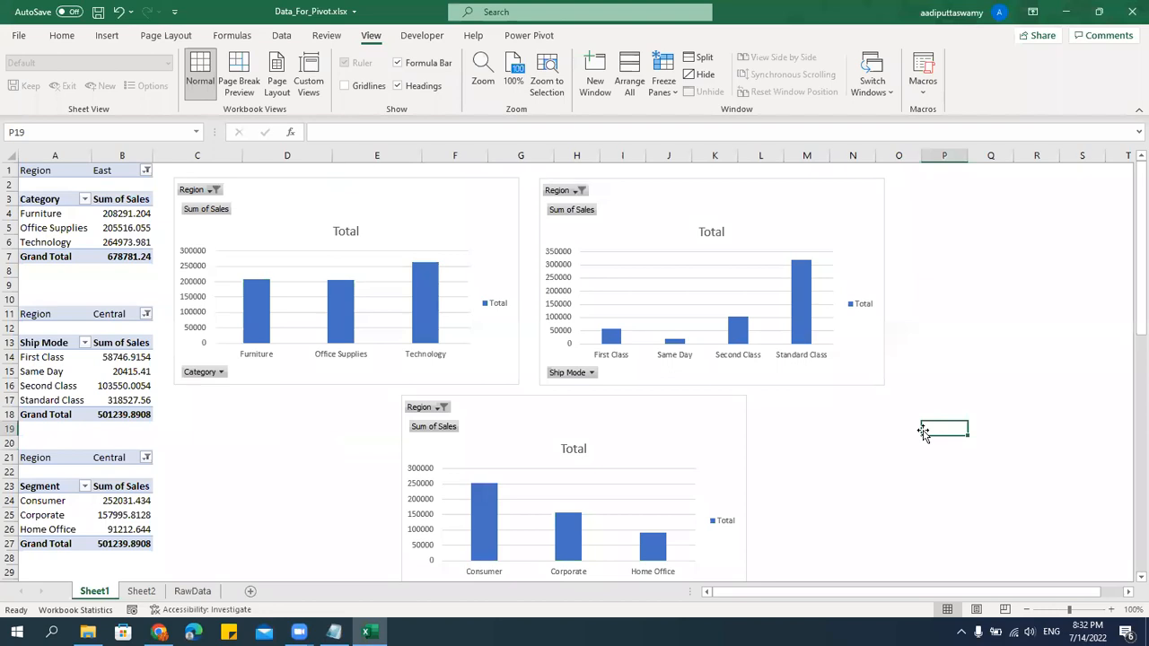
# Insert a Region slicer for the Category pivot table and place it beside the Ship Mode chart.
pyautogui.click(130, 228)
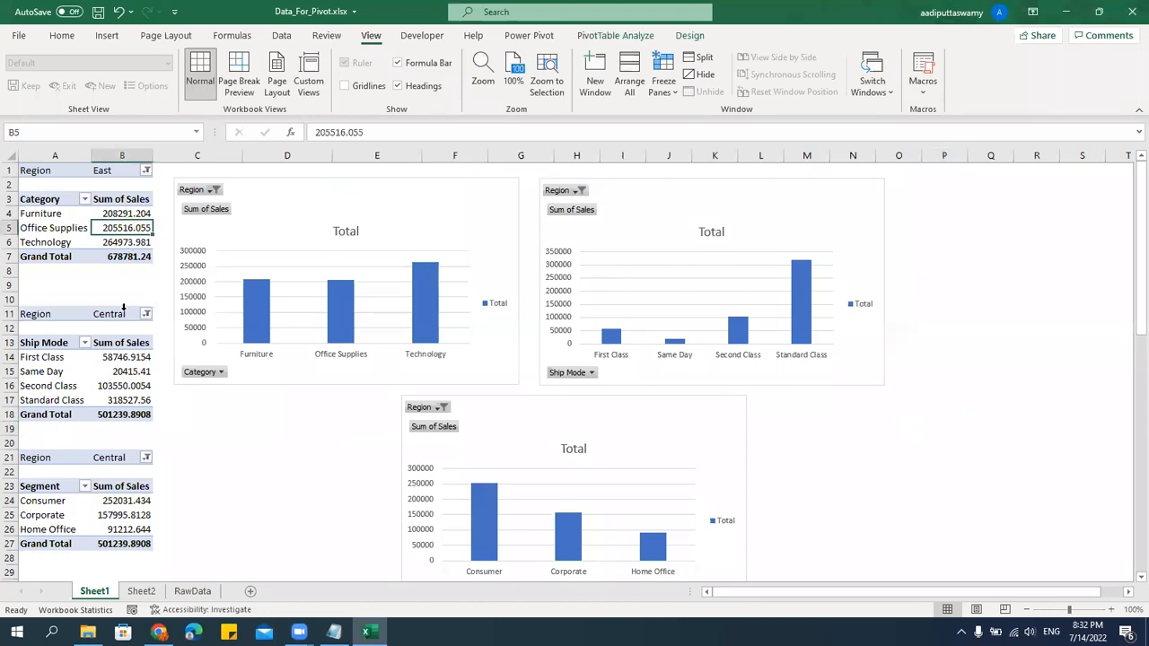
pyautogui.click(643, 37)
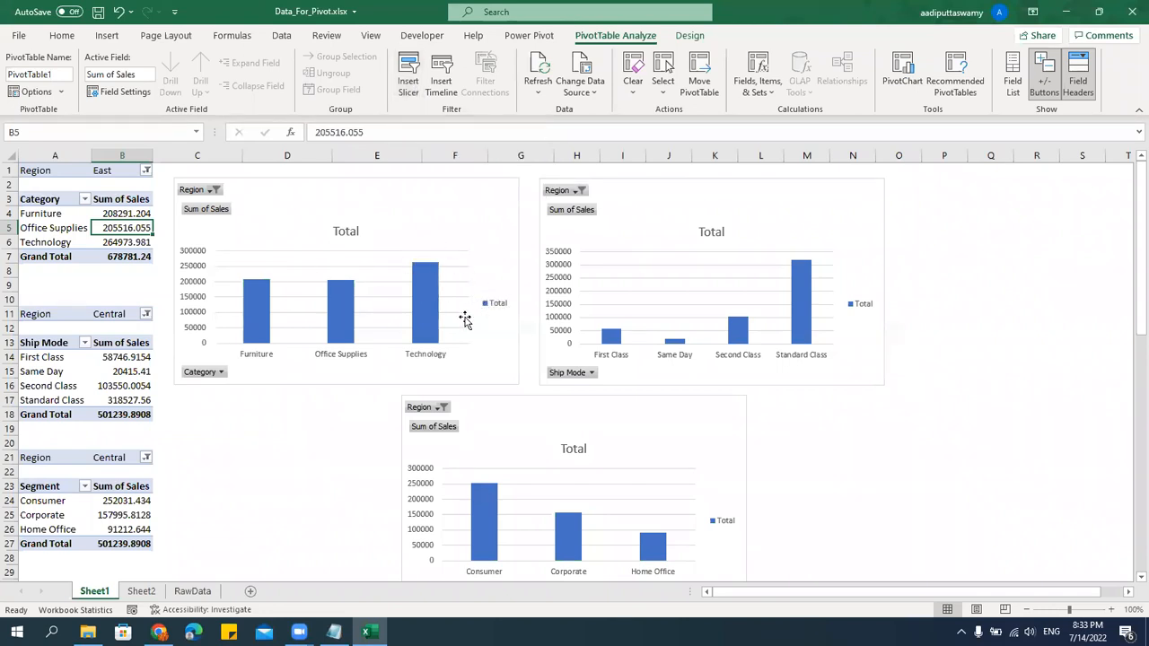
pyautogui.click(413, 80)
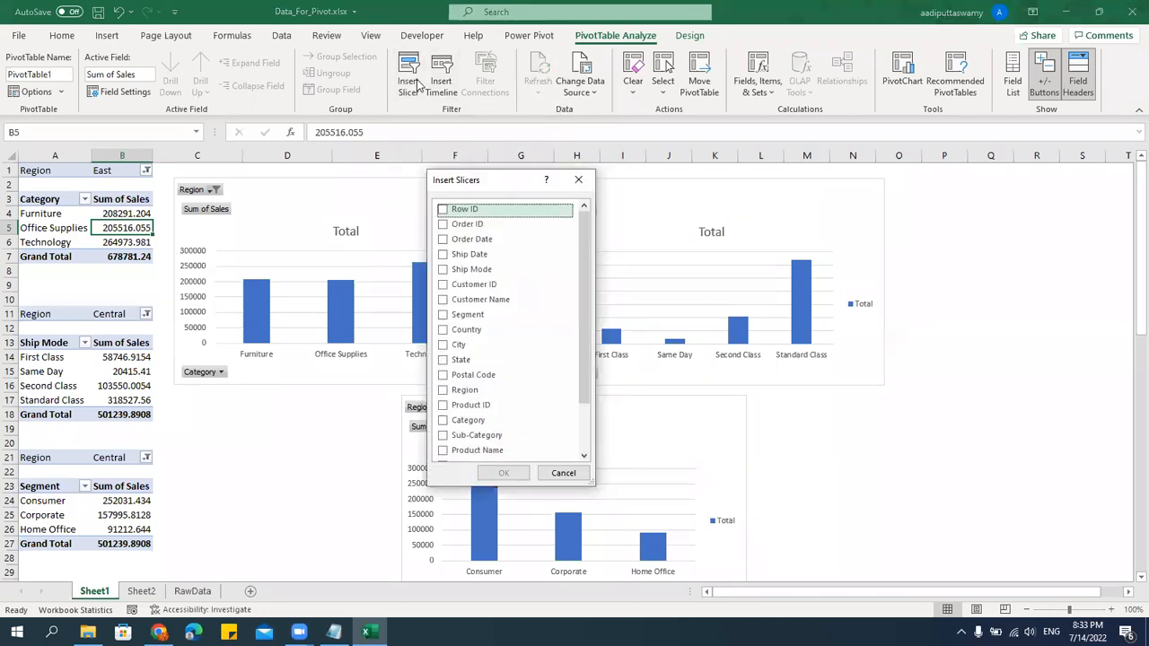
pyautogui.moveTo(466, 184); pyautogui.dragTo(718, 188)
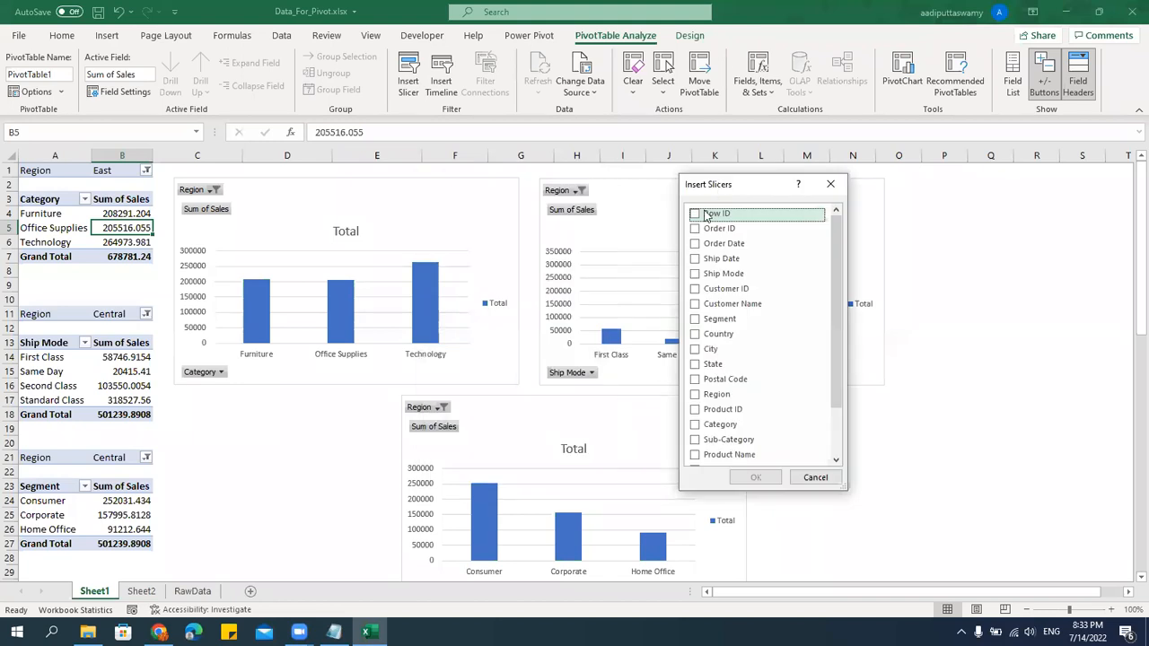
pyautogui.scroll(-2, 709, 439)
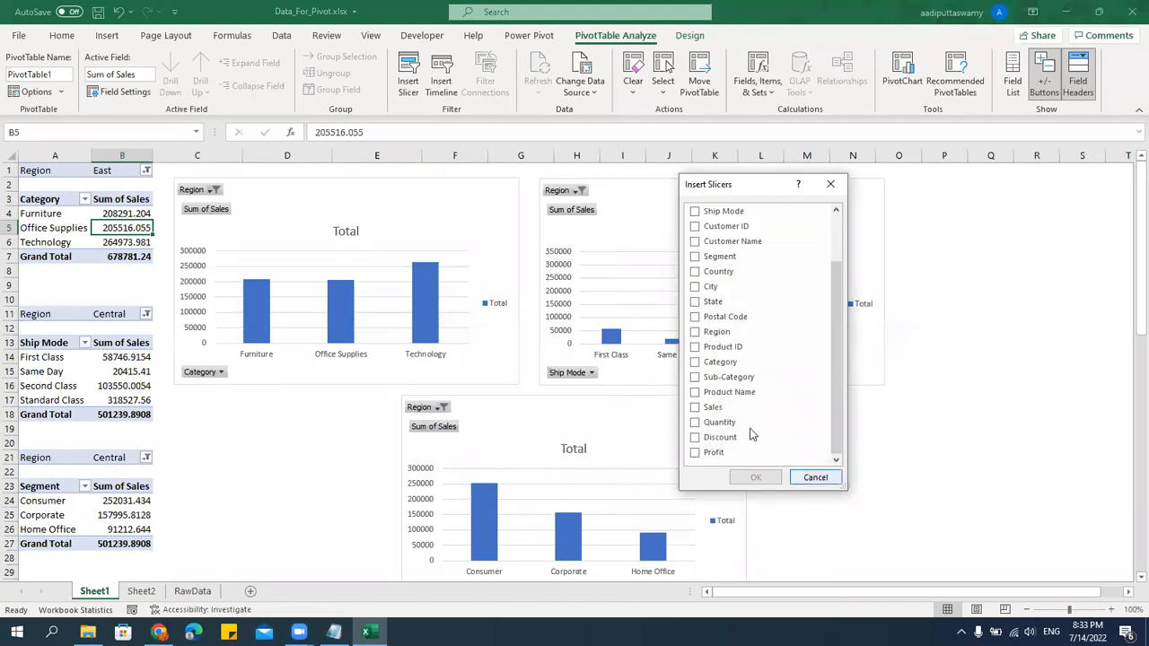
pyautogui.click(695, 332)
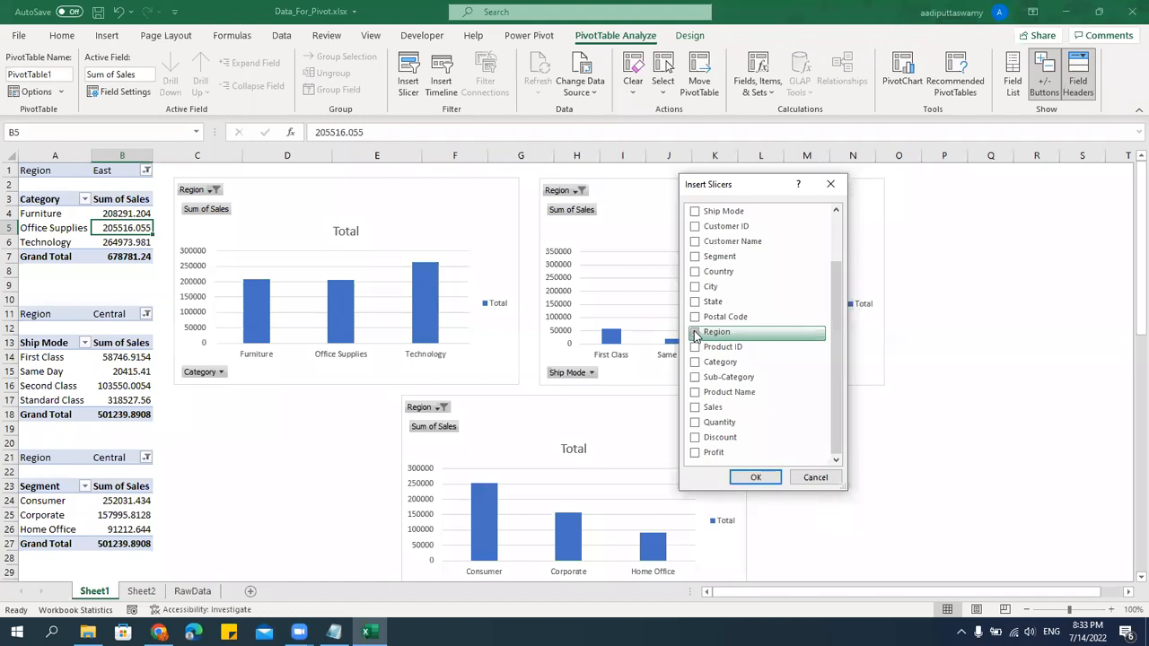
pyautogui.click(756, 476)
pyautogui.moveTo(556, 292); pyautogui.dragTo(985, 194)
pyautogui.click(1089, 456)
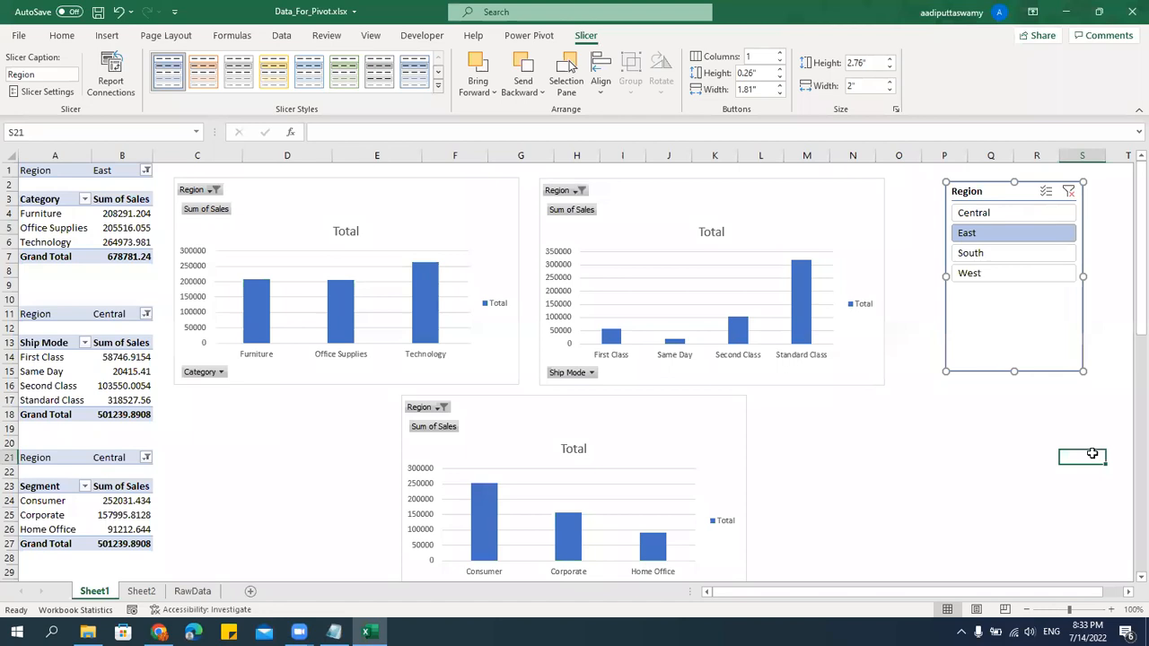
# Test the Region slicer on the Category chart by switching through Central, East, South and West, ending on Central.
pyautogui.click(999, 213)
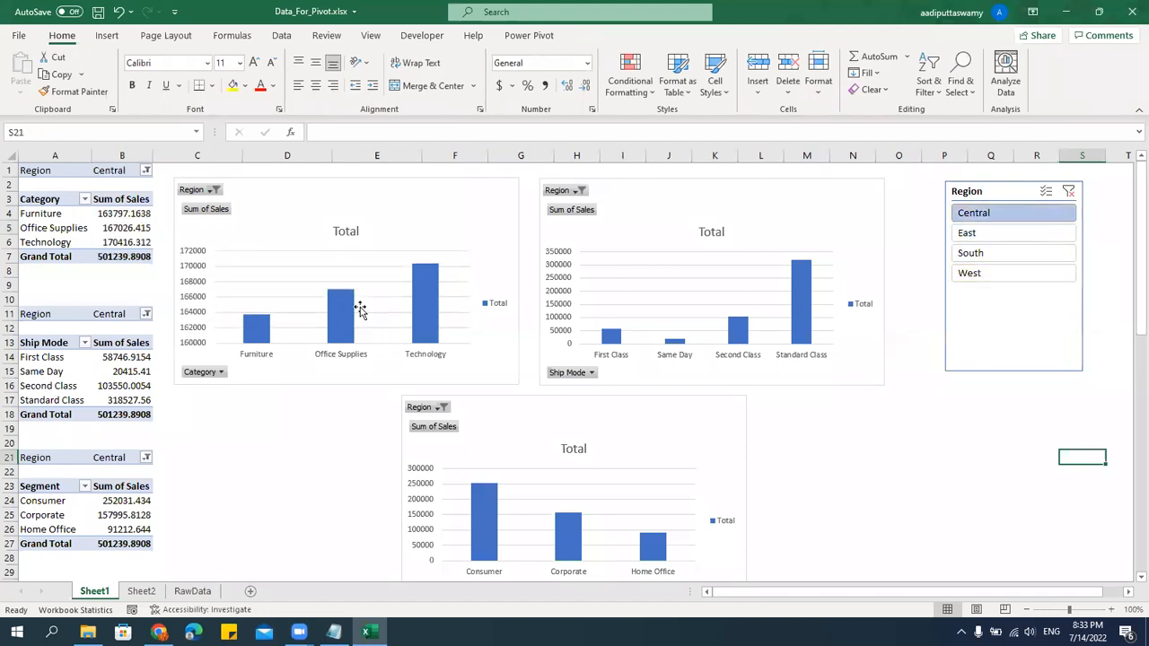
pyautogui.click(990, 233)
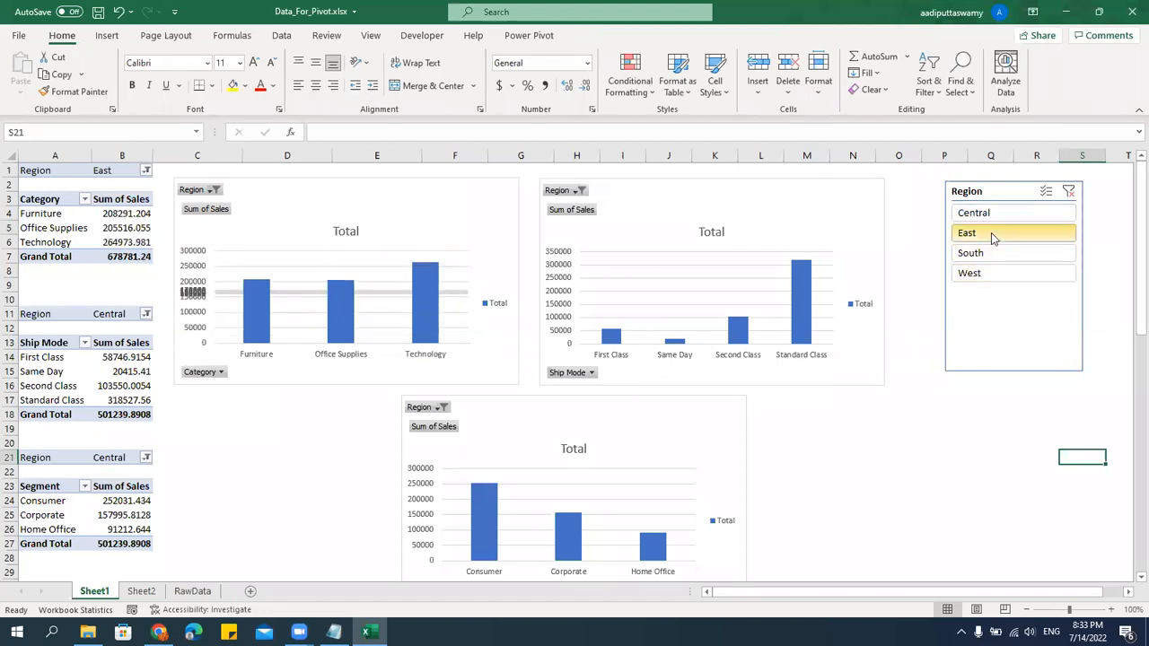
pyautogui.click(991, 252)
pyautogui.click(985, 273)
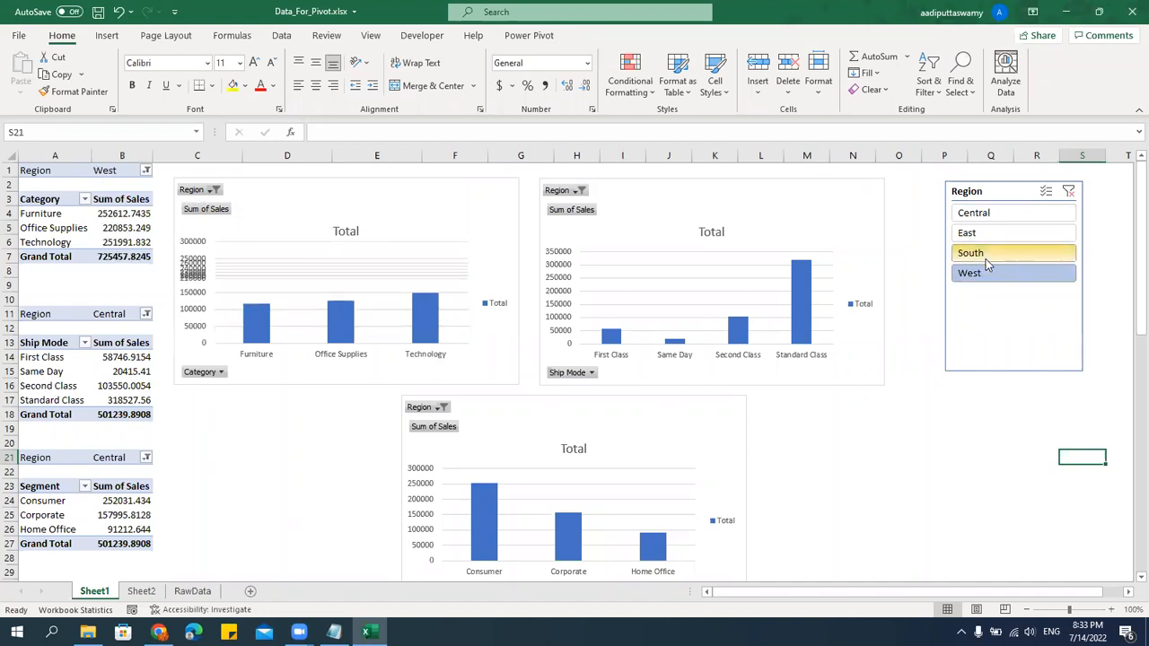
pyautogui.click(985, 255)
pyautogui.click(987, 234)
pyautogui.click(988, 213)
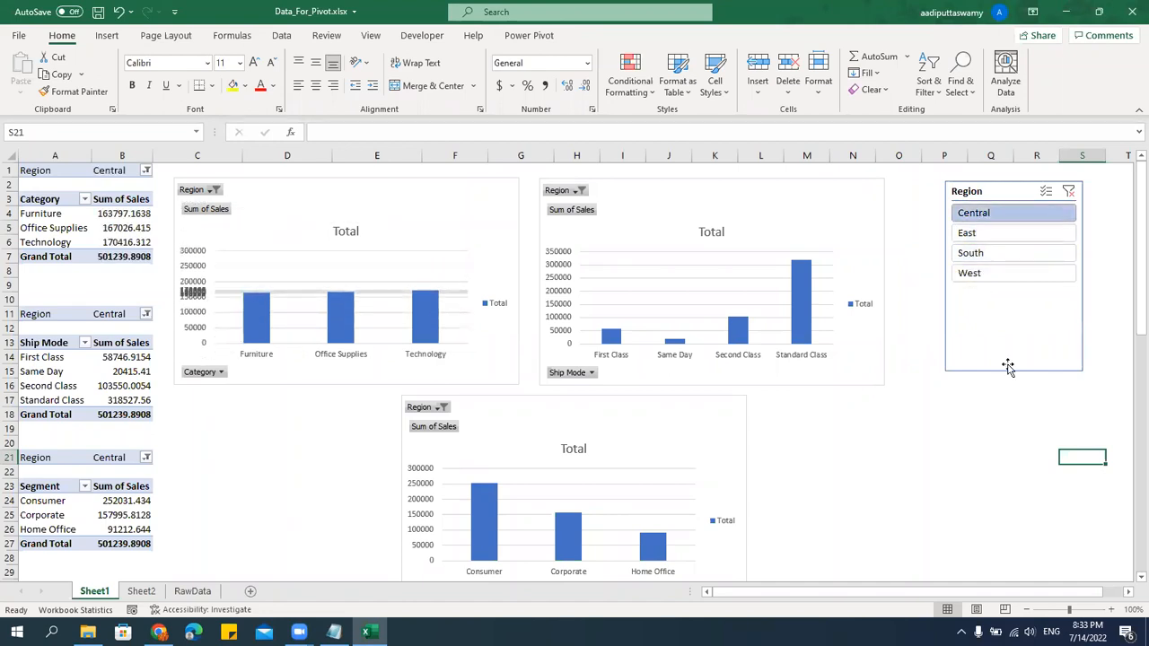
# Shorten the Region slicer to fit just its four region buttons and filter it to East.
pyautogui.click(1012, 371)
pyautogui.moveTo(1014, 370); pyautogui.dragTo(1018, 293)
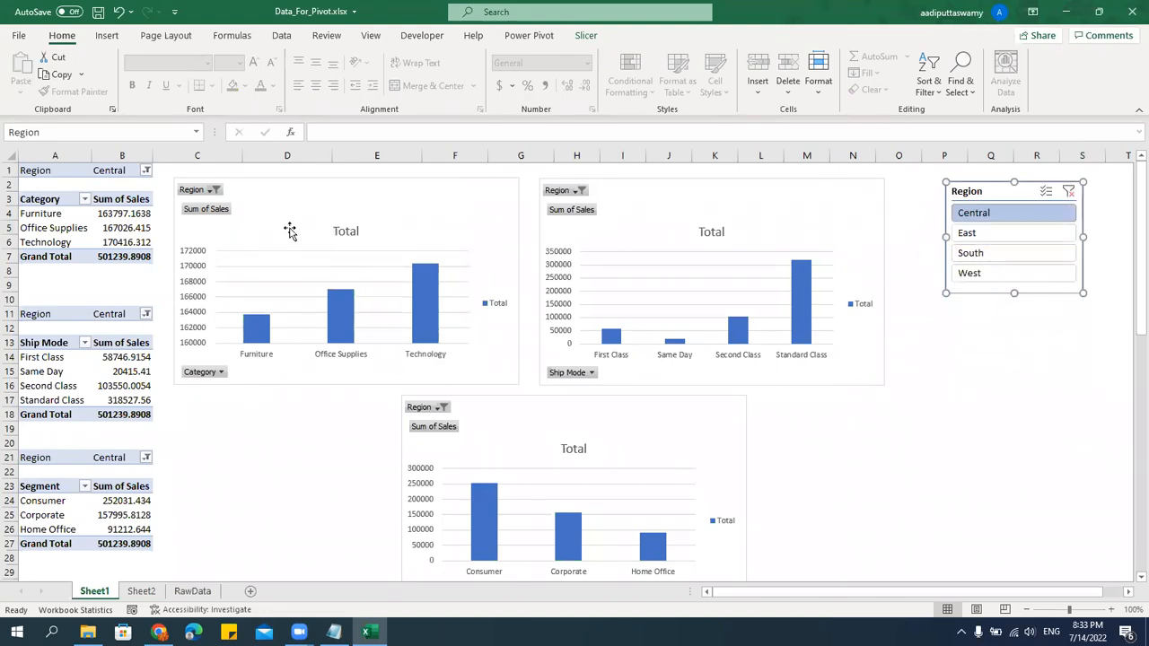
pyautogui.click(1004, 234)
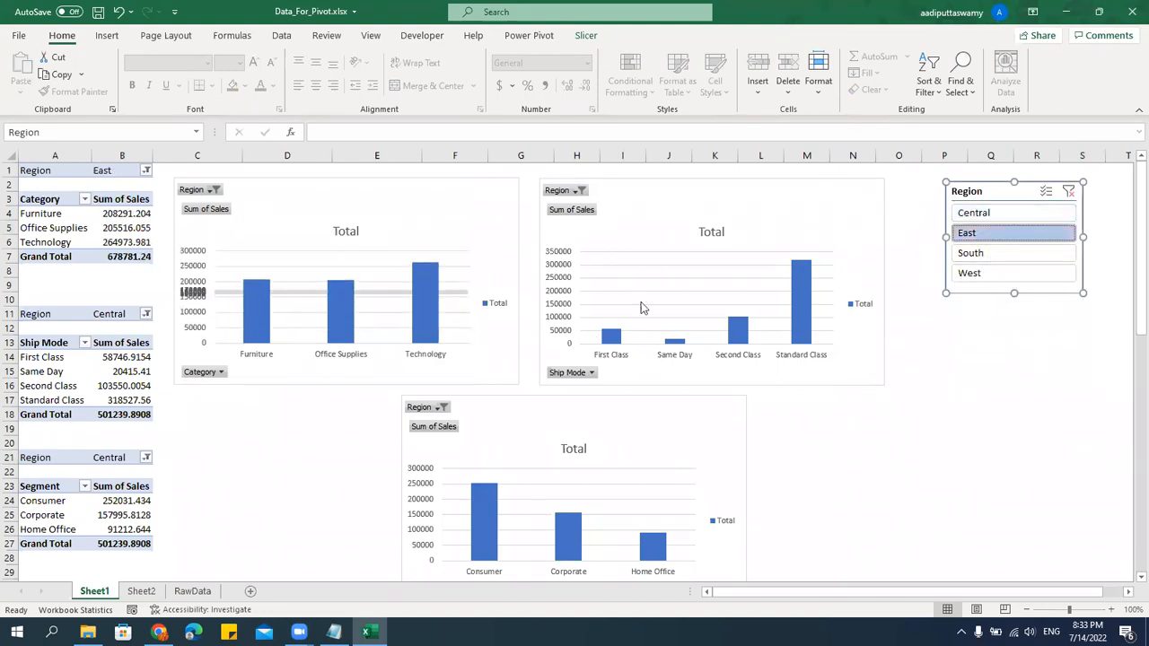
pyautogui.click(1034, 372)
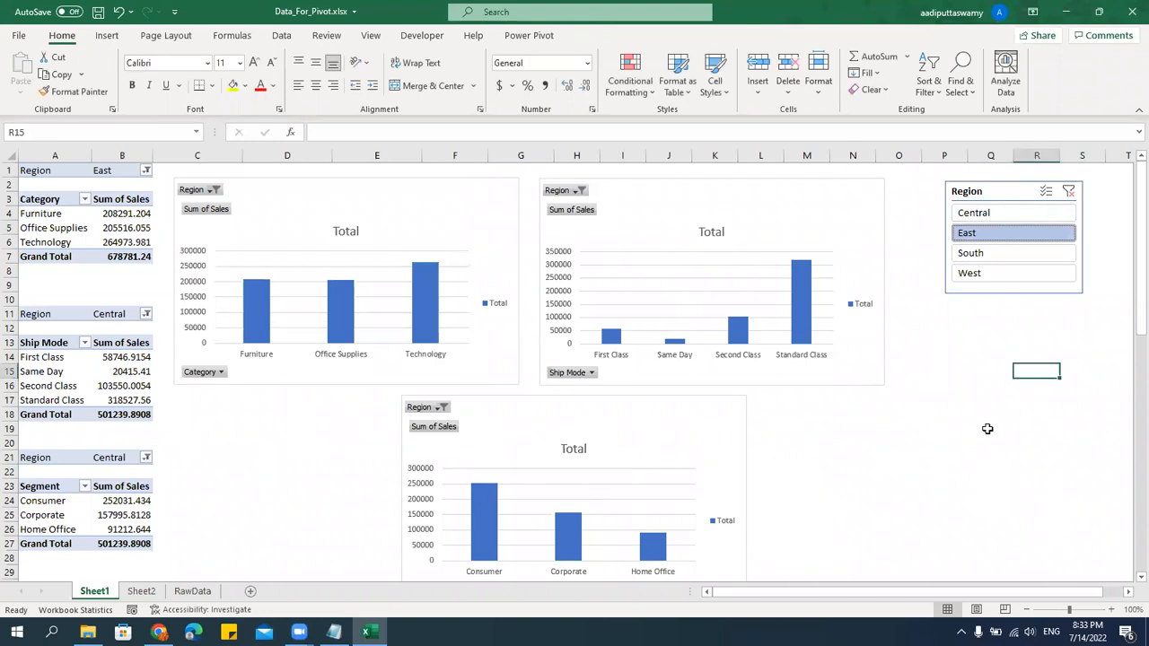
# Connect the Region slicer to PivotTable2 and PivotTable3 as well, through its report connections.
pyautogui.click(997, 190)
pyautogui.rightClick(988, 196)
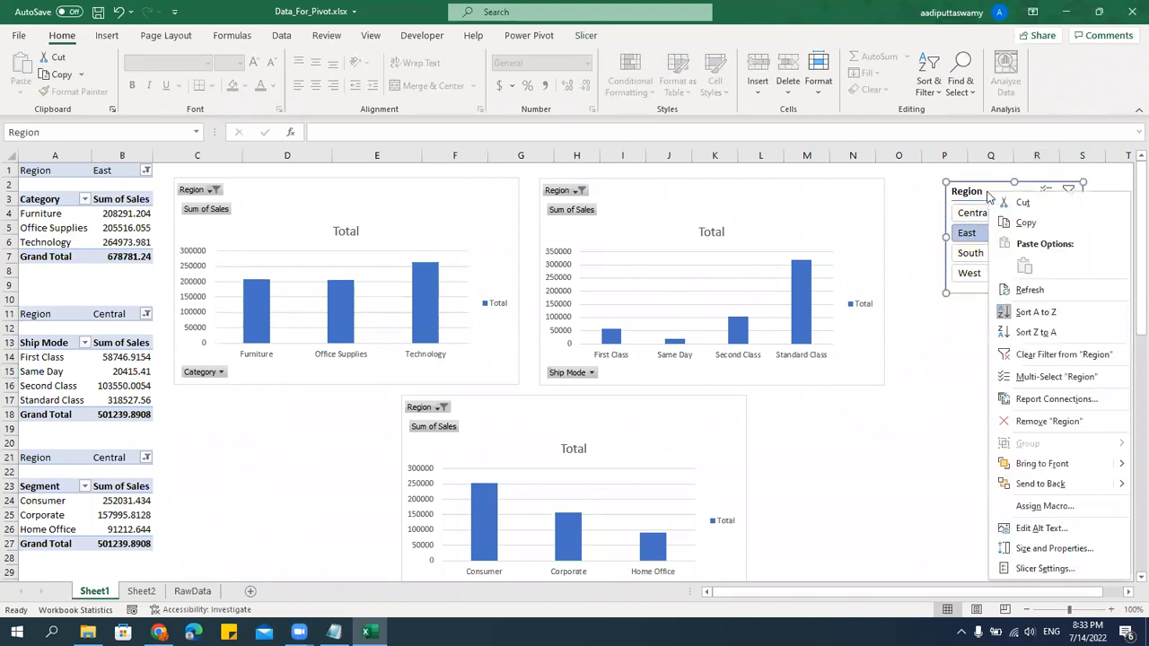
pyautogui.click(1030, 404)
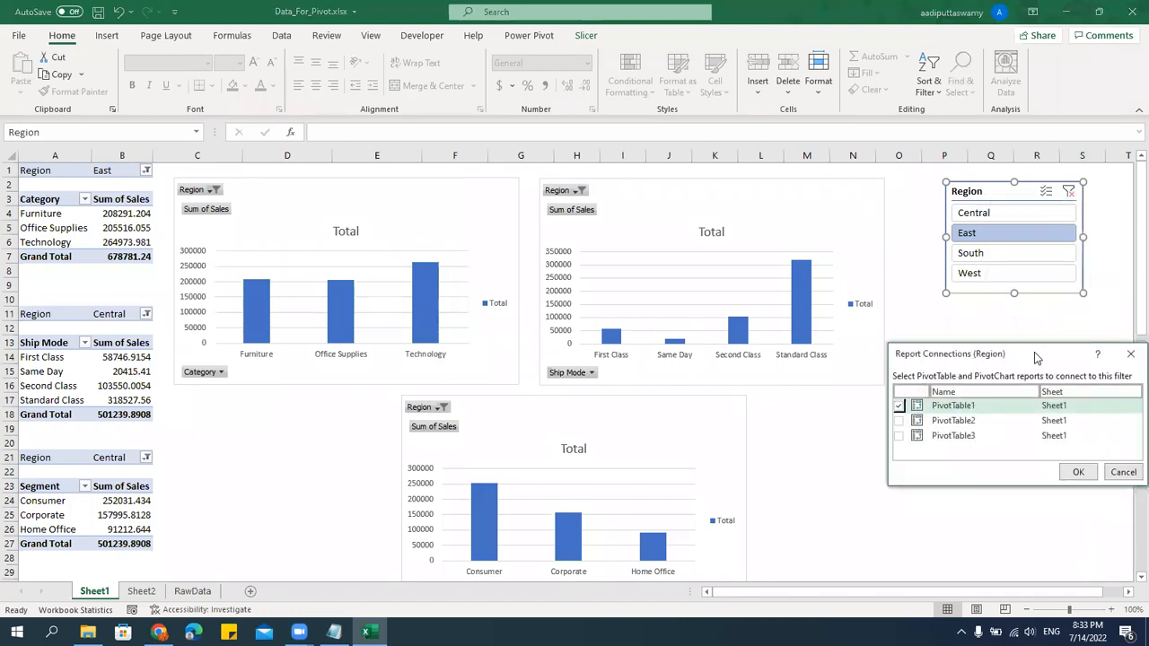
pyautogui.moveTo(1037, 358); pyautogui.dragTo(552, 220)
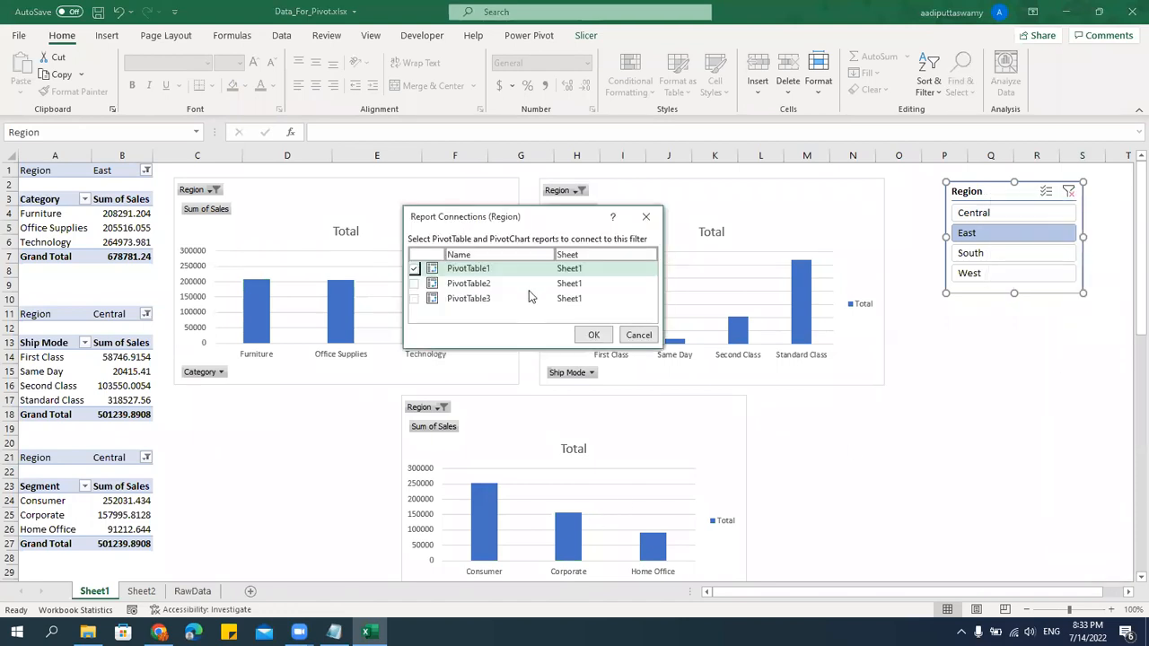
pyautogui.click(415, 298)
pyautogui.click(593, 335)
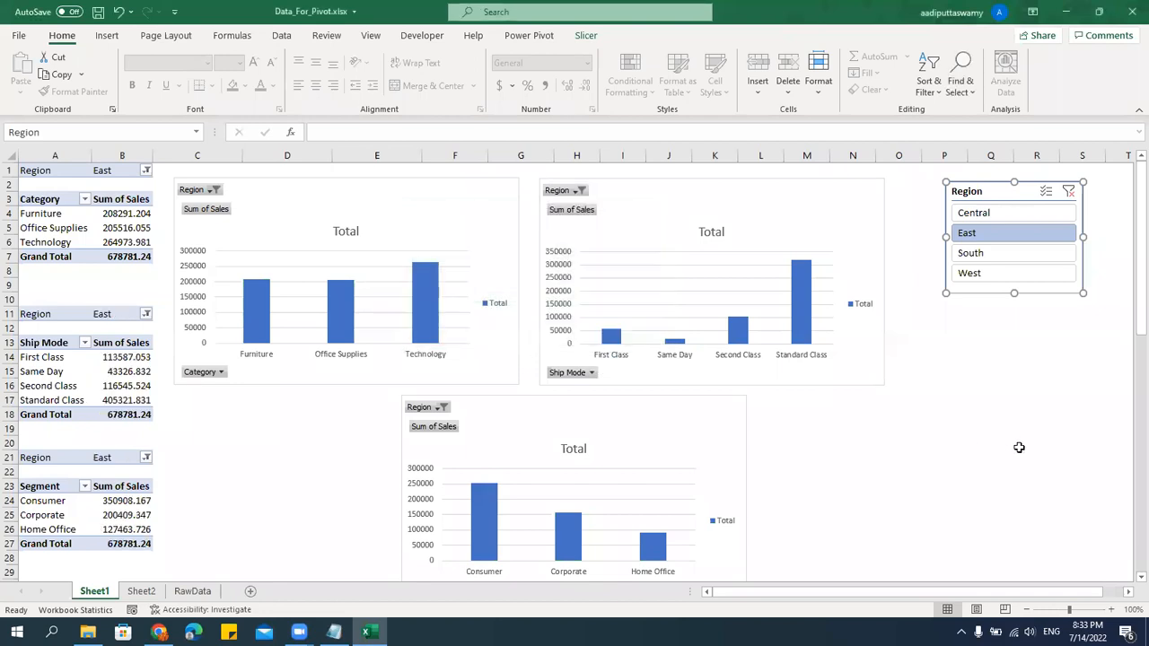
pyautogui.click(1022, 443)
# Switch the connected Region slicer through Central, East, South and West to filter all three charts, ending on West.
pyautogui.click(1018, 213)
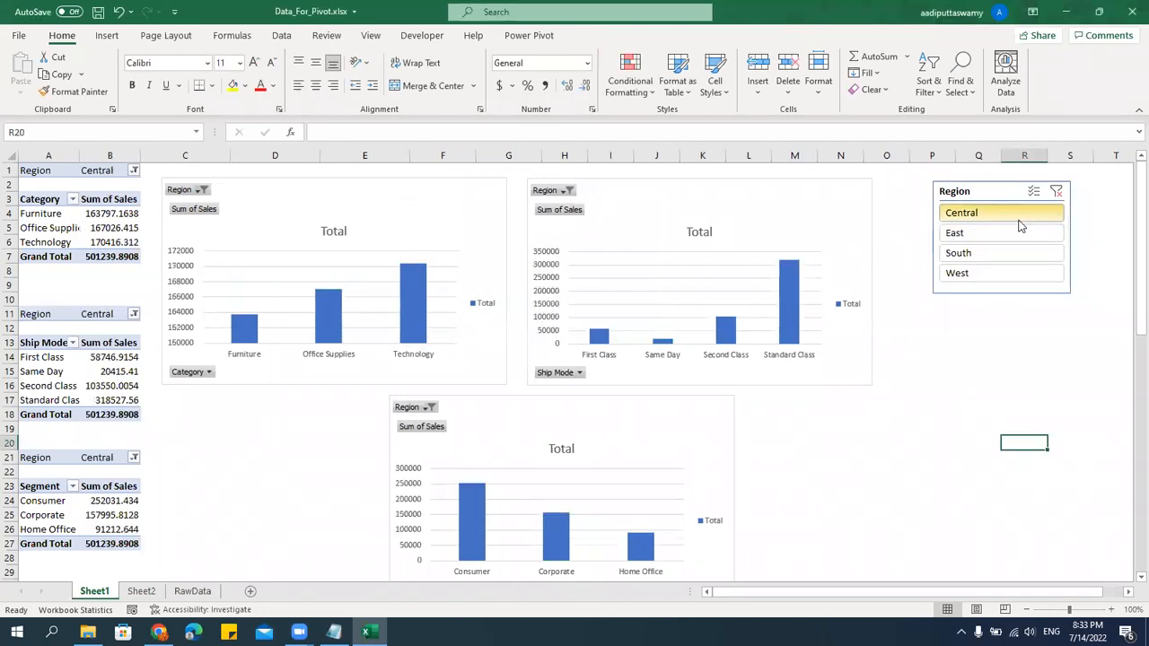
pyautogui.click(976, 254)
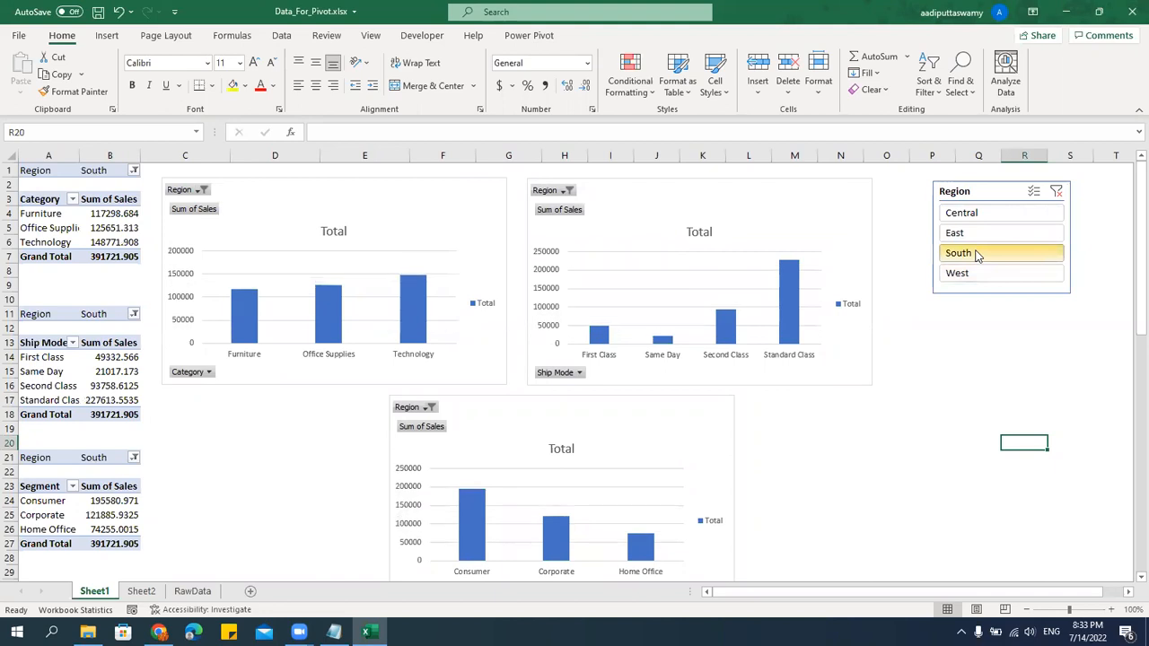
pyautogui.click(977, 280)
pyautogui.click(982, 212)
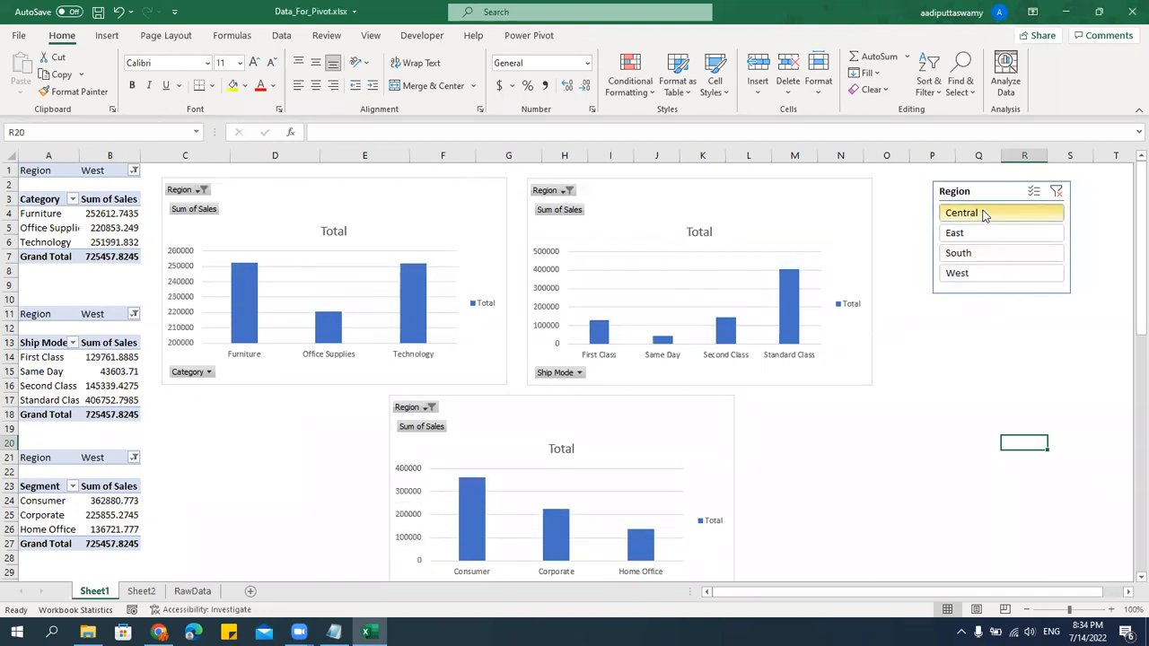
pyautogui.click(981, 235)
pyautogui.click(982, 252)
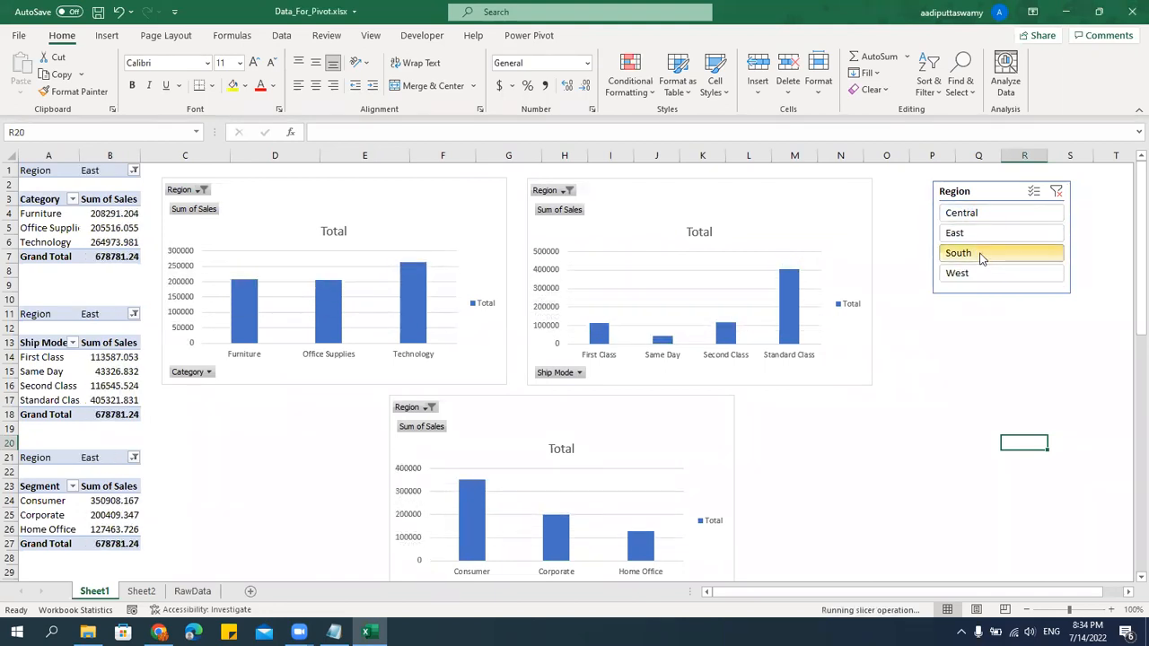
pyautogui.click(982, 274)
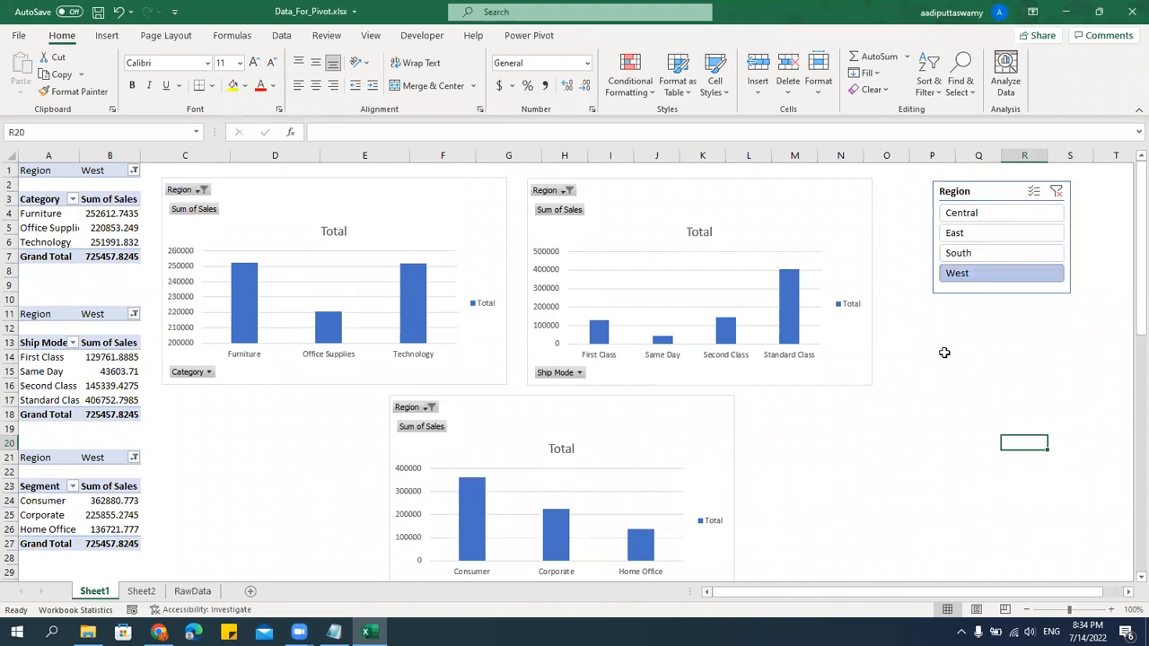
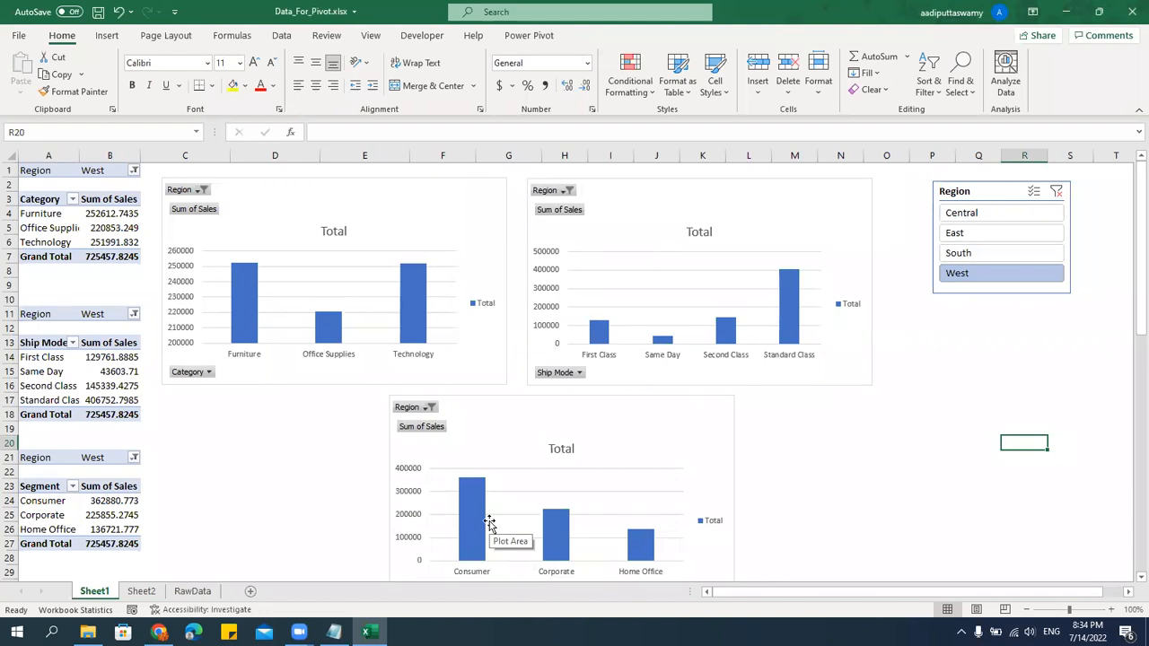
# Switch the connected Region slicer through Central, East, South and West and back again, ending on Central.
pyautogui.click(1025, 215)
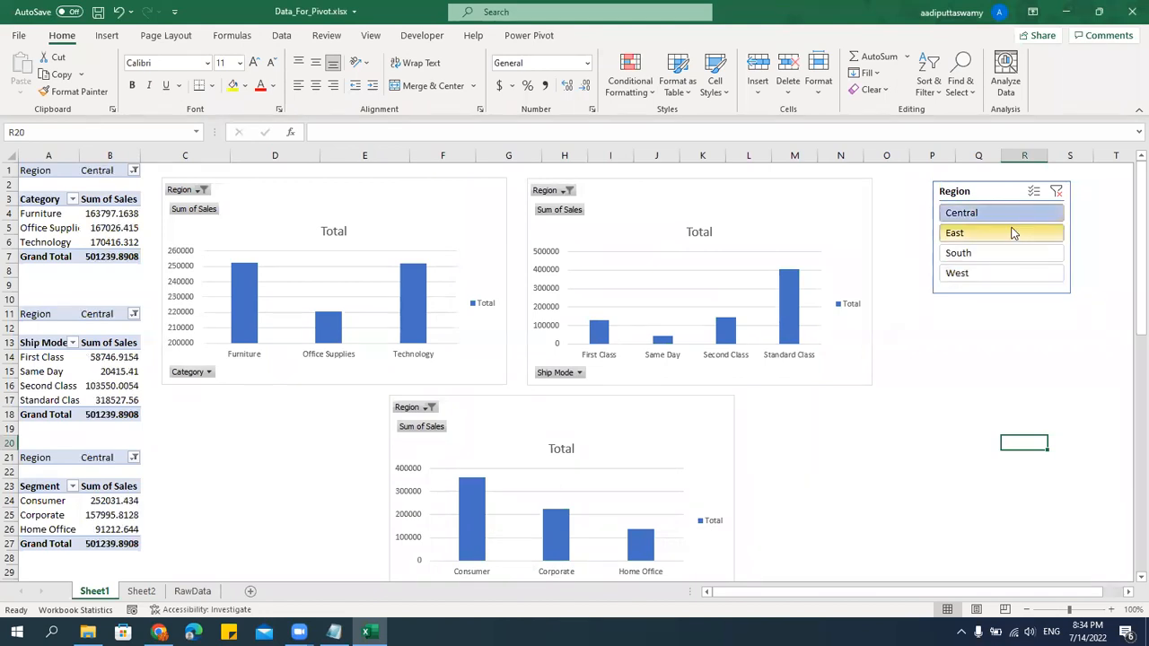
pyautogui.click(1012, 232)
pyautogui.click(1005, 252)
pyautogui.click(1003, 273)
pyautogui.click(993, 252)
pyautogui.click(987, 232)
pyautogui.click(981, 213)
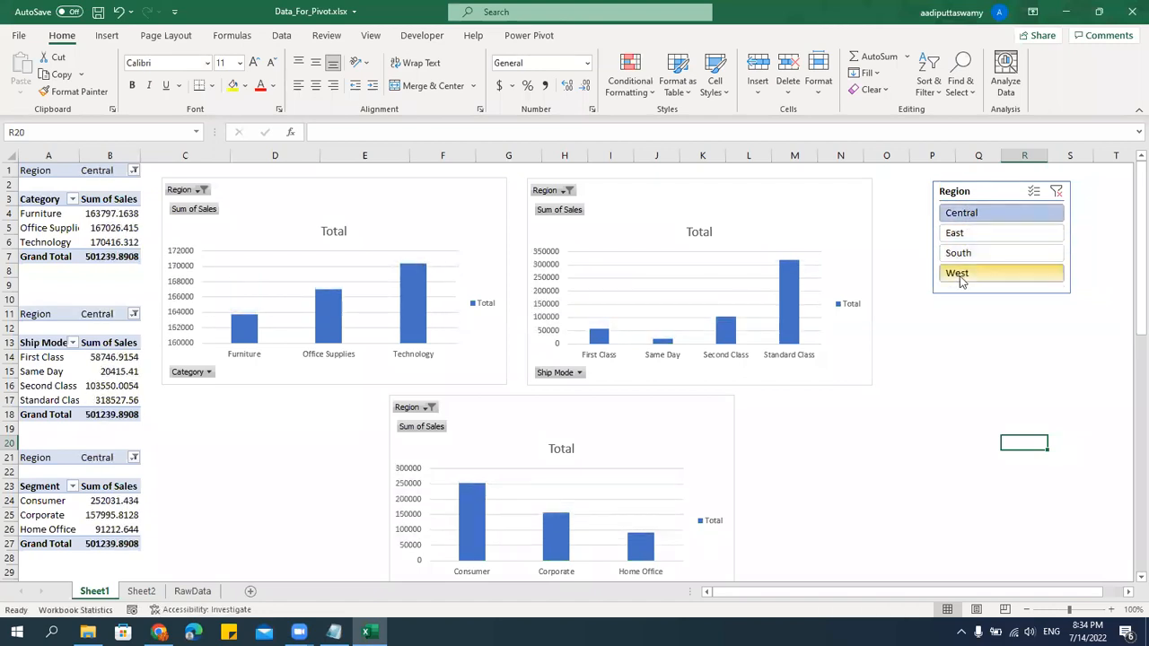
# Switch to File Explorer, open a new window and browse to the Training Videos folder inside IDrive on drive F:.
pyautogui.click(88, 632)
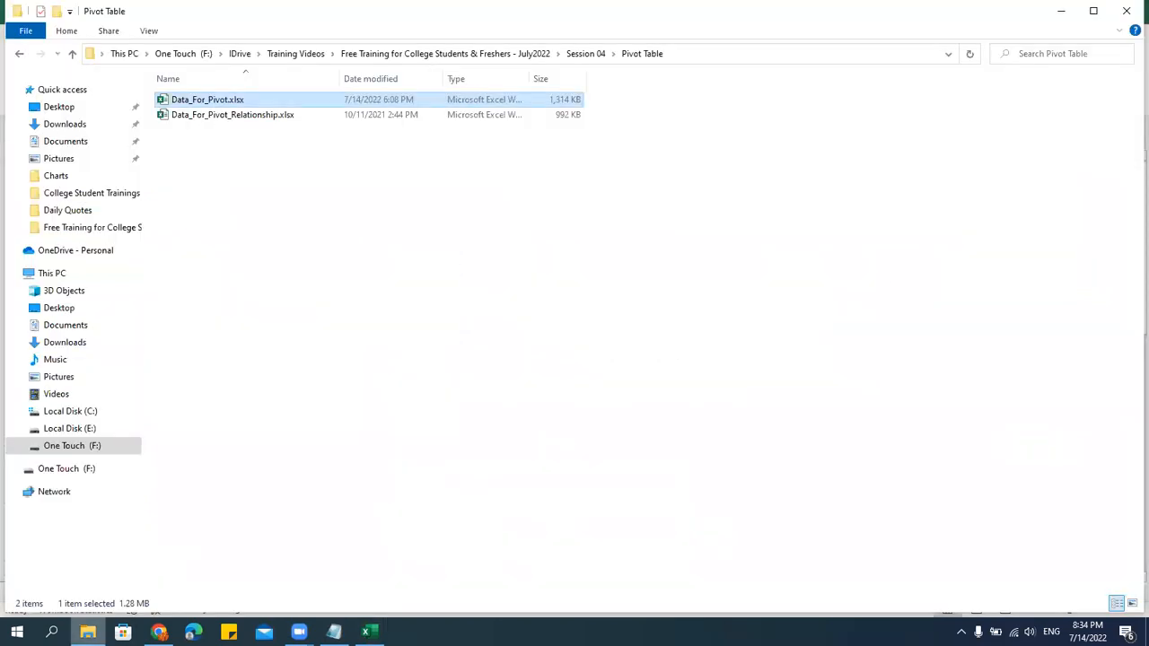
pyautogui.click(324, 353)
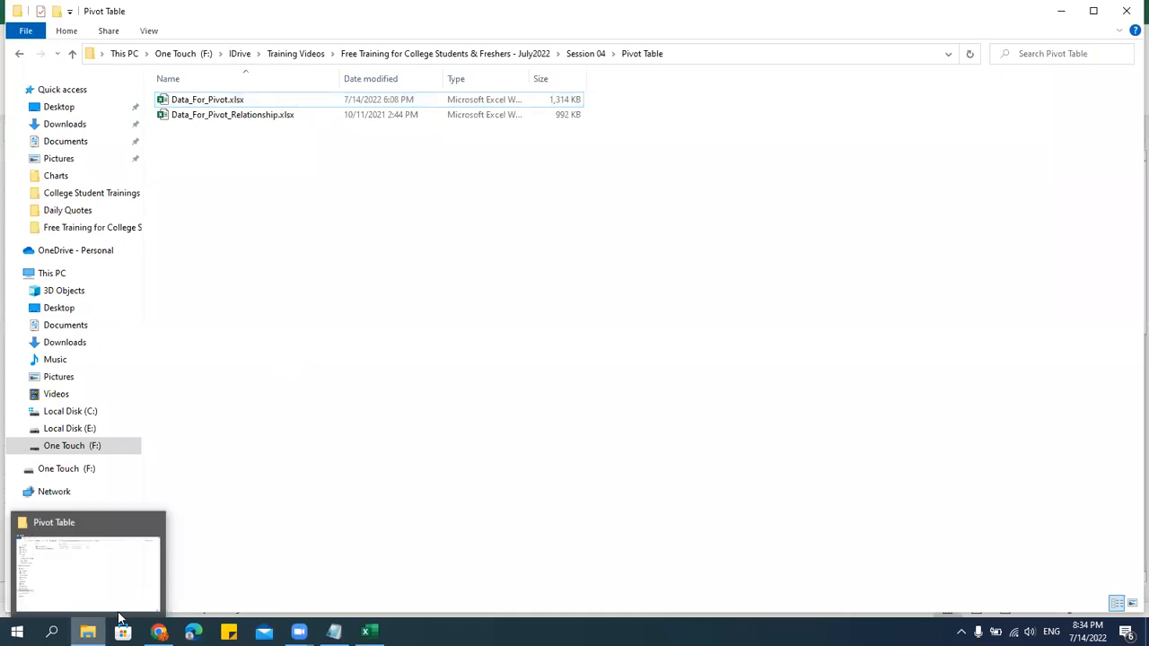
pyautogui.press('super+e')
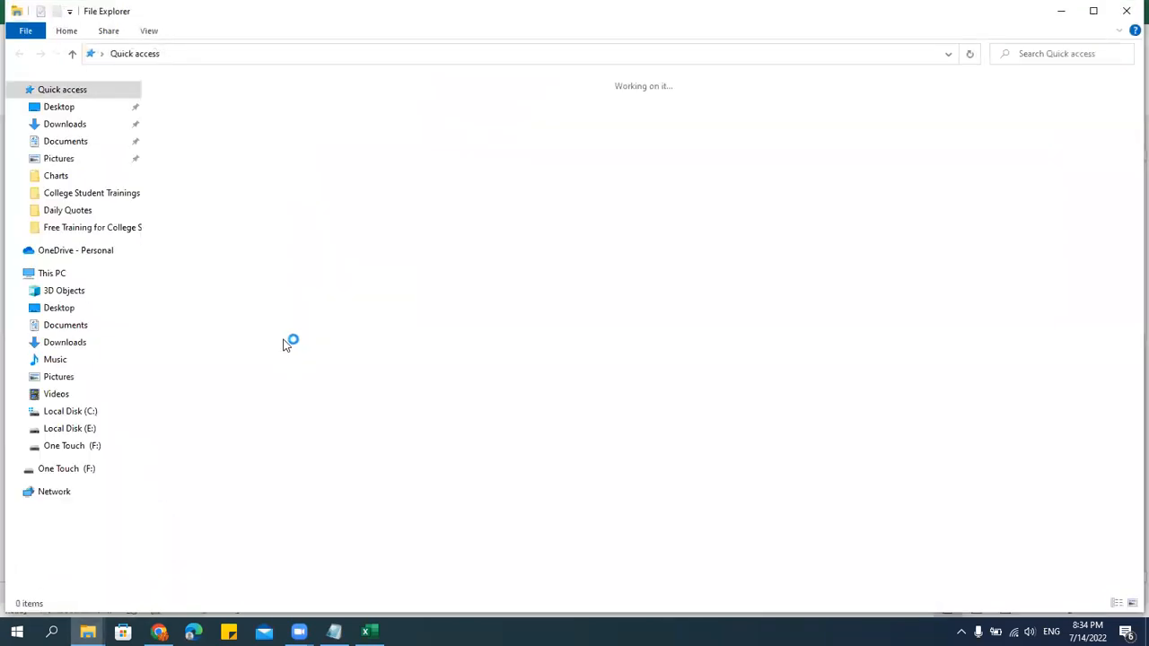
pyautogui.click(90, 446)
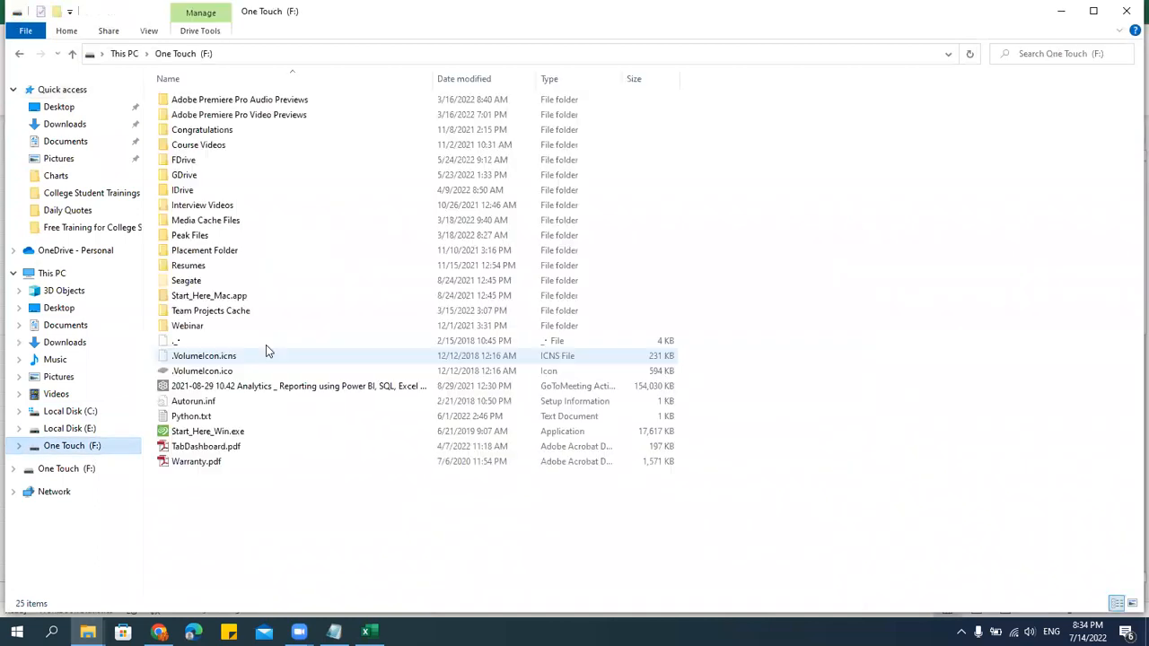
pyautogui.doubleClick(205, 189)
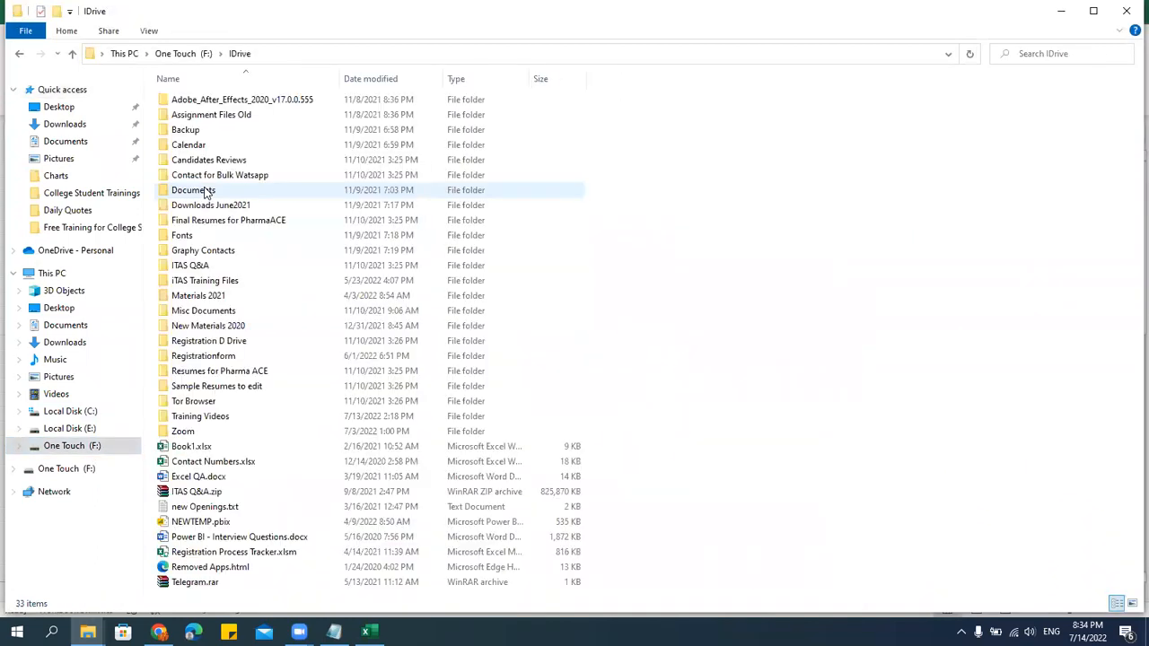
pyautogui.doubleClick(215, 417)
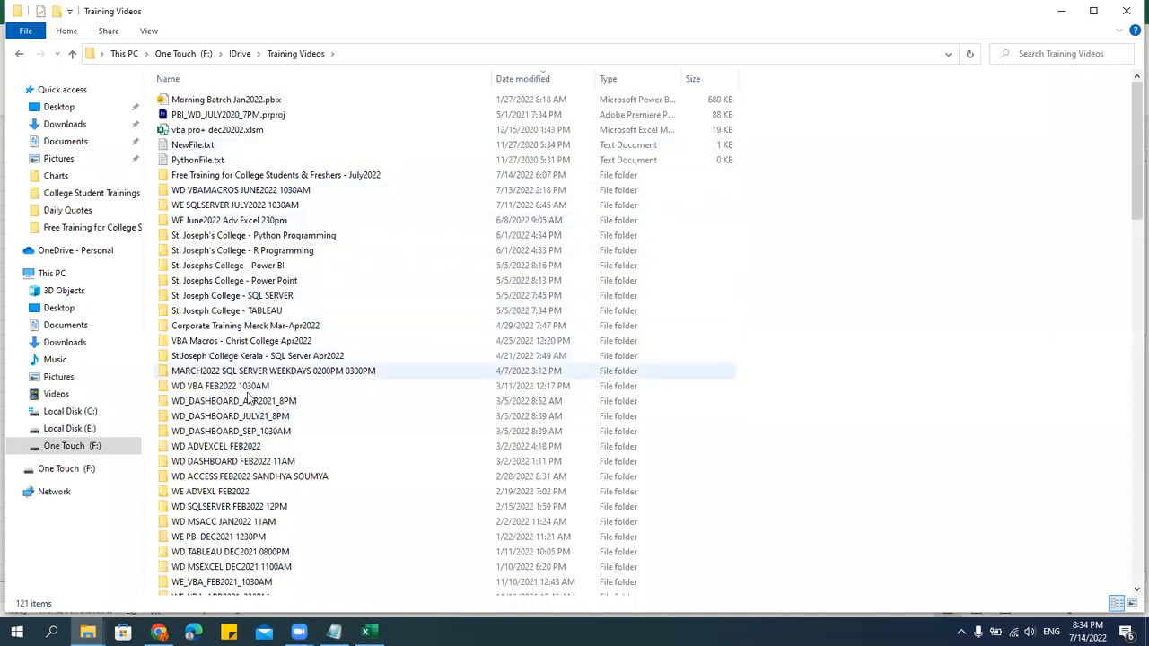
# Check the WD DASHBOARD FEB2022 11AM folder, and open Dashboard.xlsx from the WE_SUN_DASHBOARD_1230PM_APR2021 folder in Training Videos.
pyautogui.doubleClick(275, 461)
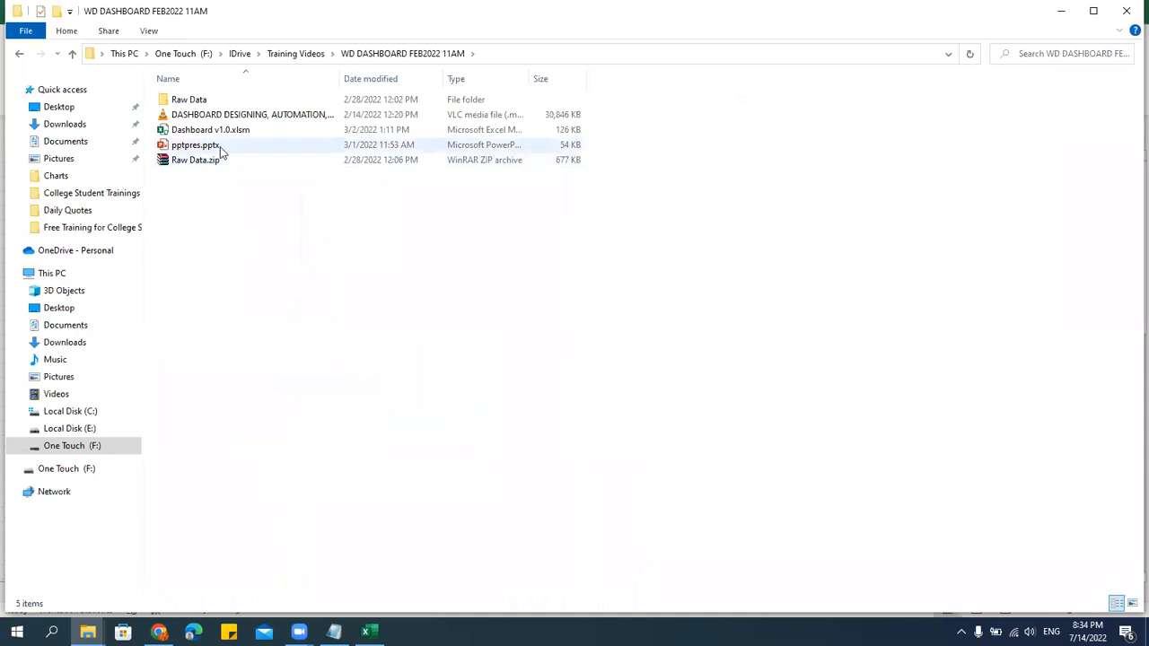
pyautogui.click(296, 53)
pyautogui.scroll(-2, 306, 439)
pyautogui.scroll(-2, 309, 441)
pyautogui.click(290, 483)
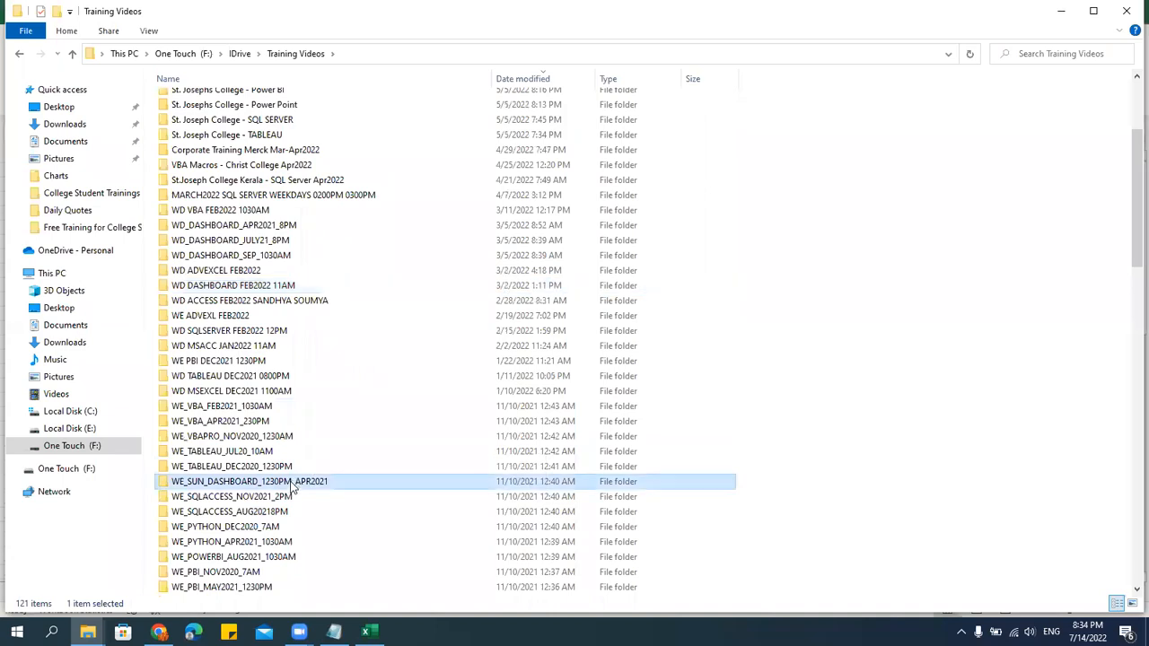
pyautogui.doubleClick(290, 486)
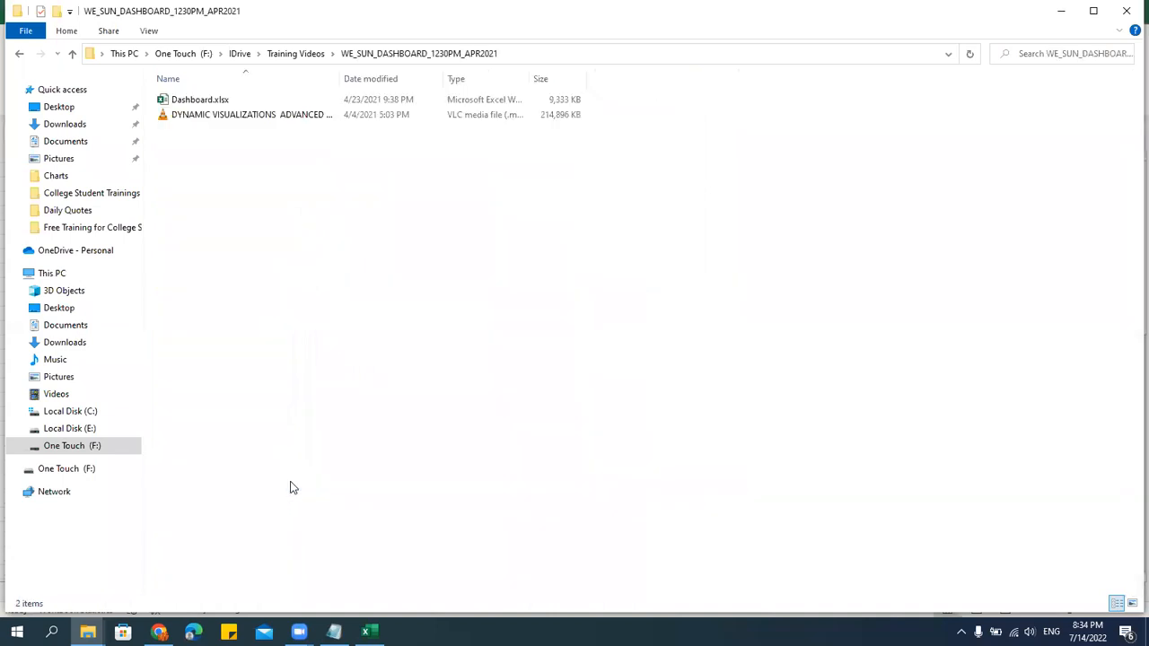
pyautogui.click(222, 102)
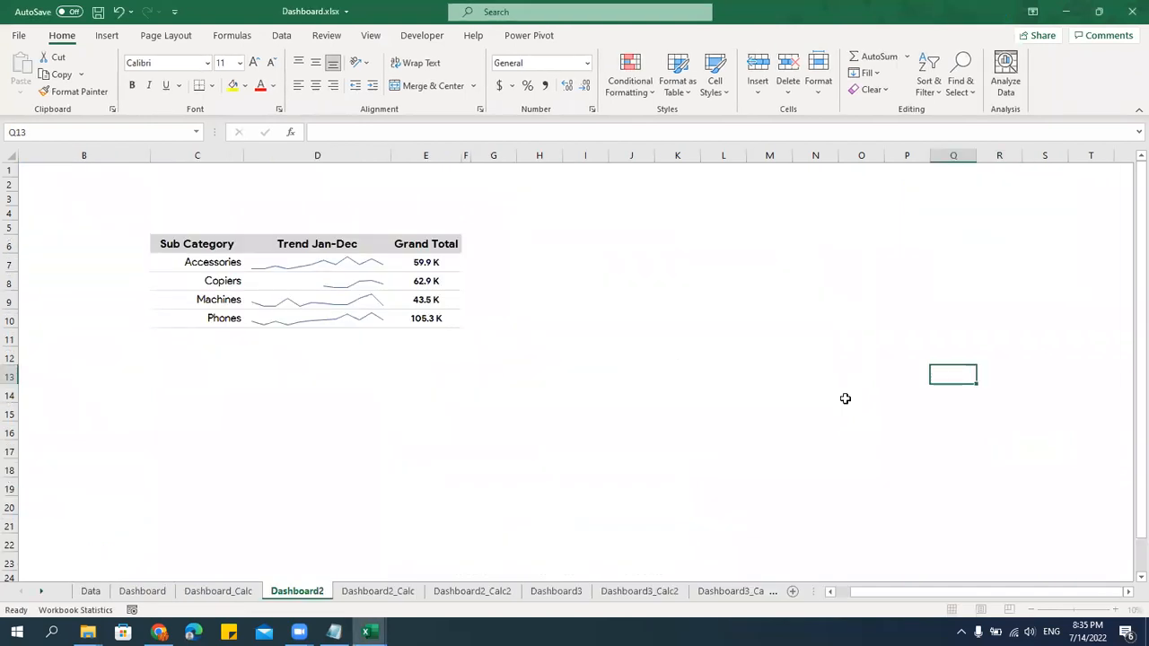
pyautogui.click(1009, 295)
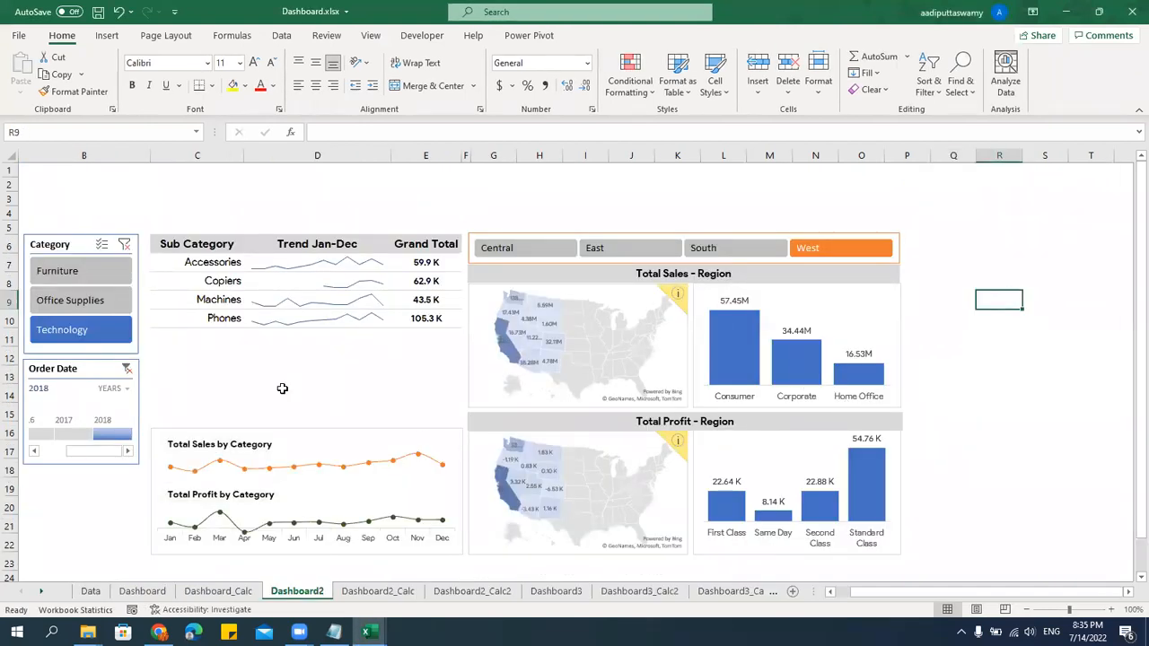
# Filter Dashboard2 by Furniture, Office Supplies and Technology, set the Order Date timeline to 2017, and return to Furniture.
pyautogui.click(89, 280)
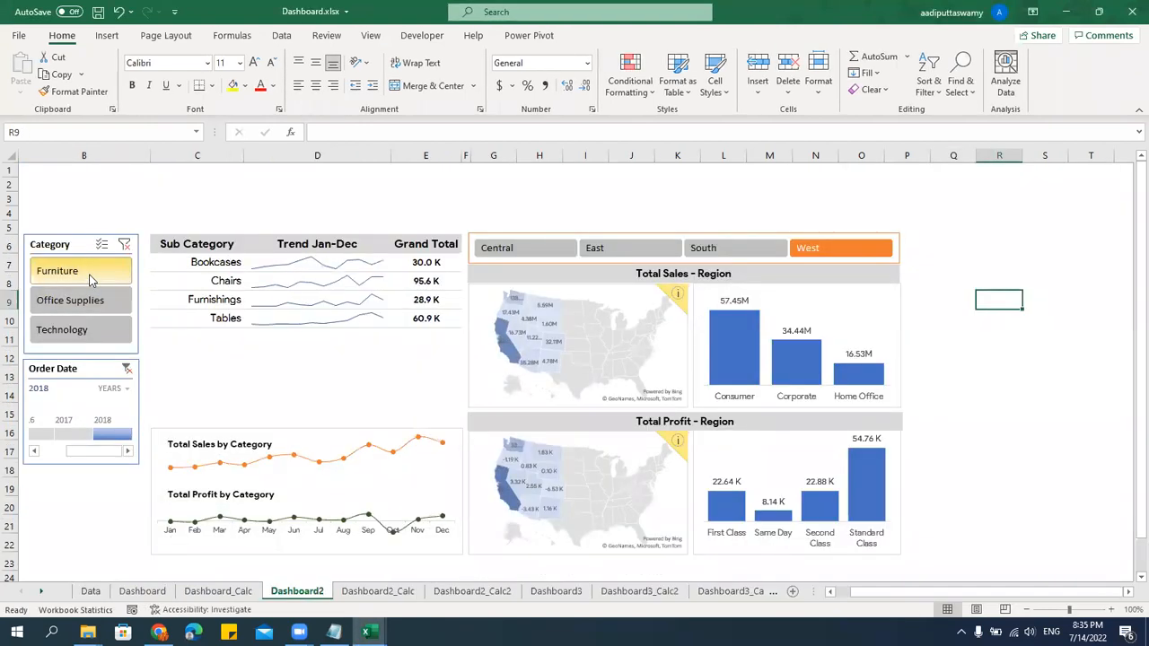
pyautogui.click(88, 300)
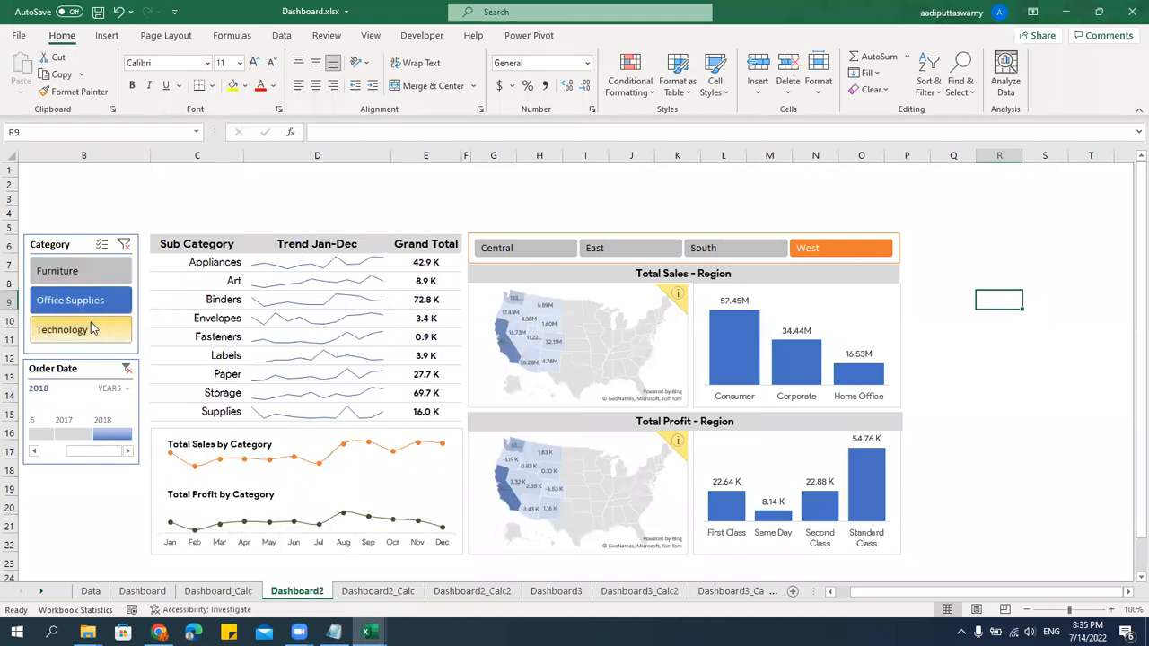
pyautogui.click(91, 329)
pyautogui.click(77, 434)
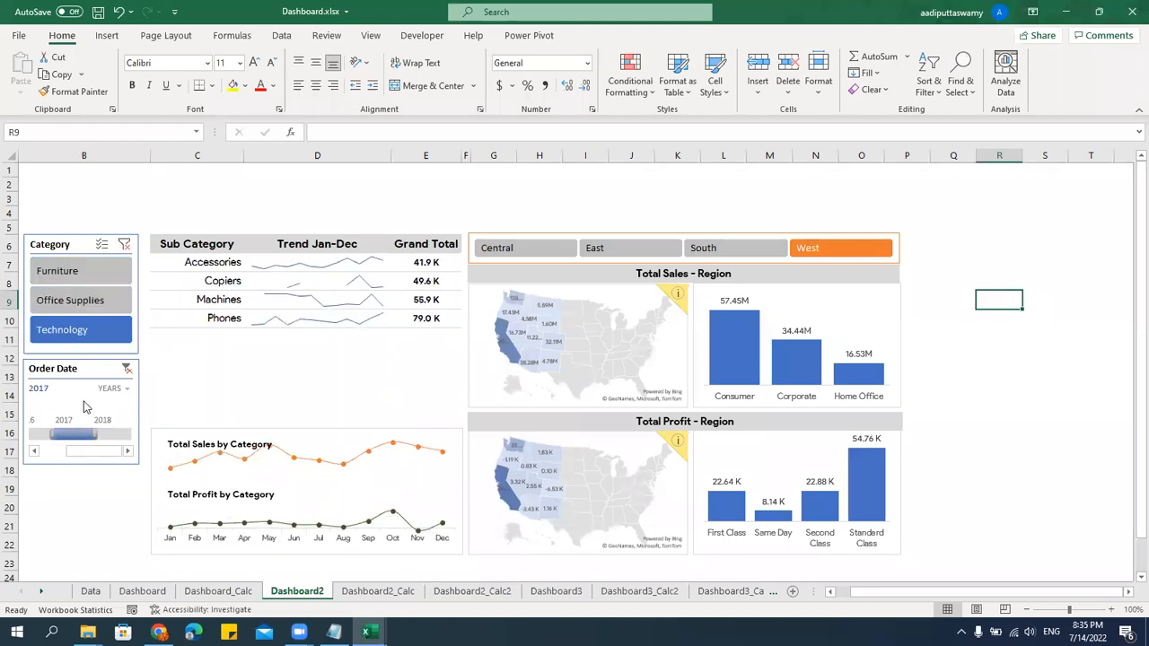
pyautogui.click(87, 270)
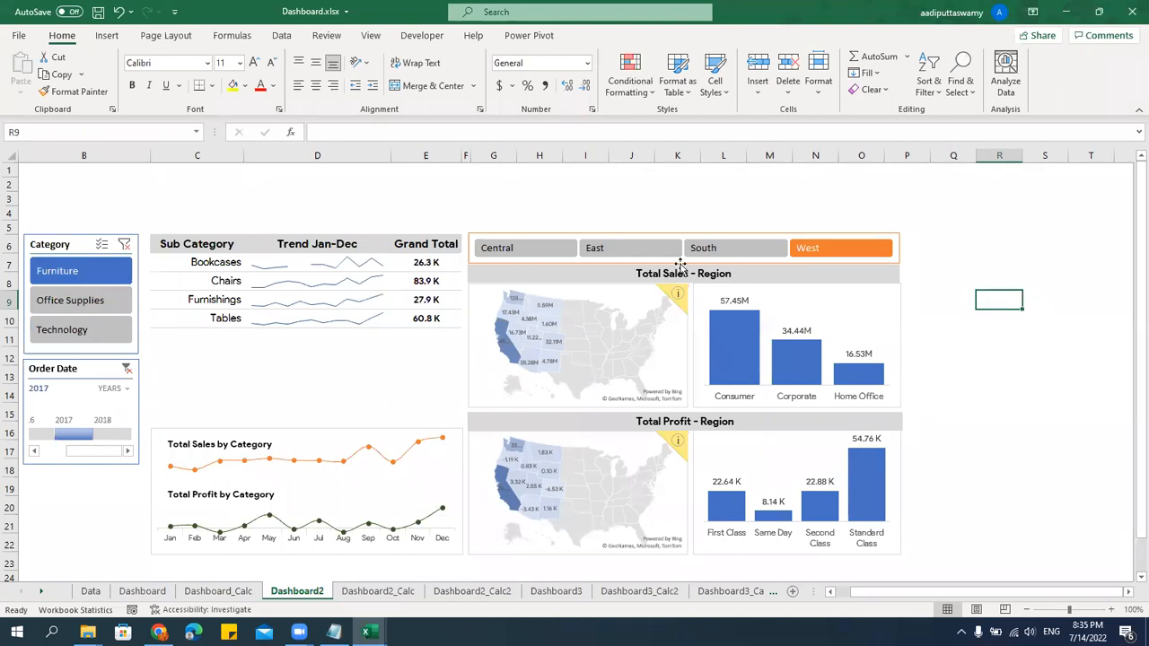
# Switch the region slicer on Dashboard2 to Central, South and West, ending on West, and look over the dashboard.
pyautogui.click(538, 251)
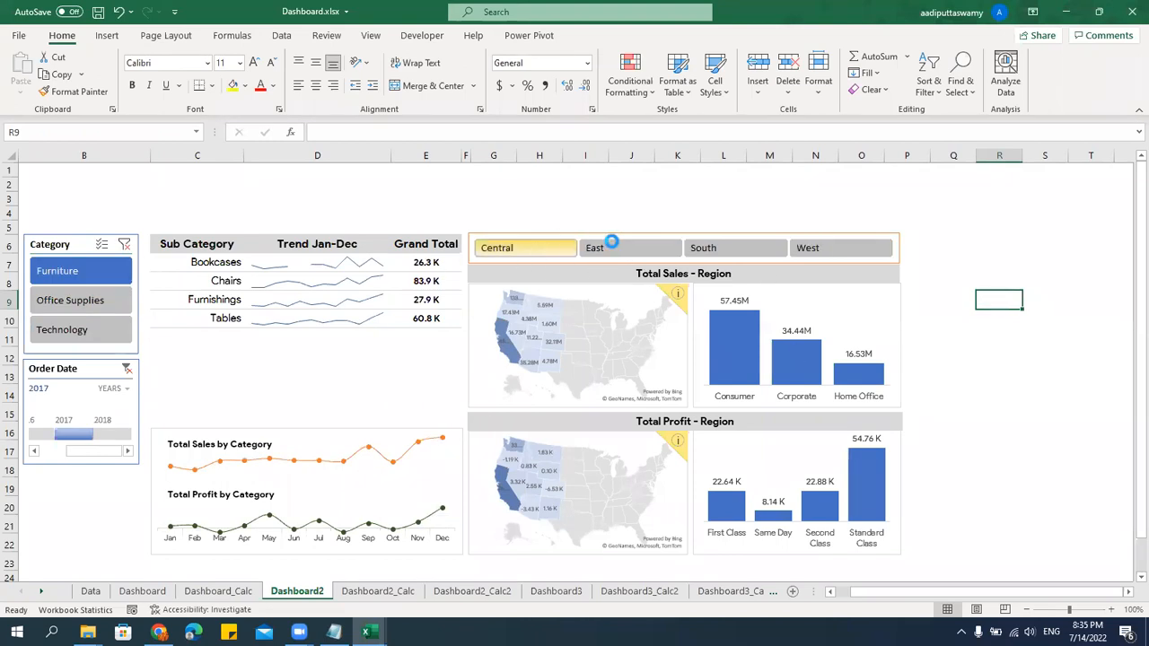
pyautogui.click(721, 250)
pyautogui.click(813, 249)
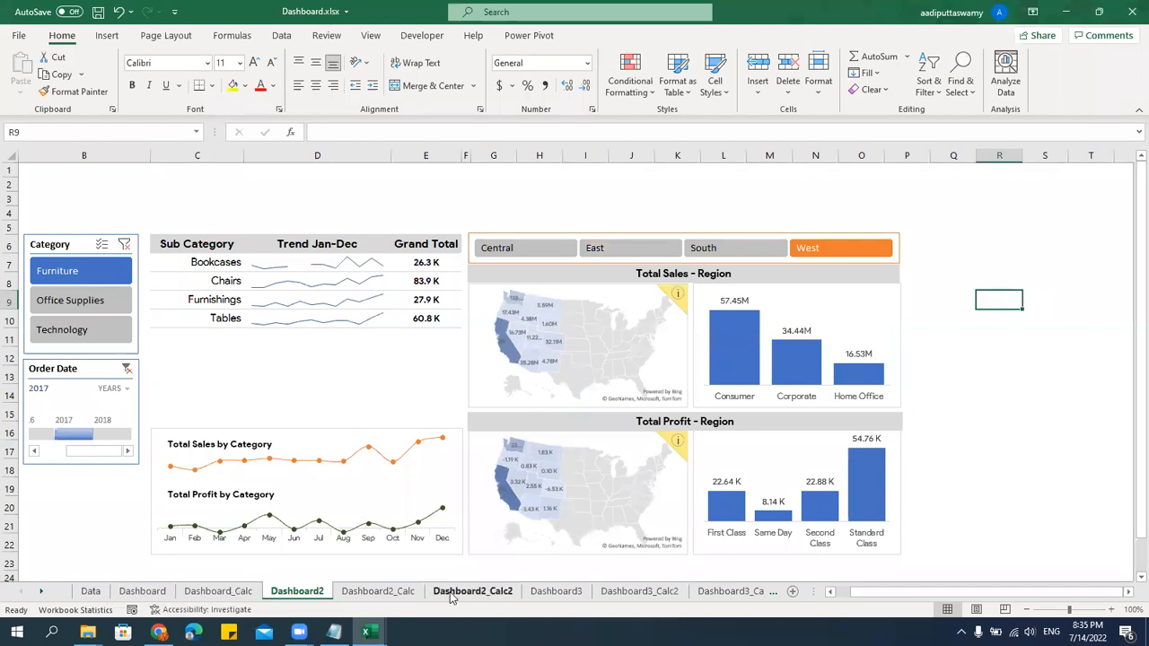
pyautogui.scroll(-3, 955, 353)
pyautogui.scroll(3, 952, 359)
pyautogui.click(966, 396)
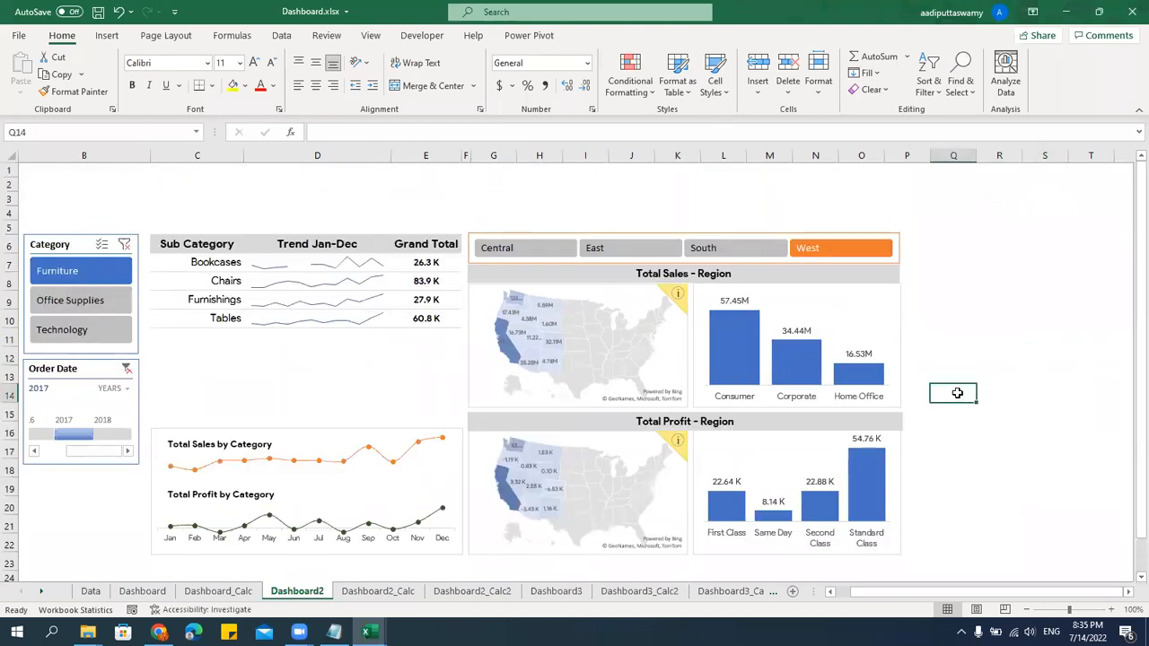
# Examine the pivot tables behind the third dashboard on the Dashboard3_Calc2 and Dashboard3_Calc sheets.
pyautogui.click(675, 593)
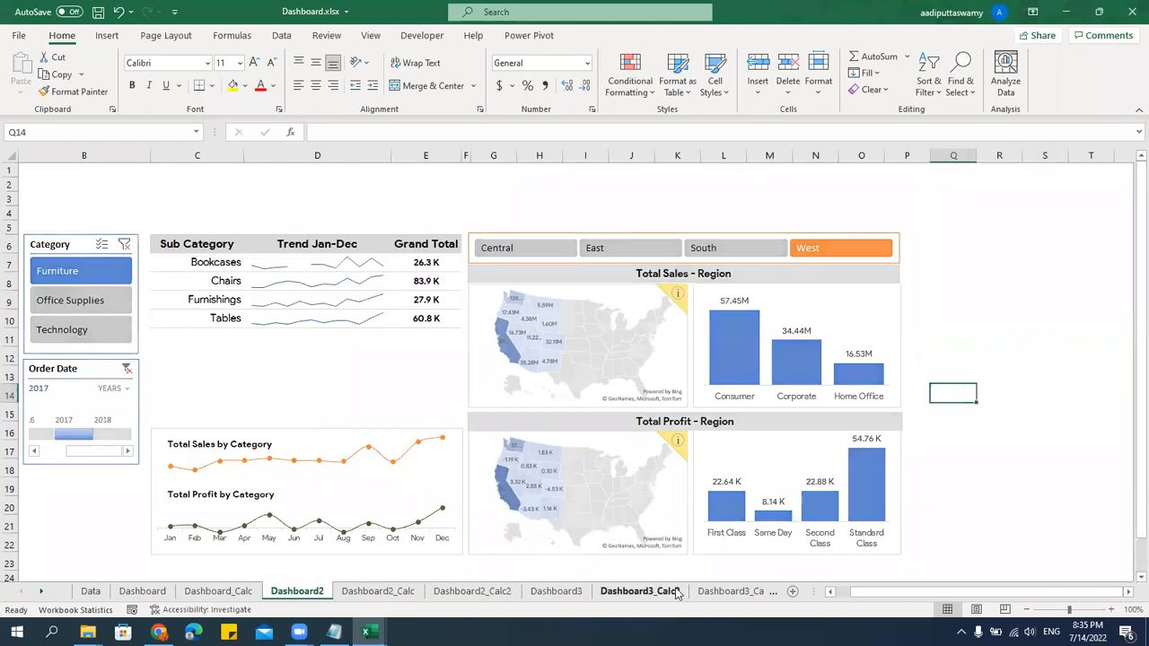
pyautogui.click(117, 244)
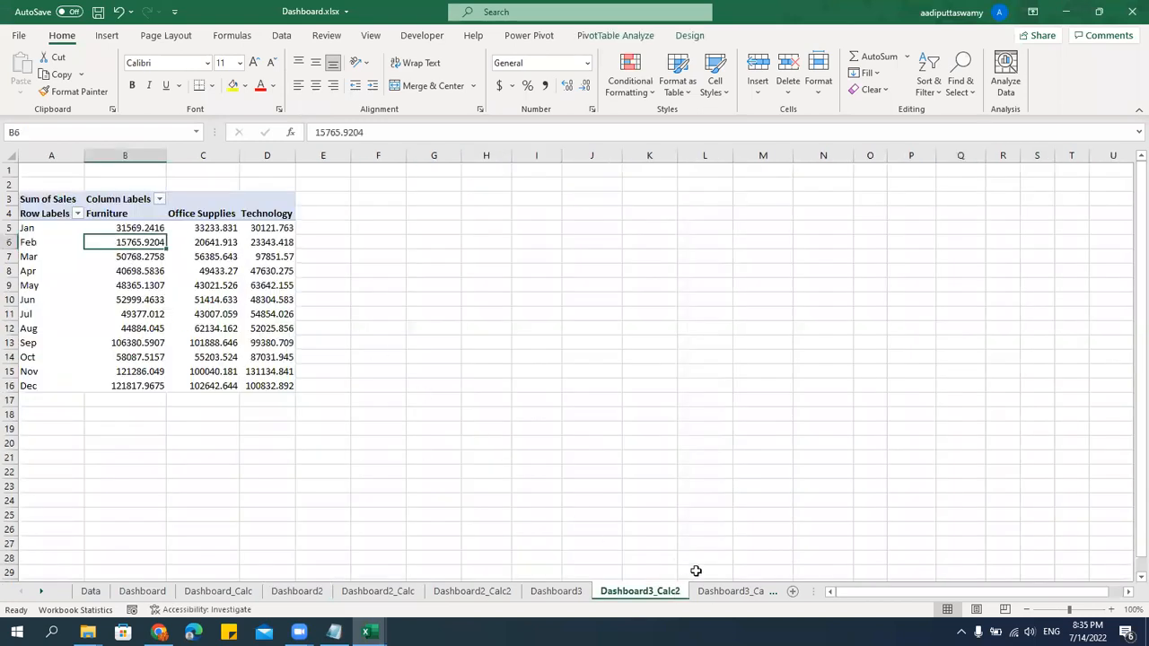
pyautogui.click(731, 591)
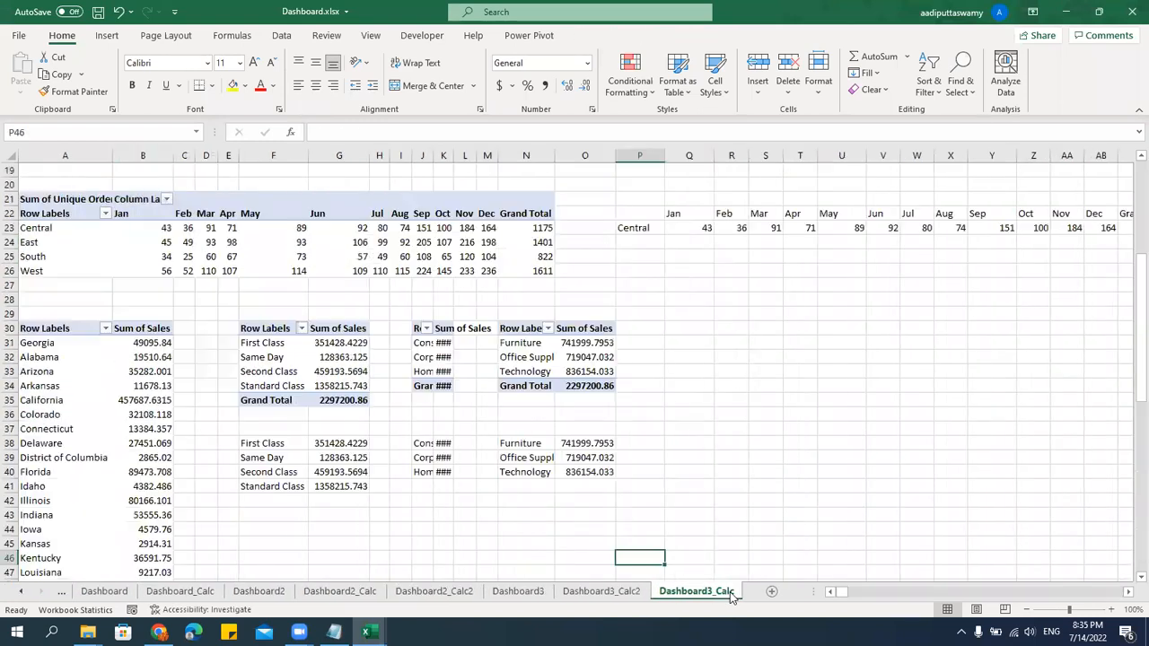
pyautogui.click(717, 285)
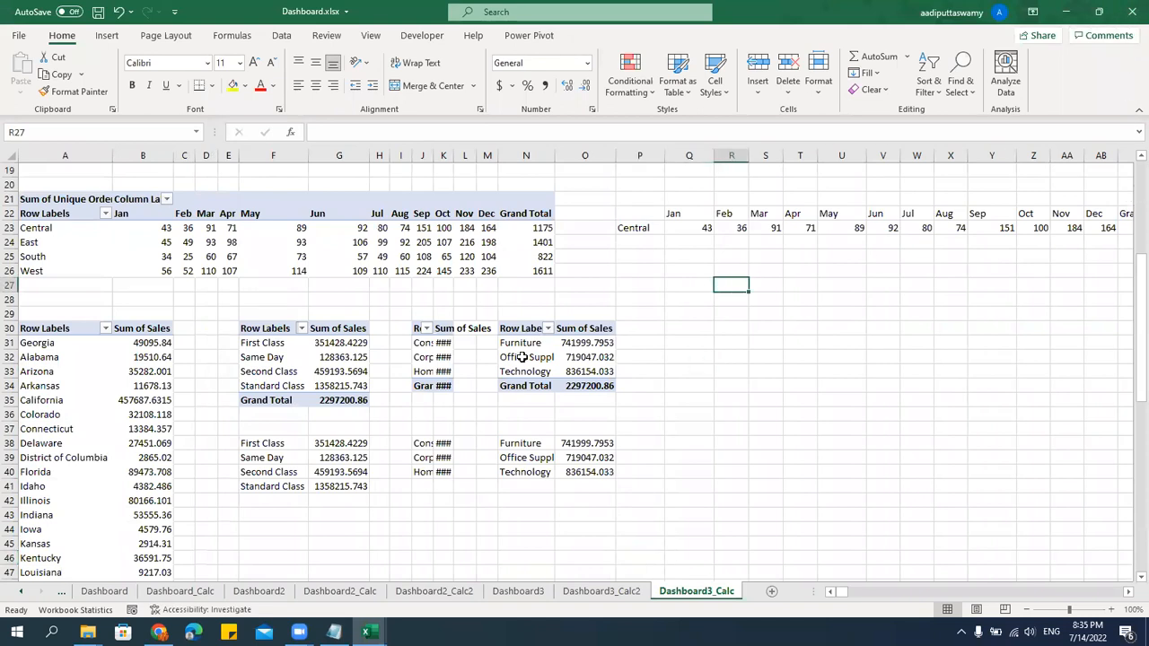
# Show the Dashboard3 sheet and switch its Region slicer through East, West and Central, ending on Central.
pyautogui.click(519, 593)
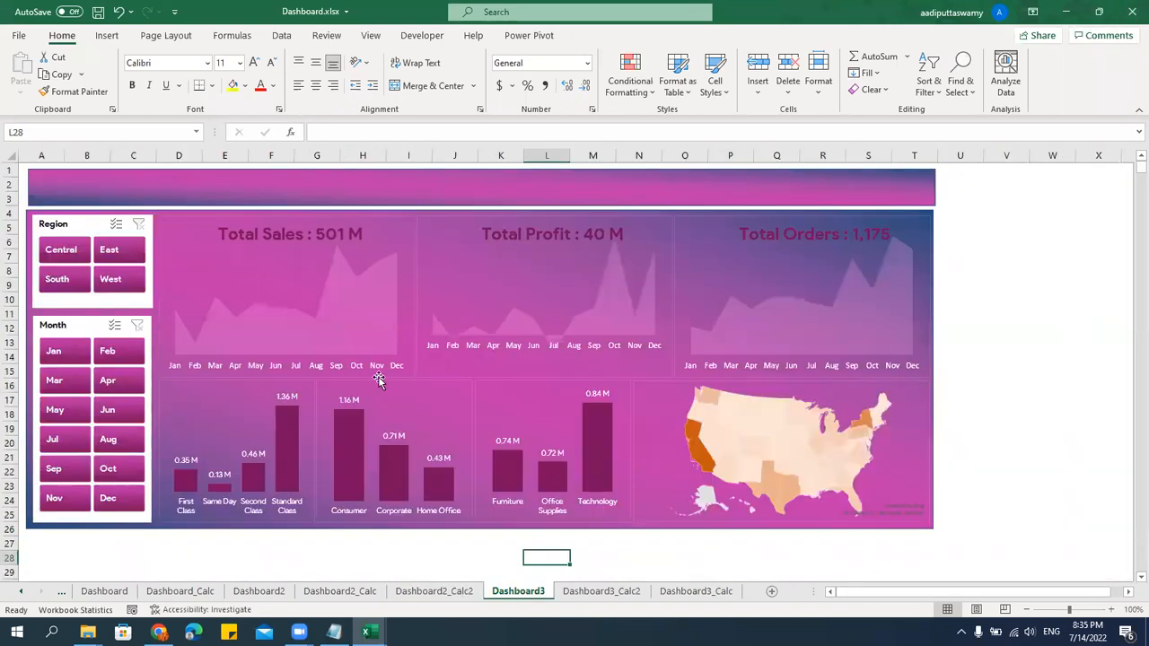
pyautogui.click(108, 253)
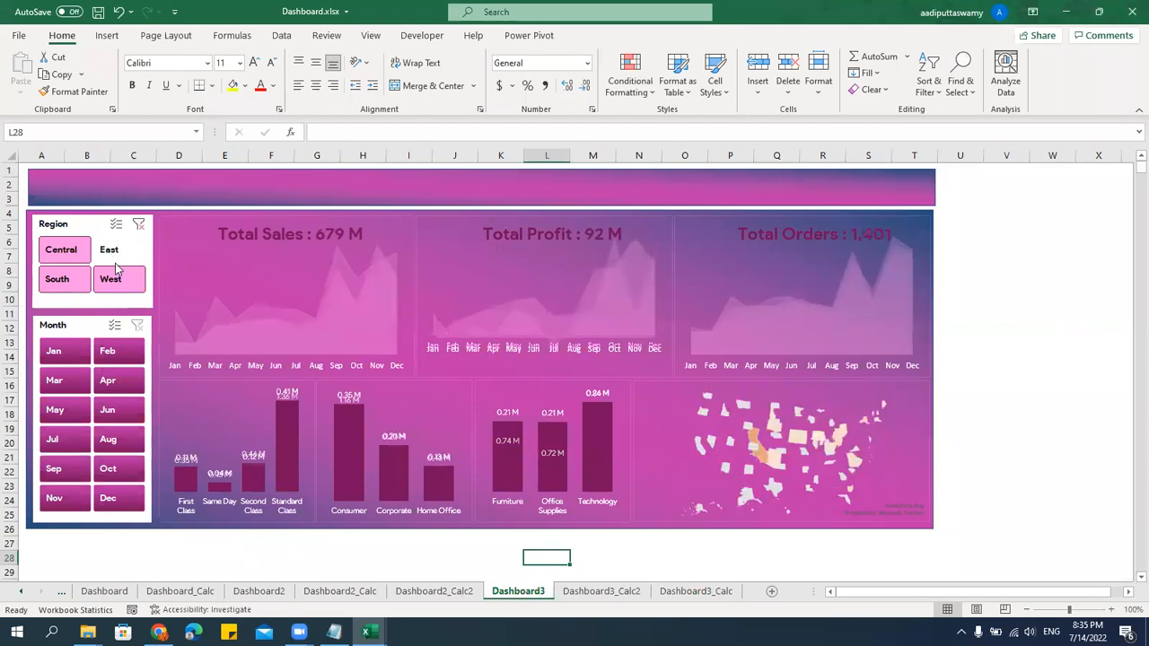
pyautogui.click(62, 251)
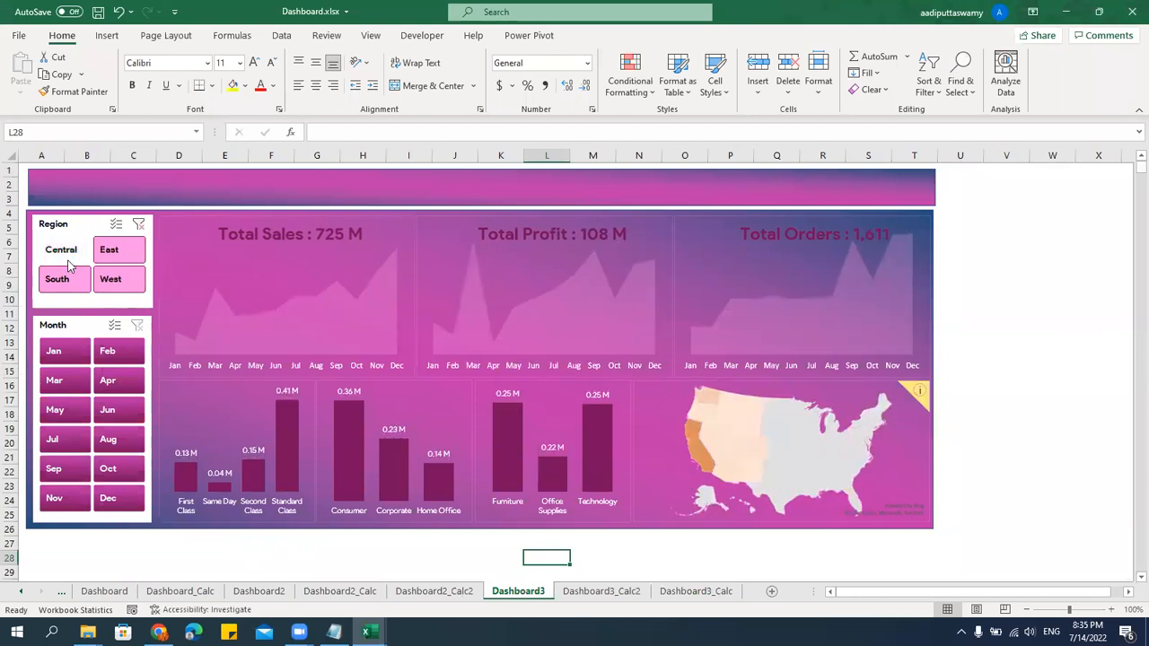
# Step the Month slicer on Dashboard3 through Jan, Mar, May, Jul, Sep and Nov.
pyautogui.click(60, 351)
pyautogui.click(57, 381)
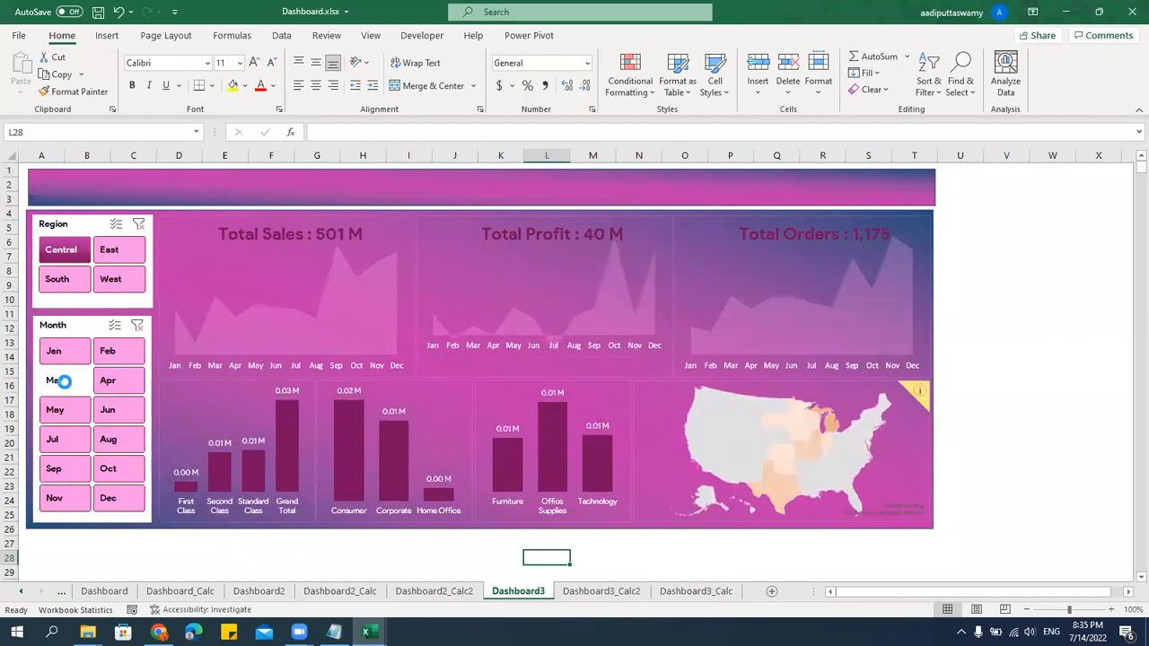
pyautogui.click(58, 409)
pyautogui.click(58, 440)
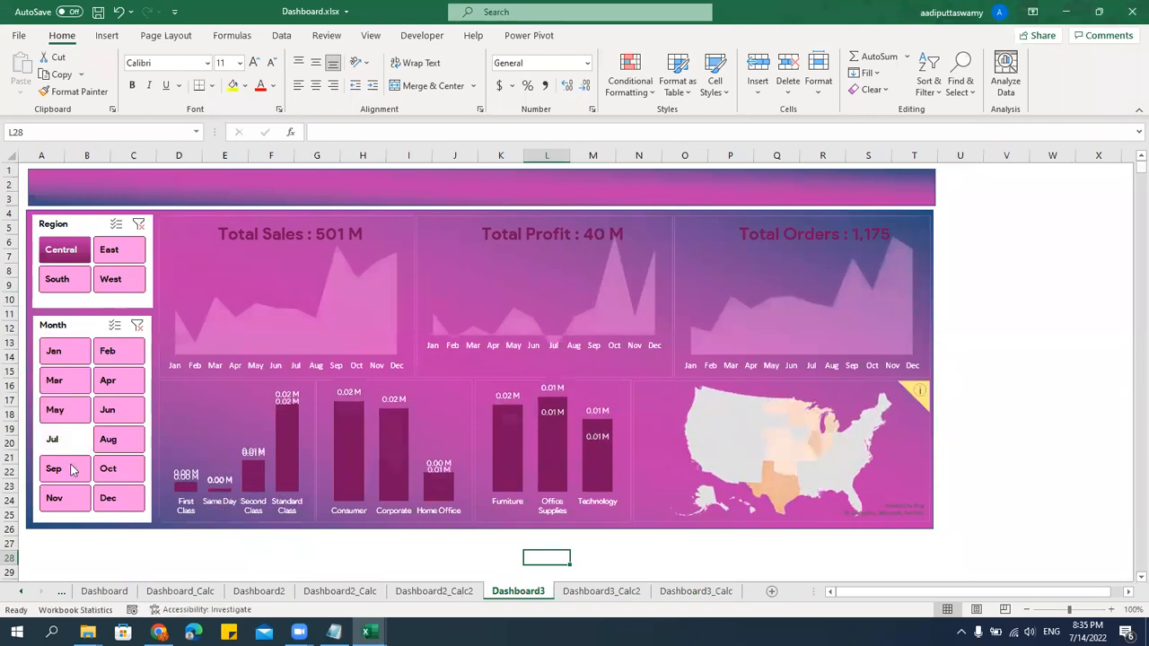
pyautogui.click(58, 468)
pyautogui.click(59, 498)
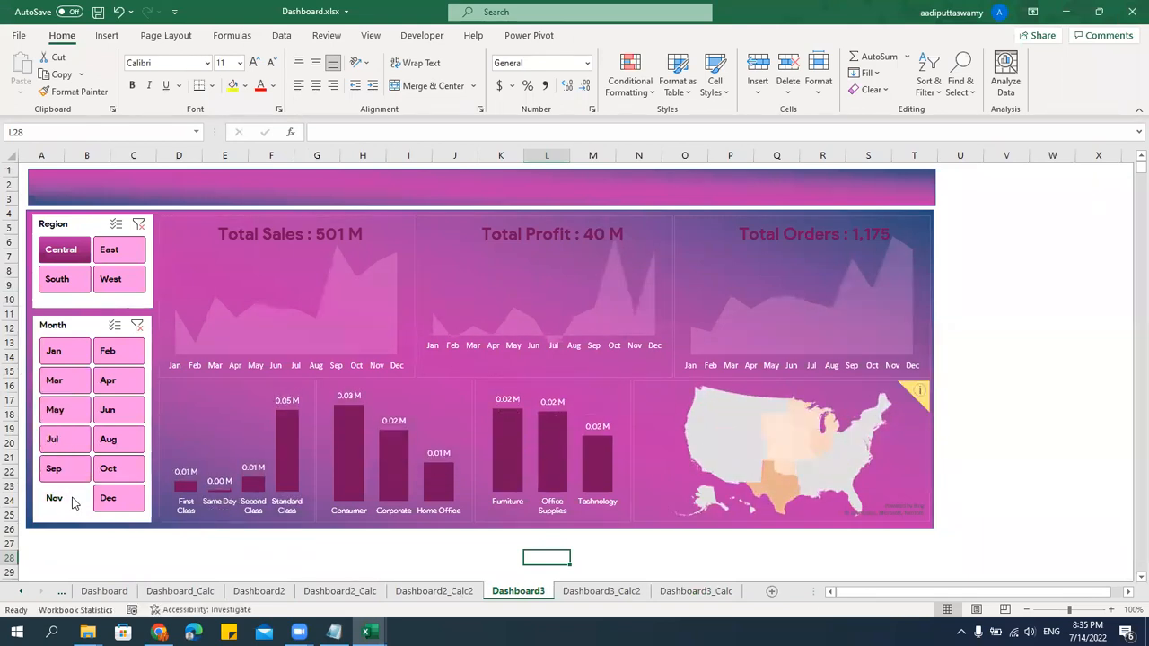
# Return to the Data_For_Pivot.xlsx workbook, select pivot table columns A and B, and filter the Region slicer to East.
pyautogui.click(1065, 11)
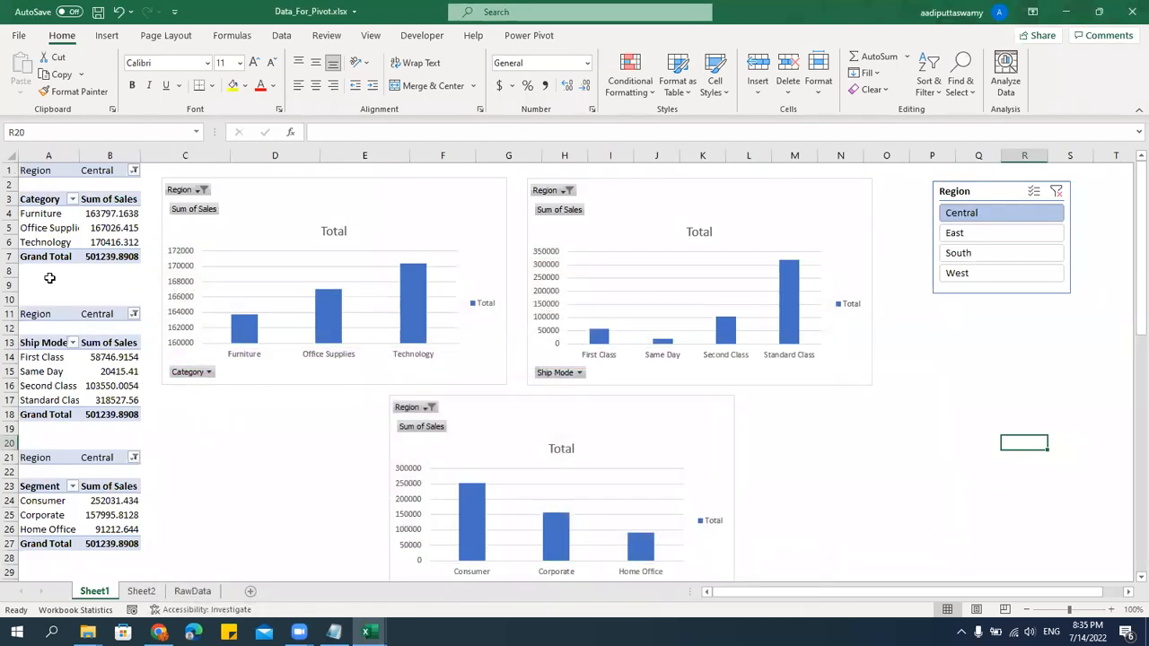
pyautogui.moveTo(41, 156); pyautogui.dragTo(110, 155)
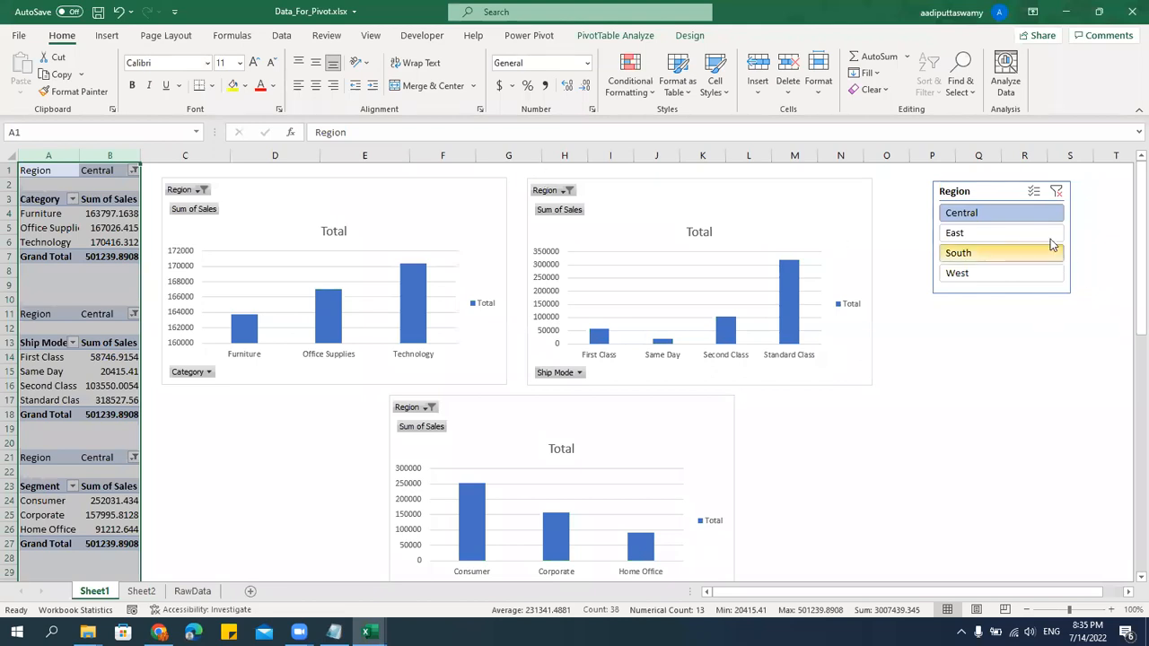
pyautogui.click(1012, 233)
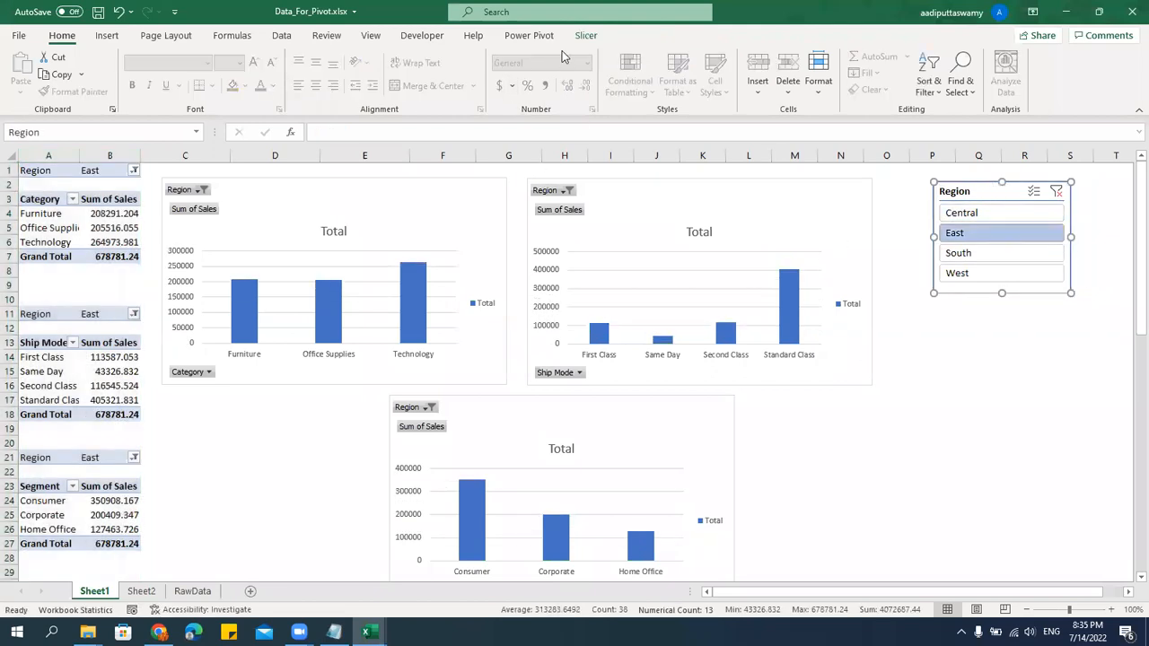
# Apply the dark orange slicer style to the Region slicer and filter it to South and then West.
pyautogui.click(586, 36)
pyautogui.click(438, 87)
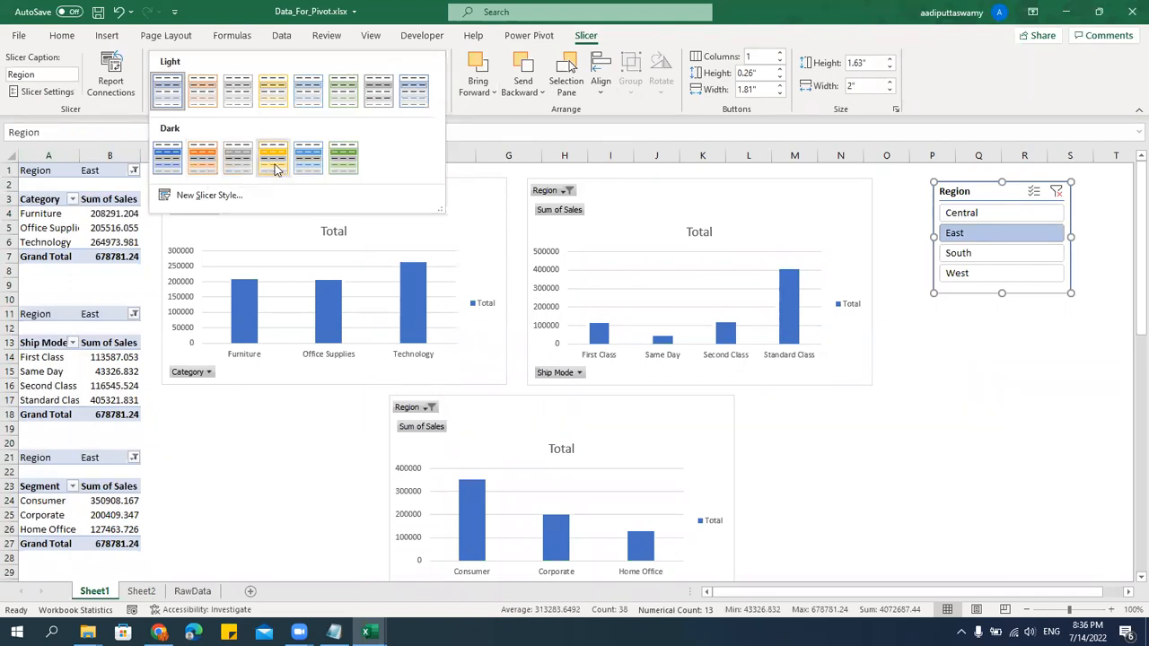
pyautogui.click(204, 158)
pyautogui.click(983, 254)
pyautogui.click(984, 273)
pyautogui.click(985, 359)
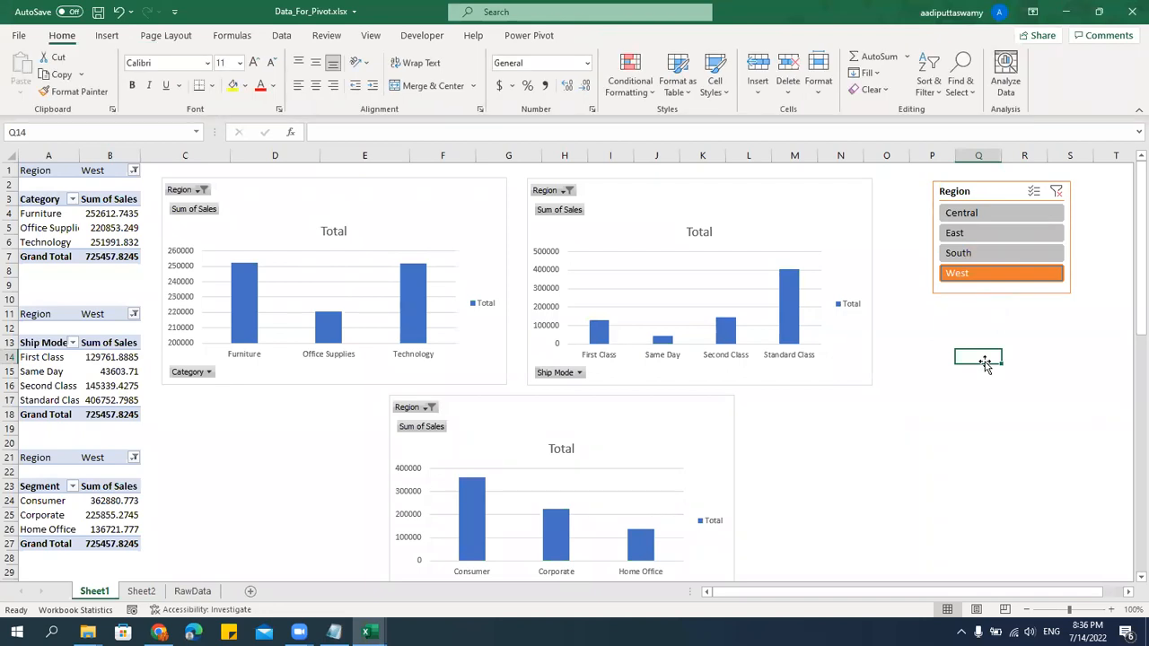
# Move the Region slicer closer to the ship mode chart.
pyautogui.click(114, 229)
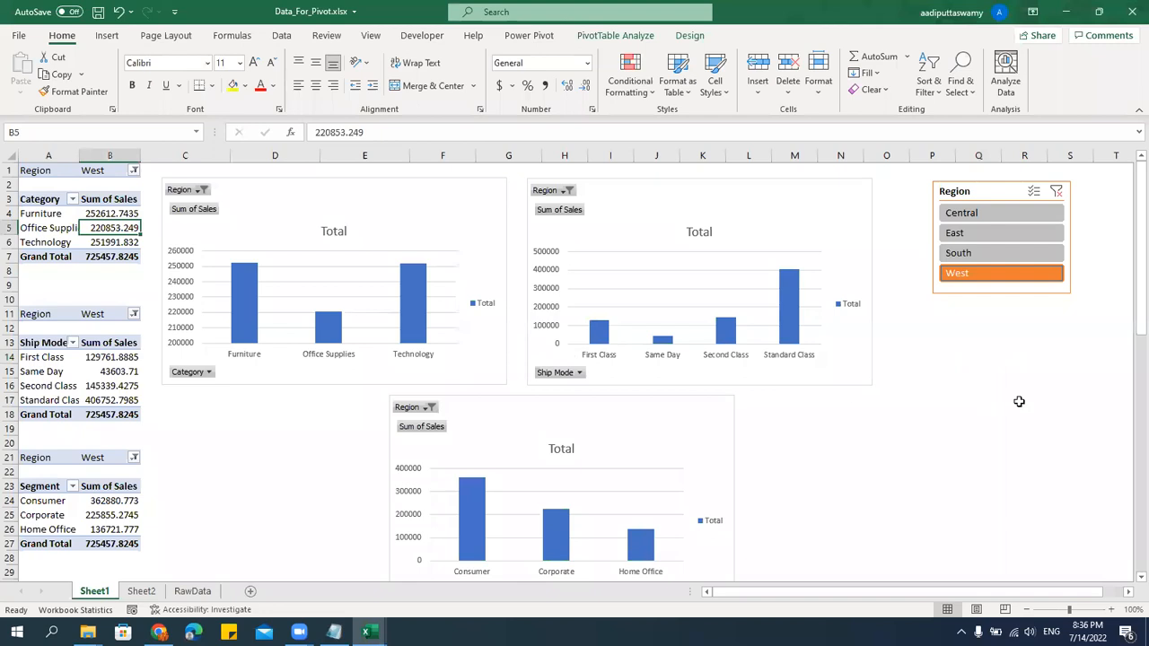
pyautogui.click(1066, 373)
pyautogui.moveTo(990, 187); pyautogui.dragTo(939, 185)
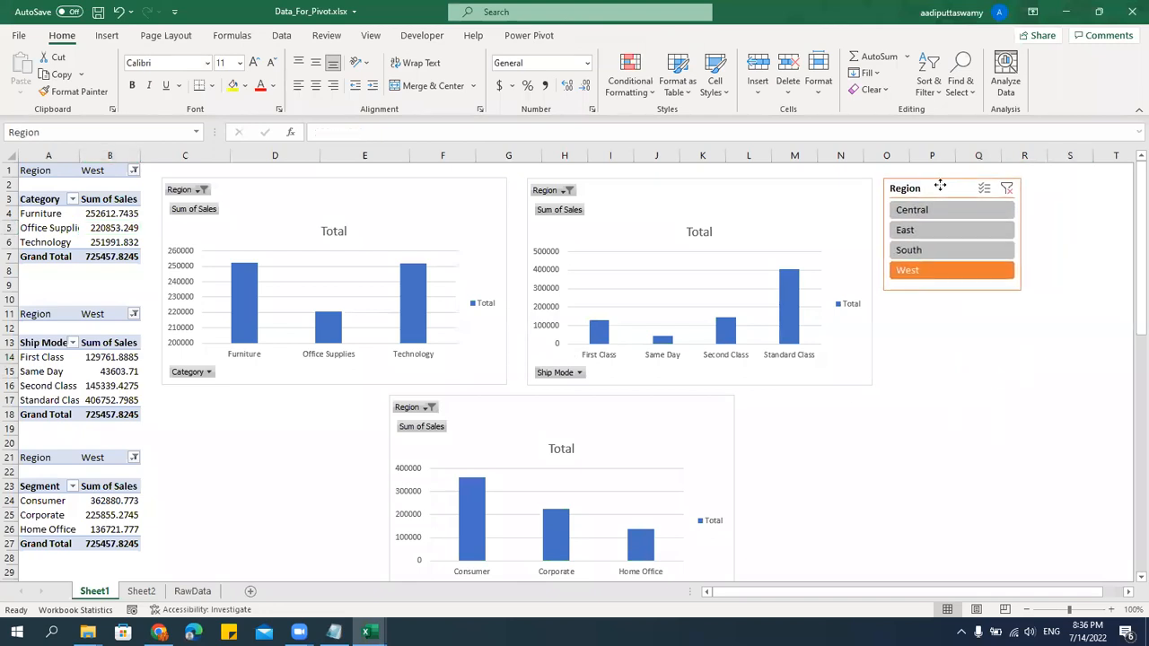
pyautogui.click(976, 359)
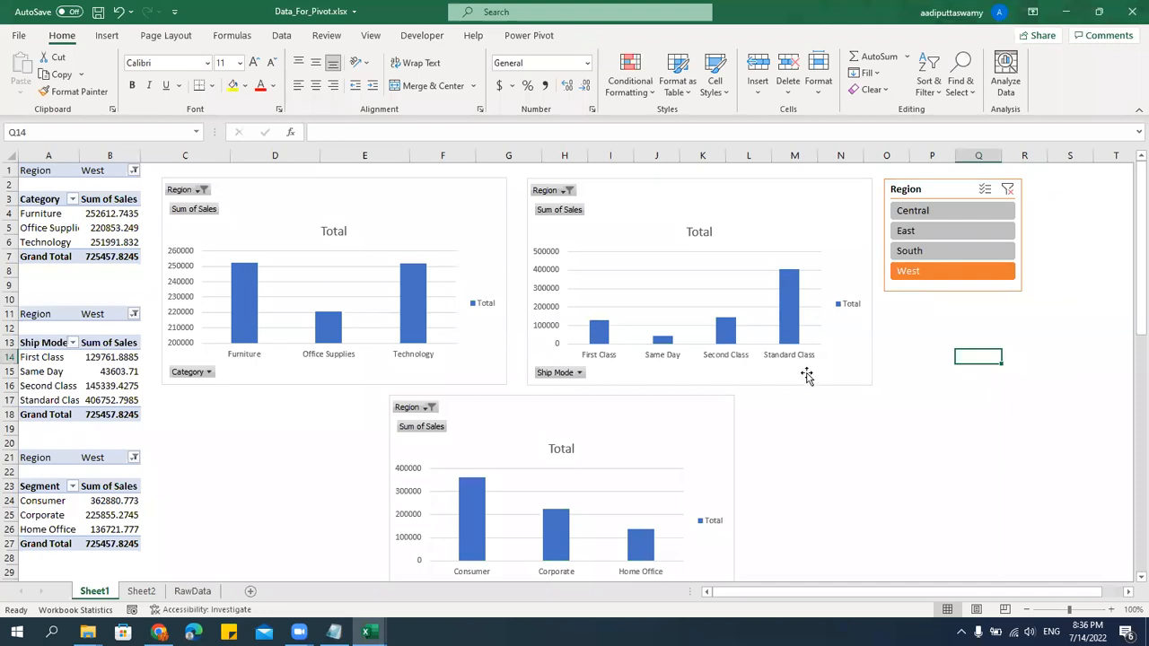
# Insert a State slicer for the category pivot table and place it directly below the Region slicer.
pyautogui.click(113, 229)
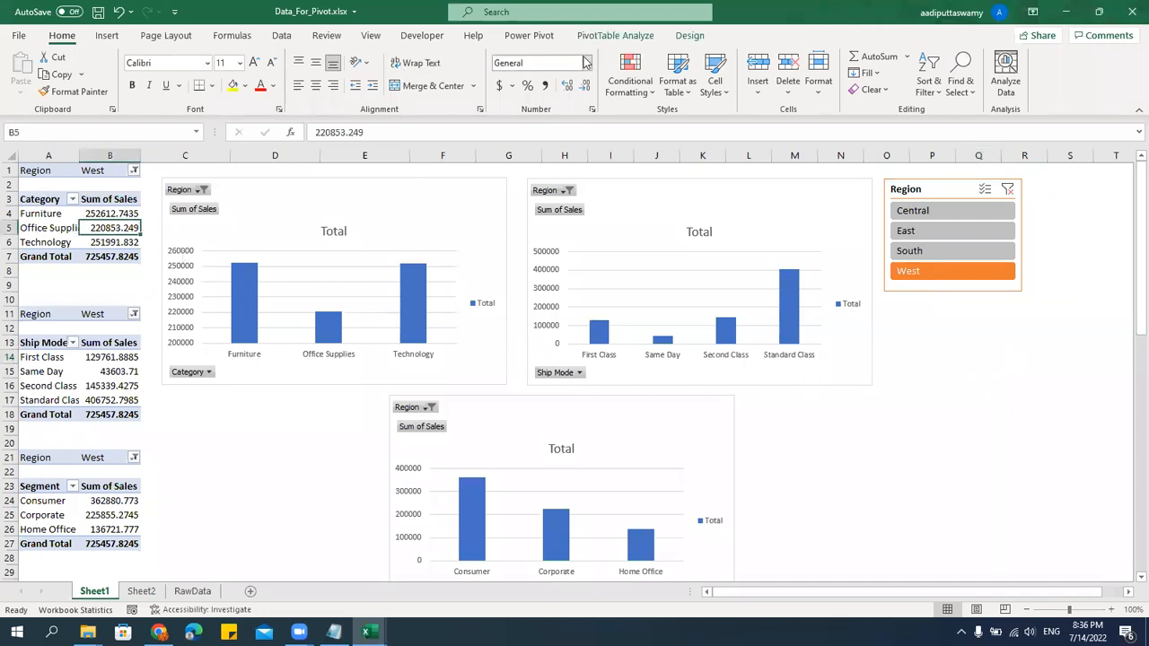
pyautogui.click(610, 36)
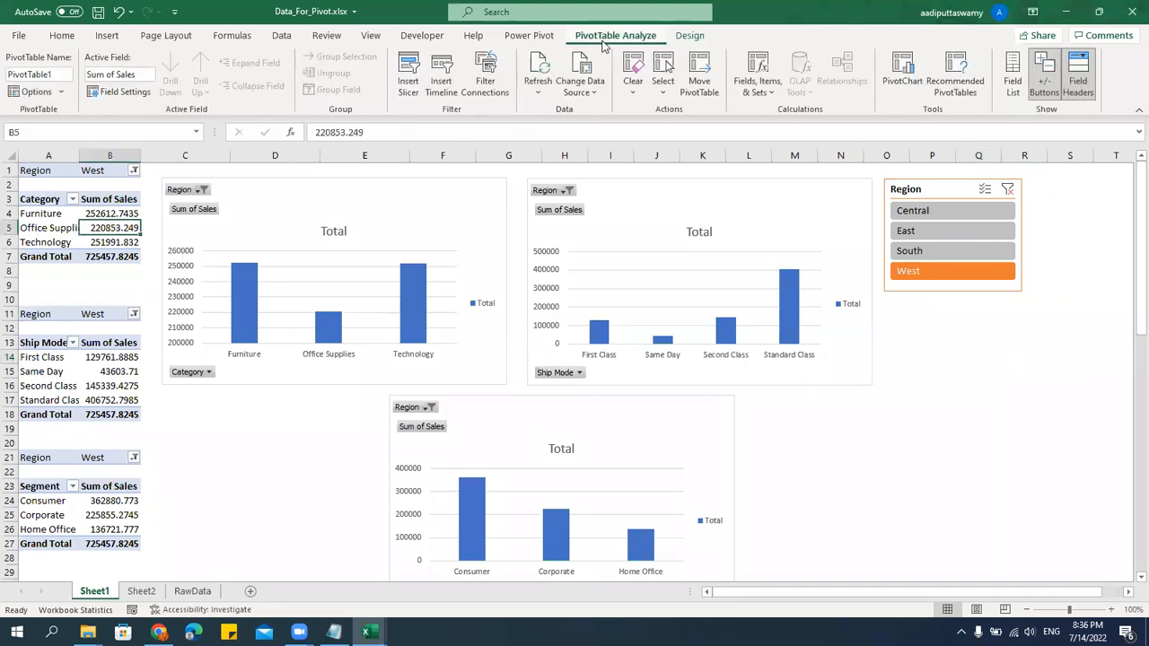
pyautogui.click(409, 85)
pyautogui.scroll(-2, 749, 354)
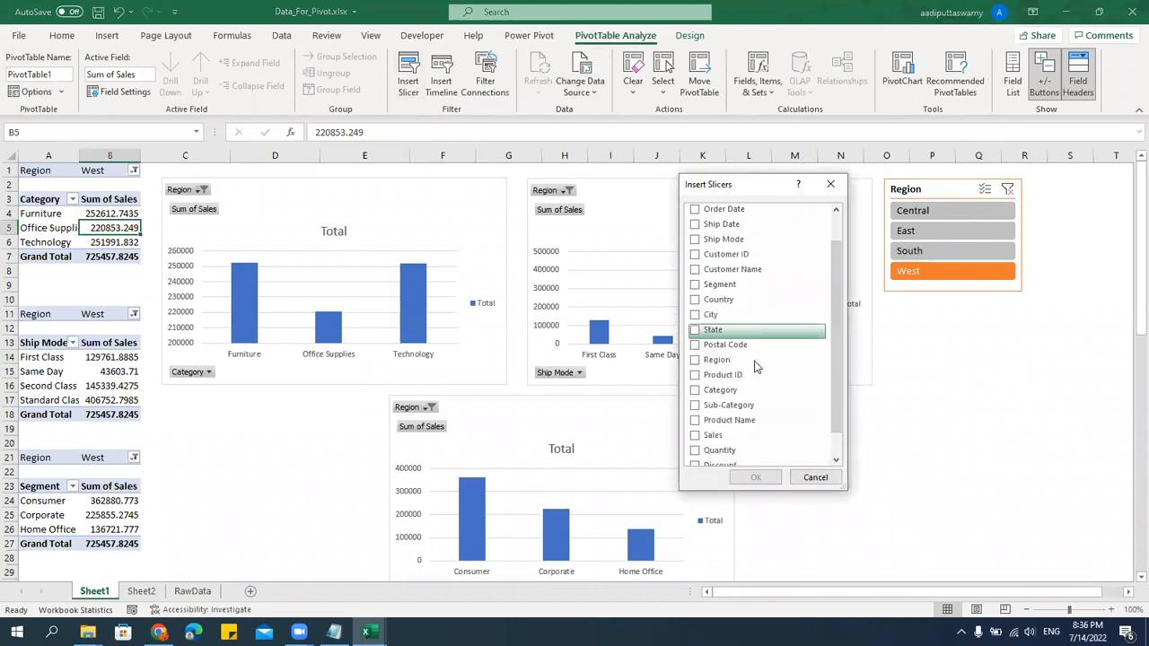
pyautogui.scroll(-1, 758, 386)
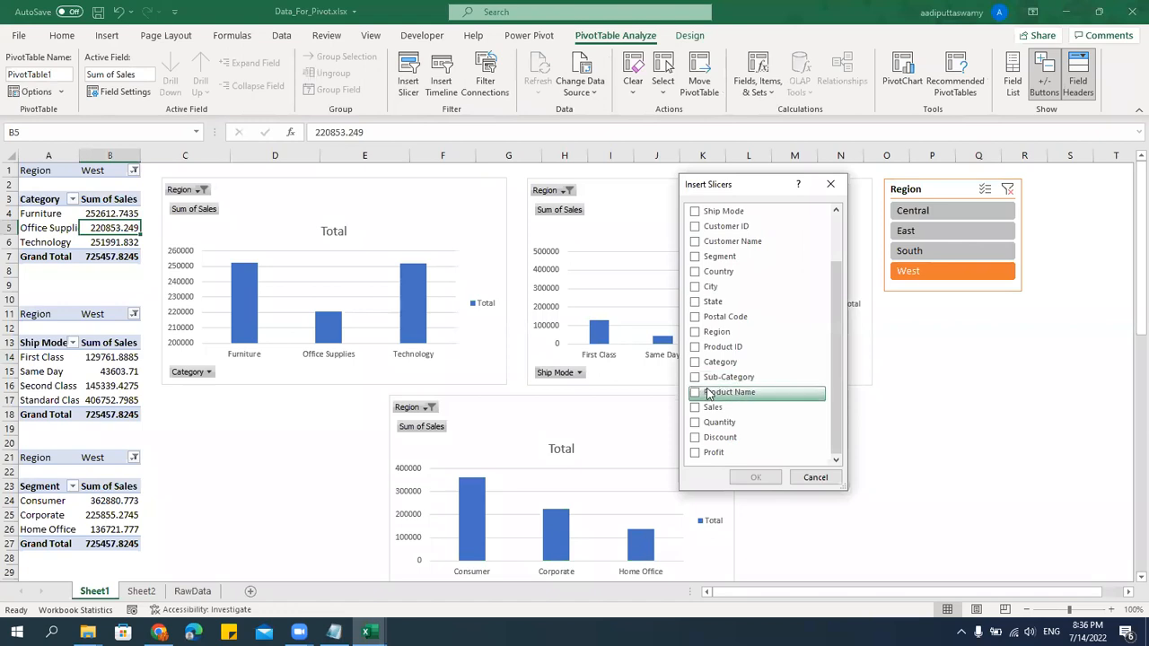
pyautogui.moveTo(837, 377); pyautogui.dragTo(817, 332)
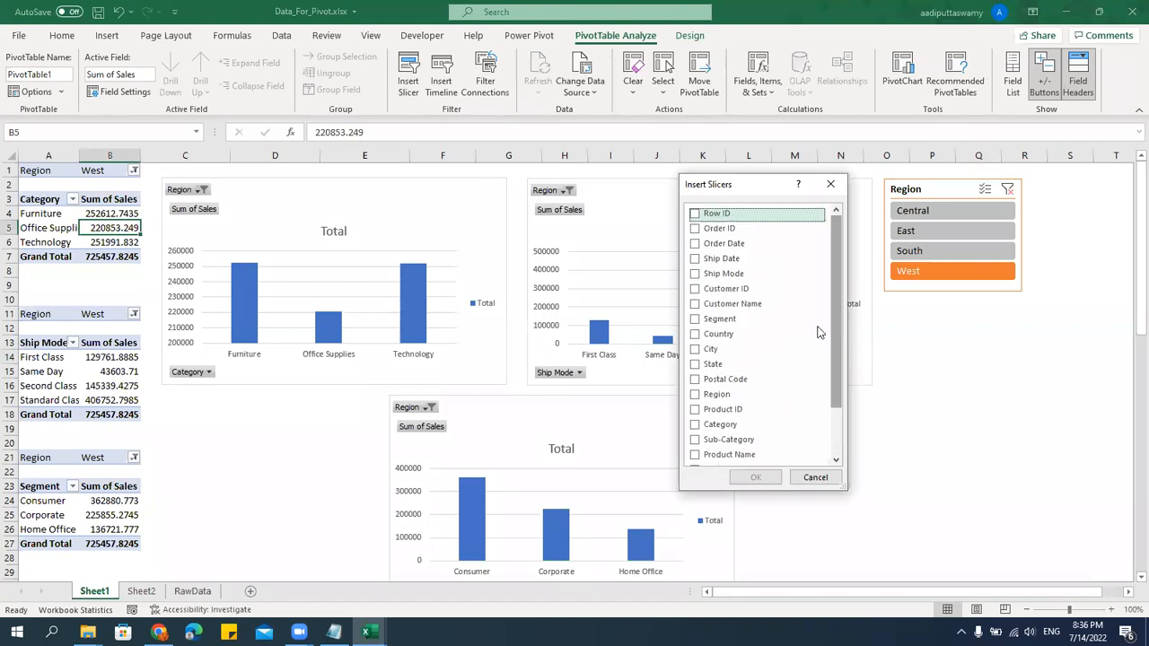
pyautogui.click(696, 373)
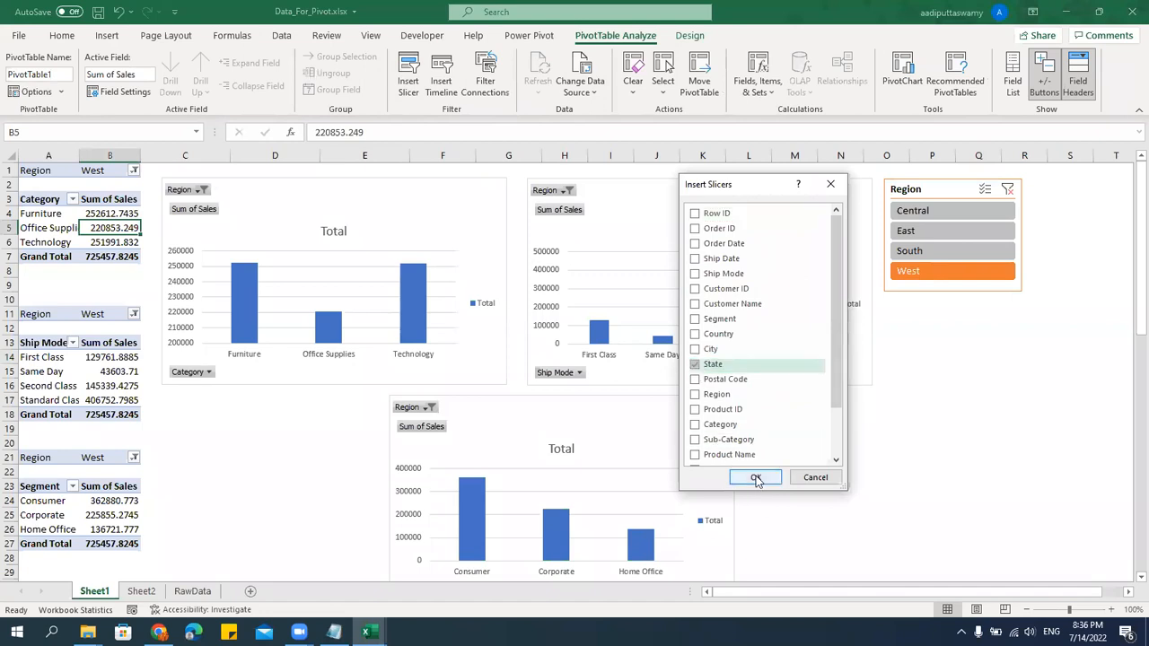
pyautogui.click(755, 477)
pyautogui.moveTo(587, 292); pyautogui.dragTo(956, 316)
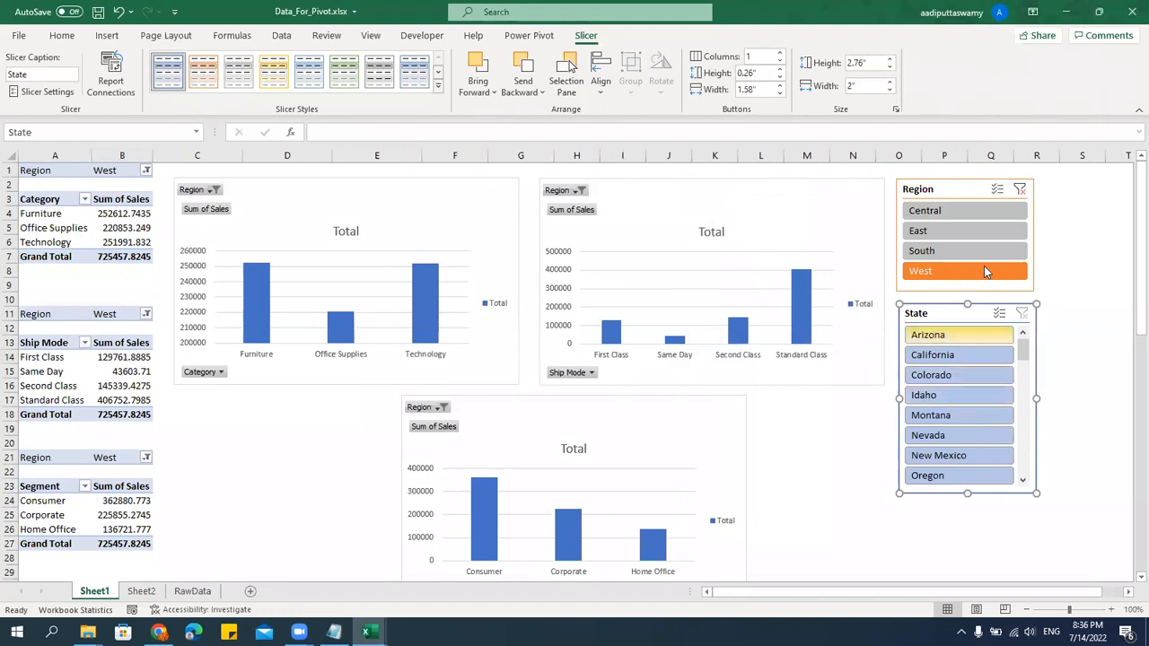
# Filter the Region slicer to Central and step the State slicer through Illinois, Indiana, Iowa and Kansas.
pyautogui.click(950, 211)
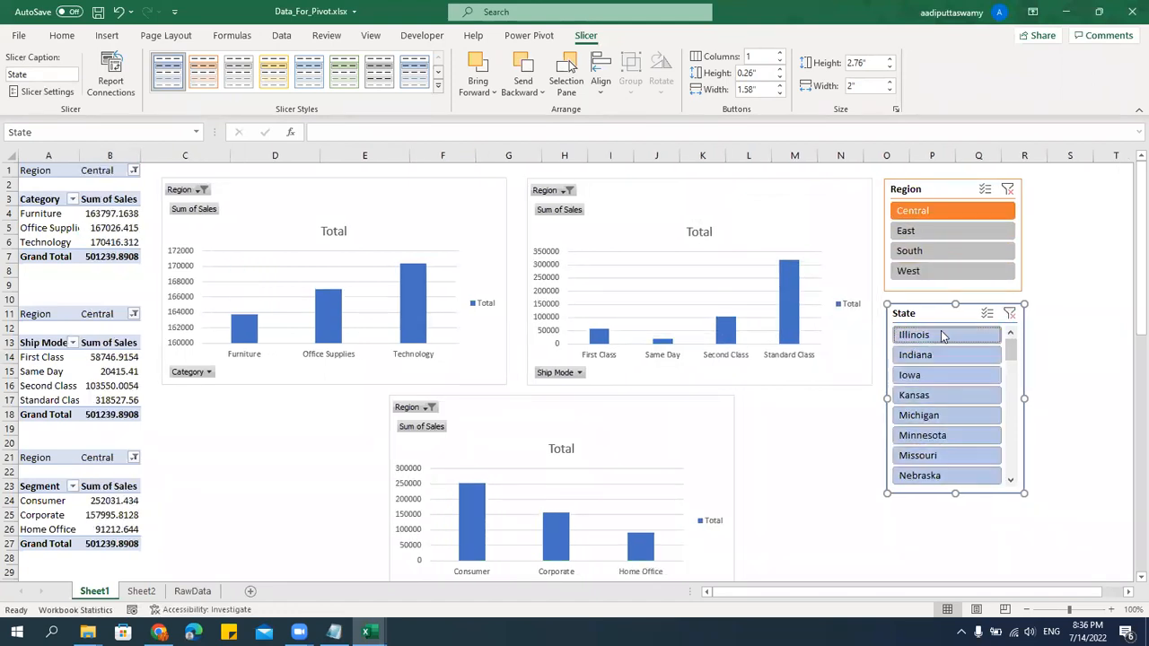
pyautogui.click(951, 337)
pyautogui.click(942, 354)
pyautogui.click(939, 375)
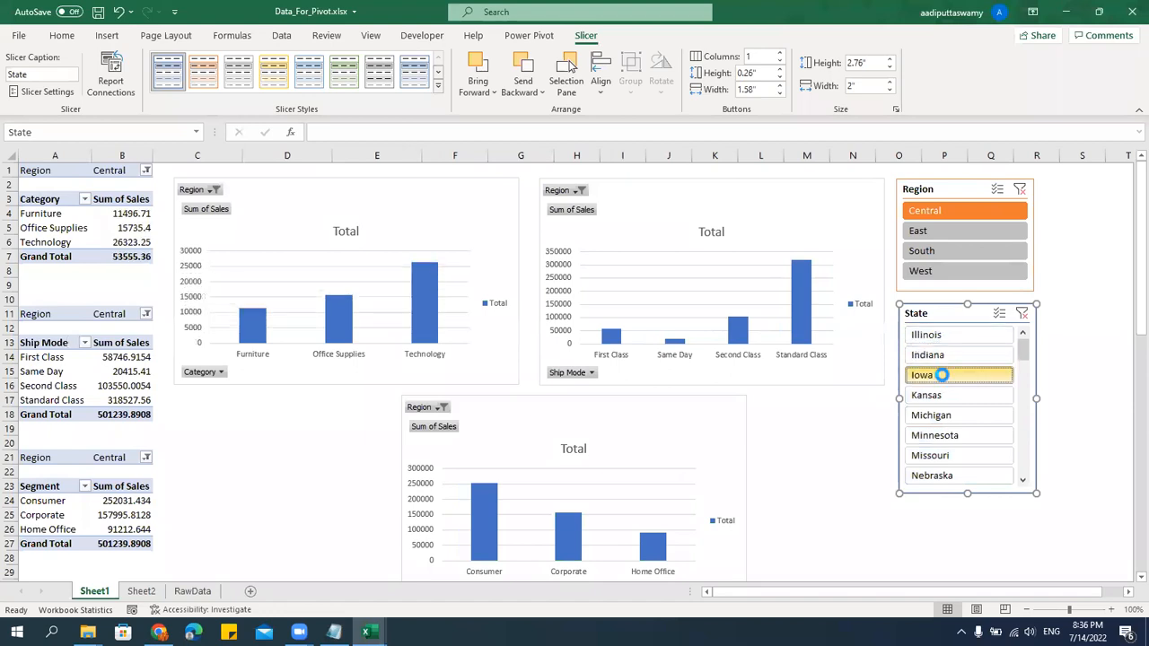
pyautogui.click(952, 396)
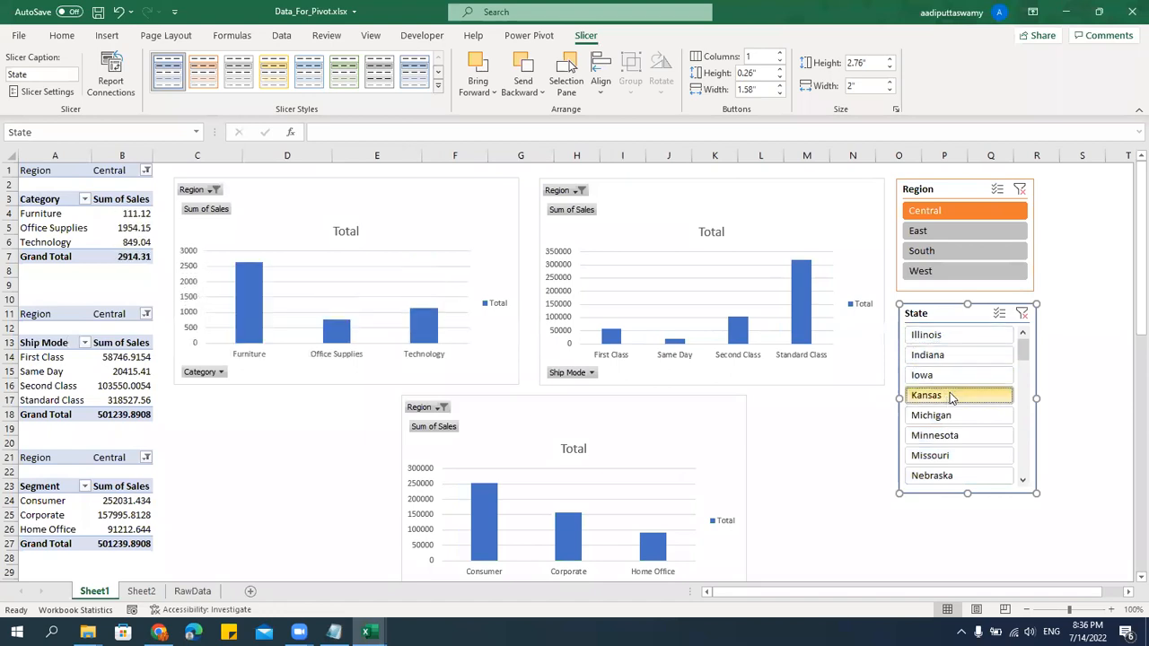
# Connect the State slicer to PivotTable2 and PivotTable3 in addition to PivotTable1.
pyautogui.rightClick(947, 313)
pyautogui.click(983, 432)
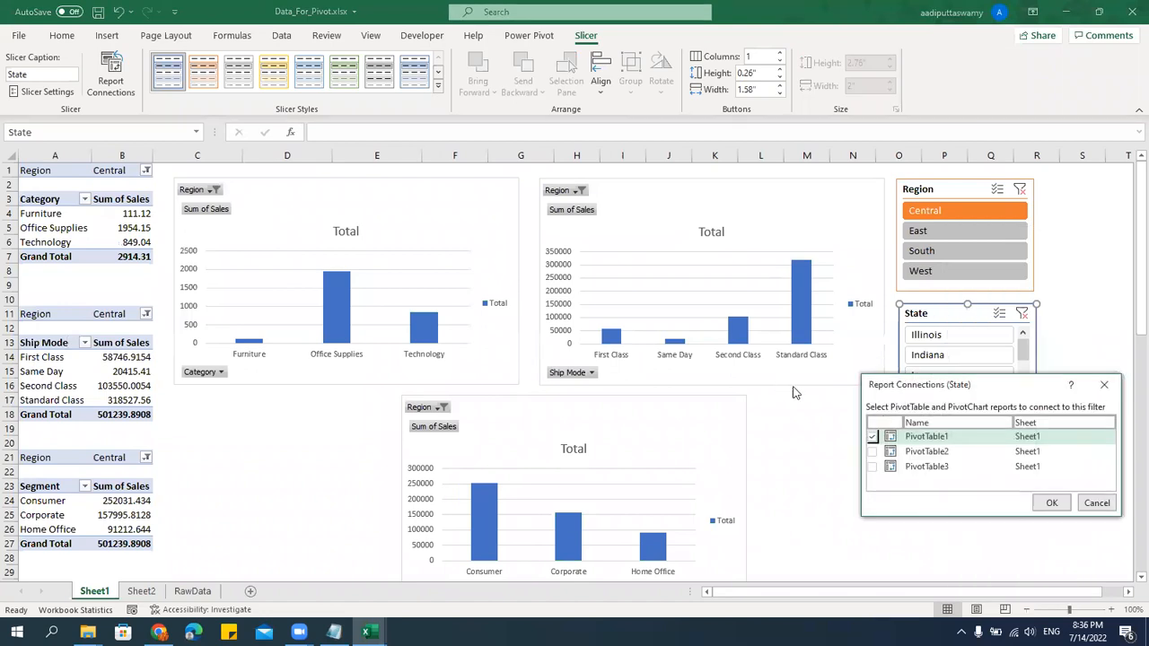
pyautogui.click(872, 451)
pyautogui.click(871, 467)
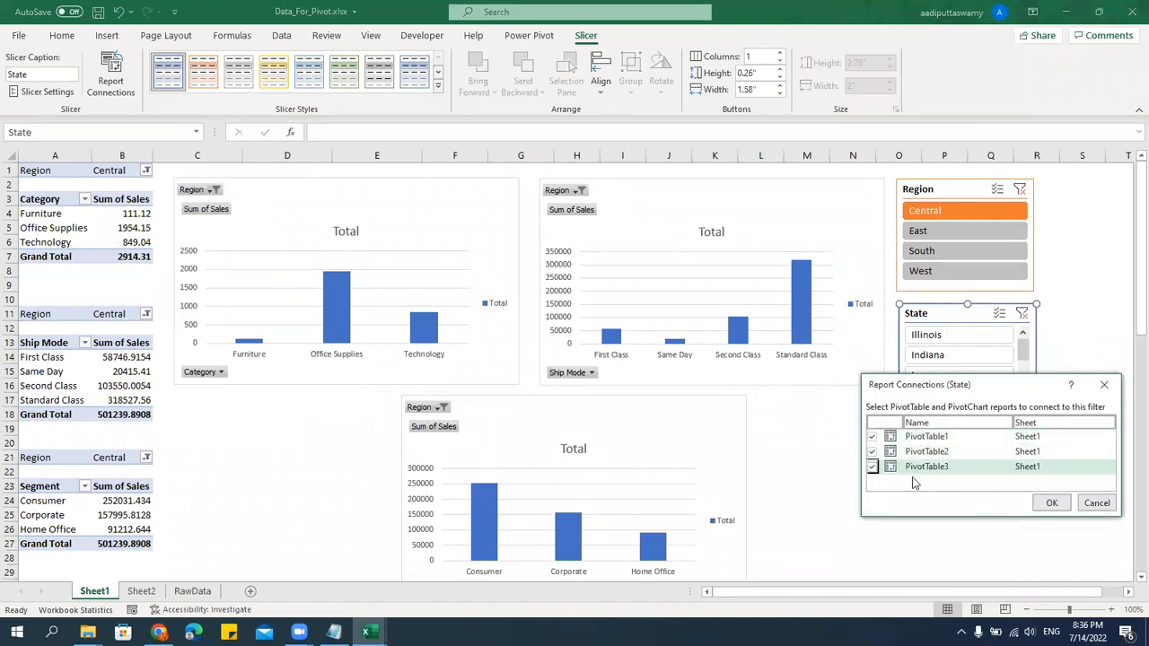
pyautogui.click(1050, 503)
# Switch the State slicer through Missouri and Indiana, ending on Illinois.
pyautogui.click(965, 455)
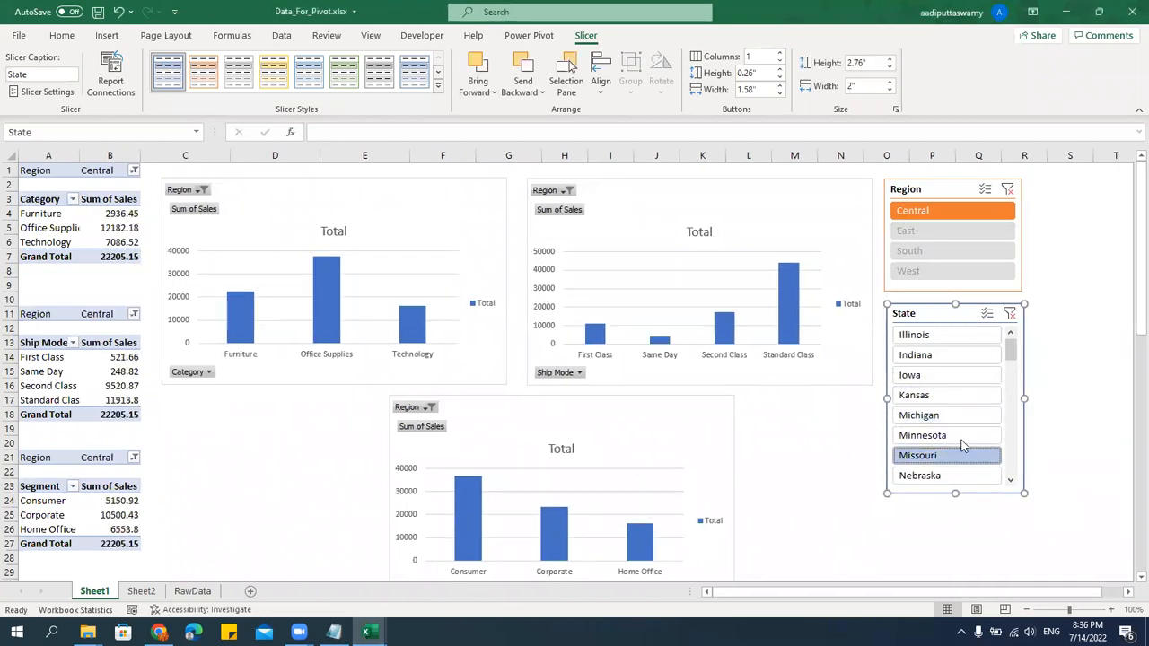
pyautogui.click(947, 356)
pyautogui.click(943, 335)
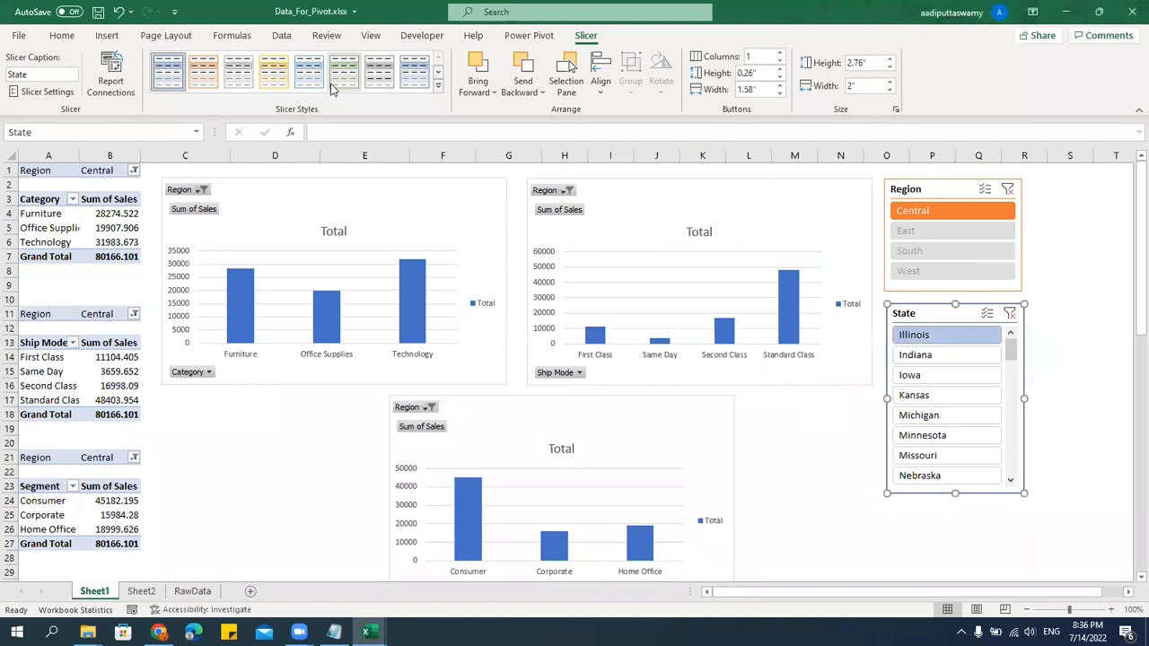
# Arrange the Region slicer's buttons in 2 columns and resize the slicer wider and shorter to fit them.
pyautogui.click(939, 196)
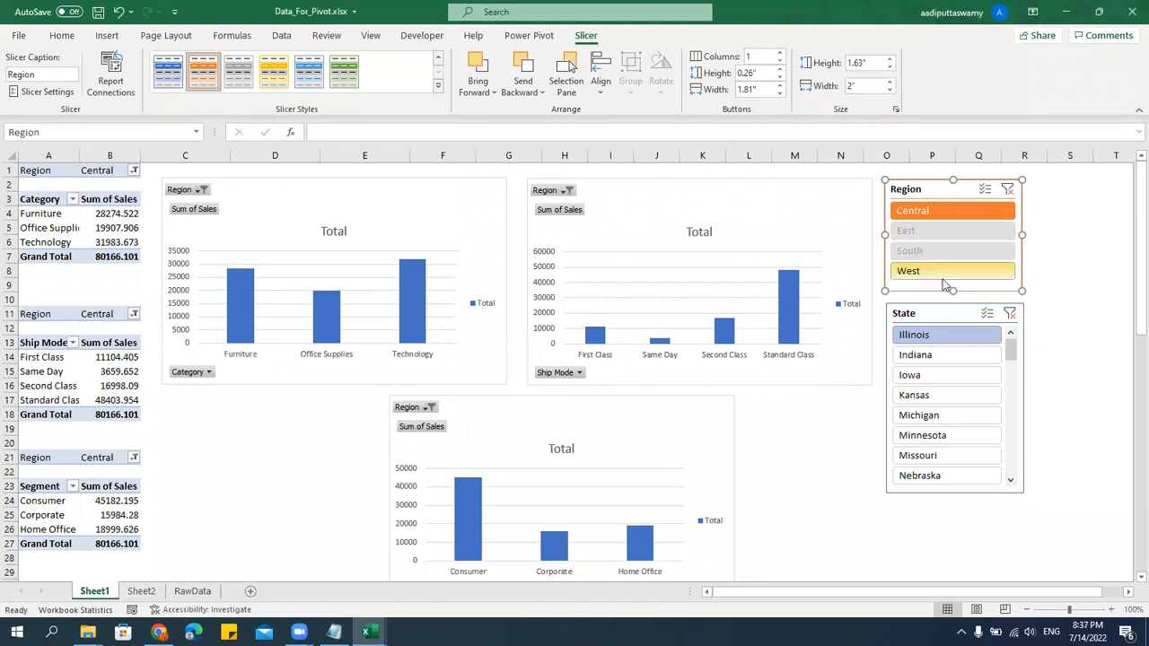
pyautogui.hotkey('shift', 'Tab')
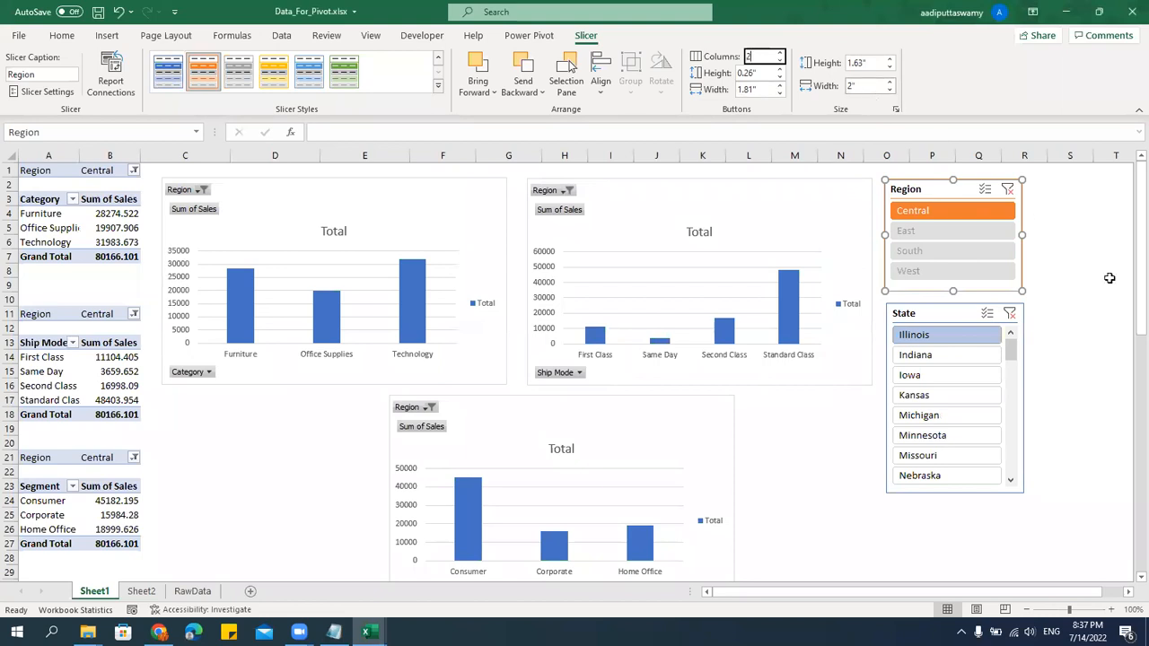
pyautogui.click(1078, 255)
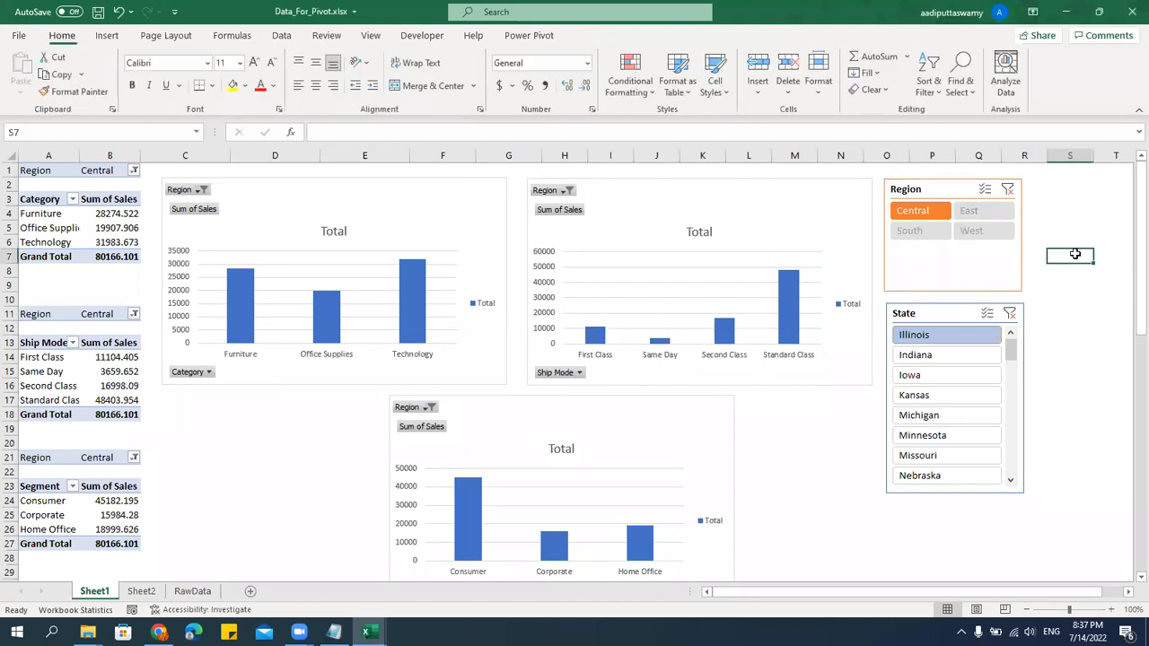
pyautogui.click(1027, 287)
pyautogui.click(1013, 287)
pyautogui.moveTo(1018, 289); pyautogui.dragTo(1048, 246)
# Switch the two-column Region slicer between regions, including South, and end on Central.
pyautogui.click(938, 232)
pyautogui.click(995, 211)
pyautogui.click(983, 231)
pyautogui.click(905, 231)
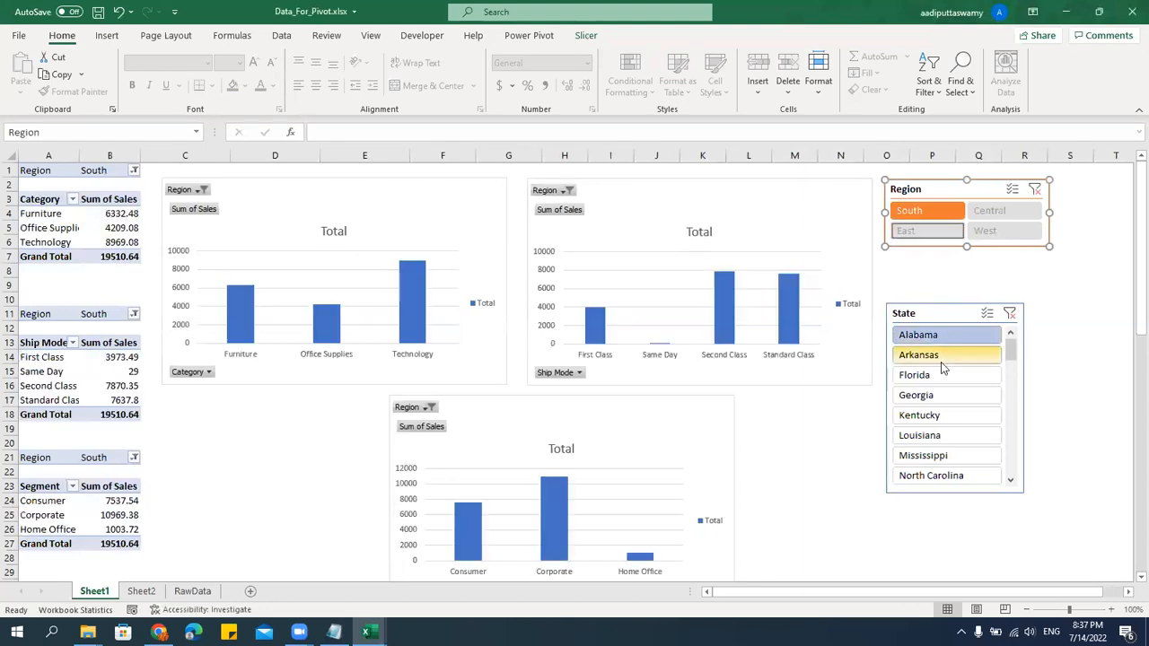
pyautogui.click(987, 212)
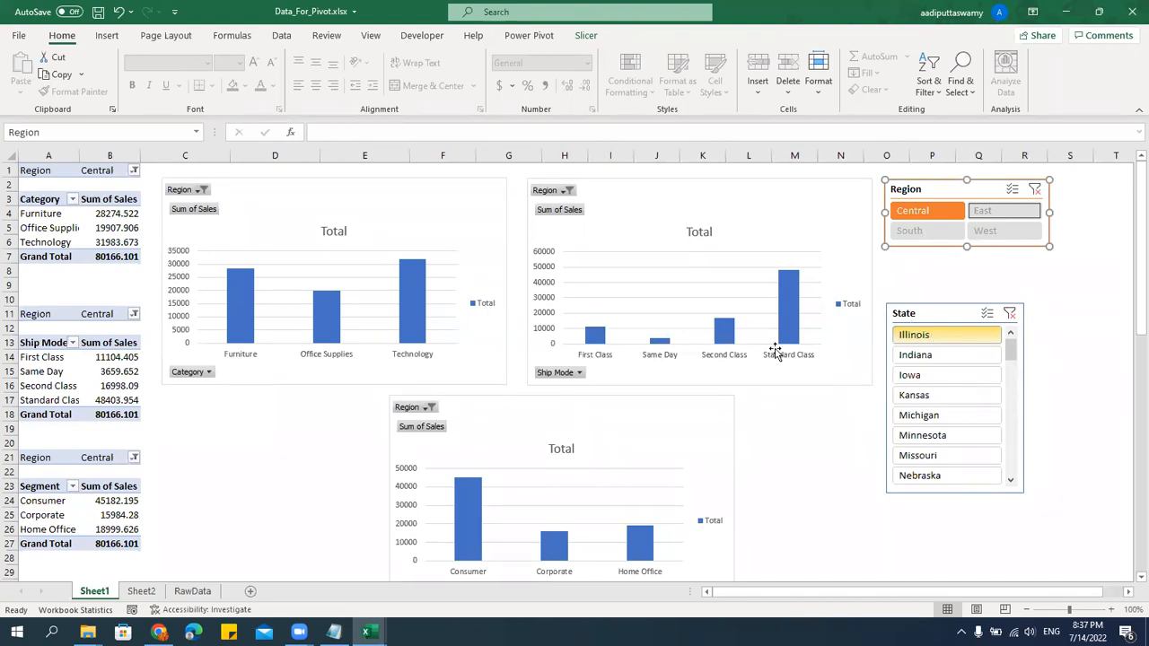
# Switch to the Dashboard.xlsx workbook and filter the Month slicer on Dashboard3 to Aug.
pyautogui.moveTo(367, 632)
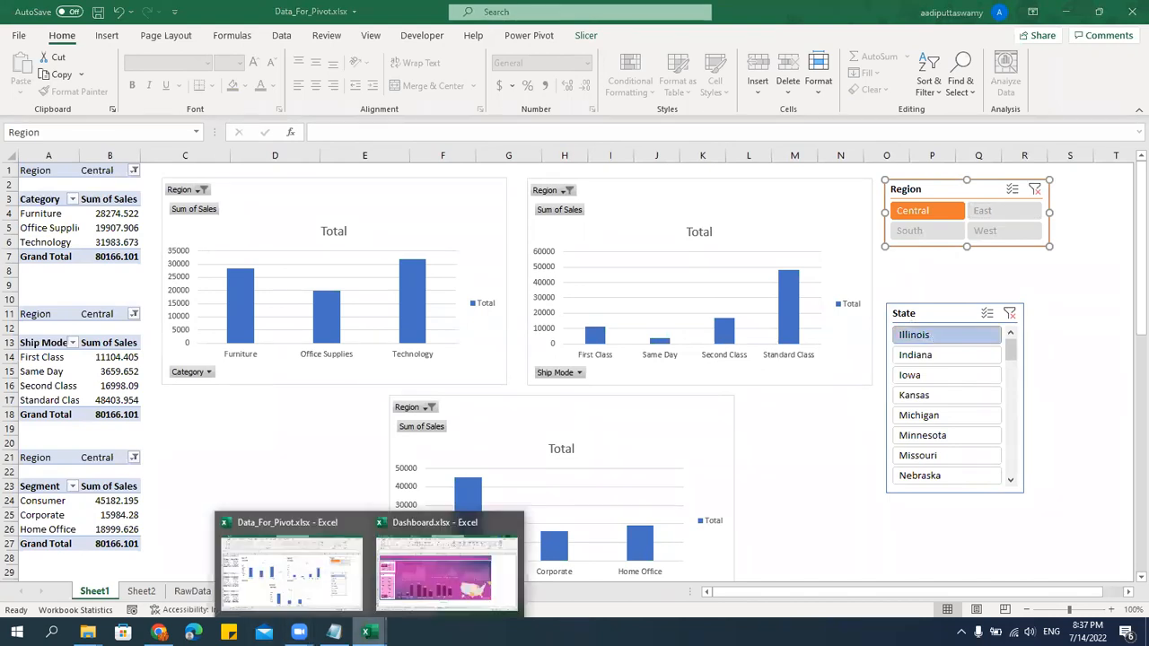
pyautogui.click(424, 572)
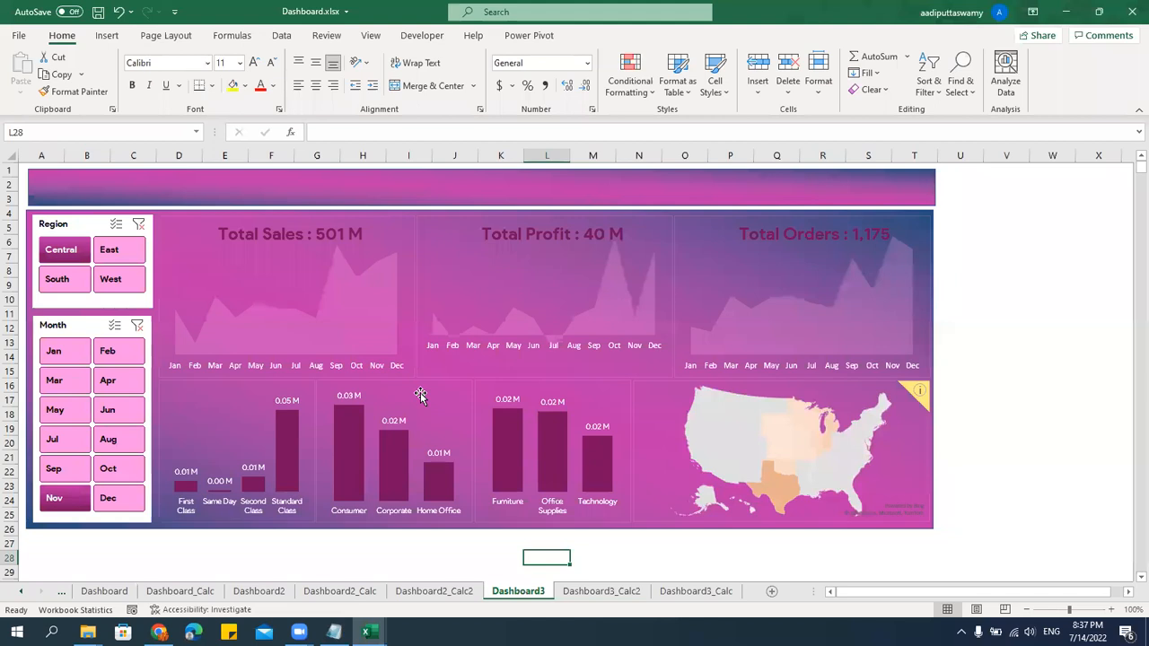
pyautogui.click(115, 443)
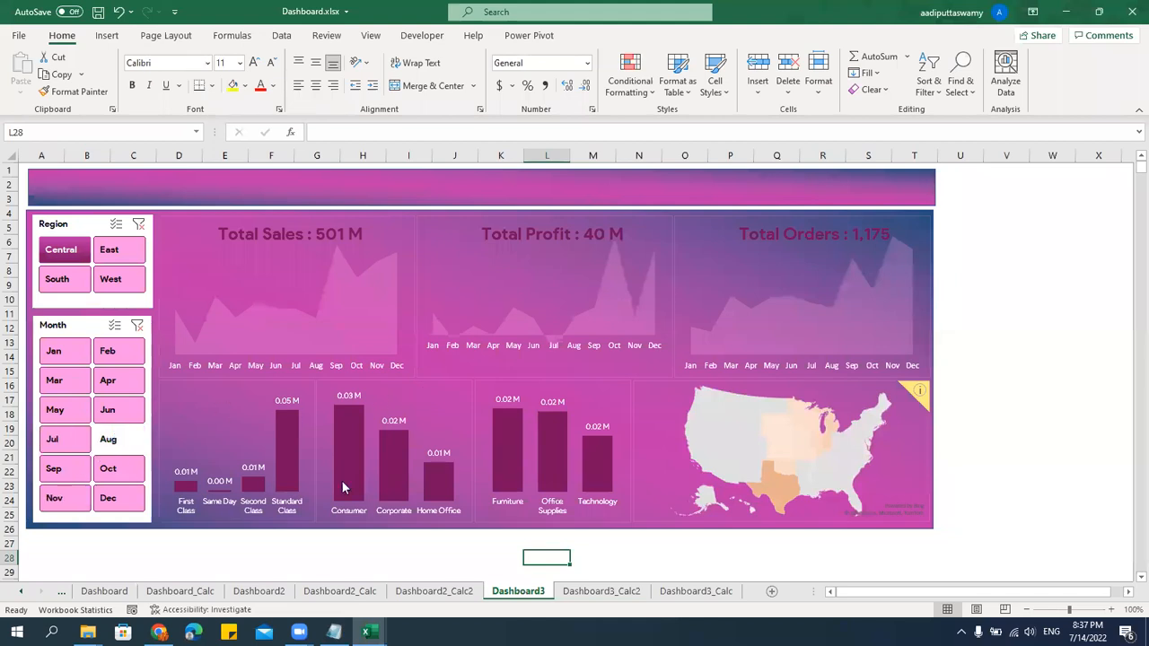
pyautogui.click(976, 347)
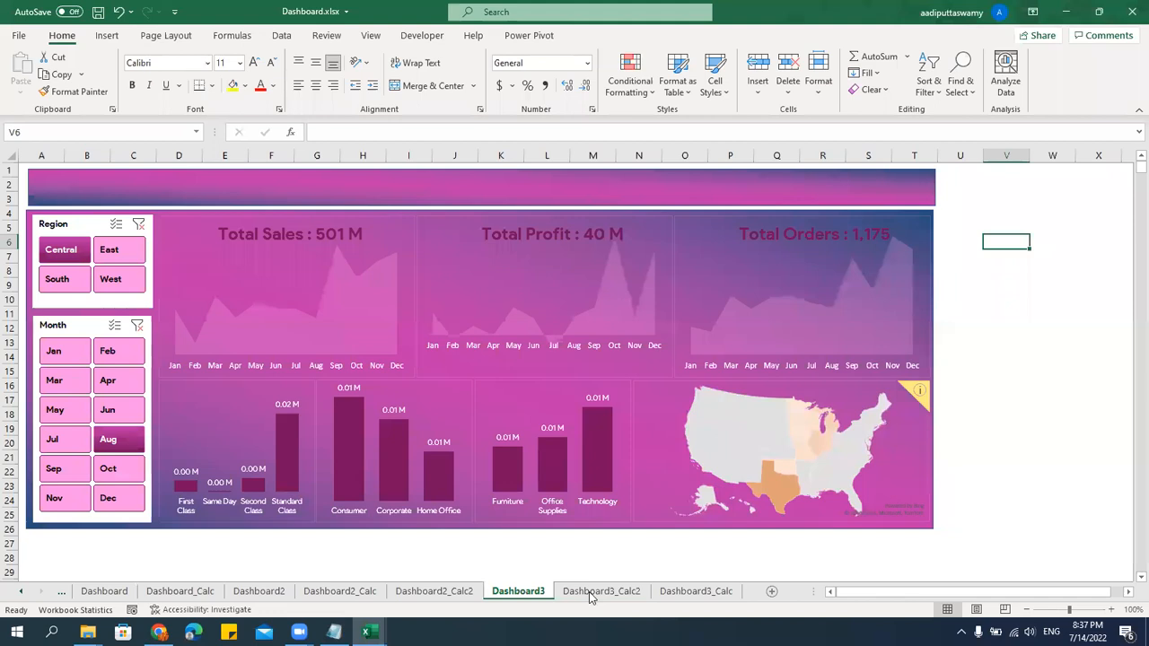
# Examine the Dashboard2 and Dashboard sheets and the source records on the Data sheet.
pyautogui.click(263, 592)
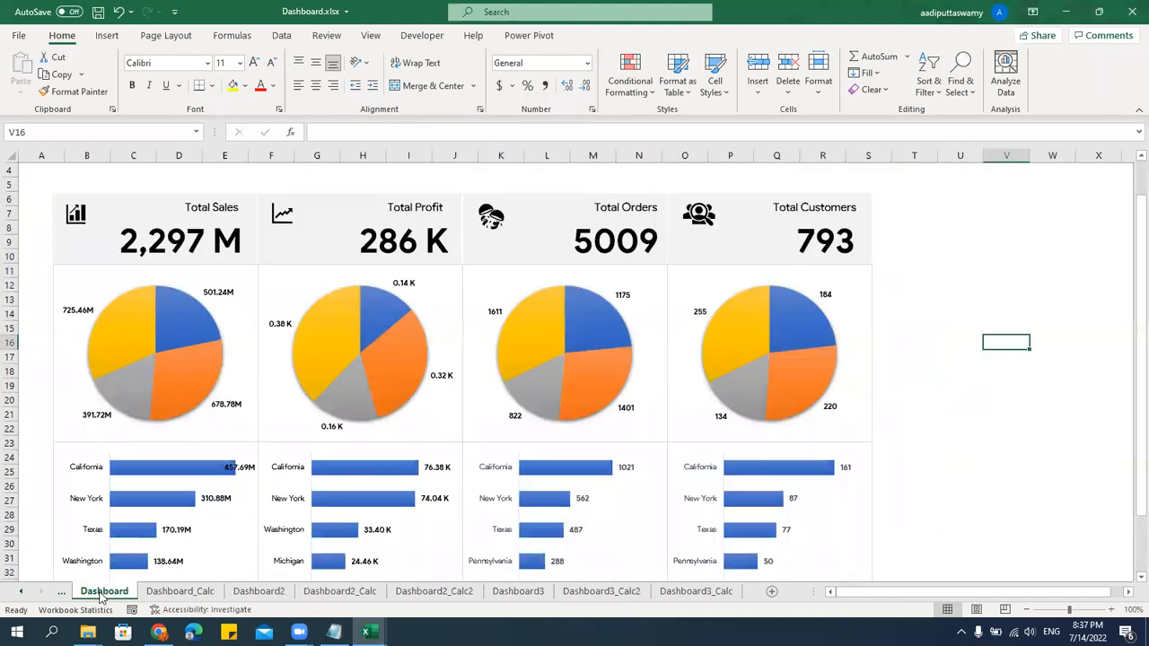
pyautogui.scroll(-2, 479, 377)
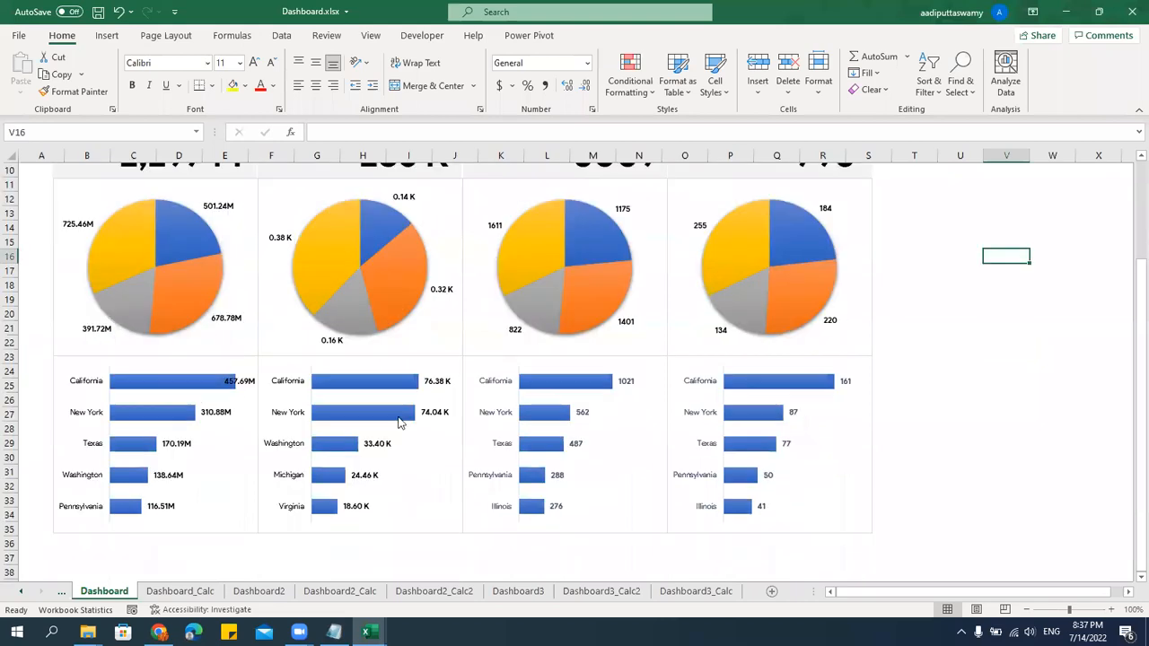
pyautogui.click(24, 590)
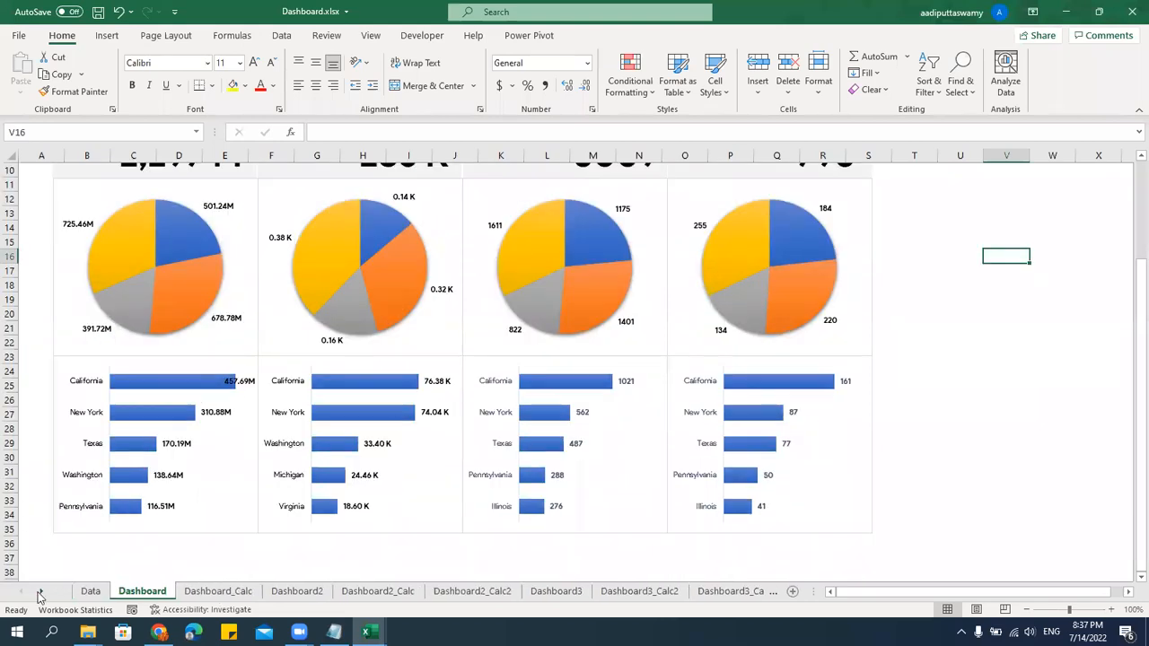
pyautogui.click(89, 591)
pyautogui.scroll(20, 417, 366)
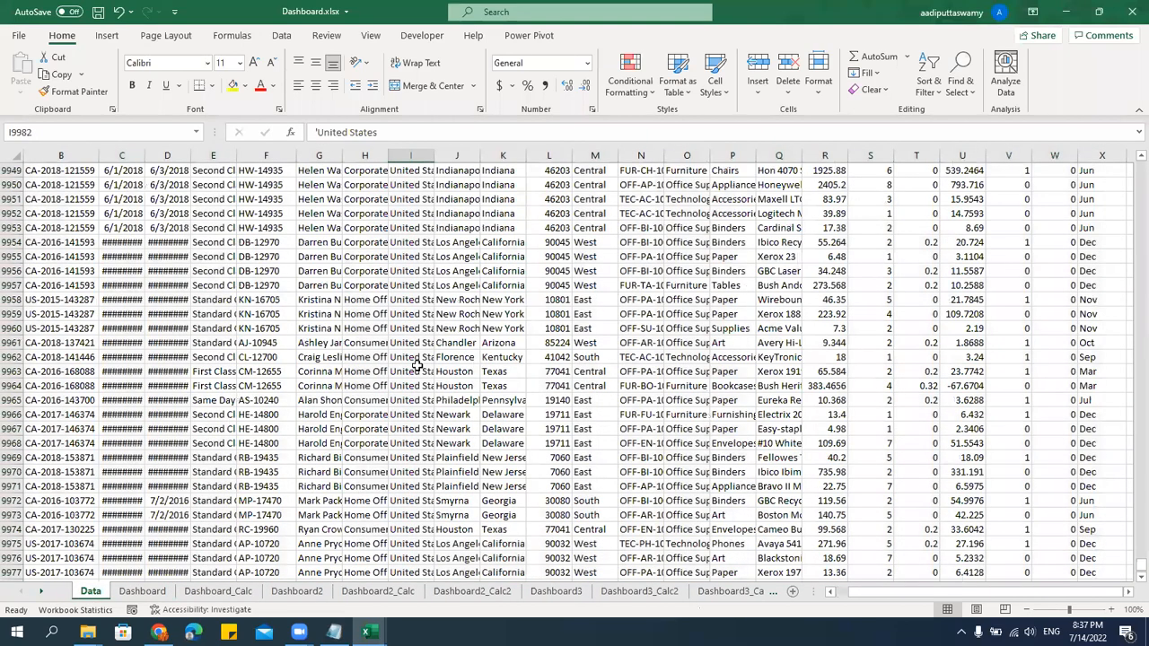
pyautogui.moveTo(1140, 562); pyautogui.dragTo(1129, 89)
# Close the Dashboard.xlsx workbook and save Data_For_Pivot.xlsx.
pyautogui.click(1131, 12)
pyautogui.click(571, 332)
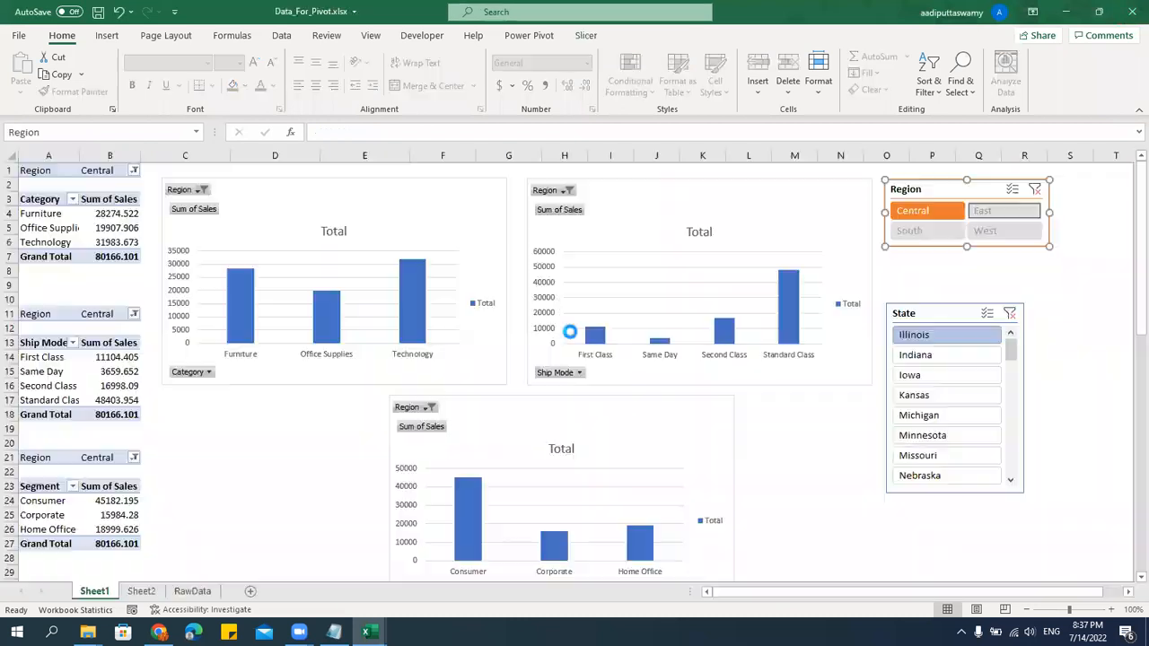
pyautogui.click(1069, 311)
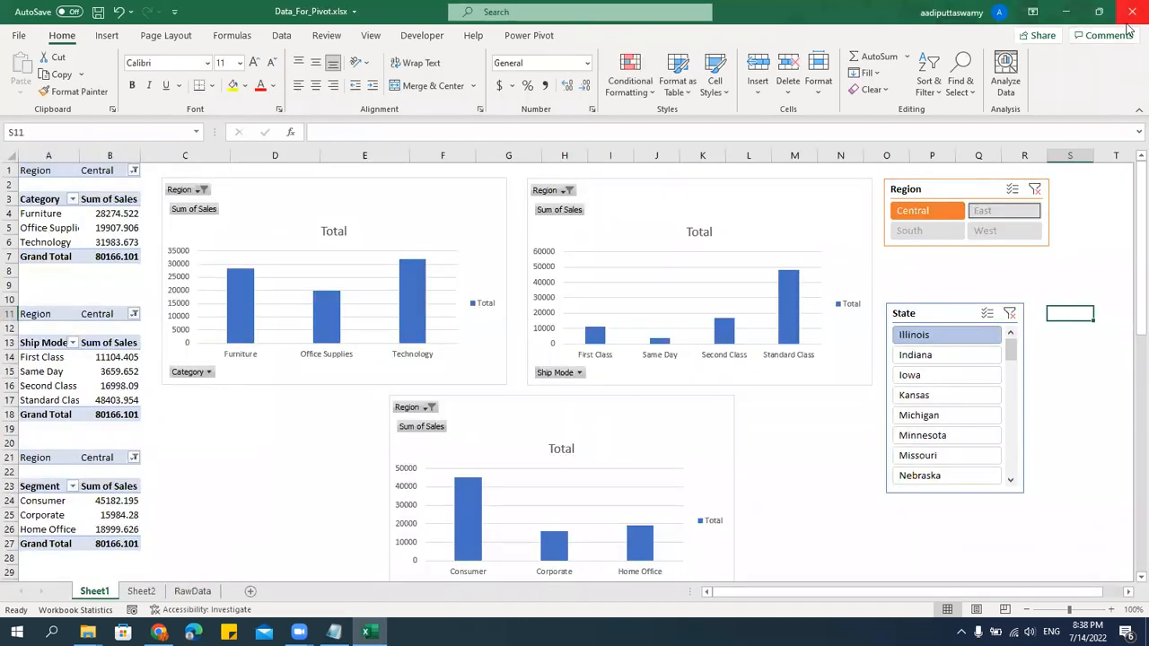
pyautogui.hotkey('ctrl', 's')
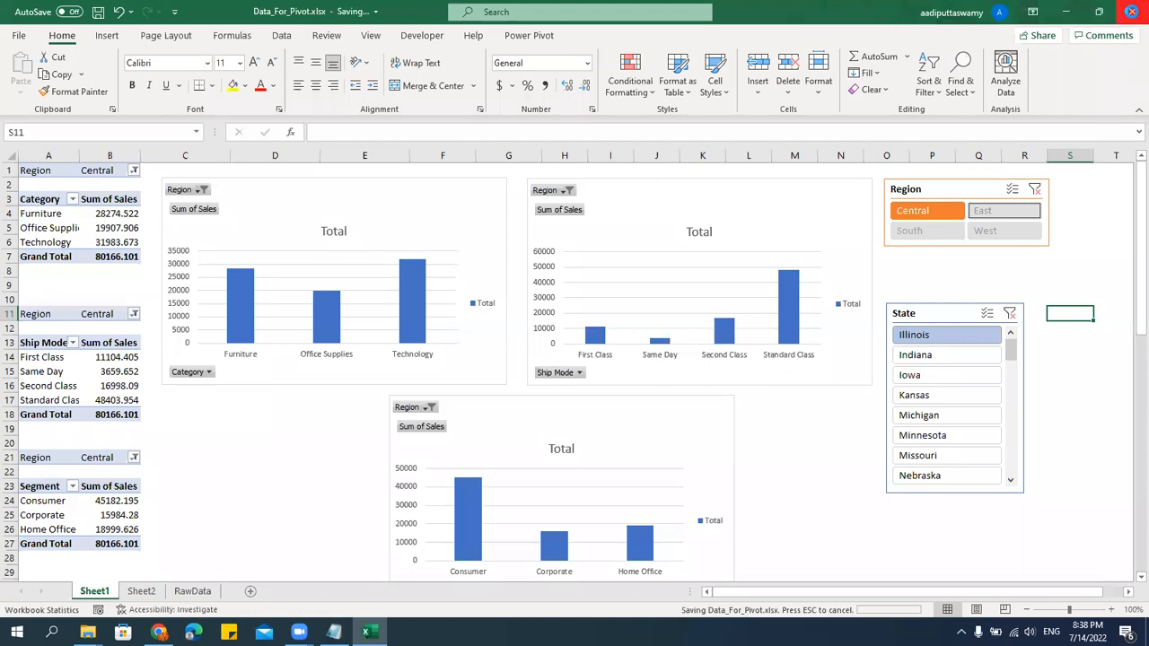
# Close the Data_For_Pivot.xlsx workbook and the dashboard training folder, and open Data_For_Pivot_Relationship.xlsx from the Pivot Table folder.
pyautogui.click(1129, 12)
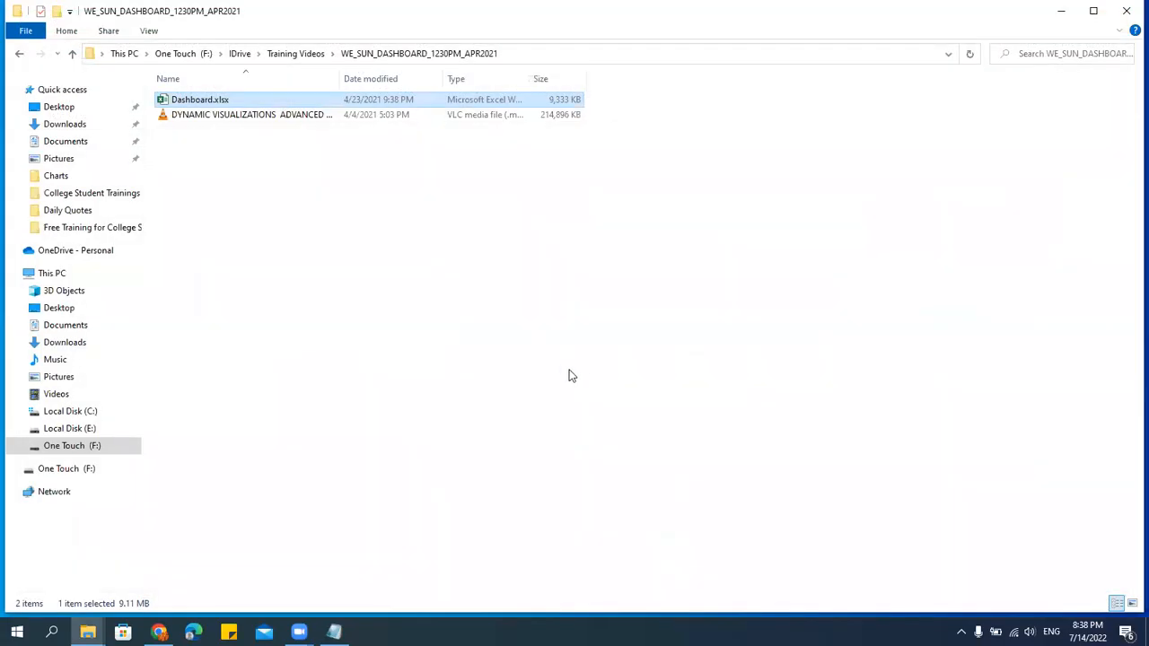
pyautogui.click(1126, 11)
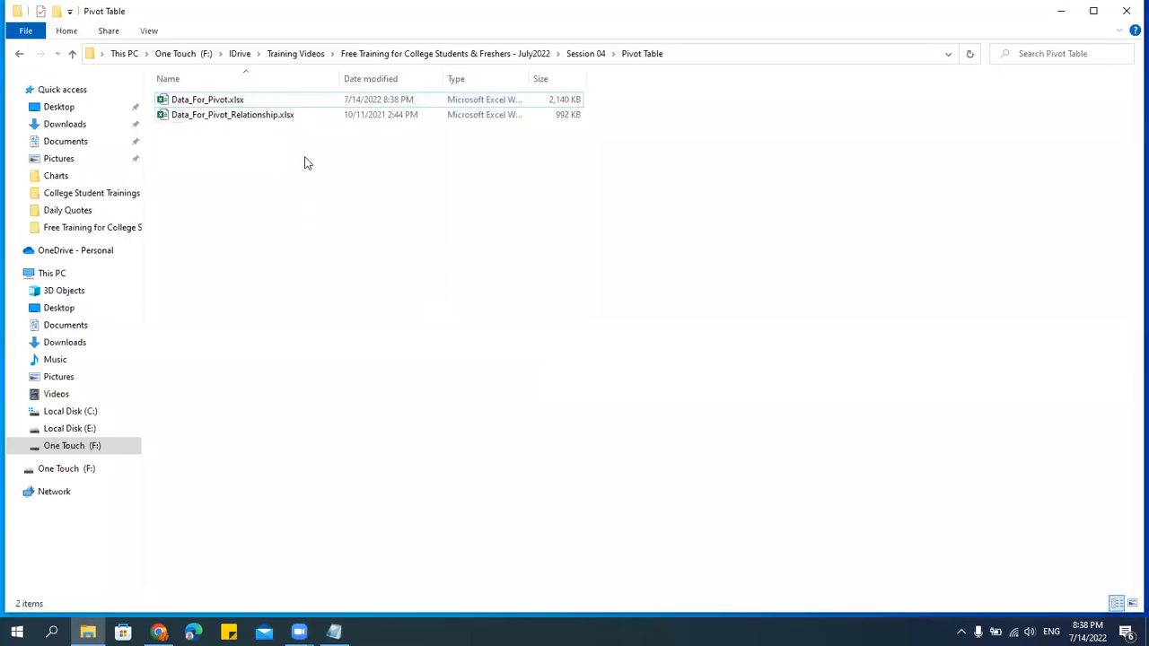
pyautogui.click(273, 119)
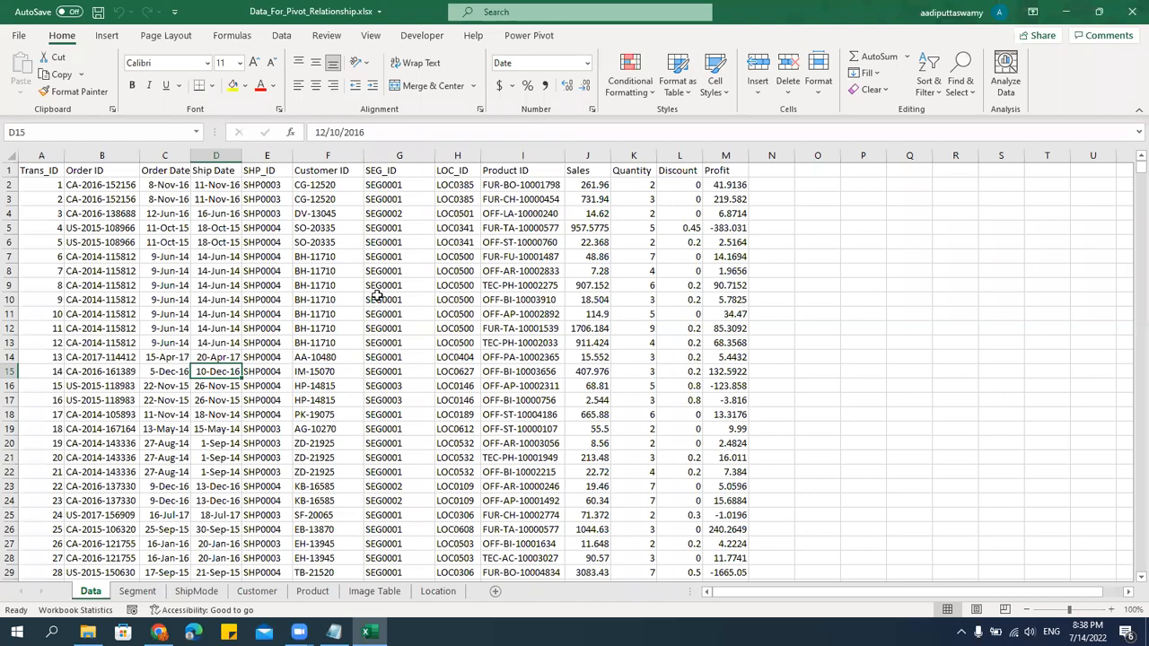
pyautogui.click(289, 15)
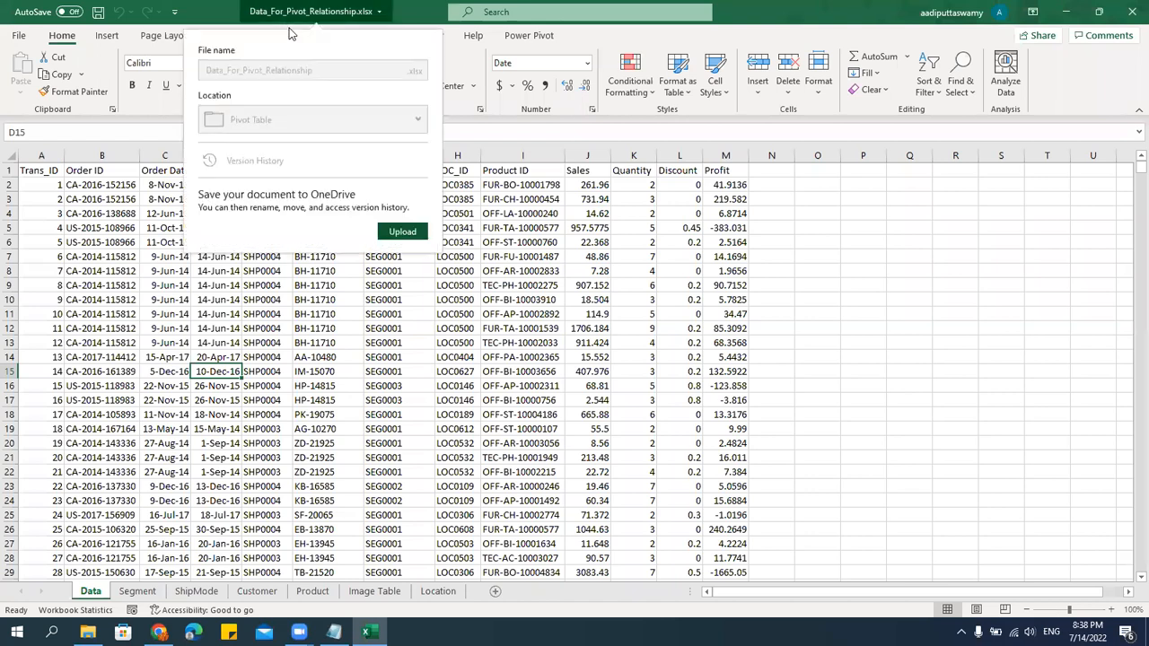
pyautogui.click(905, 348)
pyautogui.click(281, 36)
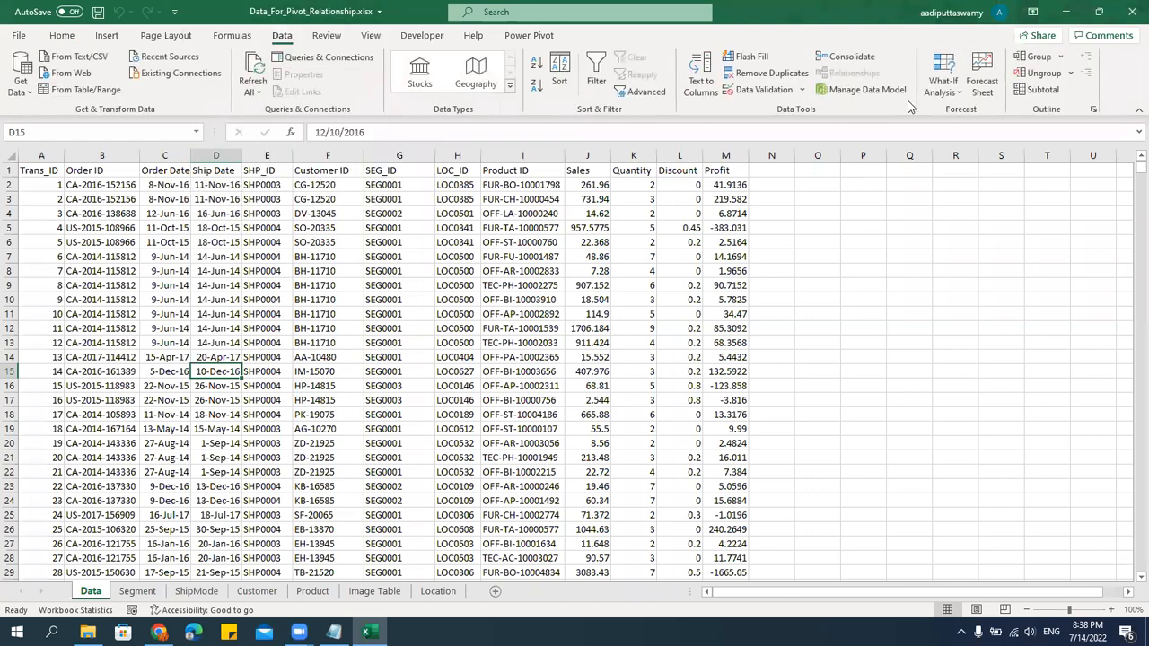
# Examine the ID columns on the Data sheet and the lookup sheets from Segment through Location.
pyautogui.click(494, 343)
pyautogui.click(410, 316)
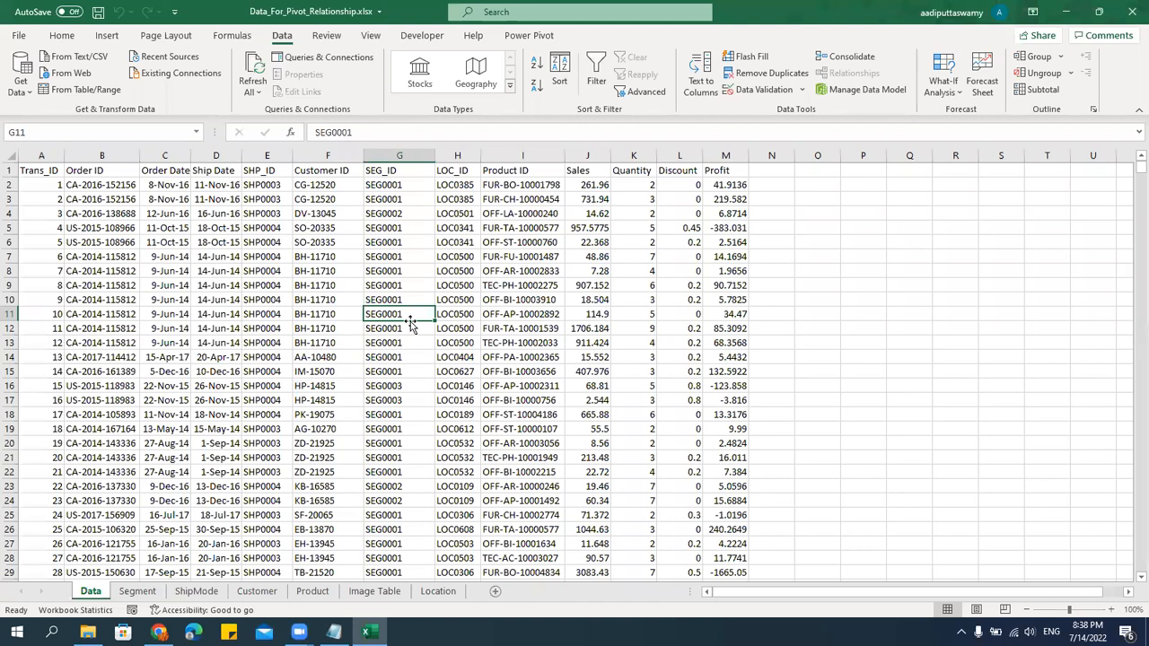
pyautogui.click(353, 312)
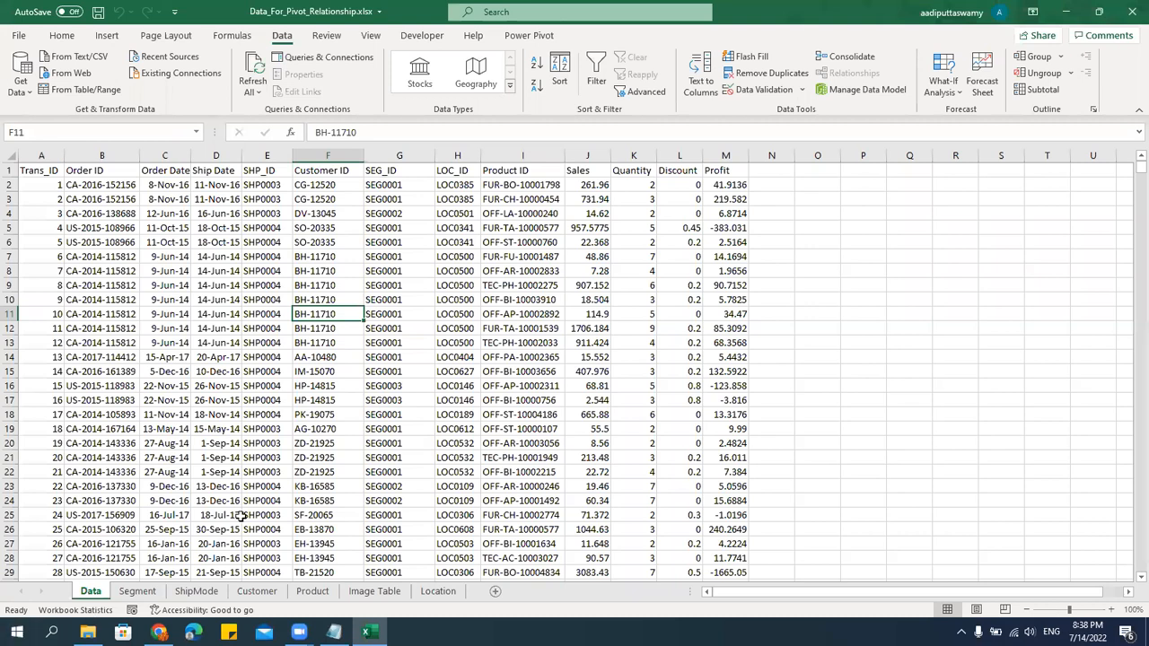
pyautogui.click(405, 355)
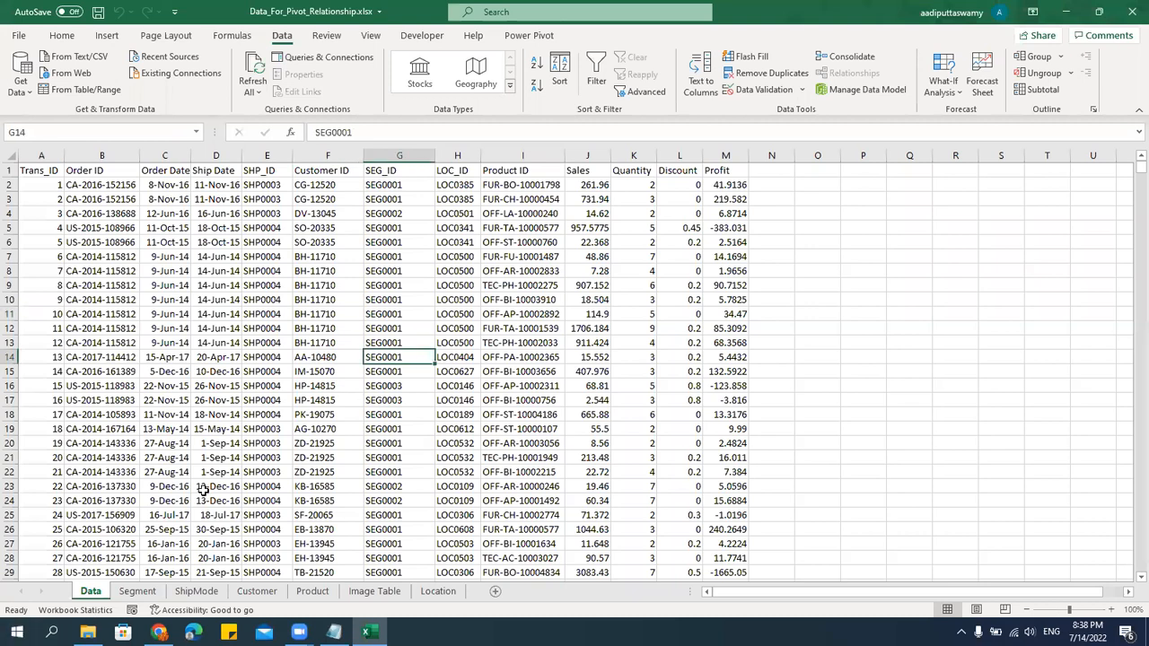
pyautogui.click(128, 596)
pyautogui.click(188, 597)
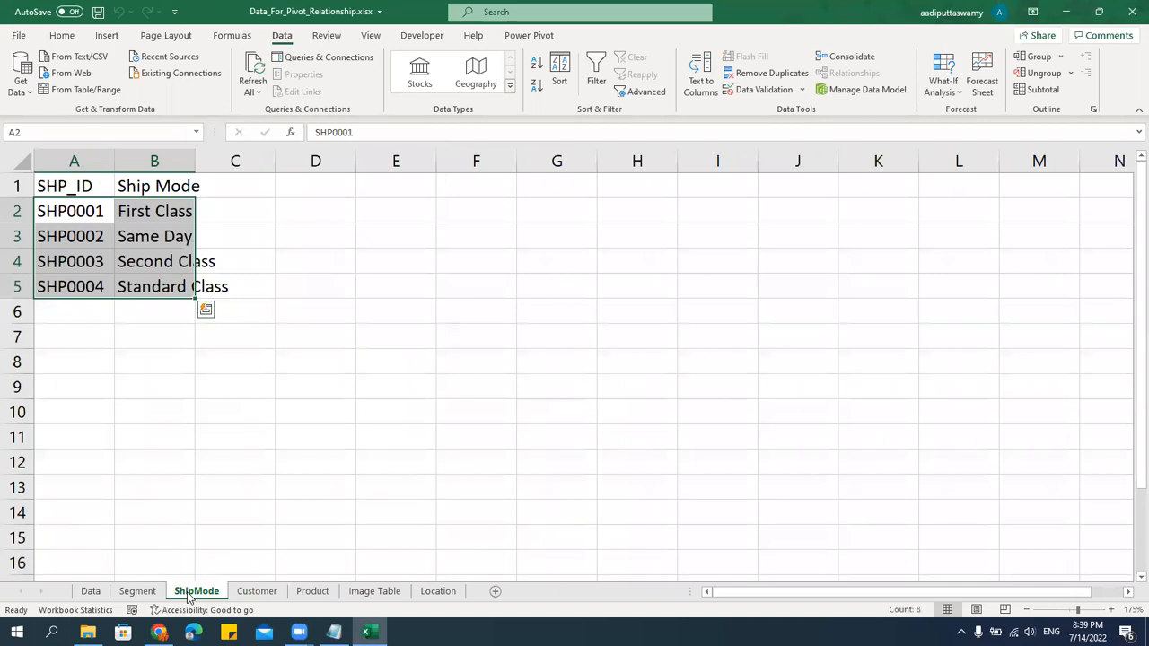
pyautogui.click(245, 595)
pyautogui.hotkey('ctrl', 'pagedown')
pyautogui.hotkey('ctrl', 'pagedown')
pyautogui.hotkey('ctrl', 'pagedown')
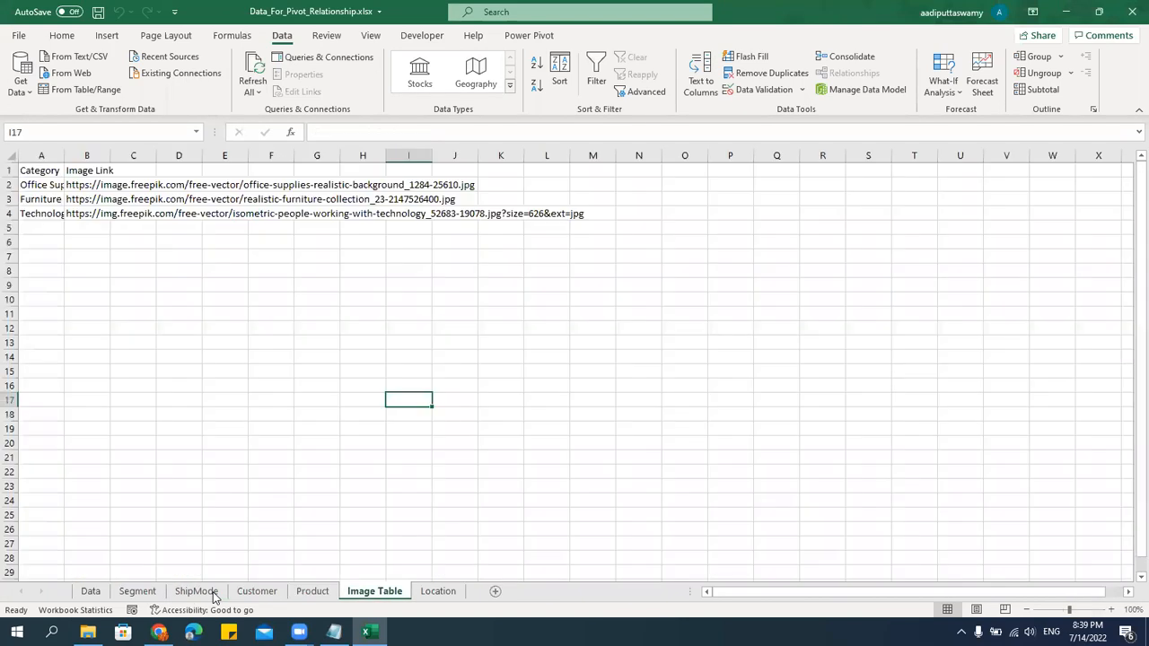
pyautogui.click(172, 361)
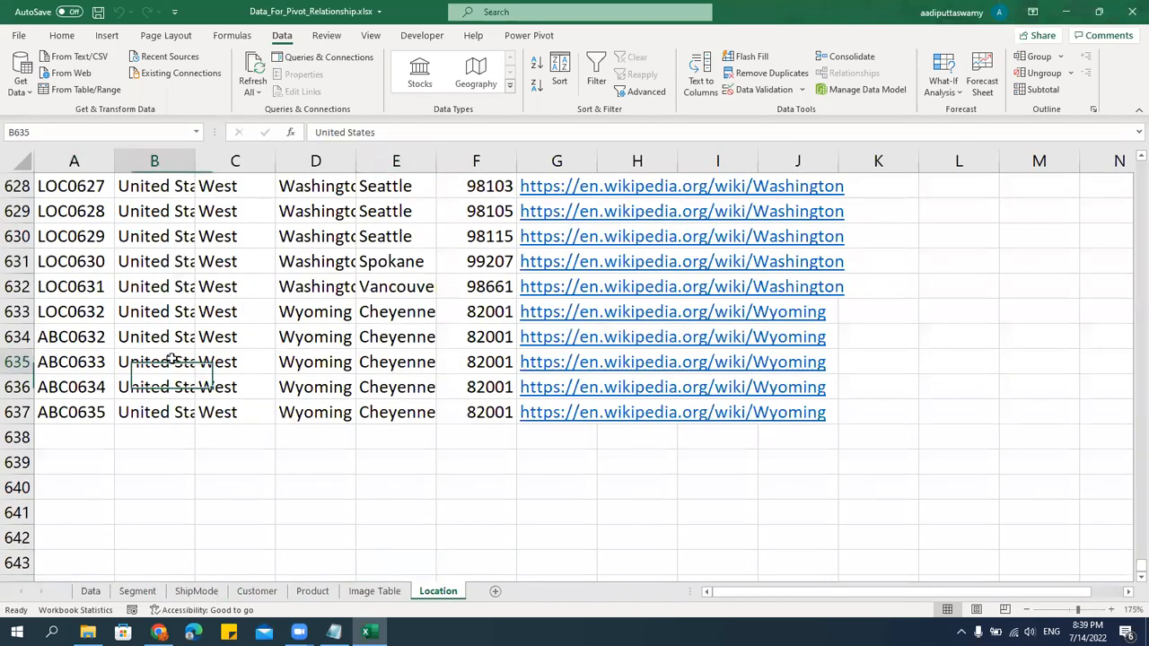
pyautogui.hotkey('ctrl', 'Up')
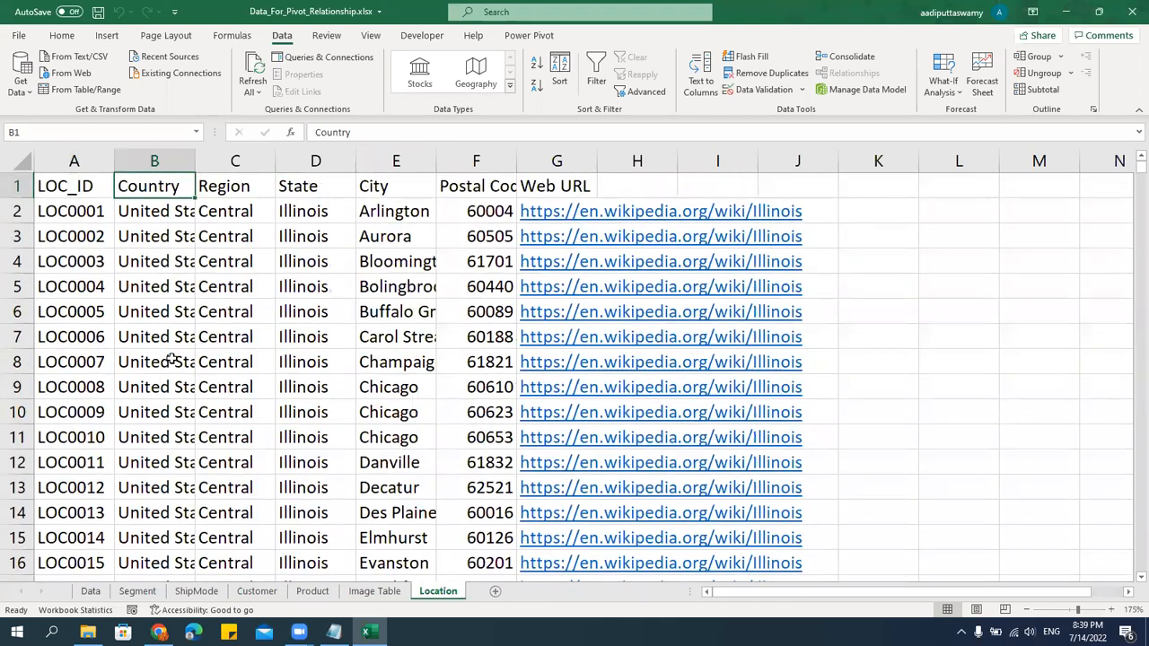
# Compare the LOC_ID column on the Data sheet with LOC_ID and Region on the Location sheet, and review the Sales values.
pyautogui.click(91, 590)
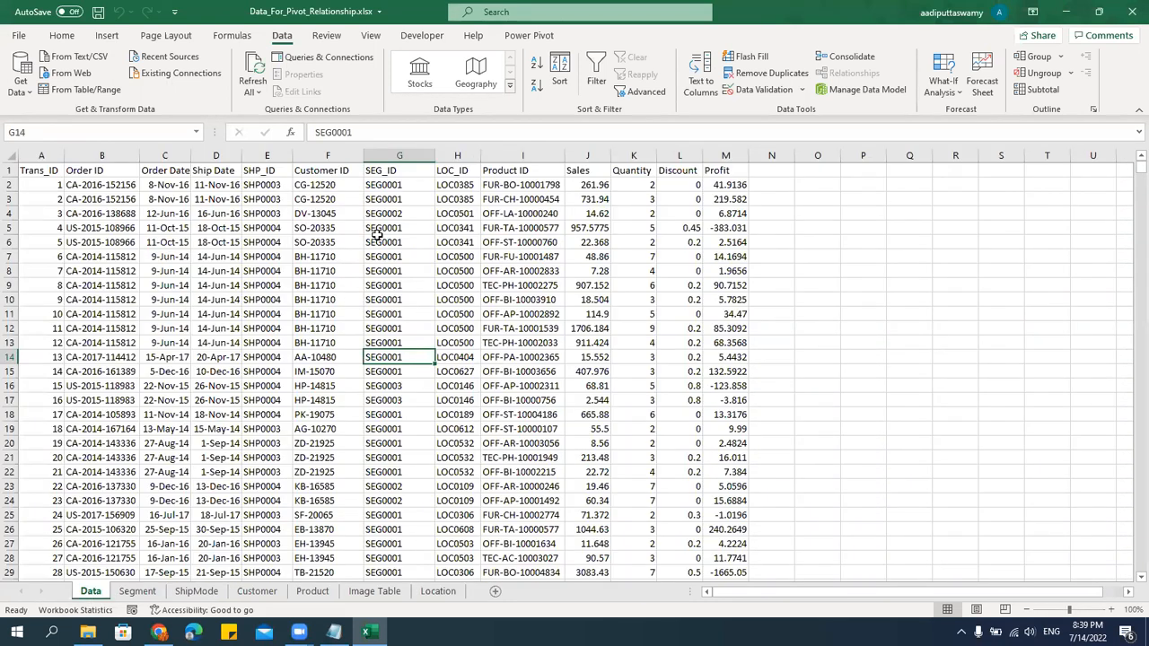
pyautogui.click(453, 287)
pyautogui.click(452, 196)
pyautogui.click(458, 187)
pyautogui.hotkey('ctrl', 'pagedown')
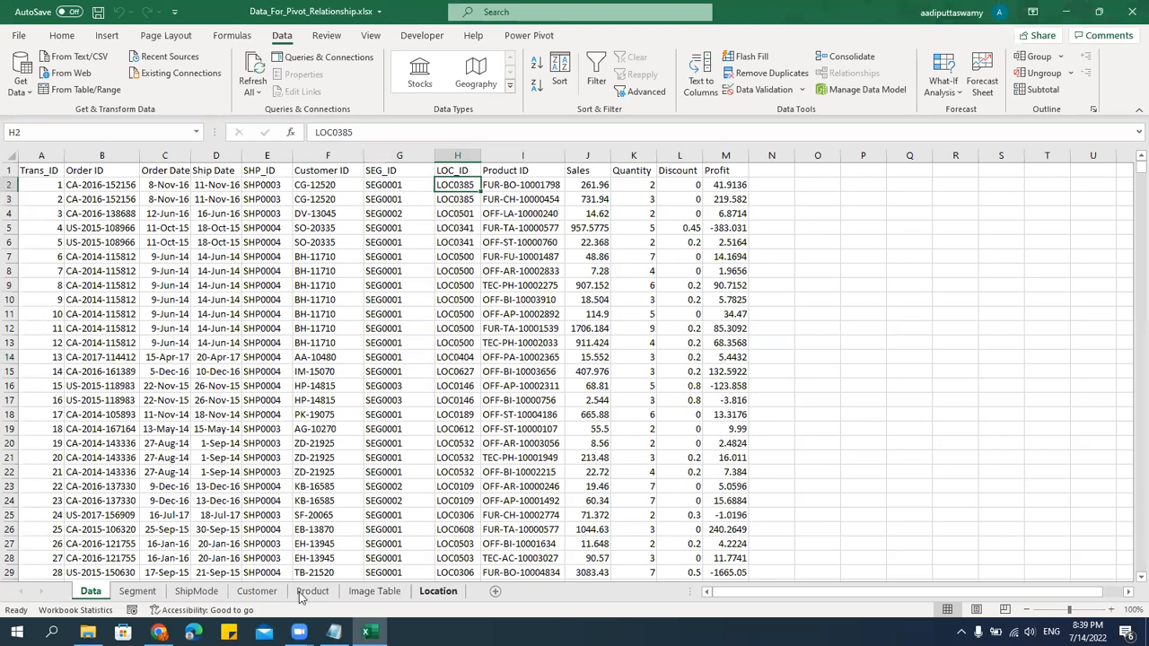
pyautogui.click(85, 208)
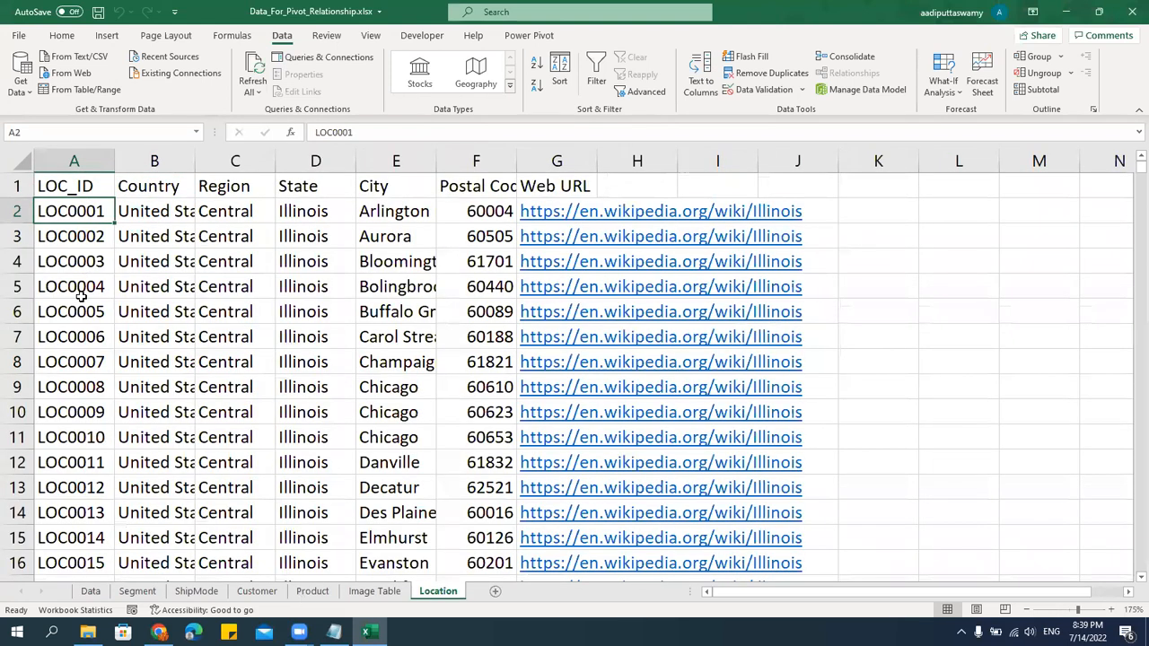
pyautogui.click(235, 218)
pyautogui.click(97, 595)
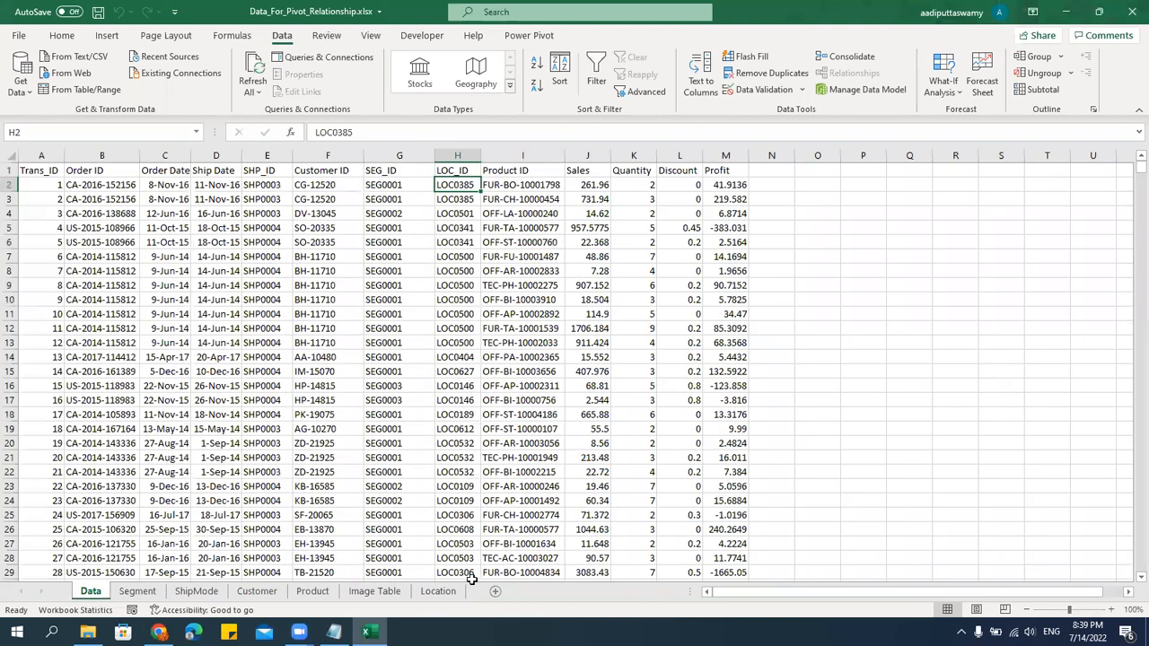
pyautogui.click(427, 413)
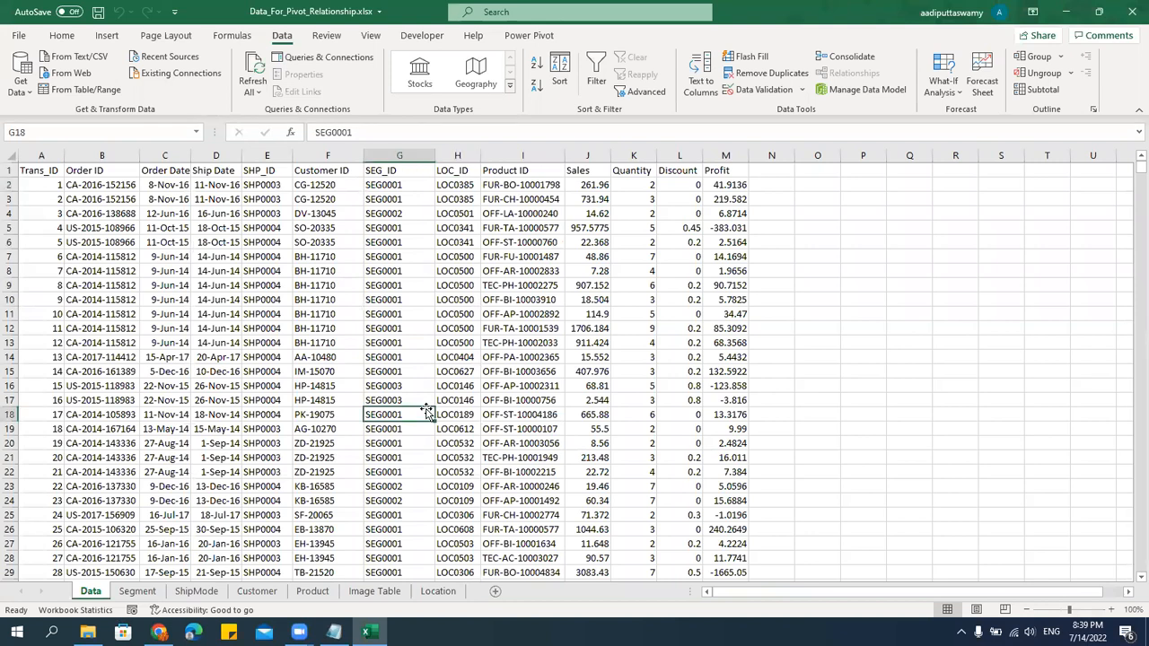
pyautogui.click(115, 339)
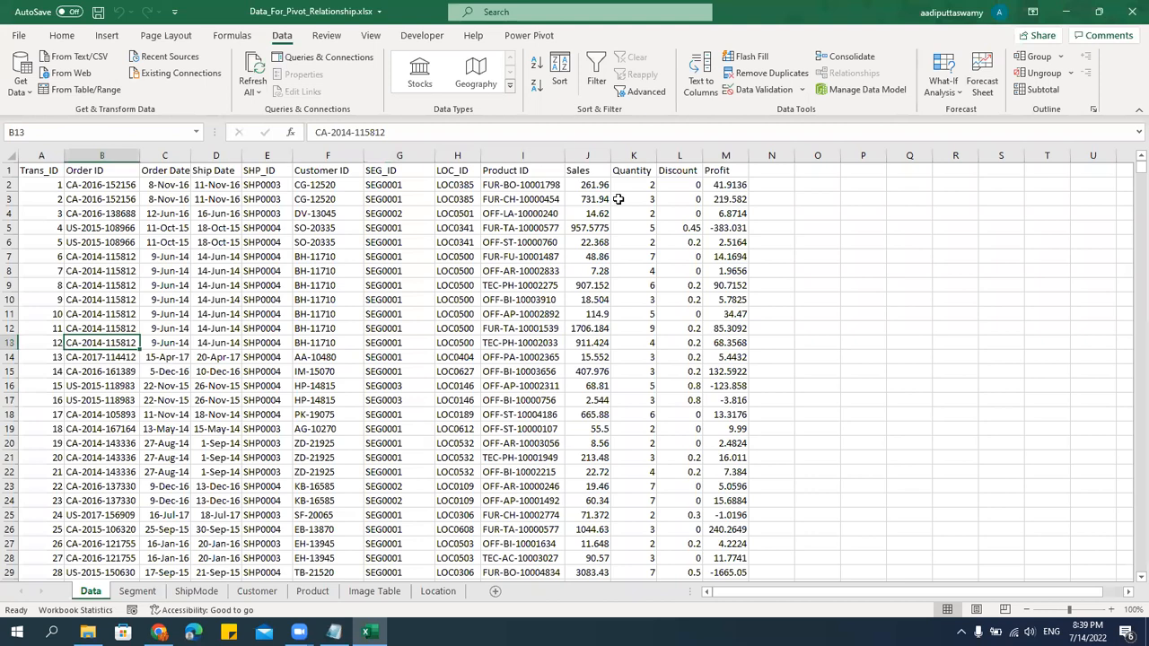
pyautogui.moveTo(592, 185); pyautogui.dragTo(592, 343)
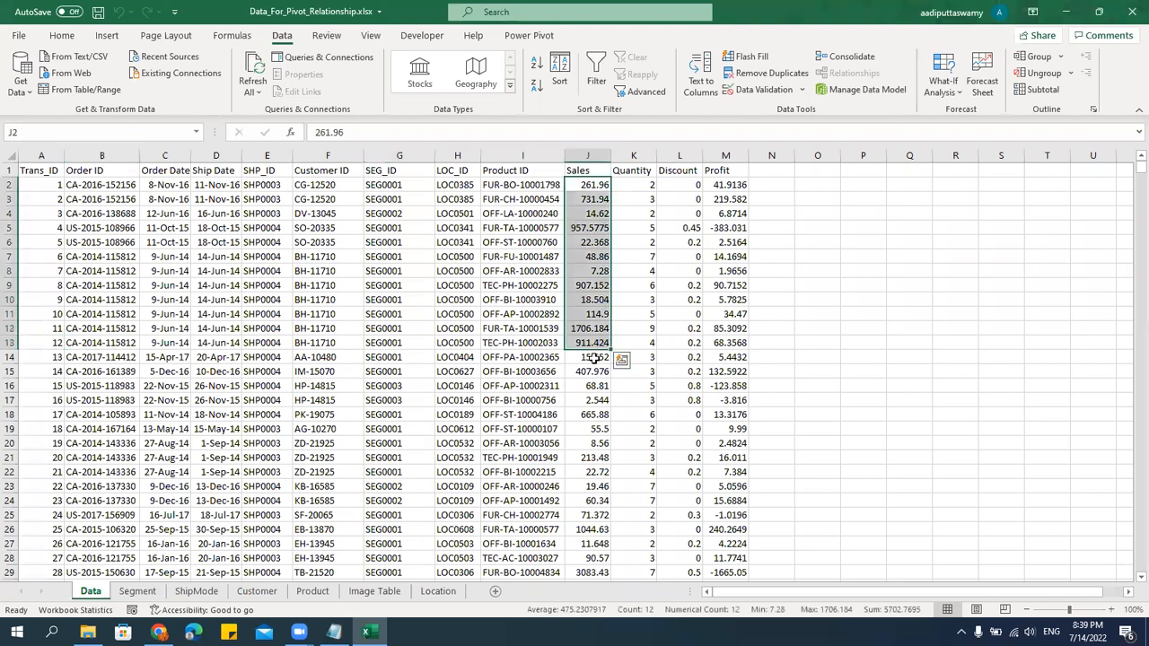
# Try to add a Region column beside Profit on the Data sheet with a VLOOKUP formula in N2.
pyautogui.click(772, 173)
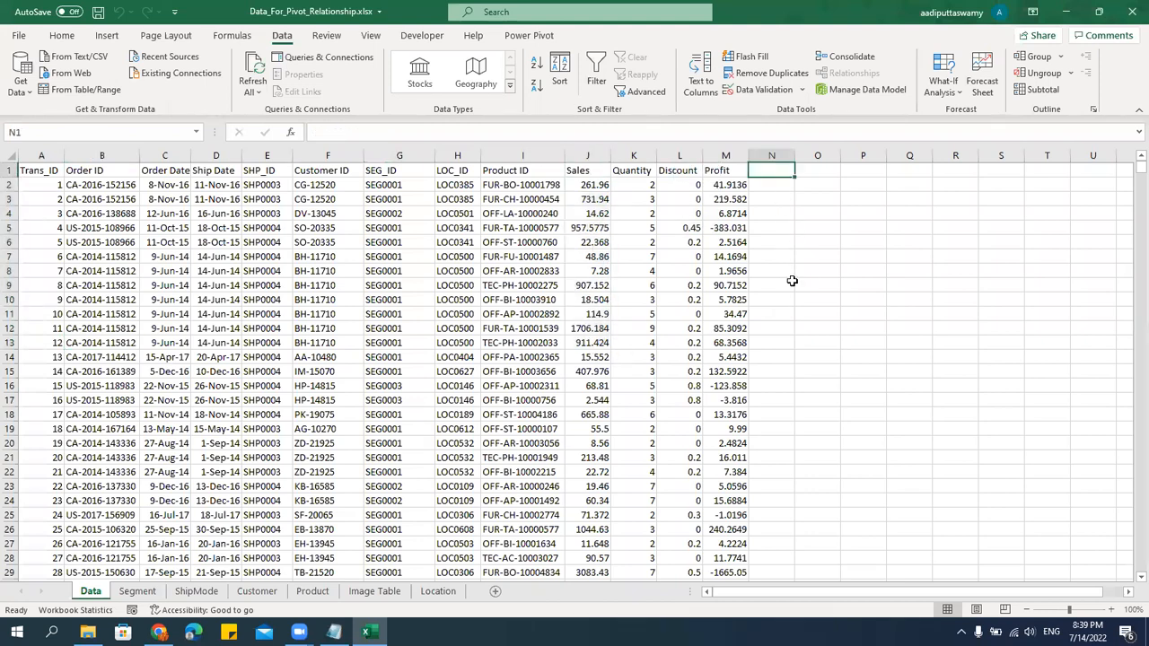
pyautogui.write('Region')
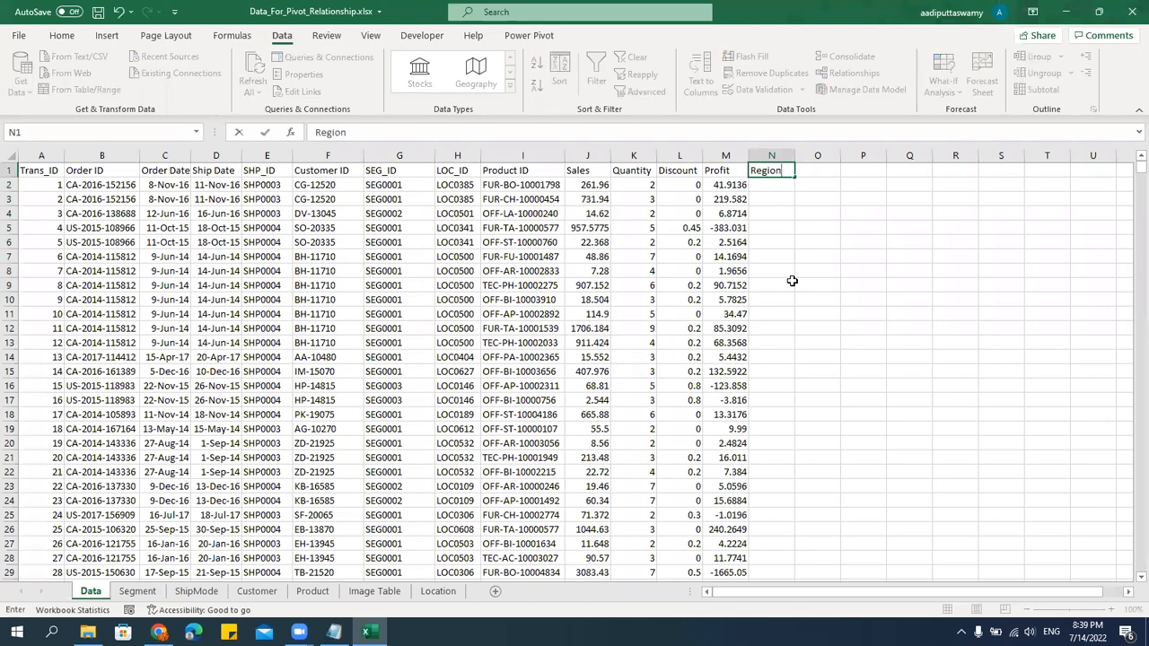
pyautogui.press('Return')
pyautogui.write('=vlookup(')
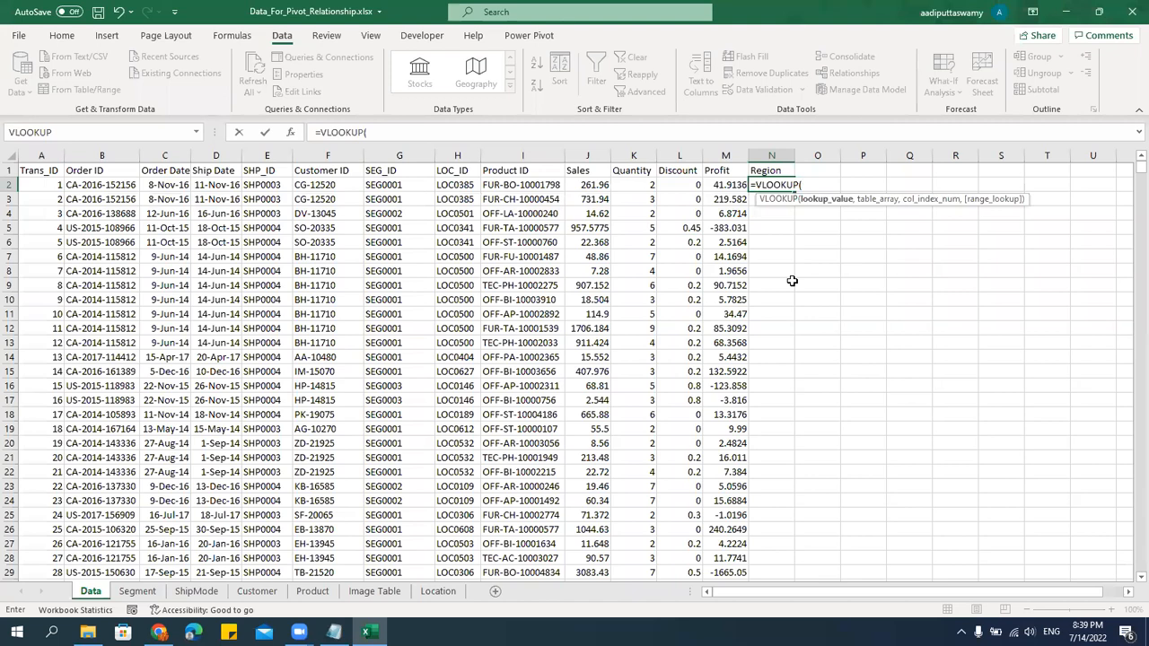
pyautogui.press('Escape')
pyautogui.click(777, 168)
pyautogui.press('Delete')
pyautogui.click(784, 283)
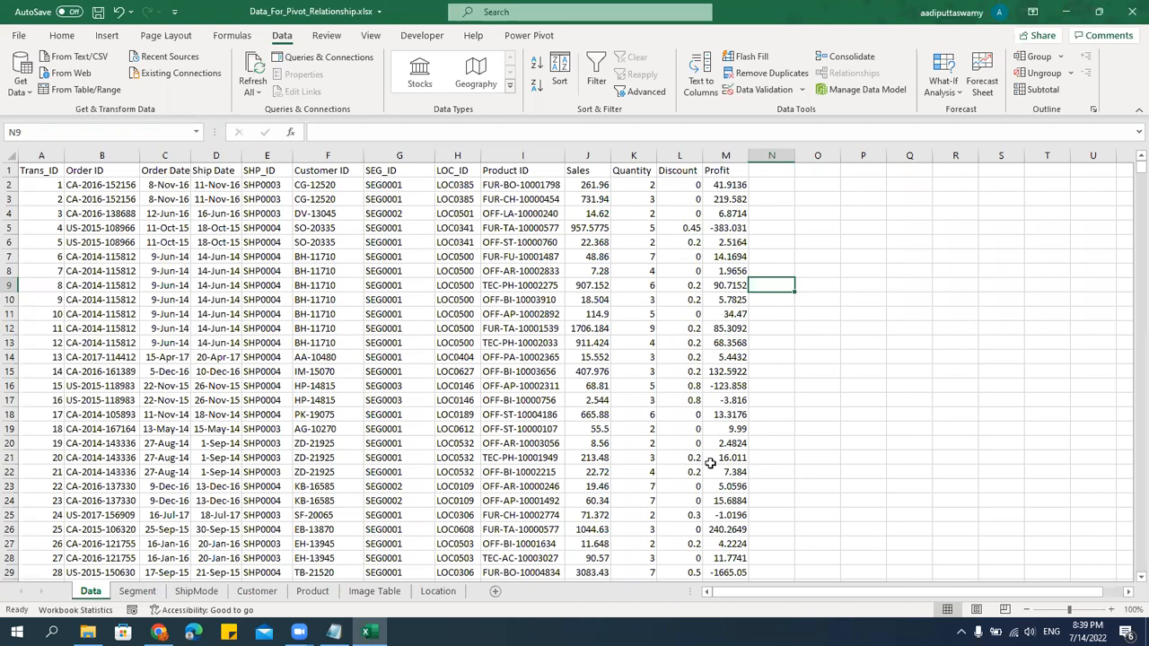
# Move the Location sheet directly after the Data sheet and return to the Data sheet.
pyautogui.click(438, 591)
pyautogui.moveTo(205, 537); pyautogui.dragTo(144, 586)
pyautogui.click(98, 596)
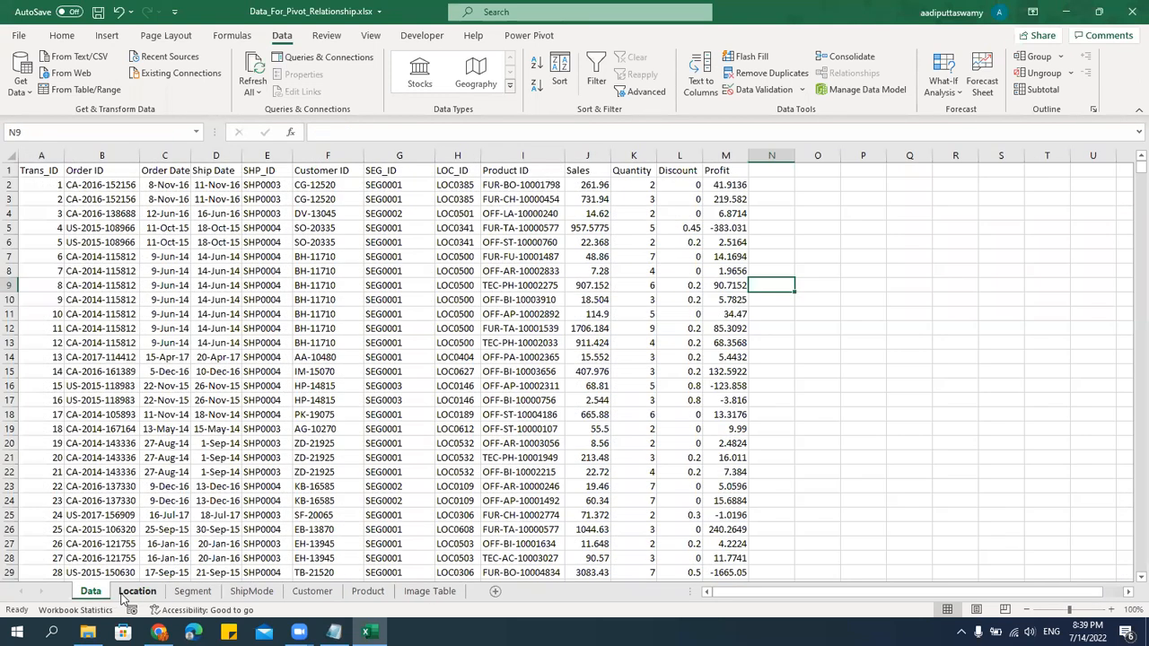
# Convert the Data sheet's range A1:M9995 into a table with headers.
pyautogui.click(164, 300)
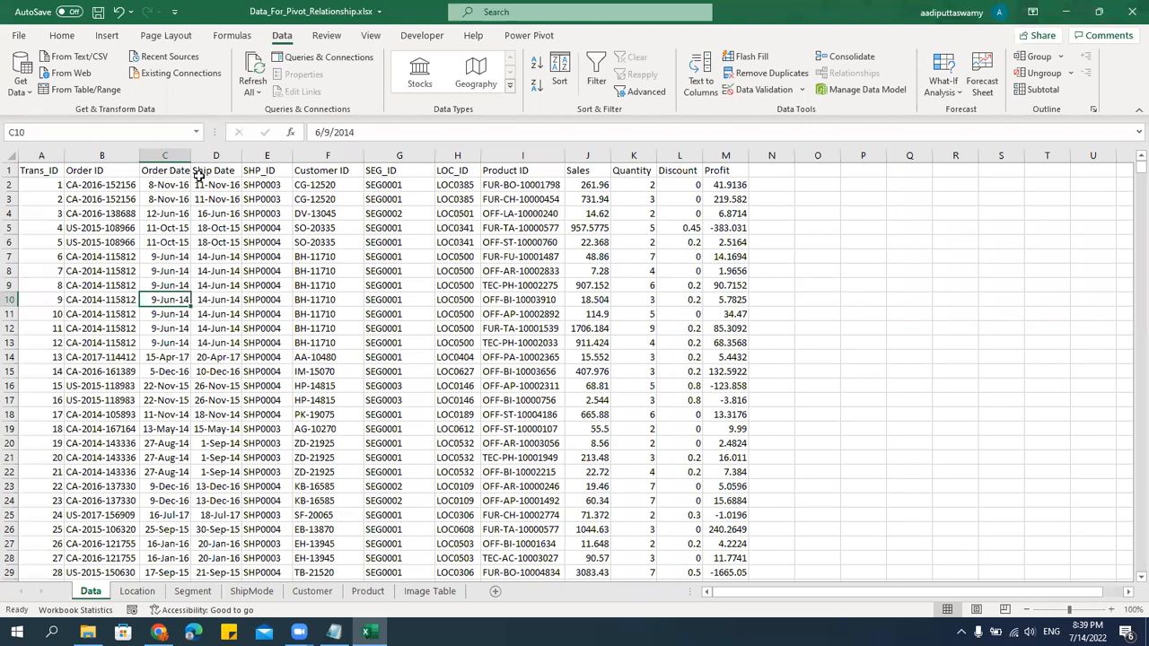
pyautogui.click(112, 38)
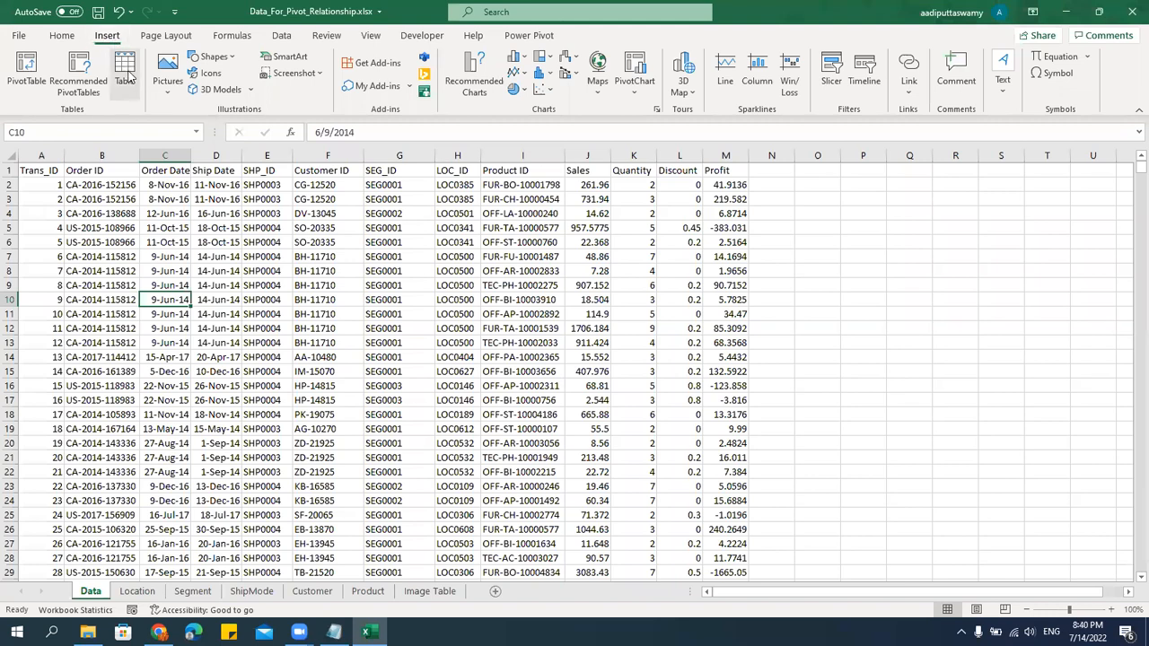
pyautogui.click(130, 76)
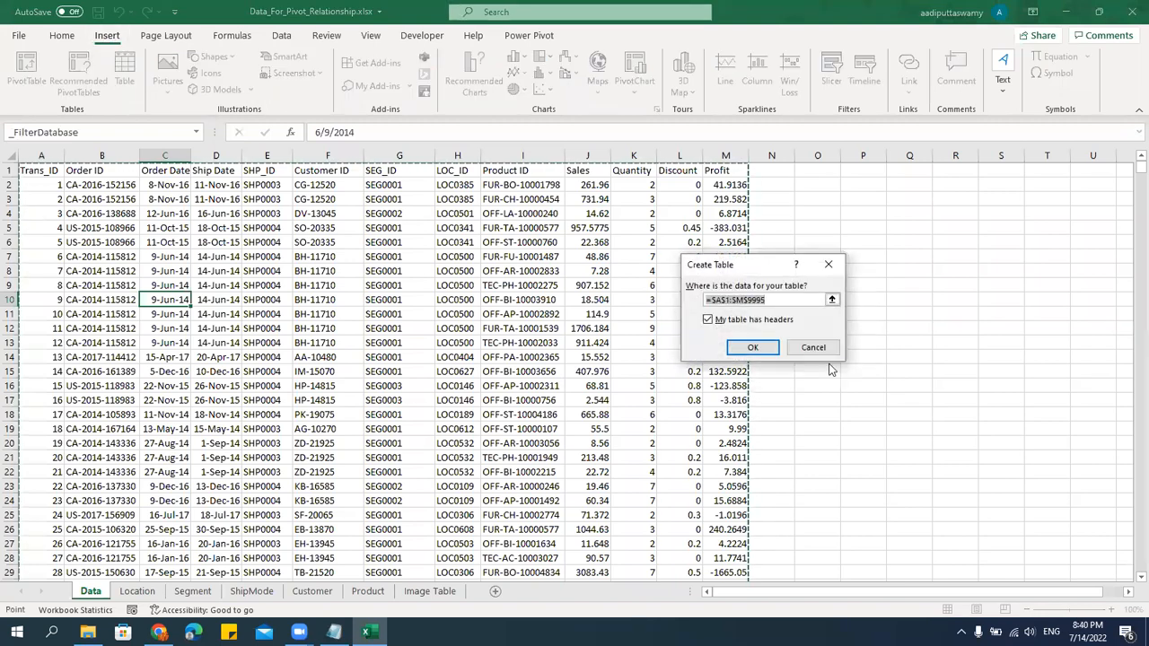
pyautogui.click(748, 346)
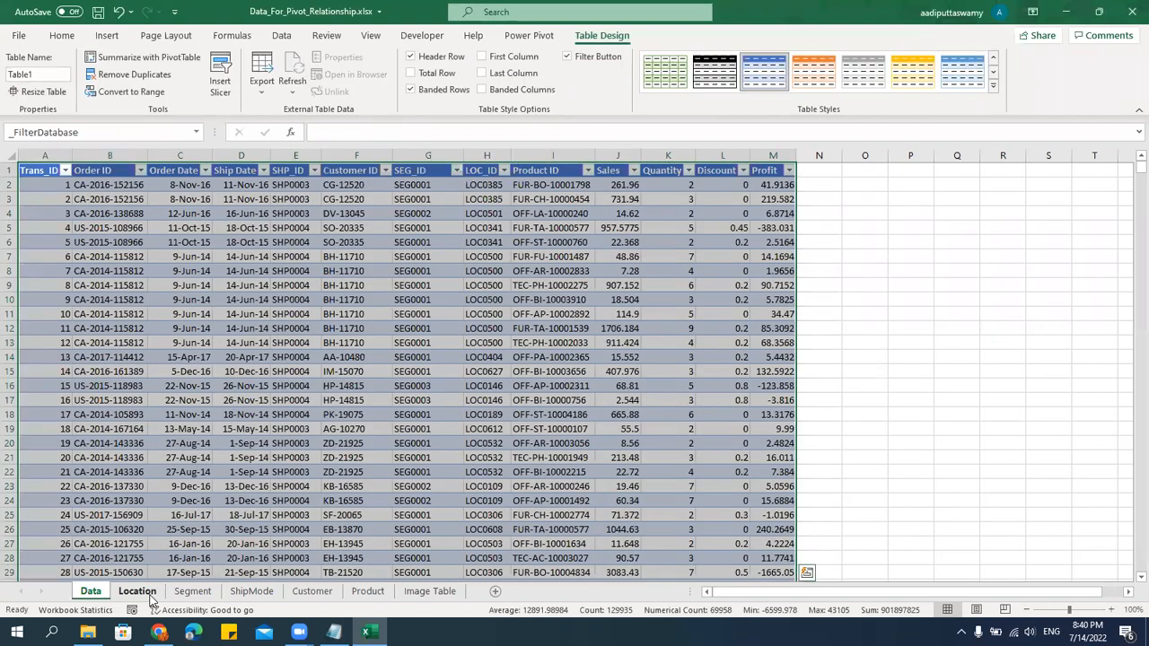
# Convert the Location sheet's range A1:G637 into a table with headers.
pyautogui.click(137, 590)
pyautogui.click(201, 309)
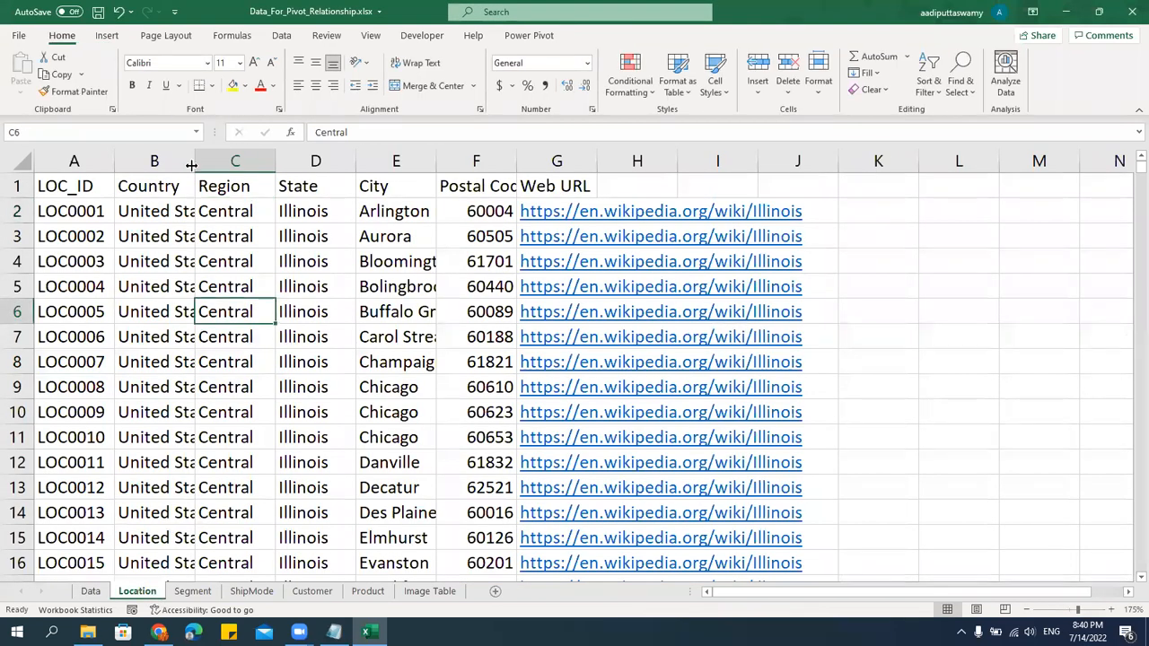
pyautogui.click(107, 36)
pyautogui.click(124, 83)
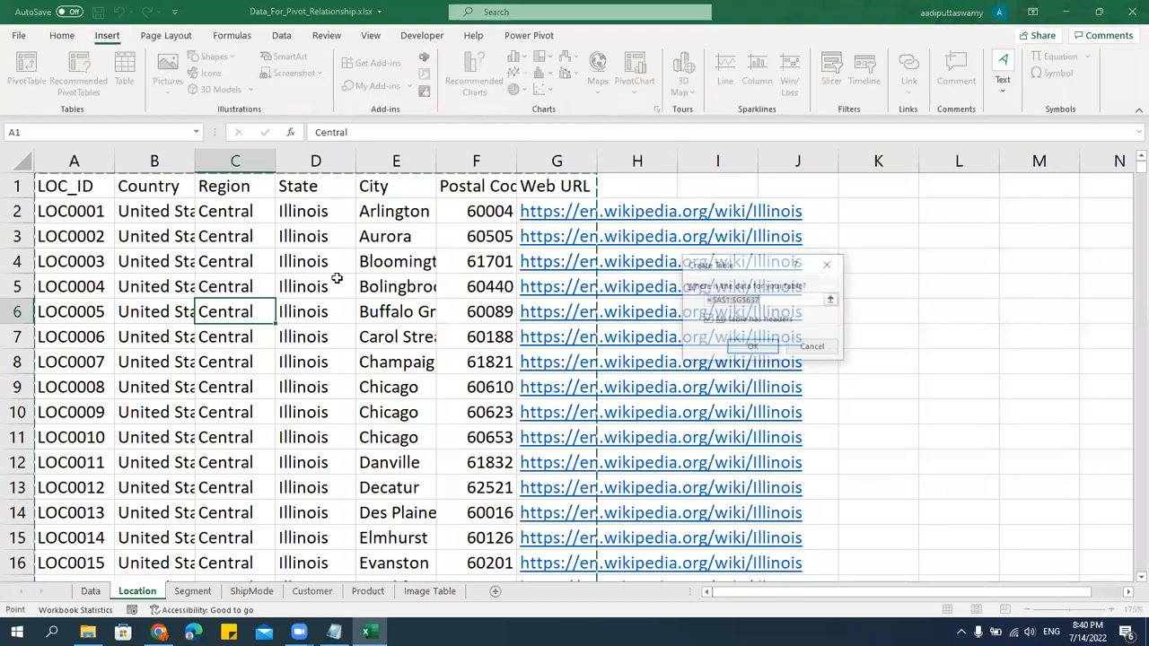
pyautogui.click(749, 347)
pyautogui.click(887, 358)
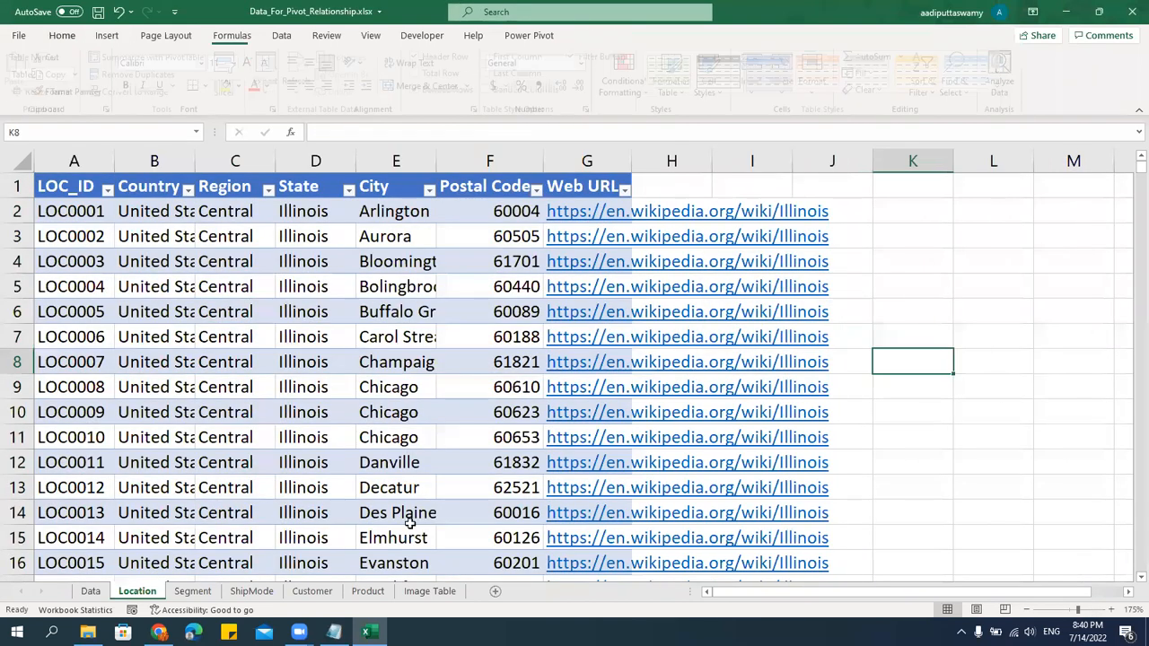
# Create a PivotTable from the Data sheet's table on a new worksheet, adding the data to the Data Model.
pyautogui.click(90, 591)
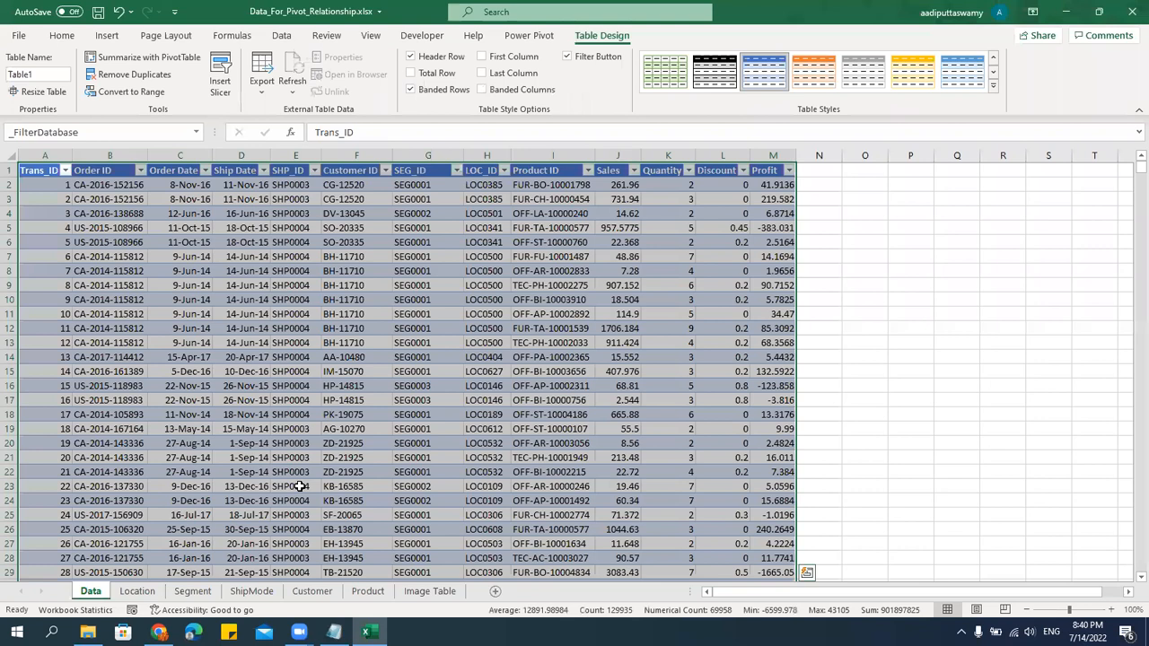
pyautogui.click(465, 300)
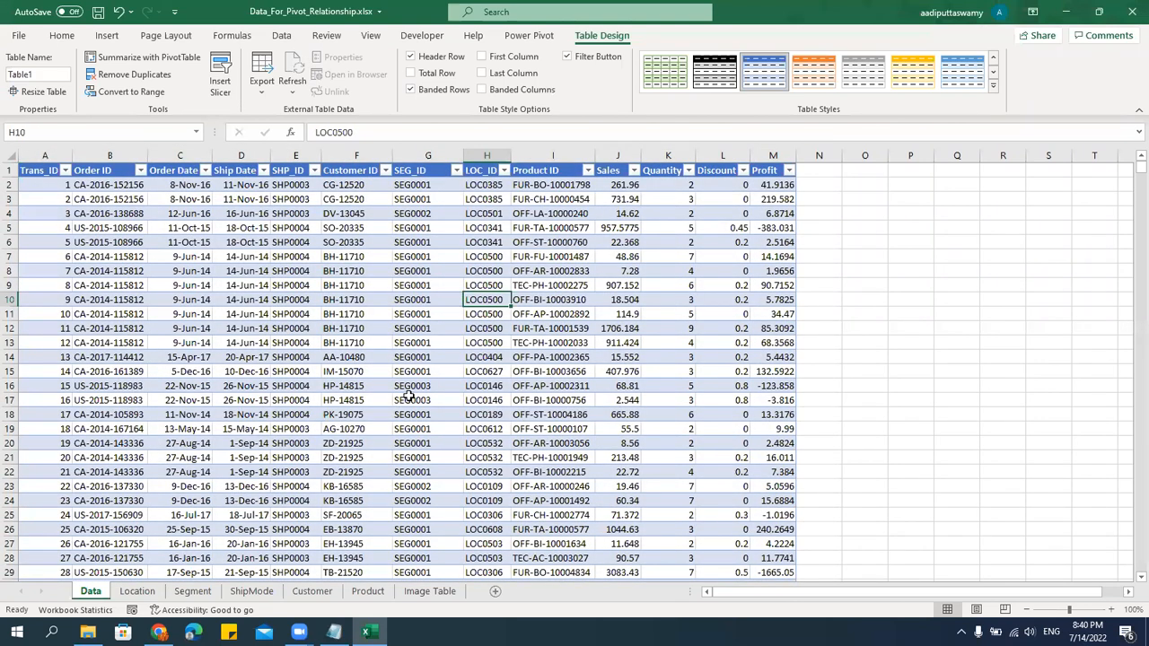
pyautogui.click(108, 36)
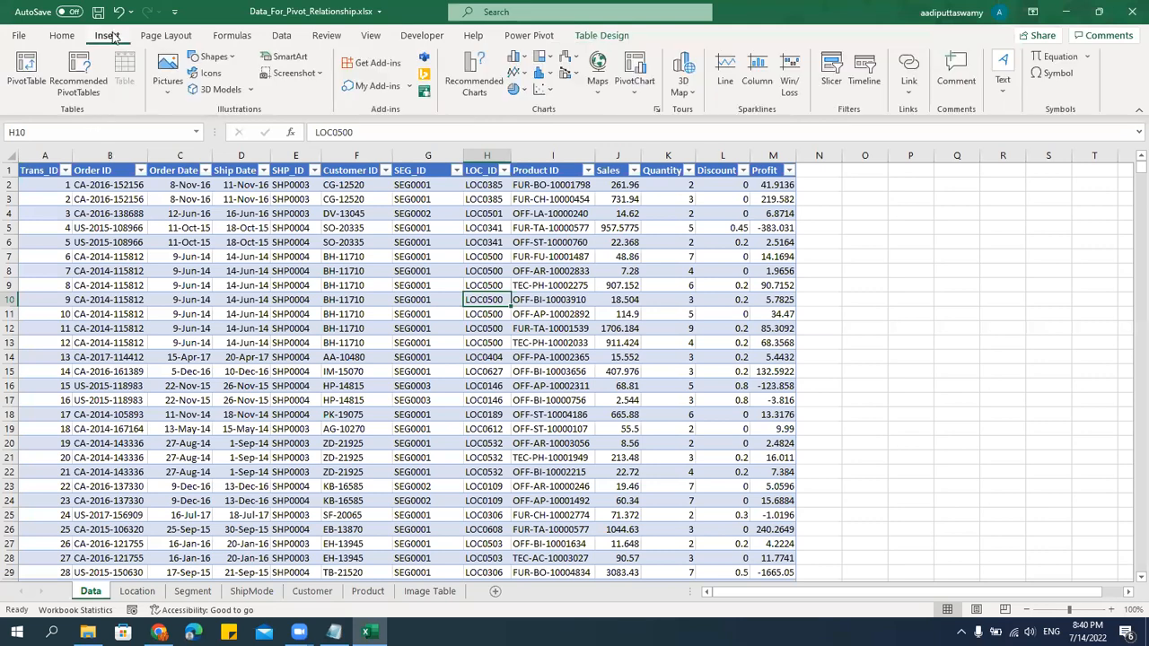
pyautogui.click(27, 72)
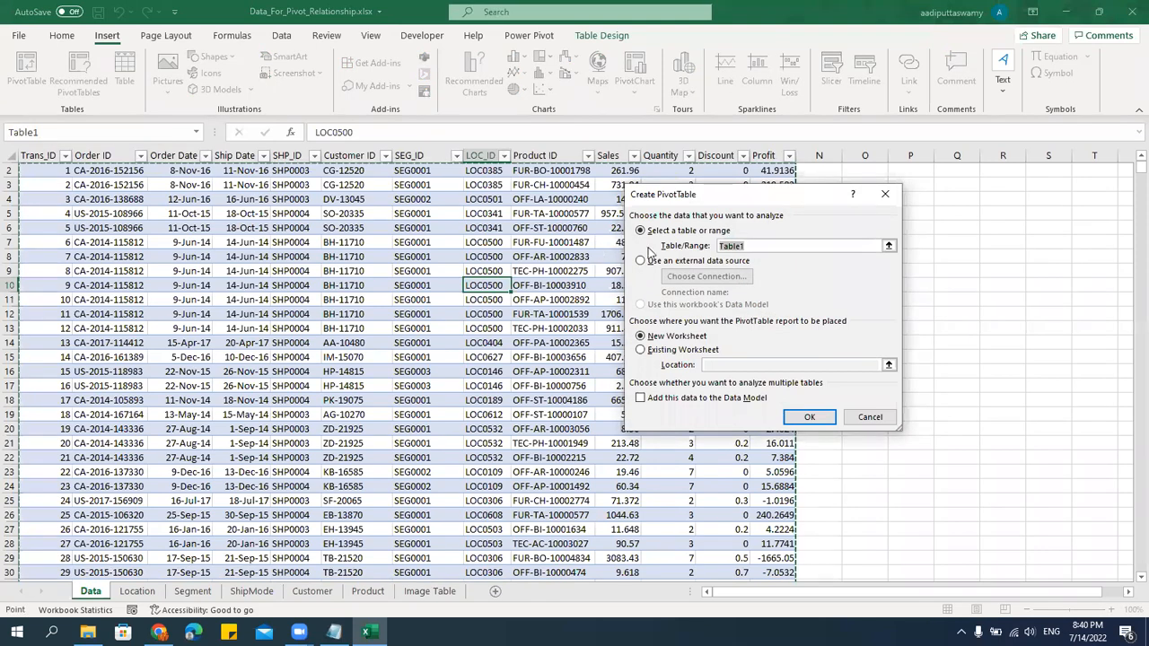
pyautogui.moveTo(702, 201); pyautogui.dragTo(547, 195)
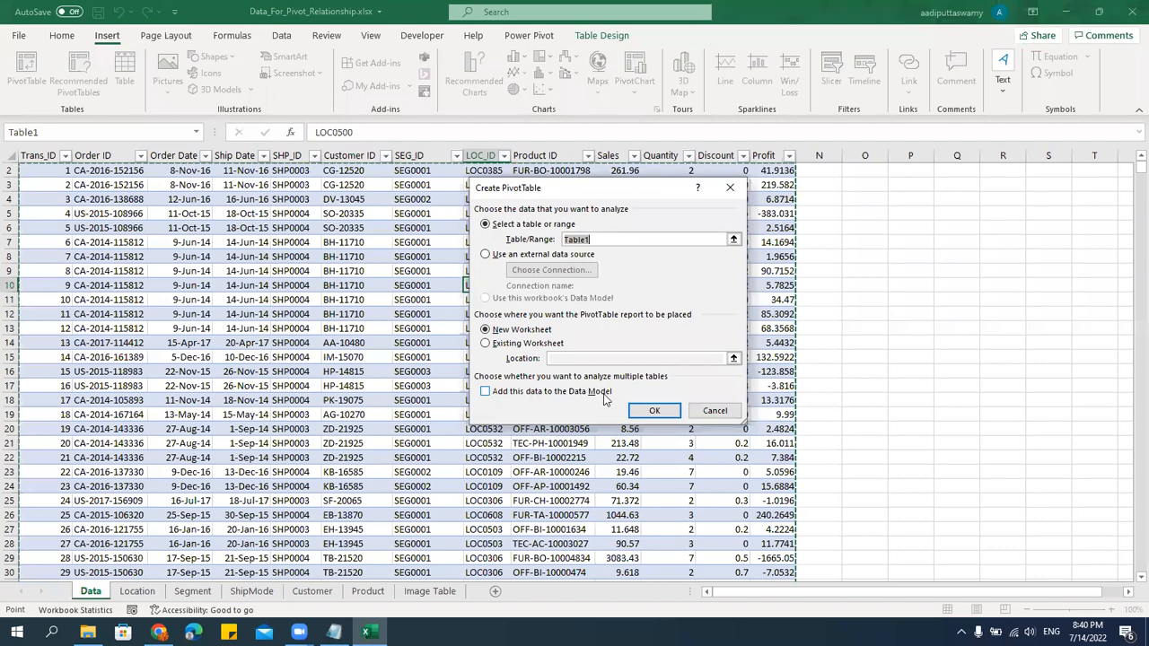
pyautogui.click(543, 401)
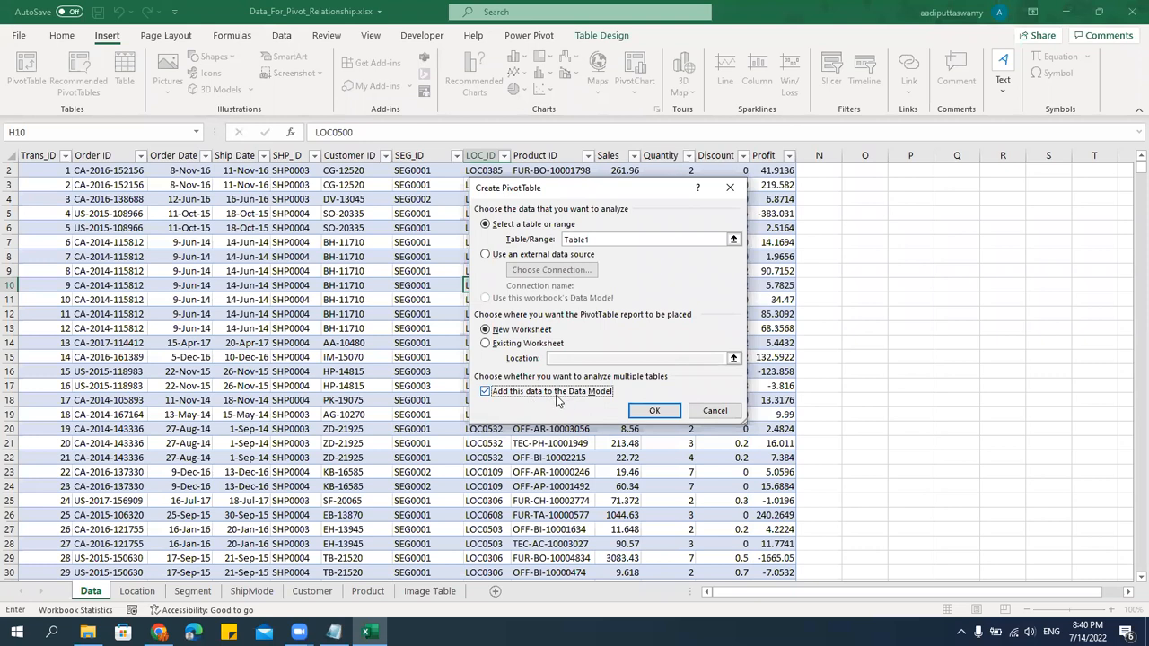
pyautogui.click(654, 411)
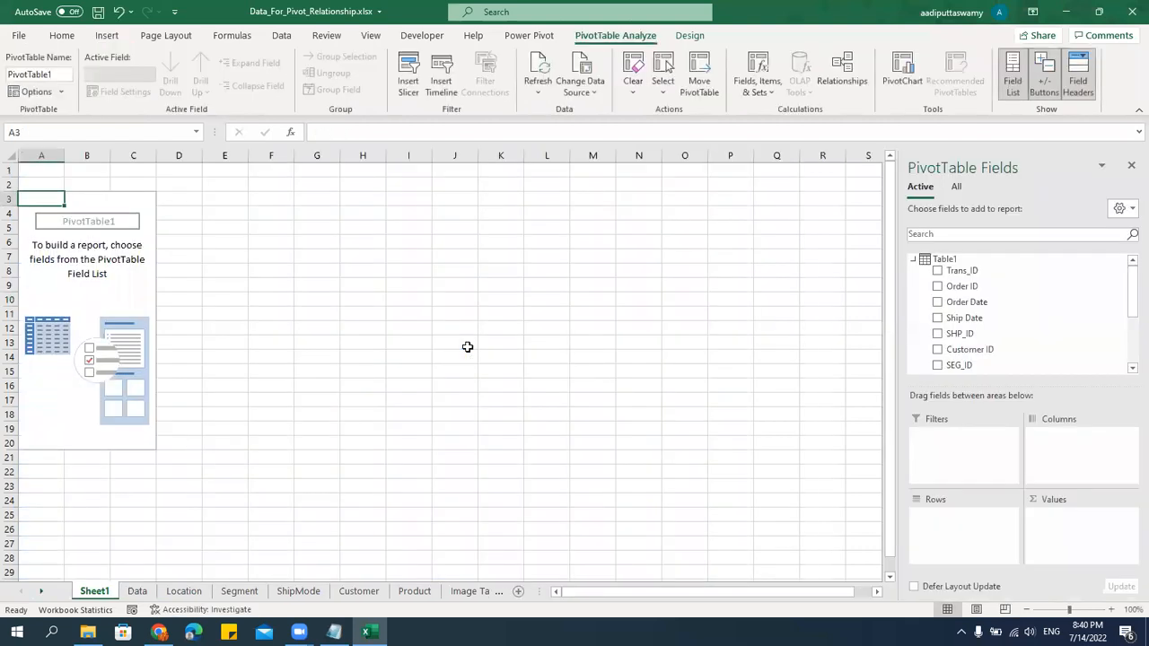
# Add Region from Table2 to the PivotTable's rows and Sales from Table1 to its values.
pyautogui.click(913, 259)
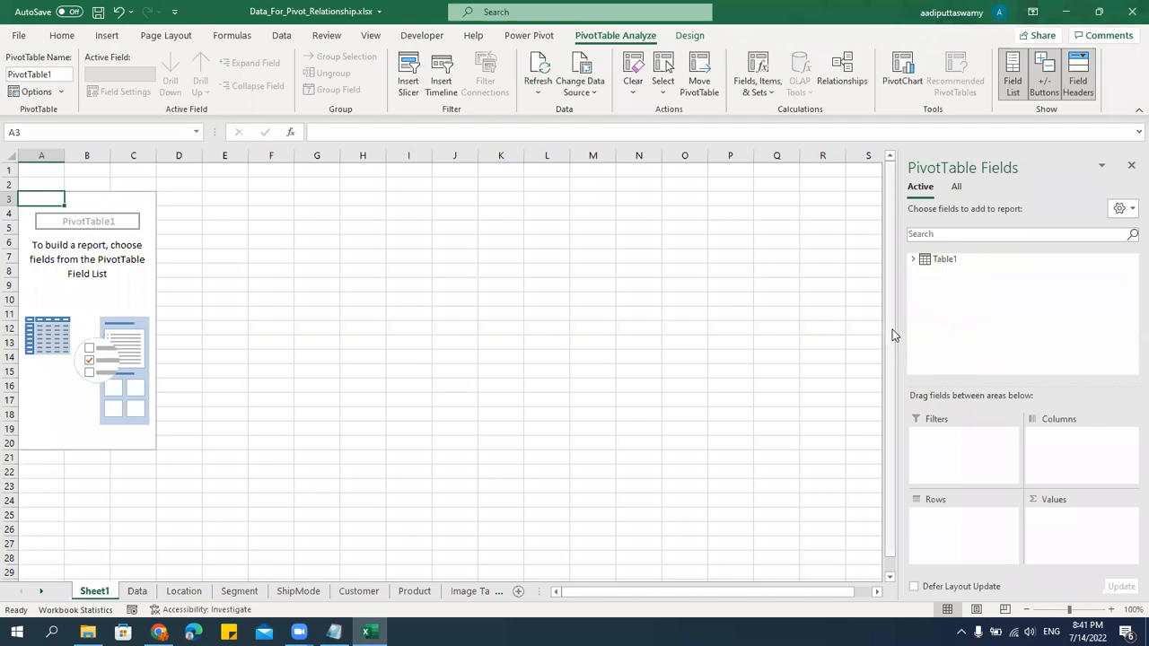
pyautogui.click(957, 187)
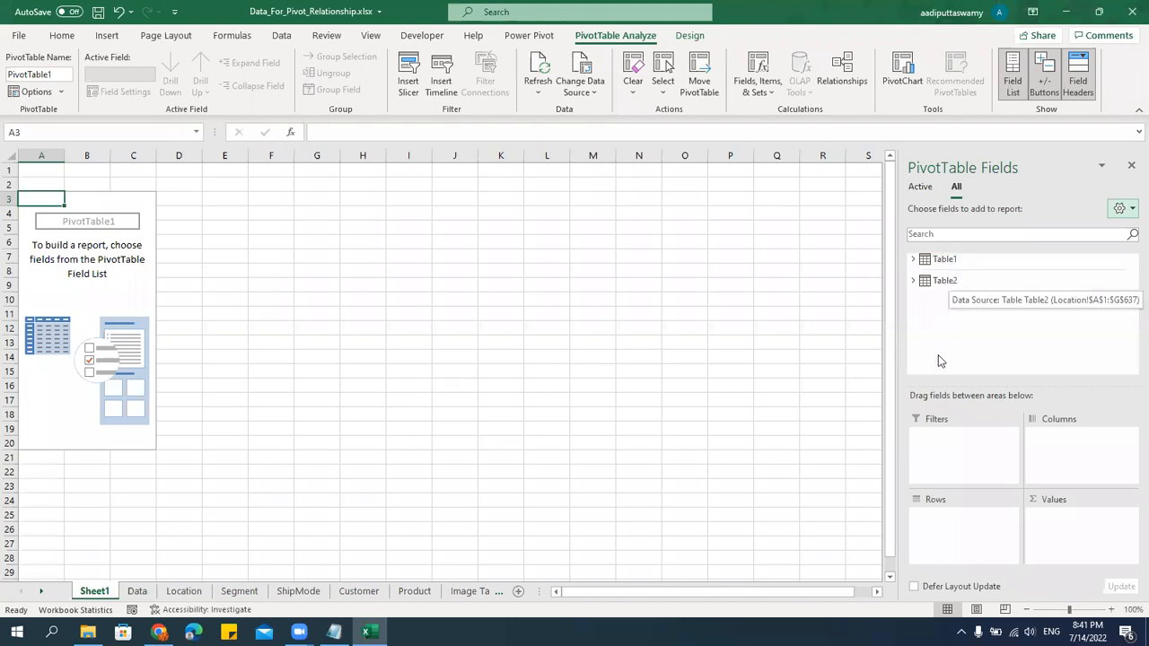
pyautogui.click(913, 281)
pyautogui.moveTo(976, 308); pyautogui.dragTo(975, 533)
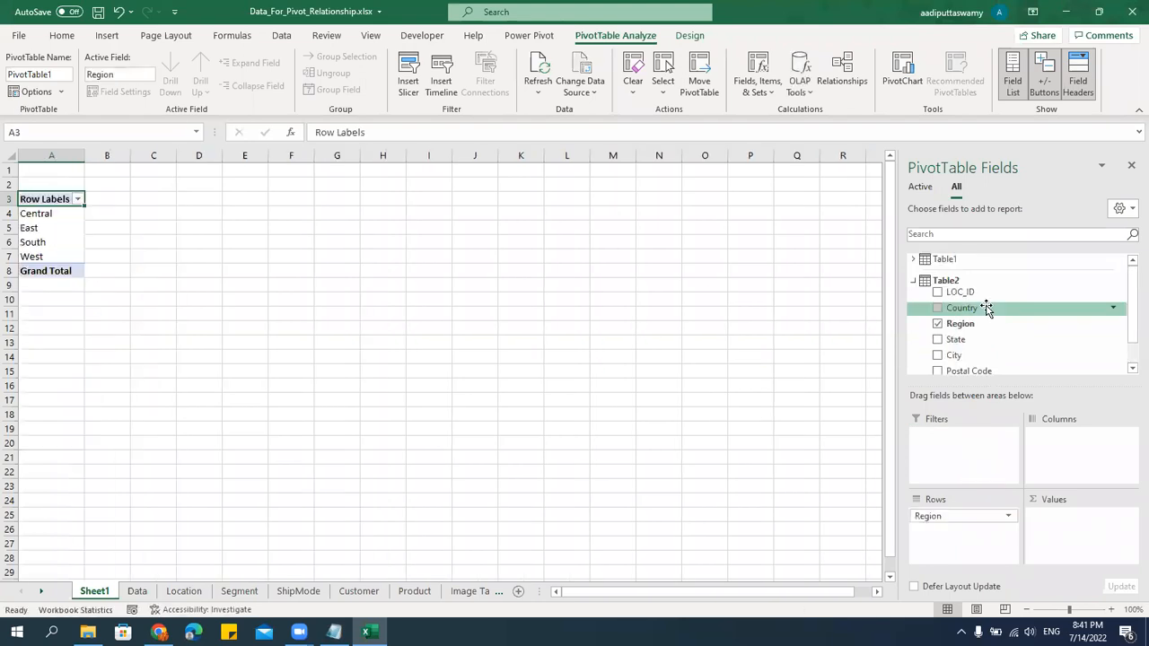
pyautogui.click(914, 258)
pyautogui.scroll(-2, 1024, 327)
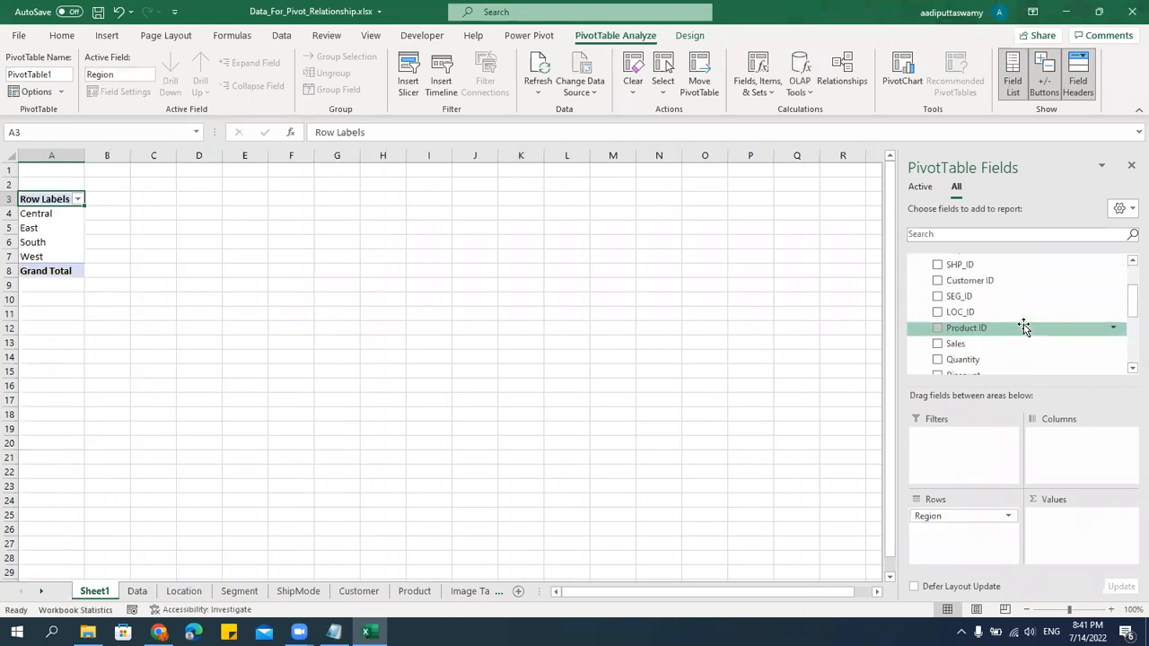
pyautogui.moveTo(1003, 344); pyautogui.dragTo(1080, 537)
pyautogui.click(121, 226)
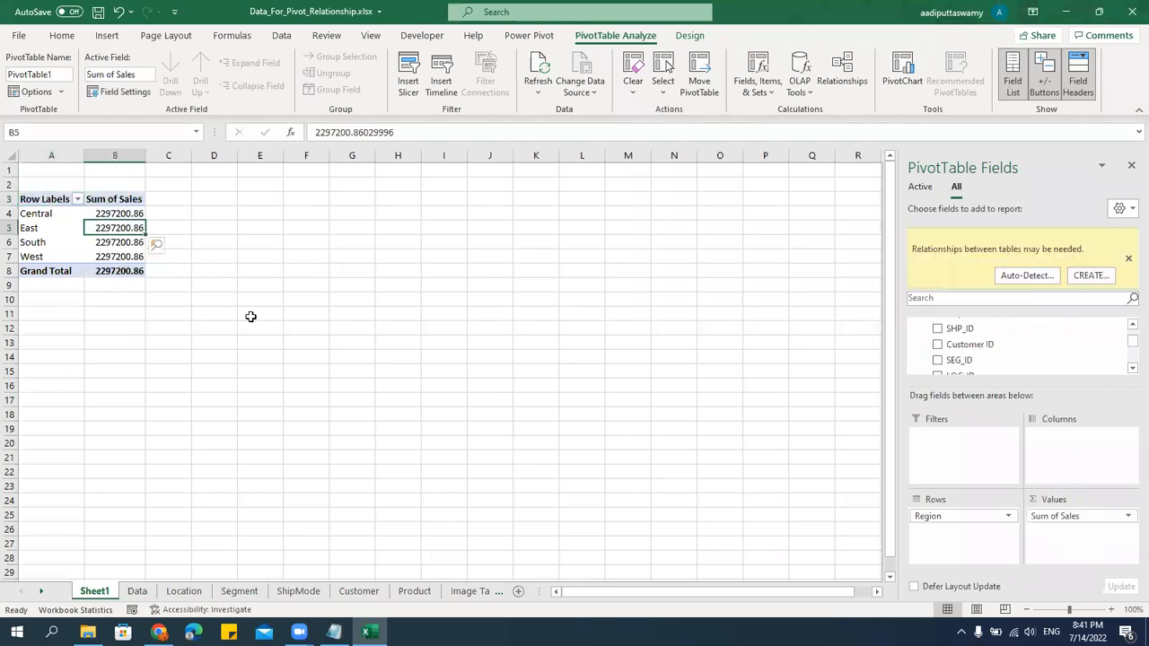
pyautogui.scroll(3, 251, 317)
pyautogui.scroll(1, 251, 316)
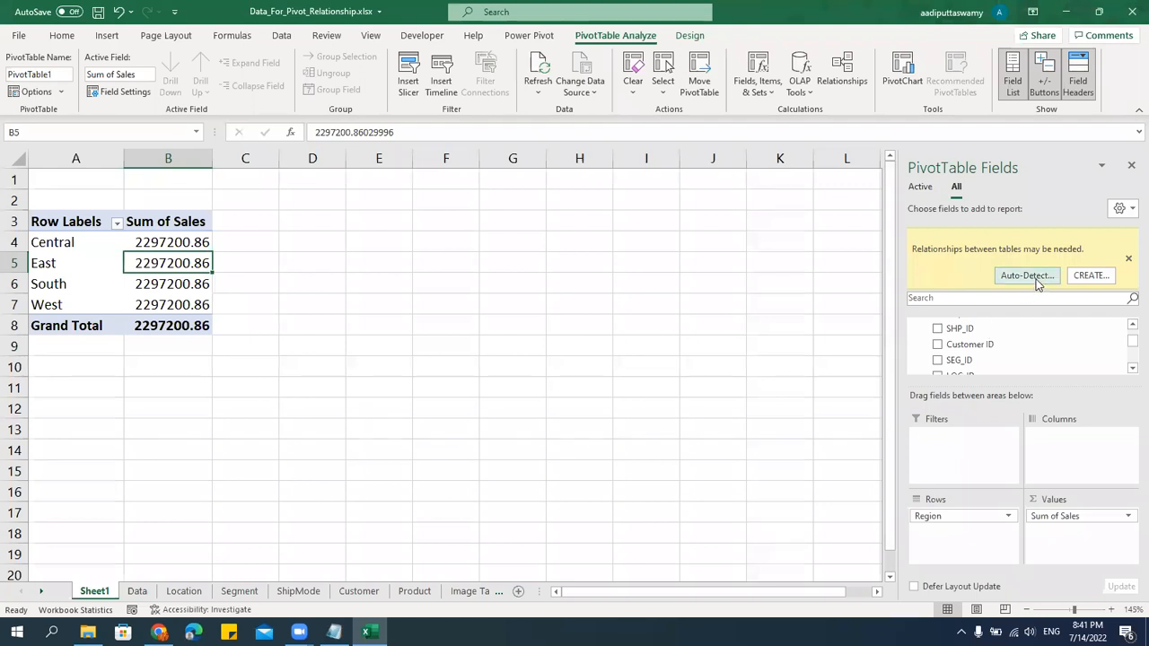
pyautogui.click(181, 262)
pyautogui.moveTo(189, 243); pyautogui.dragTo(191, 303)
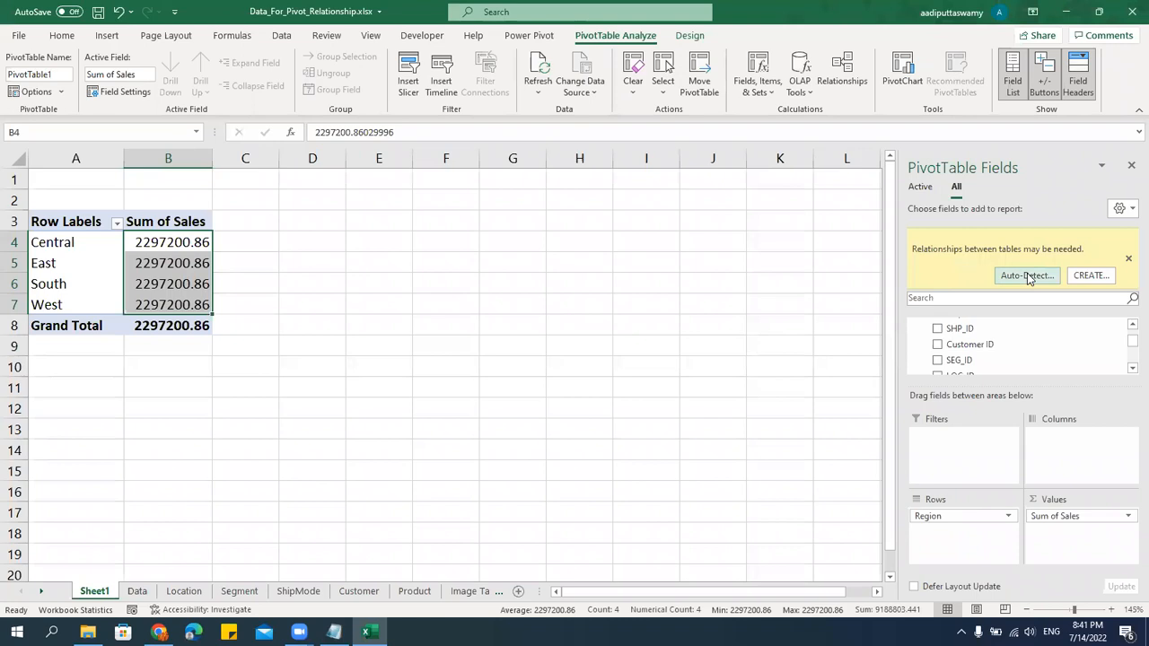
# Create a relationship from Table1's LOC_ID column to Table2's LOC_ID column and check the PivotTable's sales per region.
pyautogui.click(844, 87)
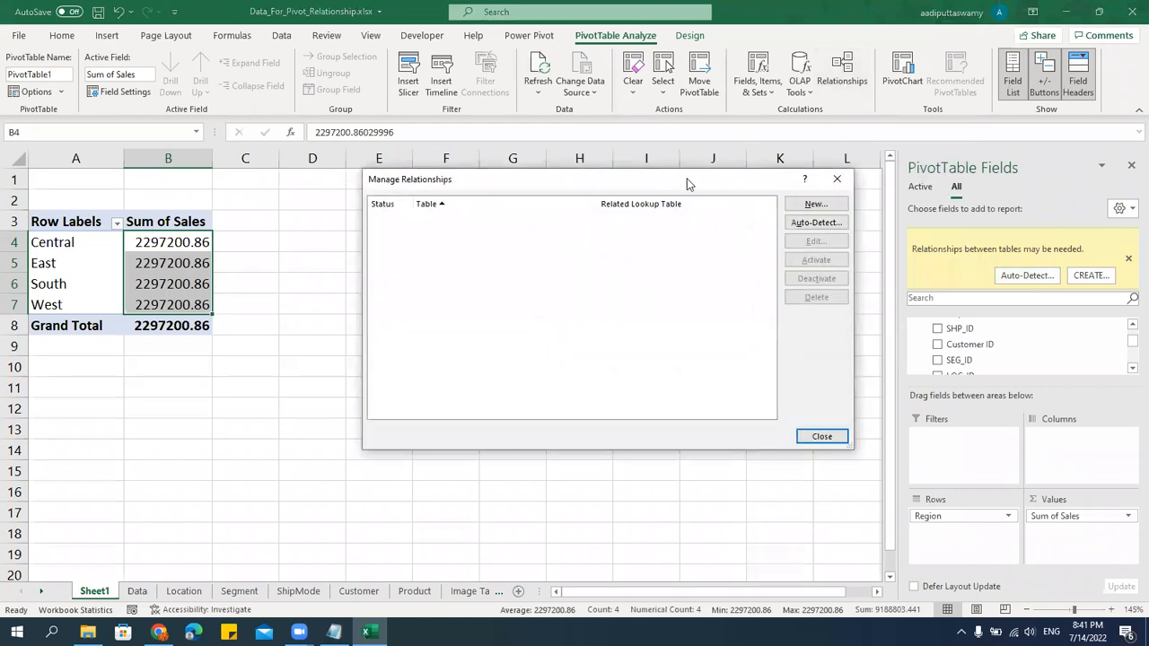
pyautogui.moveTo(689, 183); pyautogui.dragTo(583, 196)
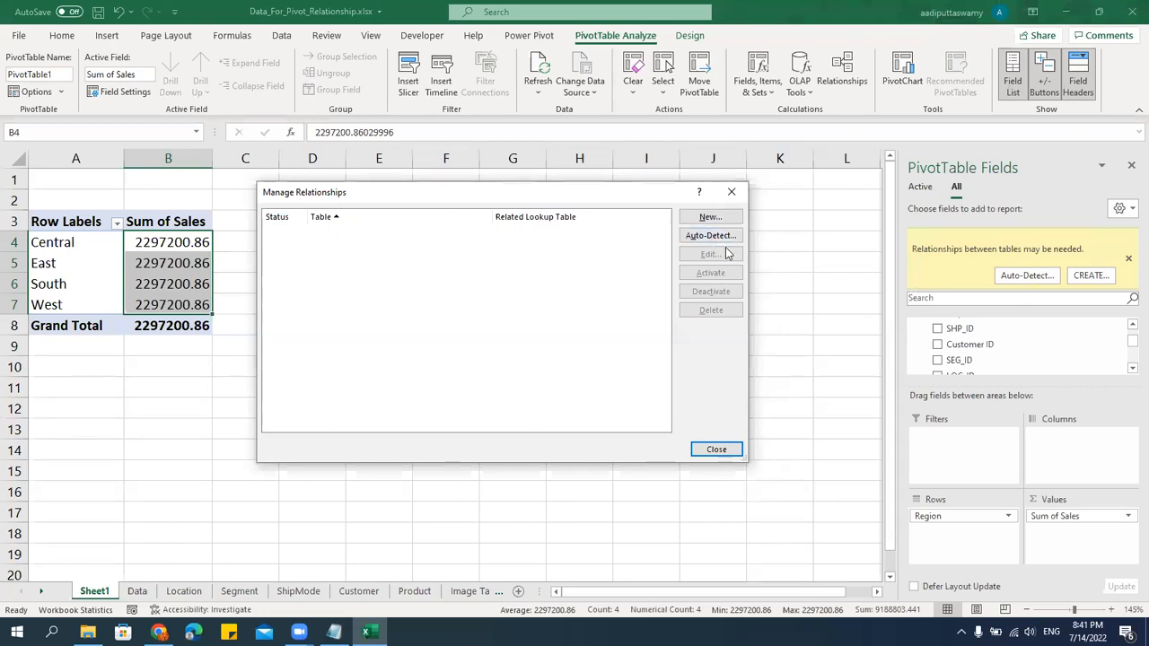
pyautogui.click(711, 218)
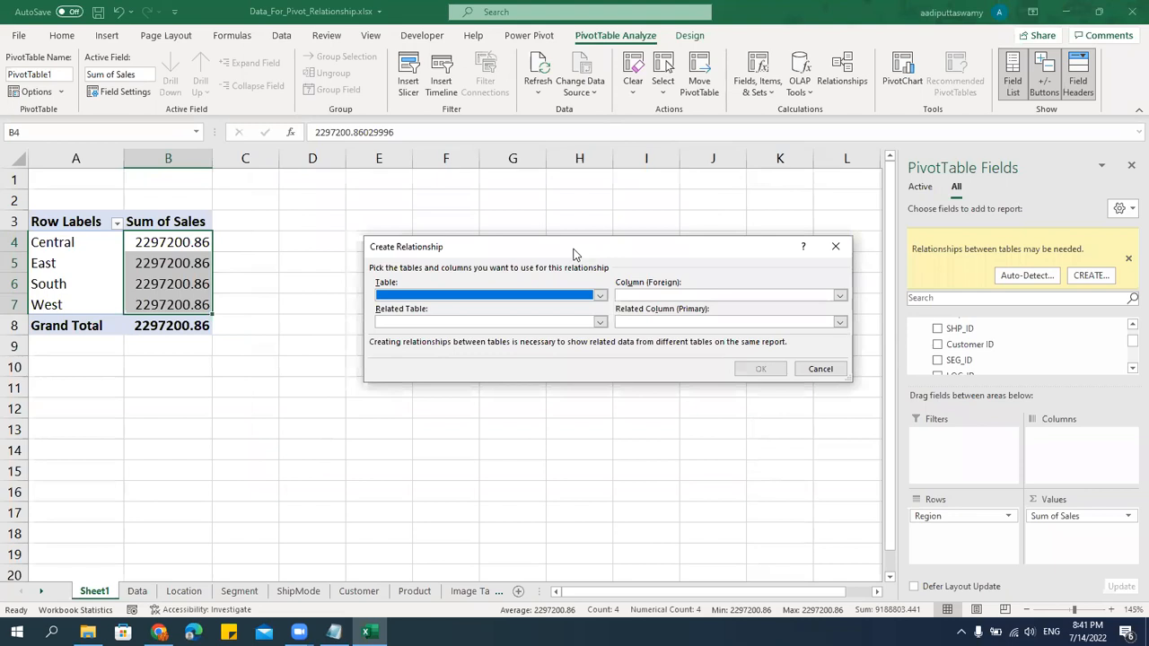
pyautogui.moveTo(574, 254); pyautogui.dragTo(445, 219)
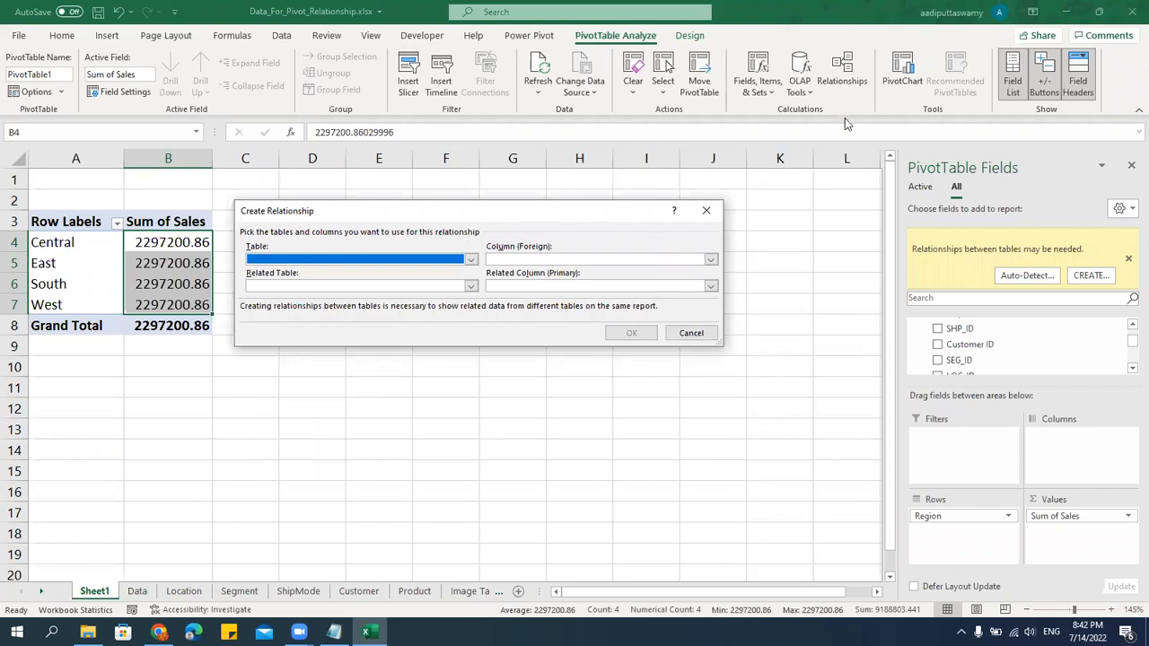
pyautogui.click(325, 260)
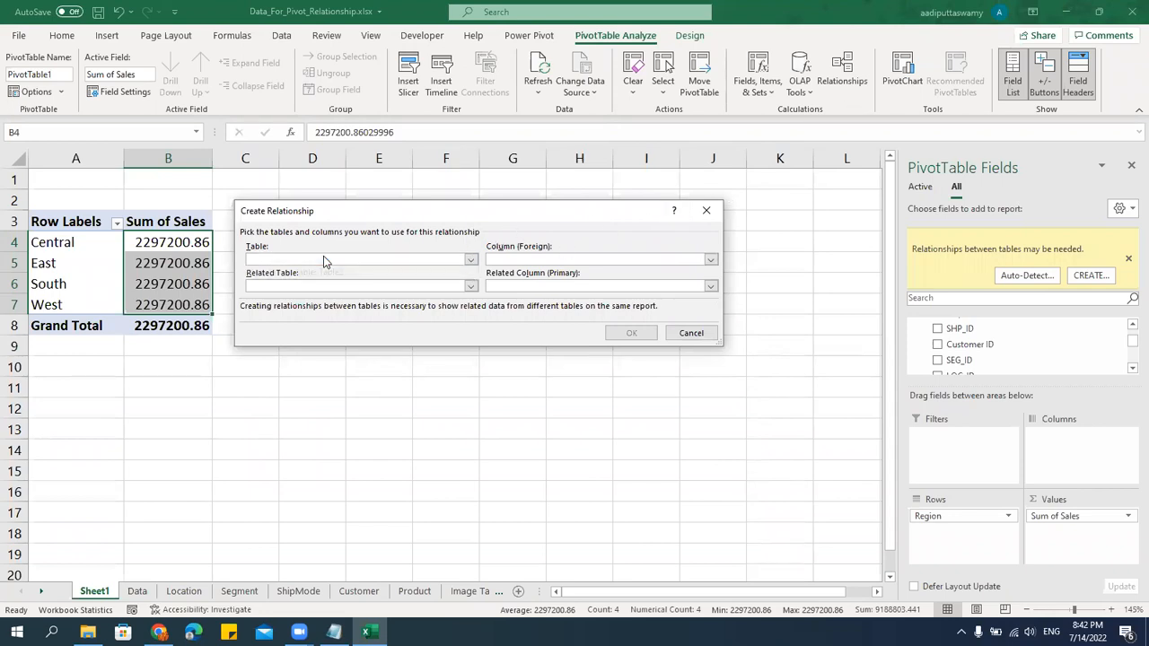
pyautogui.click(340, 270)
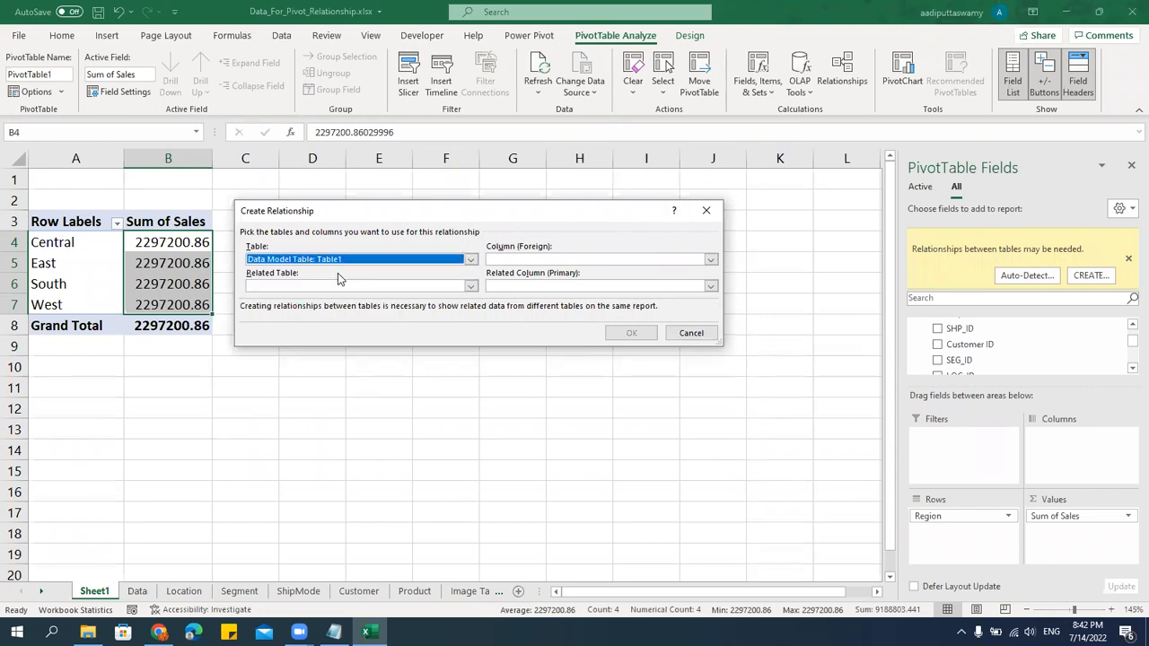
pyautogui.click(608, 259)
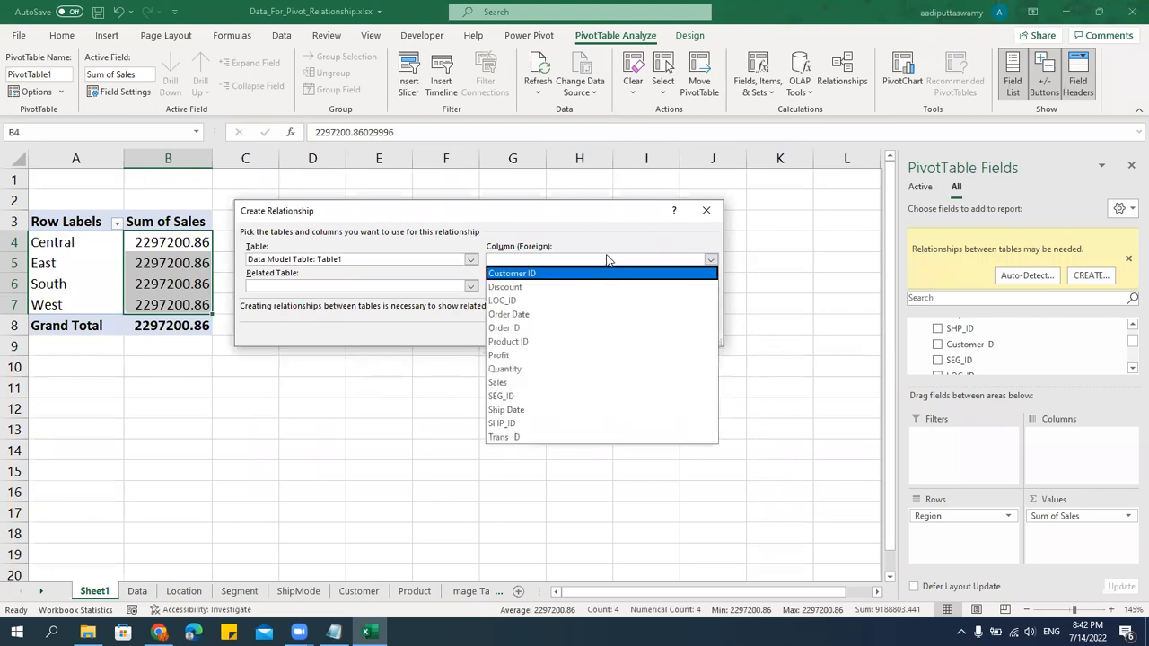
pyautogui.click(535, 302)
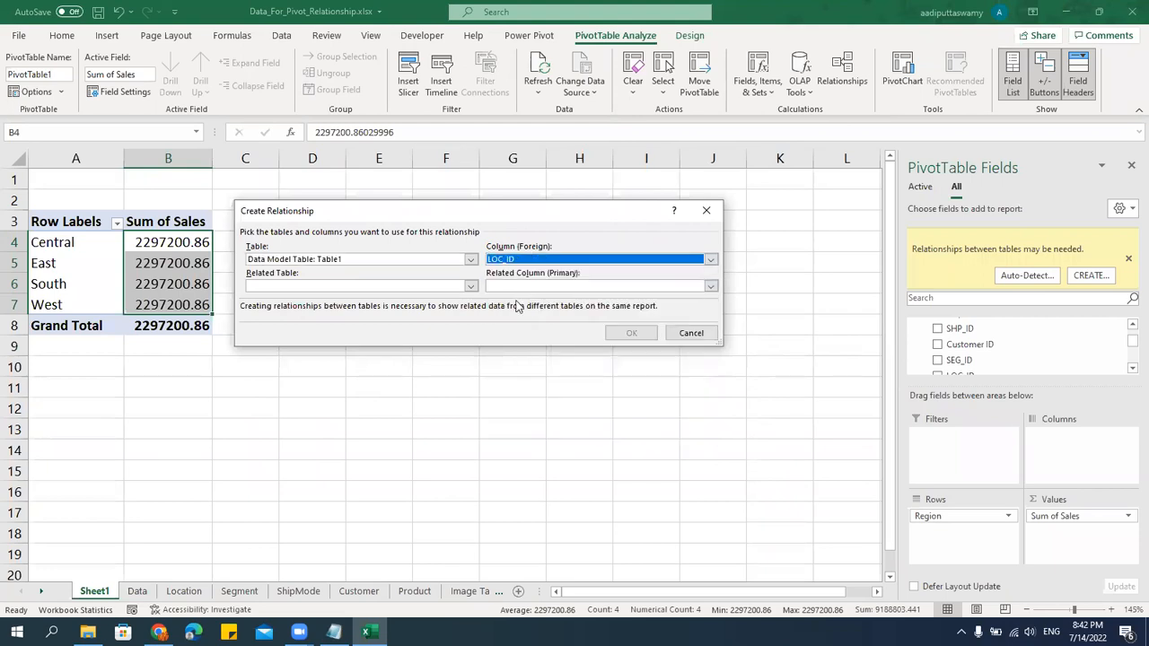
pyautogui.click(430, 287)
pyautogui.click(368, 314)
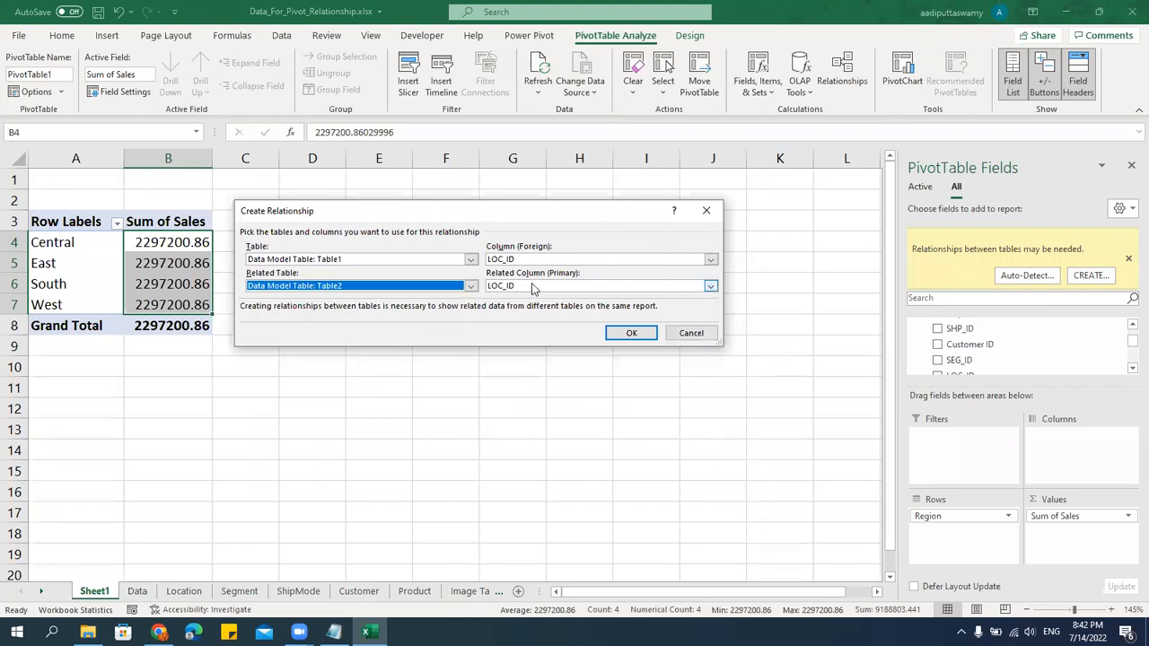
pyautogui.click(631, 333)
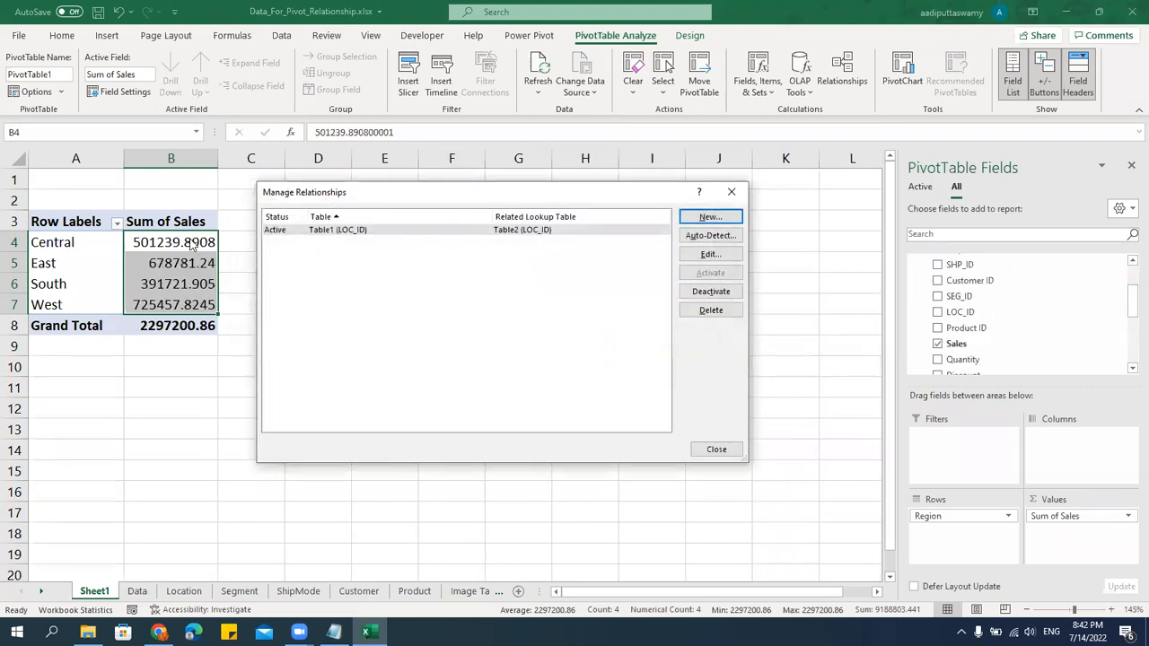
pyautogui.click(731, 192)
pyautogui.moveTo(166, 249); pyautogui.dragTo(195, 297)
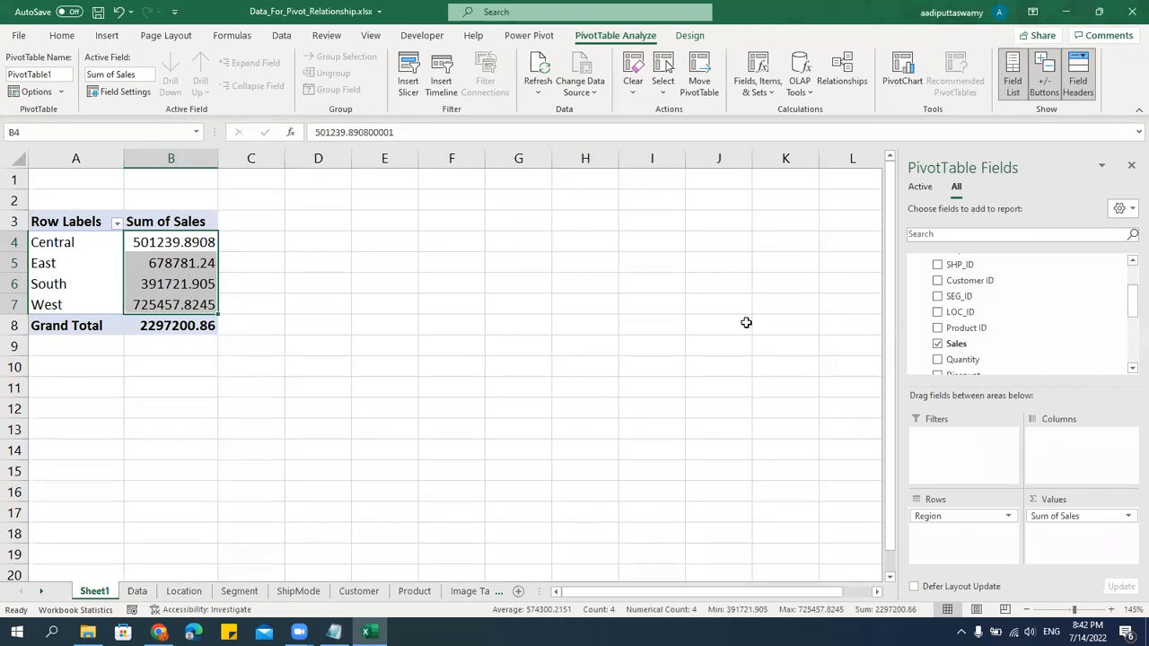
# Open the data model in Power Pivot's Diagram View, then spread apart and enlarge Table1 and Table2 to show all their fields.
pyautogui.click(280, 37)
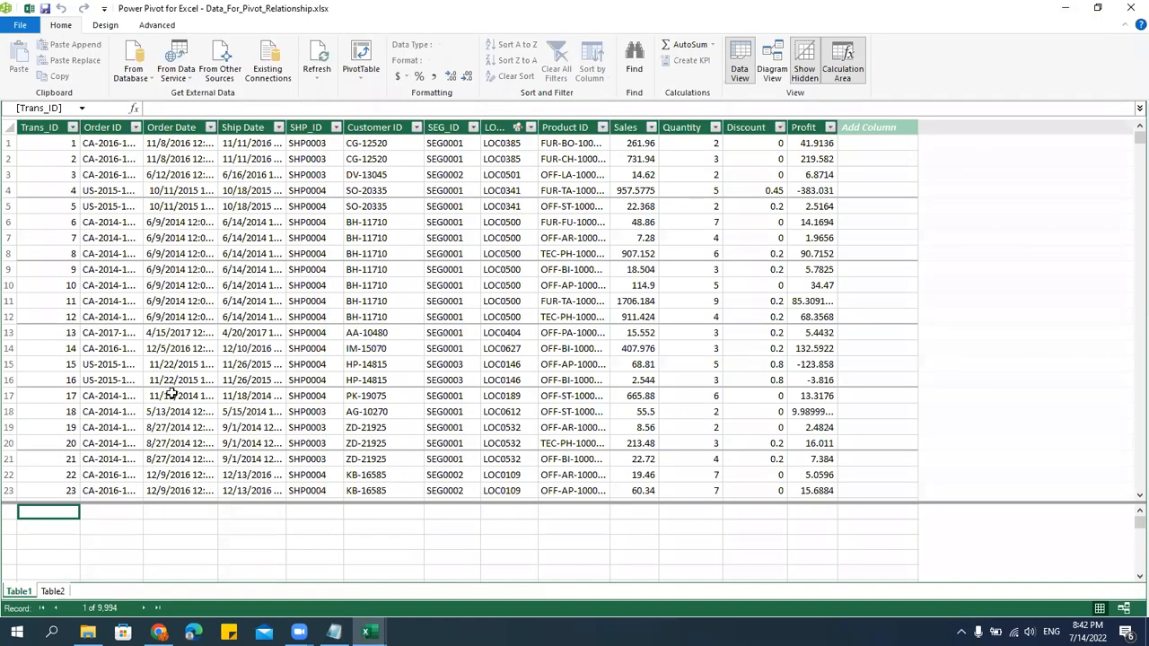
pyautogui.click(54, 591)
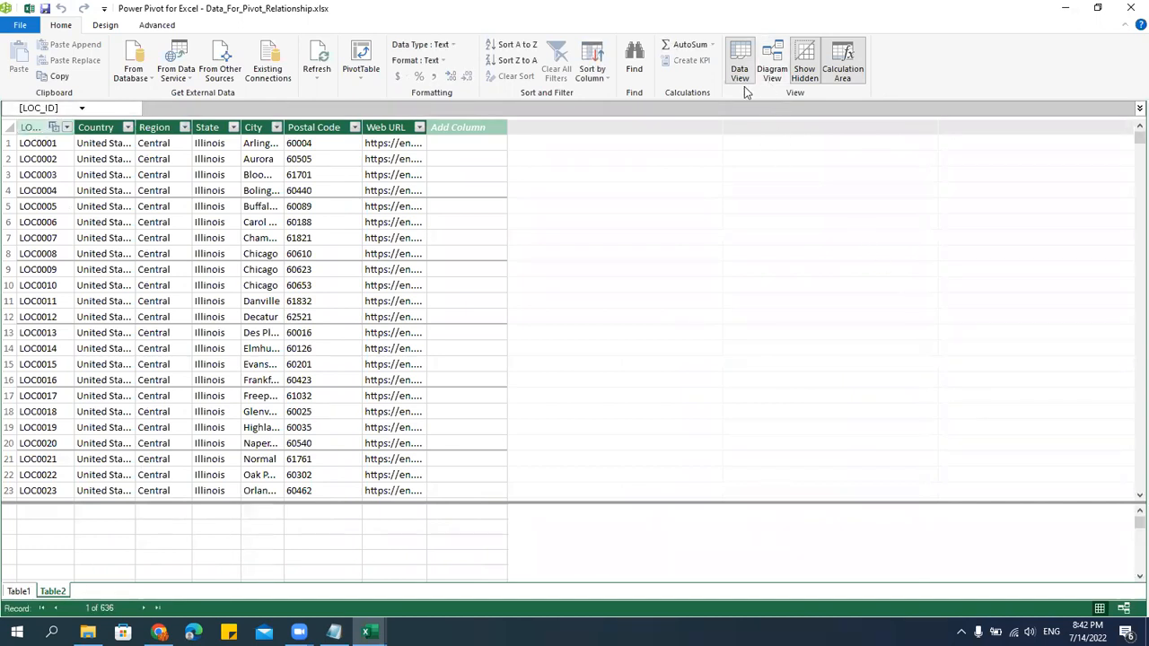
pyautogui.click(772, 72)
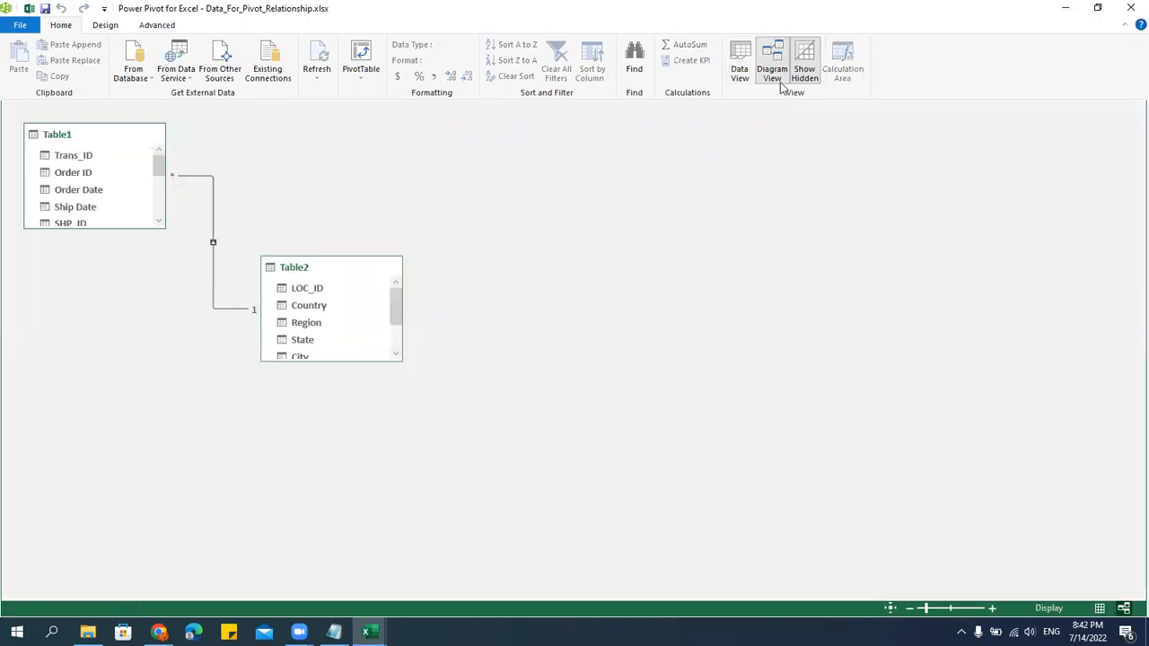
pyautogui.moveTo(72, 148); pyautogui.dragTo(76, 173)
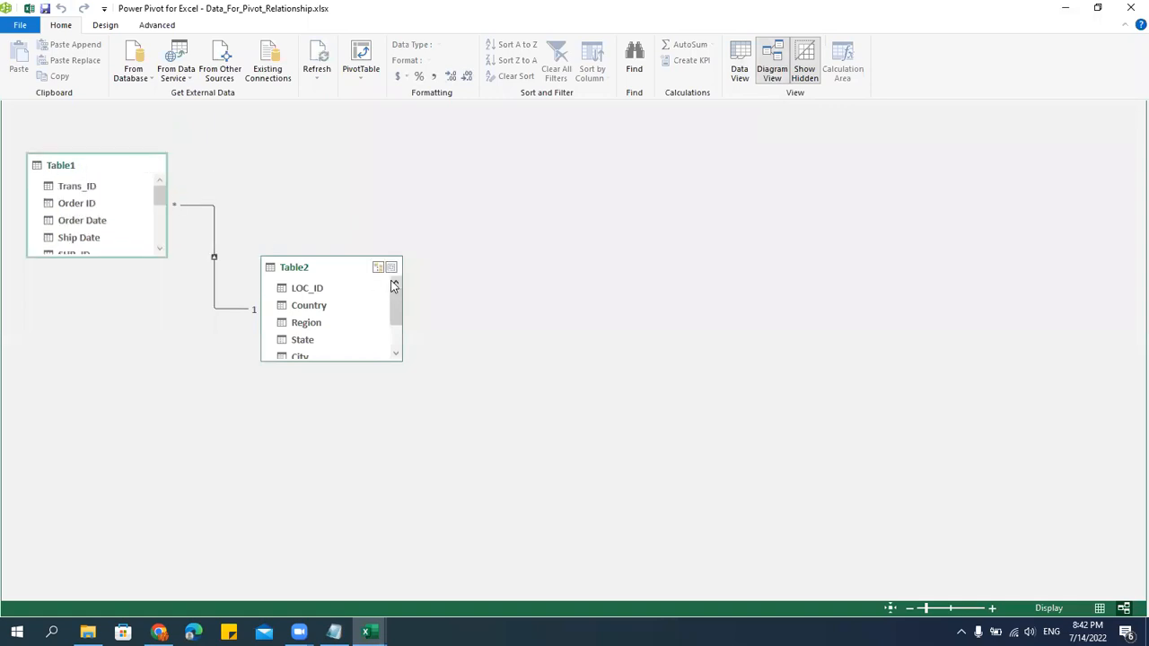
pyautogui.moveTo(330, 274); pyautogui.dragTo(626, 305)
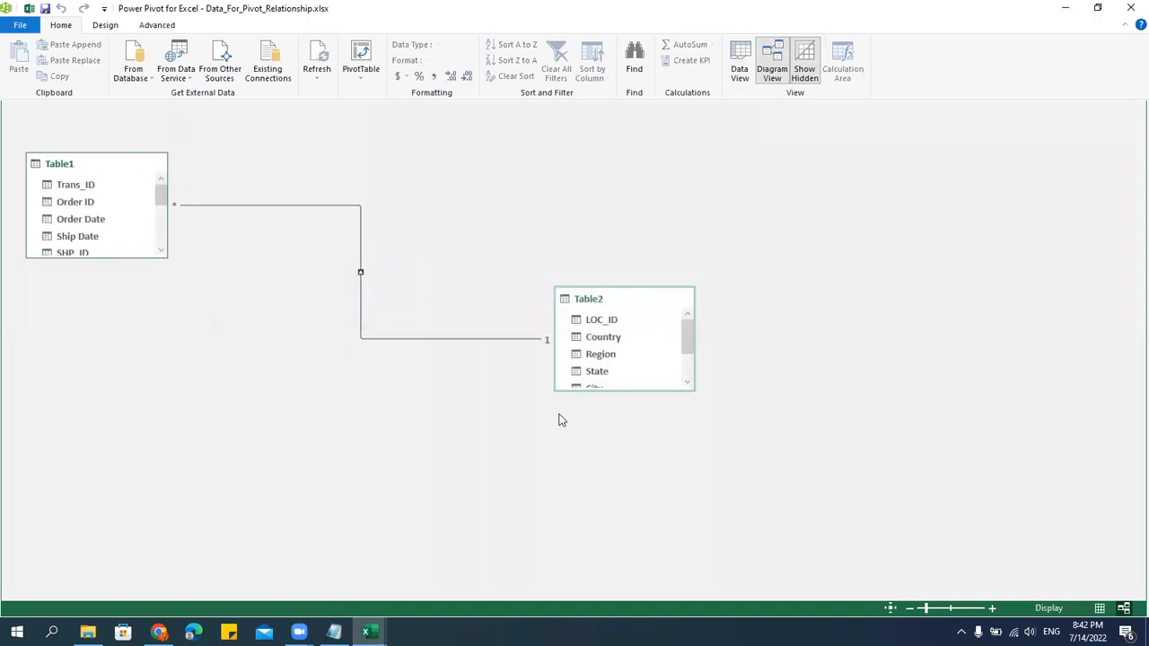
pyautogui.moveTo(170, 257); pyautogui.dragTo(262, 428)
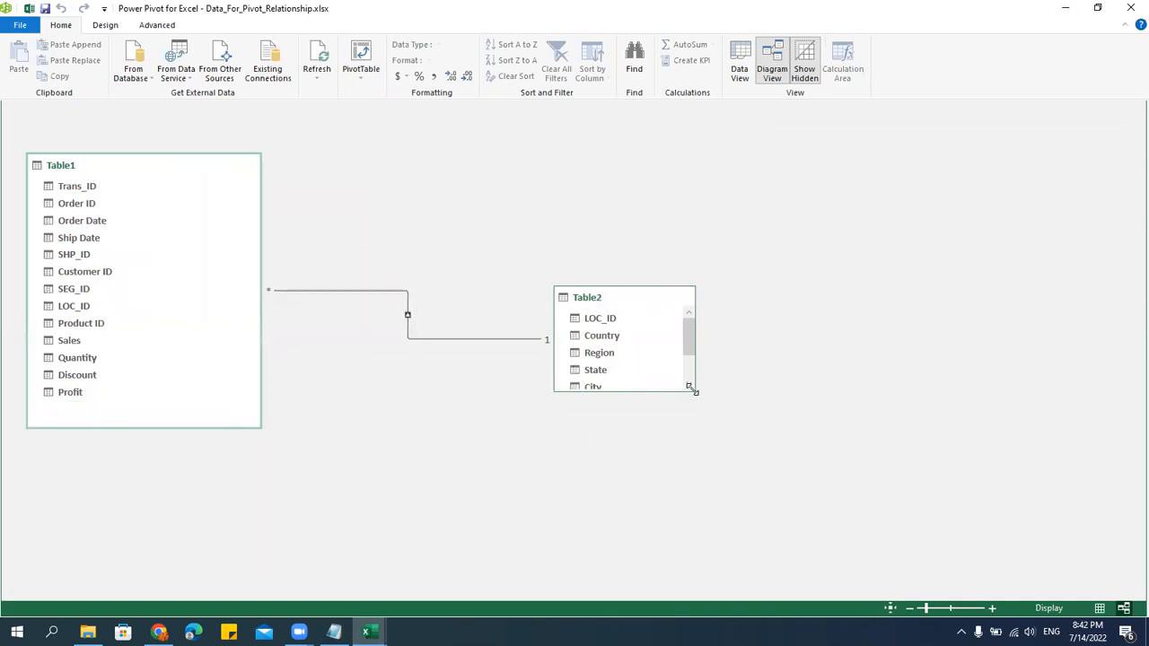
pyautogui.moveTo(689, 387); pyautogui.dragTo(753, 491)
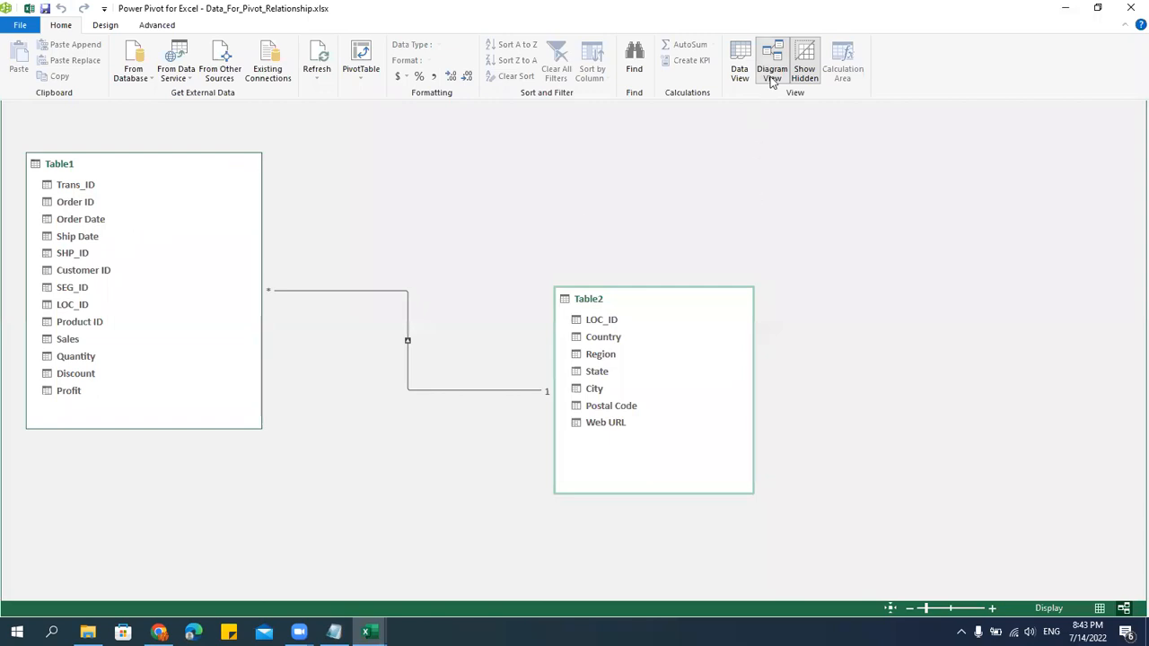
# Return the data model to Data View, look over Table1's records, and close the Power Pivot window.
pyautogui.click(742, 67)
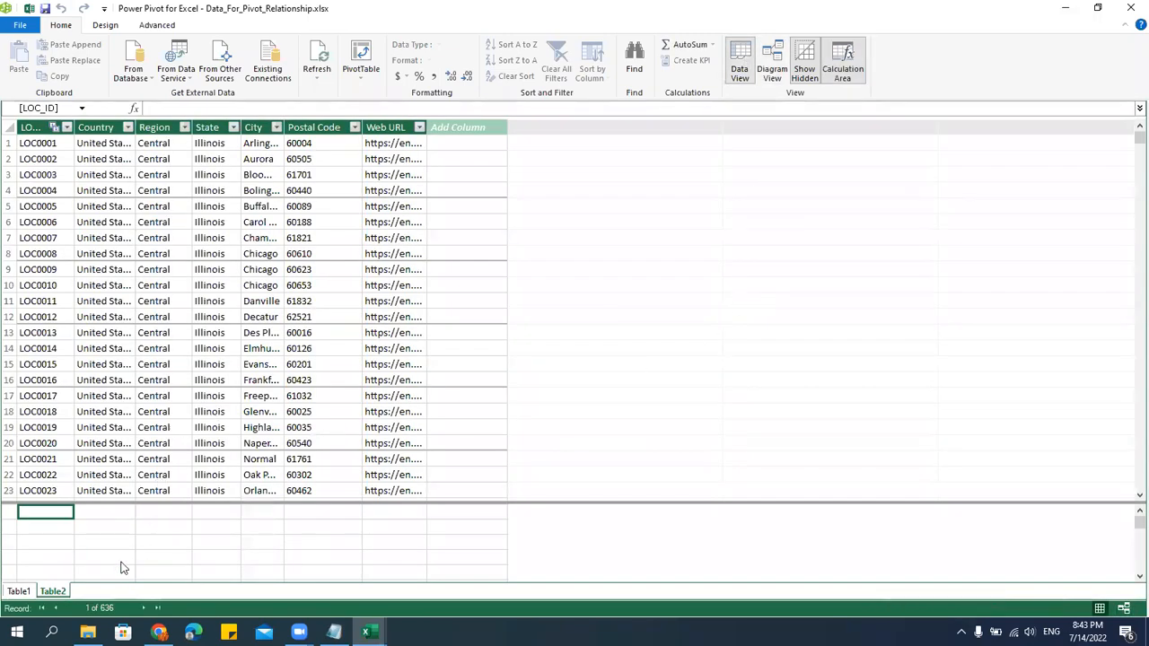
pyautogui.click(18, 591)
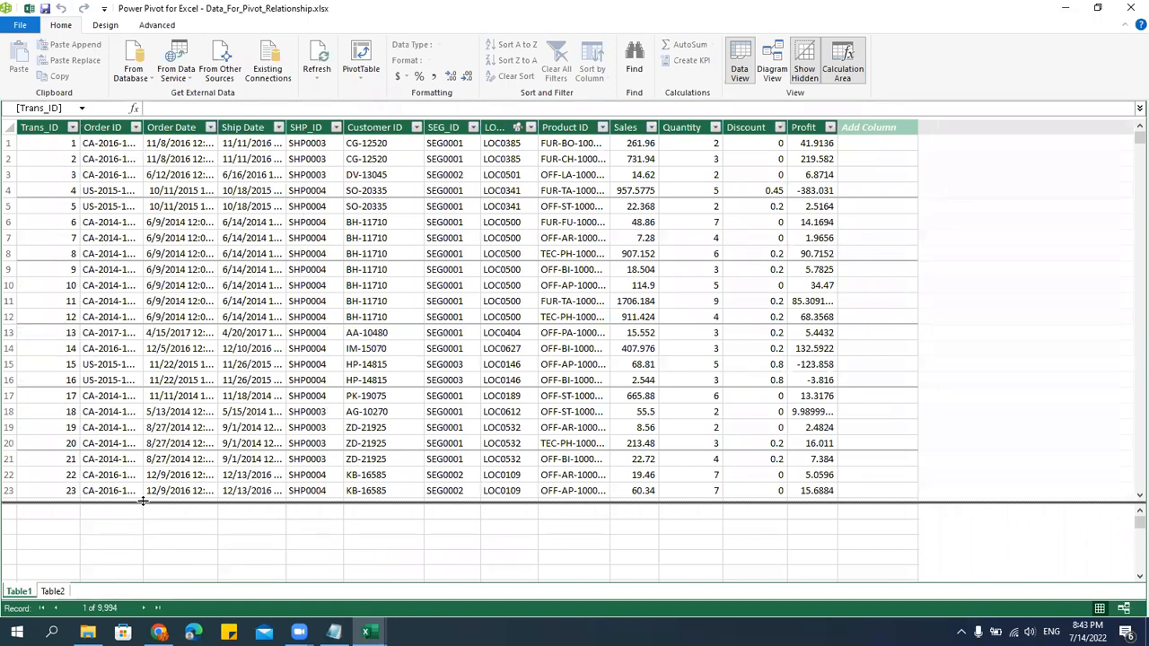
pyautogui.click(1129, 11)
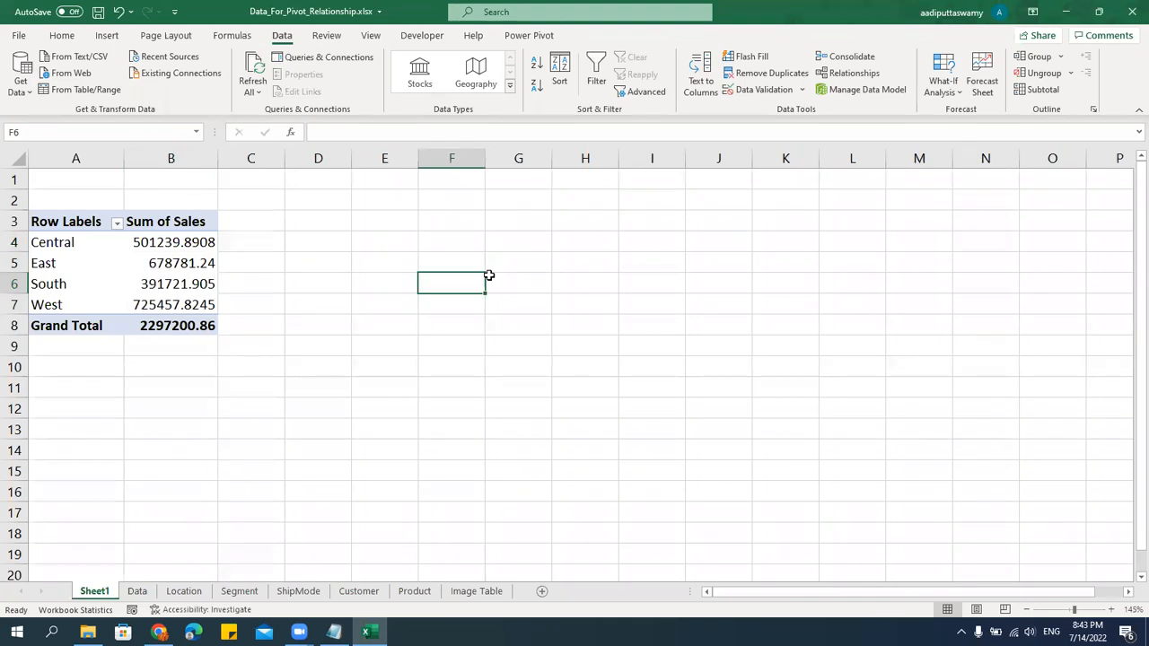
# Collapse Table1 in the field list and replace Region with Table2's State in the PivotTable's rows.
pyautogui.moveTo(158, 242); pyautogui.dragTo(184, 301)
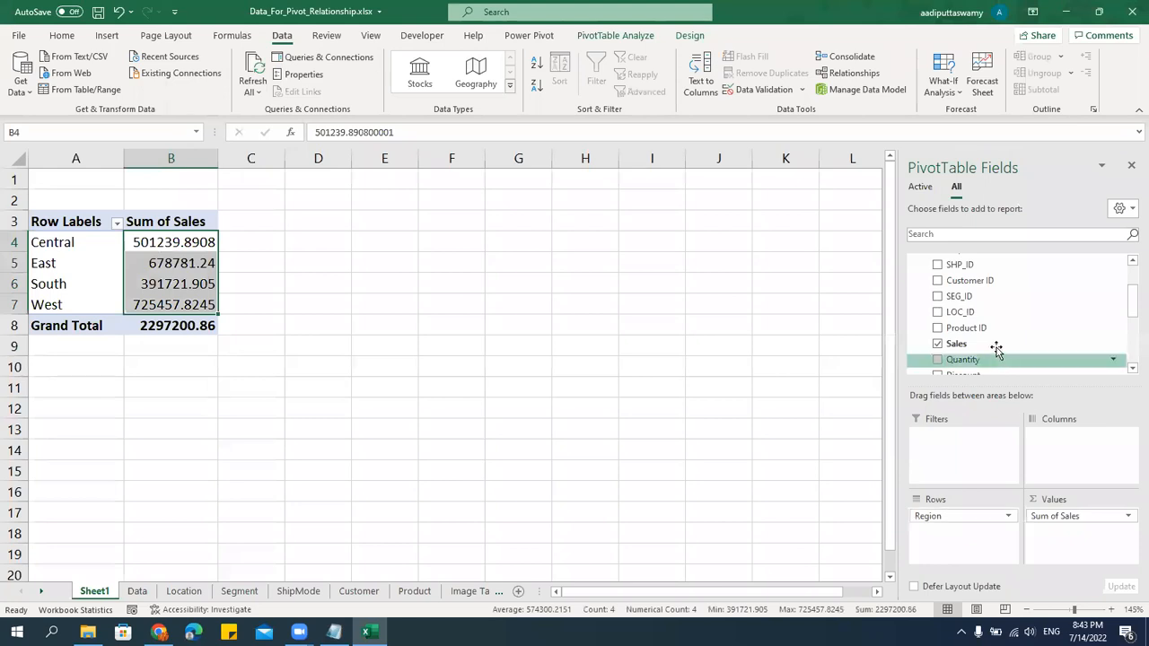
pyautogui.scroll(8, 1001, 341)
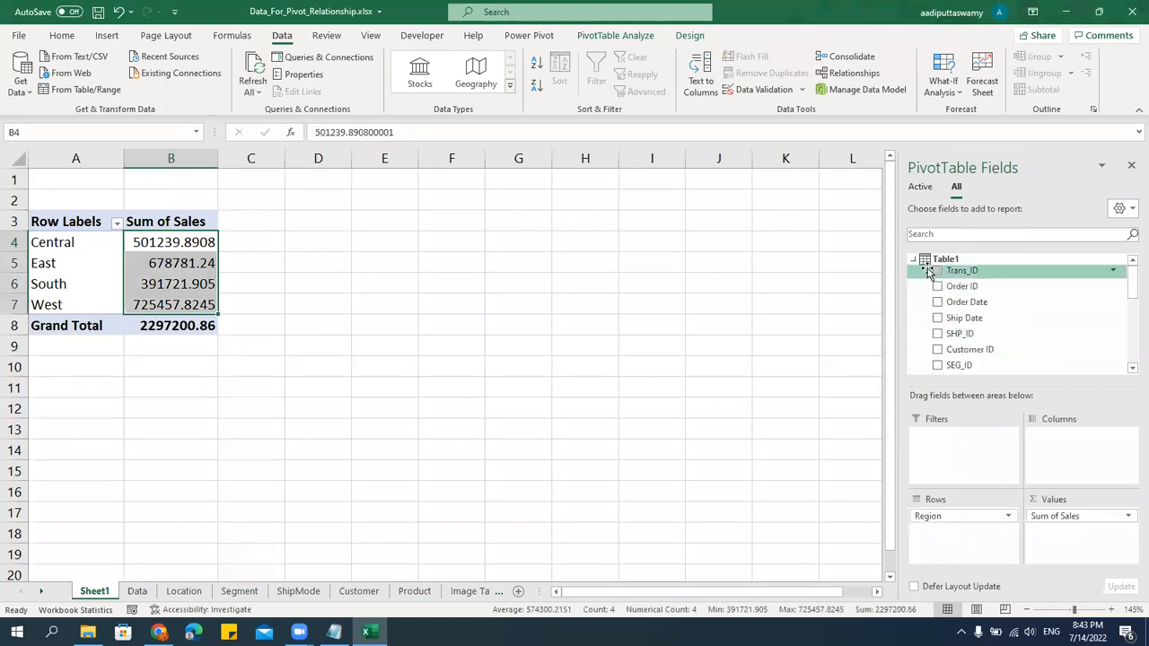
pyautogui.click(920, 258)
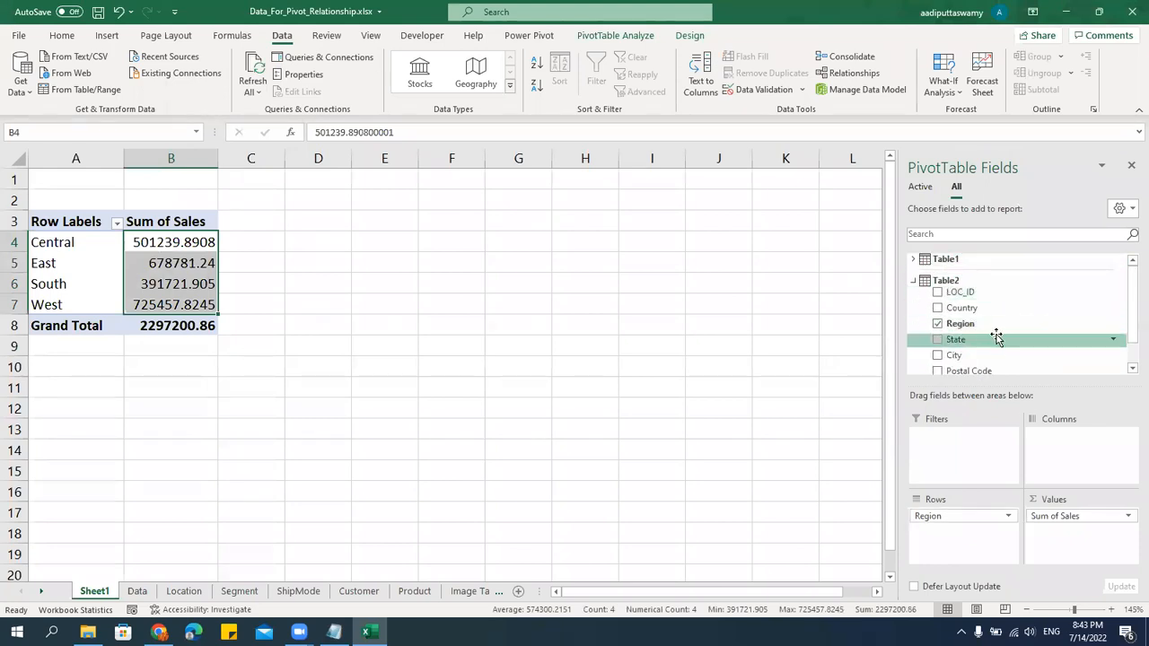
pyautogui.moveTo(986, 341); pyautogui.dragTo(546, 395)
pyautogui.moveTo(90, 264); pyautogui.dragTo(90, 408)
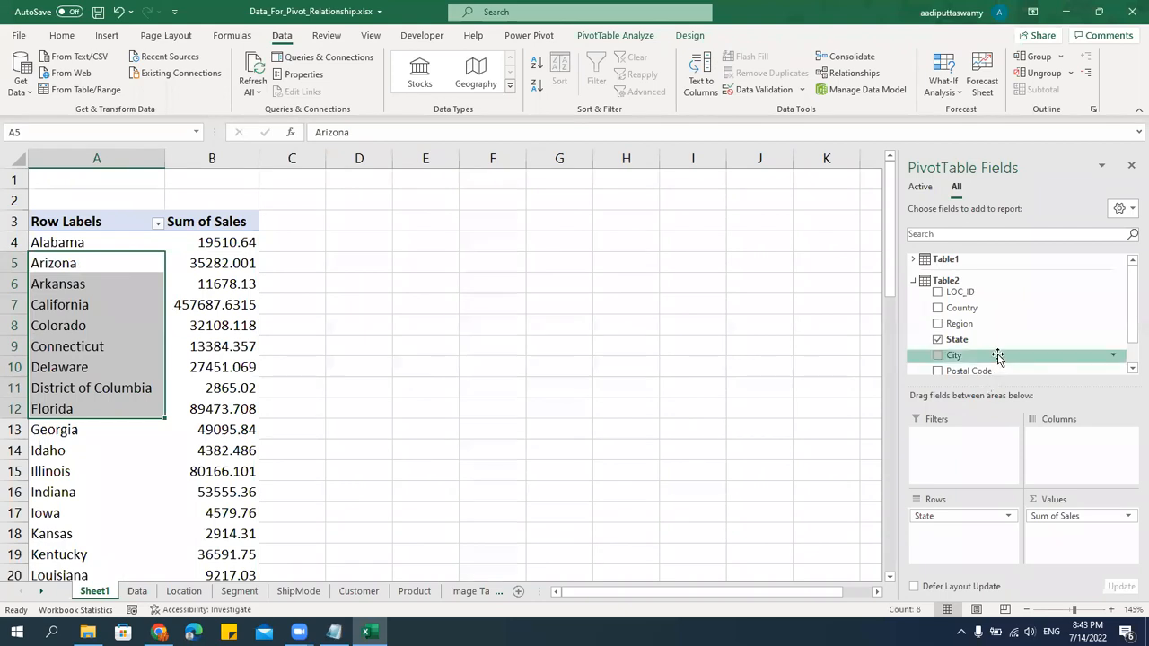
pyautogui.scroll(-1, 1000, 303)
pyautogui.scroll(1, 1000, 303)
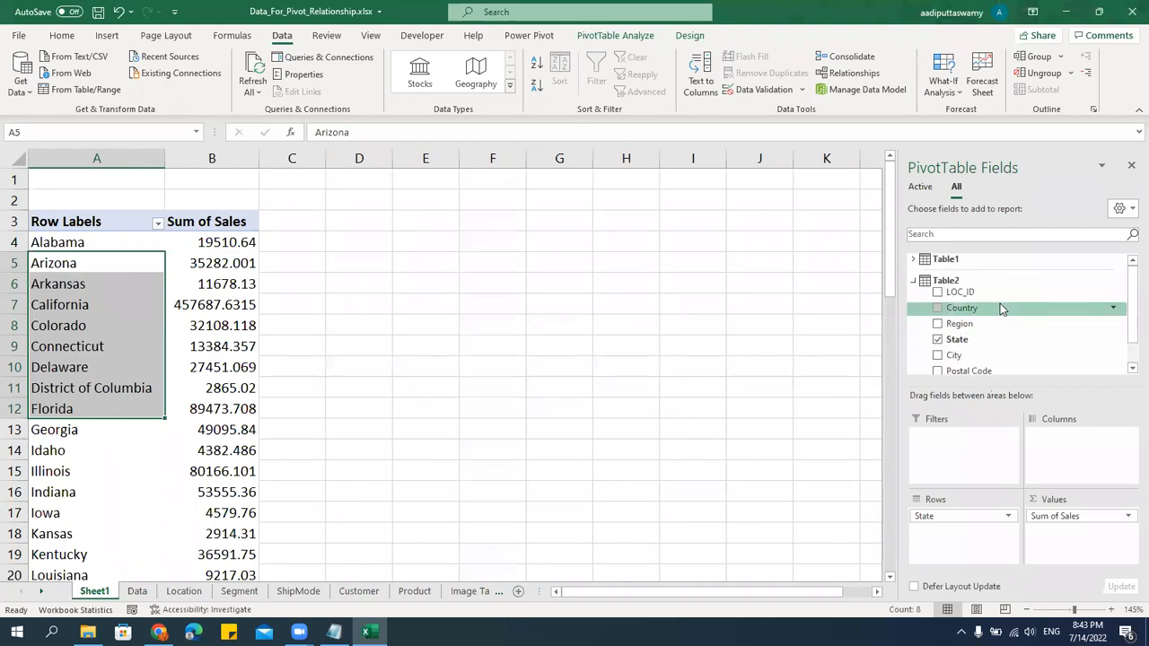
pyautogui.click(481, 436)
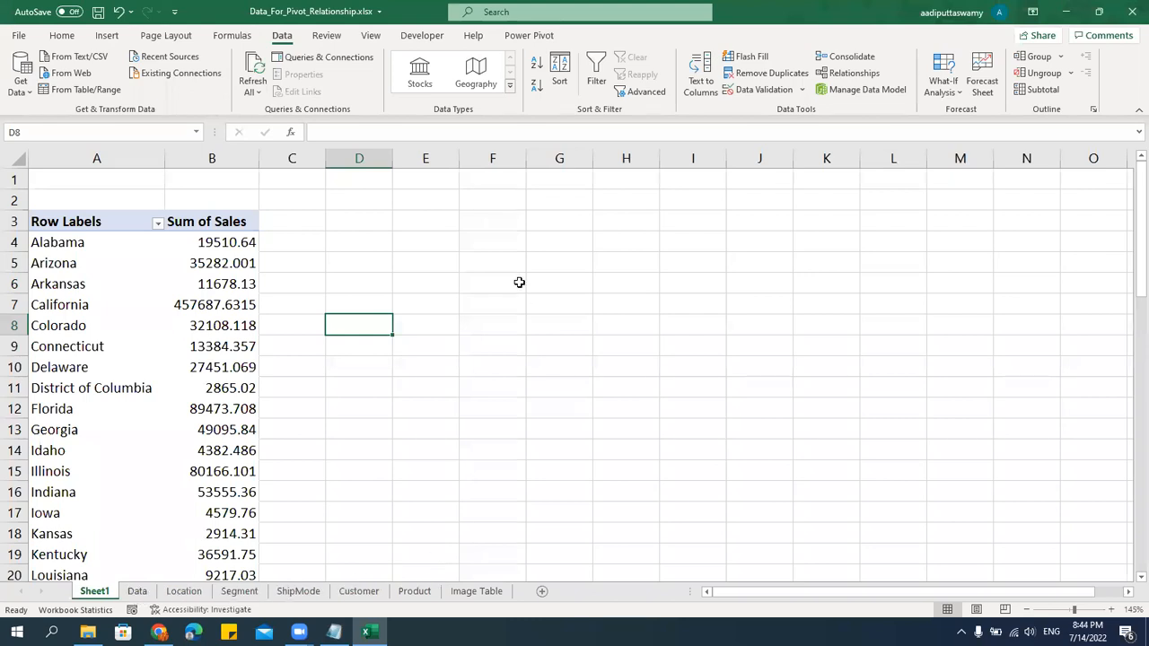
# Review the relationship between Table1 and Table2 in the PivotTable's Manage Relationships dialog, and close the dialog.
pyautogui.click(212, 262)
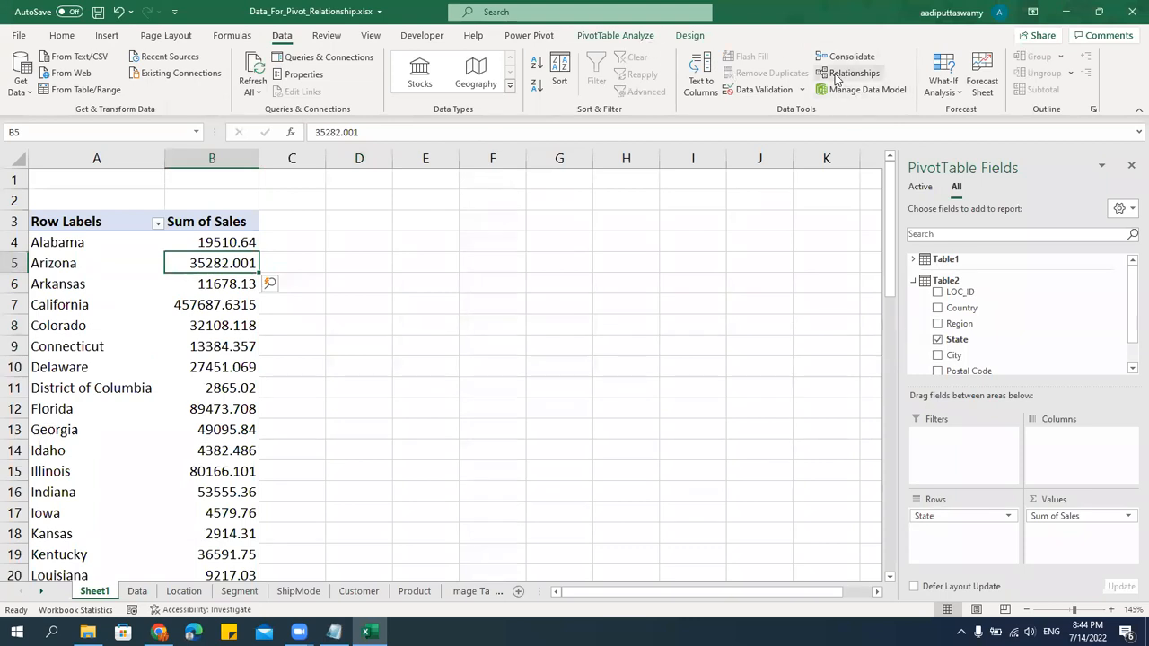
pyautogui.click(633, 38)
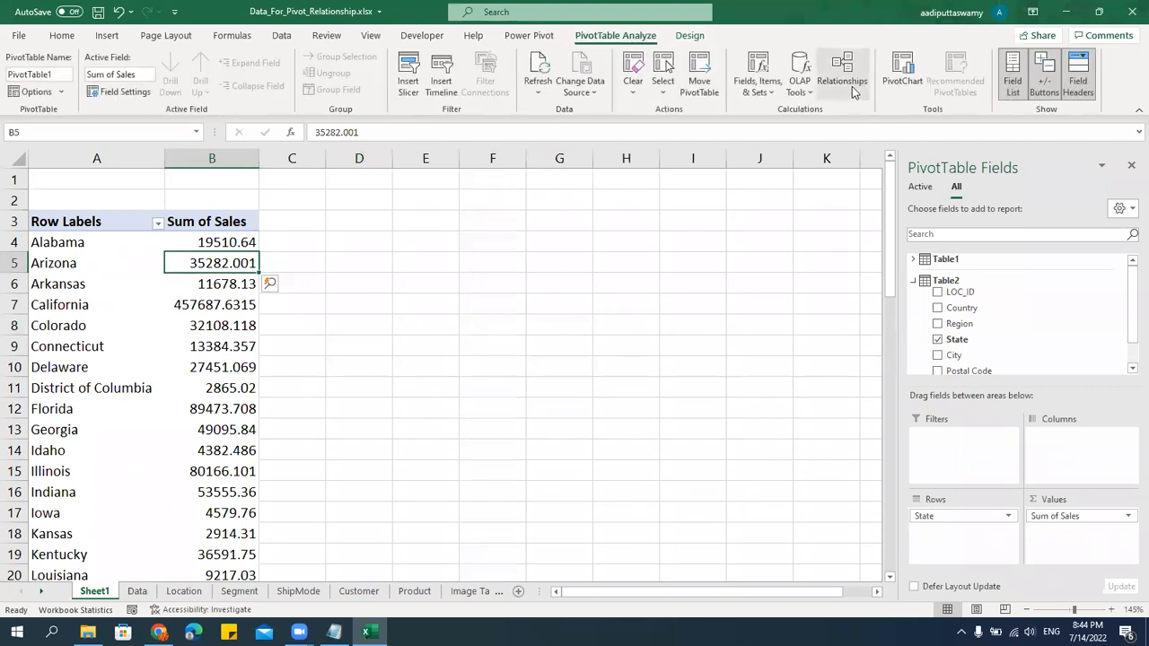
pyautogui.click(842, 72)
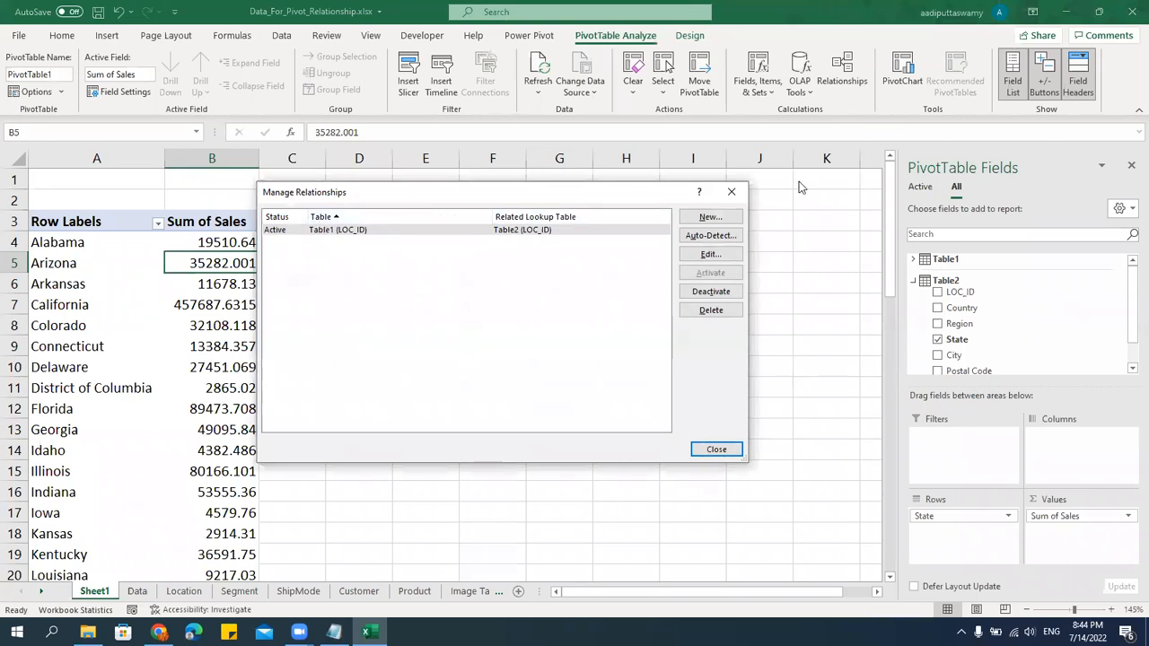
pyautogui.click(731, 191)
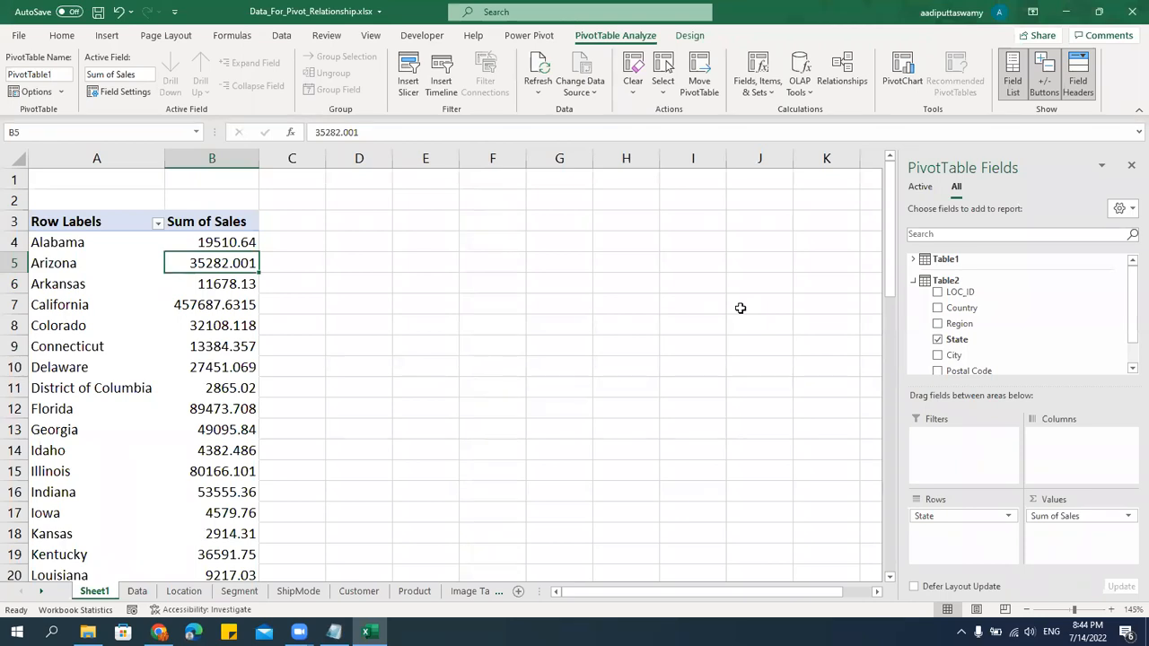
pyautogui.click(406, 345)
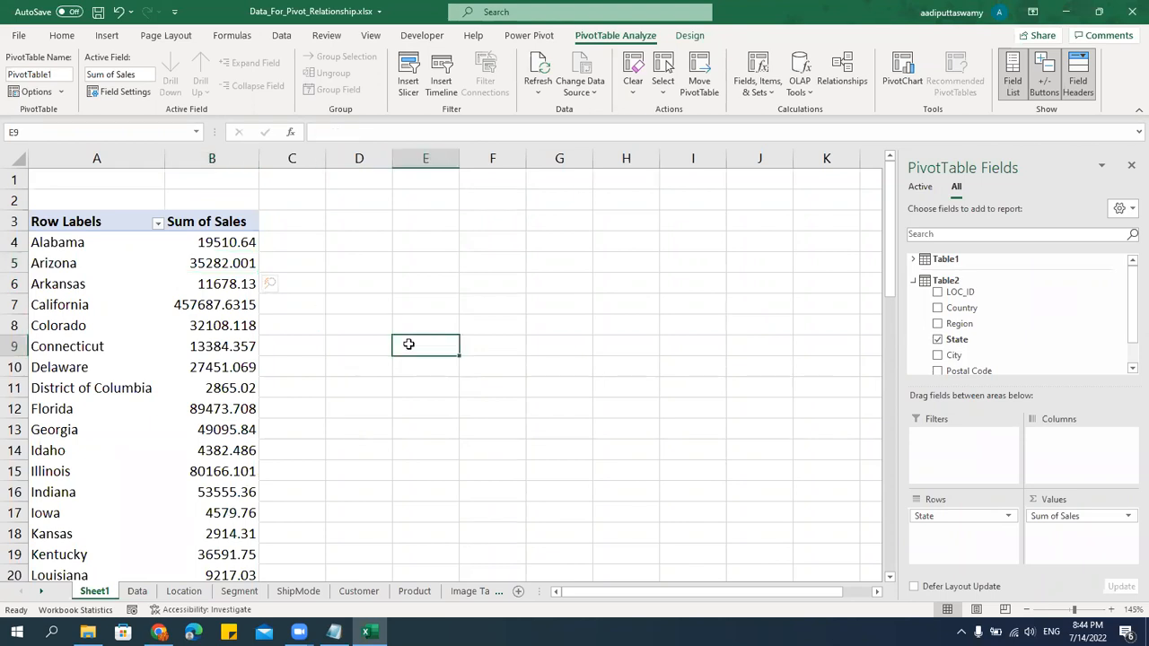
pyautogui.click(226, 325)
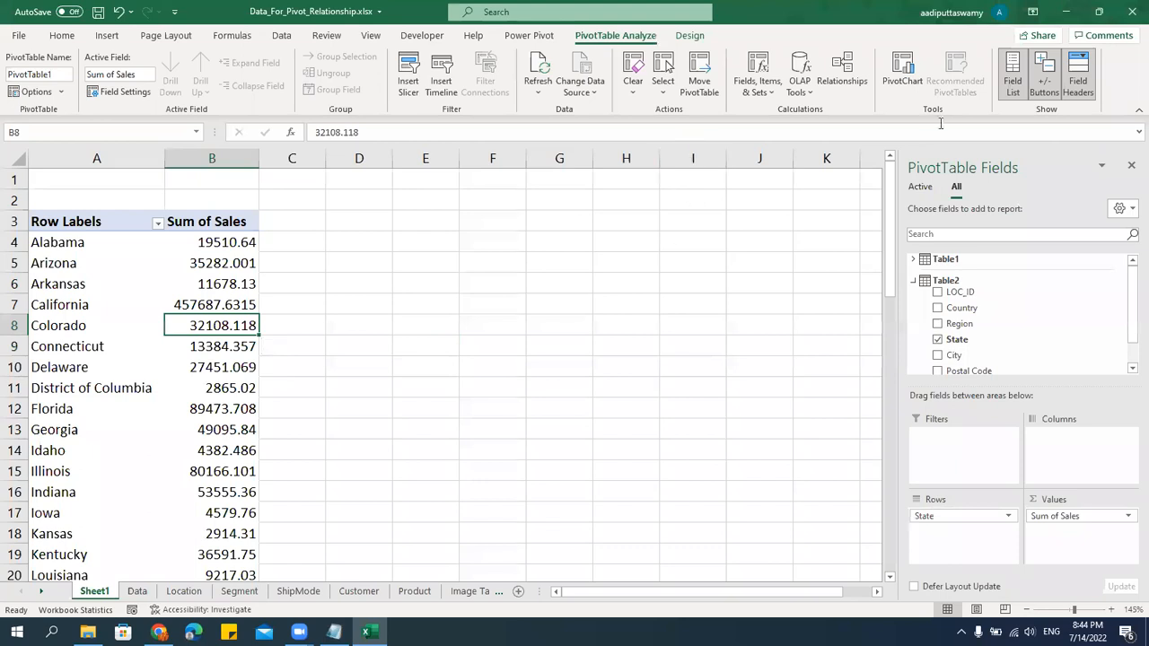
pyautogui.click(204, 266)
pyautogui.click(233, 243)
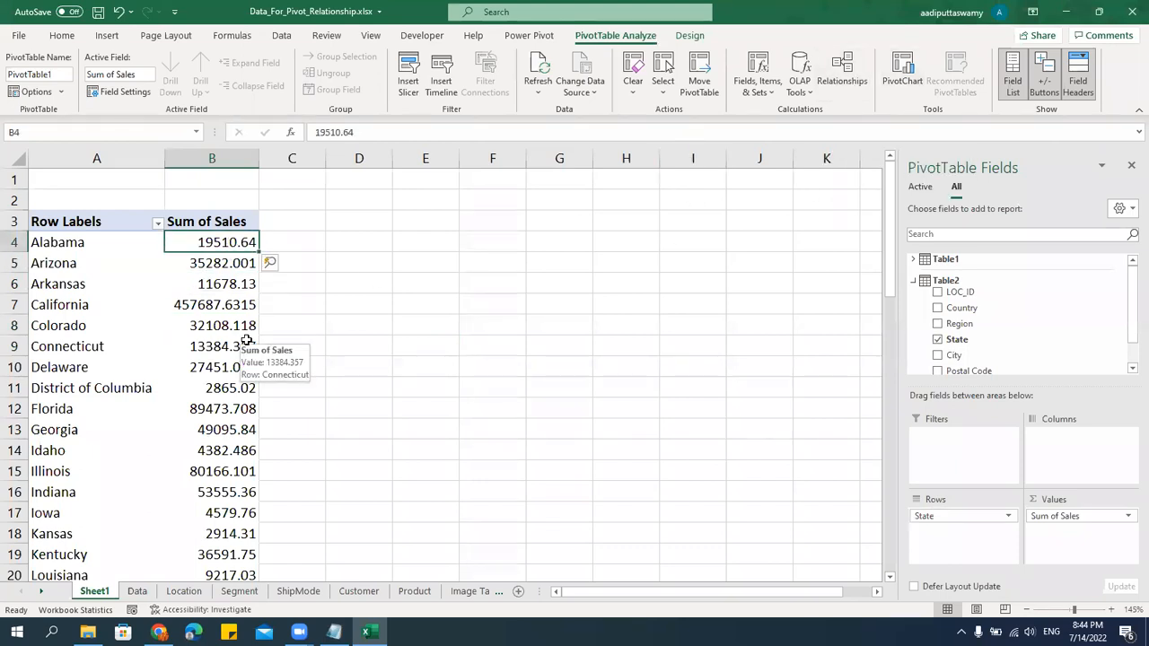
pyautogui.click(347, 350)
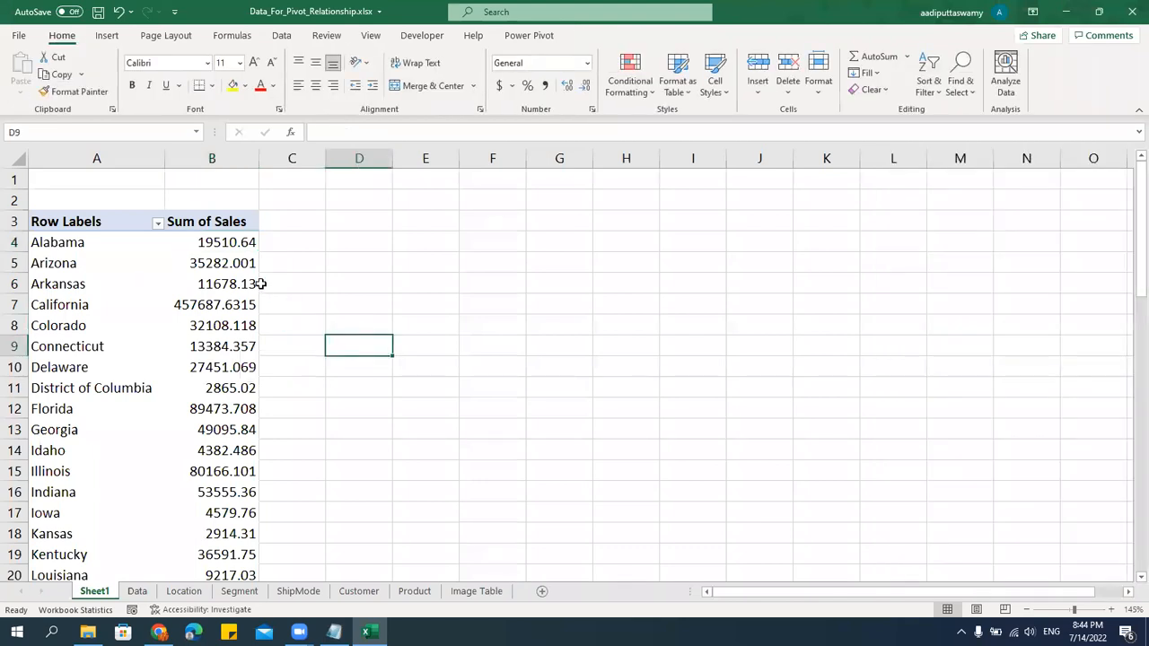
pyautogui.click(230, 284)
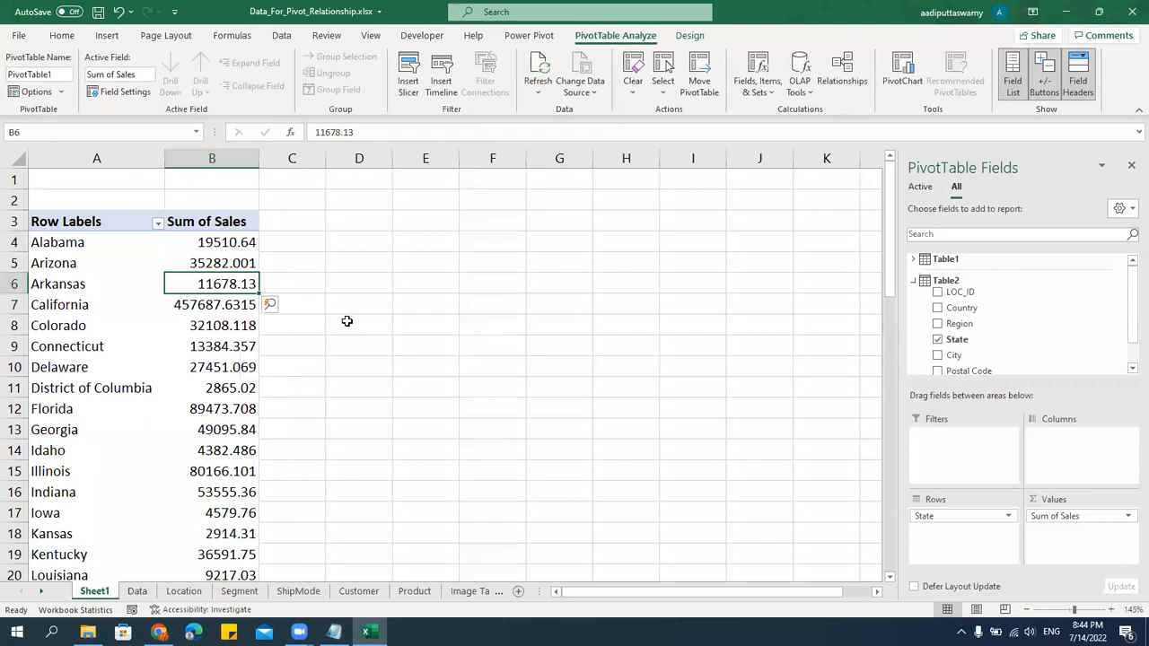
# Switch to the Notepad notes and add "- Summarize the data from the main table" below the Pivot Table heading.
pyautogui.click(334, 632)
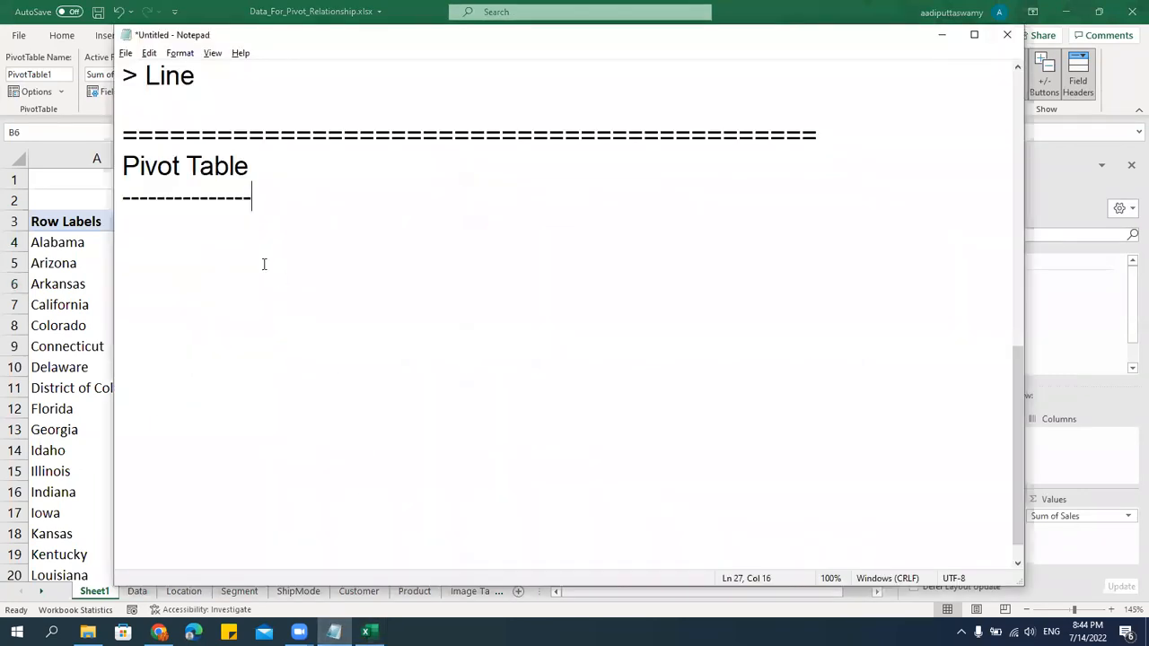
pyautogui.press('Return')
pyautogui.write('- Sumari')
pyautogui.press('BackSpace')
pyautogui.press('BackSpace')
pyautogui.press('BackSpace')
pyautogui.write('marize the data')
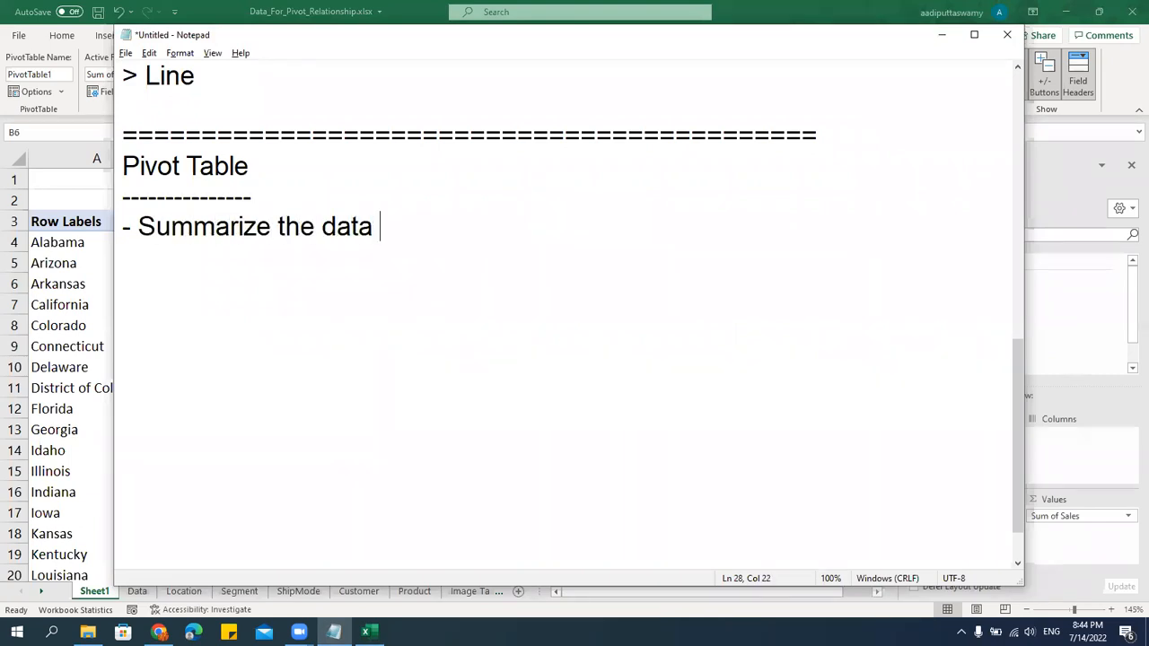
pyautogui.write(' form the')
pyautogui.press('BackSpace')
pyautogui.press('BackSpace')
pyautogui.press('BackSpace')
pyautogui.press('BackSpace')
pyautogui.press('BackSpace')
pyautogui.press('BackSpace')
pyautogui.press('BackSpace')
pyautogui.write('rom the main ')
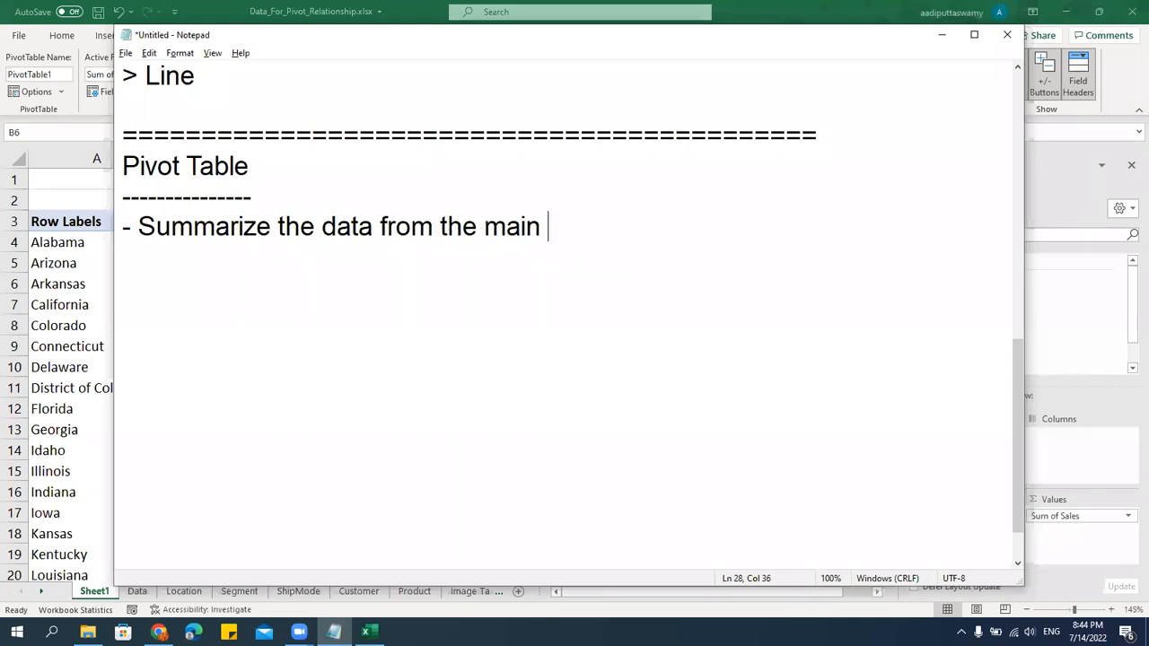
pyautogui.write('table')
# Switch back to Excel and close Data_For_Pivot_Relationship.xlsx, saving its changes.
pyautogui.hotkey('alt', 'Tab')
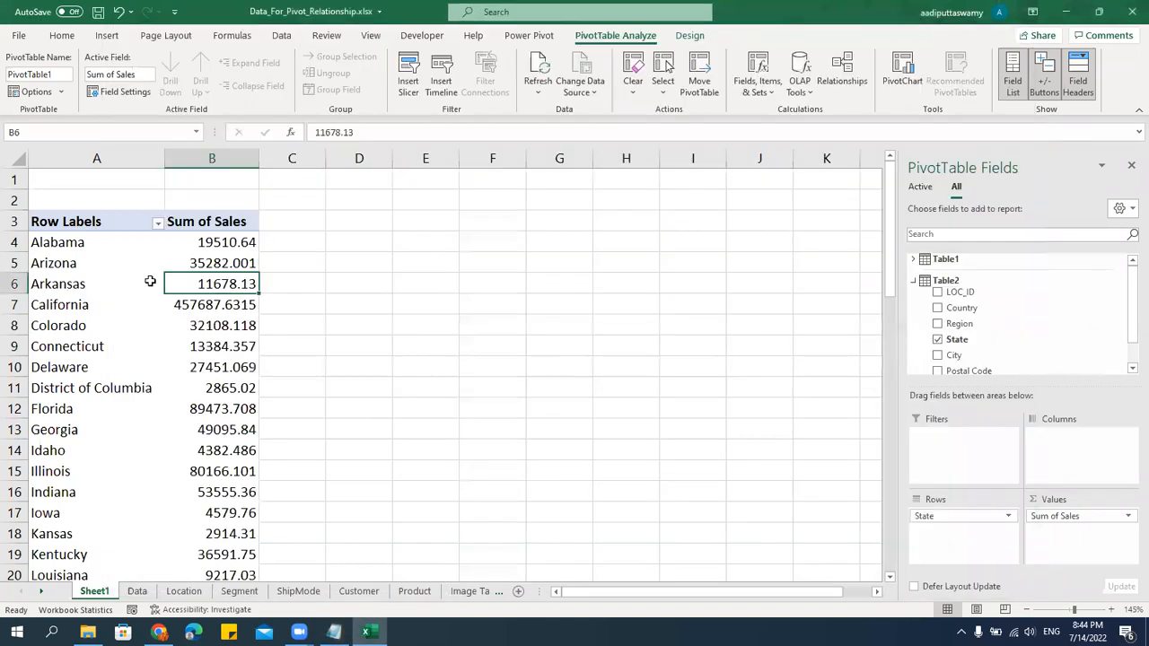
pyautogui.click(1132, 11)
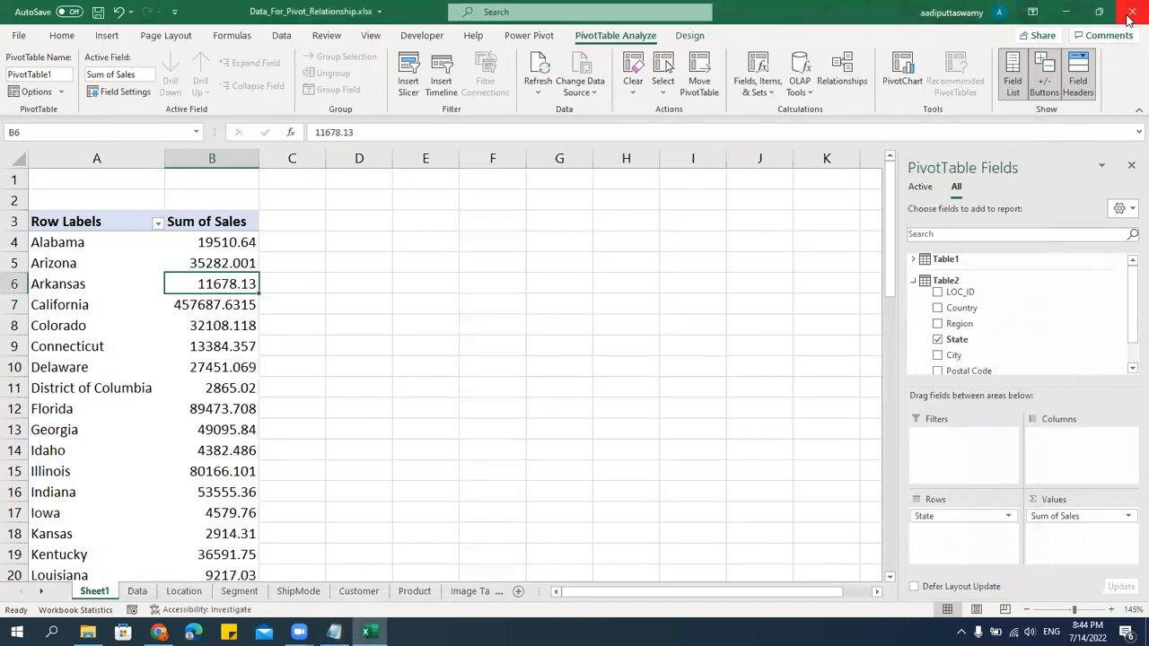
pyautogui.click(514, 334)
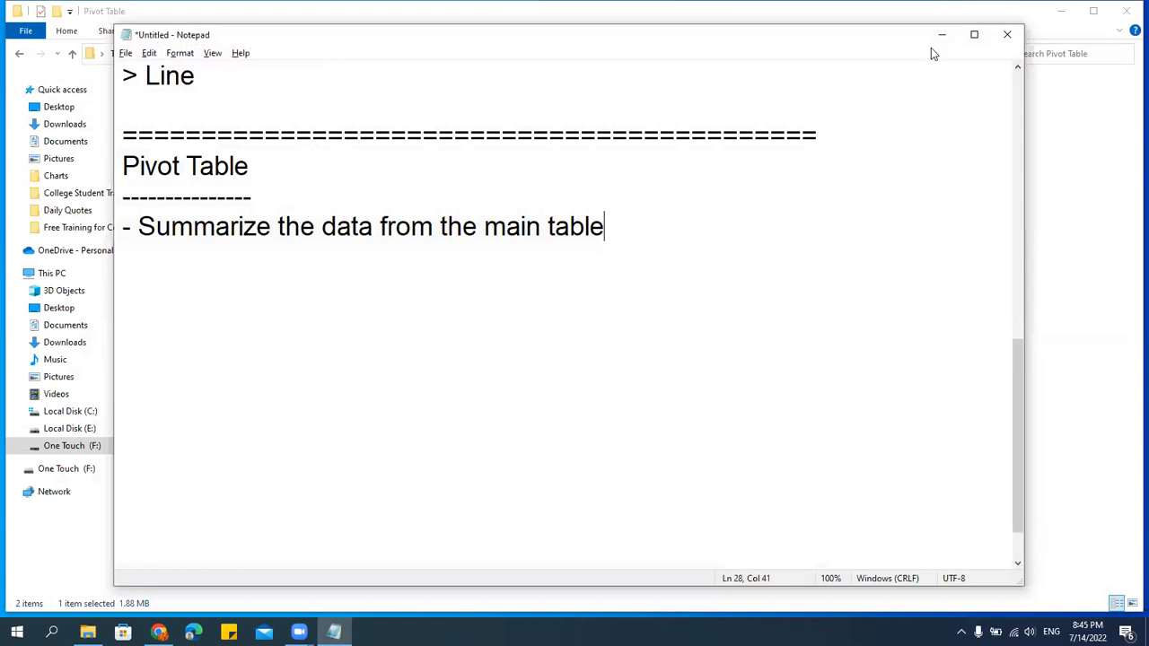
# Minimize the Notepad notes and go up to the Session 04 folder in File Explorer.
pyautogui.click(941, 40)
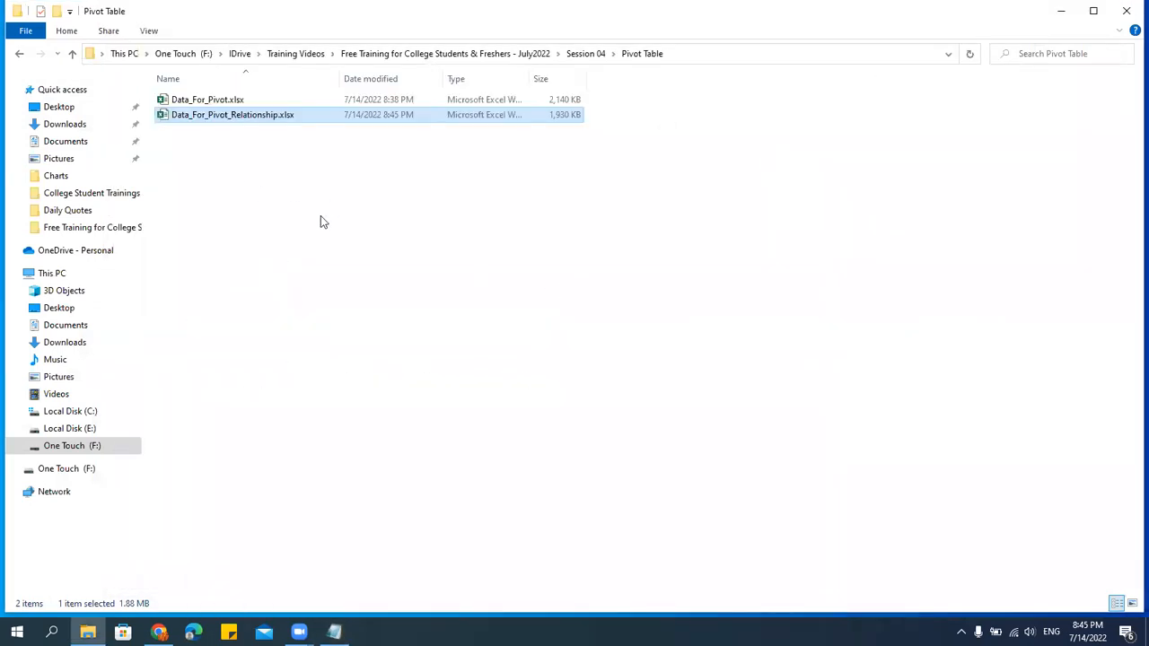
pyautogui.click(585, 53)
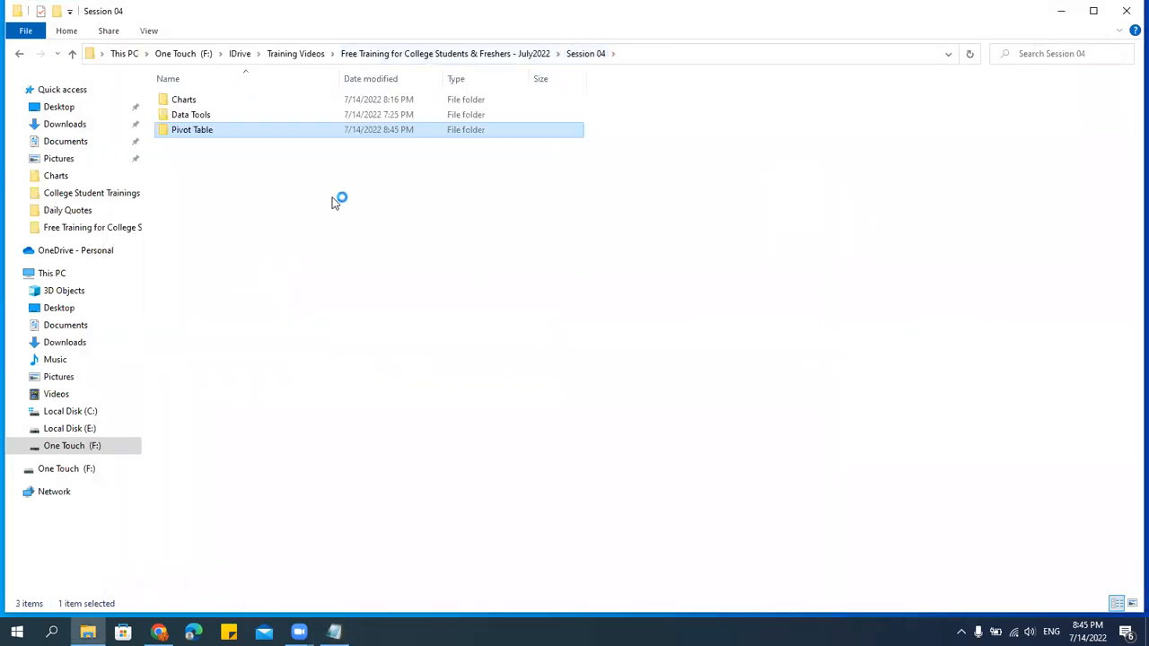
pyautogui.click(401, 373)
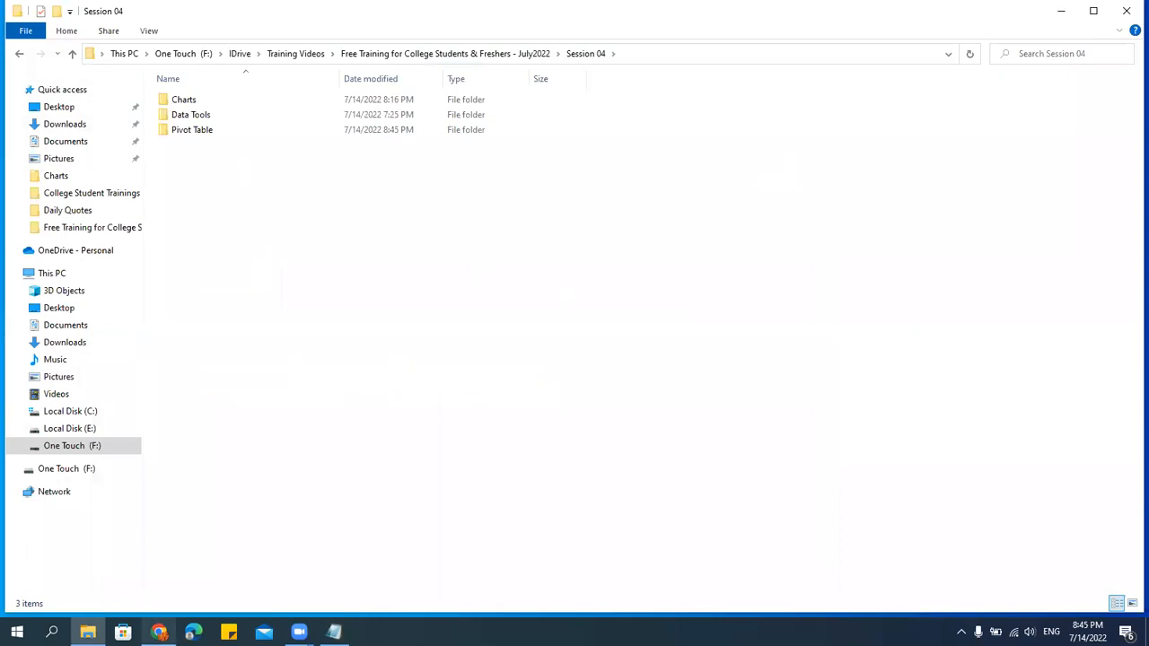
# Switch to Chrome and return from the Advanced Excel course's Information page to the list of all courses.
pyautogui.moveTo(158, 632)
pyautogui.click(164, 592)
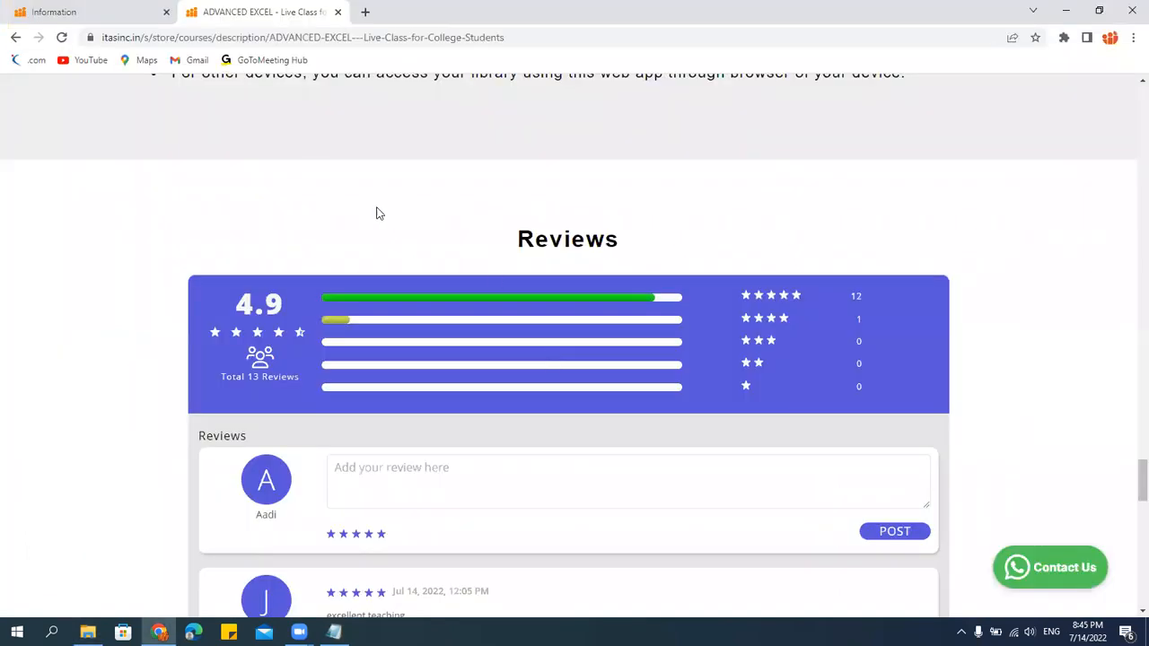
pyautogui.click(113, 11)
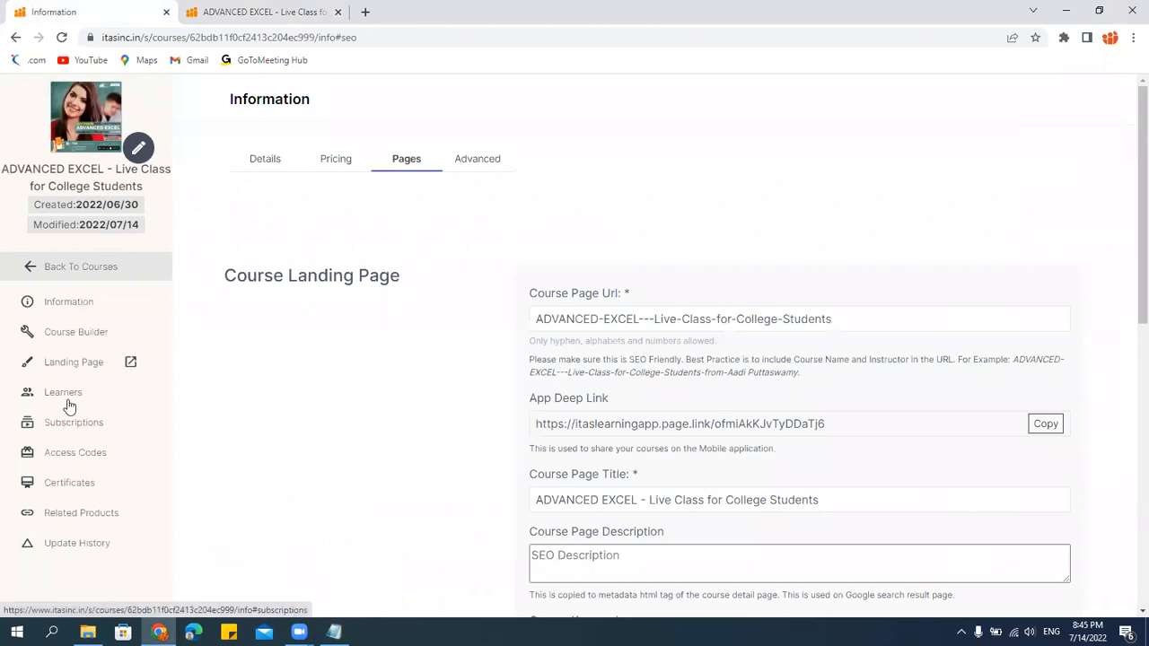
pyautogui.click(84, 266)
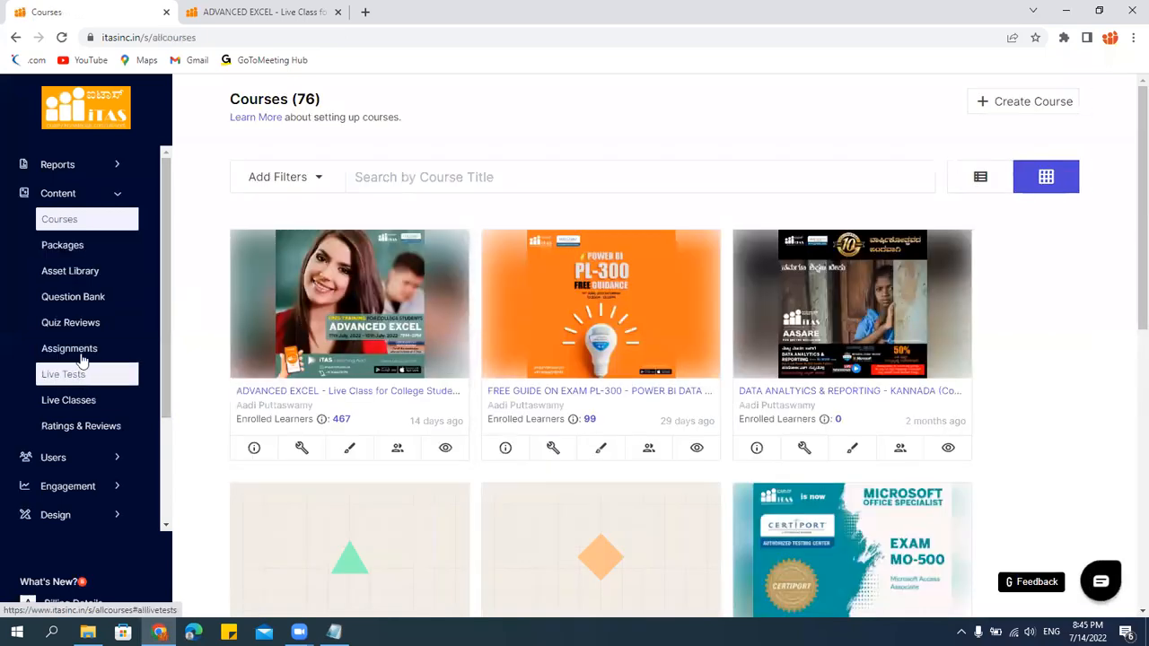
pyautogui.click(56, 459)
pyautogui.click(70, 483)
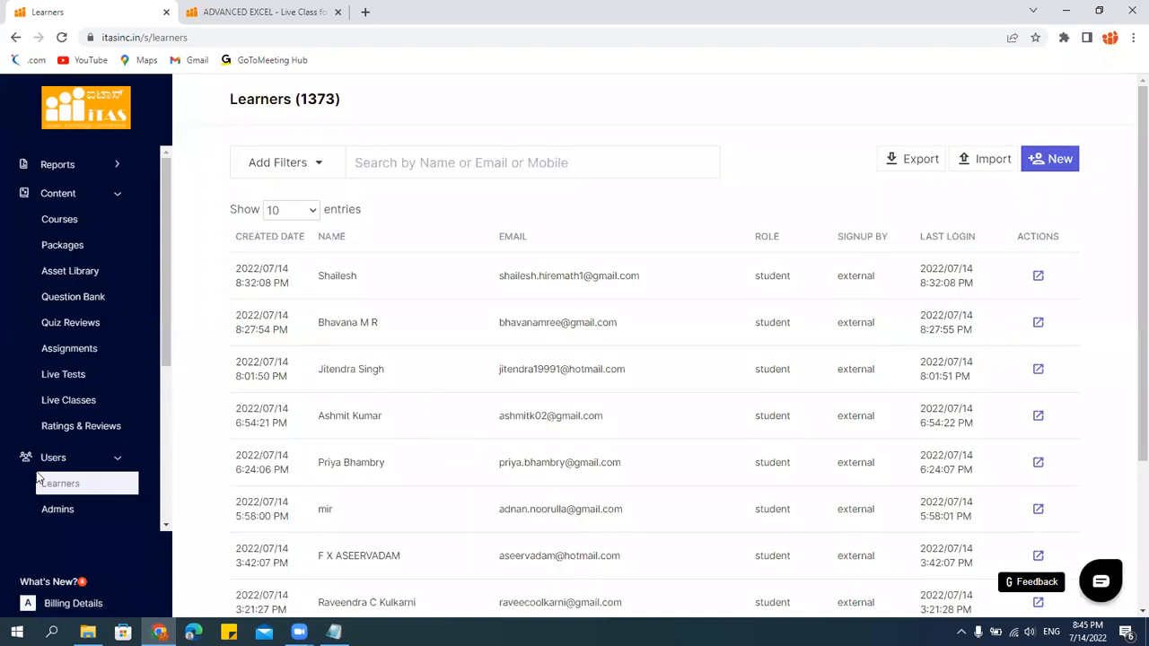
pyautogui.click(73, 225)
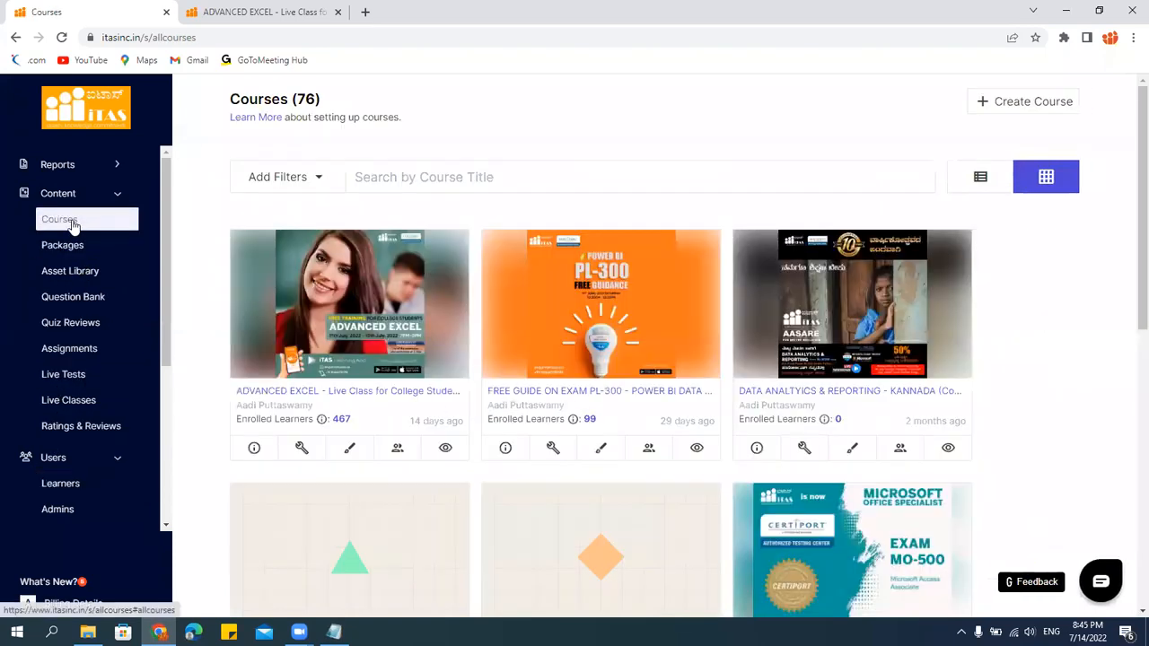
# Export the item-wise report for MS EXCEL QUIZ from the learners of the ADVANCED EXCEL live class course and open it.
pyautogui.click(358, 329)
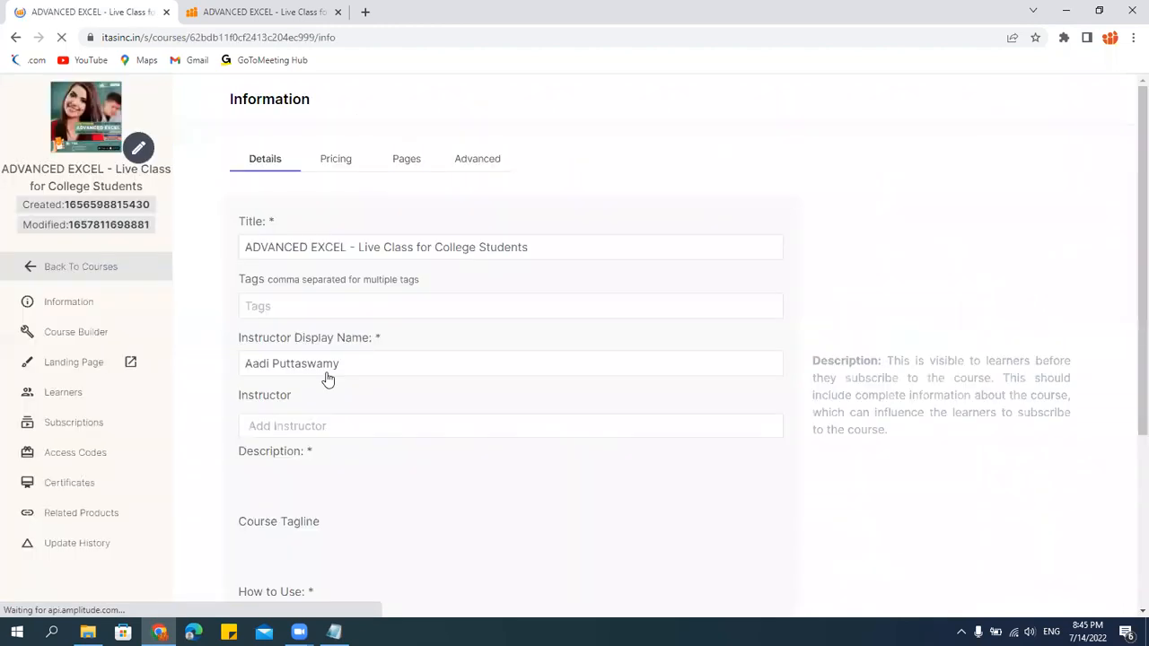
pyautogui.click(64, 392)
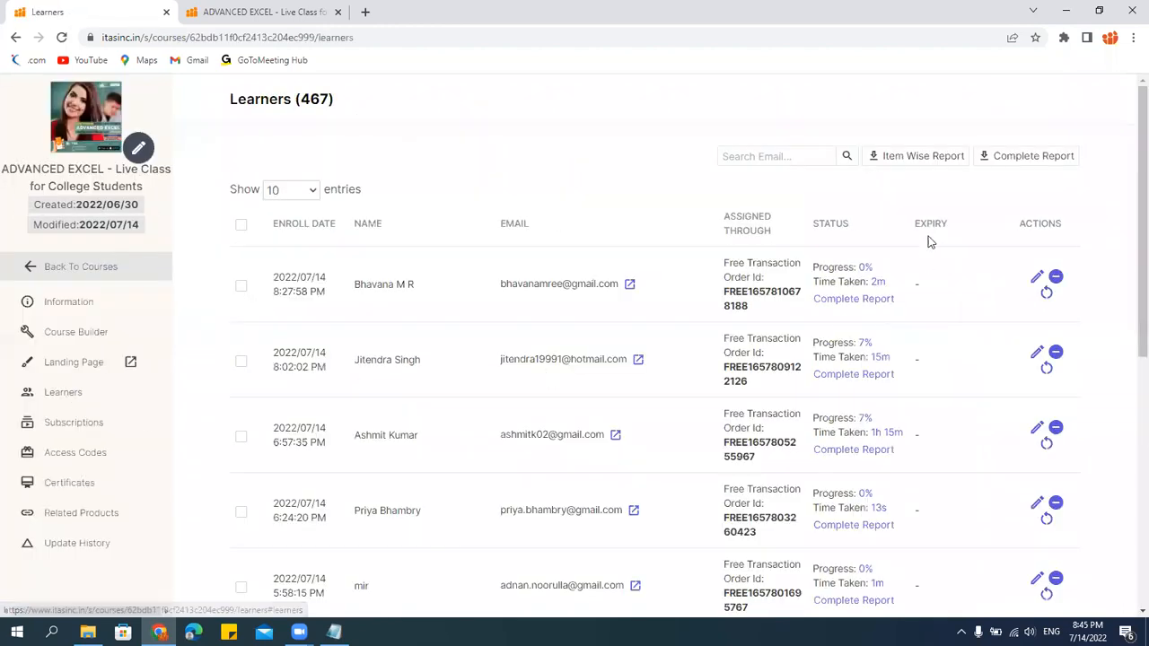
pyautogui.click(908, 157)
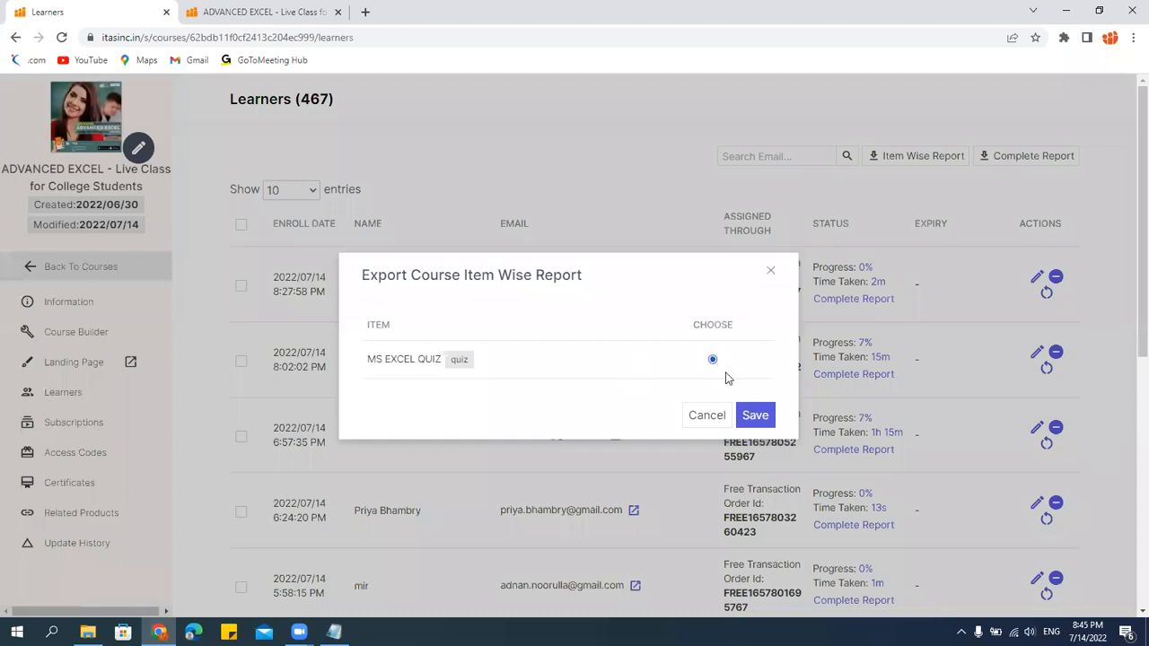
pyautogui.click(753, 413)
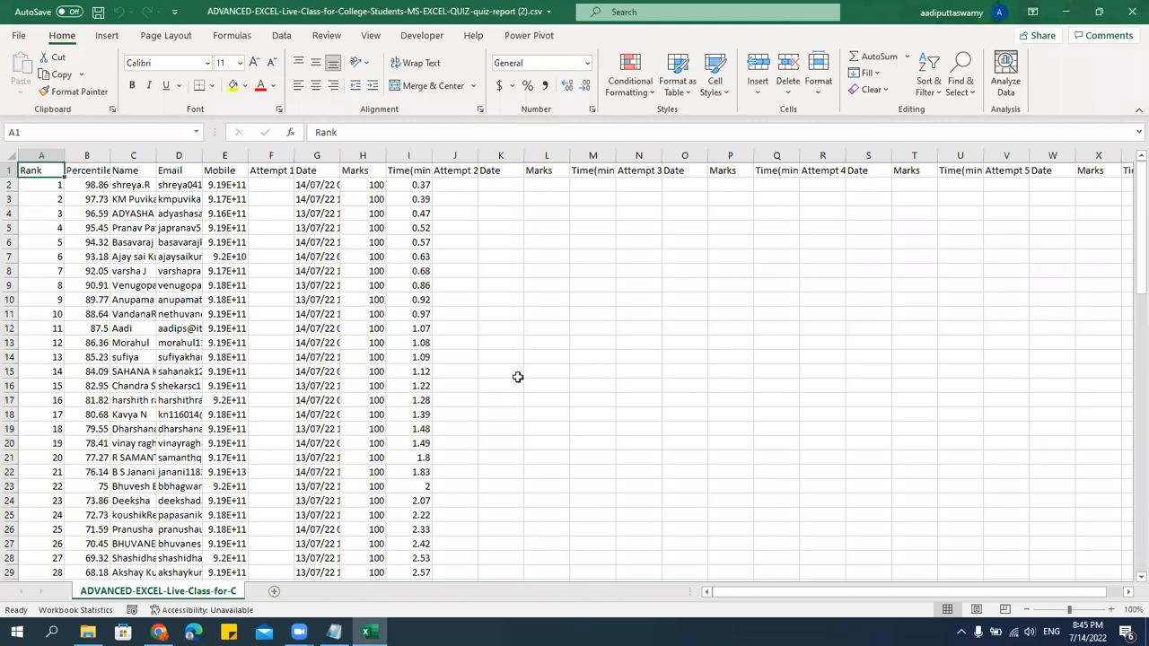
# Look through the learners' ranks, marks and attempt times down to the end of the quiz report.
pyautogui.click(359, 388)
pyautogui.scroll(-11, 416, 419)
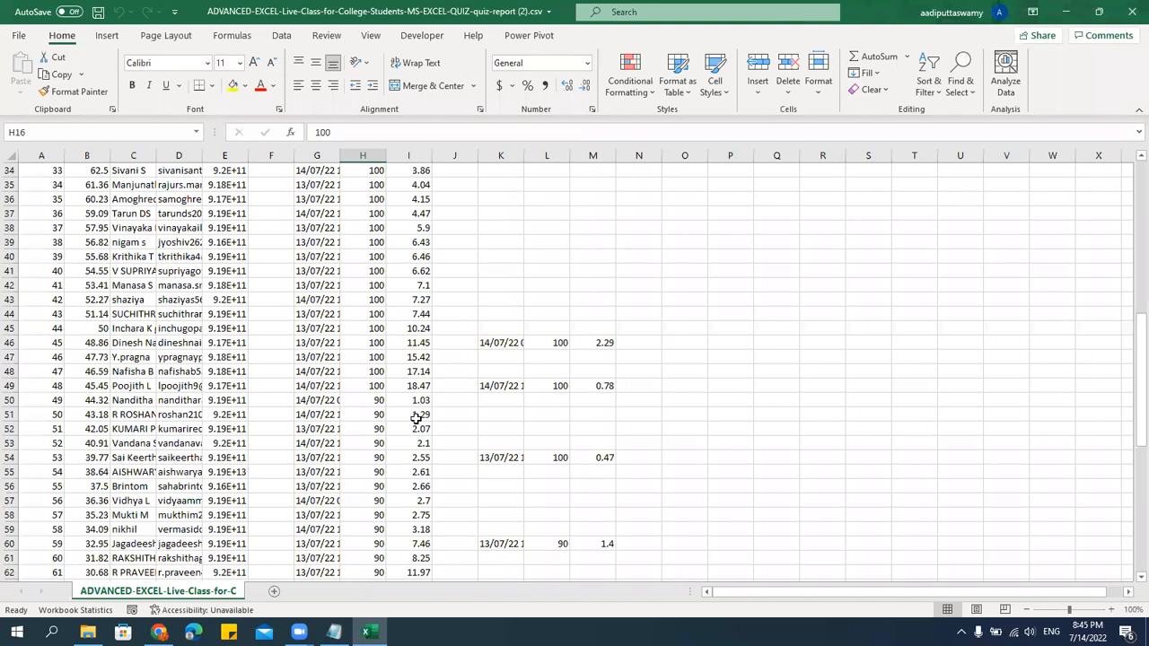
pyautogui.scroll(-10, 416, 419)
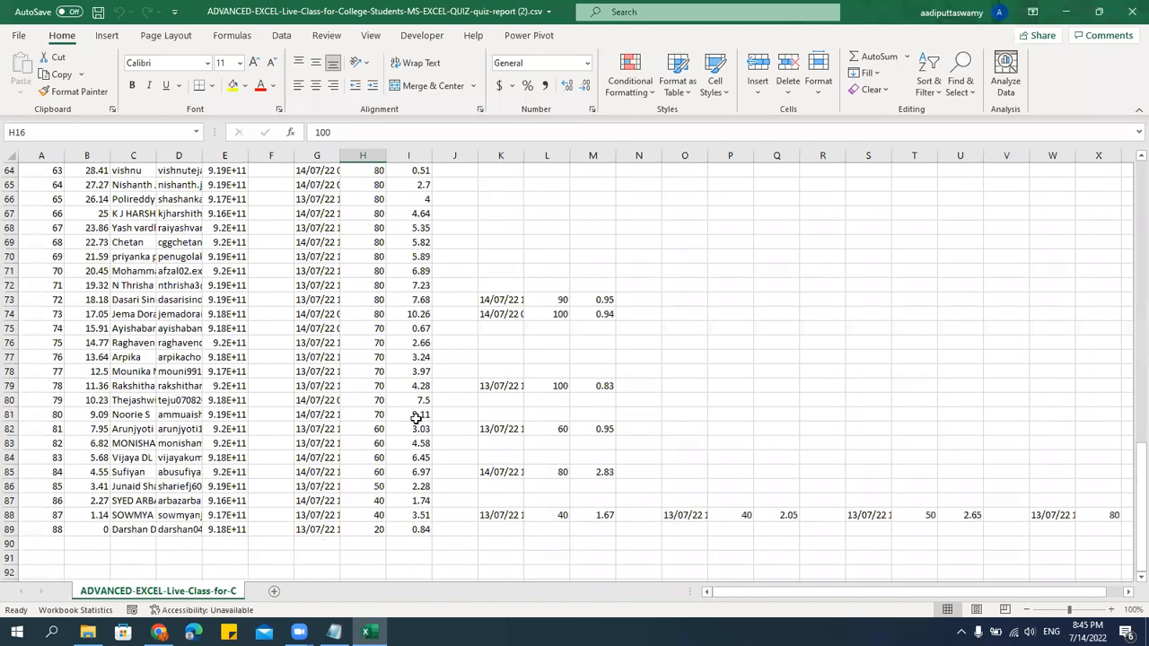
# Highlight the learners who scored 70 marks or more, from row 81 up to the header row, and look through them.
pyautogui.moveTo(372, 414); pyautogui.dragTo(23, 399)
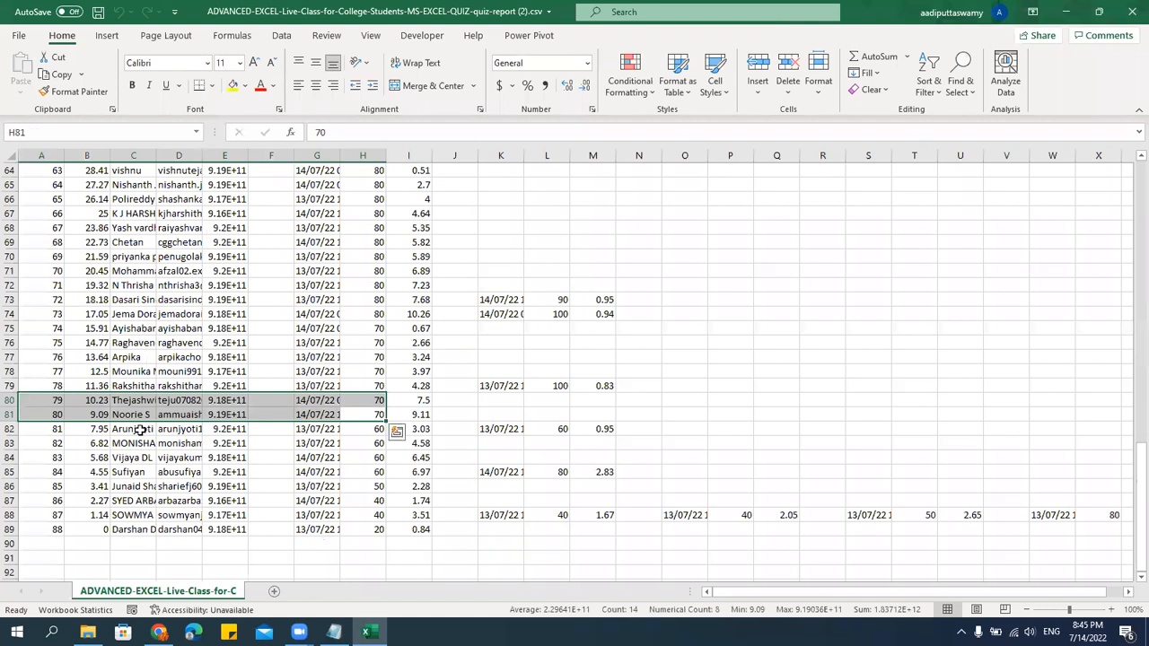
pyautogui.click(135, 343)
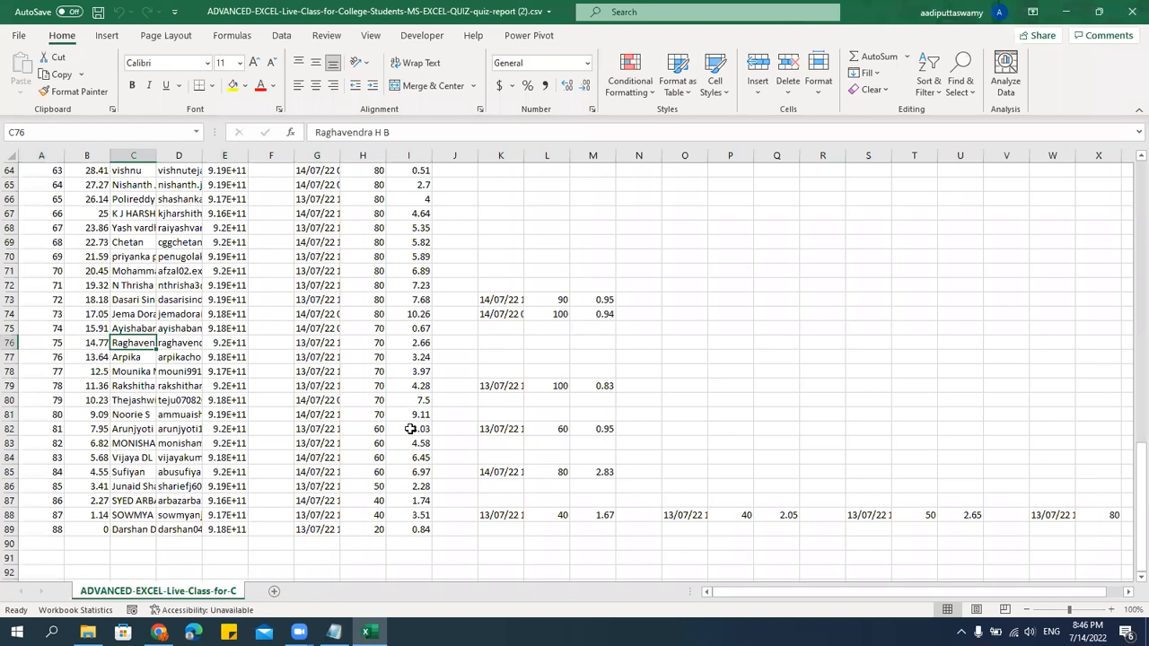
pyautogui.moveTo(376, 412); pyautogui.dragTo(9, 329)
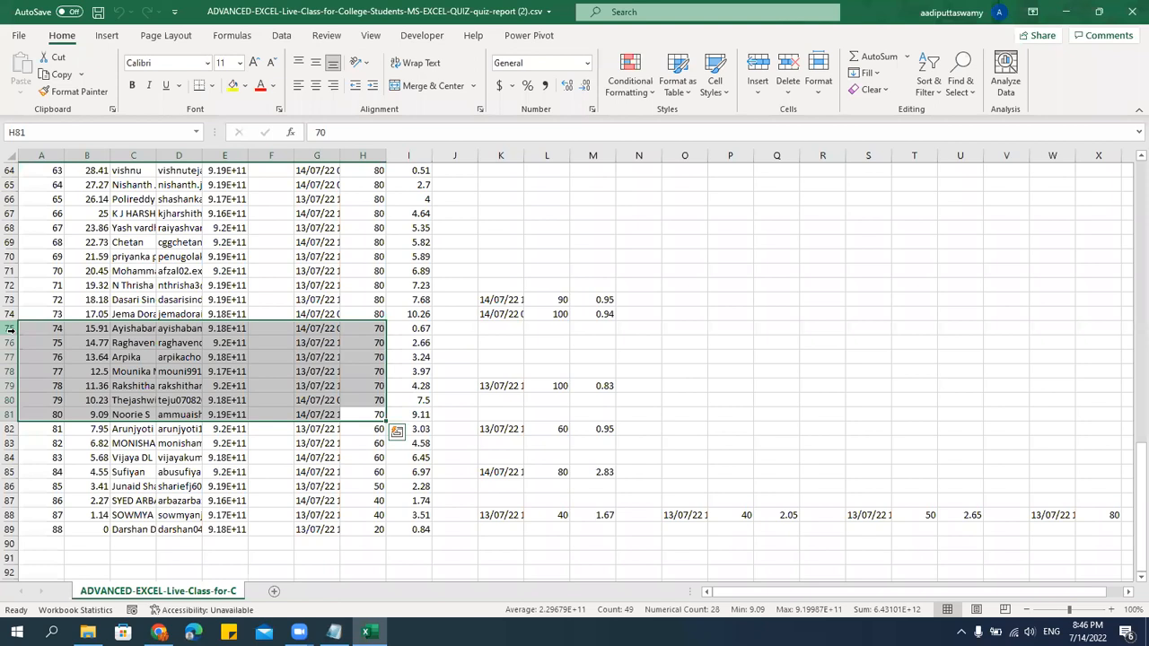
pyautogui.hotkey('ctrl', 'shift', 'Up')
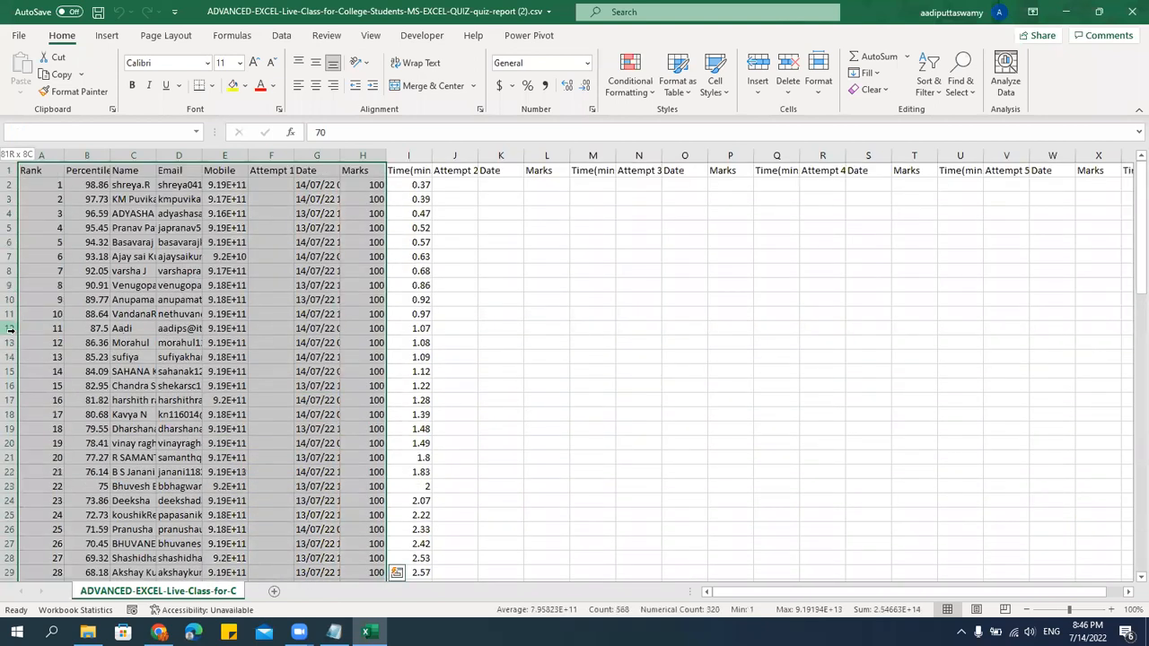
pyautogui.scroll(-4, 213, 359)
pyautogui.scroll(-9, 213, 359)
pyautogui.scroll(13, 220, 346)
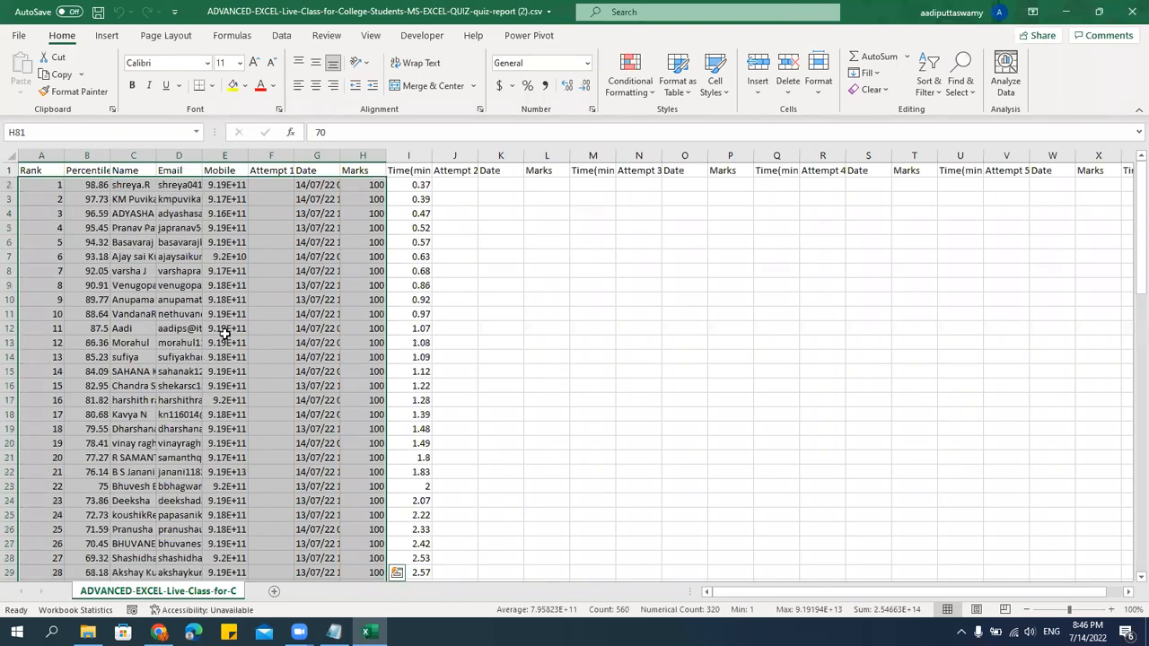
# Hide columns D to G, from Email through the first attempt's Date.
pyautogui.click(227, 312)
pyautogui.moveTo(178, 155); pyautogui.dragTo(327, 162)
pyautogui.hotkey('ctrl', '0')
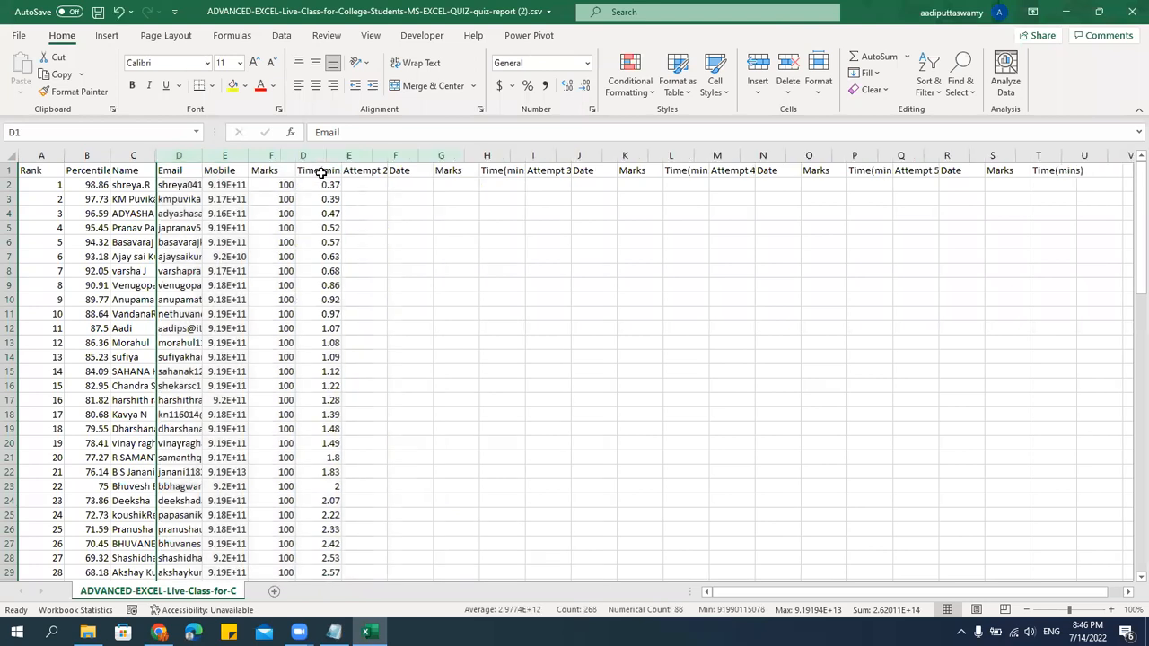
# Hide rows 82 to 89, which hold the learners ranked 81 to 88 with 60 marks or fewer.
pyautogui.scroll(-20, 162, 473)
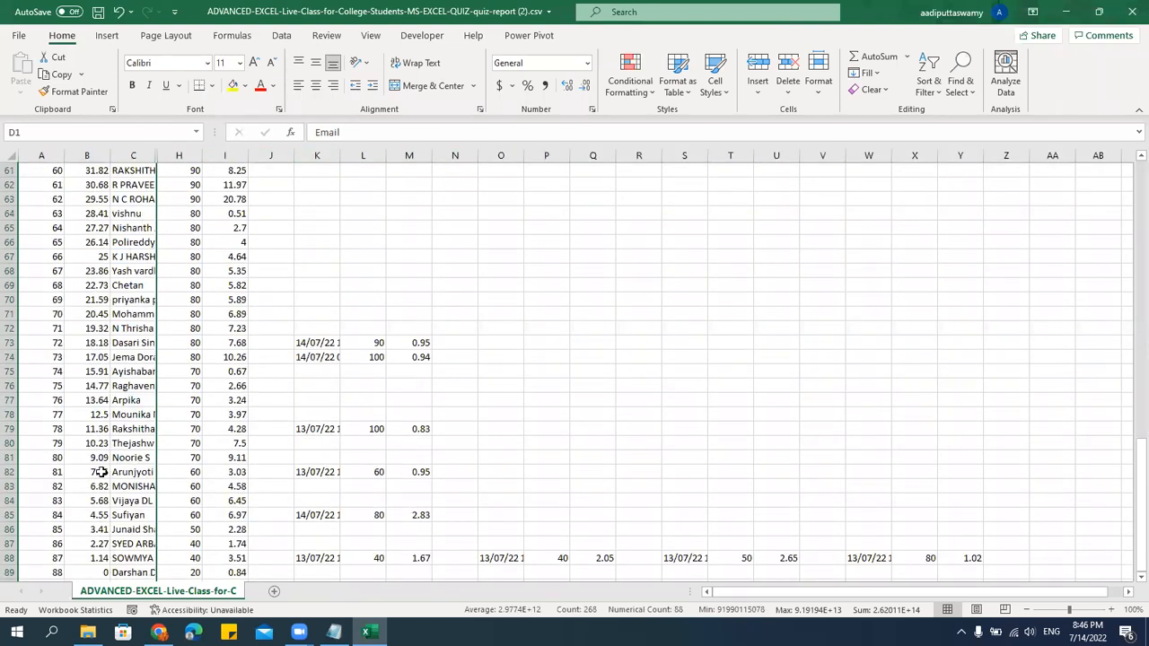
pyautogui.click(54, 472)
pyautogui.hotkey('ctrl', 'shift', 'Down')
pyautogui.hotkey('shift', 'space')
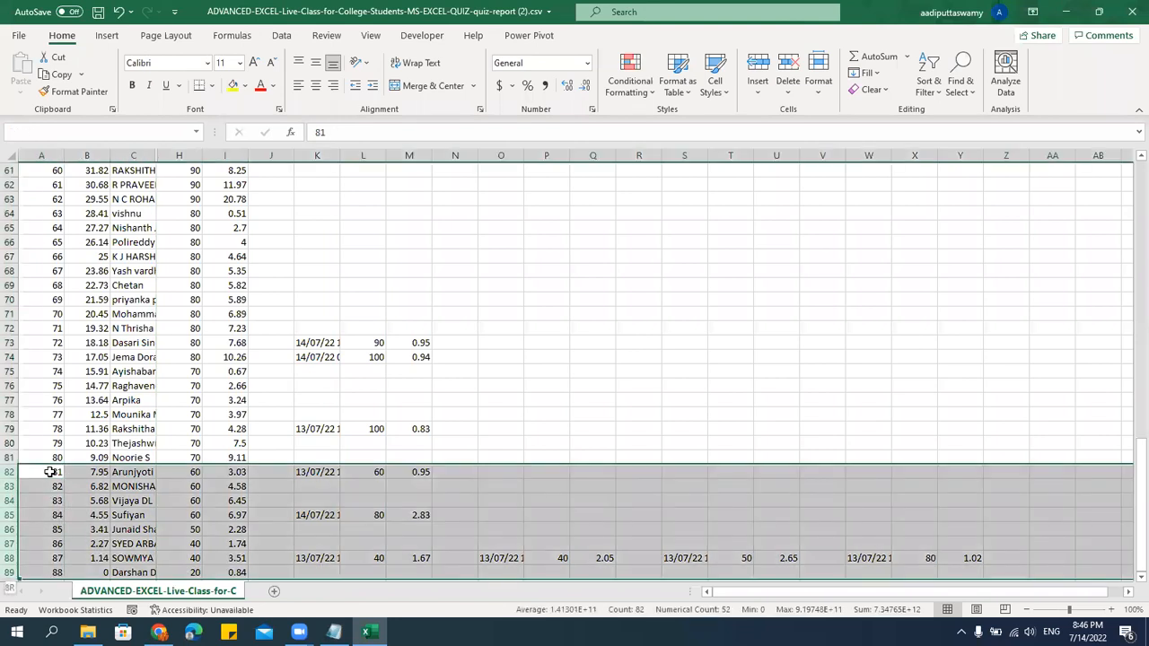
pyautogui.hotkey('ctrl', '9')
pyautogui.click(87, 443)
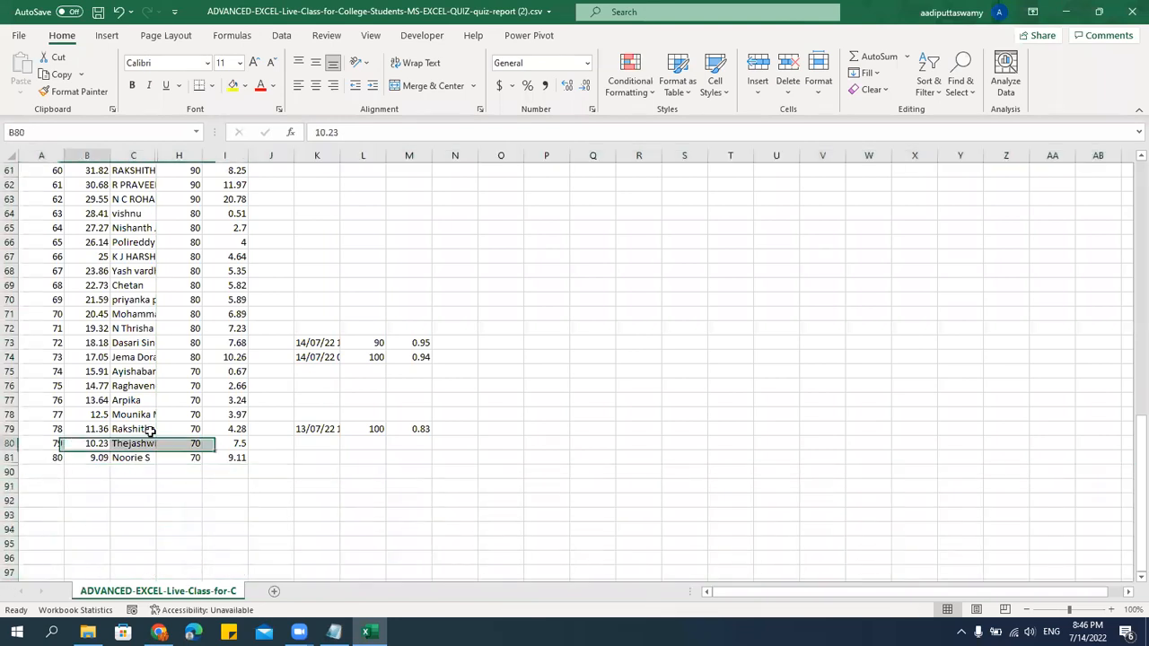
# Autofit the Name column so the learners' full names fit, and select the first learner's name in C2.
pyautogui.scroll(1, 205, 424)
pyautogui.scroll(20, 205, 424)
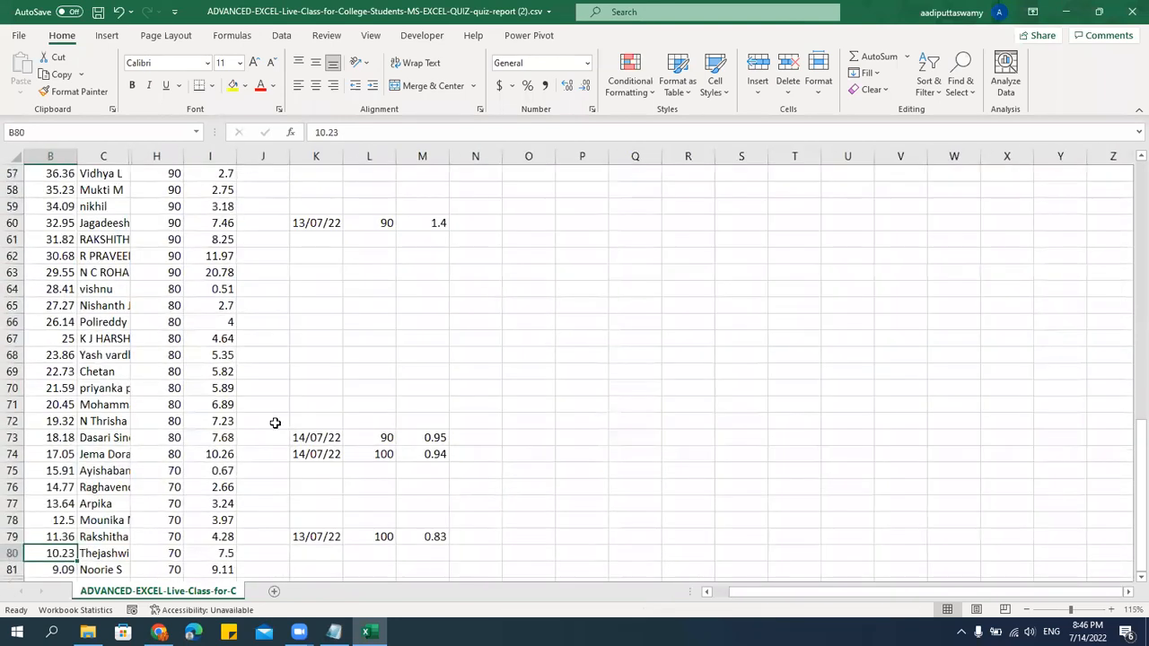
pyautogui.doubleClick(130, 156)
pyautogui.click(154, 191)
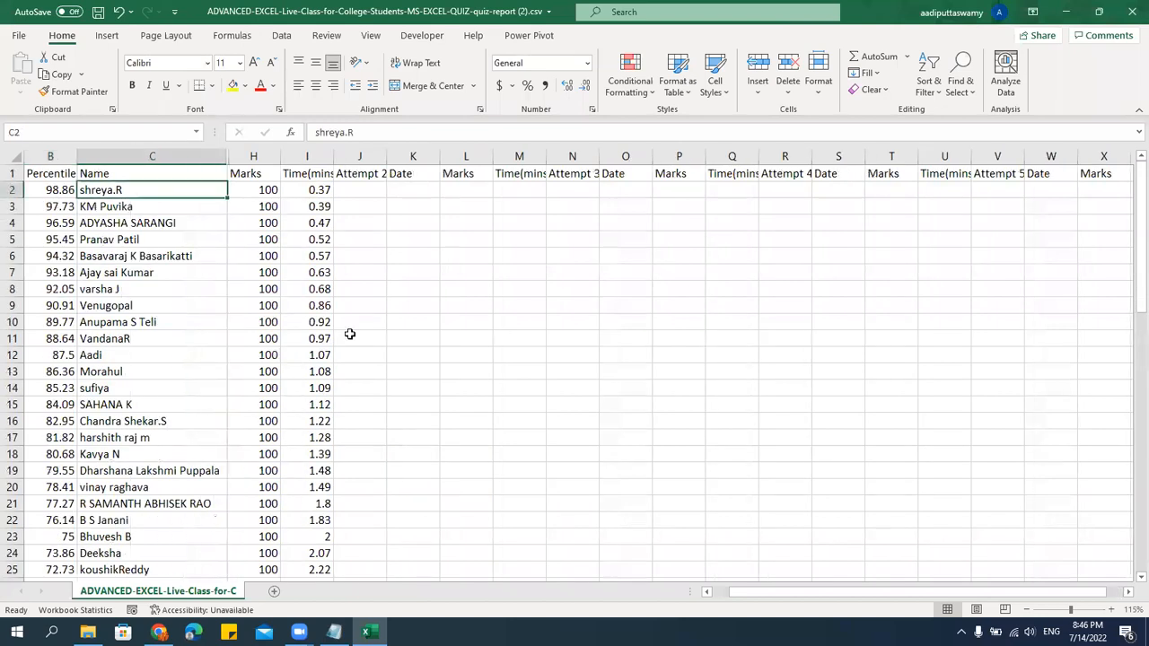
# Go through the learners' names in column C one by one down to the last ranks and back up through the 80-mark scorers.
pyautogui.press('Down')
pyautogui.press('Down')
pyautogui.press('Down')
pyautogui.press('Down')
pyautogui.press('Down')
pyautogui.press('Down')
pyautogui.press('Down')
pyautogui.press('Down')
pyautogui.press('Down')
pyautogui.press('Down')
pyautogui.press('Down')
pyautogui.press('Down')
pyautogui.press('Down')
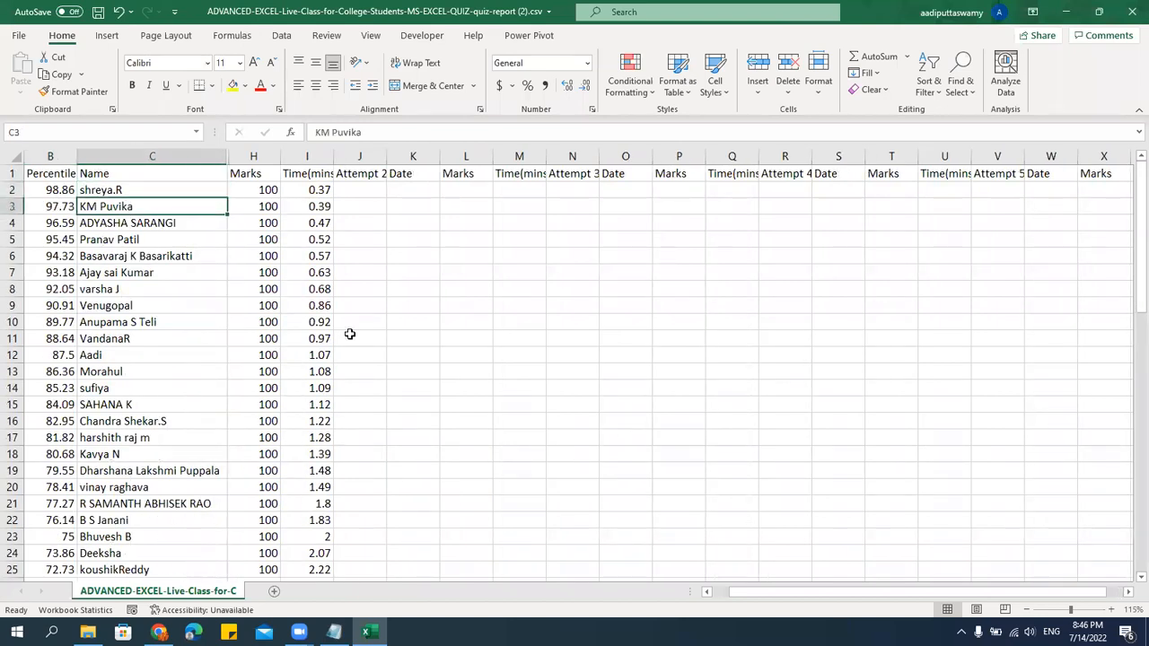
pyautogui.press('Down')
pyautogui.press('Down')
pyautogui.press('Down')
pyautogui.press('Down')
pyautogui.press('Down')
pyautogui.press('Down')
pyautogui.press('Down')
pyautogui.press('Down')
pyautogui.press('Down')
pyautogui.press('Down')
pyautogui.press('Down')
pyautogui.press('Down')
pyautogui.press('Down')
pyautogui.press('Down')
pyautogui.press('Down')
pyautogui.press('Down')
pyautogui.press('Down')
pyautogui.press('Down')
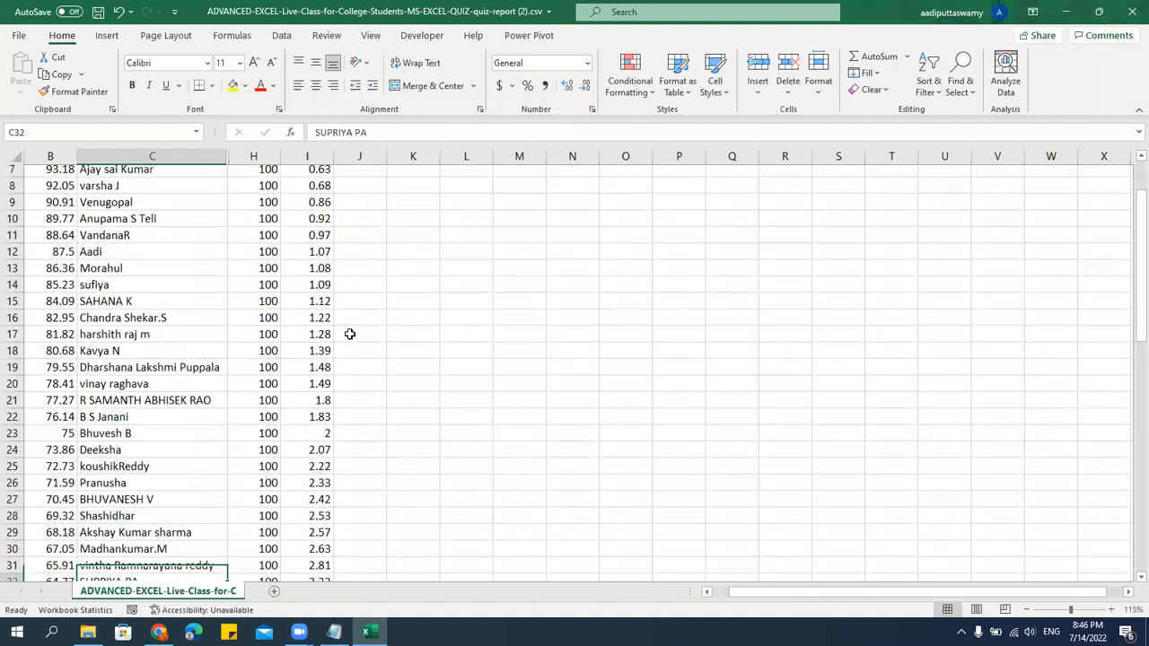
pyautogui.press('Down')
pyautogui.press('Down')
pyautogui.press('Down')
pyautogui.press('Down')
pyautogui.press('Down')
pyautogui.press('Down')
pyautogui.press('Down')
pyautogui.press('Down')
pyautogui.press('Down')
pyautogui.press('Down')
pyautogui.press('Down')
pyautogui.press('Down')
pyautogui.press('Down')
pyautogui.press('Down')
pyautogui.press('Down')
pyautogui.press('Down')
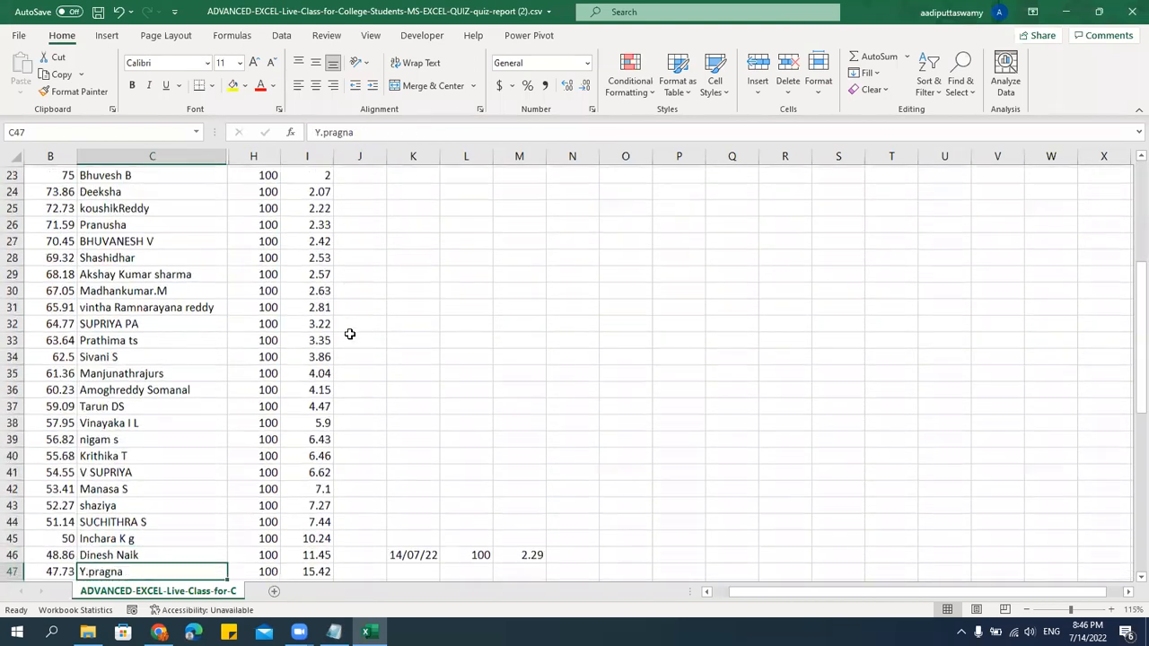
pyautogui.press('Down')
pyautogui.press('Down')
pyautogui.press('Down')
pyautogui.press('Down')
pyautogui.press('Down')
pyautogui.press('Down')
pyautogui.press('Down')
pyautogui.press('Down')
pyautogui.press('Down')
pyautogui.press('Down')
pyautogui.press('Down')
pyautogui.press('Down')
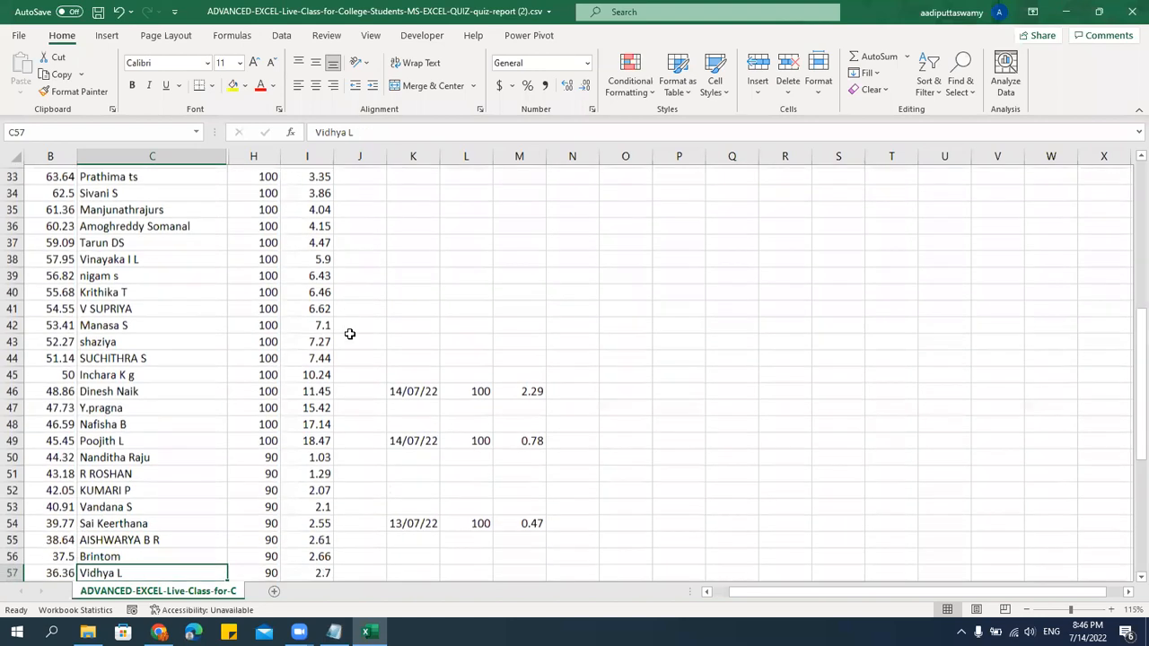
pyautogui.press('Down')
pyautogui.press('Down')
pyautogui.press('Down')
pyautogui.press('Down')
pyautogui.press('Down')
pyautogui.press('Down')
pyautogui.press('Down')
pyautogui.press('Down')
pyautogui.press('Down')
pyautogui.press('Down')
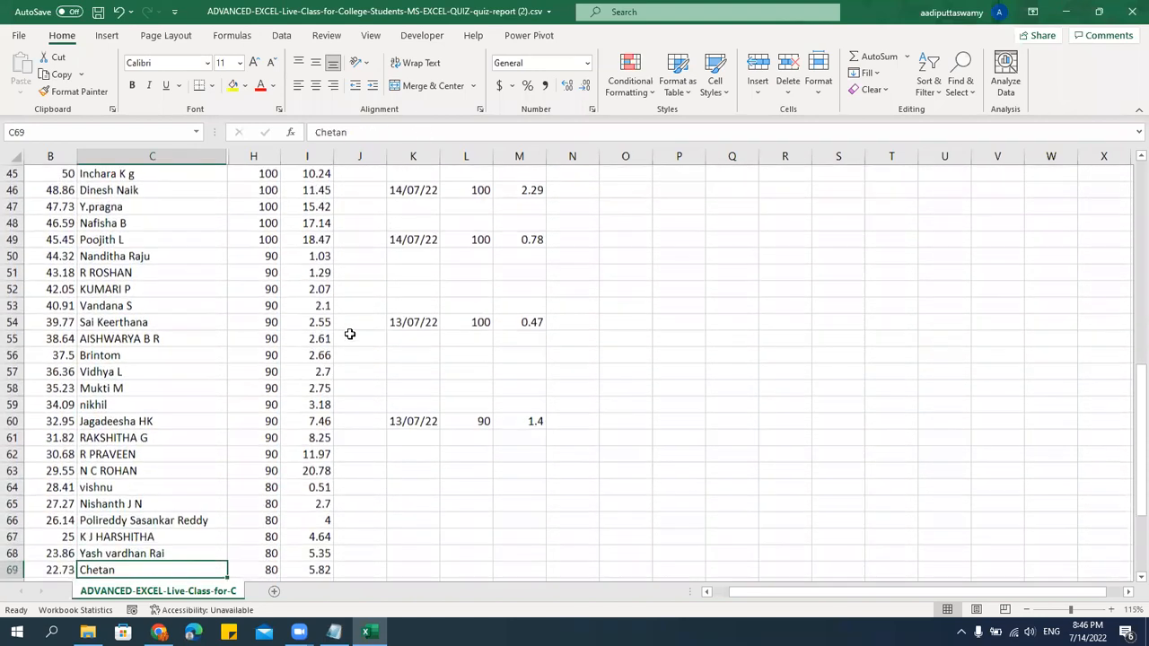
pyautogui.press('Down')
pyautogui.press('Down')
pyautogui.press('Down')
pyautogui.press('Down')
pyautogui.press('Down')
pyautogui.press('Down')
pyautogui.press('Down')
pyautogui.press('Down')
pyautogui.press('Down')
pyautogui.press('Down')
pyautogui.press('Down')
pyautogui.press('Down')
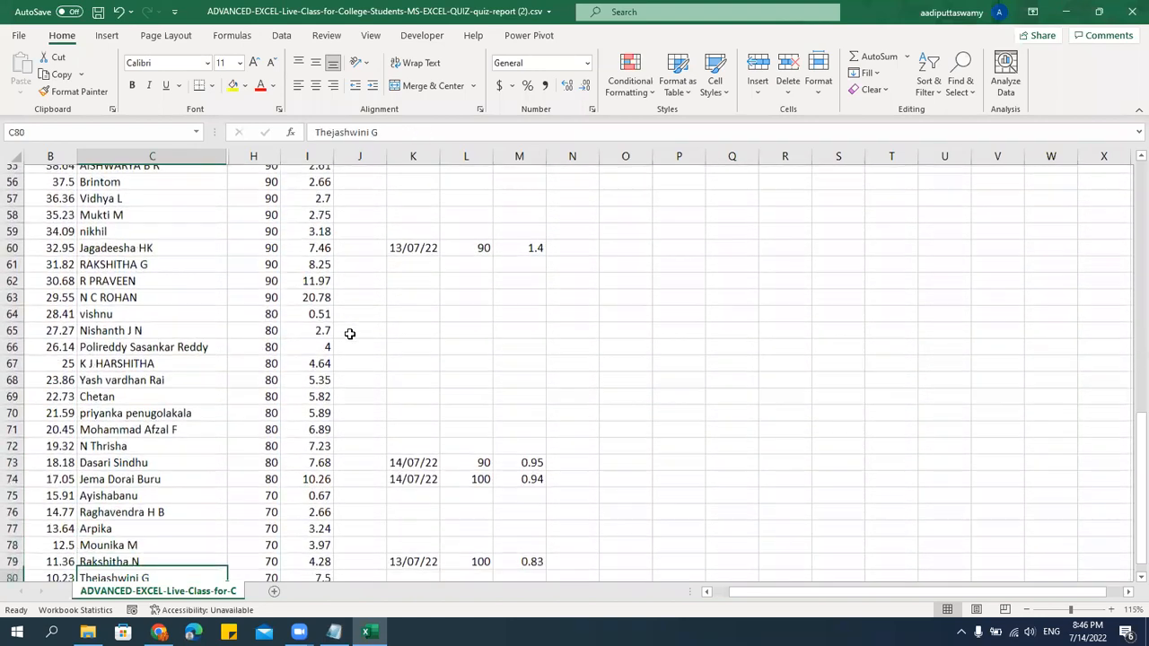
pyautogui.press('Up')
pyautogui.press('Up')
pyautogui.press('Up')
pyautogui.press('Up')
pyautogui.press('Up')
pyautogui.press('Up')
pyautogui.press('Up')
pyautogui.press('Up')
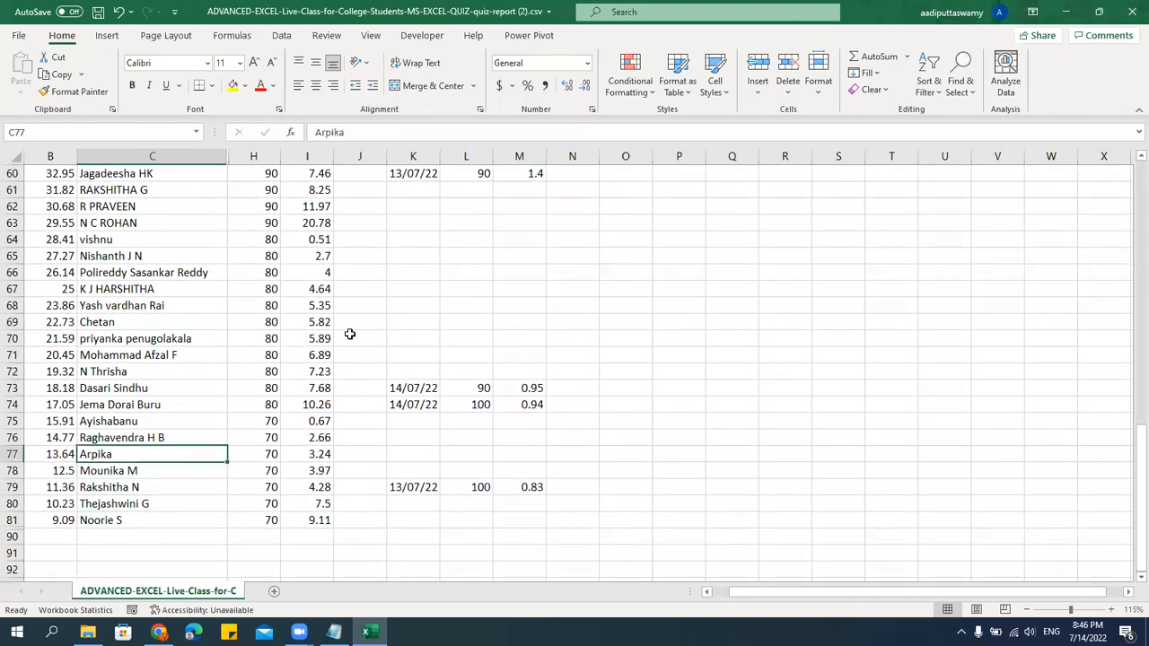
pyautogui.press('Up')
pyautogui.press('Up')
pyautogui.press('Up')
pyautogui.press('Up')
pyautogui.press('Up')
pyautogui.press('Up')
pyautogui.press('Up')
pyautogui.press('Up')
pyautogui.press('Up')
pyautogui.press('Up')
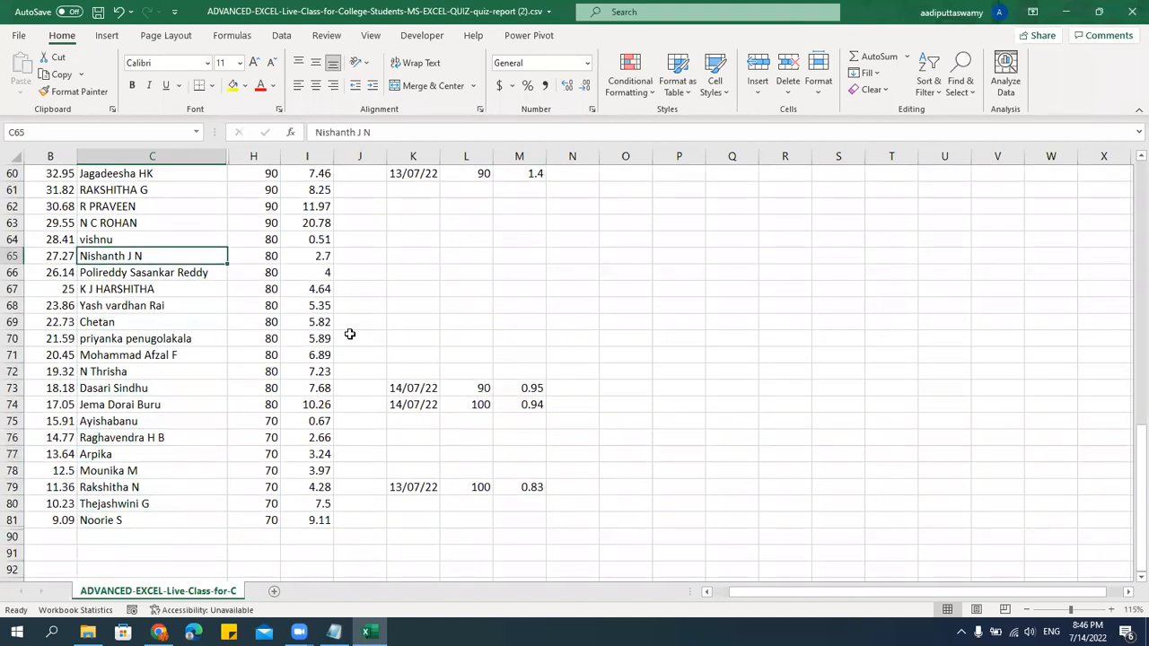
# Select all visible learner names from C2 to C81 to check their count, and return to cell C2.
pyautogui.hotkey('ctrl', 'Up')
pyautogui.press('Down')
pyautogui.hotkey('ctrl', 'shift', 'Down')
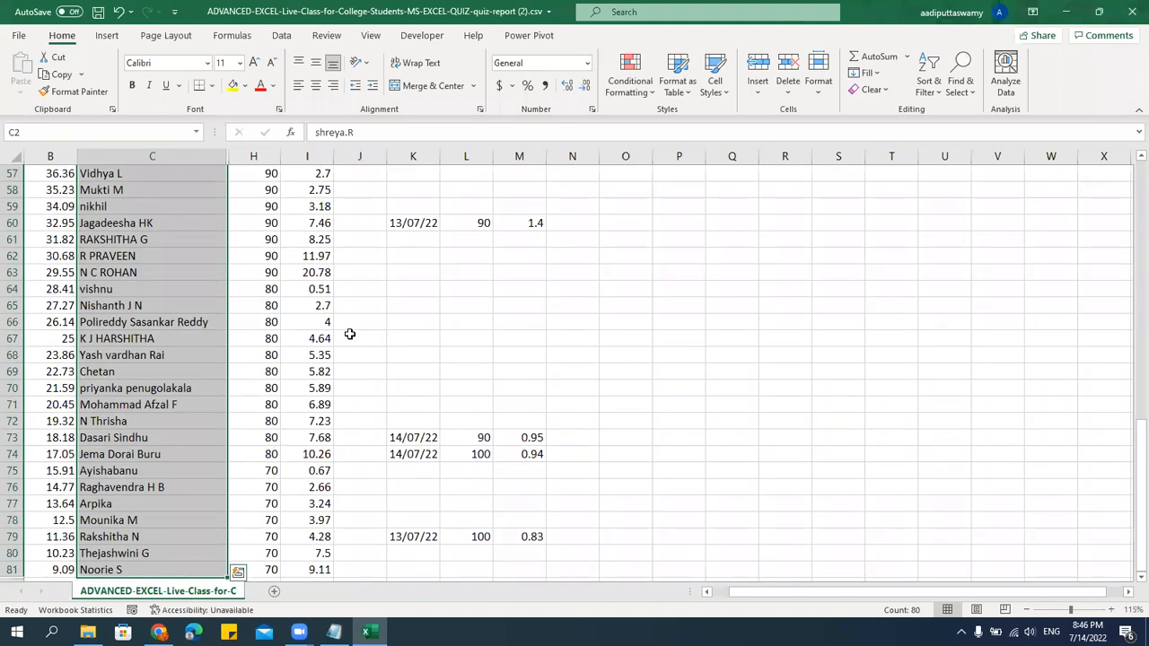
pyautogui.hotkey('ctrl', 'Up')
pyautogui.press('Down')
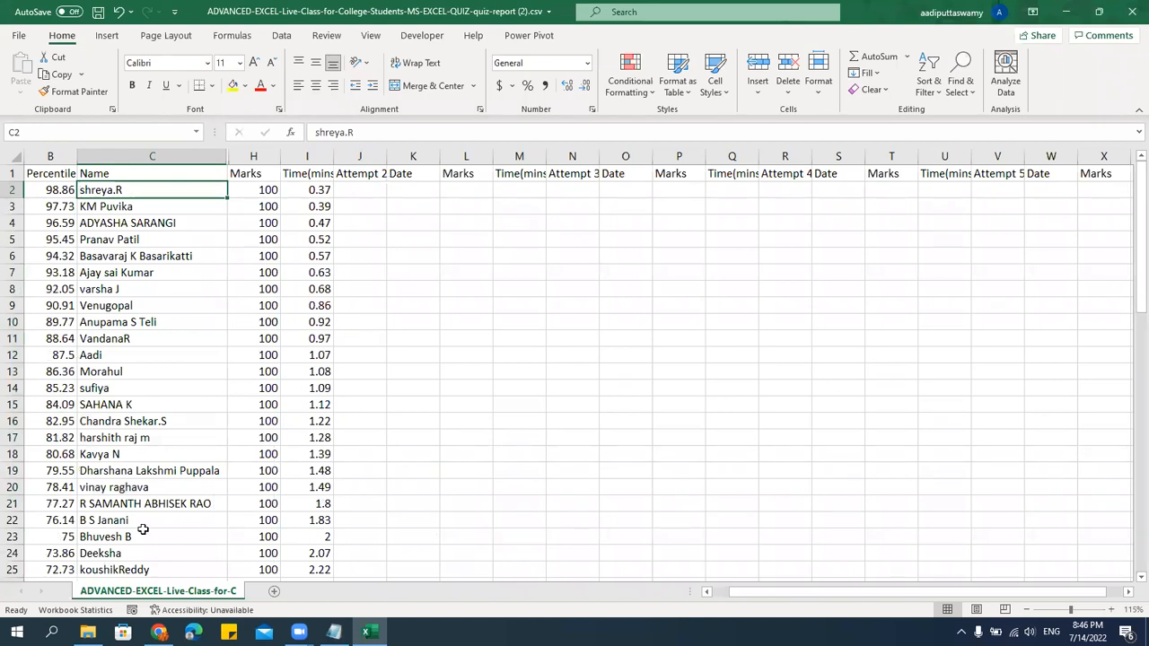
# Switch to Chrome, search the courses for "advanced", and open the Course Builder of ADVANCED EXCEL - E-Learning.
pyautogui.click(148, 623)
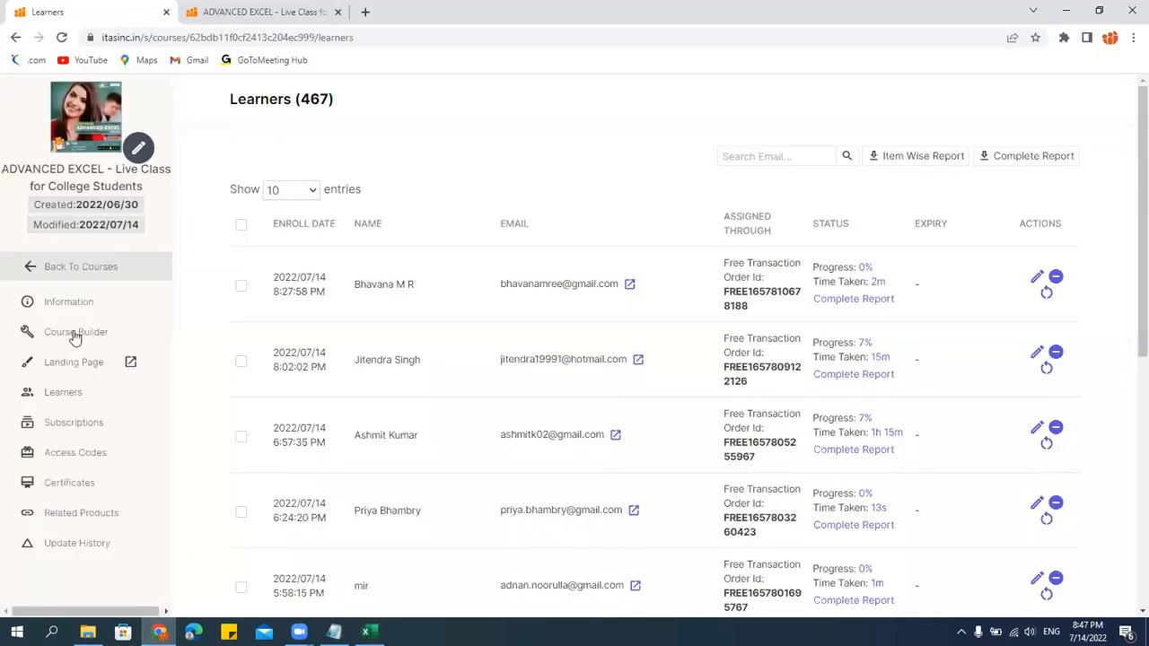
pyautogui.click(72, 266)
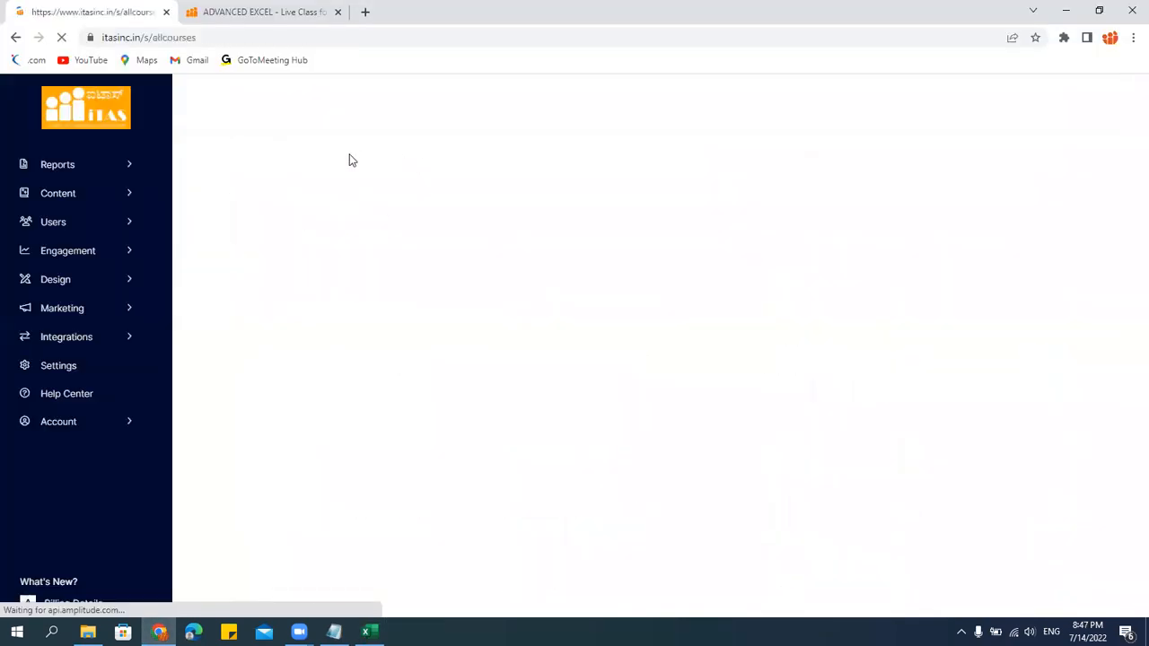
pyautogui.click(423, 181)
pyautogui.write('advanced')
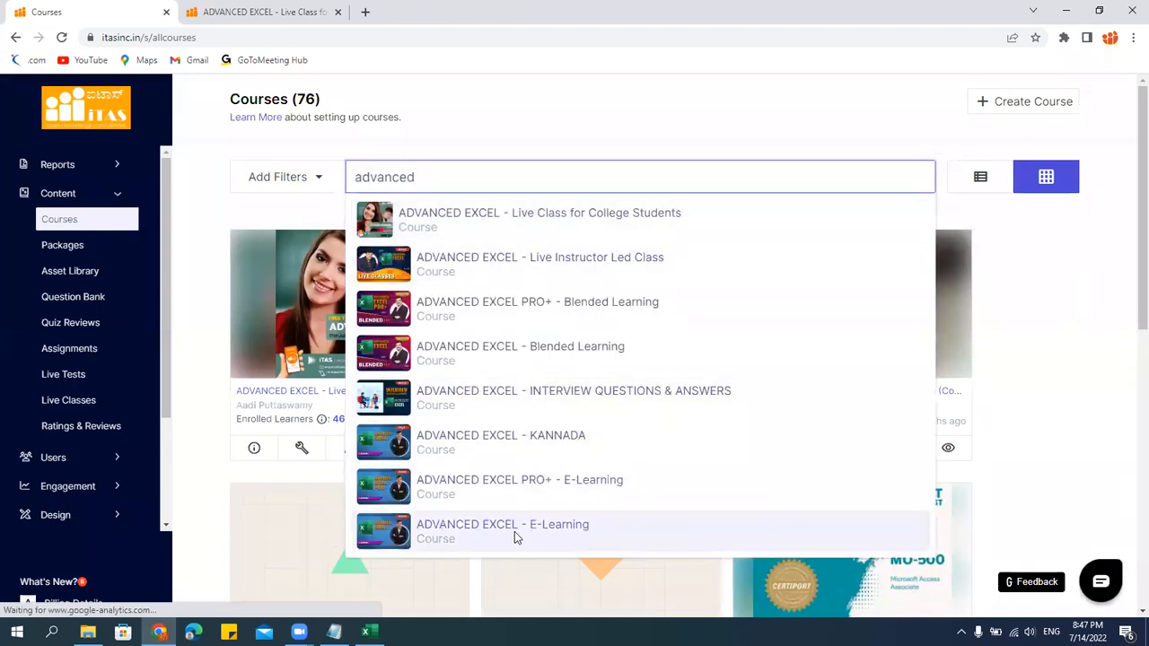
pyautogui.click(486, 534)
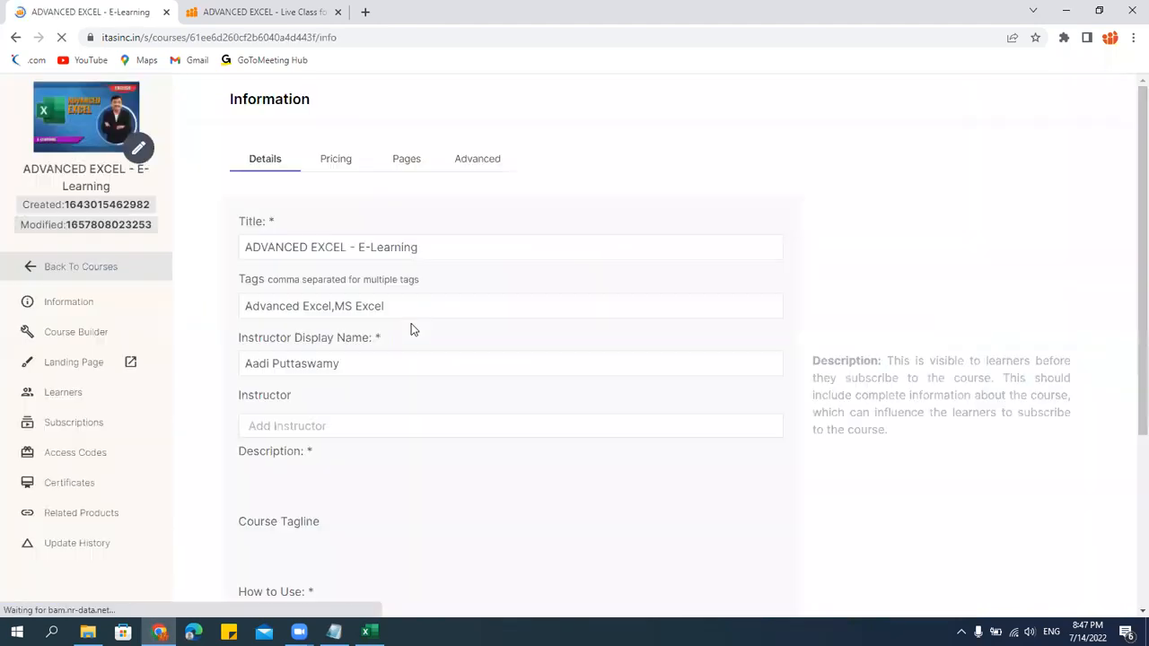
pyautogui.click(78, 335)
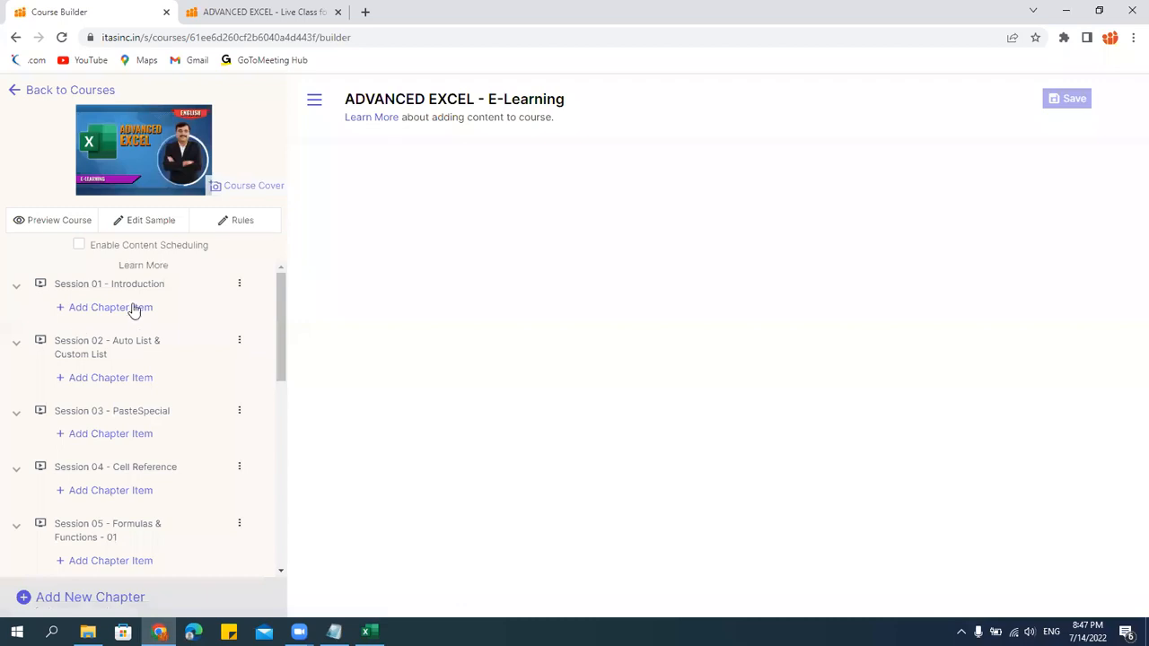
# Look through the e-learning course's chapters from Session 01 to Excel Training Material, and return to the quiz report in Excel.
pyautogui.scroll(-5, 184, 401)
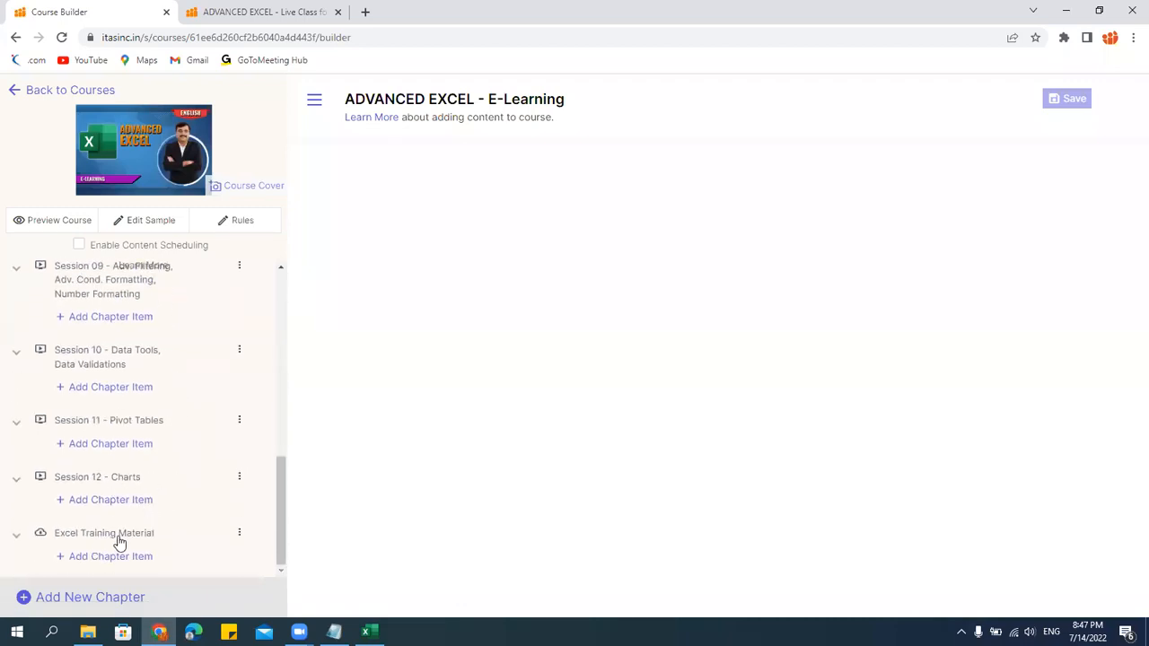
pyautogui.scroll(5, 281, 420)
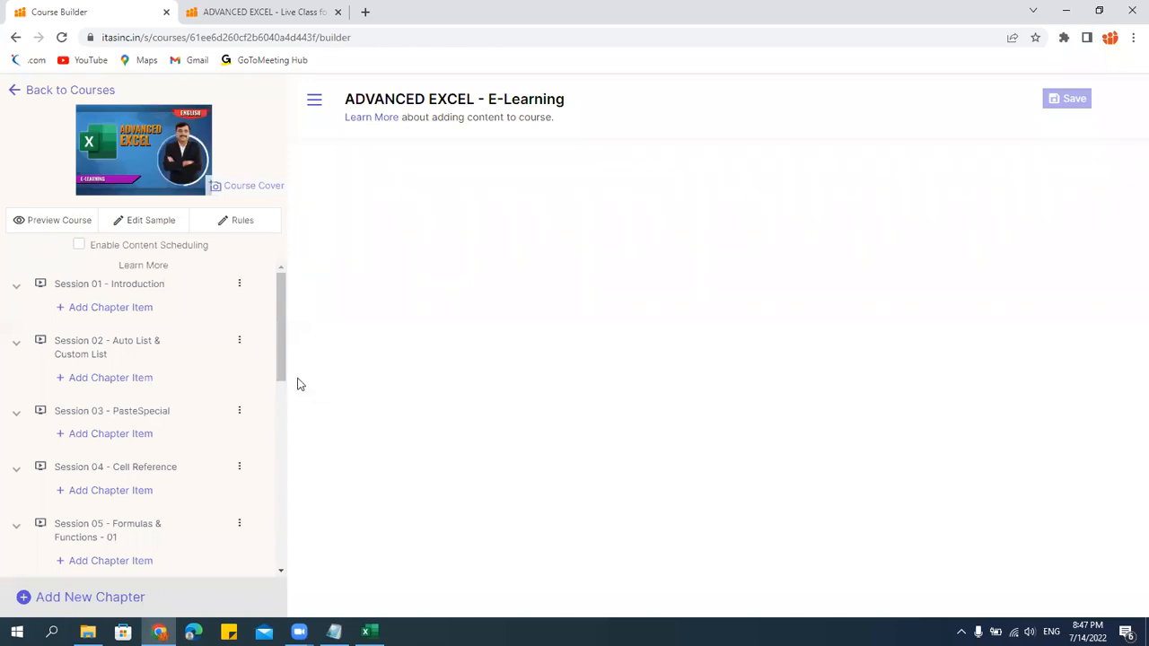
pyautogui.scroll(-3, 156, 474)
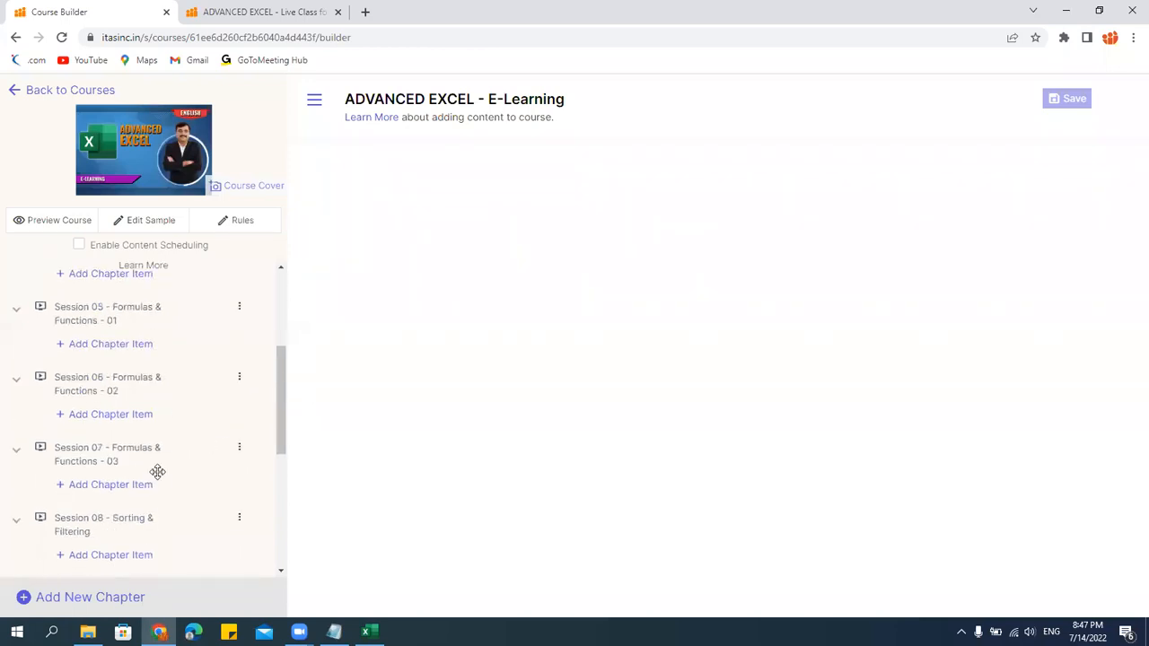
pyautogui.scroll(-2, 157, 472)
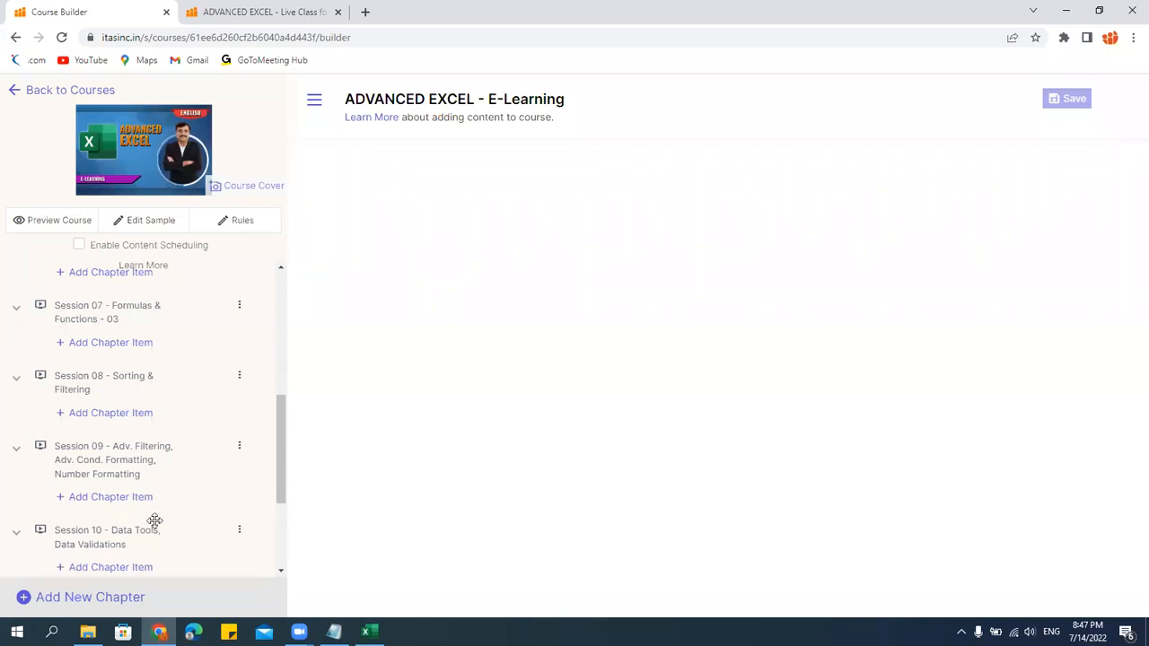
pyautogui.scroll(-2, 155, 529)
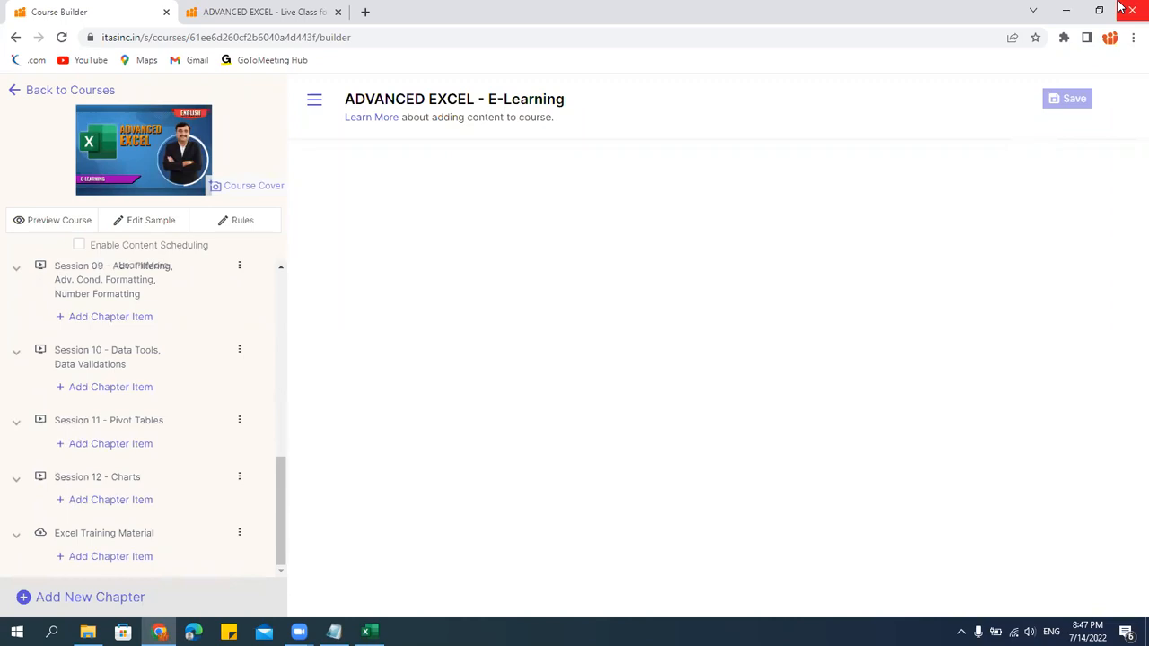
pyautogui.click(1065, 11)
pyautogui.click(465, 285)
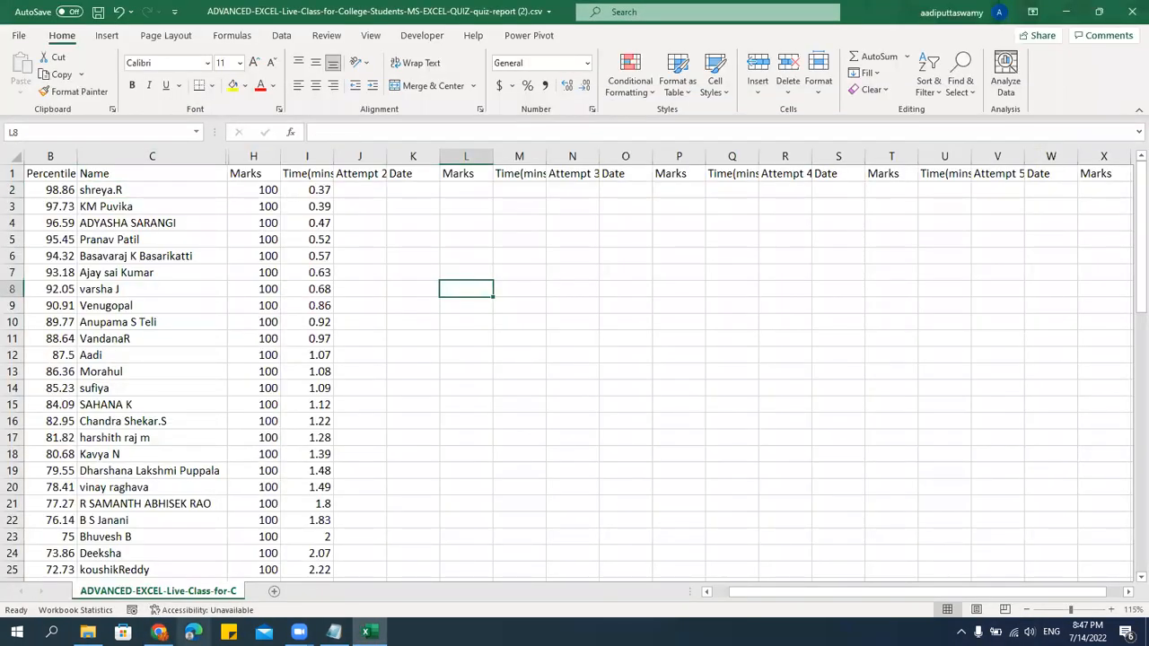
# Switch to Chrome's ADVANCED EXCEL - Live Class for College Students page and read the learner reviews to the end.
pyautogui.moveTo(171, 628)
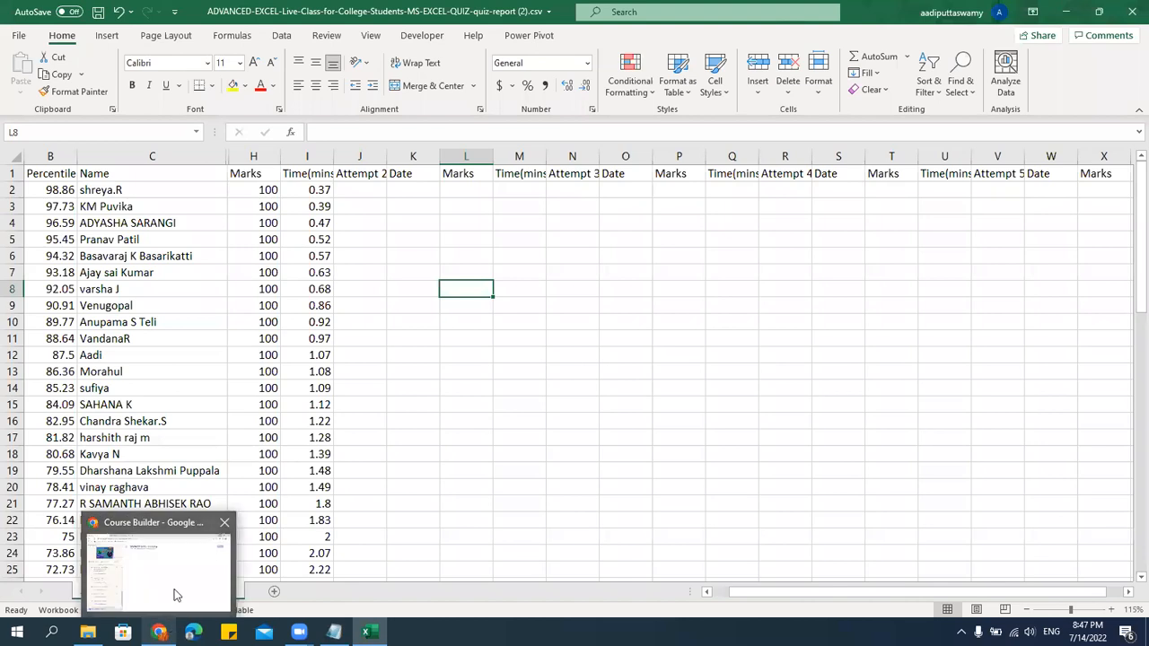
pyautogui.click(175, 595)
pyautogui.click(245, 12)
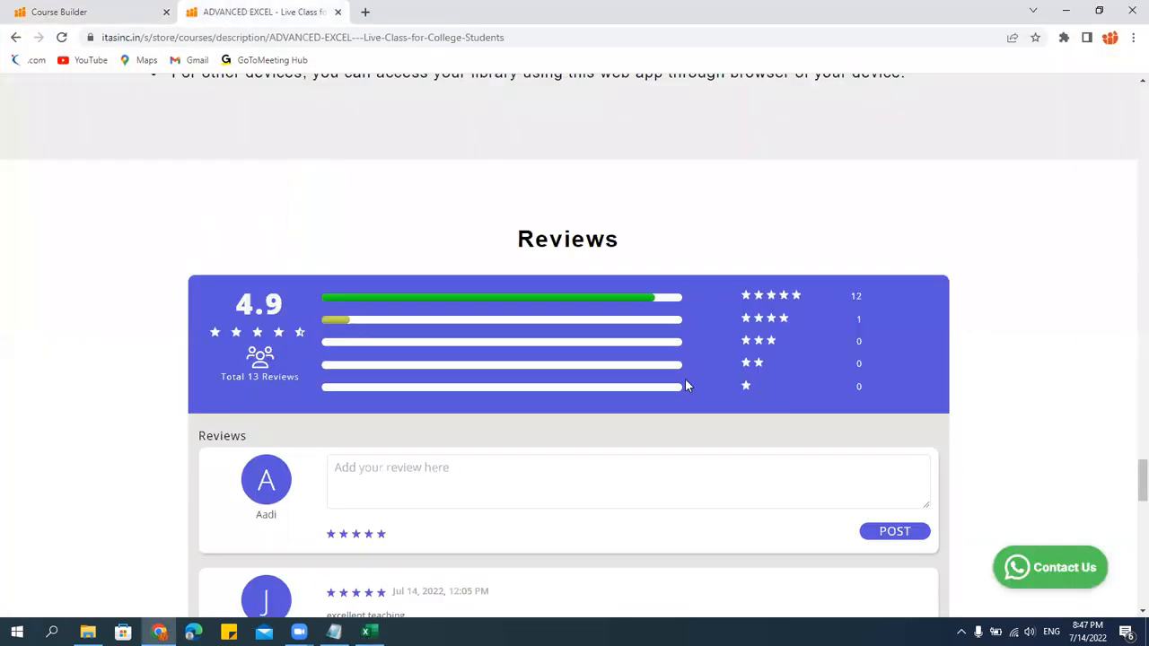
pyautogui.scroll(-9, 685, 385)
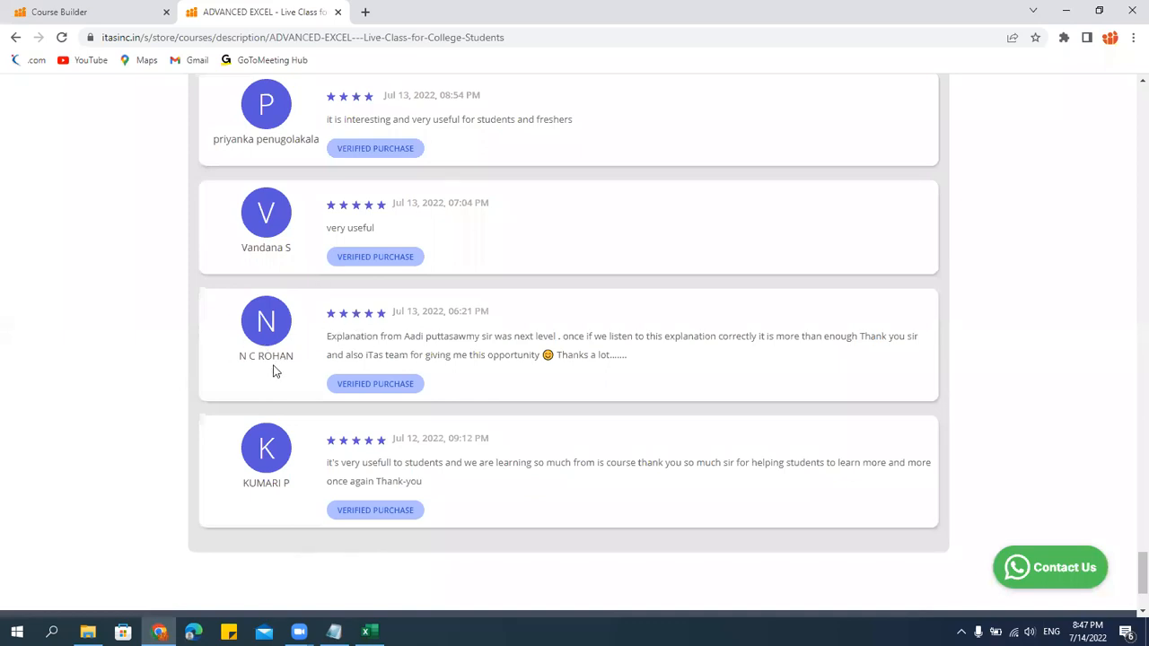
# Return to the rating summary above the live class reviews, and switch to the e-learning course's Course Builder page.
pyautogui.scroll(5, 280, 366)
pyautogui.scroll(10, 280, 366)
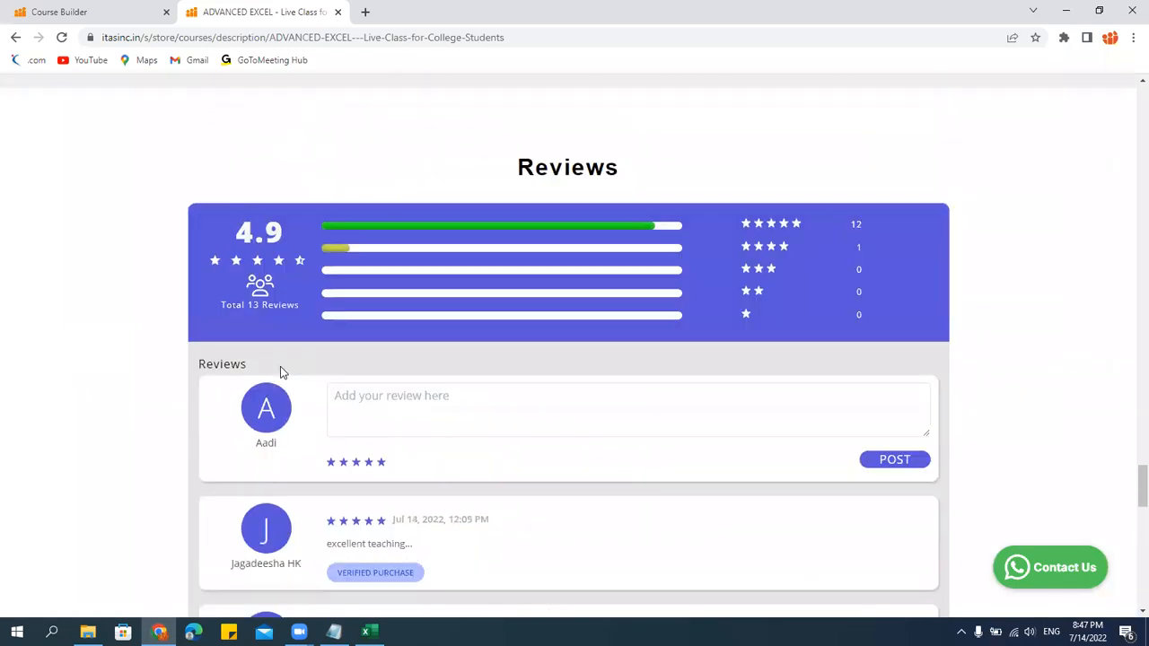
pyautogui.click(156, 629)
pyautogui.click(157, 631)
pyautogui.click(117, 18)
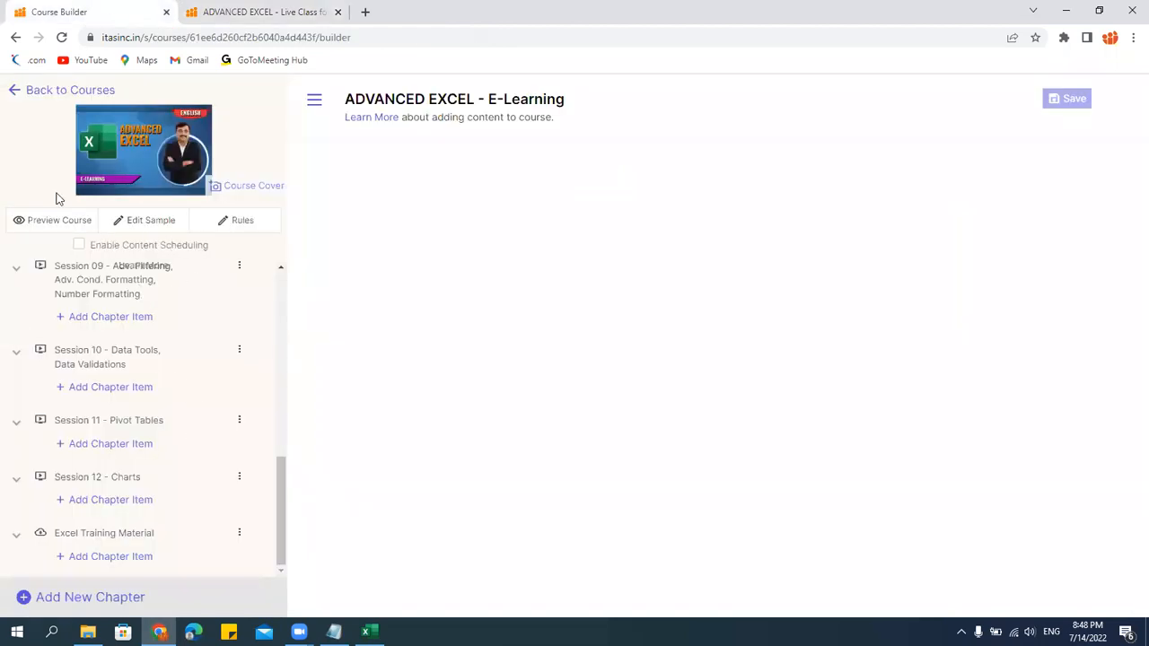
# Go back to the course list, search for "advance", and open the Course Builder of ADVANCED EXCEL PRO+ - E-Learning.
pyautogui.click(38, 92)
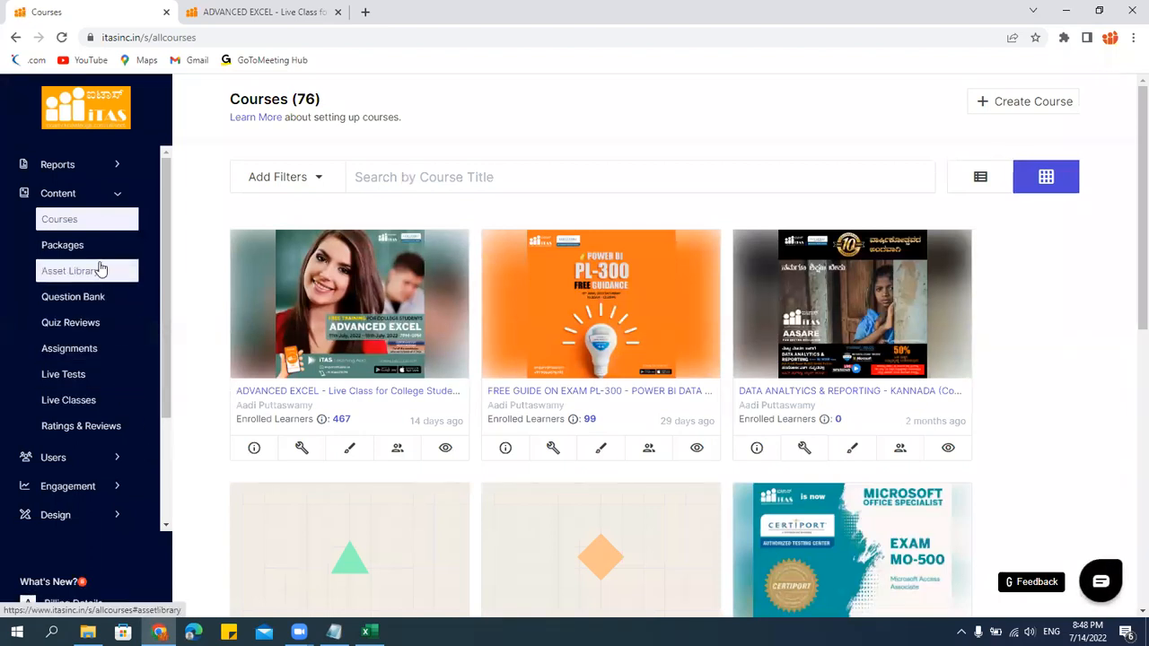
pyautogui.click(422, 176)
pyautogui.write('advance')
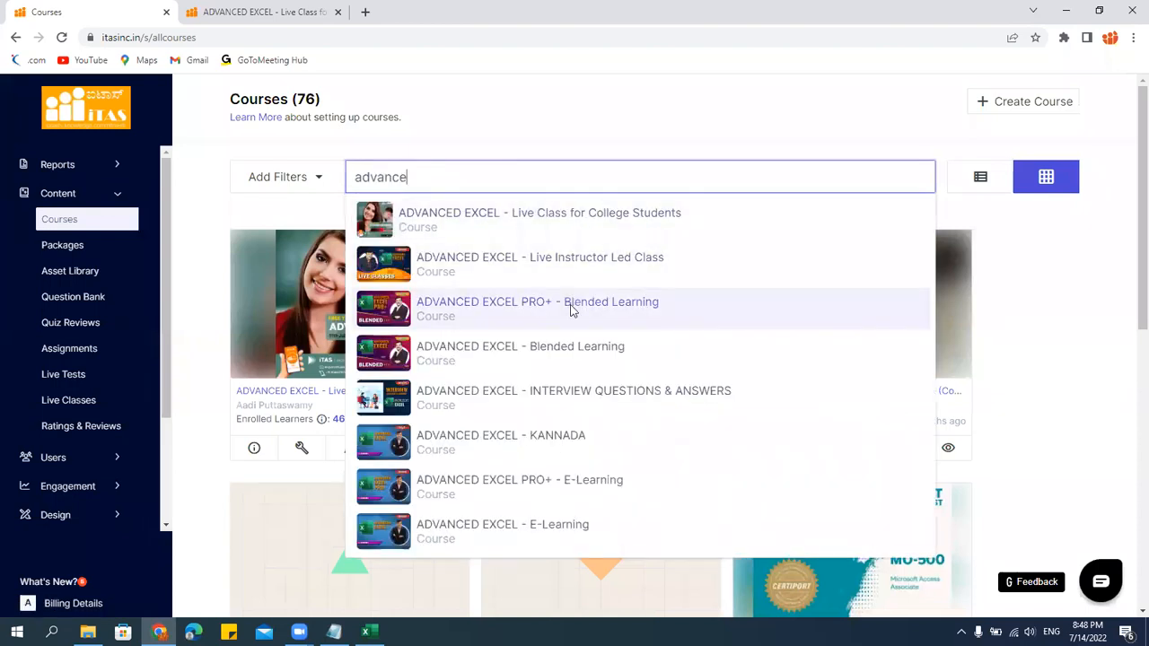
pyautogui.scroll(-5, 605, 352)
pyautogui.scroll(3, 610, 335)
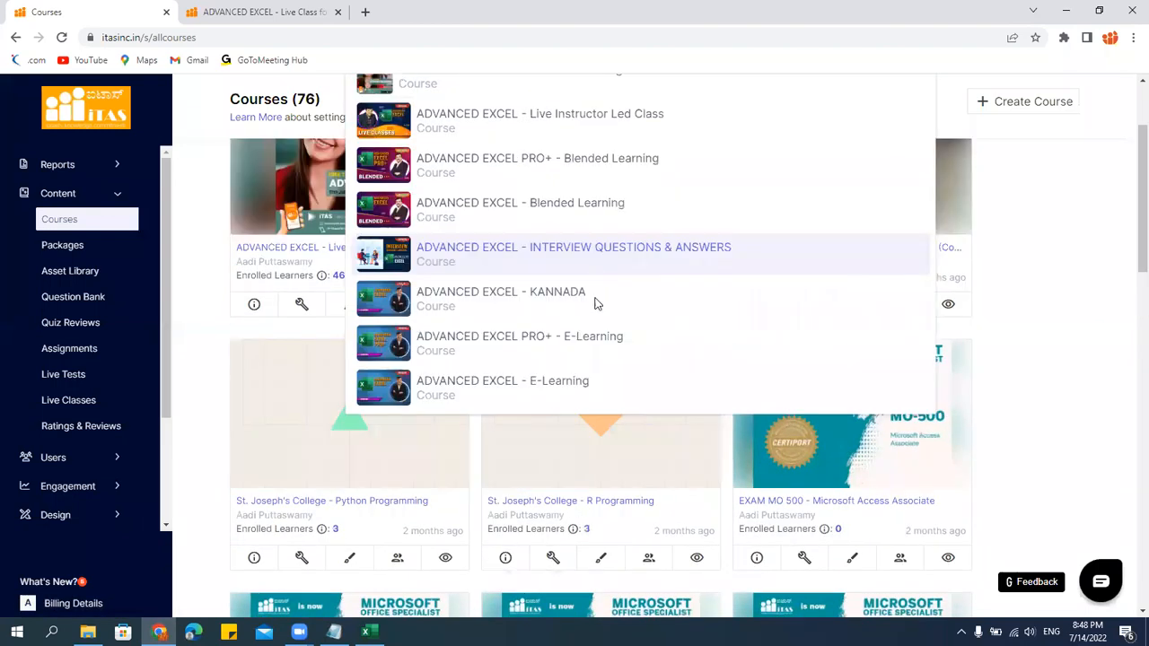
pyautogui.click(492, 352)
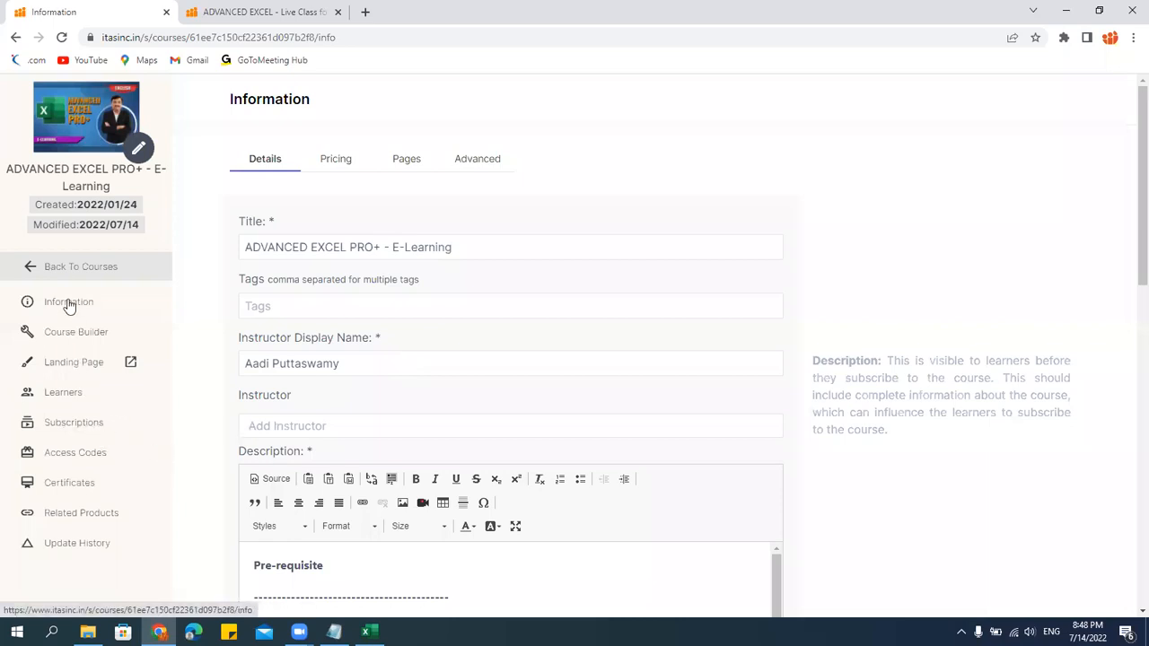
pyautogui.click(77, 332)
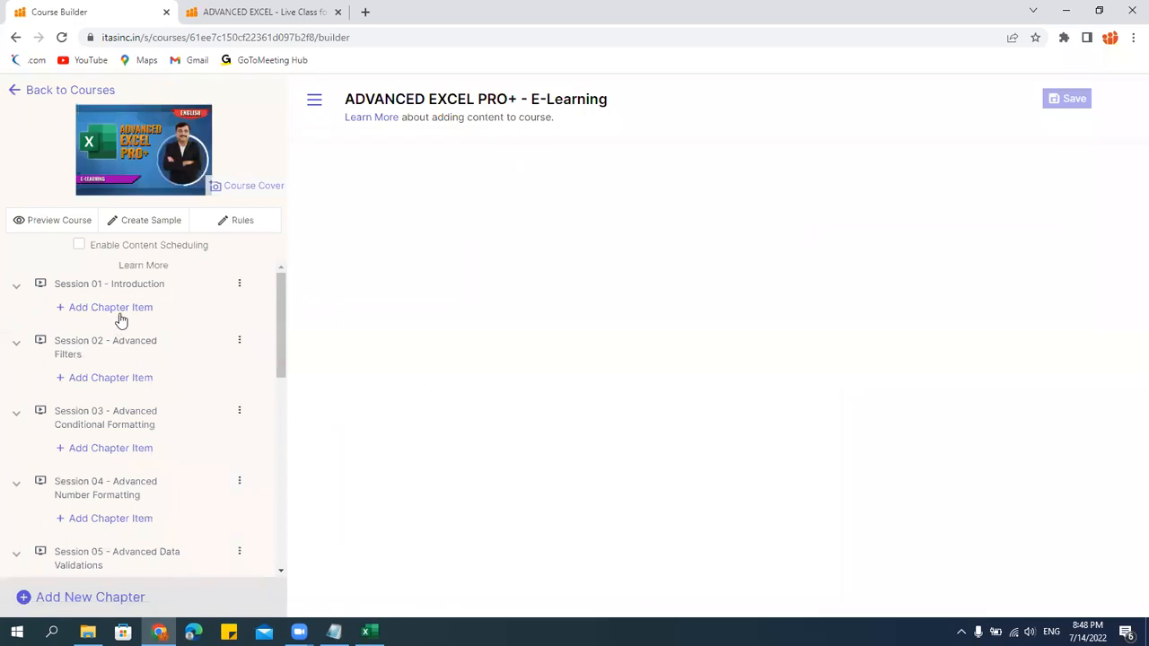
# Look through the PRO+ course's chapters from Session 01 to Supporting Files, and return to the course list.
pyautogui.scroll(-1, 139, 358)
pyautogui.scroll(-8, 142, 363)
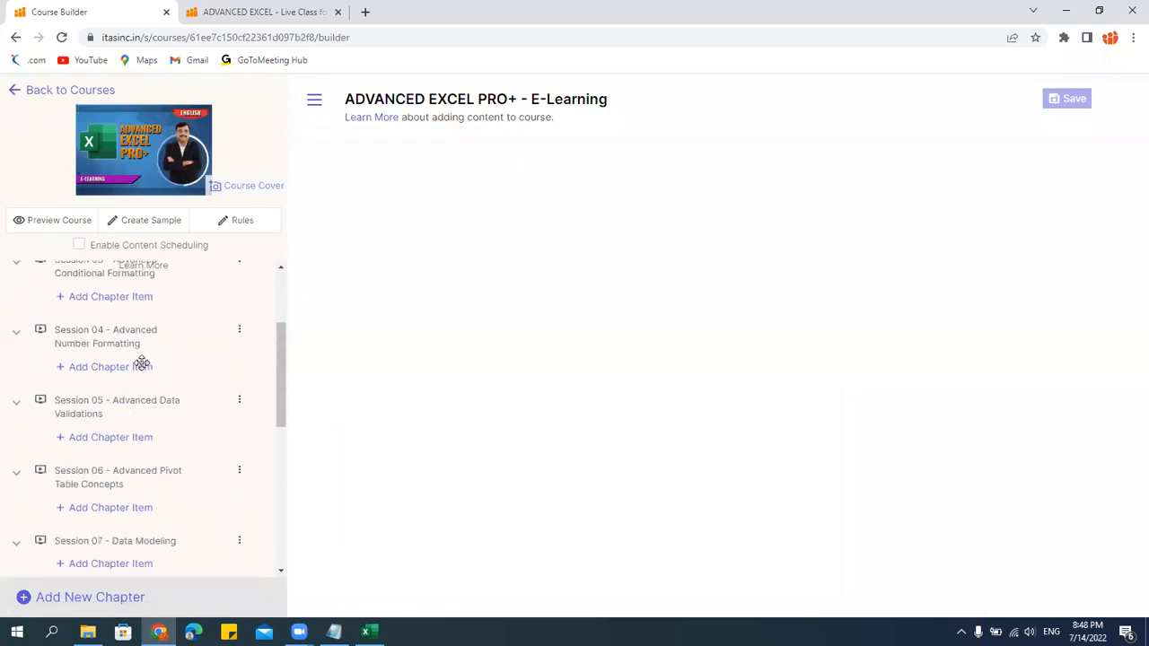
pyautogui.scroll(2, 144, 364)
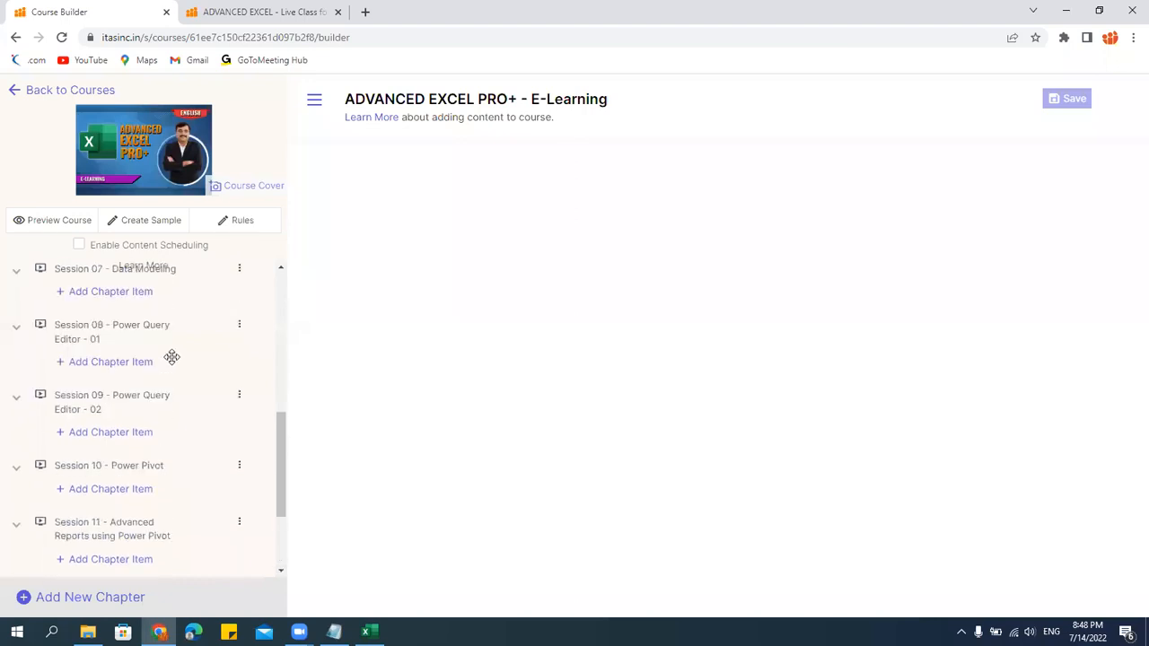
pyautogui.scroll(-2, 152, 382)
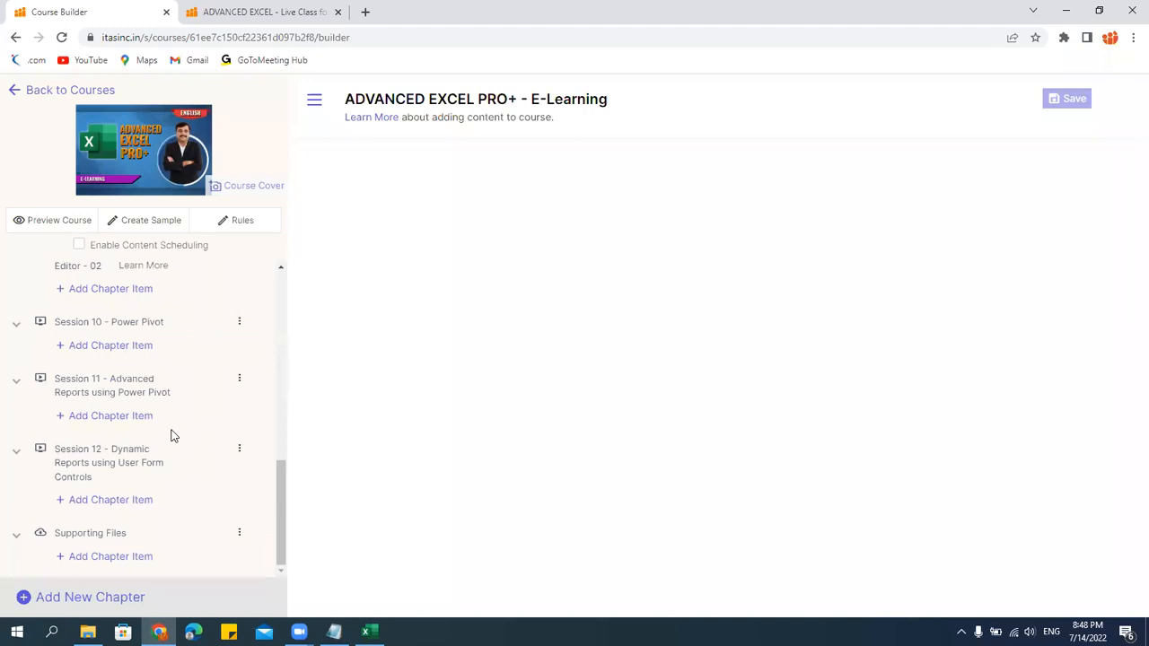
pyautogui.scroll(10, 173, 435)
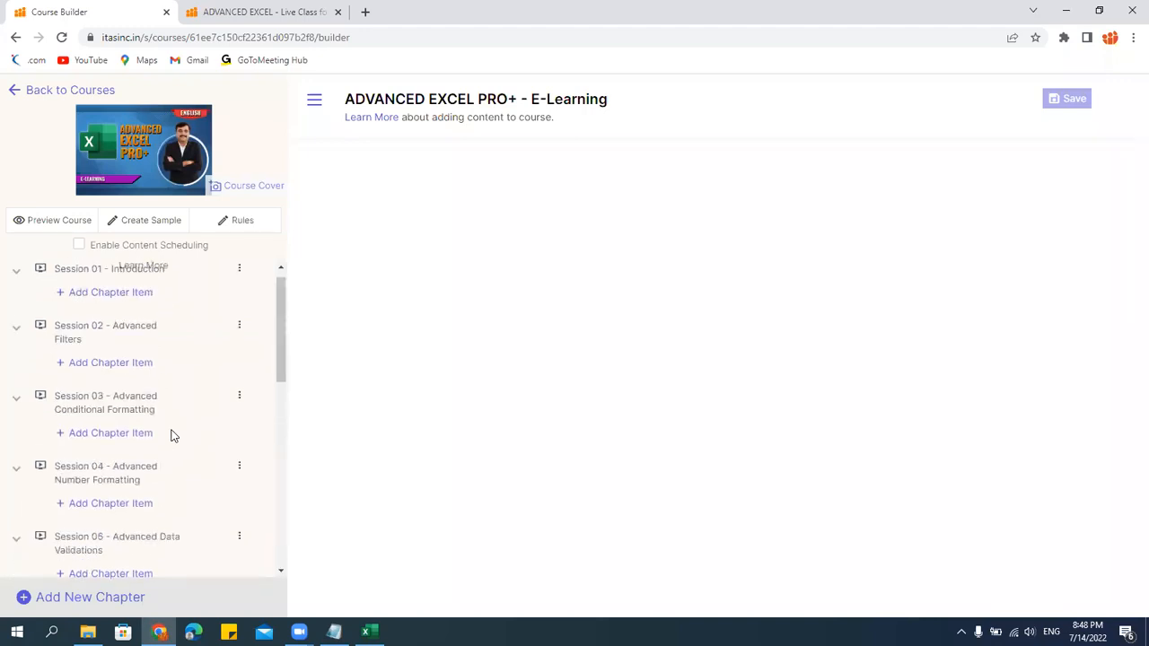
pyautogui.click(46, 93)
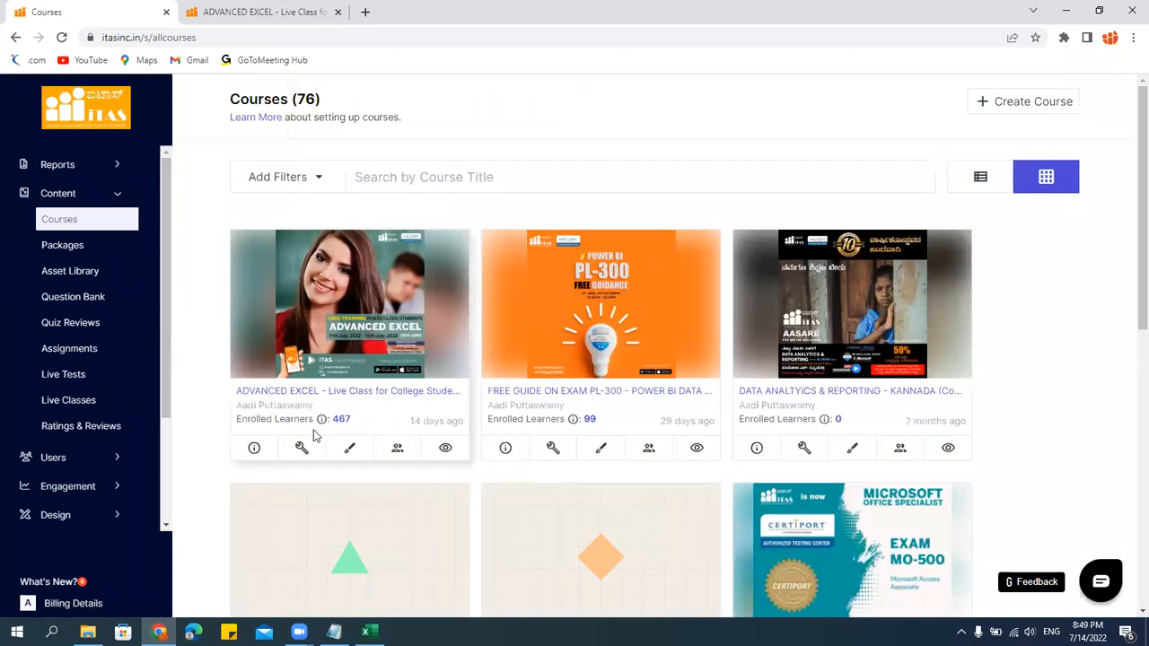
pyautogui.click(366, 632)
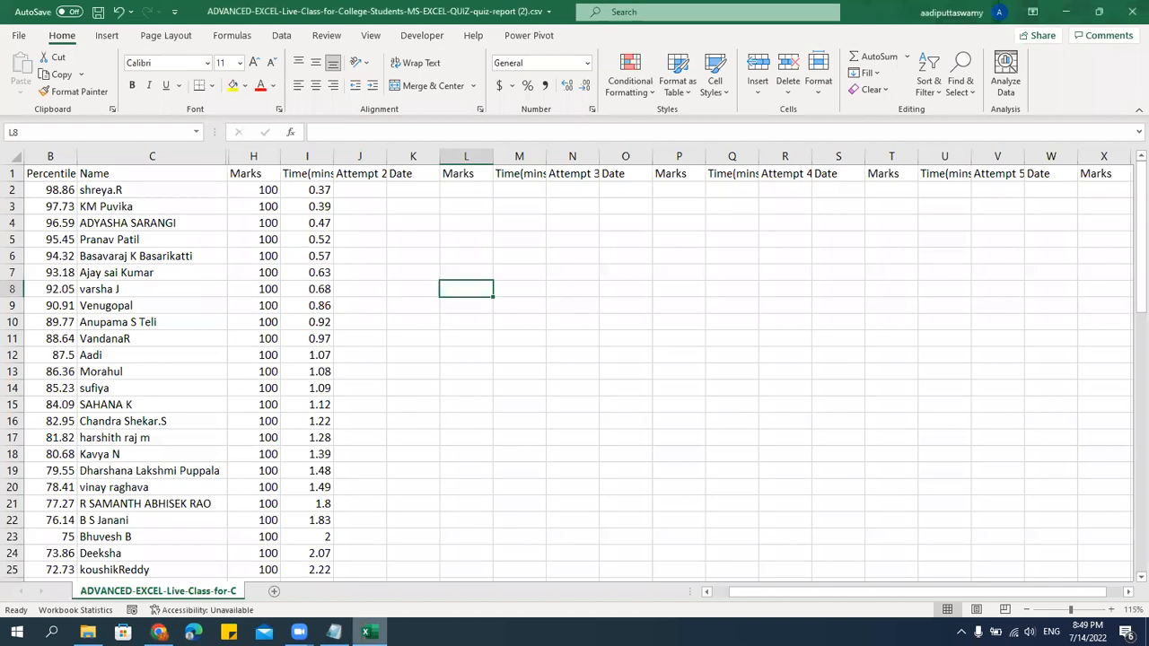
pyautogui.click(353, 437)
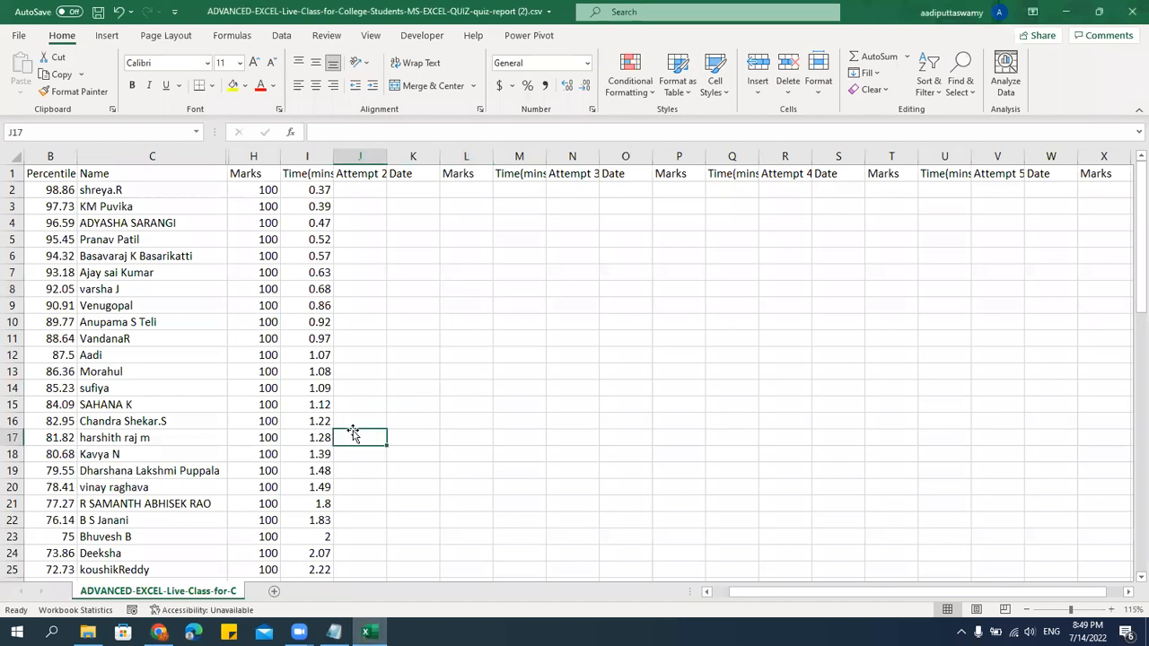
pyautogui.click(1070, 11)
# Search the courses for "advanced" and reopen the Course Builder of ADVANCED EXCEL PRO+ - E-Learning.
pyautogui.click(403, 172)
pyautogui.write('advane')
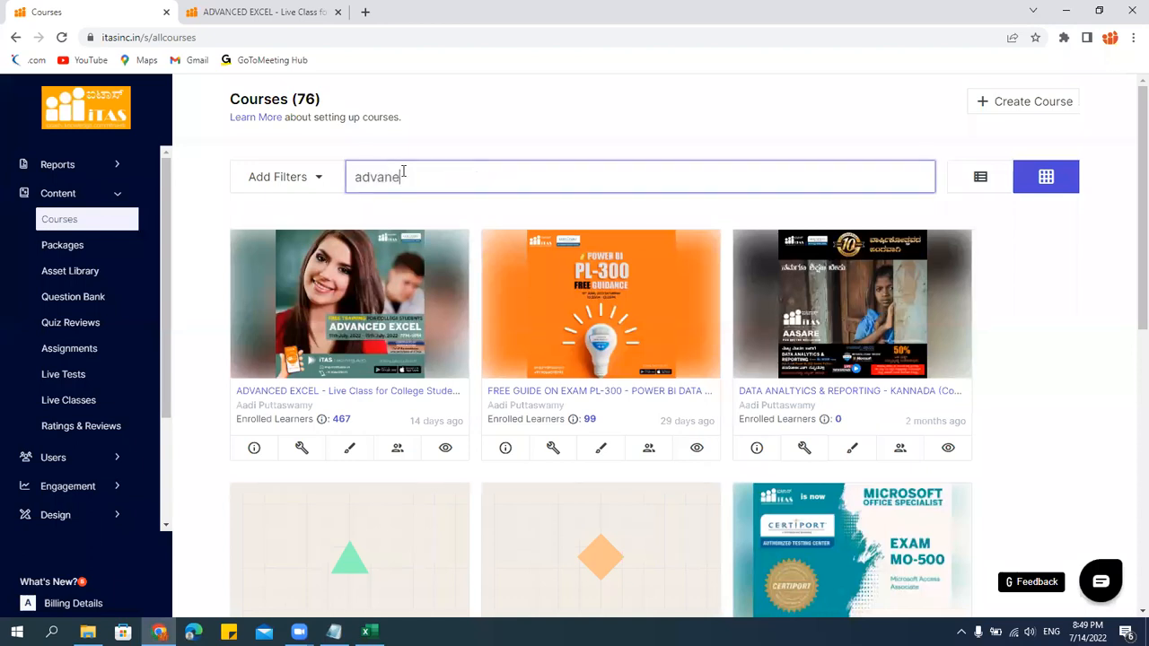
pyautogui.press('BackSpace')
pyautogui.write('ced')
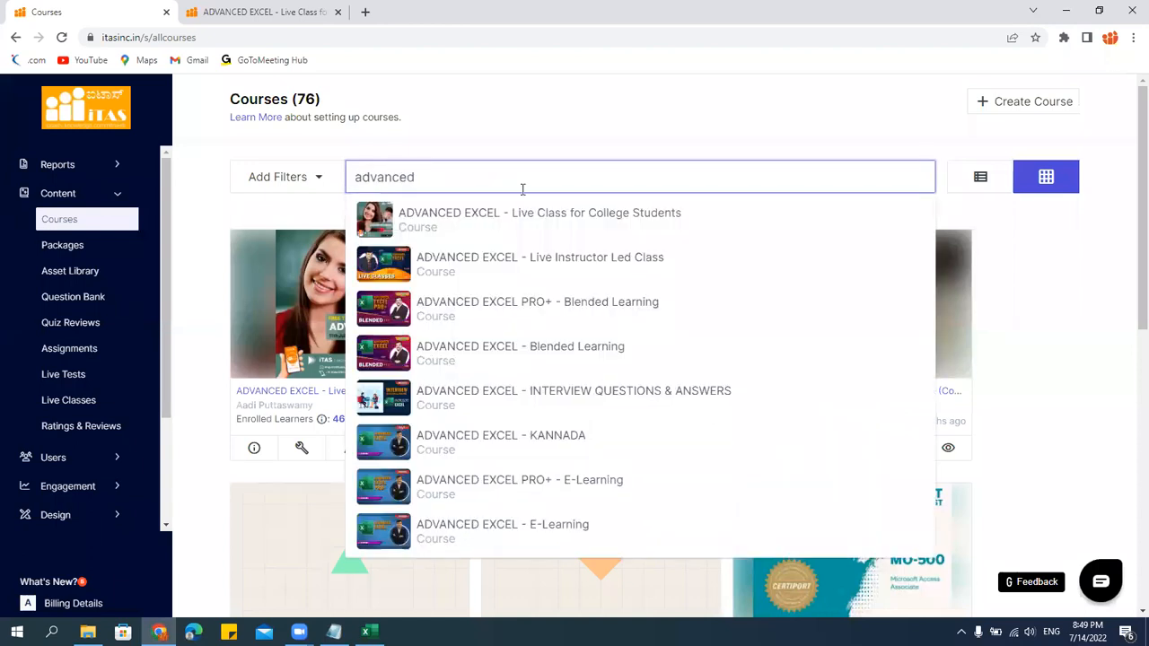
pyautogui.click(516, 493)
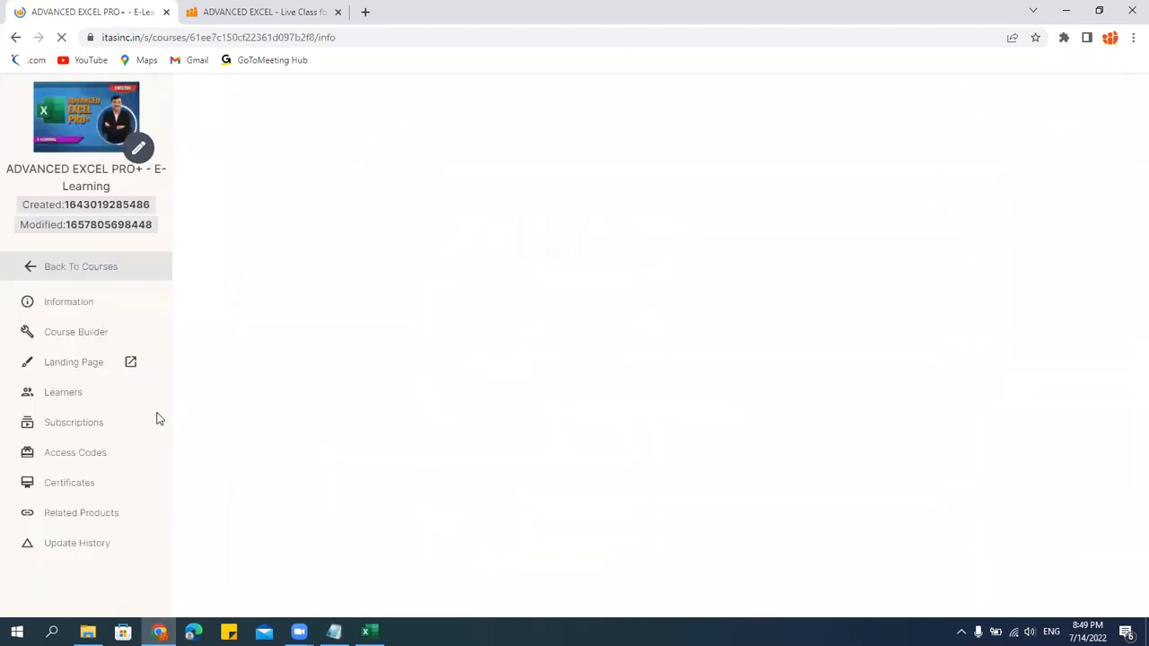
pyautogui.click(77, 334)
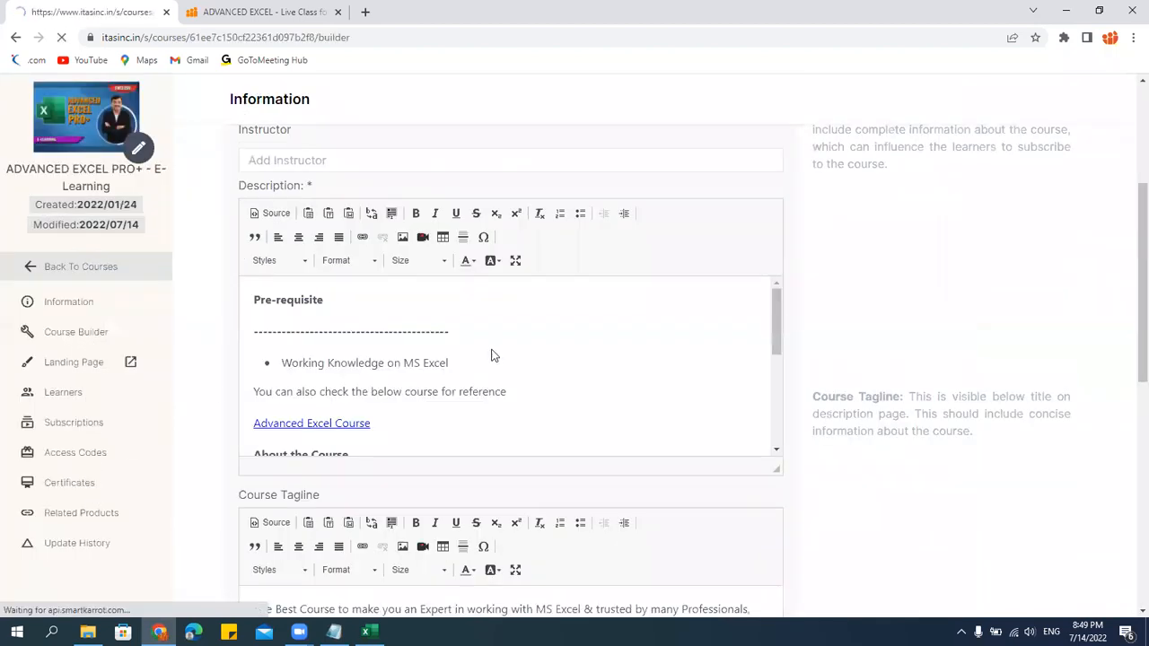
# Open the chapter Session 11 - Advanced Reports using Power Pivot and view its video preview.
pyautogui.scroll(-7, 161, 467)
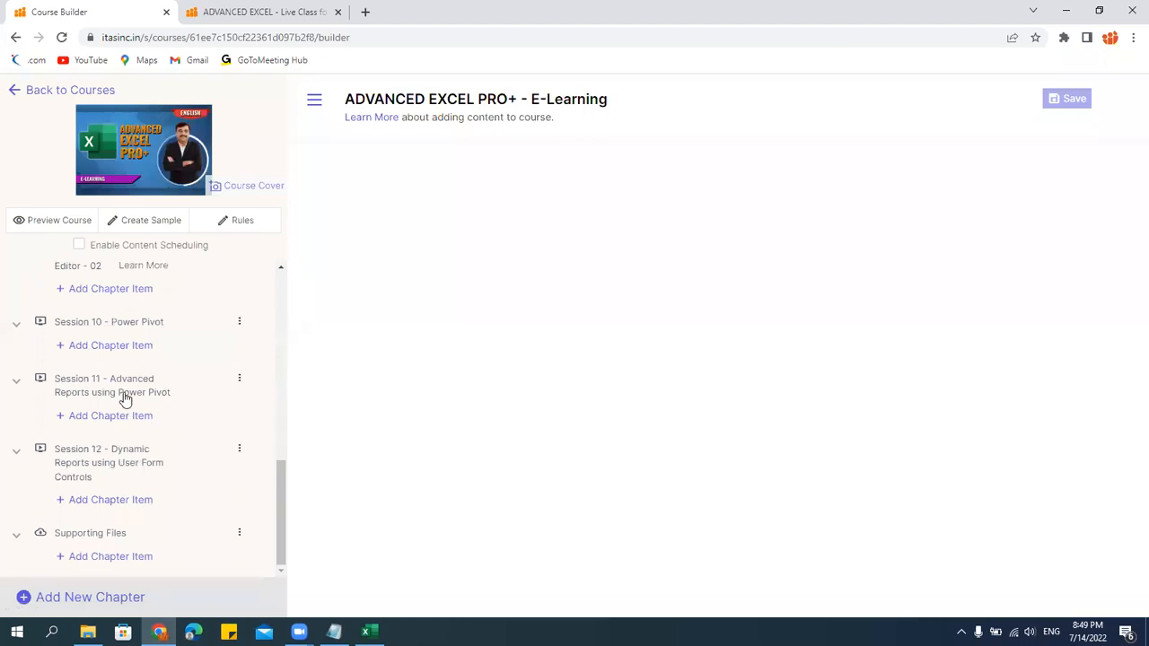
pyautogui.scroll(1, 129, 403)
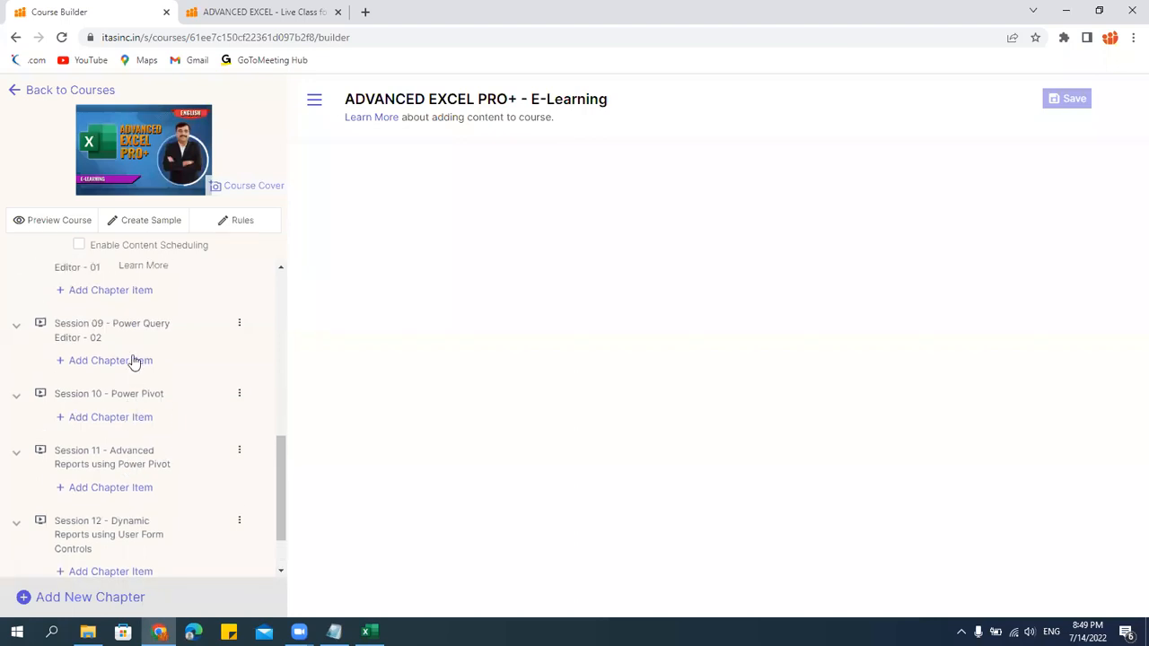
pyautogui.click(129, 458)
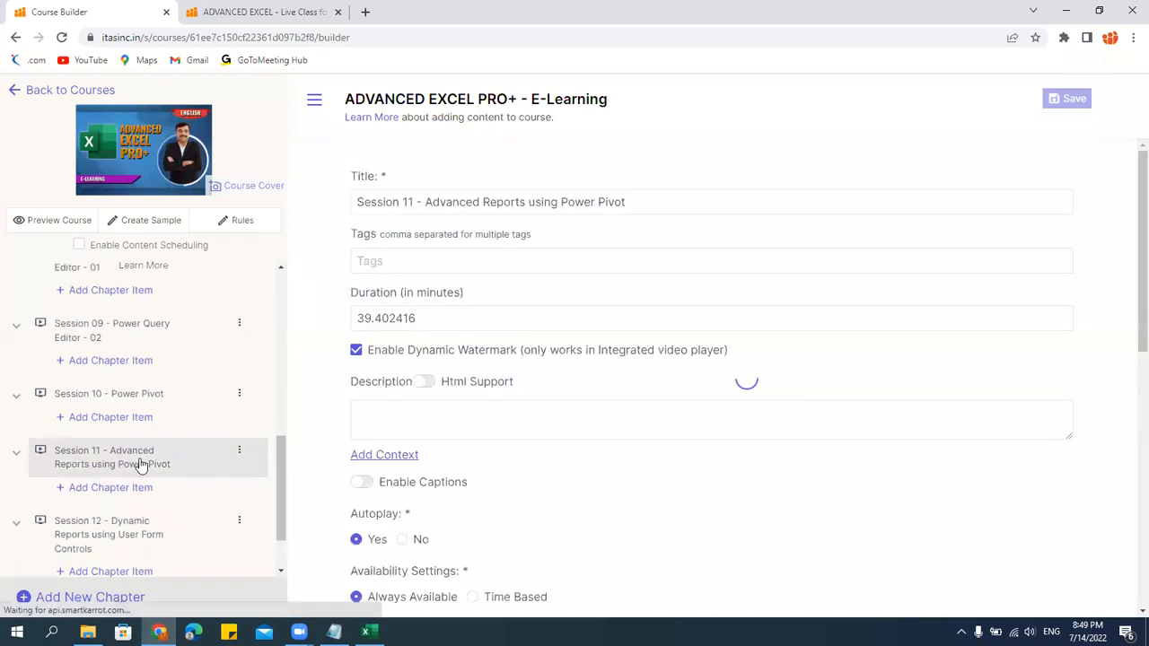
pyautogui.scroll(-1, 490, 320)
pyautogui.scroll(-8, 489, 320)
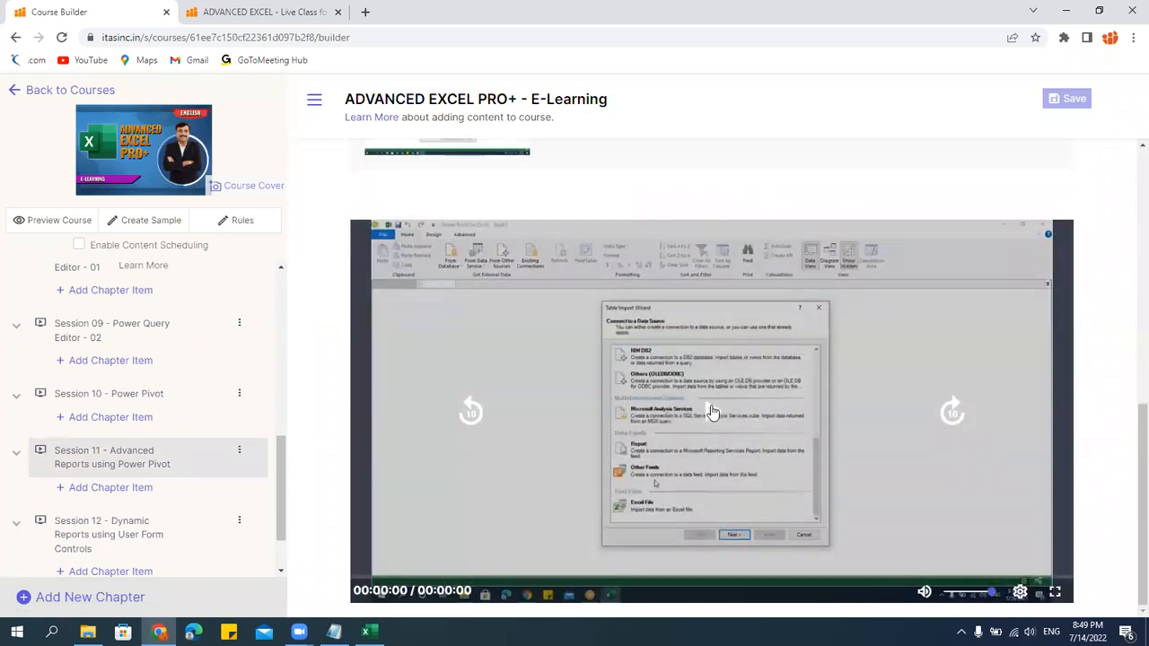
# View the video preview of Session 10 - Power Pivot, and return to the start of the chapter list.
pyautogui.click(121, 396)
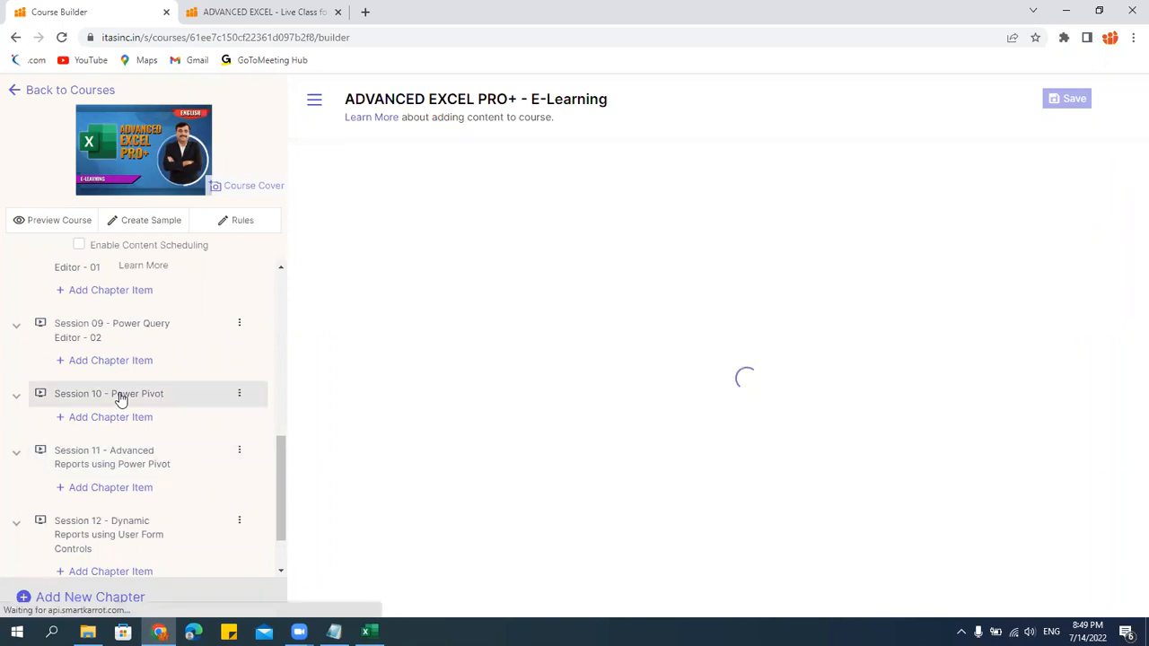
pyautogui.scroll(-8, 751, 343)
pyautogui.moveTo(706, 384)
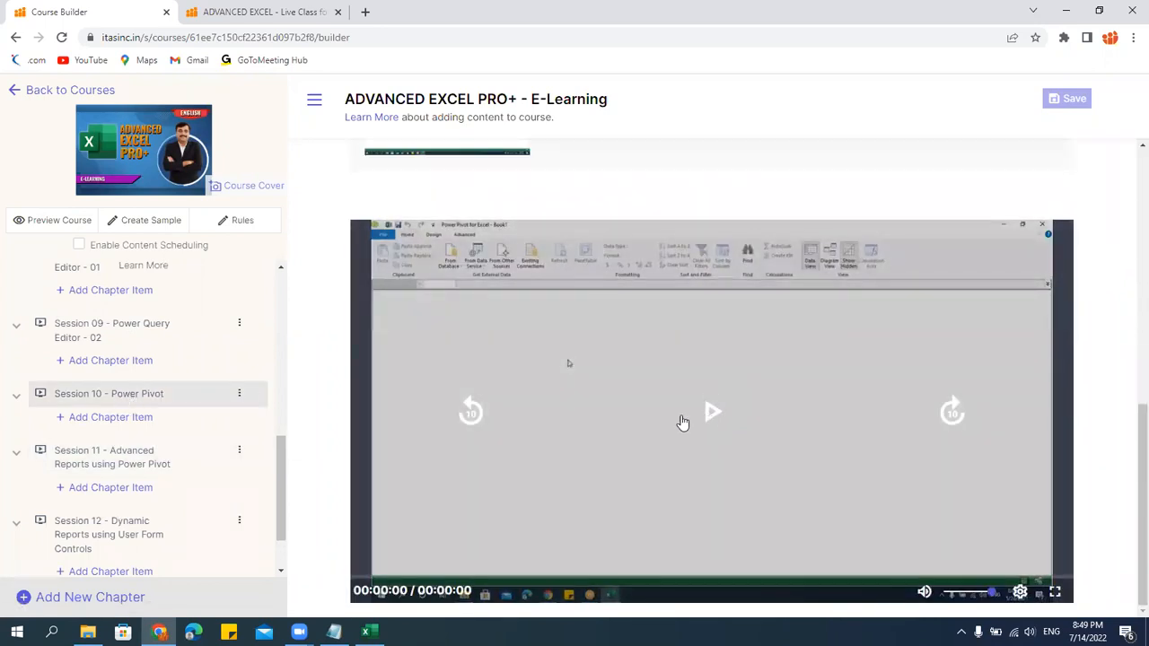
pyautogui.scroll(8, 79, 404)
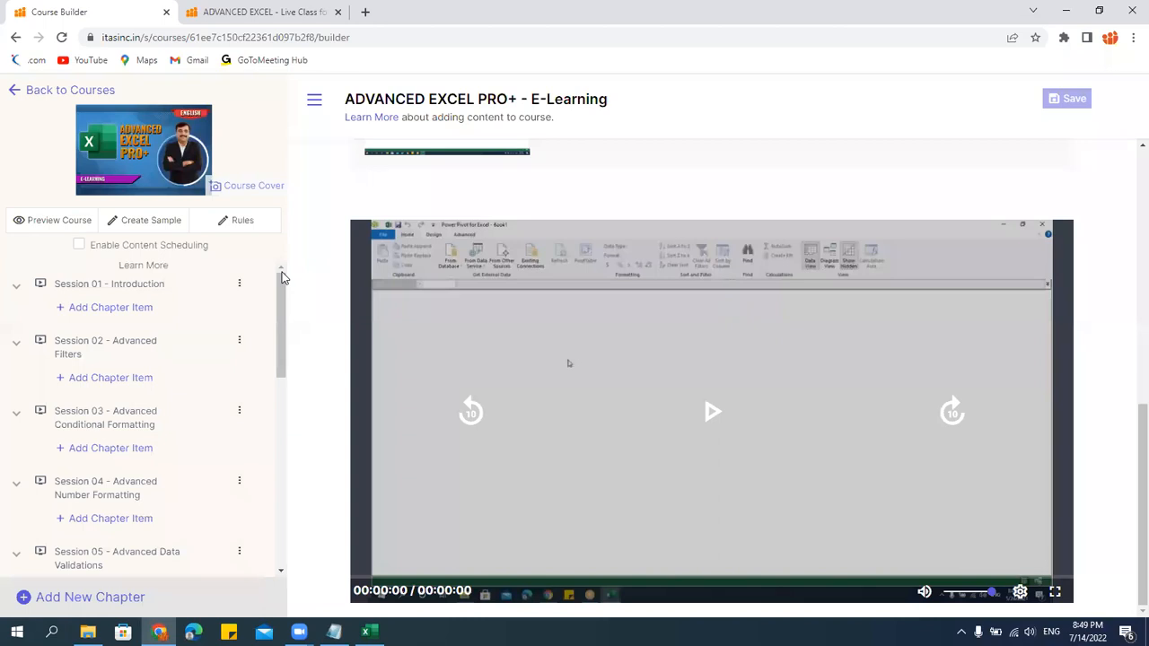
# Switch to the quiz report in Excel, select the learner names and marks from C2 to H81 for review, and finish on cell C62.
pyautogui.click(366, 632)
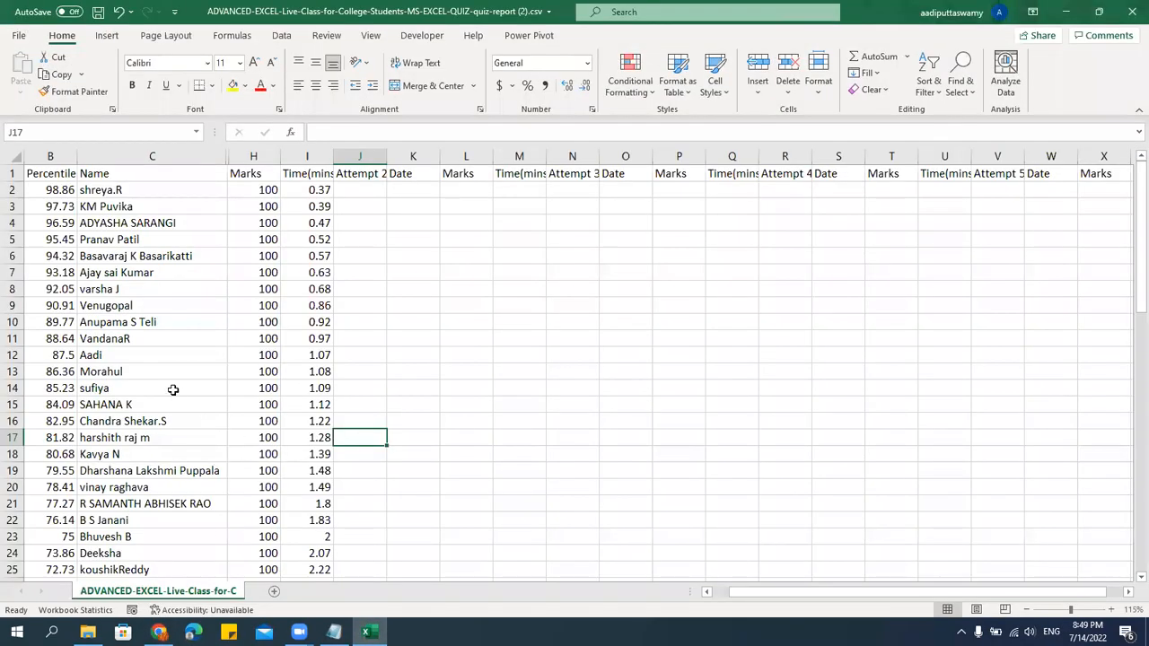
pyautogui.click(174, 389)
pyautogui.hotkey('ctrl', 'Up')
pyautogui.press('Down')
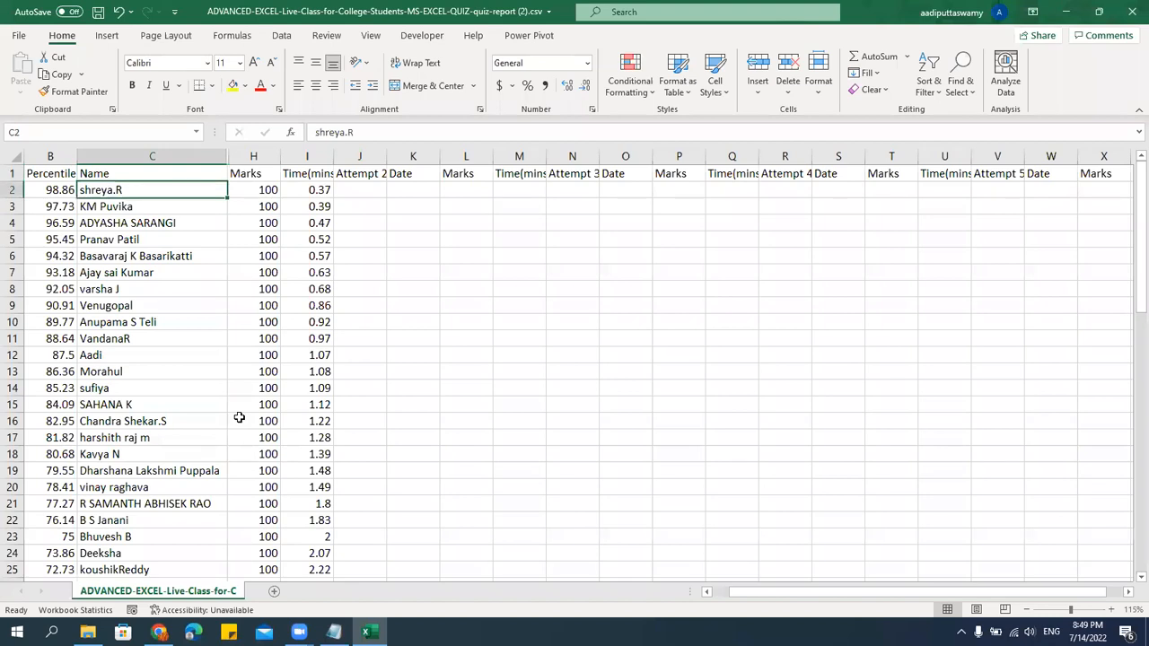
pyautogui.hotkey('shift', 'Right')
pyautogui.hotkey('ctrl', 'shift', 'Down')
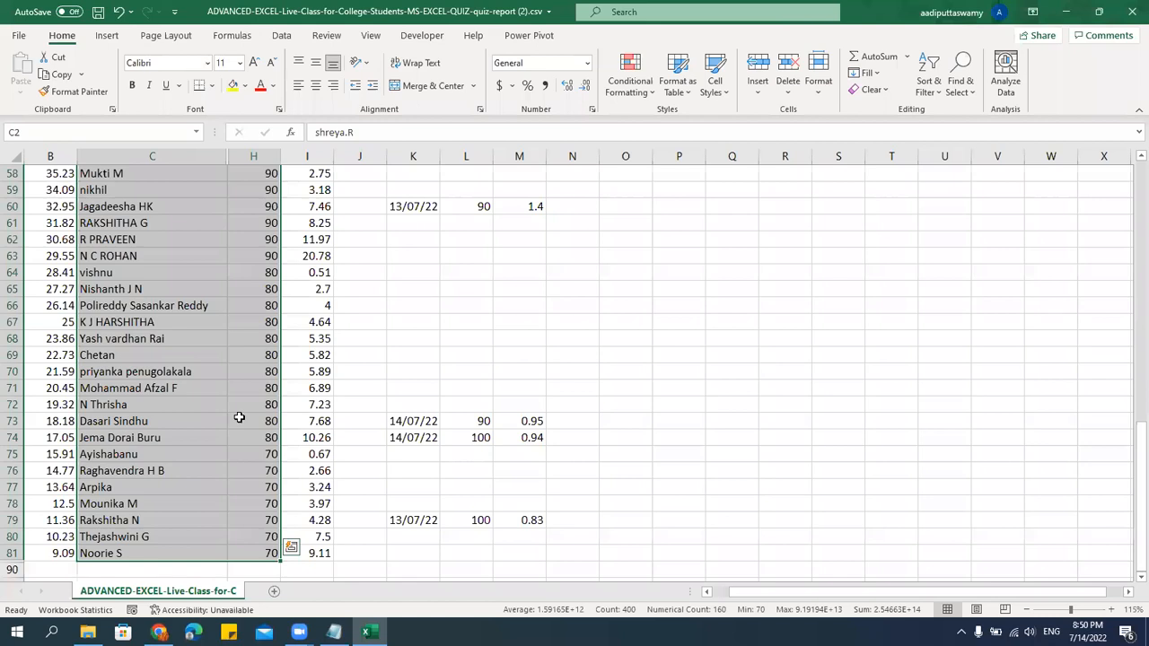
pyautogui.click(161, 254)
pyautogui.click(122, 177)
pyautogui.click(148, 237)
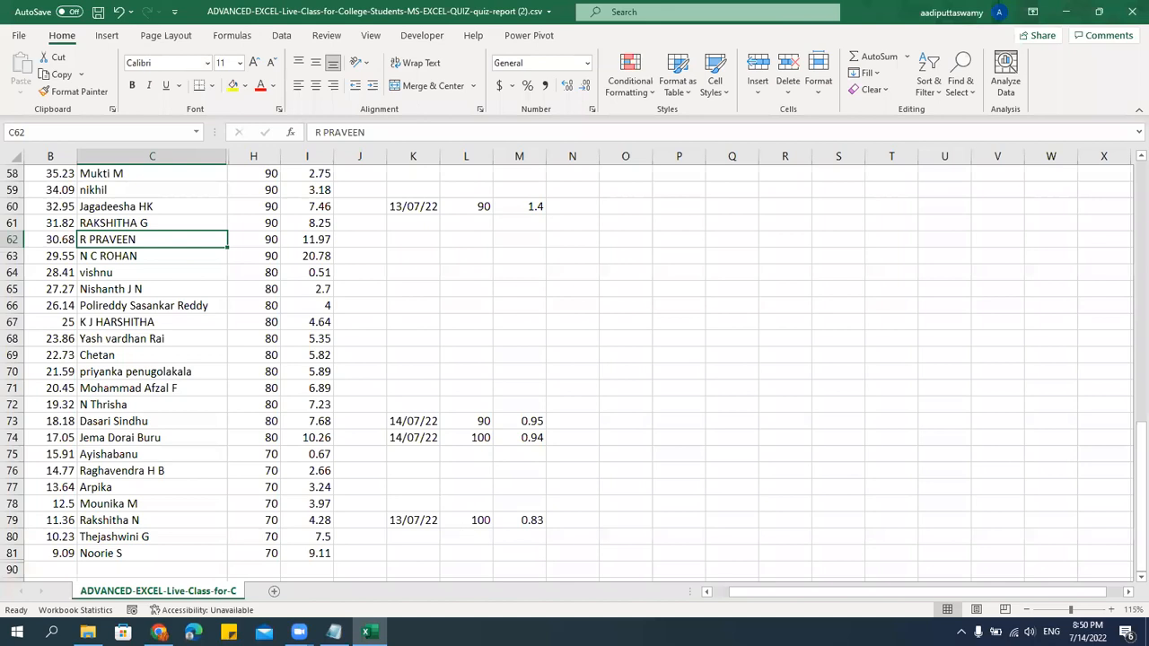
# Switch to Chrome, open the Course Builder of ADVANCED EXCEL - Live Class for College Students, and look through its chapters to Session 05.
pyautogui.press('super+d')
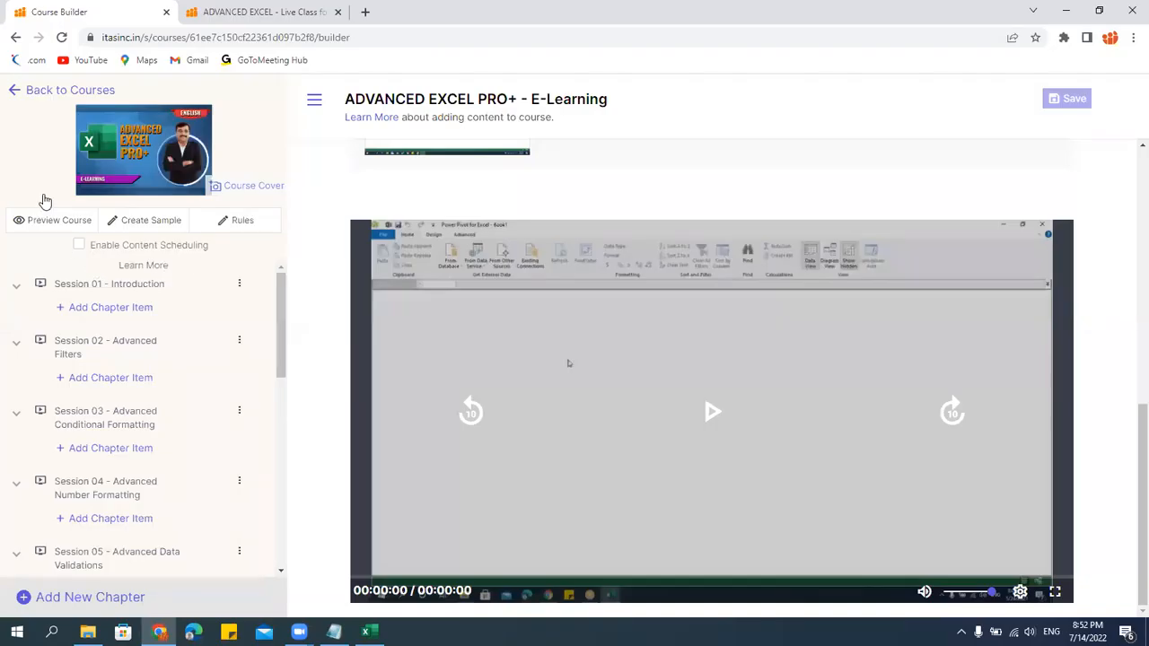
pyautogui.click(52, 90)
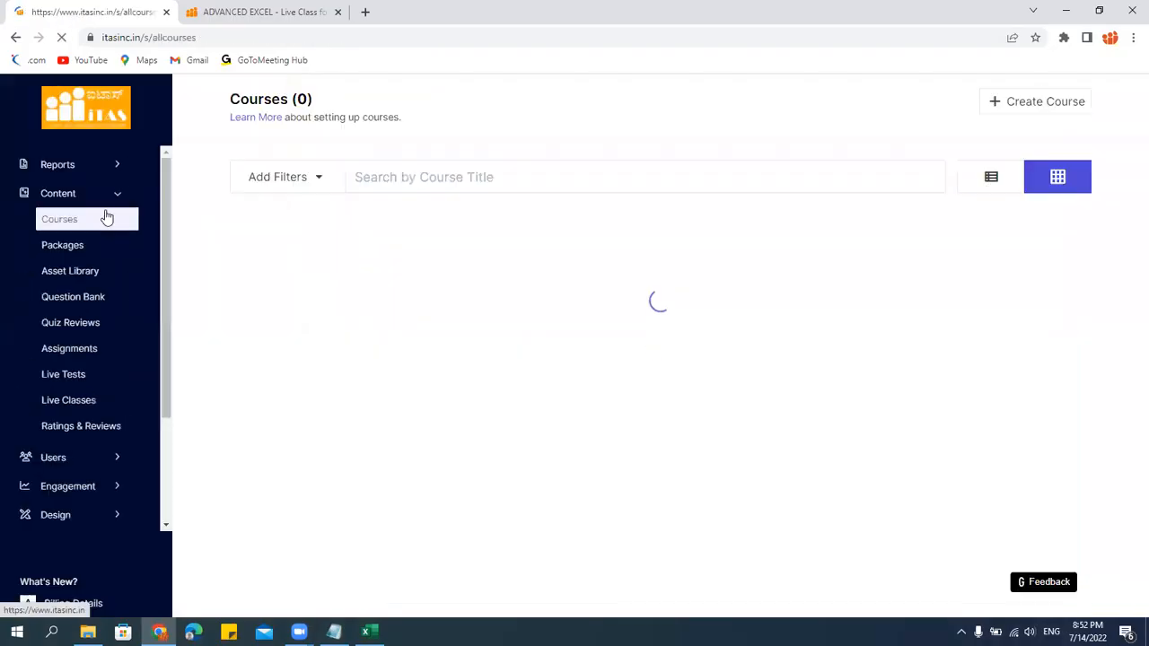
pyautogui.click(339, 326)
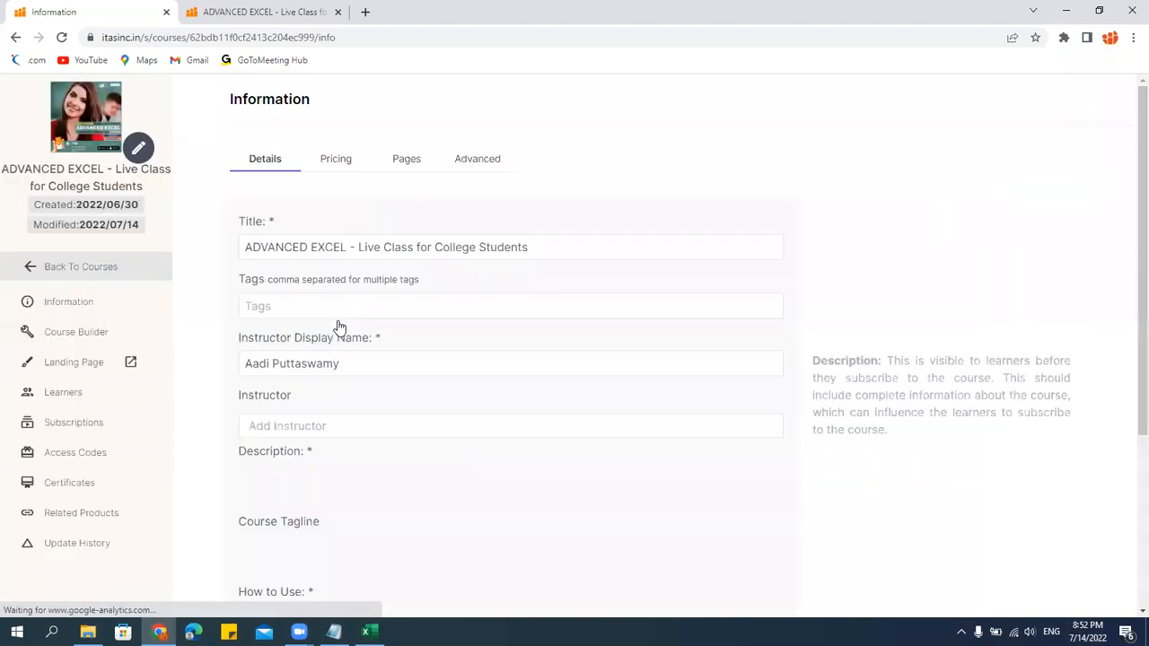
pyautogui.click(76, 336)
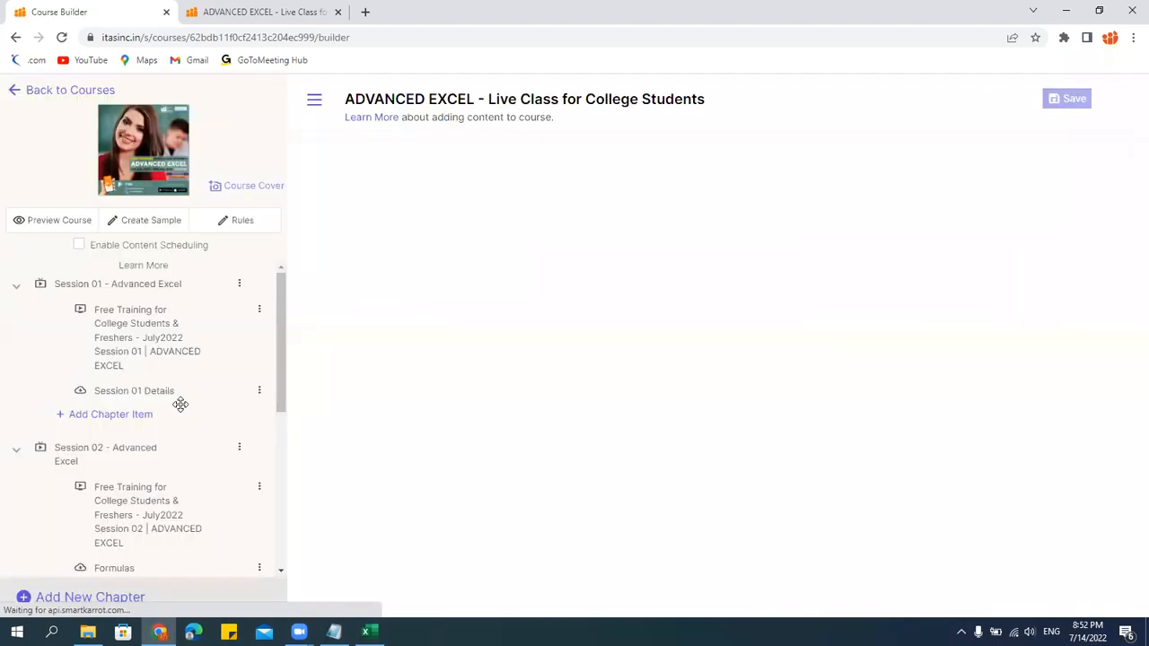
pyautogui.scroll(-5, 181, 405)
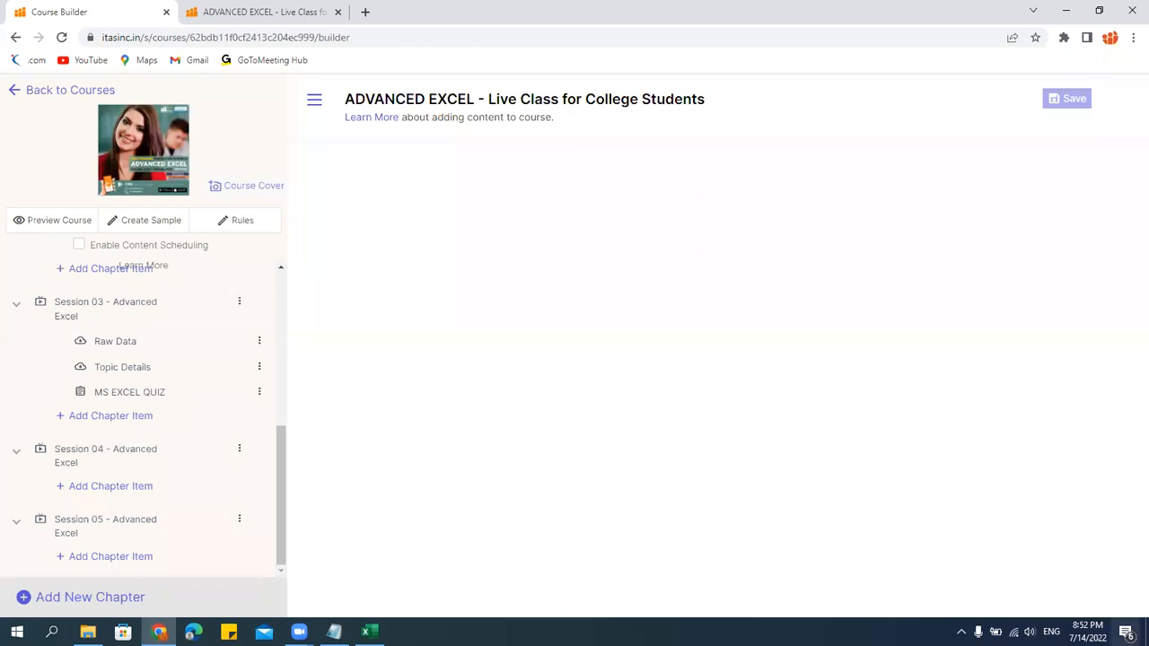
# Look at August 2022 in the system calendar, and close the calendar.
pyautogui.click(1088, 632)
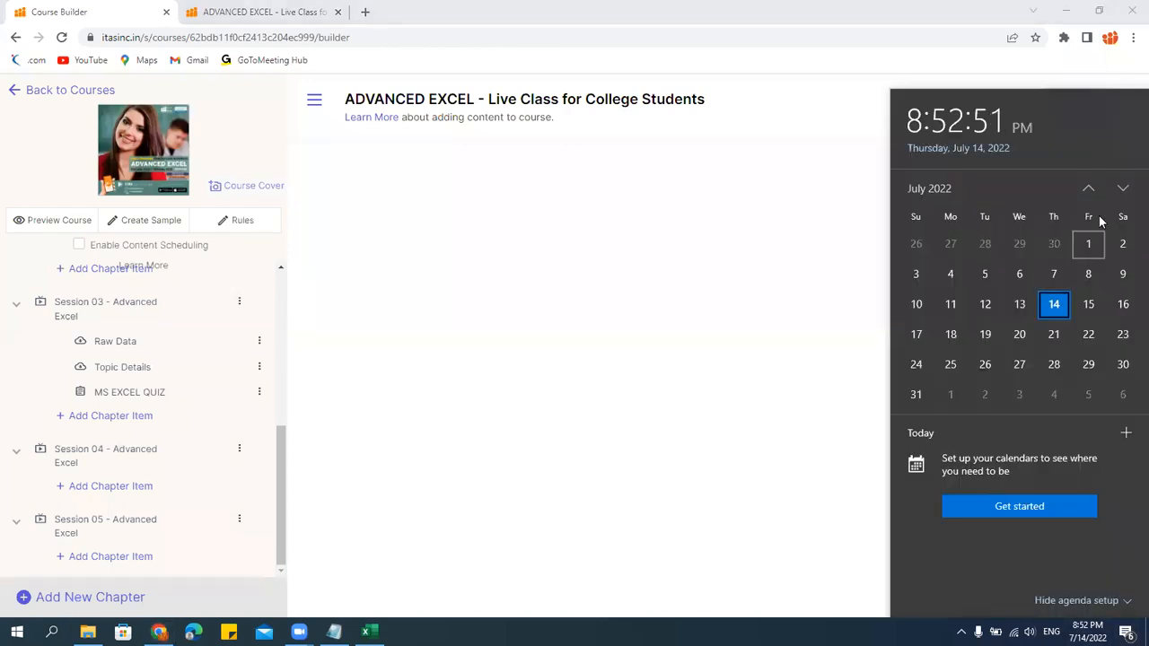
pyautogui.click(1122, 191)
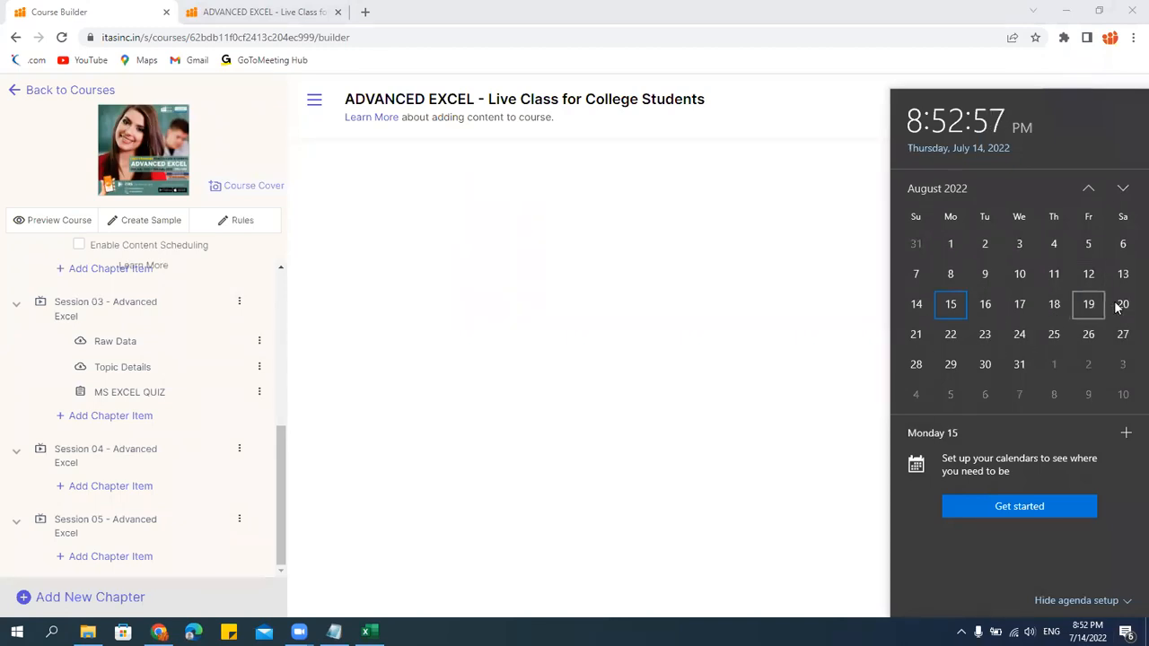
pyautogui.click(642, 398)
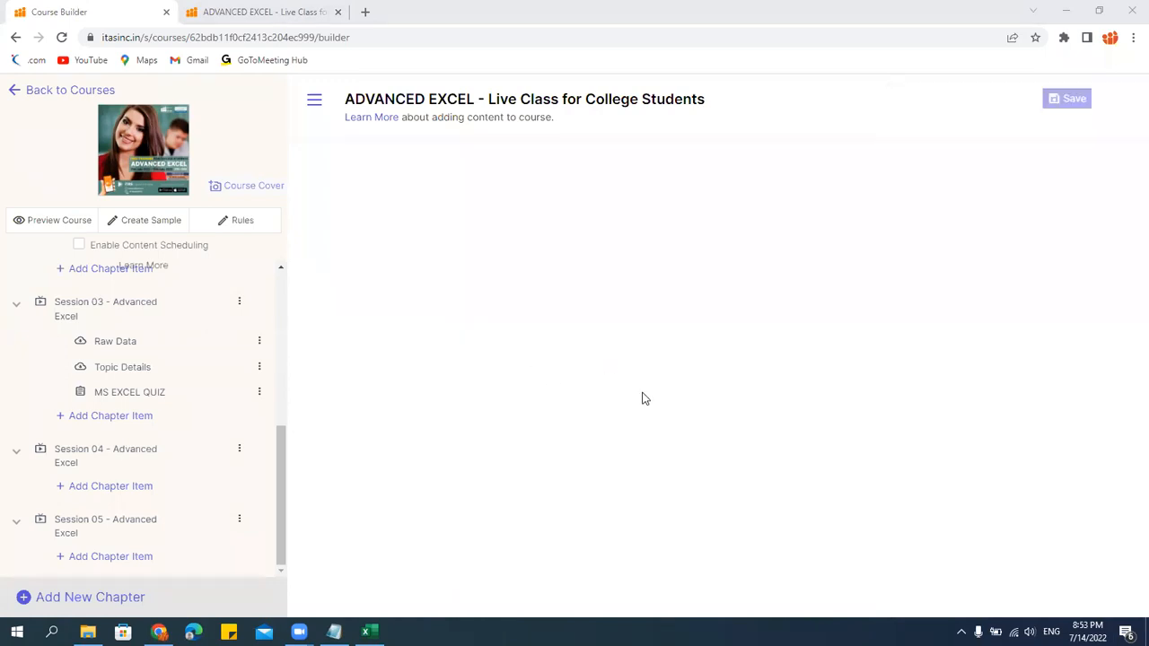